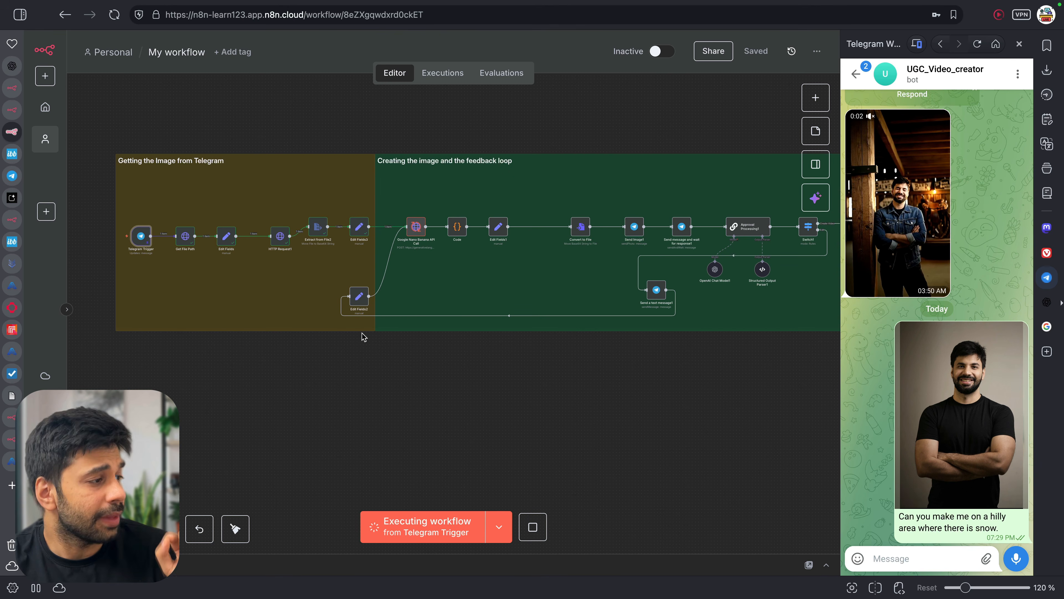
Add a heart reaction to the bot's snowy-hill image reply in the Telegram chat
{"action": "scroll", "coordinate": [445, 306], "scroll_direction": "right", "scroll_amount": 2}
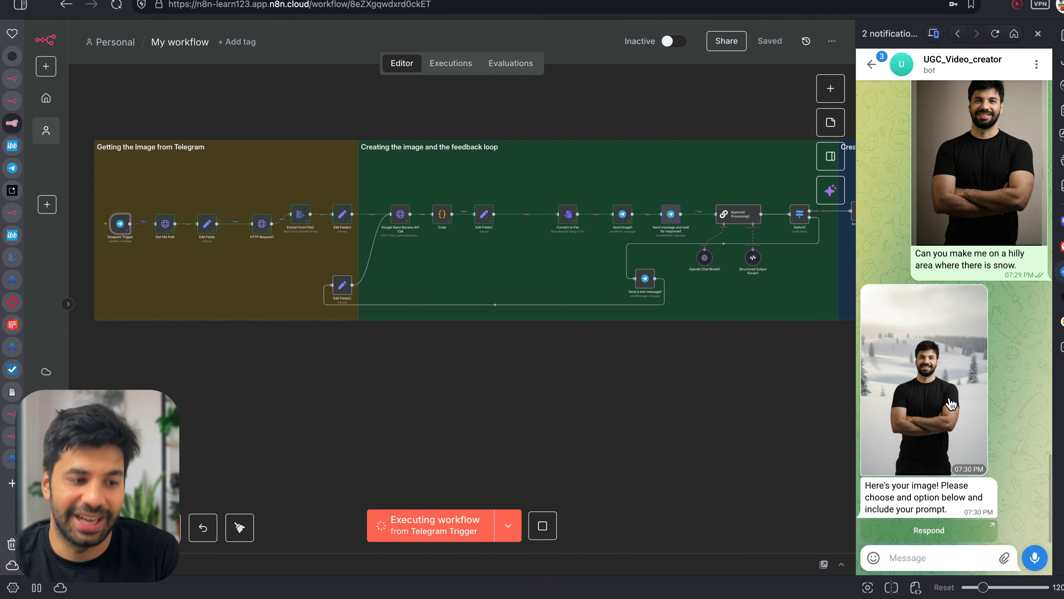
{"action": "double_click", "coordinate": [989, 416]}
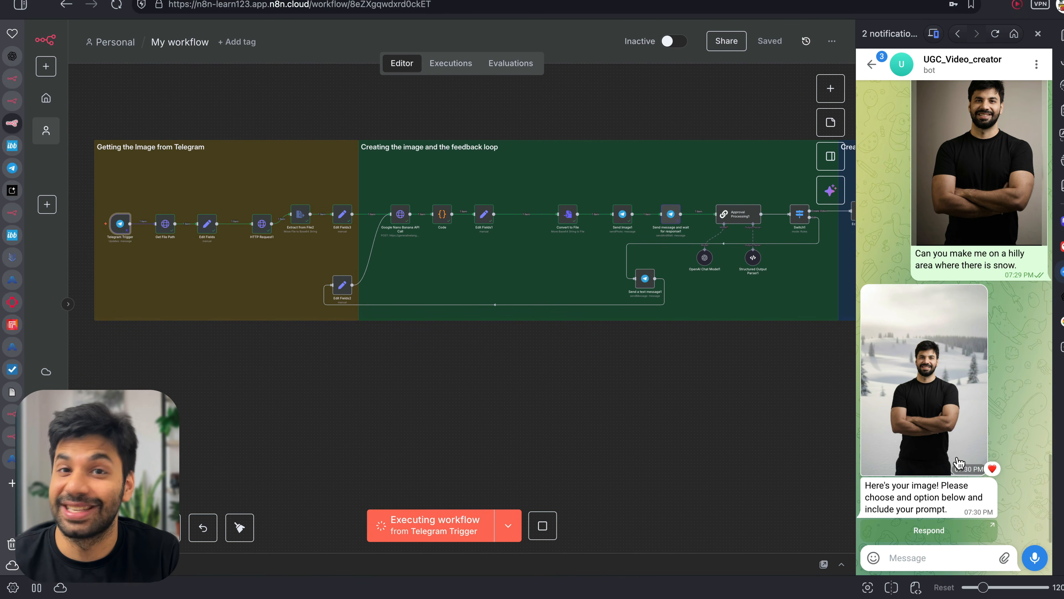
Submit the re-edit prompt 'Make me wear a jacket and have a nice homestay behind me.' via the response form
{"action": "left_click", "coordinate": [959, 531]}
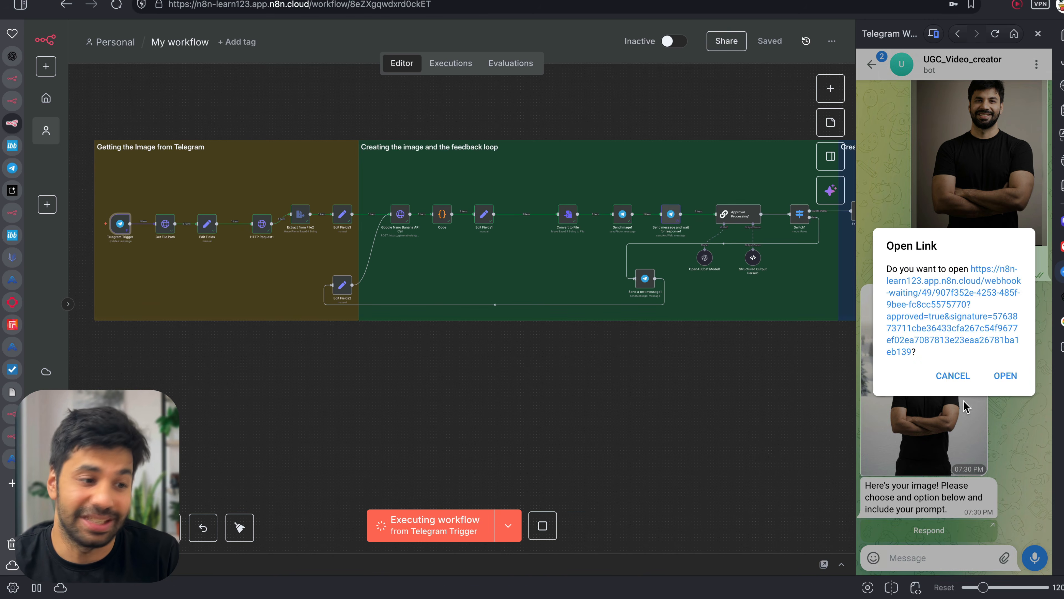
{"action": "left_click", "coordinate": [964, 340]}
{"action": "left_click", "coordinate": [486, 201]}
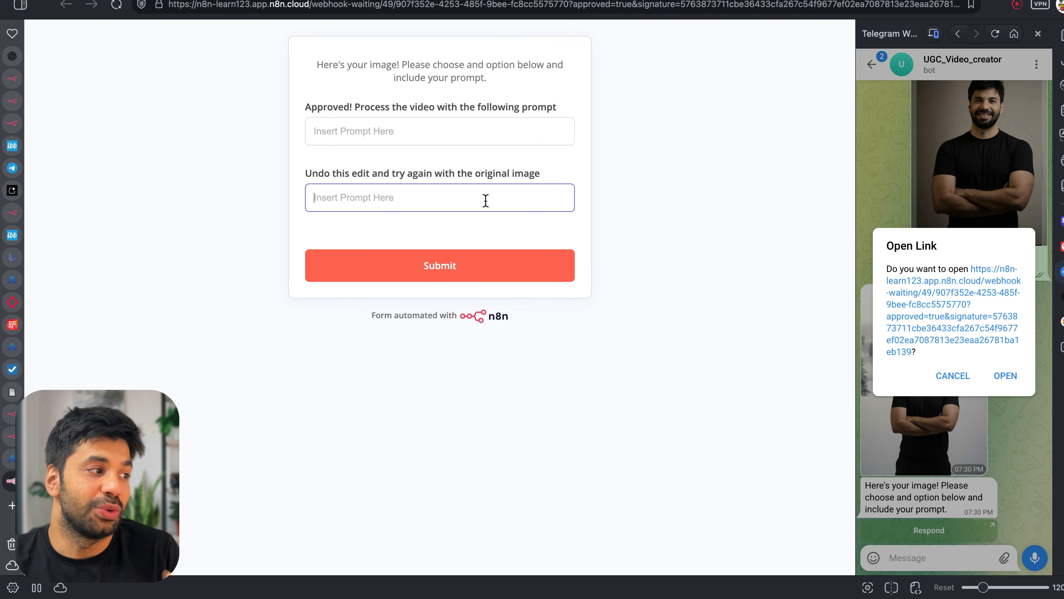
{"action": "type", "text": "Make me ear a"}
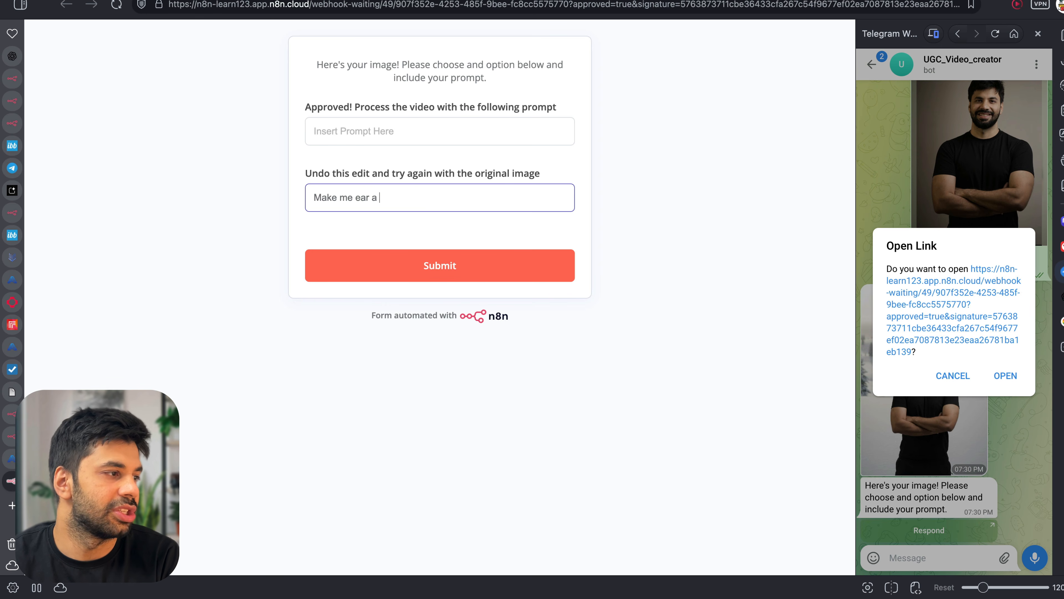
{"action": "key", "text": "BackSpace"}
{"action": "key", "text": "BackSpace"}
{"action": "key", "text": "BackSpace"}
{"action": "key", "text": "BackSpace"}
{"action": "key", "text": "BackSpace"}
{"action": "key", "text": "BackSpace"}
{"action": "type", "text": "wear a ajcket and"}
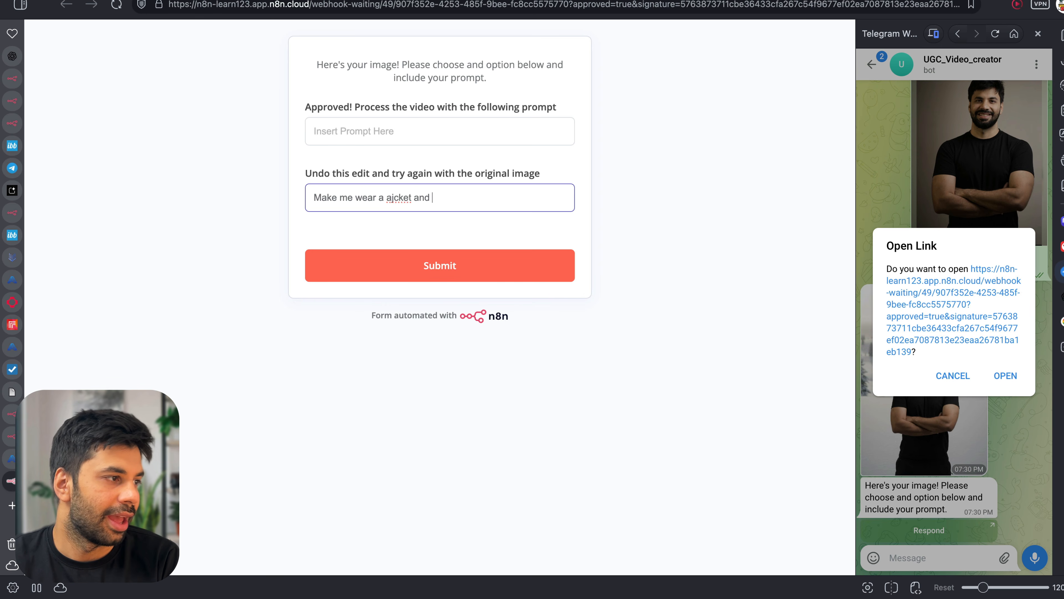
{"action": "type", "text": " have a nice homestay behind me."}
{"action": "double_click", "coordinate": [391, 198]}
{"action": "type", "text": "jacket"}
{"action": "left_click", "coordinate": [408, 258]}
{"action": "key", "text": "super+w"}
{"action": "left_click", "coordinate": [952, 375]}
Pan the canvas right toward the video section while the re-edited image arrives
{"action": "scroll", "coordinate": [729, 276], "scroll_direction": "right", "scroll_amount": 3}
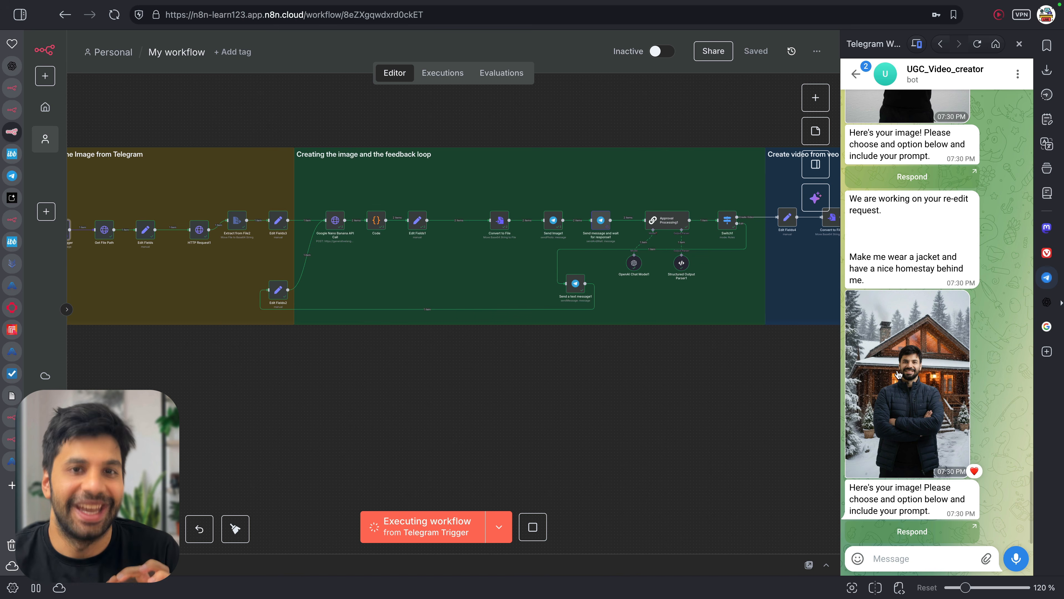
{"action": "scroll", "coordinate": [749, 341], "scroll_direction": "right", "scroll_amount": 5}
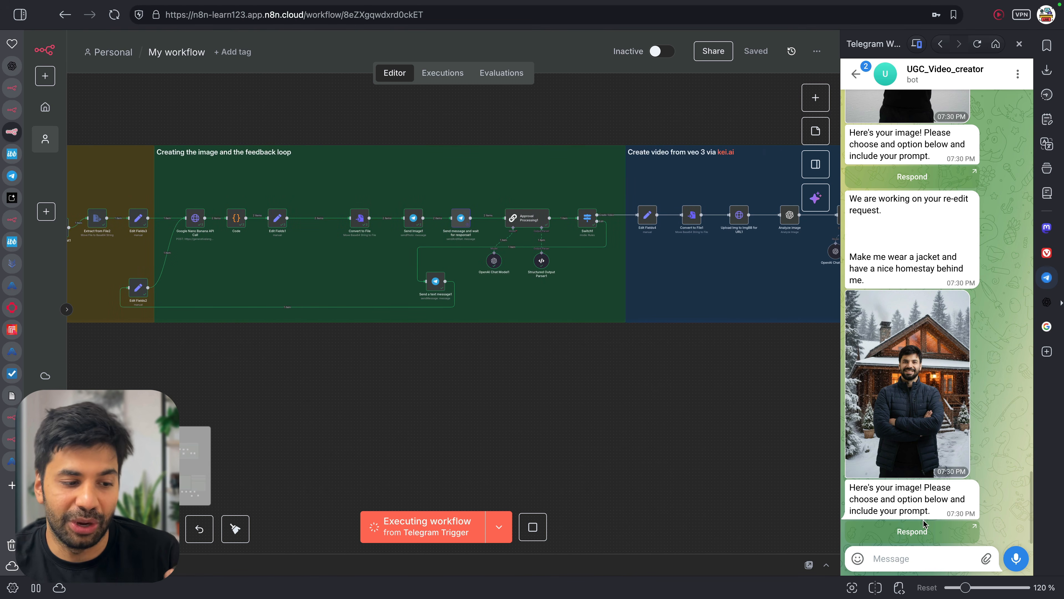
Approve the image with a video prompt for an ad endorsing the homestay and mountain life with happy dialogues
{"action": "left_click", "coordinate": [926, 537]}
{"action": "left_click", "coordinate": [922, 333]}
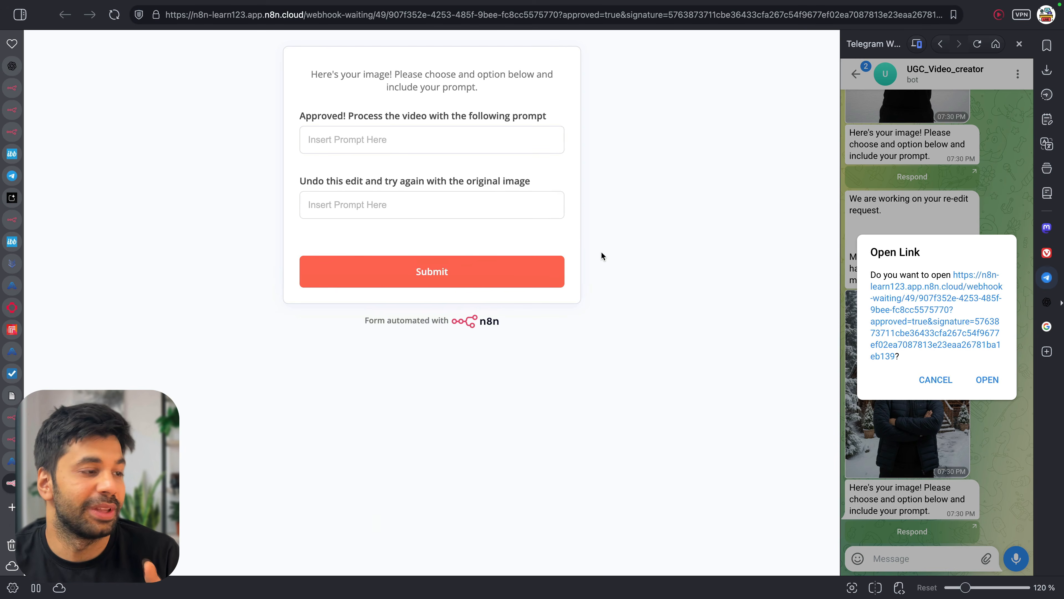
{"action": "left_click_drag", "start_coordinate": [351, 117], "coordinate": [545, 113]}
{"action": "left_click", "coordinate": [544, 140]}
{"action": "type", "text": "M"}
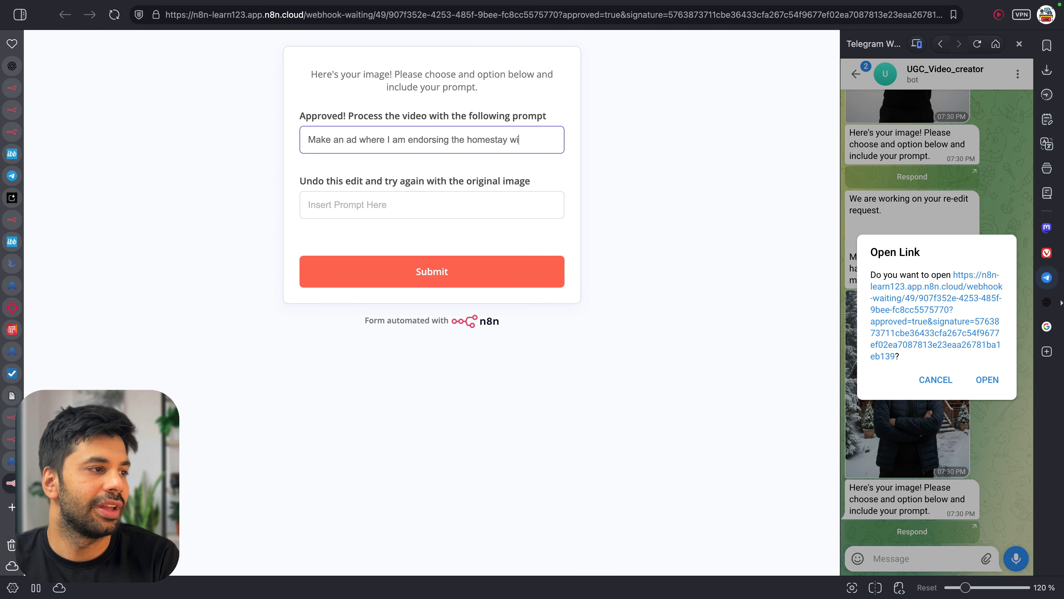
{"action": "type", "text": "y dial"}
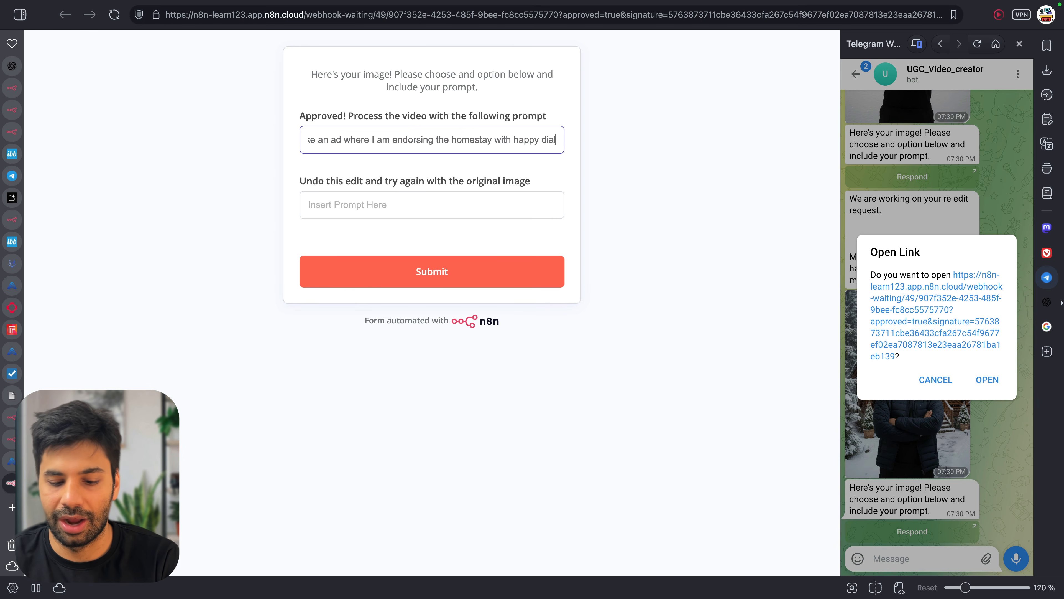
{"action": "type", "text": "ogues."}
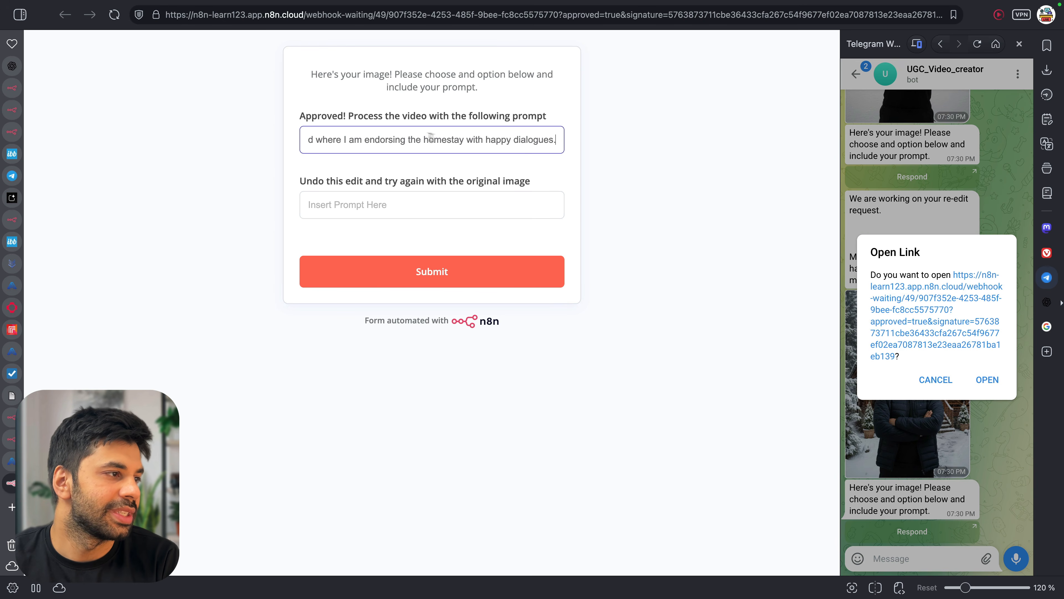
{"action": "left_click", "coordinate": [466, 142]}
{"action": "type", "text": "and mountain "}
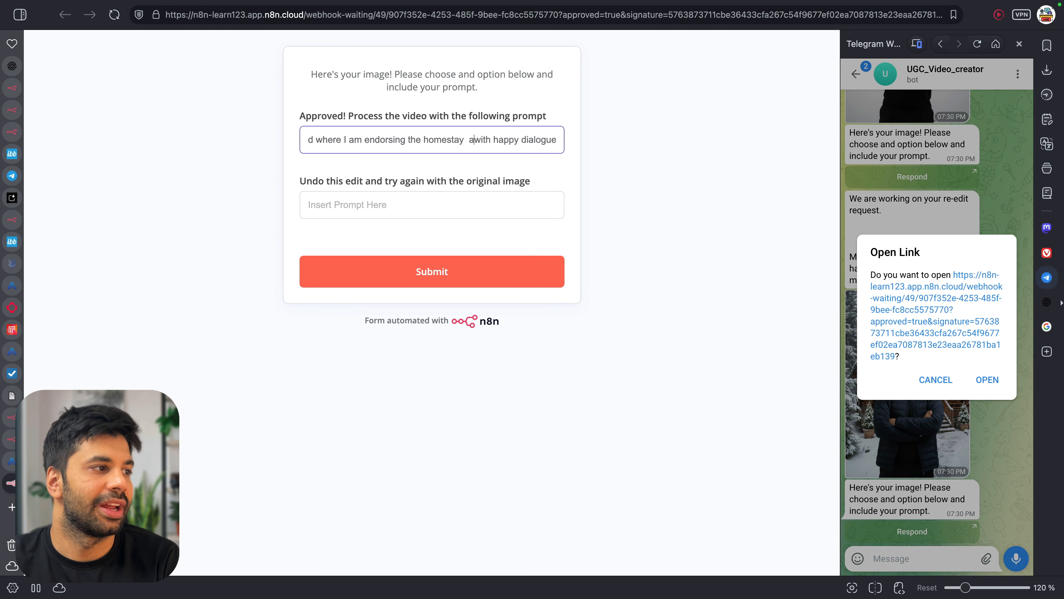
{"action": "type", "text": "life."}
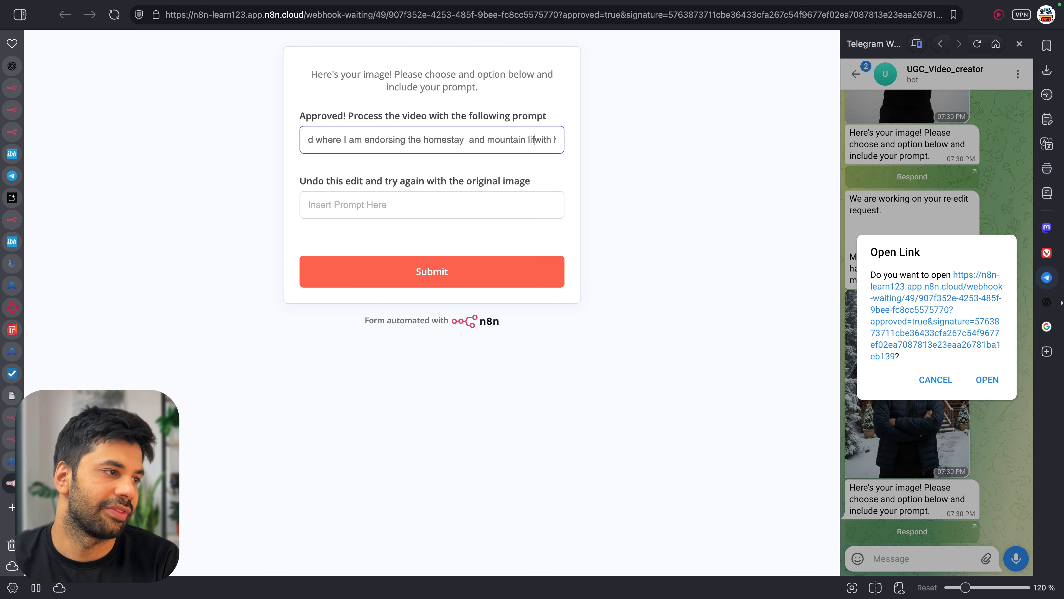
{"action": "left_click", "coordinate": [440, 270]}
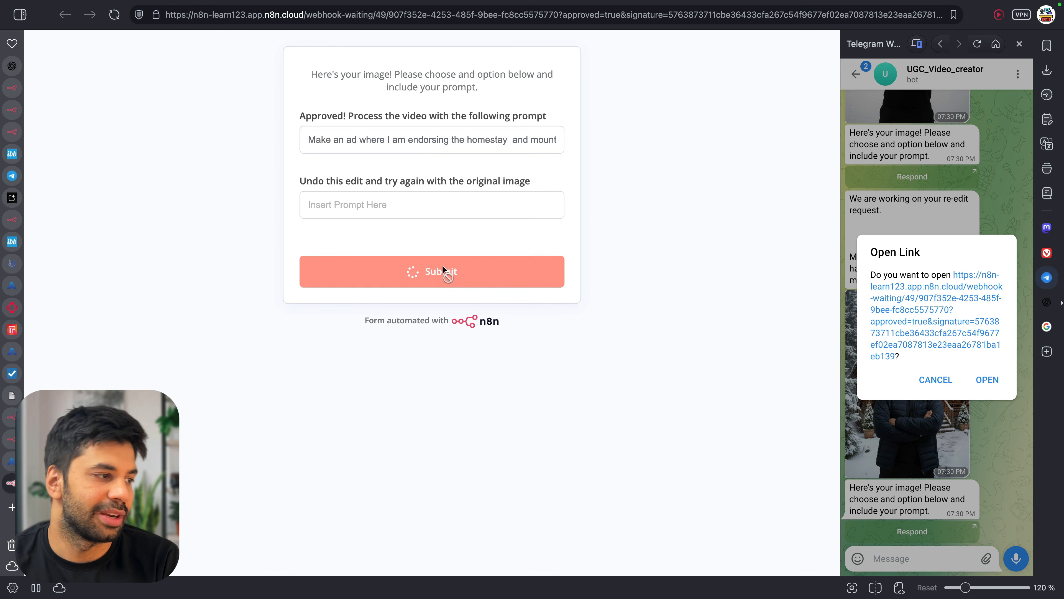
{"action": "key", "text": "ctrl+w"}
Pan across the 'Create video from veo 3' section and dismiss the Open Link dialog while the video generates
{"action": "scroll", "coordinate": [706, 262], "scroll_direction": "right", "scroll_amount": 5}
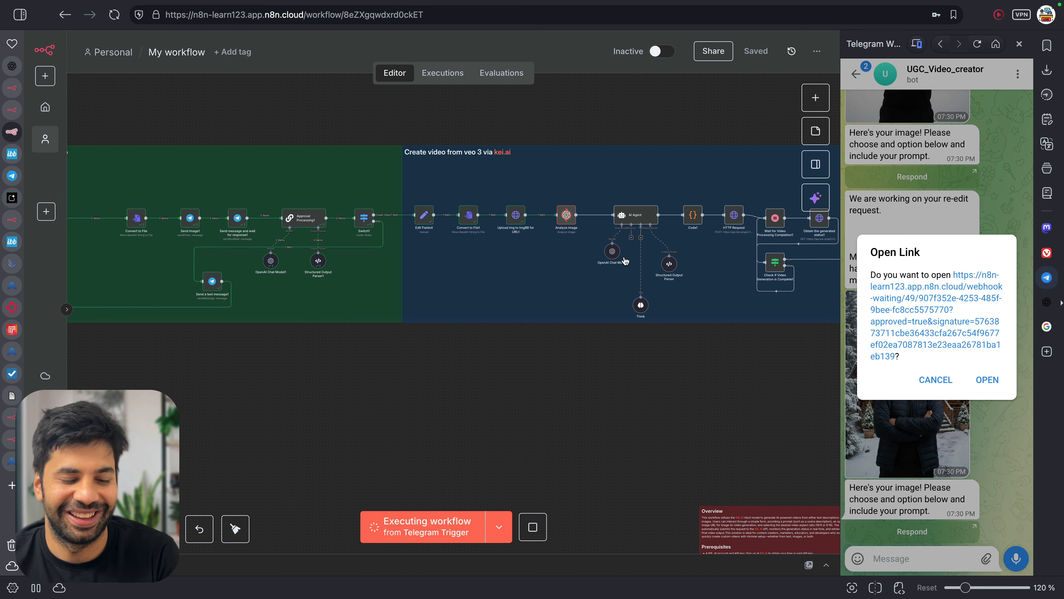
{"action": "scroll", "coordinate": [626, 260], "scroll_direction": "right", "scroll_amount": 2}
{"action": "scroll", "coordinate": [470, 243], "scroll_direction": "right", "scroll_amount": 1}
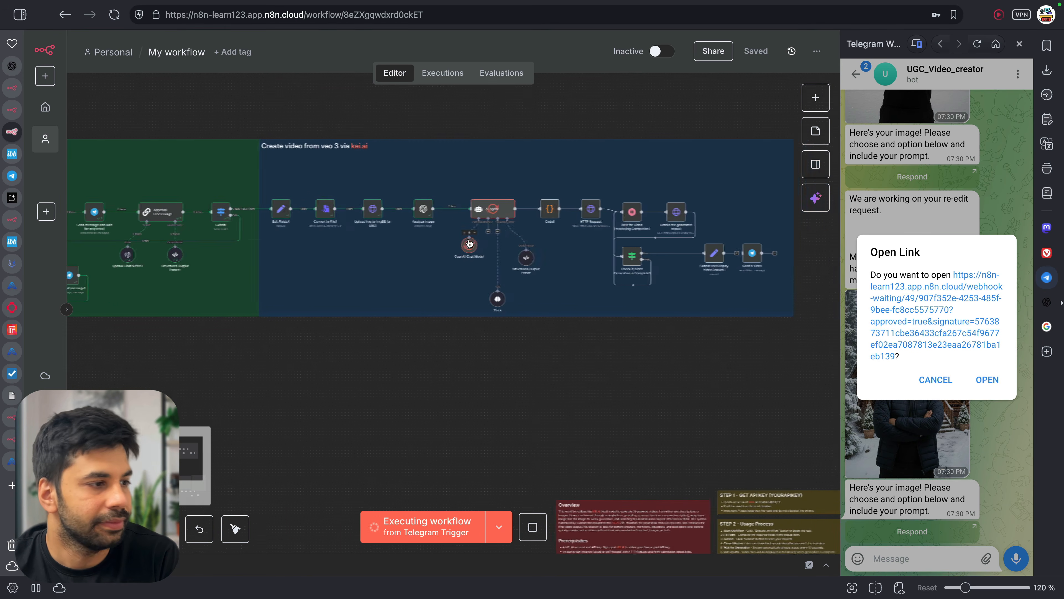
{"action": "left_click", "coordinate": [987, 380]}
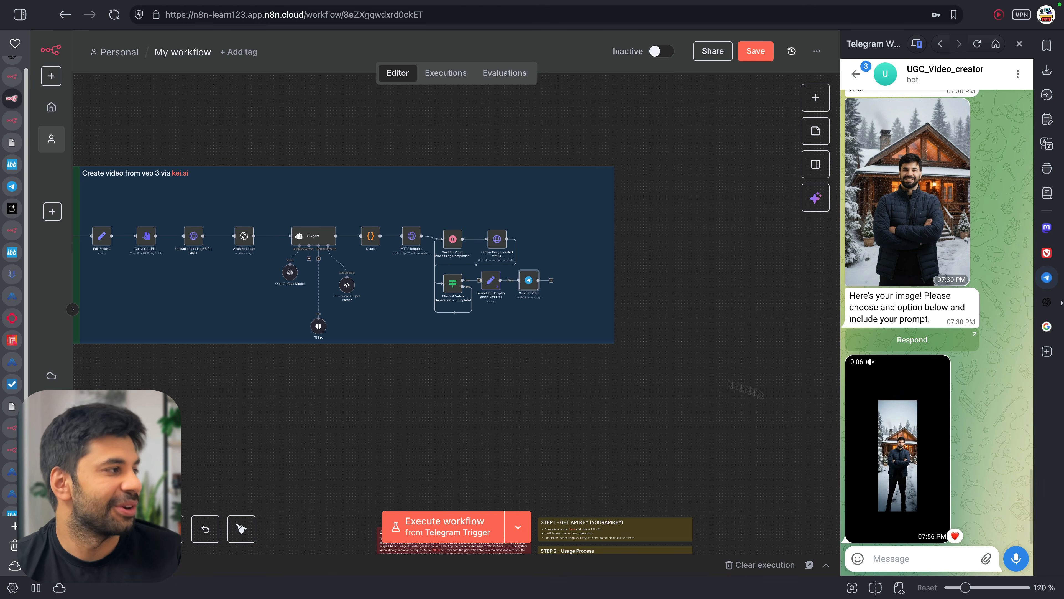
Play the generated 8-second mp4 in its tab, replay it, then pause near the start
{"action": "left_click", "coordinate": [6, 146]}
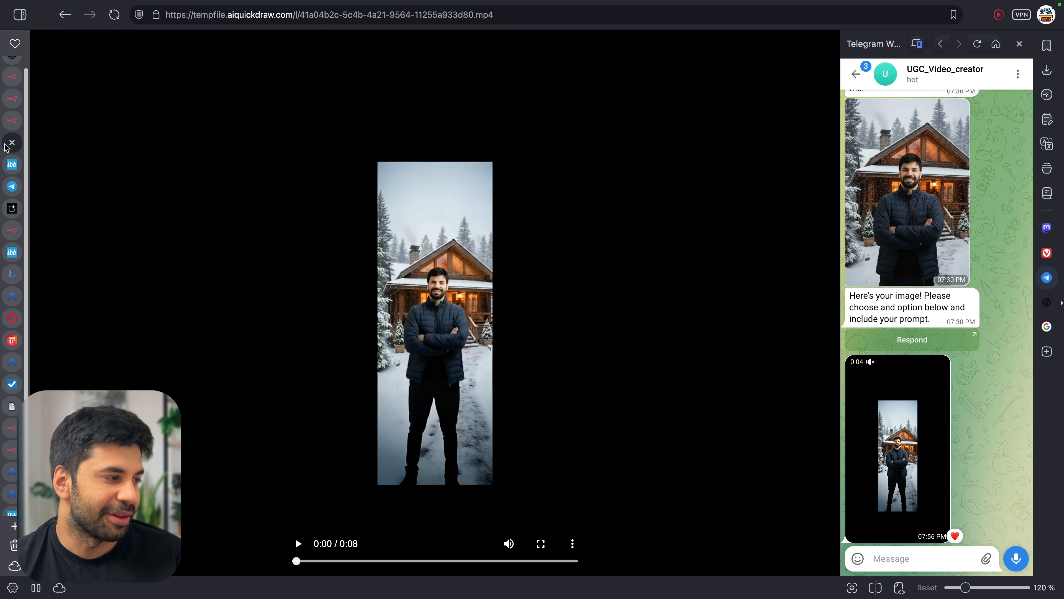
{"action": "left_click", "coordinate": [298, 543]}
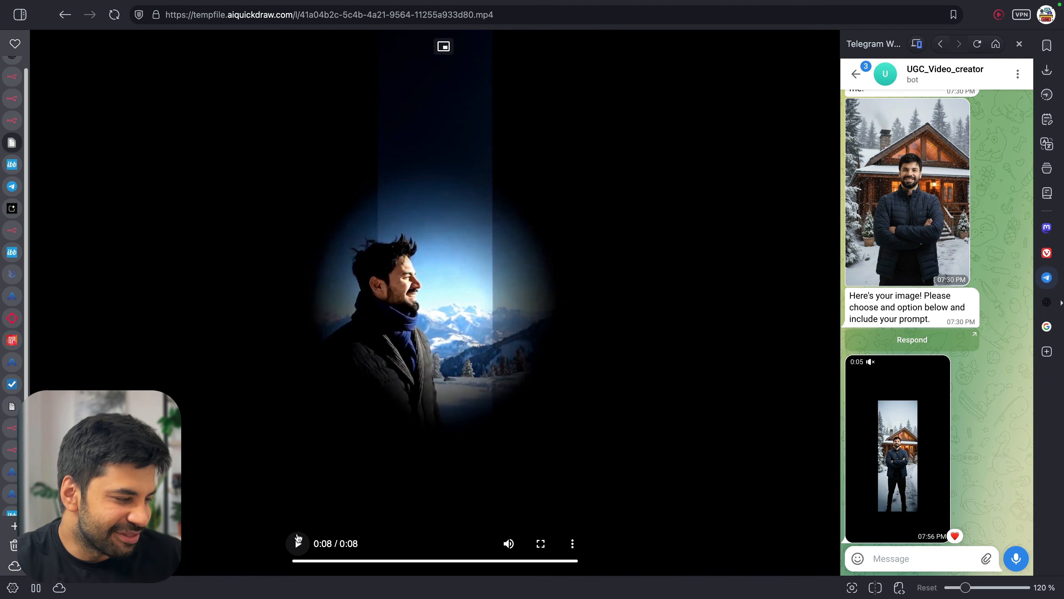
{"action": "left_click", "coordinate": [297, 543]}
{"action": "left_click", "coordinate": [297, 544]}
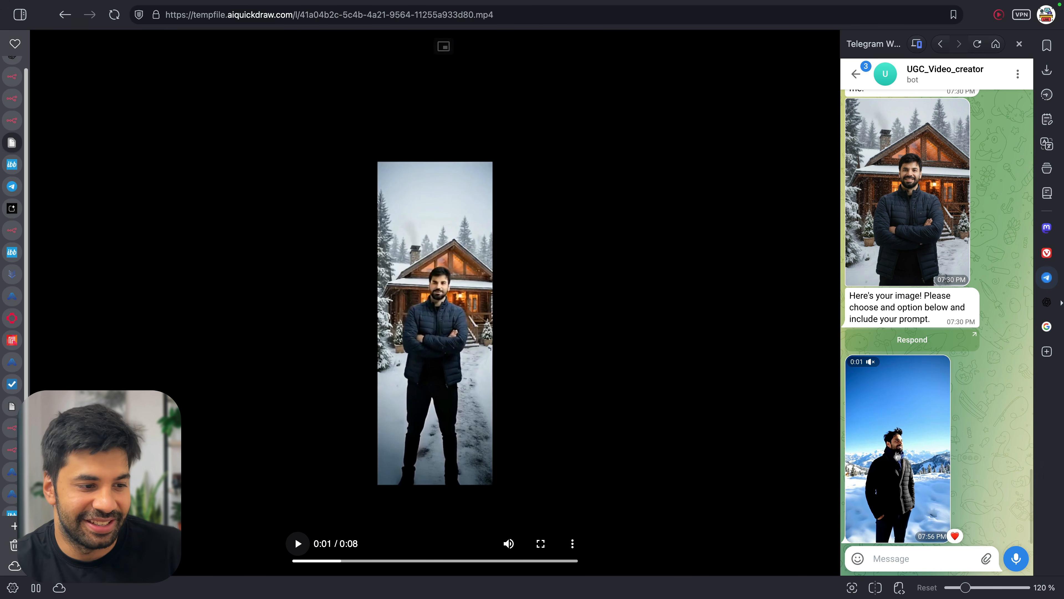
{"action": "left_click", "coordinate": [909, 432]}
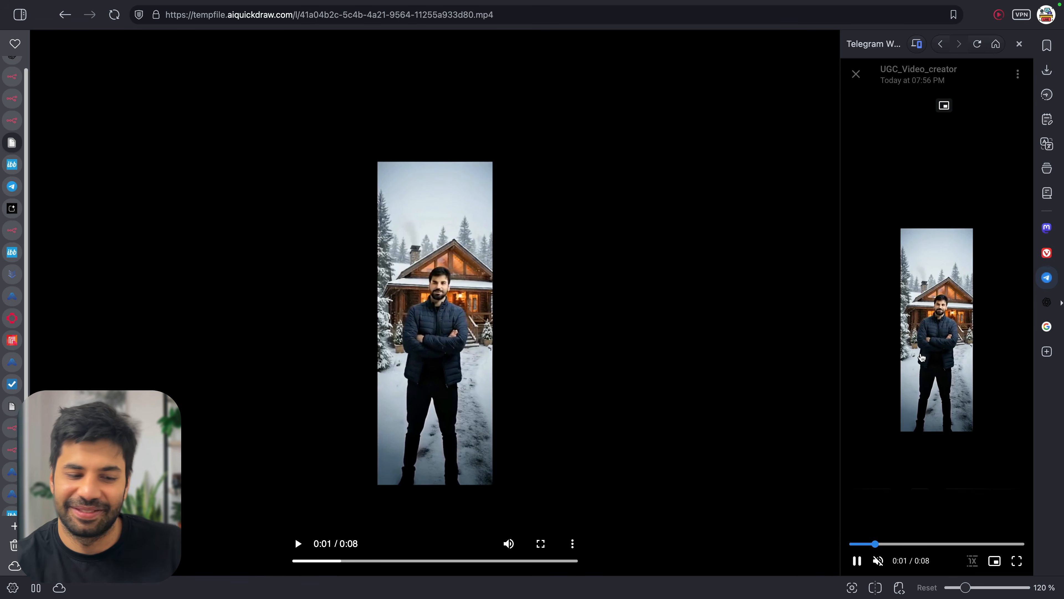
{"action": "left_click", "coordinate": [879, 561]}
{"action": "left_click_drag", "start_coordinate": [917, 545], "coordinate": [823, 544]}
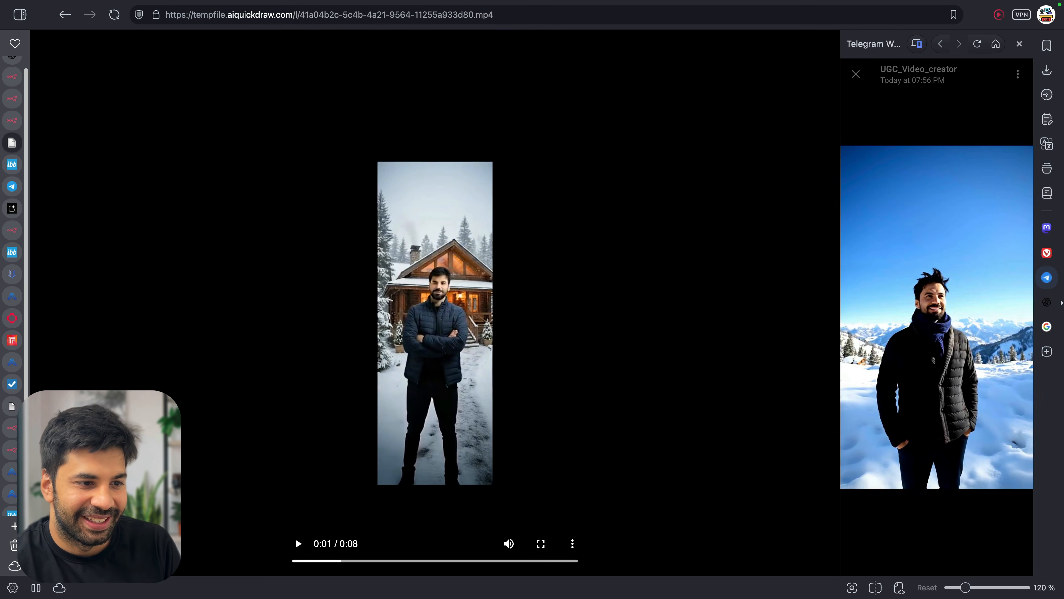
{"action": "left_click", "coordinate": [856, 73]}
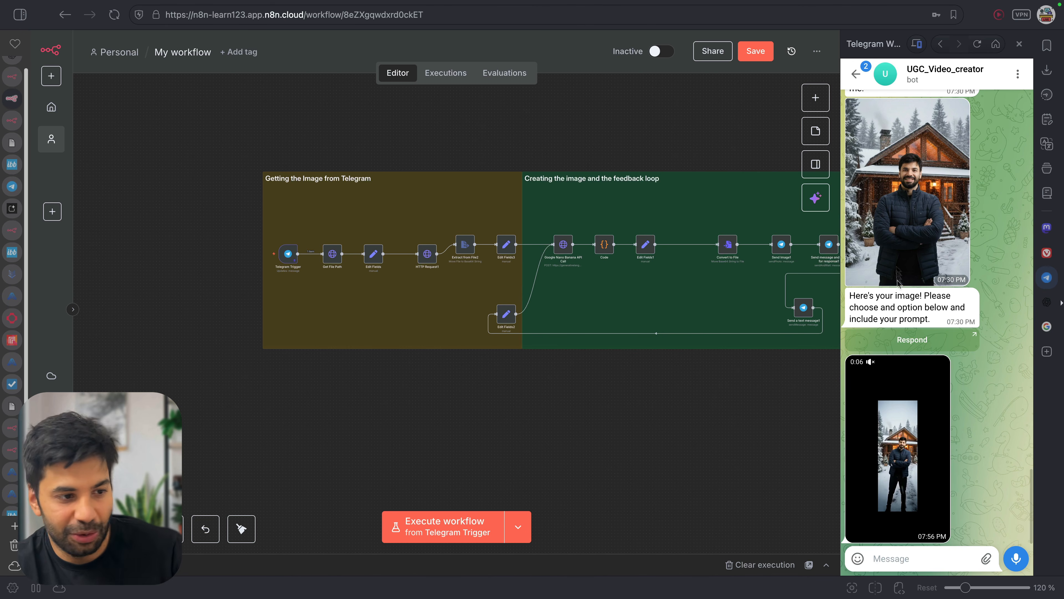
Close the Telegram side panel so the n8n canvas fills the browser width
{"action": "scroll", "coordinate": [916, 393], "scroll_direction": "up", "scroll_amount": 2}
{"action": "scroll", "coordinate": [915, 393], "scroll_direction": "down", "scroll_amount": 2}
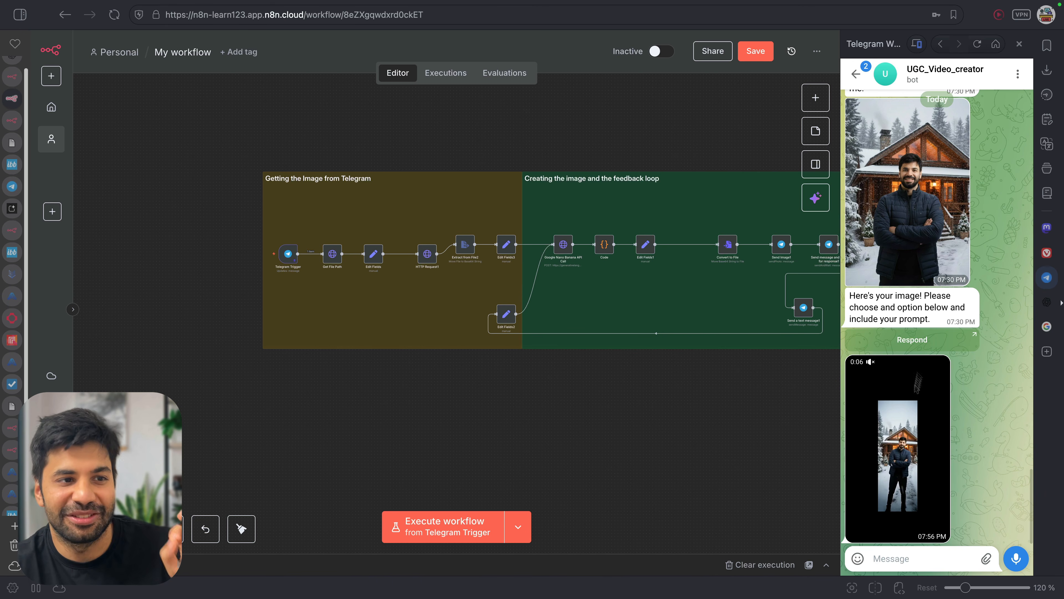
{"action": "left_click", "coordinate": [1019, 44]}
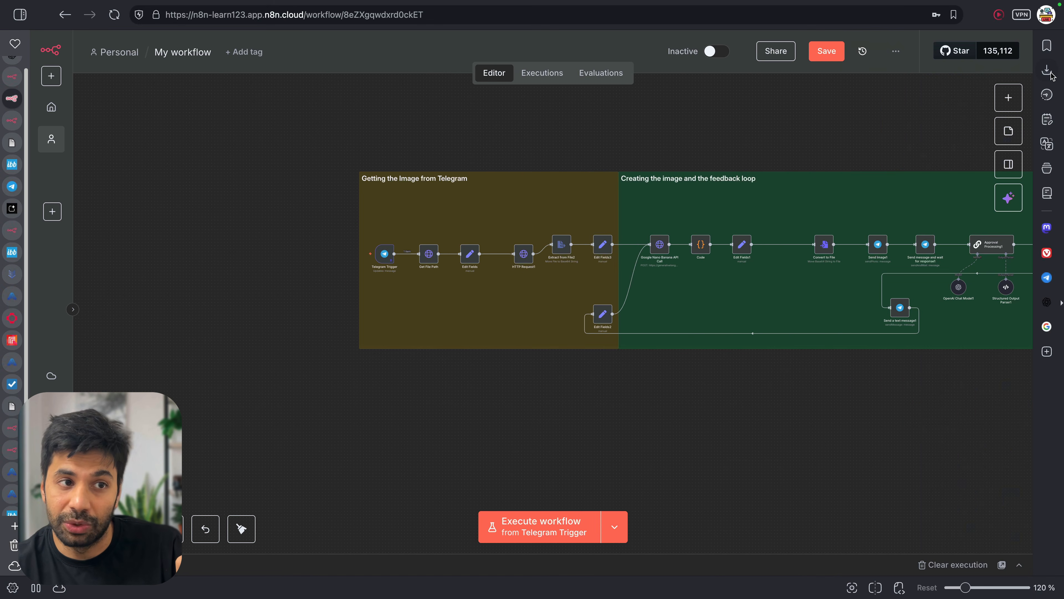
{"action": "scroll", "coordinate": [671, 230], "scroll_direction": "right", "scroll_amount": 1}
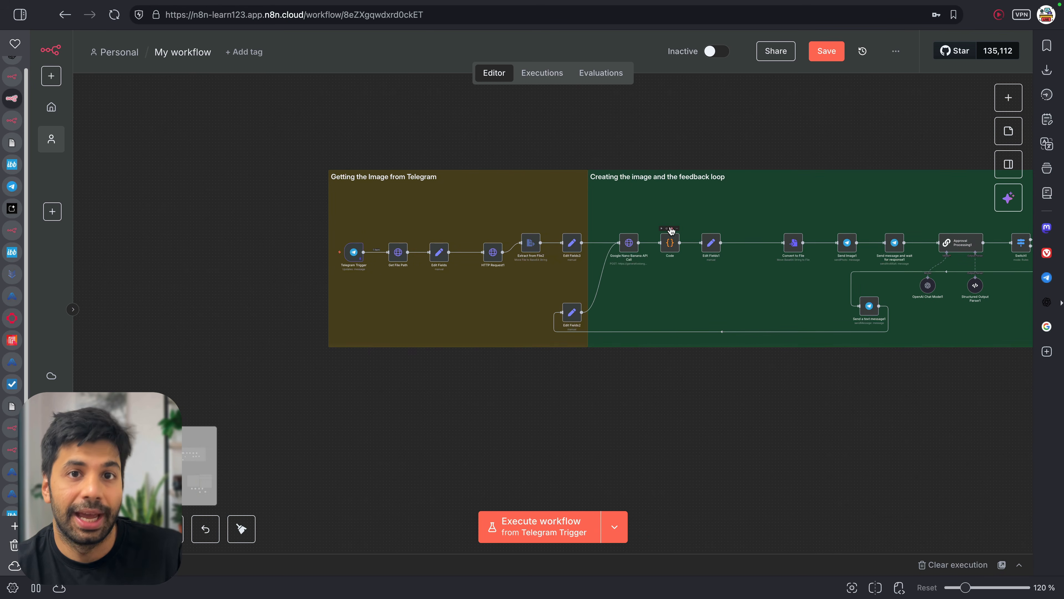
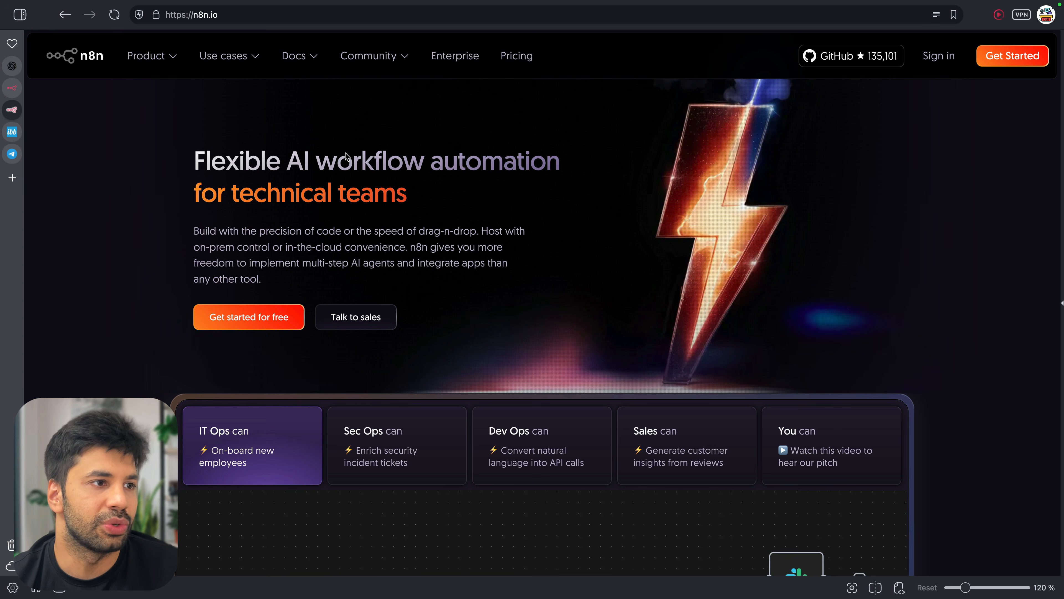
Start the n8n sign-up and fill in full name, company email, confirmation email and password
{"action": "left_click", "coordinate": [991, 61]}
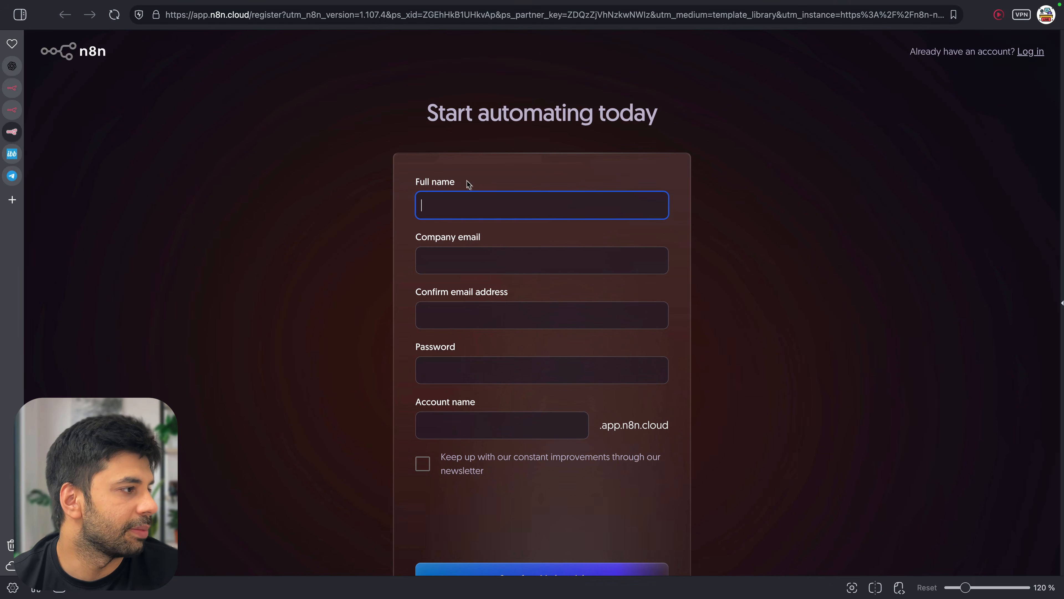
{"action": "left_click", "coordinate": [479, 198]}
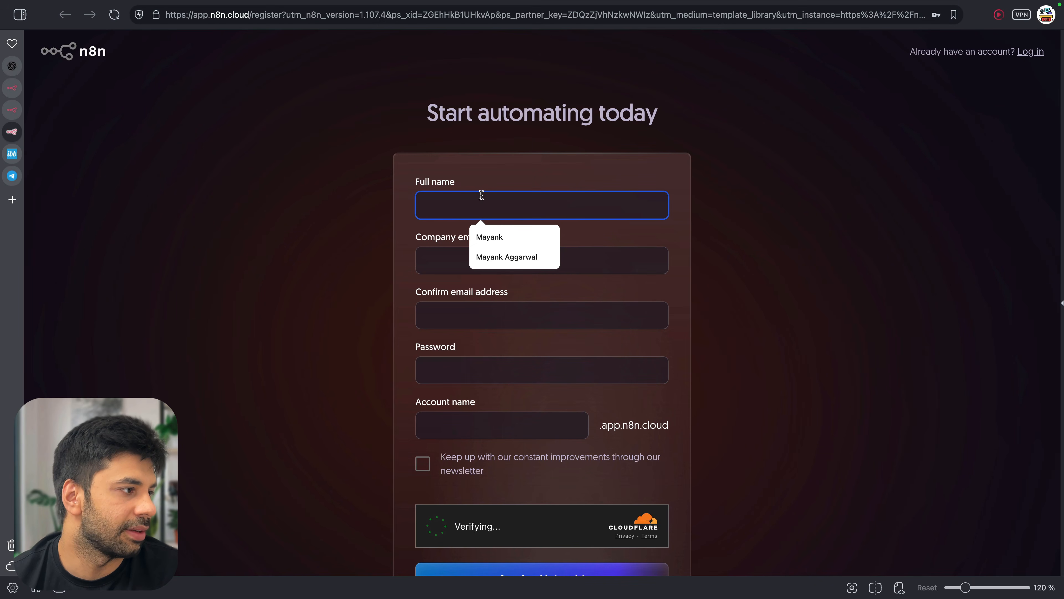
{"action": "left_click", "coordinate": [482, 233]}
{"action": "left_click", "coordinate": [455, 259]}
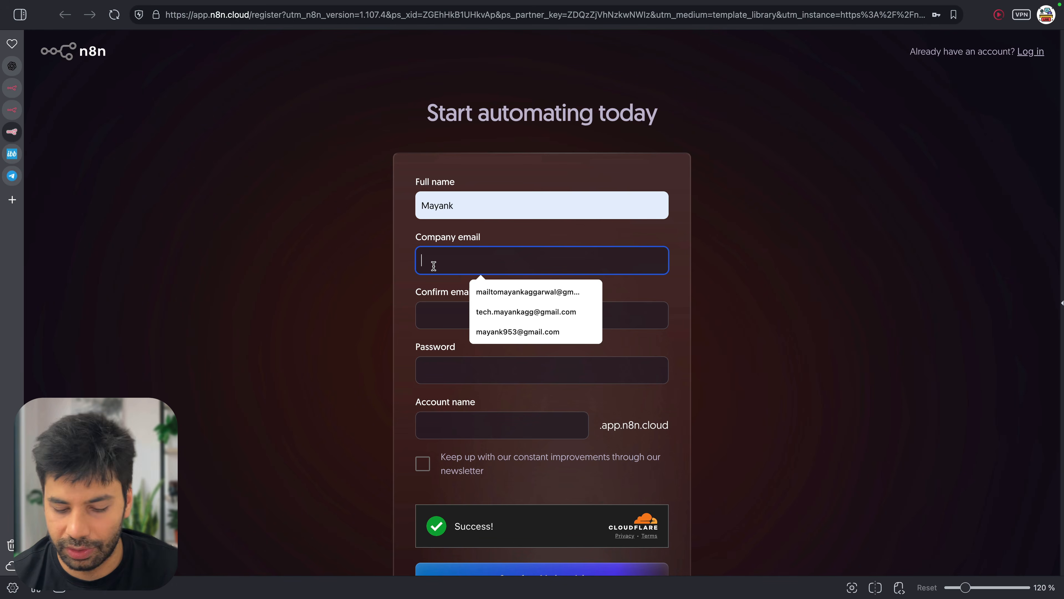
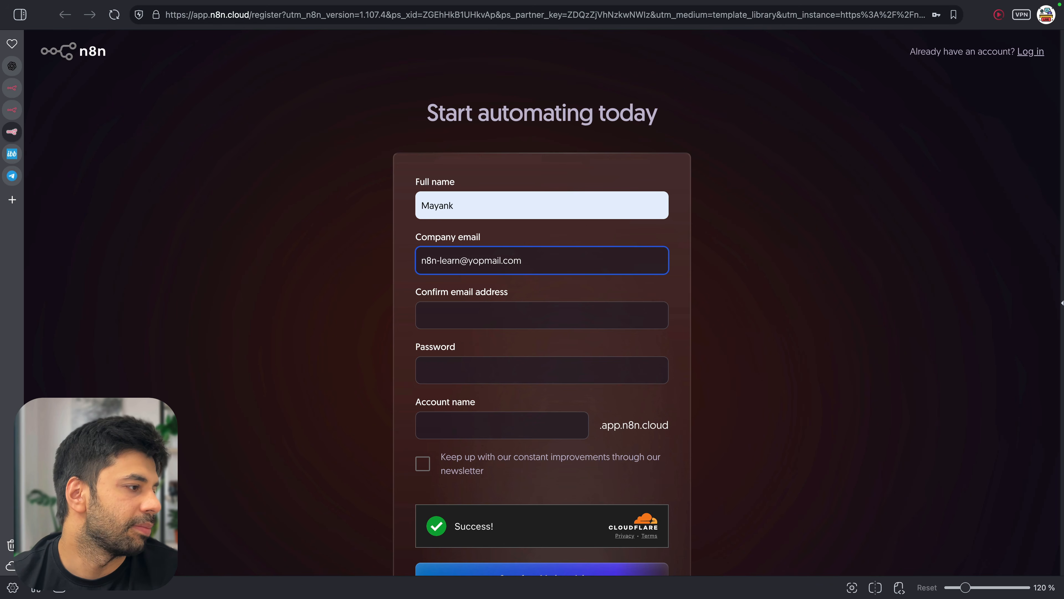
{"action": "key", "text": "ctrl+a"}
{"action": "left_click", "coordinate": [454, 310]}
{"action": "type", "text": "m"}
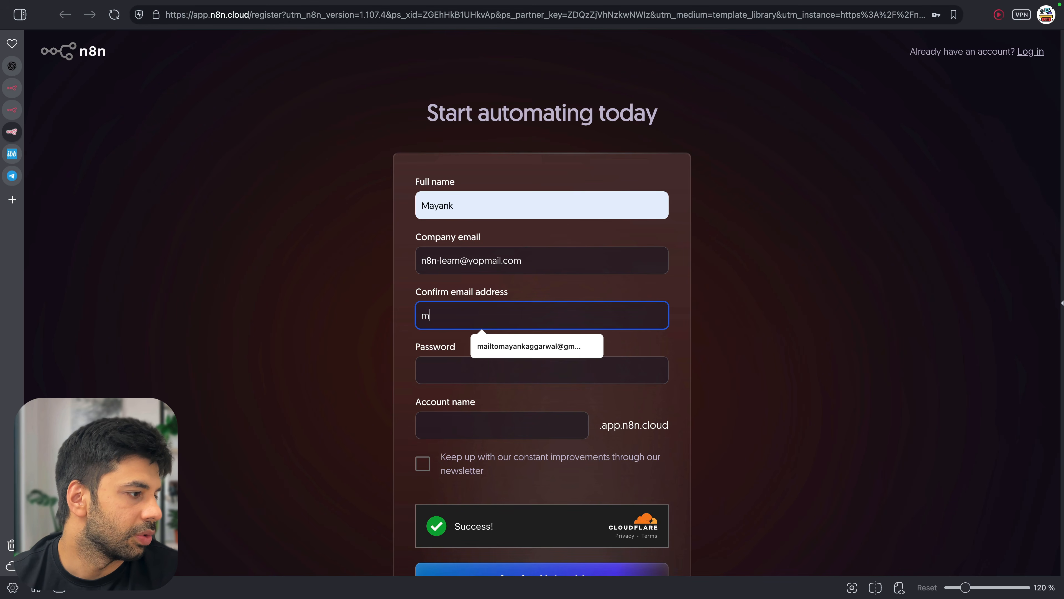
{"action": "key", "text": "BackSpace"}
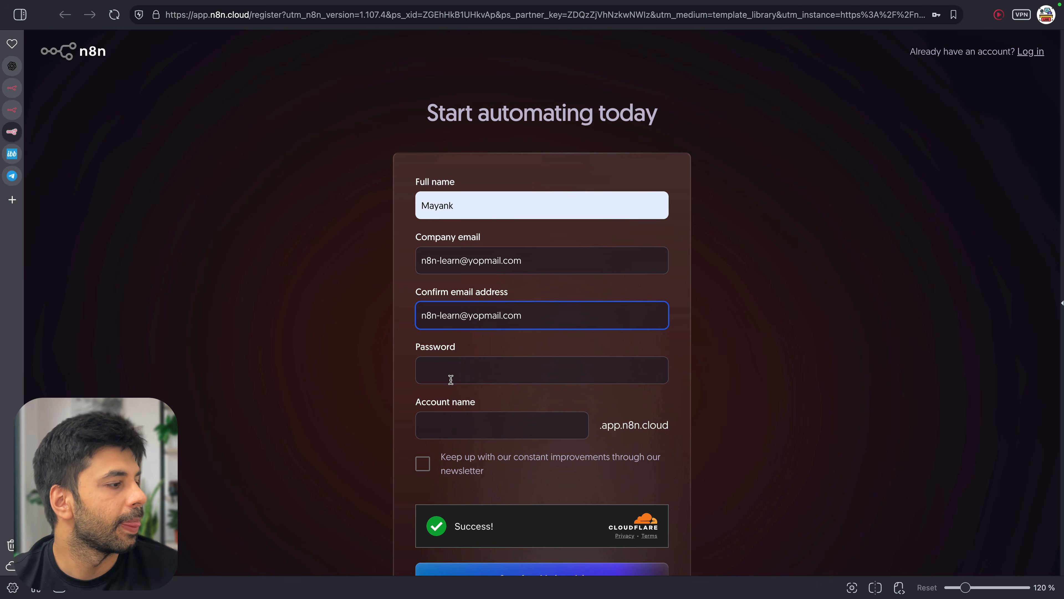
{"action": "left_click", "coordinate": [468, 369]}
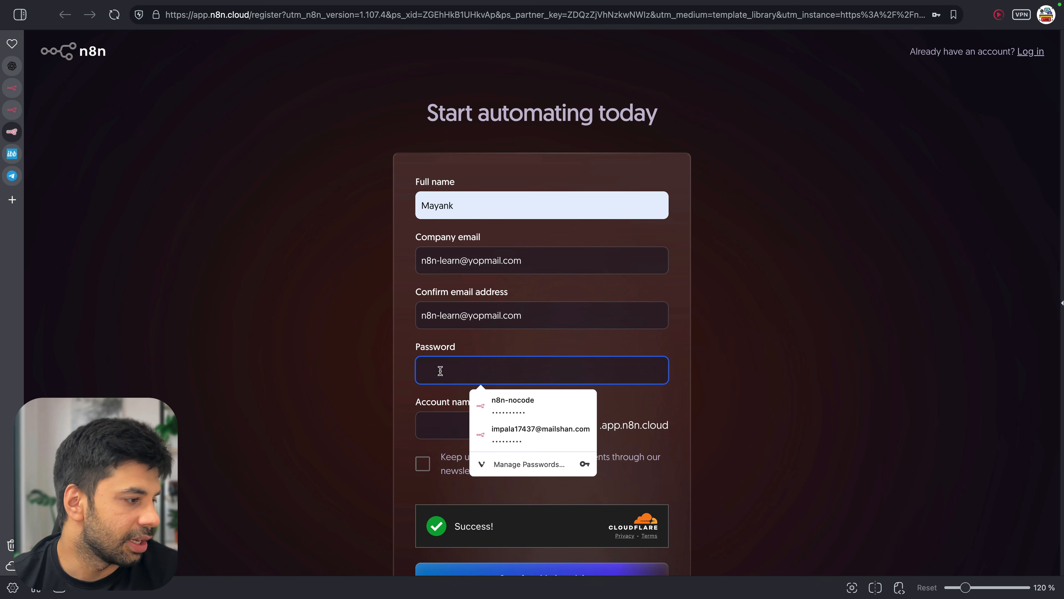
{"action": "type", "text": "•••"}
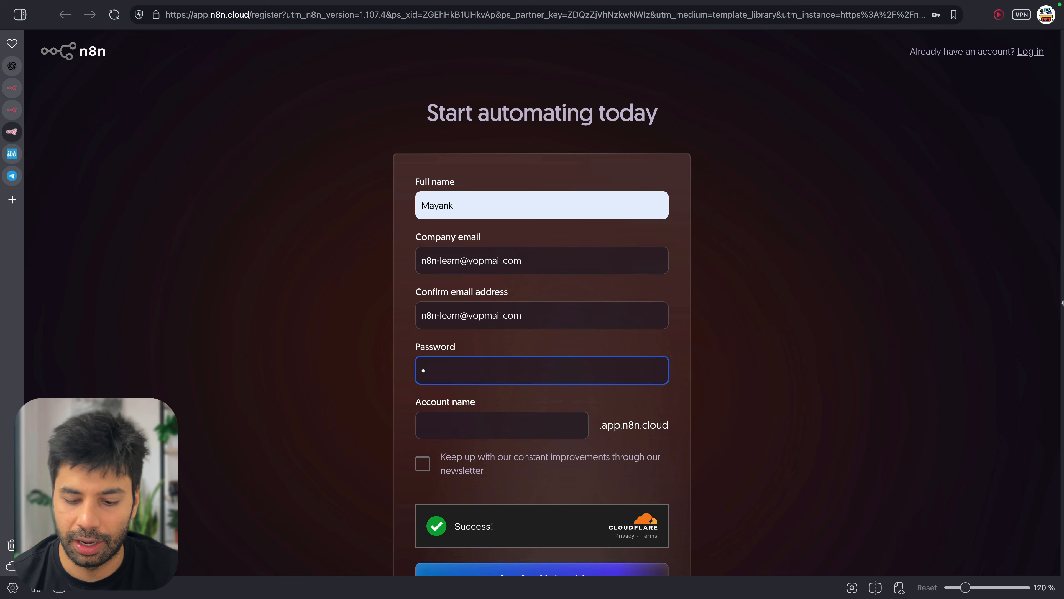
Enter an account name, submit the 14-day trial, then fix the taken name and resubmit
{"action": "left_click", "coordinate": [440, 420]}
{"action": "type", "text": "n8n"}
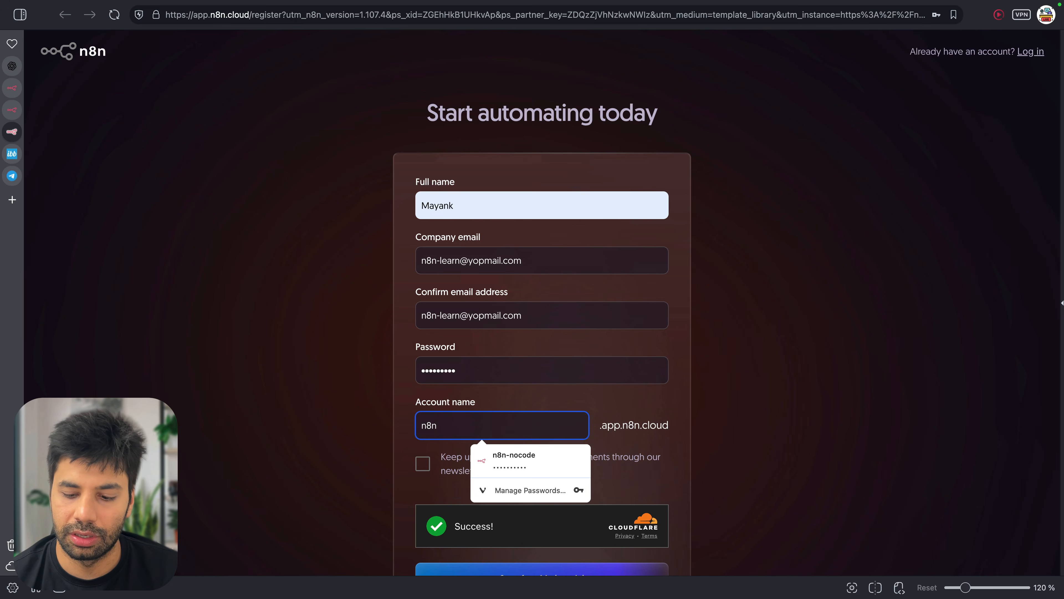
{"action": "type", "text": "-l"}
{"action": "scroll", "coordinate": [435, 353], "scroll_direction": "down", "scroll_amount": 3}
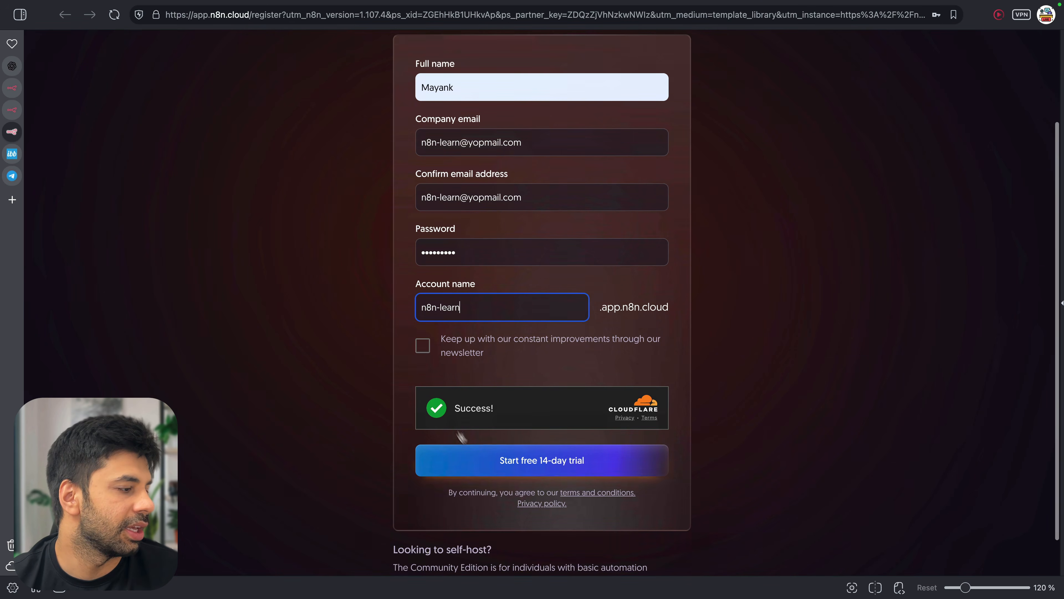
{"action": "left_click", "coordinate": [498, 460]}
{"action": "left_click", "coordinate": [494, 299]}
{"action": "type", "text": "123"}
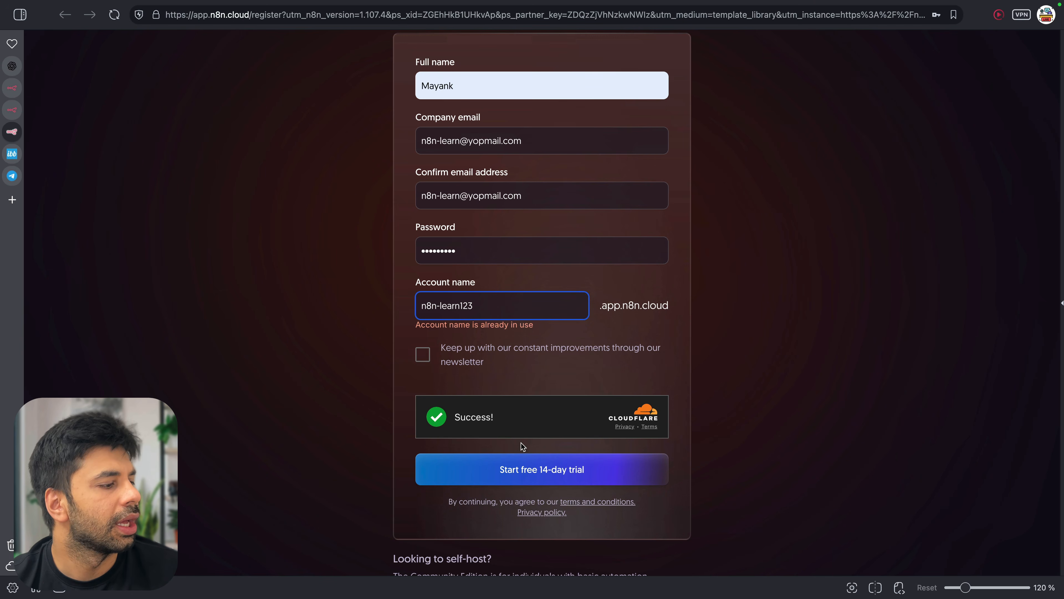
{"action": "left_click", "coordinate": [527, 471]}
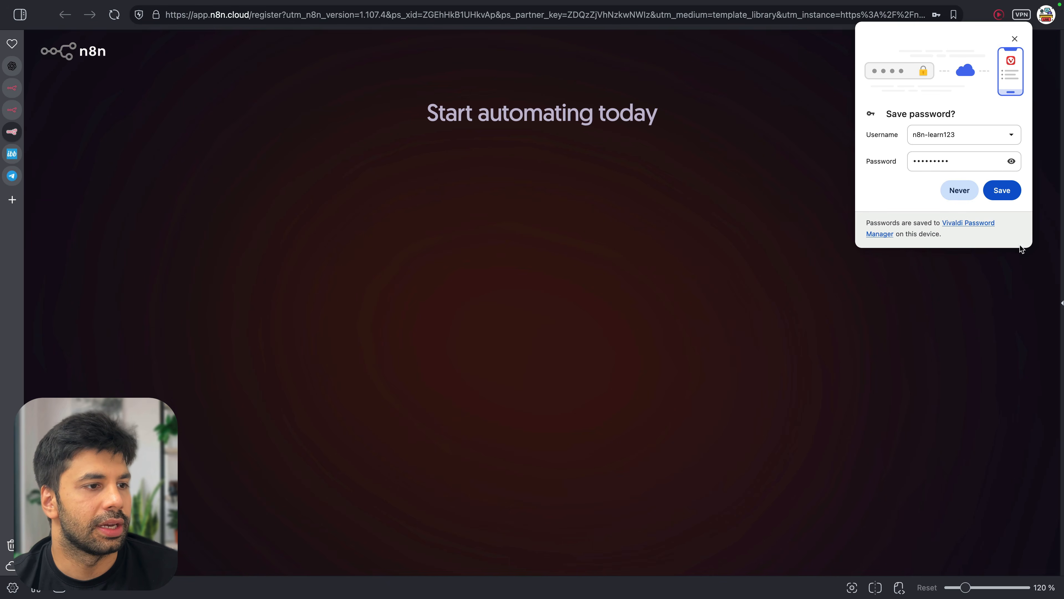
{"action": "left_click", "coordinate": [1008, 192]}
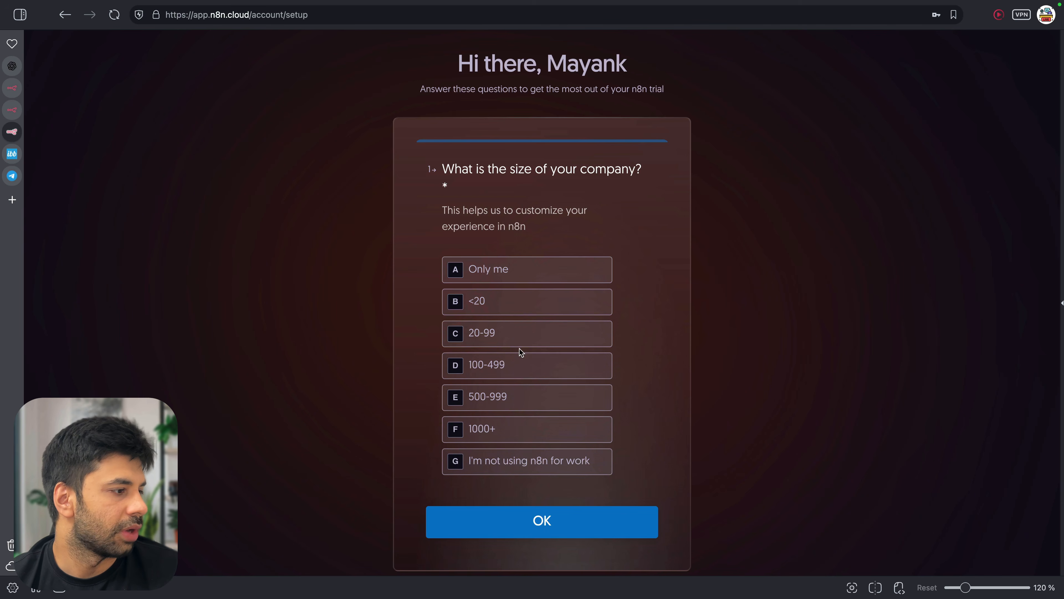
Answer the survey with <20 company size, IT team, Ecommerce and Twitter, then skip inviting teammates
{"action": "left_click", "coordinate": [487, 305]}
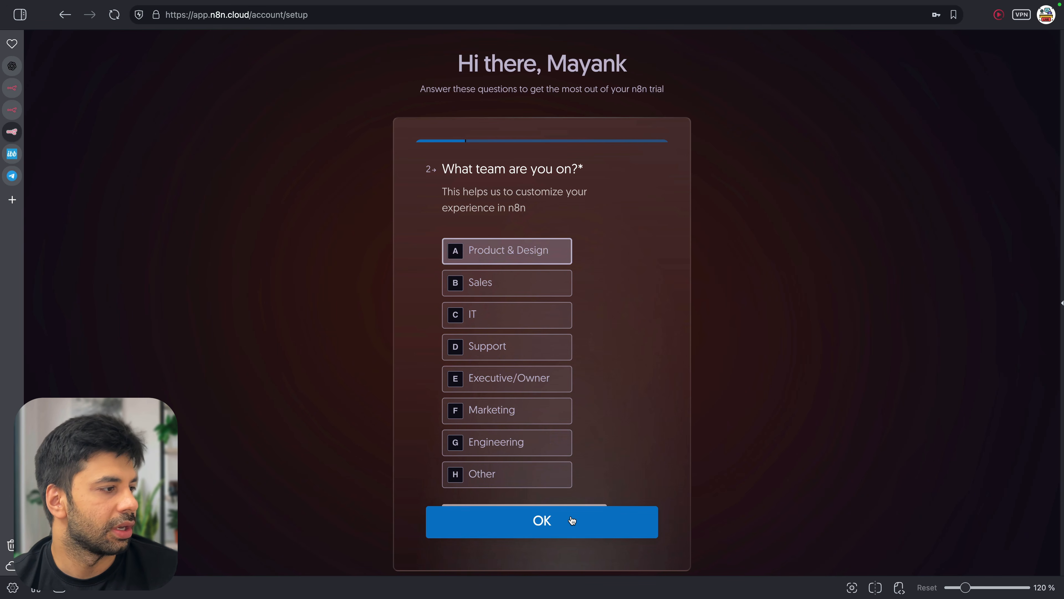
{"action": "left_click", "coordinate": [522, 319]}
{"action": "left_click", "coordinate": [583, 514]}
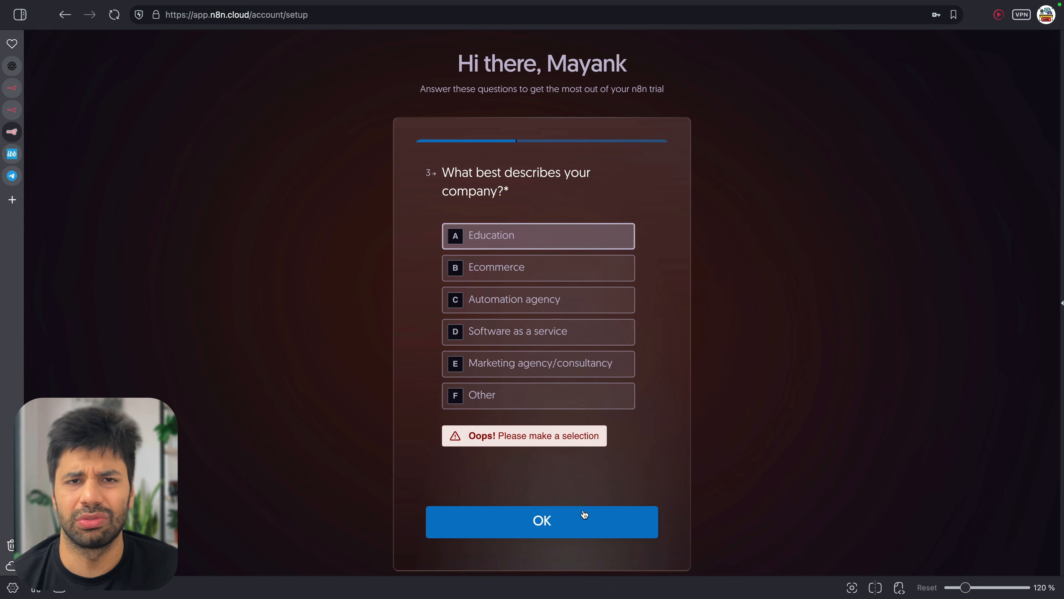
{"action": "left_click", "coordinate": [559, 272]}
{"action": "left_click", "coordinate": [579, 522]}
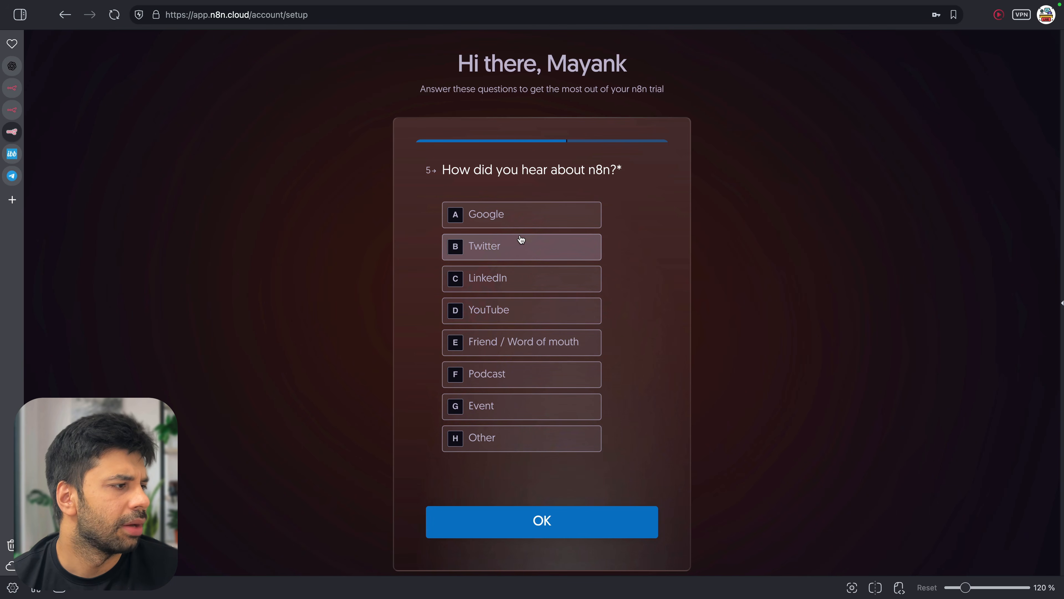
{"action": "left_click", "coordinate": [533, 245]}
{"action": "left_click", "coordinate": [572, 521]}
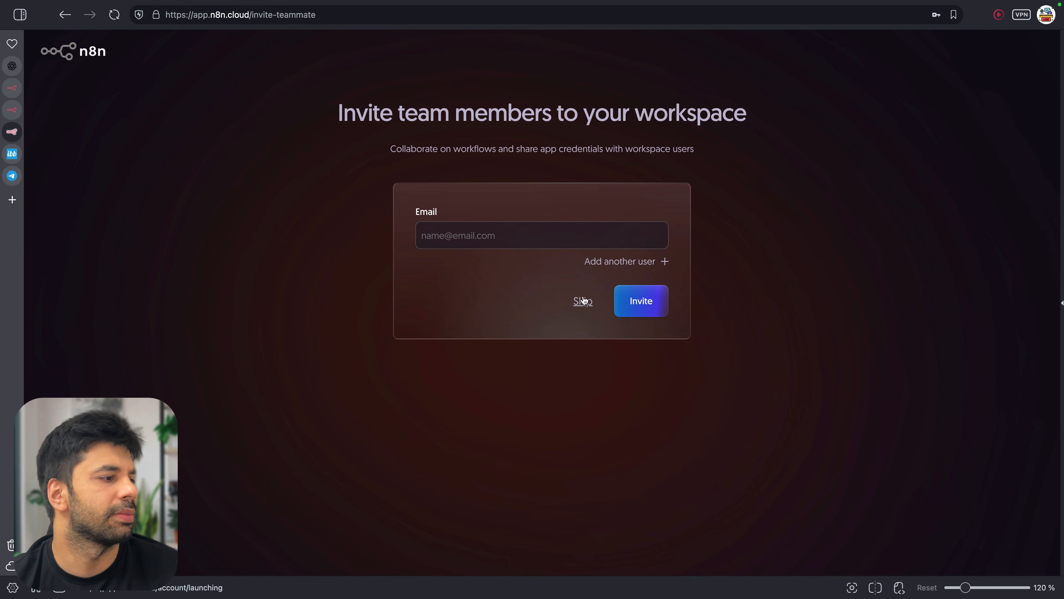
{"action": "left_click", "coordinate": [582, 301]}
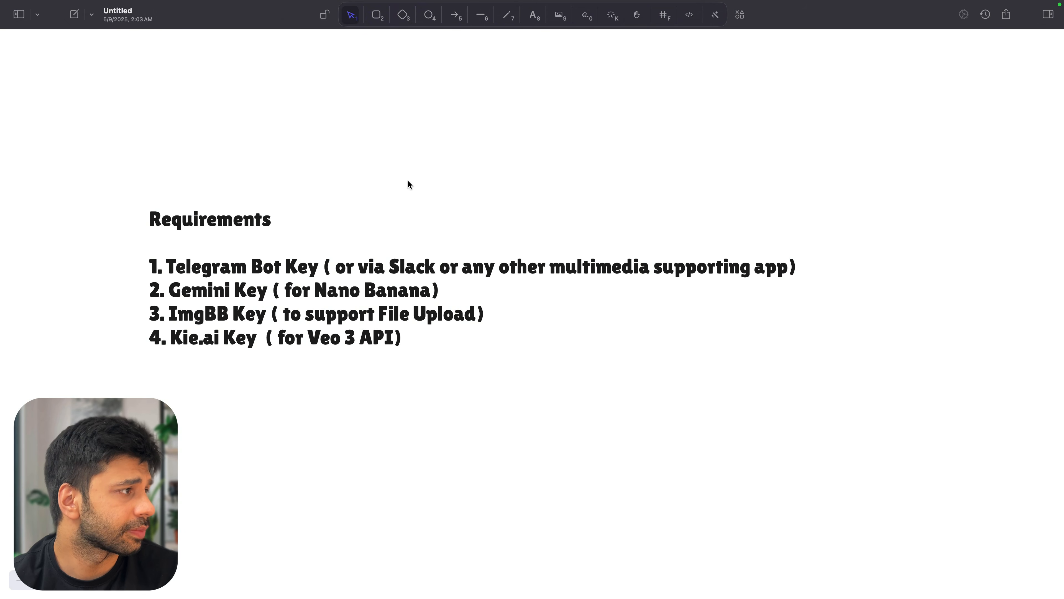
Scroll the Excalidraw board to the Requirements list of needed keys, then open a new Google tab
{"action": "scroll", "coordinate": [408, 183], "scroll_direction": "up", "scroll_amount": 10}
{"action": "scroll", "coordinate": [409, 182], "scroll_direction": "up", "scroll_amount": 20}
{"action": "scroll", "coordinate": [668, 191], "scroll_direction": "up", "scroll_amount": 1}
{"action": "scroll", "coordinate": [668, 191], "scroll_direction": "up", "scroll_amount": 10}
{"action": "left_click", "coordinate": [929, 299]}
{"action": "scroll", "coordinate": [929, 299], "scroll_direction": "right", "scroll_amount": 5}
{"action": "scroll", "coordinate": [929, 300], "scroll_direction": "down", "scroll_amount": 3}
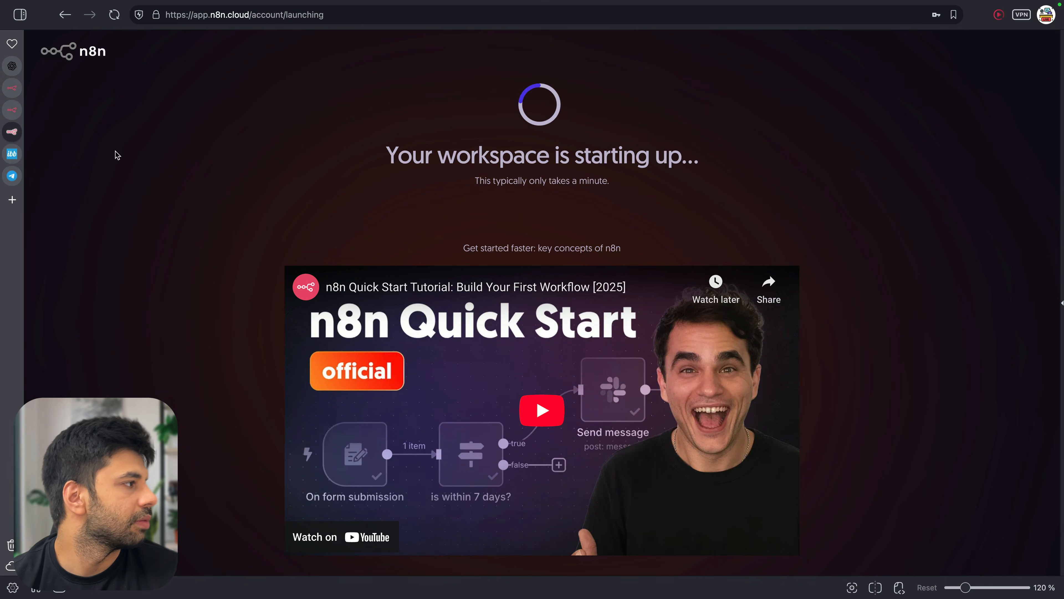
{"action": "left_click", "coordinate": [13, 200]}
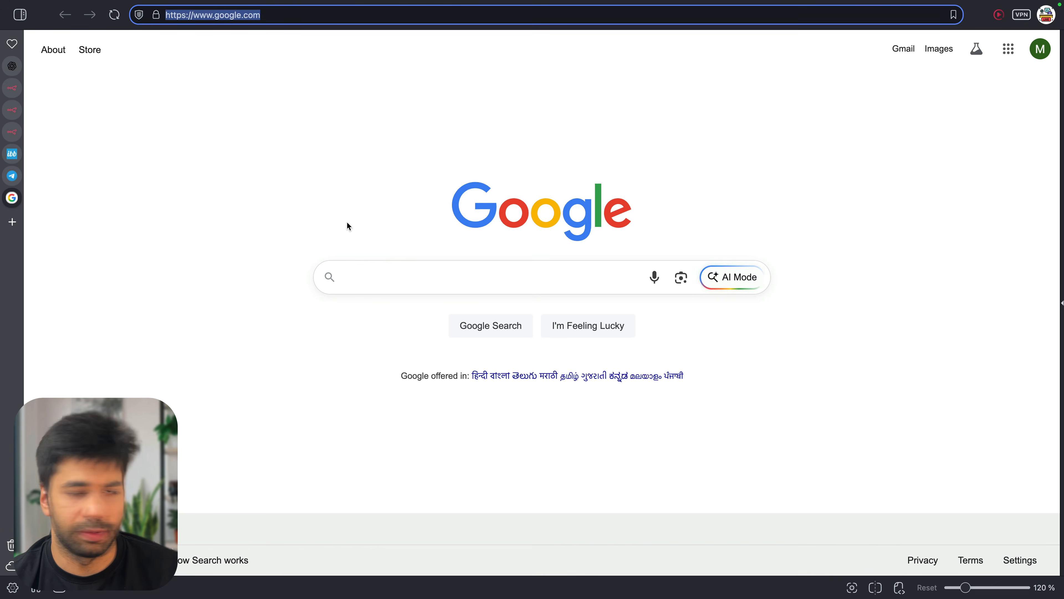
{"action": "left_click", "coordinate": [466, 287]}
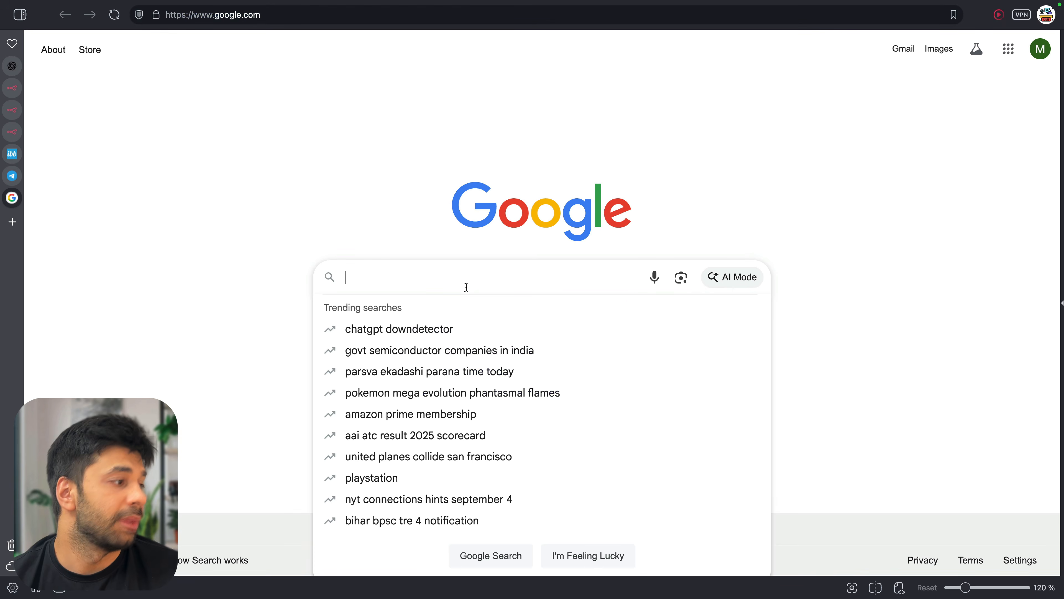
{"action": "type", "text": "telegram bot"}
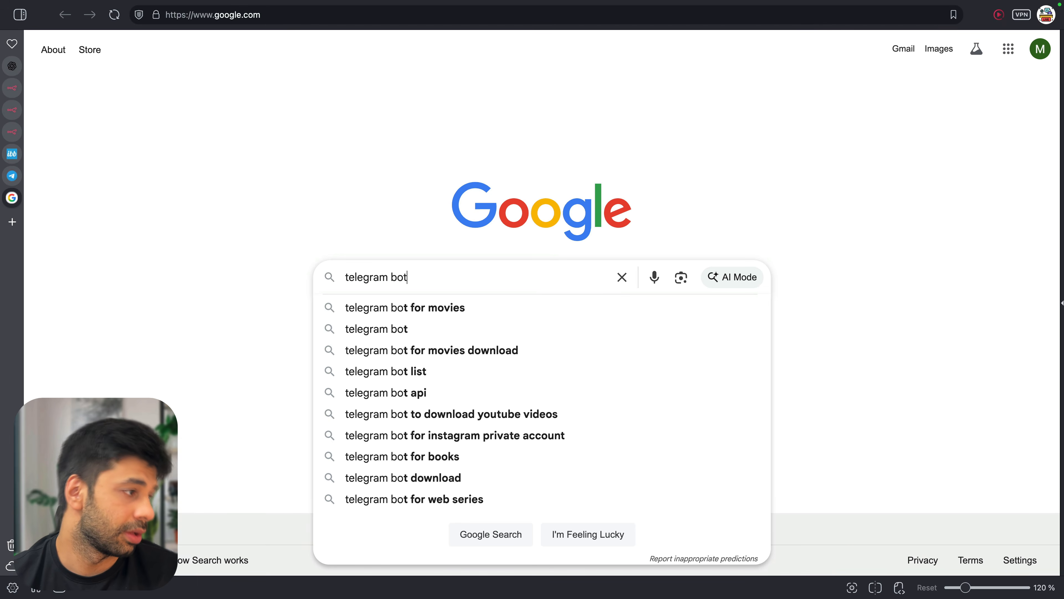
{"action": "key", "text": "Return"}
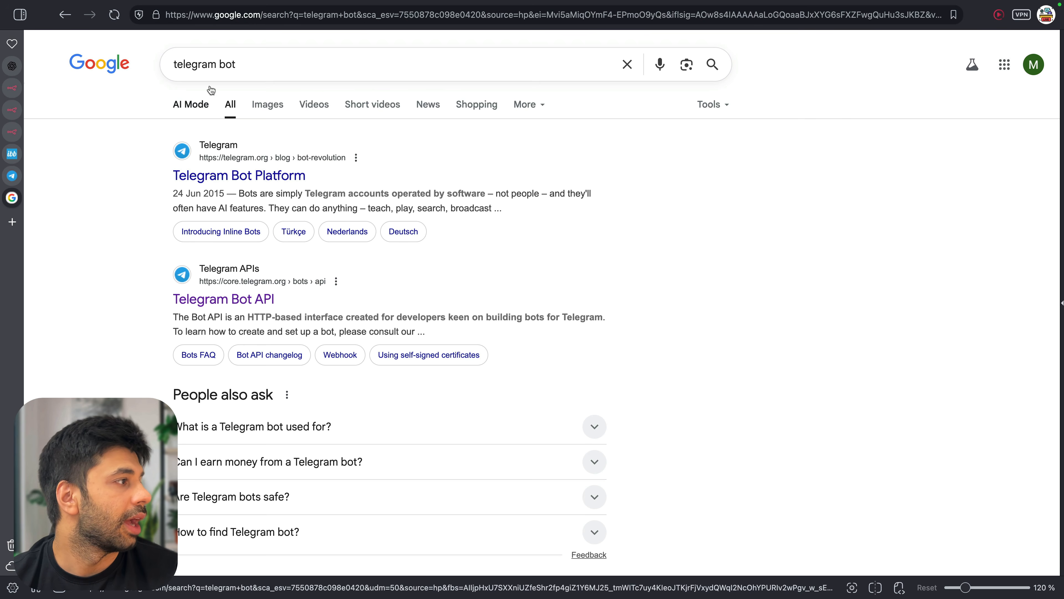
{"action": "left_click", "coordinate": [216, 63]}
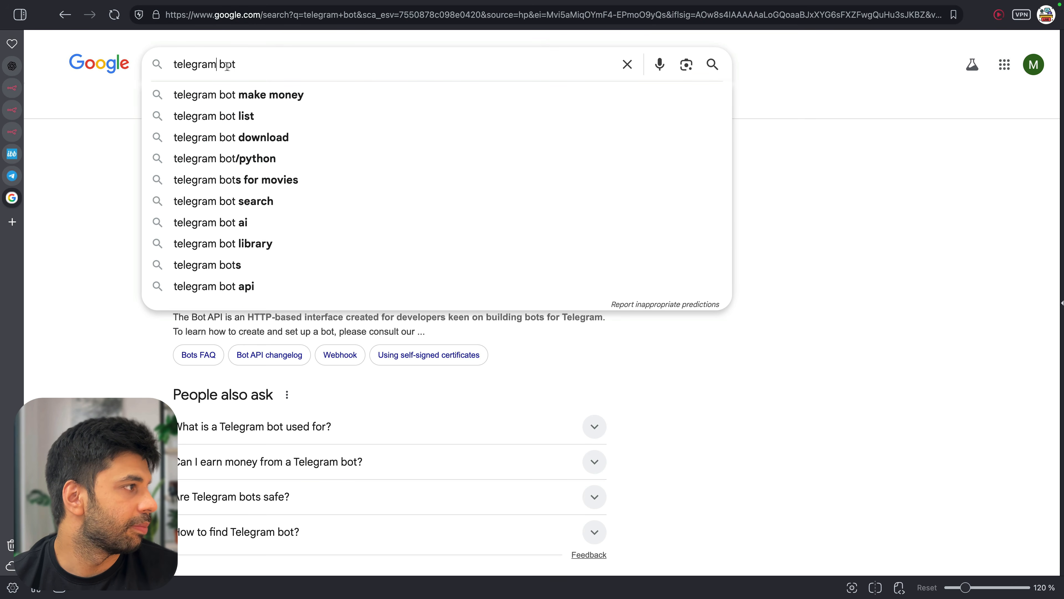
{"action": "type", "text": "father"}
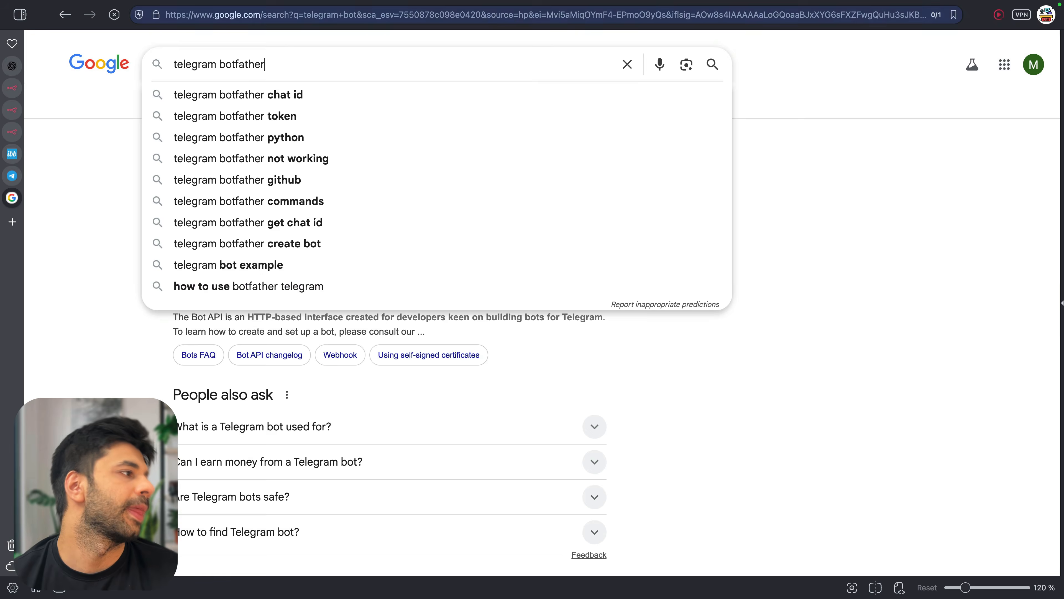
{"action": "key", "text": "Return"}
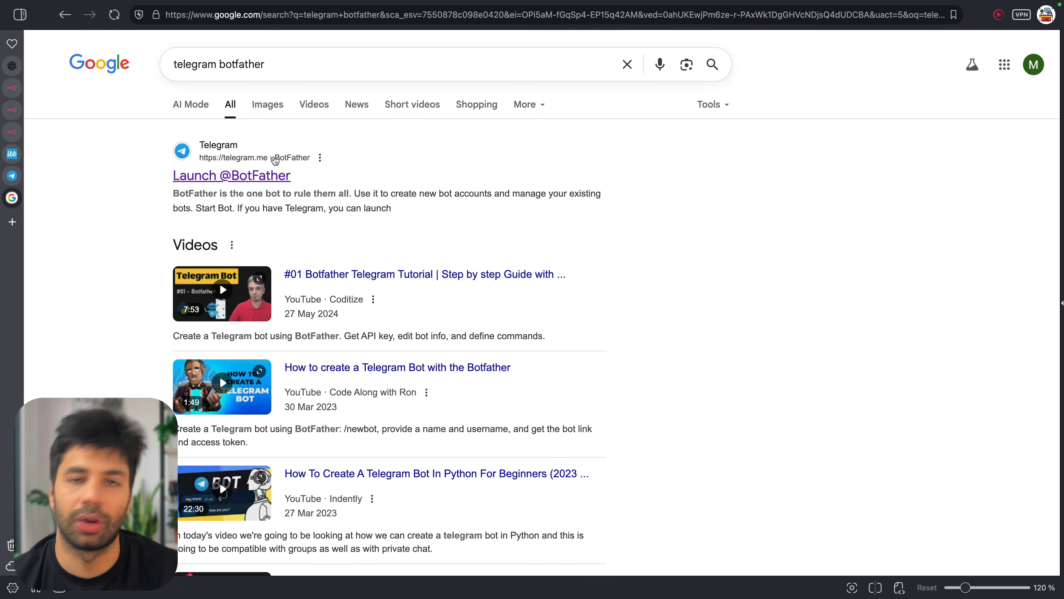
{"action": "left_click", "coordinate": [273, 175]}
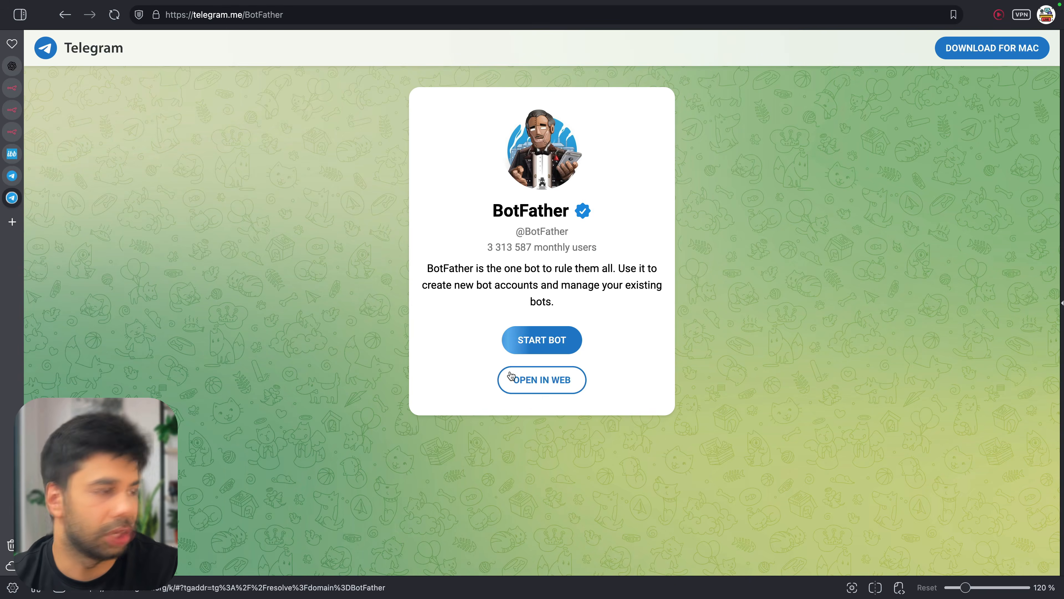
Open an extra browser tab and close it again
{"action": "key", "text": "super+t"}
{"action": "key", "text": "super+w"}
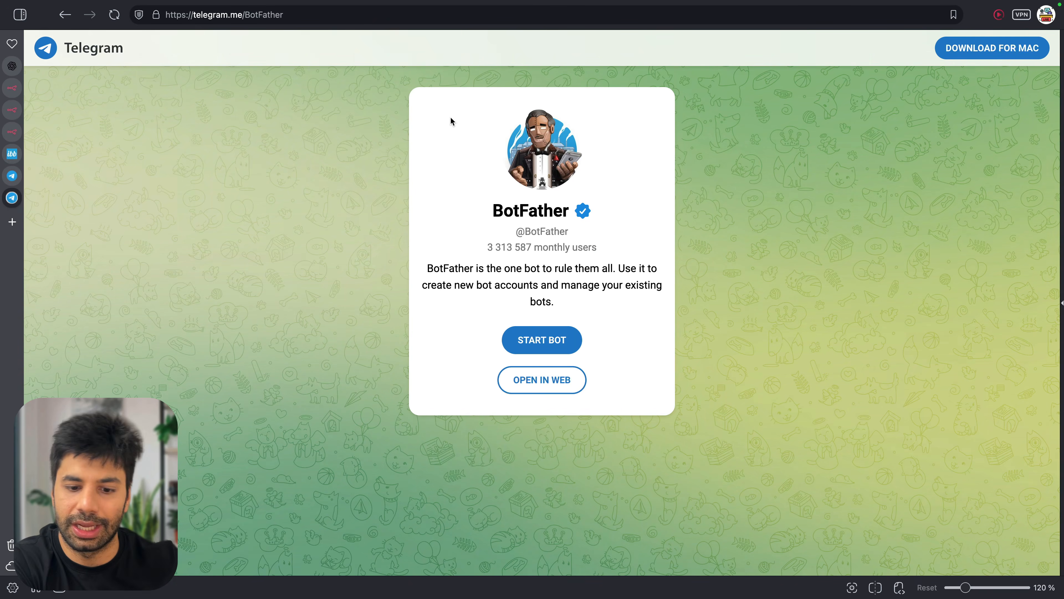
Close the BotFather page, enter the ready n8n workspace, start a blank workflow and collapse the sidebar
{"action": "key", "text": "super+w"}
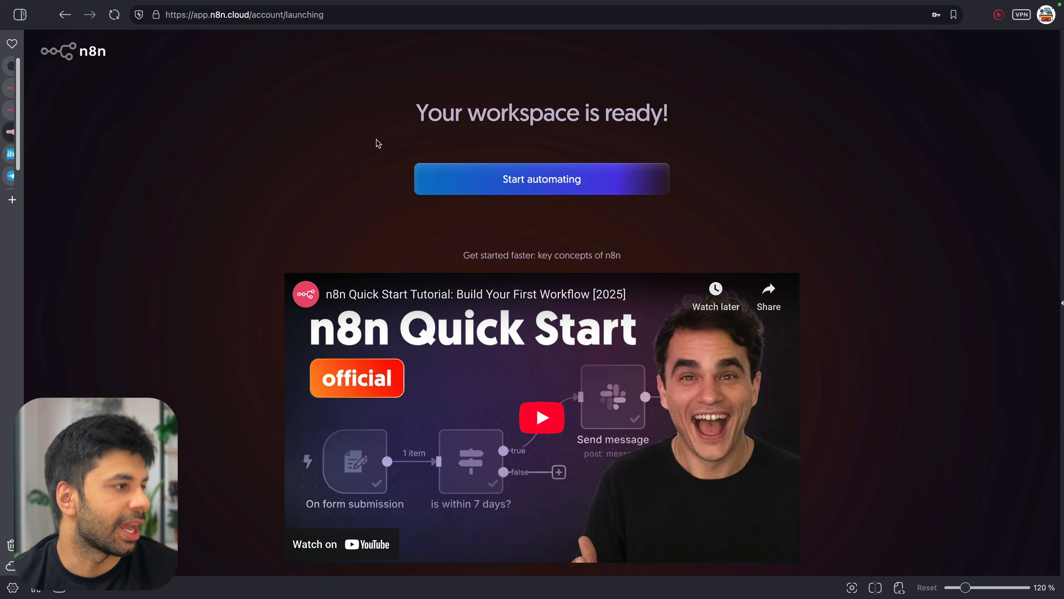
{"action": "left_click", "coordinate": [468, 180]}
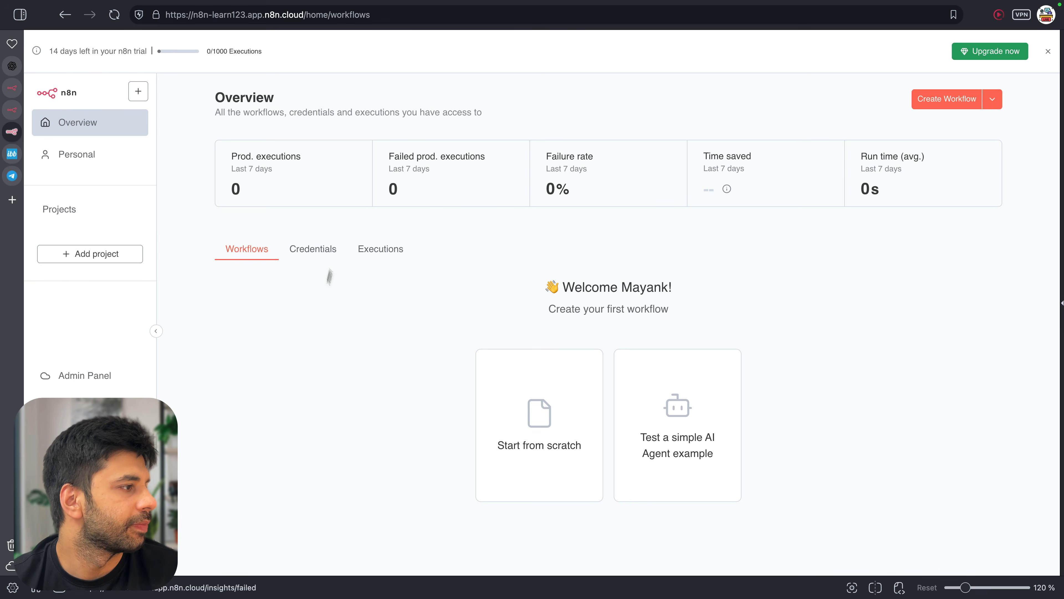
{"action": "left_click", "coordinate": [550, 417]}
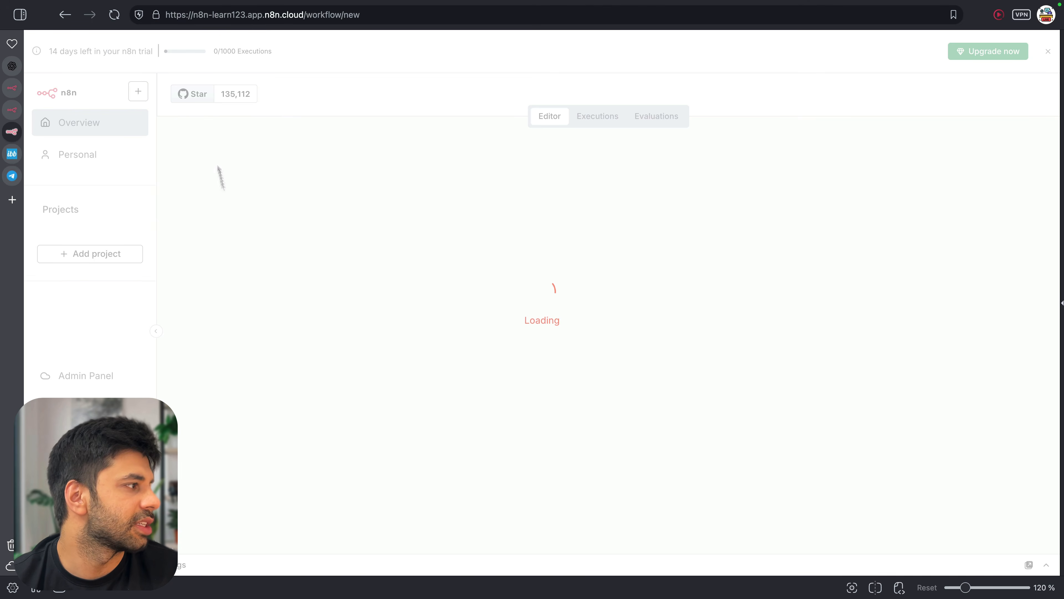
{"action": "left_click", "coordinate": [155, 330]}
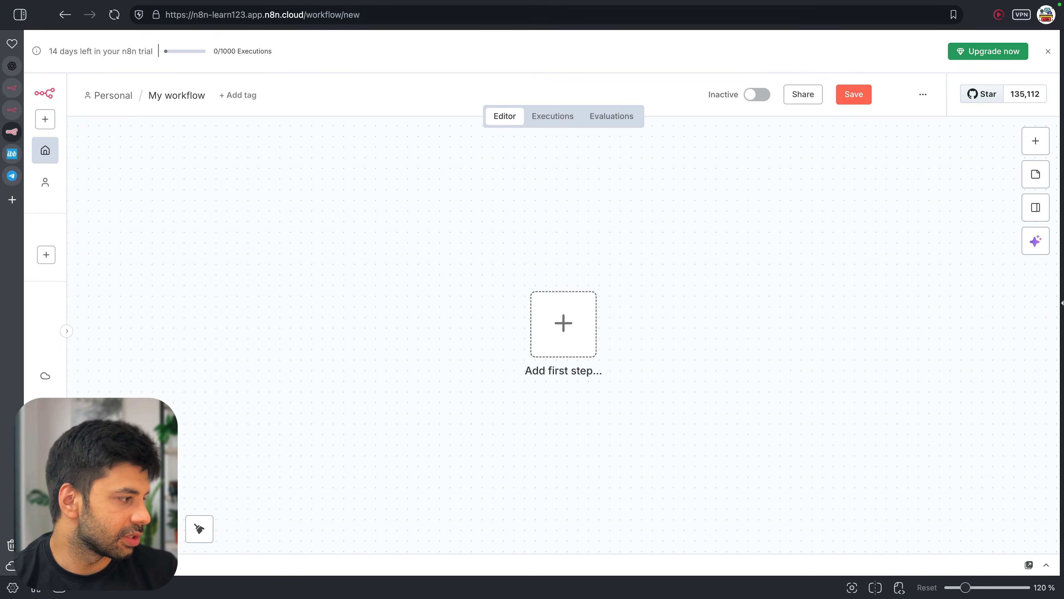
Open Personal settings and switch the theme to Dark theme
{"action": "left_click", "coordinate": [97, 529]}
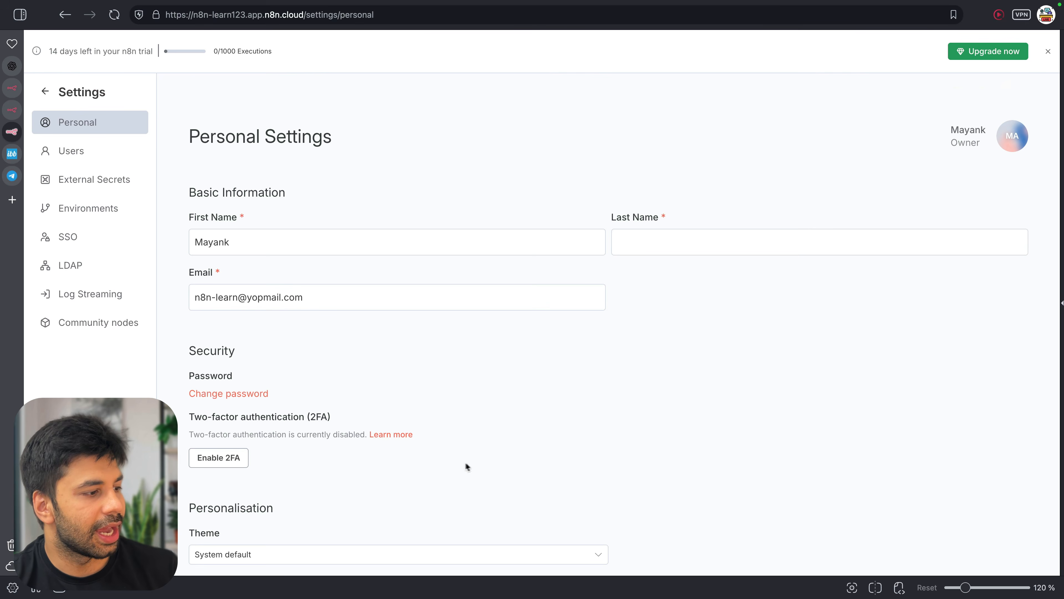
{"action": "scroll", "coordinate": [554, 487], "scroll_direction": "down", "scroll_amount": 3}
{"action": "left_click", "coordinate": [455, 471]}
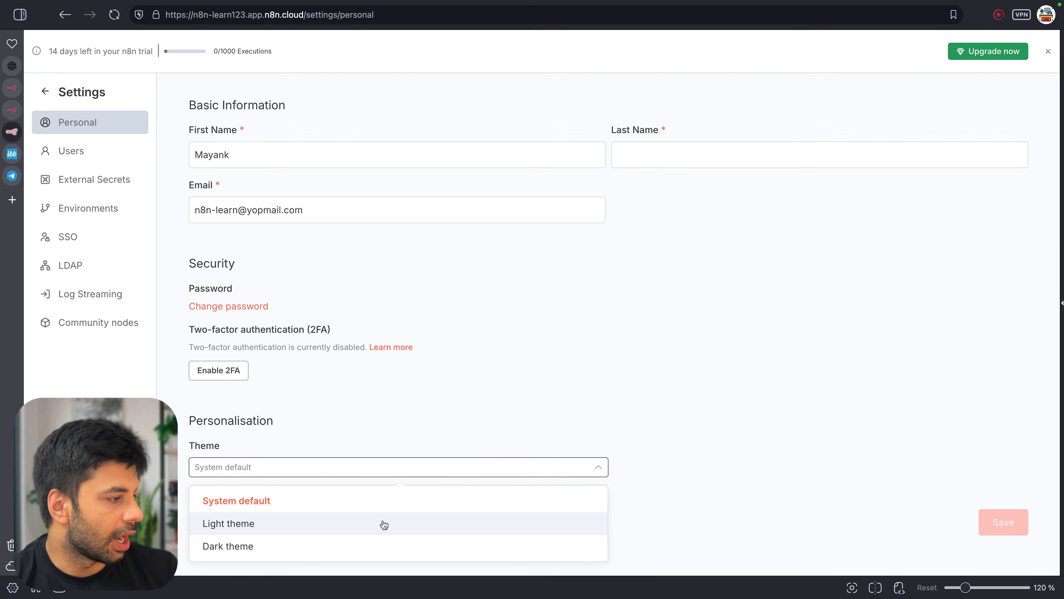
{"action": "left_click", "coordinate": [382, 544]}
{"action": "scroll", "coordinate": [818, 452], "scroll_direction": "up", "scroll_amount": 2}
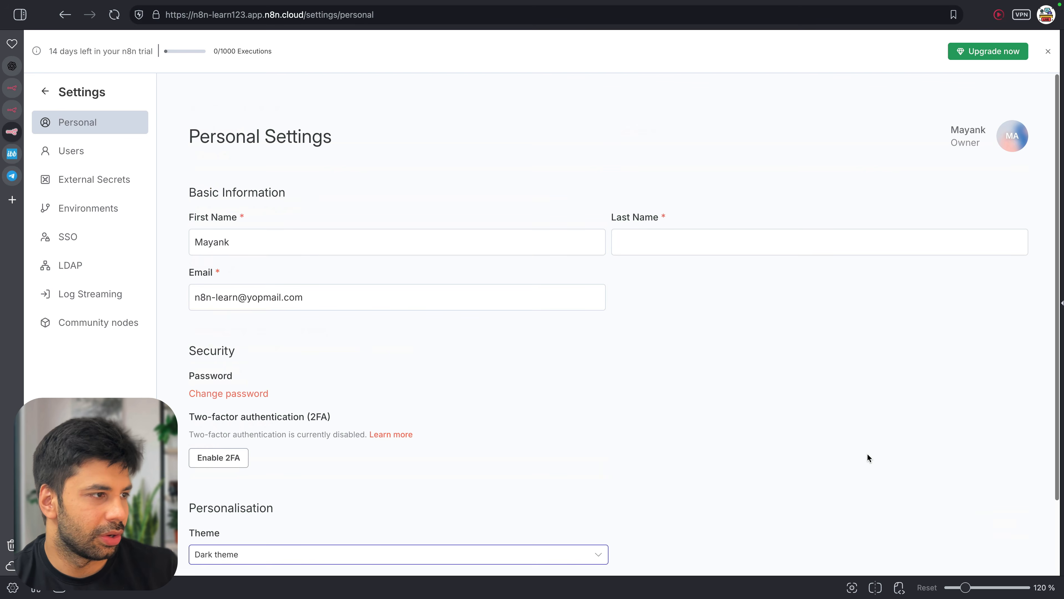
Fill in the suggested last name, save, dismiss the trial banner and return to the workflow
{"action": "left_click", "coordinate": [637, 237]}
{"action": "left_click", "coordinate": [684, 273]}
{"action": "scroll", "coordinate": [933, 484], "scroll_direction": "down", "scroll_amount": 2}
{"action": "left_click", "coordinate": [1008, 514]}
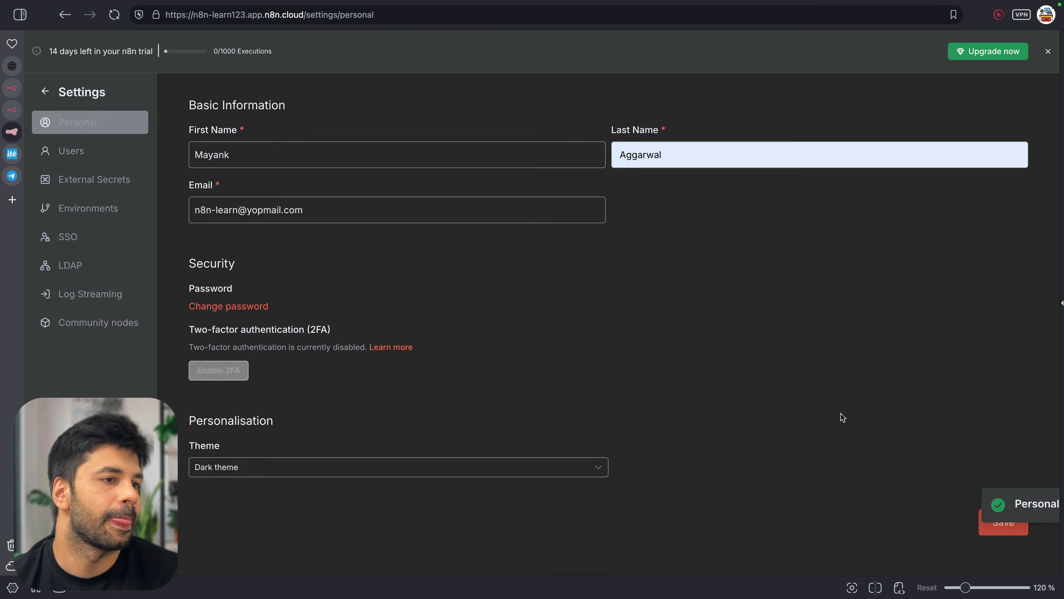
{"action": "left_click", "coordinate": [1047, 54]}
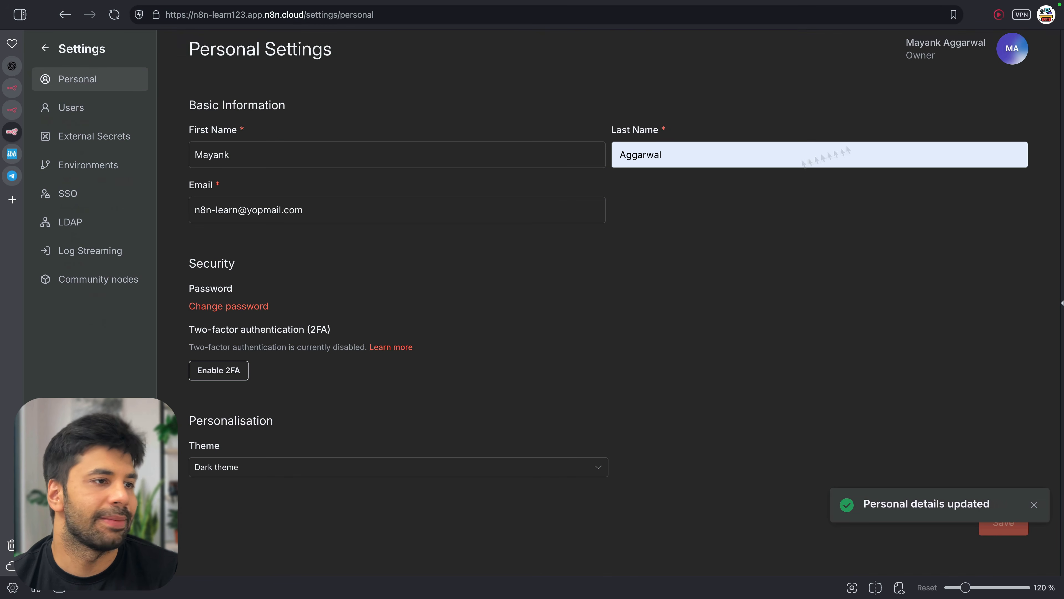
{"action": "left_click", "coordinate": [45, 48]}
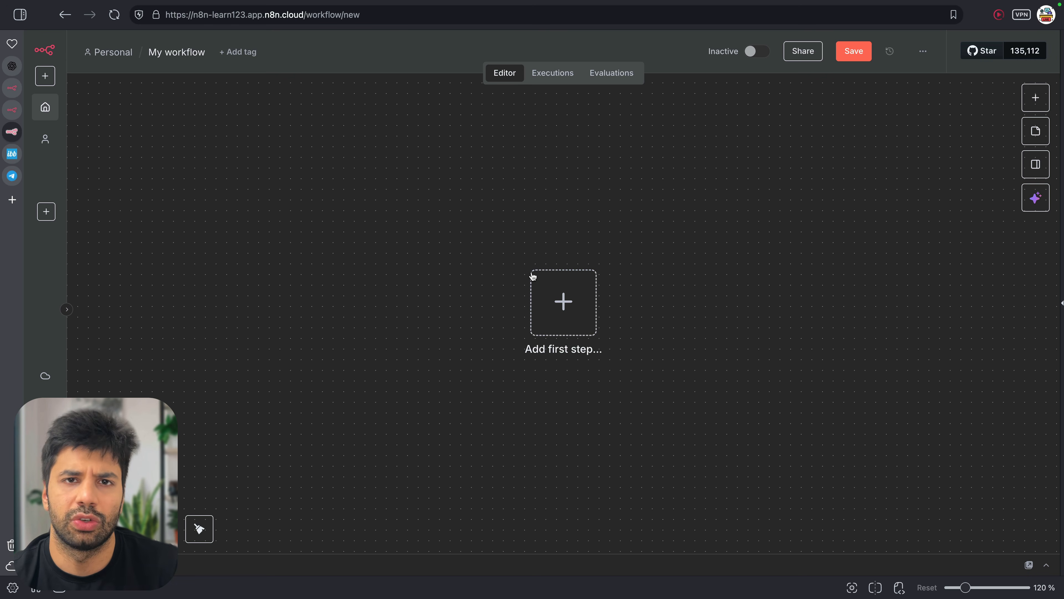
Add the first step by searching 'Teleg' and opening the Telegram node's trigger list
{"action": "left_click", "coordinate": [552, 290]}
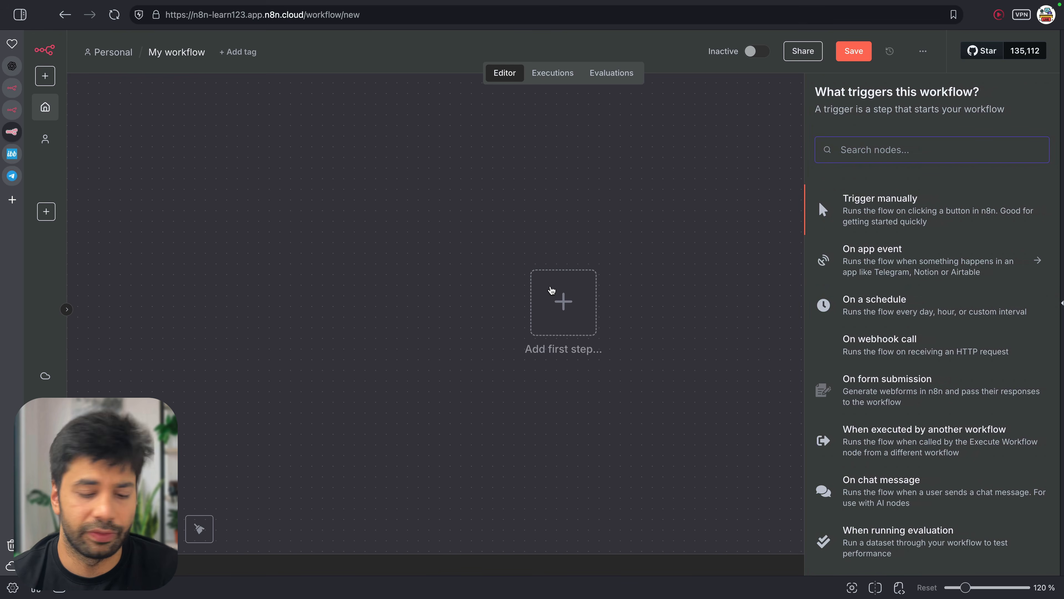
{"action": "type", "text": "Telegra"}
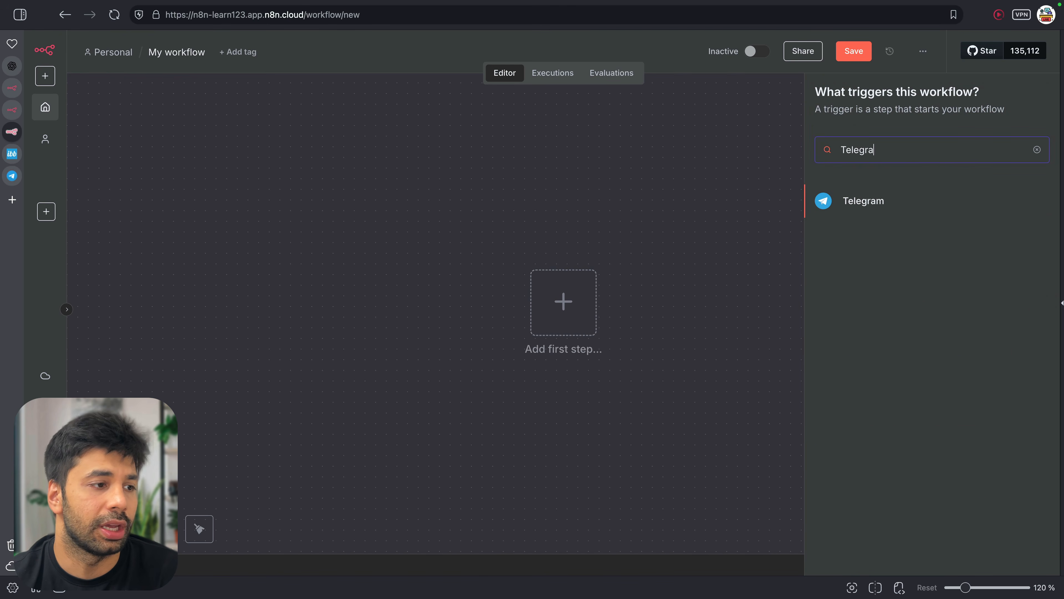
{"action": "key", "text": "Return"}
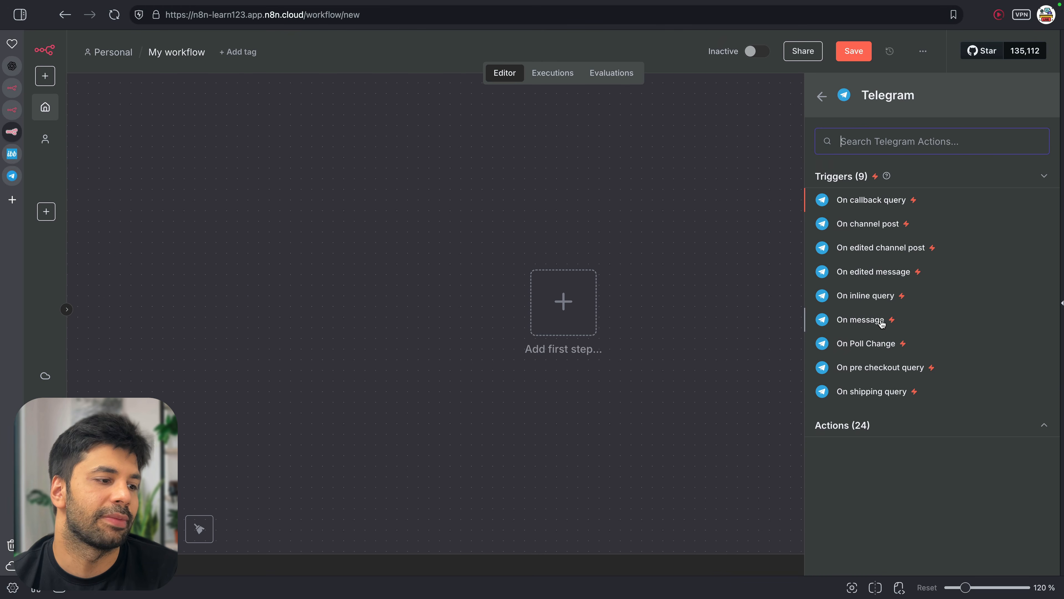
Add the Telegram 'On message' trigger, check the credential list, and open Telegram Web's BotFather chat
{"action": "left_click", "coordinate": [860, 319]}
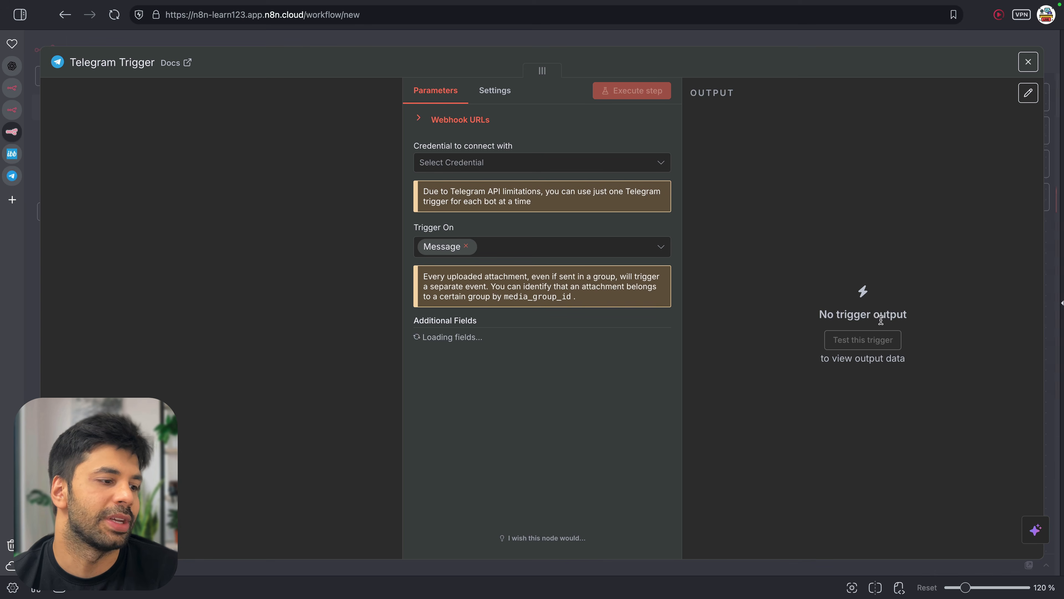
{"action": "left_click", "coordinate": [458, 165]}
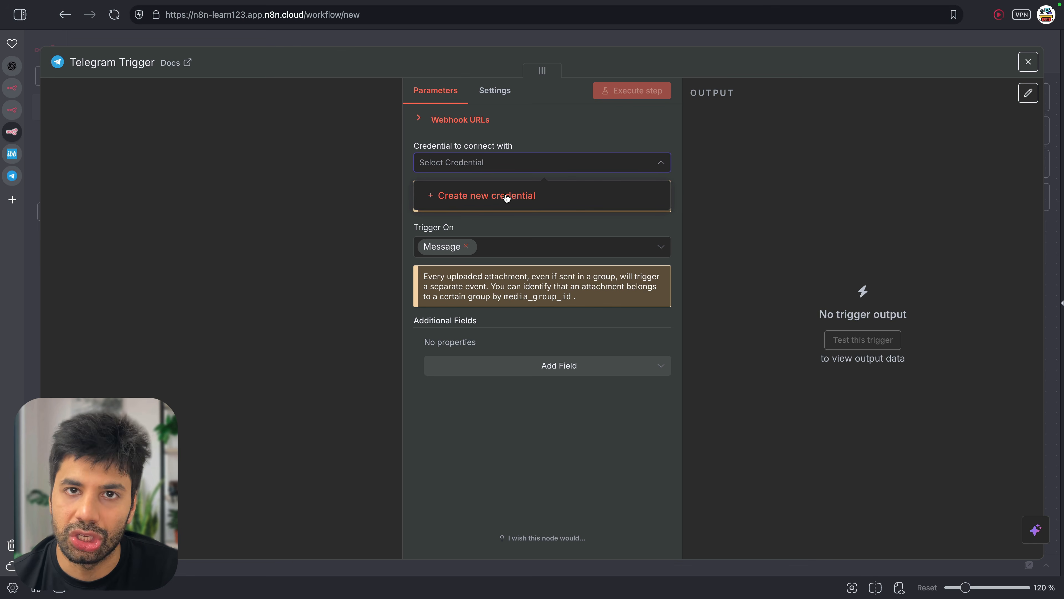
{"action": "left_click", "coordinate": [678, 137]}
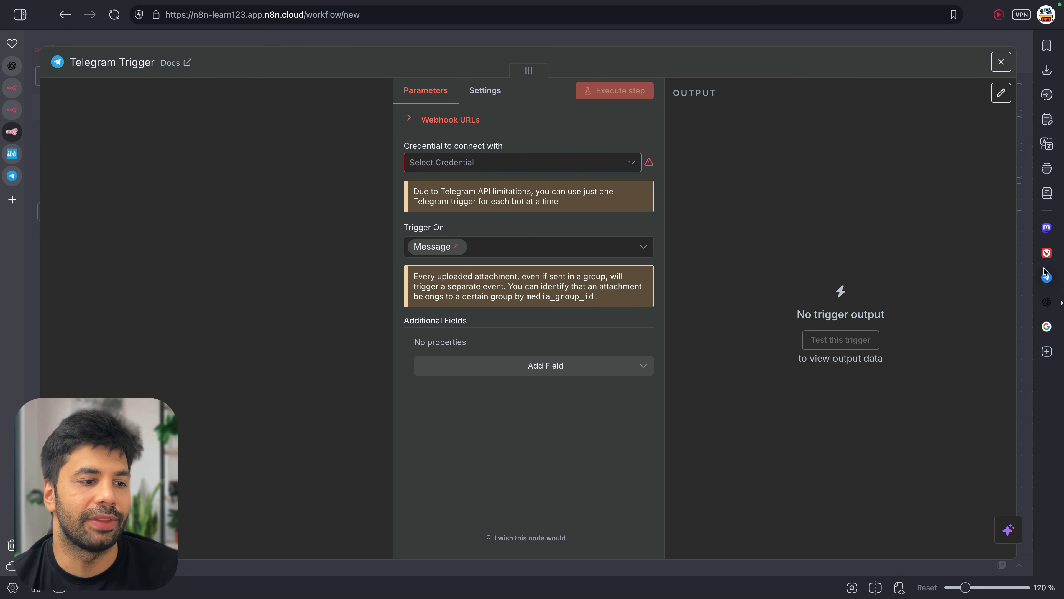
{"action": "left_click", "coordinate": [1047, 277]}
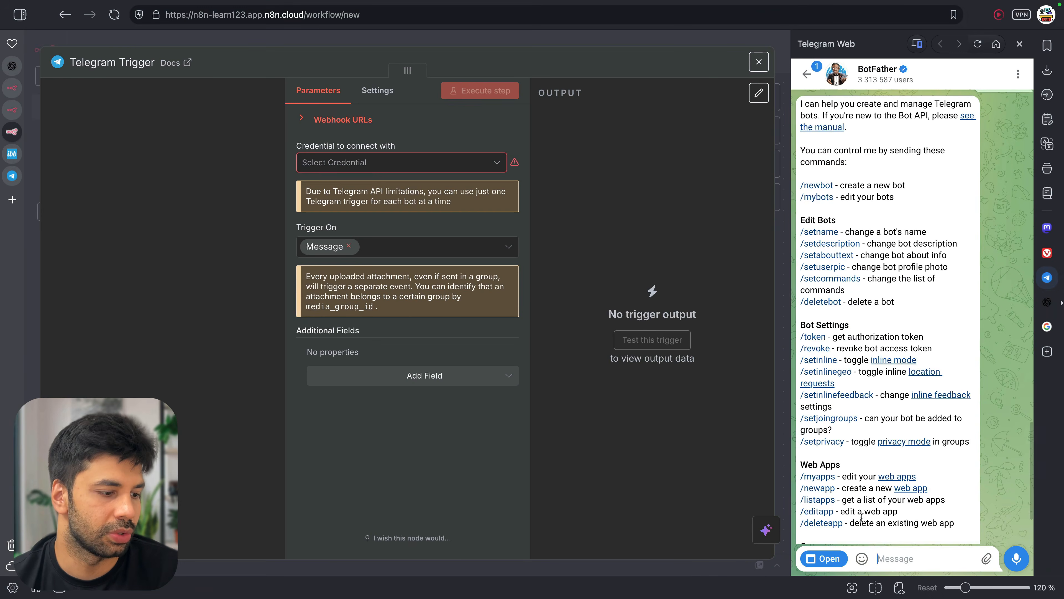
Send /newbot to BotFather and name the bot UGC_Video_creator
{"action": "left_click", "coordinate": [890, 552]}
{"action": "type", "text": "/newbot"}
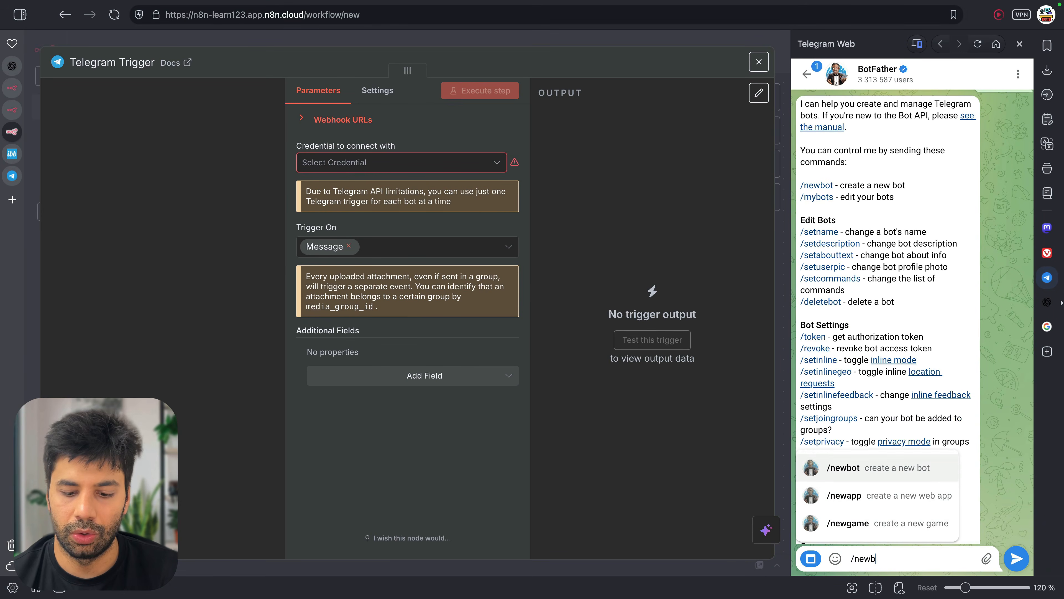
{"action": "key", "text": "Return"}
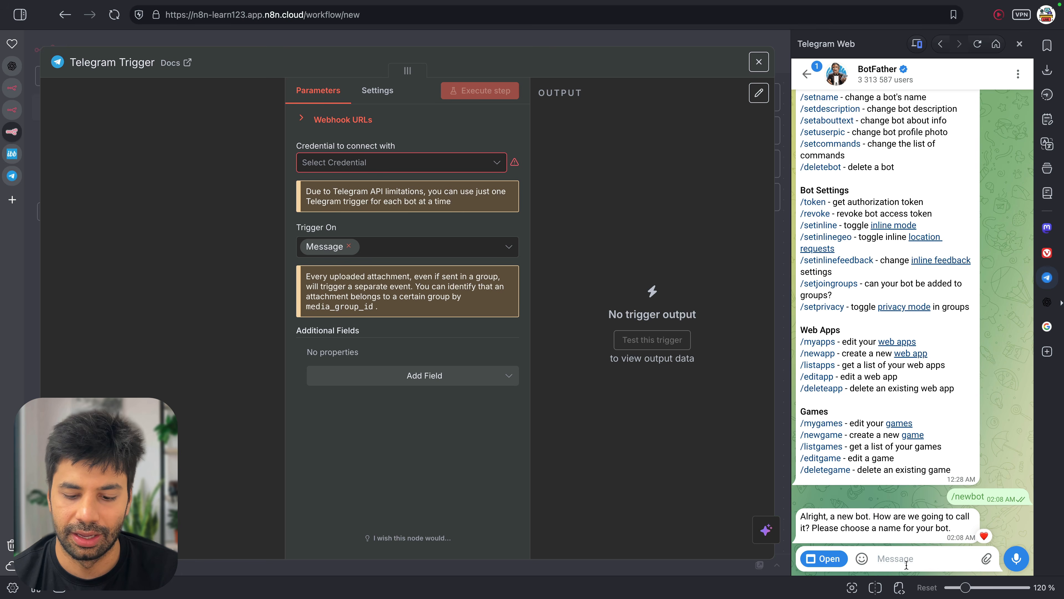
{"action": "type", "text": "UGC_"}
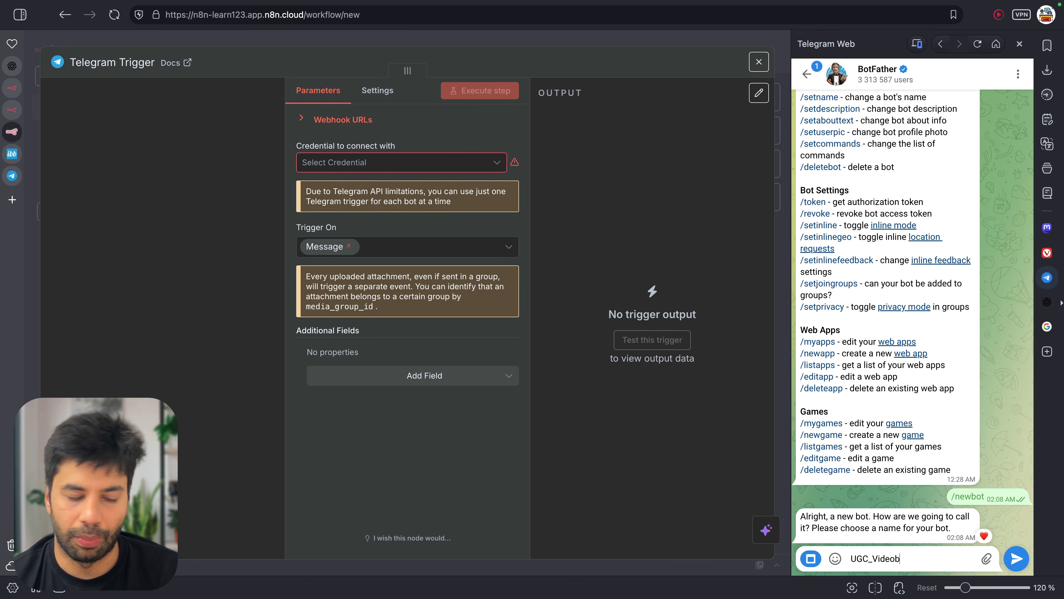
{"action": "type", "text": "Video_creator"}
{"action": "key", "text": "Return"}
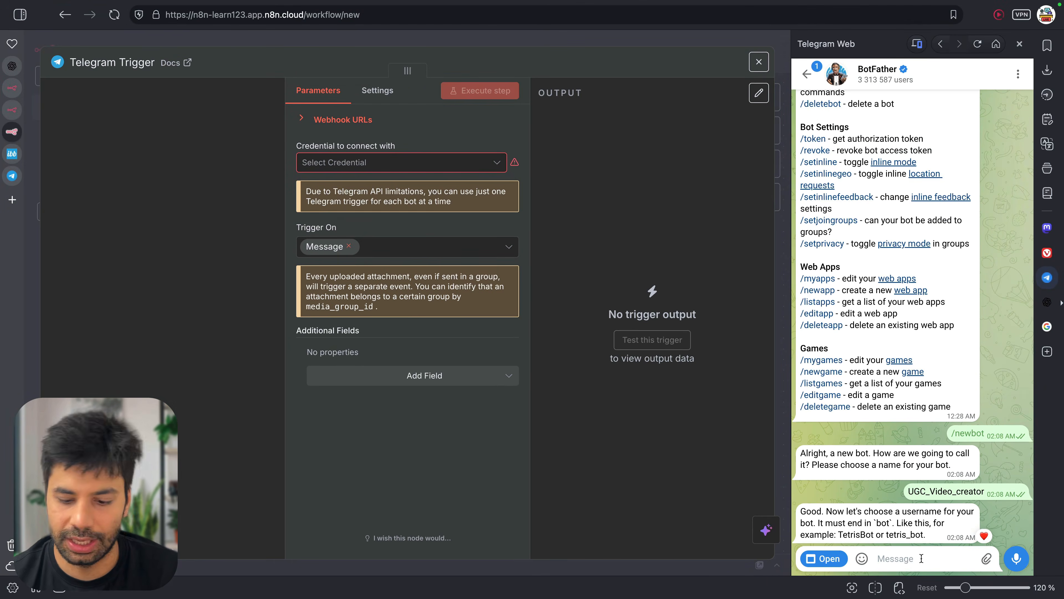
Try username UGC_Video_Creator_Bot, settle on Video_UGC_Bot, and copy the bot's access token
{"action": "left_click", "coordinate": [922, 558]}
{"action": "type", "text": "UGC_Video_Crea"}
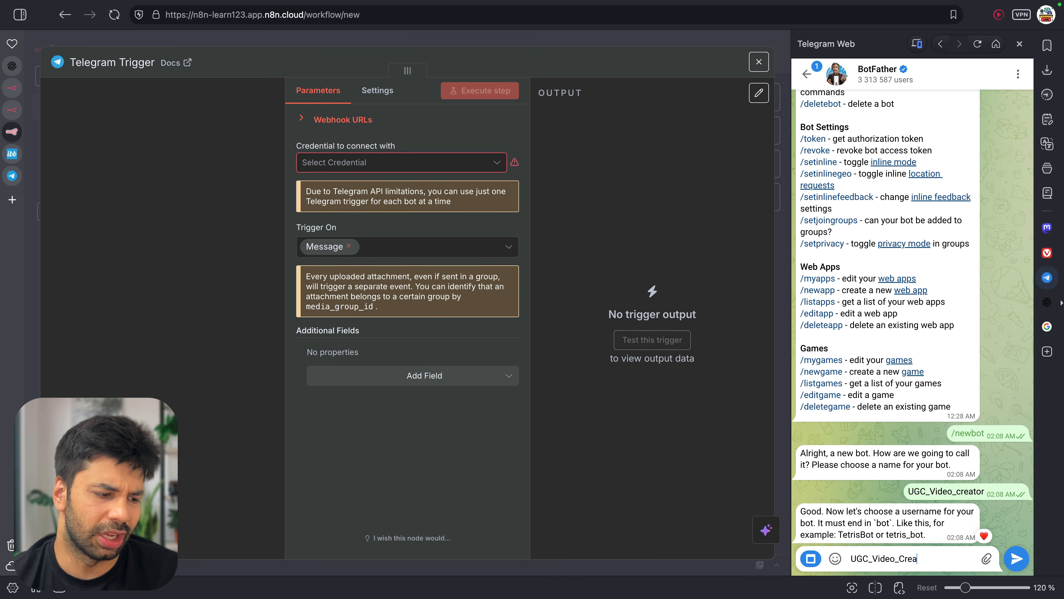
{"action": "type", "text": "tor_Bot"}
{"action": "key", "text": "Return"}
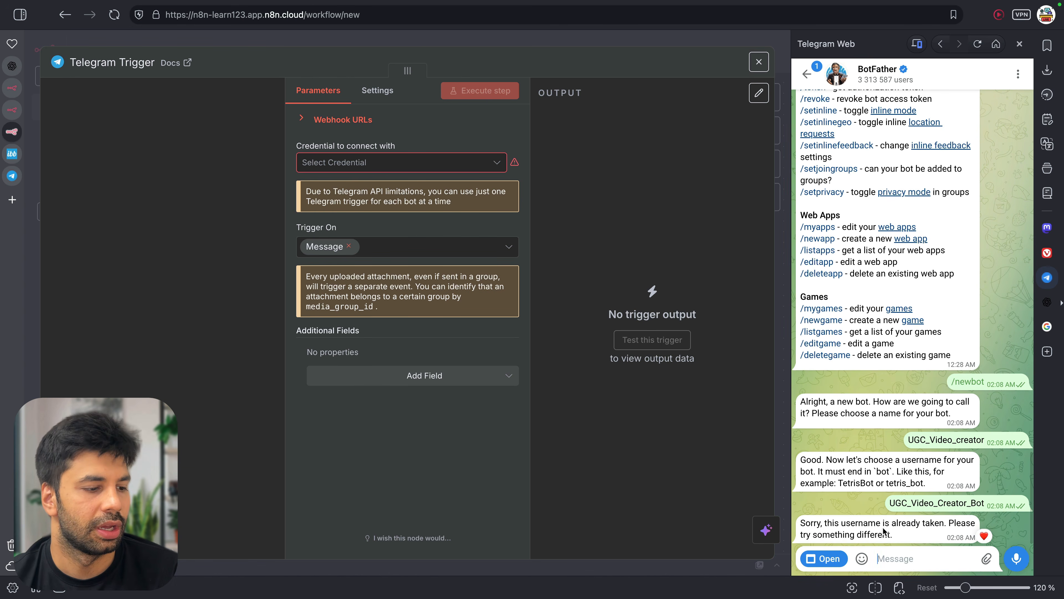
{"action": "double_click", "coordinate": [906, 511]}
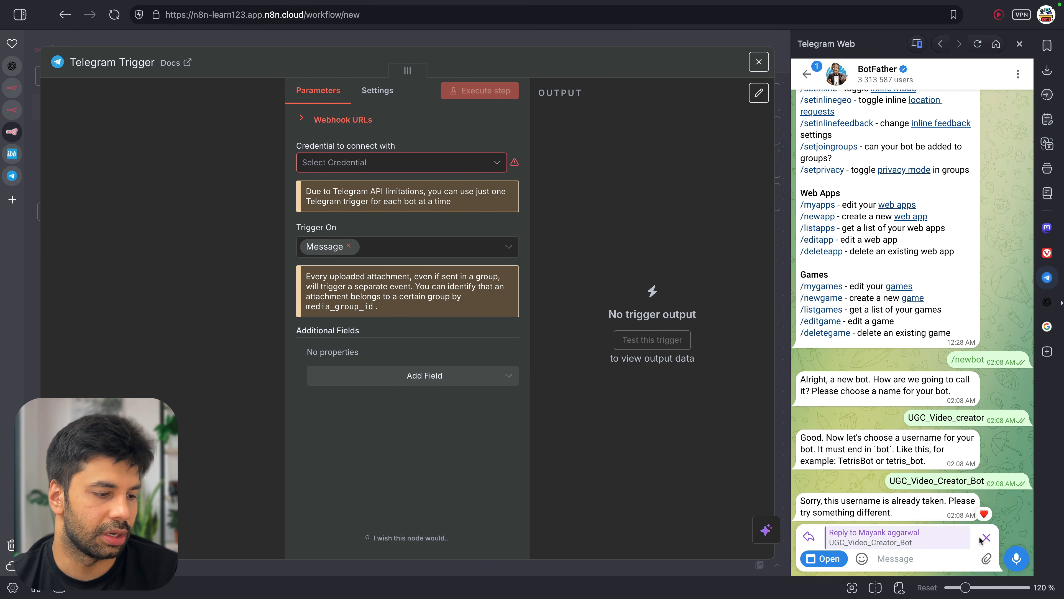
{"action": "left_click", "coordinate": [983, 541]}
{"action": "type", "text": "UC"}
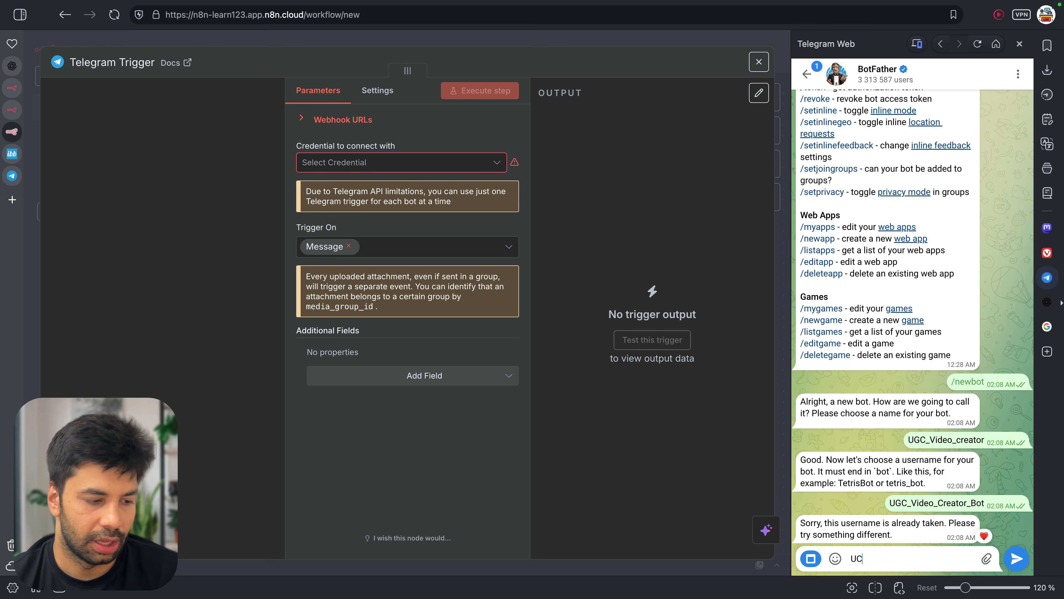
{"action": "key", "text": "BackSpace"}
{"action": "type", "text": "Video_UGC_Bot"}
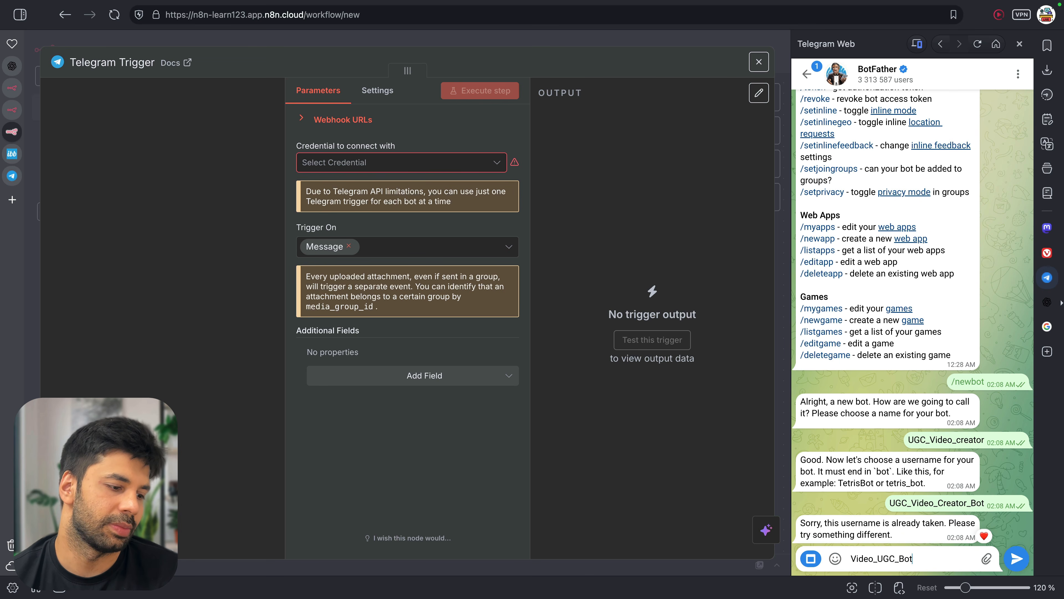
{"action": "key", "text": "Return"}
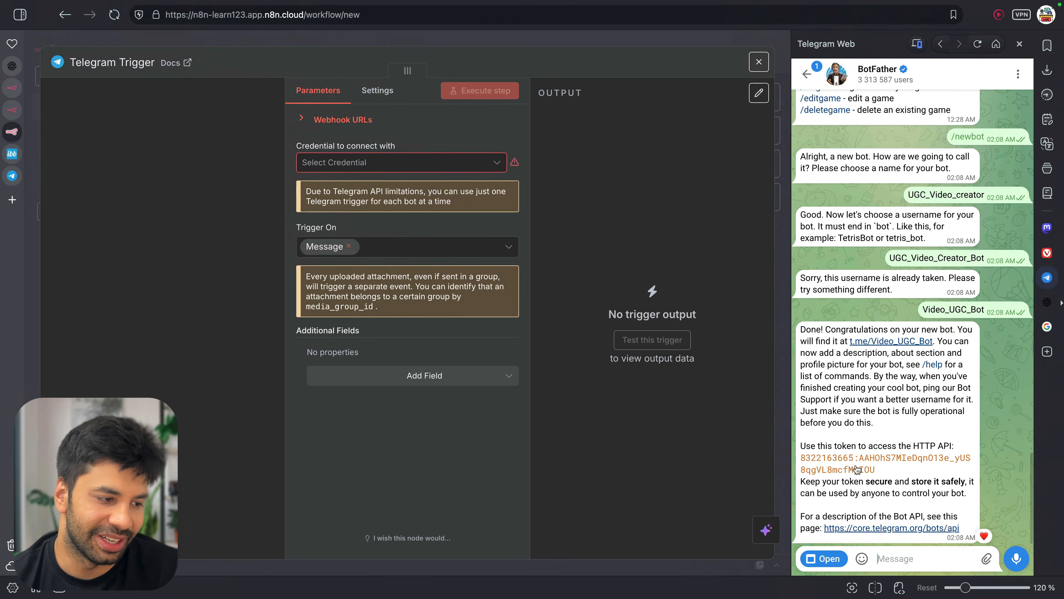
{"action": "left_click", "coordinate": [832, 462]}
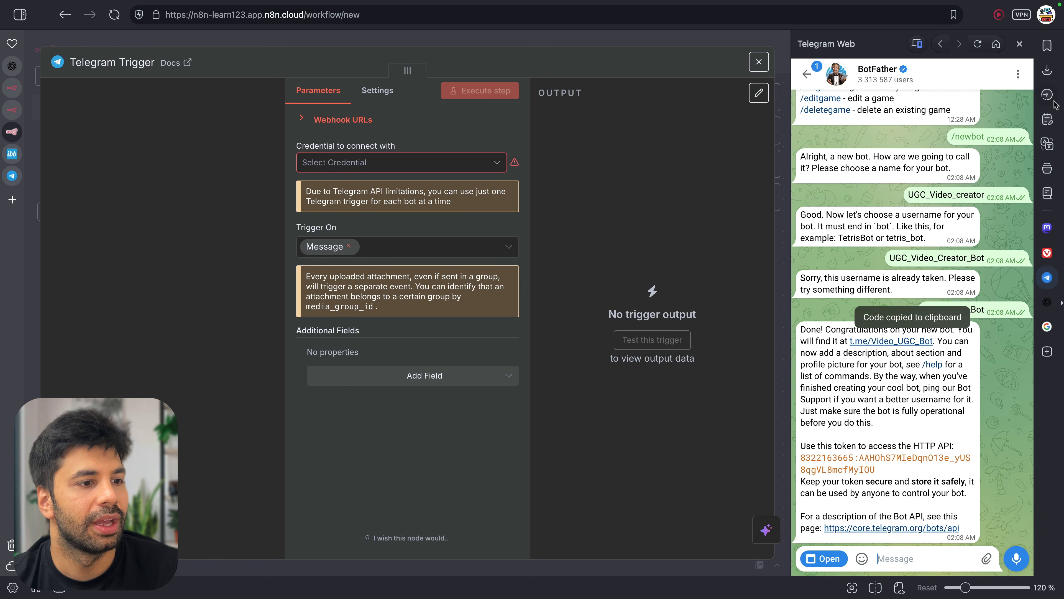
Create a new Telegram credential with the pasted bot token, then save and test it
{"action": "left_click", "coordinate": [1047, 278]}
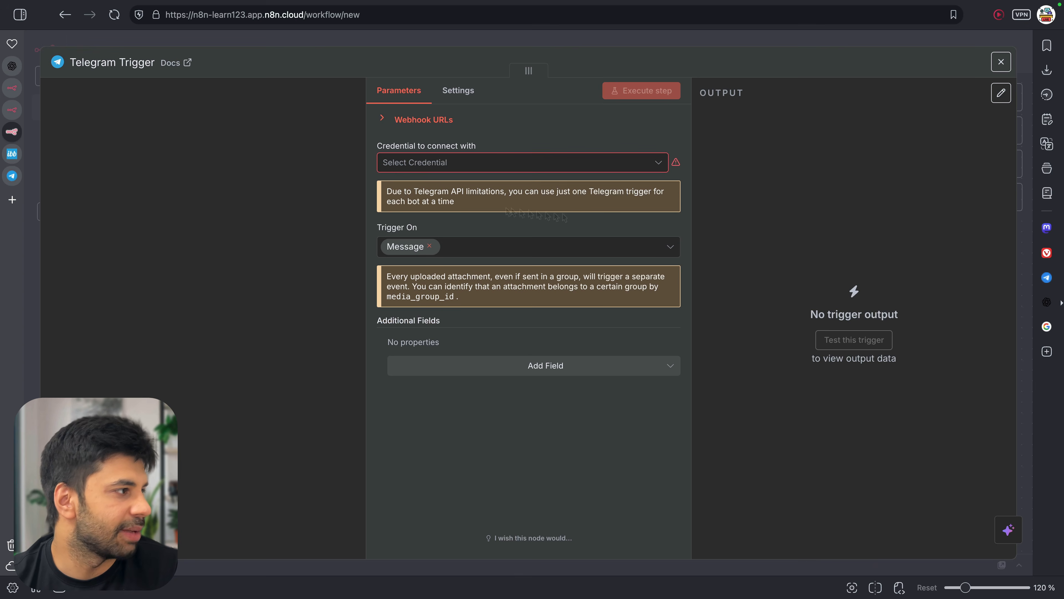
{"action": "left_click", "coordinate": [432, 168]}
{"action": "left_click", "coordinate": [465, 194]}
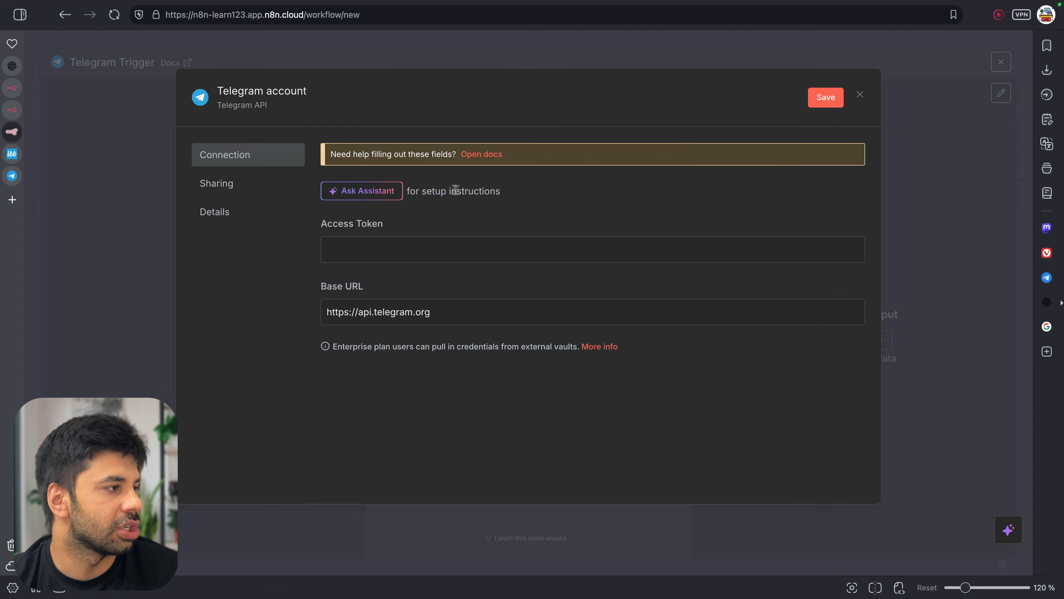
{"action": "left_click", "coordinate": [401, 251]}
{"action": "key", "text": "super+v"}
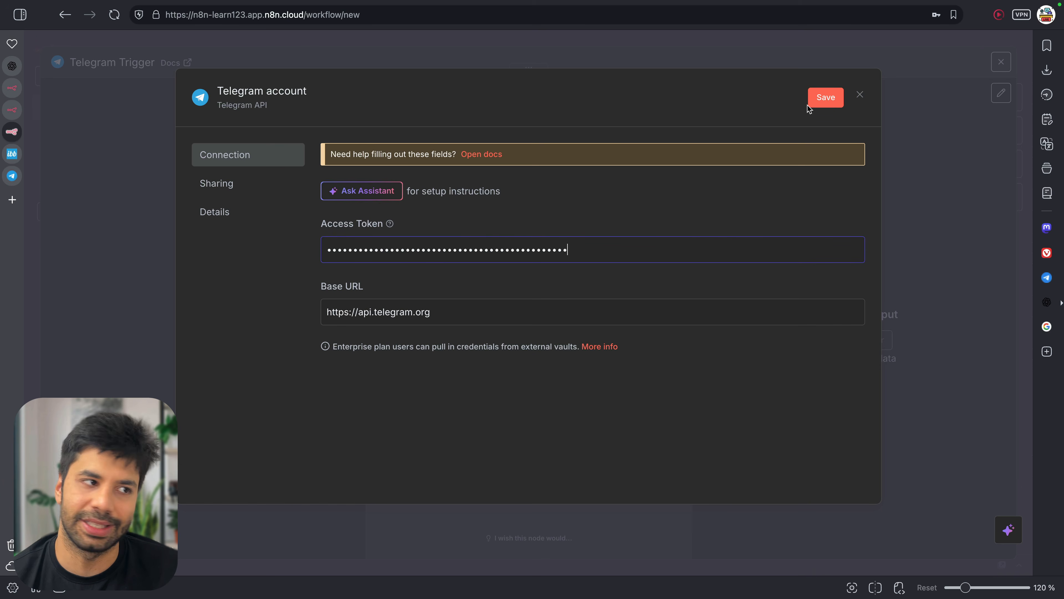
{"action": "left_click", "coordinate": [826, 103]}
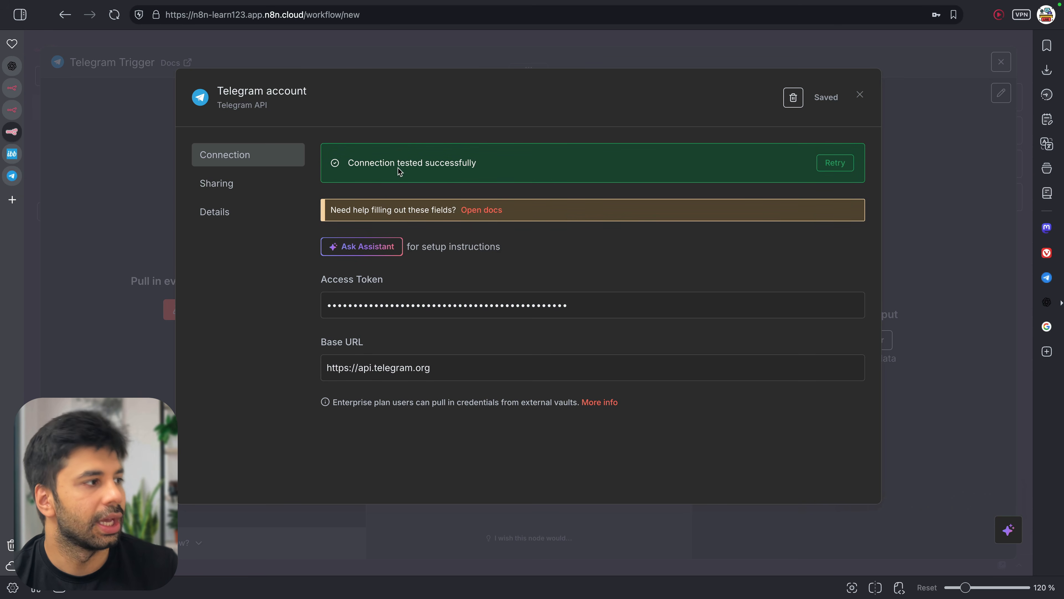
Back in the Telegram Trigger with the new credential, save the workflow and close the node
{"action": "left_click", "coordinate": [858, 95]}
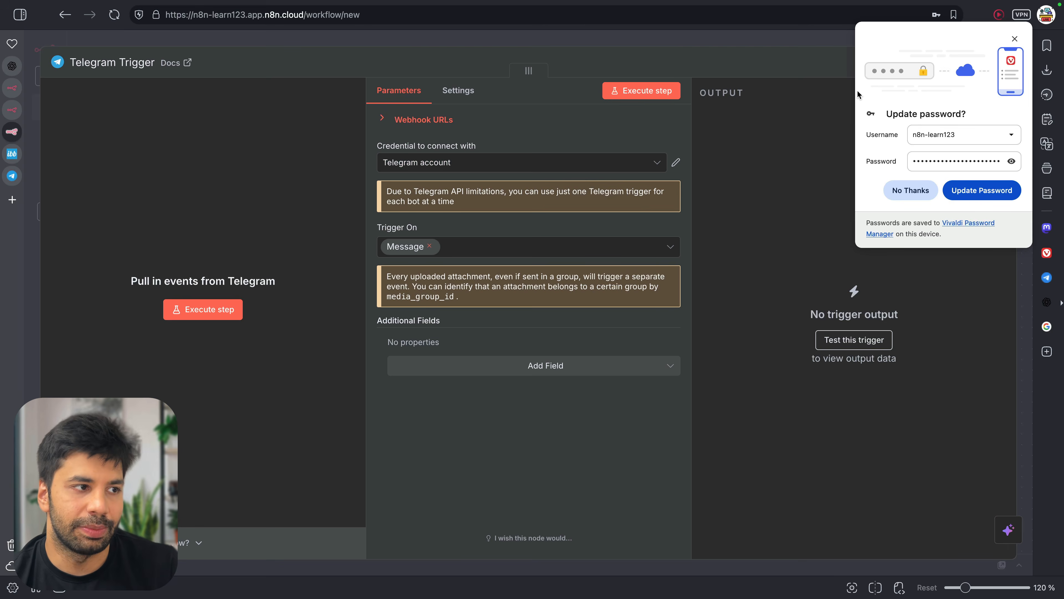
{"action": "left_click", "coordinate": [1019, 36]}
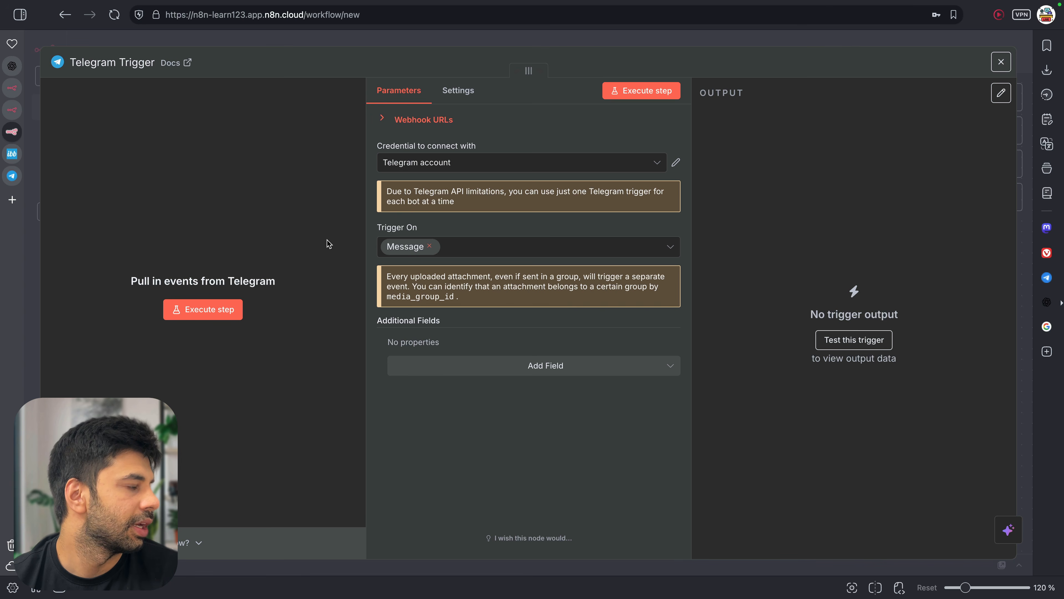
{"action": "key", "text": "ctrl+s"}
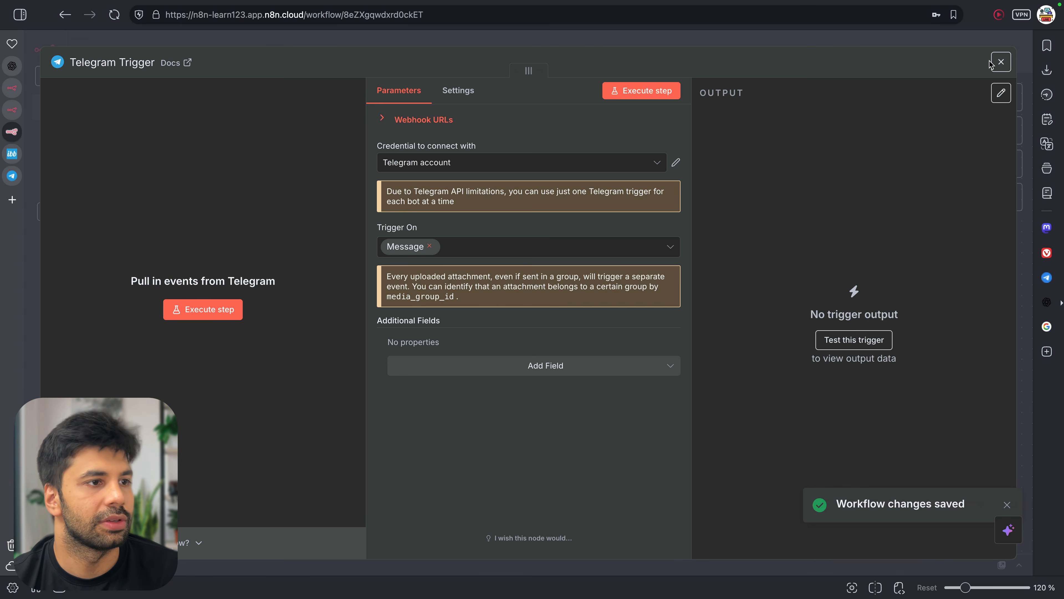
{"action": "left_click", "coordinate": [1001, 62]}
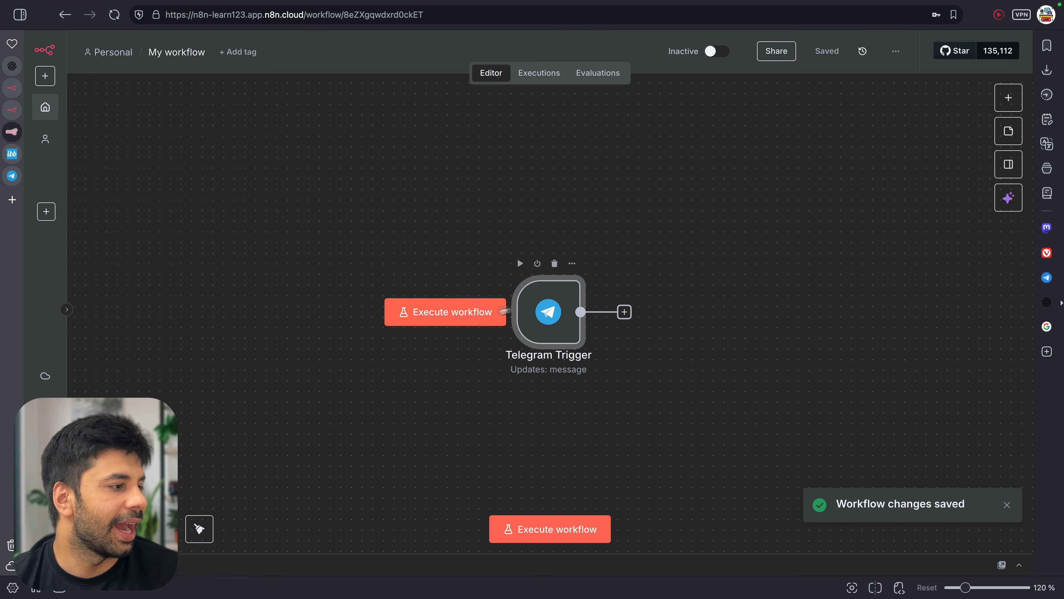
Run the workflow, press START in the bot's Telegram Web chat, then inspect the trigger's /start output
{"action": "left_click", "coordinate": [481, 317]}
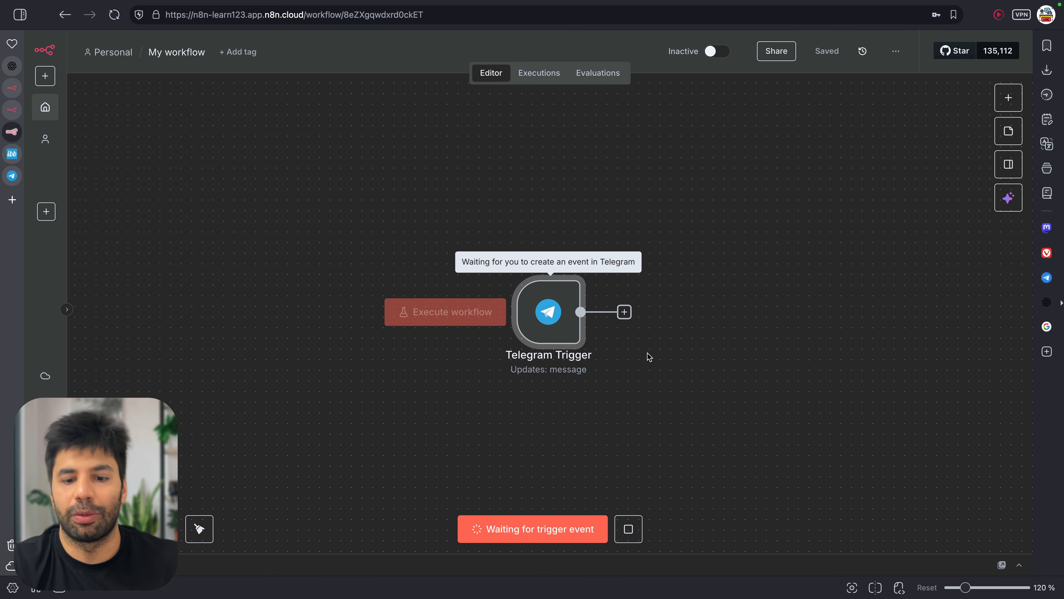
{"action": "left_click", "coordinate": [1044, 282]}
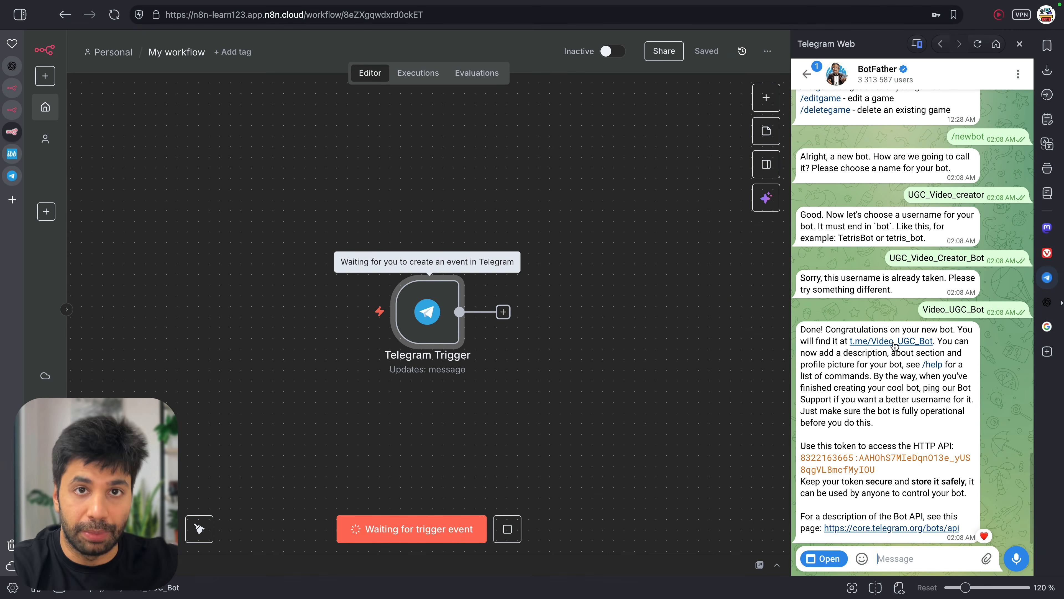
{"action": "left_click", "coordinate": [893, 346]}
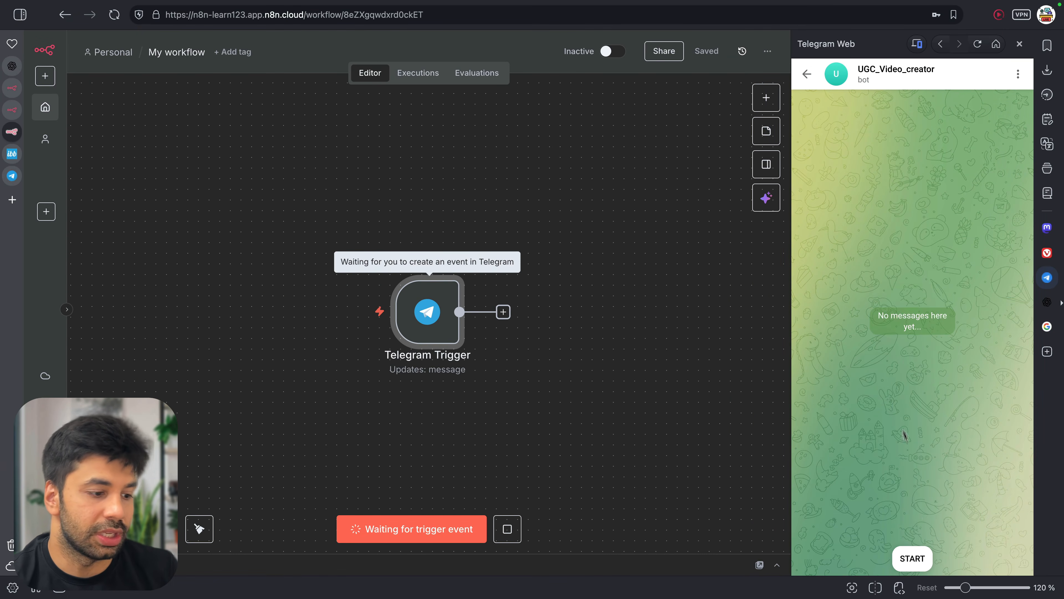
{"action": "left_click", "coordinate": [920, 558]}
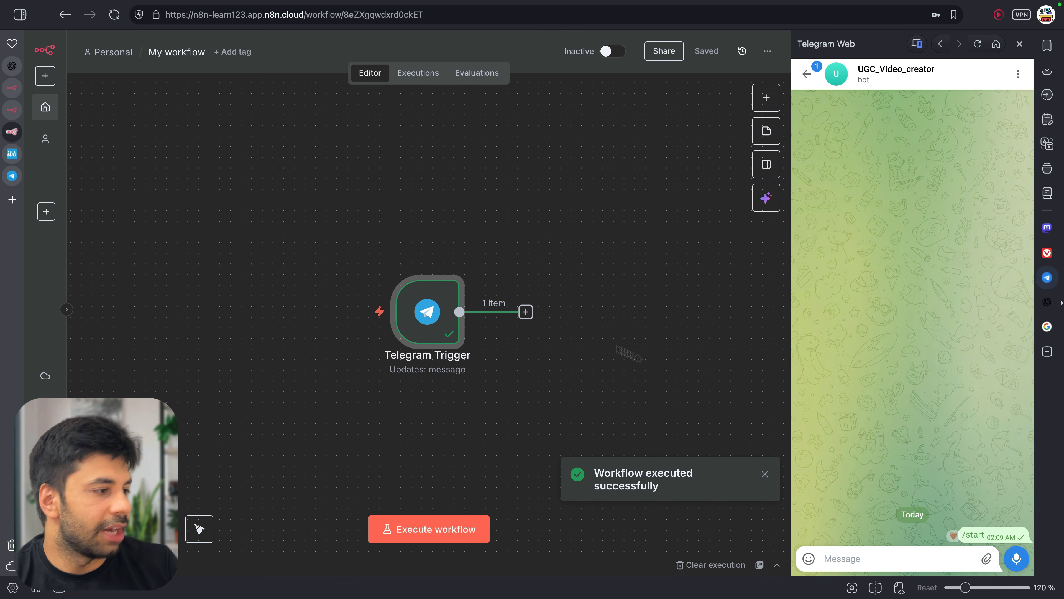
{"action": "mouse_move", "coordinate": [465, 312]}
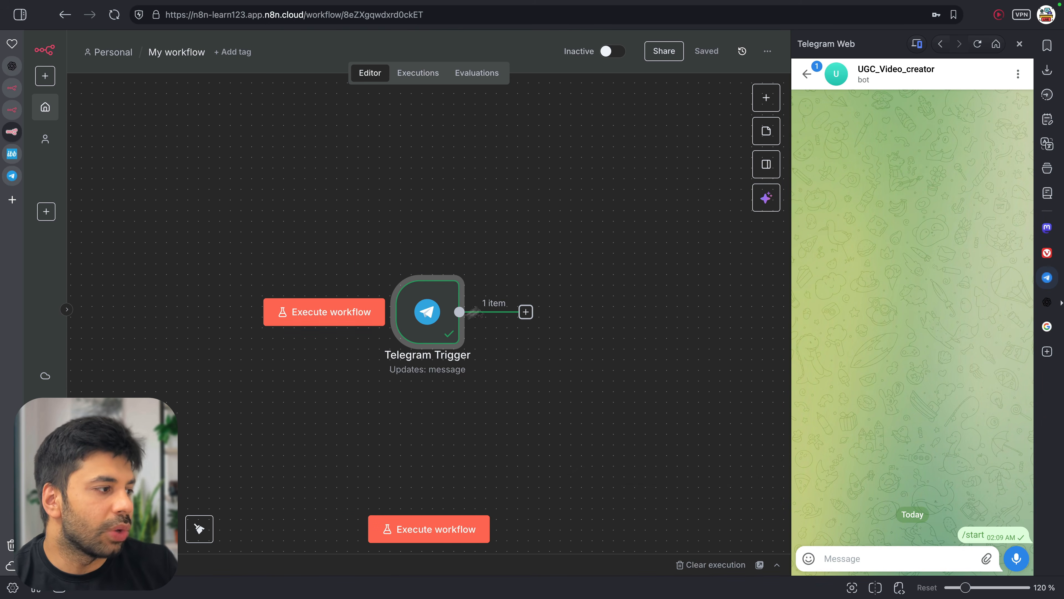
{"action": "double_click", "coordinate": [435, 319]}
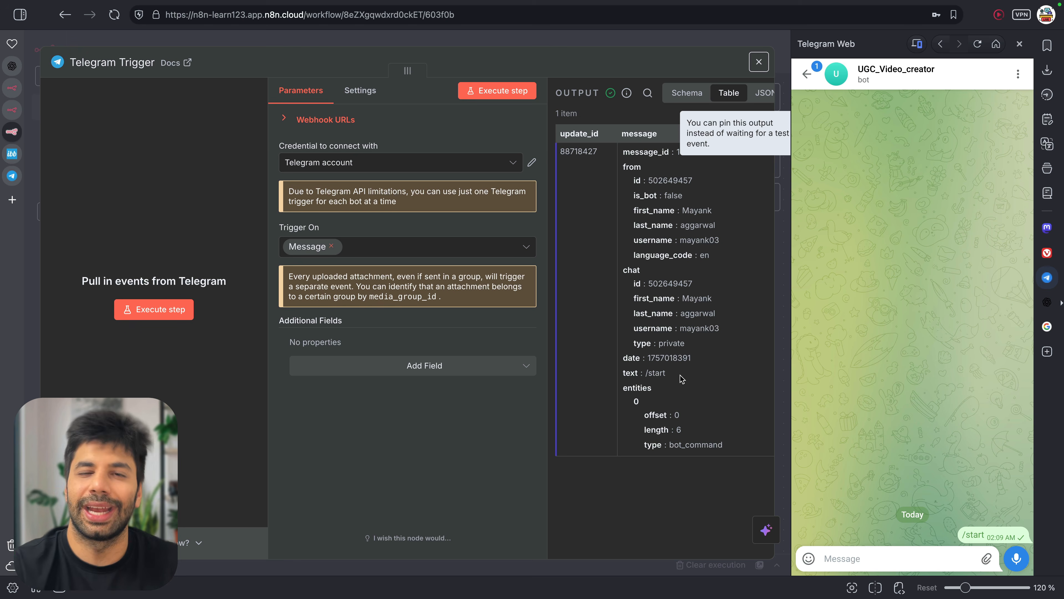
Put the trigger in listening mode and send 'hello how are you' to the bot
{"action": "left_click", "coordinate": [145, 311]}
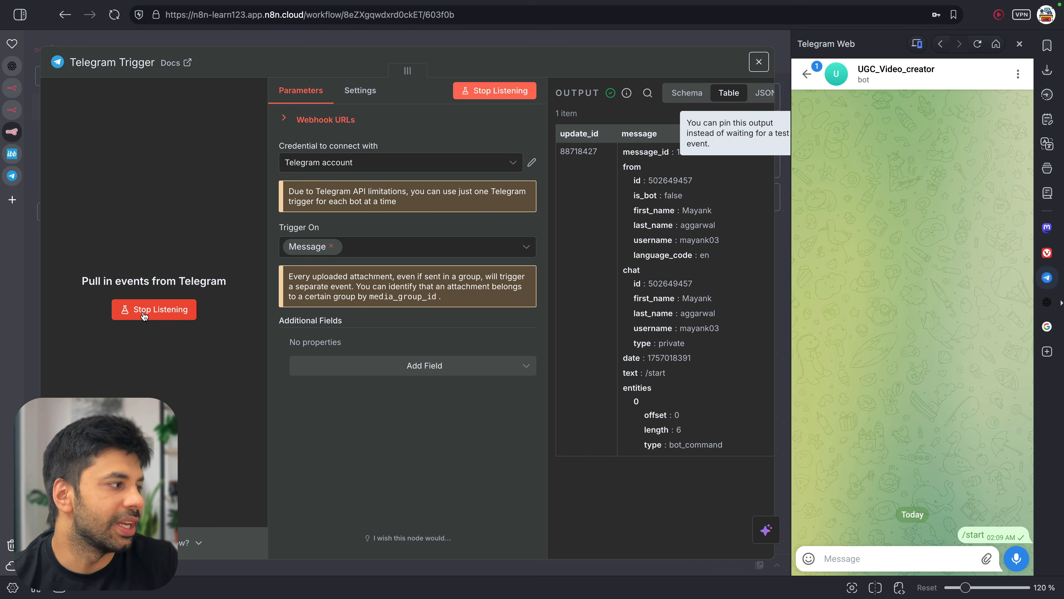
{"action": "left_click", "coordinate": [874, 560]}
{"action": "type", "text": "hello h"}
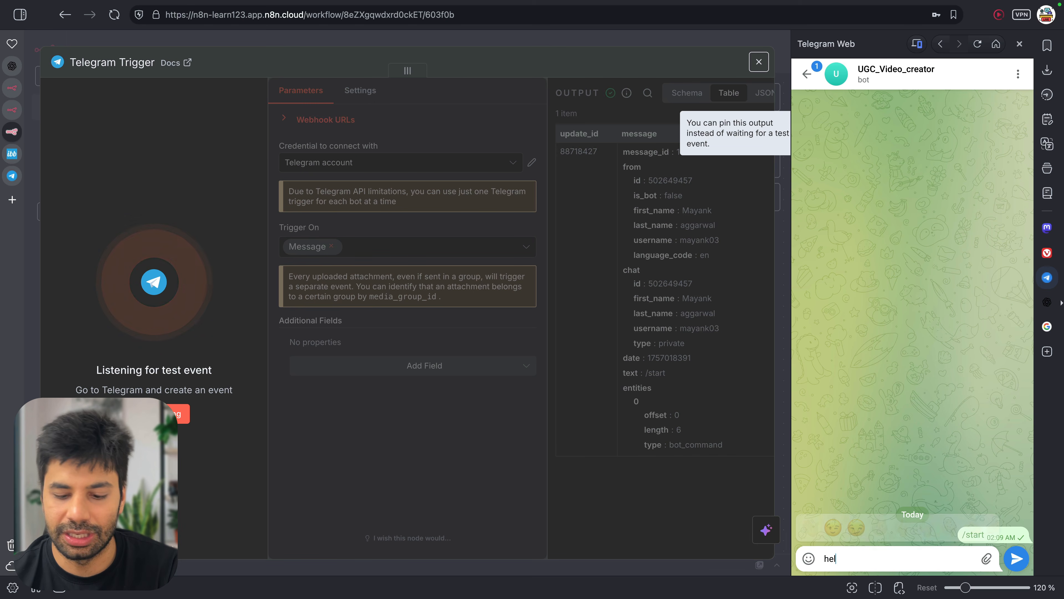
{"action": "type", "text": "ow are you"}
{"action": "key", "text": "Return"}
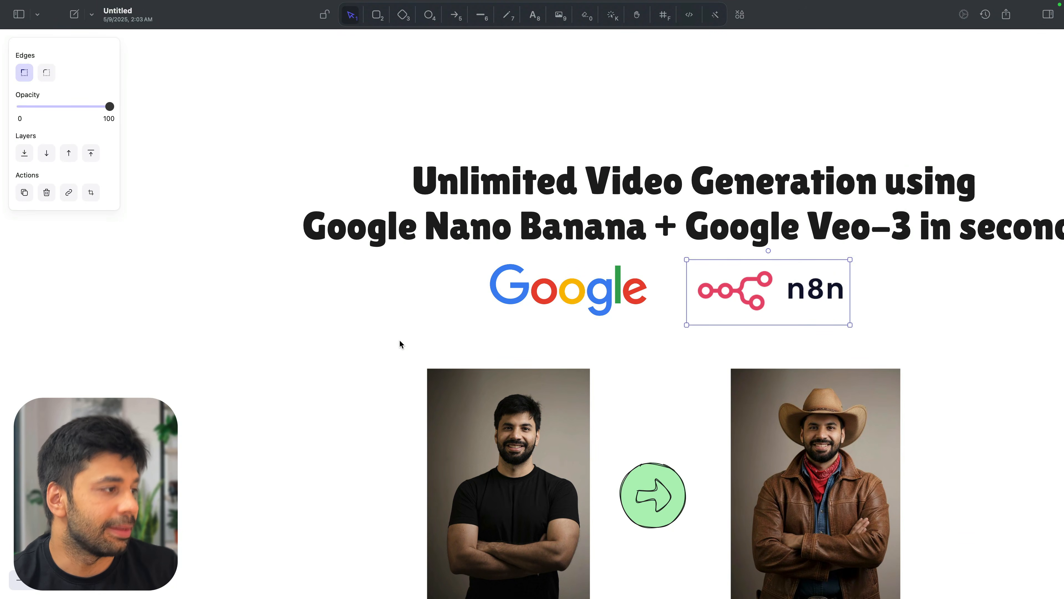
Review the whiteboard flowchart, set the Telegram Trigger listening again, and open Telegram's attachment menu
{"action": "scroll", "coordinate": [352, 372], "scroll_direction": "down", "scroll_amount": 15}
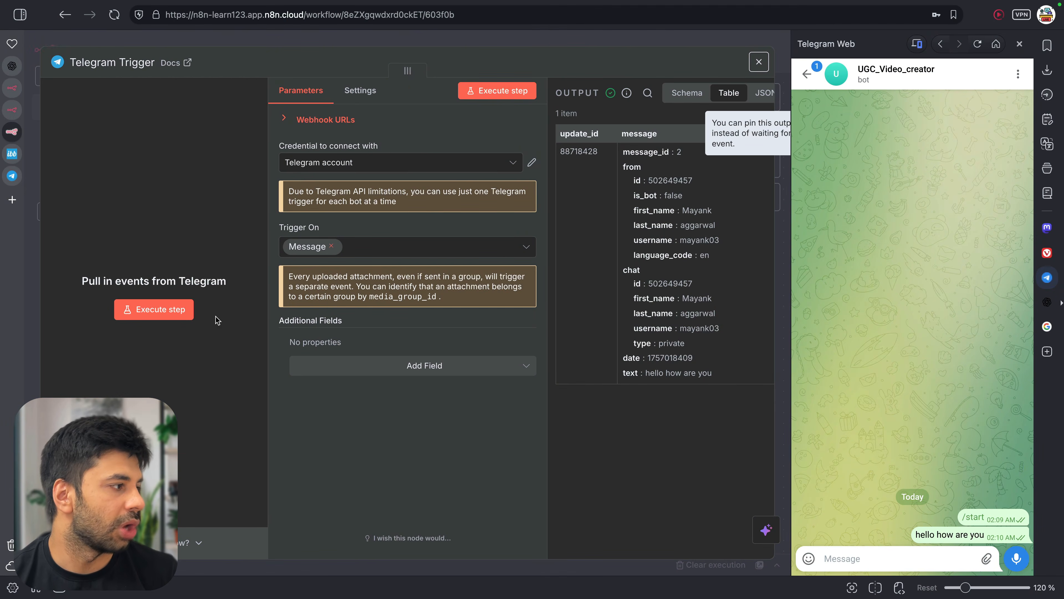
{"action": "left_click", "coordinate": [191, 310]}
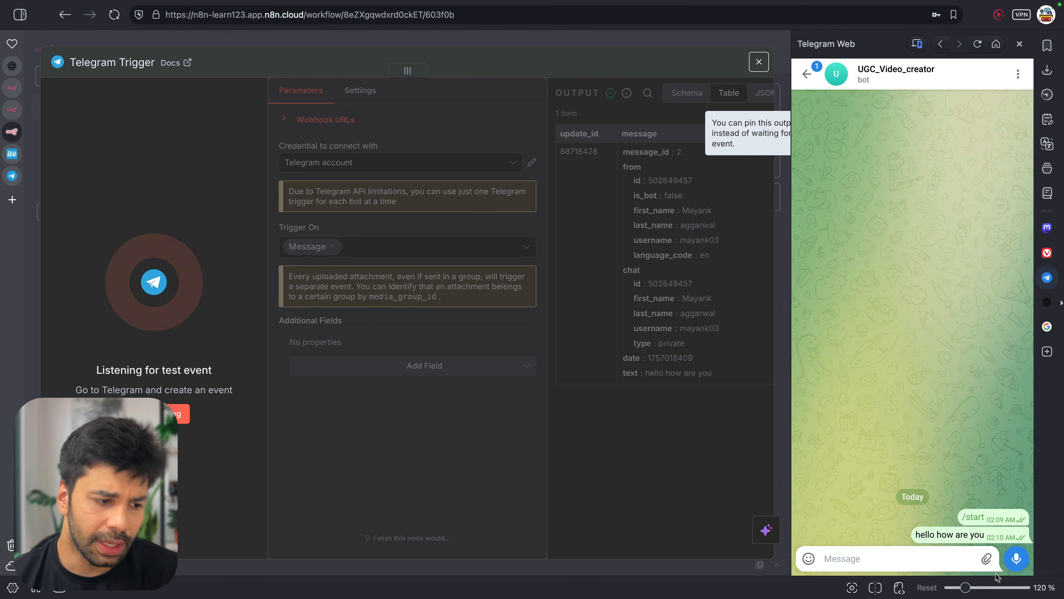
{"action": "left_click", "coordinate": [986, 558]}
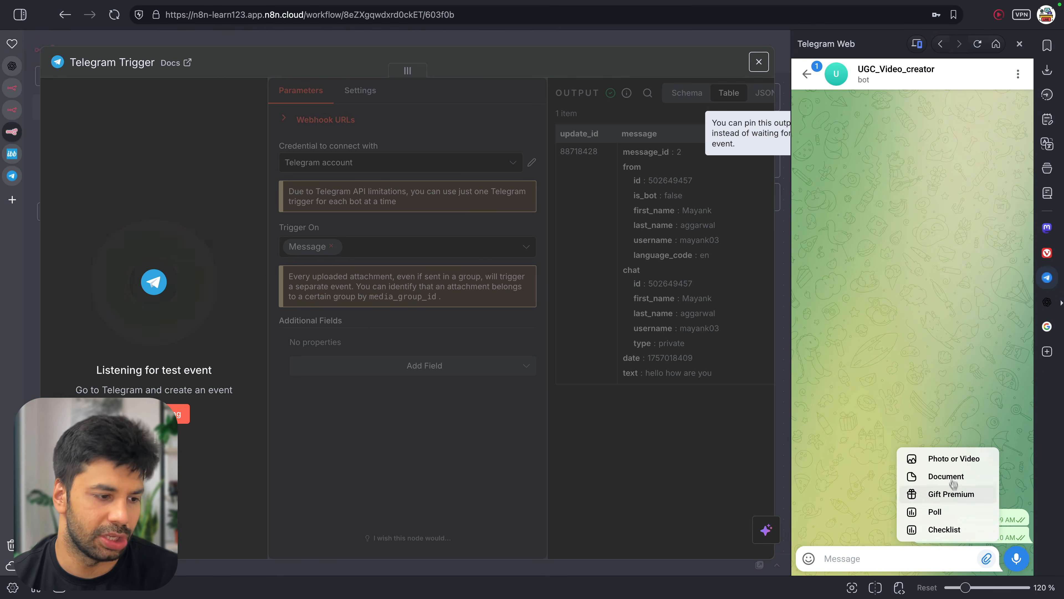
Send the bot a portrait screenshot captioned 'Can you make me wear a jacket', then close Telegram Web
{"action": "left_click", "coordinate": [954, 459]}
{"action": "left_click_drag", "start_coordinate": [1061, 303], "coordinate": [607, 384]}
{"action": "left_click", "coordinate": [736, 406]}
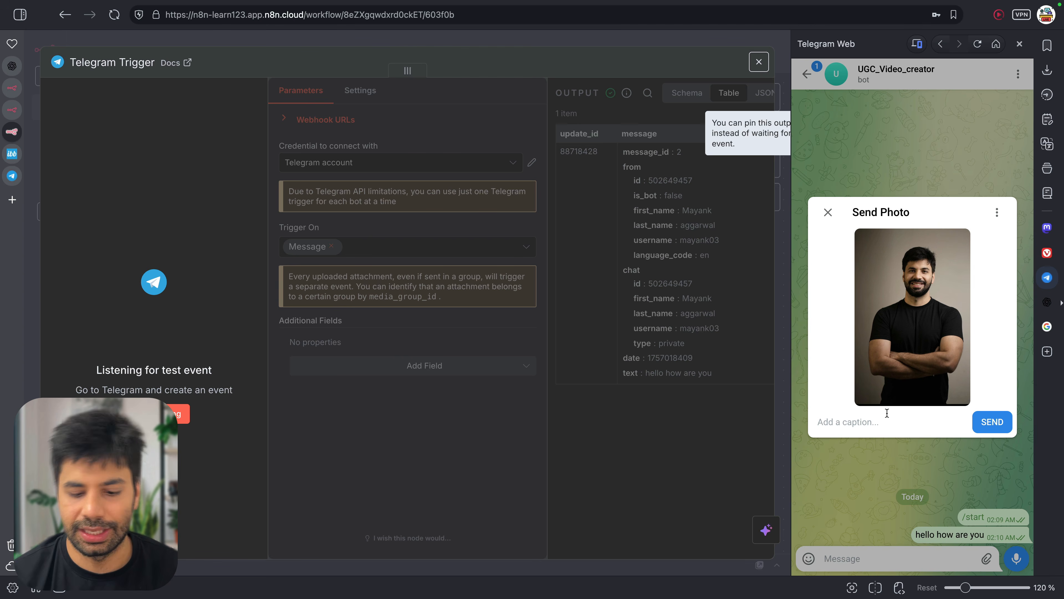
{"action": "type", "text": "Can you make me wear a j"}
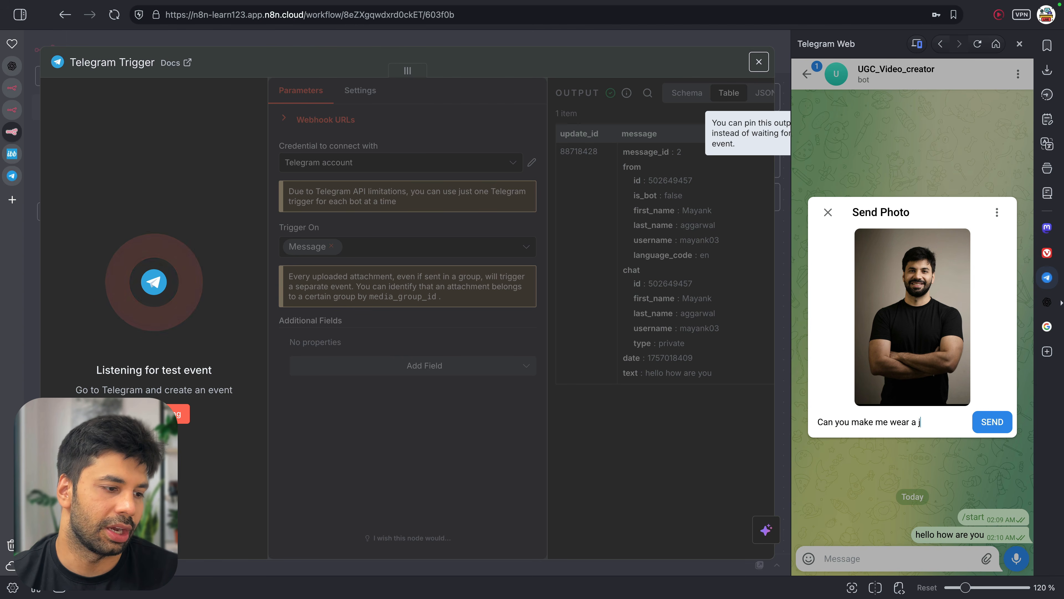
{"action": "type", "text": "acket"}
{"action": "key", "text": "Return"}
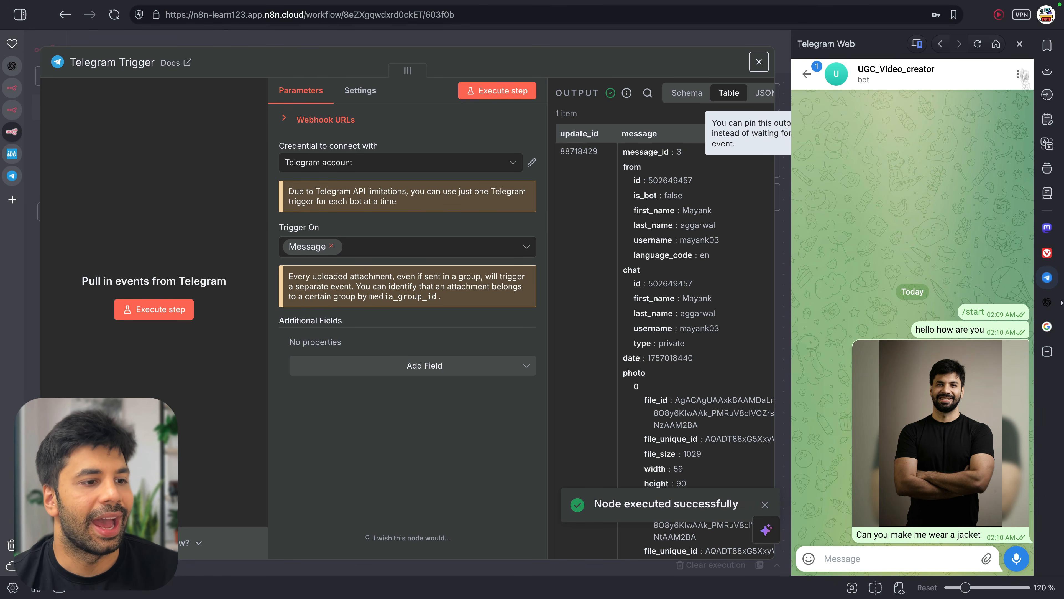
{"action": "left_click", "coordinate": [1047, 277]}
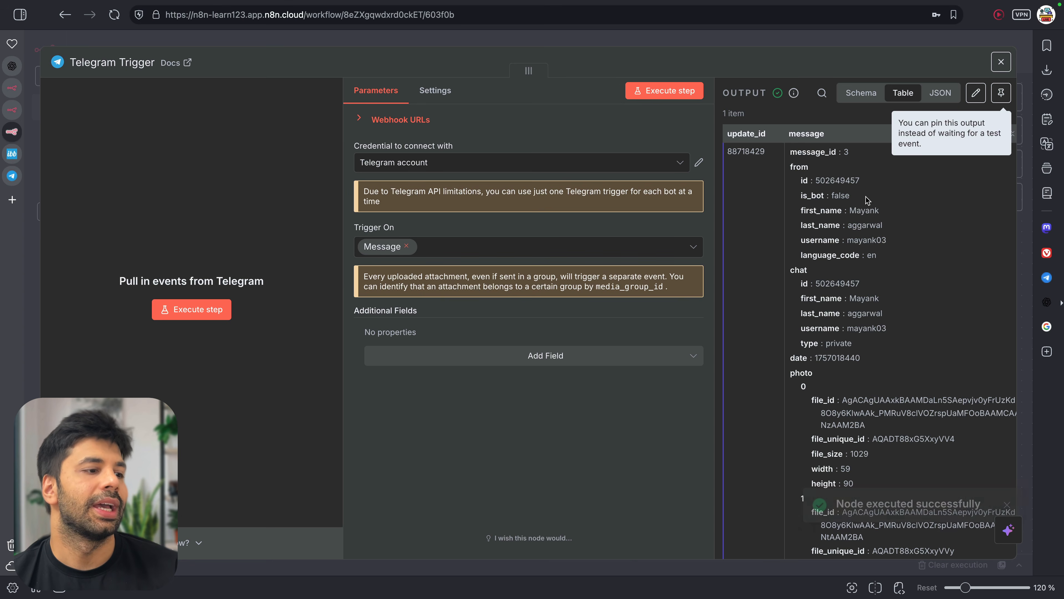
Review the photo message output table, pin it as test data, and close the node
{"action": "scroll", "coordinate": [866, 196], "scroll_direction": "down", "scroll_amount": 5}
{"action": "scroll", "coordinate": [882, 309], "scroll_direction": "down", "scroll_amount": 4}
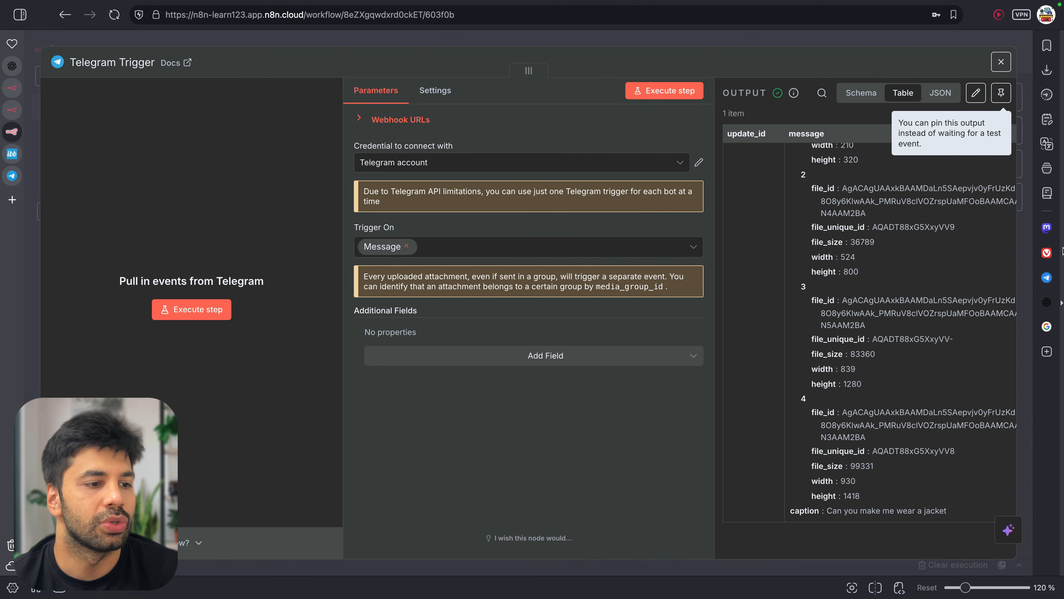
{"action": "scroll", "coordinate": [937, 410], "scroll_direction": "up", "scroll_amount": 5}
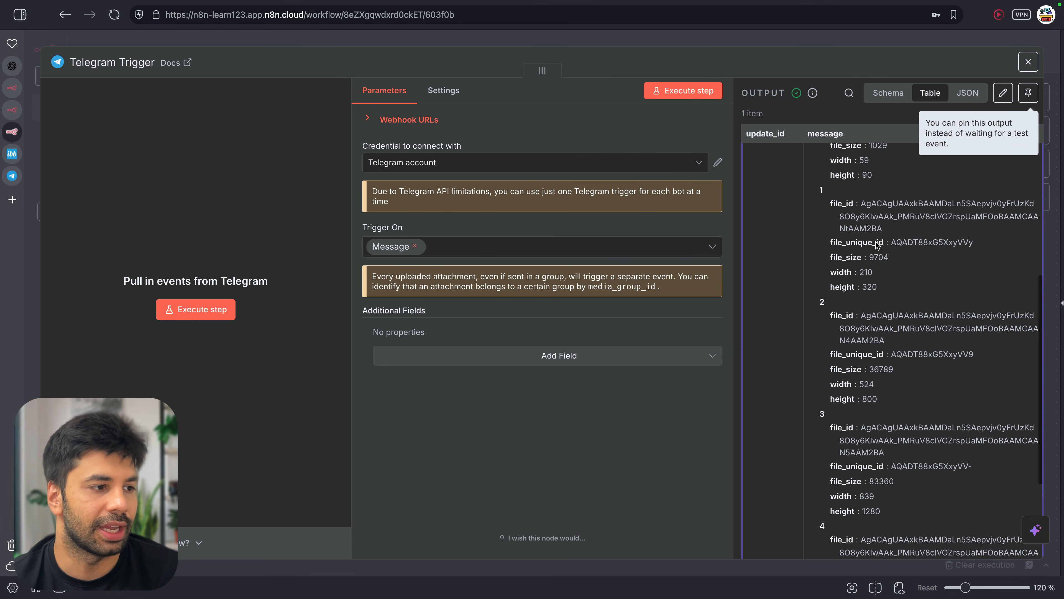
{"action": "scroll", "coordinate": [886, 419], "scroll_direction": "down", "scroll_amount": 5}
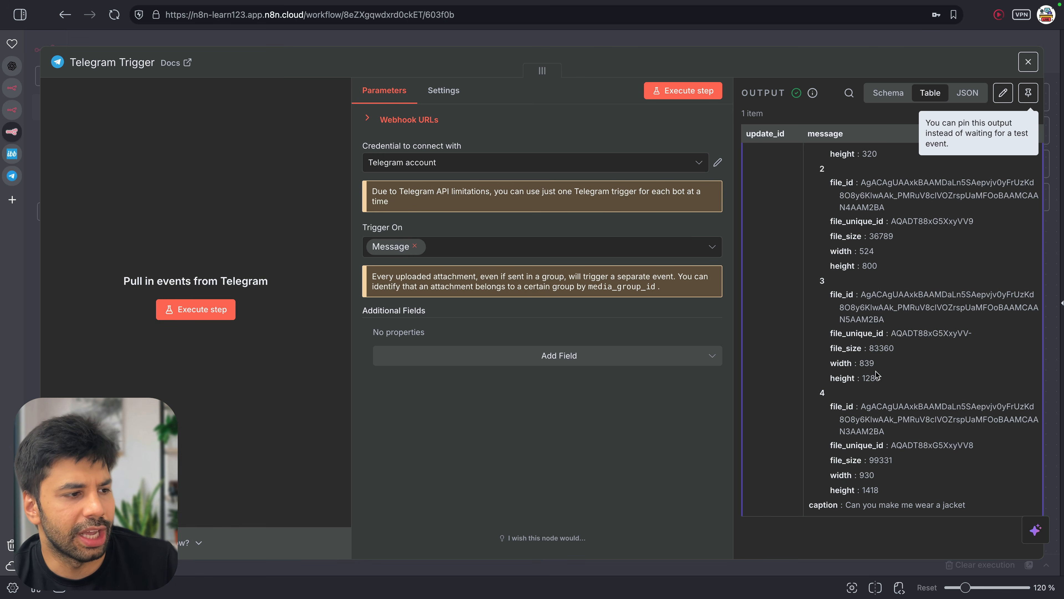
{"action": "scroll", "coordinate": [876, 372], "scroll_direction": "up", "scroll_amount": 5}
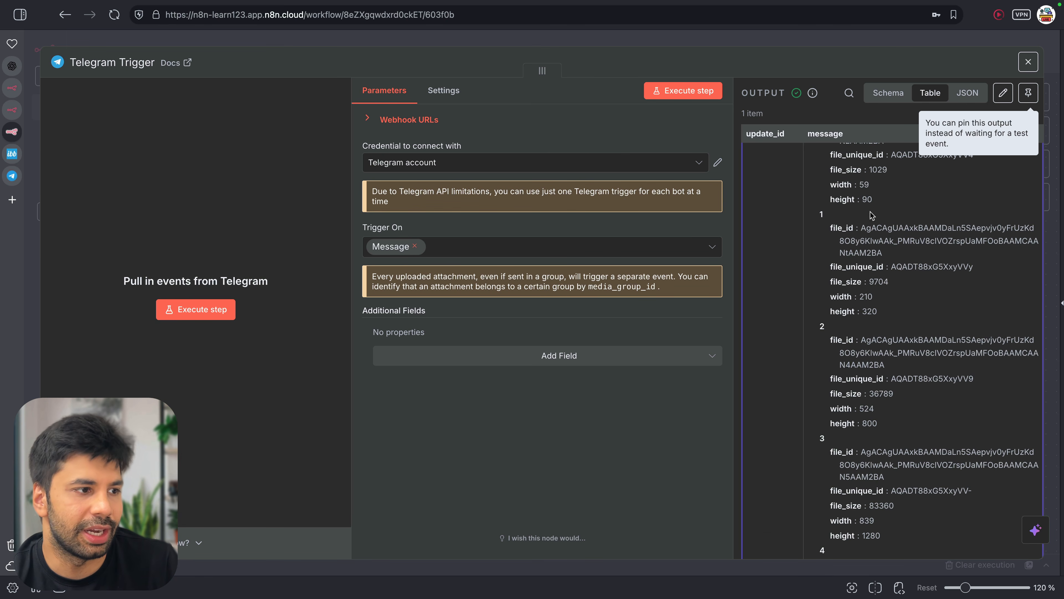
{"action": "scroll", "coordinate": [874, 202], "scroll_direction": "down", "scroll_amount": 4}
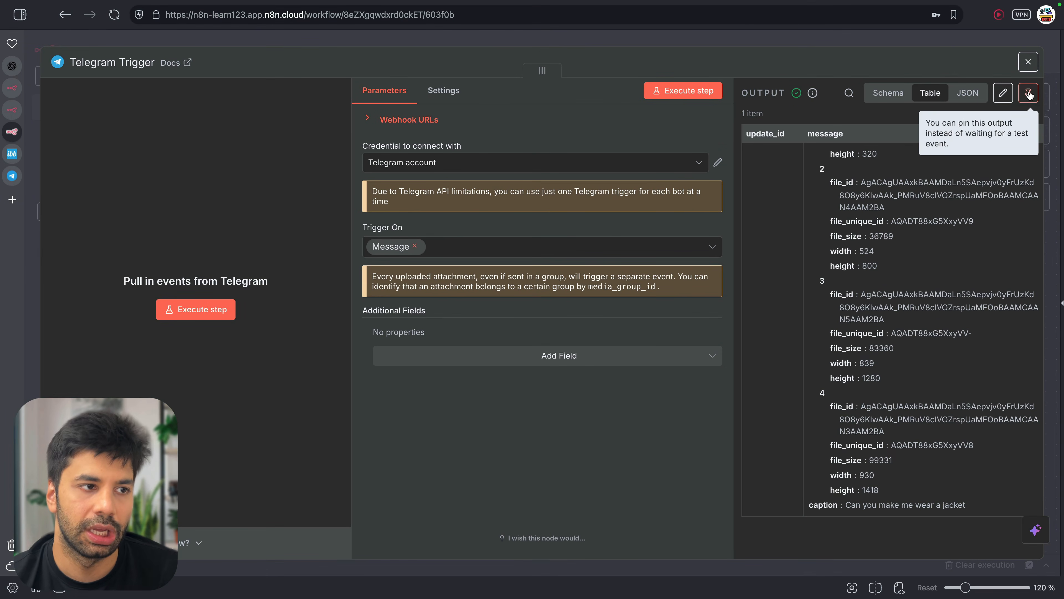
{"action": "left_click", "coordinate": [1028, 93]}
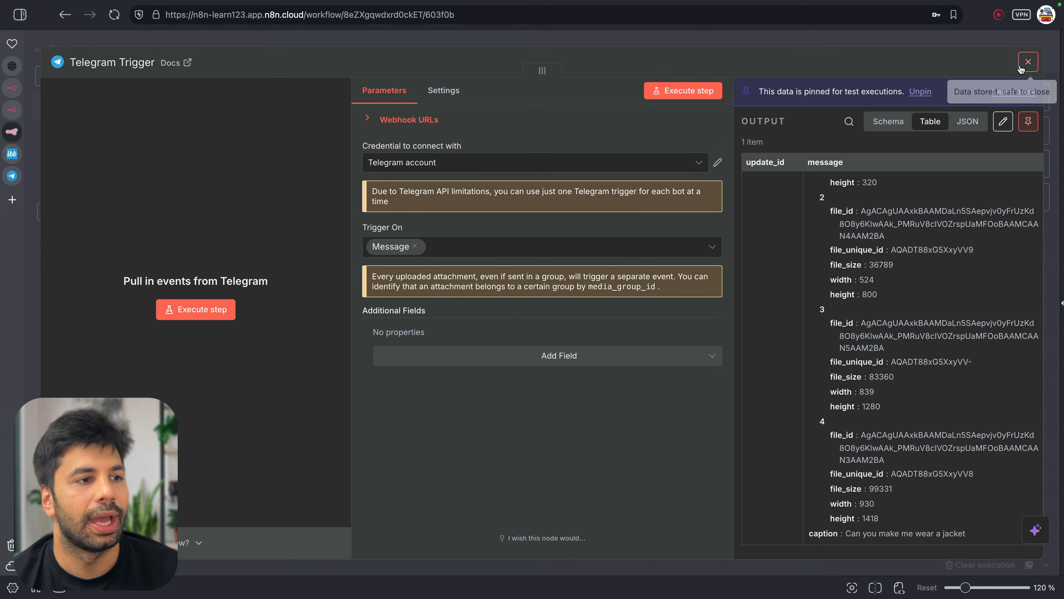
{"action": "left_click", "coordinate": [1028, 61]}
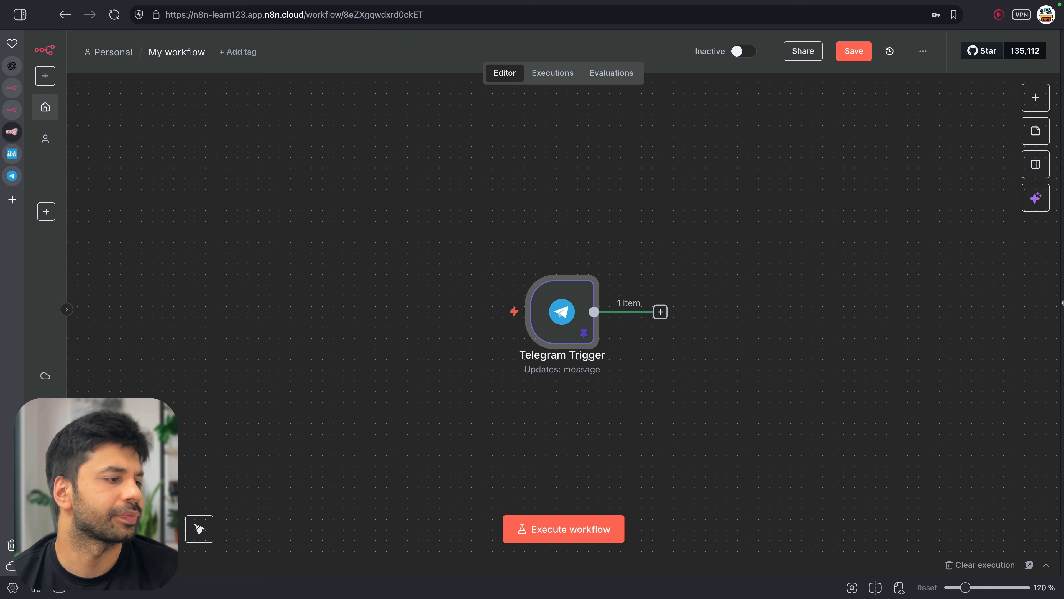
{"action": "scroll", "coordinate": [710, 381], "scroll_direction": "right", "scroll_amount": 3}
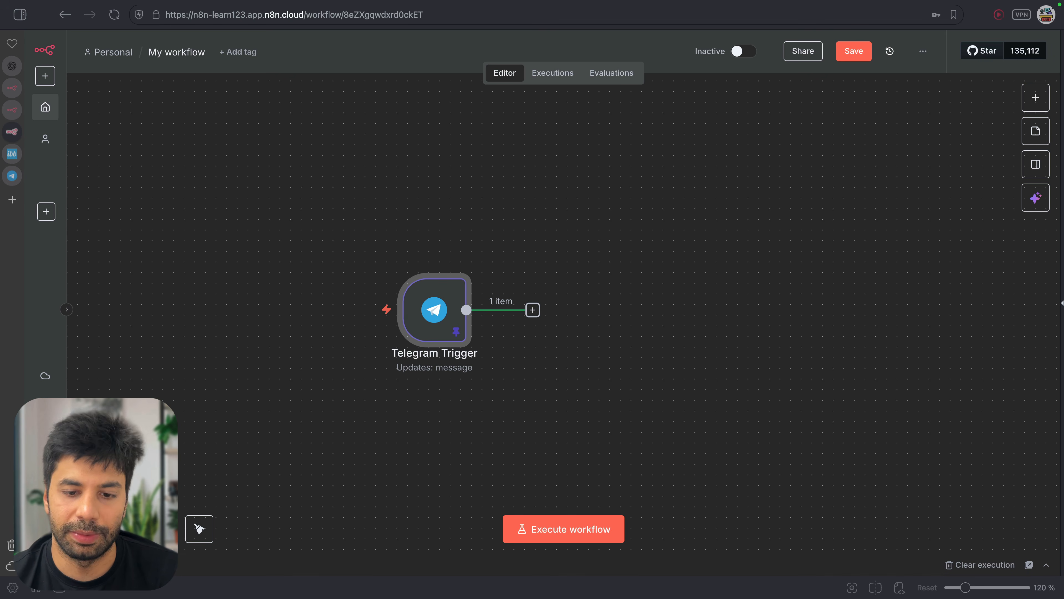
{"action": "left_click", "coordinate": [782, 340]}
{"action": "key", "text": "super+v"}
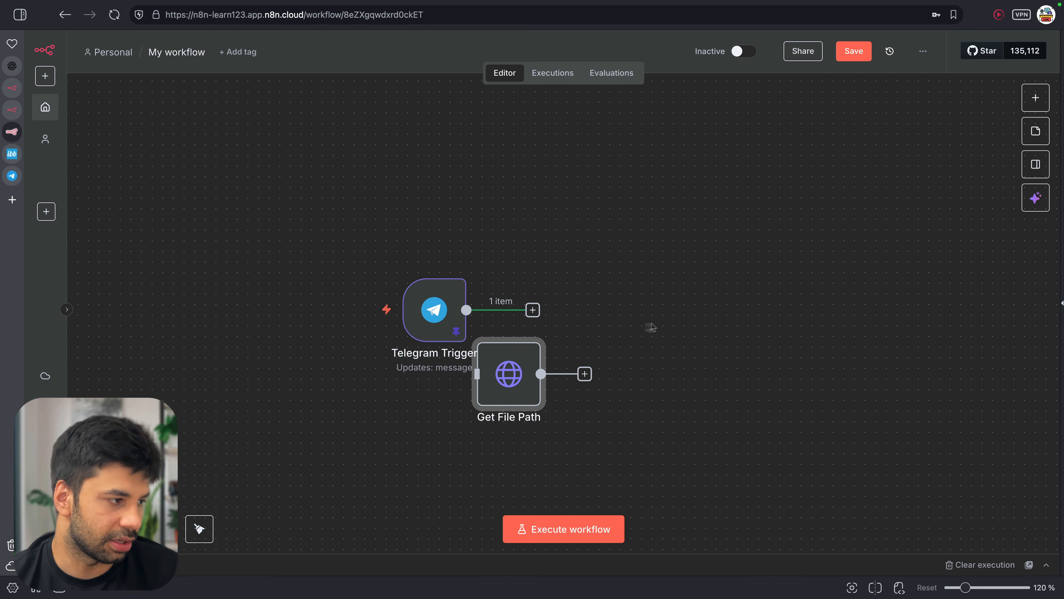
{"action": "left_click_drag", "start_coordinate": [516, 375], "coordinate": [616, 317]}
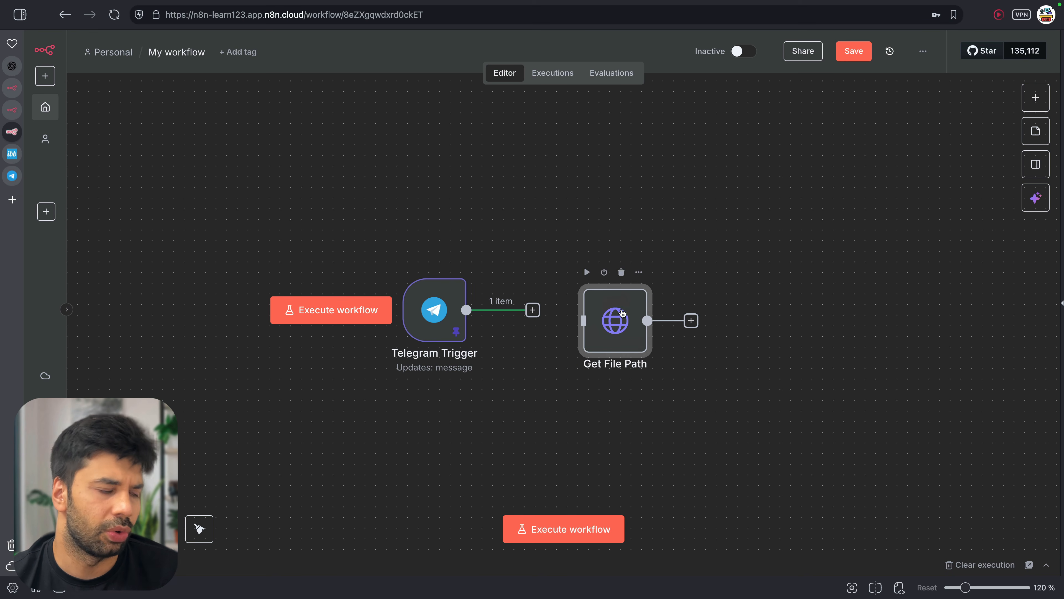
{"action": "key", "text": "Tab"}
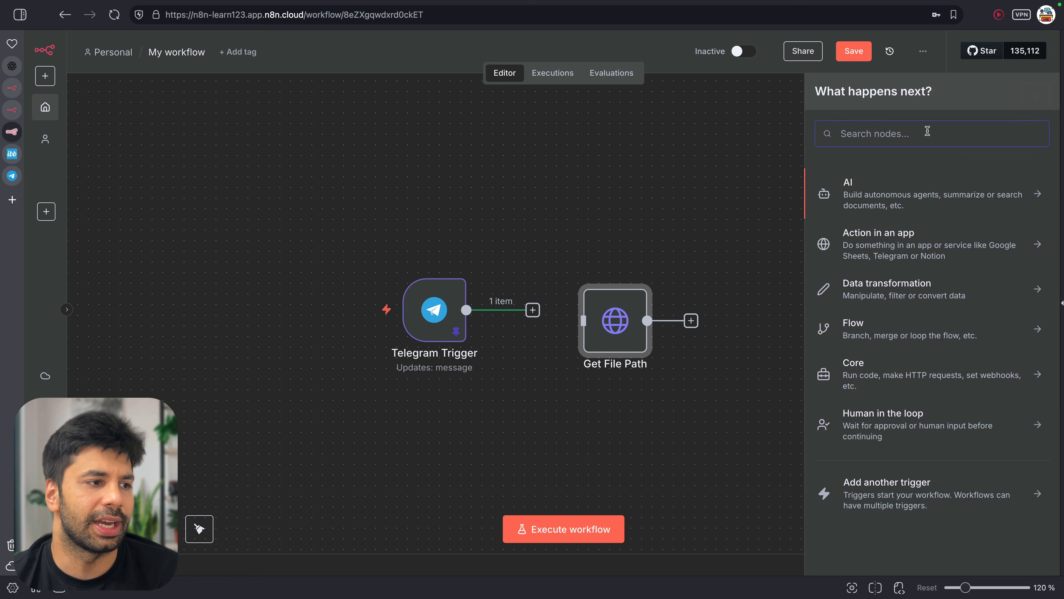
{"action": "type", "text": "http"}
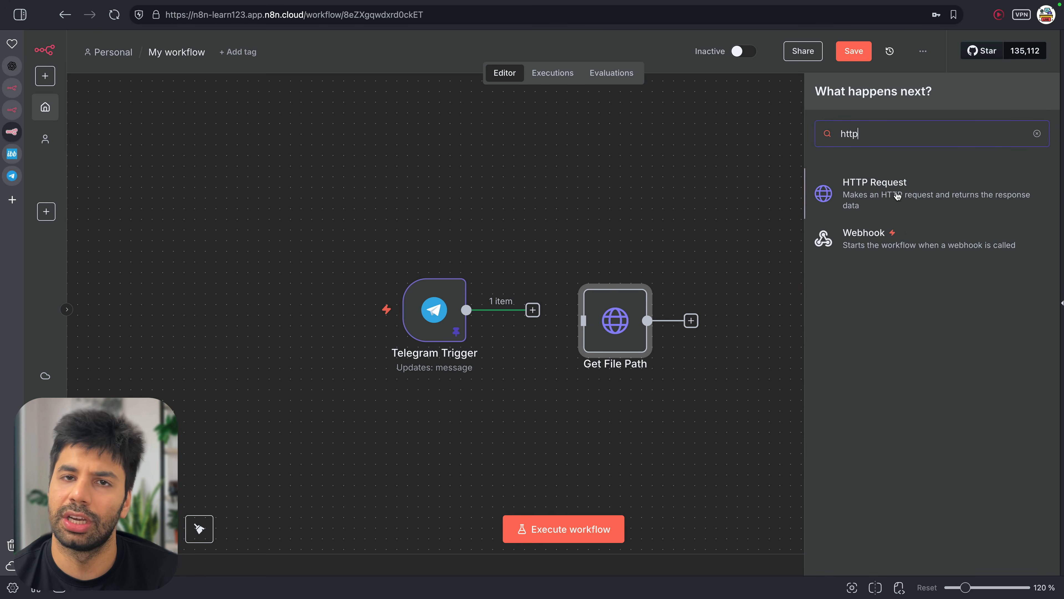
{"action": "key", "text": "Escape"}
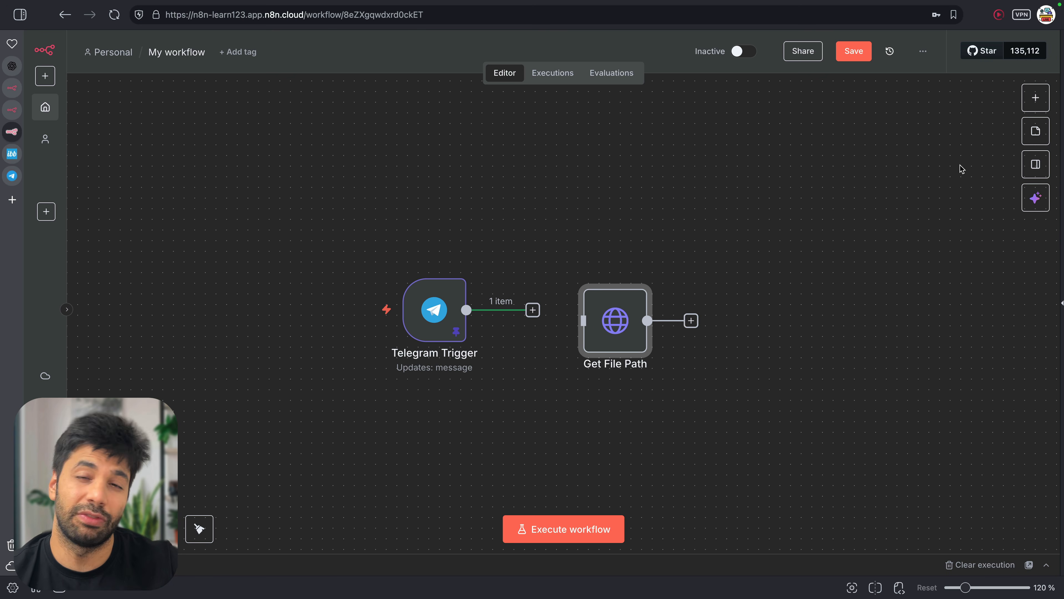
{"action": "double_click", "coordinate": [434, 318]}
{"action": "scroll", "coordinate": [740, 380], "scroll_direction": "down", "scroll_amount": 10}
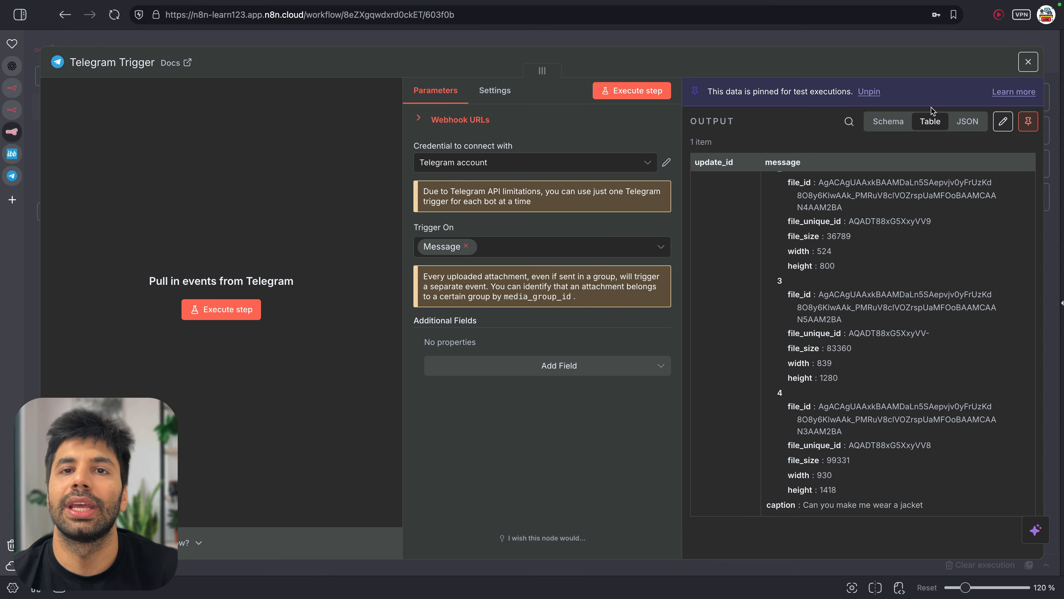
{"action": "left_click", "coordinate": [796, 41]}
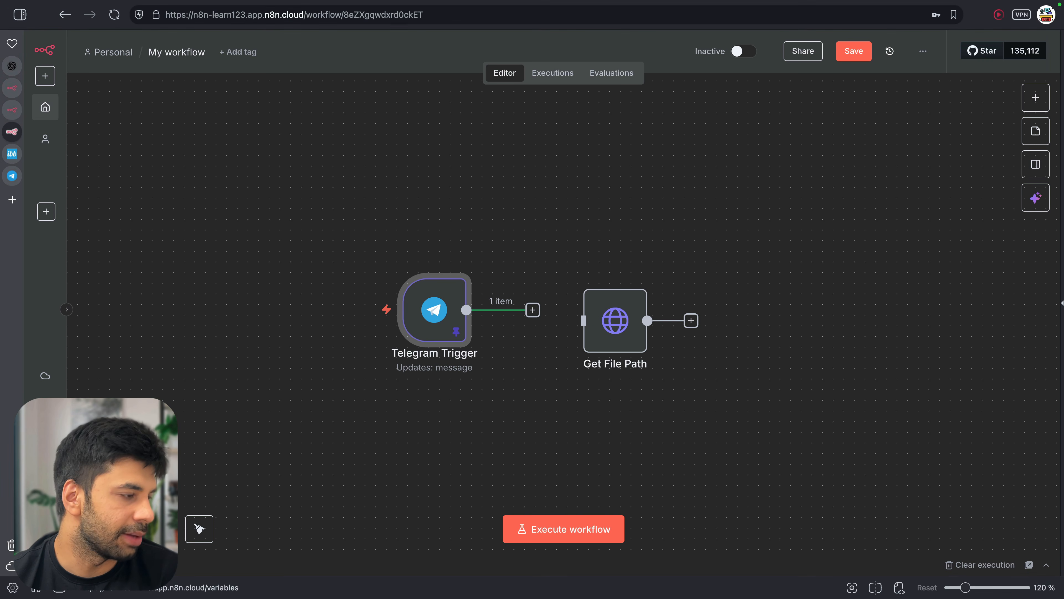
{"action": "left_click", "coordinate": [46, 432]}
Save the workflow, add a telegramBotKey variable holding the pasted bot token, and go back
{"action": "left_click", "coordinate": [645, 330]}
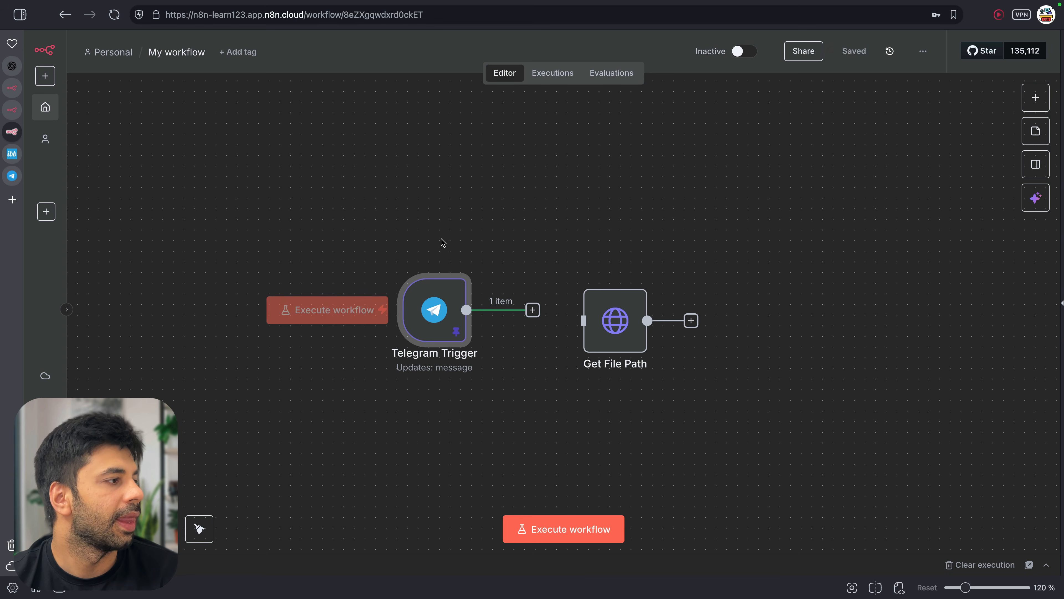
{"action": "left_click", "coordinate": [535, 248]}
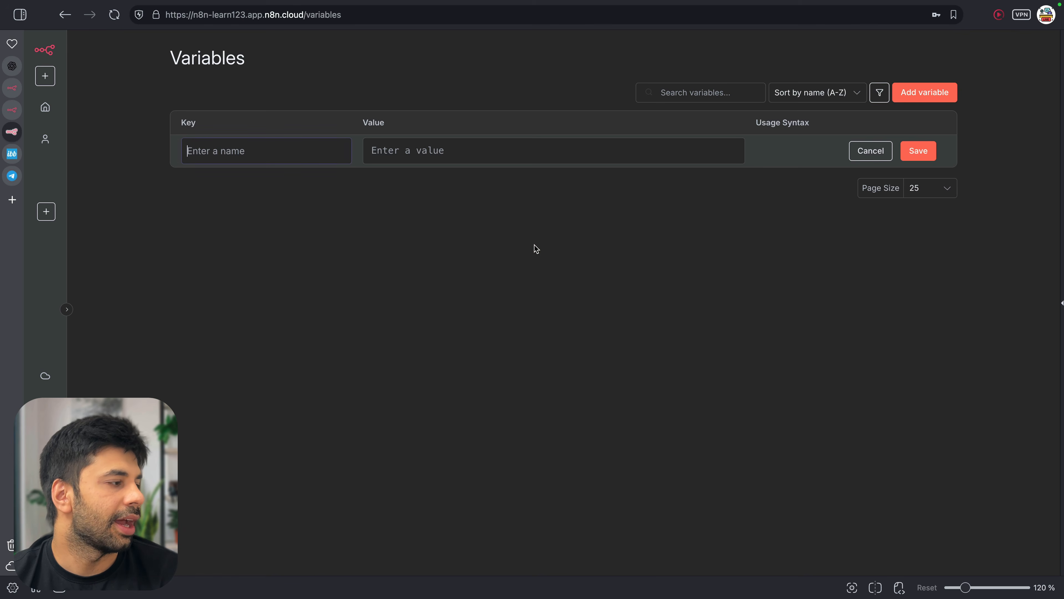
{"action": "left_click", "coordinate": [301, 158]}
{"action": "type", "text": "telegramK"}
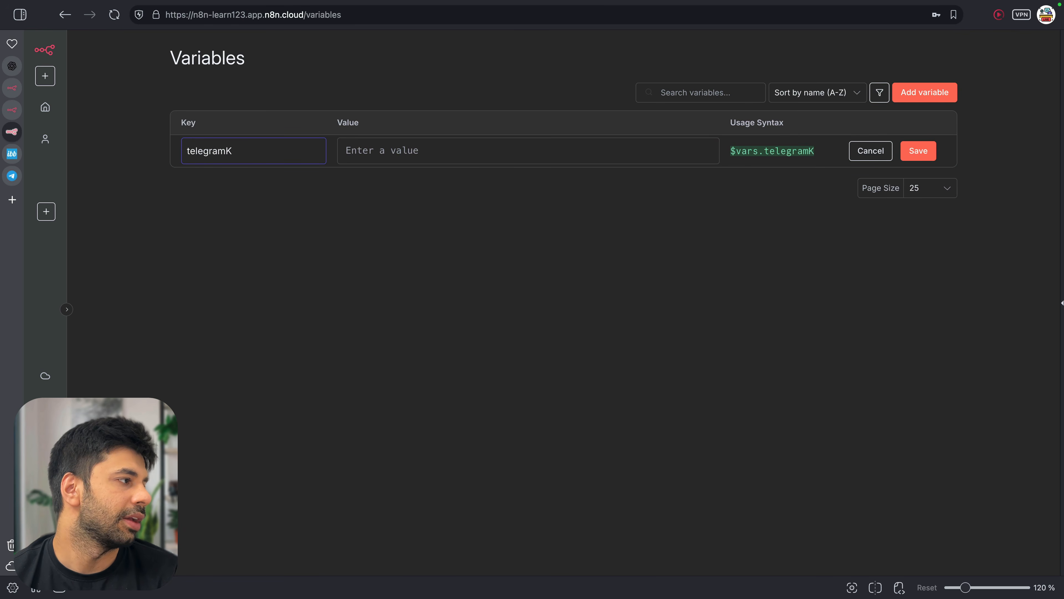
{"action": "key", "text": "BackSpace"}
{"action": "type", "text": "B"}
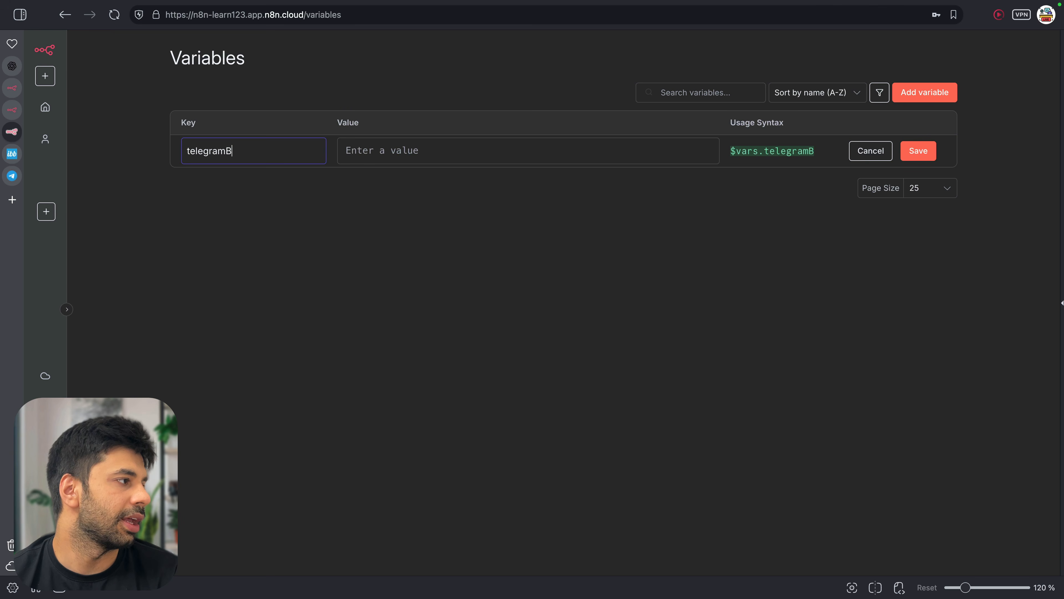
{"action": "type", "text": "otKey"}
{"action": "left_click", "coordinate": [432, 154]}
{"action": "key", "text": "ctrl+v"}
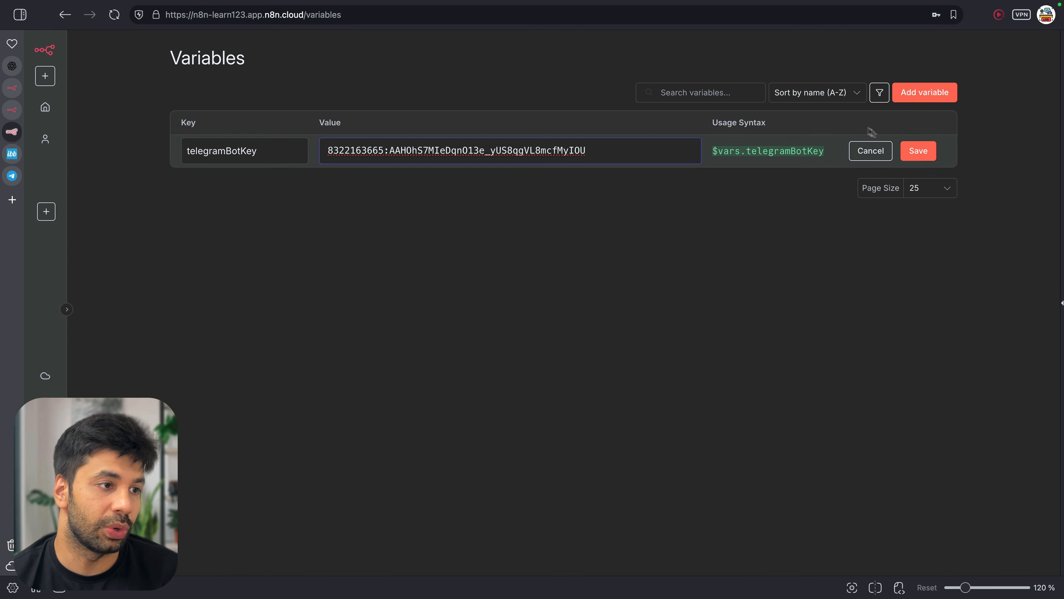
{"action": "left_click", "coordinate": [905, 155]}
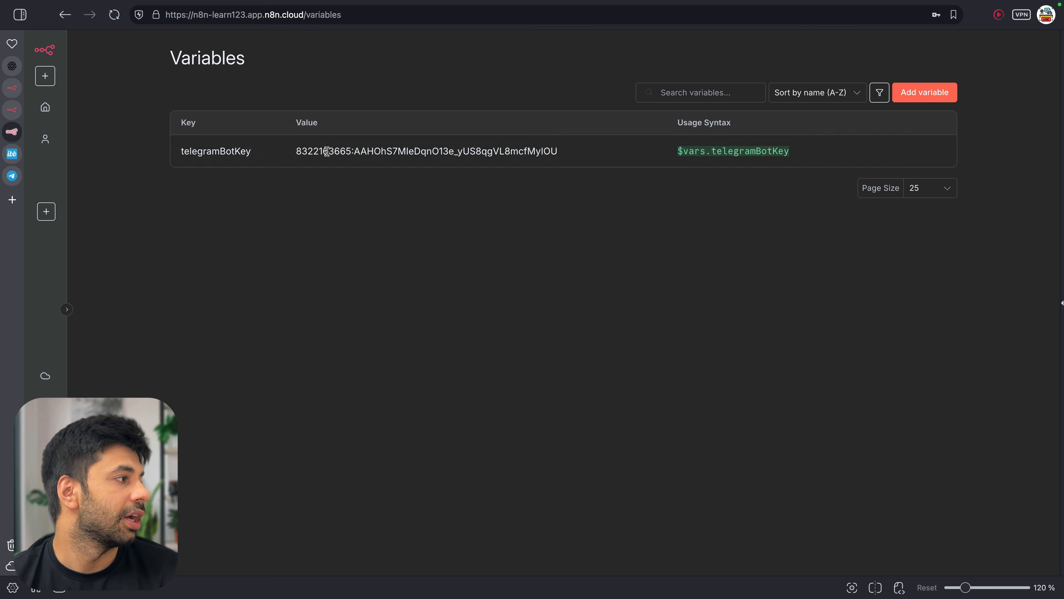
{"action": "left_click", "coordinate": [67, 15]}
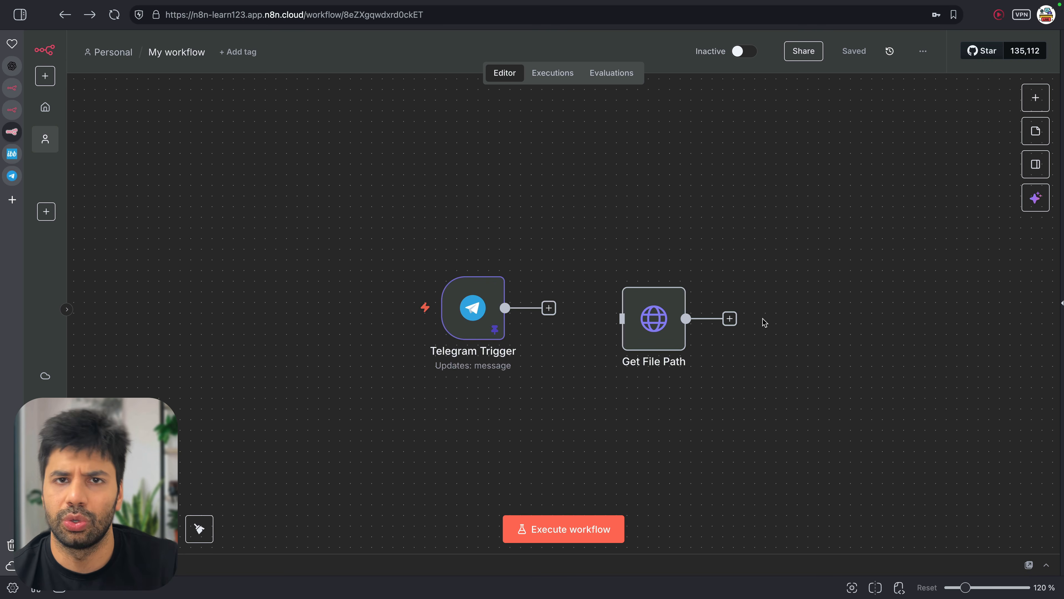
Wire Telegram Trigger's output into Get File Path and expand that node's URL expression
{"action": "scroll", "coordinate": [763, 318], "scroll_direction": "right", "scroll_amount": 1}
{"action": "left_click_drag", "start_coordinate": [516, 307], "coordinate": [614, 299]}
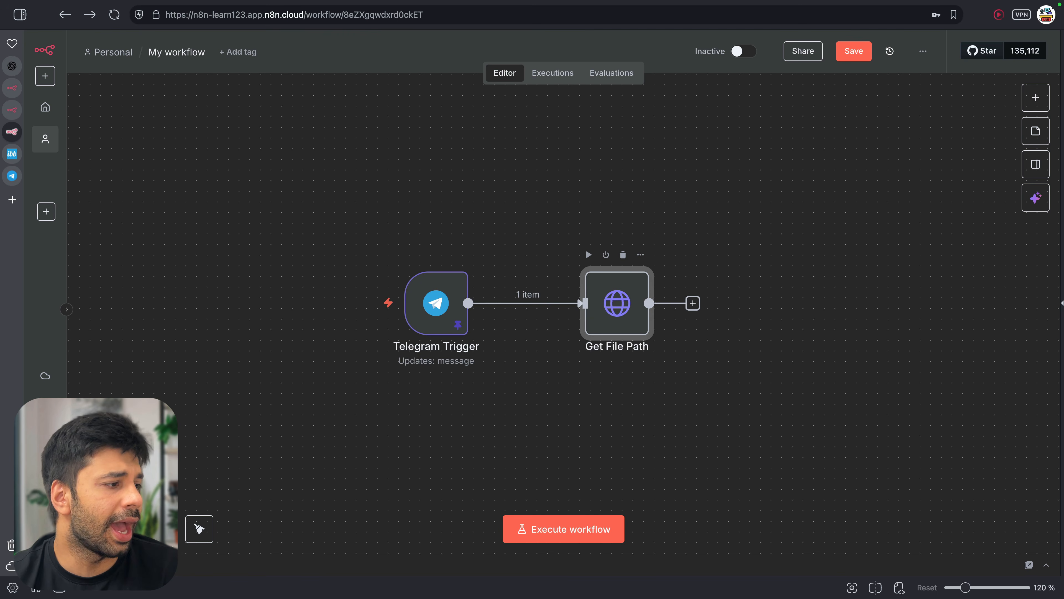
{"action": "double_click", "coordinate": [614, 302]}
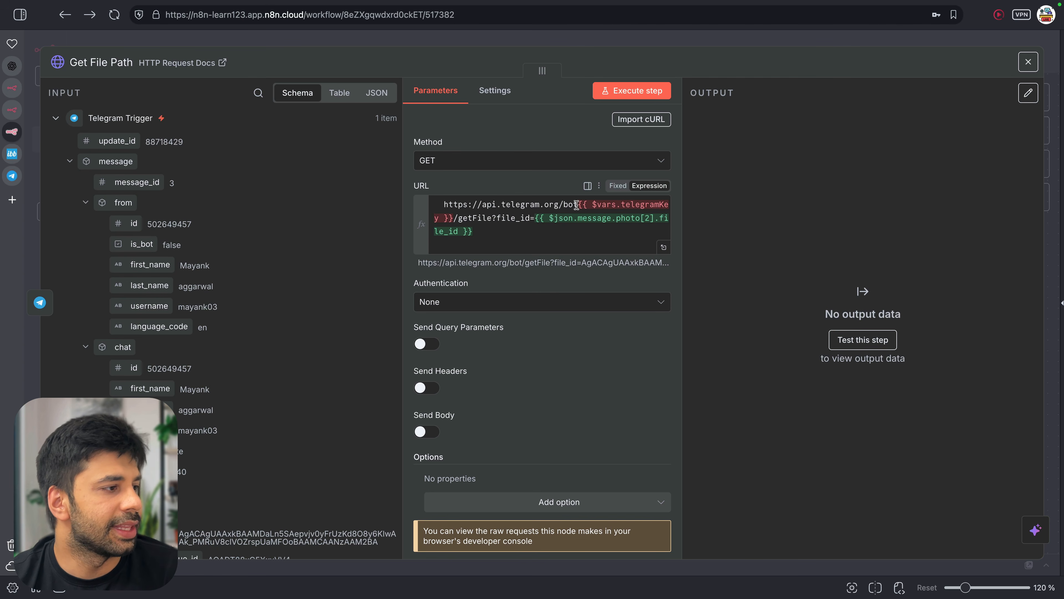
{"action": "left_click", "coordinate": [664, 247]}
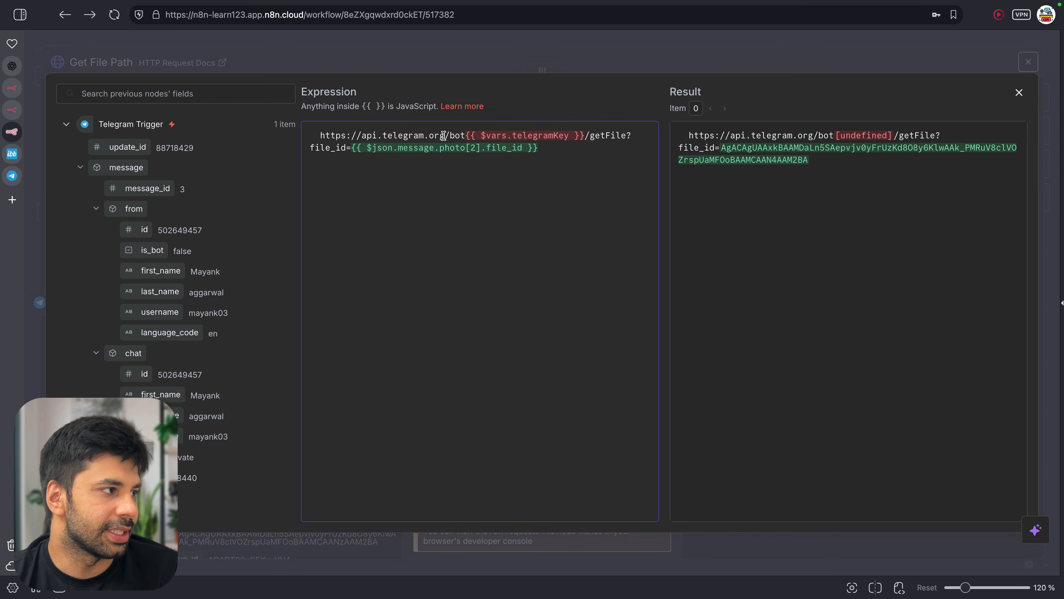
Replace $vars.telegramKey with $vars.telegramBotKey in the URL expression
{"action": "left_click_drag", "start_coordinate": [444, 136], "coordinate": [363, 136]}
{"action": "left_click", "coordinate": [407, 128]}
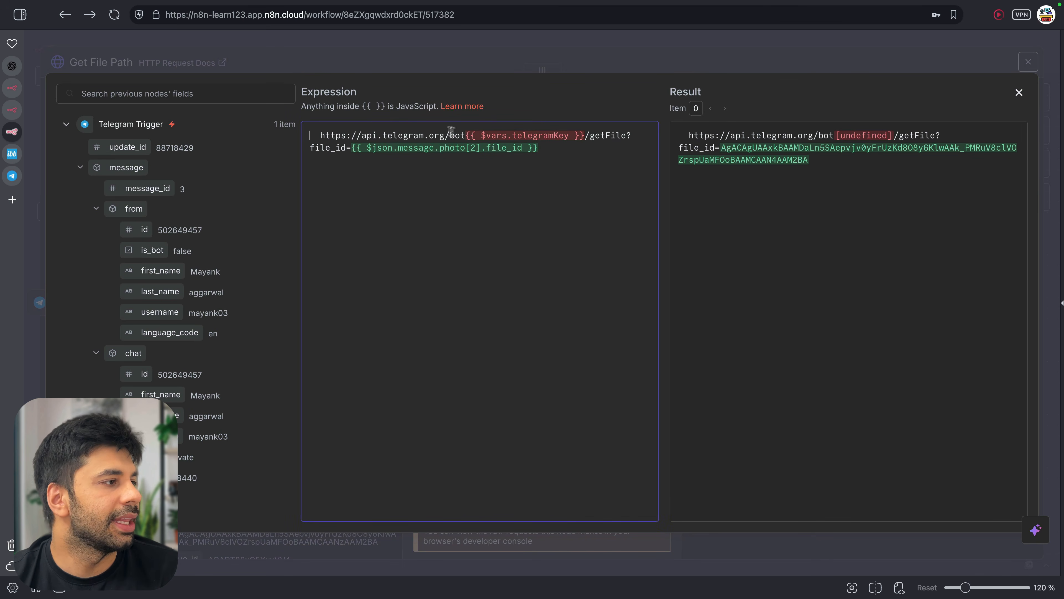
{"action": "scroll", "coordinate": [235, 333], "scroll_direction": "down", "scroll_amount": 15}
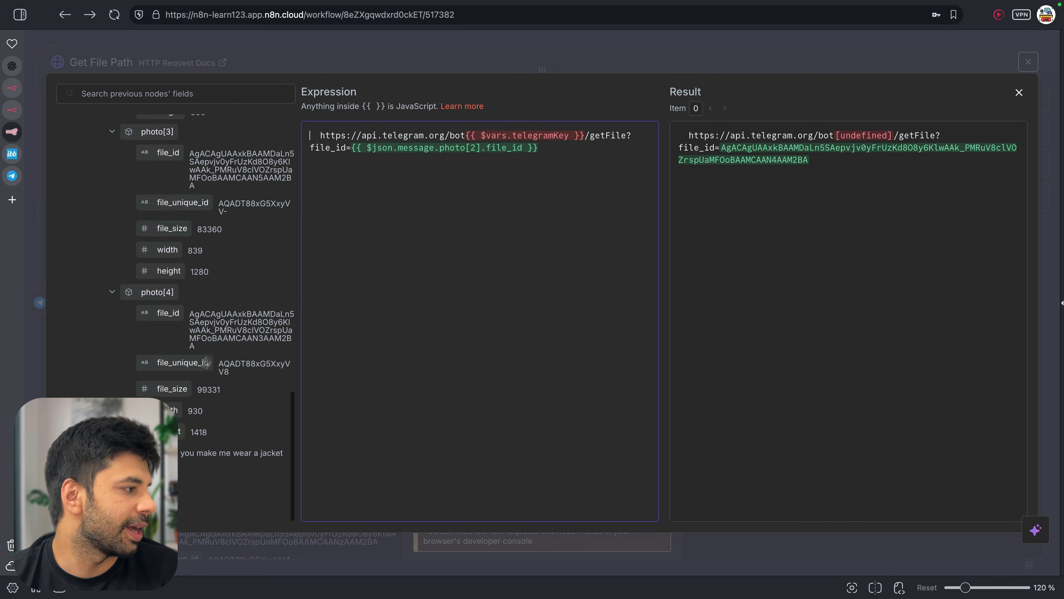
{"action": "left_click", "coordinate": [117, 477]}
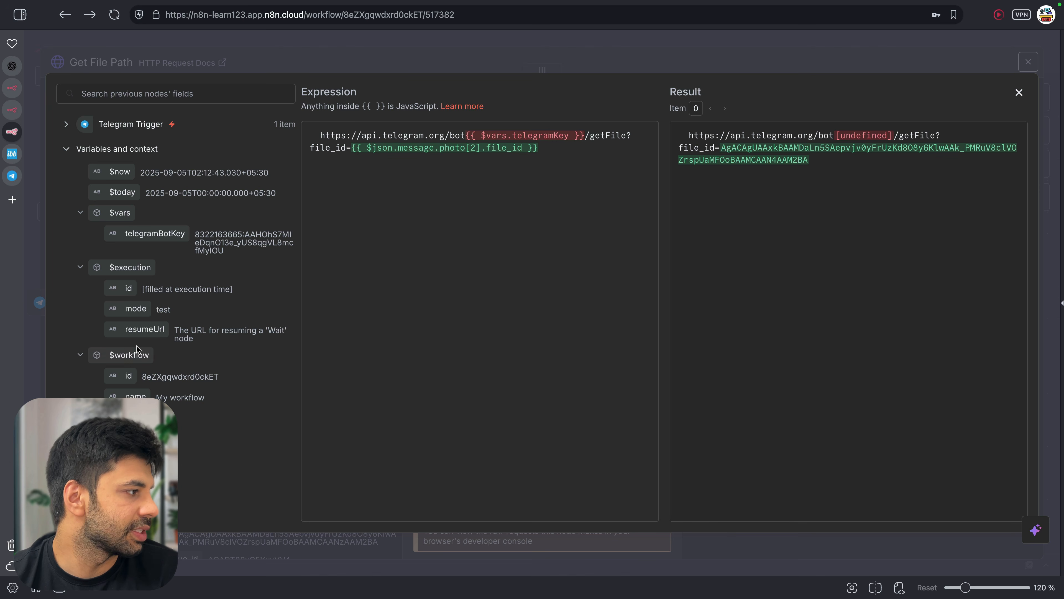
{"action": "double_click", "coordinate": [540, 135]}
{"action": "type", "text": "telegramBotKey"}
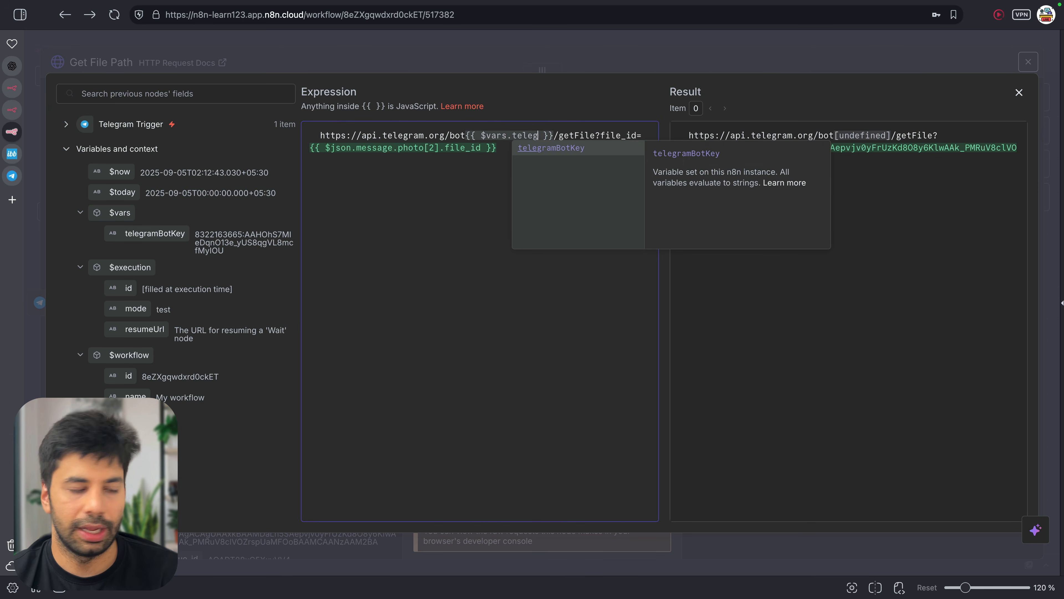
{"action": "key", "text": "Return"}
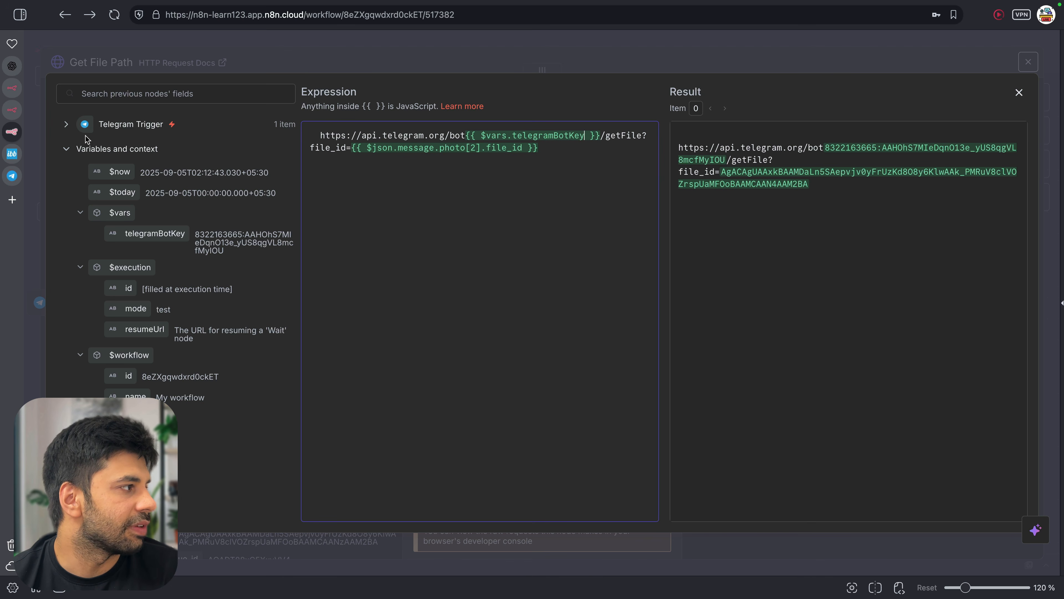
Check the Telegram Trigger's photo[2] fields against the resolved URL, then close the editor
{"action": "left_click", "coordinate": [67, 126]}
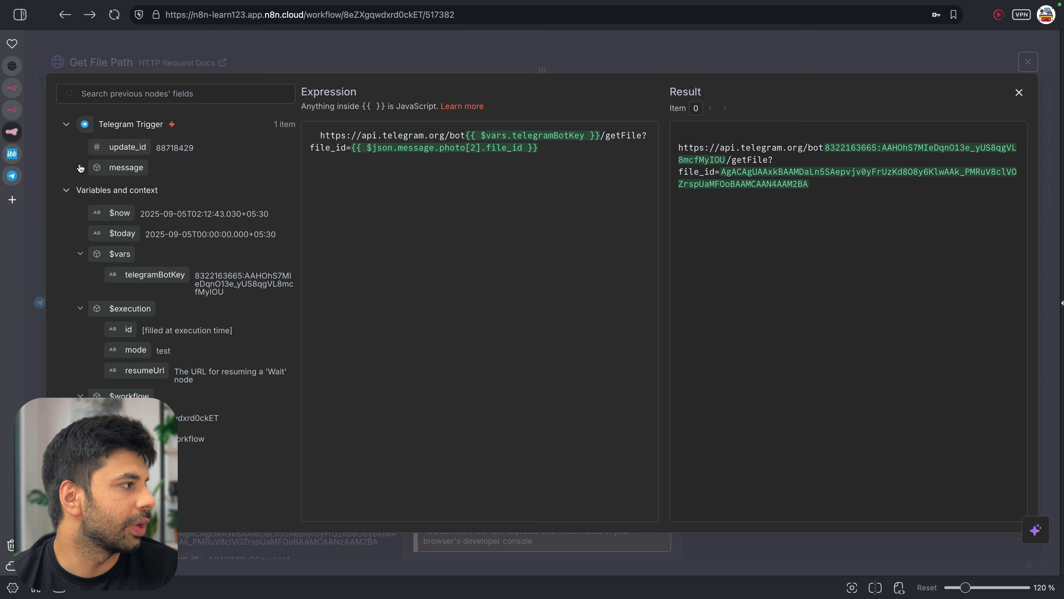
{"action": "scroll", "coordinate": [180, 322], "scroll_direction": "down", "scroll_amount": 3}
{"action": "scroll", "coordinate": [176, 310], "scroll_direction": "up", "scroll_amount": 3}
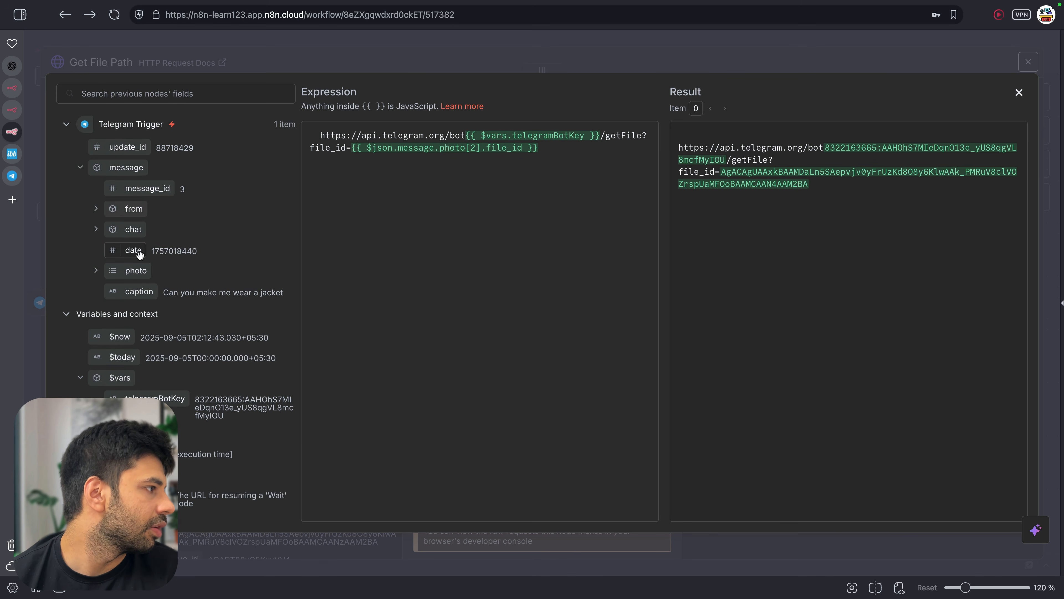
{"action": "left_click", "coordinate": [96, 271]}
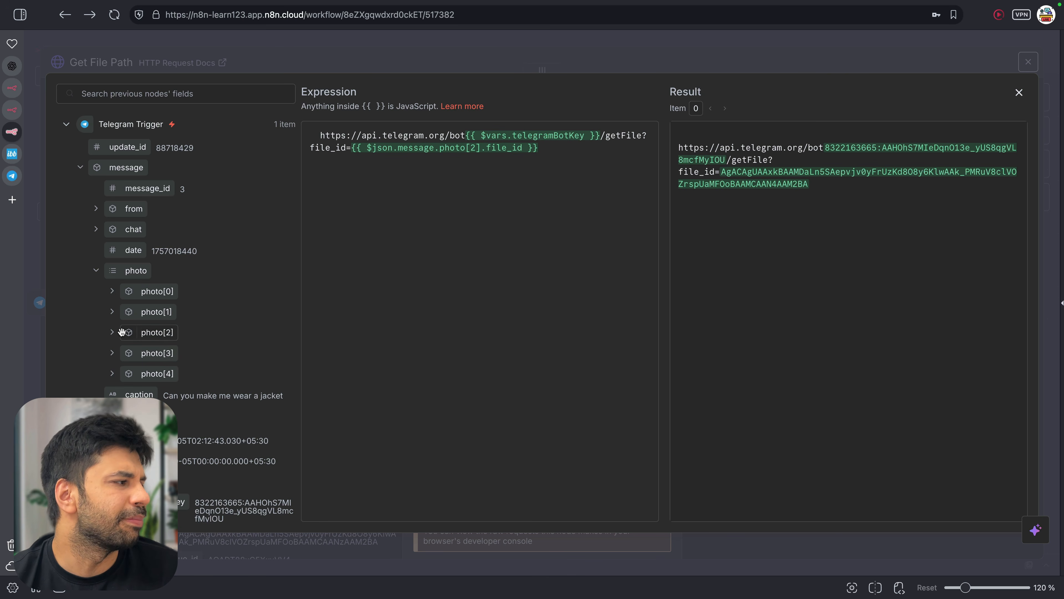
{"action": "left_click", "coordinate": [113, 333]}
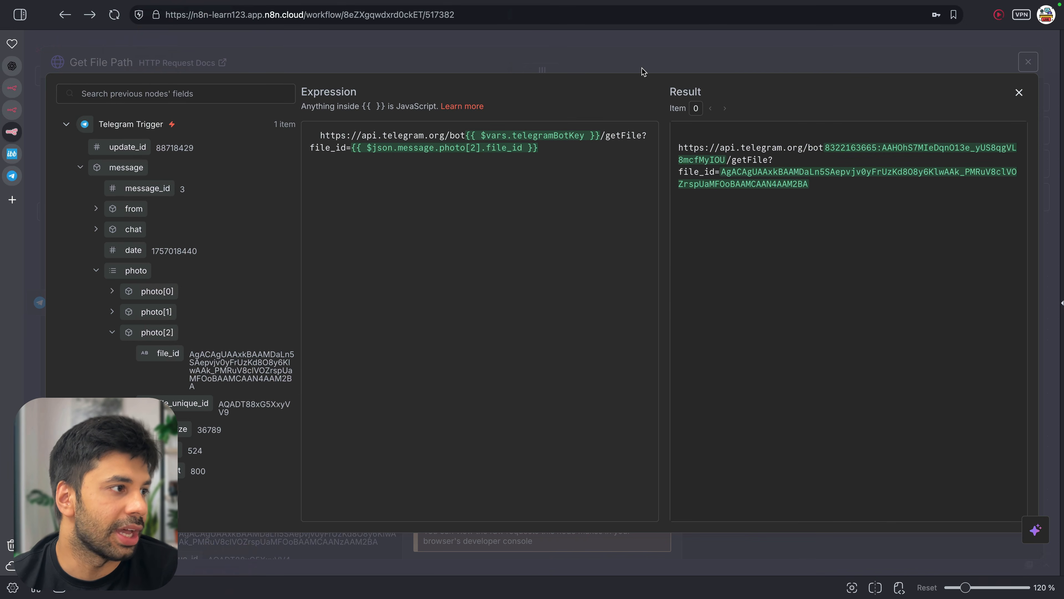
{"action": "left_click", "coordinate": [643, 73]}
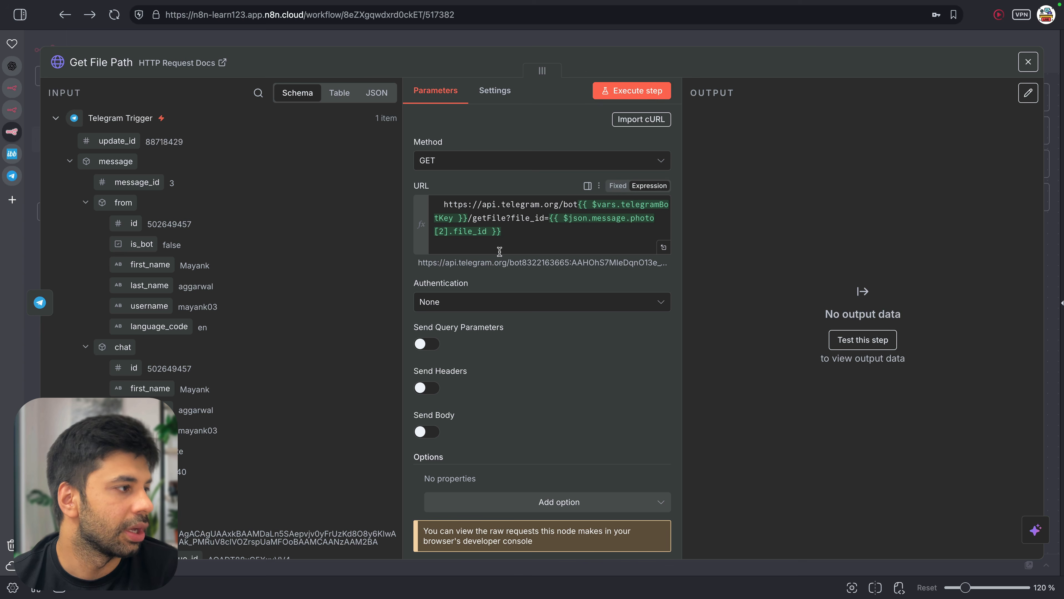
Execute Get File Path and check the returned file_unique_id and file_path photos/file_0.jpg
{"action": "left_click", "coordinate": [615, 92]}
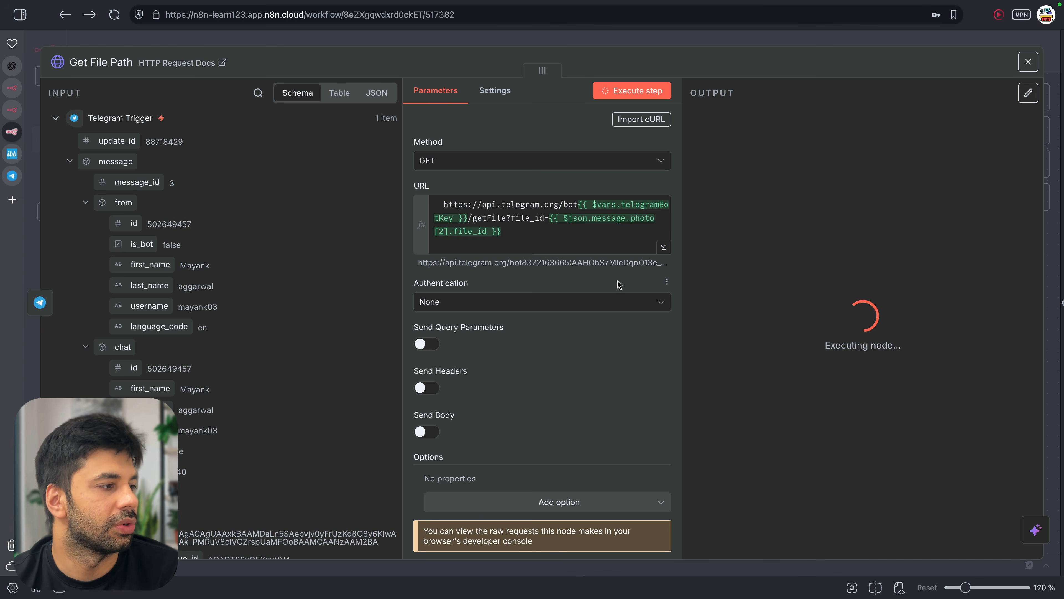
{"action": "scroll", "coordinate": [619, 284], "scroll_direction": "down", "scroll_amount": 1}
{"action": "scroll", "coordinate": [620, 284], "scroll_direction": "up", "scroll_amount": 1}
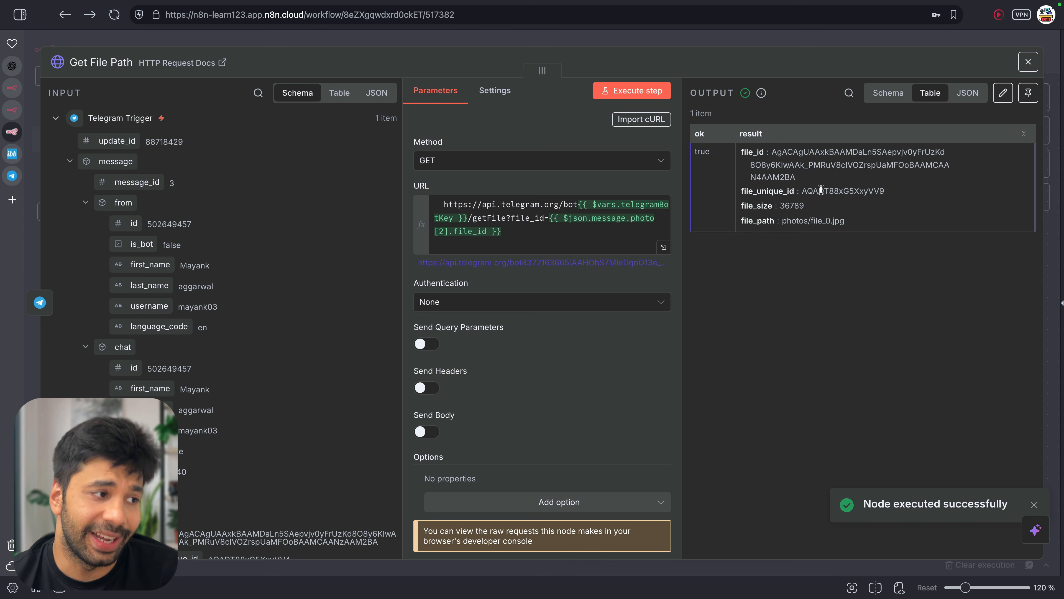
{"action": "left_click_drag", "start_coordinate": [803, 192], "coordinate": [911, 197]}
{"action": "left_click", "coordinate": [915, 198]}
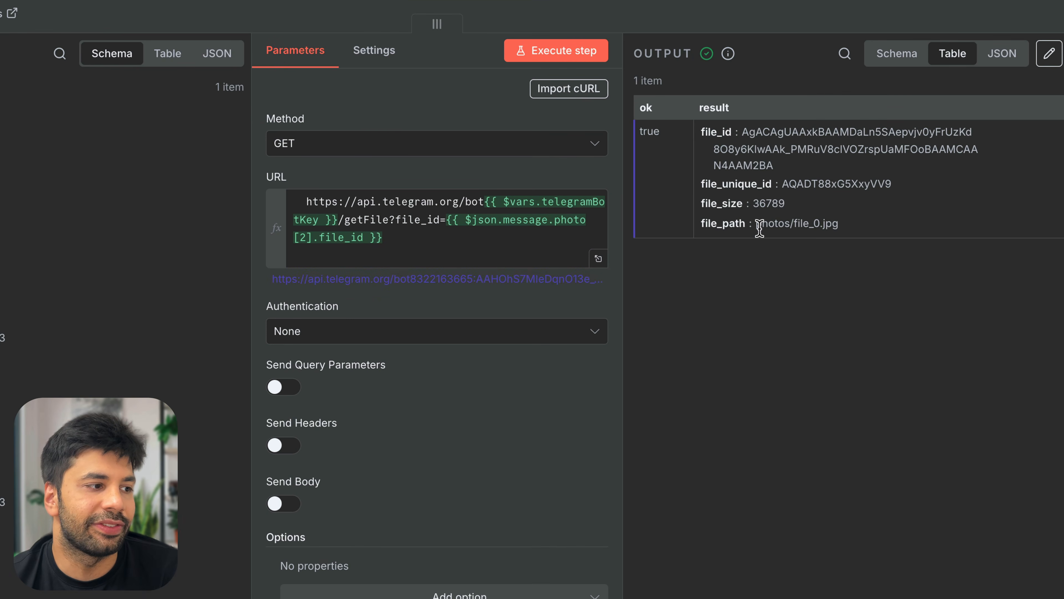
{"action": "left_click_drag", "start_coordinate": [755, 224], "coordinate": [839, 228]}
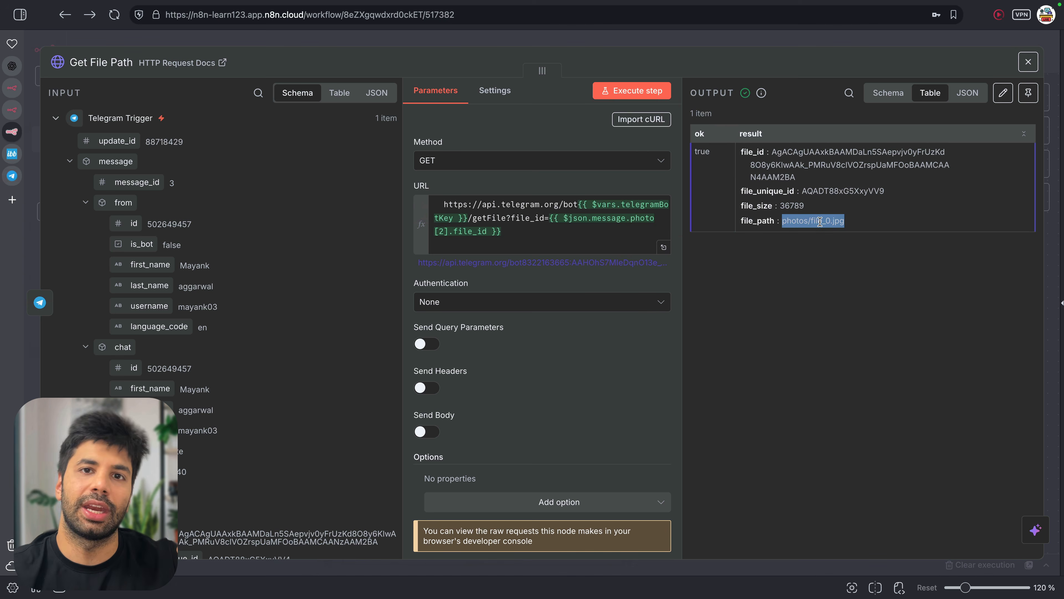
Move Get File Path closer to Telegram Trigger and add an Edit Fields (Set) node after it
{"action": "key", "text": "Escape"}
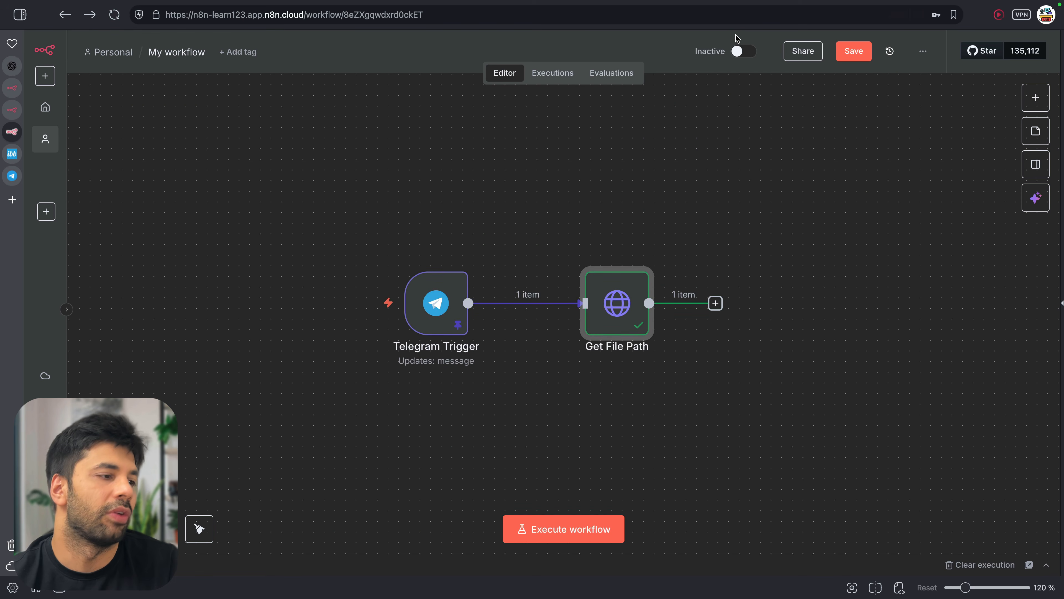
{"action": "scroll", "coordinate": [658, 350], "scroll_direction": "right", "scroll_amount": 3}
{"action": "left_click_drag", "start_coordinate": [584, 315], "coordinate": [560, 305]}
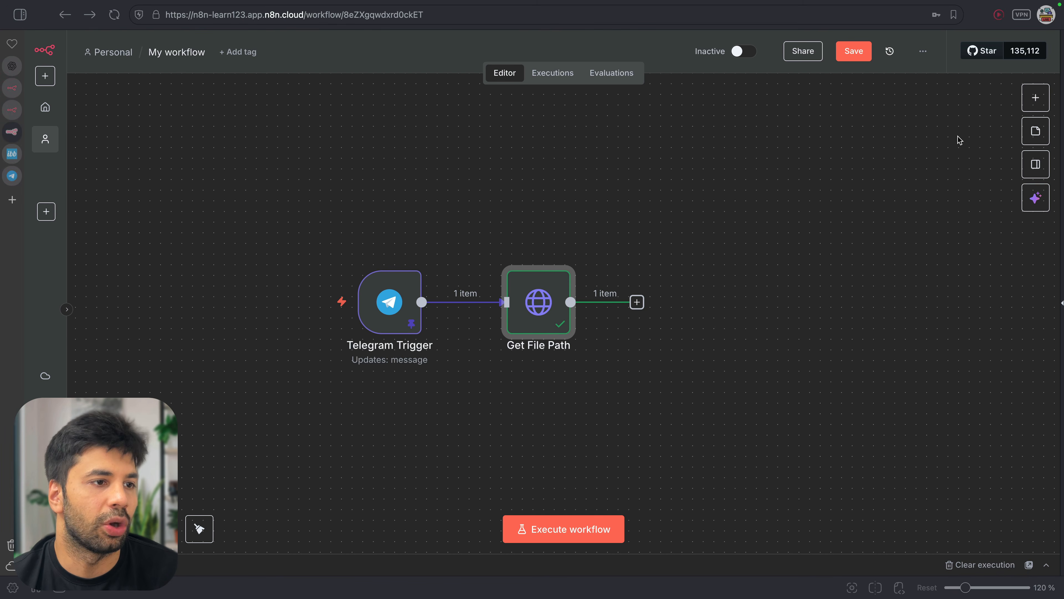
{"action": "left_click", "coordinate": [1035, 98]}
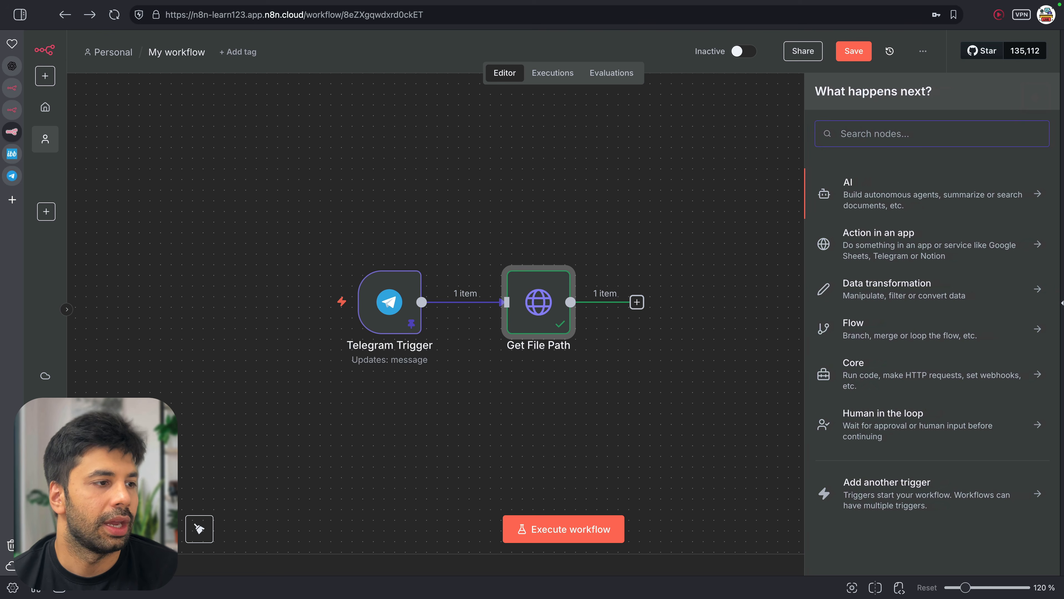
{"action": "type", "text": "edit"}
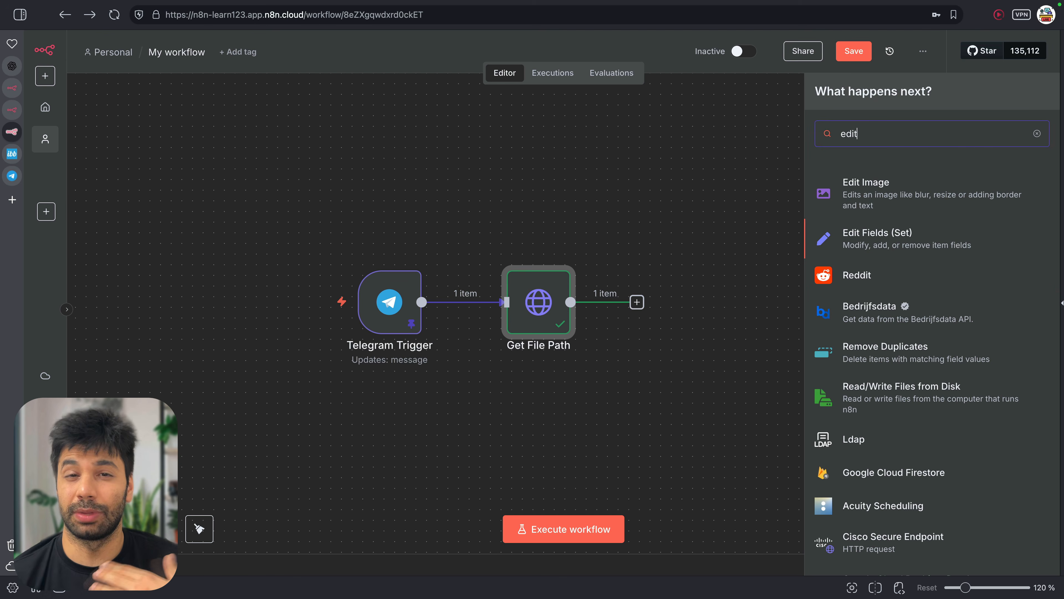
{"action": "key", "text": "Return"}
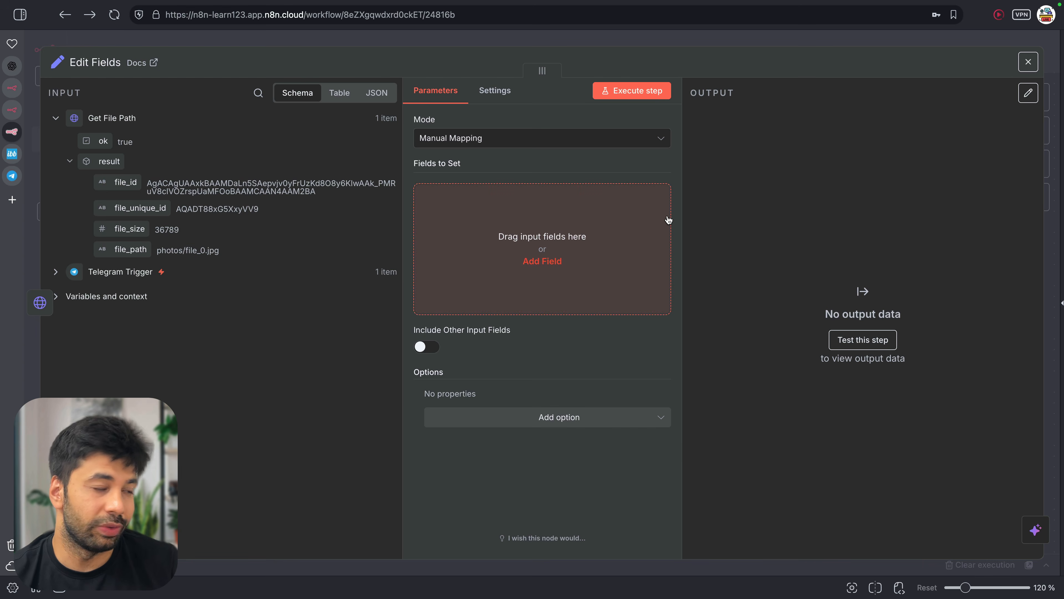
Add an img_url field with the pasted file URL expression, using $vars.telegramBotKey as the bot key
{"action": "left_click", "coordinate": [654, 225]}
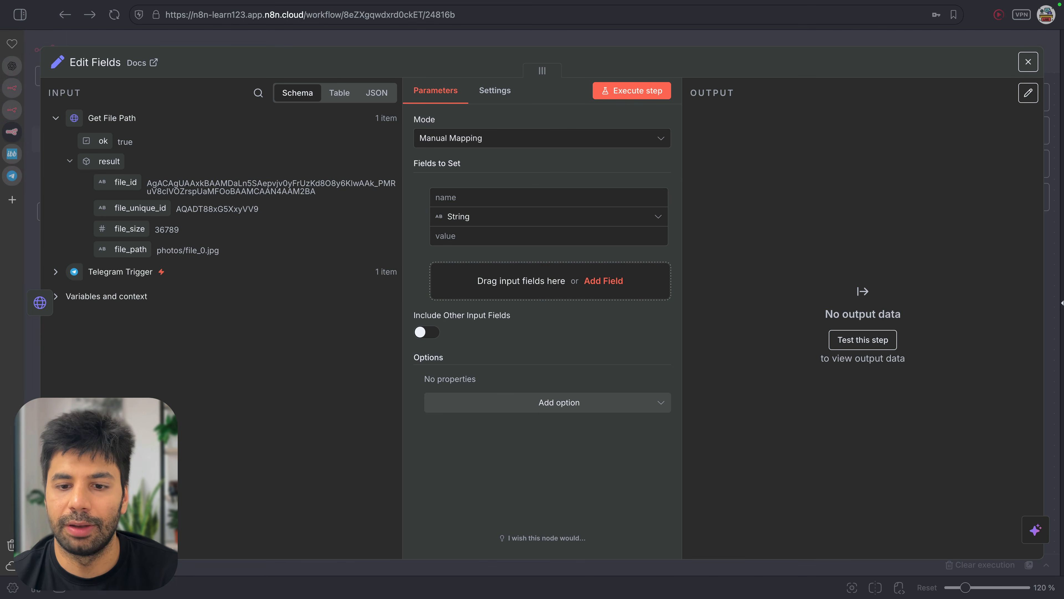
{"action": "left_click", "coordinate": [494, 198]}
{"action": "type", "text": "img_url"}
{"action": "left_click", "coordinate": [446, 237]}
{"action": "type", "text": "https://api.telegram.org/file/bot{{ $vars.telegramKey }}/{{ $json.result.file_path }}"}
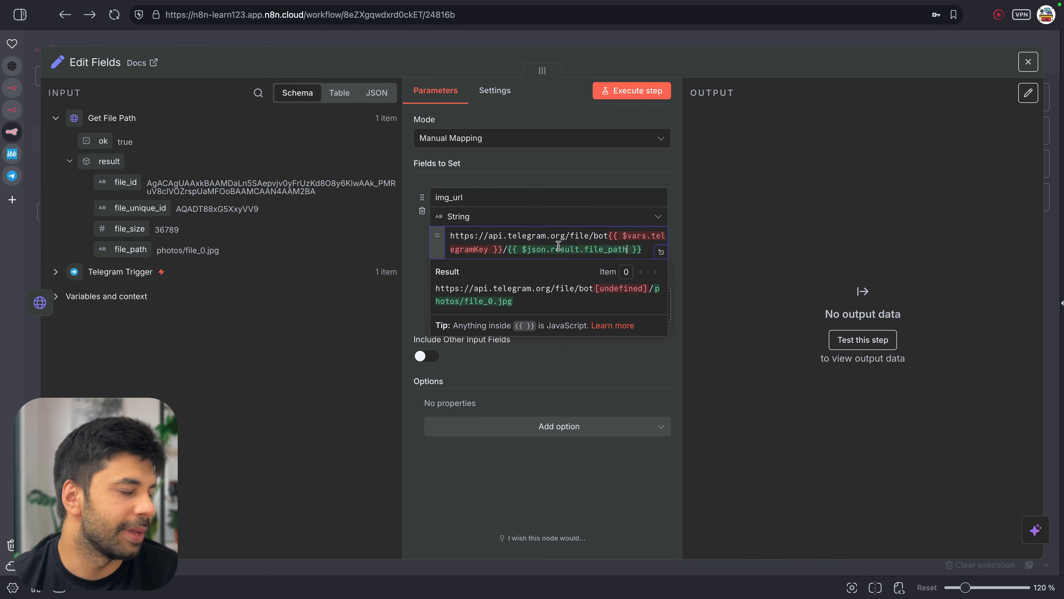
{"action": "left_click", "coordinate": [661, 252]}
{"action": "double_click", "coordinate": [533, 135]}
{"action": "type", "text": "telegramBotKey"}
{"action": "key", "text": "Return"}
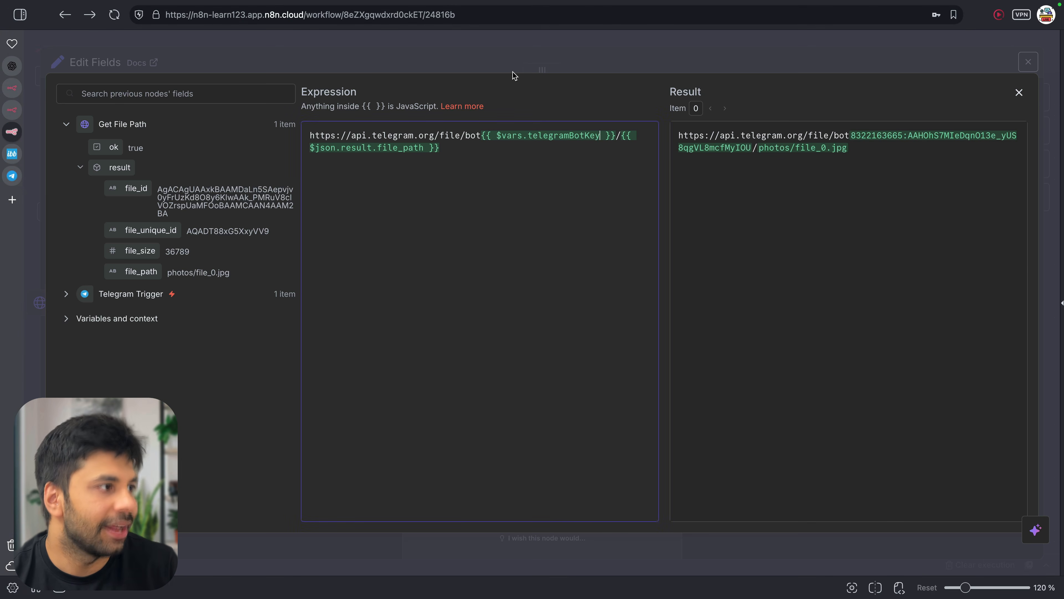
Add a 'prompt' field set to the Telegram Trigger's message caption, then run Edit Fields and close it
{"action": "left_click", "coordinate": [551, 64]}
{"action": "left_click", "coordinate": [544, 306]}
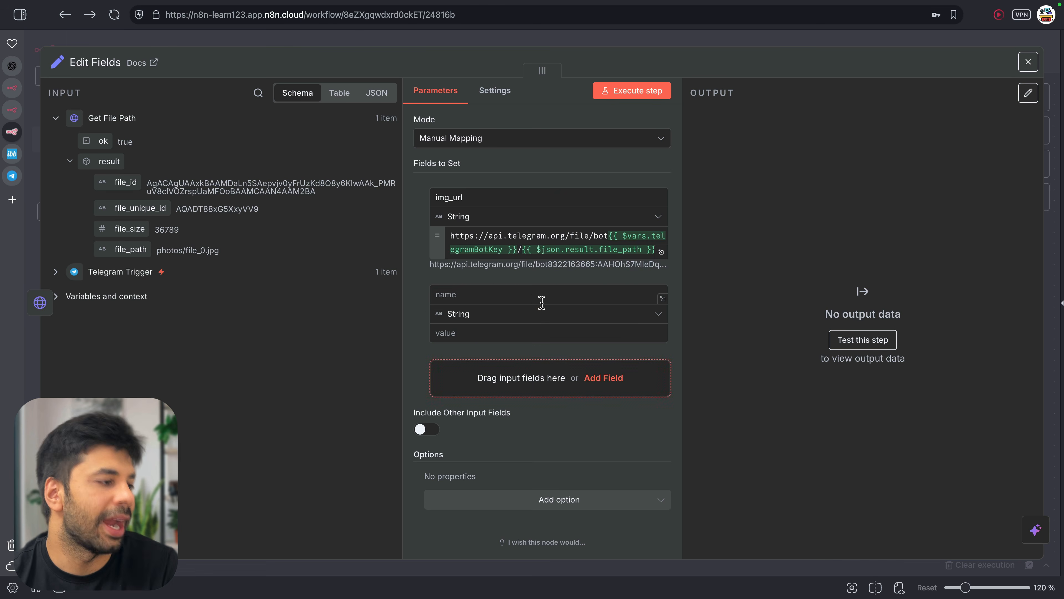
{"action": "left_click", "coordinate": [523, 298]}
{"action": "type", "text": "prompt"}
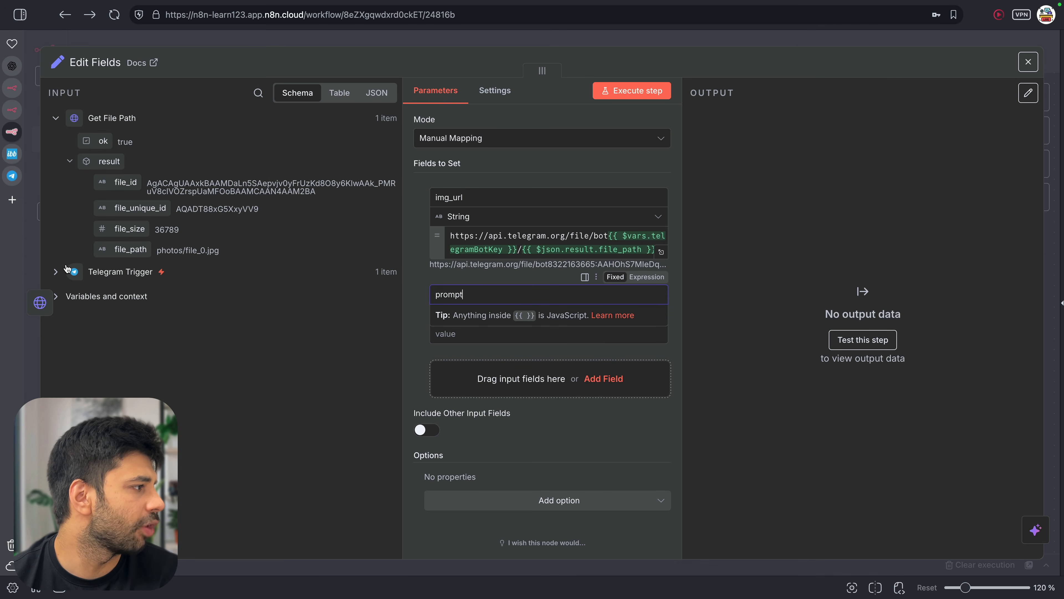
{"action": "left_click", "coordinate": [56, 271]}
{"action": "scroll", "coordinate": [67, 297], "scroll_direction": "down", "scroll_amount": 10}
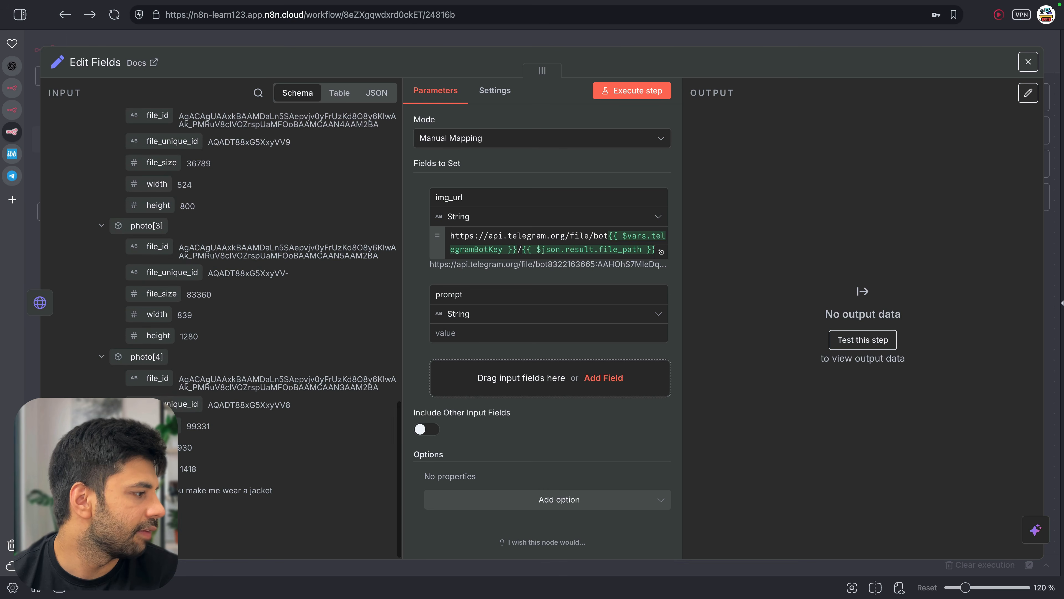
{"action": "left_click_drag", "start_coordinate": [157, 489], "coordinate": [519, 334]}
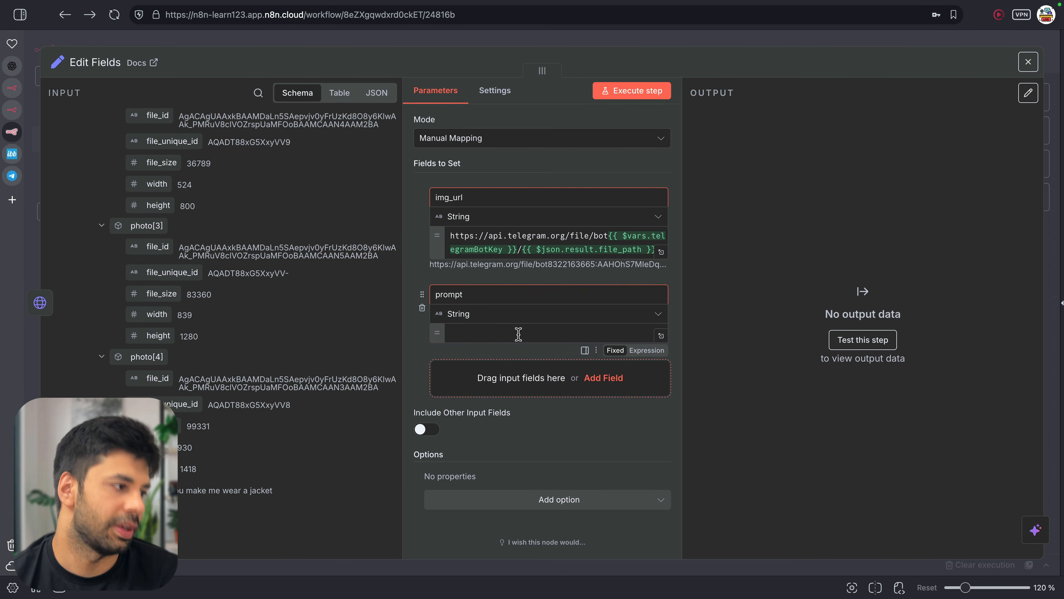
{"action": "left_click", "coordinate": [615, 96]}
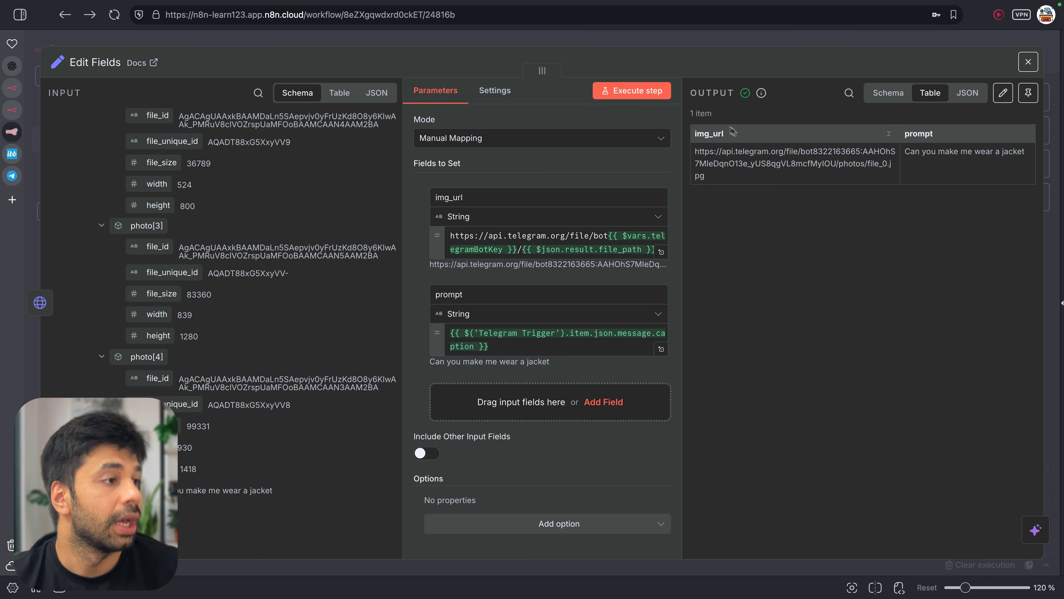
{"action": "left_click", "coordinate": [647, 46]}
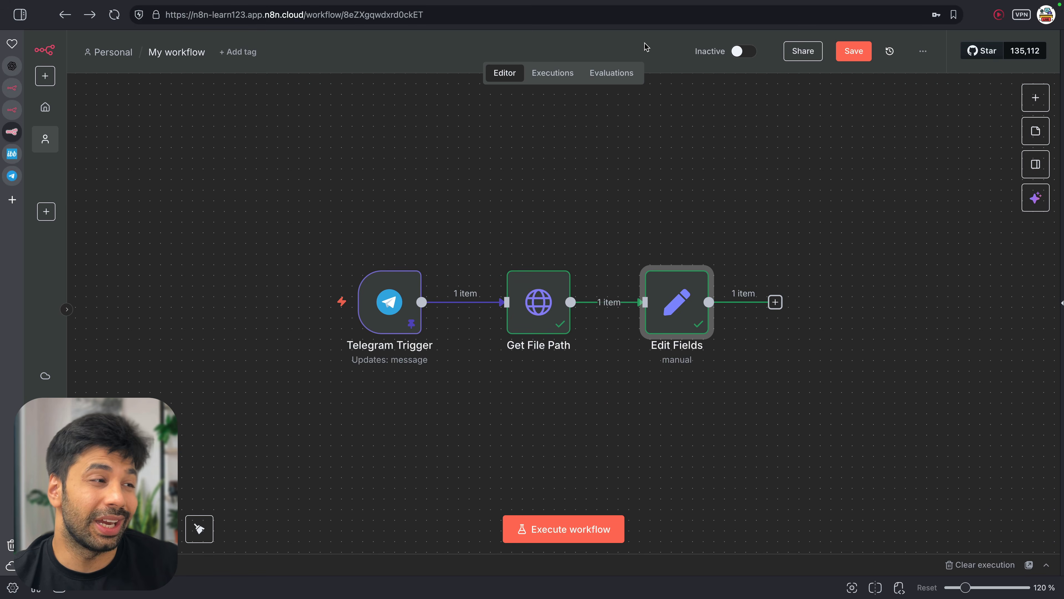
Save the workflow, then paste an HTTP Request node right of Edit Fields and connect it
{"action": "left_click", "coordinate": [848, 58]}
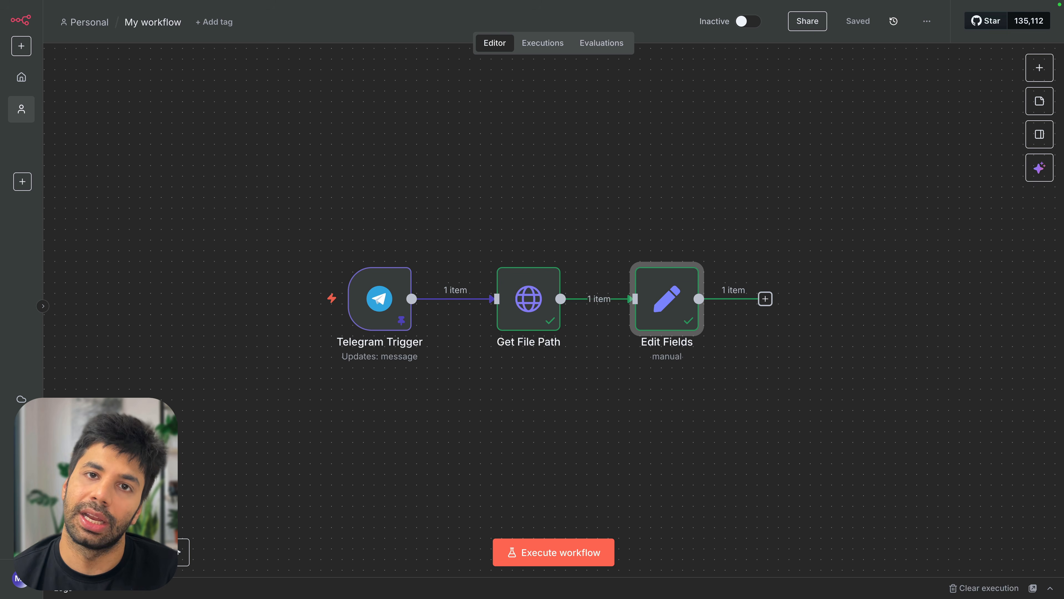
{"action": "key", "text": "ctrl+v"}
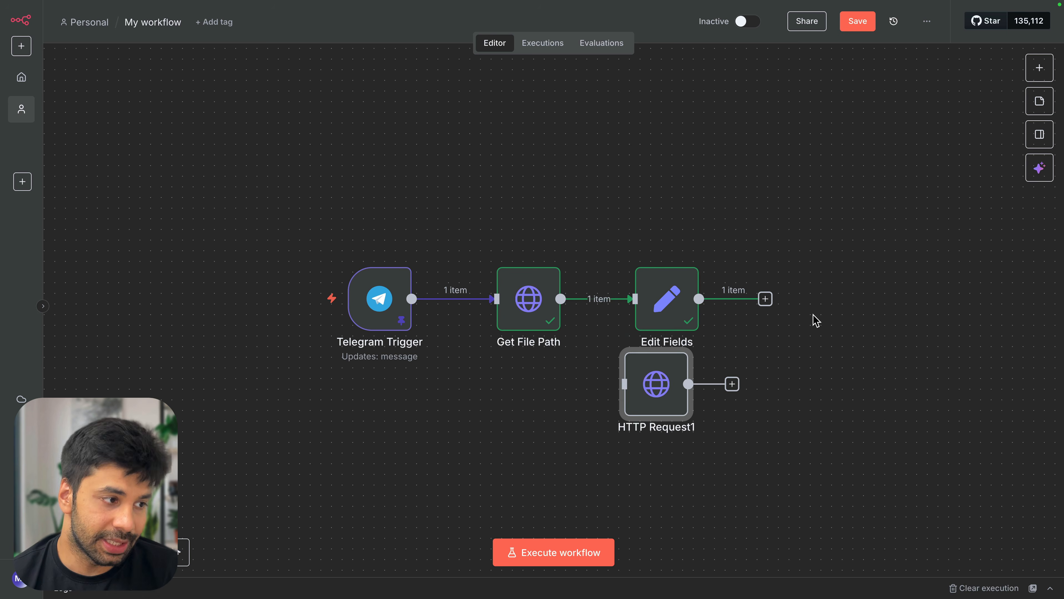
{"action": "left_click_drag", "start_coordinate": [654, 394], "coordinate": [847, 322]}
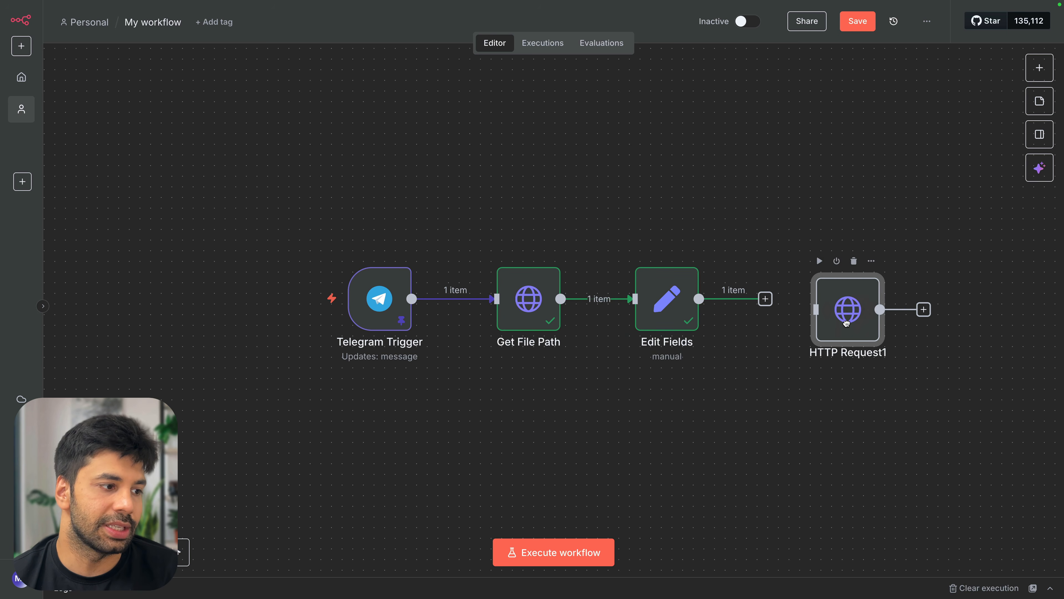
{"action": "left_click_drag", "start_coordinate": [765, 298], "coordinate": [843, 300]}
Run HTTP Request1 (GET {{ $json.img_url }}) to fetch the photo file_0.jpg as binary
{"action": "double_click", "coordinate": [844, 300]}
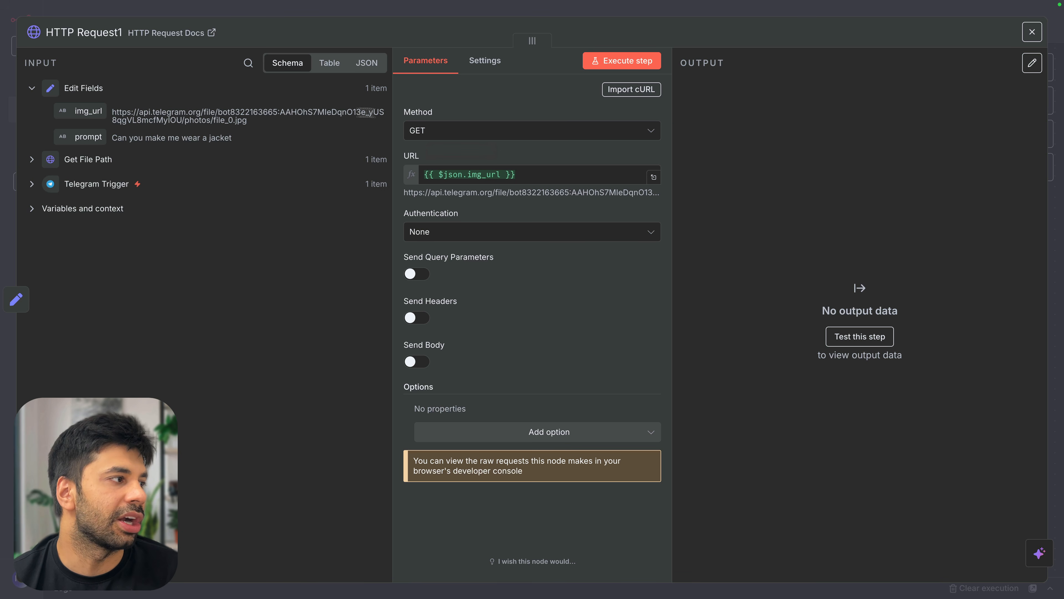
{"action": "left_click", "coordinate": [623, 62]}
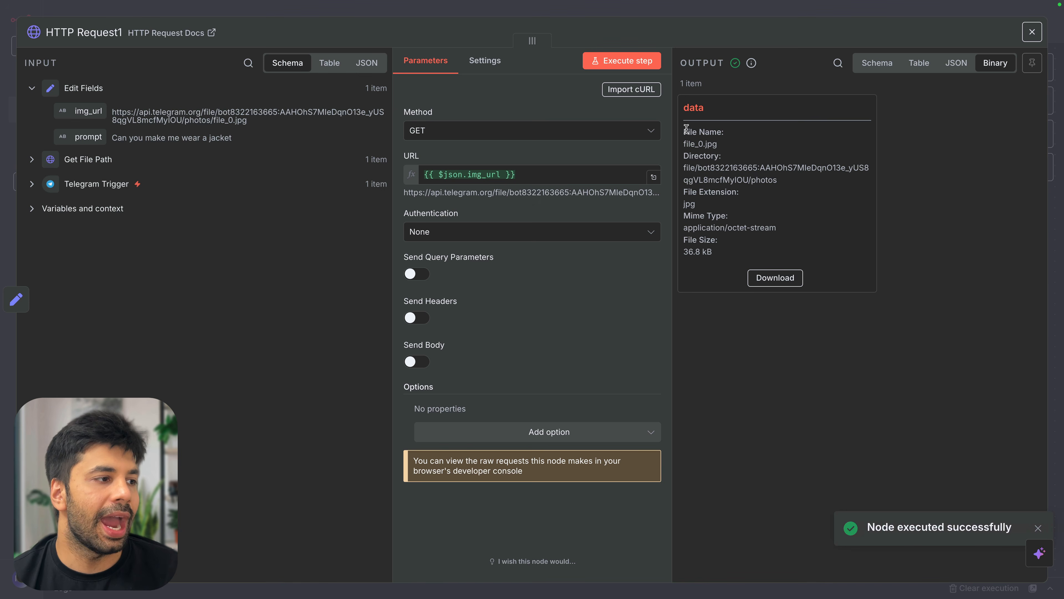
Download the binary output photo and save it to Downloads as file_0 (2).jpg
{"action": "left_click", "coordinate": [782, 278]}
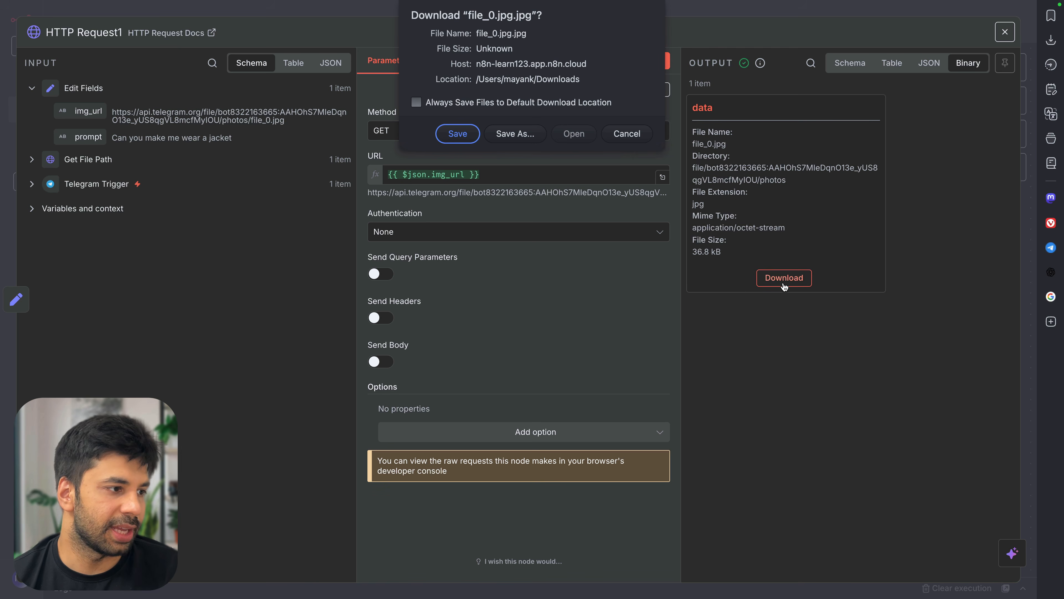
{"action": "left_click", "coordinate": [458, 134]}
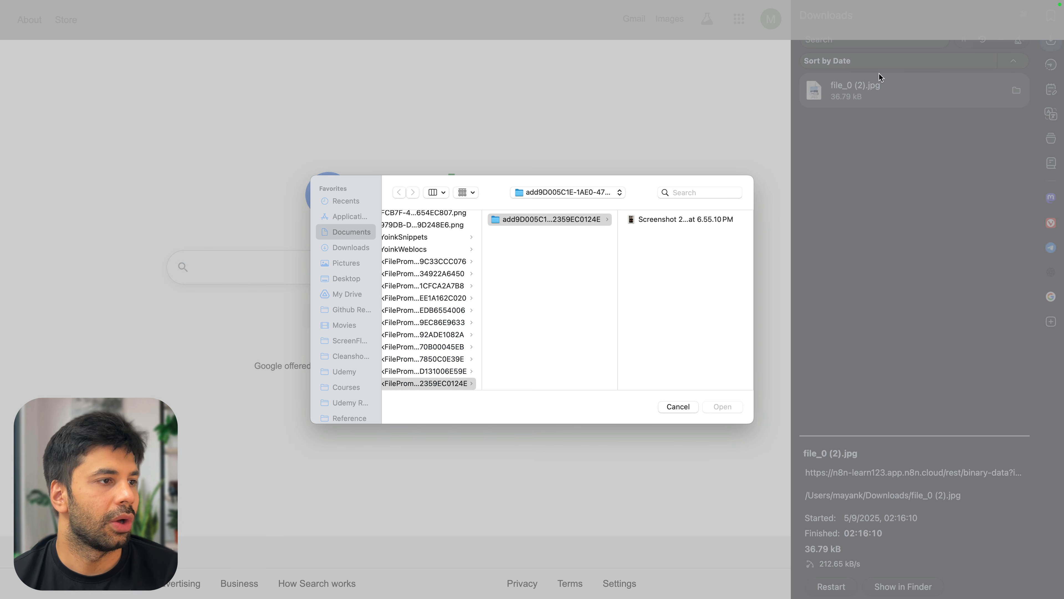
{"action": "left_click", "coordinate": [678, 407]}
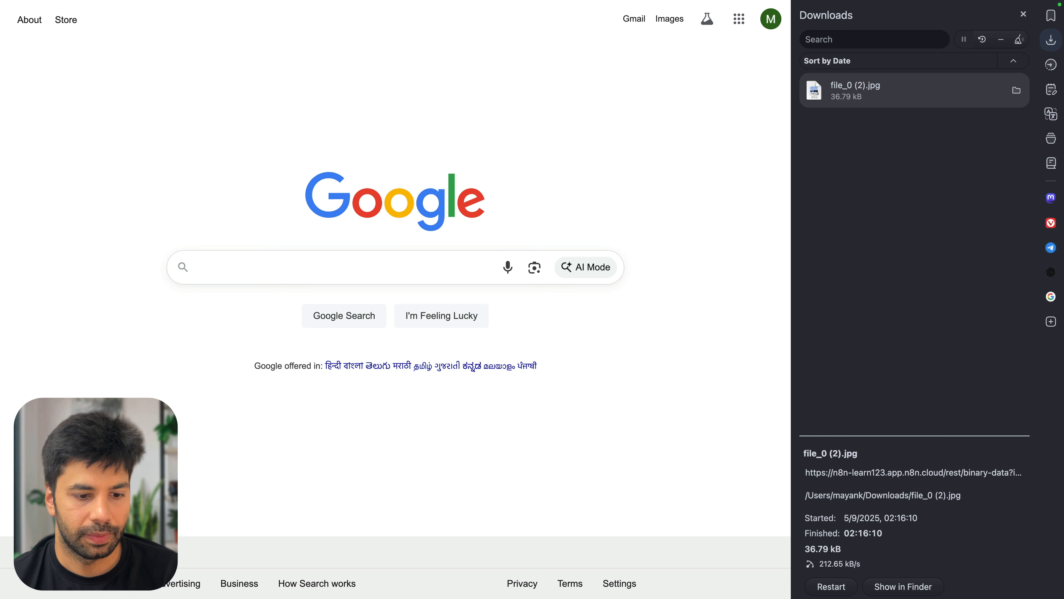
Preview the downloaded photo from the file shelf, remove it, and return to the n8n tab
{"action": "key", "text": "F5"}
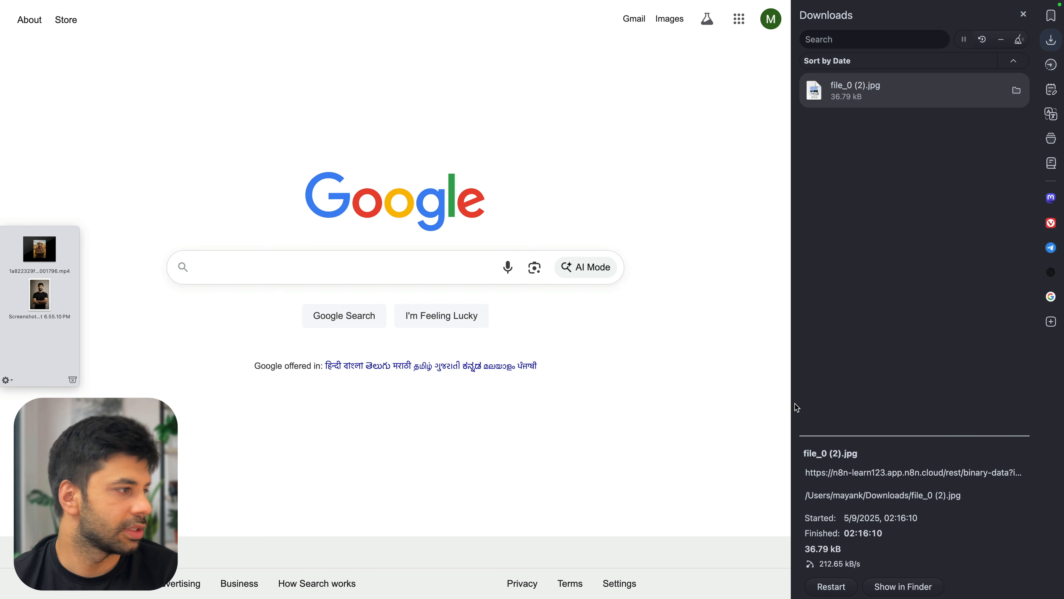
{"action": "left_click_drag", "start_coordinate": [867, 84], "coordinate": [40, 340]}
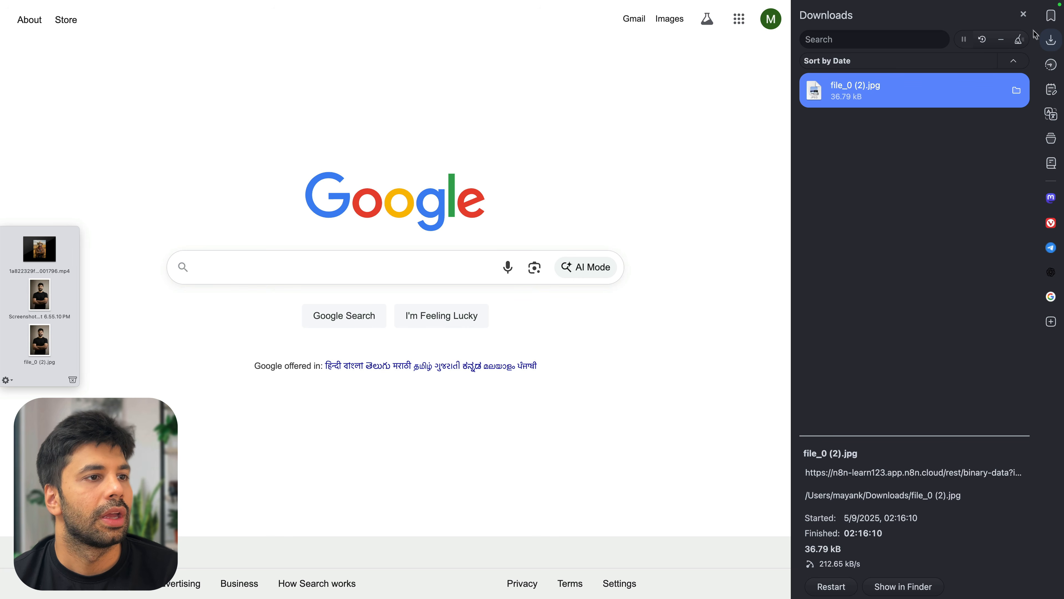
{"action": "left_click", "coordinate": [1024, 15]}
{"action": "left_click", "coordinate": [39, 340]}
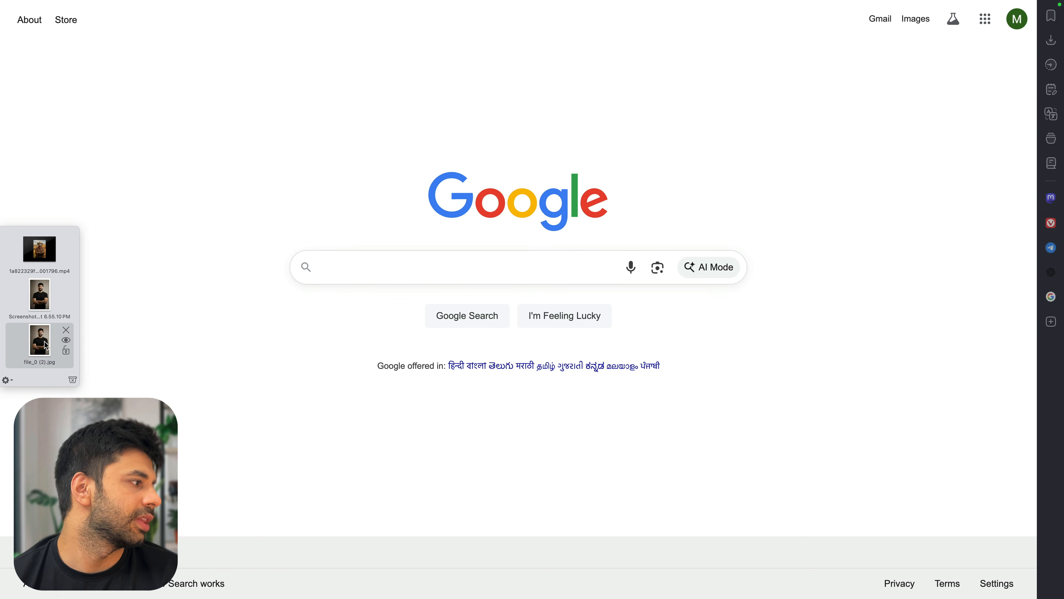
{"action": "key", "text": "space"}
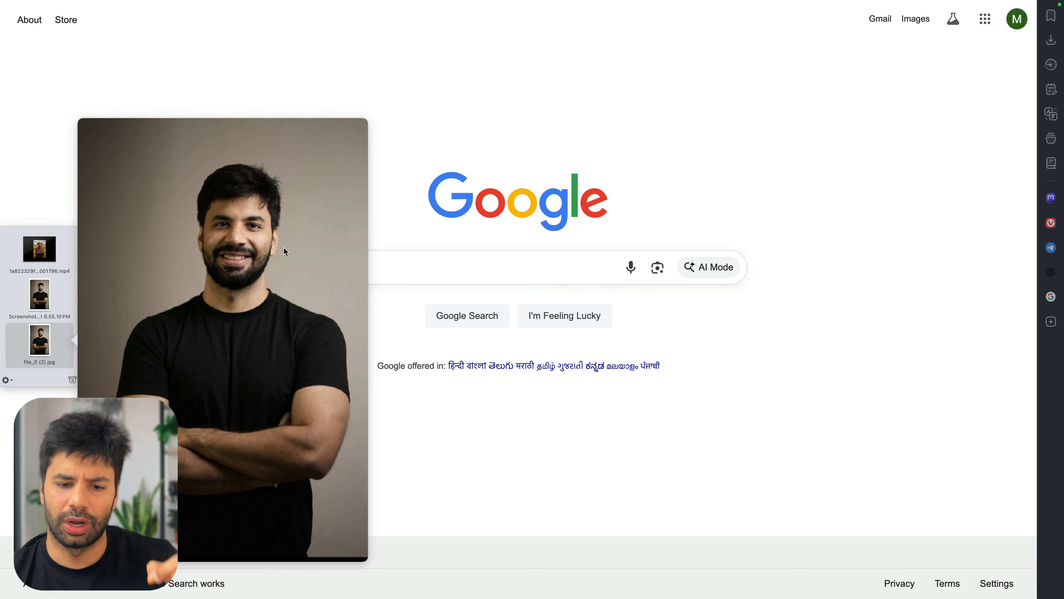
{"action": "key", "text": "space"}
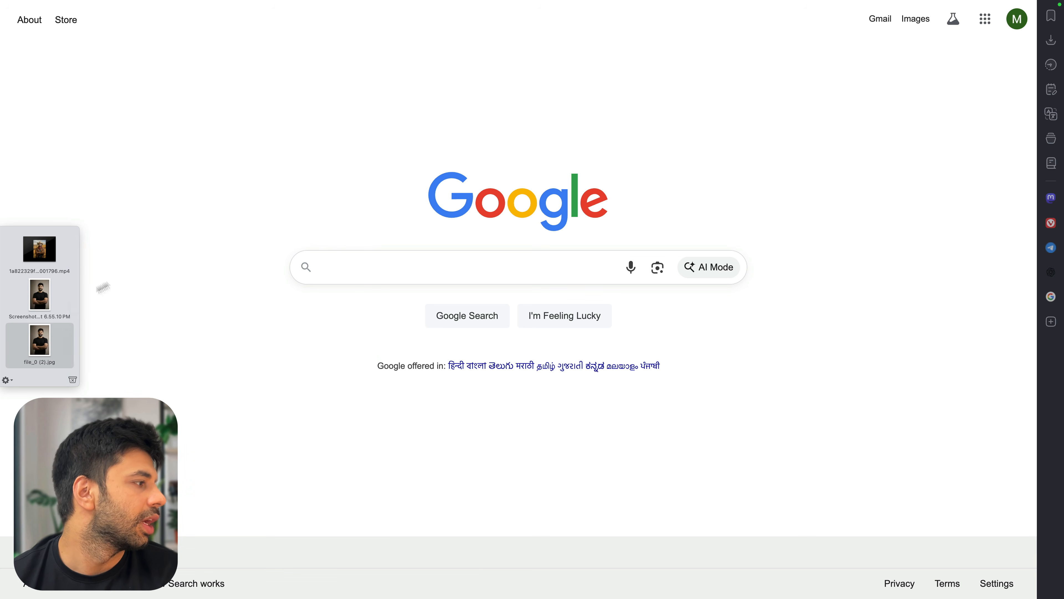
{"action": "left_click", "coordinate": [66, 331]}
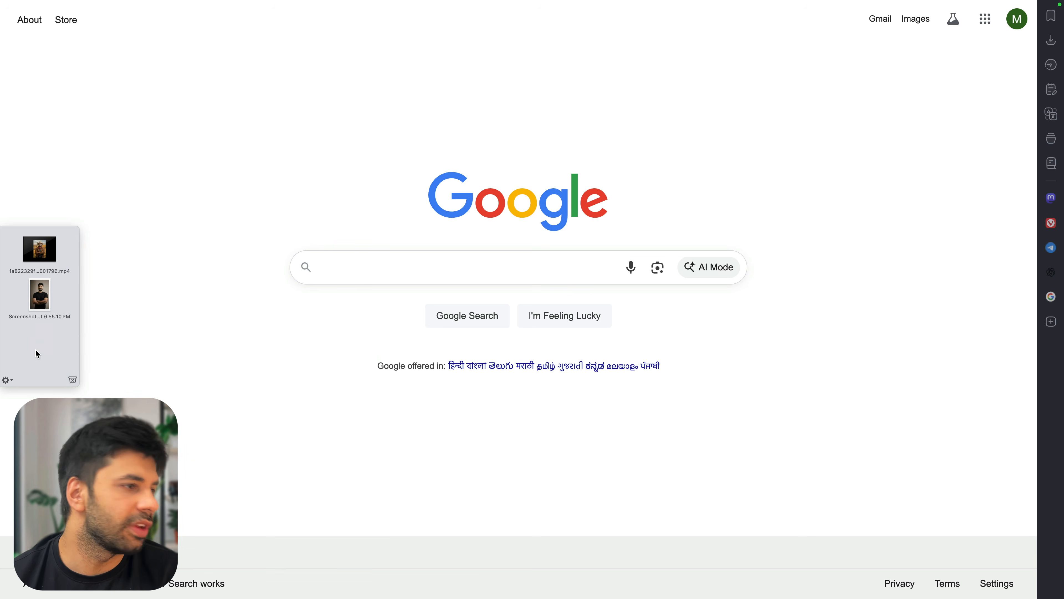
{"action": "left_click_drag", "start_coordinate": [35, 351], "coordinate": [1022, 305]}
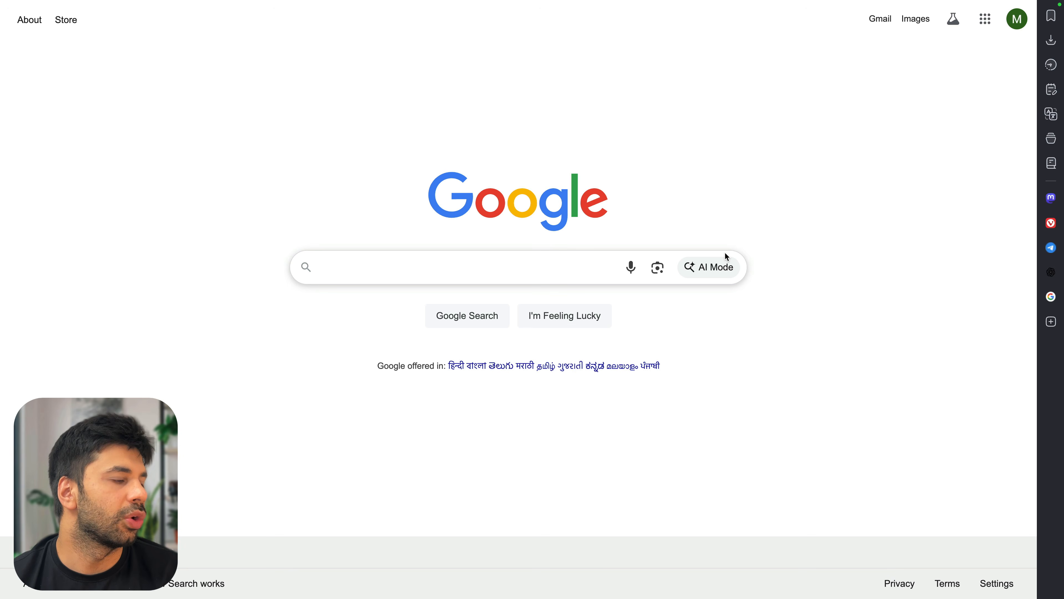
{"action": "key", "text": "ctrl+Tab"}
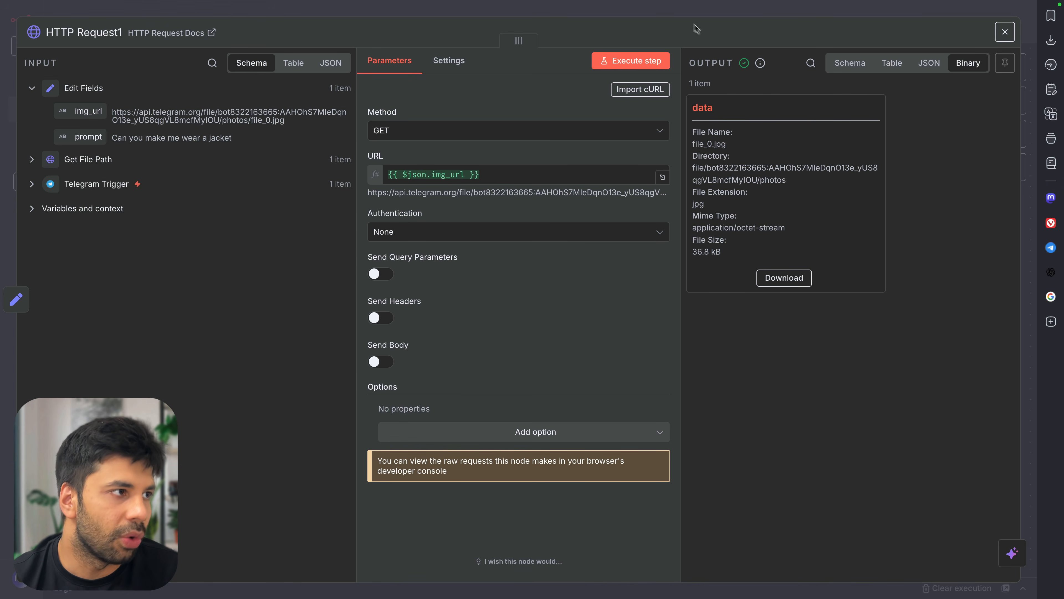
Close HTTP Request1 and pan the canvas to view all four executed nodes
{"action": "left_click", "coordinate": [686, 12]}
{"action": "scroll", "coordinate": [779, 264], "scroll_direction": "right", "scroll_amount": 2}
{"action": "scroll", "coordinate": [782, 267], "scroll_direction": "right", "scroll_amount": 5}
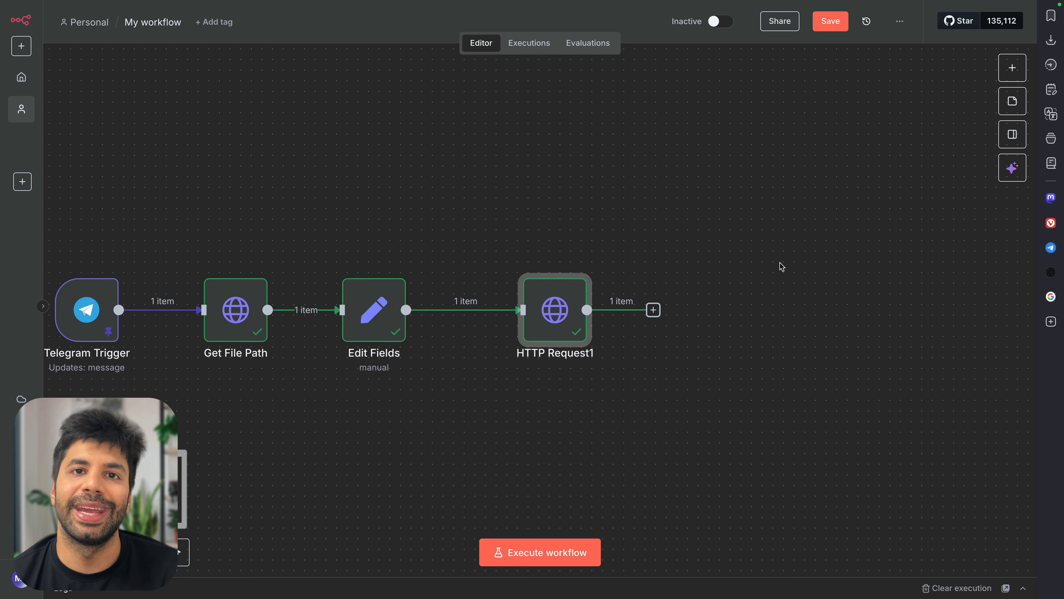
{"action": "scroll", "coordinate": [782, 267], "scroll_direction": "right", "scroll_amount": 1}
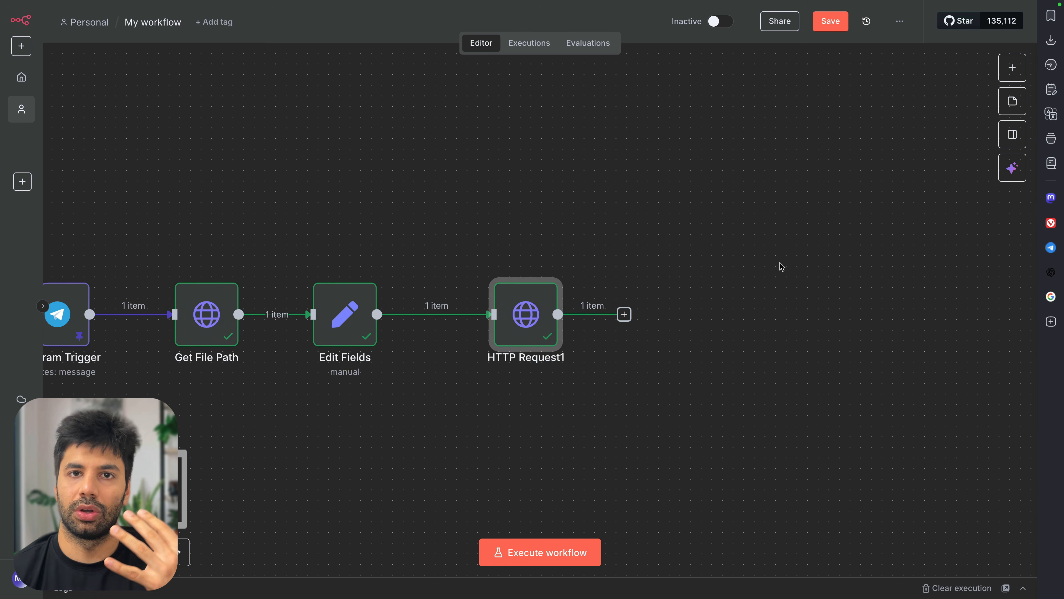
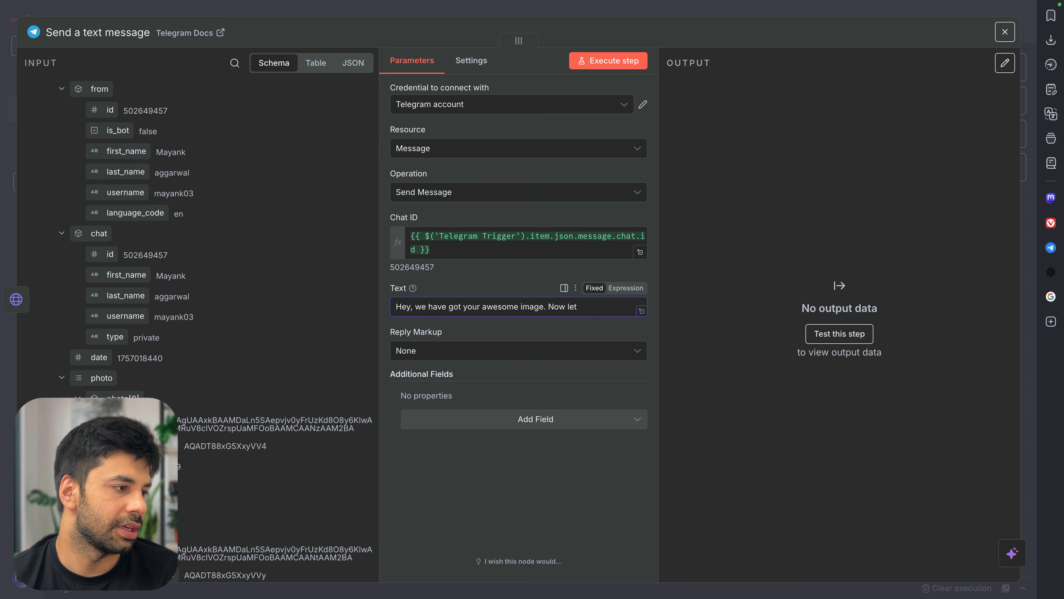
Change the reply text to end with 'Now let me start editing the same.' and save
{"action": "key", "text": "BackSpace"}
{"action": "key", "text": "BackSpace"}
{"action": "key", "text": "BackSpace"}
{"action": "type", "text": "me start editi"}
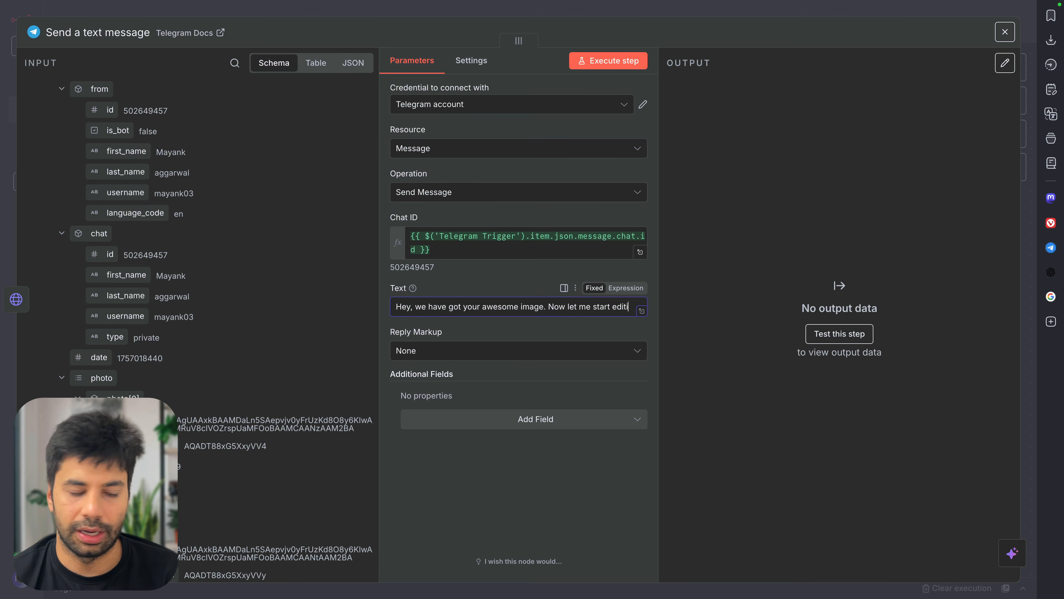
{"action": "type", "text": "ng the same."}
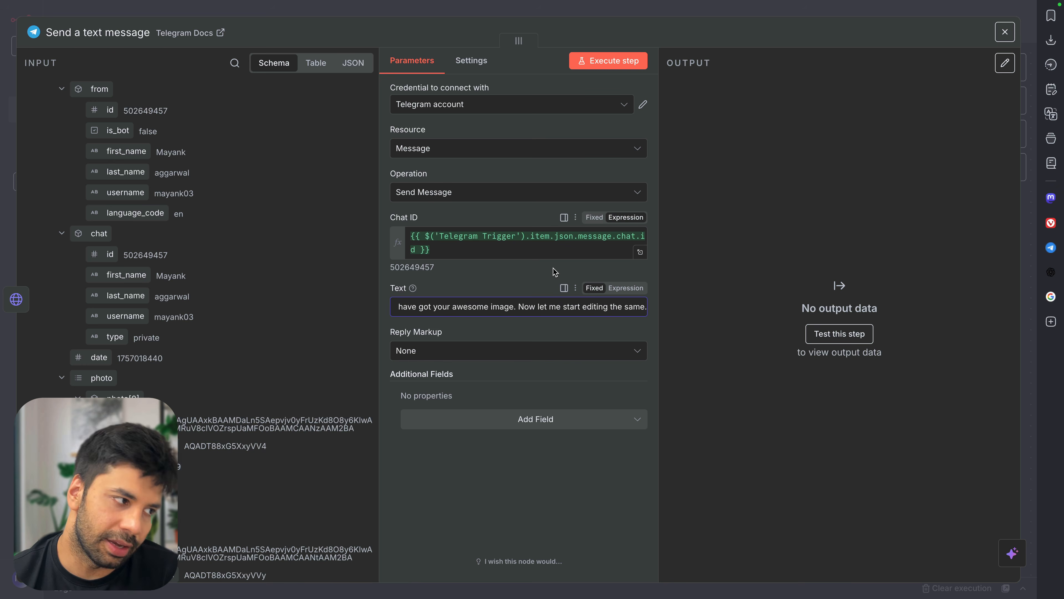
{"action": "key", "text": "ctrl+s"}
{"action": "left_click", "coordinate": [587, 14]}
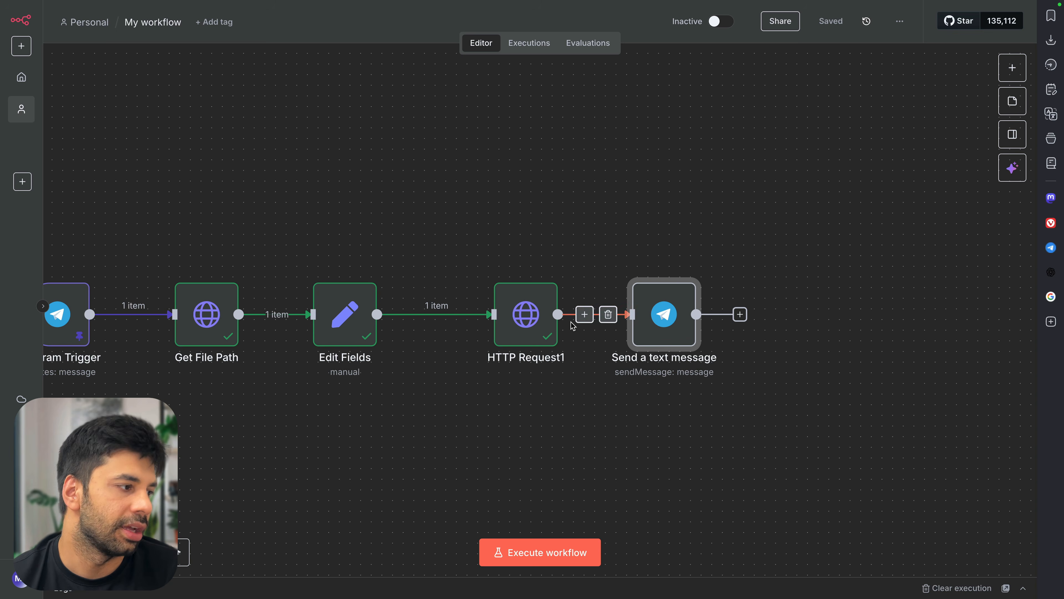
Execute the Send a text message node and check the reply in Telegram Web
{"action": "scroll", "coordinate": [585, 320], "scroll_direction": "left", "scroll_amount": 5}
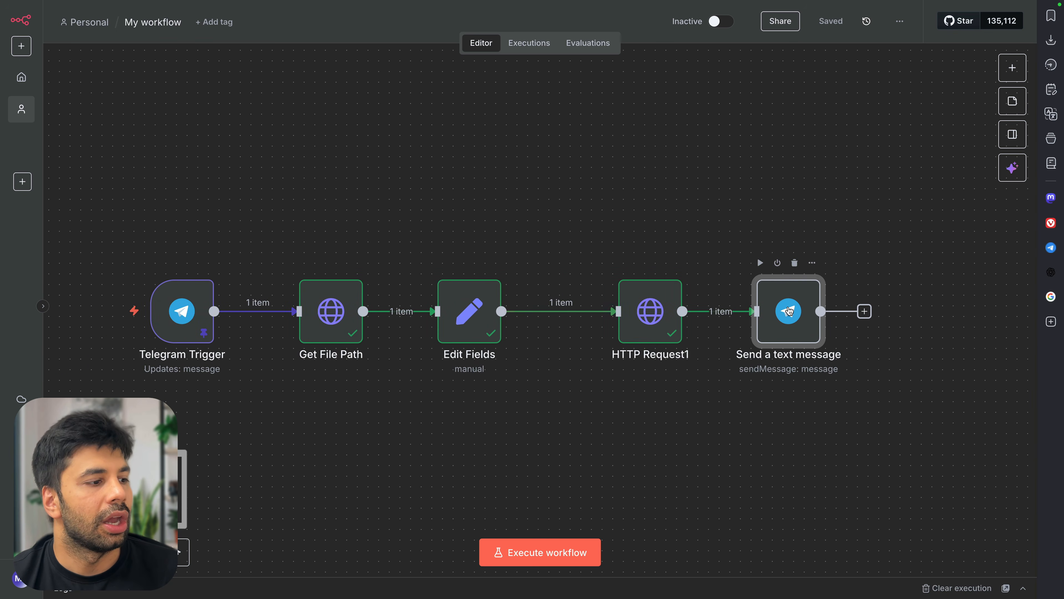
{"action": "double_click", "coordinate": [789, 311]}
{"action": "left_click", "coordinate": [612, 65]}
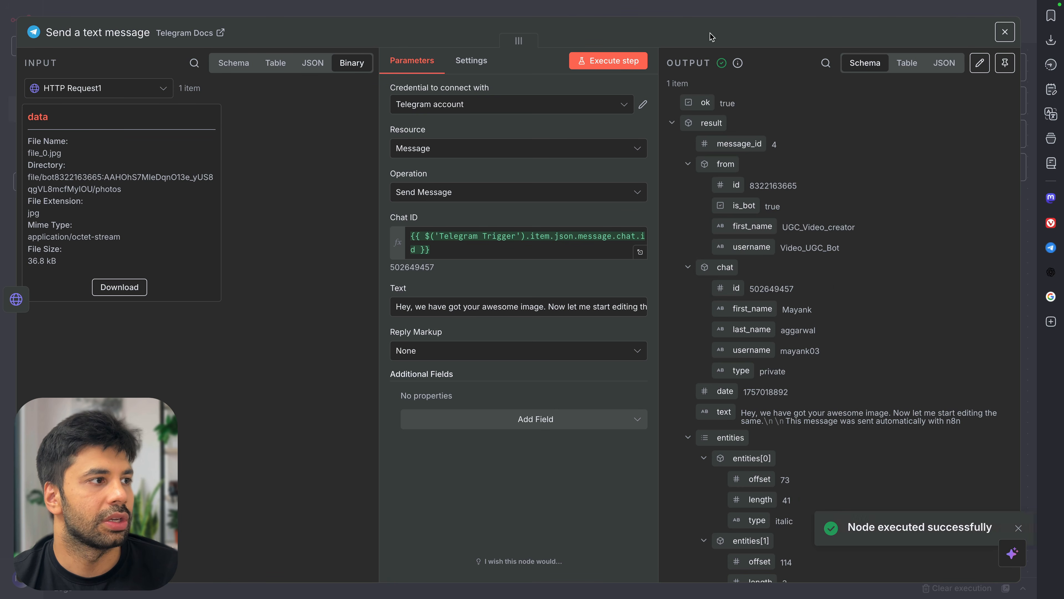
{"action": "left_click", "coordinate": [707, 16]}
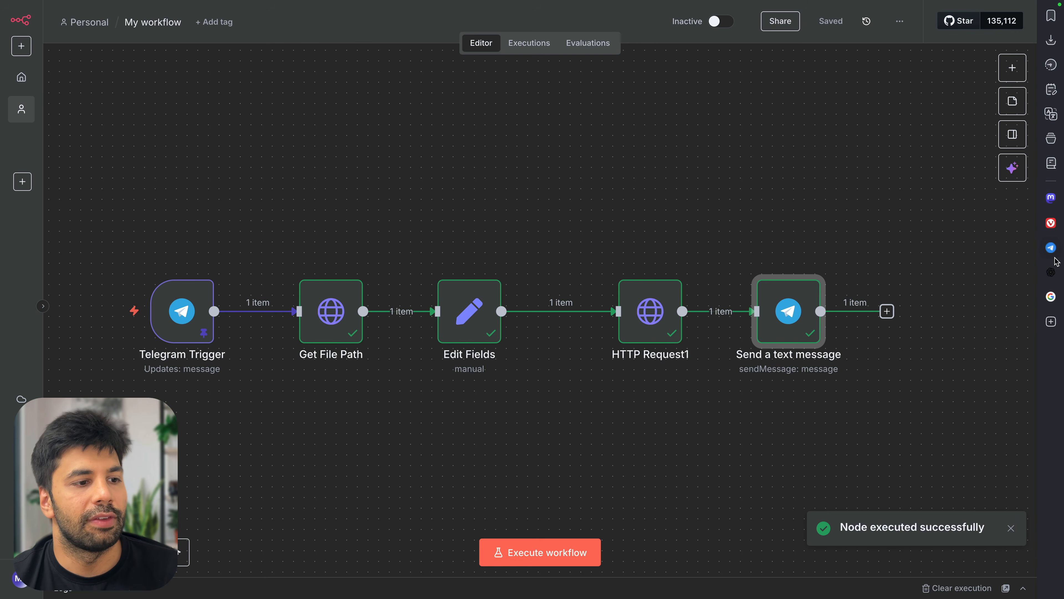
{"action": "left_click", "coordinate": [1051, 247]}
Heart the bot's reply, then turn off Append n8n Attribution in Send a text message and save
{"action": "double_click", "coordinate": [846, 520]}
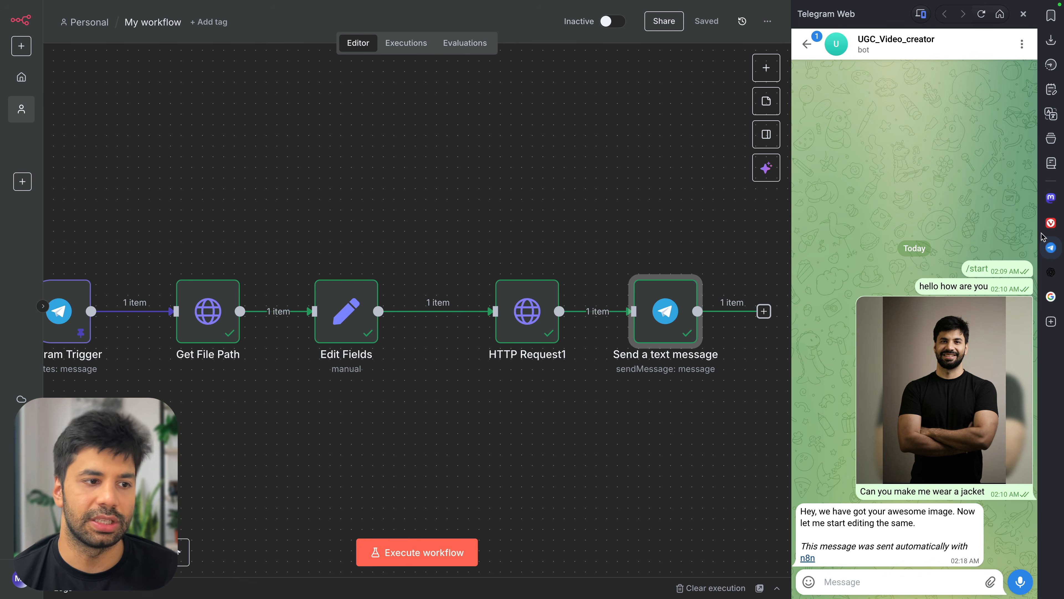
{"action": "left_click", "coordinate": [1051, 247]}
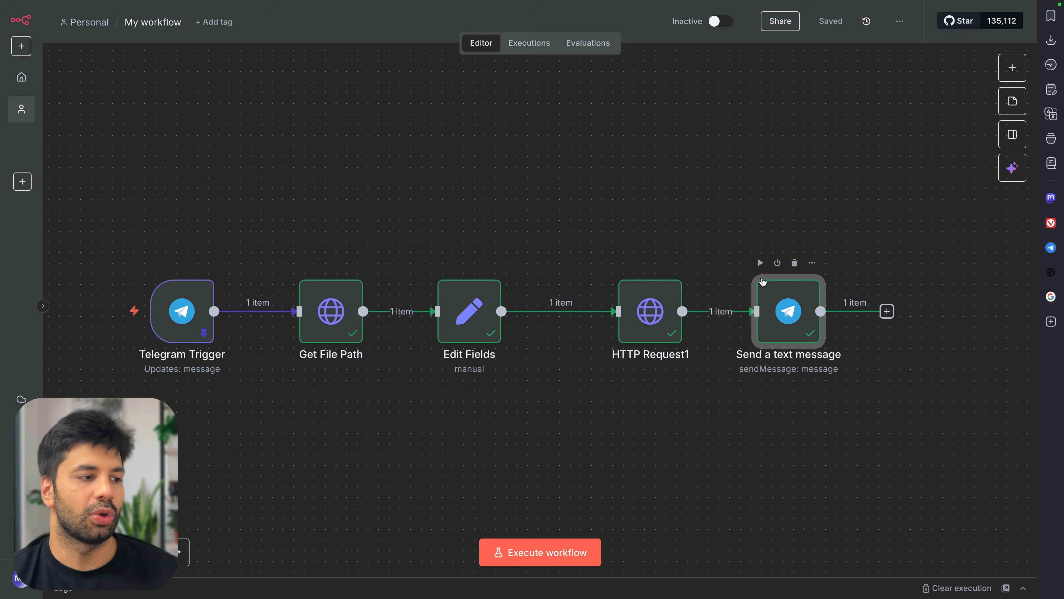
{"action": "double_click", "coordinate": [796, 307]}
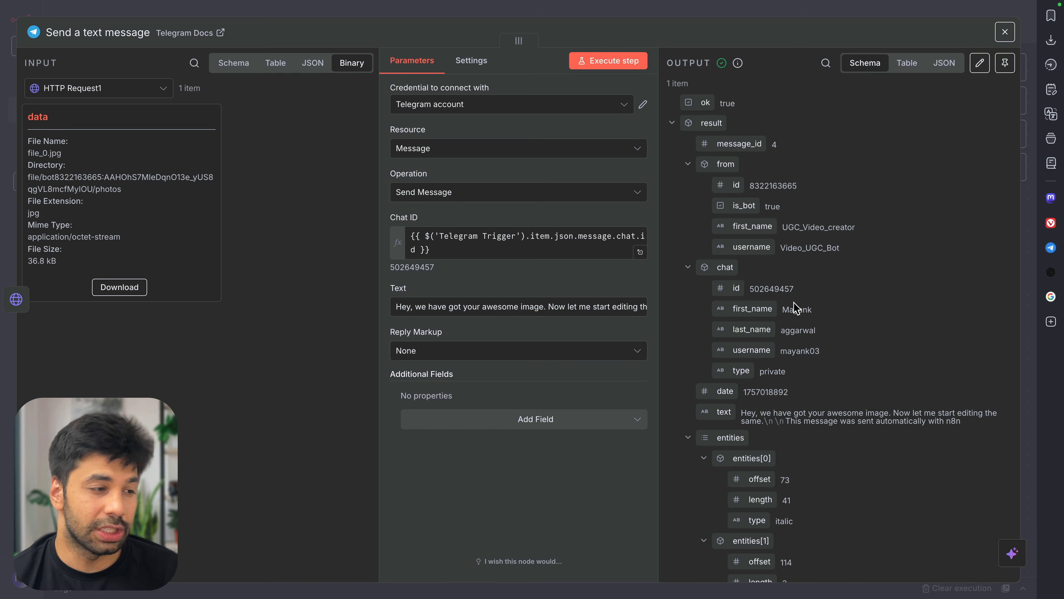
{"action": "left_click", "coordinate": [502, 420]}
{"action": "left_click", "coordinate": [417, 452]}
{"action": "left_click", "coordinate": [423, 413]}
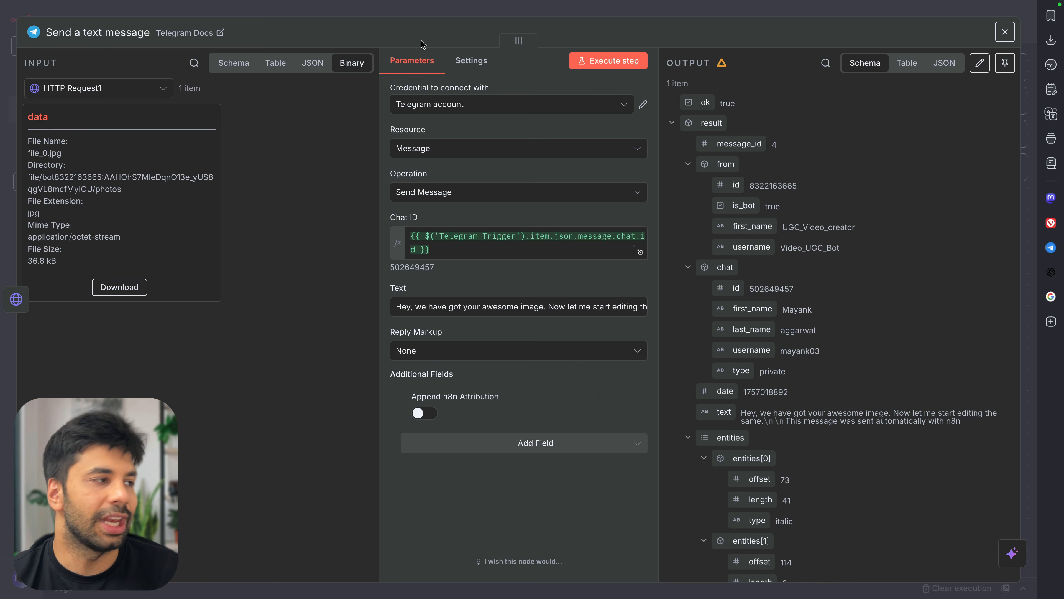
{"action": "key", "text": "super+s"}
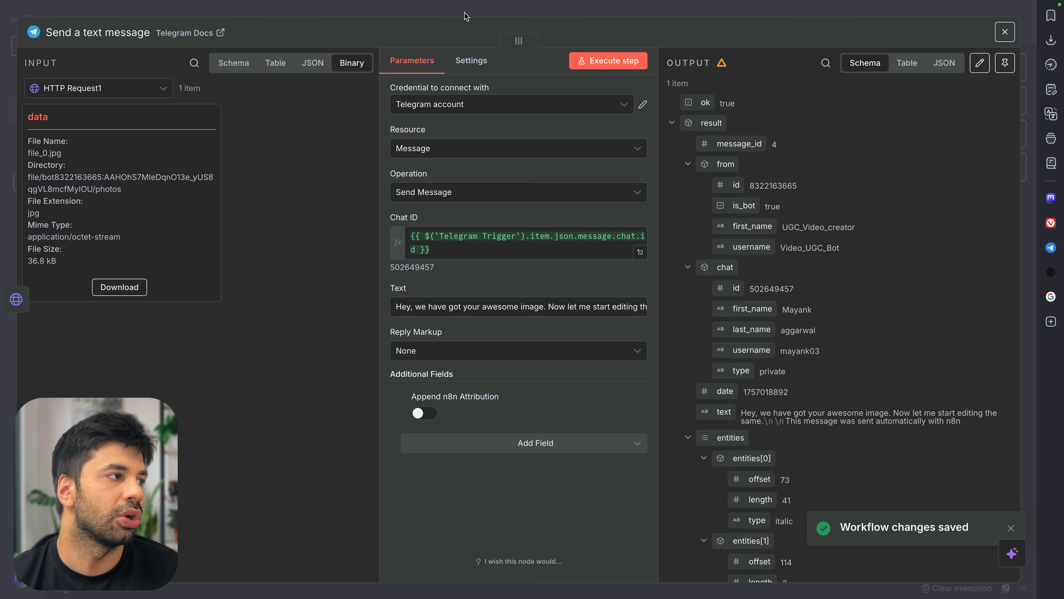
{"action": "left_click", "coordinate": [464, 12]}
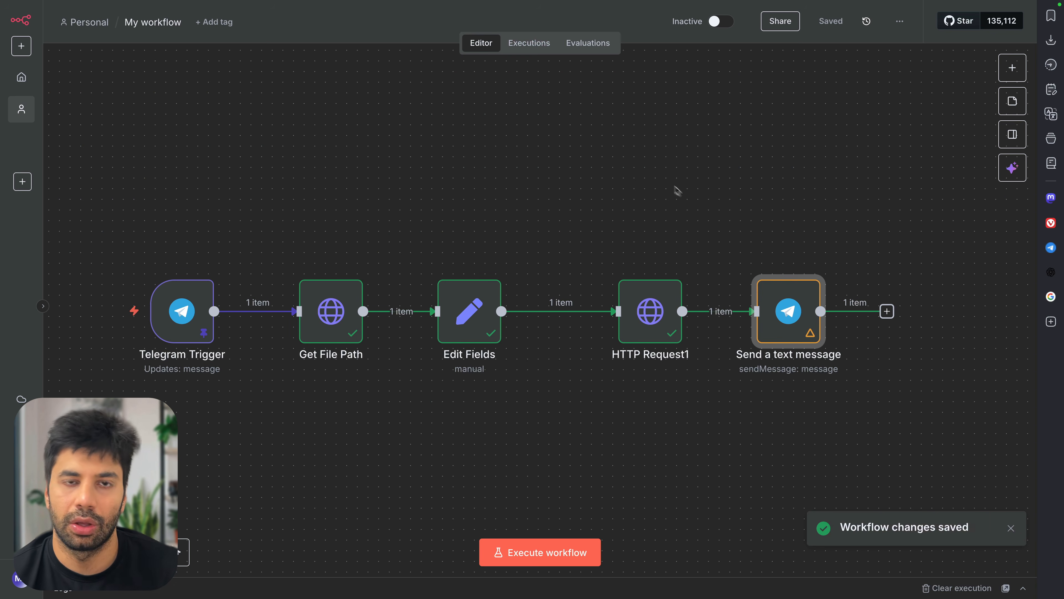
{"action": "scroll", "coordinate": [796, 347], "scroll_direction": "right", "scroll_amount": 5}
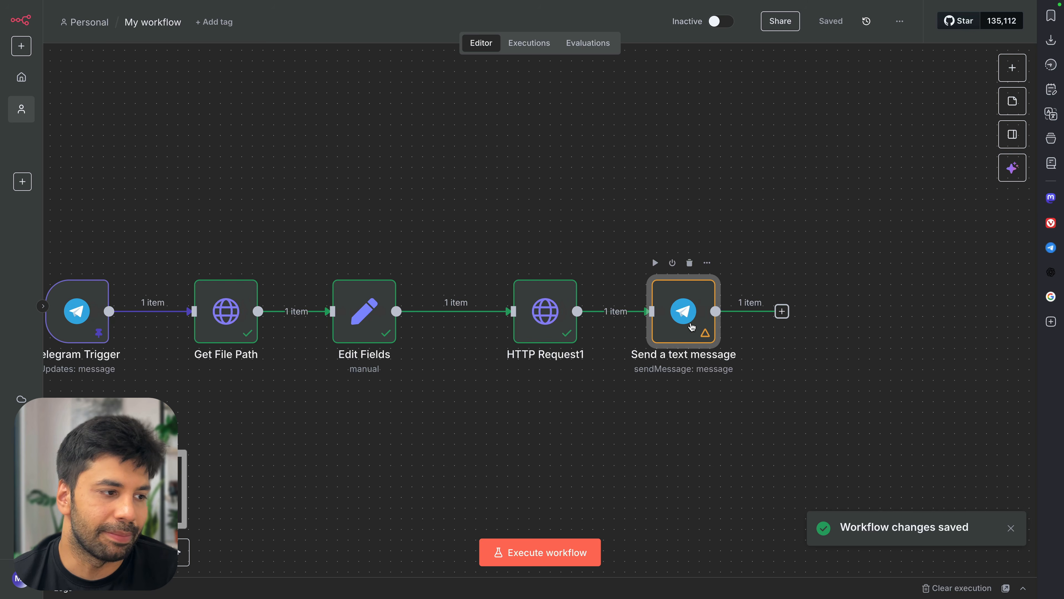
{"action": "scroll", "coordinate": [693, 327], "scroll_direction": "right", "scroll_amount": 5}
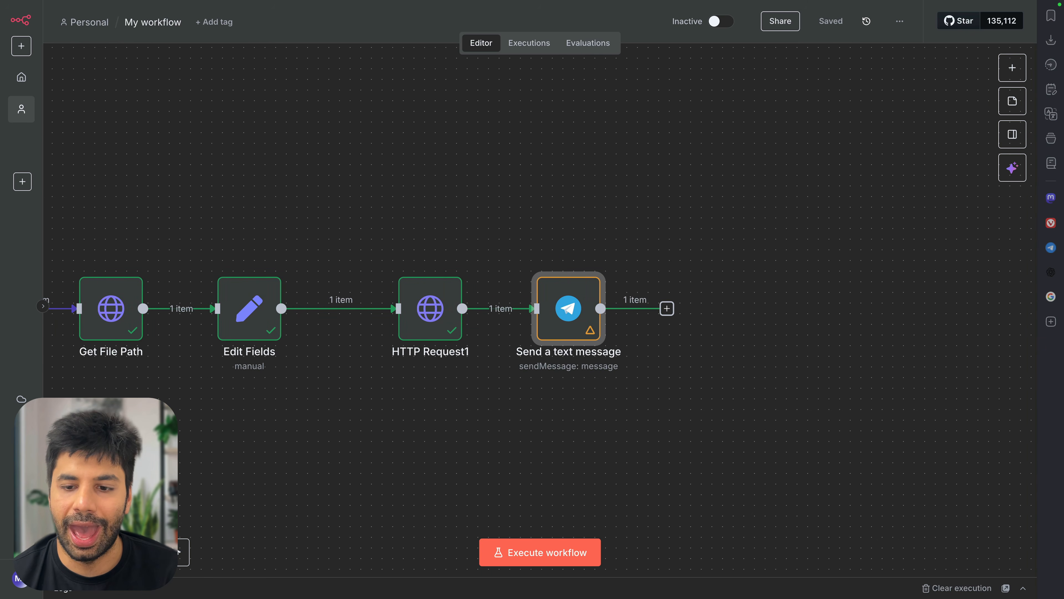
Move the Send a text message node down below the chain to make room
{"action": "left_click", "coordinate": [1011, 69]}
{"action": "type", "text": "extract"}
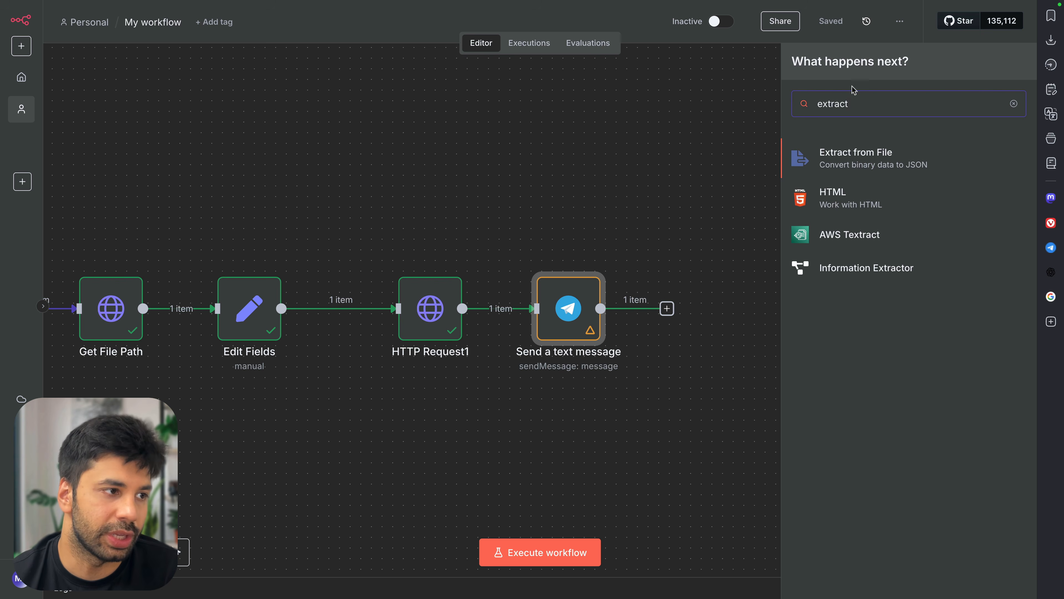
{"action": "left_click", "coordinate": [766, 128]}
{"action": "left_click_drag", "start_coordinate": [563, 322], "coordinate": [541, 407]}
Paste an Extract from File node and connect HTTP Request1's output into it
{"action": "left_click_drag", "start_coordinate": [463, 308], "coordinate": [590, 280]}
{"action": "left_click", "coordinate": [610, 272]}
{"action": "key", "text": "super+v"}
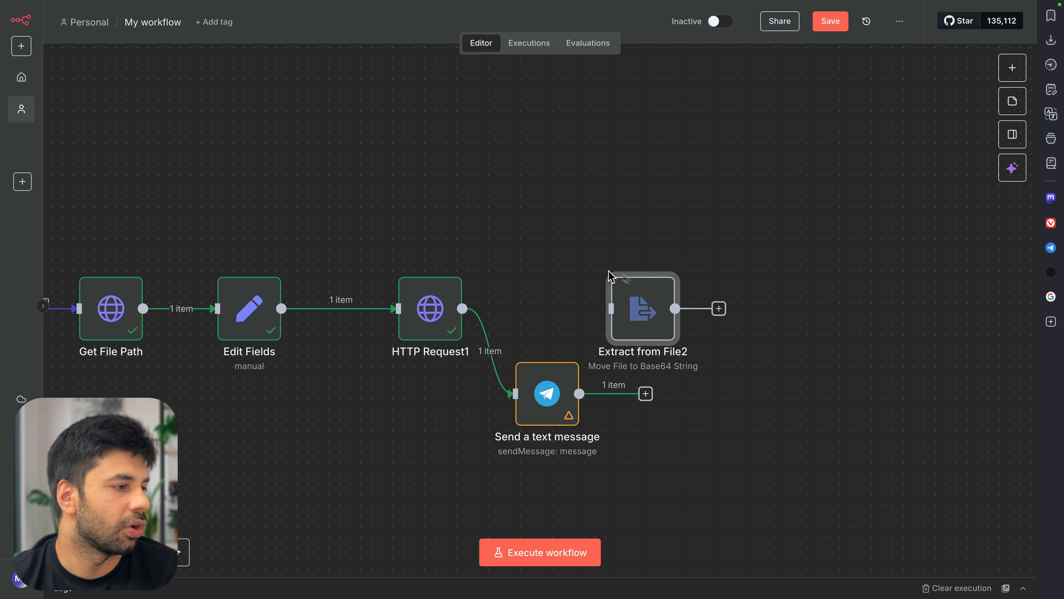
{"action": "left_click_drag", "start_coordinate": [652, 304], "coordinate": [609, 272]}
{"action": "left_click_drag", "start_coordinate": [460, 308], "coordinate": [568, 276]}
{"action": "double_click", "coordinate": [599, 278]}
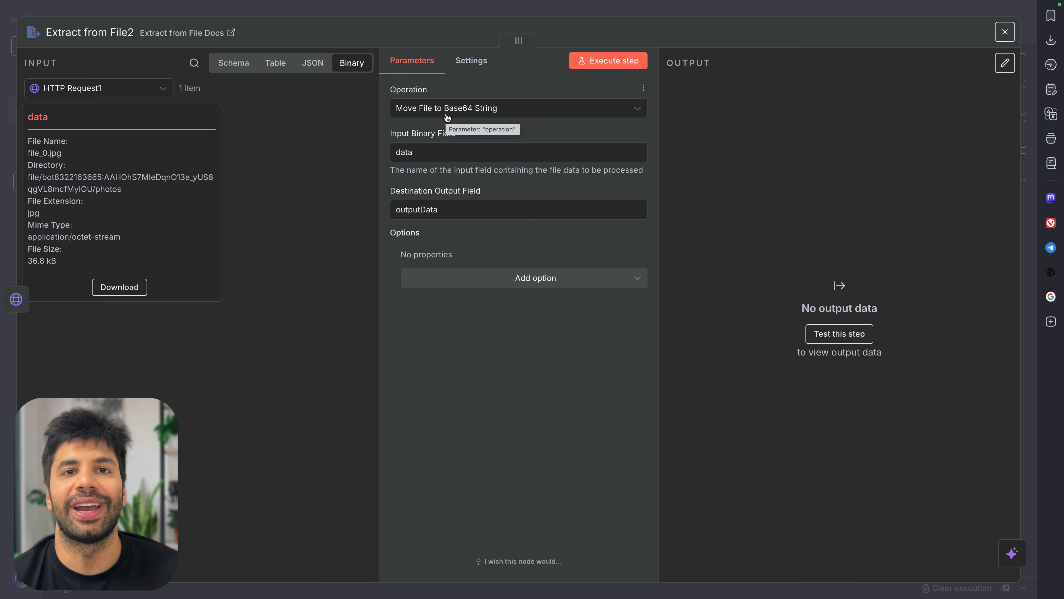
Run Extract from File2's Base64 String conversion and inspect the Table, JSON and Schema output
{"action": "left_click", "coordinate": [601, 65]}
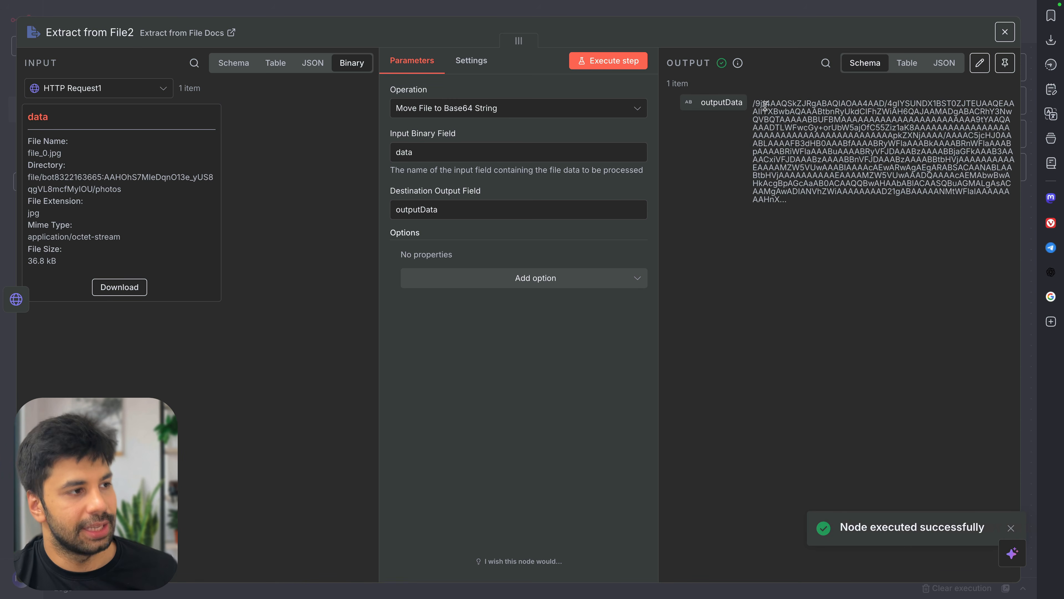
{"action": "left_click", "coordinate": [905, 64]}
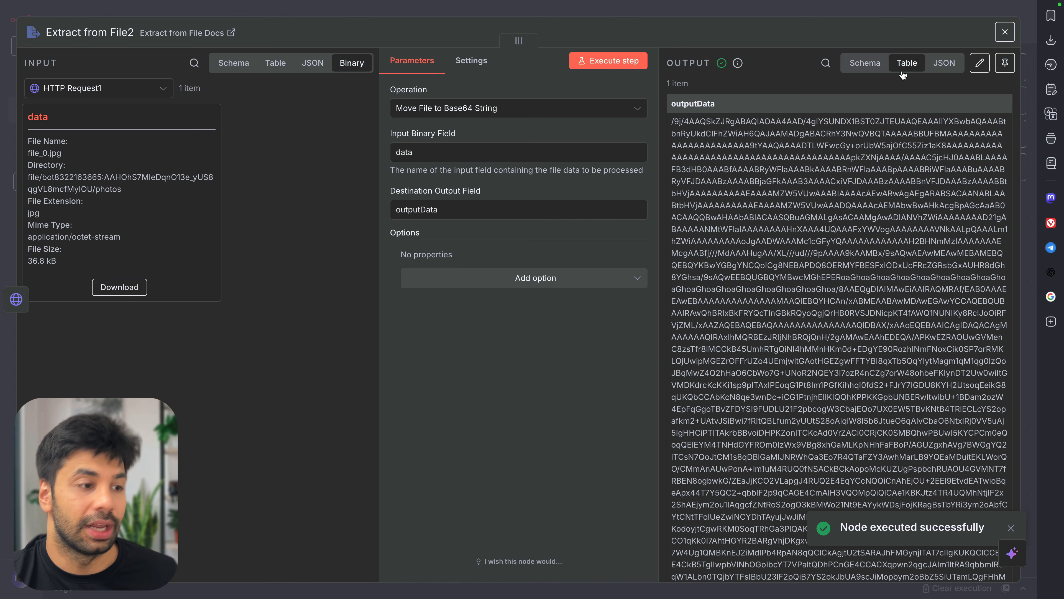
{"action": "scroll", "coordinate": [911, 237], "scroll_direction": "down", "scroll_amount": 5}
{"action": "scroll", "coordinate": [910, 237], "scroll_direction": "down", "scroll_amount": 10}
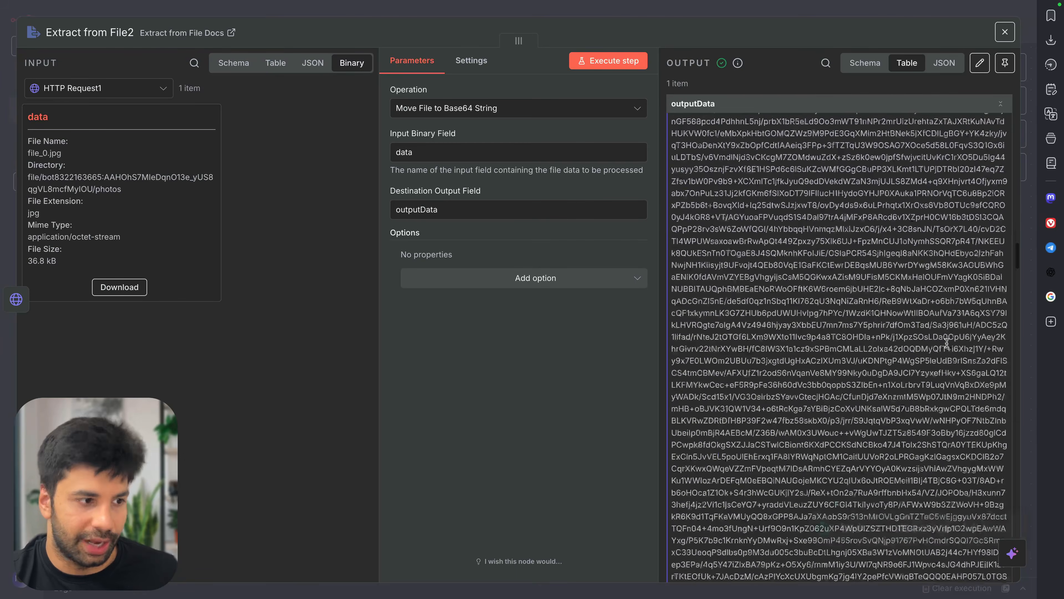
{"action": "left_click", "coordinate": [943, 61]}
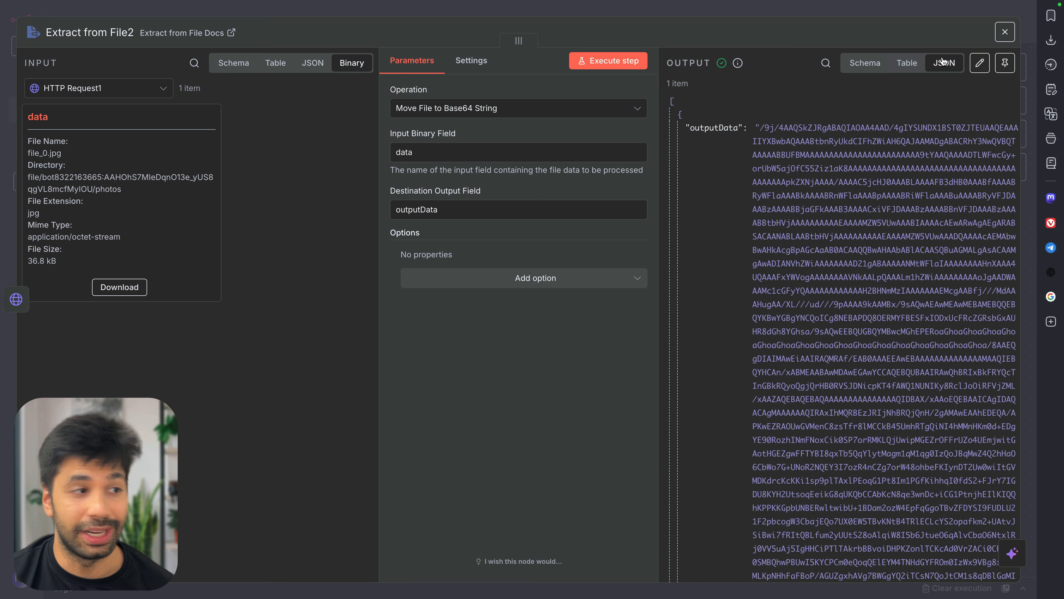
{"action": "left_click", "coordinate": [864, 64]}
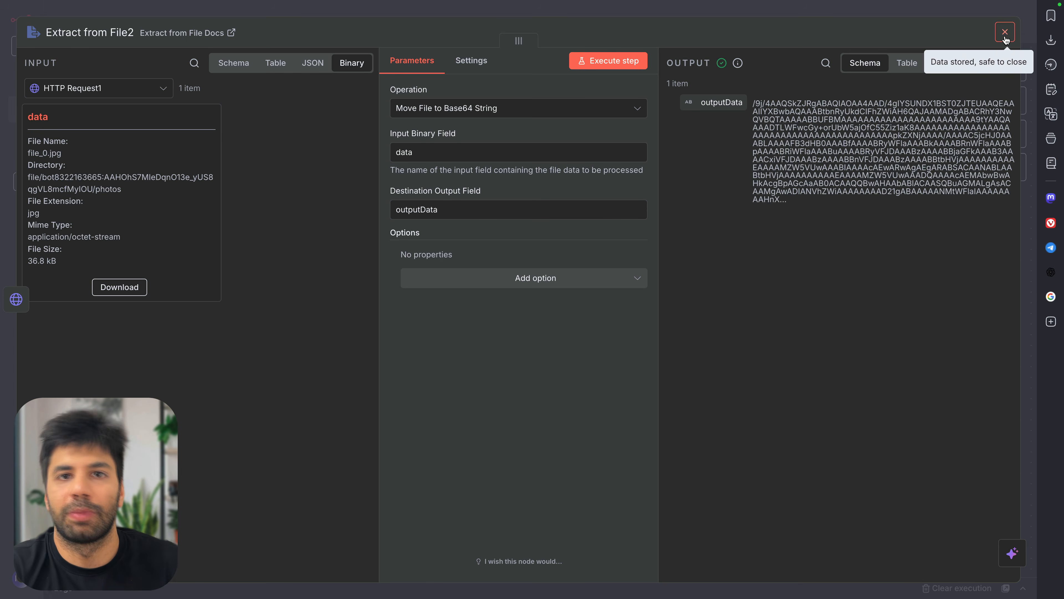
{"action": "left_click", "coordinate": [1005, 31]}
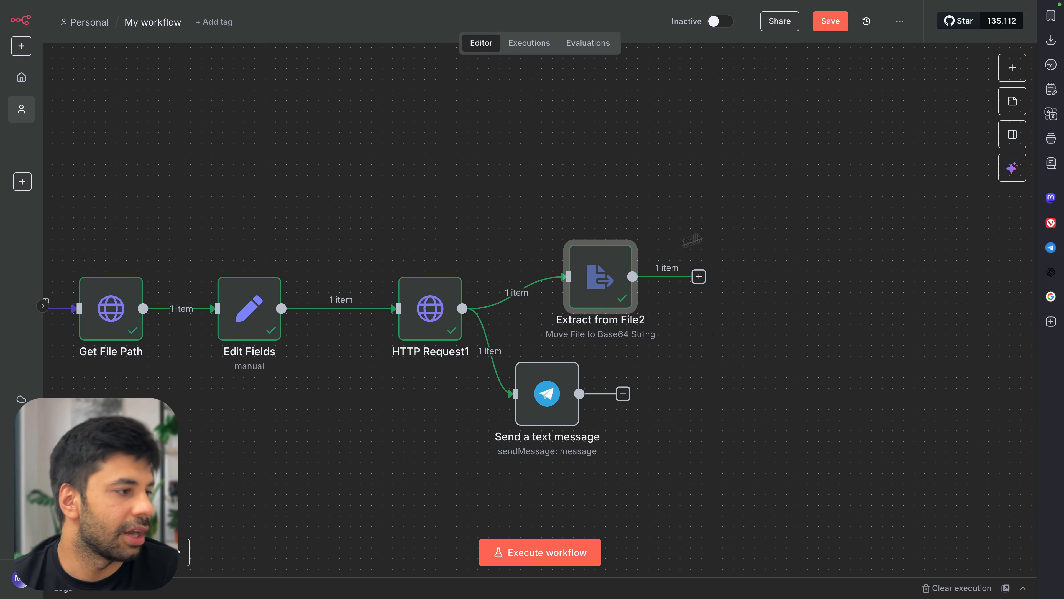
Nudge Extract from File2 left and scroll the whiteboard to the Telegram → Nano Banana → send Image diagram
{"action": "left_click_drag", "start_coordinate": [604, 266], "coordinate": [577, 265]}
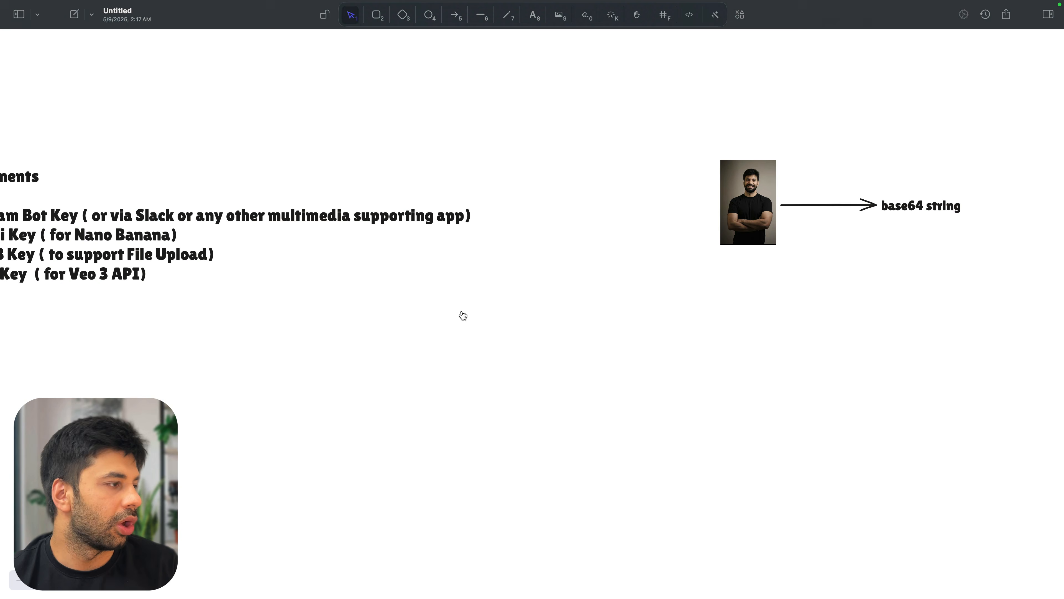
{"action": "scroll", "coordinate": [462, 310], "scroll_direction": "up", "scroll_amount": 2}
{"action": "scroll", "coordinate": [461, 310], "scroll_direction": "left", "scroll_amount": 2}
{"action": "scroll", "coordinate": [449, 166], "scroll_direction": "up", "scroll_amount": 10}
{"action": "scroll", "coordinate": [449, 166], "scroll_direction": "left", "scroll_amount": 3}
{"action": "scroll", "coordinate": [450, 167], "scroll_direction": "left", "scroll_amount": 5}
{"action": "scroll", "coordinate": [449, 166], "scroll_direction": "down", "scroll_amount": 1}
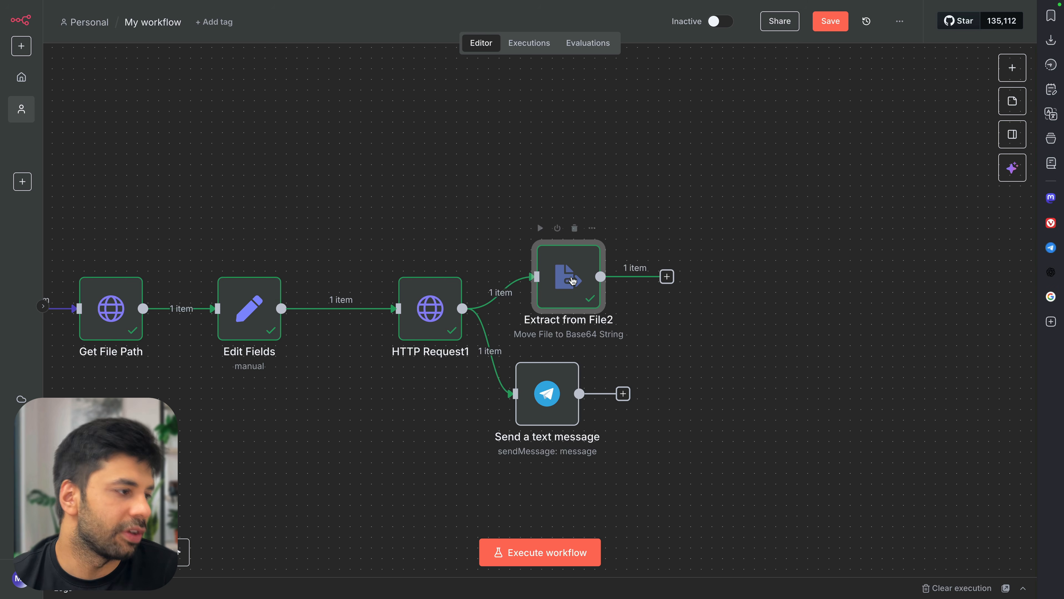
Paste the Google Nano Banana API Call node and connect Extract from File2 into it
{"action": "left_click_drag", "start_coordinate": [569, 280], "coordinate": [560, 280]}
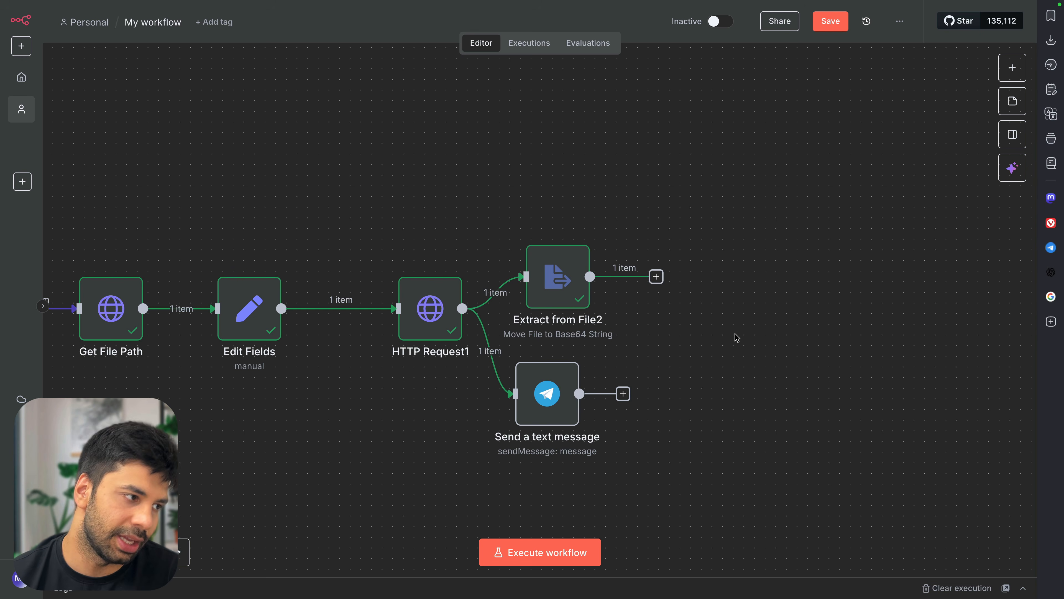
{"action": "key", "text": "ctrl+v"}
{"action": "left_click_drag", "start_coordinate": [727, 278], "coordinate": [726, 310]}
{"action": "left_click_drag", "start_coordinate": [657, 277], "coordinate": [719, 273]}
{"action": "double_click", "coordinate": [720, 275]}
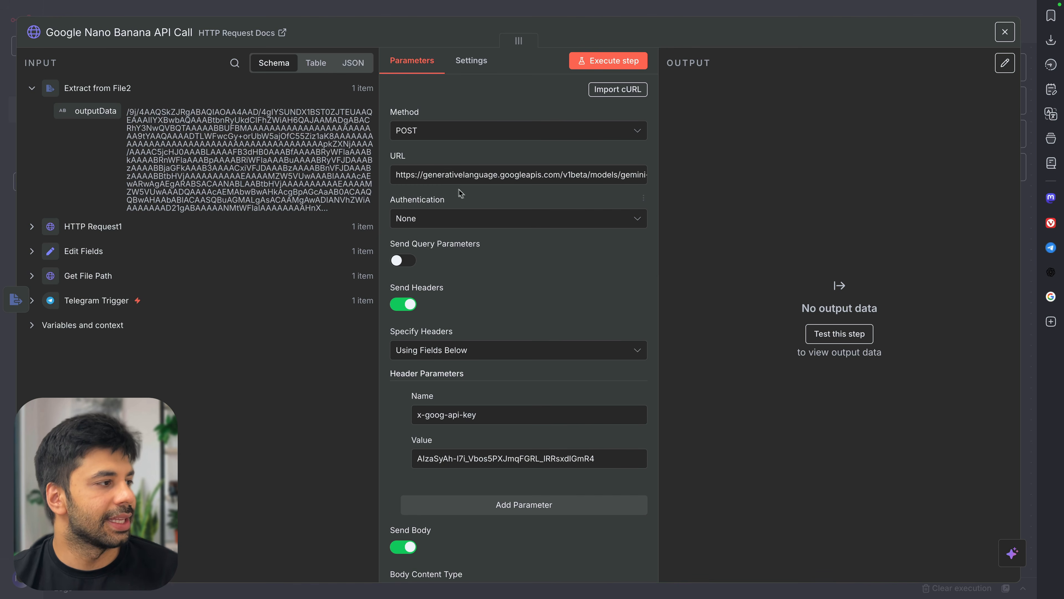
Review the Gemini request URL and open a new browser tab
{"action": "left_click_drag", "start_coordinate": [438, 175], "coordinate": [751, 177]}
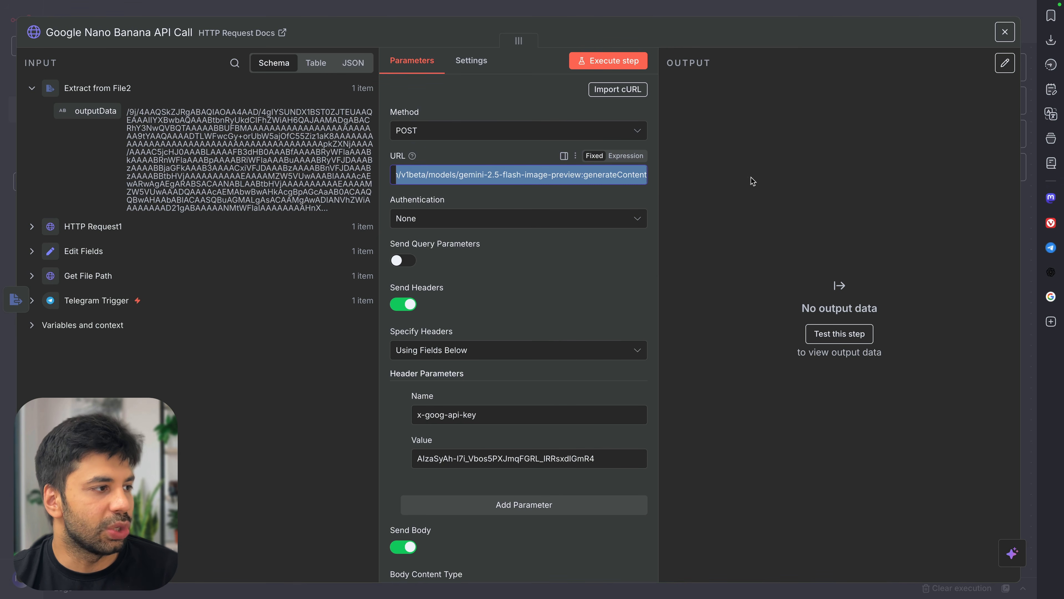
{"action": "left_click", "coordinate": [521, 173]}
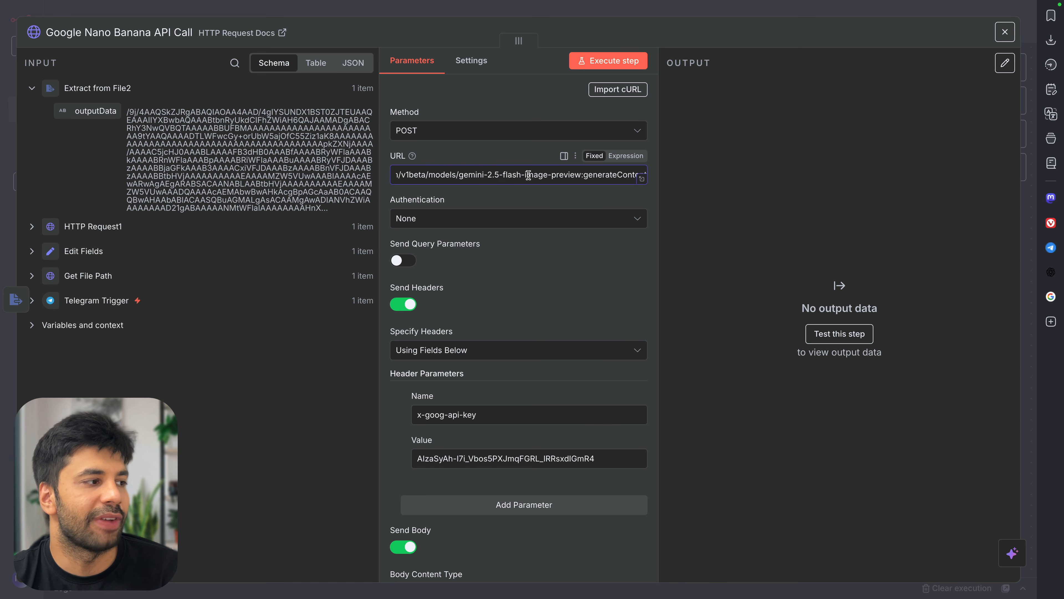
{"action": "key", "text": "super+t"}
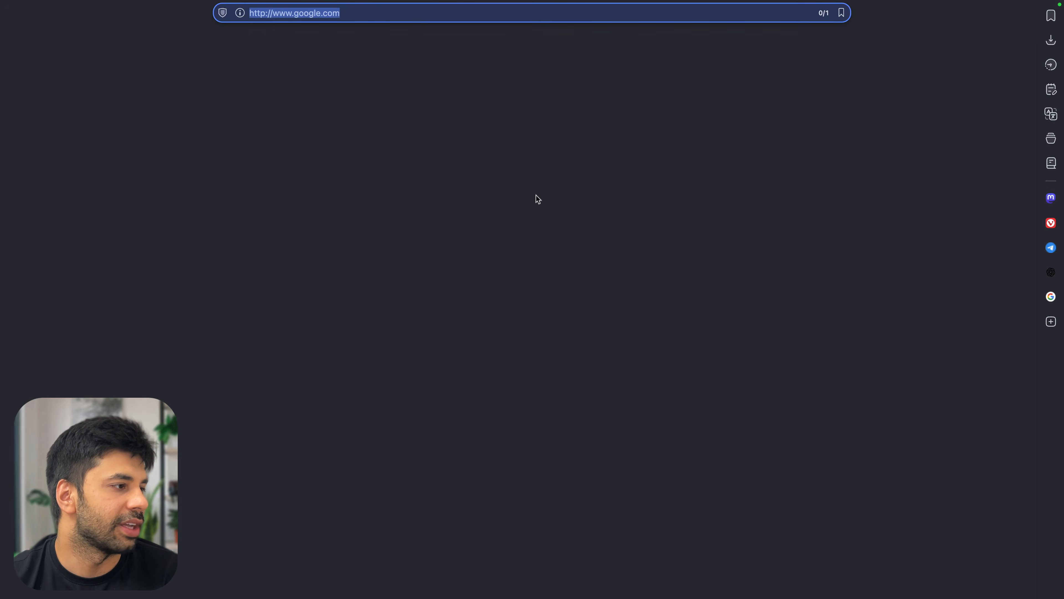
Search Google for 'gemini 2.5 flash review'
{"action": "key", "text": "Return"}
{"action": "type", "text": "gemini"}
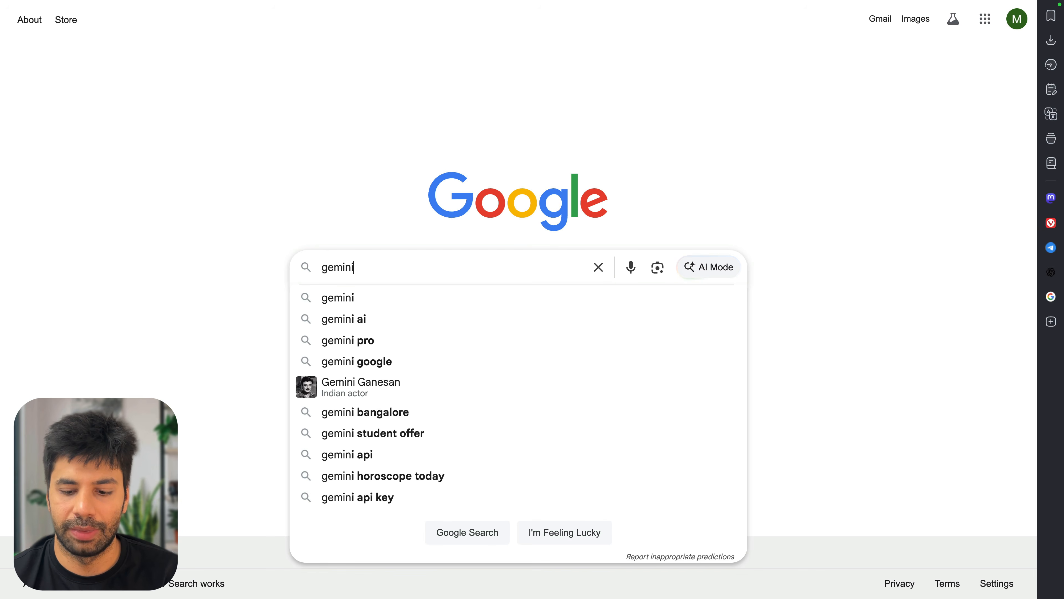
{"action": "type", "text": " 2.5 flash r"}
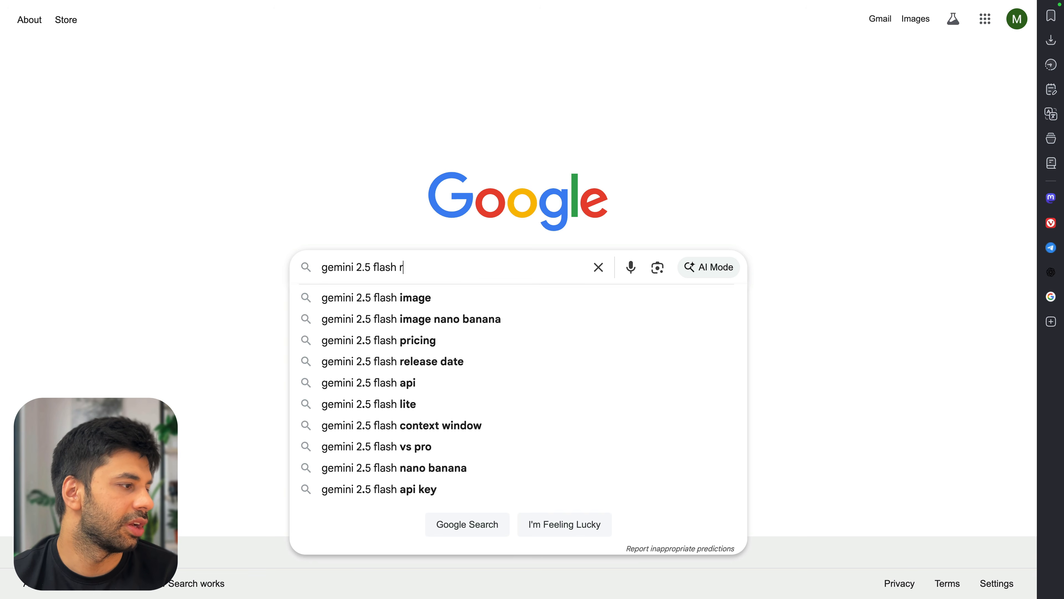
{"action": "type", "text": "ev"}
{"action": "key", "text": "Down"}
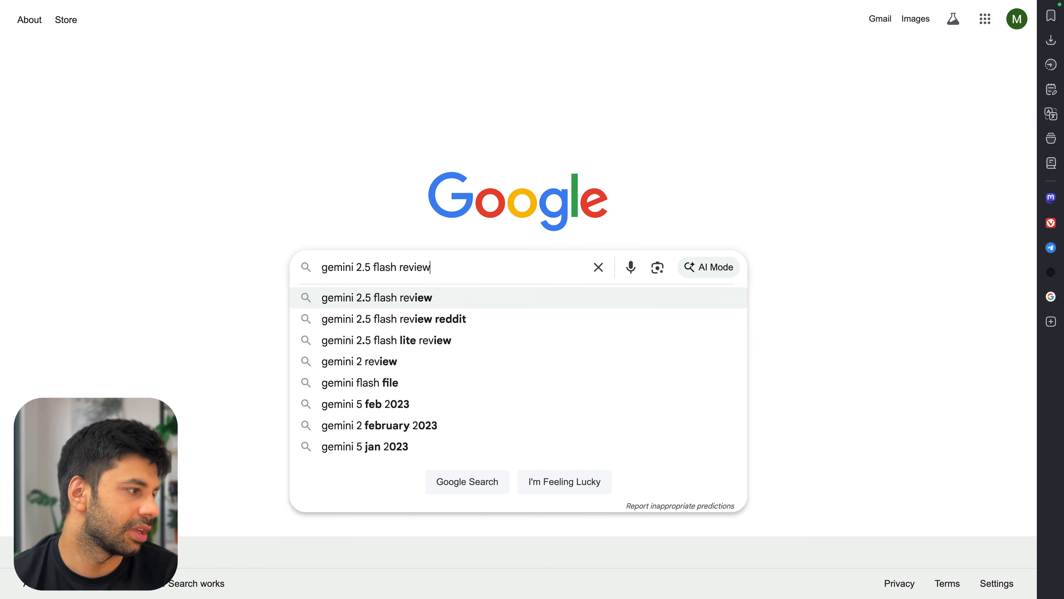
{"action": "key", "text": "Return"}
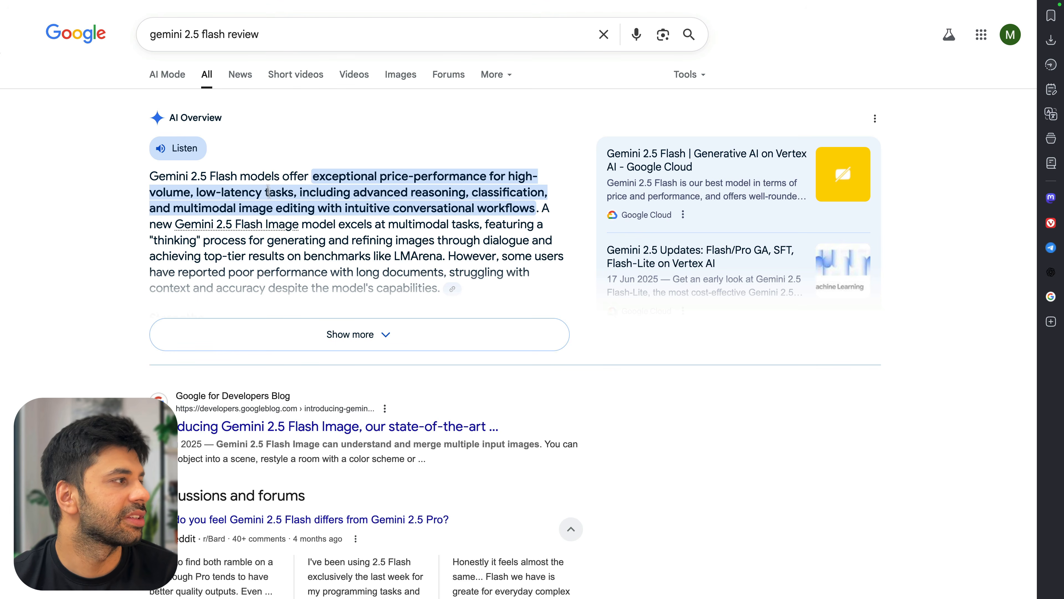
Search 'nano banana' and open the Google AI Studio Gemini 2.5 Flash Image page
{"action": "triple_click", "coordinate": [299, 33]}
{"action": "type", "text": "naon banana"}
{"action": "key", "text": "Return"}
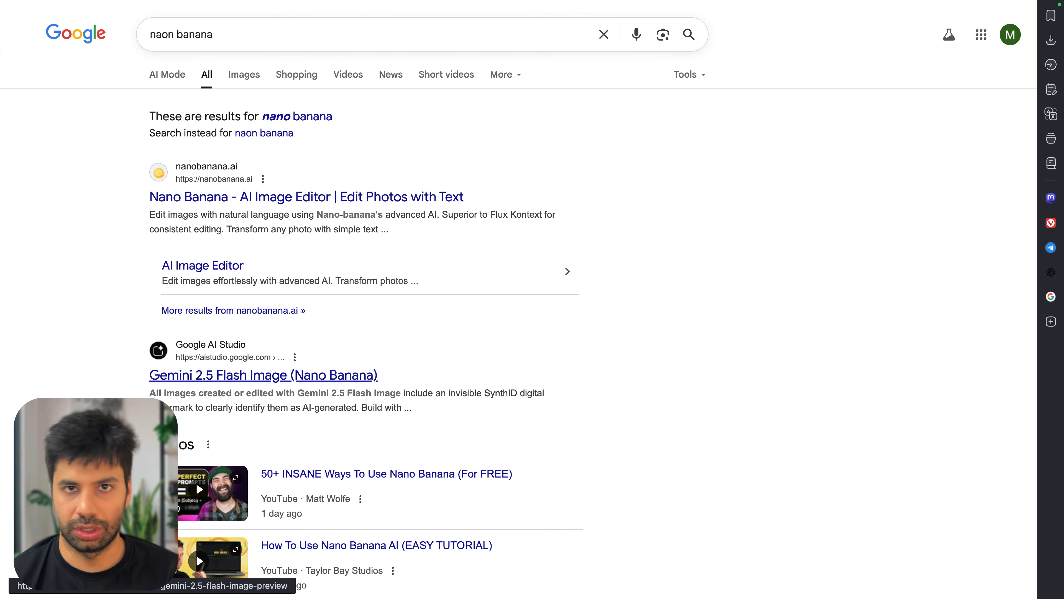
{"action": "left_click", "coordinate": [344, 382]}
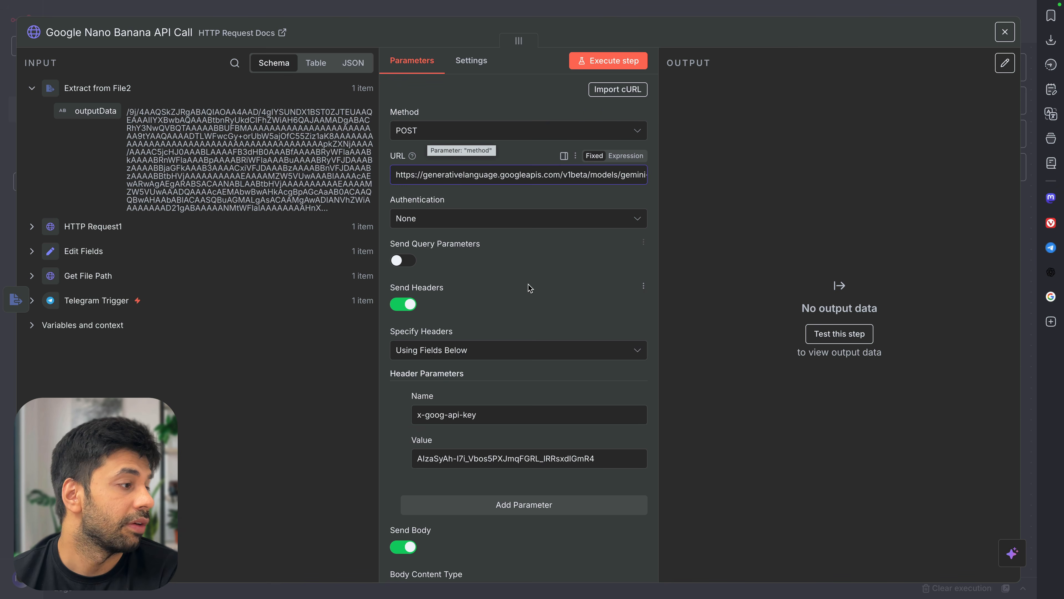
Replace {{ $json.prompt }} in the JSON body with the Edit Fields prompt field and fix the quotes
{"action": "scroll", "coordinate": [528, 284], "scroll_direction": "down", "scroll_amount": 2}
{"action": "scroll", "coordinate": [461, 327], "scroll_direction": "down", "scroll_amount": 3}
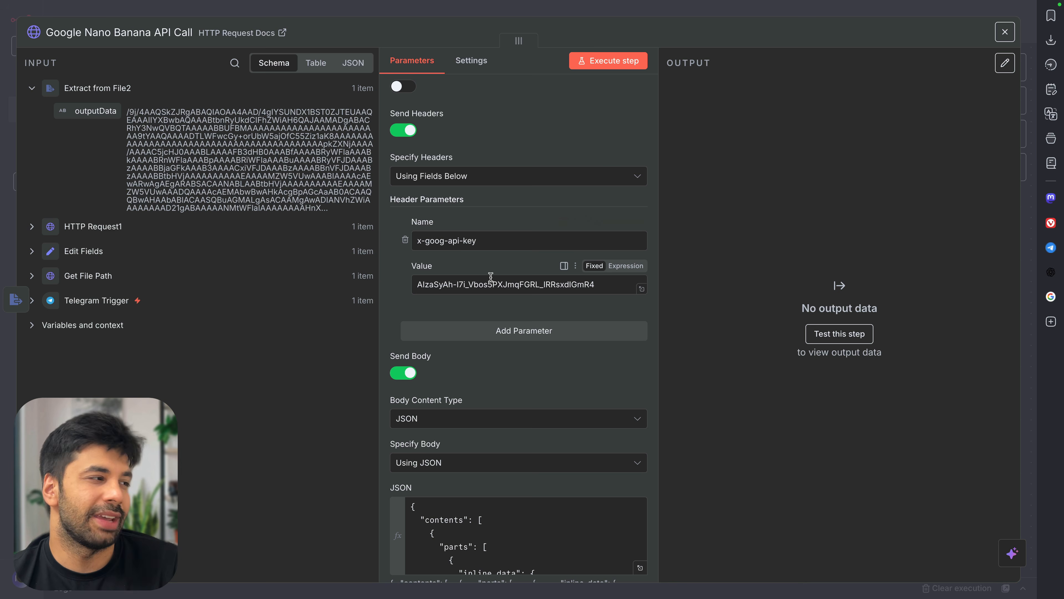
{"action": "scroll", "coordinate": [491, 277], "scroll_direction": "down", "scroll_amount": 5}
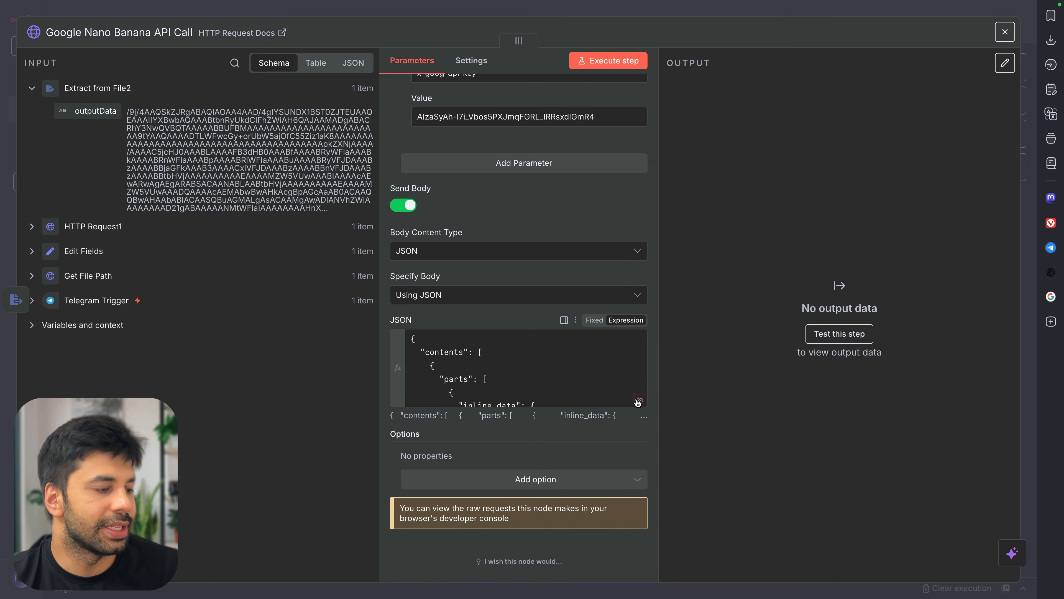
{"action": "left_click", "coordinate": [638, 400]}
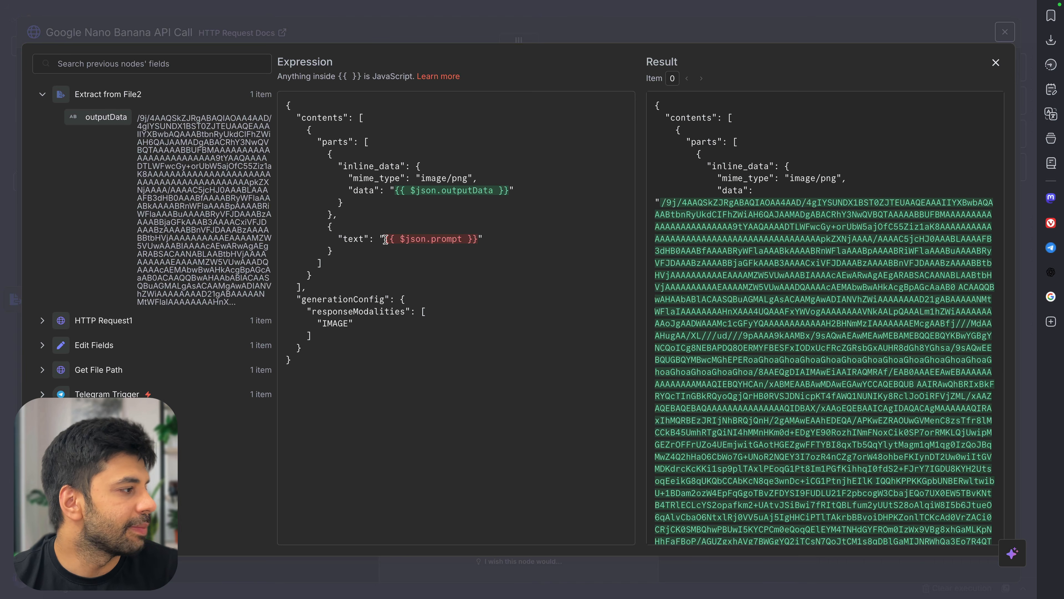
{"action": "left_click", "coordinate": [50, 342]}
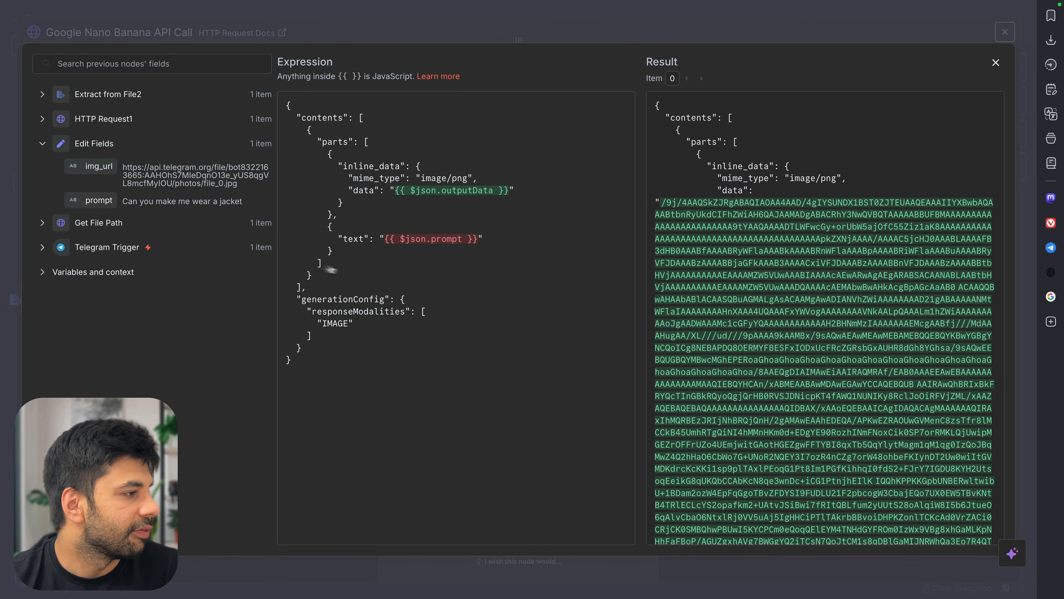
{"action": "left_click_drag", "start_coordinate": [388, 240], "coordinate": [472, 239]}
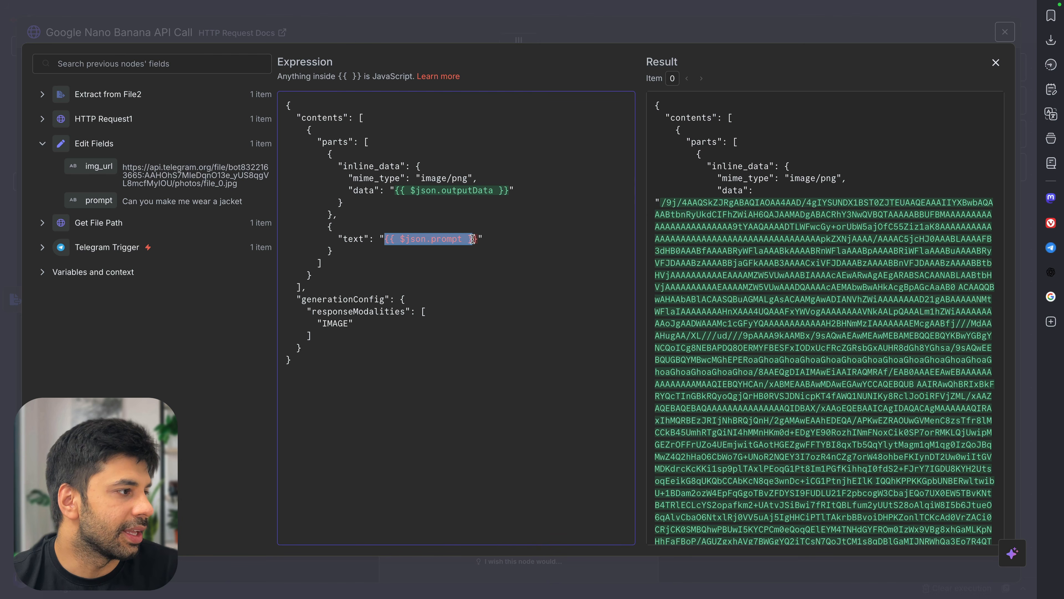
{"action": "key", "text": "BackSpace"}
{"action": "left_click_drag", "start_coordinate": [99, 200], "coordinate": [381, 237]}
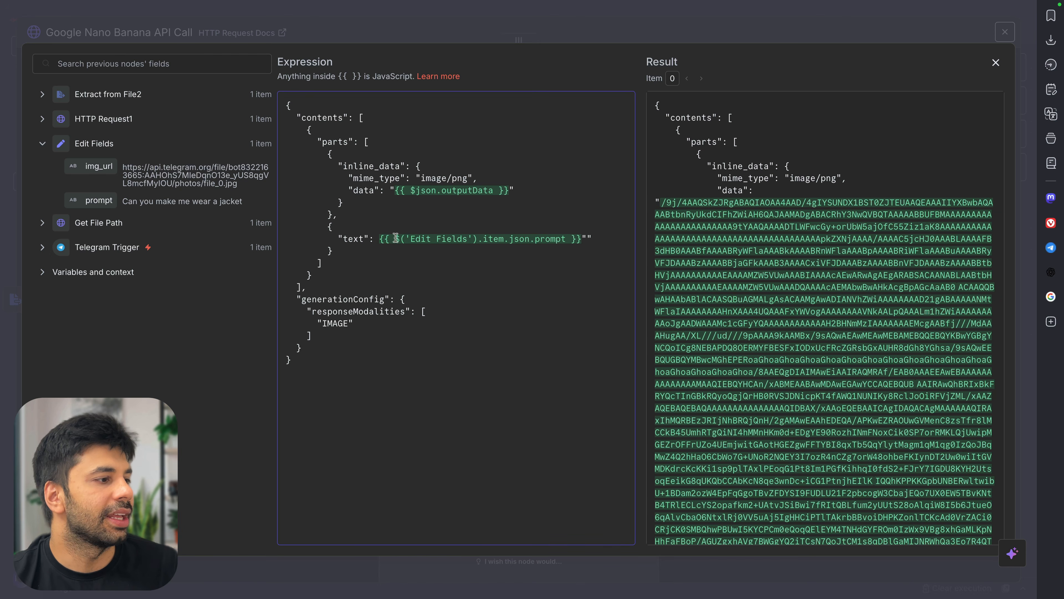
{"action": "left_click", "coordinate": [592, 238]}
{"action": "key", "text": "BackSpace"}
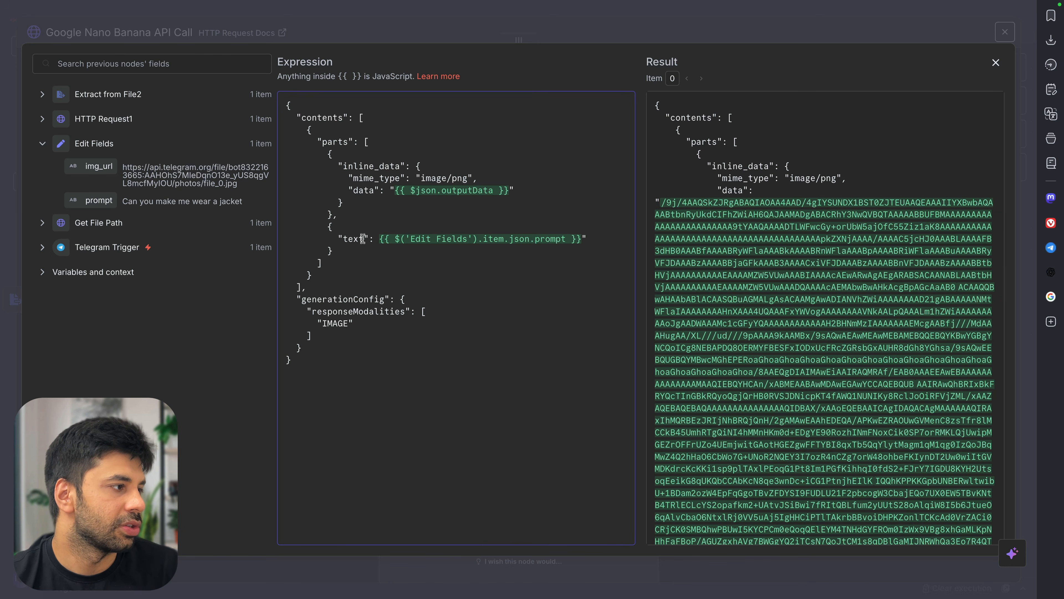
{"action": "left_click", "coordinate": [380, 242]}
{"action": "type", "text": "\""}
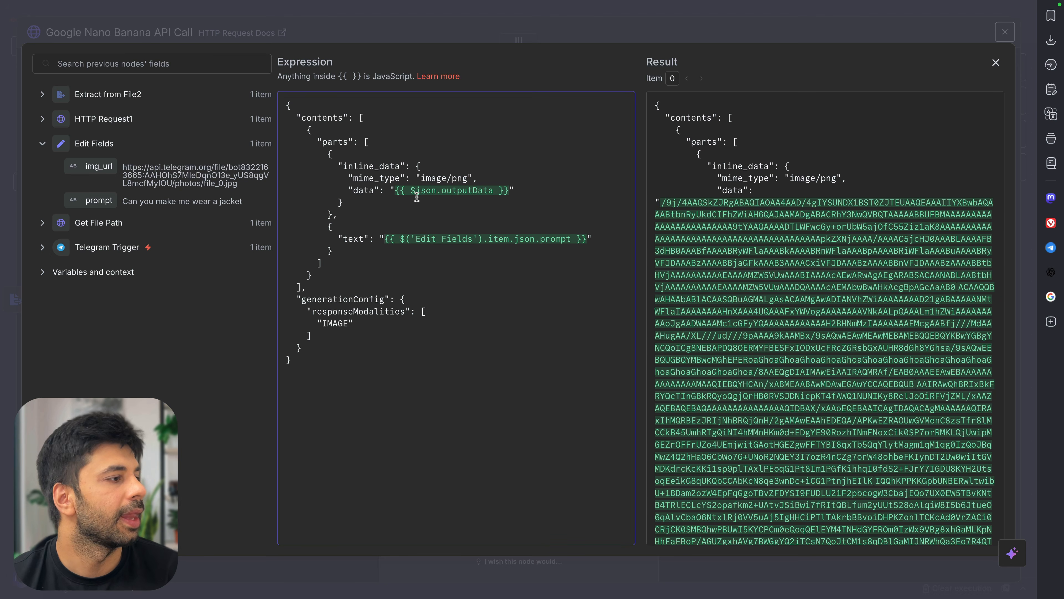
Check the outputData expression, then close the expression editor and node panel
{"action": "left_click_drag", "start_coordinate": [395, 192], "coordinate": [511, 191]}
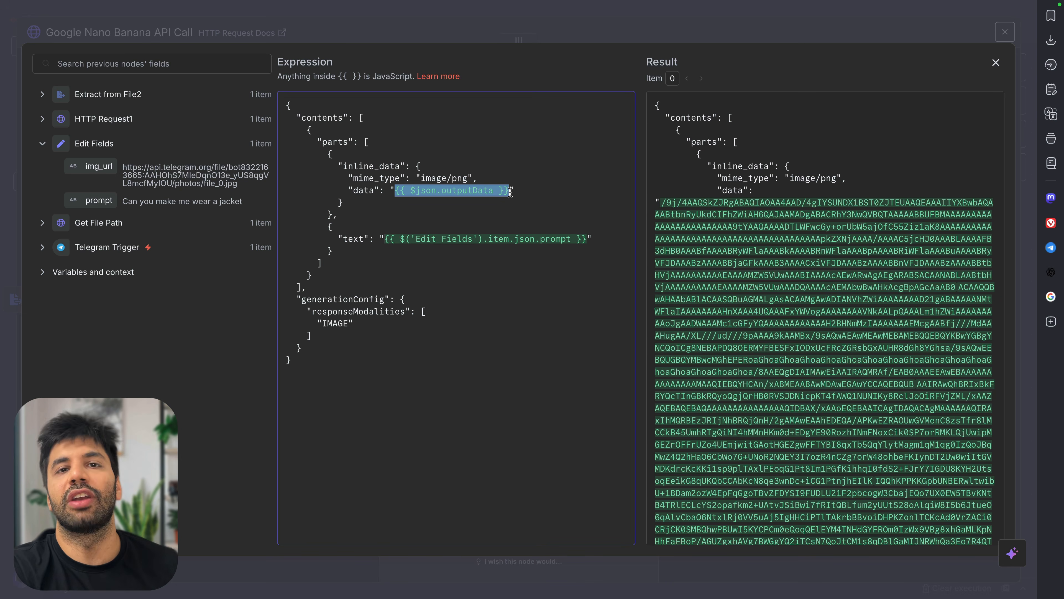
{"action": "left_click_drag", "start_coordinate": [383, 240], "coordinate": [287, 240]}
{"action": "left_click_drag", "start_coordinate": [588, 228], "coordinate": [591, 234]}
{"action": "left_click", "coordinate": [591, 235]}
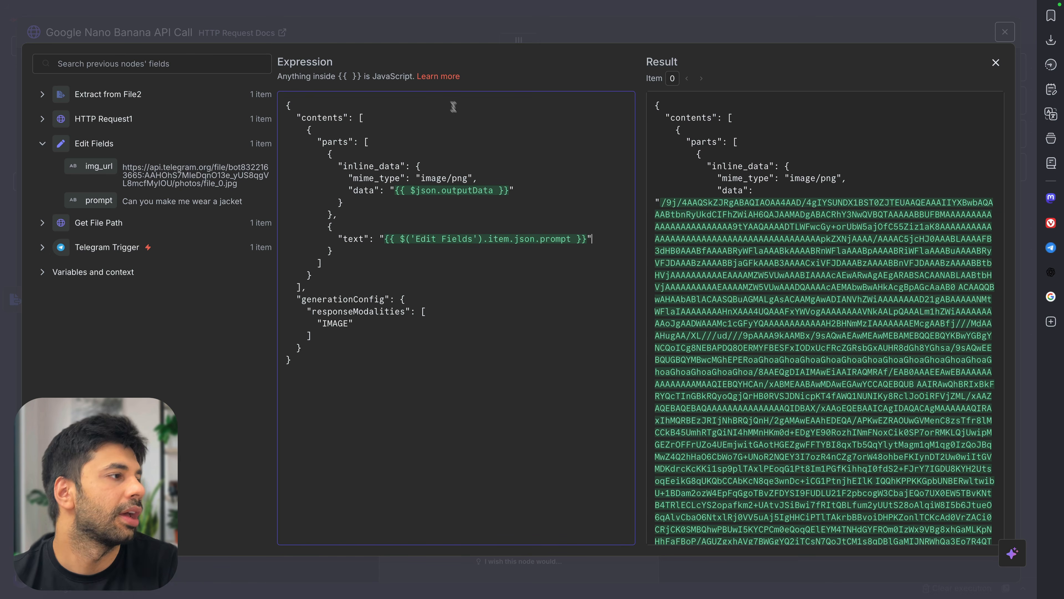
{"action": "left_click", "coordinate": [418, 32]}
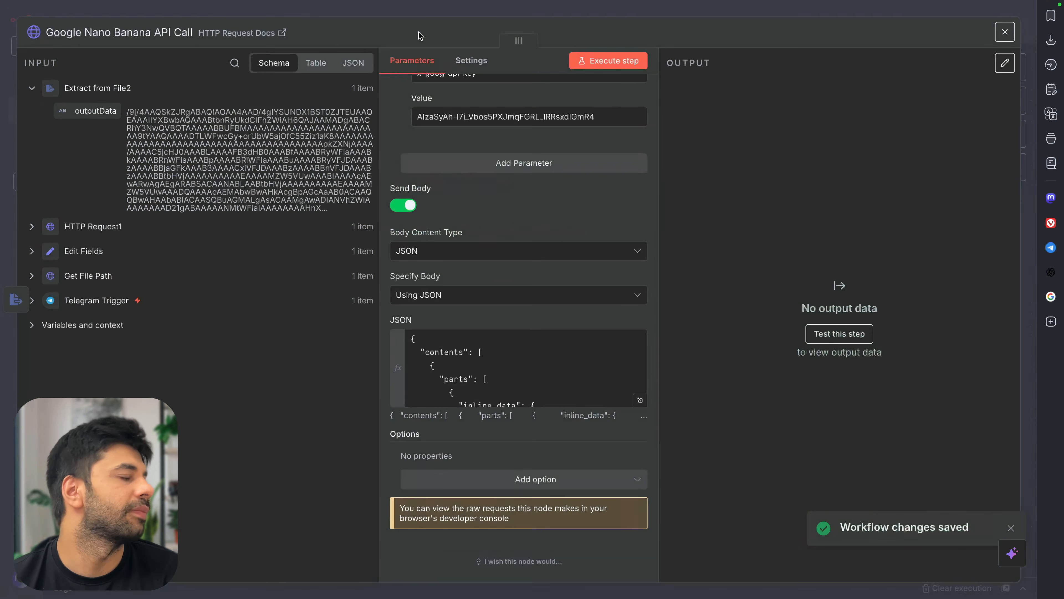
{"action": "left_click", "coordinate": [420, 13]}
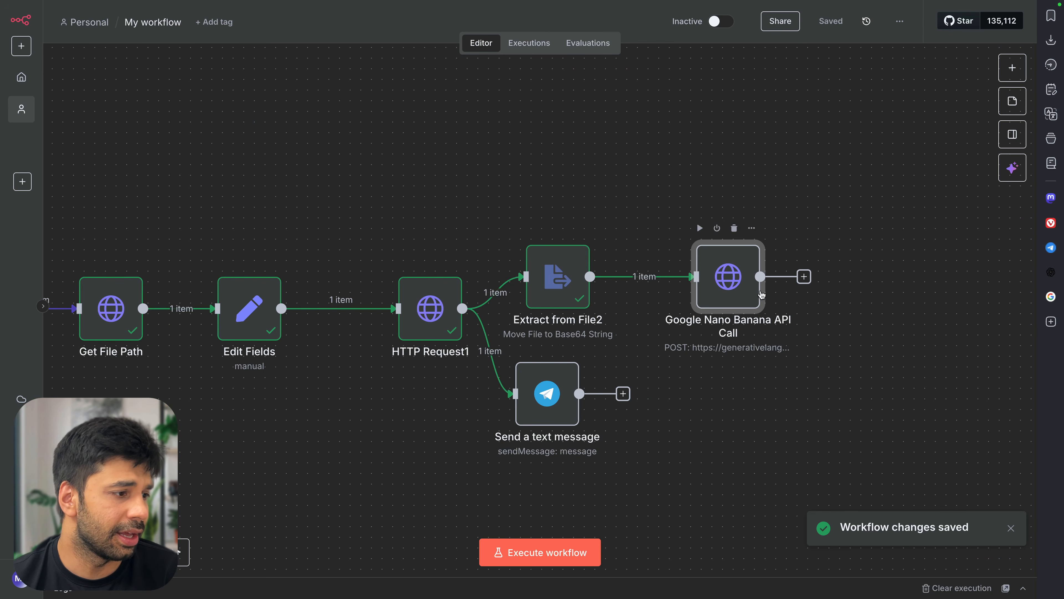
Pick the new API key from the clipboard history
{"action": "scroll", "coordinate": [761, 295], "scroll_direction": "down", "scroll_amount": 1}
{"action": "scroll", "coordinate": [761, 295], "scroll_direction": "right", "scroll_amount": 1}
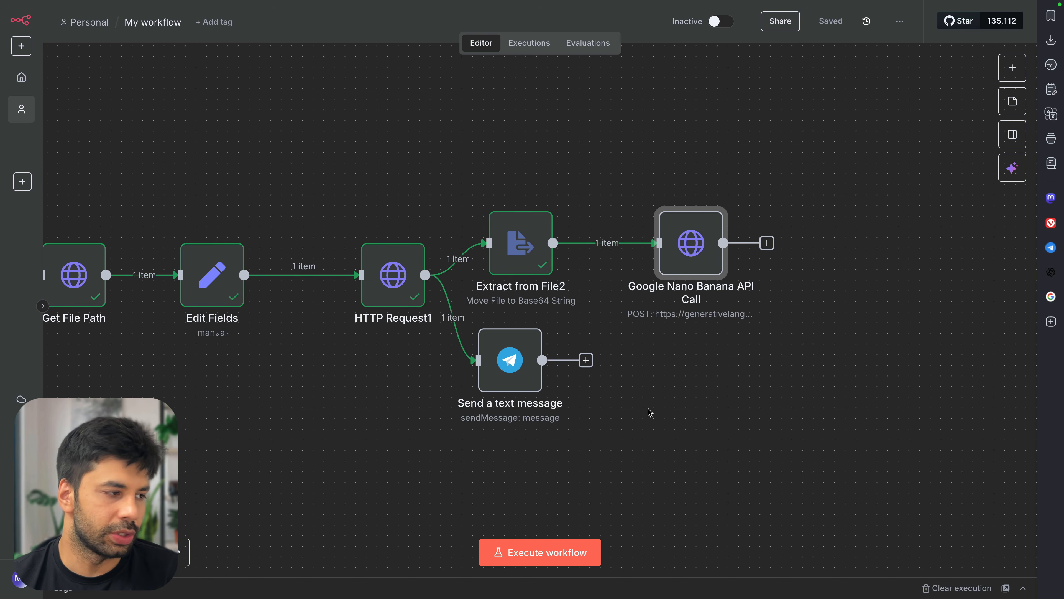
{"action": "key", "text": "super+shift+v"}
{"action": "key", "text": "Return"}
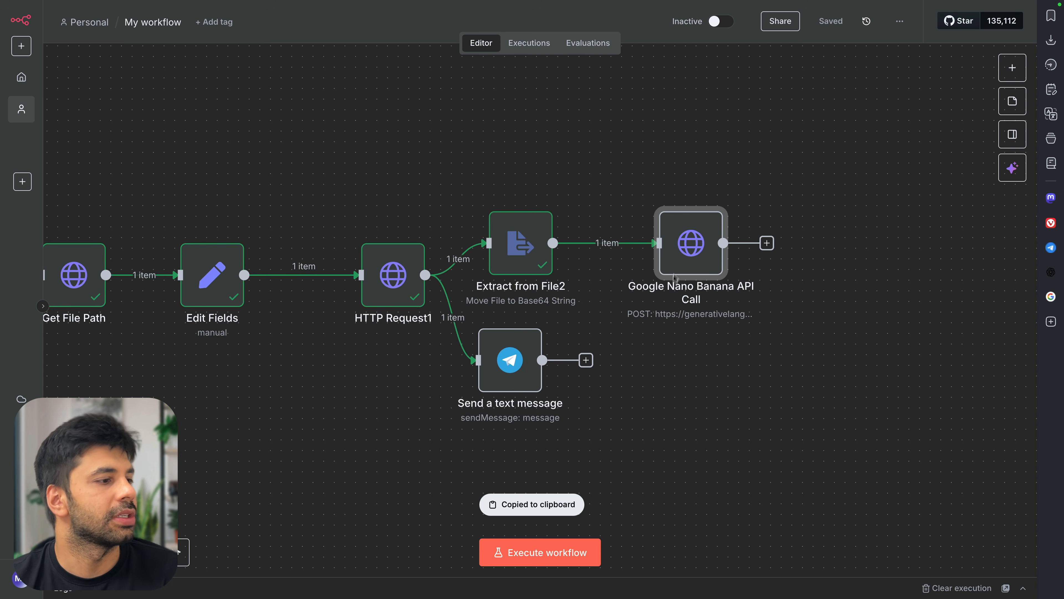
Paste the new API key over the old x-goog-api-key header value
{"action": "double_click", "coordinate": [680, 246]}
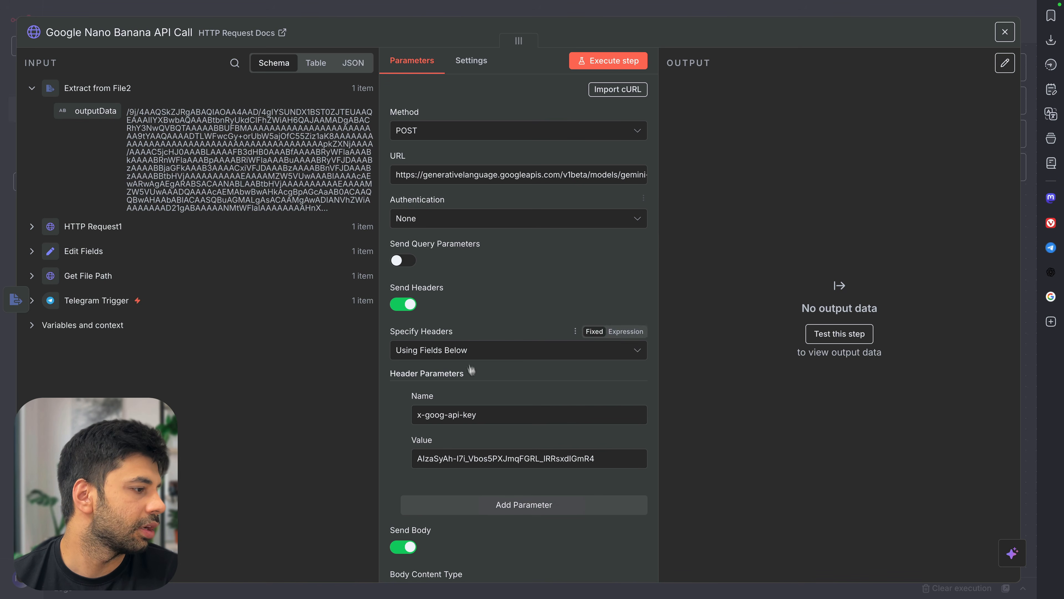
{"action": "left_click", "coordinate": [494, 458]}
{"action": "key", "text": "ctrl+a"}
{"action": "key", "text": "ctrl+v"}
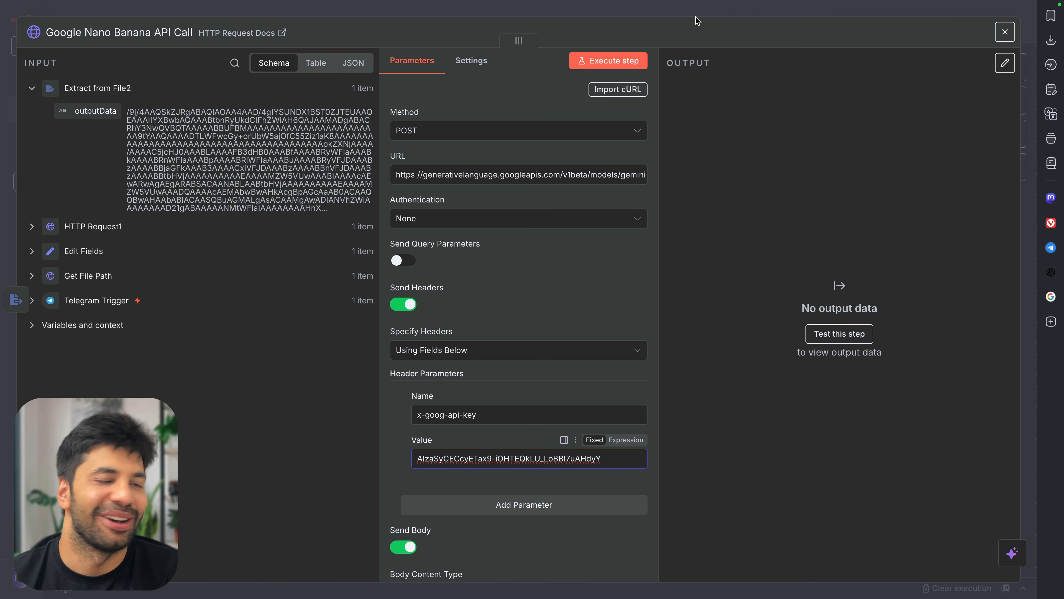
{"action": "left_click", "coordinate": [695, 14]}
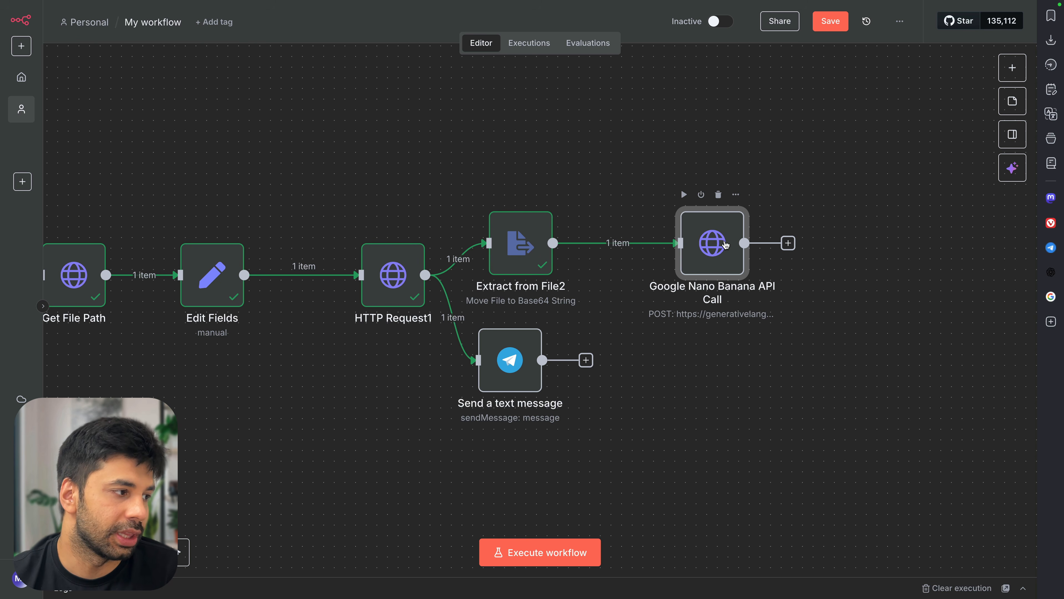
Test-run the Google Nano Banana API Call node and start a Google search in a new tab
{"action": "double_click", "coordinate": [726, 245]}
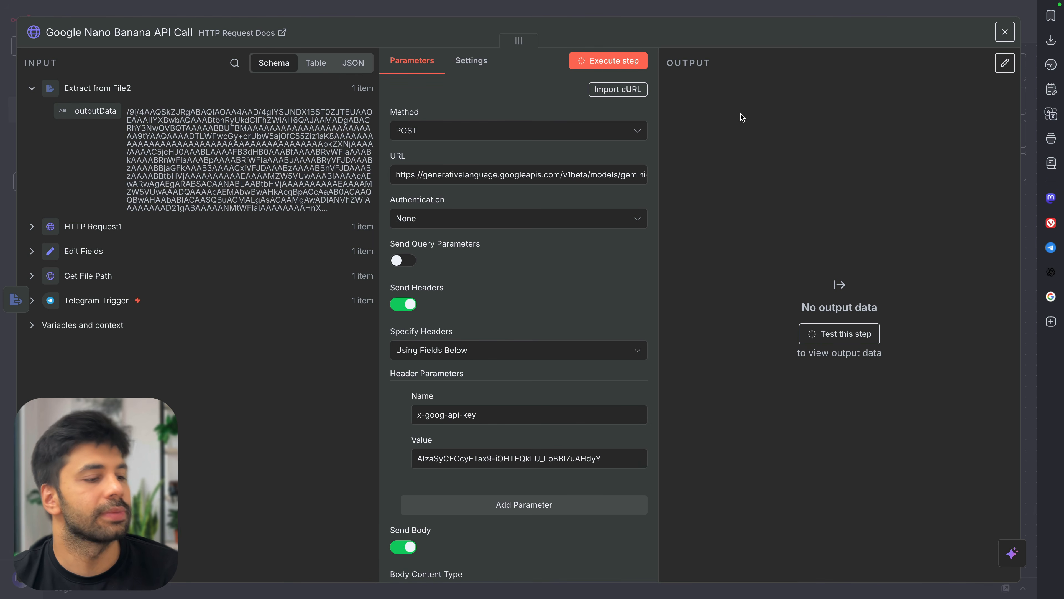
{"action": "left_click", "coordinate": [839, 333]}
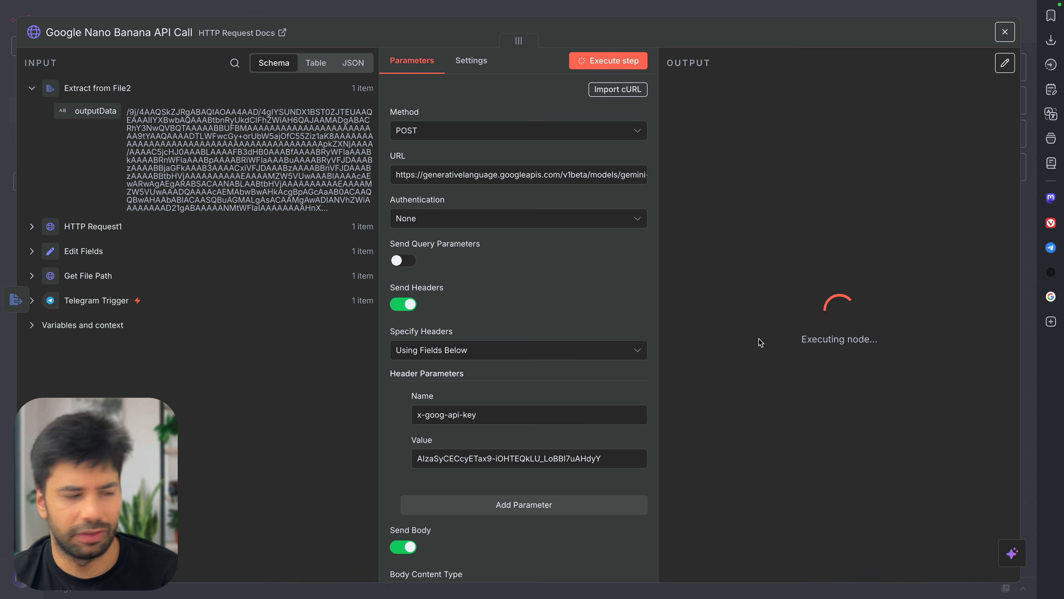
{"action": "key", "text": "super+t"}
{"action": "left_click", "coordinate": [541, 269]}
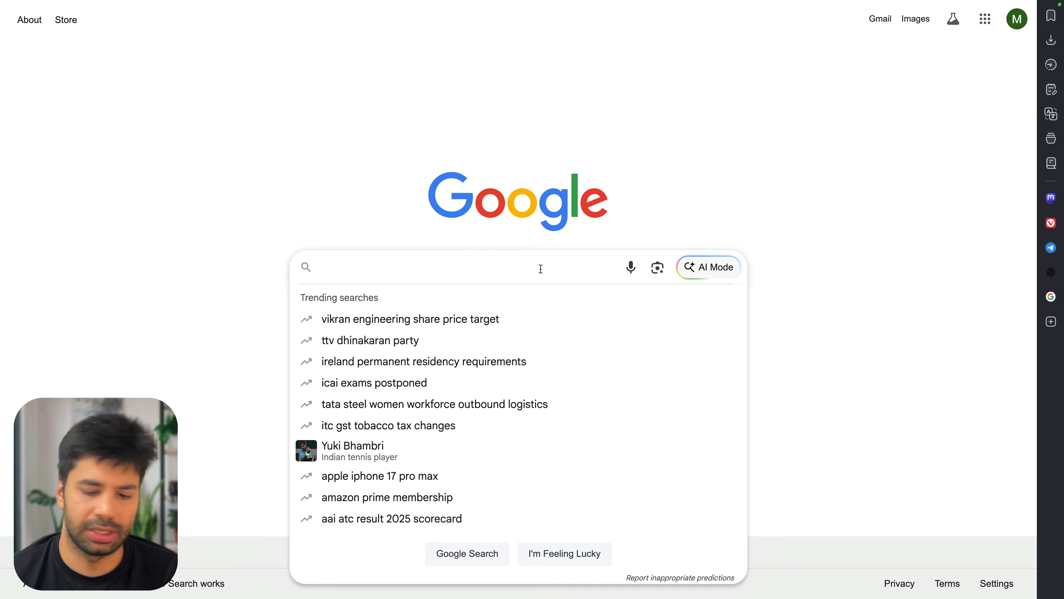
Search 'google ai studio health' and open Google AI Studio from the results
{"action": "type", "text": "ai studio healt"}
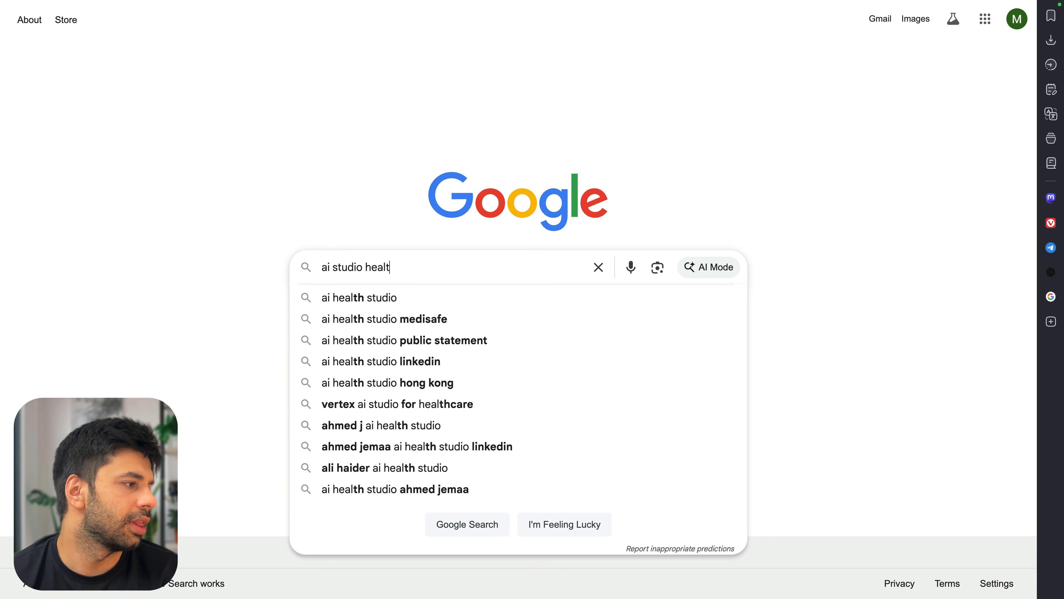
{"action": "type", "text": "h"}
{"action": "key", "text": "Return"}
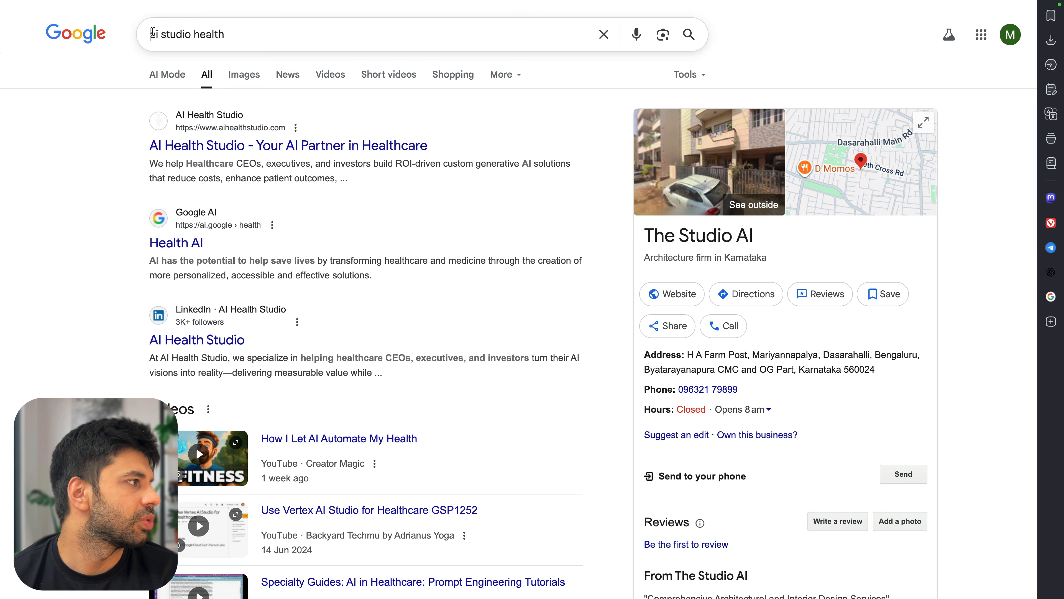
{"action": "left_click", "coordinate": [152, 33]}
{"action": "type", "text": "google"}
{"action": "key", "text": "Return"}
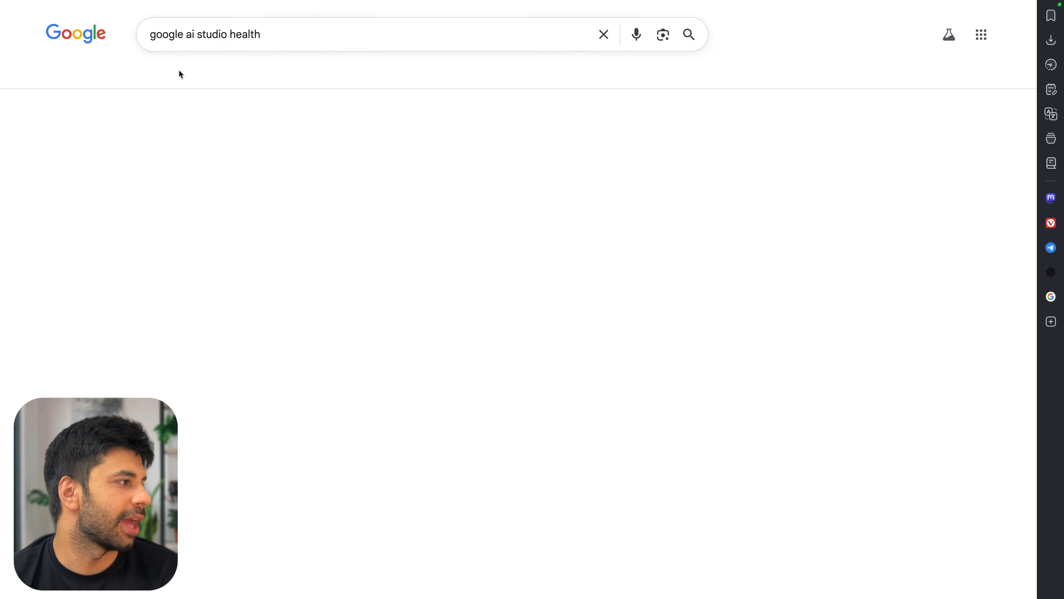
{"action": "left_click", "coordinate": [203, 227]}
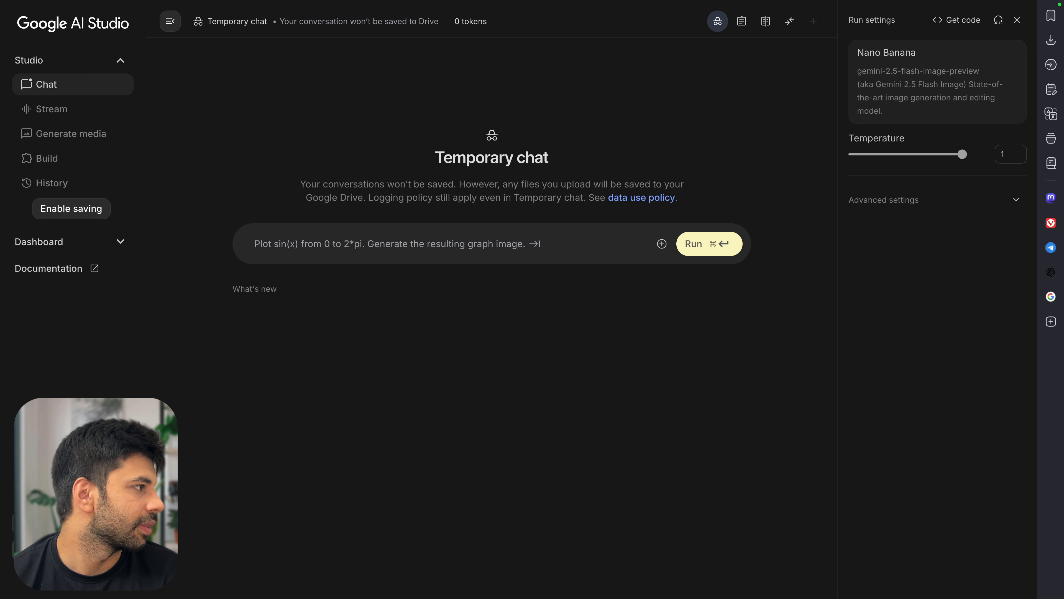
Open the API Keys page from the Dashboard menu
{"action": "left_click", "coordinate": [78, 245]}
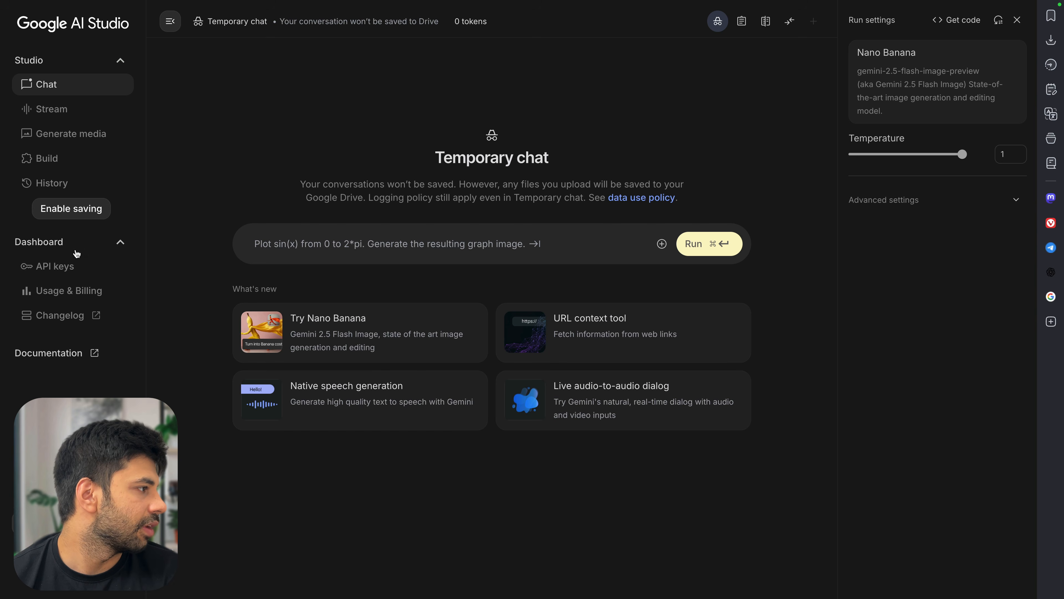
{"action": "left_click", "coordinate": [86, 271]}
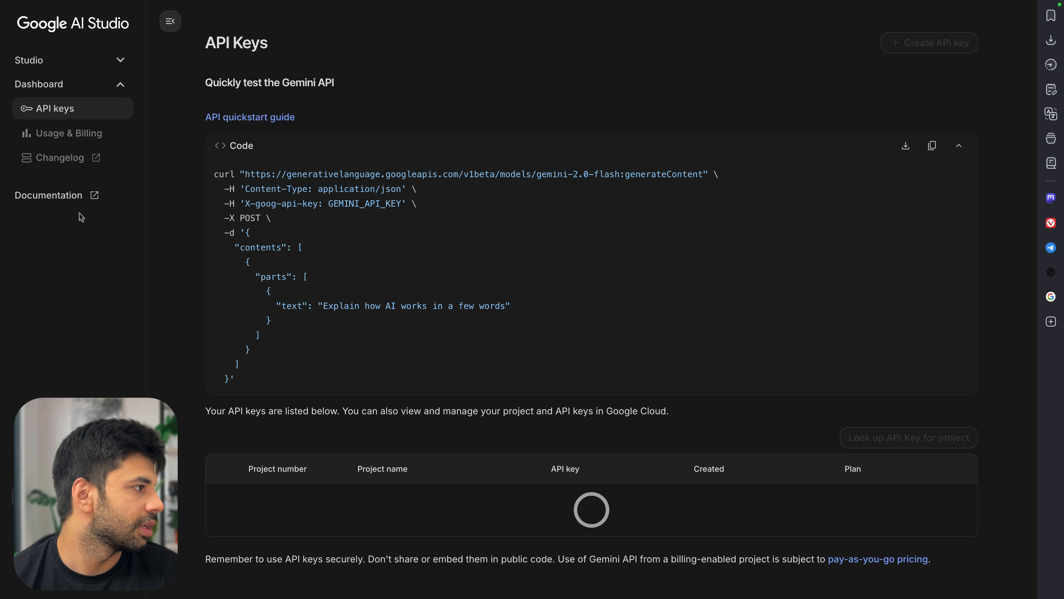
{"action": "left_click", "coordinate": [63, 61]}
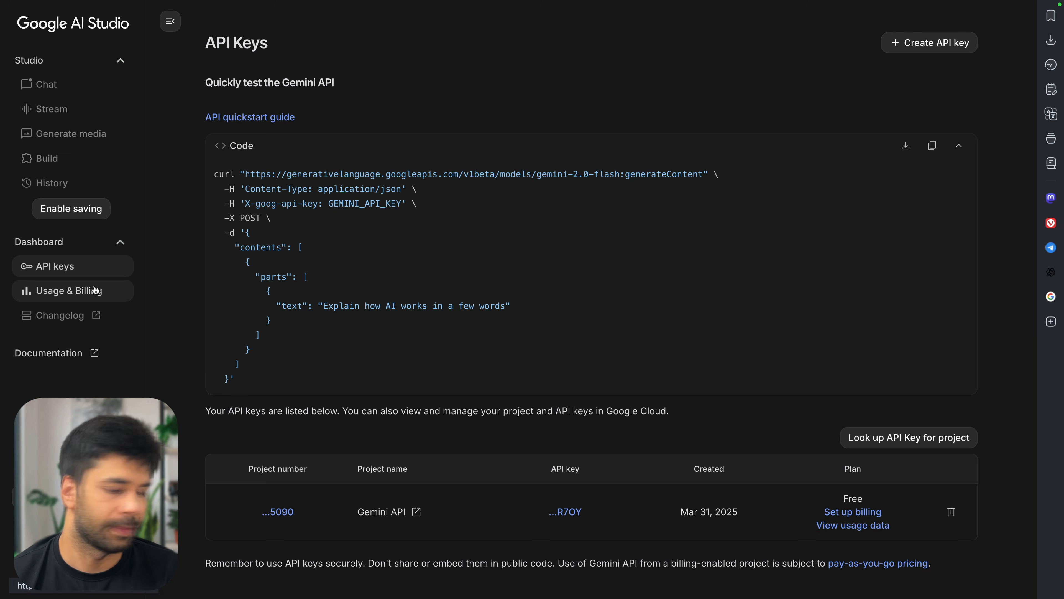
Trim the end of the AI Studio address path in the address bar
{"action": "key", "text": "super+l"}
{"action": "key", "text": "Right"}
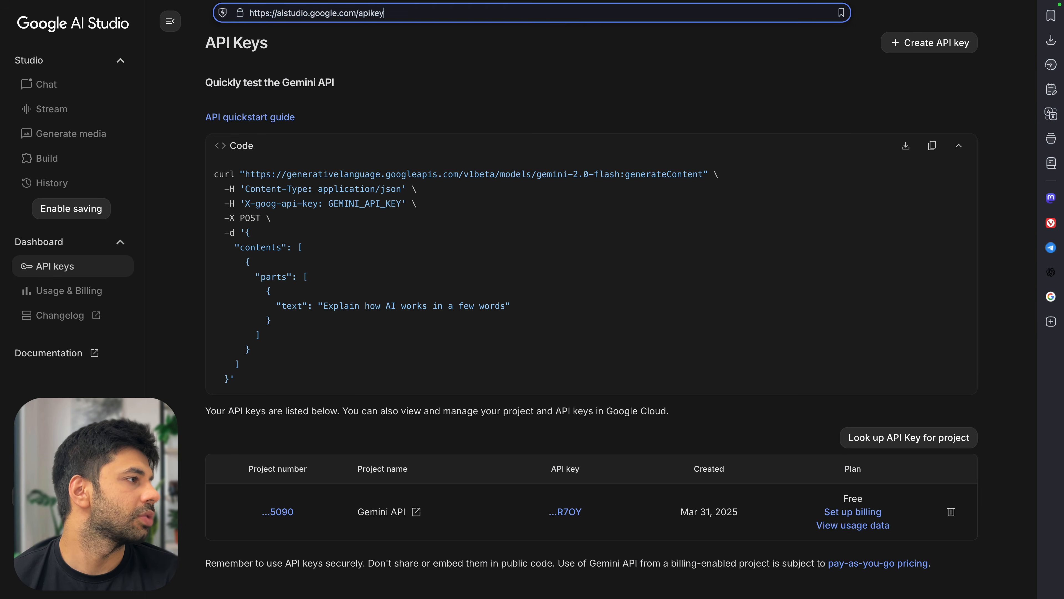
{"action": "key", "text": "BackSpace"}
{"action": "key", "text": "BackSpace"}
{"action": "key", "text": "BackSpace"}
{"action": "key", "text": "BackSpace"}
{"action": "key", "text": "BackSpace"}
{"action": "key", "text": "BackSpace"}
{"action": "type", "text": "d"}
{"action": "key", "text": "BackSpace"}
Open aistudio.google.com/status and read the recent outage incidents, including the billing bug
{"action": "type", "text": "status"}
{"action": "key", "text": "Return"}
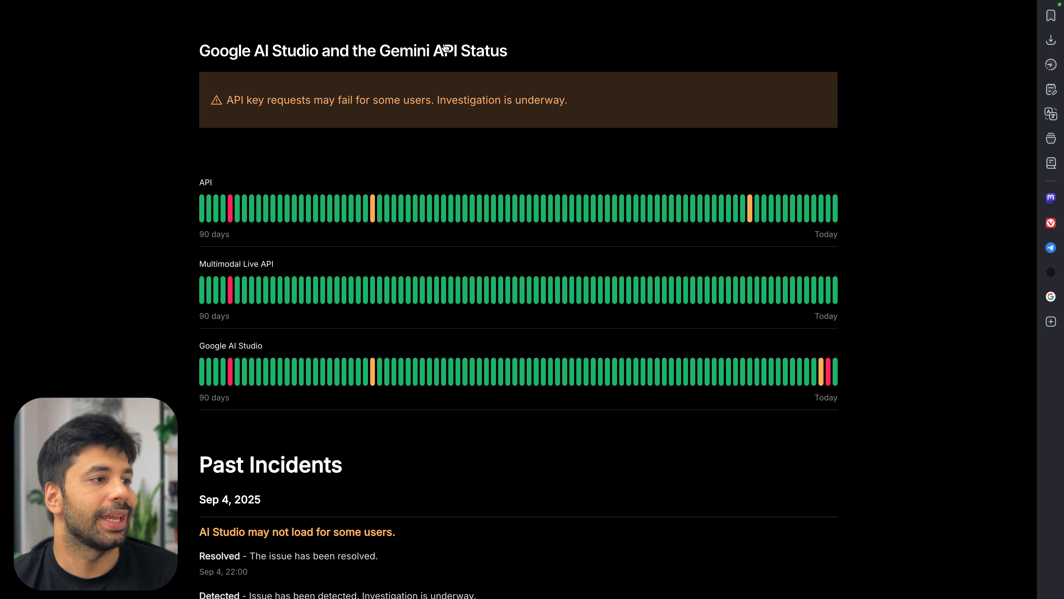
{"action": "mouse_move", "coordinate": [749, 210]}
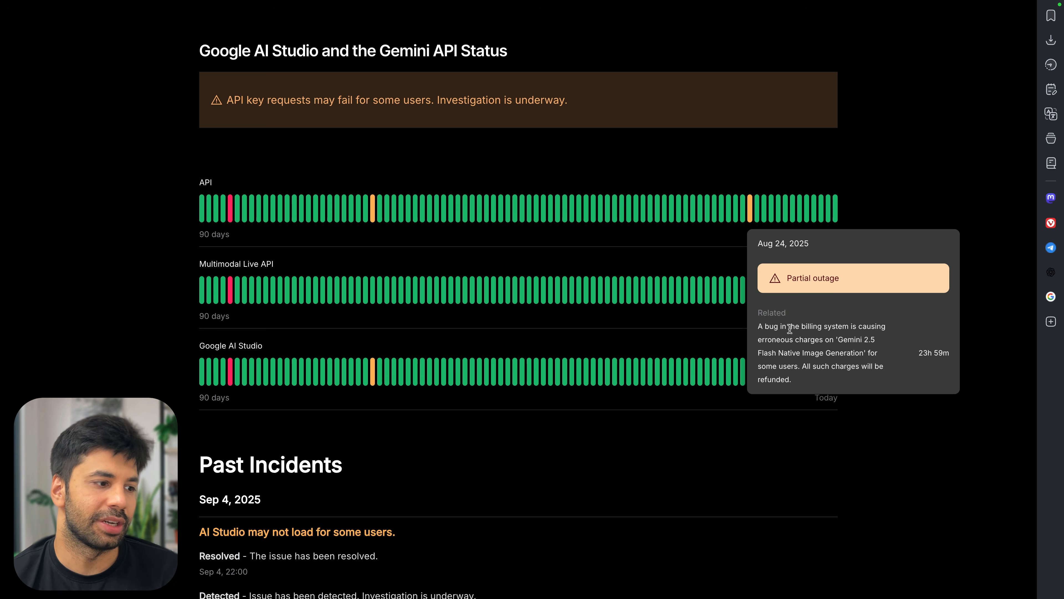
{"action": "left_click_drag", "start_coordinate": [787, 327], "coordinate": [845, 346]}
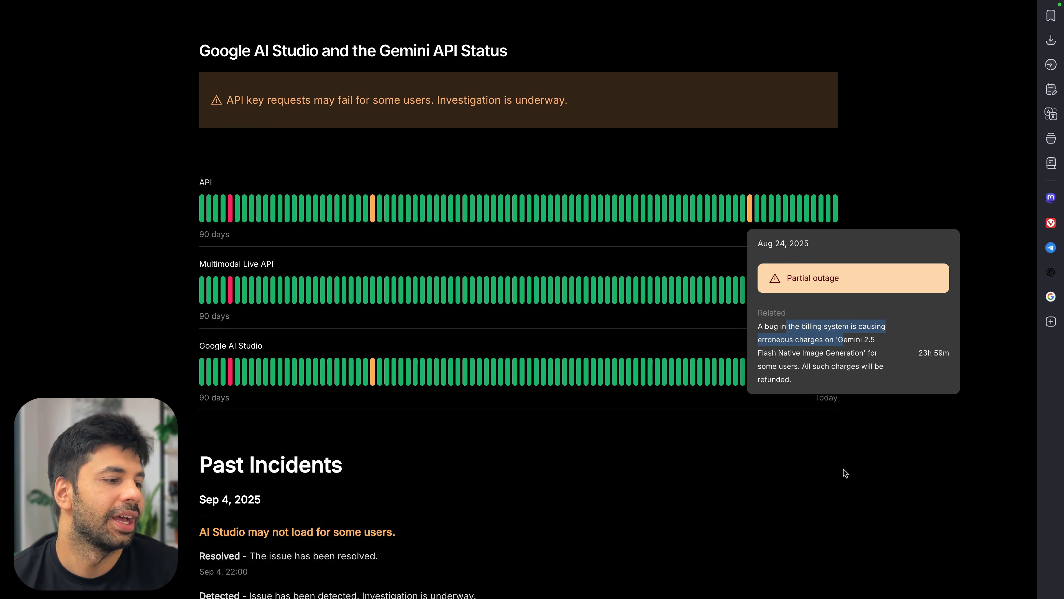
{"action": "mouse_move", "coordinate": [829, 372]}
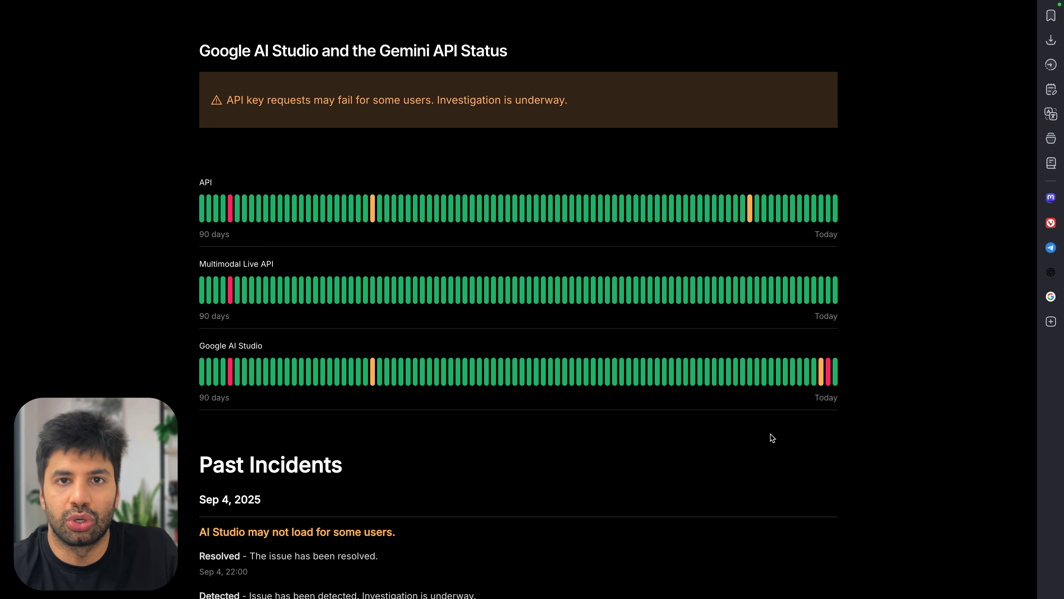
{"action": "scroll", "coordinate": [773, 437], "scroll_direction": "down", "scroll_amount": 3}
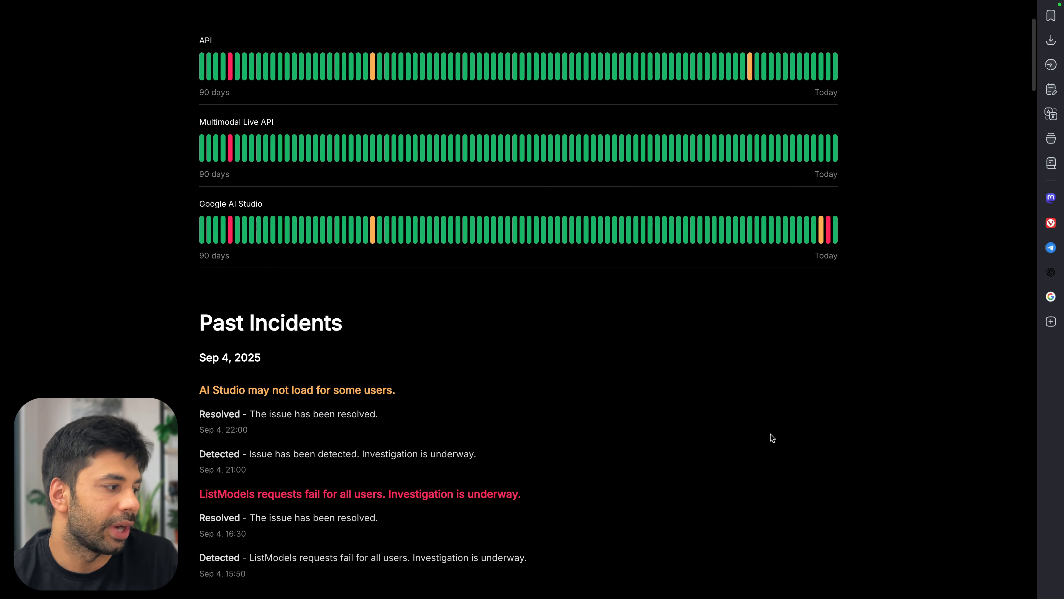
{"action": "scroll", "coordinate": [772, 437], "scroll_direction": "up", "scroll_amount": 1}
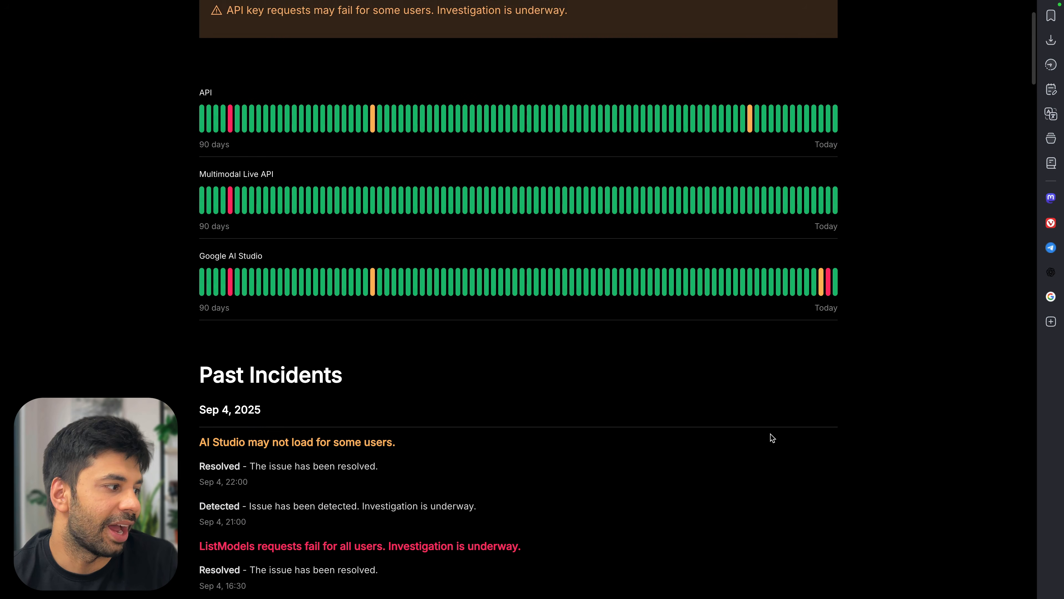
Cycle through browser tabs back to the n8n workflow editor
{"action": "key", "text": "ctrl+Tab"}
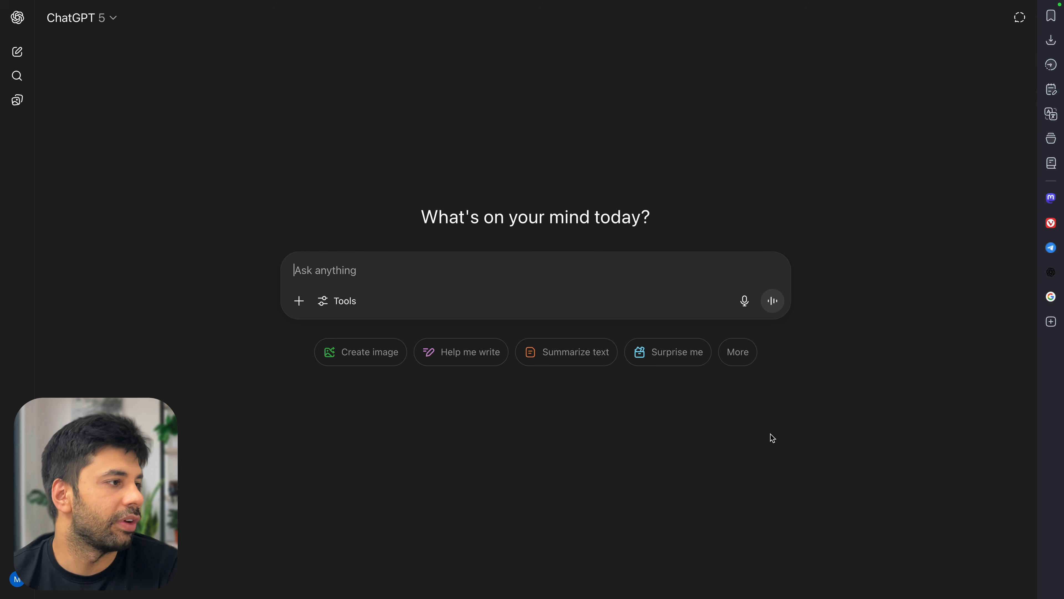
{"action": "key", "text": "ctrl+Tab"}
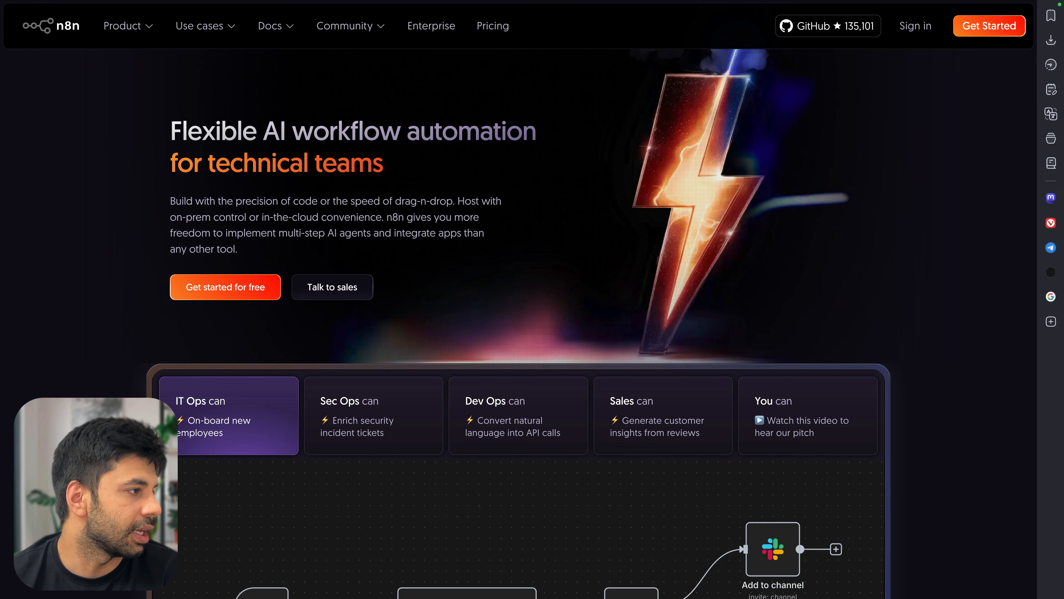
{"action": "key", "text": "ctrl+Tab"}
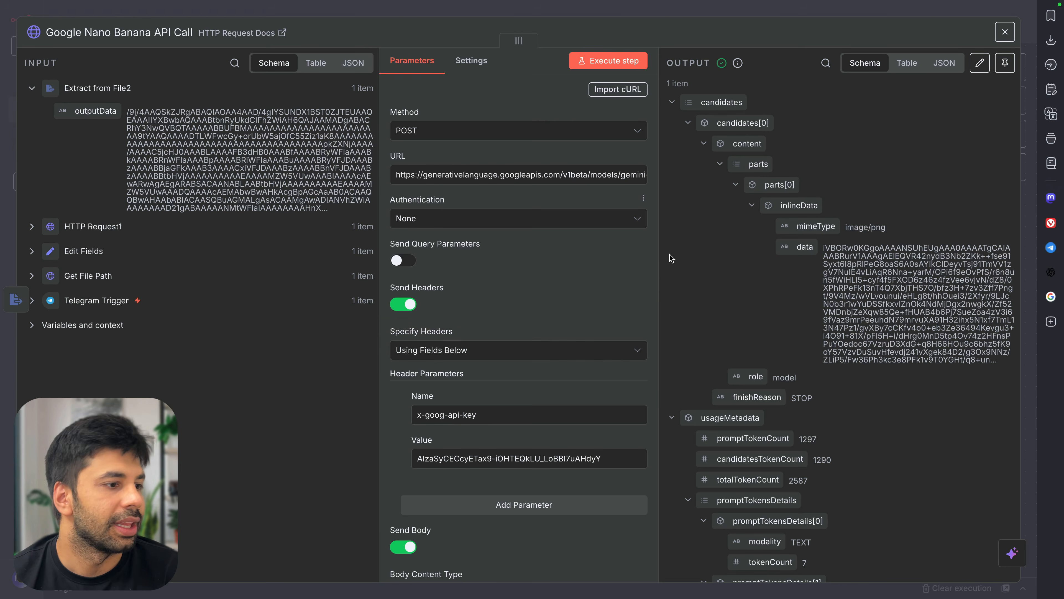
Review the image data in the Google Nano Banana API Call output, then return to the canvas
{"action": "scroll", "coordinate": [836, 257], "scroll_direction": "down", "scroll_amount": 5}
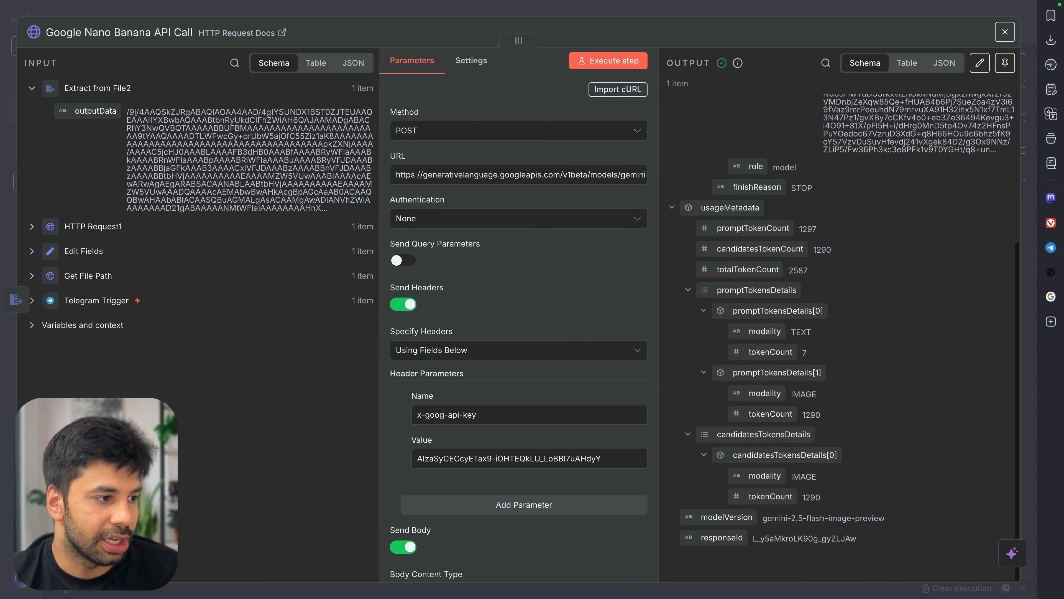
{"action": "scroll", "coordinate": [754, 155], "scroll_direction": "up", "scroll_amount": 5}
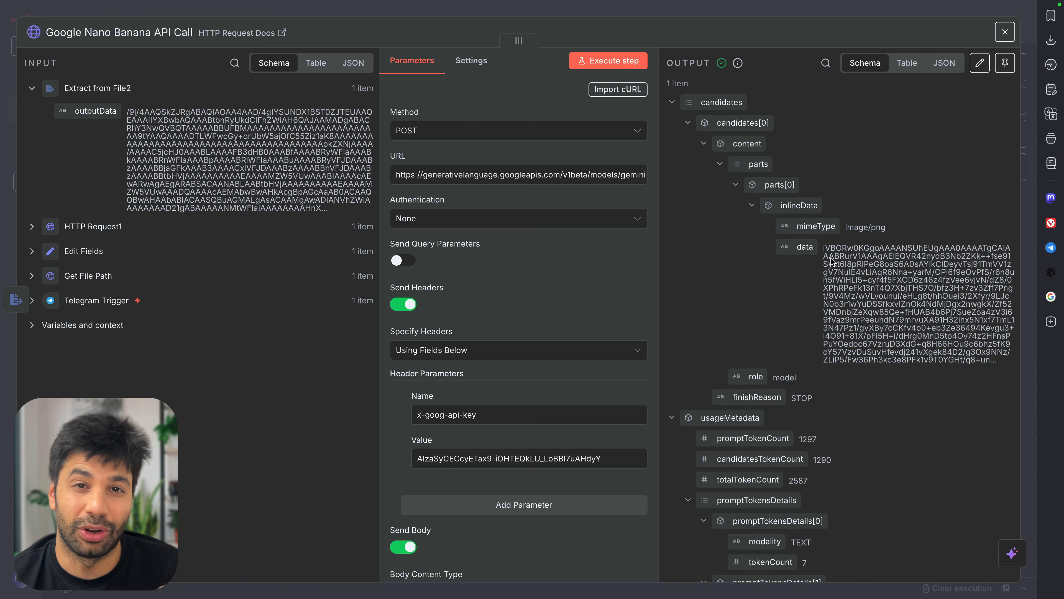
{"action": "scroll", "coordinate": [796, 405], "scroll_direction": "down", "scroll_amount": 5}
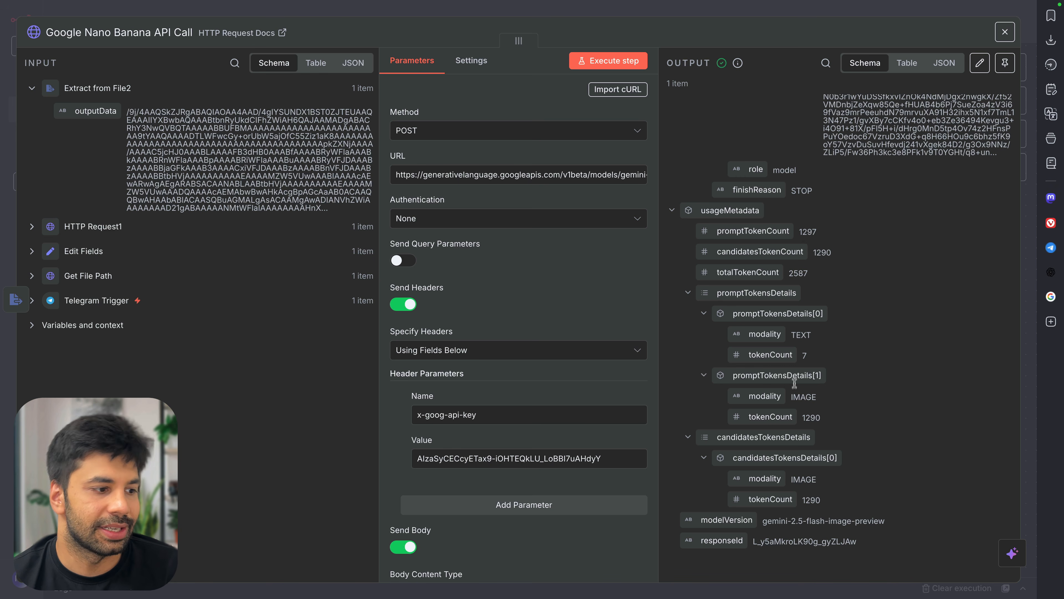
{"action": "scroll", "coordinate": [817, 354], "scroll_direction": "up", "scroll_amount": 5}
{"action": "scroll", "coordinate": [817, 354], "scroll_direction": "down", "scroll_amount": 5}
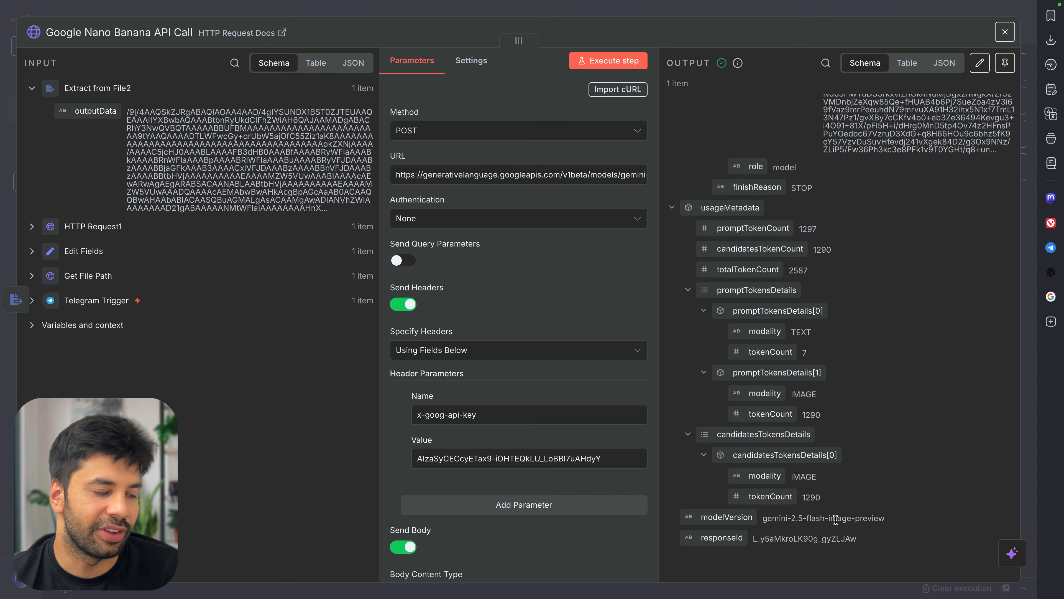
{"action": "scroll", "coordinate": [802, 530], "scroll_direction": "up", "scroll_amount": 5}
{"action": "scroll", "coordinate": [796, 541], "scroll_direction": "down", "scroll_amount": 5}
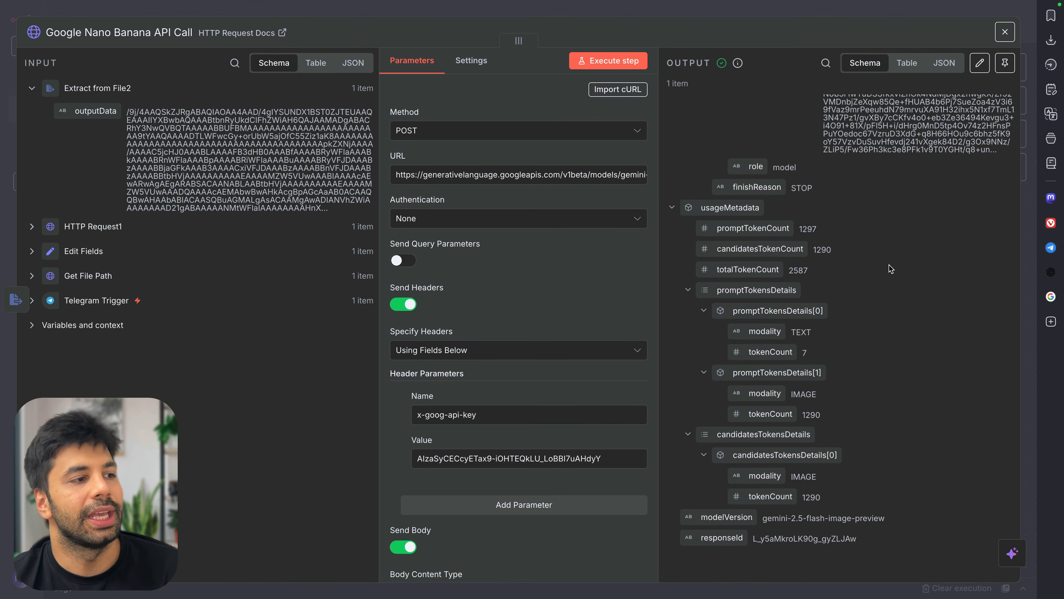
{"action": "scroll", "coordinate": [892, 269], "scroll_direction": "up", "scroll_amount": 5}
{"action": "left_click_drag", "start_coordinate": [824, 248], "coordinate": [948, 332]}
{"action": "left_click", "coordinate": [949, 332]}
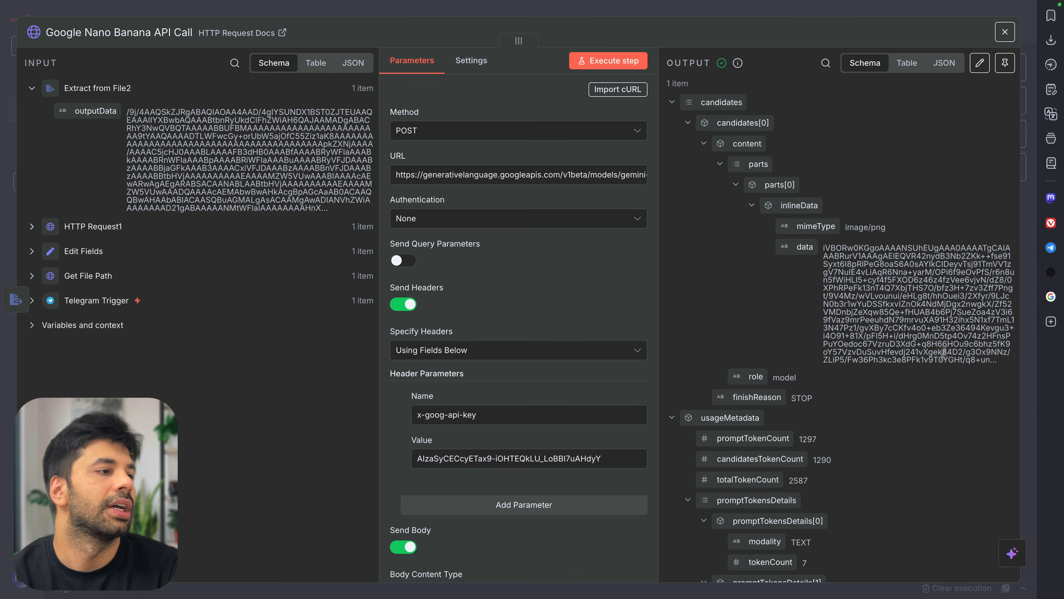
{"action": "key", "text": "Escape"}
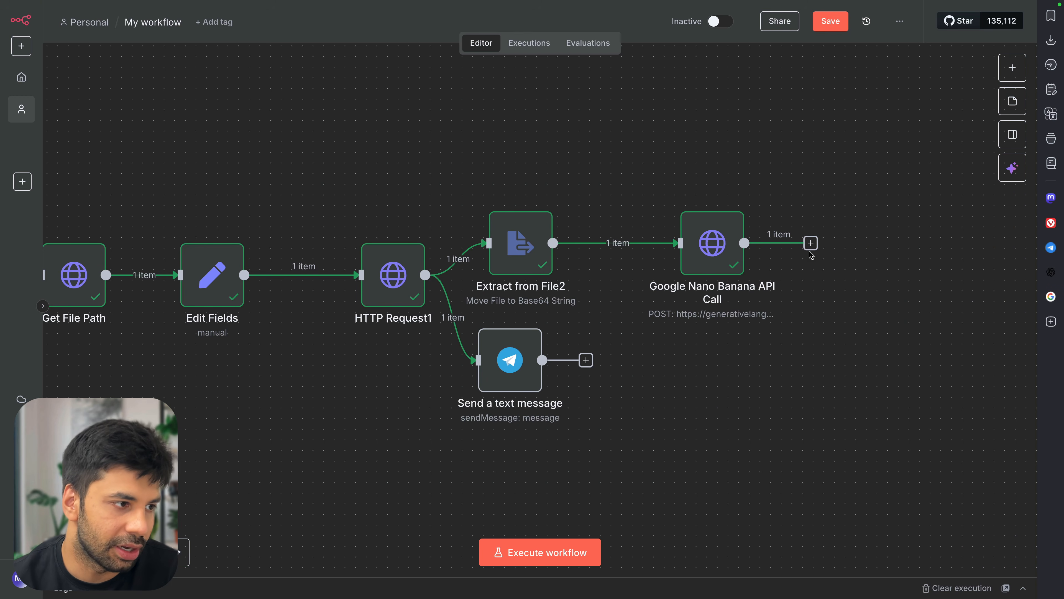
Add a Code node after the Google Nano Banana API Call
{"action": "left_click", "coordinate": [811, 244]}
{"action": "type", "text": "ci"}
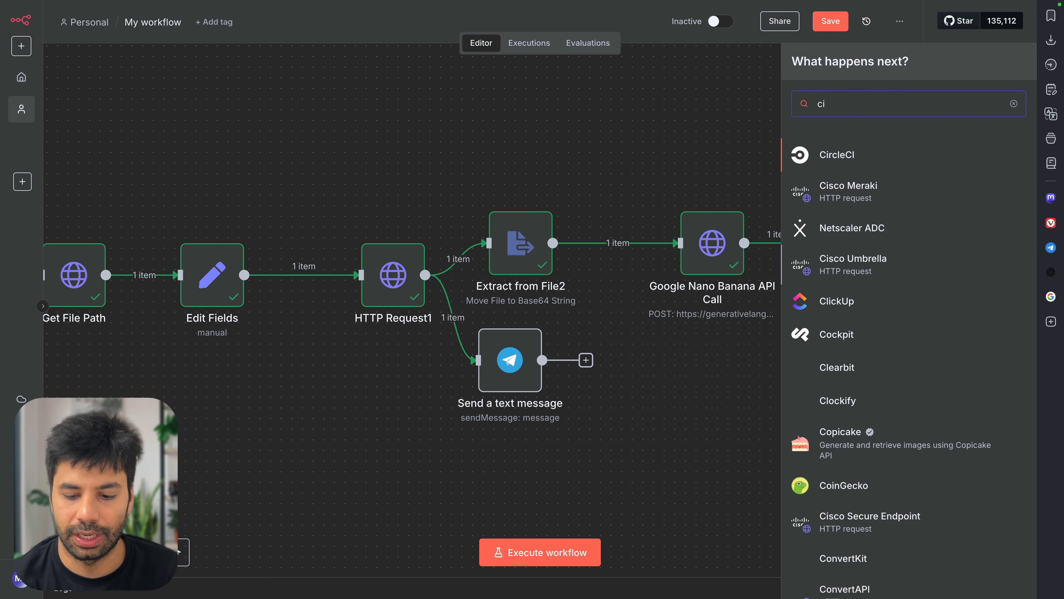
{"action": "key", "text": "BackSpace"}
{"action": "type", "text": "ode"}
{"action": "left_click", "coordinate": [884, 161]}
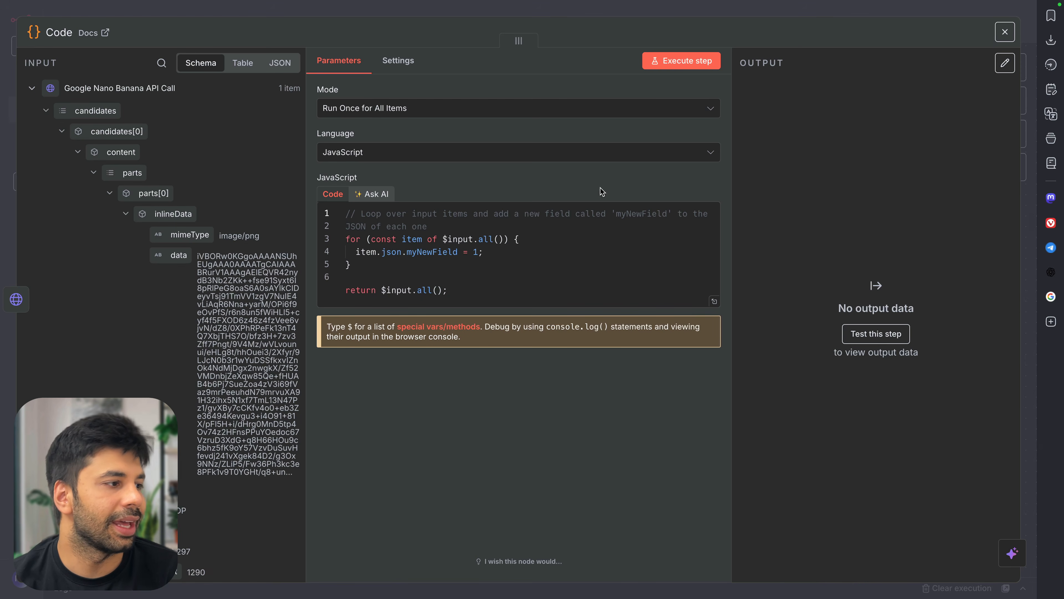
Write an Ask AI prompt to return only the base64 string from the last parts element
{"action": "left_click", "coordinate": [371, 194]}
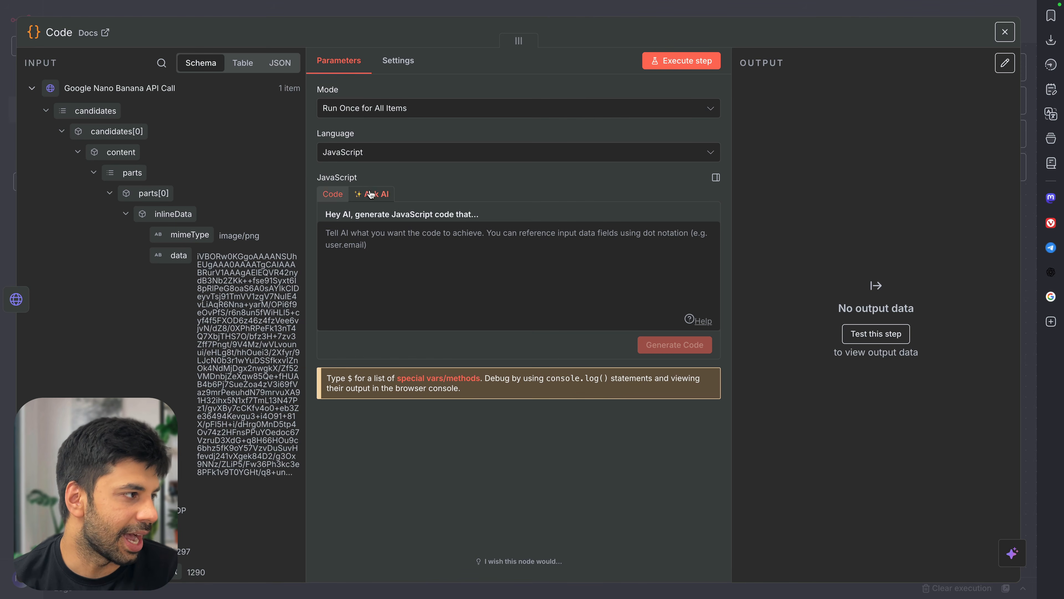
{"action": "left_click", "coordinate": [442, 249]}
{"action": "type", "text": "PLease extract the base64 da"}
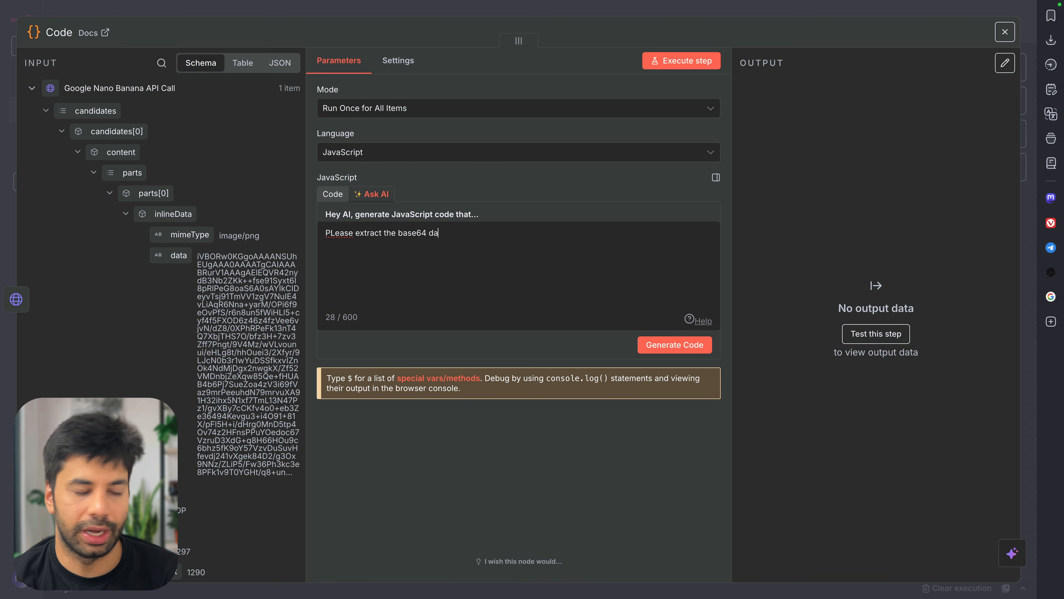
{"action": "type", "text": "ta for me f"}
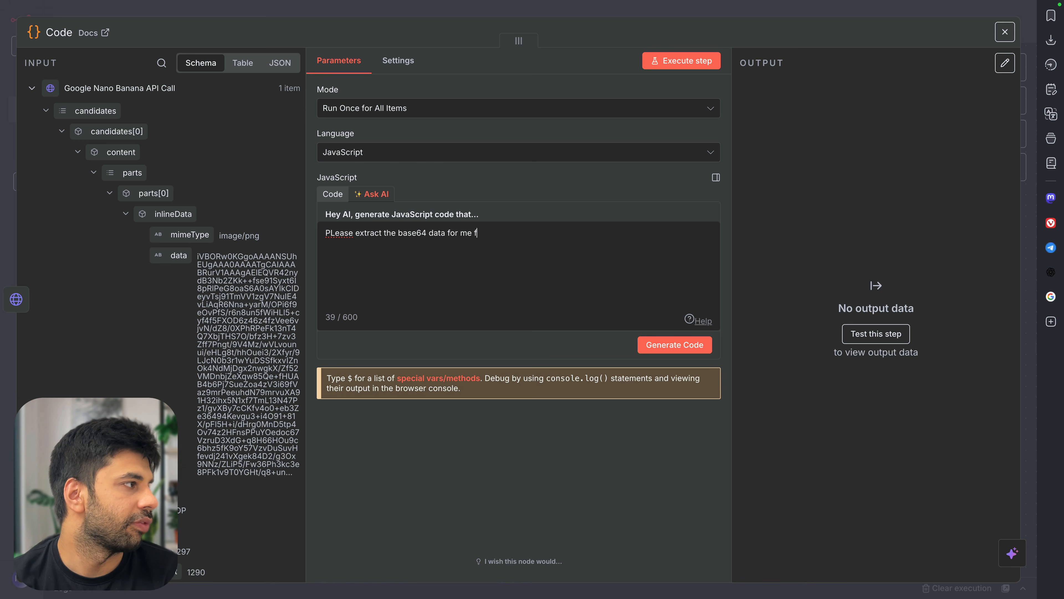
{"action": "type", "text": "rom last node, it is present"}
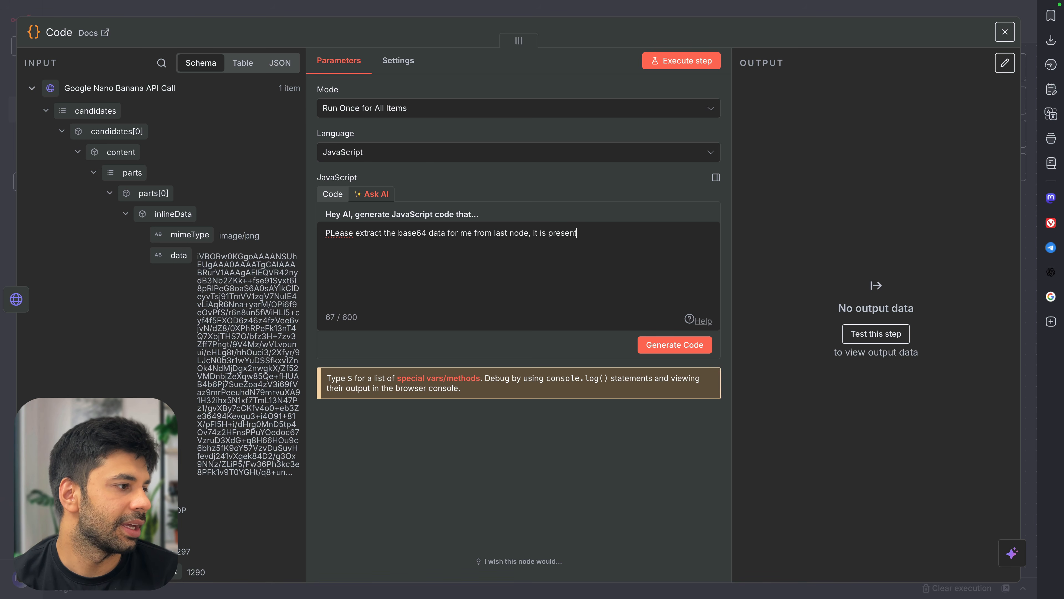
{"action": "type", "text": " in last"}
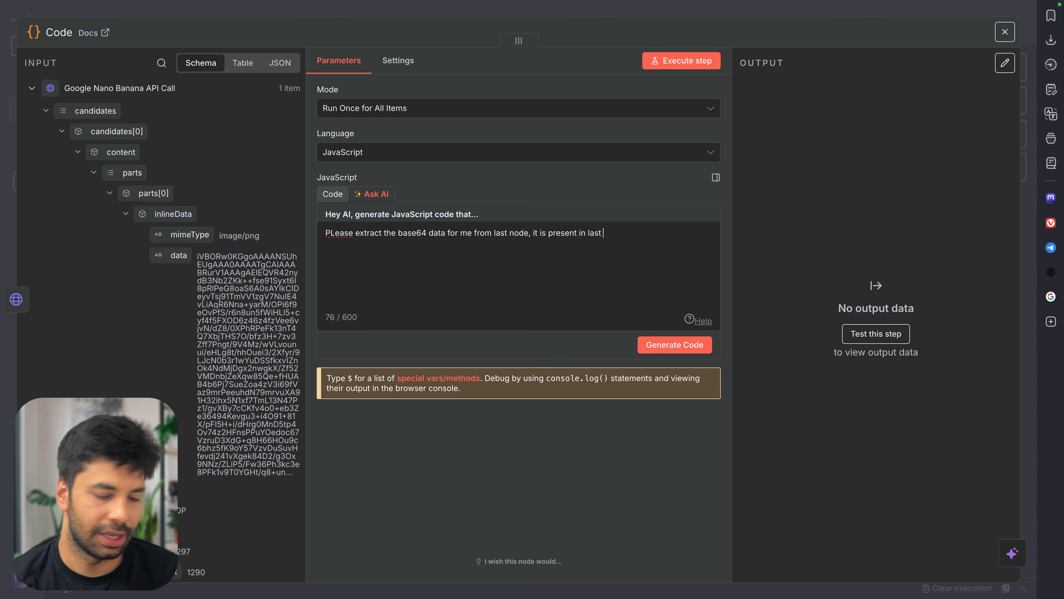
{"action": "type", "text": " element of parts "}
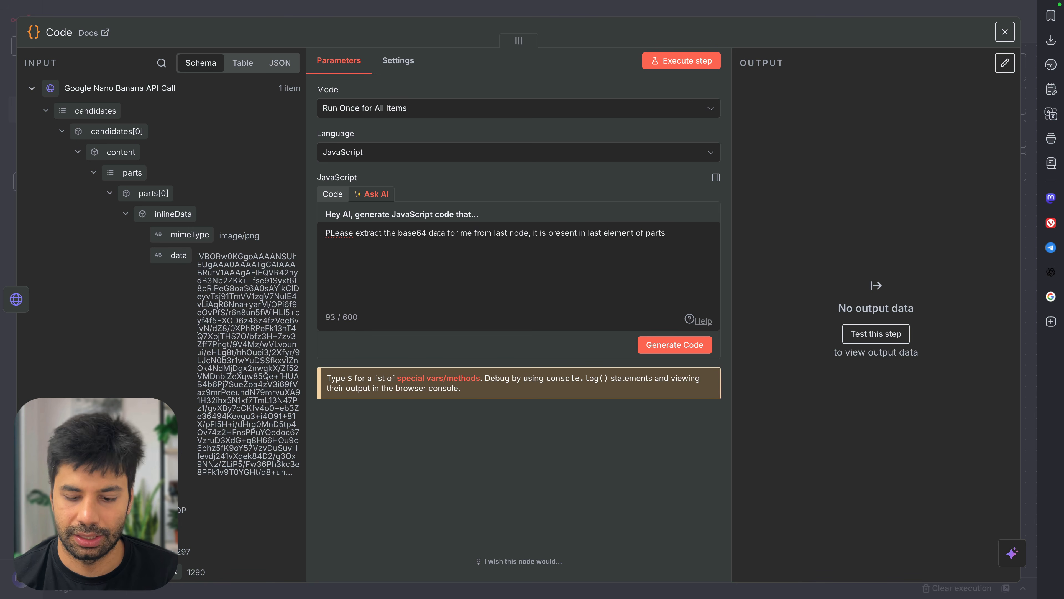
{"action": "type", "text": "array."}
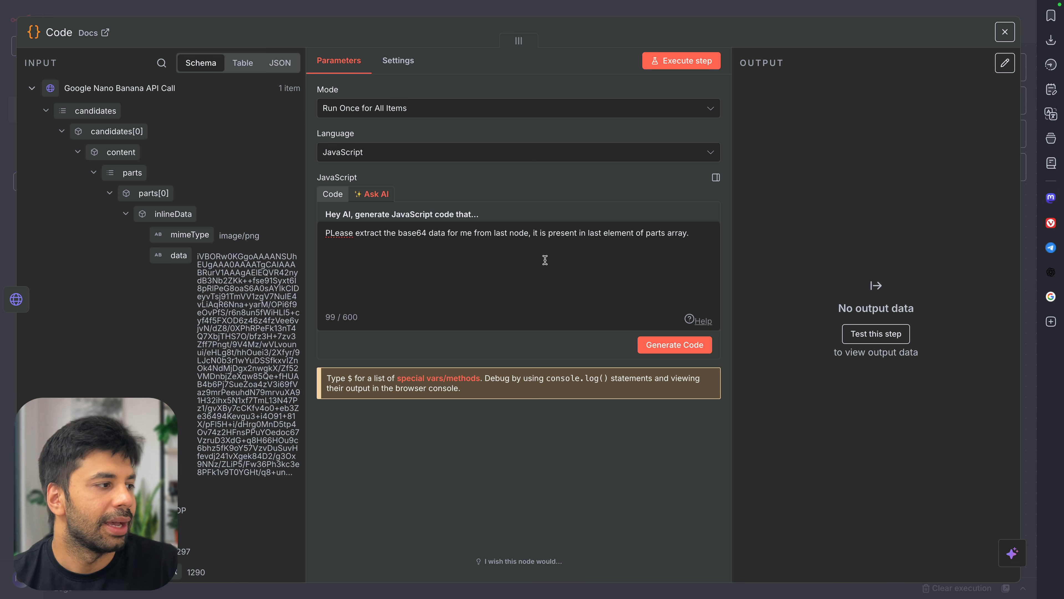
{"action": "type", "text": "M"}
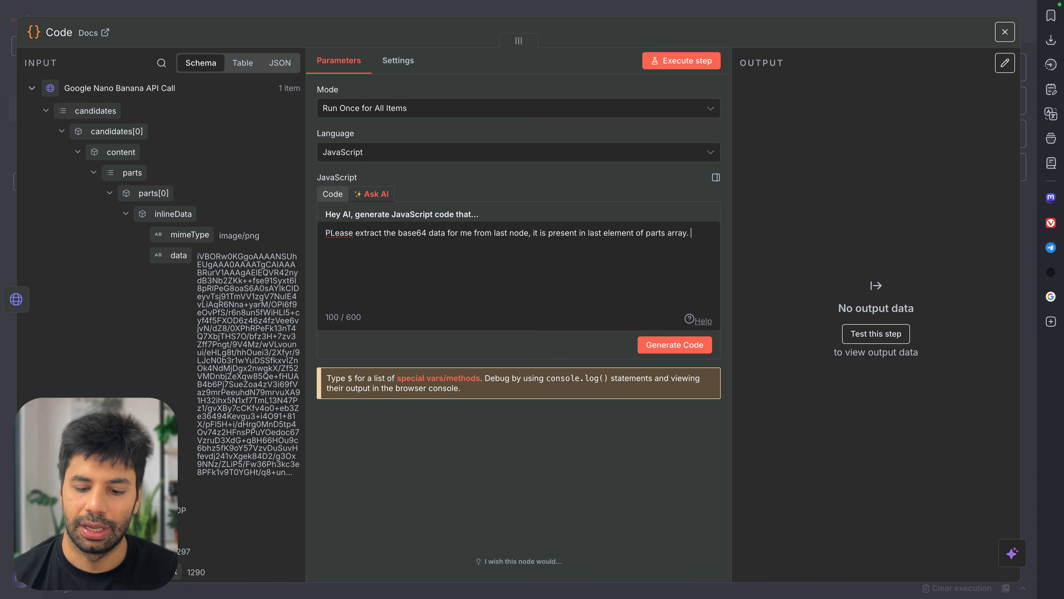
{"action": "type", "text": "ake sure to onl"}
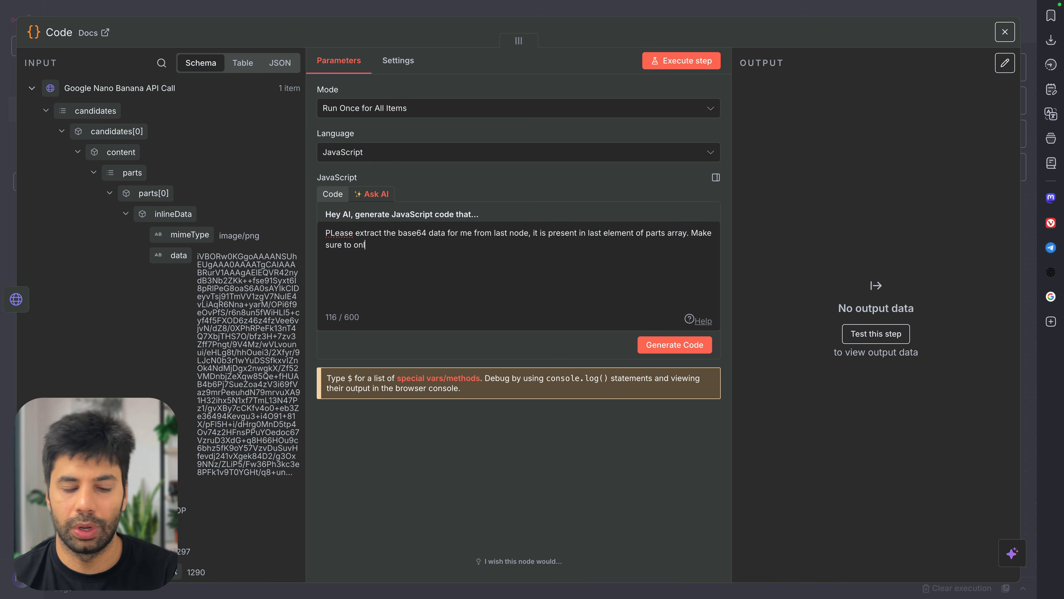
{"action": "type", "text": "y give me the"}
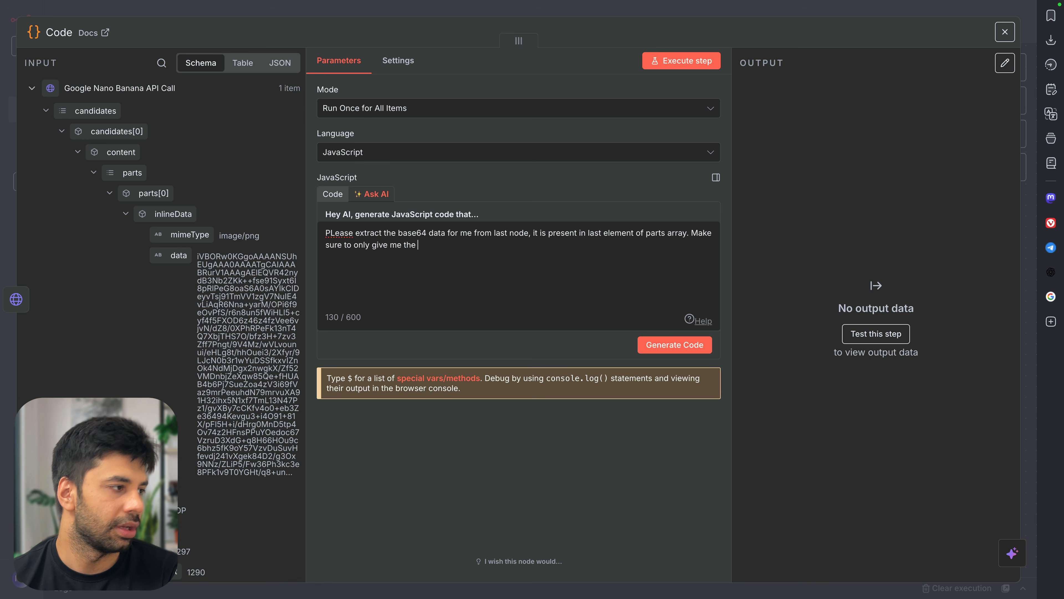
{"action": "type", "text": " base64 "}
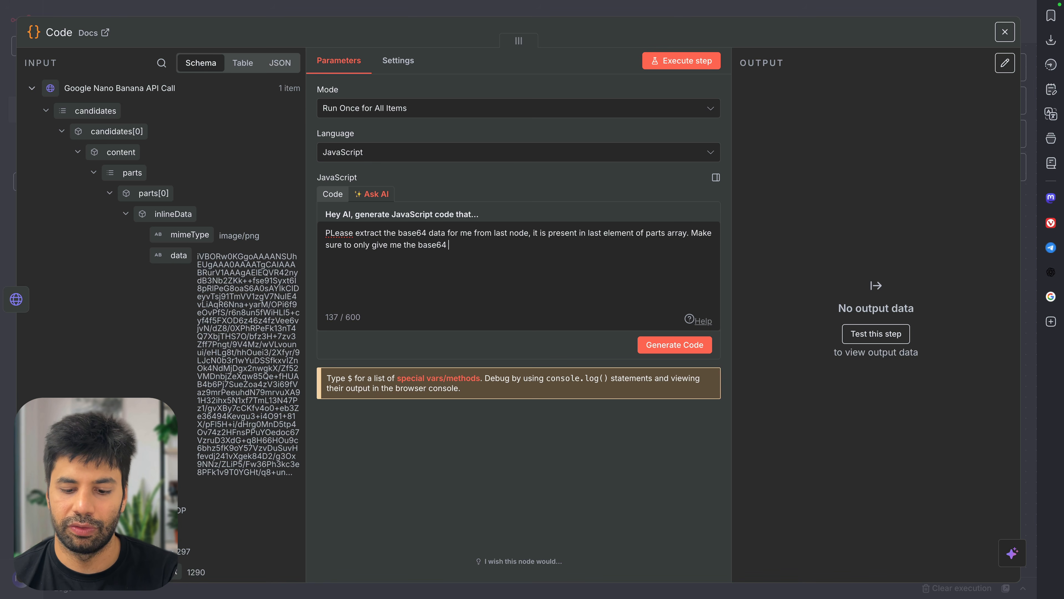
{"action": "type", "text": "string as output."}
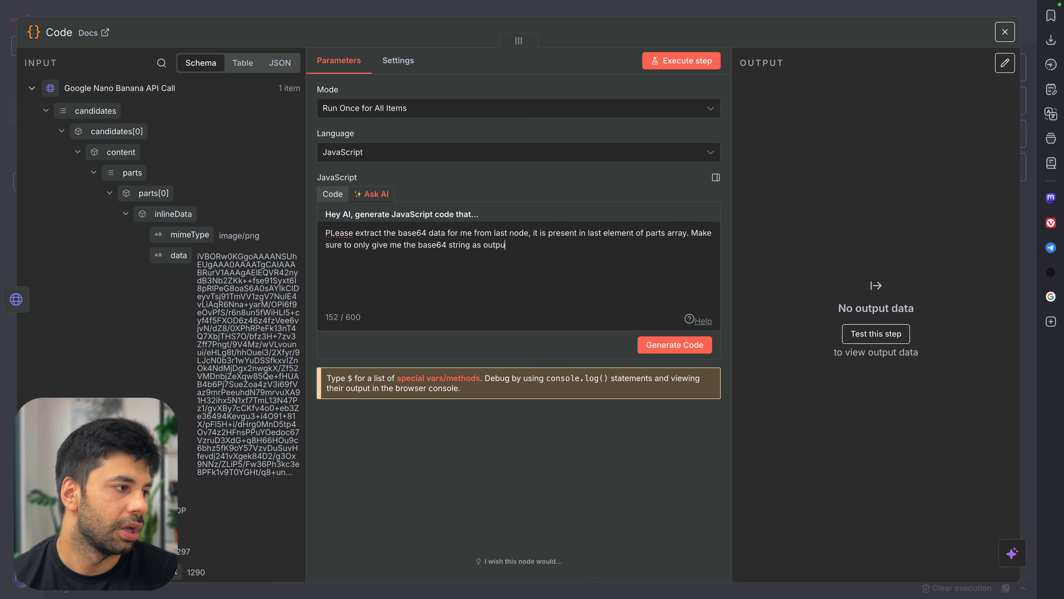
{"action": "left_click", "coordinate": [338, 228]}
{"action": "key", "text": "BackSpace"}
{"action": "type", "text": "l"}
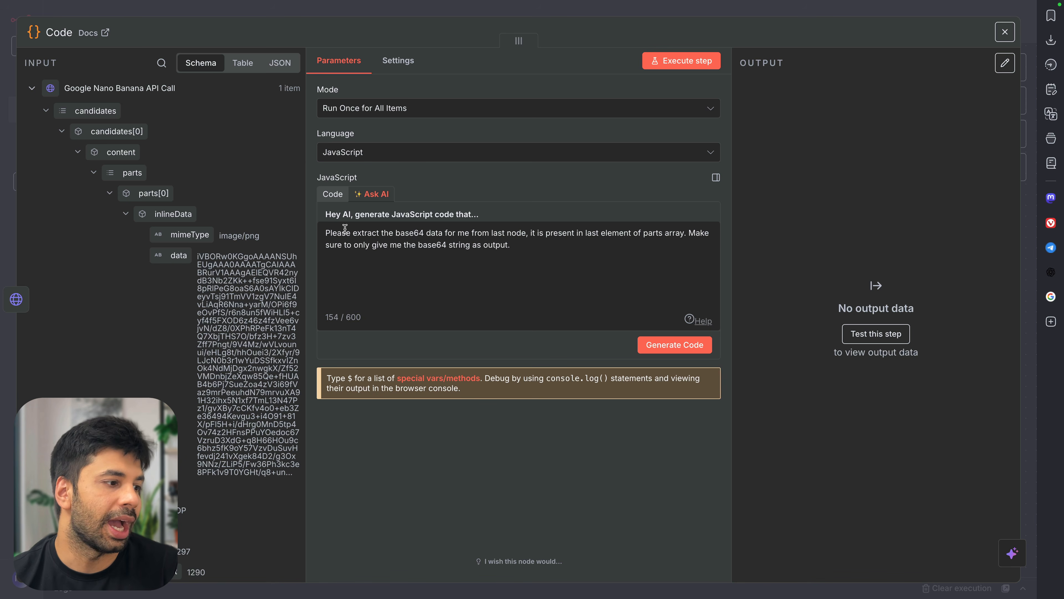
Generate the JavaScript and run the Code step to output base64Data
{"action": "left_click", "coordinate": [659, 350]}
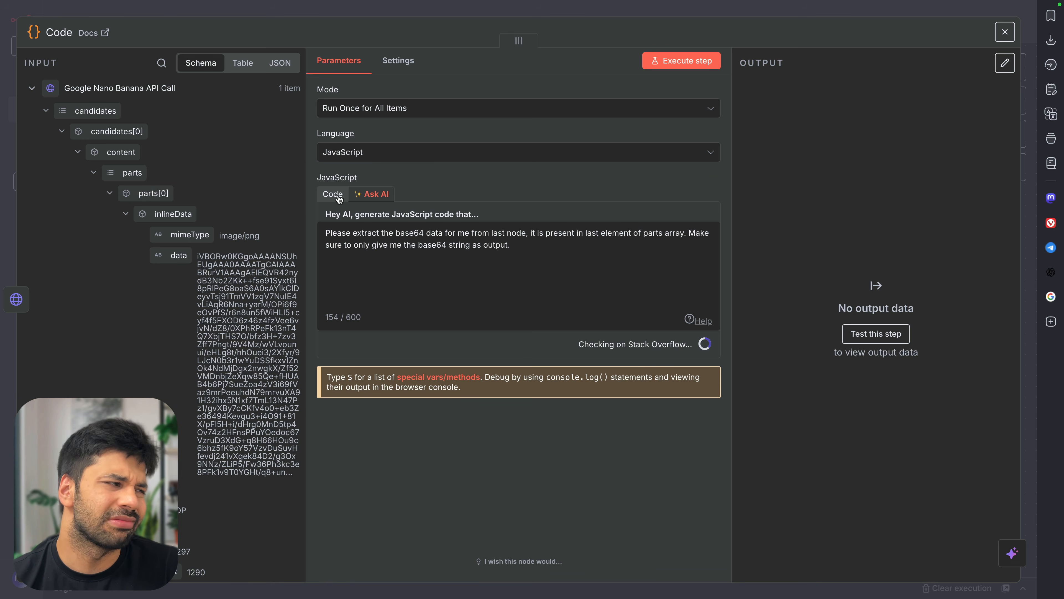
{"action": "left_click", "coordinate": [677, 59]}
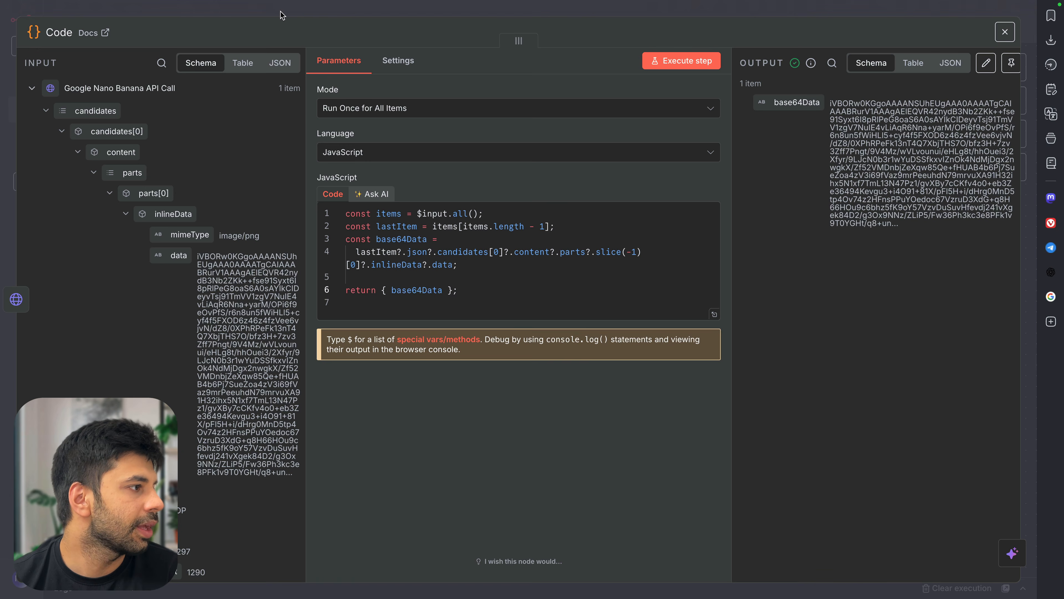
{"action": "left_click", "coordinate": [311, 12]}
{"action": "scroll", "coordinate": [546, 373], "scroll_direction": "right", "scroll_amount": 5}
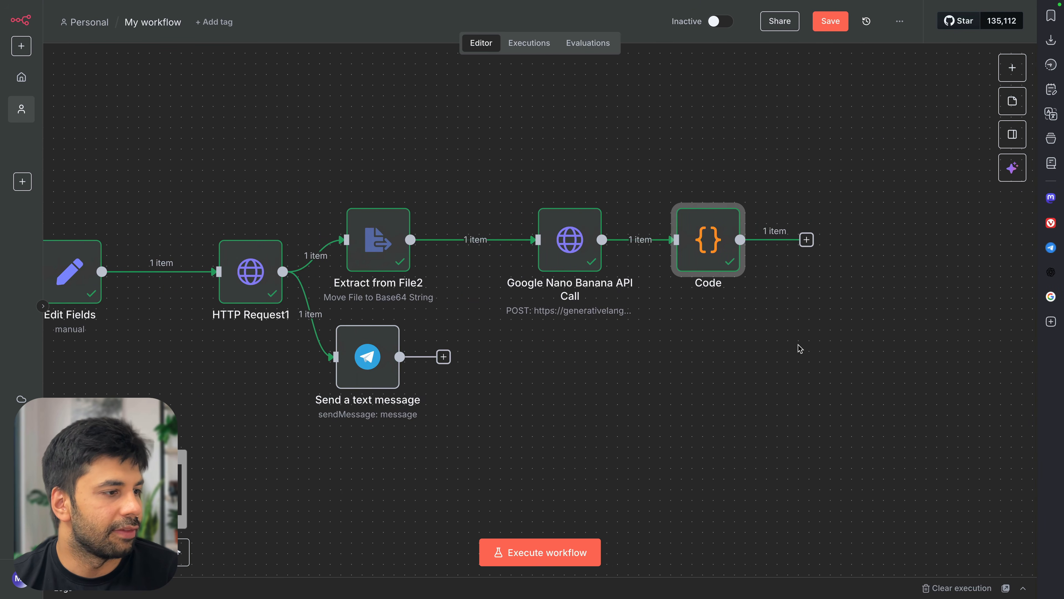
Add an Edit Fields (Set) node after Code
{"action": "left_click", "coordinate": [806, 240]}
{"action": "type", "text": "ei"}
{"action": "key", "text": "BackSpace"}
{"action": "type", "text": "dit"}
{"action": "key", "text": "Down"}
{"action": "key", "text": "Return"}
Add field Image64String mapped to base64Data and run the step
{"action": "left_click", "coordinate": [488, 192]}
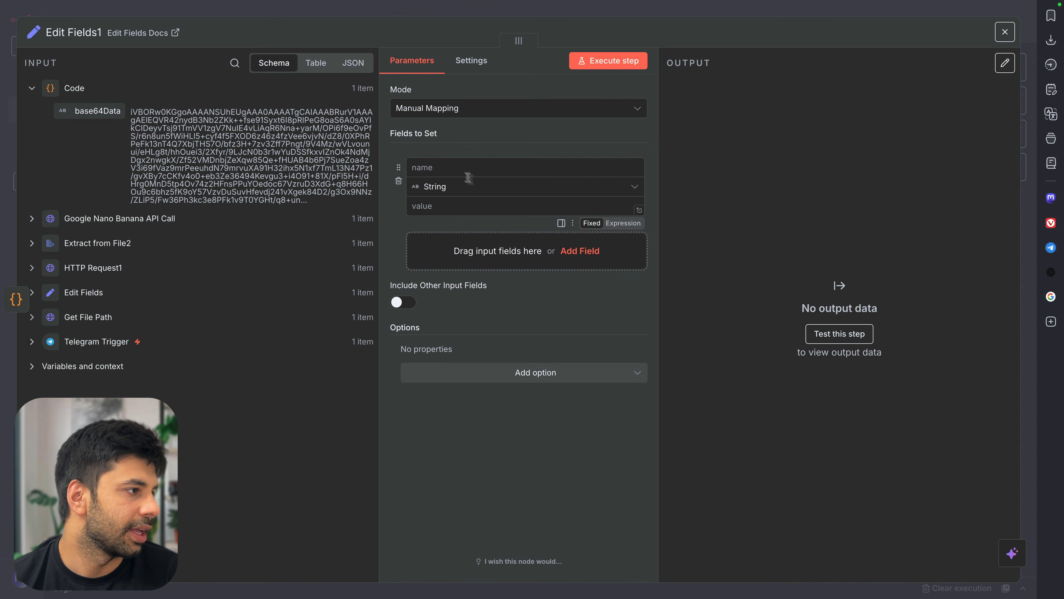
{"action": "left_click", "coordinate": [450, 167]}
{"action": "type", "text": "Image"}
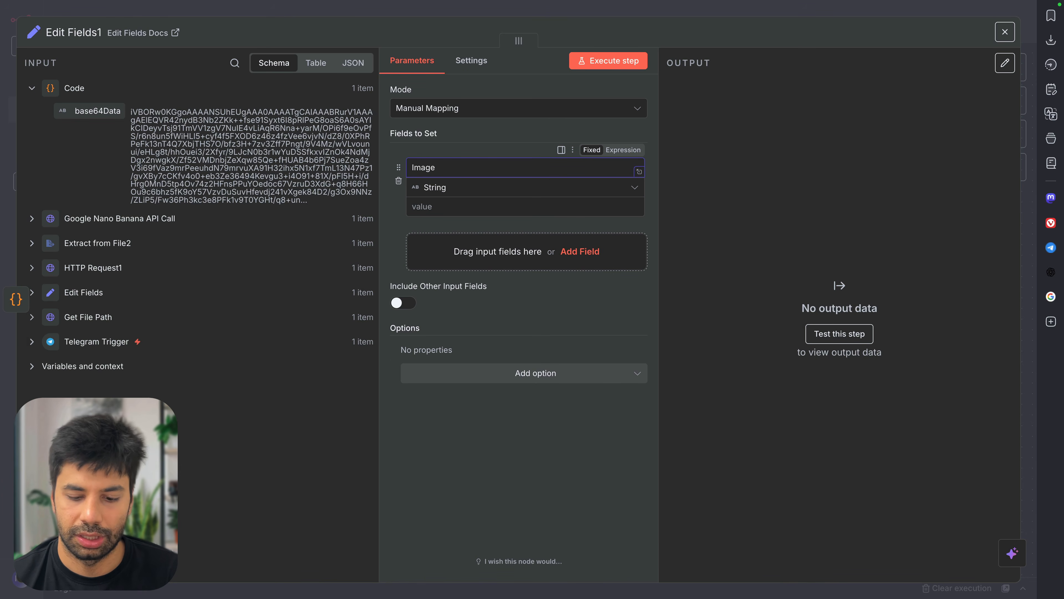
{"action": "type", "text": "64String"}
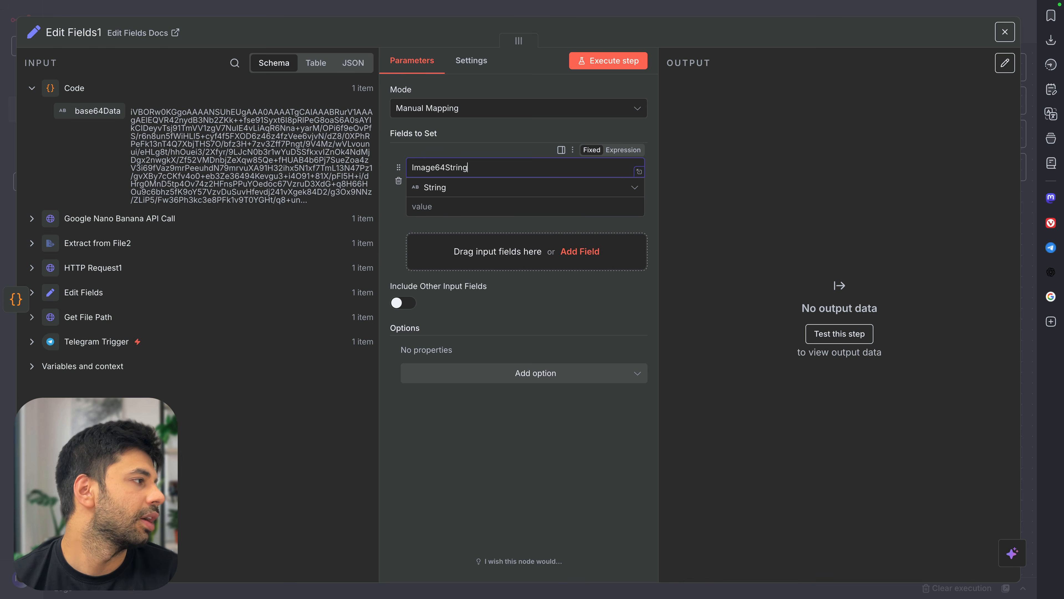
{"action": "left_click_drag", "start_coordinate": [96, 111], "coordinate": [450, 206]}
{"action": "left_click", "coordinate": [605, 61]}
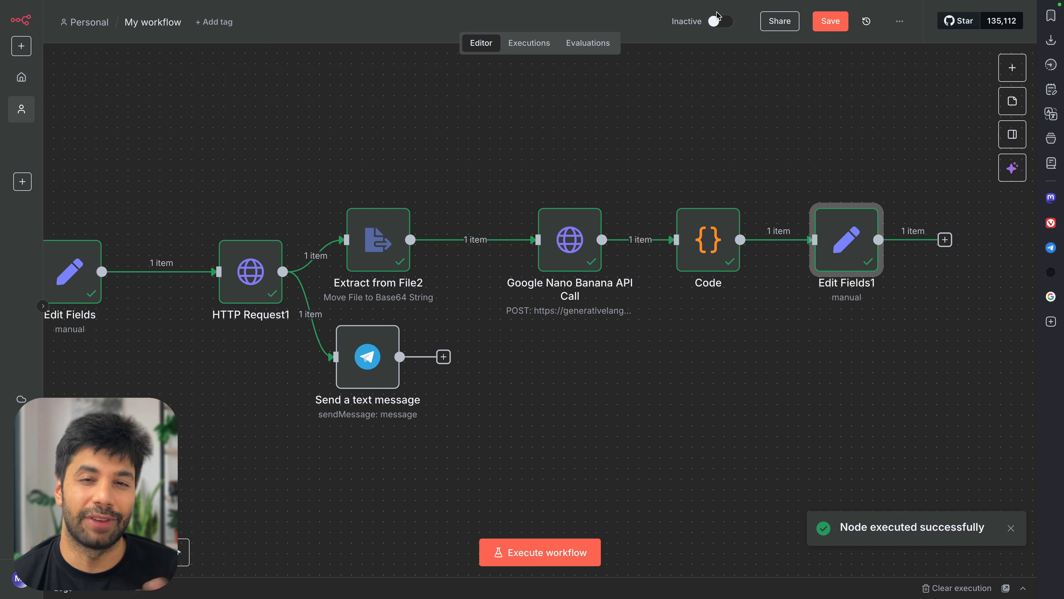
{"action": "left_click", "coordinate": [717, 12]}
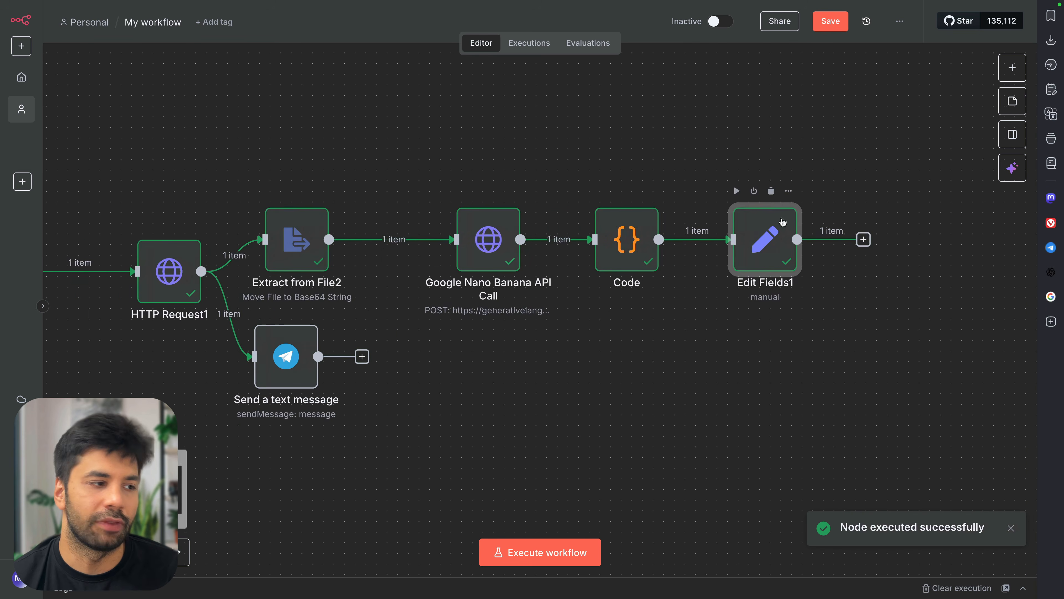
Reopen Edit Fields1 to check its output
{"action": "scroll", "coordinate": [783, 222], "scroll_direction": "right", "scroll_amount": 4}
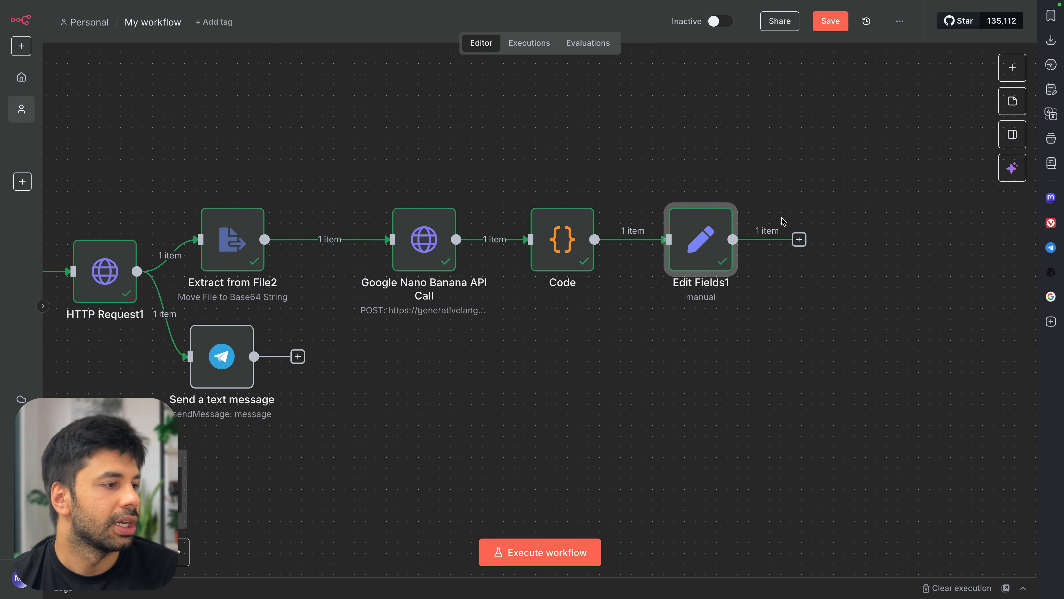
{"action": "scroll", "coordinate": [668, 256], "scroll_direction": "down", "scroll_amount": 4}
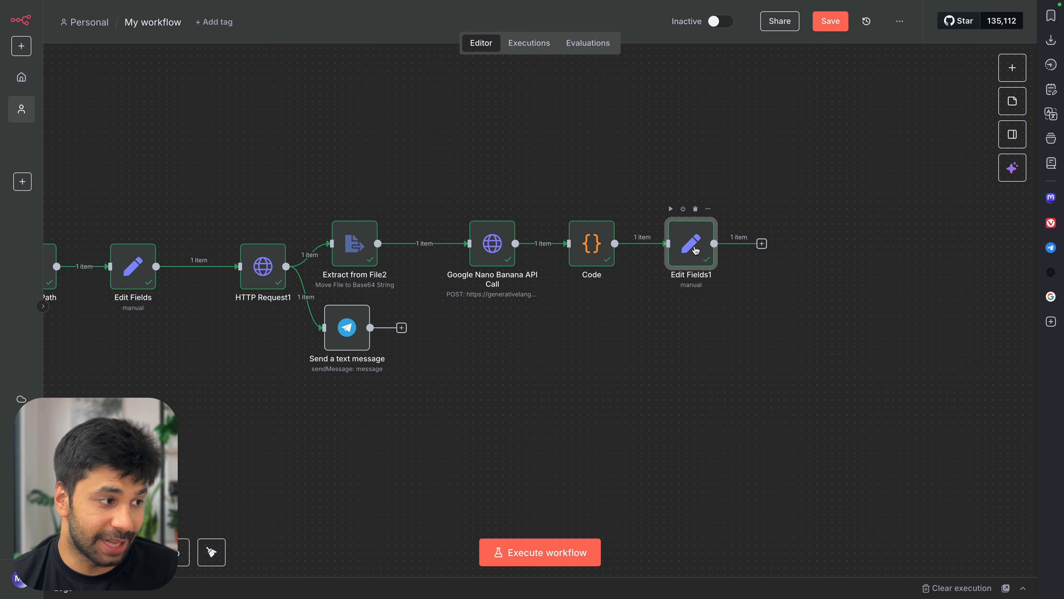
{"action": "key", "text": "Return"}
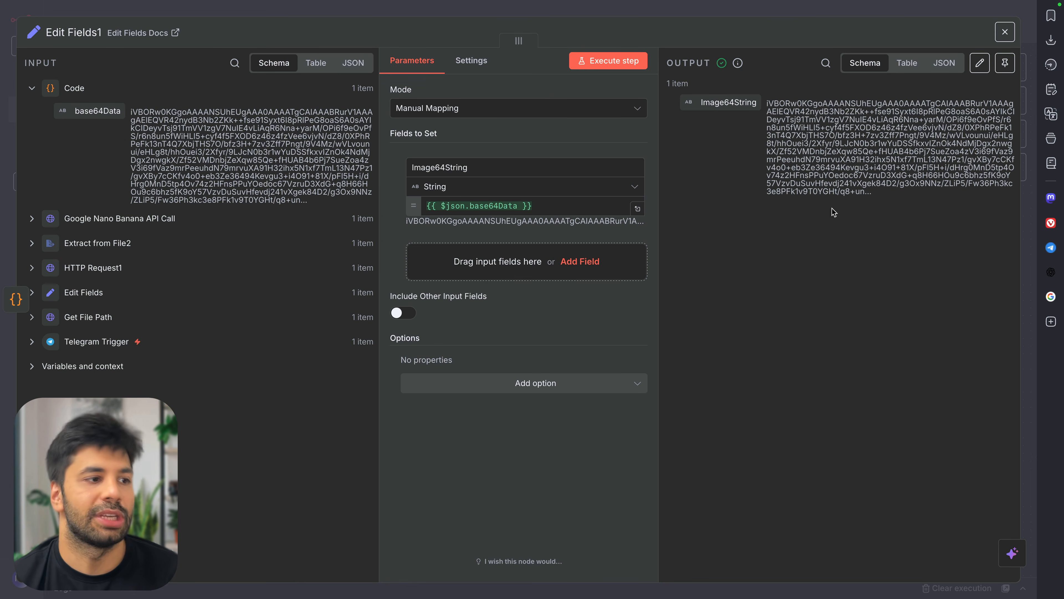
{"action": "key", "text": "Escape"}
Add a Convert to File node using the 'Move base64 string to file' action after Edit Fields1
{"action": "left_click", "coordinate": [761, 244]}
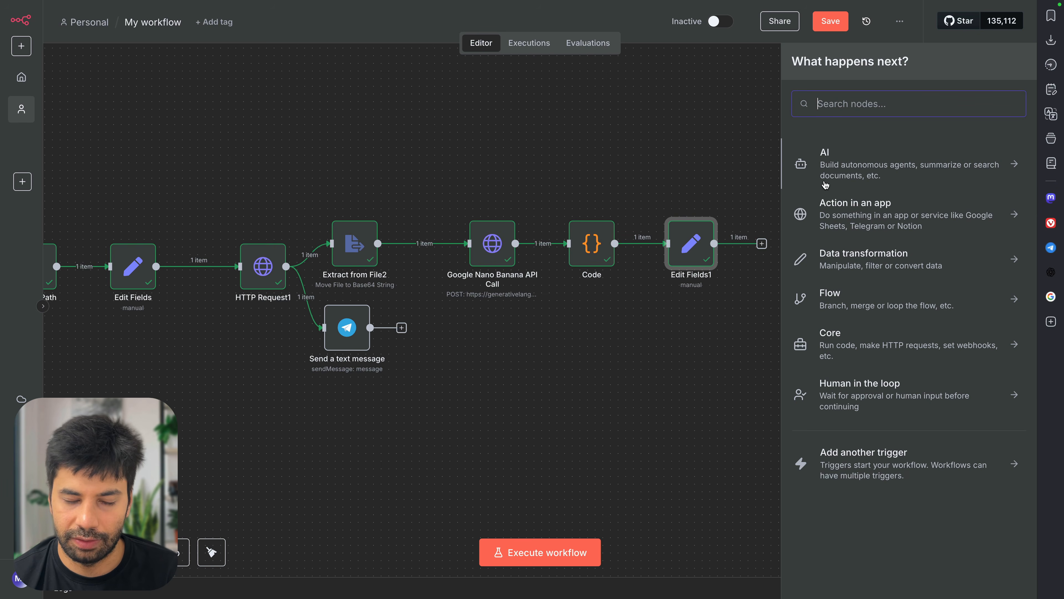
{"action": "type", "text": "base"}
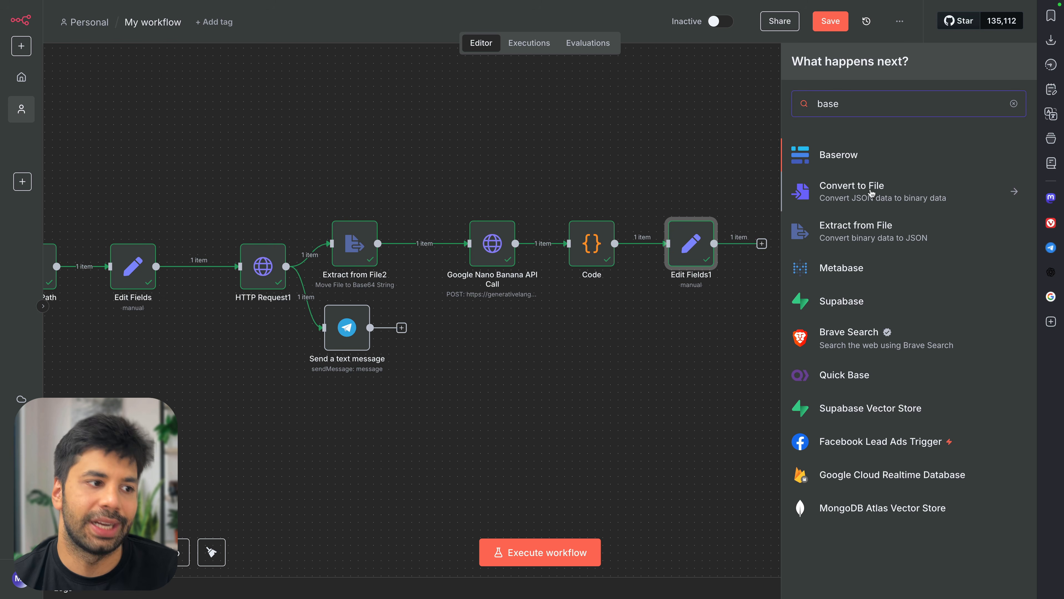
{"action": "left_click", "coordinate": [886, 197]}
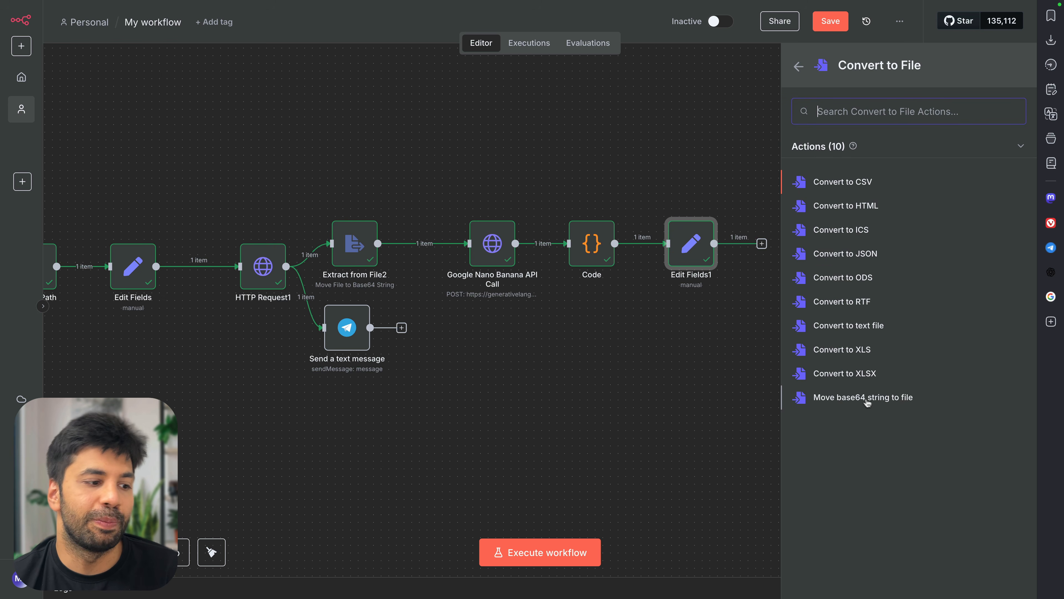
{"action": "left_click", "coordinate": [891, 400]}
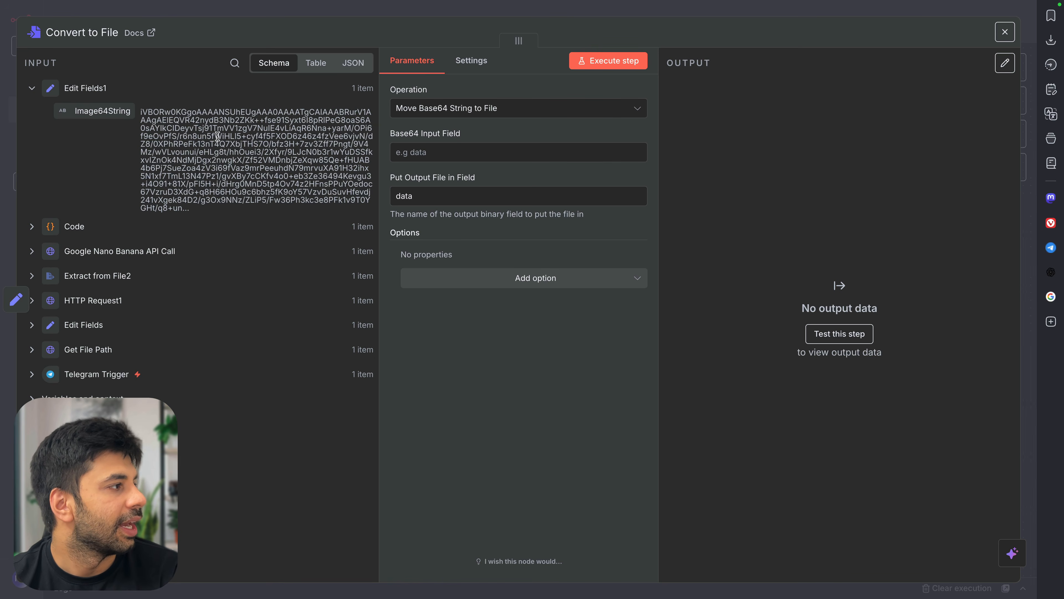
Map Image64String as input, name the output GoogleCreatedImage, run and preview the image
{"action": "left_click_drag", "start_coordinate": [112, 111], "coordinate": [443, 150]}
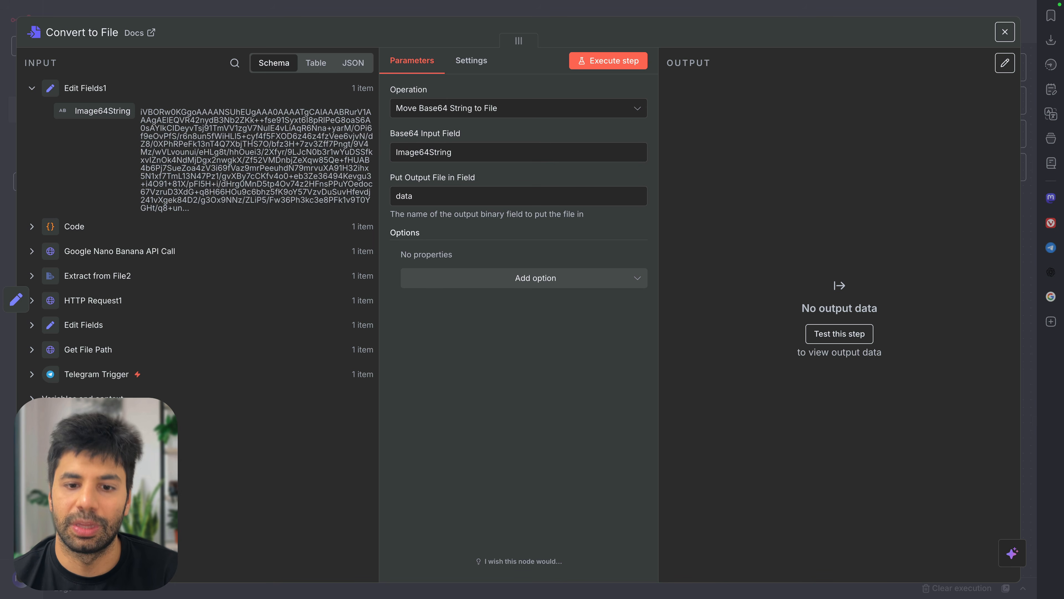
{"action": "key", "text": "ctrl+a"}
{"action": "left_click", "coordinate": [457, 196]}
{"action": "key", "text": "ctrl+a"}
{"action": "type", "text": "Go"}
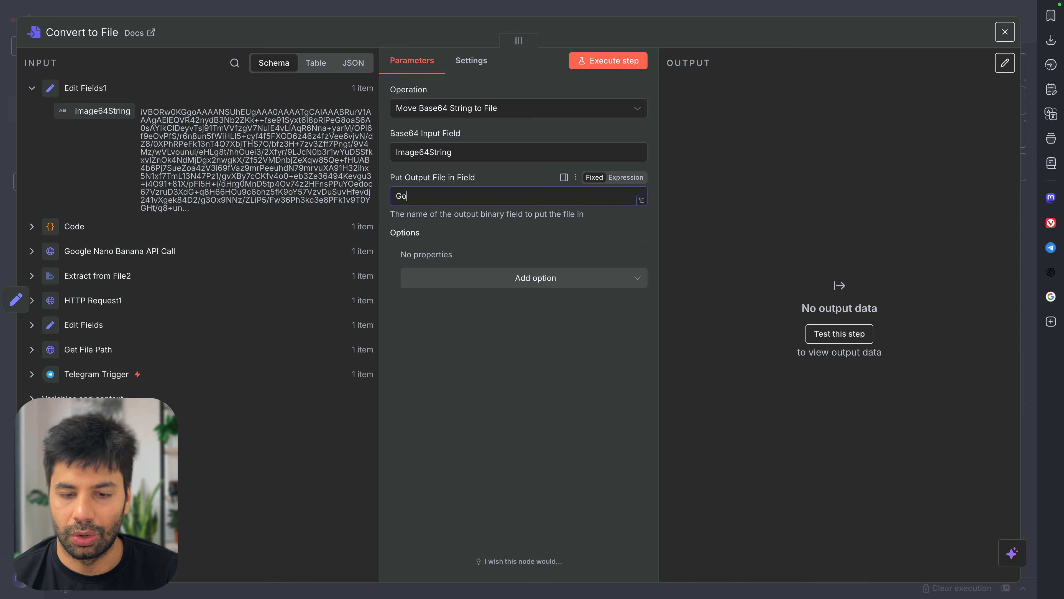
{"action": "type", "text": "ogleCreatedI"}
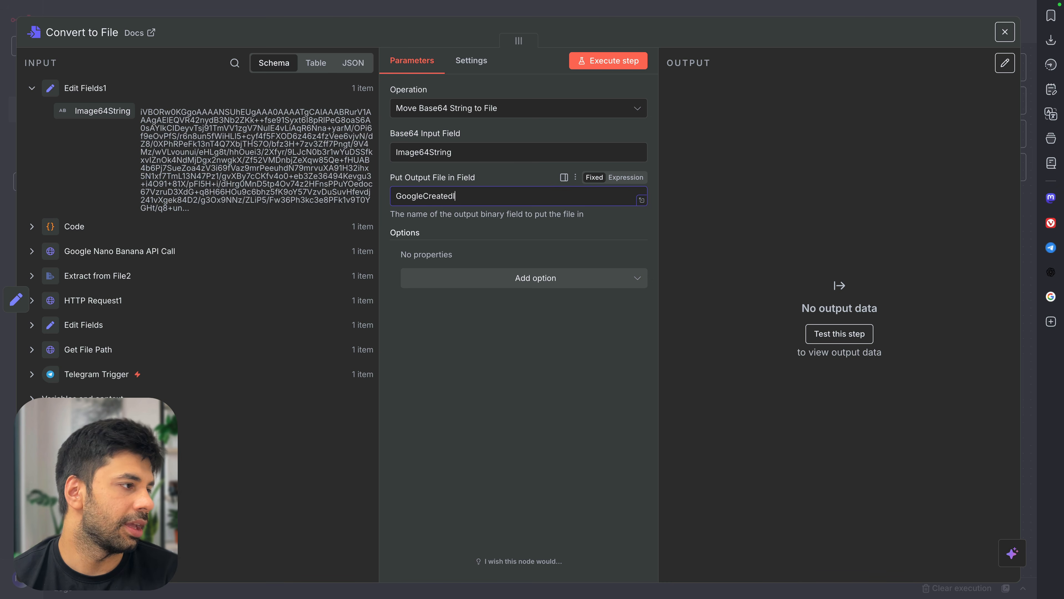
{"action": "type", "text": "mage"}
{"action": "left_click", "coordinate": [593, 62]}
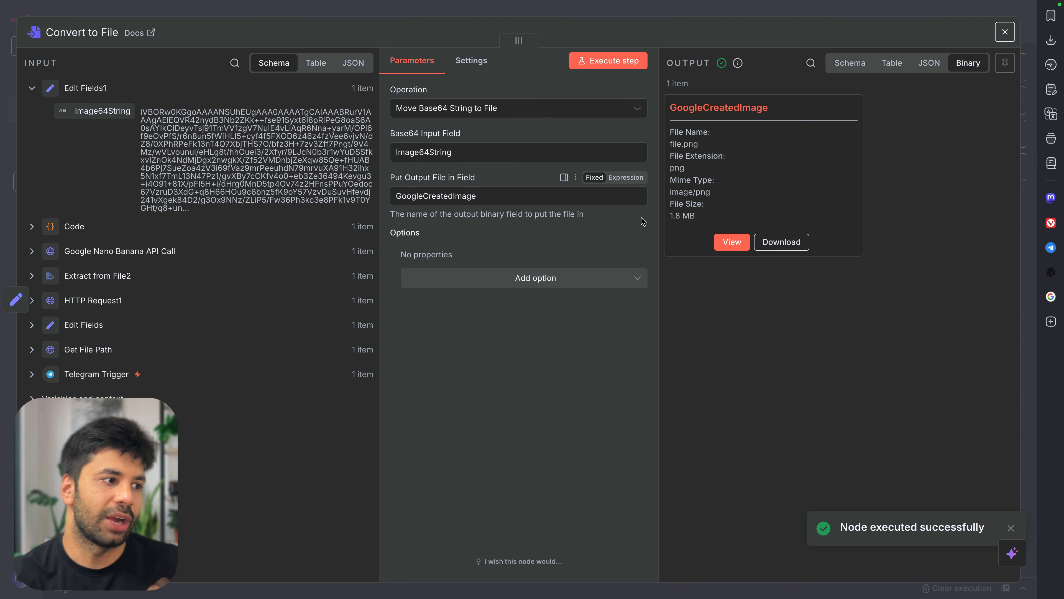
{"action": "left_click", "coordinate": [730, 242]}
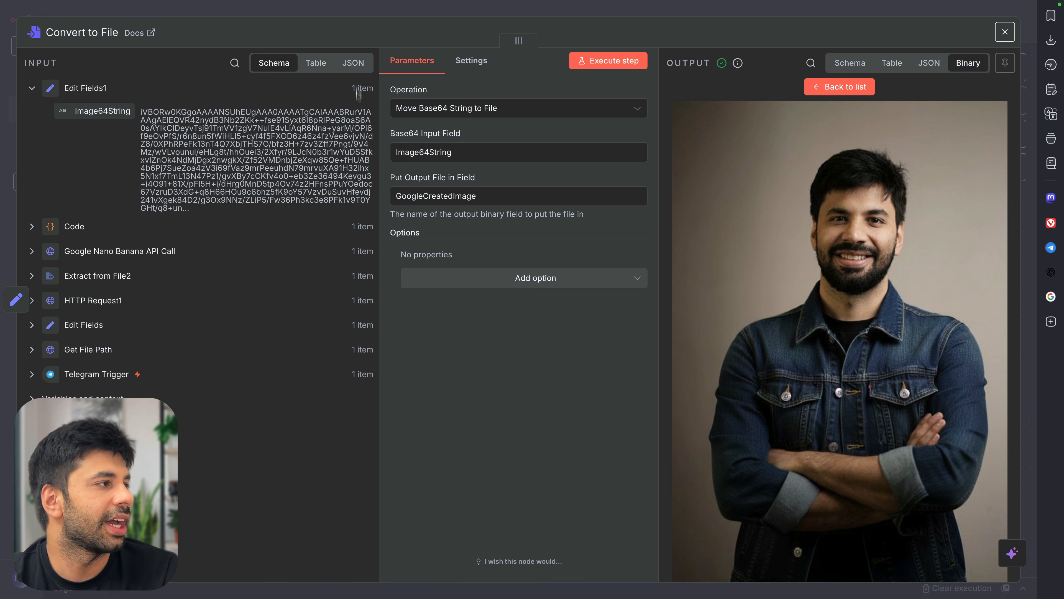
{"action": "left_click", "coordinate": [328, 15]}
Paste the copied Send Image1 Telegram node onto the canvas after the image chain
{"action": "scroll", "coordinate": [469, 264], "scroll_direction": "down", "scroll_amount": 4}
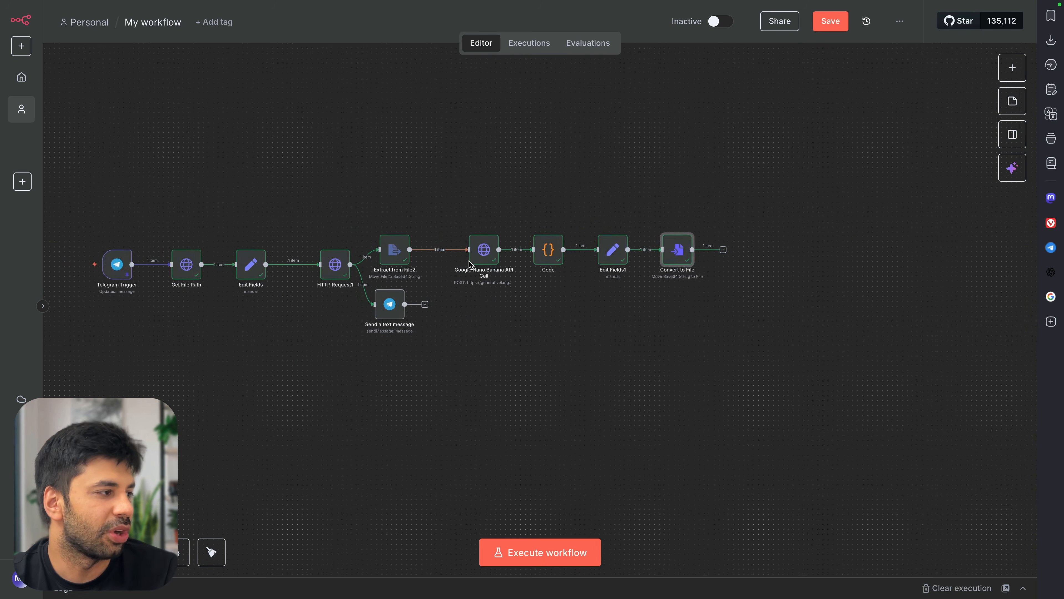
{"action": "scroll", "coordinate": [469, 264], "scroll_direction": "left", "scroll_amount": 3}
{"action": "mouse_move", "coordinate": [245, 266]}
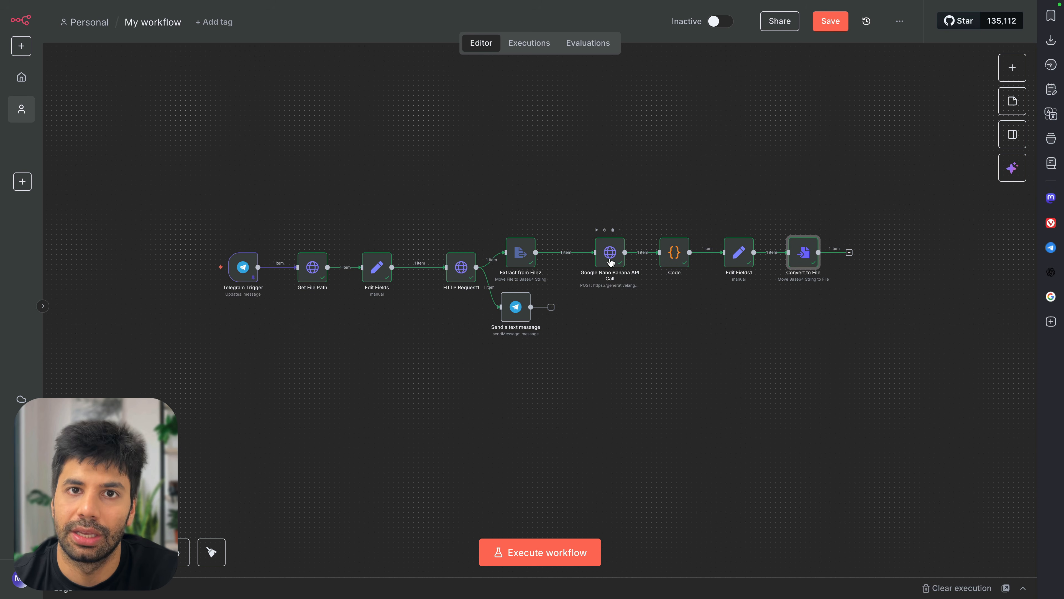
{"action": "scroll", "coordinate": [610, 260], "scroll_direction": "down", "scroll_amount": 1}
{"action": "scroll", "coordinate": [610, 252], "scroll_direction": "up", "scroll_amount": 2, "text": "ctrl"}
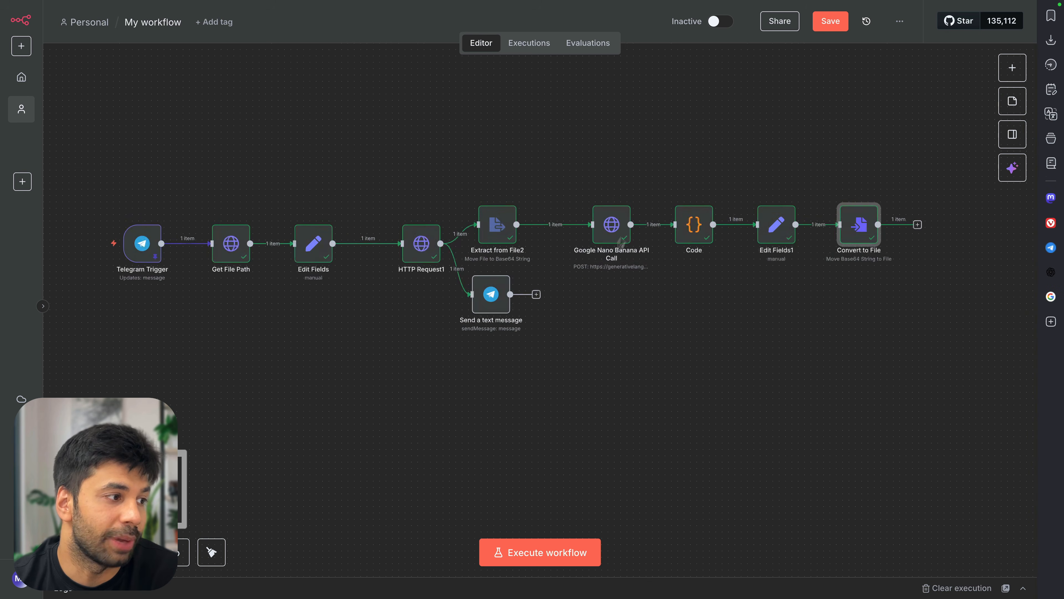
{"action": "scroll", "coordinate": [626, 235], "scroll_direction": "up", "scroll_amount": 1}
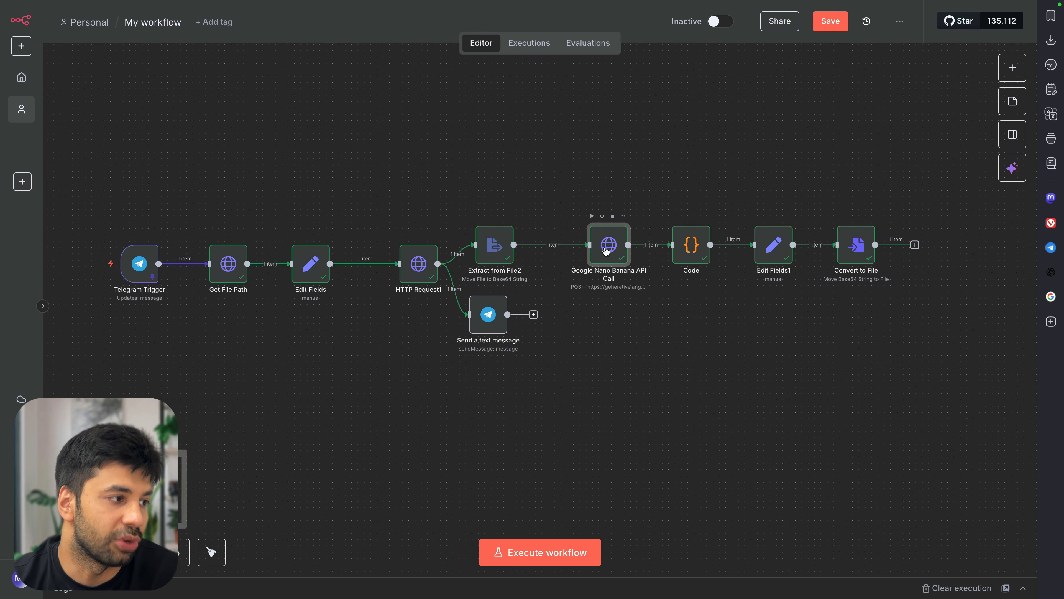
{"action": "double_click", "coordinate": [600, 253]}
{"action": "key", "text": "Escape"}
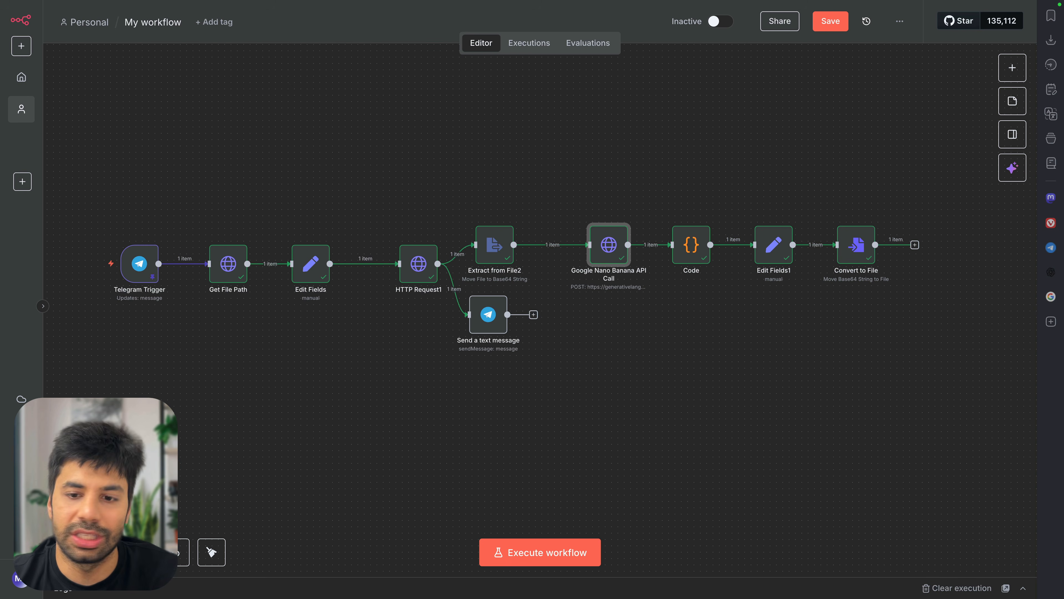
{"action": "scroll", "coordinate": [933, 256], "scroll_direction": "right", "scroll_amount": 5}
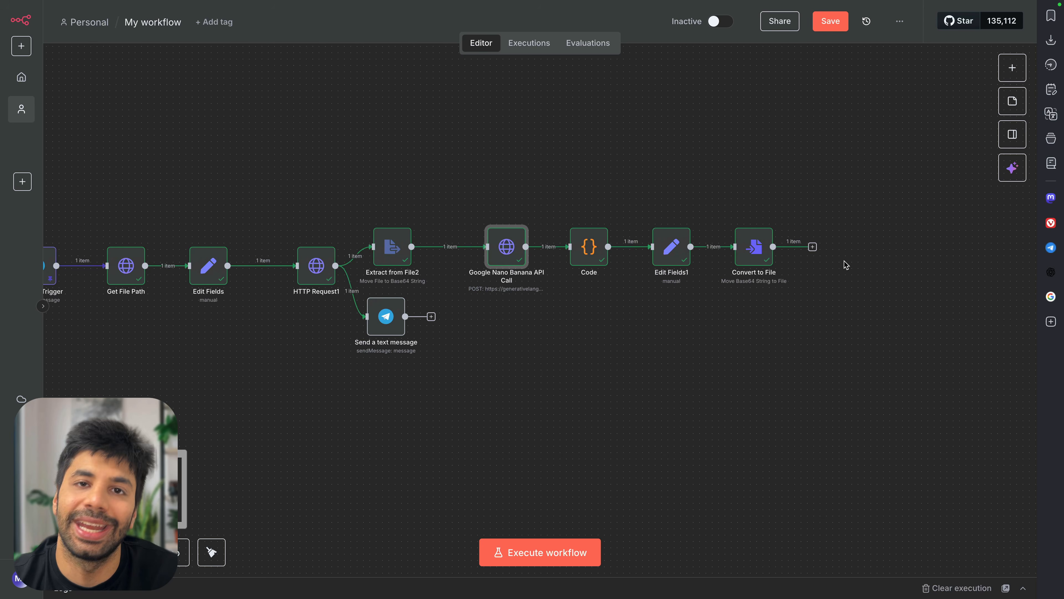
{"action": "key", "text": "super+v"}
Connect Send Image1 after Convert to File and inspect the GoogleCreatedImage binary input
{"action": "left_click_drag", "start_coordinate": [548, 303], "coordinate": [843, 247]}
{"action": "double_click", "coordinate": [859, 251]}
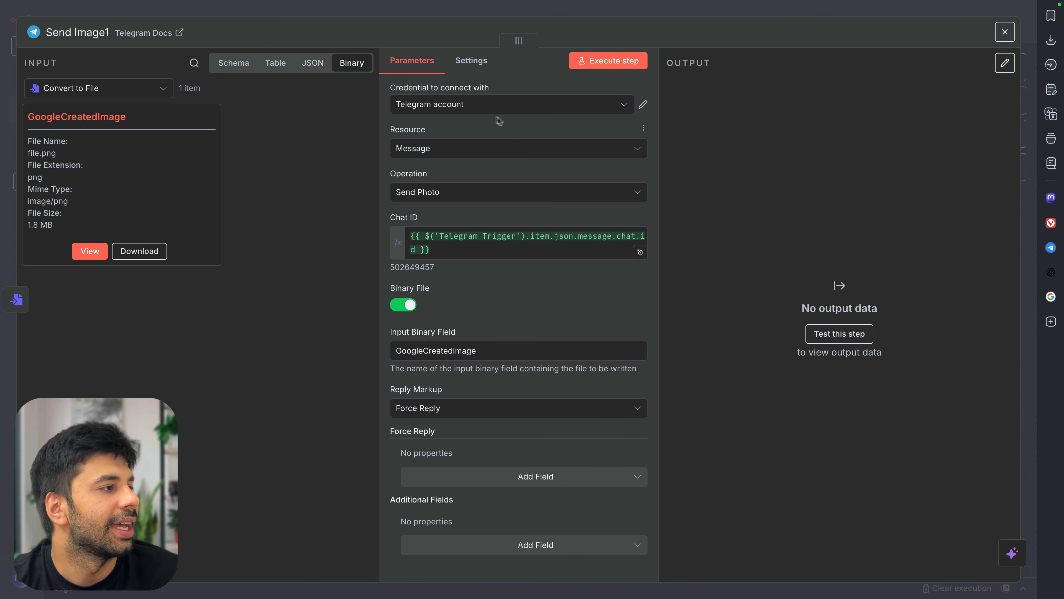
{"action": "left_click", "coordinate": [158, 89]}
{"action": "scroll", "coordinate": [145, 285], "scroll_direction": "down", "scroll_amount": 1}
{"action": "left_click", "coordinate": [145, 275]}
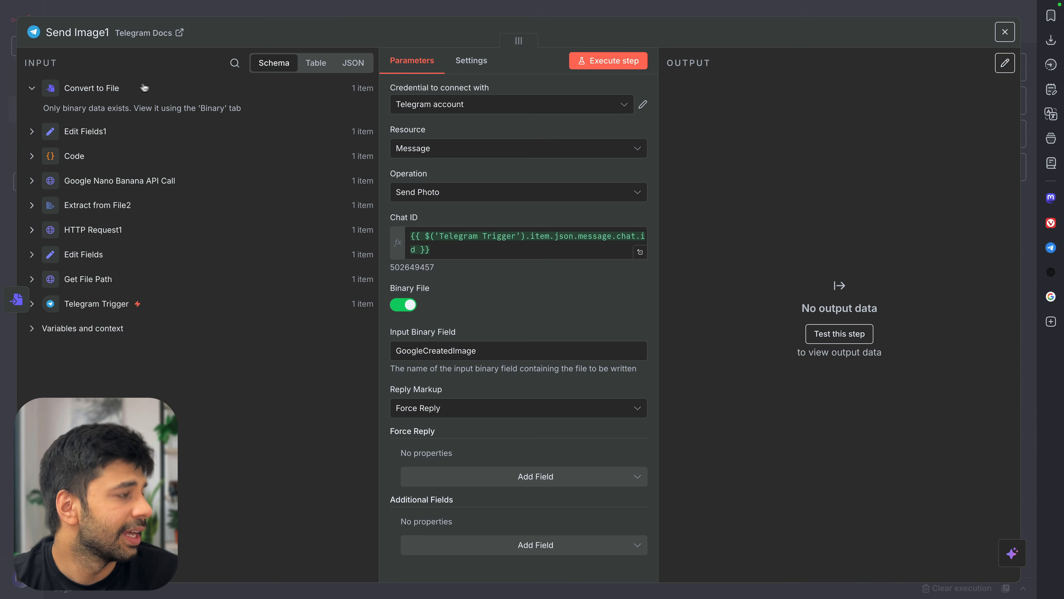
{"action": "left_click", "coordinate": [306, 65]}
{"action": "left_click", "coordinate": [354, 67]}
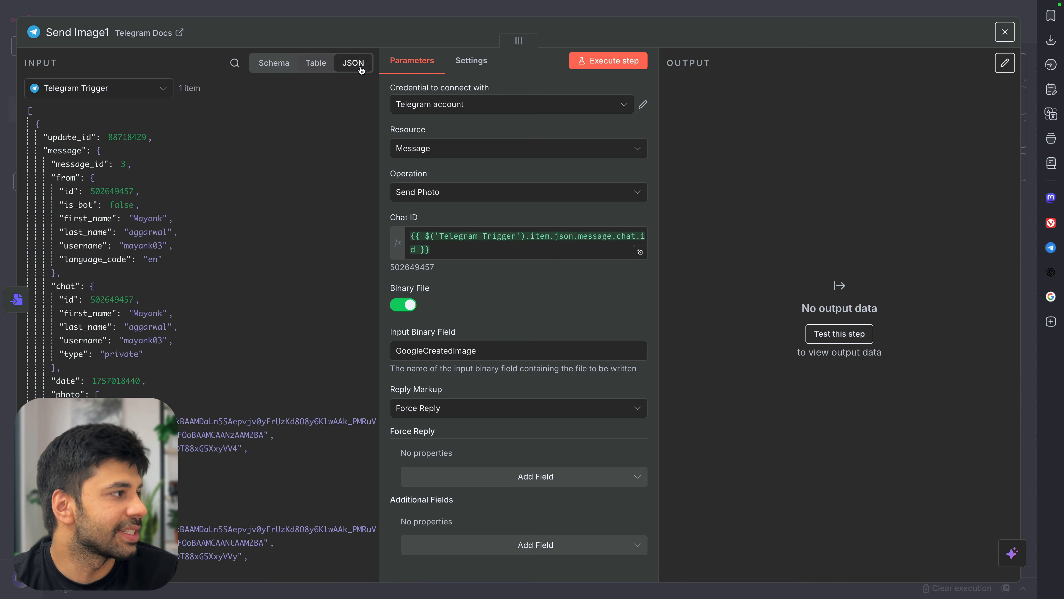
{"action": "left_click", "coordinate": [156, 88]}
{"action": "scroll", "coordinate": [133, 121], "scroll_direction": "up", "scroll_amount": 1}
{"action": "left_click", "coordinate": [133, 121]}
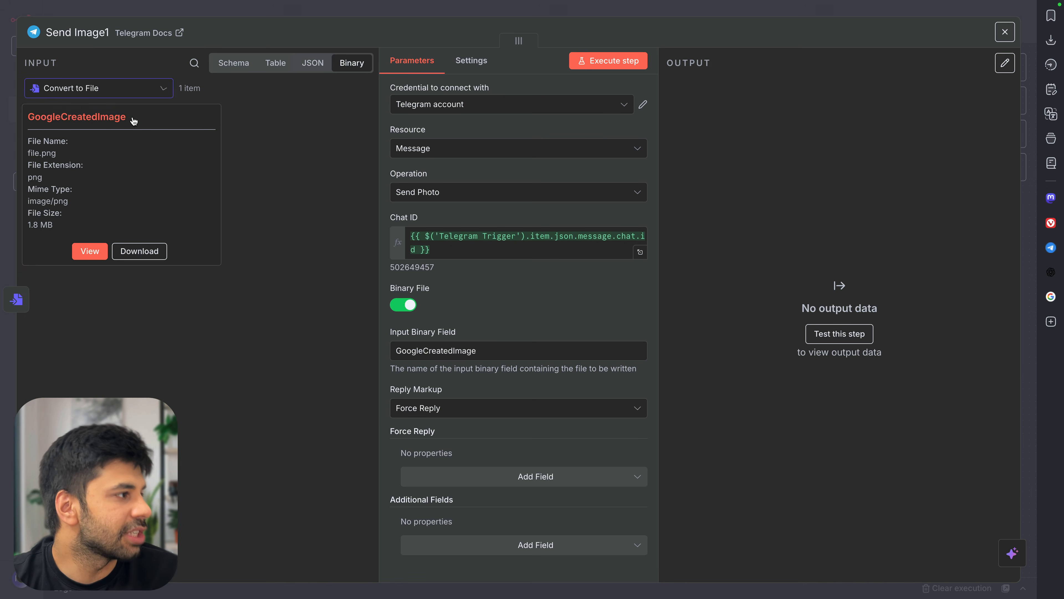
{"action": "double_click", "coordinate": [76, 119]}
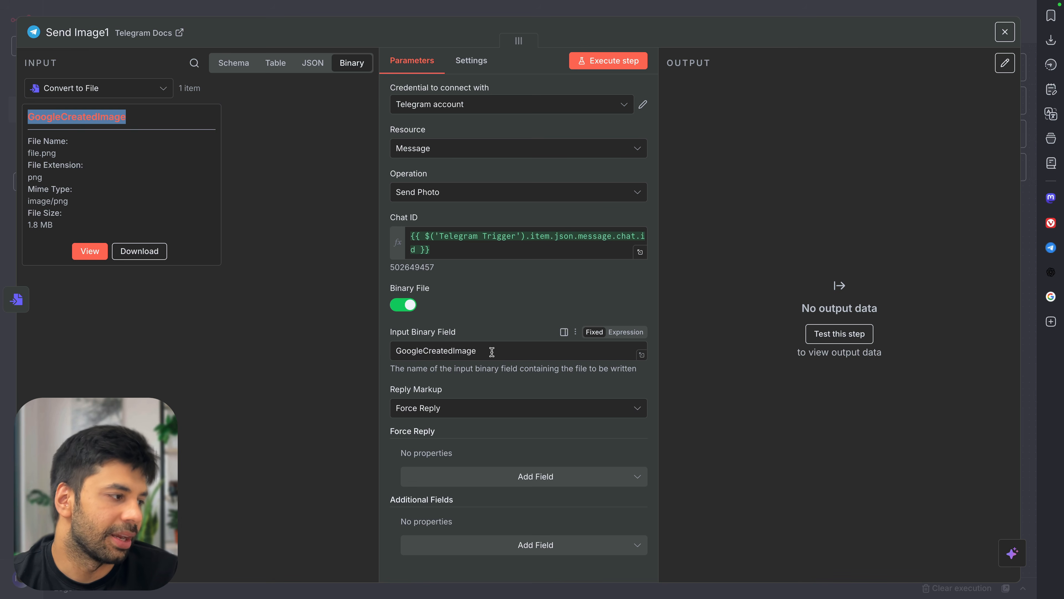
{"action": "scroll", "coordinate": [438, 368], "scroll_direction": "down", "scroll_amount": 1}
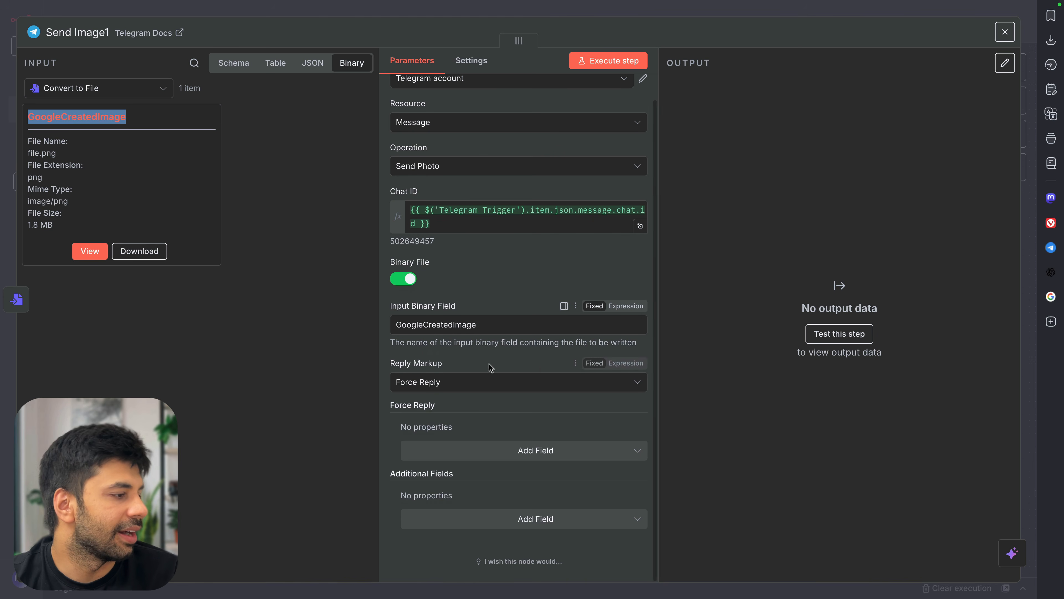
Set Reply Markup to None, keep Send Photo, and run the step
{"action": "left_click", "coordinate": [449, 363]}
{"action": "left_click", "coordinate": [505, 382]}
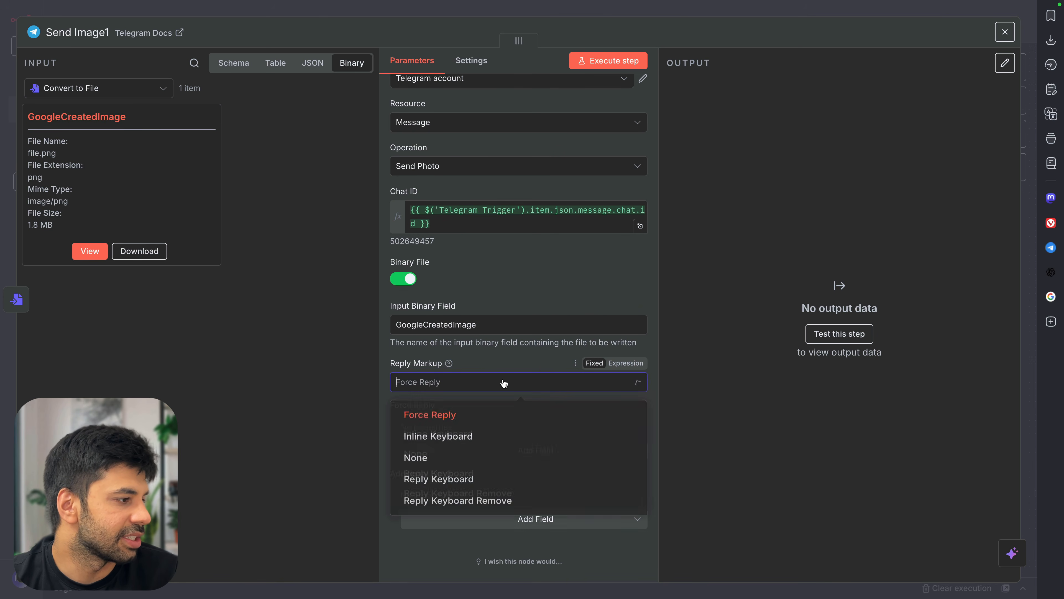
{"action": "left_click", "coordinate": [467, 459]}
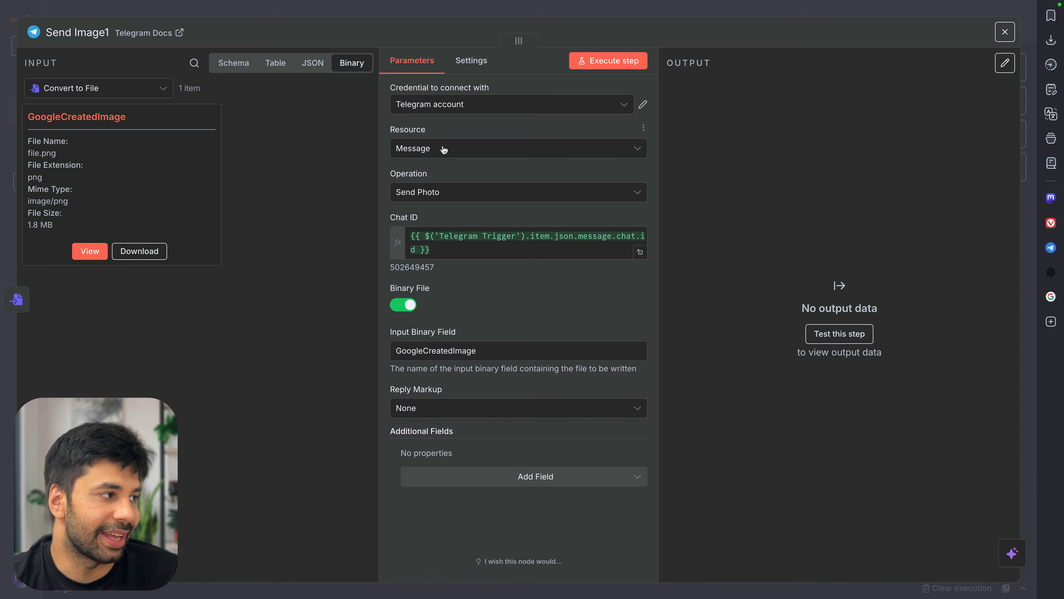
{"action": "left_click", "coordinate": [448, 192]}
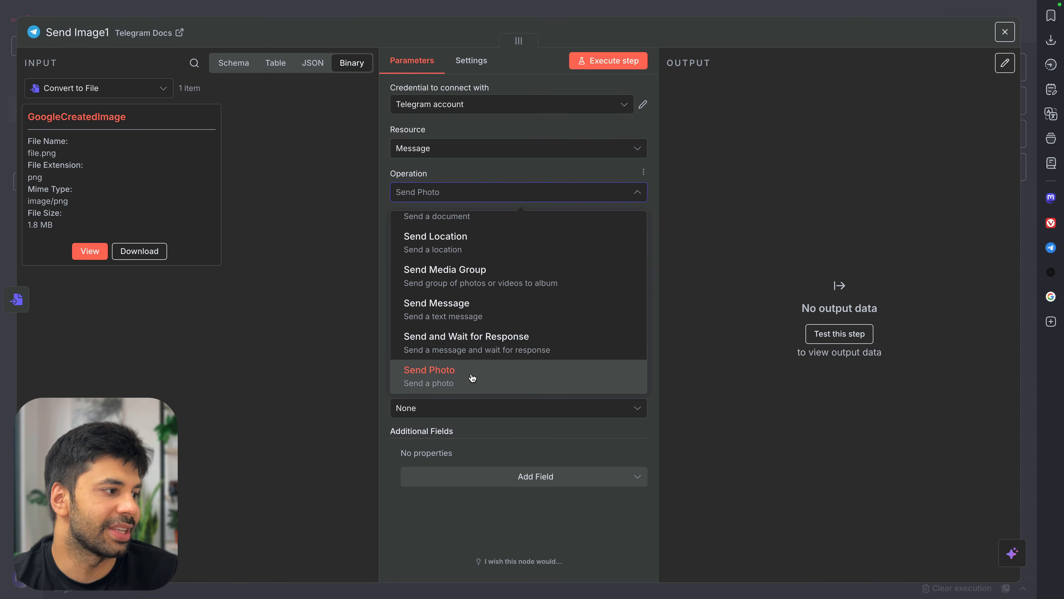
{"action": "left_click", "coordinate": [472, 378]}
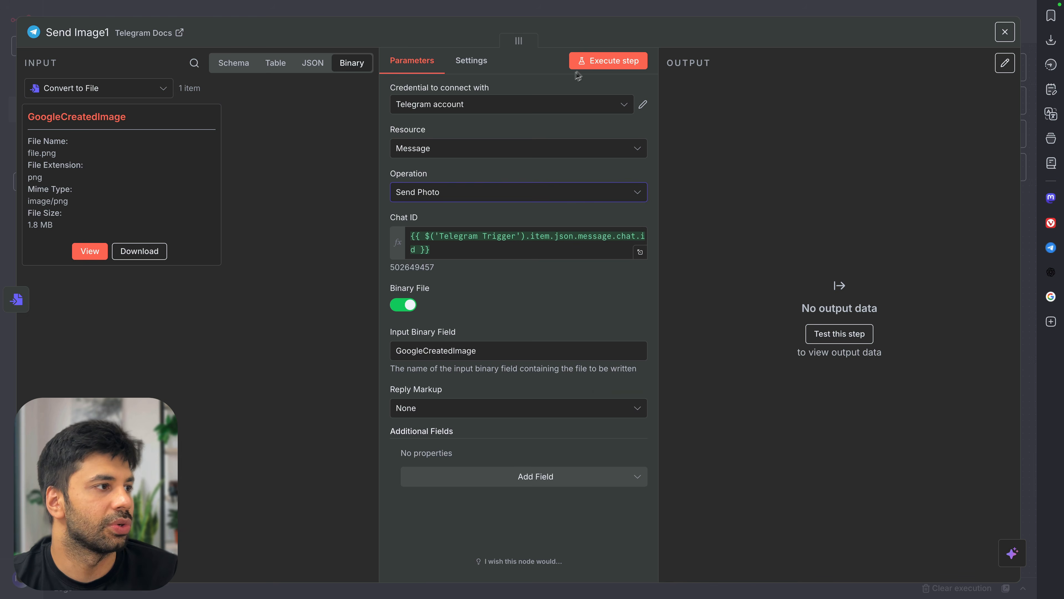
{"action": "left_click", "coordinate": [593, 66]}
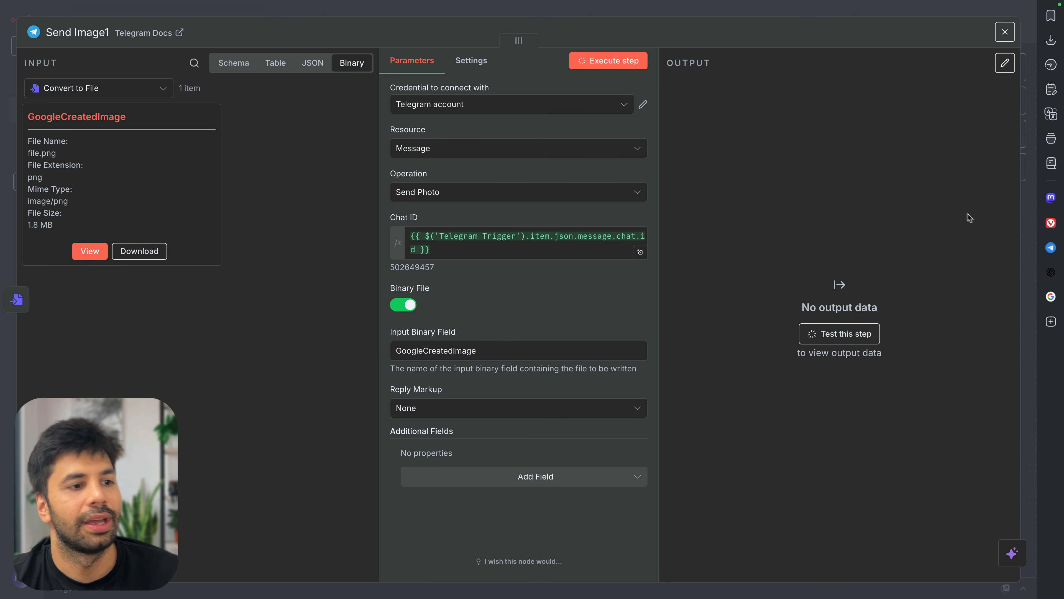
{"action": "left_click", "coordinate": [1051, 248]}
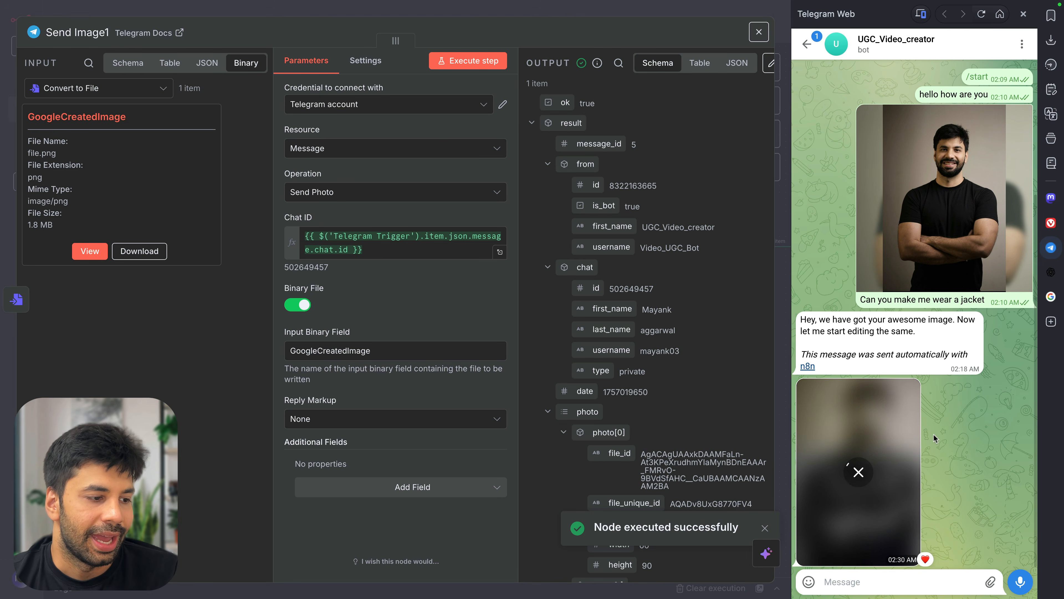
View the received jacket photo full size in the Telegram chat
{"action": "left_click", "coordinate": [868, 457]}
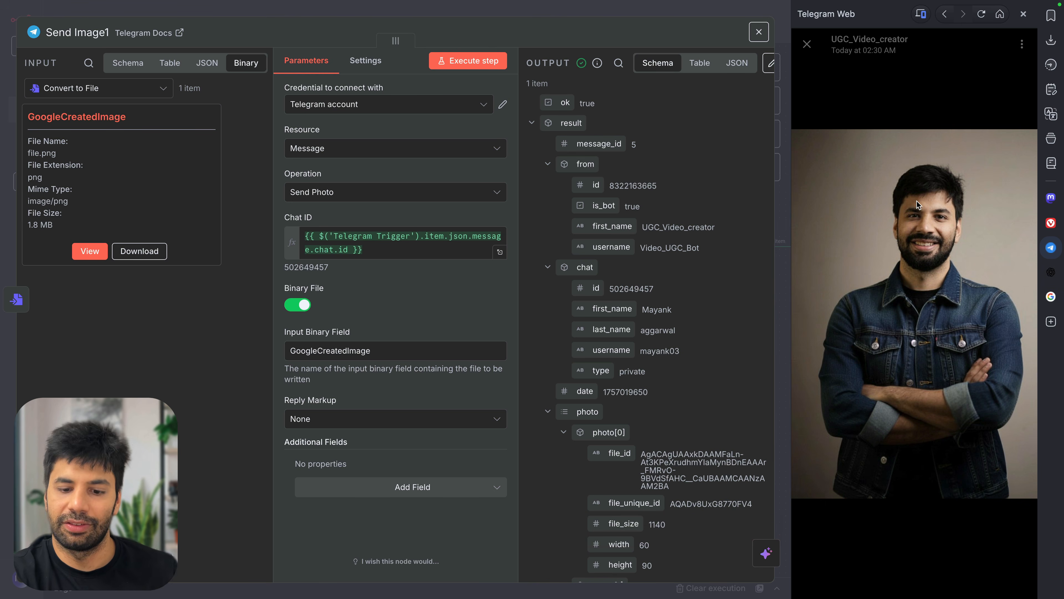
{"action": "left_click", "coordinate": [806, 44]}
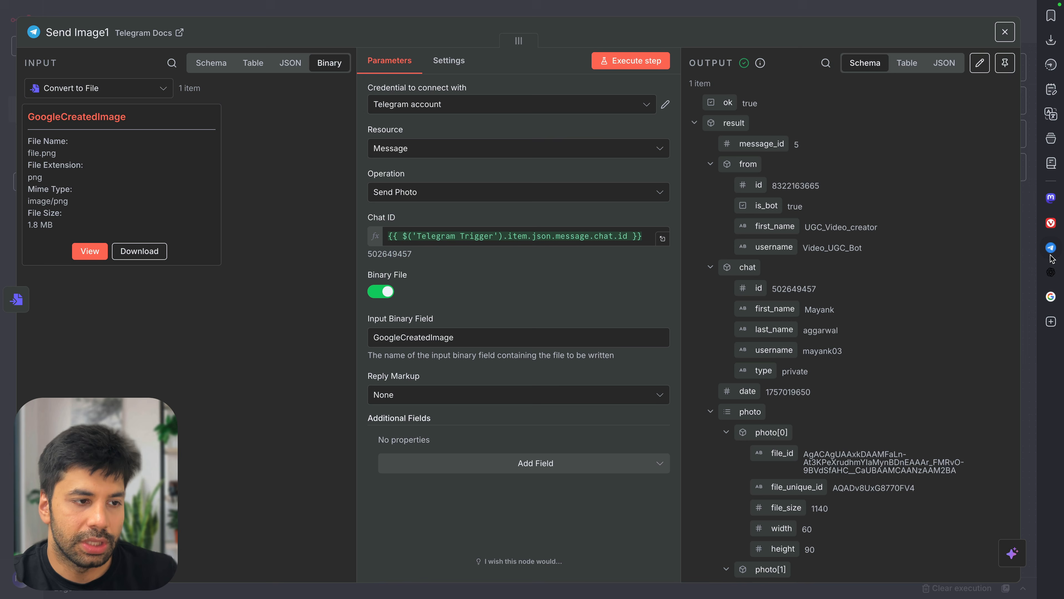
{"action": "left_click", "coordinate": [1051, 247]}
Paste the Send message and wait for response1 node and place it beside Send Image1
{"action": "left_click", "coordinate": [1006, 32]}
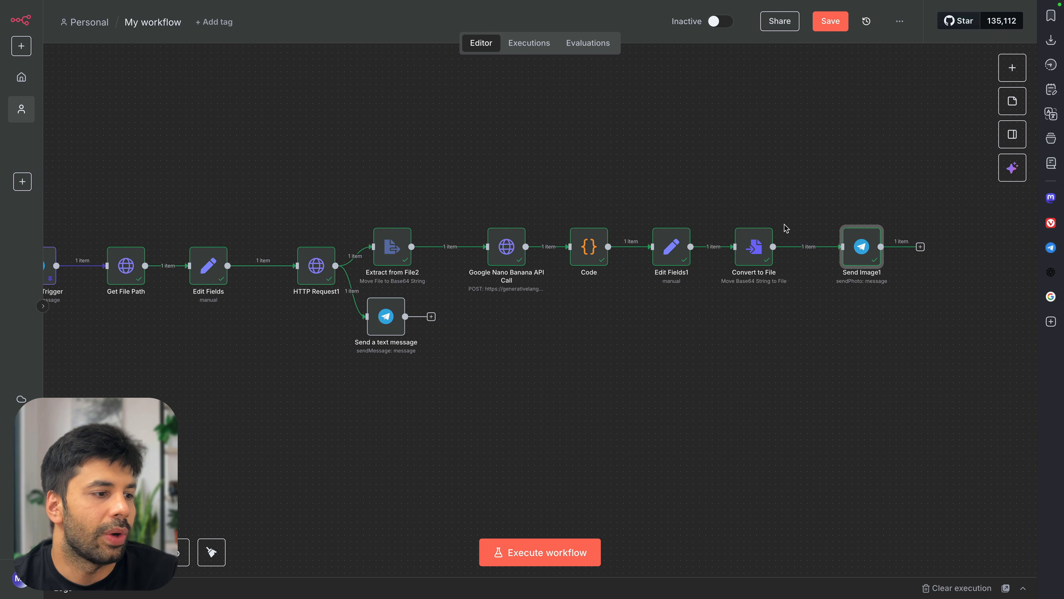
{"action": "scroll", "coordinate": [785, 227], "scroll_direction": "right", "scroll_amount": 2}
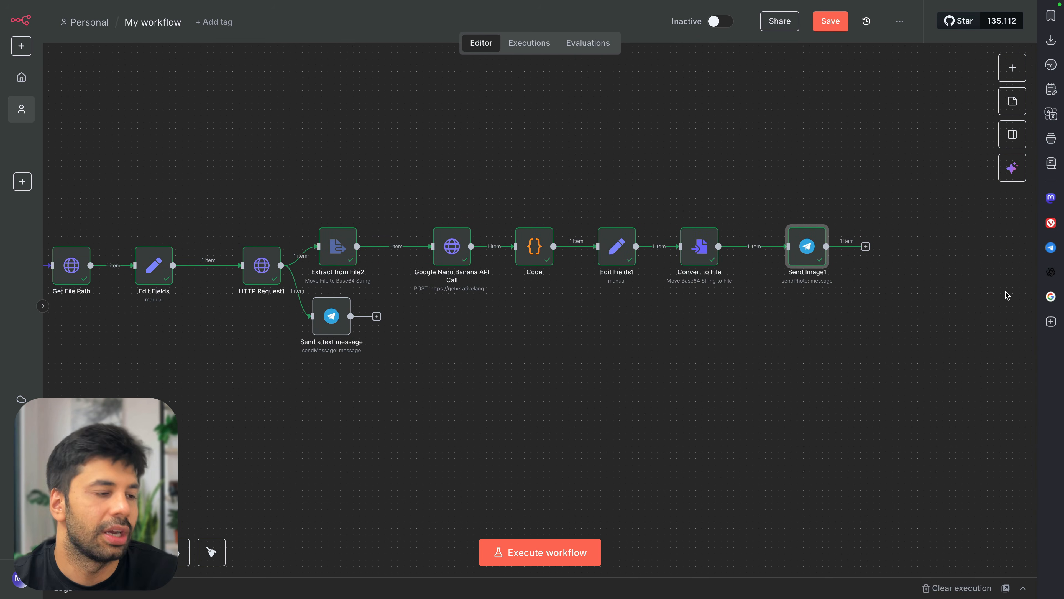
{"action": "scroll", "coordinate": [918, 321], "scroll_direction": "right", "scroll_amount": 2}
{"action": "key", "text": "super+v"}
{"action": "left_click_drag", "start_coordinate": [808, 311], "coordinate": [853, 251]}
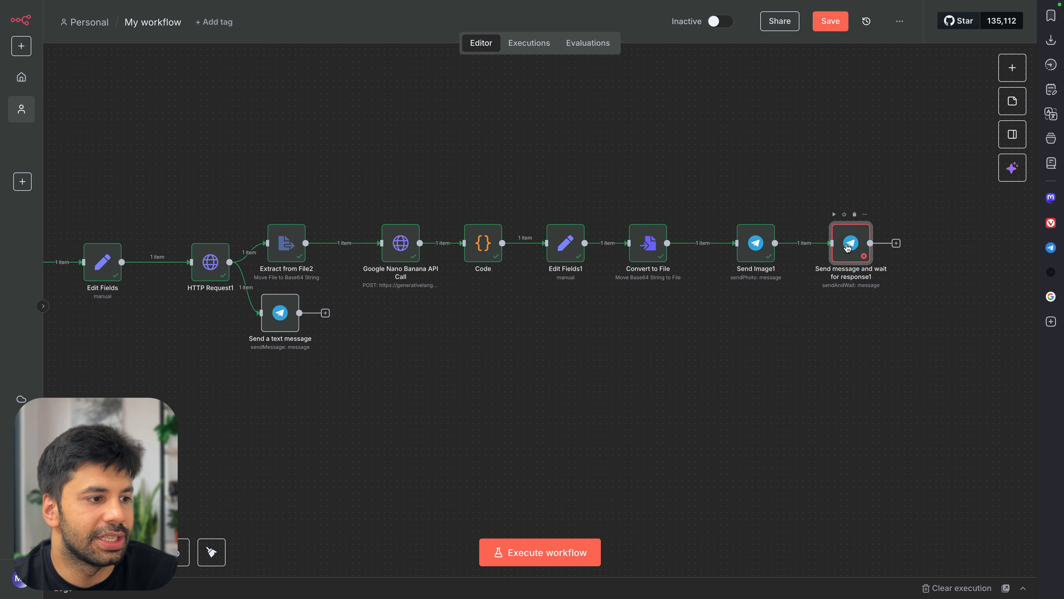
Review the wait node's approval message and form fields, then run it
{"action": "double_click", "coordinate": [849, 244]}
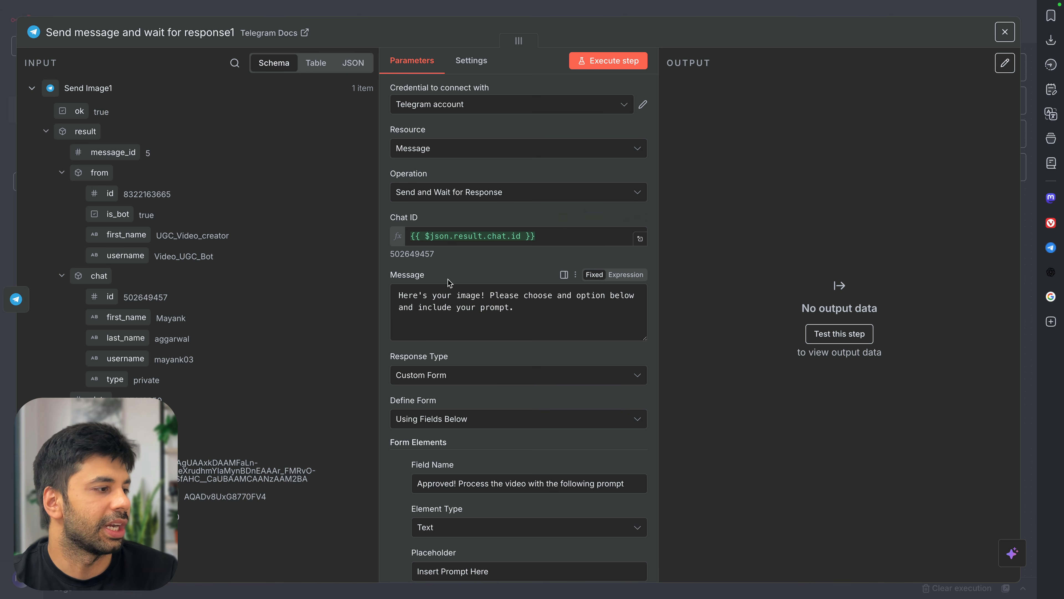
{"action": "left_click_drag", "start_coordinate": [436, 296], "coordinate": [564, 304]}
{"action": "left_click", "coordinate": [563, 303]}
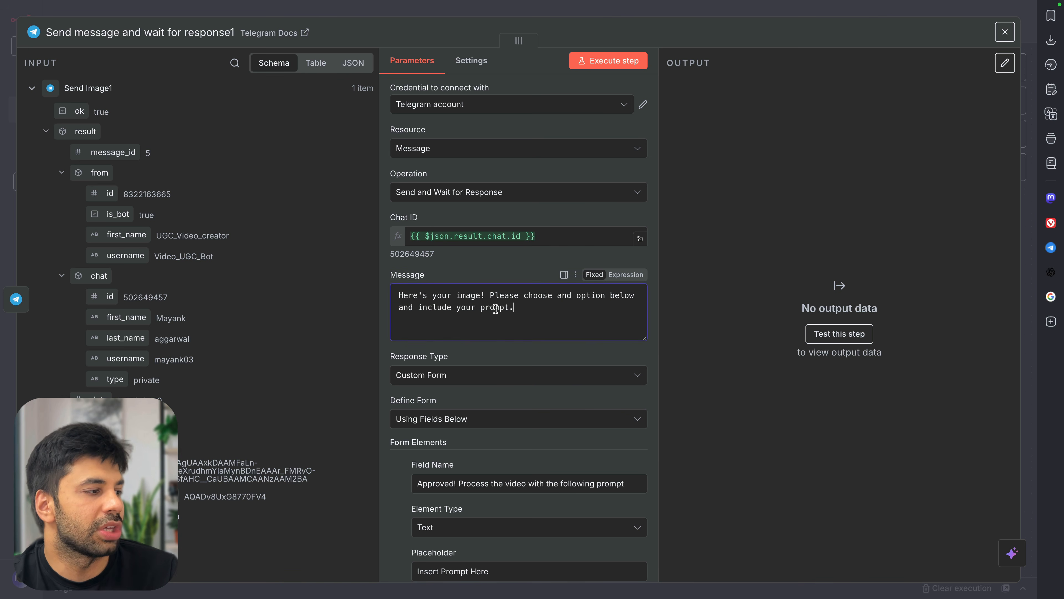
{"action": "scroll", "coordinate": [497, 311], "scroll_direction": "down", "scroll_amount": 3}
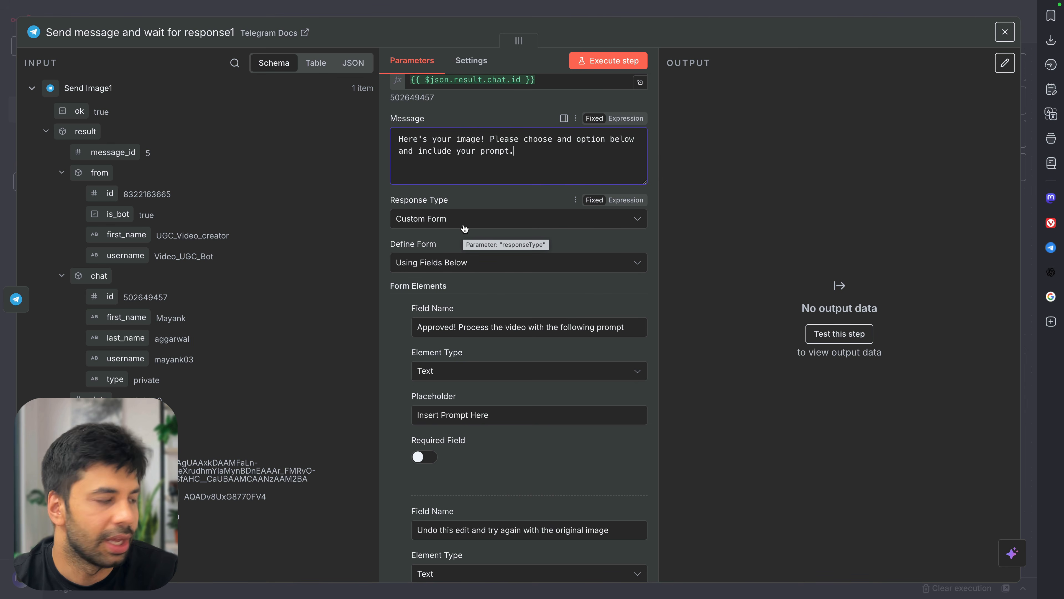
{"action": "scroll", "coordinate": [477, 310], "scroll_direction": "down", "scroll_amount": 3}
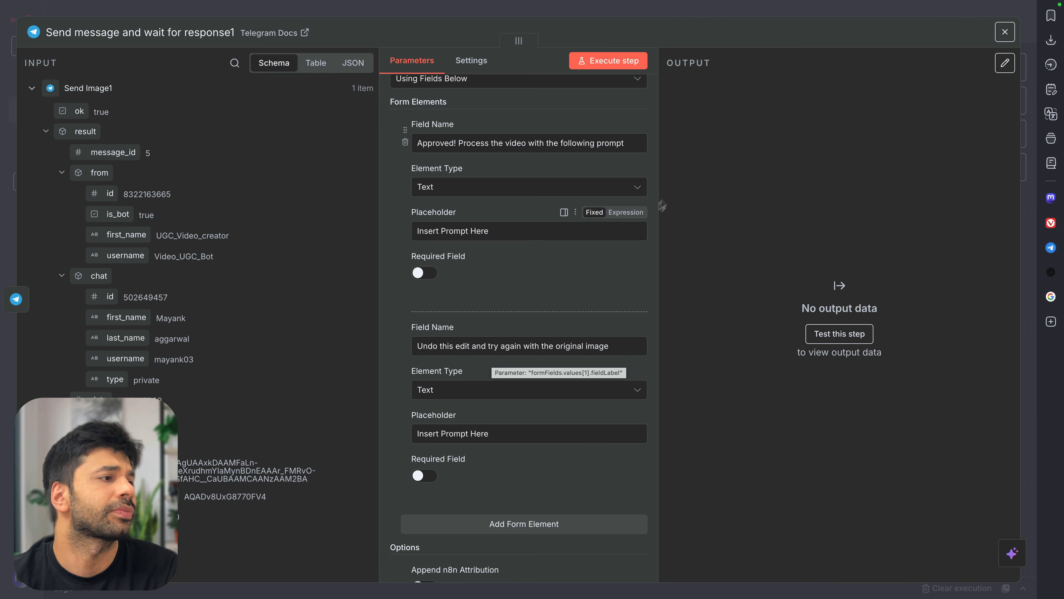
{"action": "left_click", "coordinate": [657, 16]}
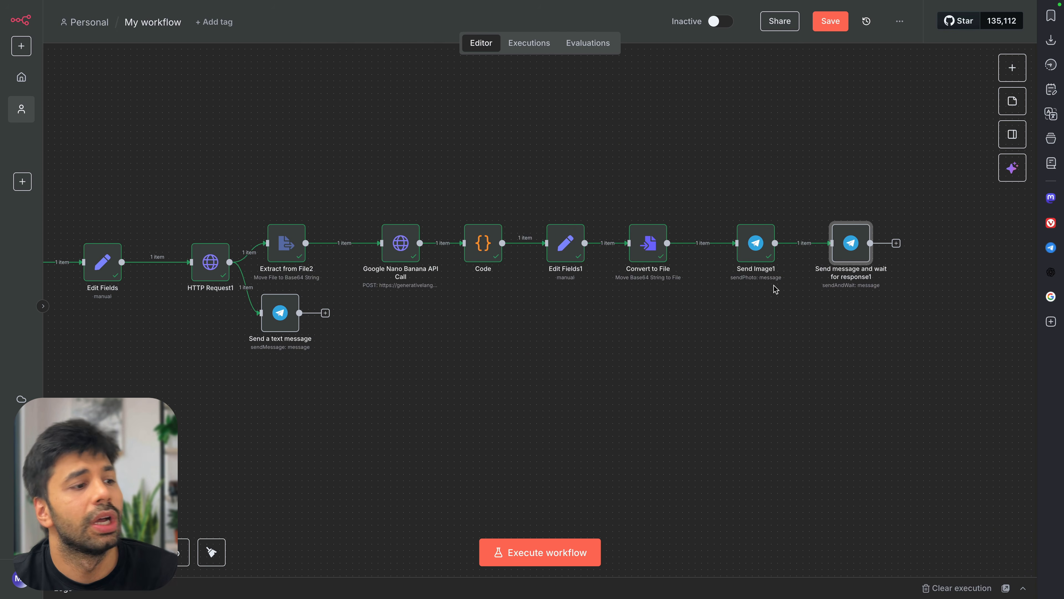
{"action": "double_click", "coordinate": [851, 249]}
{"action": "left_click", "coordinate": [641, 67]}
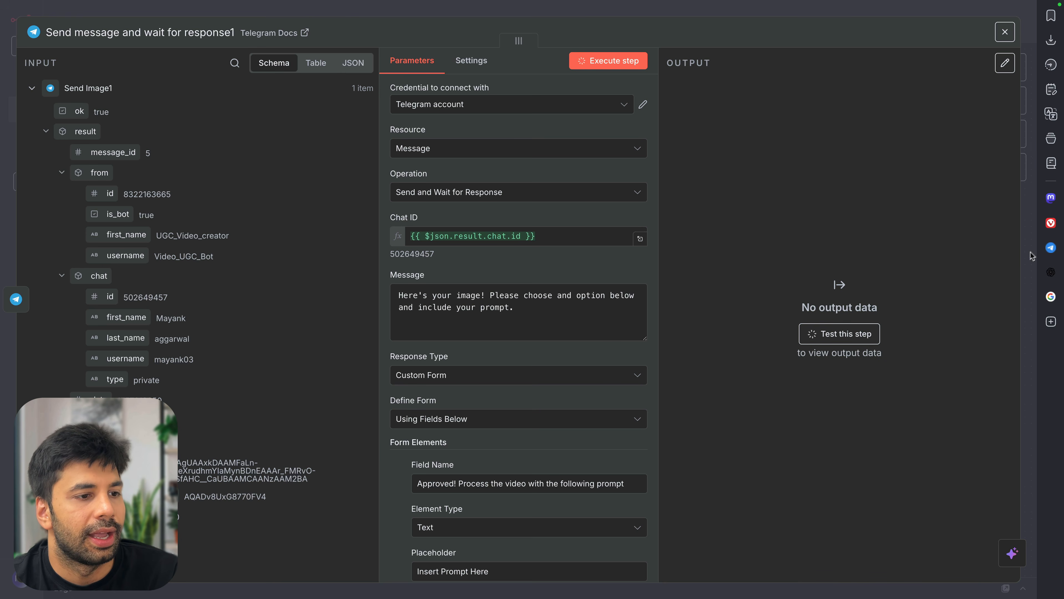
Follow the bot's Respond link in Telegram to open the approval form
{"action": "left_click", "coordinate": [1051, 248]}
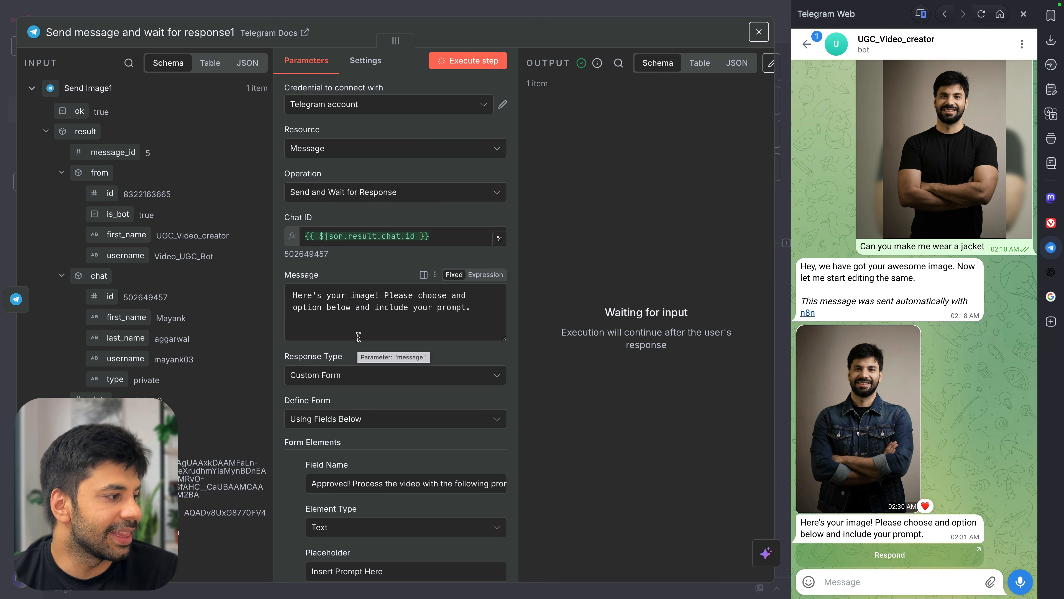
{"action": "scroll", "coordinate": [338, 356], "scroll_direction": "down", "scroll_amount": 3}
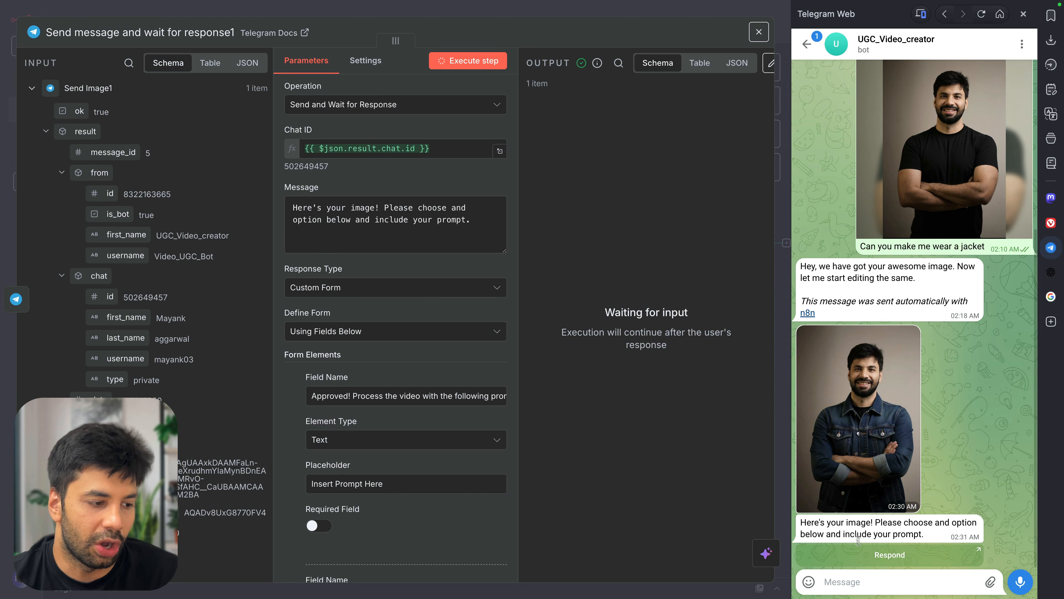
{"action": "left_click", "coordinate": [883, 559]}
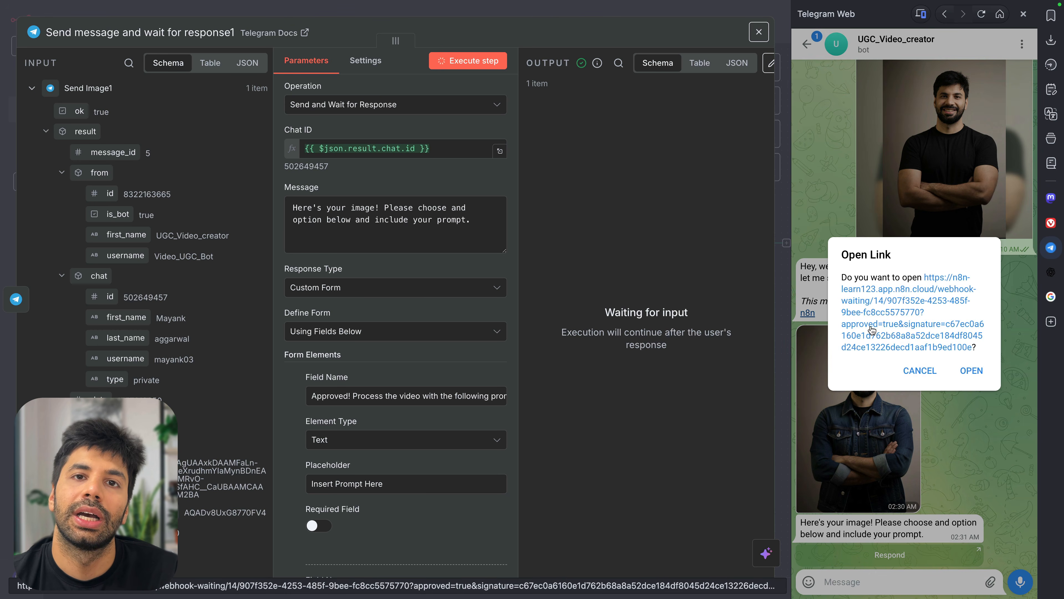
{"action": "left_click", "coordinate": [871, 330]}
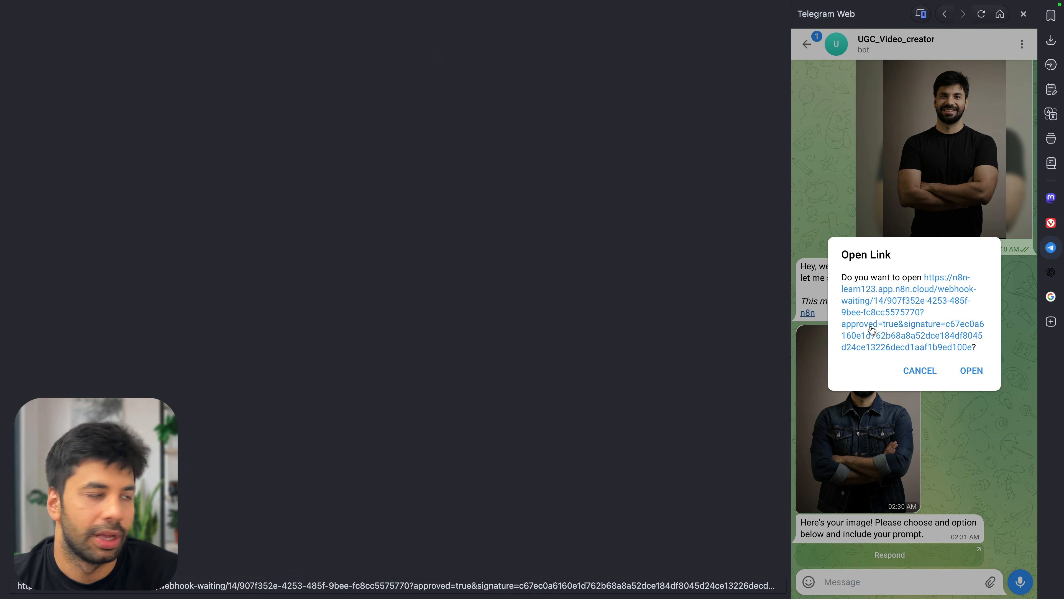
{"action": "left_click", "coordinate": [439, 174]}
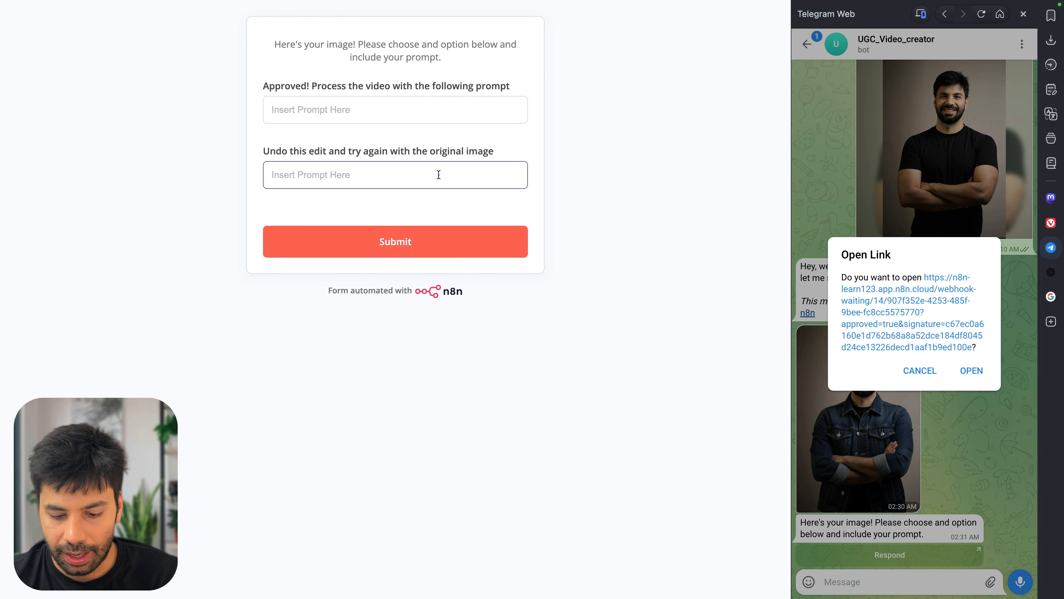
In the undo-edit field, ask to wear a cowboy jacket instead, fixing typos
{"action": "type", "text": "Graet, can "}
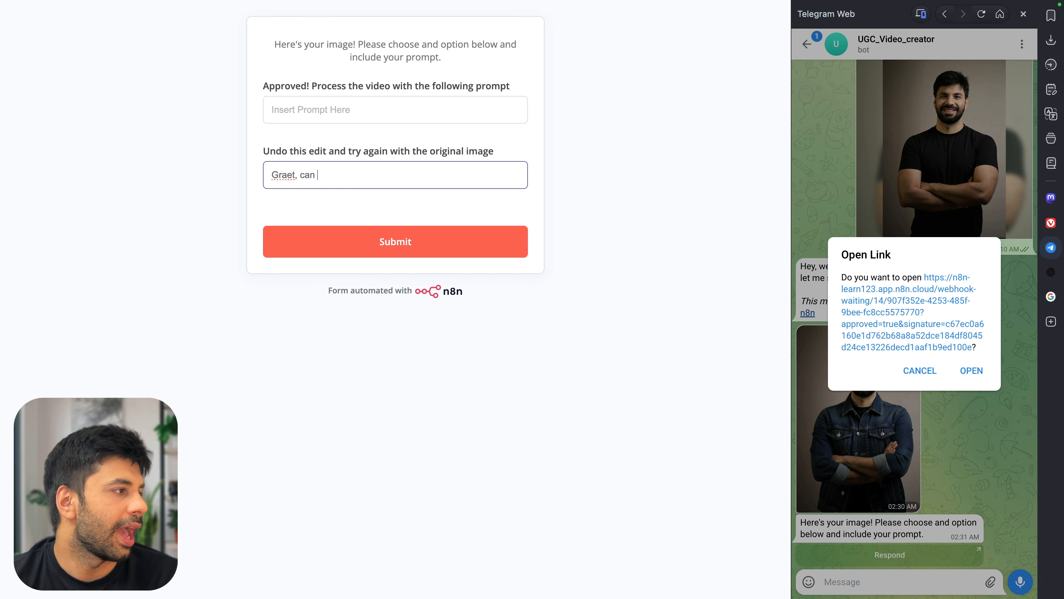
{"action": "type", "text": "you make me"}
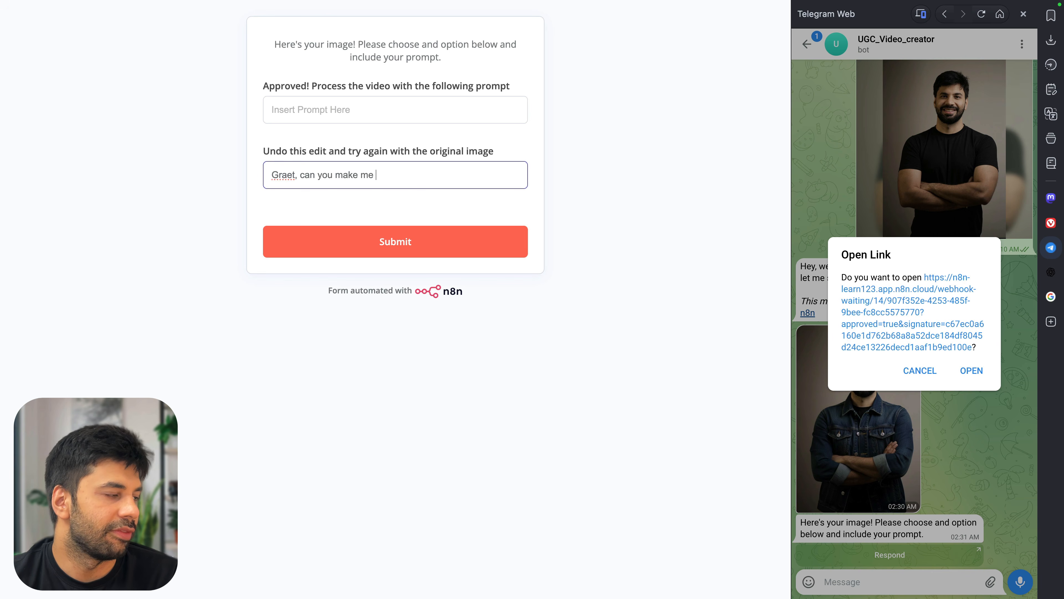
{"action": "type", "text": " wear a cowboy jhacket instead"}
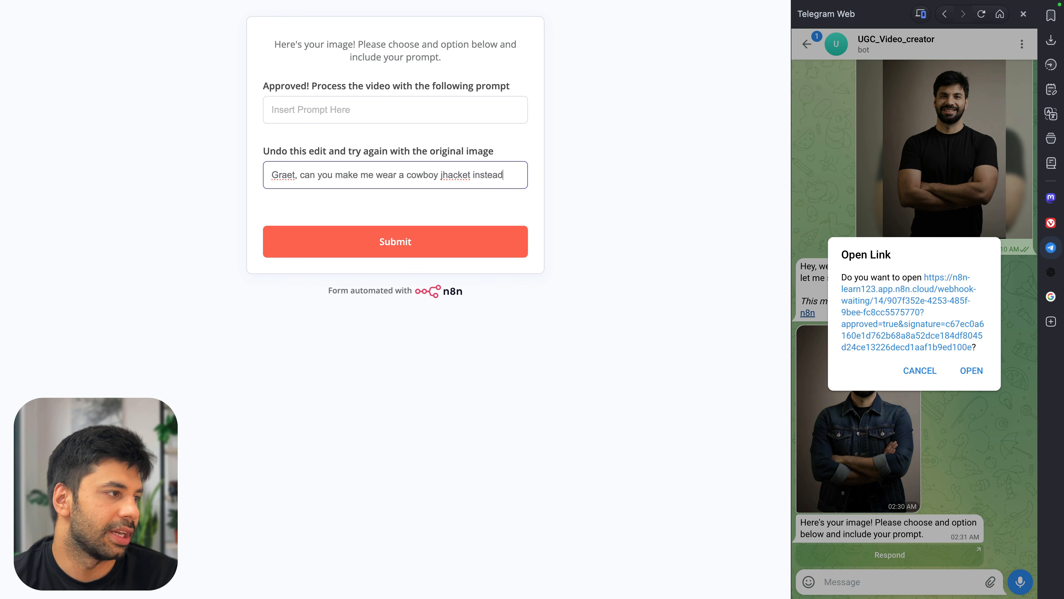
{"action": "double_click", "coordinate": [467, 175]}
{"action": "type", "text": "j"}
{"action": "key", "text": "BackSpace"}
{"action": "type", "text": "jocket"}
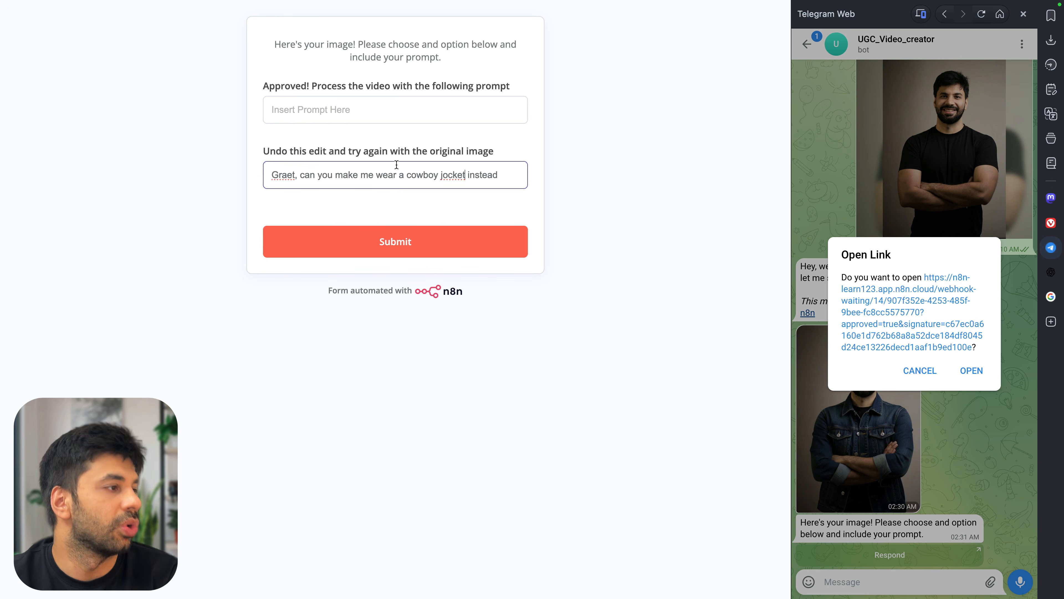
{"action": "double_click", "coordinate": [452, 175]}
{"action": "type", "text": "jack"}
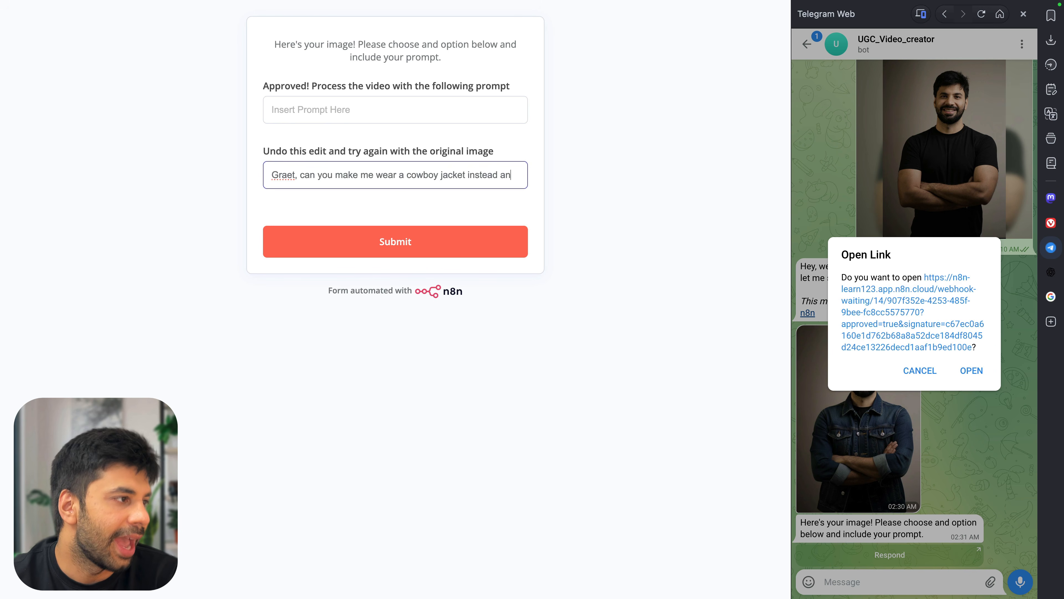
{"action": "type", "text": "cja"}
{"action": "key", "text": "BackSpace"}
{"action": "key", "text": "BackSpace"}
{"action": "type", "text": "hance the"}
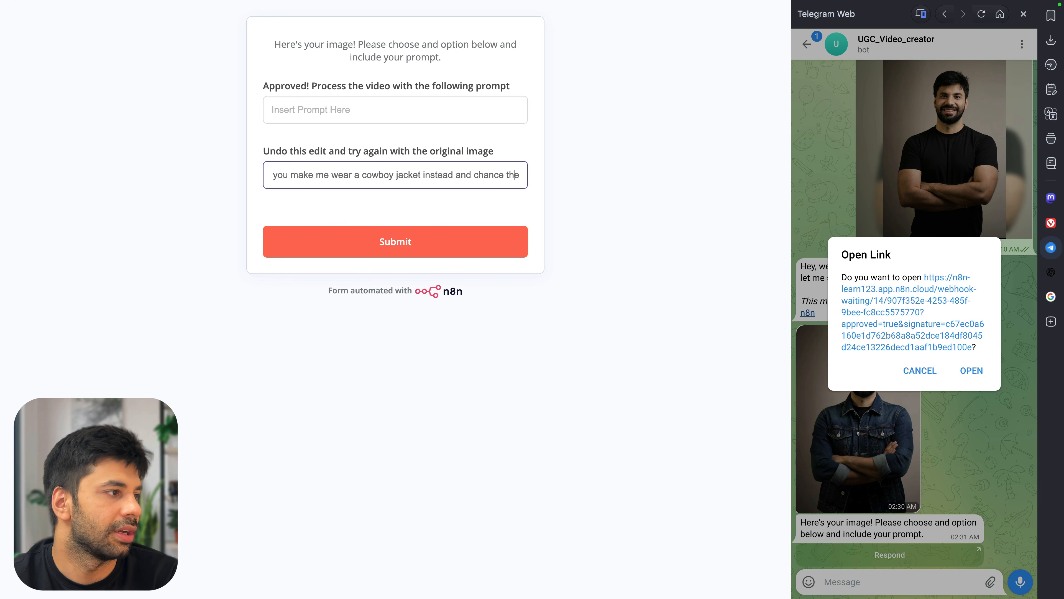
{"action": "key", "text": "BackSpace"}
{"action": "type", "text": "g"}
Finish the prompt with 'background to the cowboy settings' and submit the form
{"action": "key", "text": "End"}
{"action": "type", "text": "background to the same settings"}
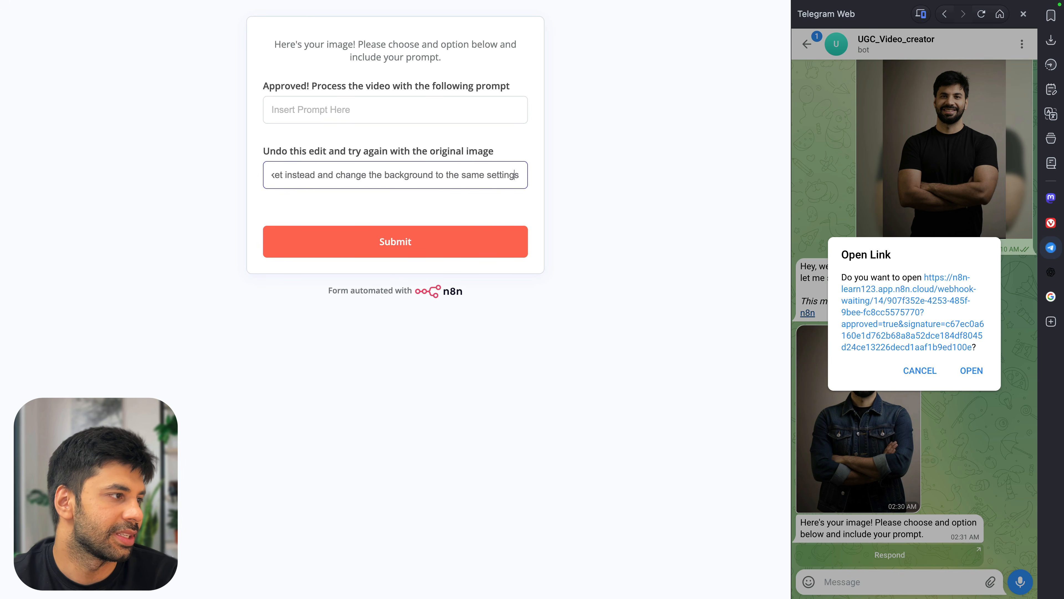
{"action": "key", "text": "alt+shift+Left"}
{"action": "type", "text": "cowboy"}
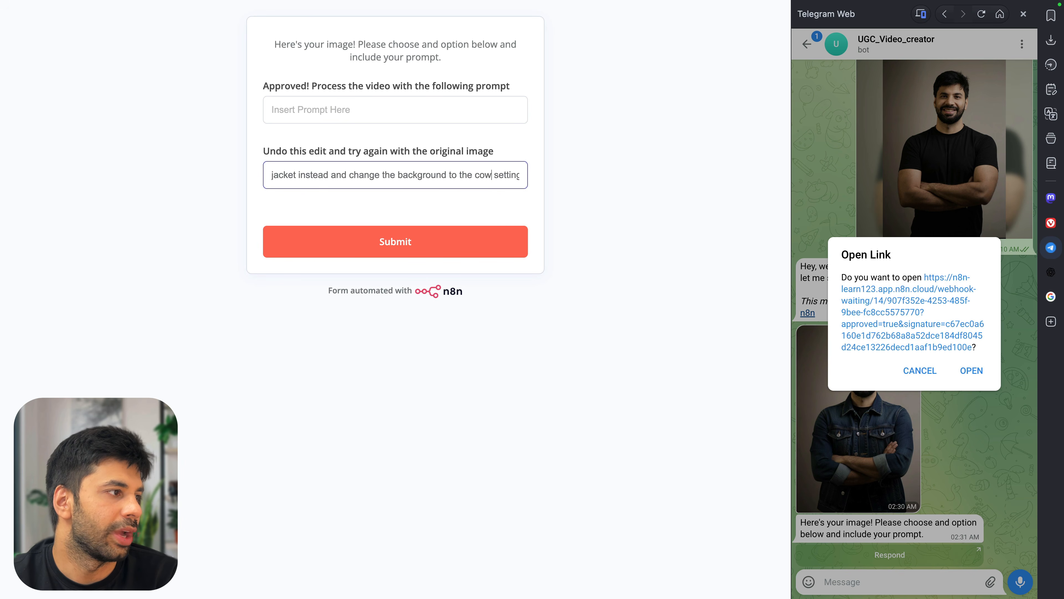
{"action": "left_click", "coordinate": [437, 240]}
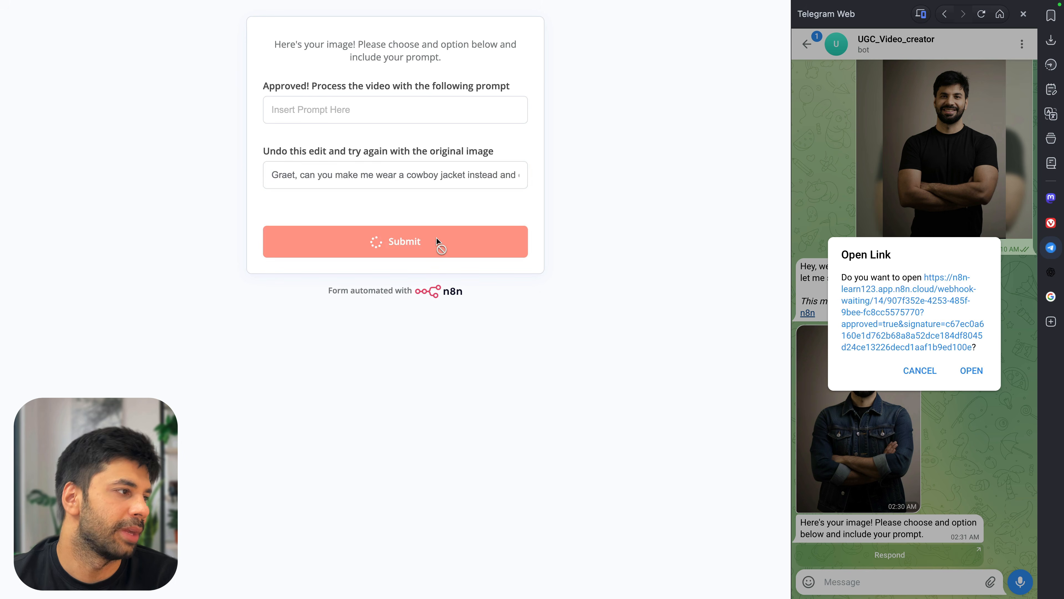
{"action": "key", "text": "super+w"}
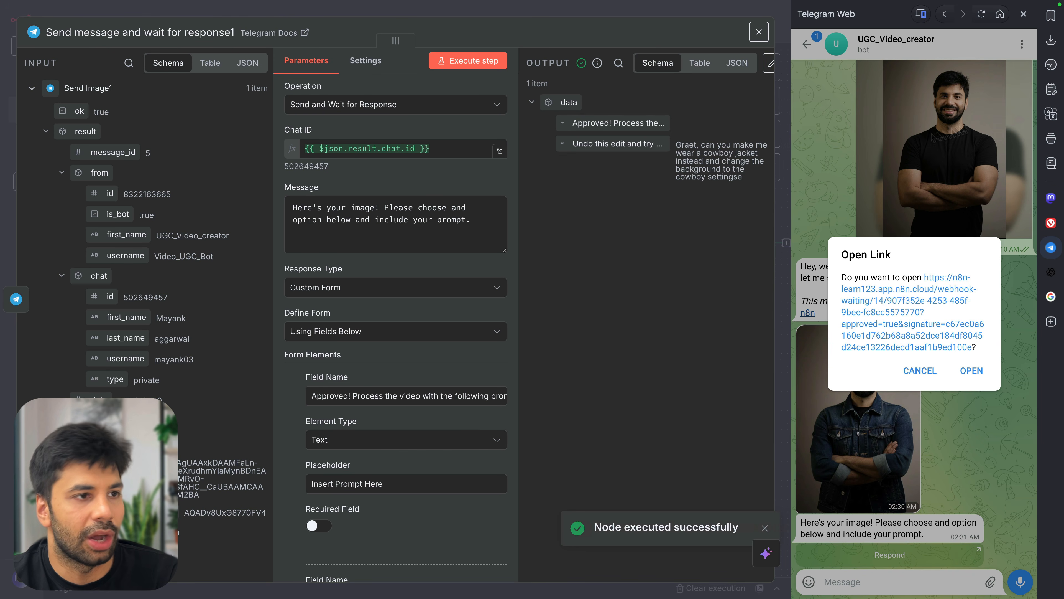
Close the Telegram panel, check the undo-edit entry in the output, and return to the canvas
{"action": "left_click", "coordinate": [1051, 246]}
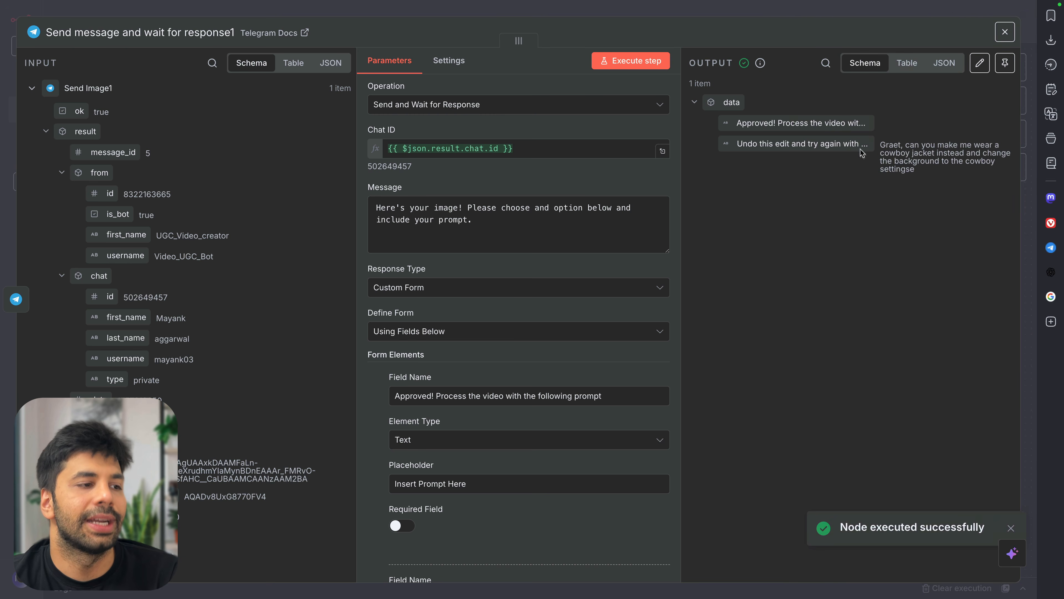
{"action": "left_click_drag", "start_coordinate": [762, 144], "coordinate": [864, 138]}
{"action": "left_click", "coordinate": [908, 156]}
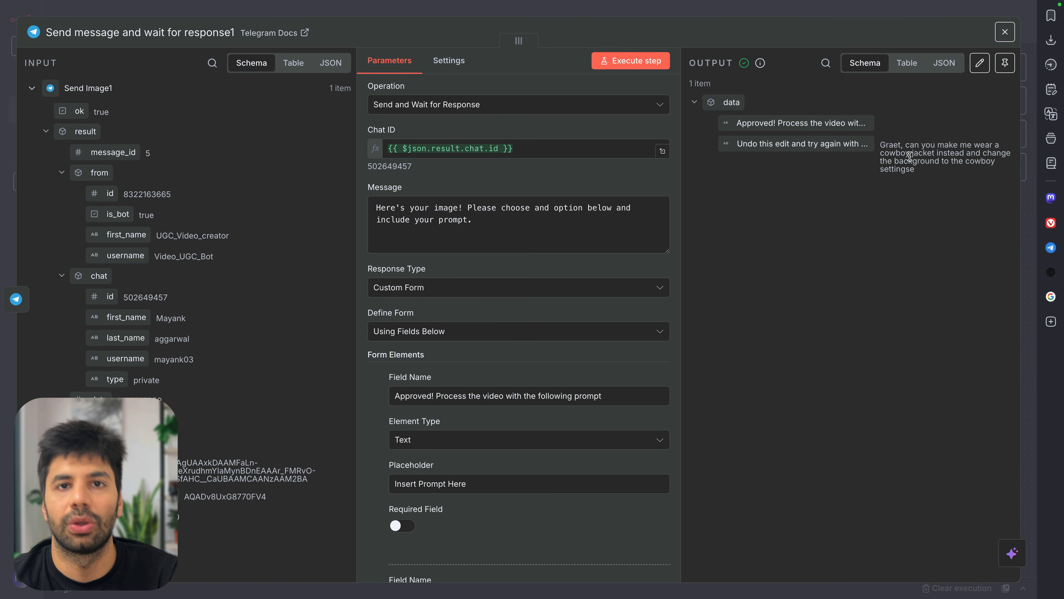
{"action": "left_click", "coordinate": [669, 15]}
{"action": "scroll", "coordinate": [827, 289], "scroll_direction": "right", "scroll_amount": 3}
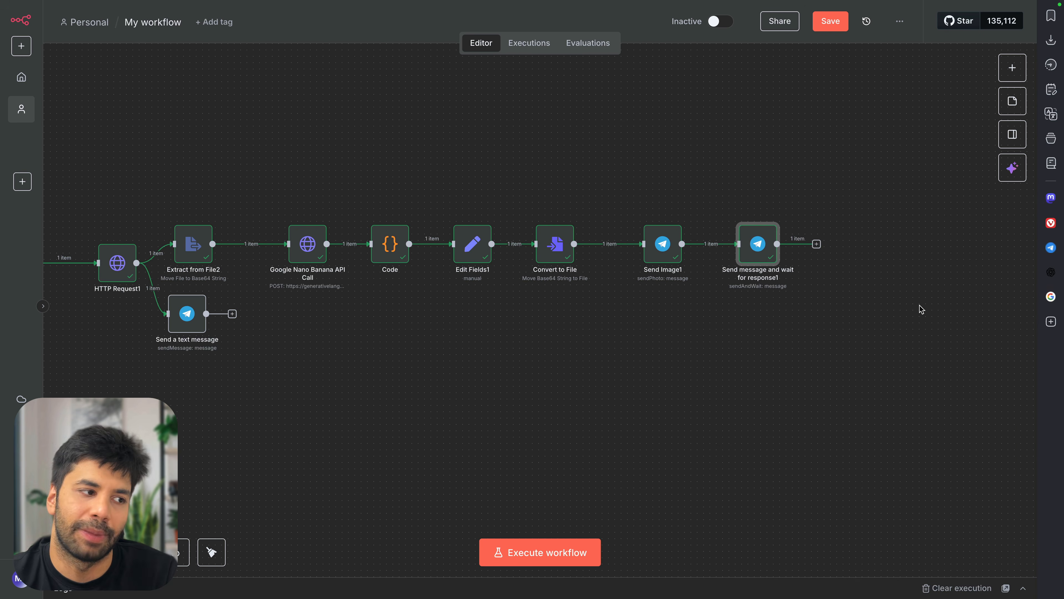
{"action": "scroll", "coordinate": [920, 309], "scroll_direction": "right", "scroll_amount": 2}
Paste the Approval Processing1 chain, connect it after the wait-for-response node, and open it
{"action": "key", "text": "ctrl+v"}
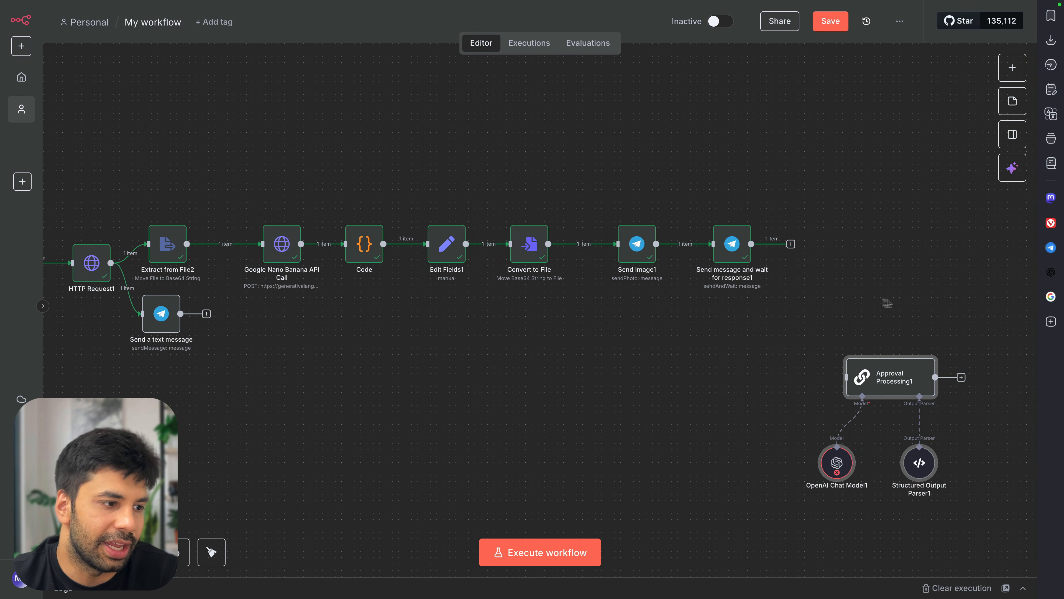
{"action": "left_click_drag", "start_coordinate": [892, 376], "coordinate": [867, 249]}
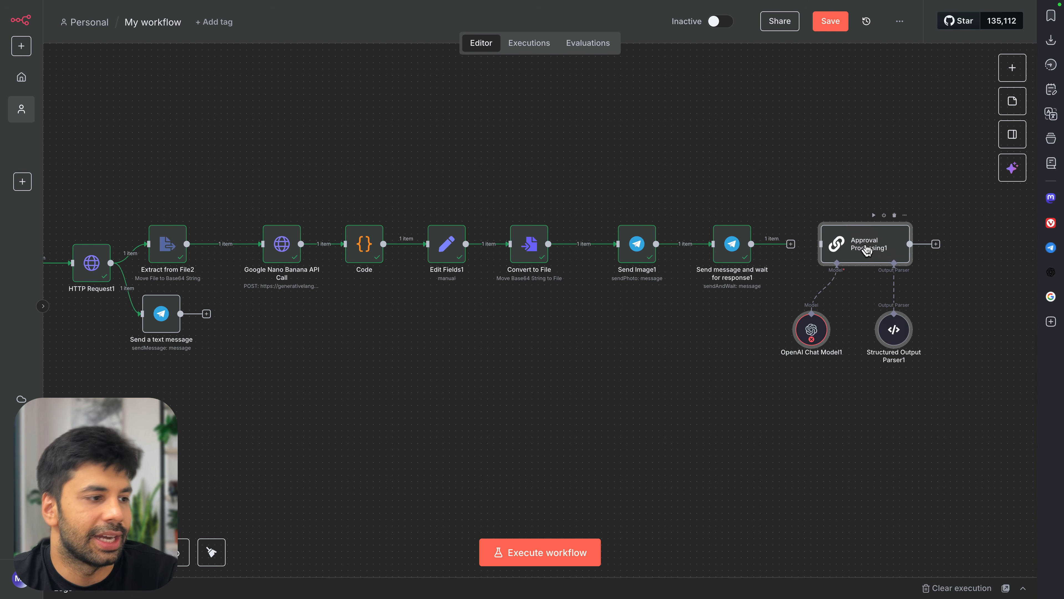
{"action": "left_click_drag", "start_coordinate": [791, 245], "coordinate": [813, 251]}
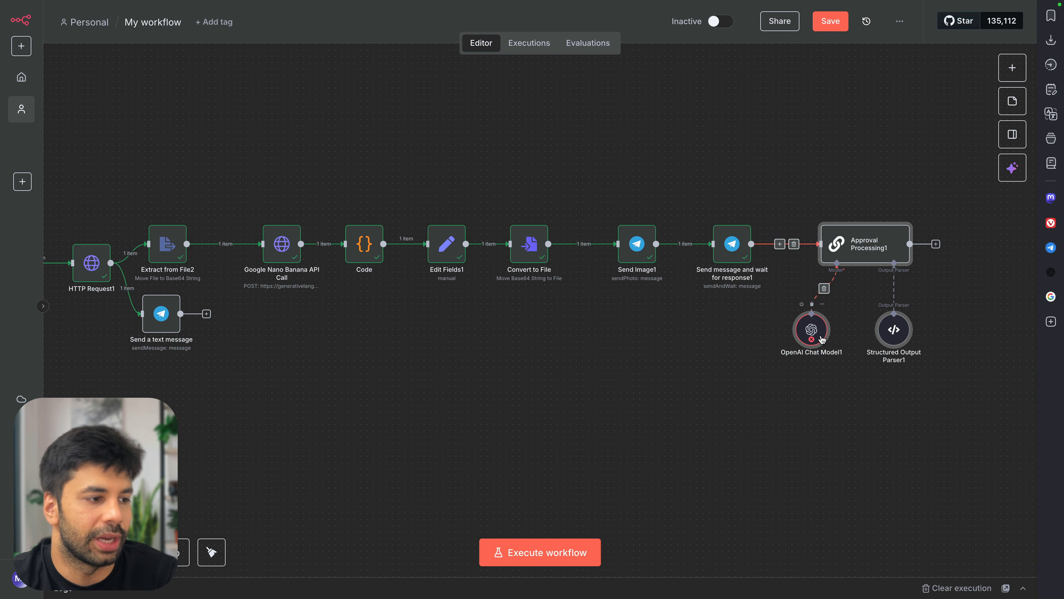
{"action": "double_click", "coordinate": [861, 252]}
{"action": "scroll", "coordinate": [544, 231], "scroll_direction": "up", "scroll_amount": 3}
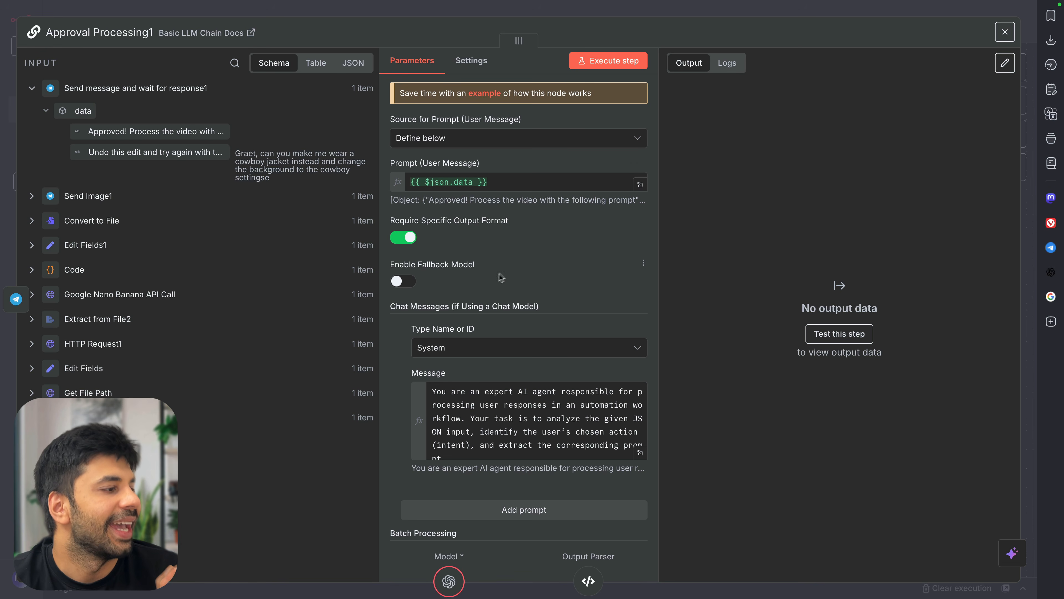
{"action": "scroll", "coordinate": [486, 320], "scroll_direction": "down", "scroll_amount": 2}
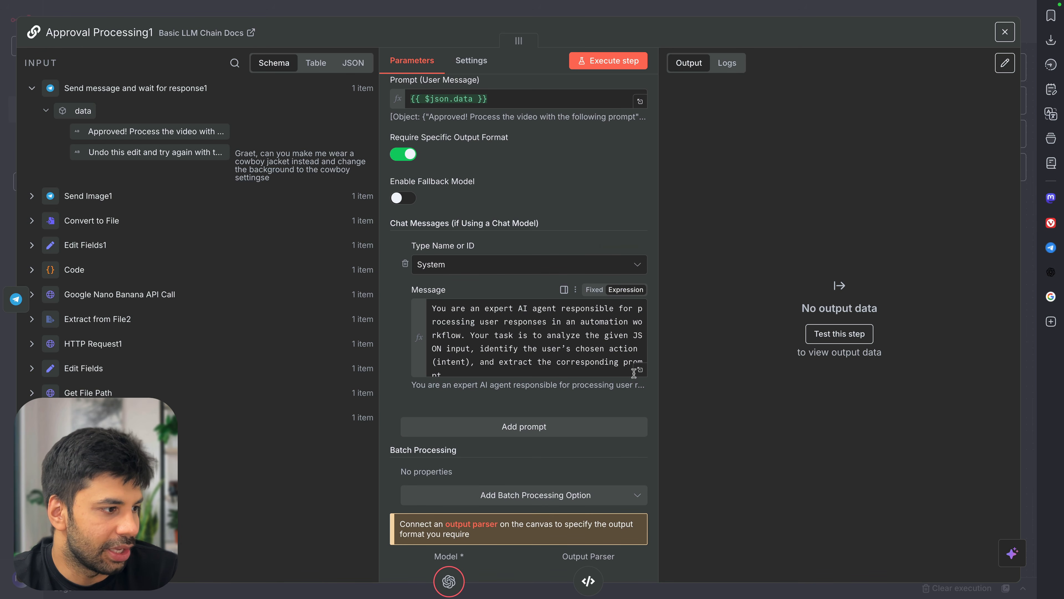
Review Example 1 in the system message, which outputs intent VIDEO with its extracted prompt
{"action": "left_click", "coordinate": [639, 372]}
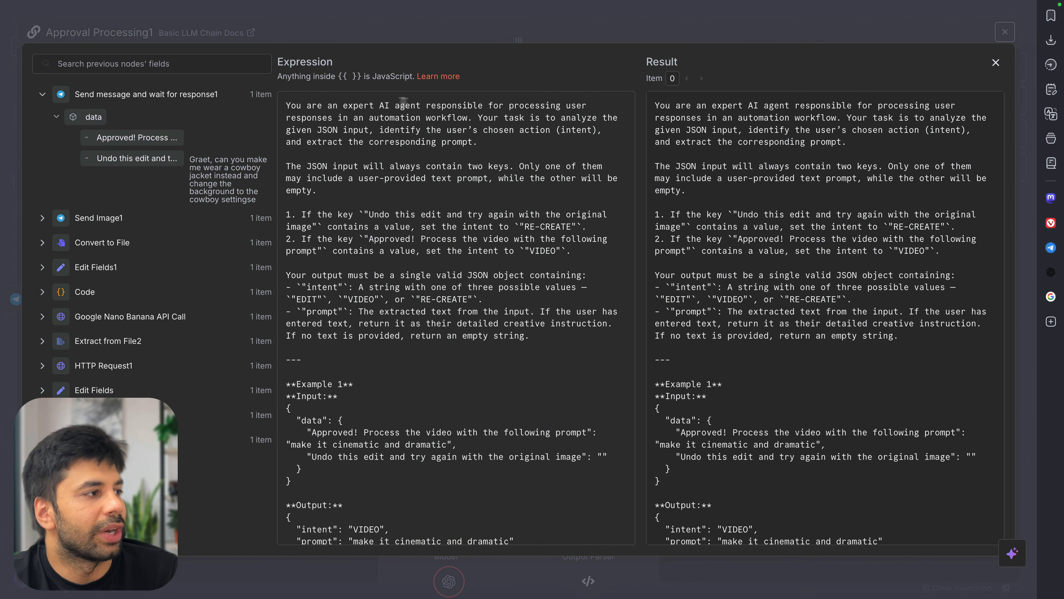
{"action": "scroll", "coordinate": [483, 203], "scroll_direction": "down", "scroll_amount": 5}
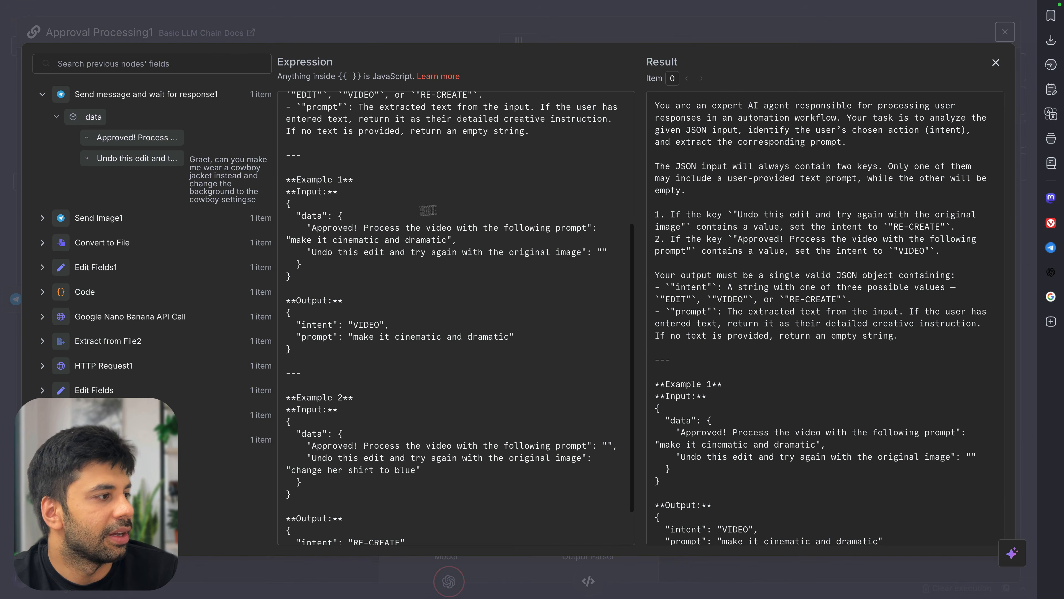
{"action": "scroll", "coordinate": [367, 258], "scroll_direction": "down", "scroll_amount": 1}
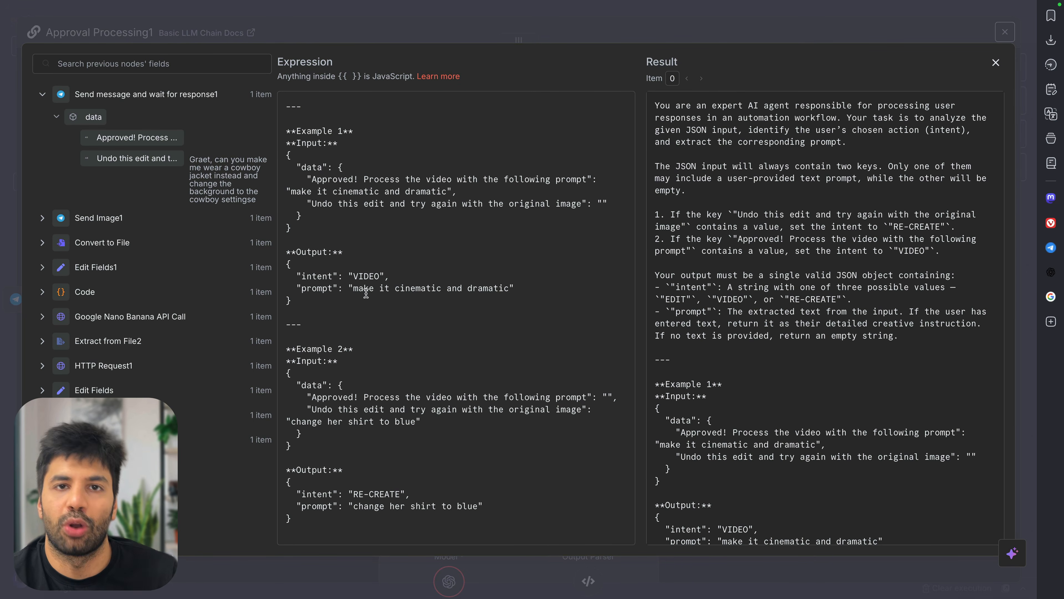
{"action": "double_click", "coordinate": [379, 279]}
{"action": "left_click_drag", "start_coordinate": [349, 288], "coordinate": [515, 291]}
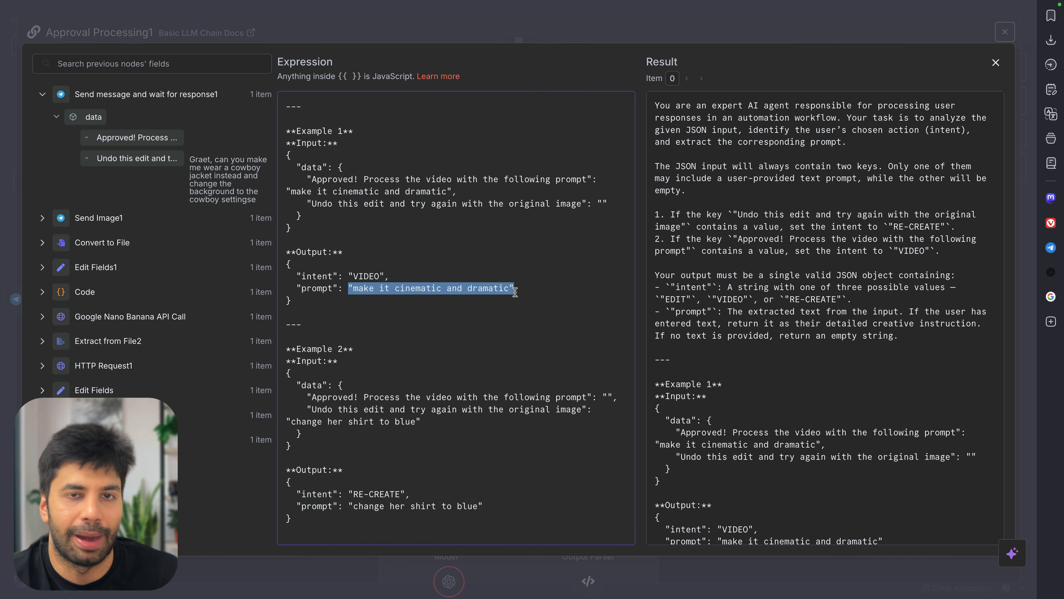
{"action": "left_click", "coordinate": [515, 292]}
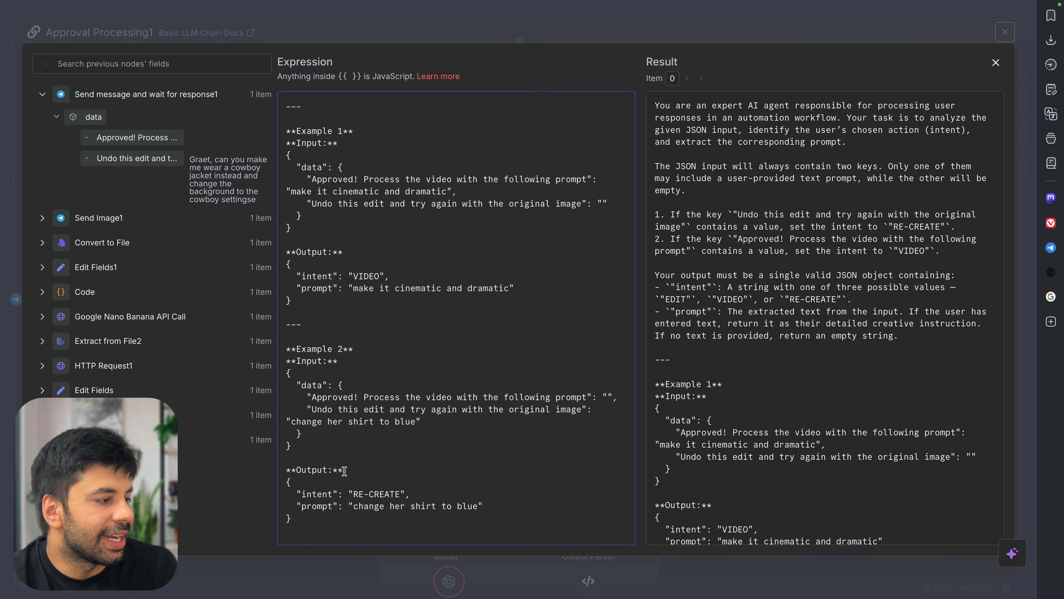
Confirm Example 2 outputs RE-CREATE with 'change her shirt to blue', then return to the parameters
{"action": "left_click_drag", "start_coordinate": [348, 494], "coordinate": [529, 512]}
{"action": "left_click", "coordinate": [529, 512]}
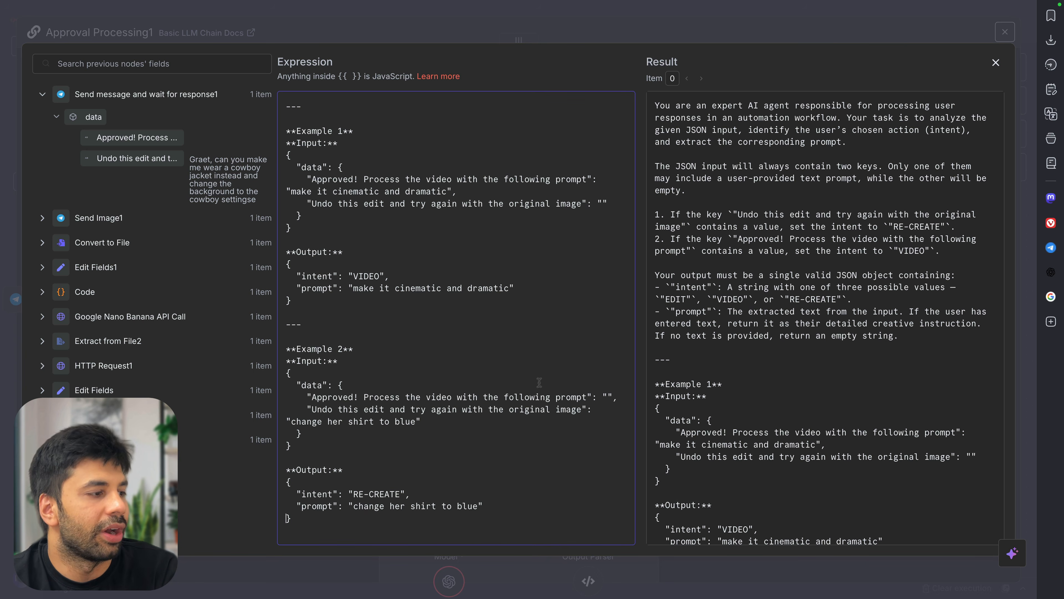
{"action": "left_click_drag", "start_coordinate": [303, 459], "coordinate": [384, 522]}
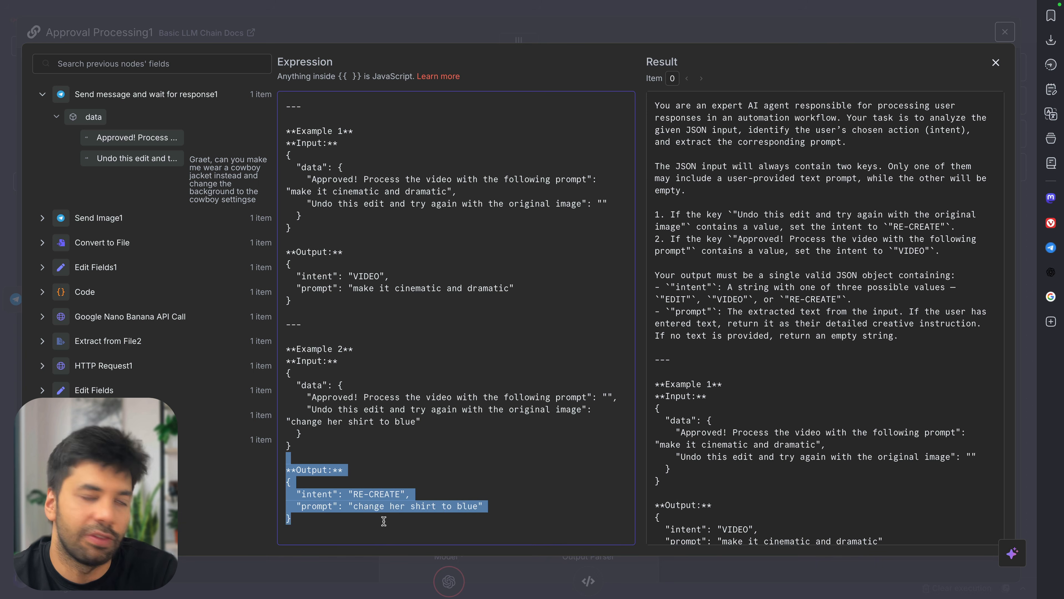
{"action": "left_click", "coordinate": [384, 521]}
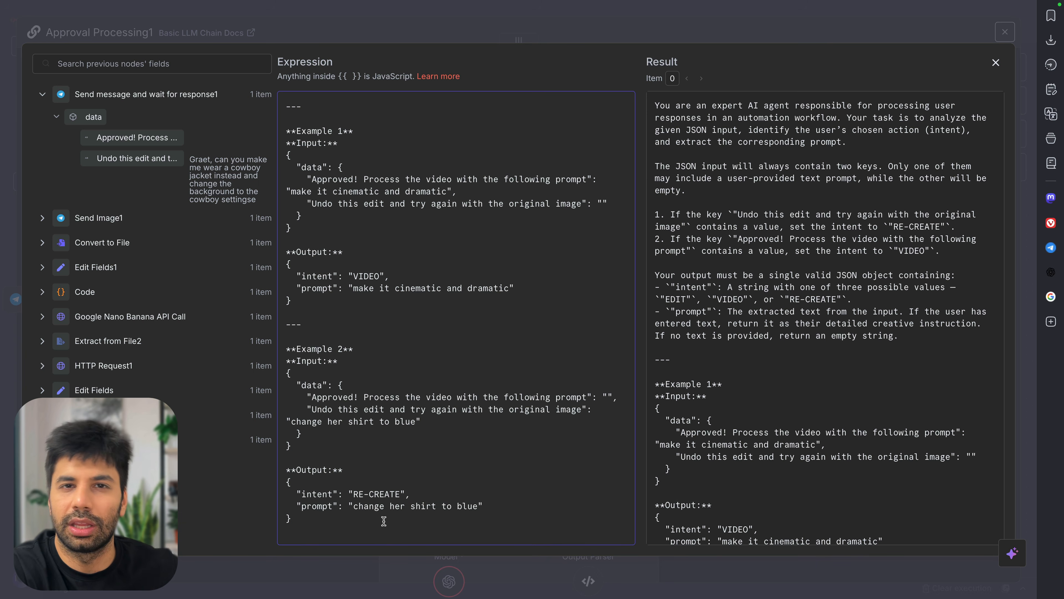
{"action": "scroll", "coordinate": [384, 521], "scroll_direction": "up", "scroll_amount": 6}
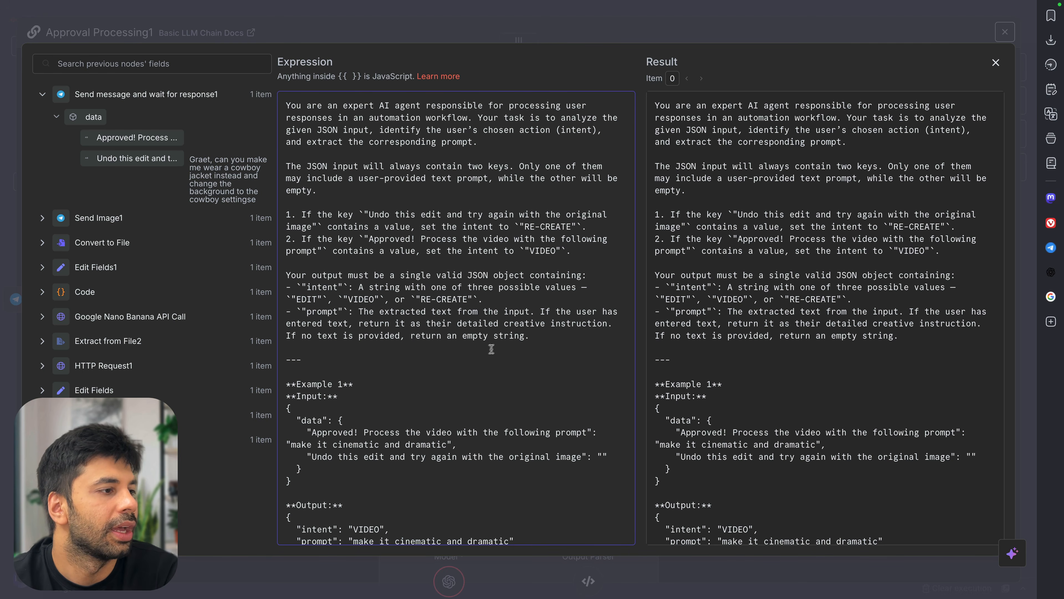
{"action": "left_click", "coordinate": [995, 63]}
{"action": "scroll", "coordinate": [524, 452], "scroll_direction": "down", "scroll_amount": 2}
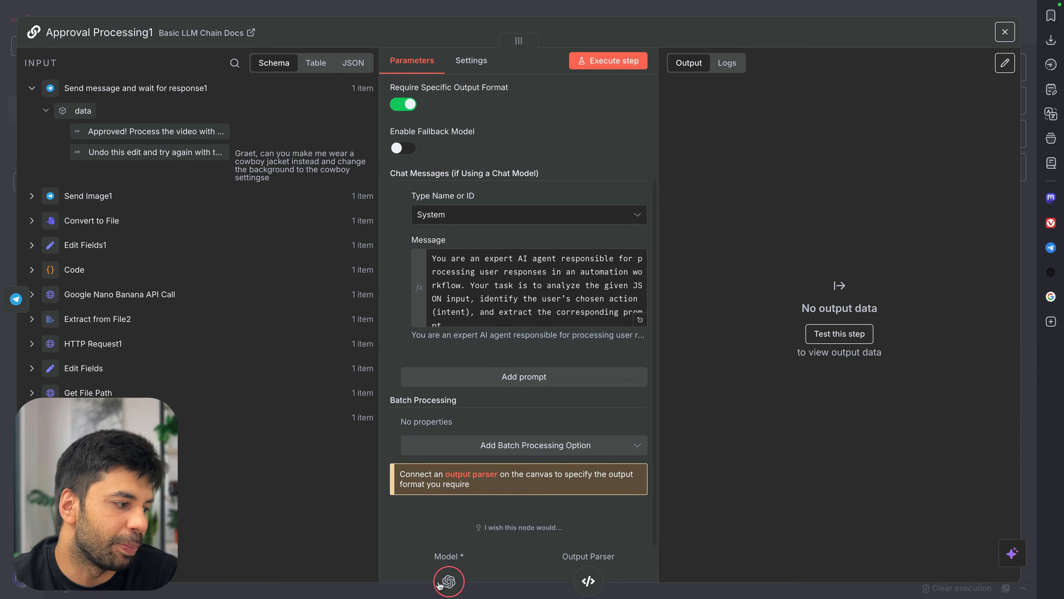
{"action": "left_click", "coordinate": [448, 581]}
Create and save a new OpenAI credential for OpenAI Chat Model1 using the pasted API key
{"action": "left_click", "coordinate": [520, 153]}
{"action": "left_click", "coordinate": [544, 178]}
{"action": "key", "text": "ctrl+v"}
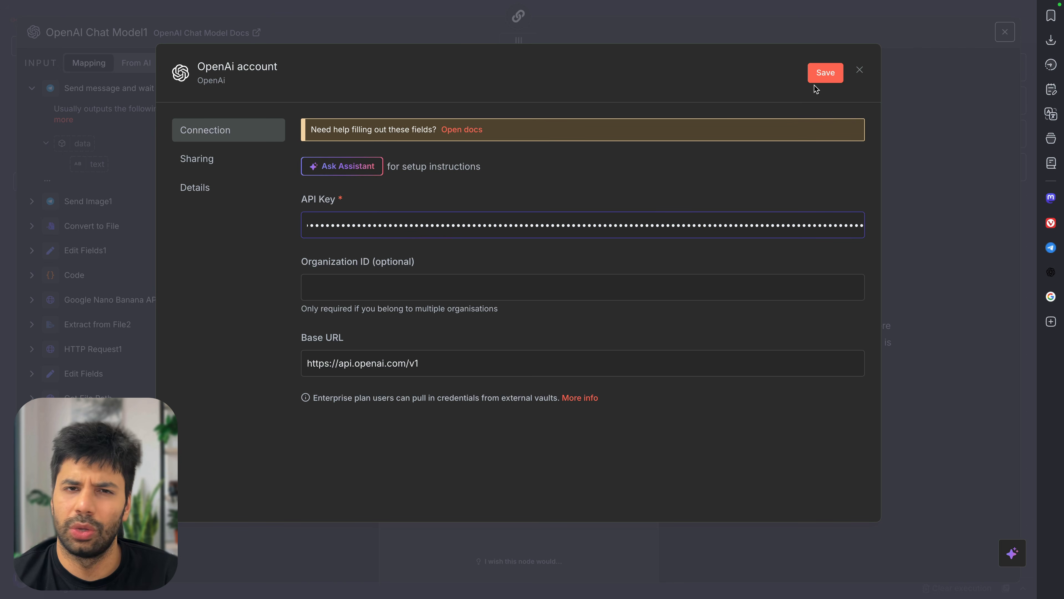
{"action": "left_click", "coordinate": [830, 74]}
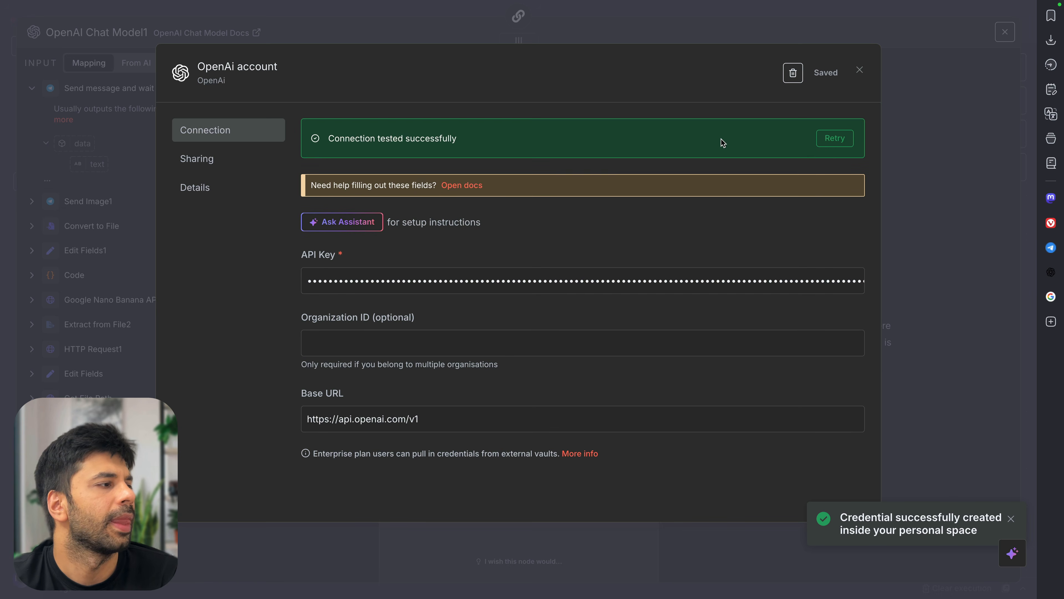
{"action": "left_click", "coordinate": [859, 70]}
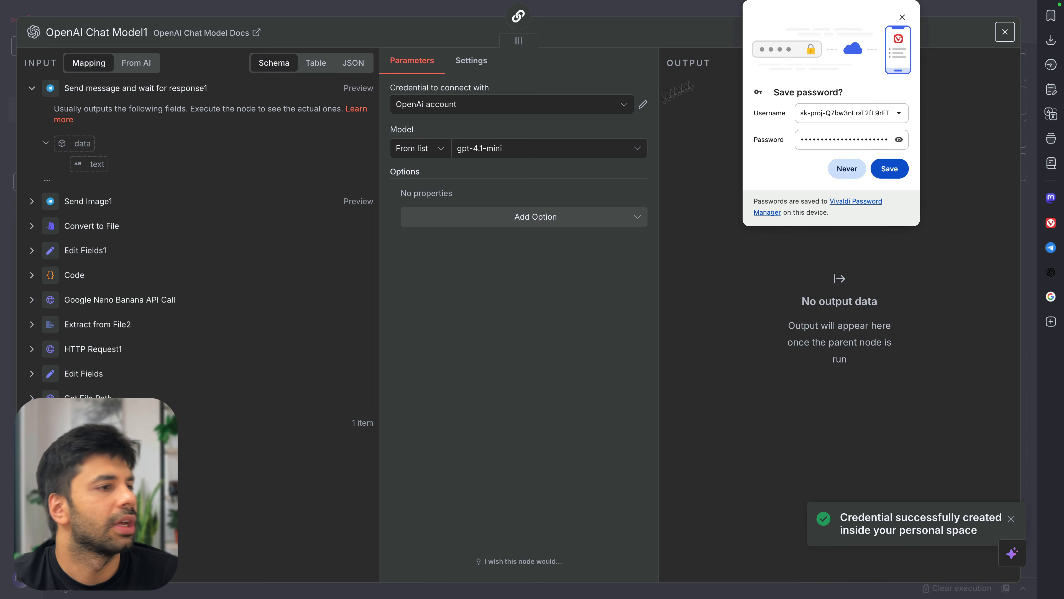
{"action": "left_click", "coordinate": [902, 17]}
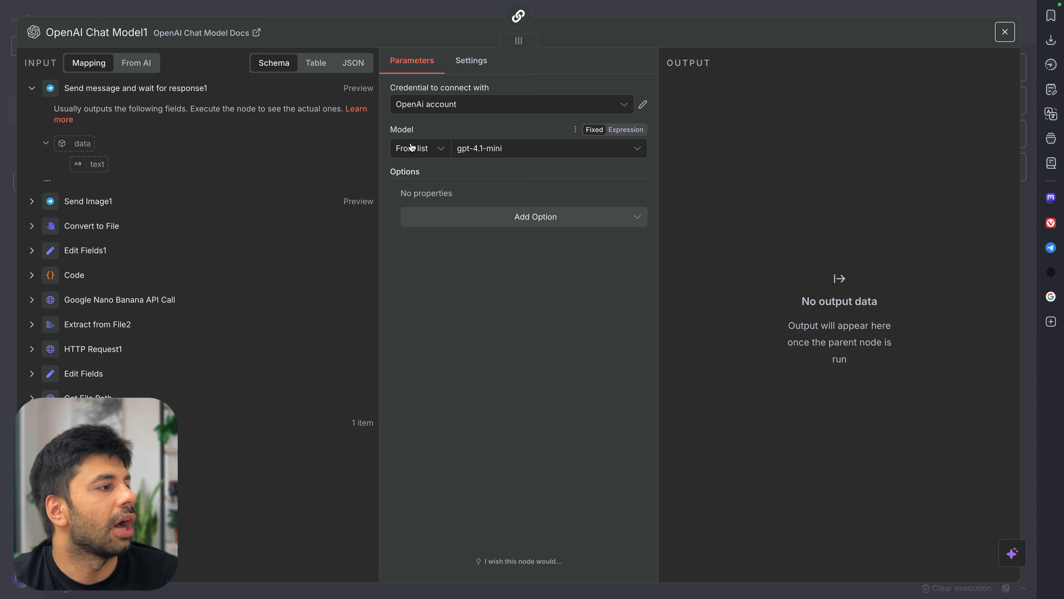
Change the chat model from gpt-4.1-mini to gpt-4o
{"action": "left_click", "coordinate": [487, 150]}
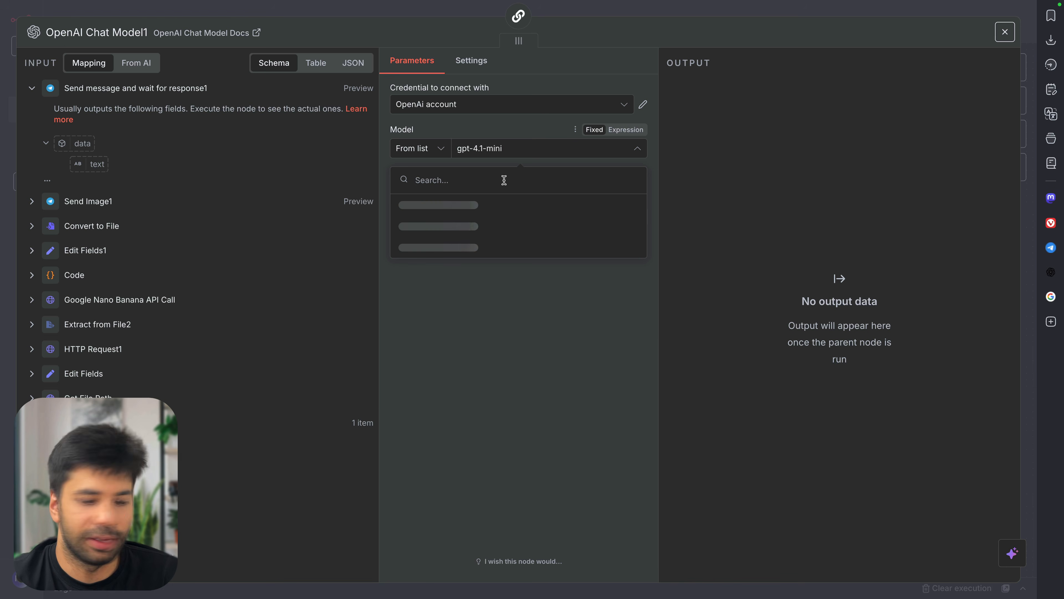
{"action": "type", "text": "gpt-4o"}
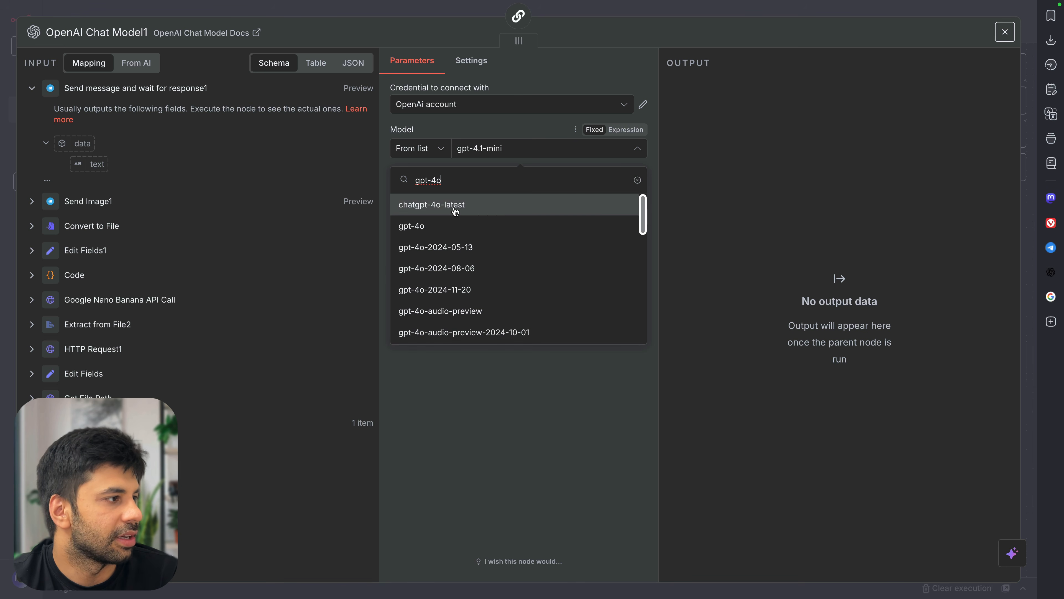
{"action": "left_click", "coordinate": [456, 221]}
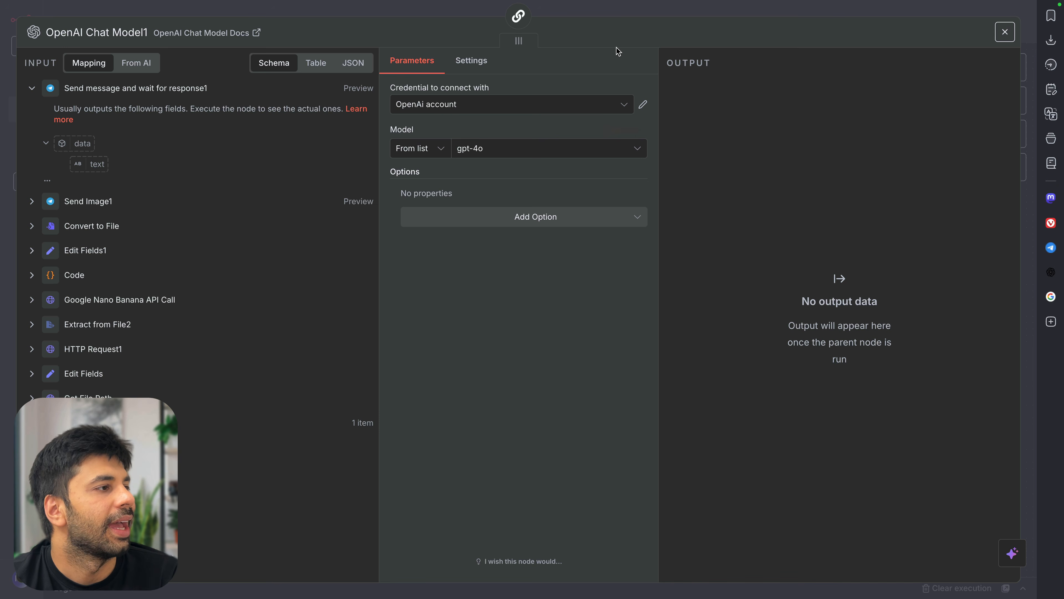
Check Structured Output Parser1 and copy the RE-CREATE intent value from Approval Processing1's prompt
{"action": "key", "text": "ctrl+s"}
{"action": "left_click", "coordinate": [1005, 31]}
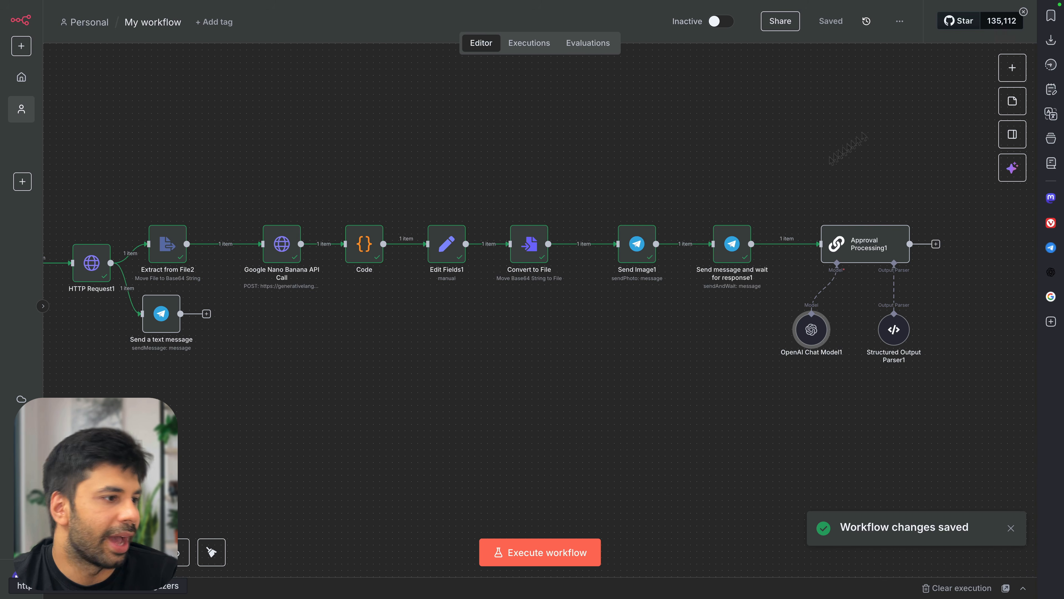
{"action": "double_click", "coordinate": [895, 329]}
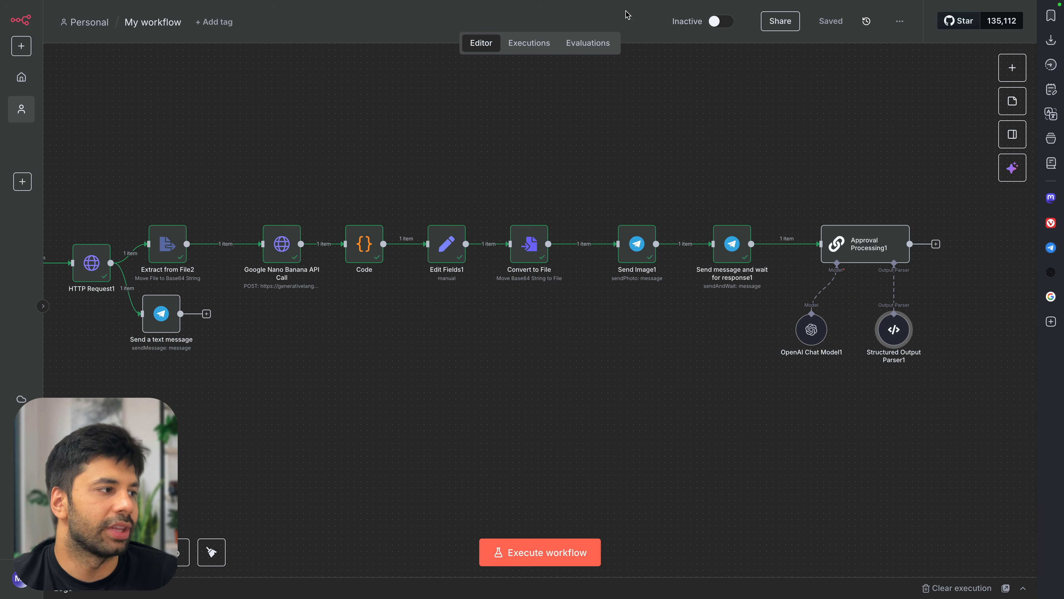
{"action": "left_click", "coordinate": [626, 13]}
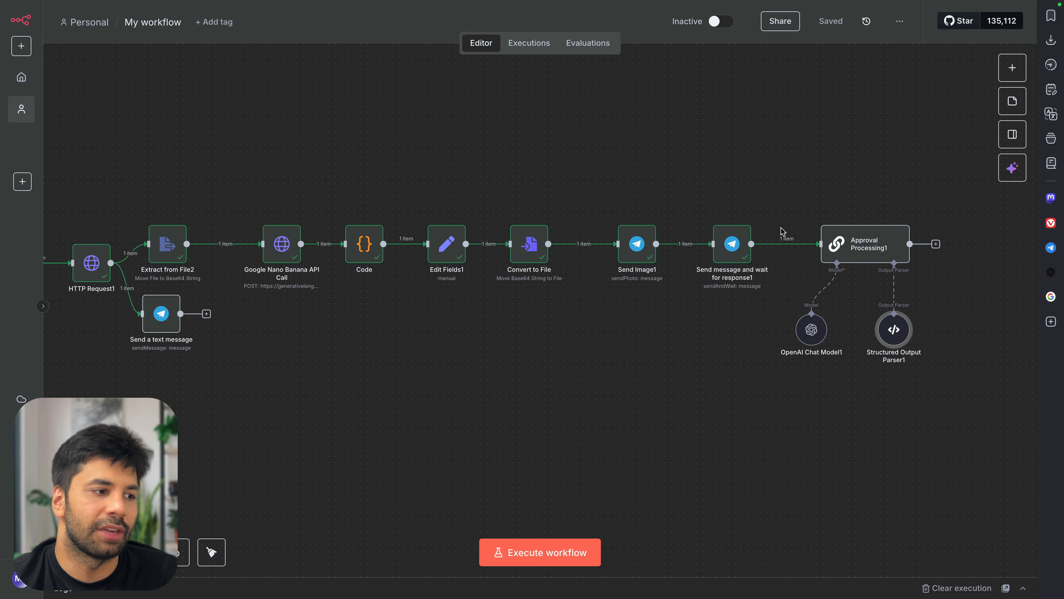
{"action": "double_click", "coordinate": [855, 241]}
{"action": "scroll", "coordinate": [595, 396], "scroll_direction": "down", "scroll_amount": 3}
{"action": "scroll", "coordinate": [595, 396], "scroll_direction": "down", "scroll_amount": 3}
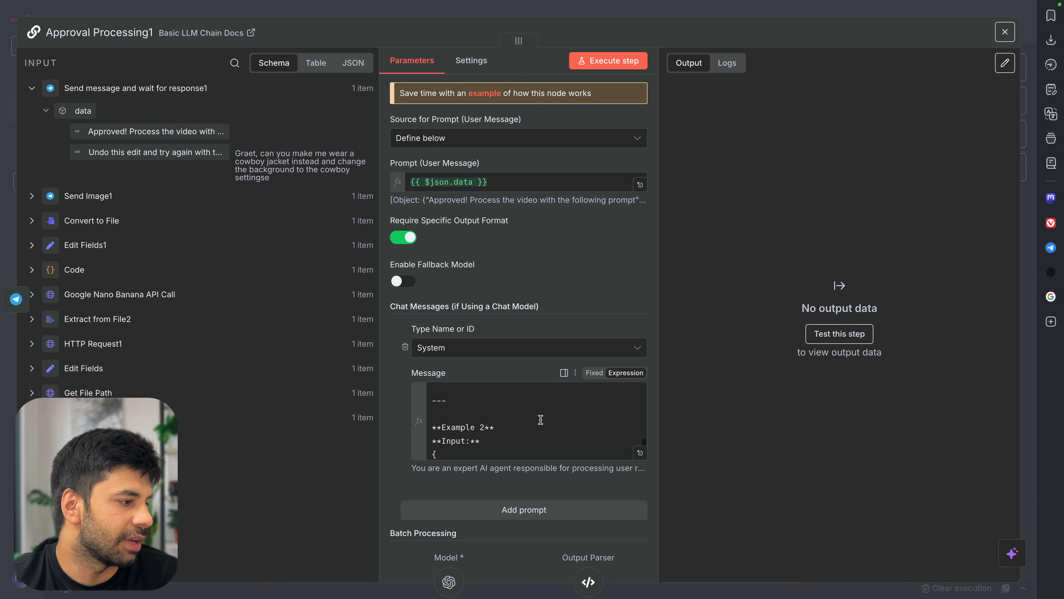
{"action": "double_click", "coordinate": [521, 410]}
{"action": "key", "text": "ctrl+c"}
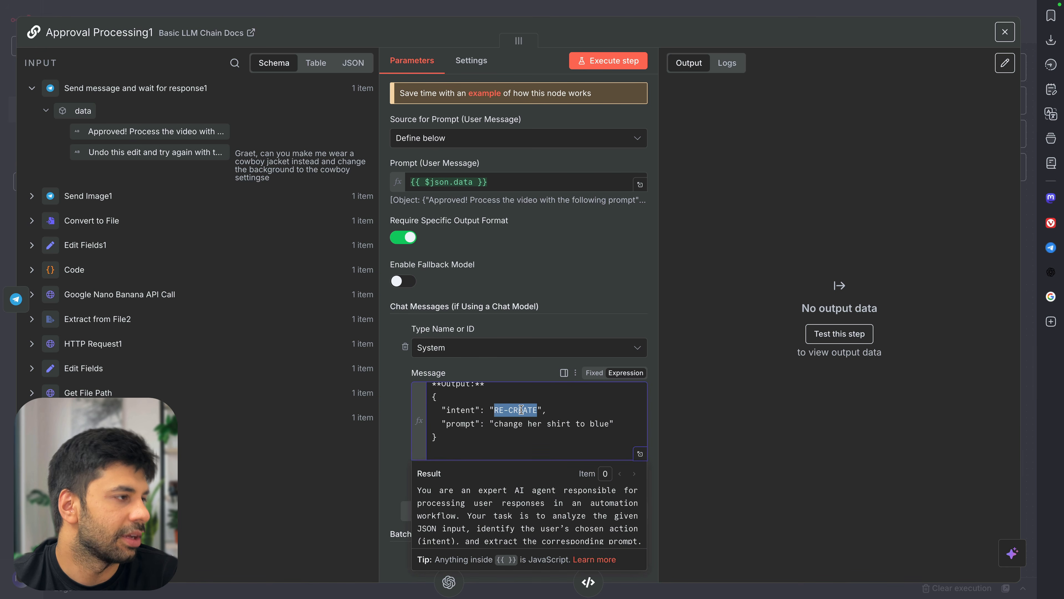
{"action": "left_click", "coordinate": [648, 19]}
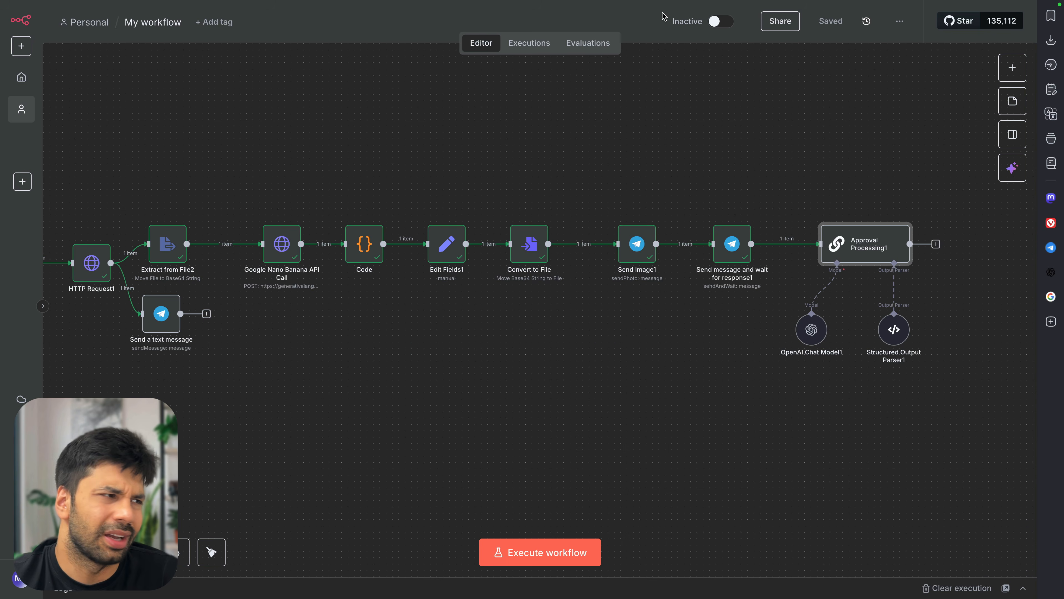
Replace EDIT with RE-CREATE in the parser's JSON example, save, and reopen Approval Processing1
{"action": "double_click", "coordinate": [895, 337]}
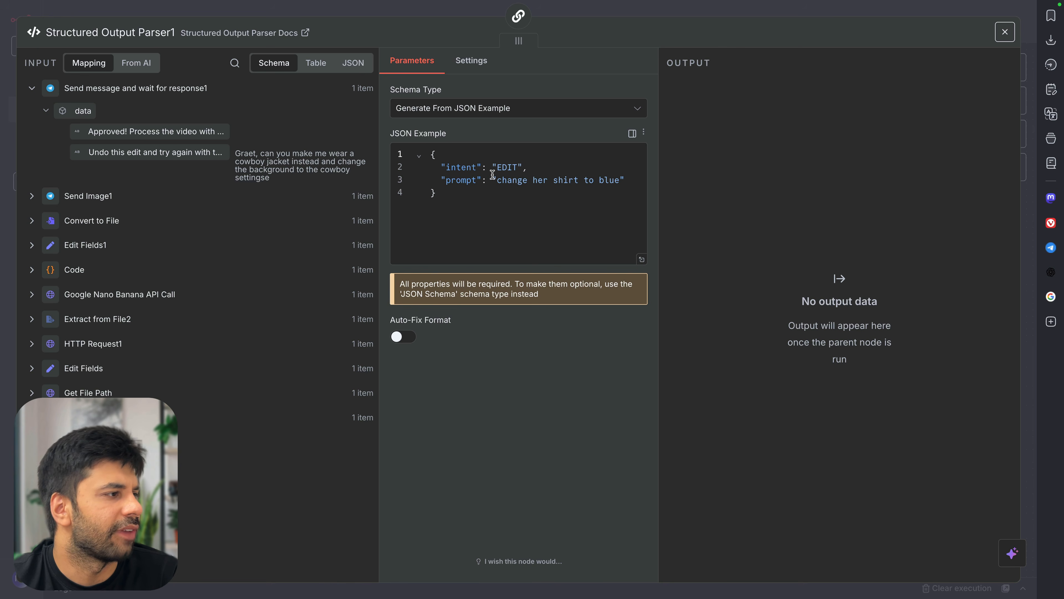
{"action": "double_click", "coordinate": [508, 167]}
{"action": "key", "text": "ctrl+v"}
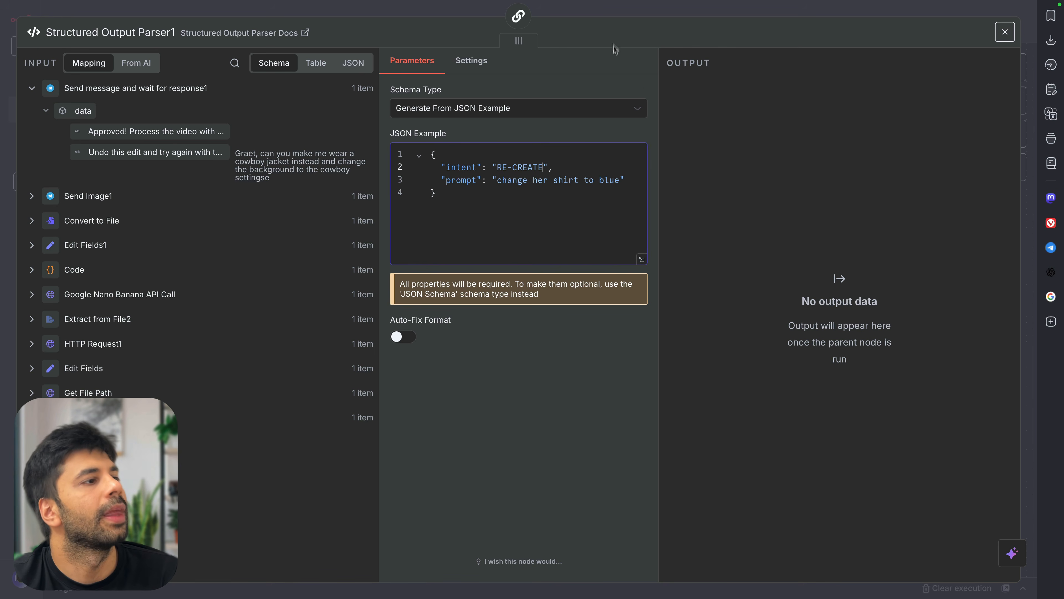
{"action": "key", "text": "ctrl+s"}
{"action": "left_click", "coordinate": [613, 16]}
{"action": "double_click", "coordinate": [864, 253]}
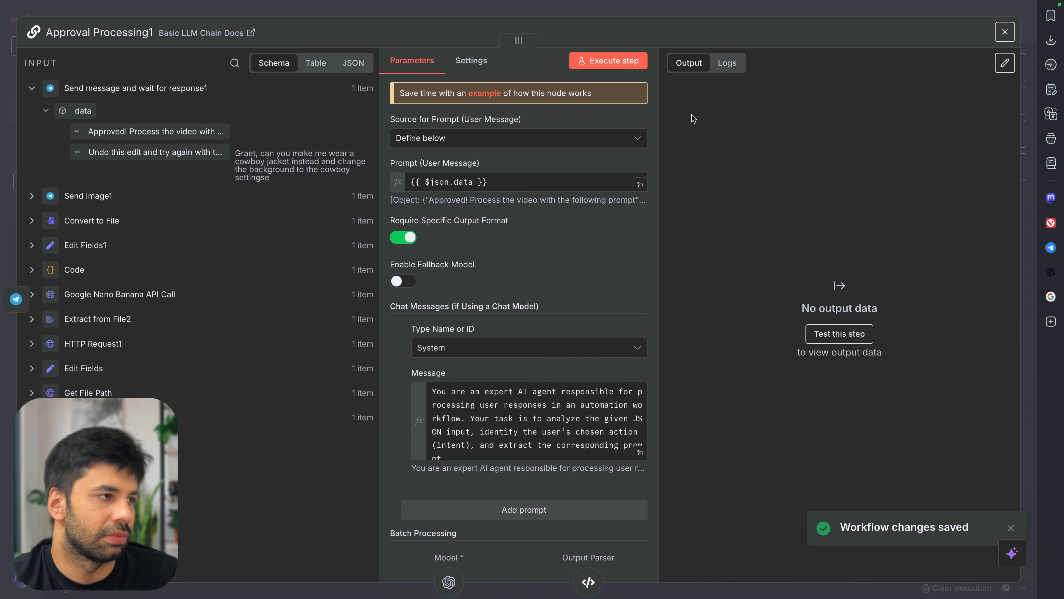
Execute Approval Processing1 and save the workflow once its model and parser succeed
{"action": "left_click", "coordinate": [637, 62]}
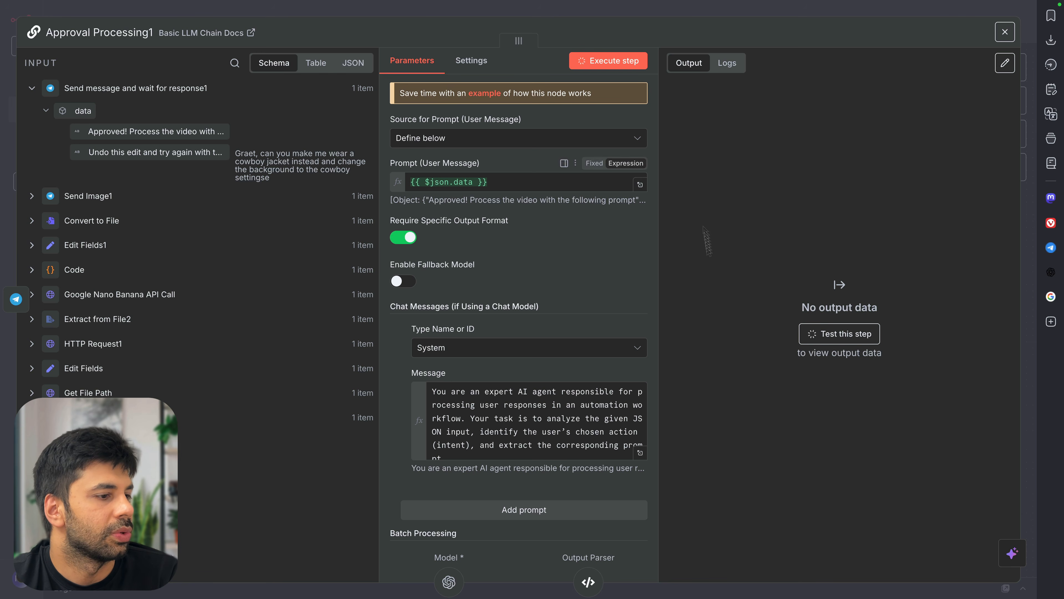
{"action": "left_click", "coordinate": [796, 12]}
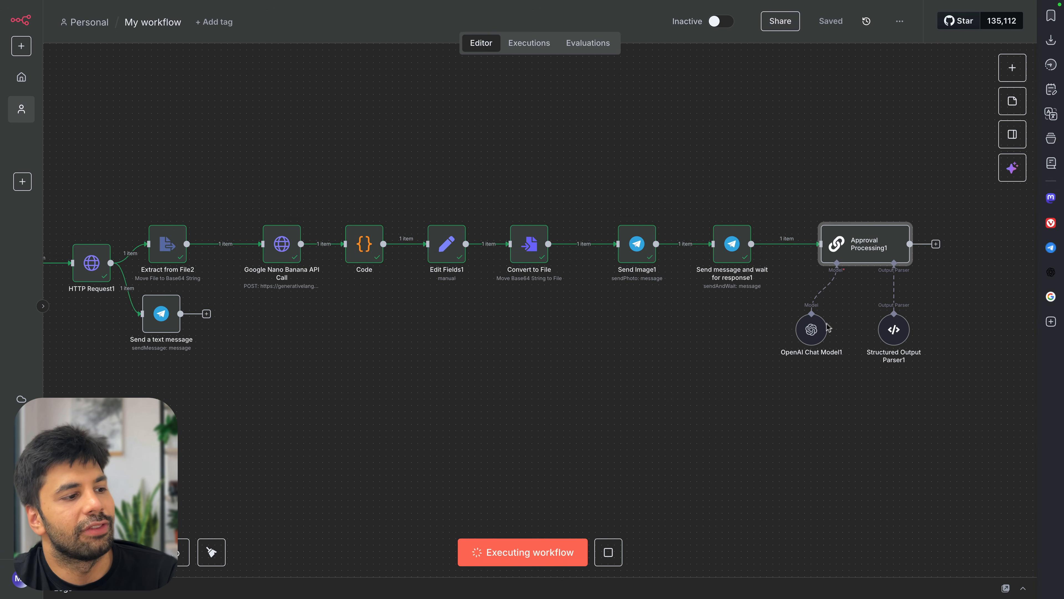
{"action": "double_click", "coordinate": [876, 245]}
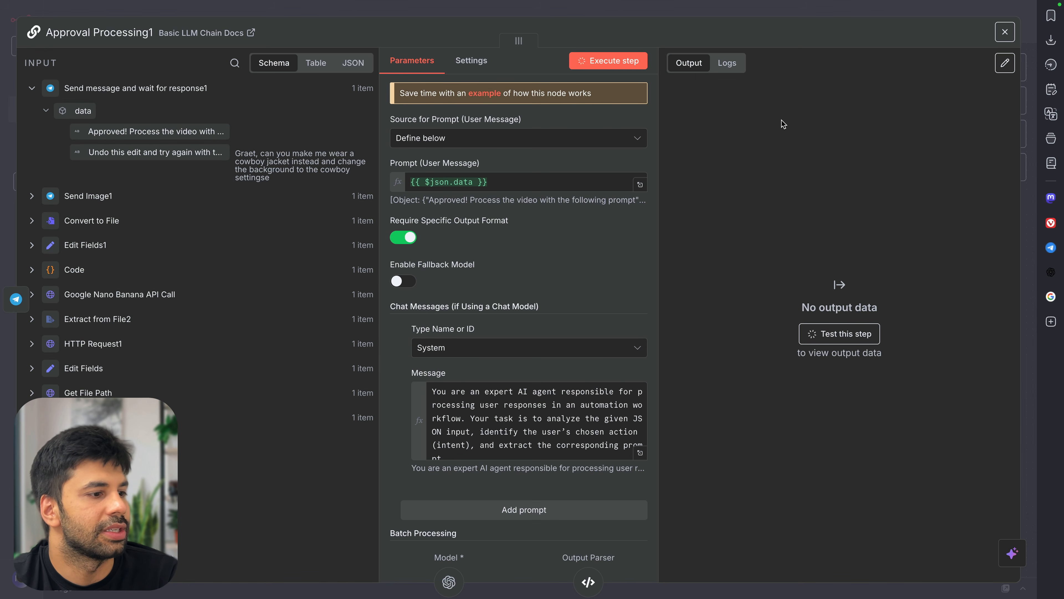
{"action": "left_click", "coordinate": [783, 17]}
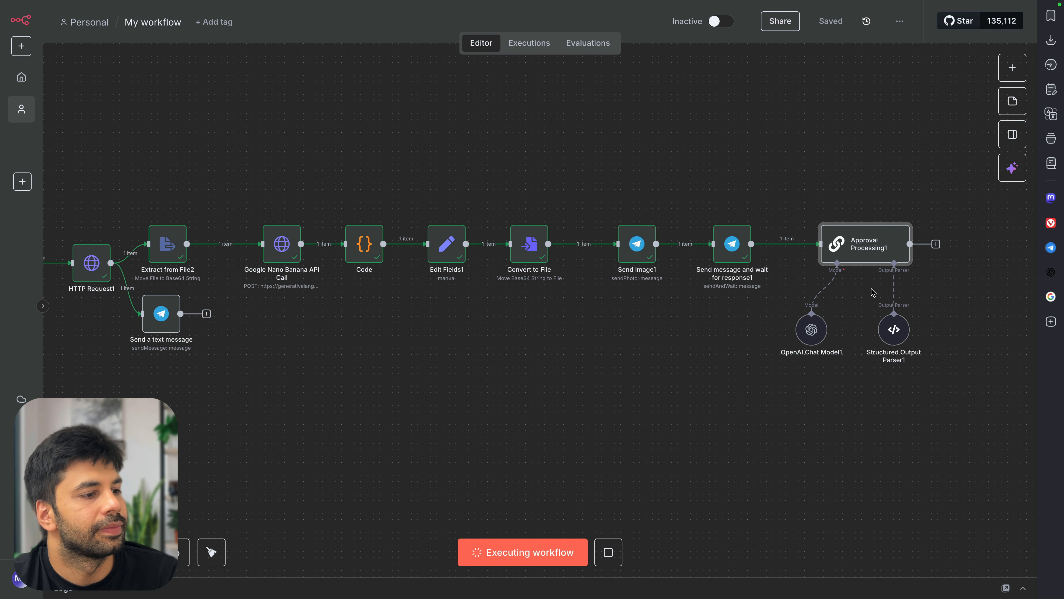
{"action": "scroll", "coordinate": [869, 292], "scroll_direction": "right", "scroll_amount": 5}
{"action": "scroll", "coordinate": [768, 310], "scroll_direction": "left", "scroll_amount": 8}
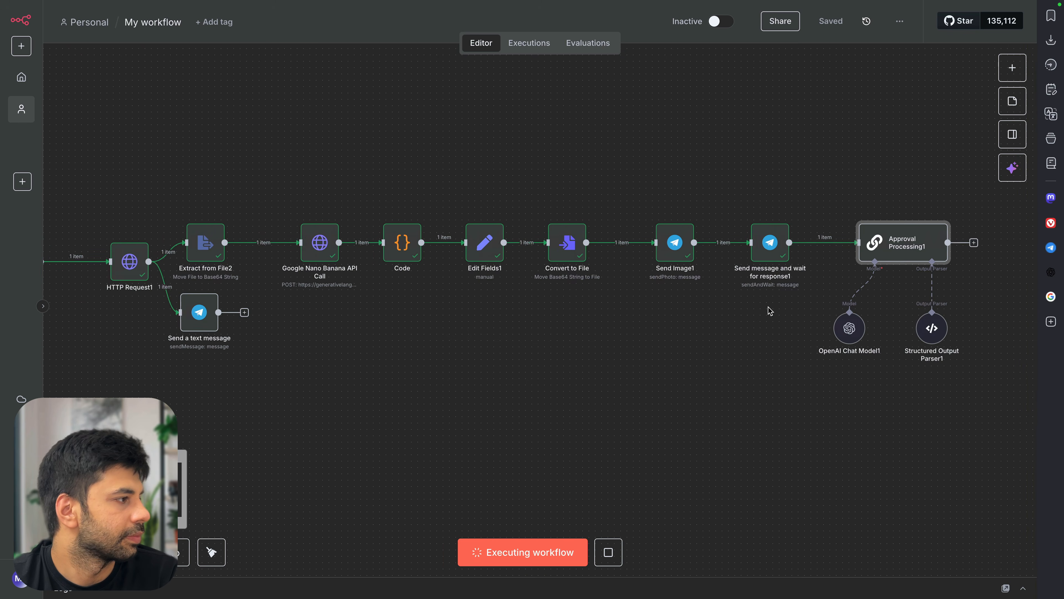
{"action": "scroll", "coordinate": [770, 310], "scroll_direction": "left", "scroll_amount": 3}
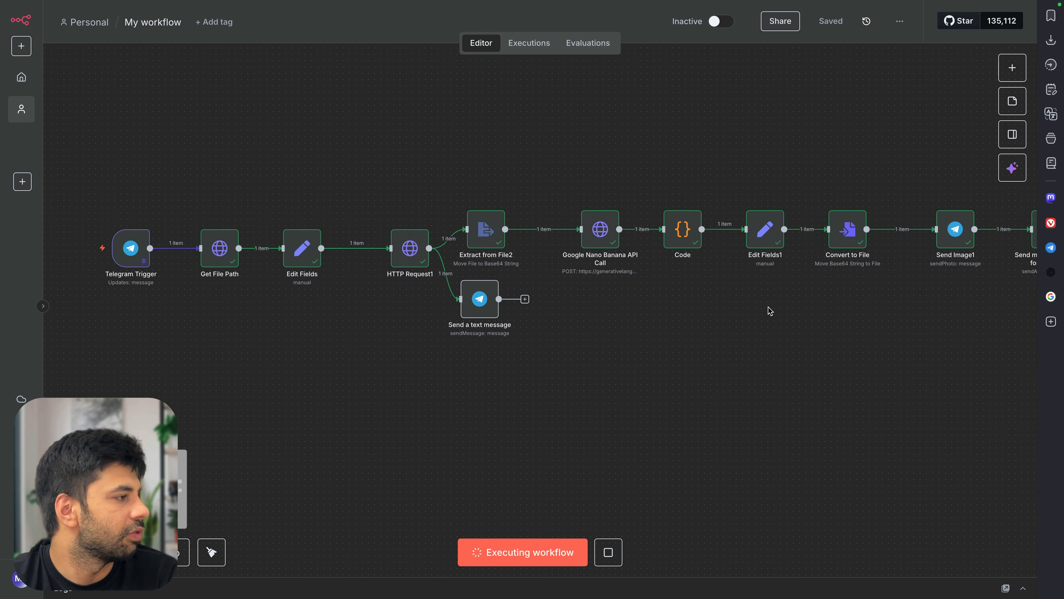
{"action": "scroll", "coordinate": [770, 310], "scroll_direction": "right", "scroll_amount": 9}
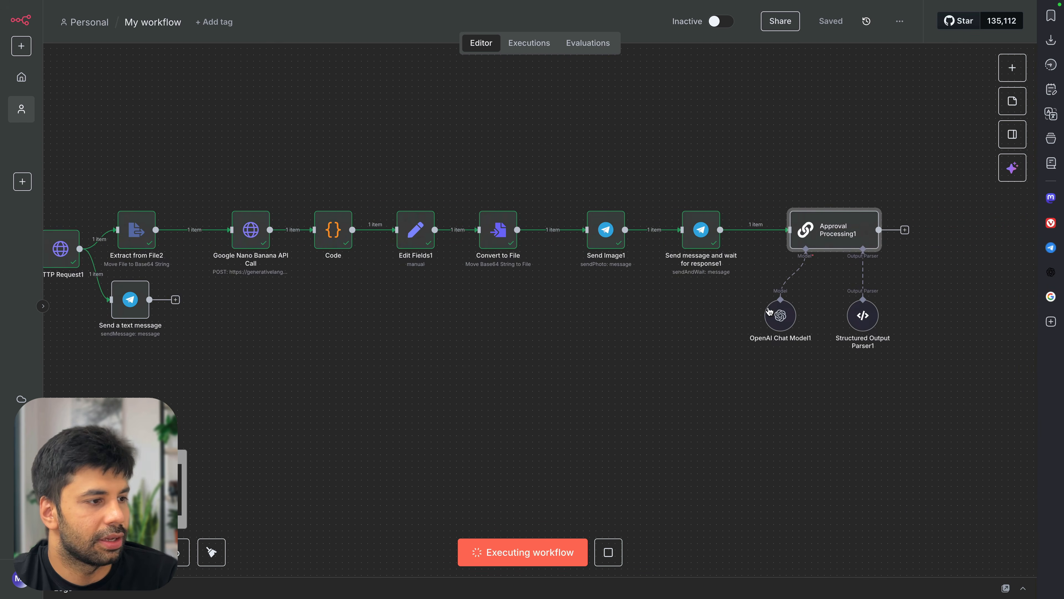
{"action": "scroll", "coordinate": [771, 311], "scroll_direction": "right", "scroll_amount": 4}
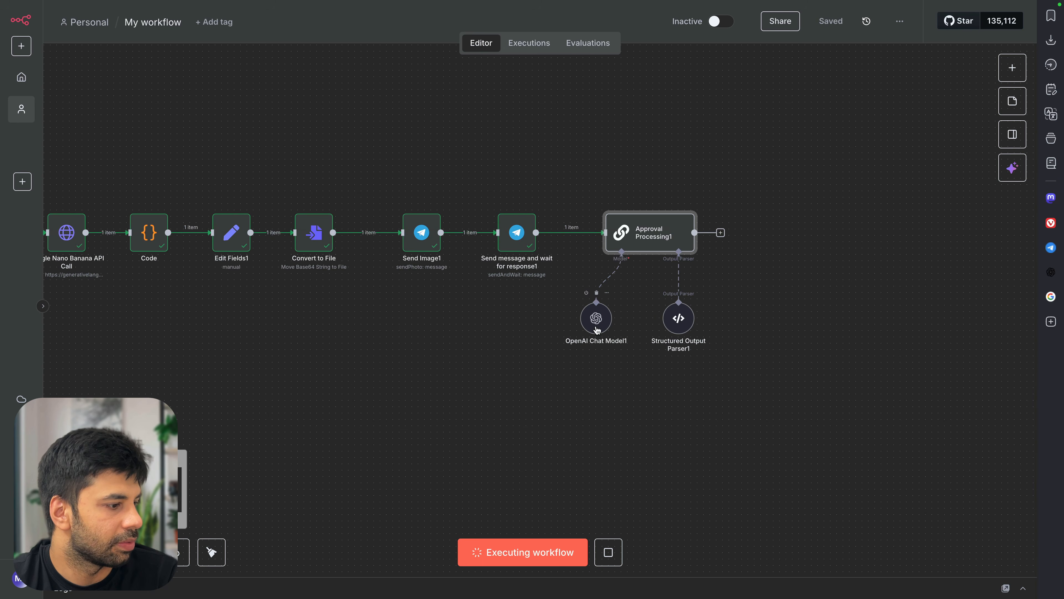
{"action": "left_click", "coordinate": [582, 323]}
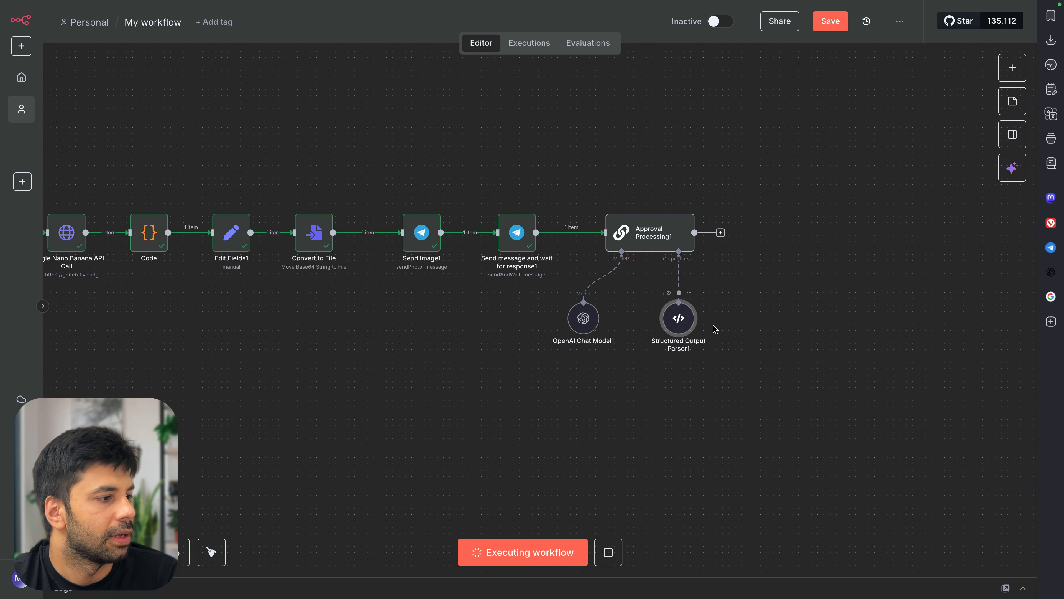
{"action": "left_click", "coordinate": [832, 21]}
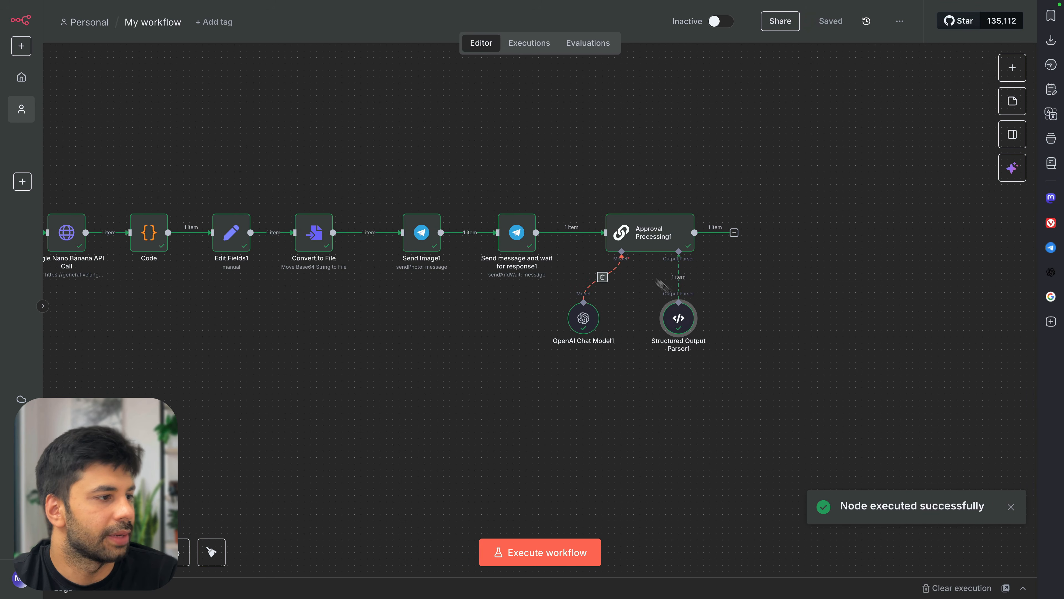
Inspect Approval Processing1's output: intent RE-CREATE with the cowboy-jacket edit prompt
{"action": "double_click", "coordinate": [632, 234]}
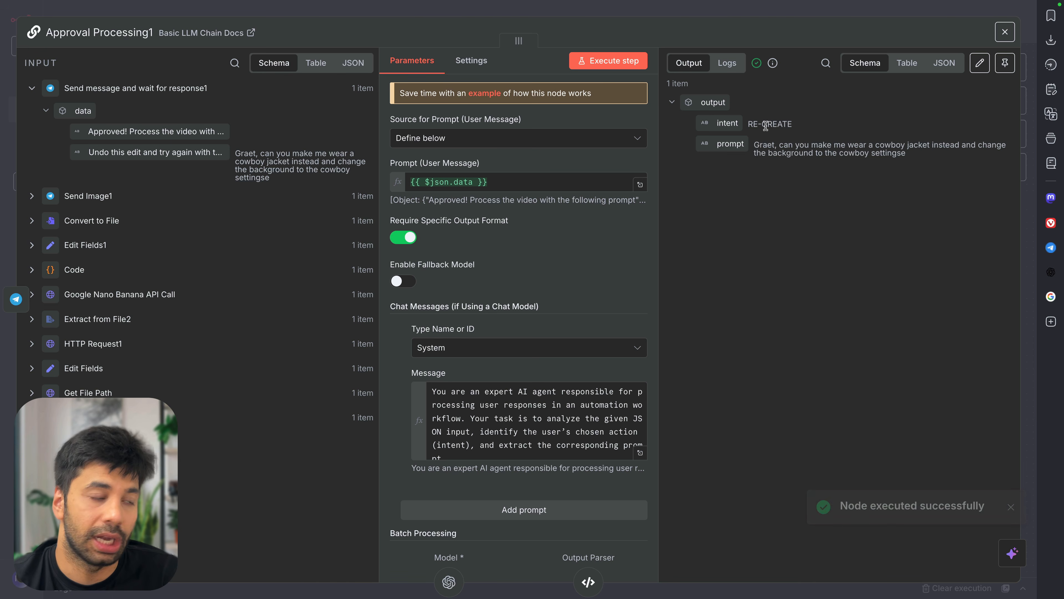
{"action": "left_click_drag", "start_coordinate": [798, 143], "coordinate": [921, 161]}
{"action": "left_click", "coordinate": [919, 162]}
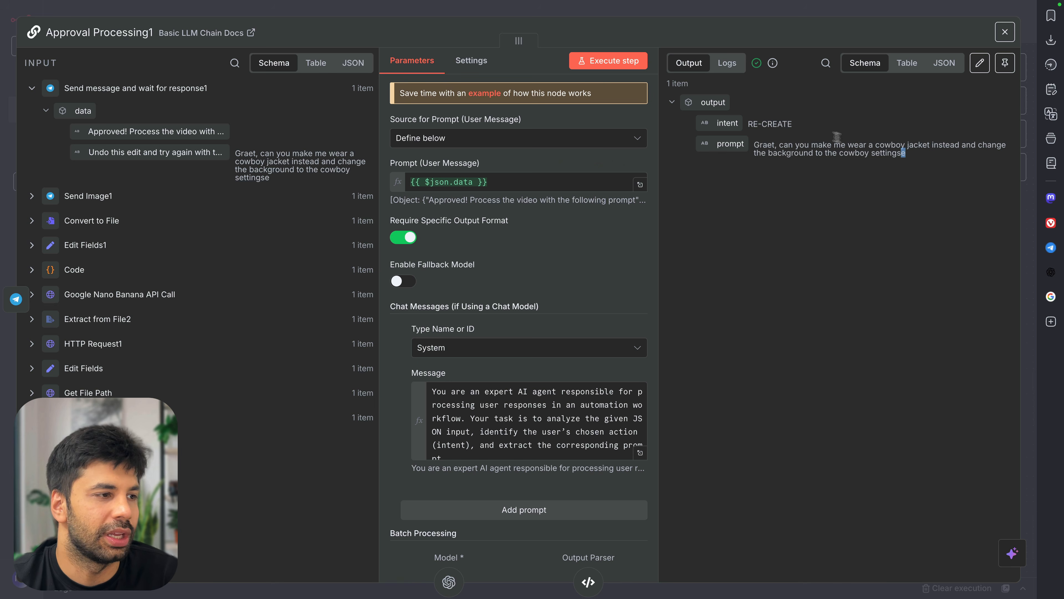
{"action": "left_click", "coordinate": [672, 15]}
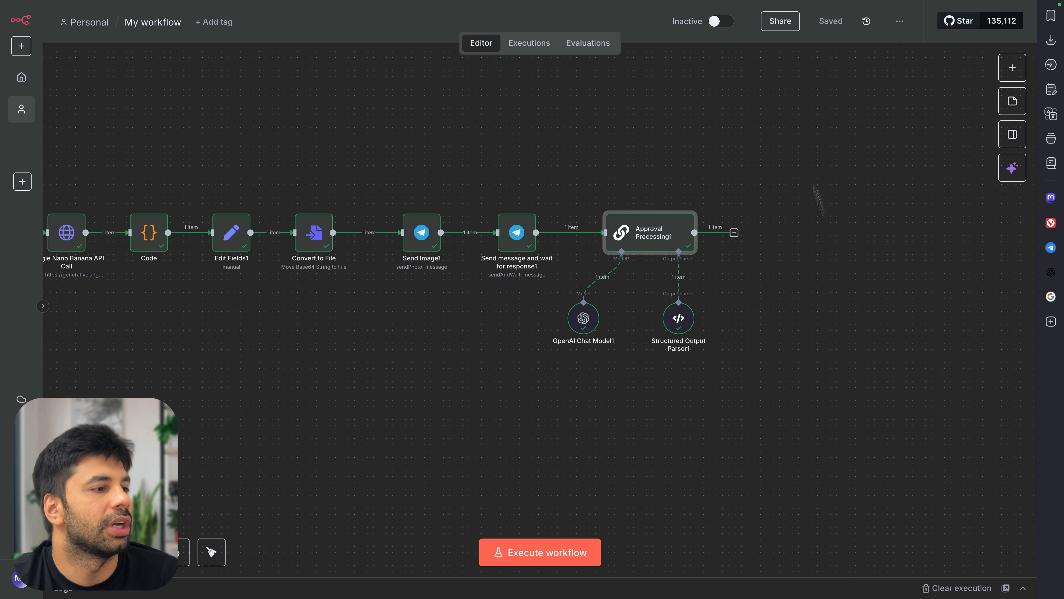
{"action": "scroll", "coordinate": [825, 233], "scroll_direction": "down", "scroll_amount": 1}
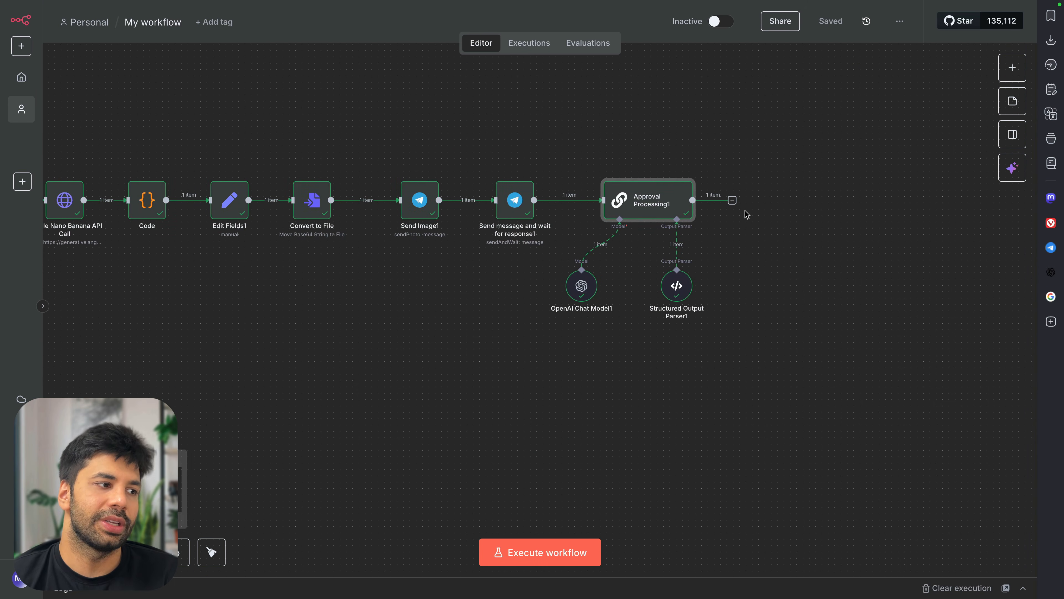
{"action": "scroll", "coordinate": [746, 215], "scroll_direction": "up", "scroll_amount": 5}
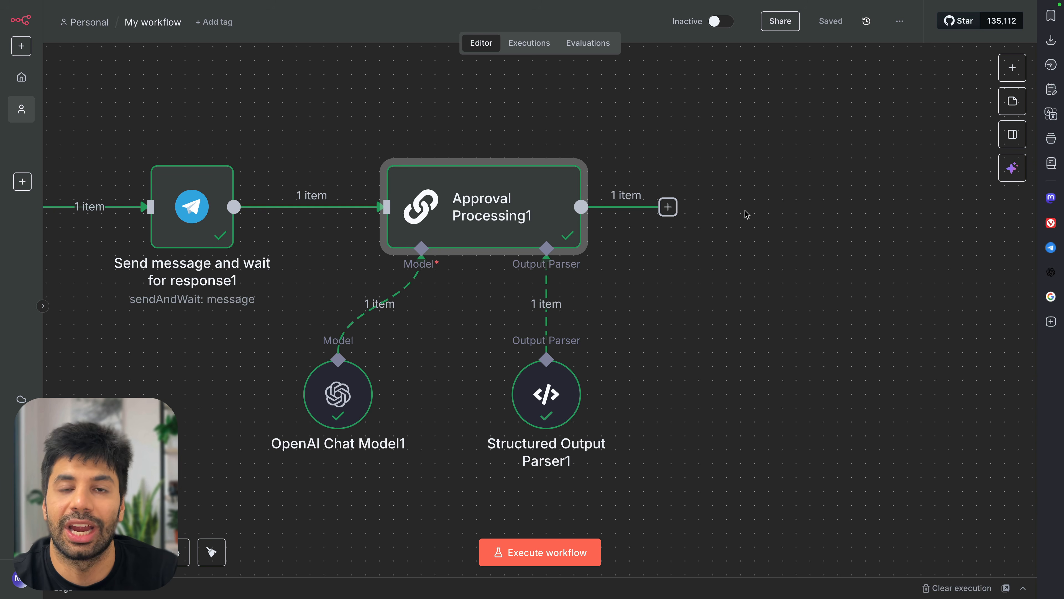
{"action": "left_click", "coordinate": [668, 206]}
Insert a ready-made Switch1 node connected right after Approval Processing1
{"action": "type", "text": "swit"}
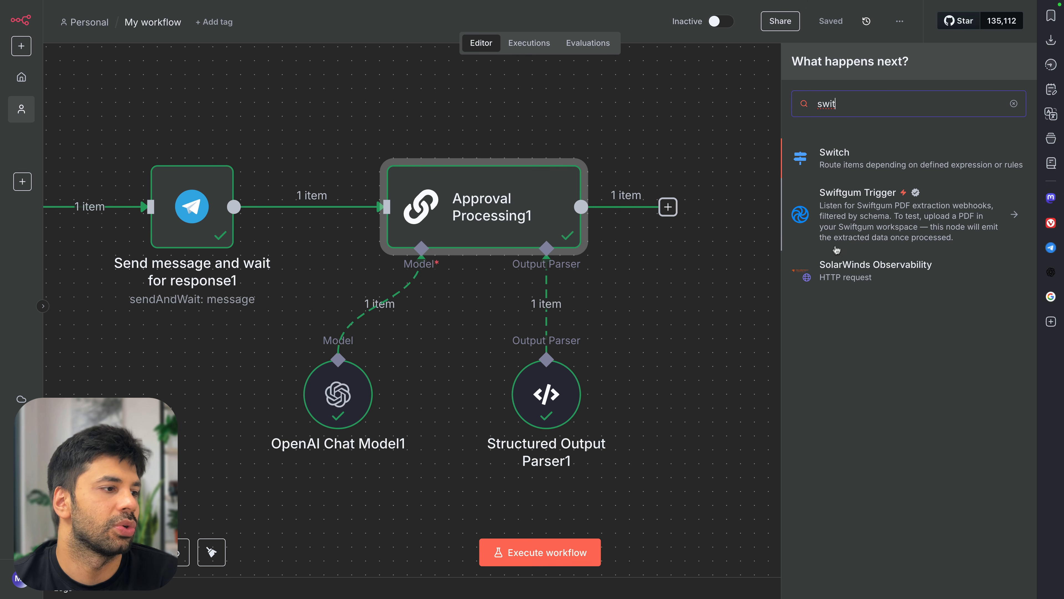
{"action": "left_click", "coordinate": [758, 282]}
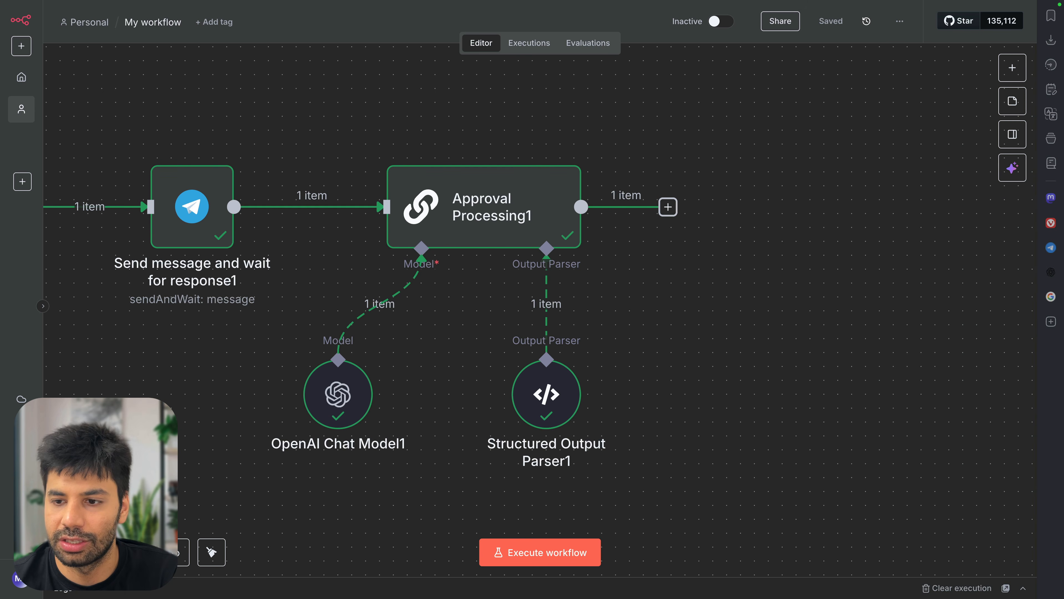
{"action": "key", "text": "super+v"}
{"action": "left_click_drag", "start_coordinate": [776, 312], "coordinate": [692, 208]}
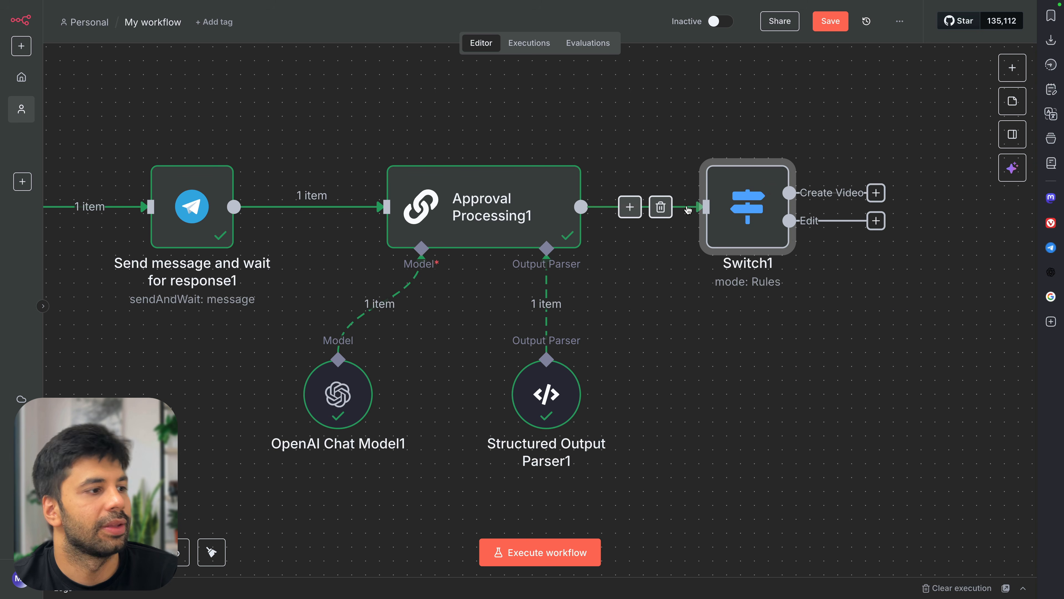
{"action": "double_click", "coordinate": [732, 213]}
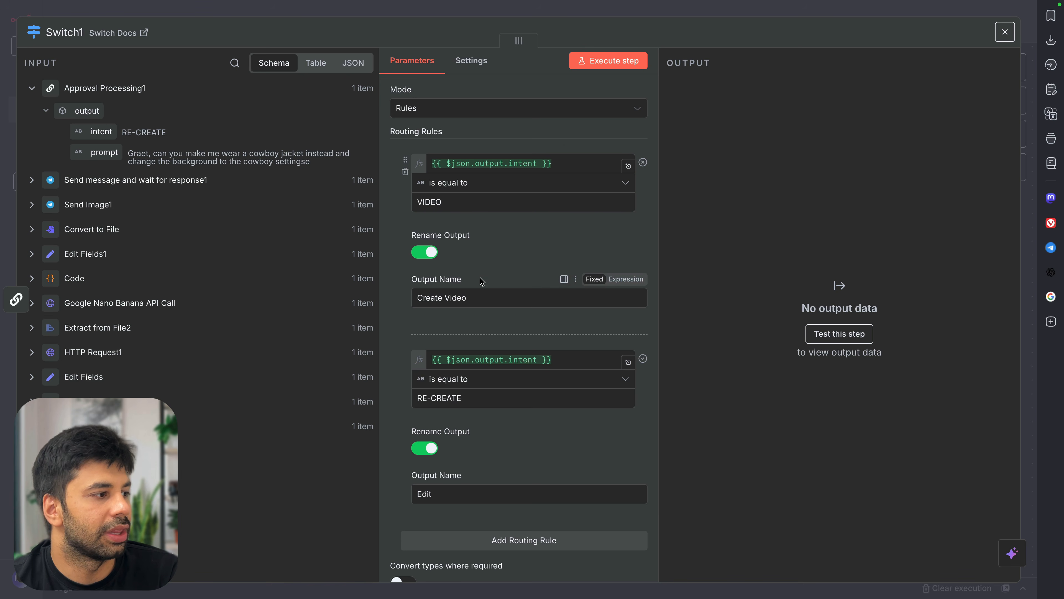
{"action": "scroll", "coordinate": [482, 274], "scroll_direction": "down", "scroll_amount": 1}
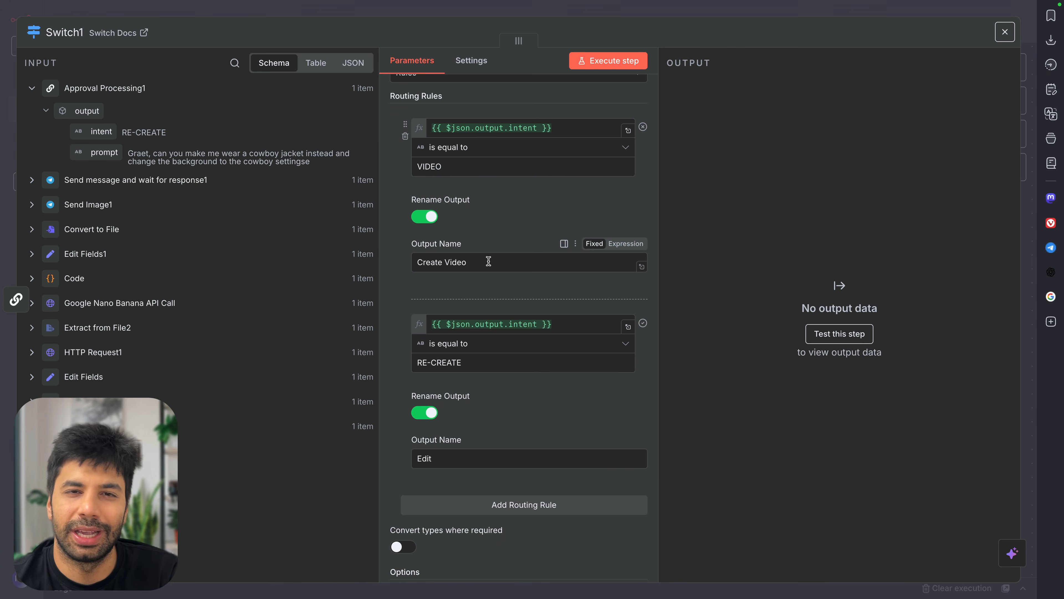
{"action": "scroll", "coordinate": [487, 261], "scroll_direction": "down", "scroll_amount": 3}
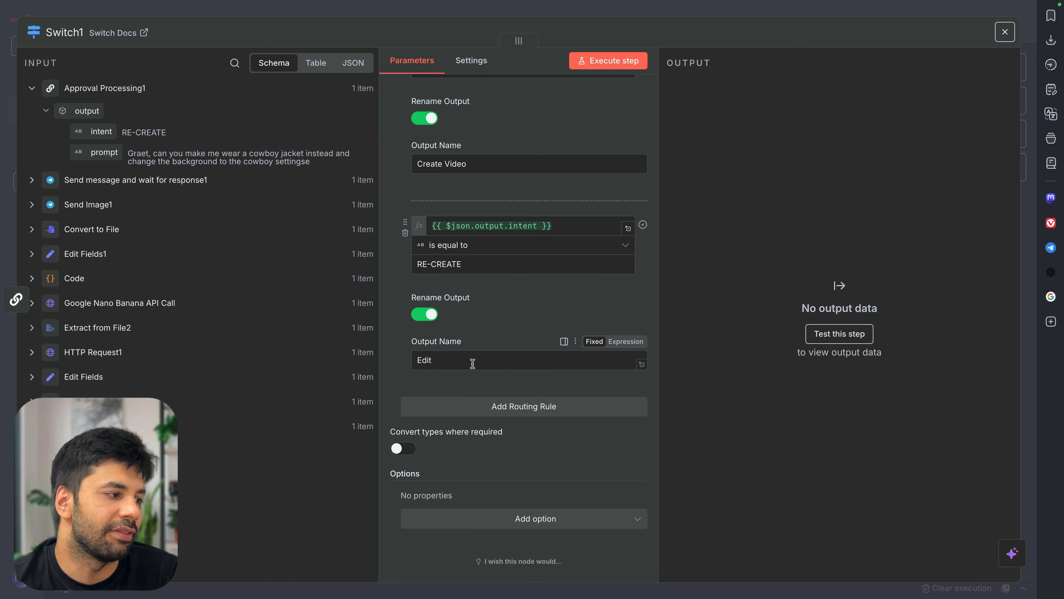
{"action": "key", "text": "Escape"}
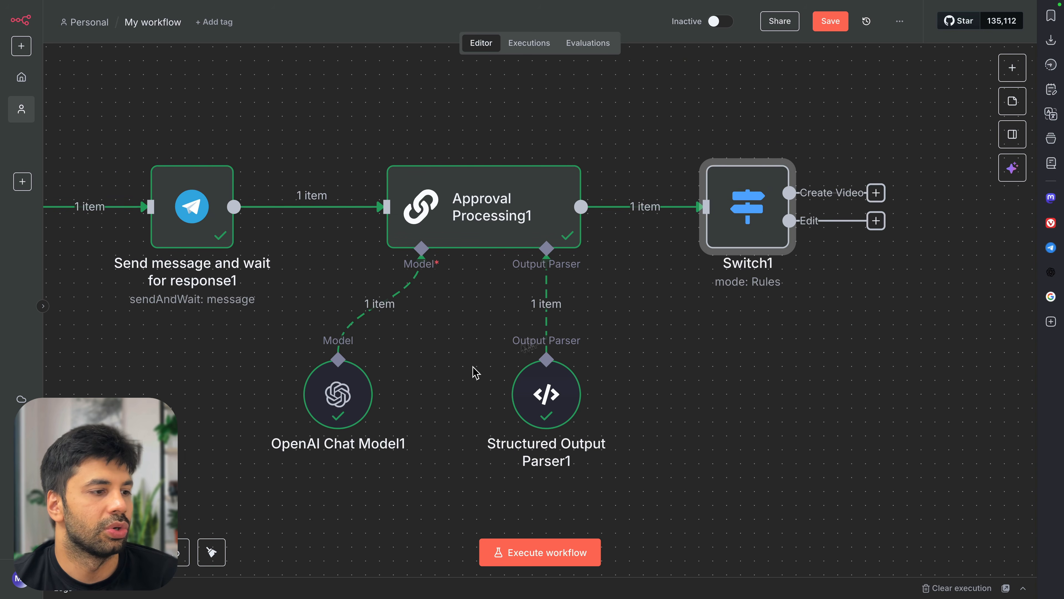
Verify Switch1 routes VIDEO to Create Video and RE-CREATE to Edit, which received 1 item
{"action": "double_click", "coordinate": [757, 227]}
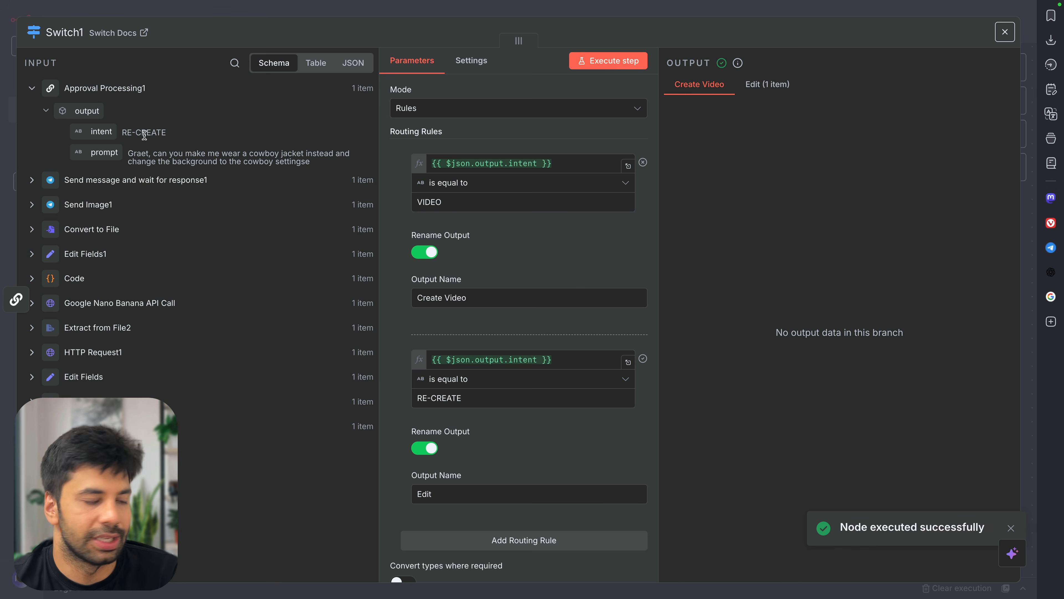
{"action": "left_click_drag", "start_coordinate": [135, 141], "coordinate": [410, 388]}
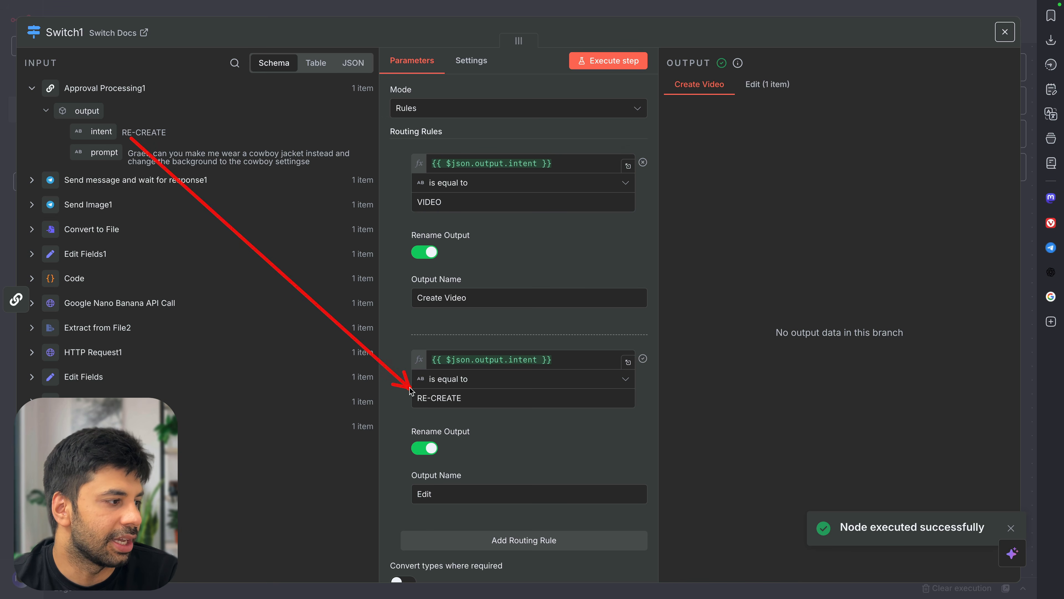
{"action": "mouse_move", "coordinate": [410, 350]}
{"action": "left_mouse_down"}
{"action": "mouse_move", "coordinate": [587, 414]}
{"action": "mouse_move", "coordinate": [637, 414]}
{"action": "left_mouse_up"}
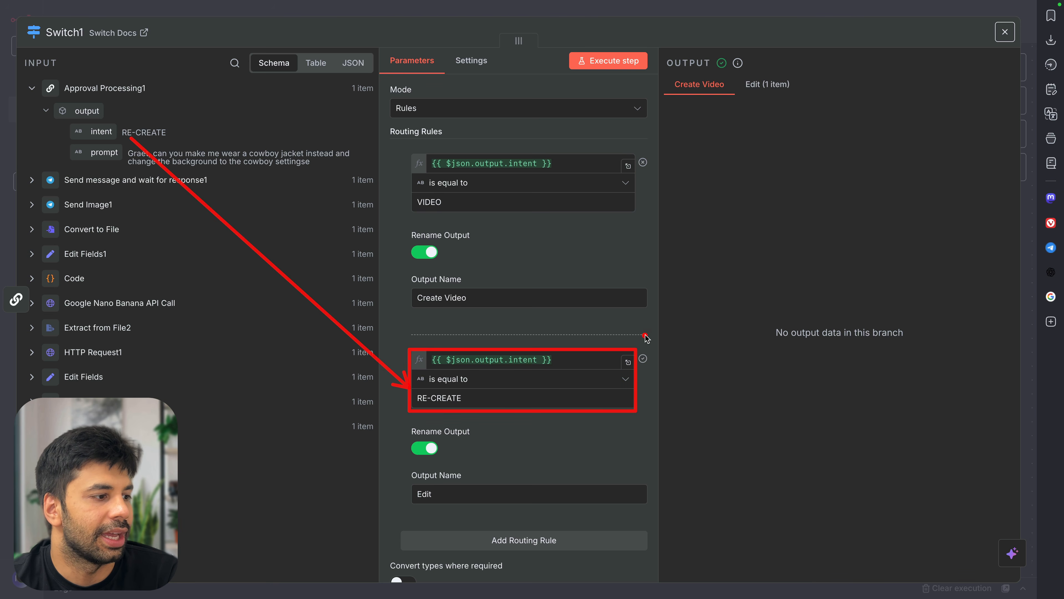
{"action": "left_click_drag", "start_coordinate": [645, 336], "coordinate": [747, 102]}
{"action": "left_click", "coordinate": [763, 89]}
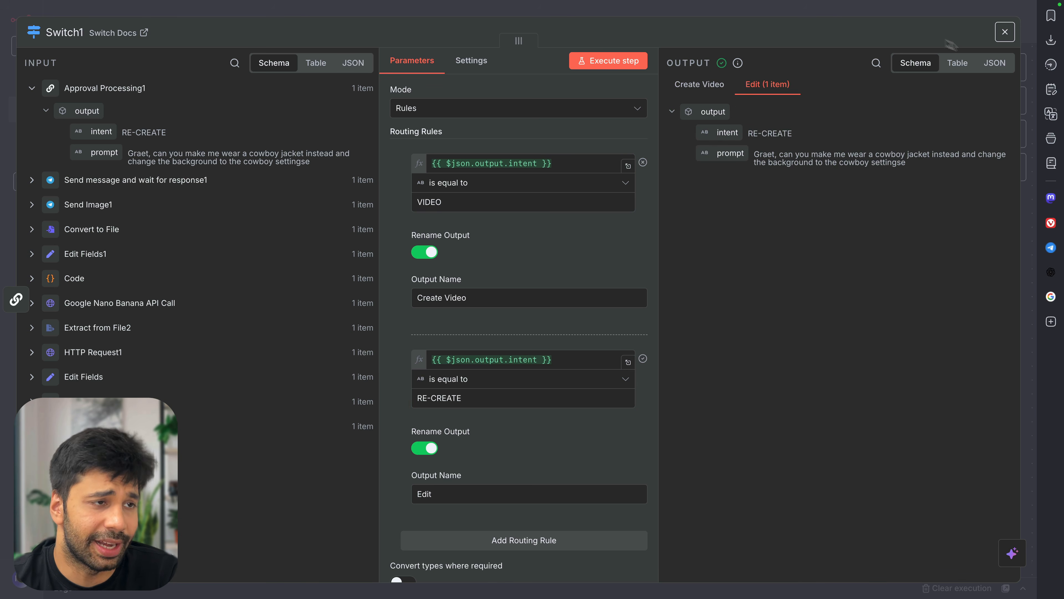
{"action": "left_click", "coordinate": [1005, 32]}
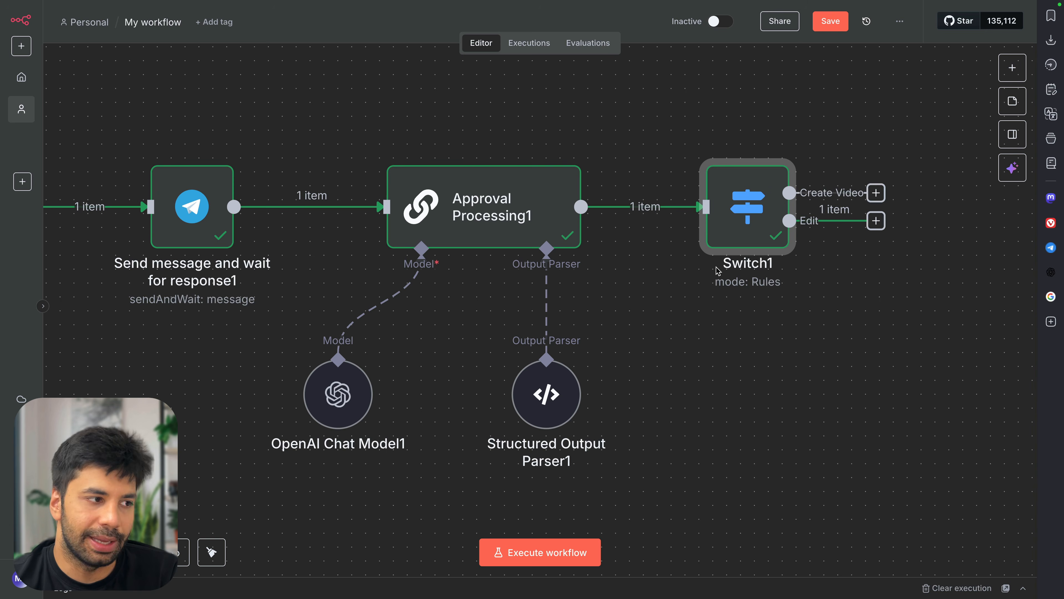
{"action": "scroll", "coordinate": [718, 271], "scroll_direction": "down", "scroll_amount": 5}
{"action": "scroll", "coordinate": [718, 271], "scroll_direction": "left", "scroll_amount": 2}
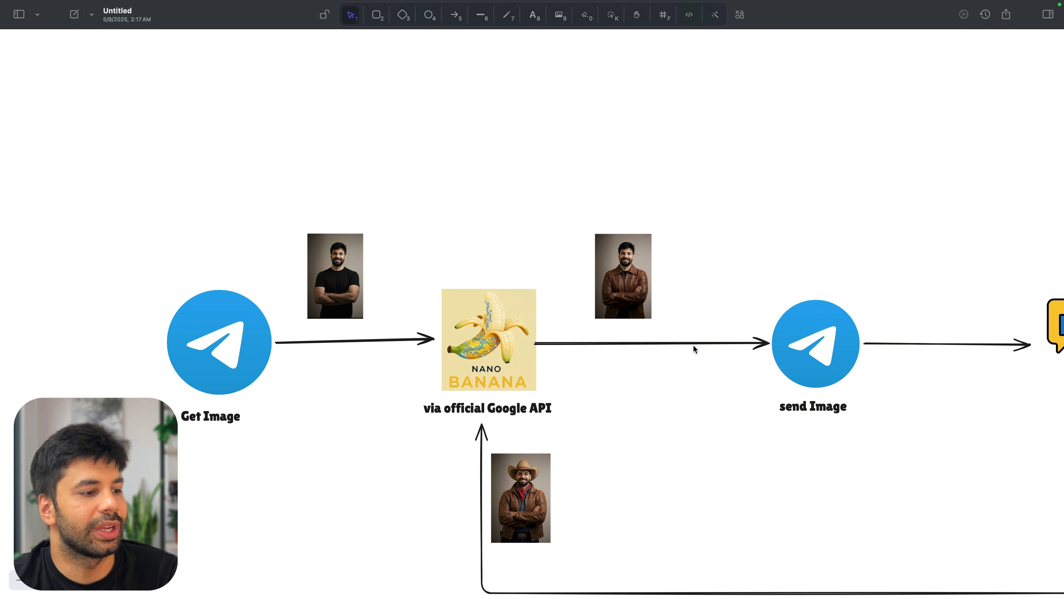
{"action": "scroll", "coordinate": [695, 348], "scroll_direction": "down", "scroll_amount": 3}
{"action": "scroll", "coordinate": [694, 348], "scroll_direction": "right", "scroll_amount": 4}
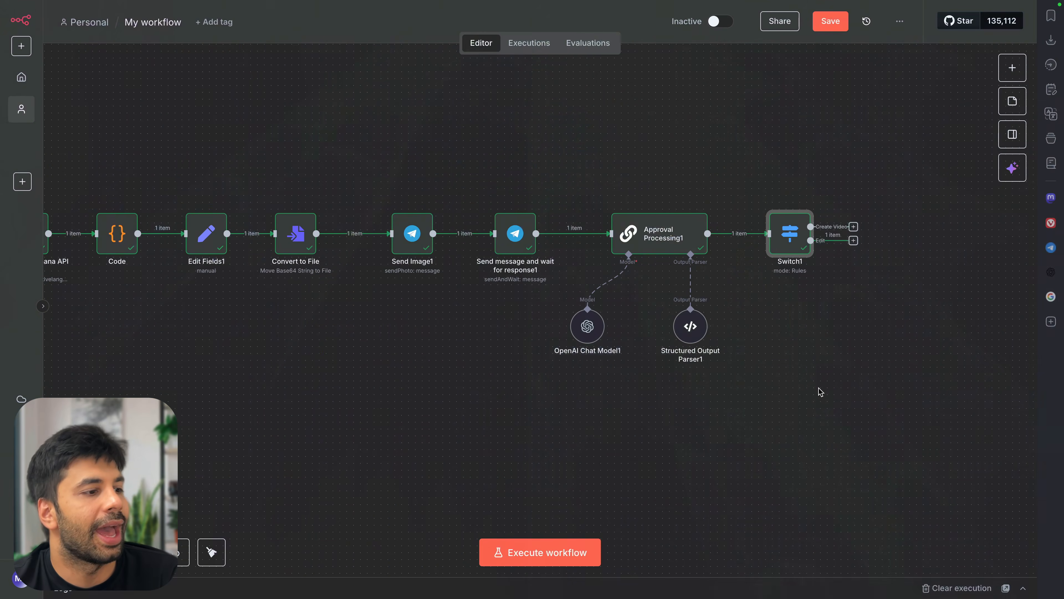
Connect Switch1's Edit output back into the Google Nano Banana API Call node's input
{"action": "left_click_drag", "start_coordinate": [853, 241], "coordinate": [257, 477]}
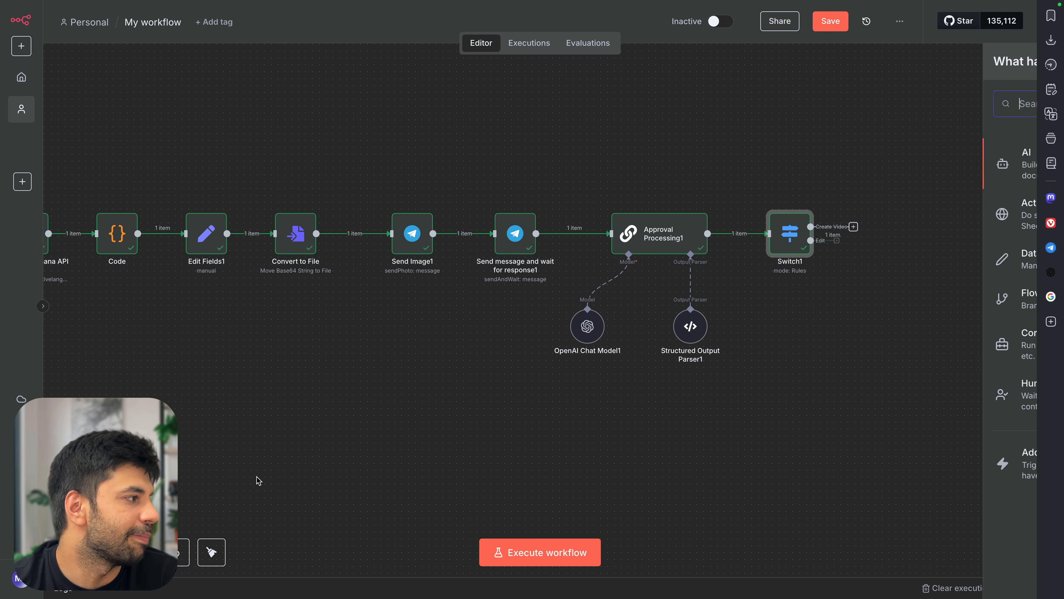
{"action": "scroll", "coordinate": [257, 476], "scroll_direction": "down", "scroll_amount": 3}
{"action": "scroll", "coordinate": [290, 452], "scroll_direction": "left", "scroll_amount": 1}
{"action": "left_click", "coordinate": [342, 411]}
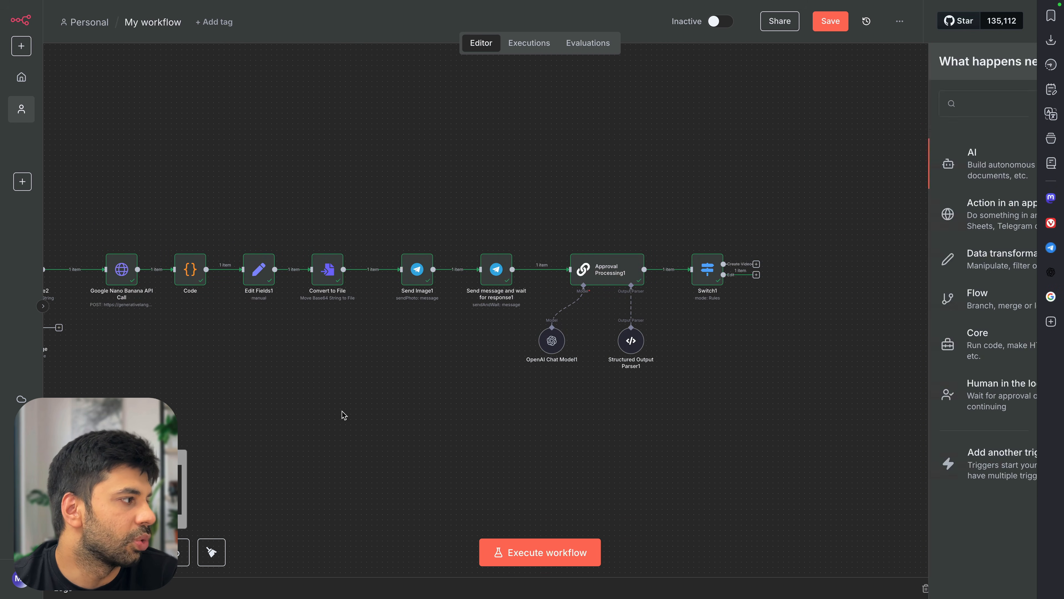
{"action": "left_click_drag", "start_coordinate": [756, 277], "coordinate": [208, 276]}
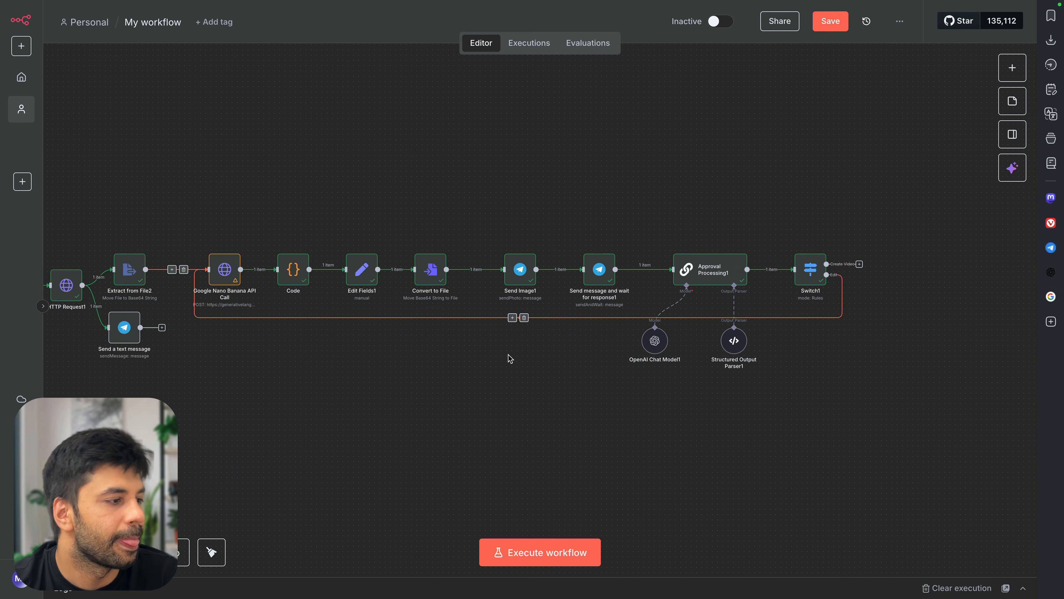
{"action": "scroll", "coordinate": [570, 350], "scroll_direction": "down", "scroll_amount": 2}
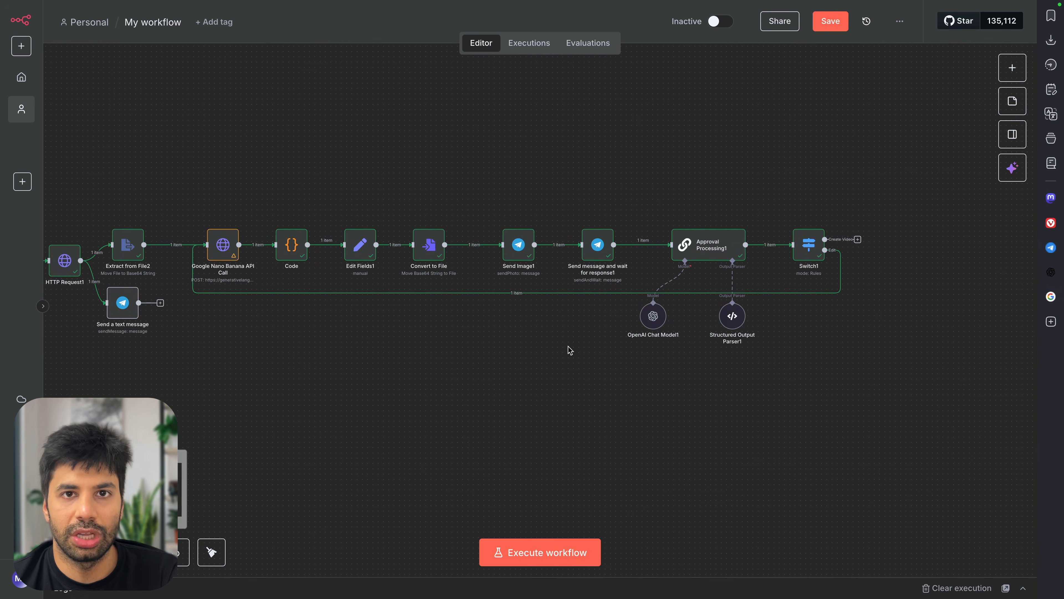
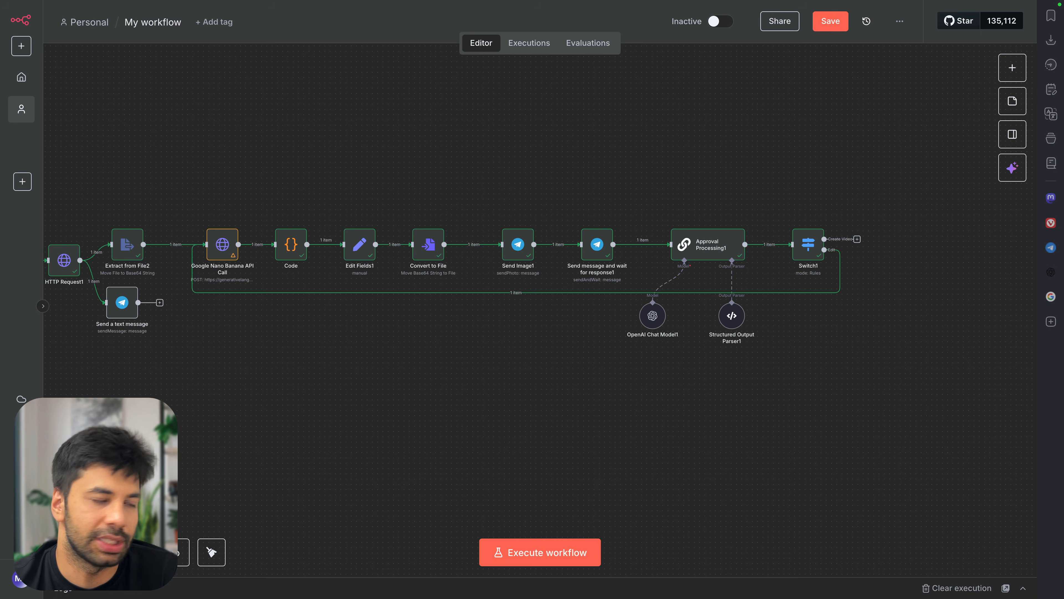
Insert a Telegram 'Send a text message' node into the loop and map the trigger's chat ID
{"action": "left_click", "coordinate": [510, 292]}
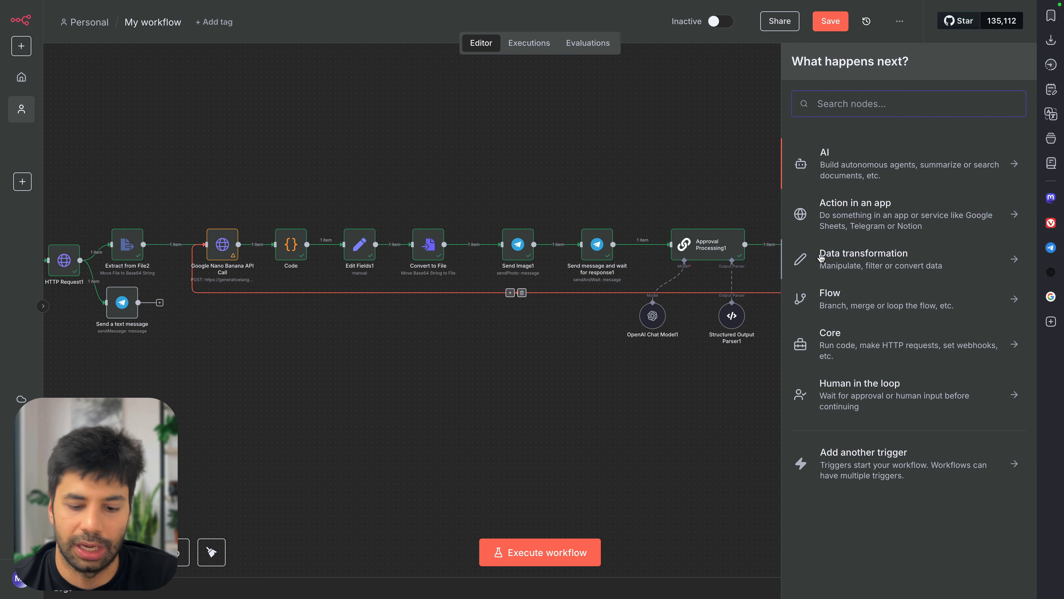
{"action": "type", "text": "telegram"}
{"action": "key", "text": "Return"}
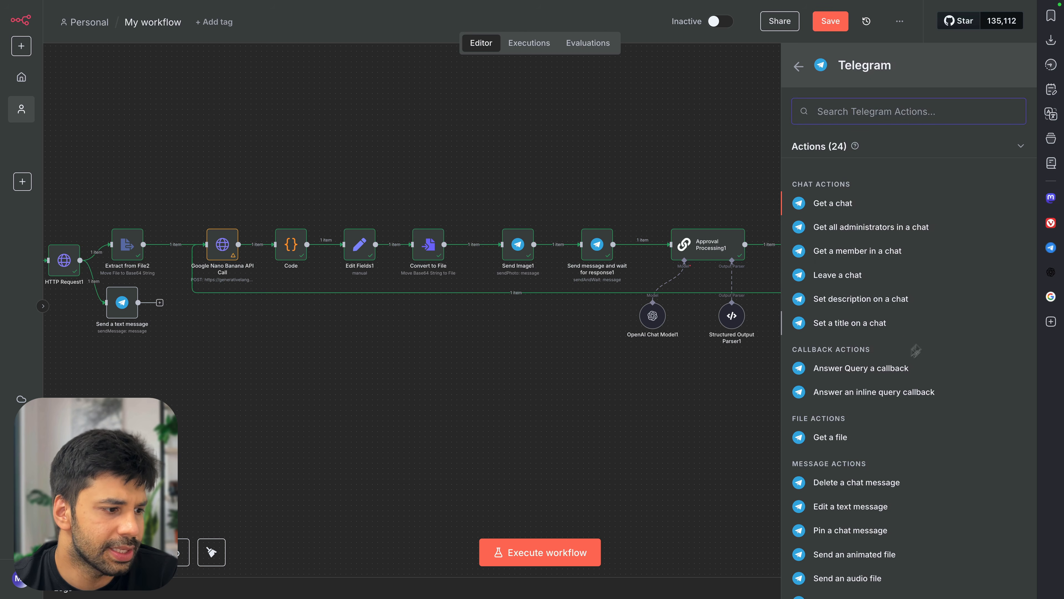
{"action": "scroll", "coordinate": [886, 503], "scroll_direction": "down", "scroll_amount": 4}
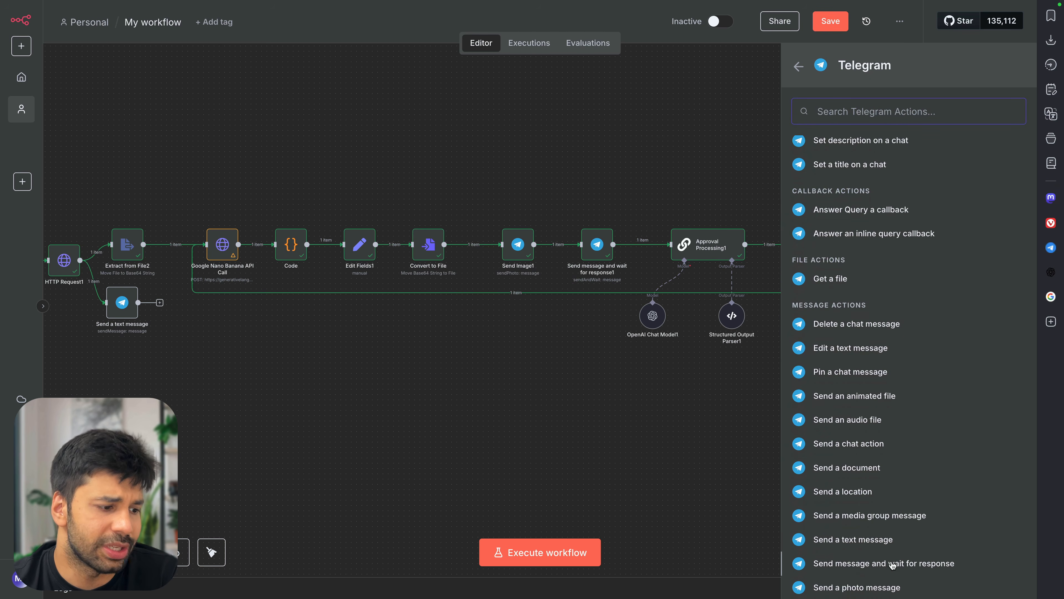
{"action": "scroll", "coordinate": [892, 565], "scroll_direction": "down", "scroll_amount": 2}
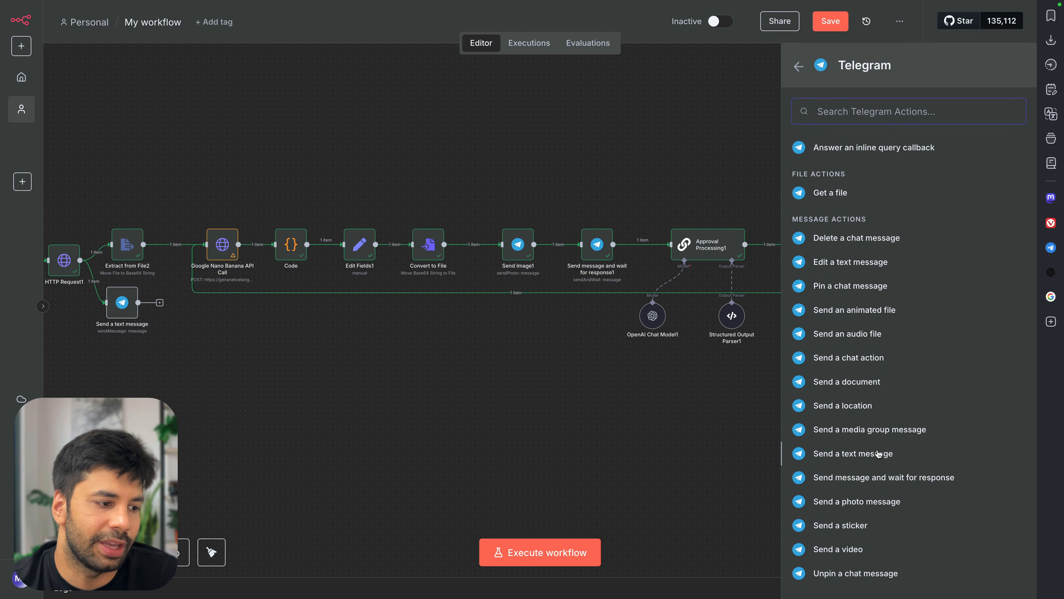
{"action": "left_click", "coordinate": [853, 454]}
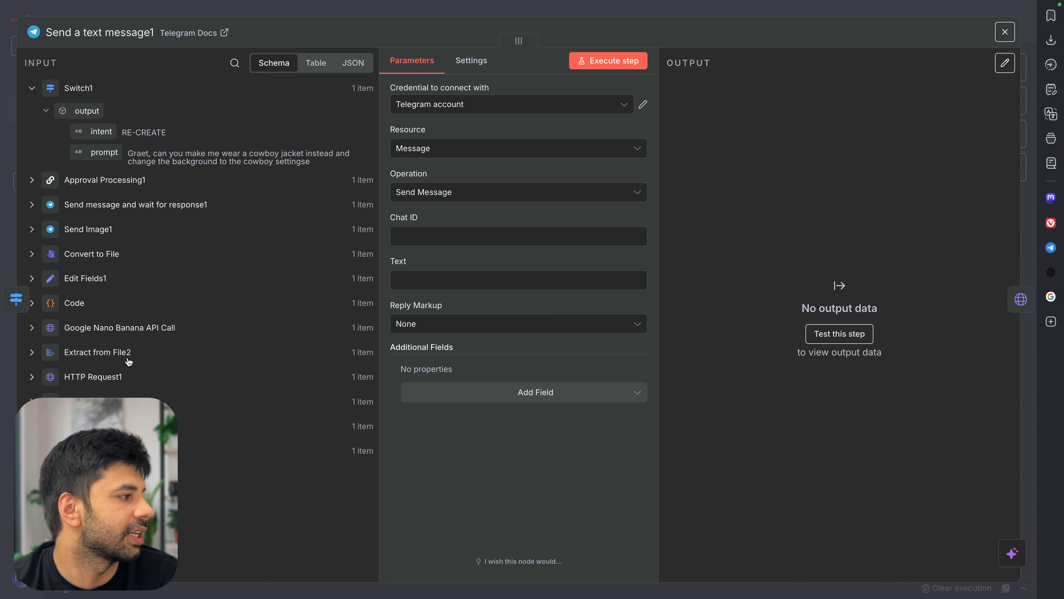
{"action": "scroll", "coordinate": [102, 275], "scroll_direction": "down", "scroll_amount": 10}
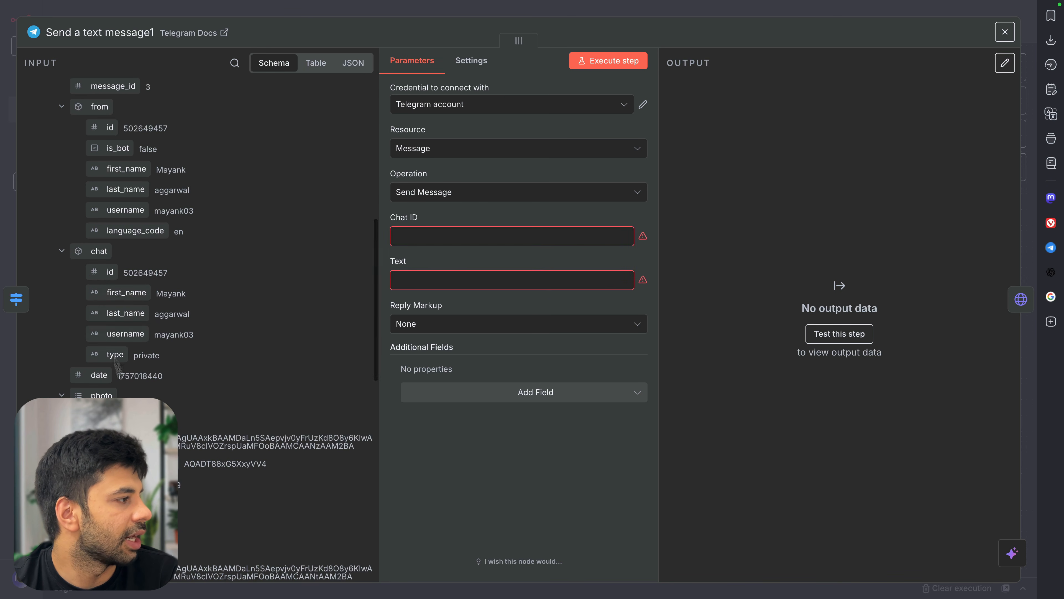
{"action": "left_click_drag", "start_coordinate": [102, 276], "coordinate": [454, 242]}
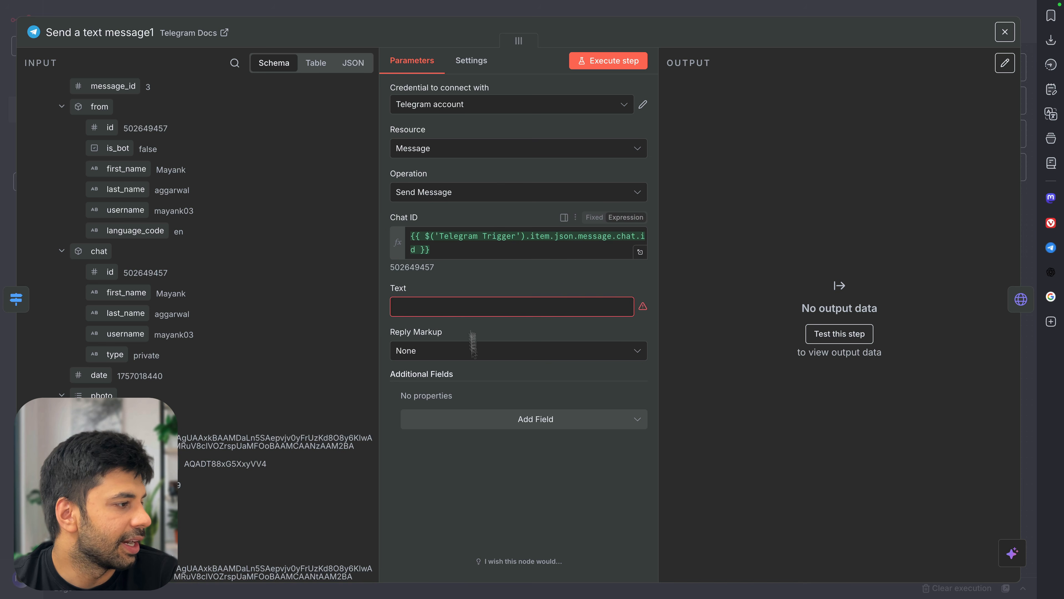
Set the Text to 'We are working on your re-edit request.' with the user's prompt on a new line
{"action": "left_click", "coordinate": [472, 306]}
{"action": "type", "text": "We are working on your re-edit"}
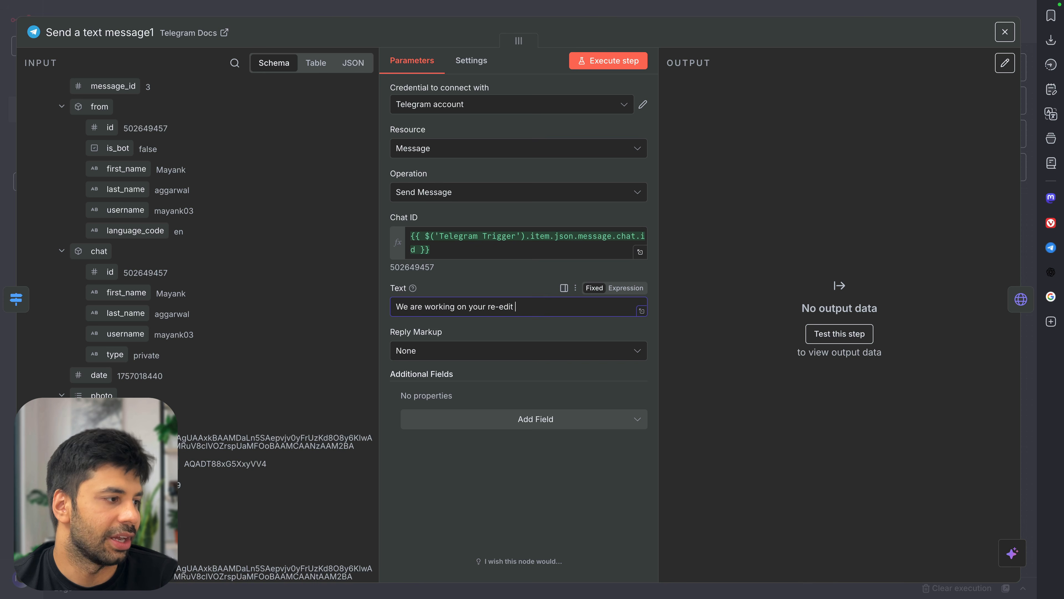
{"action": "type", "text": "."}
{"action": "scroll", "coordinate": [321, 274], "scroll_direction": "up", "scroll_amount": 15}
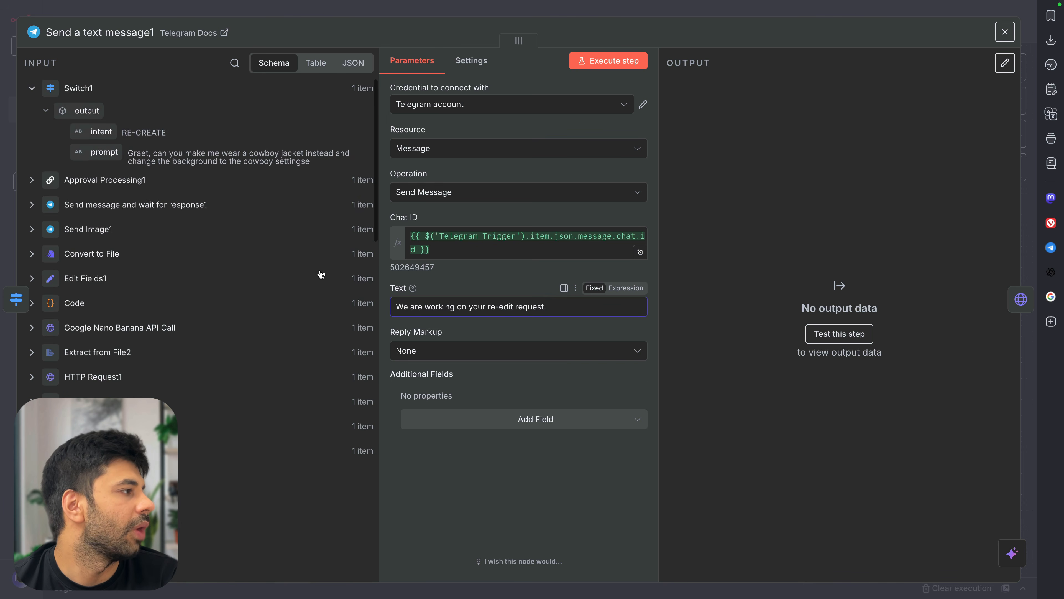
{"action": "left_click_drag", "start_coordinate": [114, 156], "coordinate": [591, 307]}
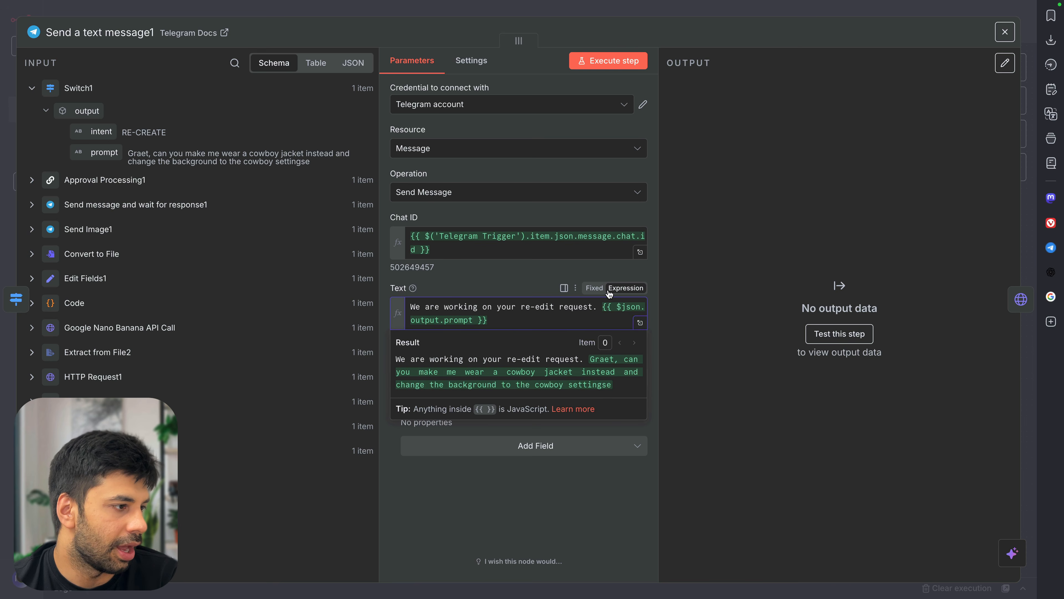
{"action": "left_click", "coordinate": [640, 323]}
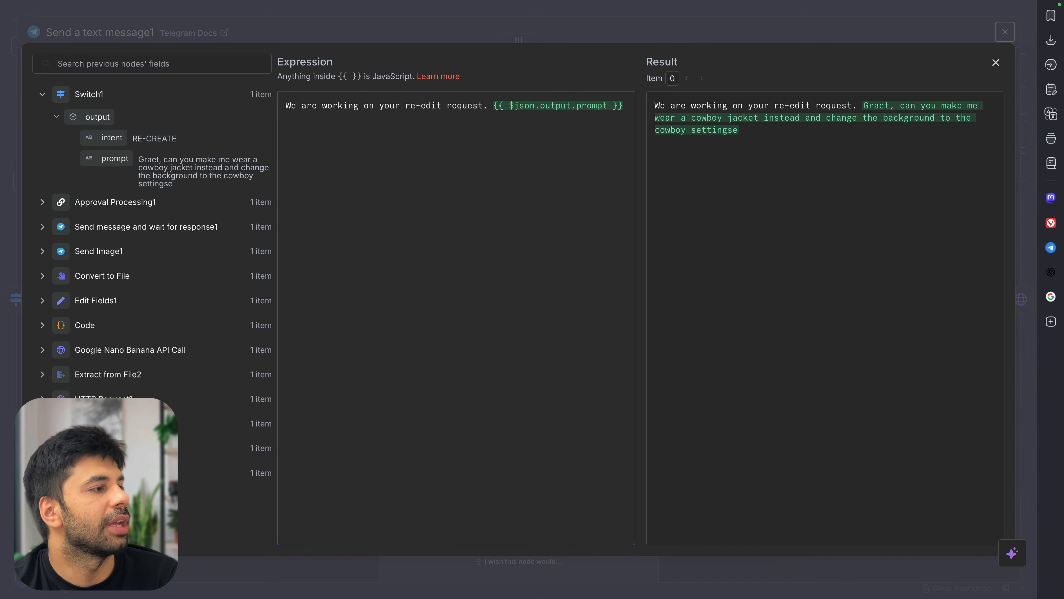
{"action": "left_click", "coordinate": [491, 105]}
{"action": "key", "text": "Return"}
{"action": "key", "text": "Return"}
{"action": "key", "text": "Return"}
{"action": "key", "text": "Return"}
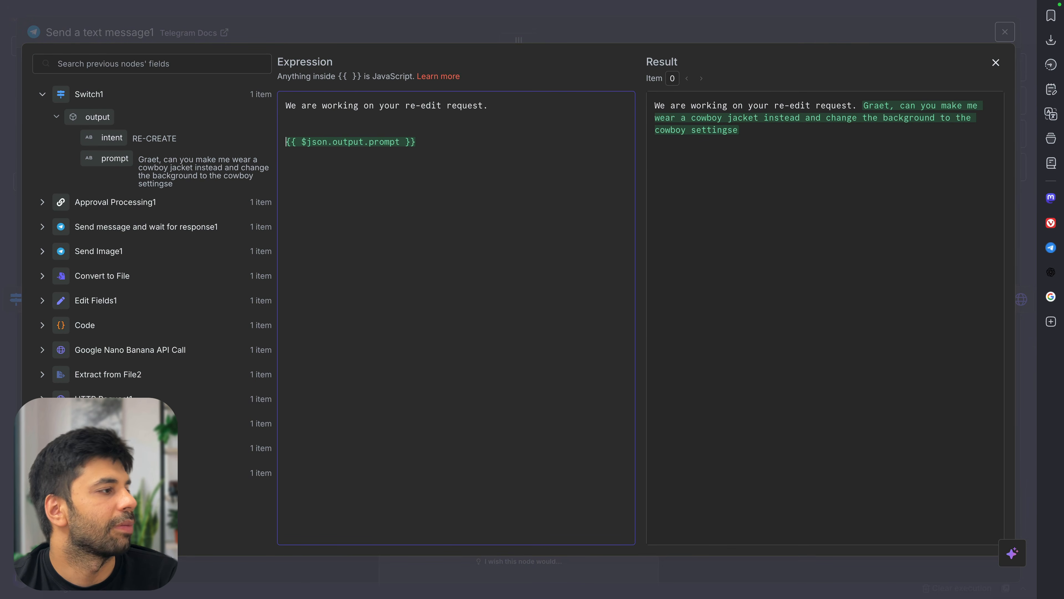
{"action": "left_click", "coordinate": [421, 29]}
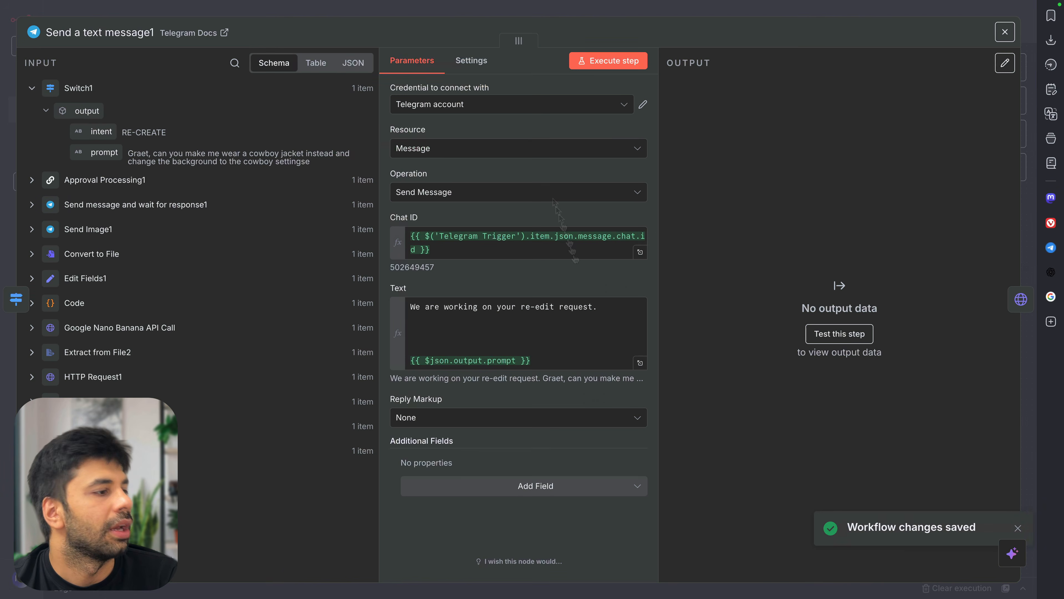
Turn off Append n8n Attribution and execute the node to test the message
{"action": "left_click", "coordinate": [553, 485]}
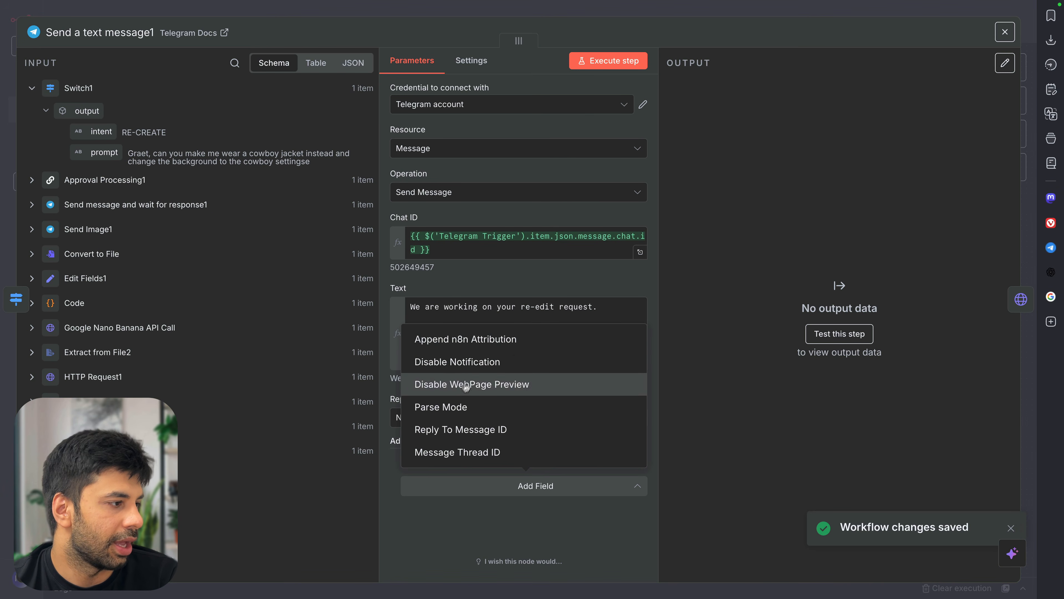
{"action": "left_click", "coordinate": [515, 348]}
{"action": "left_click", "coordinate": [424, 480]}
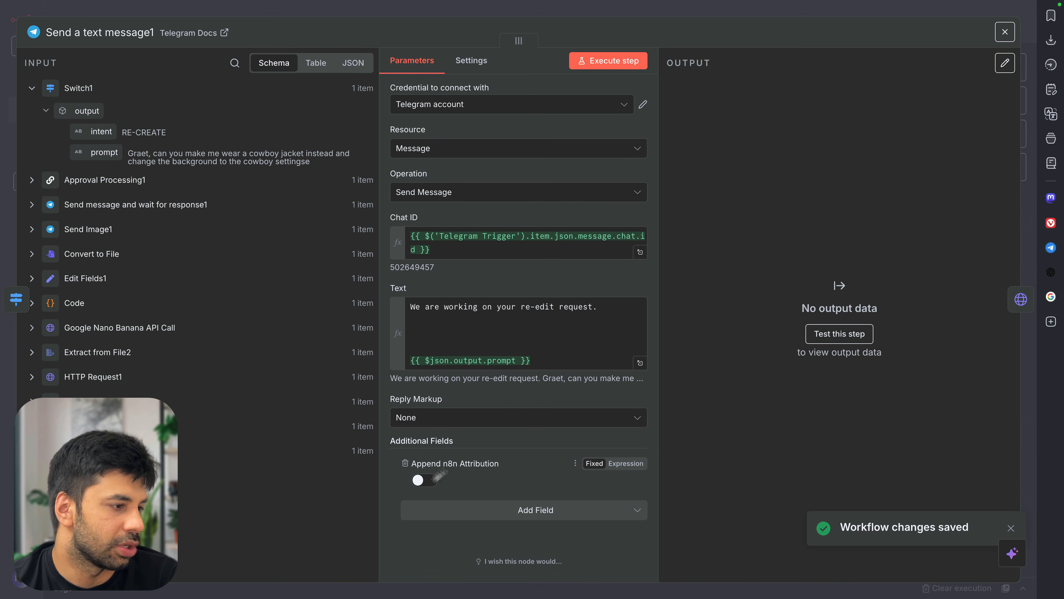
{"action": "left_click", "coordinate": [614, 63]}
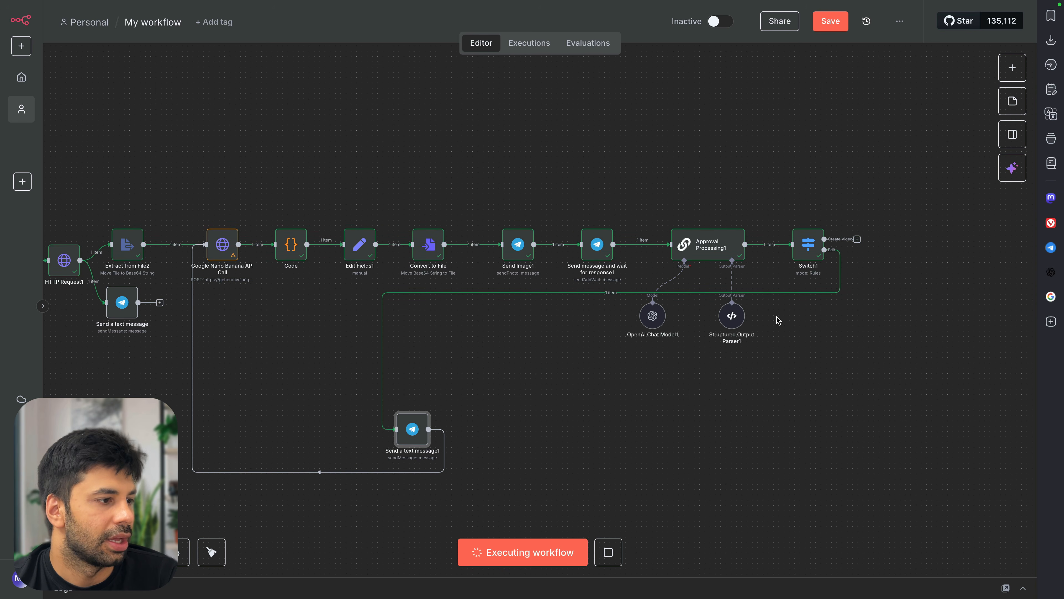
Delete the loop-back connection to Google Nano Banana API Call and stop the running execution
{"action": "mouse_move", "coordinate": [312, 473]}
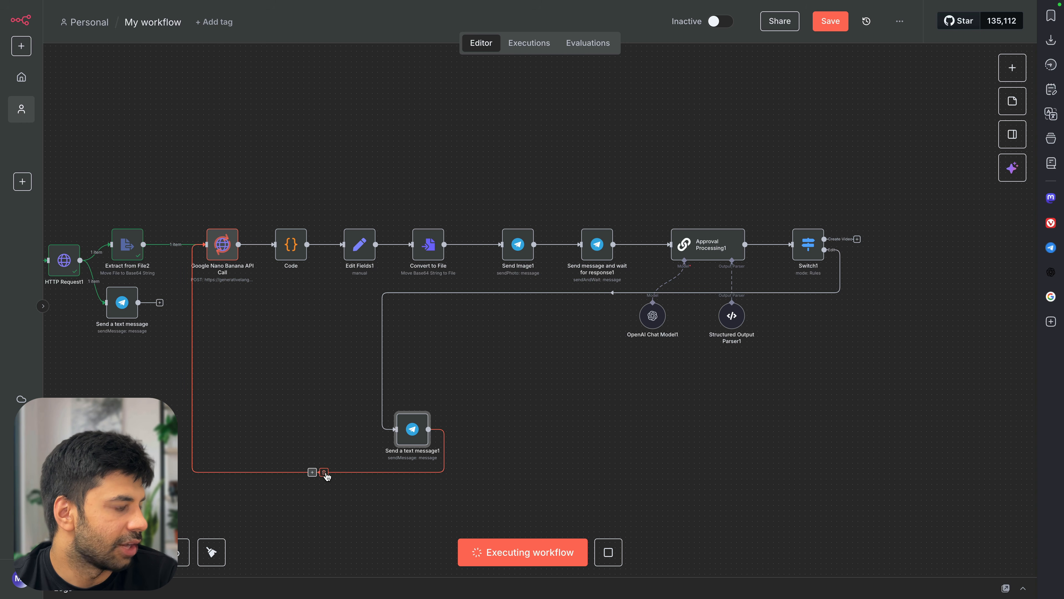
{"action": "left_click", "coordinate": [324, 473]}
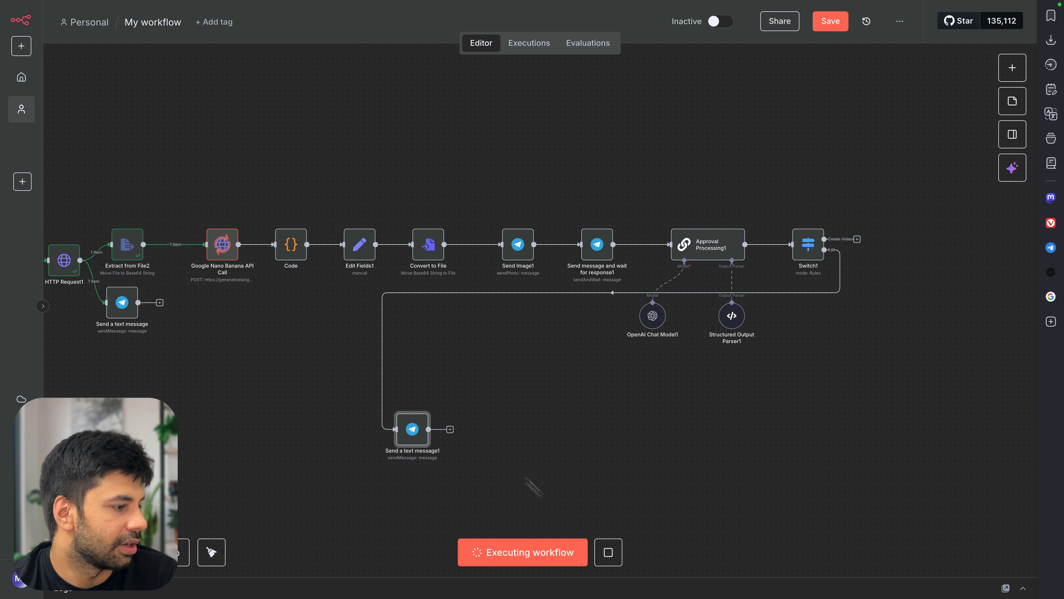
{"action": "left_click", "coordinate": [610, 551]}
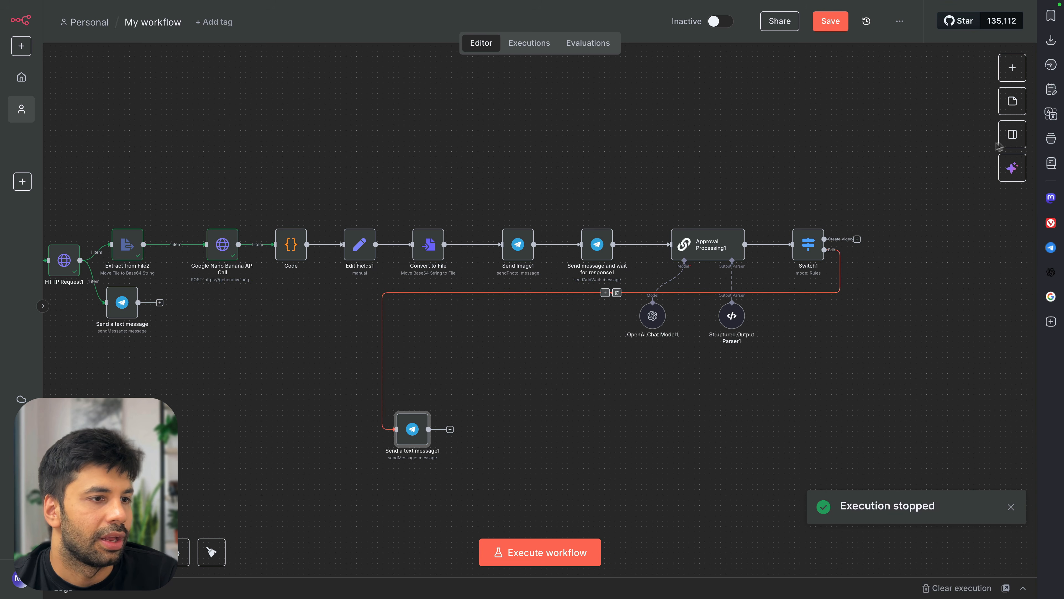
Open the Telegram Web side panel, dismiss its link prompt, and close it again
{"action": "left_click", "coordinate": [1051, 247]}
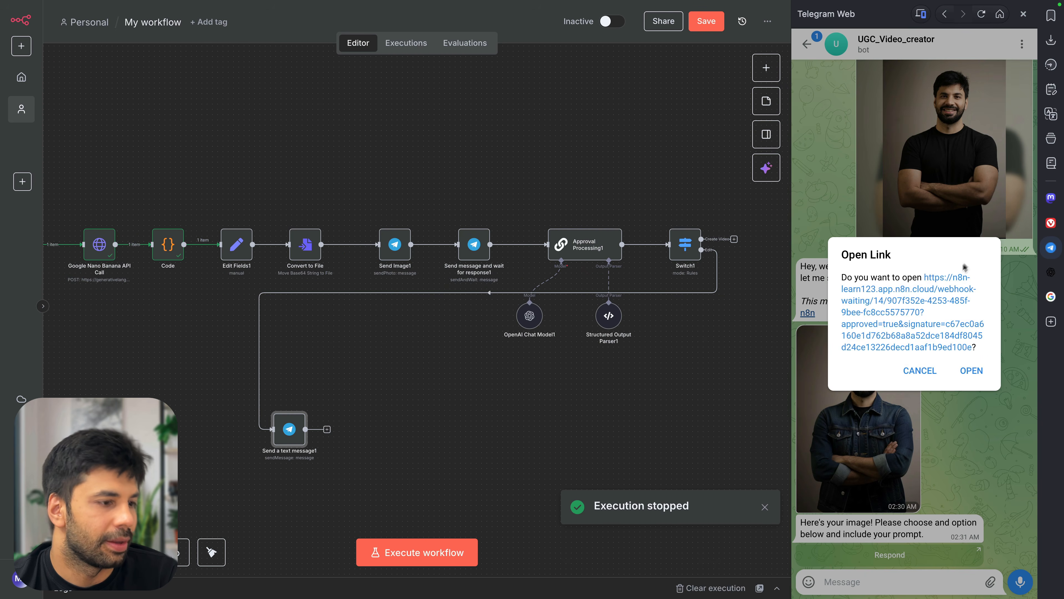
{"action": "left_click", "coordinate": [920, 371]}
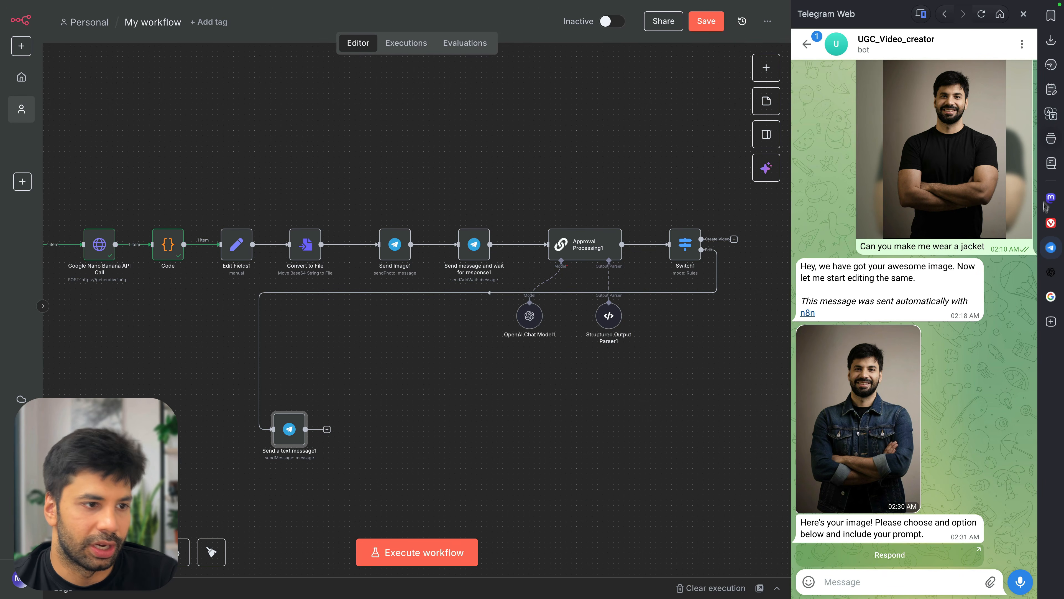
{"action": "left_click", "coordinate": [1051, 247]}
{"action": "scroll", "coordinate": [701, 332], "scroll_direction": "down", "scroll_amount": 1}
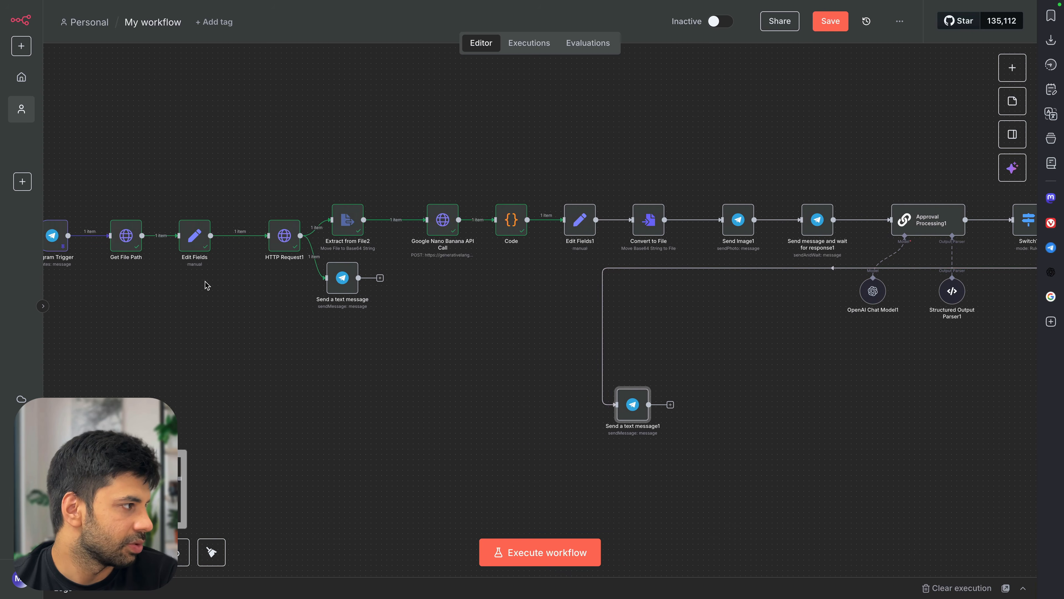
Check the Edit Fields1 settings and re-run the Edit Fields1 step
{"action": "scroll", "coordinate": [208, 285], "scroll_direction": "left", "scroll_amount": 2}
{"action": "scroll", "coordinate": [212, 286], "scroll_direction": "right", "scroll_amount": 2}
{"action": "scroll", "coordinate": [550, 244], "scroll_direction": "right", "scroll_amount": 3}
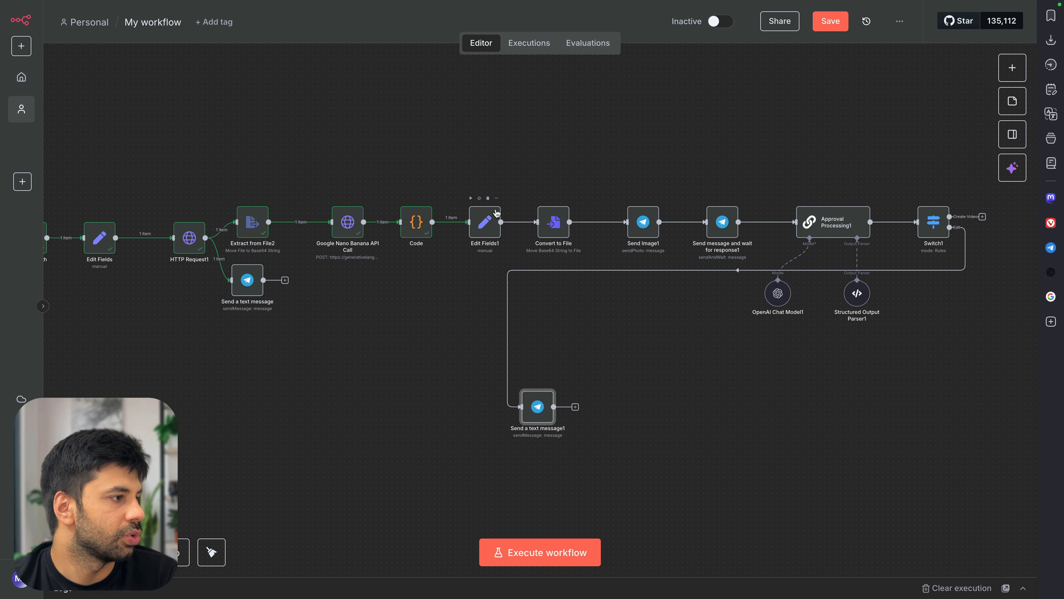
{"action": "scroll", "coordinate": [382, 228], "scroll_direction": "up", "scroll_amount": 5}
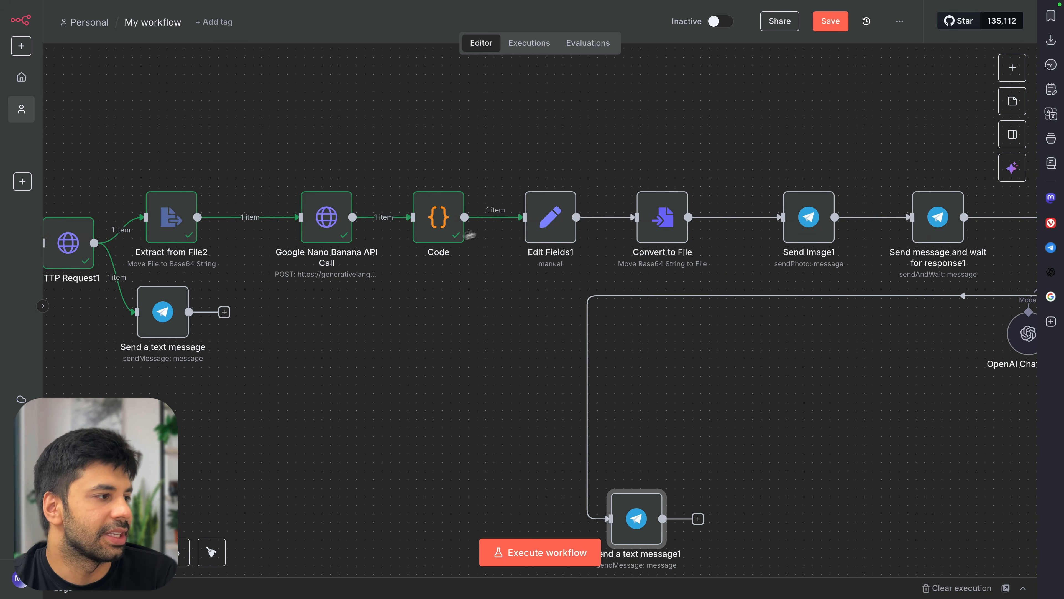
{"action": "key", "text": "Return"}
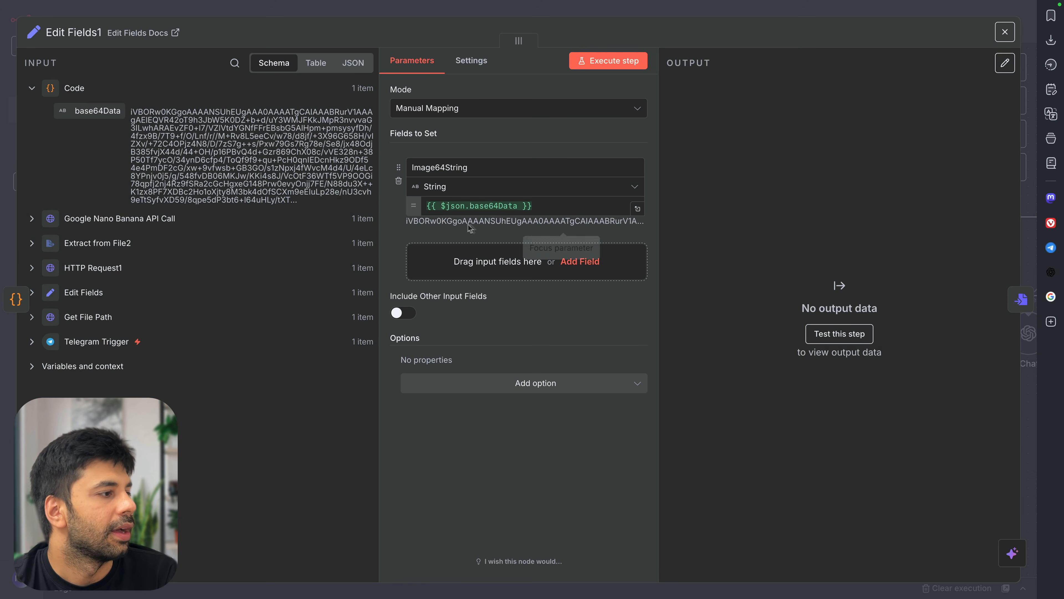
{"action": "key", "text": "Escape"}
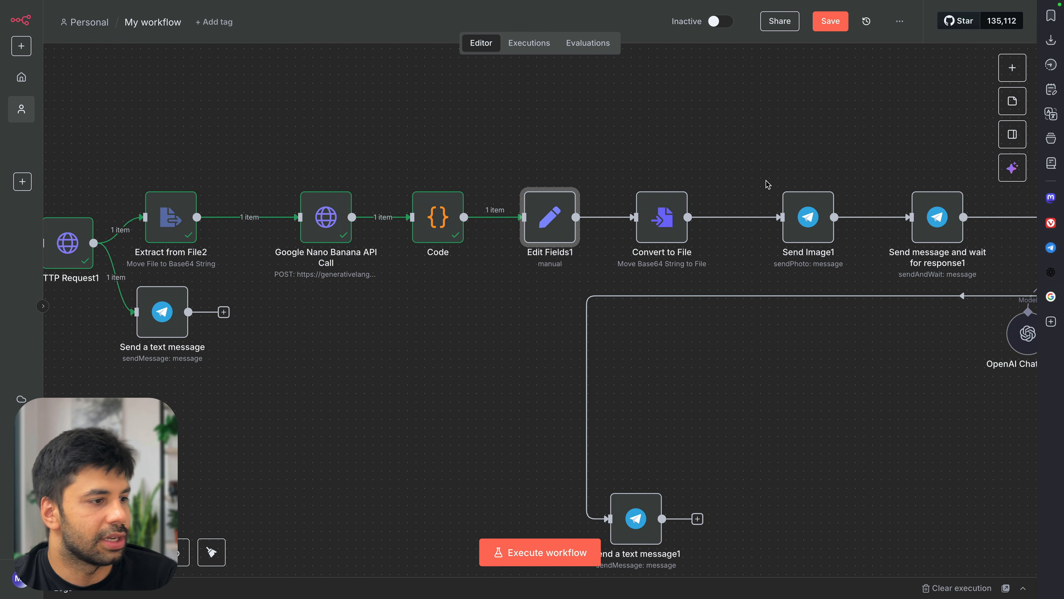
{"action": "scroll", "coordinate": [767, 183], "scroll_direction": "right", "scroll_amount": 5}
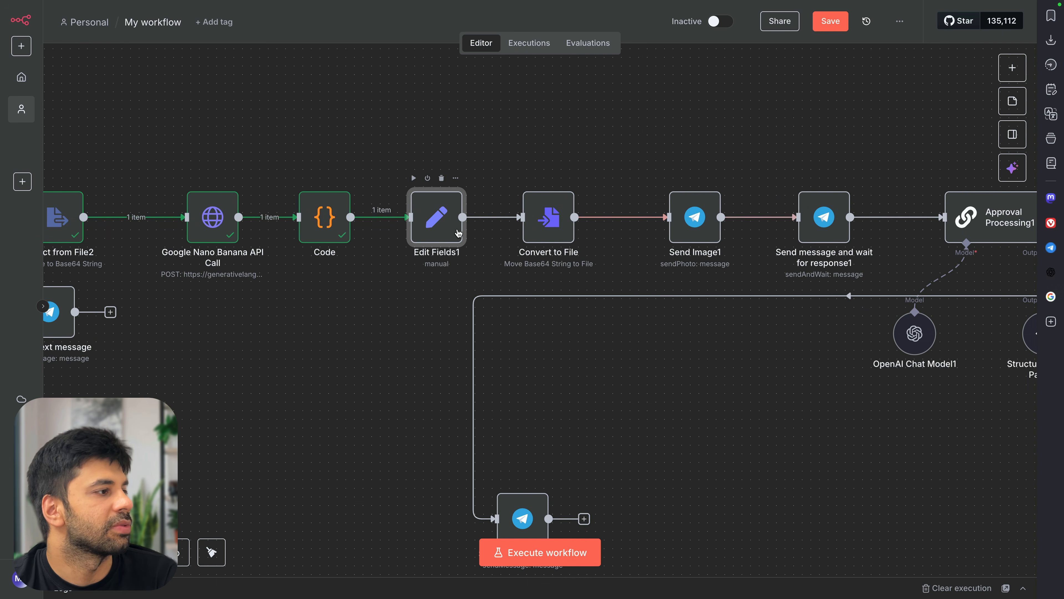
{"action": "key", "text": "Return"}
{"action": "key", "text": "Escape"}
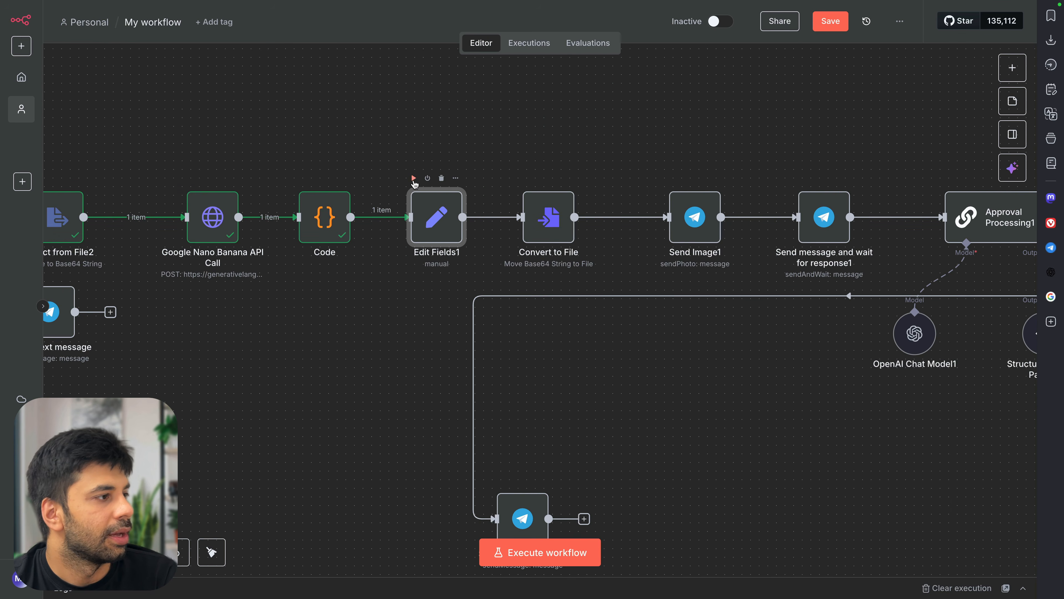
{"action": "left_click", "coordinate": [413, 178]}
Run Convert to File, Send Image1 and the send-and-wait approval step, then view the Telegram bot chat
{"action": "scroll", "coordinate": [503, 218], "scroll_direction": "right", "scroll_amount": 1}
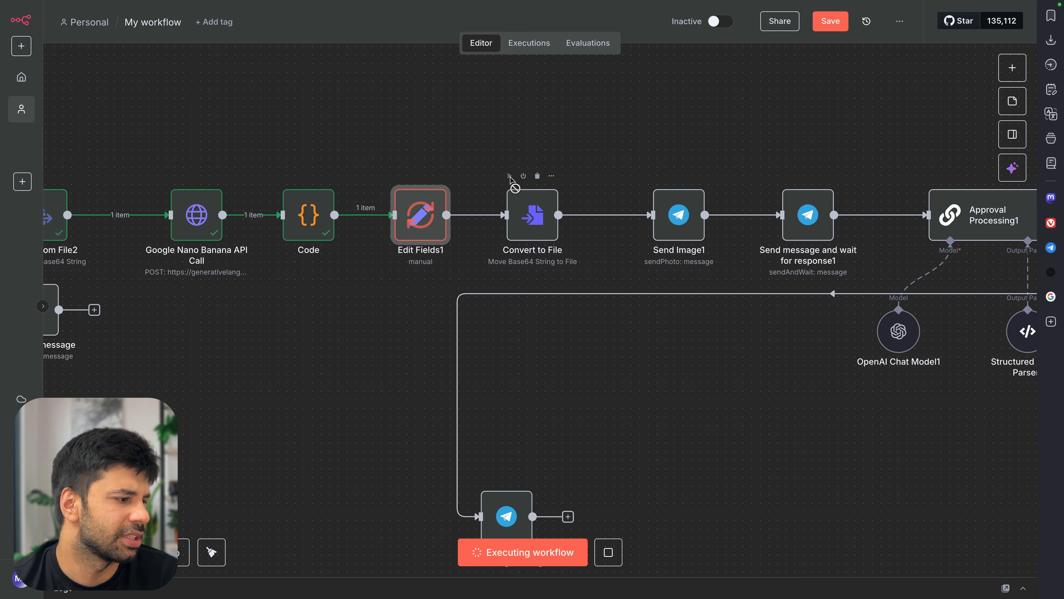
{"action": "left_click", "coordinate": [510, 176]}
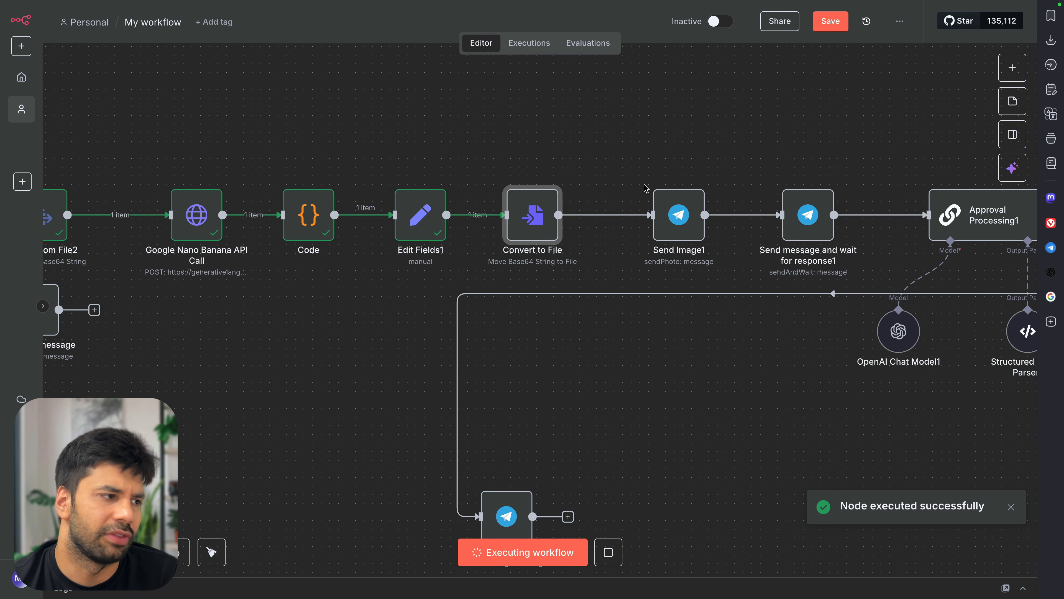
{"action": "mouse_move", "coordinate": [678, 215]}
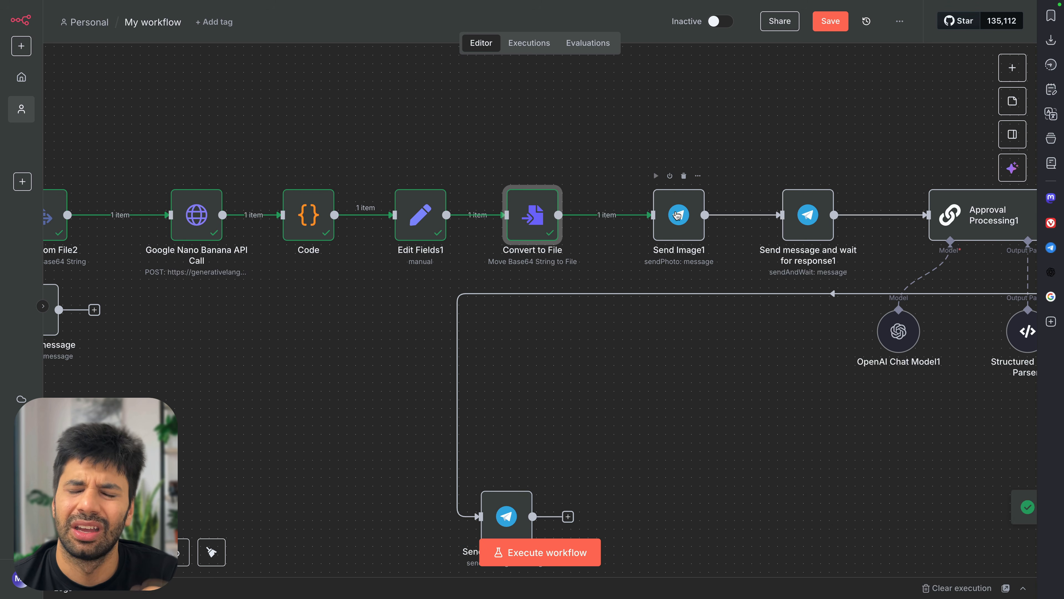
{"action": "left_click", "coordinate": [656, 176]}
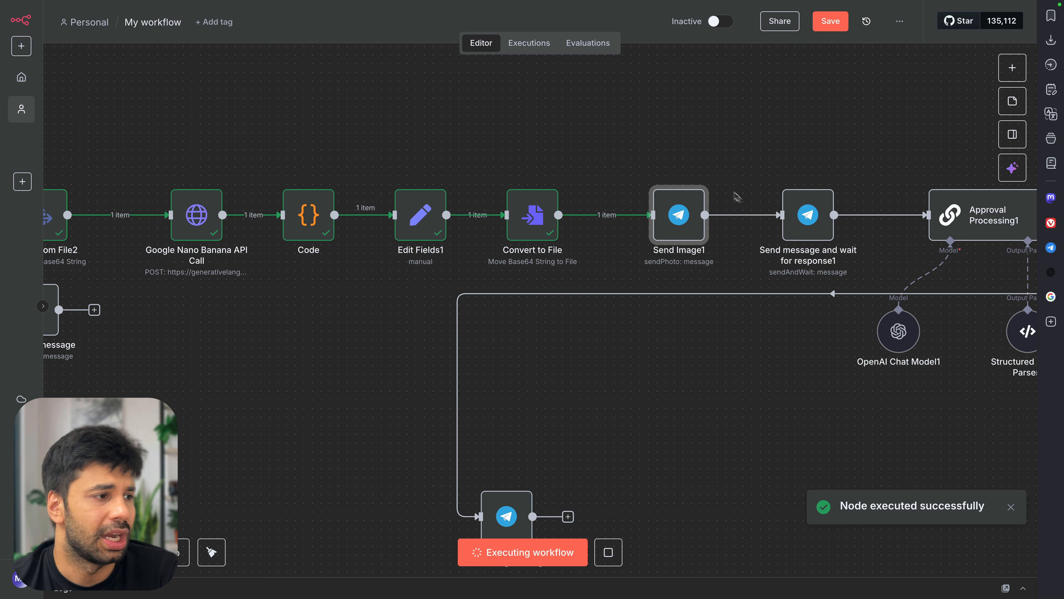
{"action": "mouse_move", "coordinate": [806, 215]}
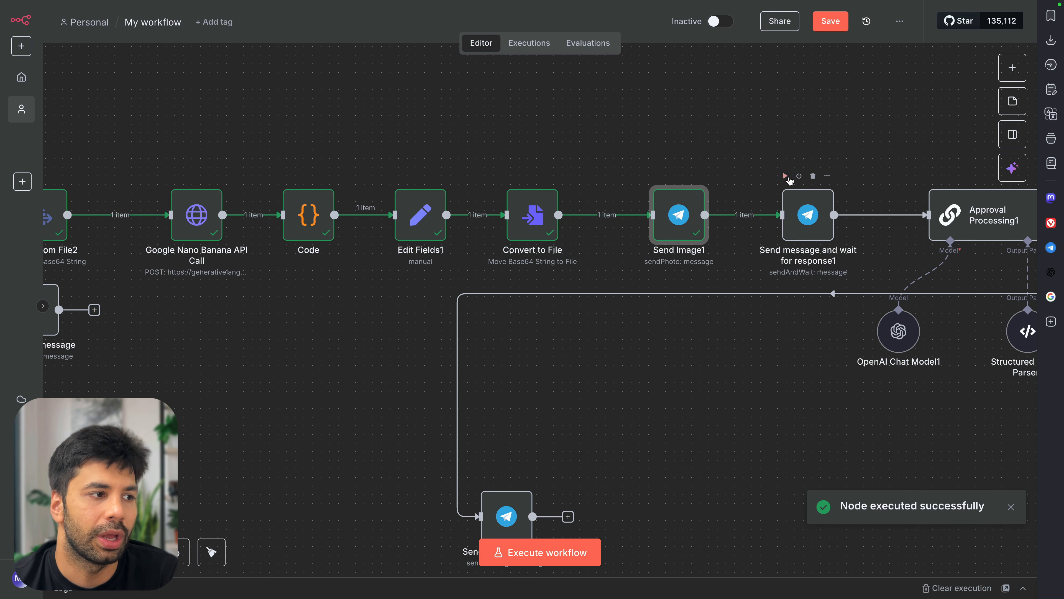
{"action": "left_click", "coordinate": [786, 176]}
{"action": "scroll", "coordinate": [865, 199], "scroll_direction": "right", "scroll_amount": 5}
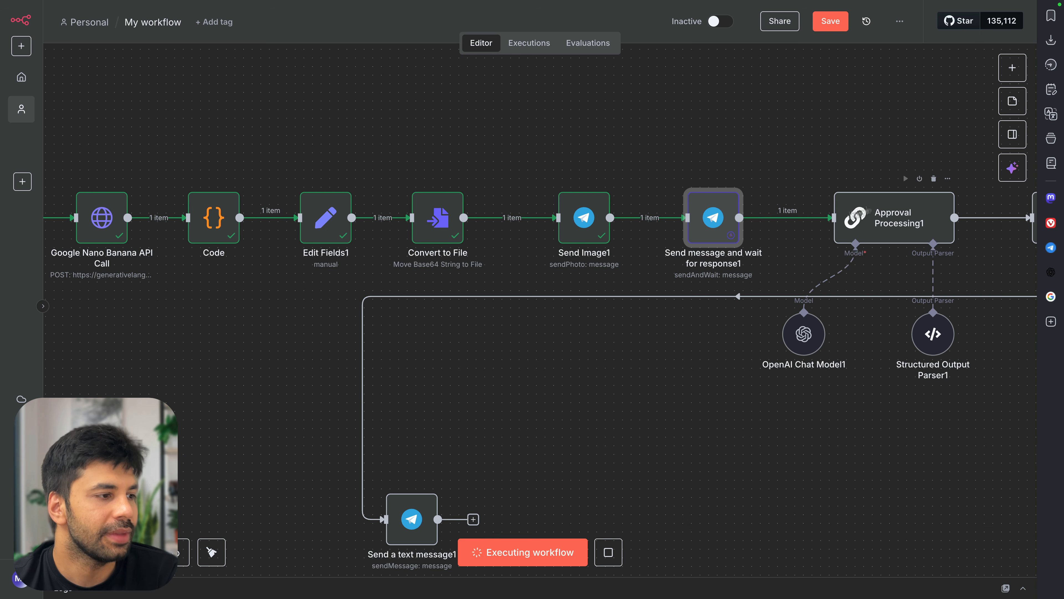
{"action": "mouse_move", "coordinate": [792, 190]}
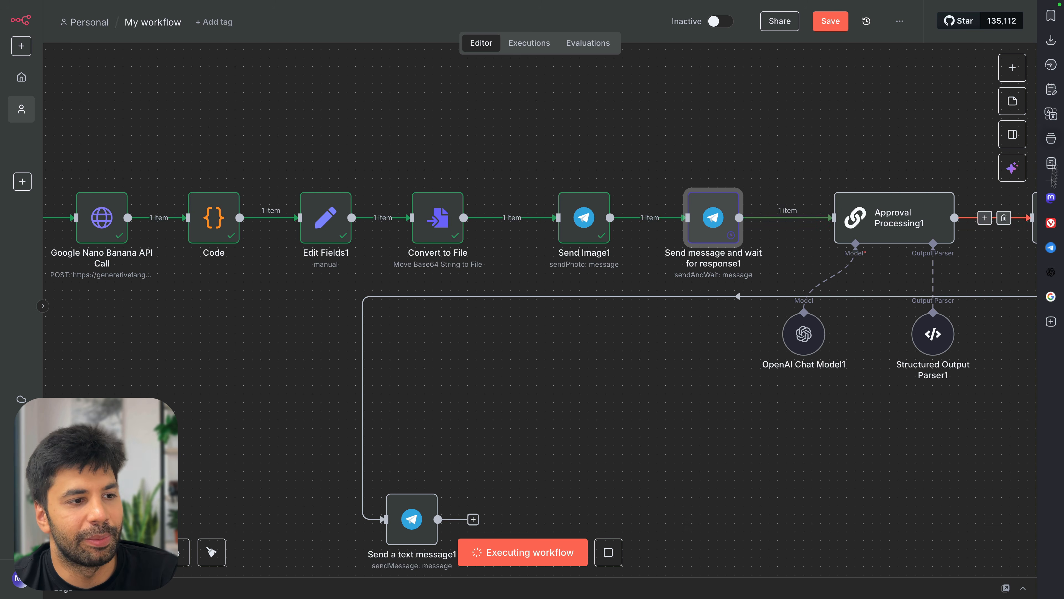
{"action": "left_click", "coordinate": [1051, 248]}
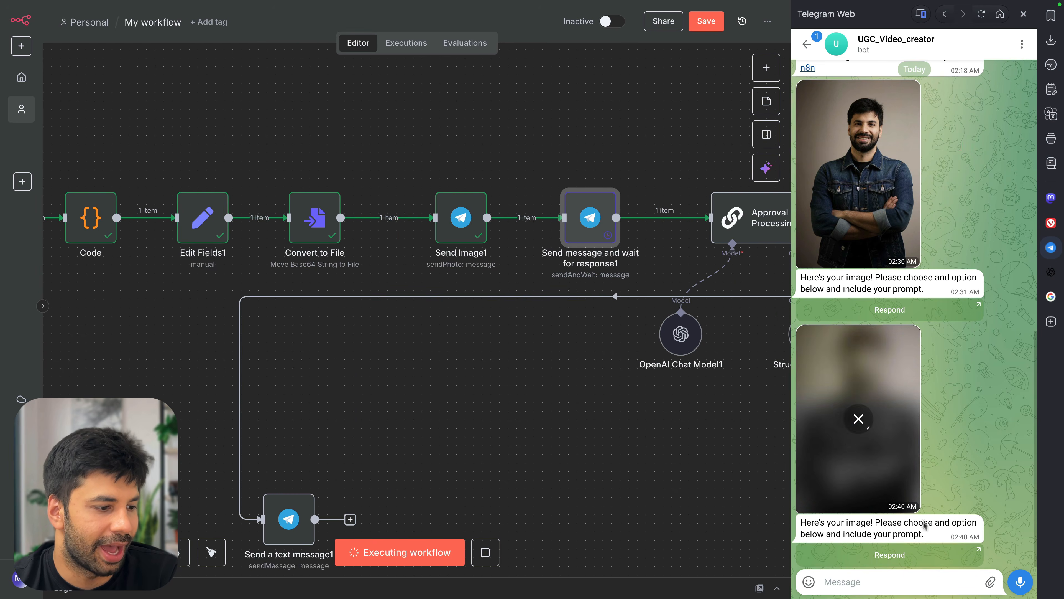
Submit the approval form's 'Undo this edit' prompt requesting a cowboy jacket, hat and cowboy environment
{"action": "left_click", "coordinate": [891, 559]}
{"action": "left_click", "coordinate": [922, 323]}
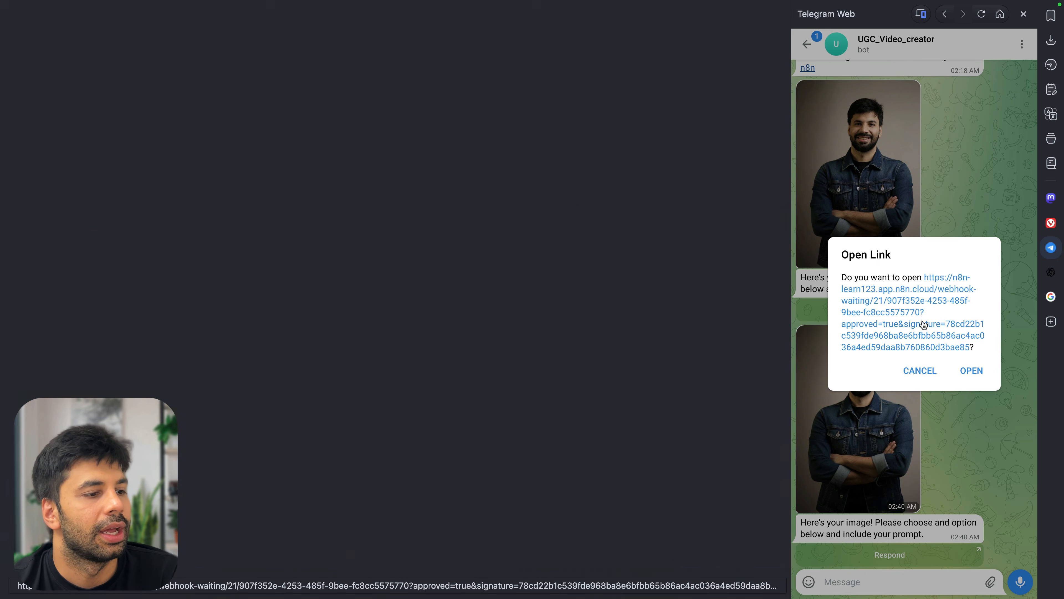
{"action": "left_click", "coordinate": [422, 168]}
{"action": "type", "text": "Ger"}
{"action": "type", "text": "at, can"}
{"action": "key", "text": "BackSpace"}
{"action": "key", "text": "BackSpace"}
{"action": "key", "text": "BackSpace"}
{"action": "key", "text": "BackSpace"}
{"action": "key", "text": "BackSpace"}
{"action": "key", "text": "BackSpace"}
{"action": "key", "text": "BackSpace"}
{"action": "key", "text": "BackSpace"}
{"action": "key", "text": "BackSpace"}
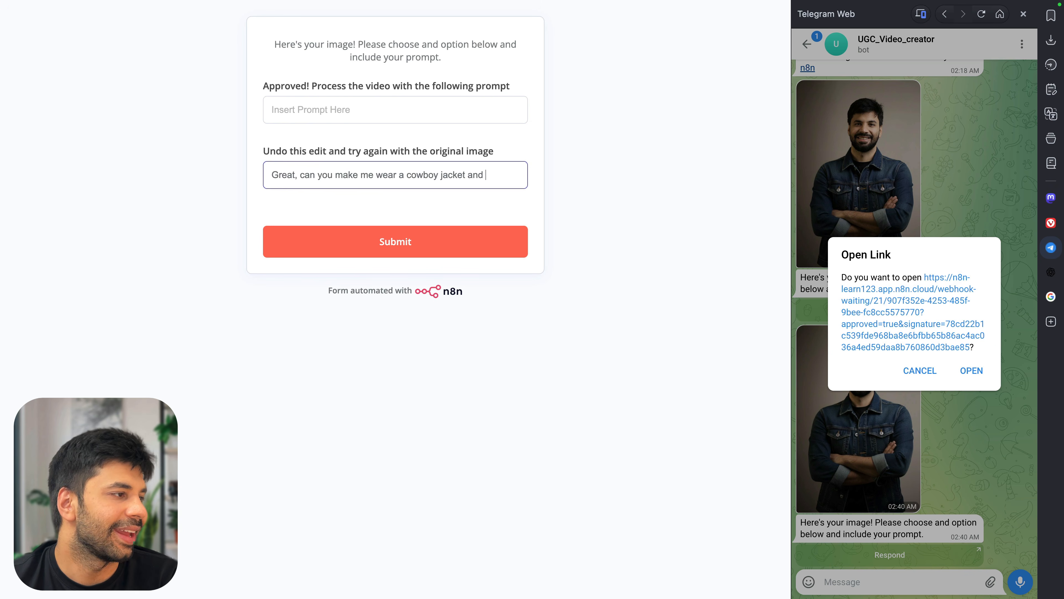
{"action": "type", "text": "tead in"}
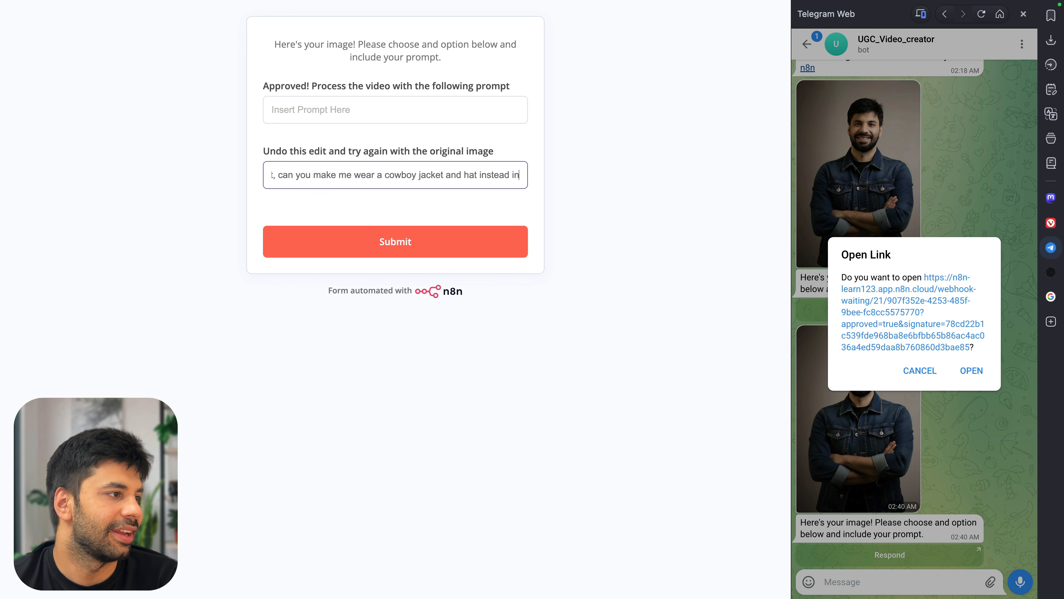
{"action": "type", "text": " a cowb"}
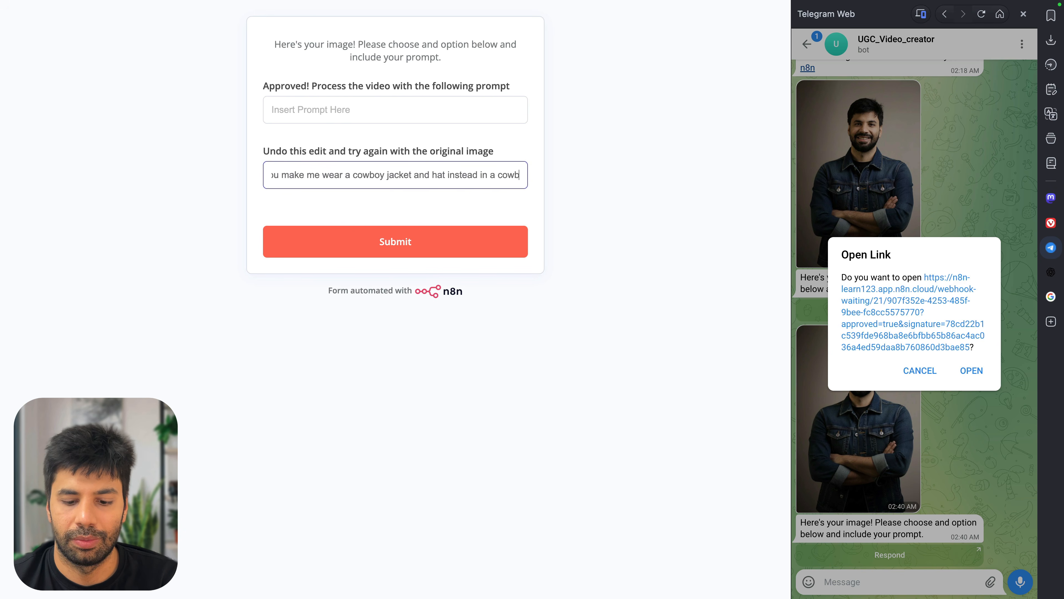
{"action": "type", "text": "oy kind of environment."}
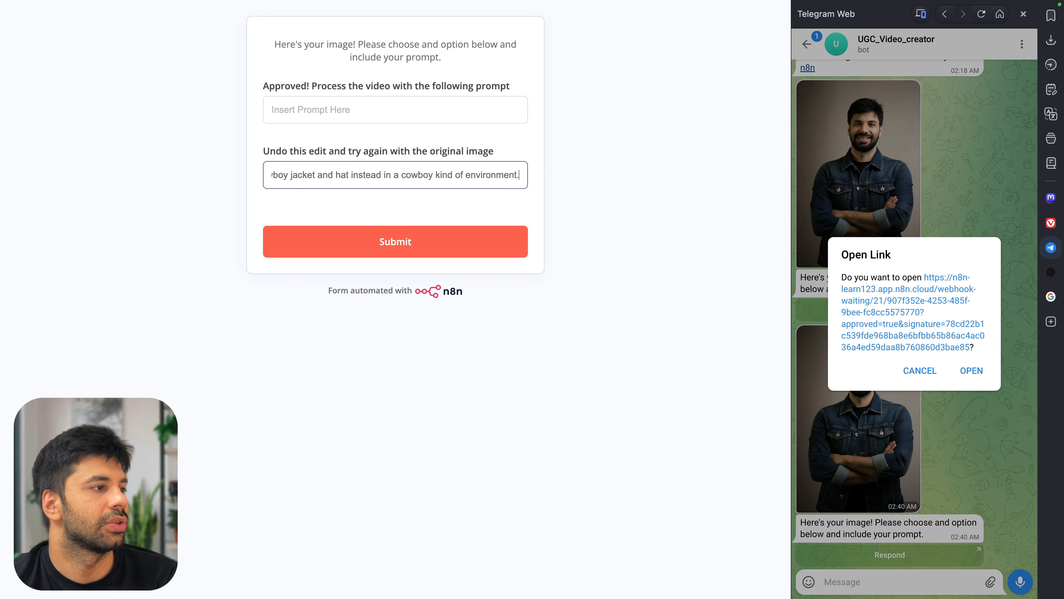
{"action": "left_click", "coordinate": [411, 242]}
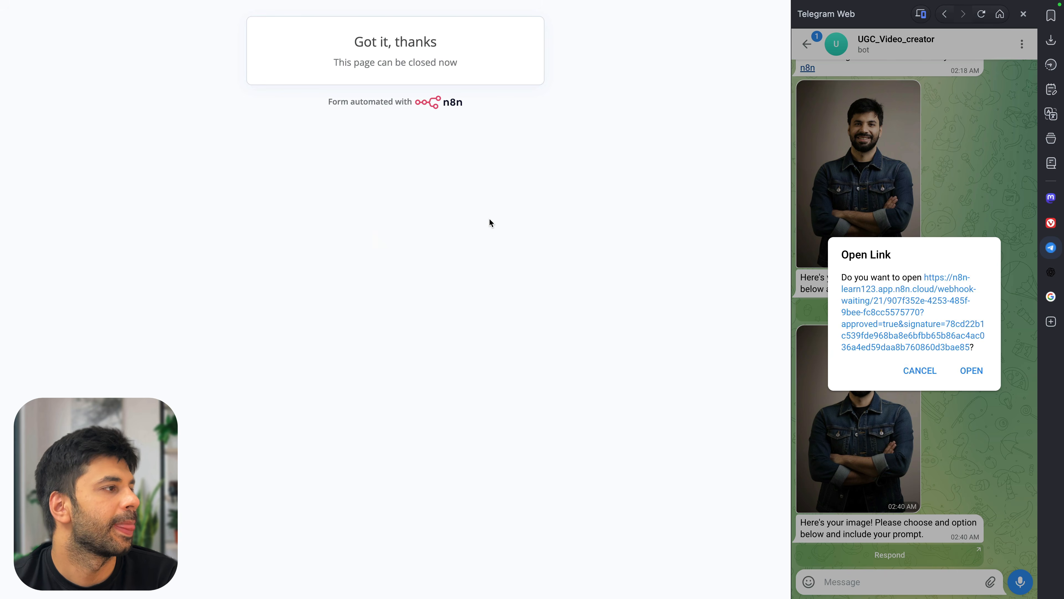
{"action": "key", "text": "super+w"}
{"action": "scroll", "coordinate": [648, 219], "scroll_direction": "right", "scroll_amount": 3}
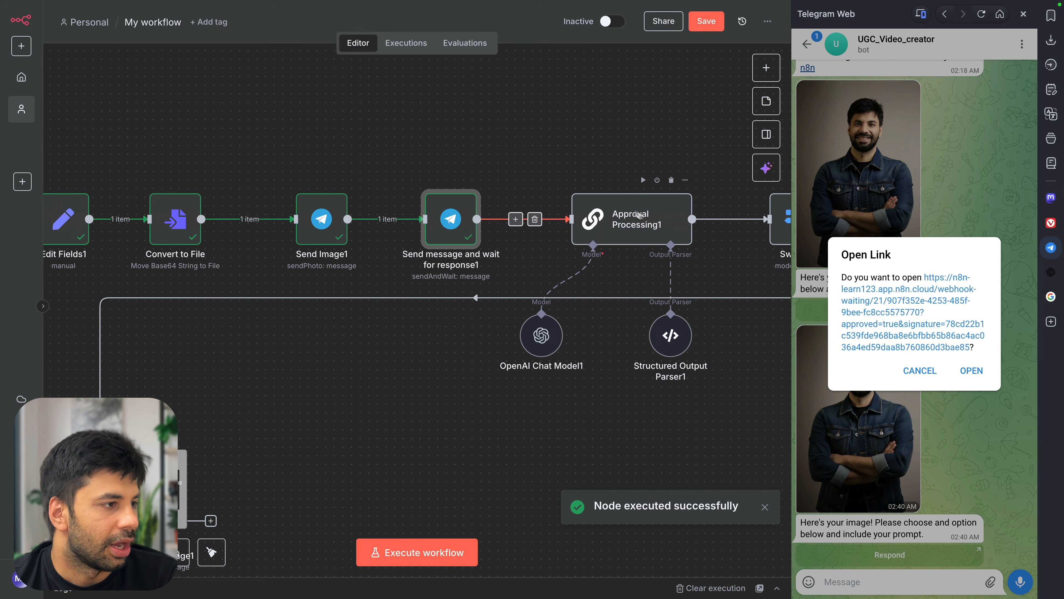
Run Approval Processing1 on the reply, then run Switch1 so one item goes down the Edit branch
{"action": "left_click", "coordinate": [644, 180]}
{"action": "scroll", "coordinate": [642, 268], "scroll_direction": "right", "scroll_amount": 3}
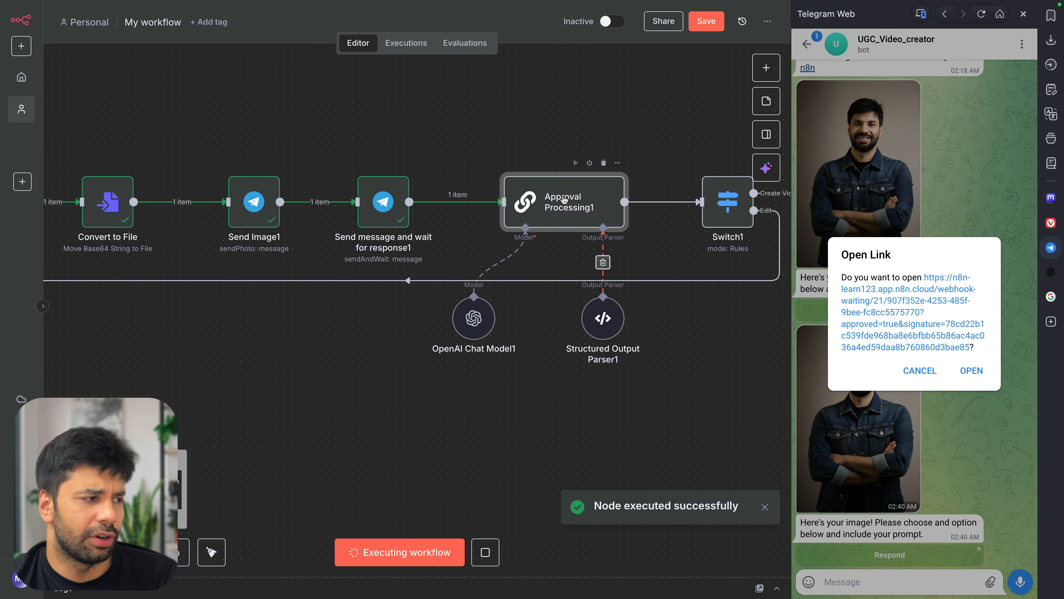
{"action": "scroll", "coordinate": [577, 202], "scroll_direction": "right", "scroll_amount": 1}
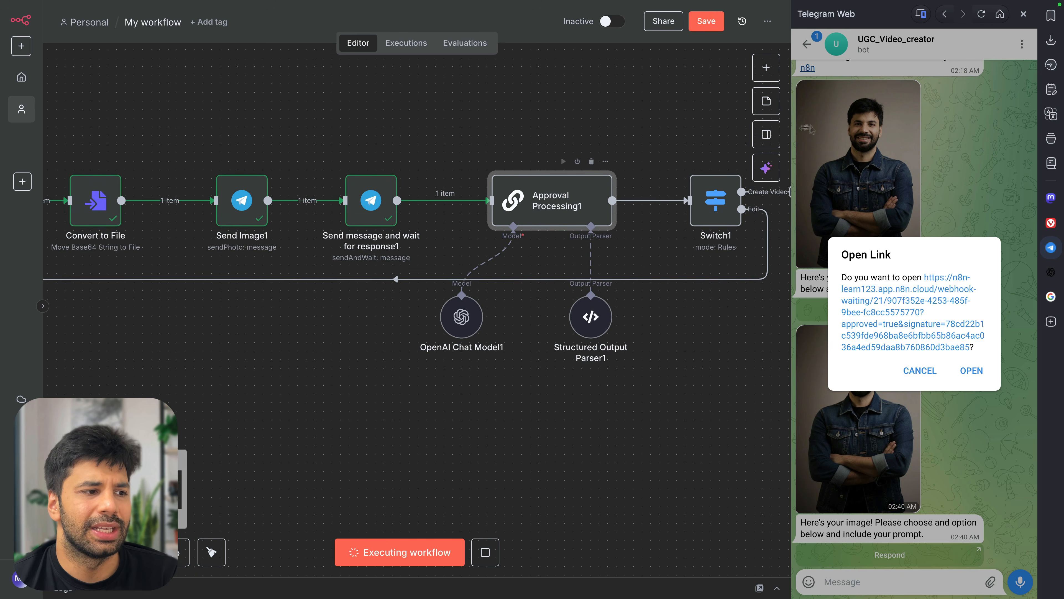
{"action": "left_click", "coordinate": [971, 370]}
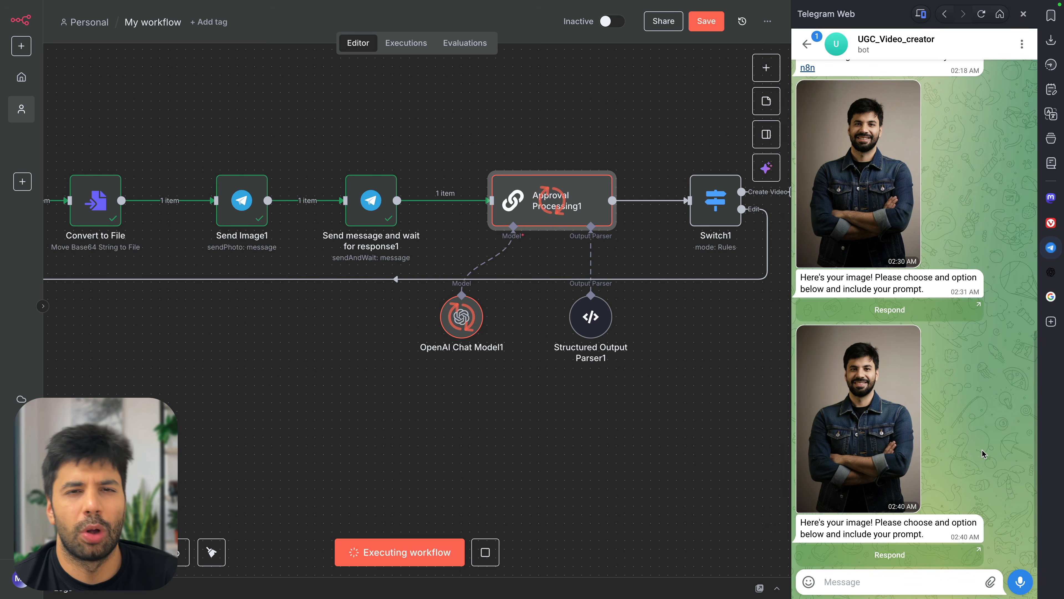
{"action": "left_click", "coordinate": [695, 295]}
{"action": "mouse_move", "coordinate": [701, 181]}
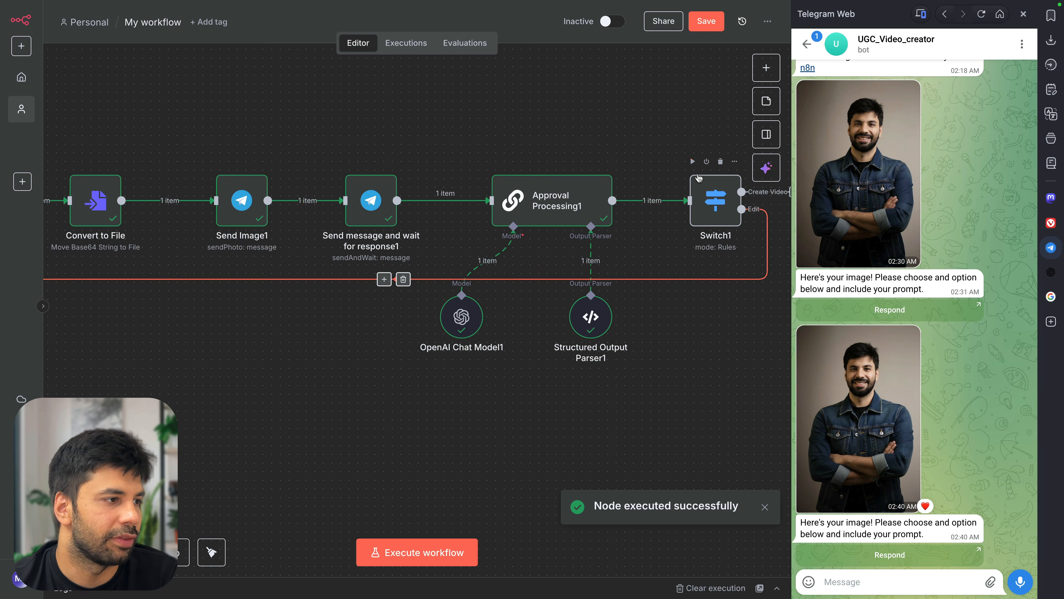
{"action": "left_click", "coordinate": [692, 162]}
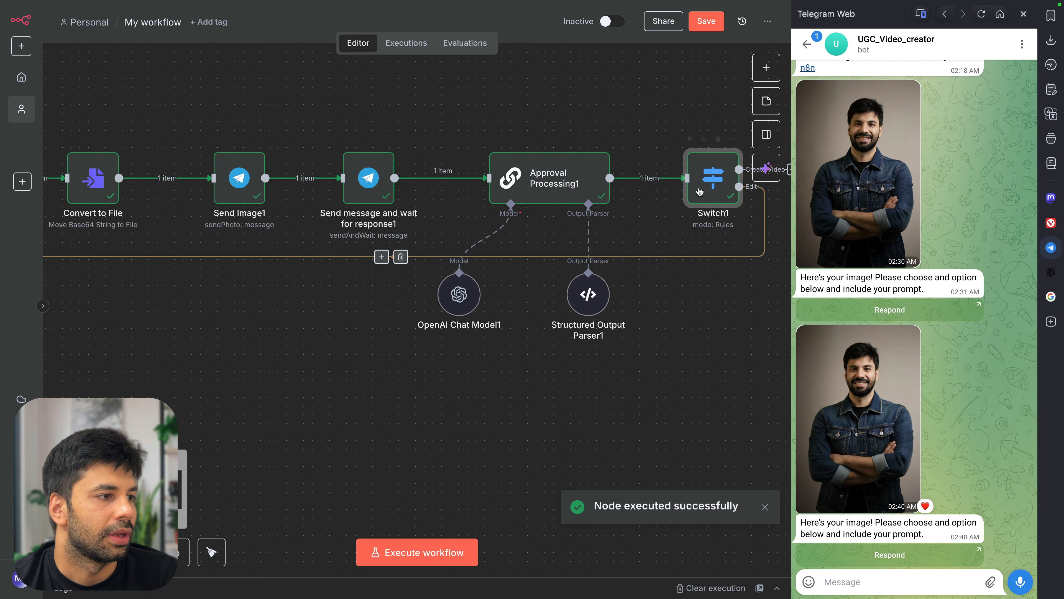
{"action": "scroll", "coordinate": [503, 374], "scroll_direction": "left", "scroll_amount": 8}
{"action": "scroll", "coordinate": [503, 374], "scroll_direction": "down", "scroll_amount": 2}
Run Send a text message1 and check the echoed cowboy re-edit prompt in the Telegram chat
{"action": "mouse_move", "coordinate": [407, 386]}
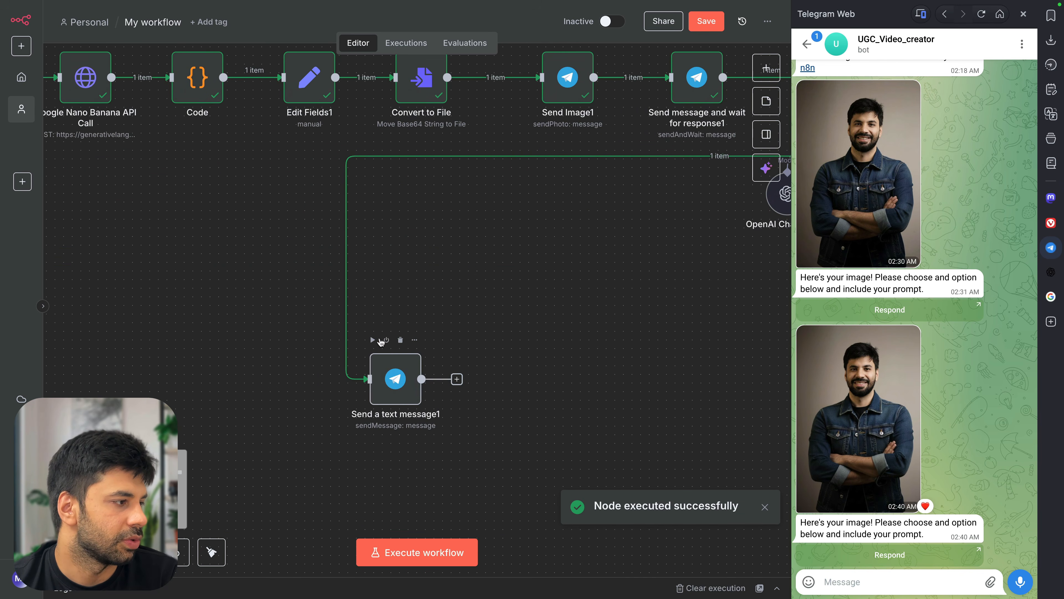
{"action": "left_click", "coordinate": [374, 339]}
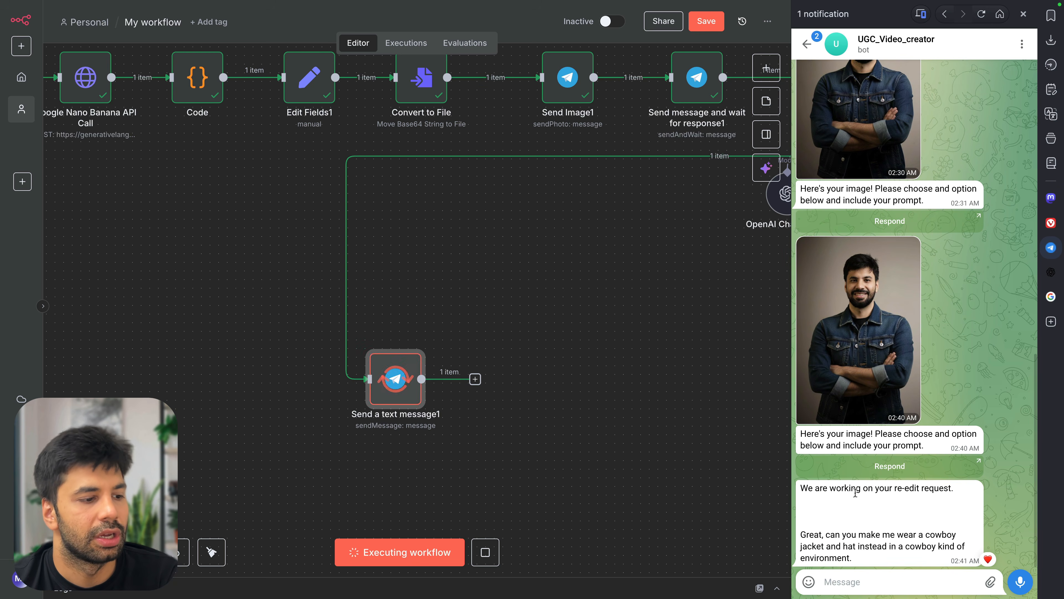
{"action": "left_click_drag", "start_coordinate": [822, 534], "coordinate": [916, 544]}
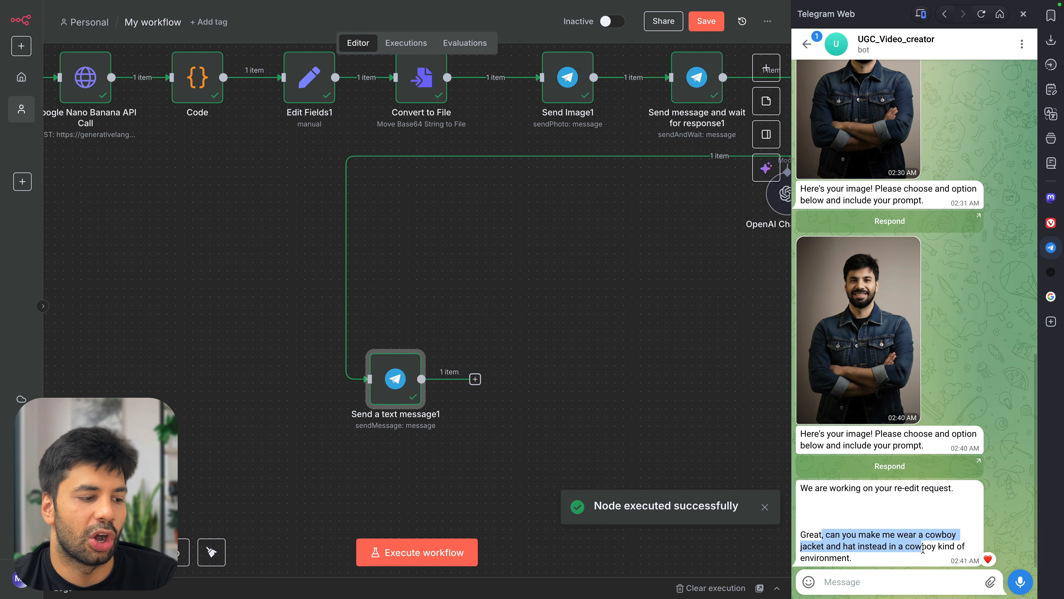
{"action": "left_click", "coordinate": [928, 560]}
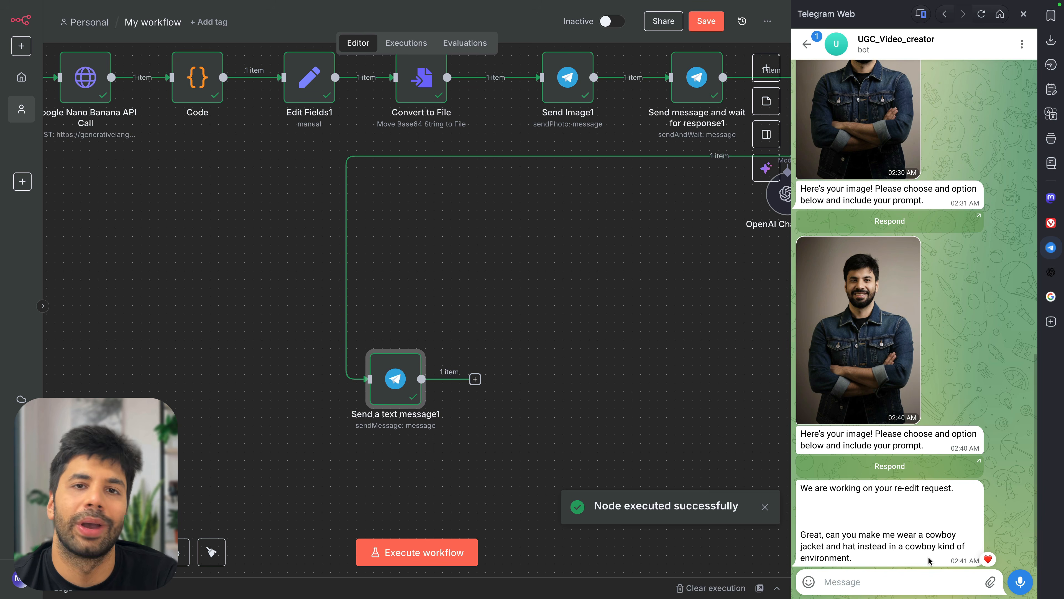
{"action": "left_click_drag", "start_coordinate": [893, 545], "coordinate": [940, 545]}
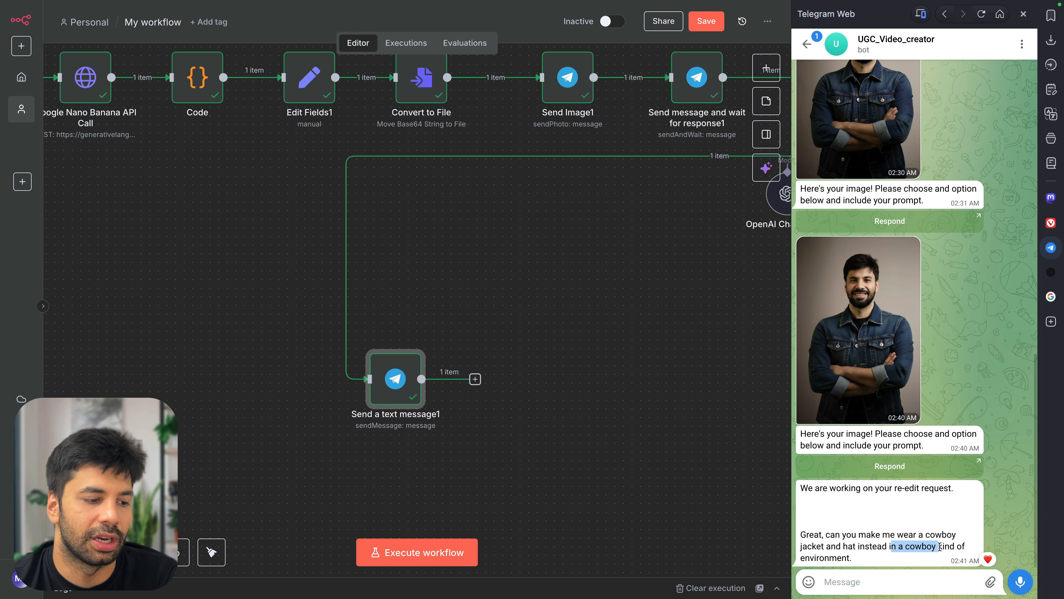
{"action": "left_click", "coordinate": [940, 547]}
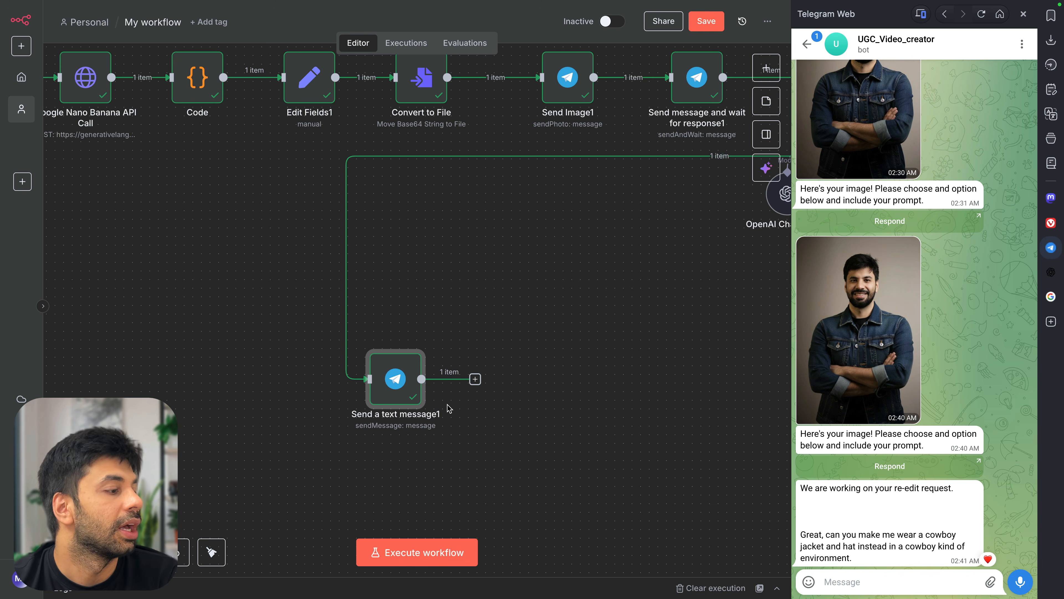
Connect Send a text message1's output back into the Google Nano Banana API Call input
{"action": "scroll", "coordinate": [284, 214], "scroll_direction": "left", "scroll_amount": 5}
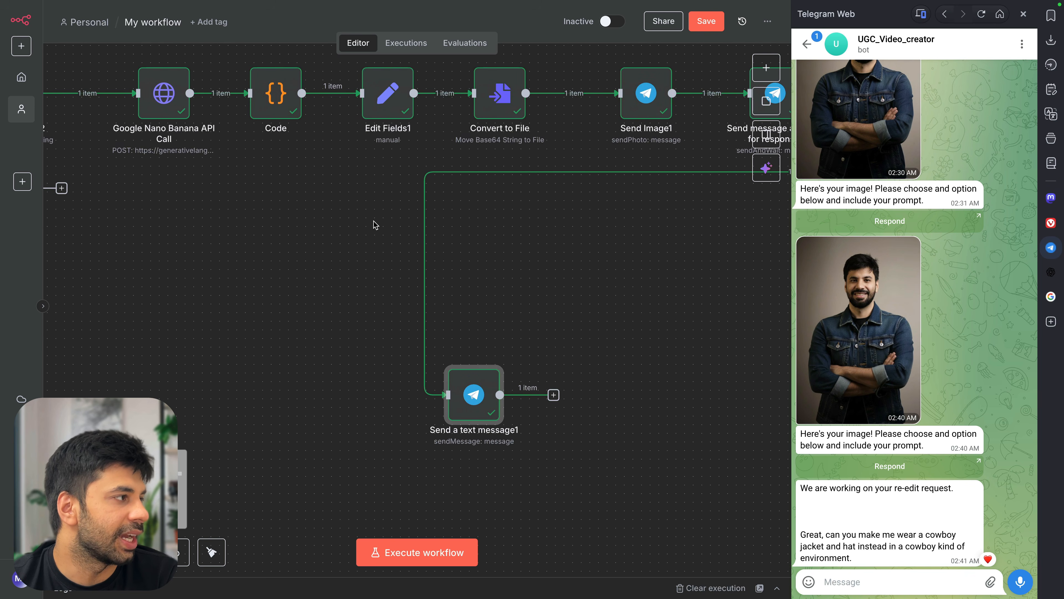
{"action": "left_click_drag", "start_coordinate": [553, 394], "coordinate": [134, 97]}
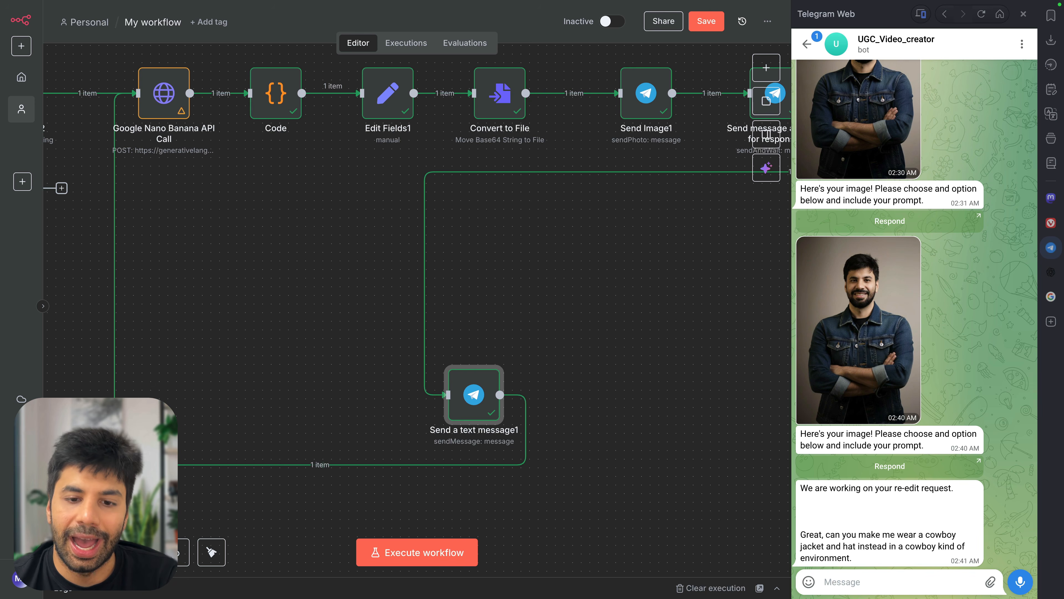
{"action": "scroll", "coordinate": [322, 402], "scroll_direction": "down", "scroll_amount": 2}
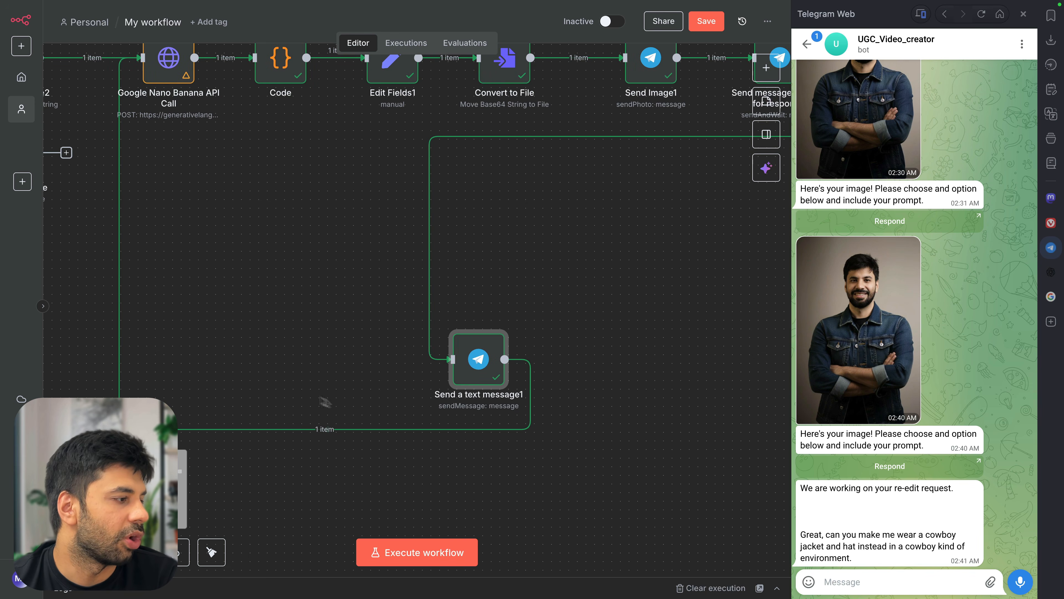
Insert an Edit Fields (Set) node on the loop-back connection with a new field named outputData
{"action": "left_click", "coordinate": [315, 429]}
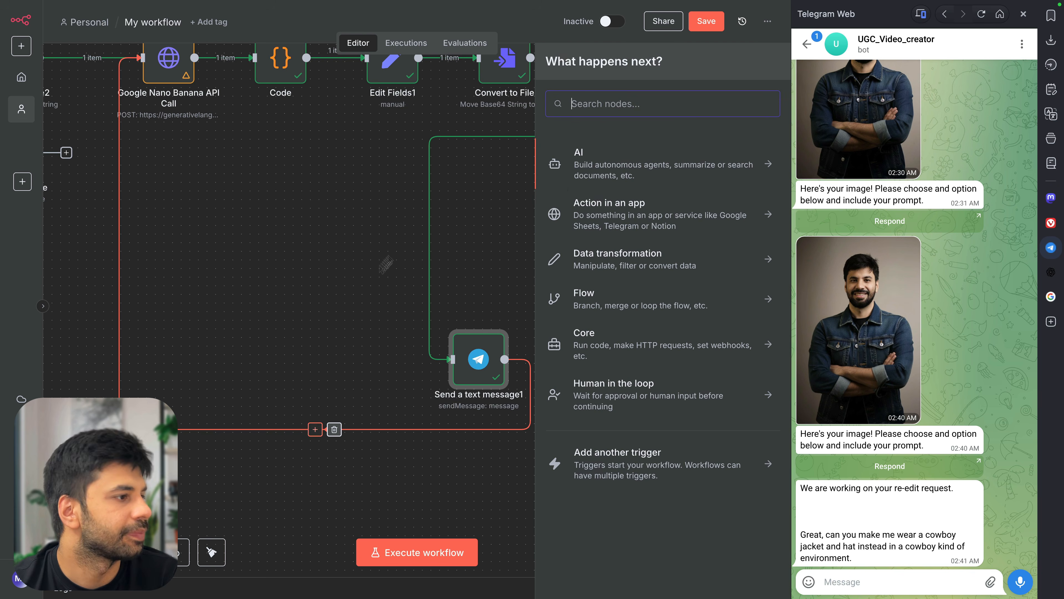
{"action": "type", "text": "set"}
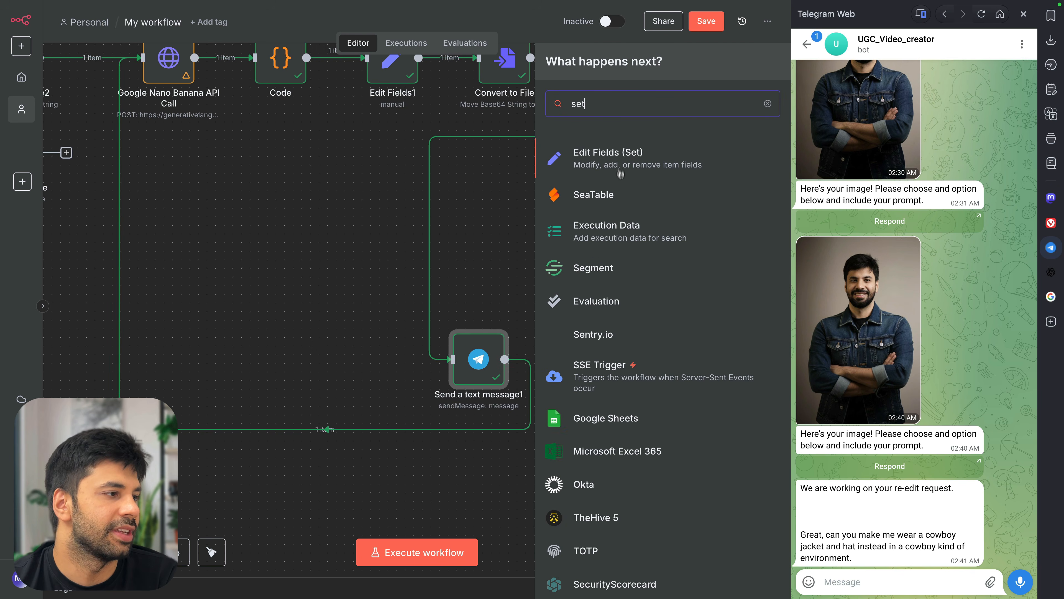
{"action": "left_click", "coordinate": [627, 162]}
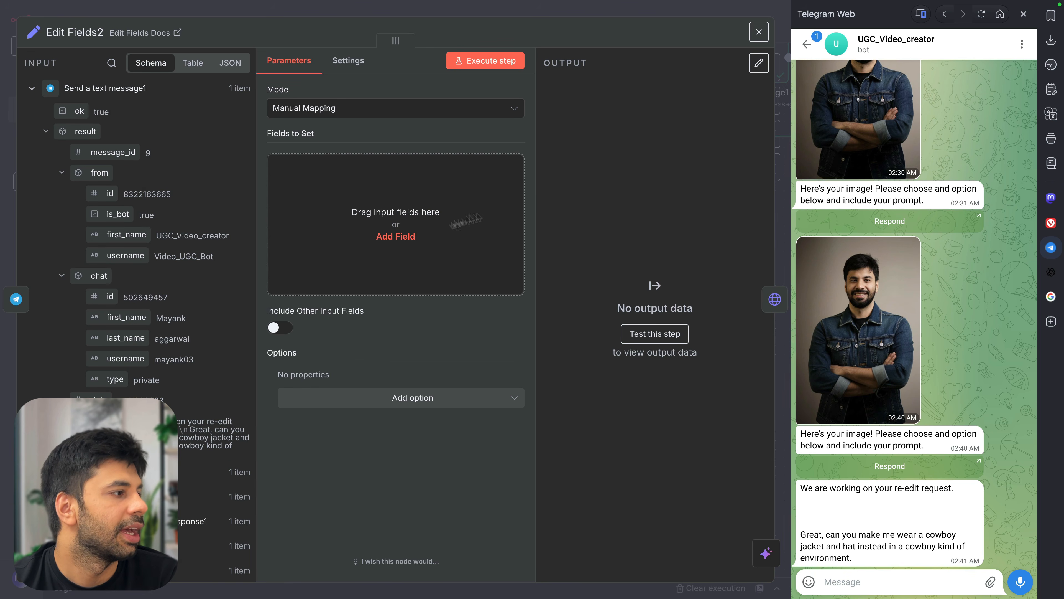
{"action": "left_click", "coordinate": [388, 237]}
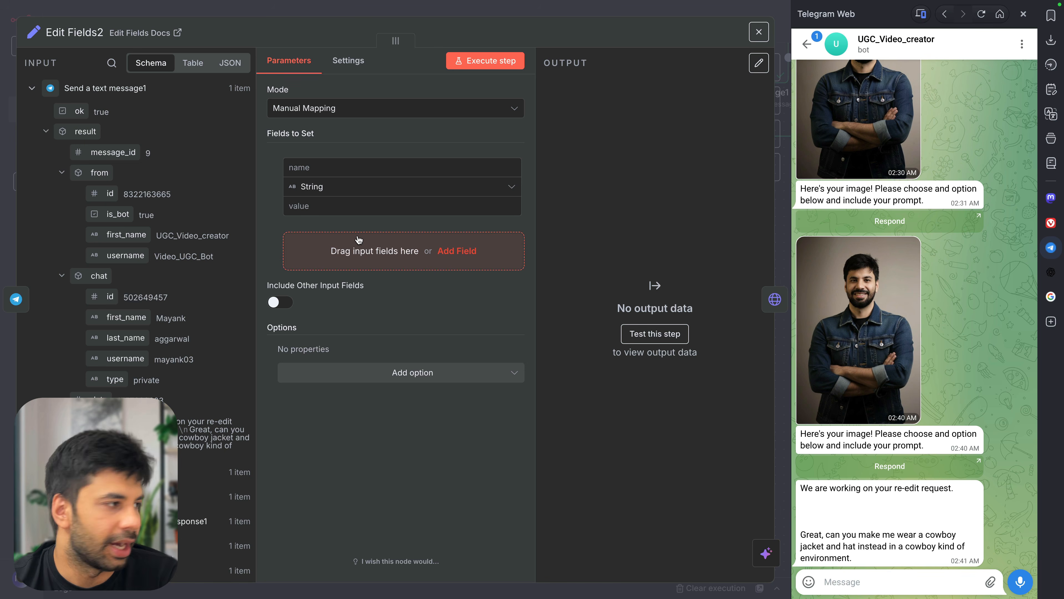
{"action": "left_click", "coordinate": [348, 162]}
{"action": "type", "text": "outputData"}
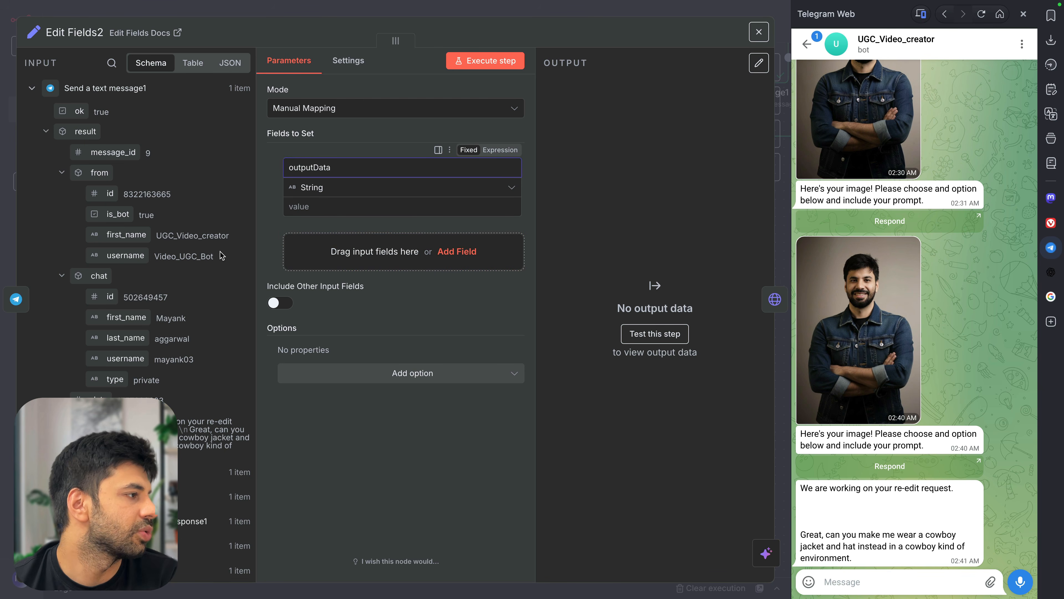
Browse the Convert to File and Edit Fields1 input data, including the Image64String field
{"action": "scroll", "coordinate": [84, 317], "scroll_direction": "down", "scroll_amount": 6}
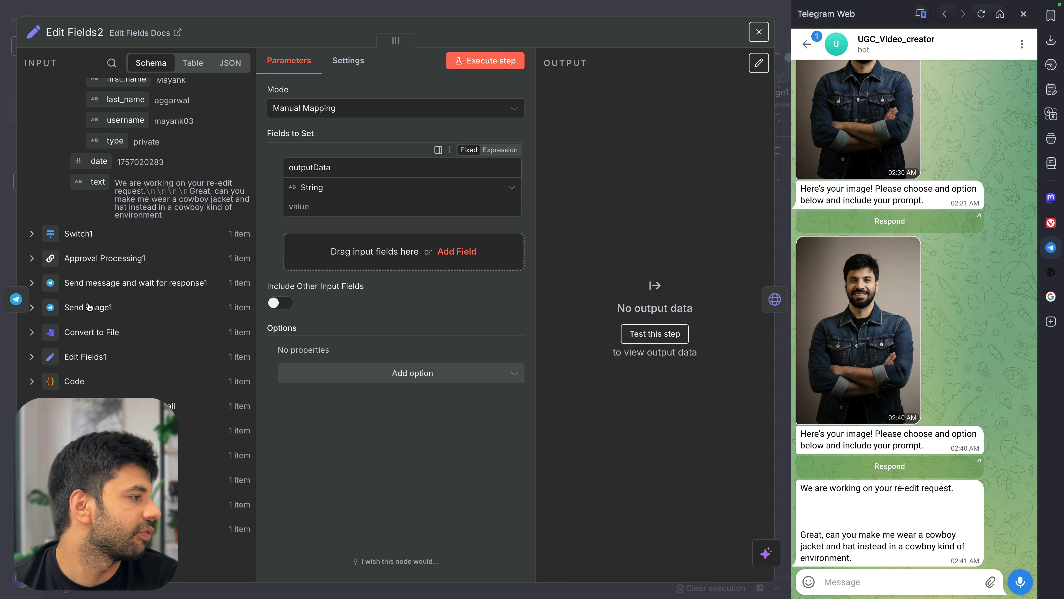
{"action": "left_click", "coordinate": [98, 332]}
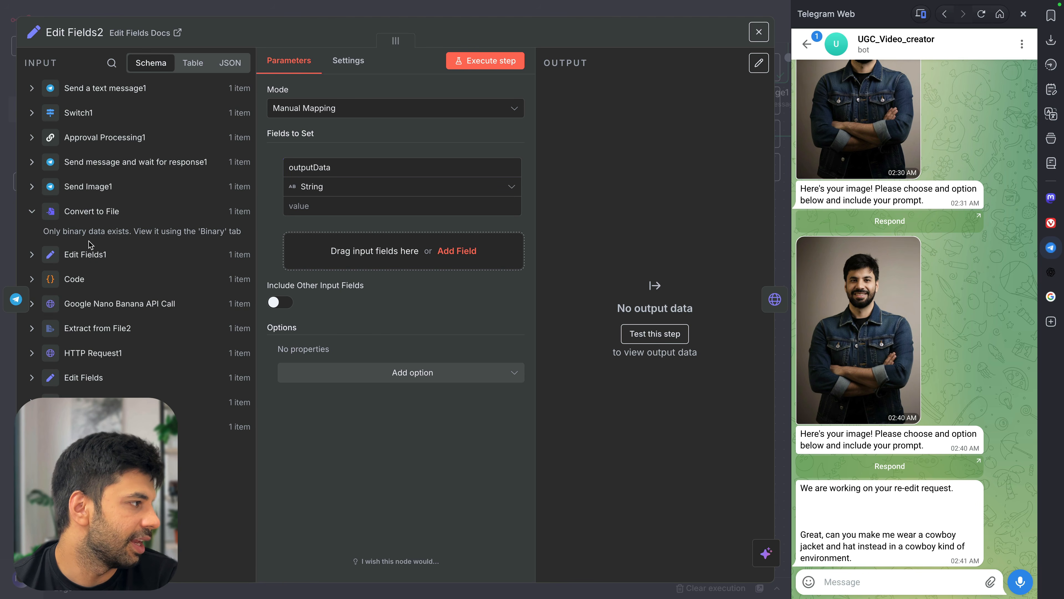
{"action": "left_click", "coordinate": [90, 254]}
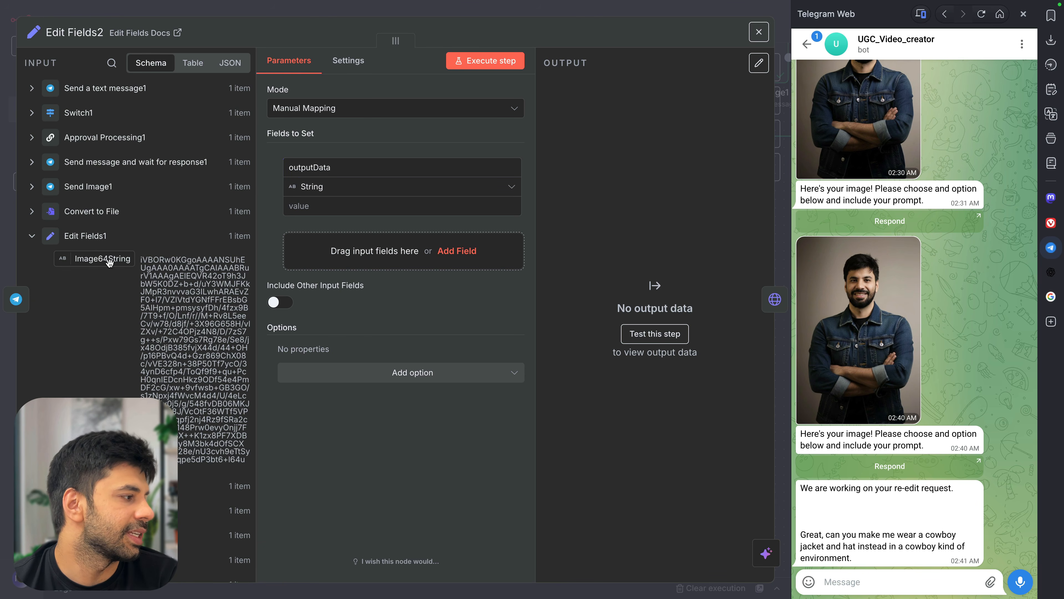
{"action": "scroll", "coordinate": [120, 335], "scroll_direction": "down", "scroll_amount": 3}
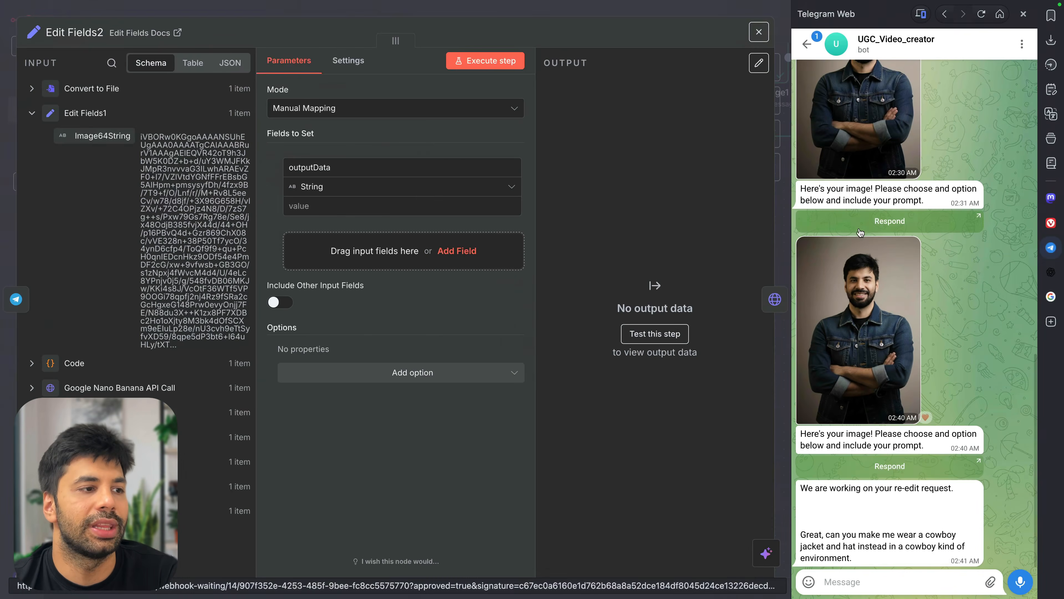
{"action": "scroll", "coordinate": [880, 294], "scroll_direction": "up", "scroll_amount": 10}
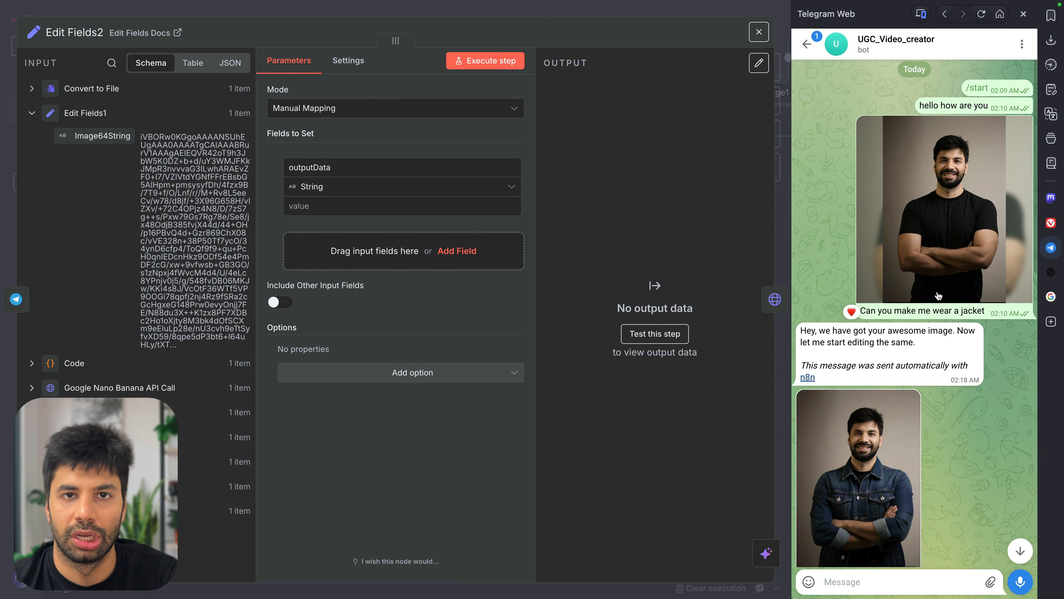
{"action": "scroll", "coordinate": [916, 413], "scroll_direction": "down", "scroll_amount": 10}
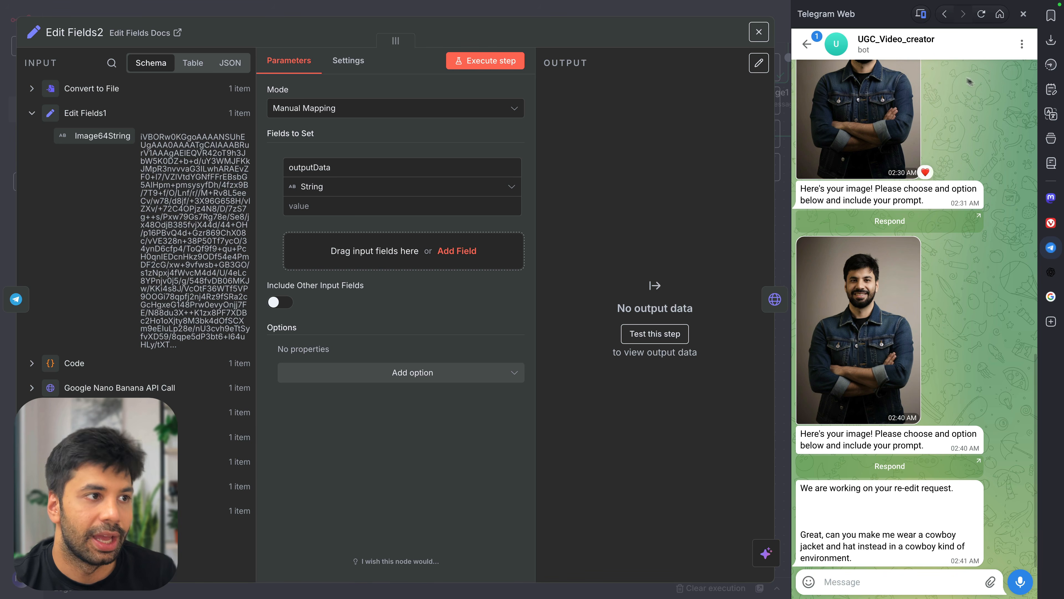
{"action": "left_click", "coordinate": [1051, 41]}
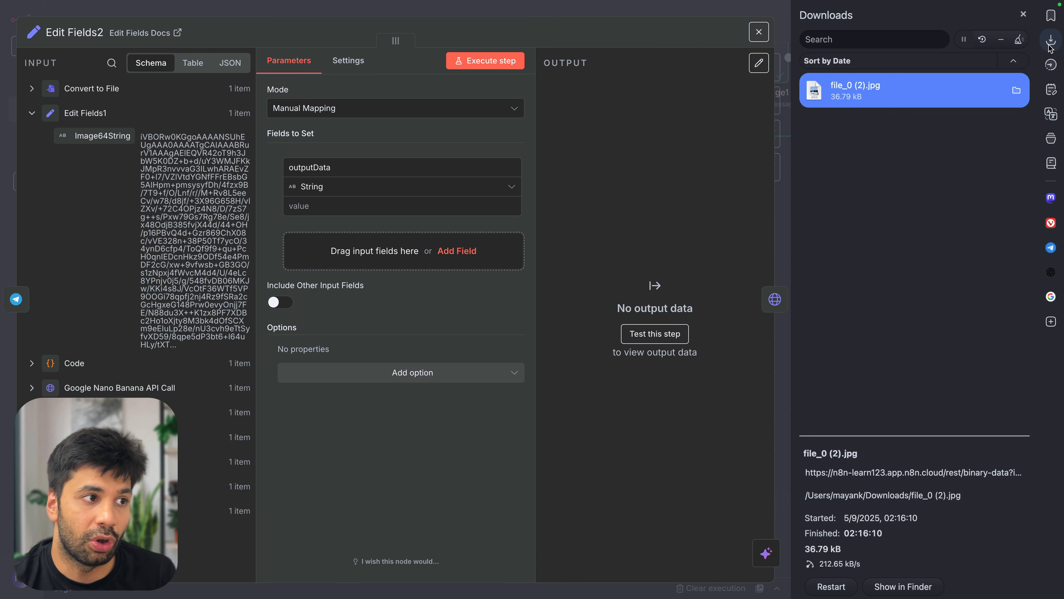
{"action": "left_click", "coordinate": [1050, 43]}
Close Edit Fields2, inspect the Edit Fields1 node's Image64String output, then reopen Edit Fields2
{"action": "left_click", "coordinate": [1024, 12]}
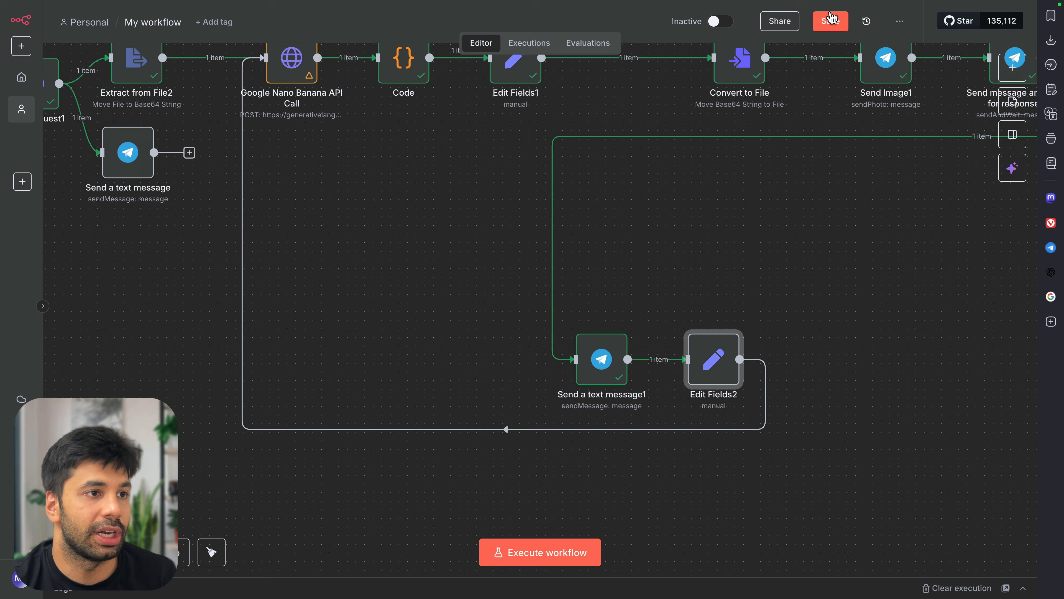
{"action": "scroll", "coordinate": [684, 172], "scroll_direction": "up", "scroll_amount": 2}
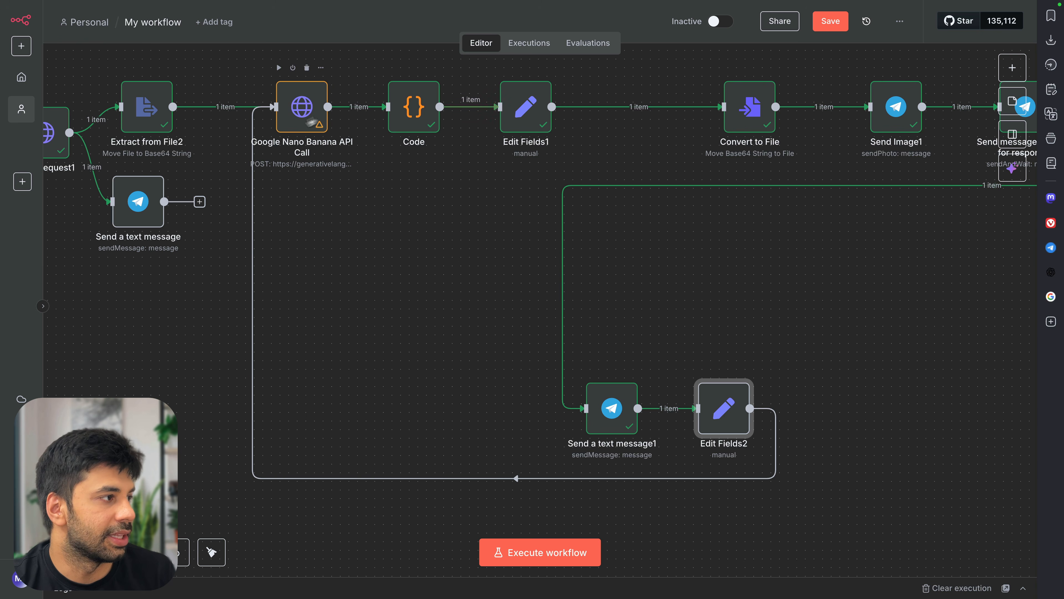
{"action": "left_click", "coordinate": [518, 119]}
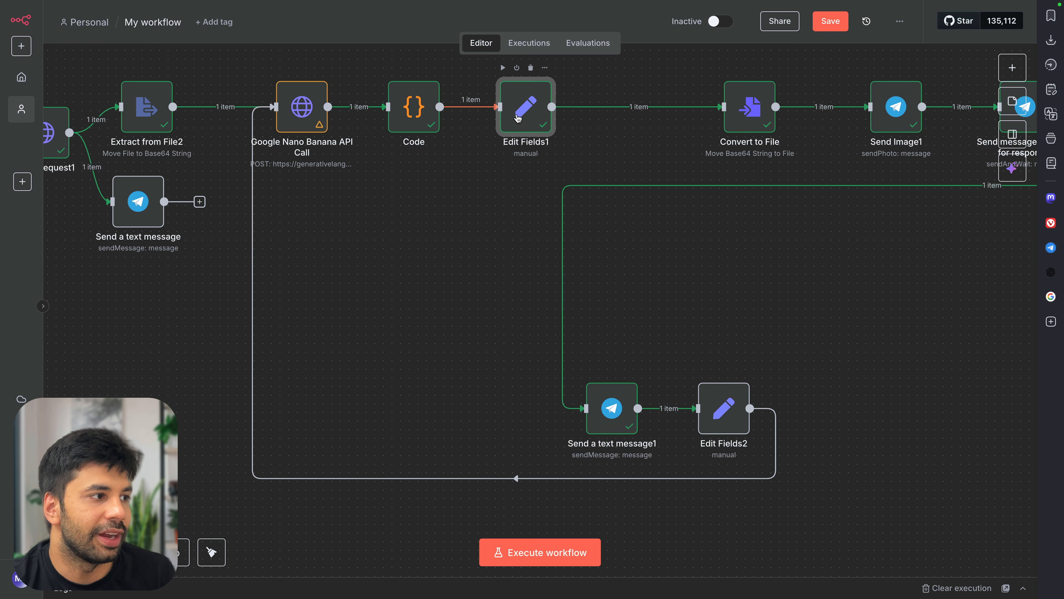
{"action": "key", "text": "Return"}
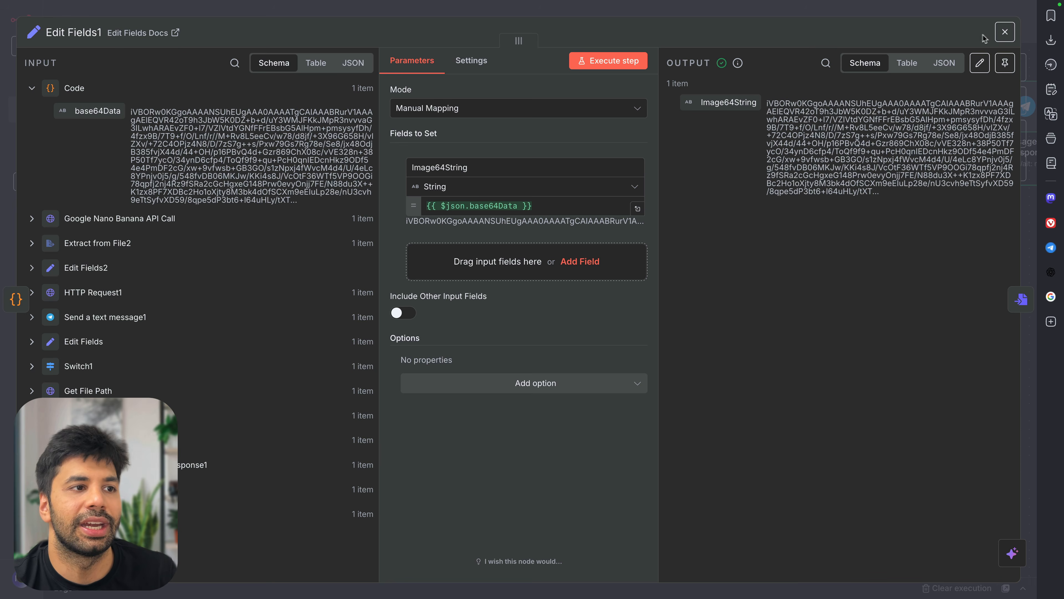
{"action": "left_click", "coordinate": [1005, 31]}
{"action": "left_click", "coordinate": [710, 408]}
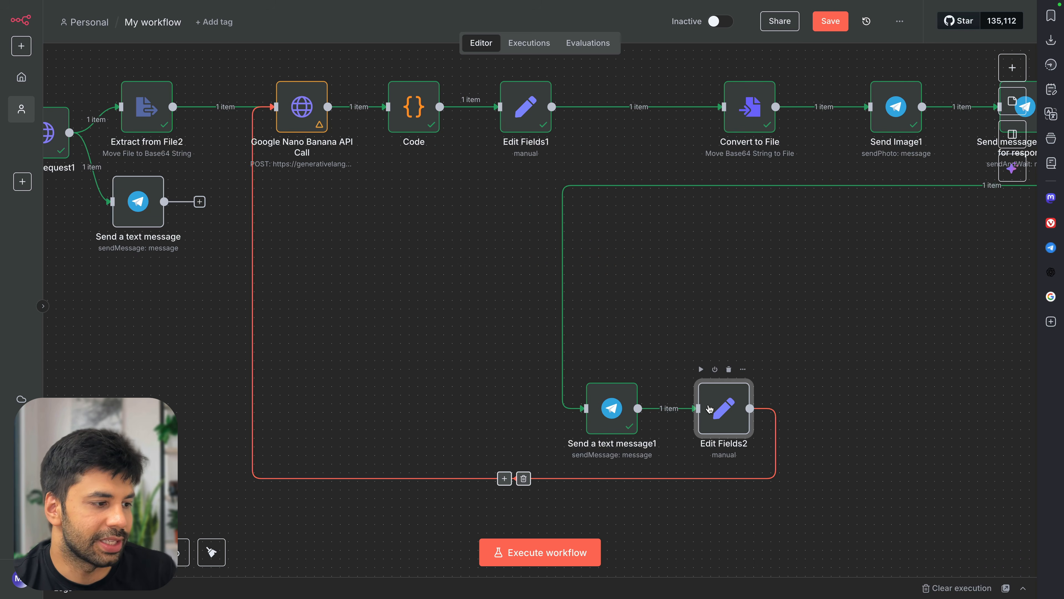
{"action": "double_click", "coordinate": [709, 409]}
{"action": "scroll", "coordinate": [126, 293], "scroll_direction": "down", "scroll_amount": 5}
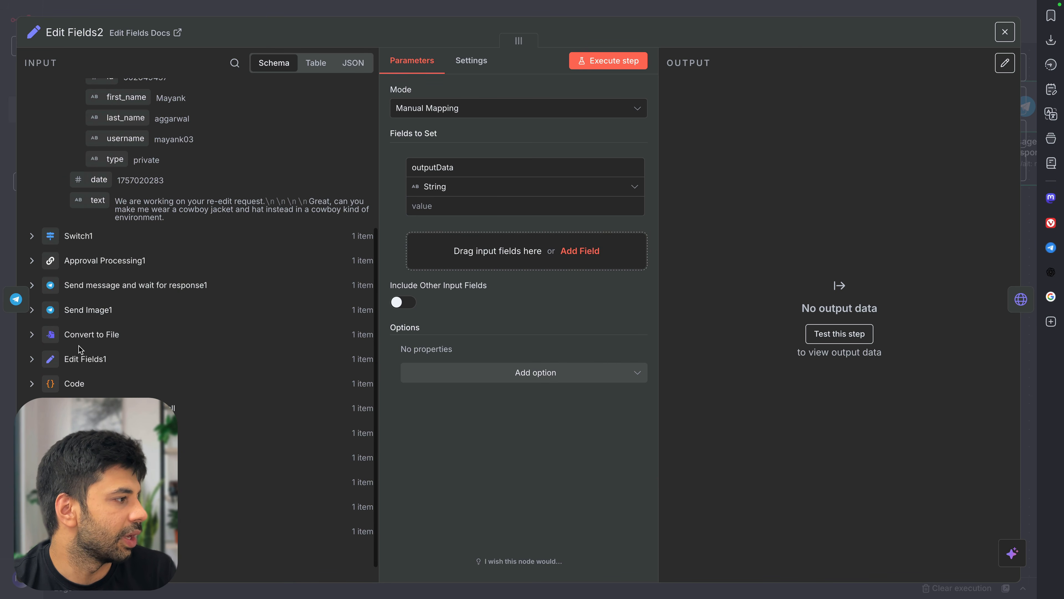
Map Edit Fields1's Image64String into the outputData value
{"action": "left_click", "coordinate": [31, 359]}
{"action": "left_click_drag", "start_coordinate": [82, 380], "coordinate": [476, 207]}
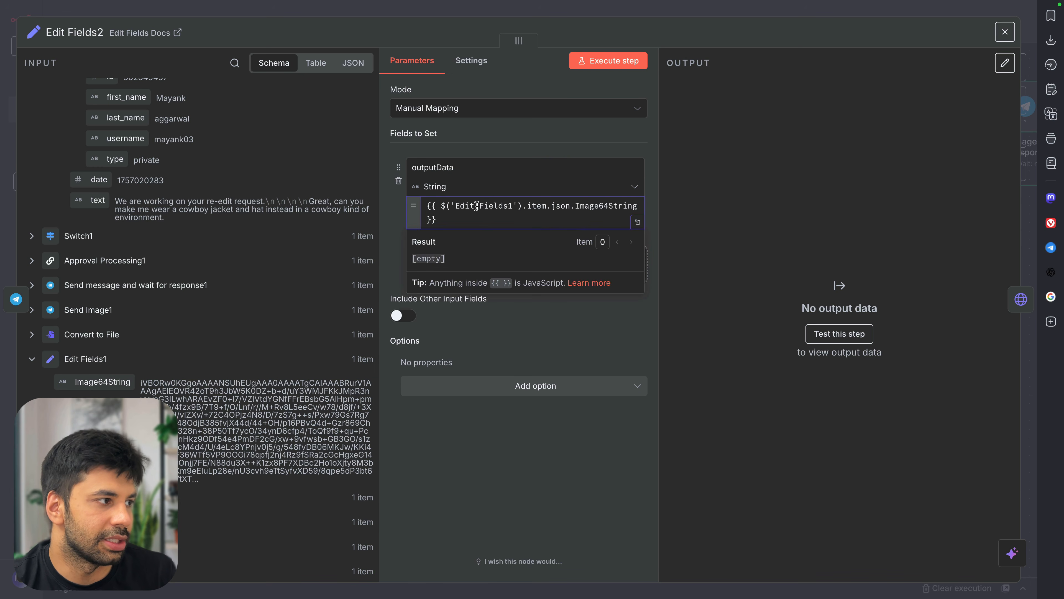
{"action": "left_click", "coordinate": [758, 187]}
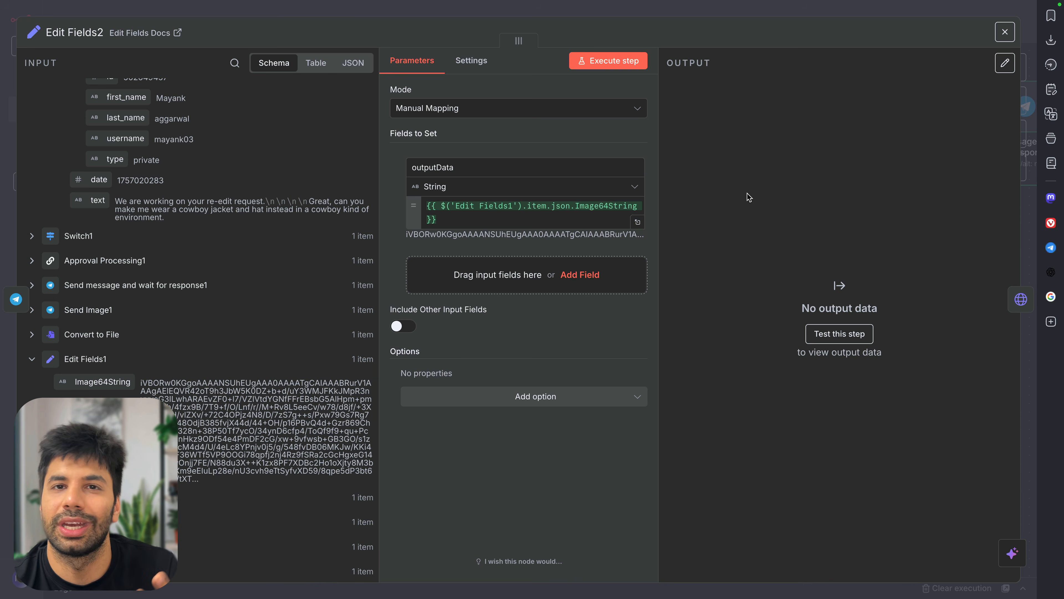
Add a prompt field mapped to Approval Processing1's output.prompt, then save the workflow
{"action": "left_click", "coordinate": [578, 275]}
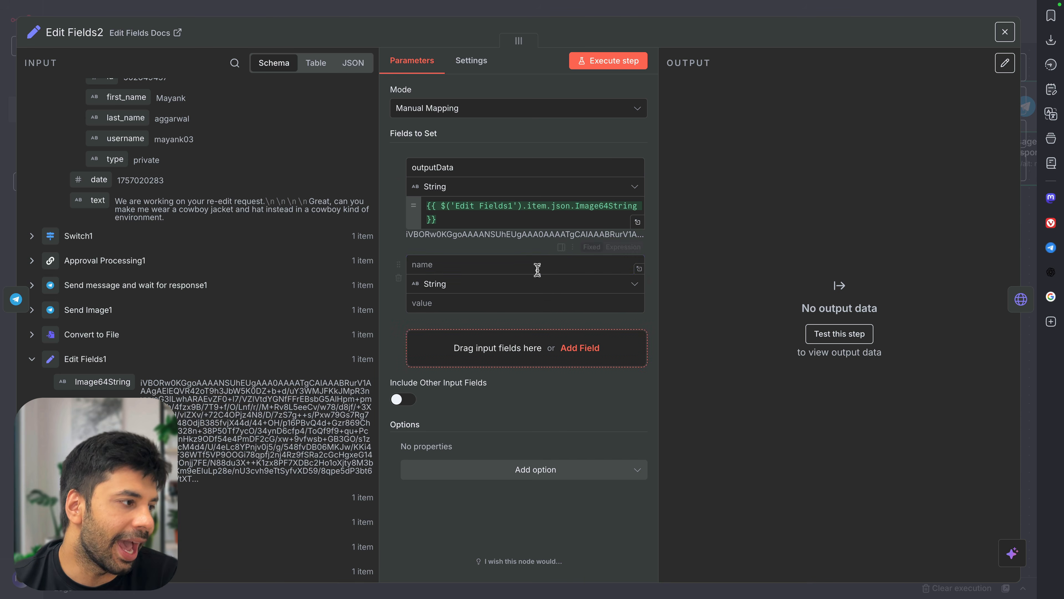
{"action": "type", "text": "prompt"}
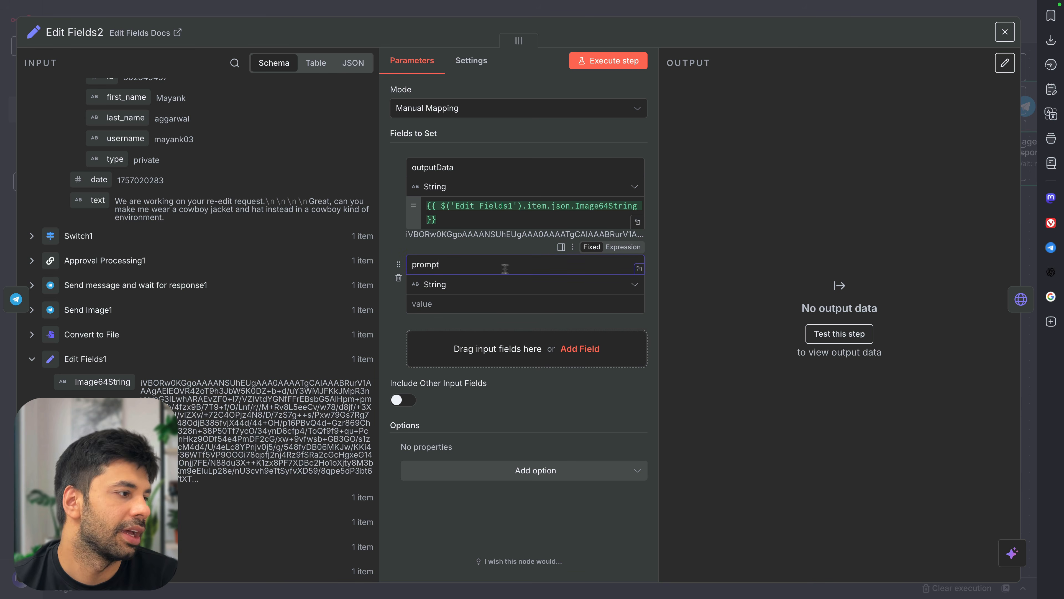
{"action": "scroll", "coordinate": [197, 327], "scroll_direction": "up", "scroll_amount": 5}
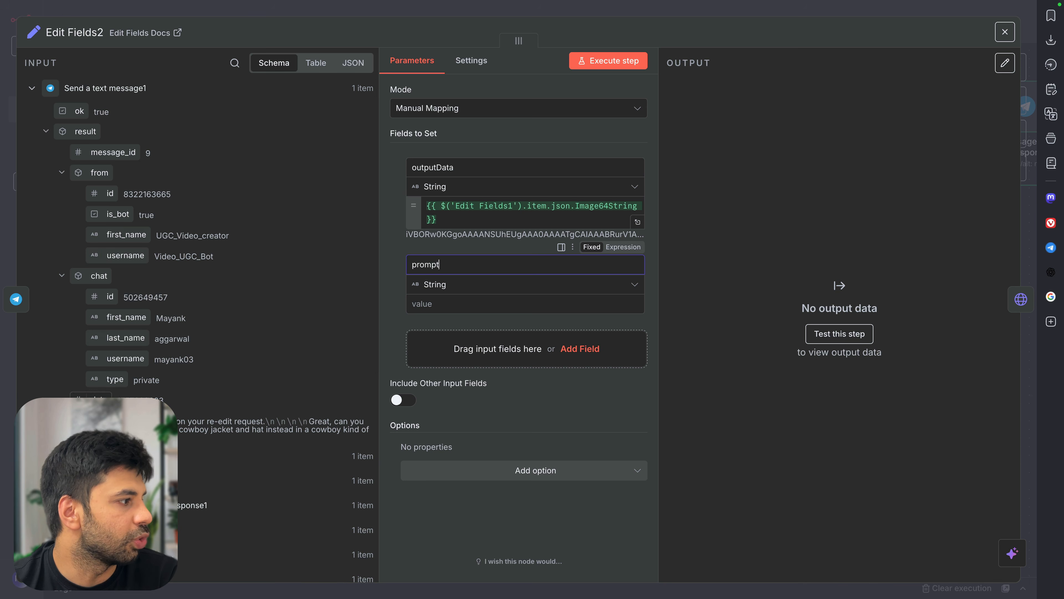
{"action": "scroll", "coordinate": [197, 327], "scroll_direction": "down", "scroll_amount": 3}
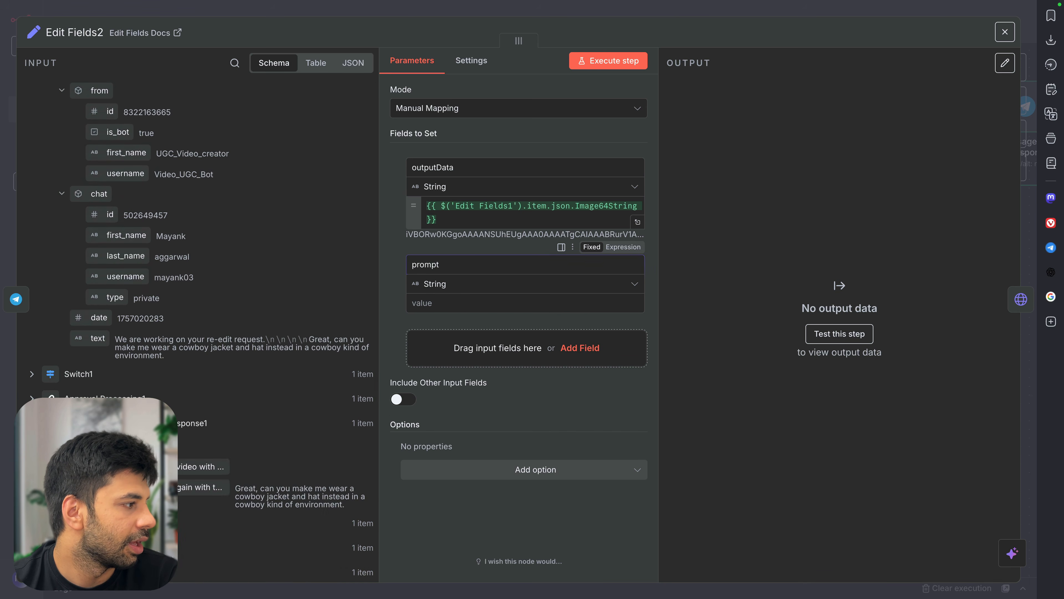
{"action": "scroll", "coordinate": [72, 317], "scroll_direction": "down", "scroll_amount": 3}
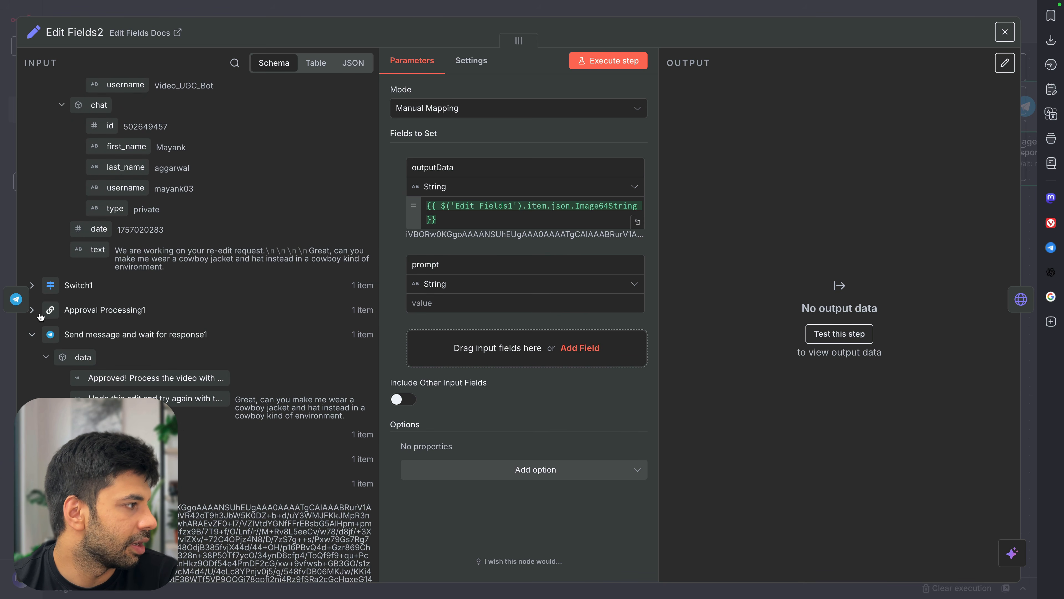
{"action": "left_click", "coordinate": [32, 310]}
{"action": "left_click_drag", "start_coordinate": [112, 374], "coordinate": [477, 308]}
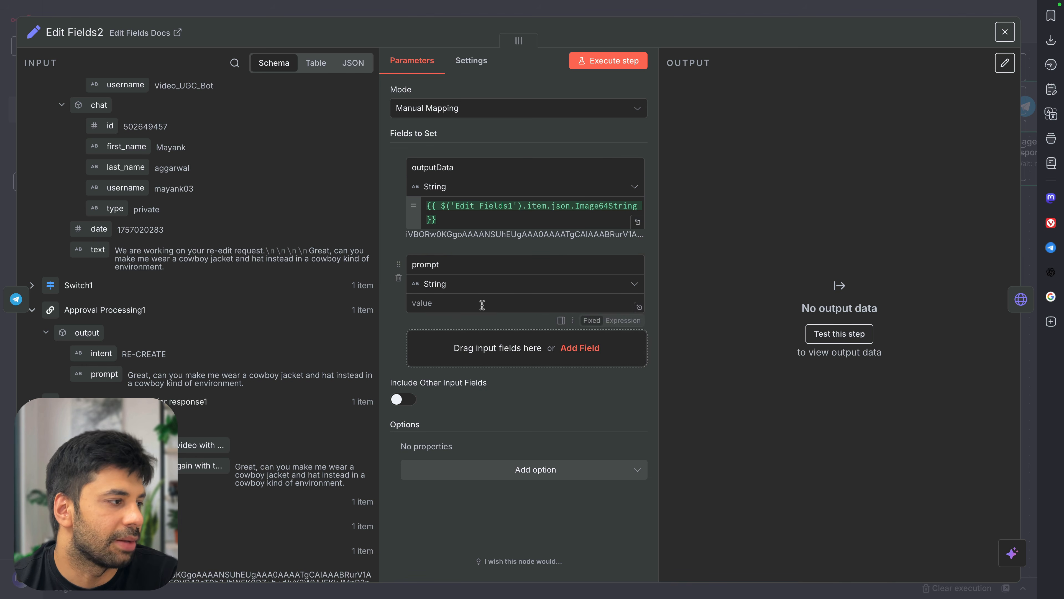
{"action": "left_click_drag", "start_coordinate": [104, 374], "coordinate": [464, 306]}
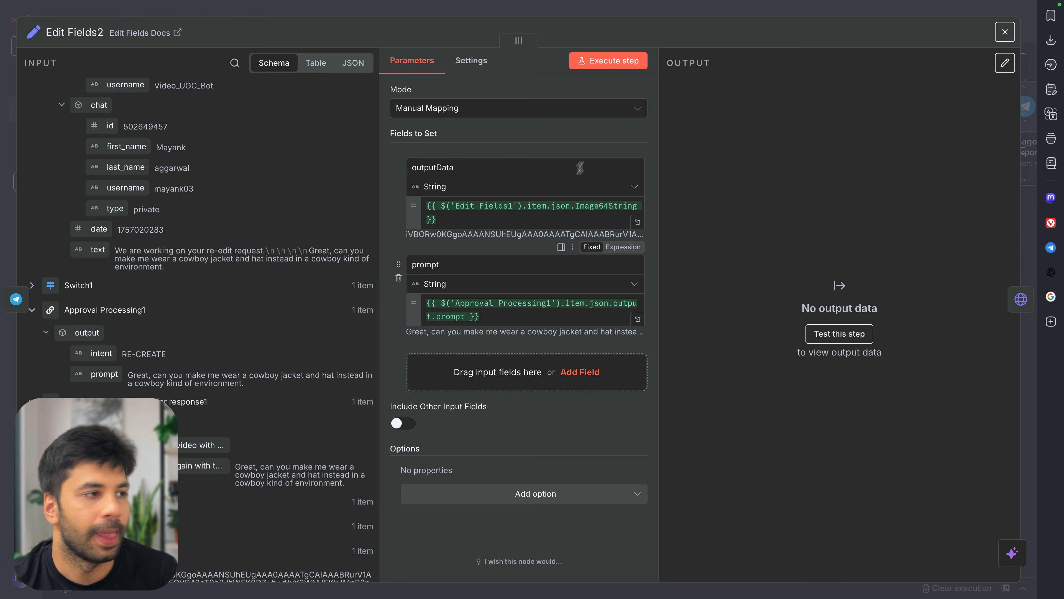
{"action": "key", "text": "ctrl+s"}
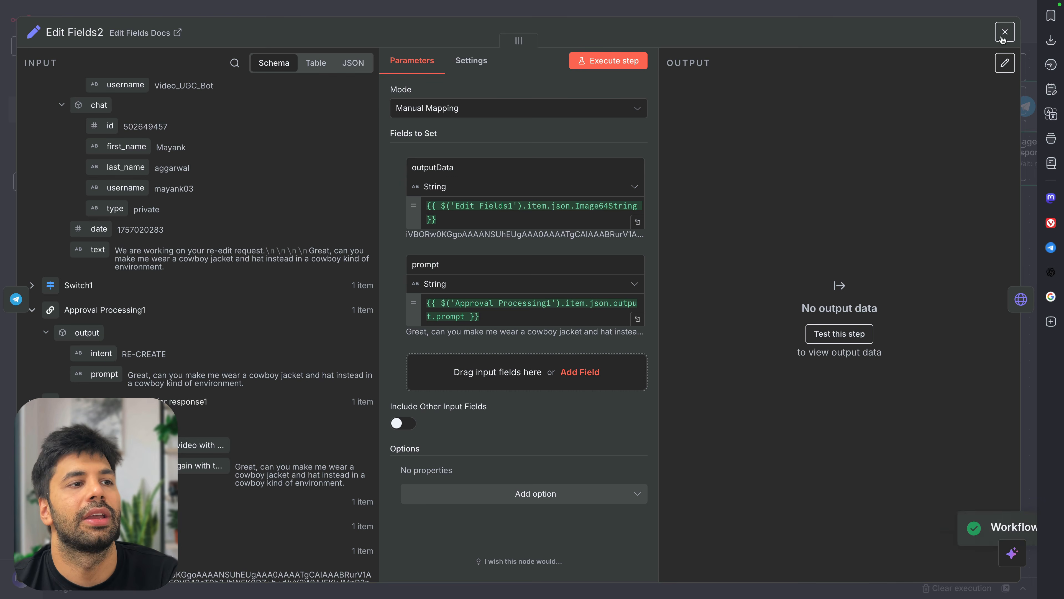
{"action": "left_click", "coordinate": [1004, 33]}
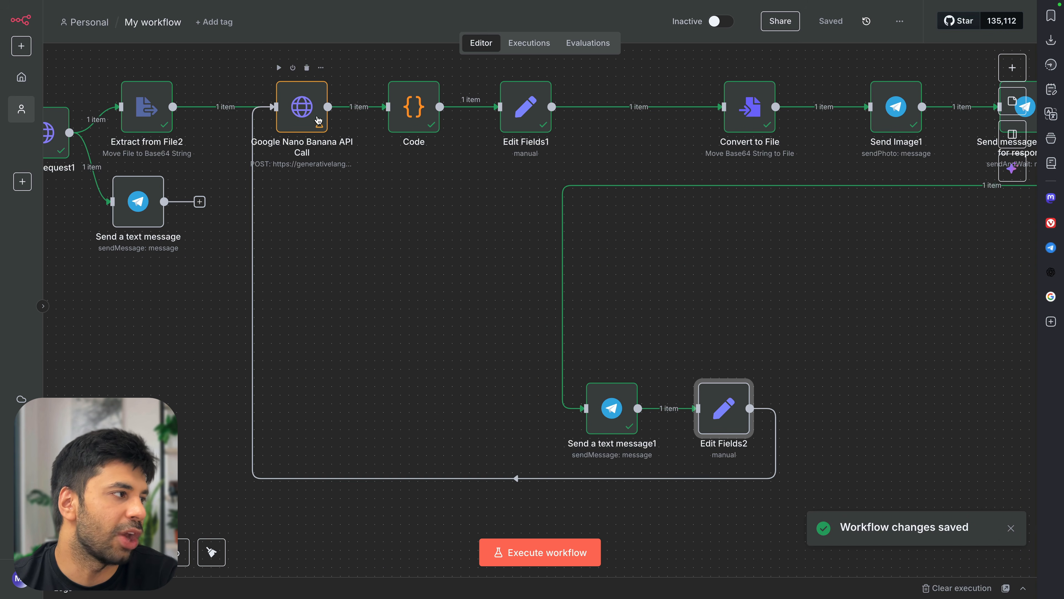
{"action": "double_click", "coordinate": [316, 121]}
{"action": "scroll", "coordinate": [471, 408], "scroll_direction": "down", "scroll_amount": 8}
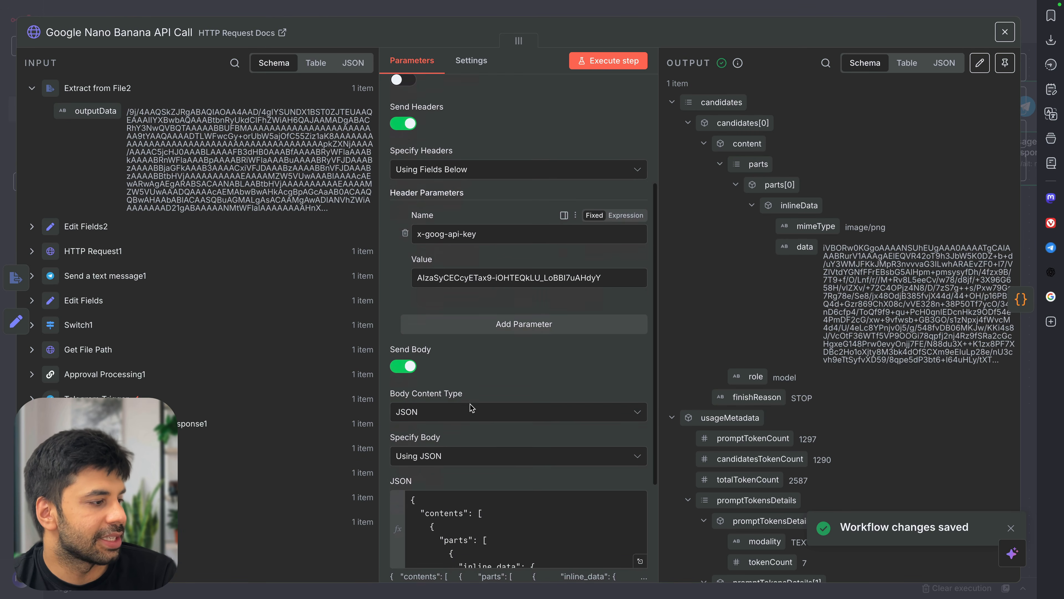
{"action": "left_click", "coordinate": [639, 402]}
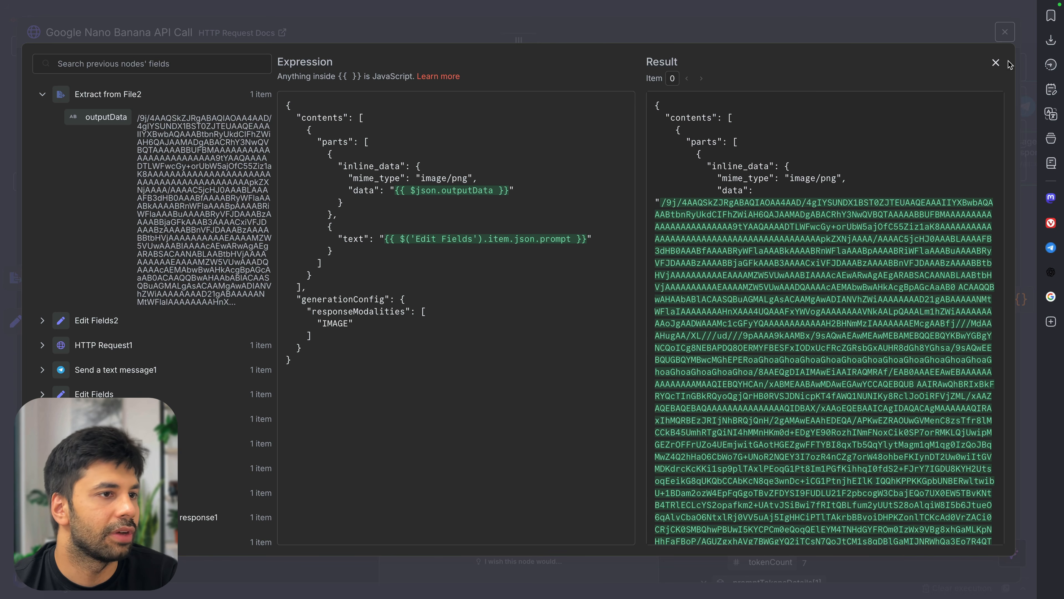
{"action": "left_click", "coordinate": [995, 63]}
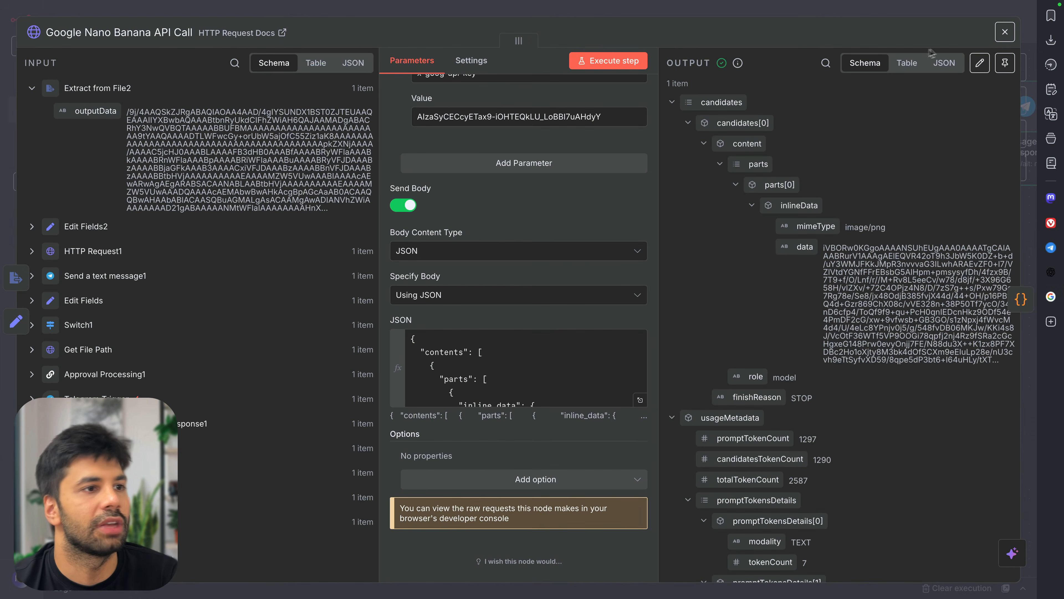
{"action": "left_click", "coordinate": [1005, 32]}
{"action": "scroll", "coordinate": [297, 226], "scroll_direction": "left", "scroll_amount": 1}
{"action": "mouse_move", "coordinate": [309, 125]}
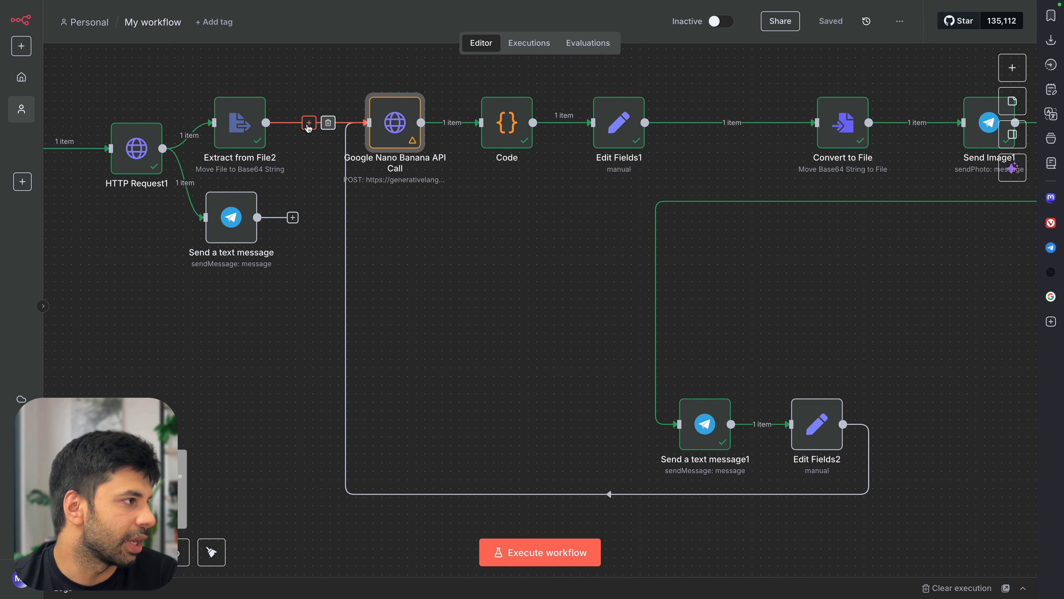
Copy the Edit Fields2 node and open the node picker between Edit Fields1 and Convert to File
{"action": "left_click", "coordinate": [817, 424]}
{"action": "key", "text": "ctrl+c"}
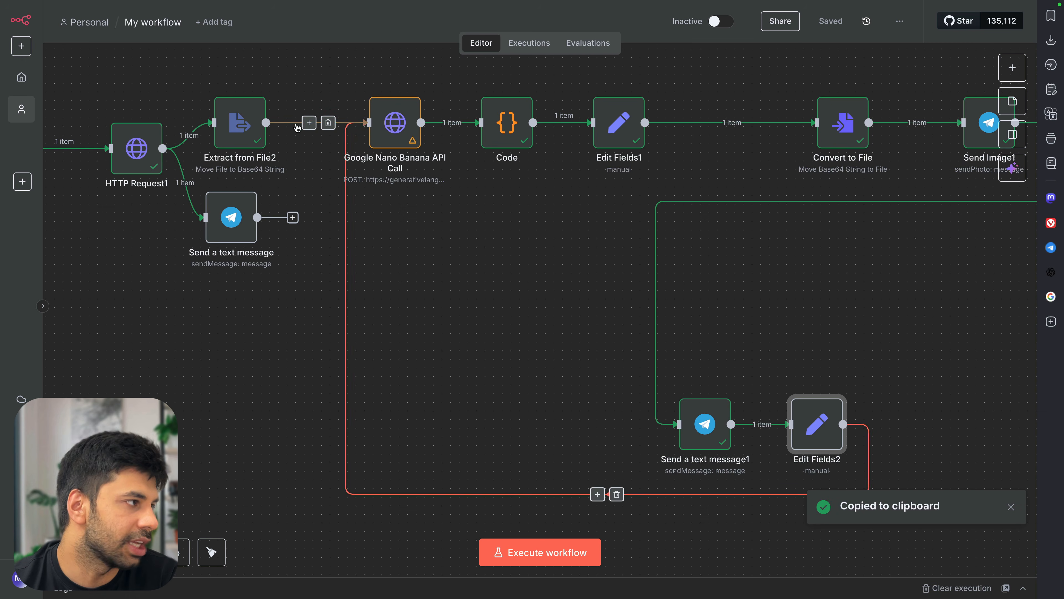
{"action": "left_click", "coordinate": [308, 122]}
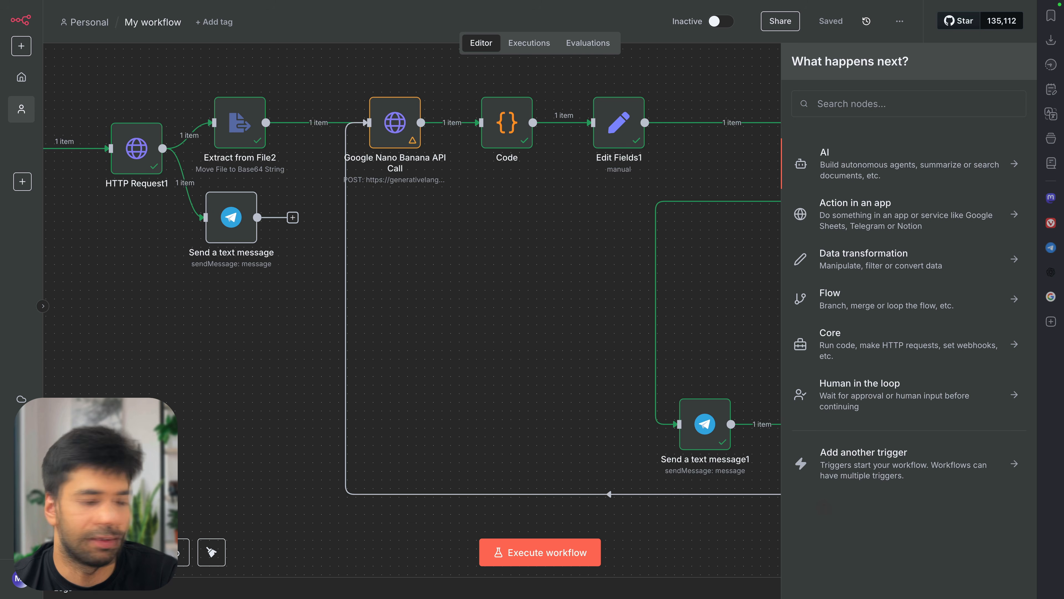
Insert an Edit Fields (Set) node on the link between Extract from File2 and Nano Banana
{"action": "mouse_move", "coordinate": [308, 126]}
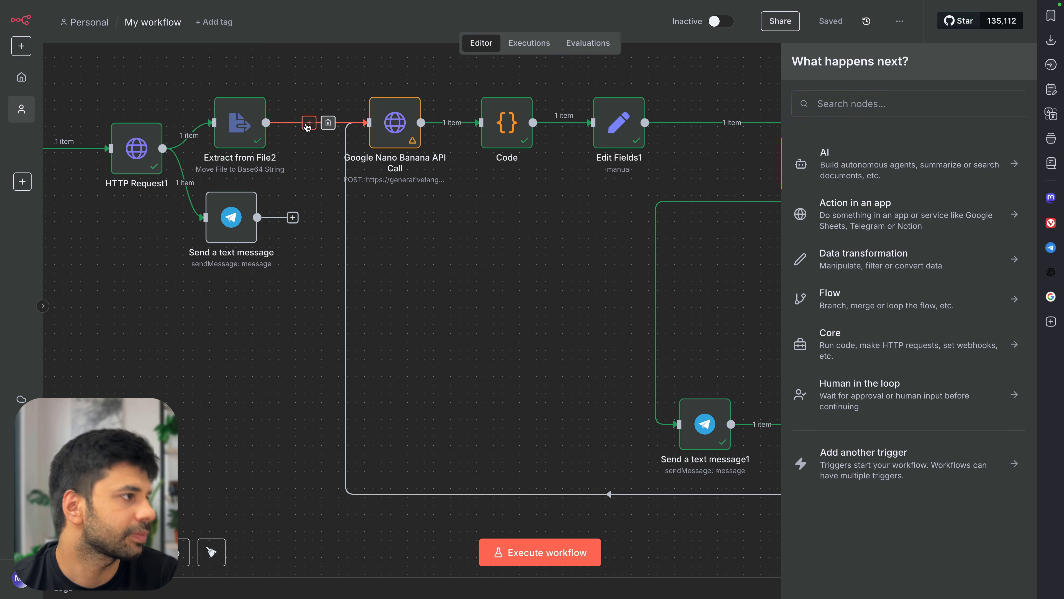
{"action": "type", "text": "edit"}
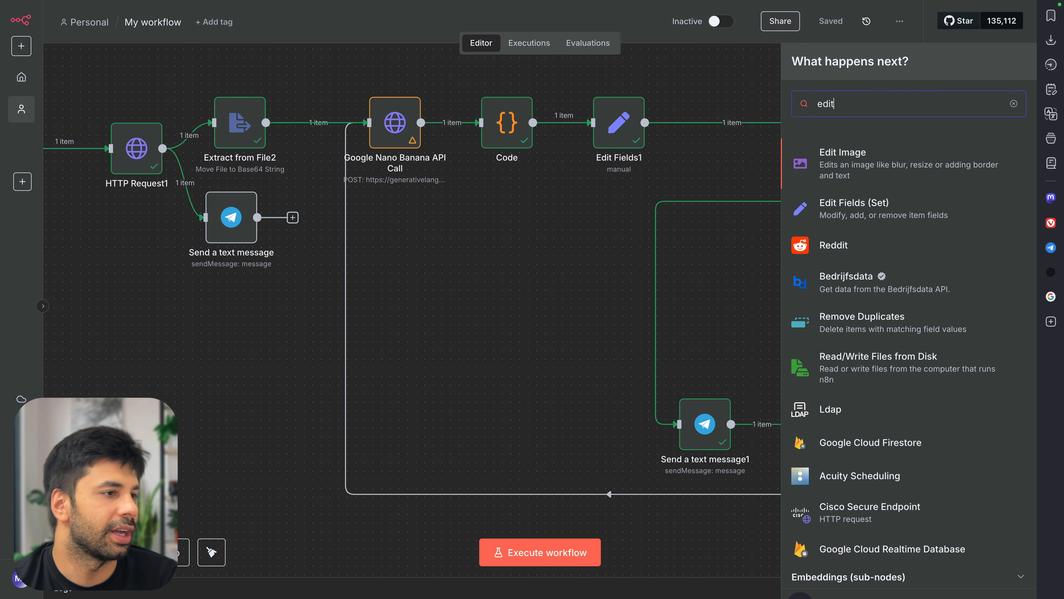
{"action": "left_click", "coordinate": [868, 224]}
Add an outputData field mapped to the incoming outputData from Extract from File2
{"action": "left_click", "coordinate": [520, 204]}
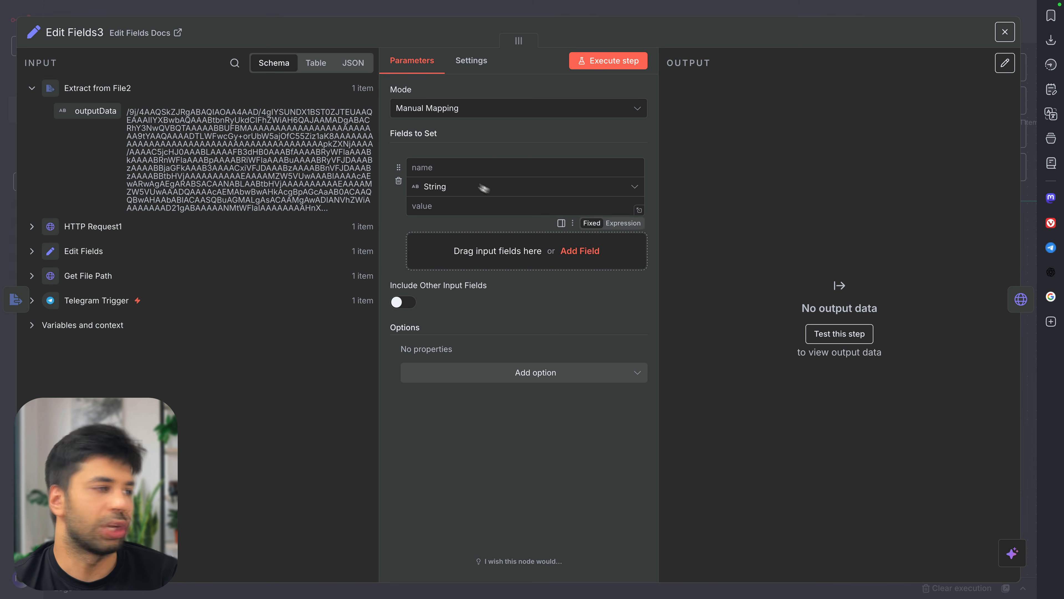
{"action": "left_click", "coordinate": [463, 167]}
{"action": "type", "text": "output"}
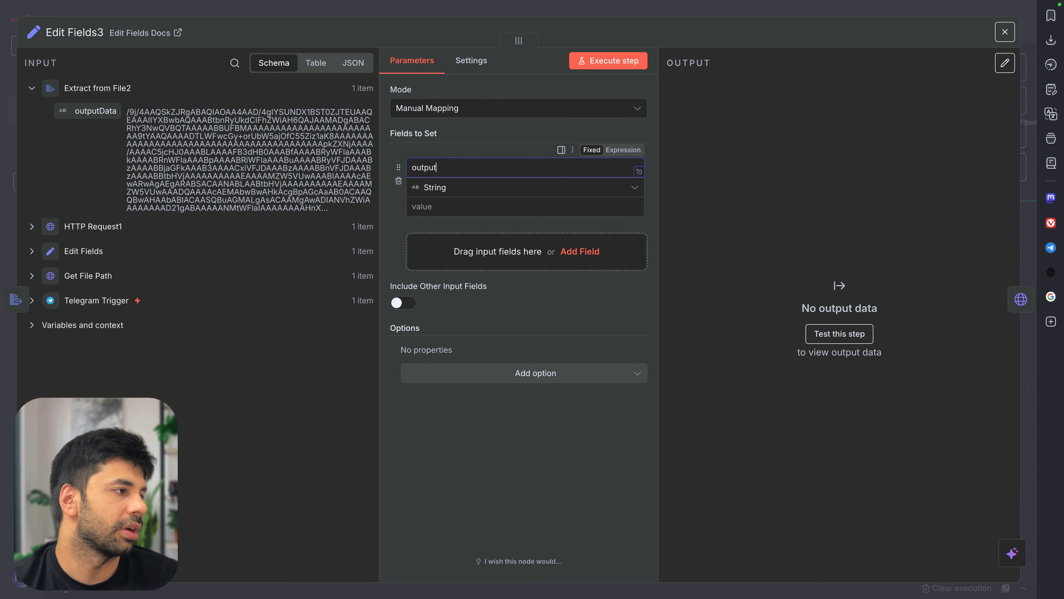
{"action": "left_click_drag", "start_coordinate": [95, 110], "coordinate": [482, 209]}
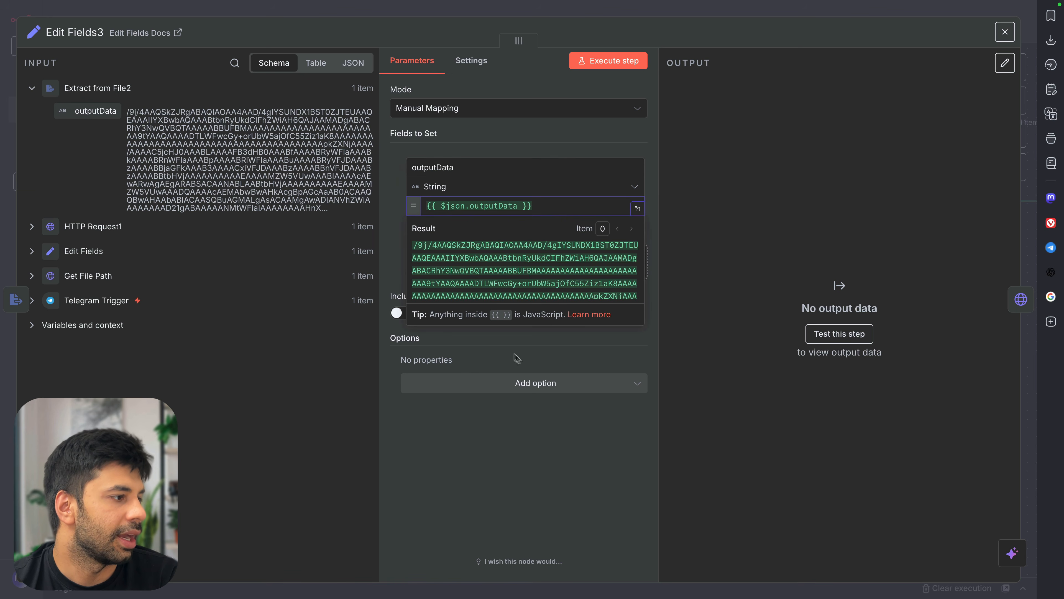
{"action": "left_click", "coordinate": [523, 360]}
Add a prompt field set to the Telegram message caption, then save the workflow
{"action": "left_click", "coordinate": [514, 257]}
{"action": "left_click", "coordinate": [513, 250]}
{"action": "type", "text": "prompt"}
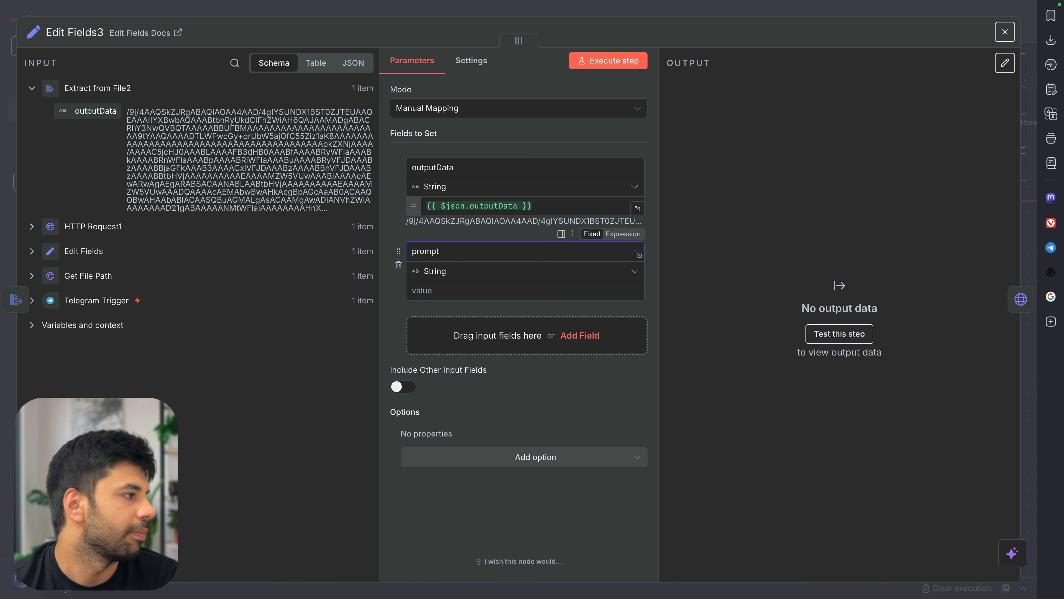
{"action": "left_click", "coordinate": [85, 307]}
{"action": "scroll", "coordinate": [84, 308], "scroll_direction": "down", "scroll_amount": 12}
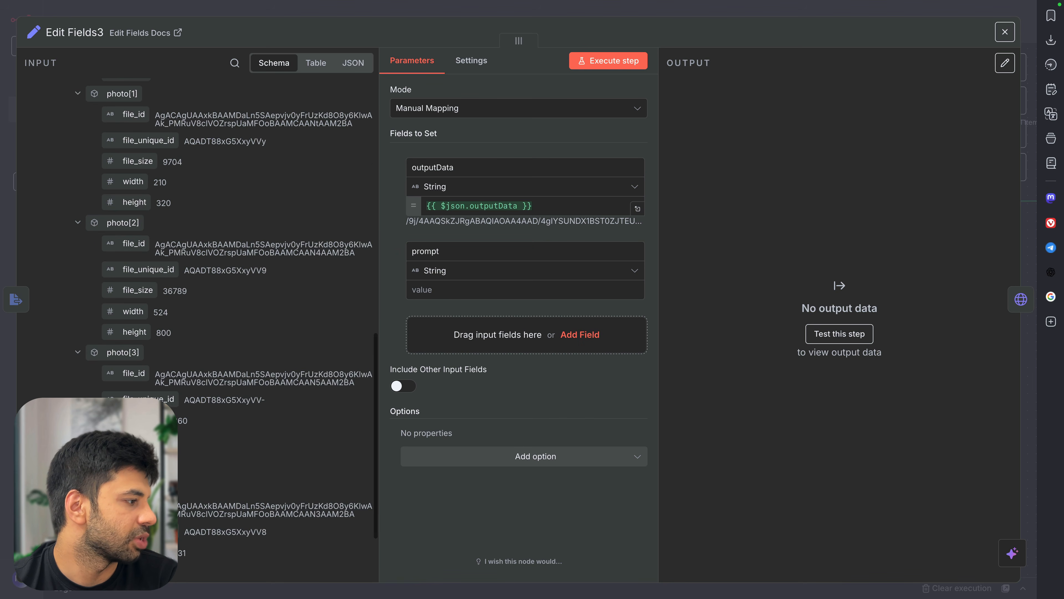
{"action": "scroll", "coordinate": [232, 323], "scroll_direction": "down", "scroll_amount": 3}
{"action": "left_click_drag", "start_coordinate": [138, 513], "coordinate": [482, 296]}
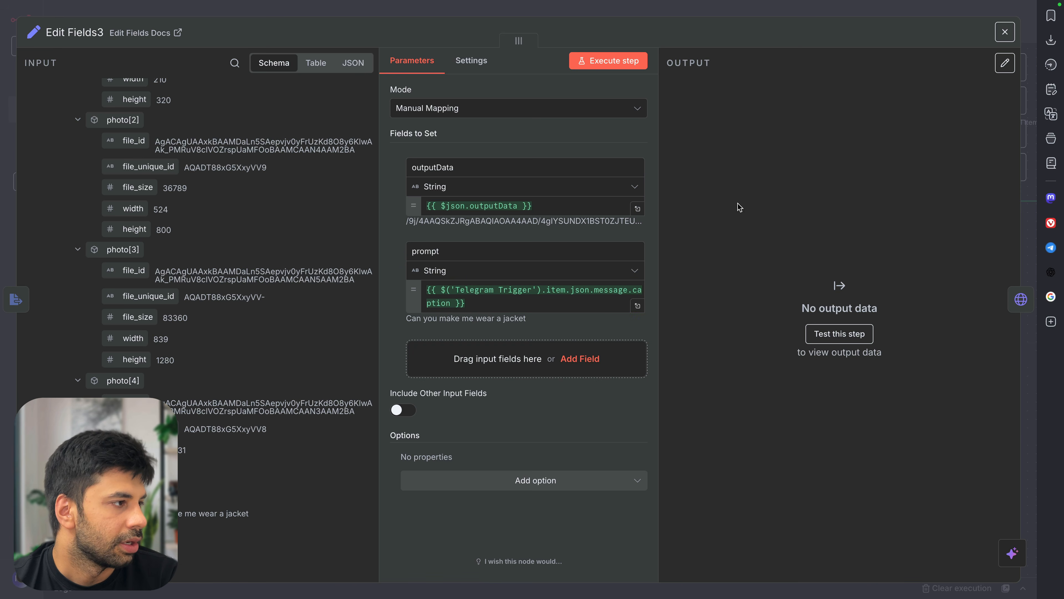
{"action": "key", "text": "ctrl+s"}
{"action": "left_click", "coordinate": [721, 13]}
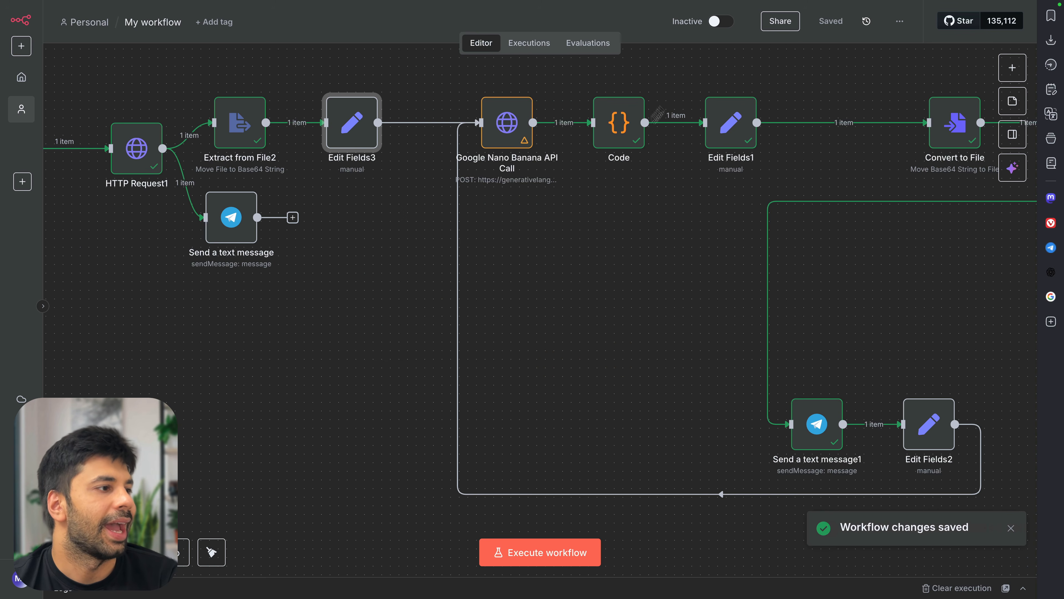
Check the Nano Banana JSON body, then run Edit Fields3 to load its fields
{"action": "double_click", "coordinate": [507, 125]}
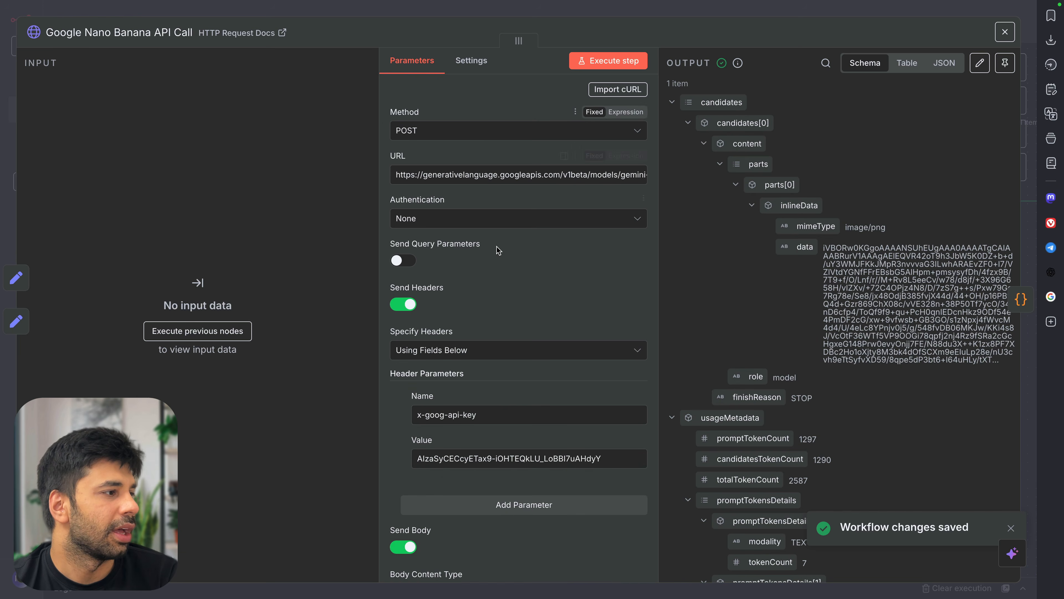
{"action": "scroll", "coordinate": [528, 374], "scroll_direction": "down", "scroll_amount": 1}
{"action": "scroll", "coordinate": [529, 374], "scroll_direction": "down", "scroll_amount": 8}
{"action": "left_click", "coordinate": [641, 414]}
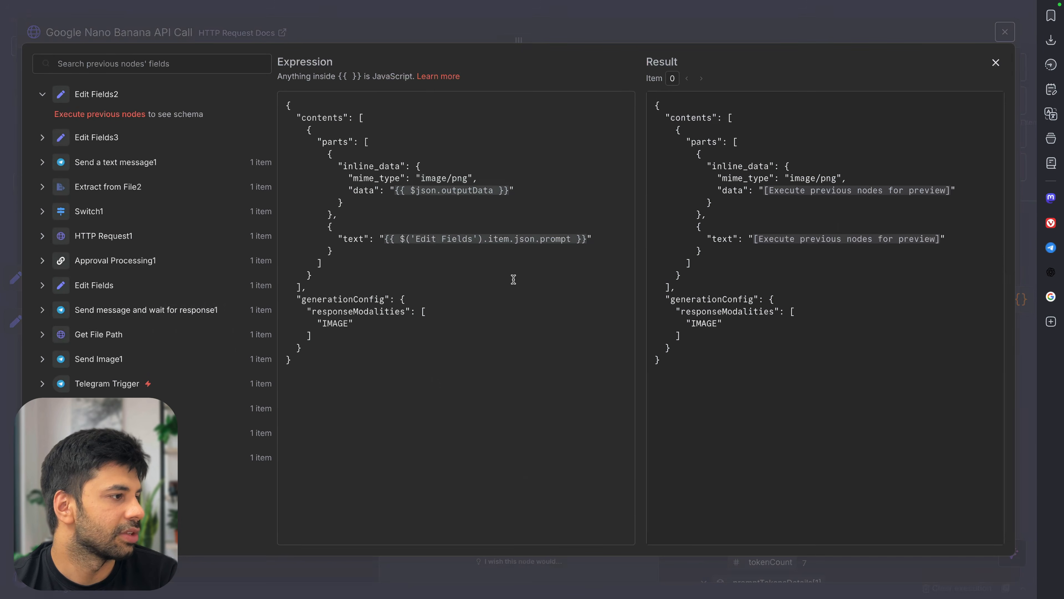
{"action": "left_click", "coordinate": [393, 21]}
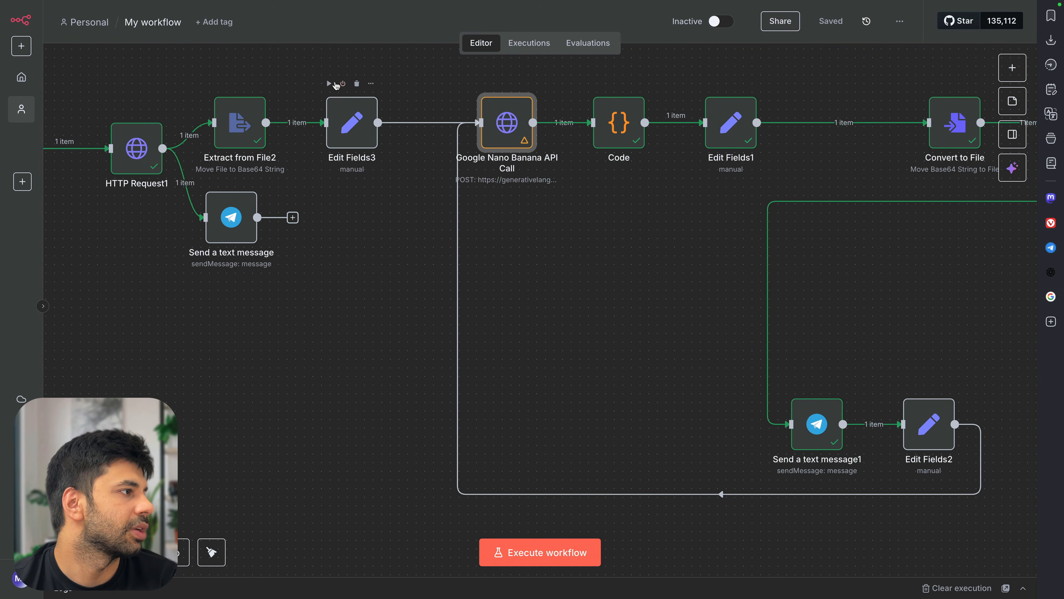
{"action": "left_click", "coordinate": [329, 83]}
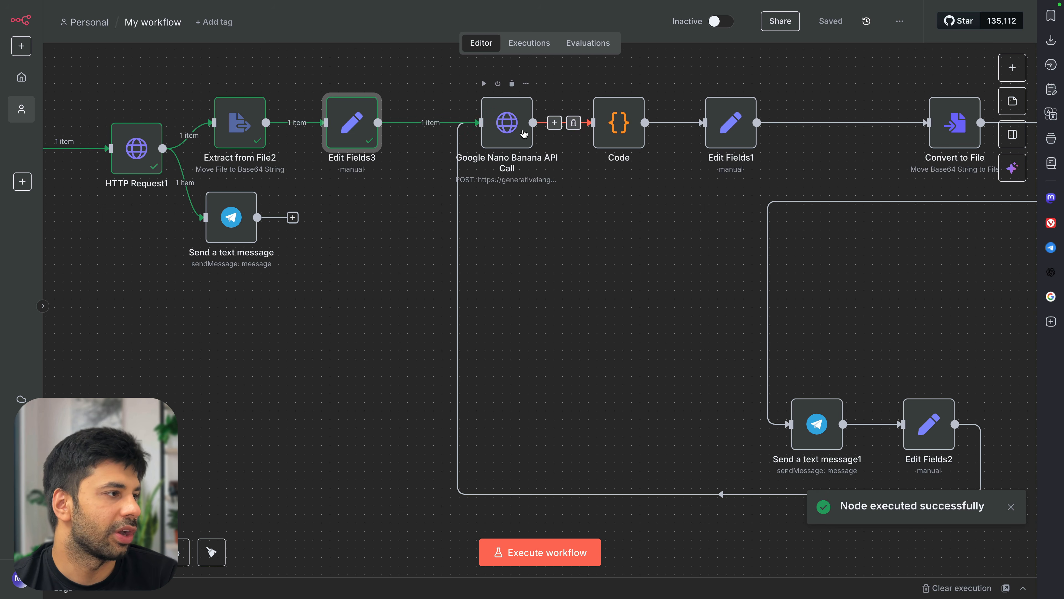
Replace the Nano Banana body's text expression with {{ $json.prompt }} from Edit Fields3
{"action": "double_click", "coordinate": [524, 134]}
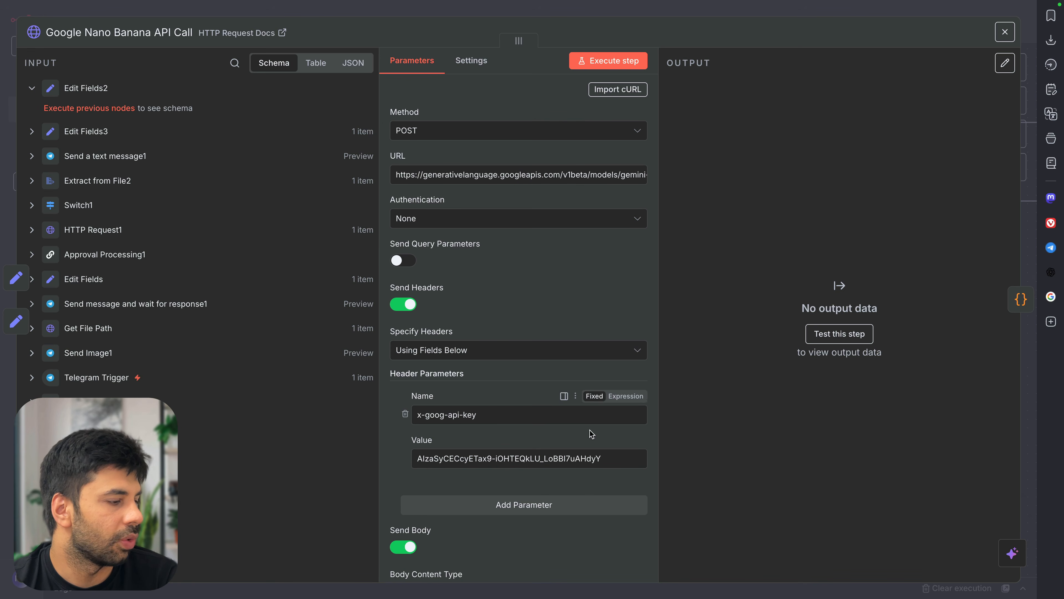
{"action": "scroll", "coordinate": [609, 482], "scroll_direction": "down", "scroll_amount": 5}
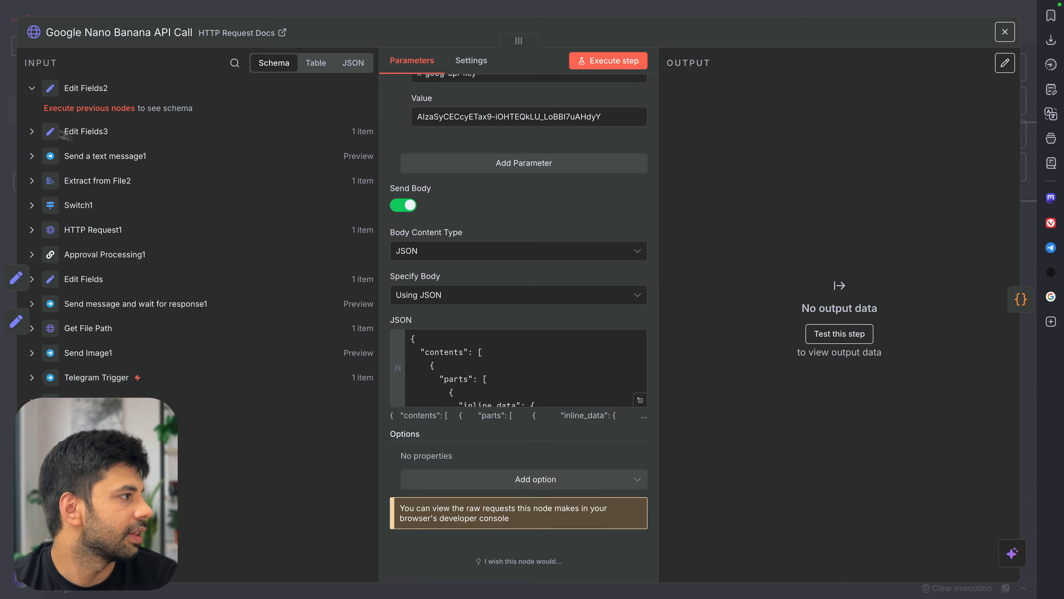
{"action": "left_click", "coordinate": [30, 131]}
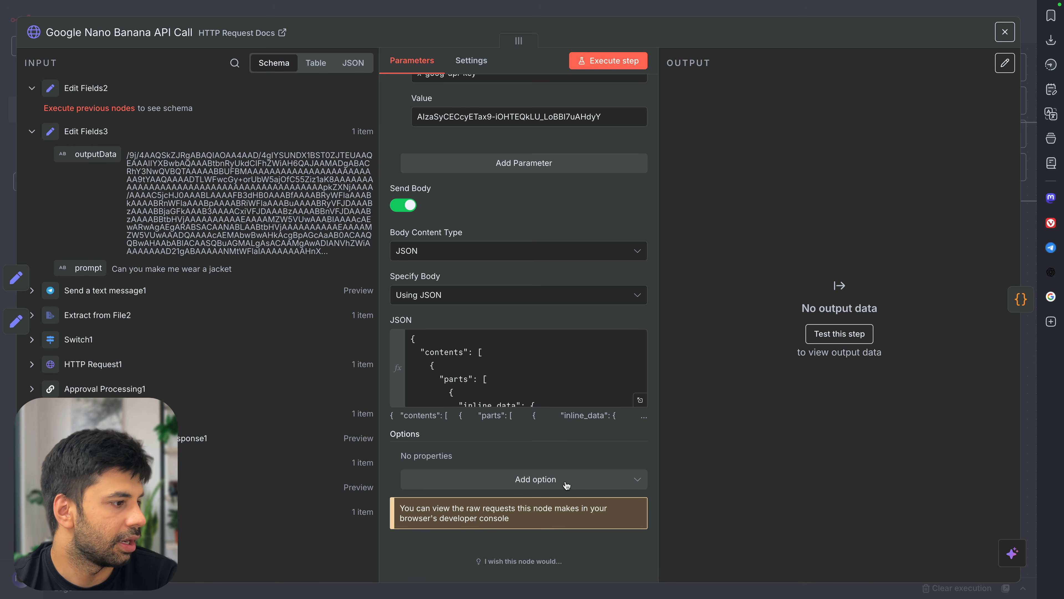
{"action": "left_click", "coordinate": [640, 400]}
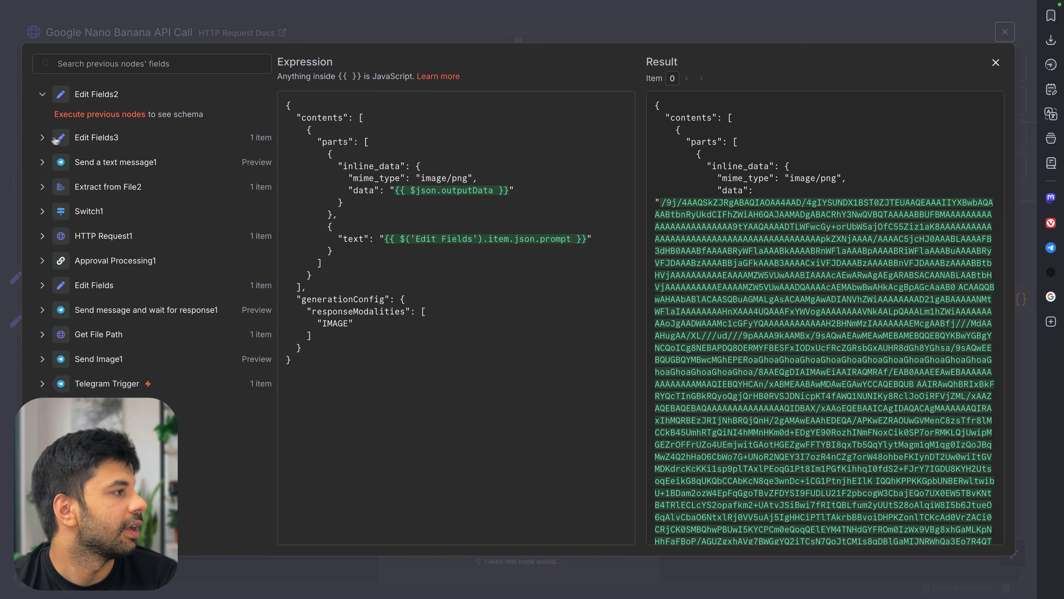
{"action": "left_click", "coordinate": [62, 141]}
{"action": "left_click_drag", "start_coordinate": [386, 239], "coordinate": [579, 240]}
{"action": "key", "text": "BackSpace"}
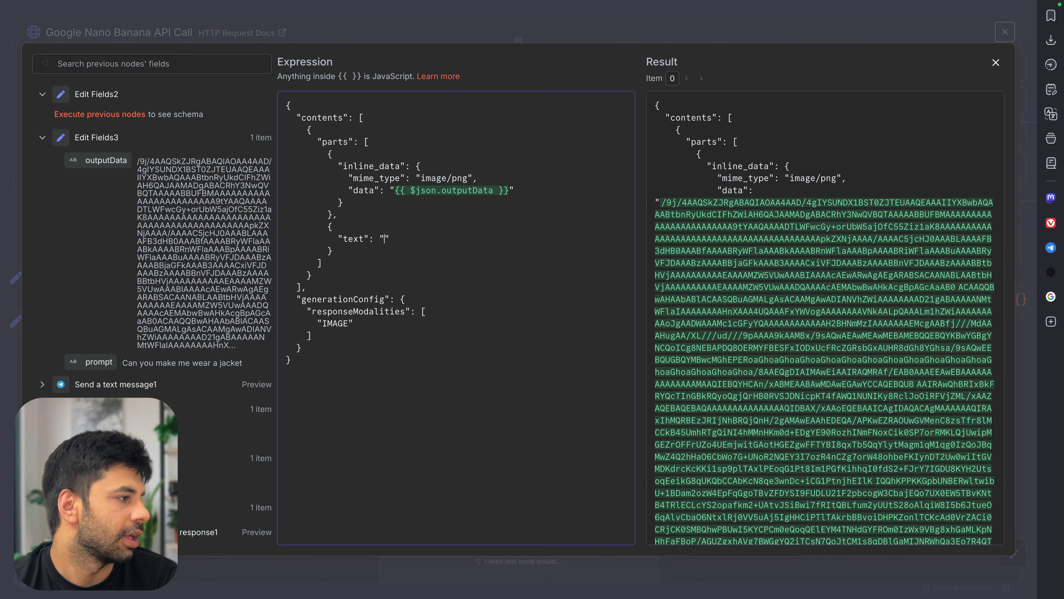
{"action": "left_click_drag", "start_coordinate": [98, 362], "coordinate": [385, 242]}
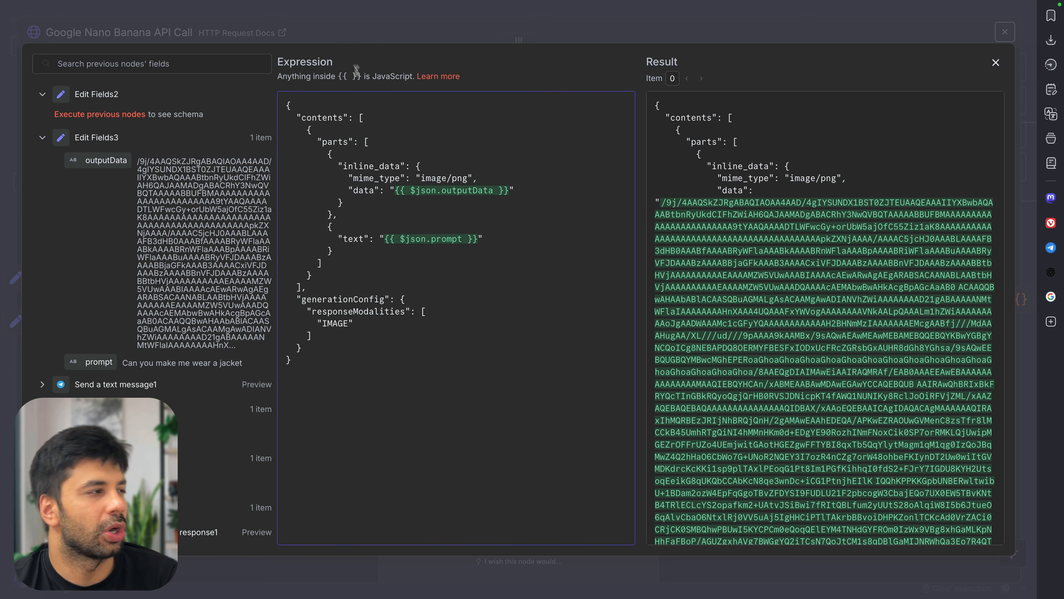
{"action": "left_click", "coordinate": [996, 63]}
{"action": "left_click", "coordinate": [1005, 32]}
{"action": "scroll", "coordinate": [538, 267], "scroll_direction": "left", "scroll_amount": 1}
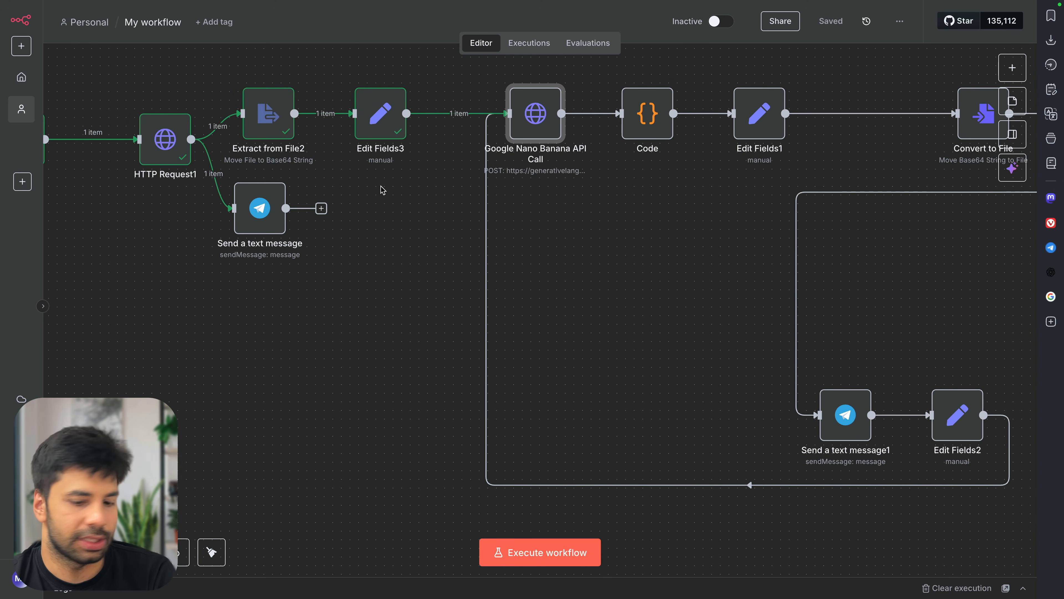
Add a red 'outputData prompt' note below Edit Fields3 with an arrow to Nano Banana
{"action": "left_click", "coordinate": [364, 176]}
{"action": "type", "text": "To"}
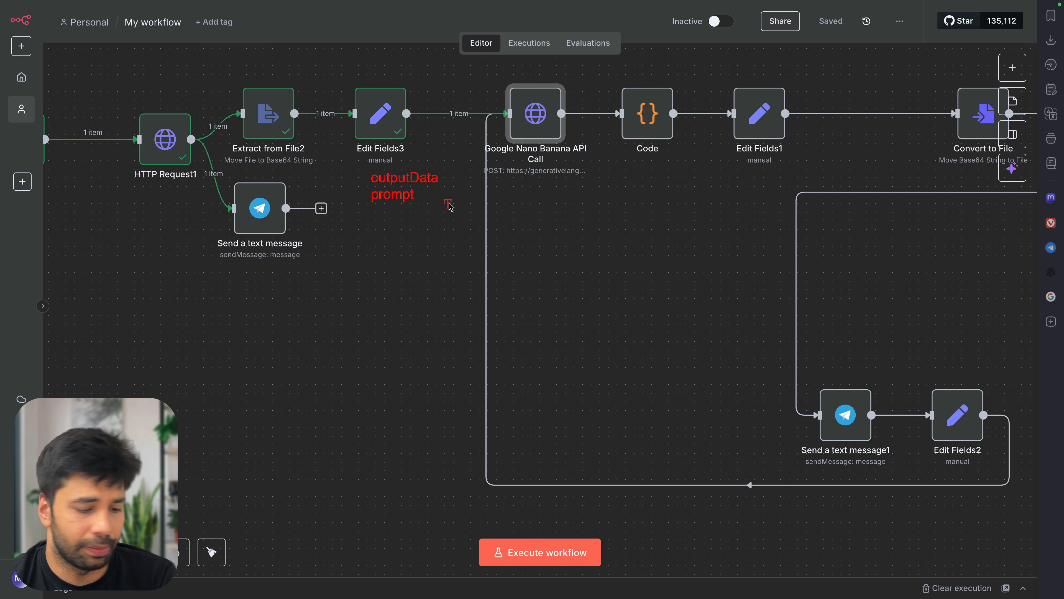
{"action": "key", "text": "Escape"}
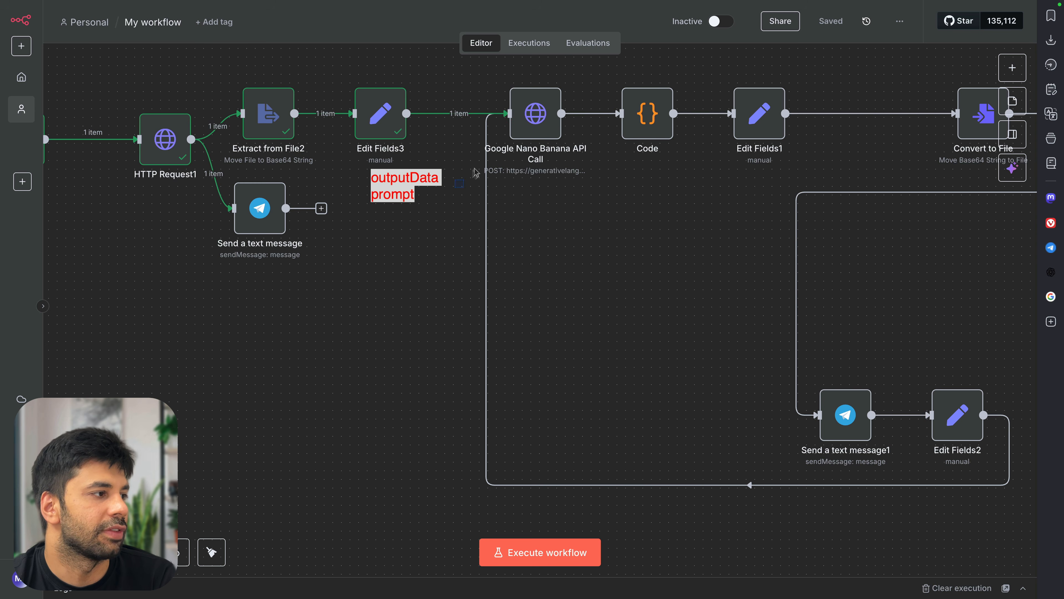
{"action": "left_click_drag", "start_coordinate": [452, 192], "coordinate": [508, 148]}
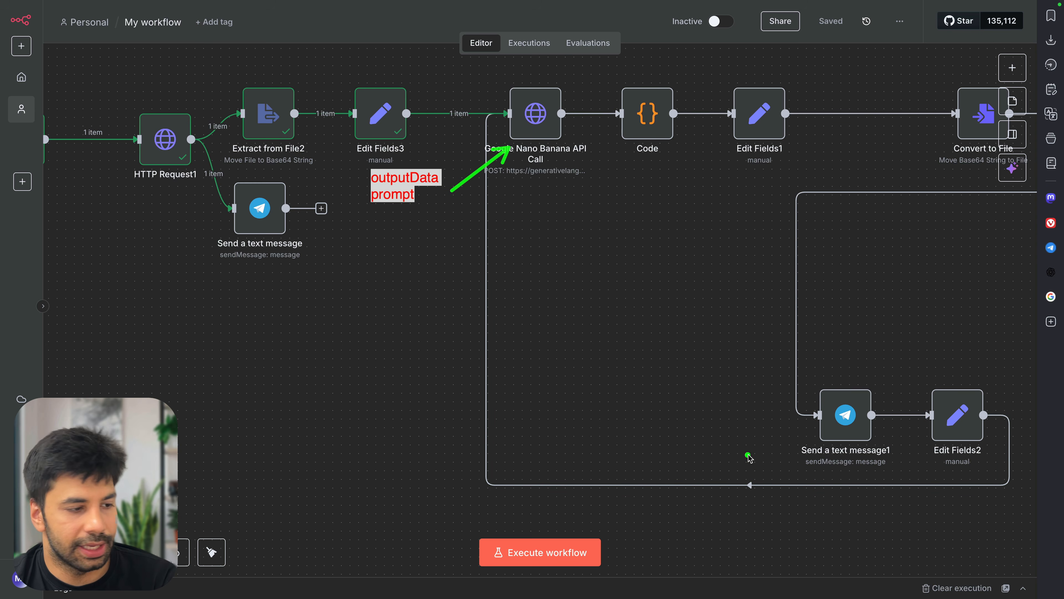
{"action": "key", "text": "t"}
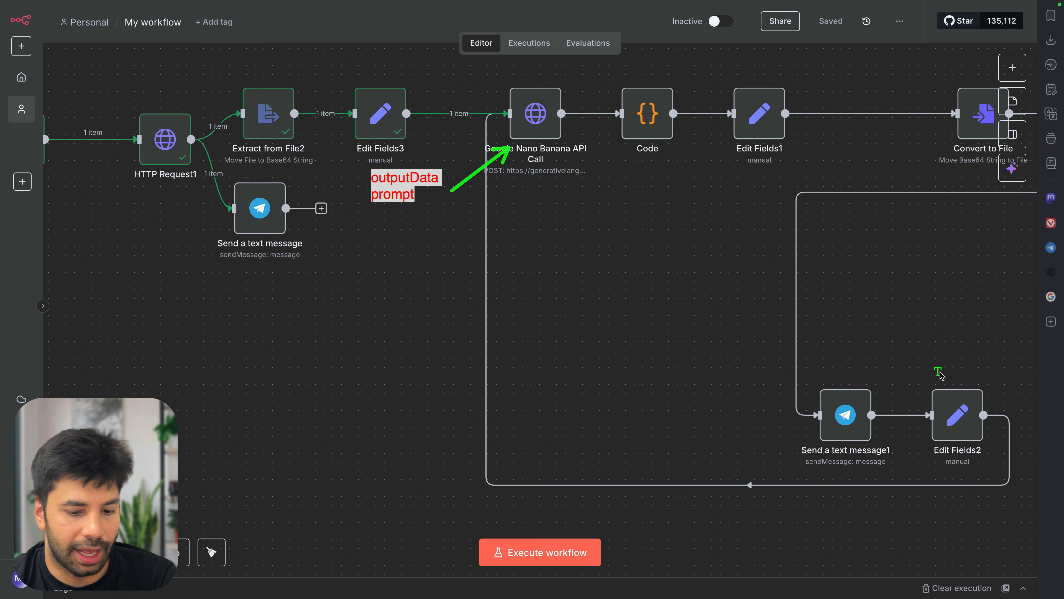
{"action": "key", "text": "Escape"}
{"action": "left_click", "coordinate": [951, 415]}
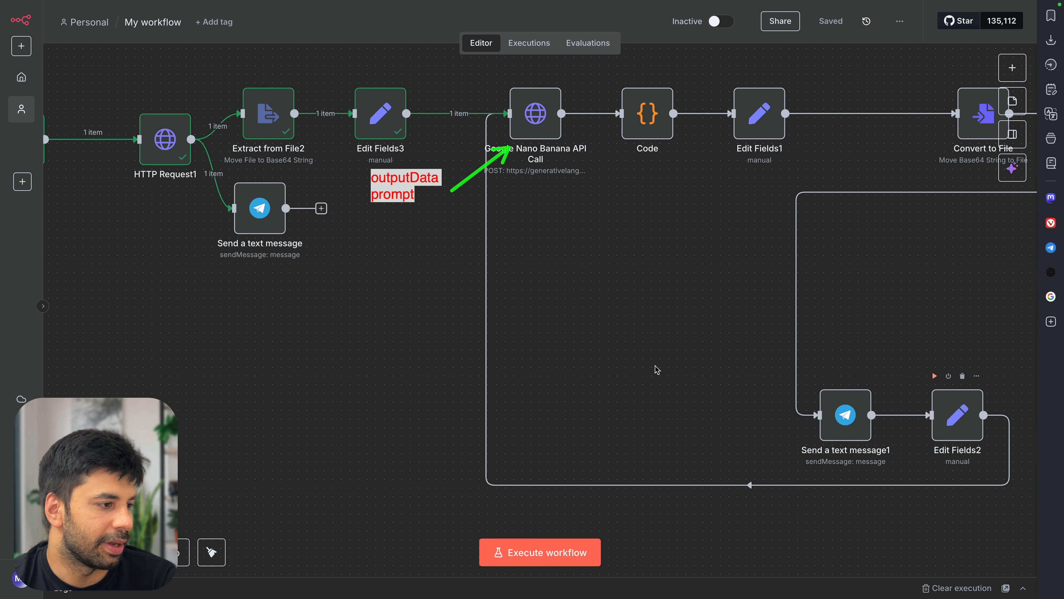
Move Edit Fields2 to the canvas centre and label it with a green 'outputData prompt' note
{"action": "left_click_drag", "start_coordinate": [935, 400], "coordinate": [447, 382]}
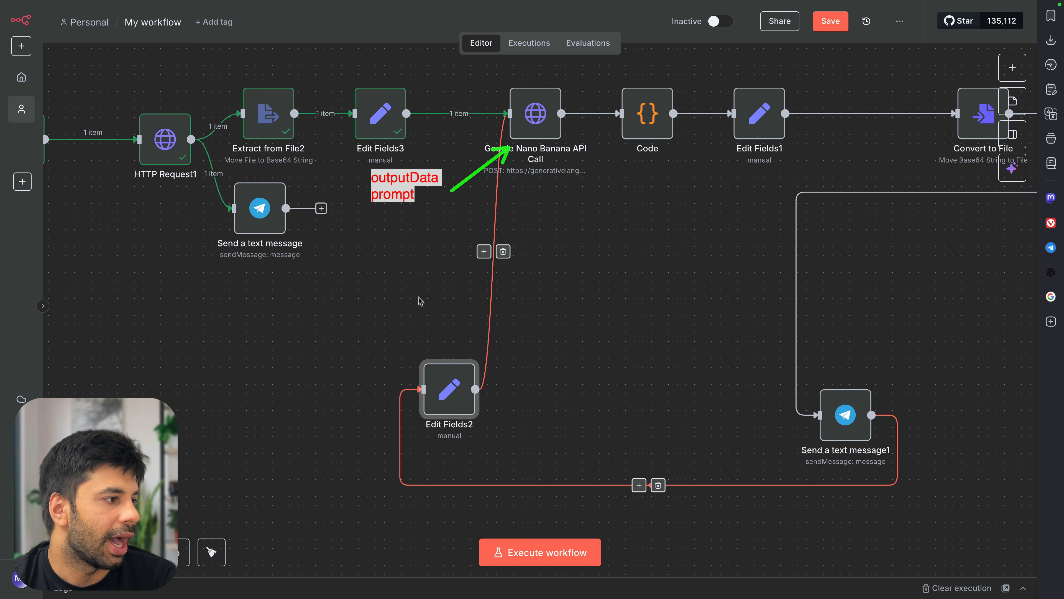
{"action": "key", "text": "t"}
{"action": "left_click", "coordinate": [425, 321]}
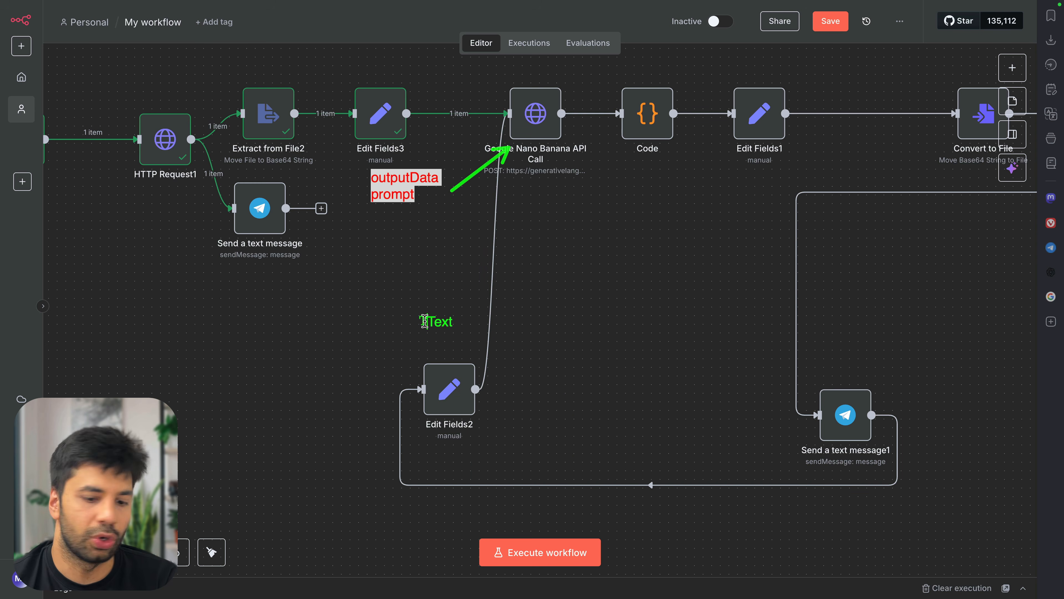
{"action": "type", "text": "ToiutputData"}
{"action": "key", "text": "Return"}
{"action": "type", "text": "prompt"}
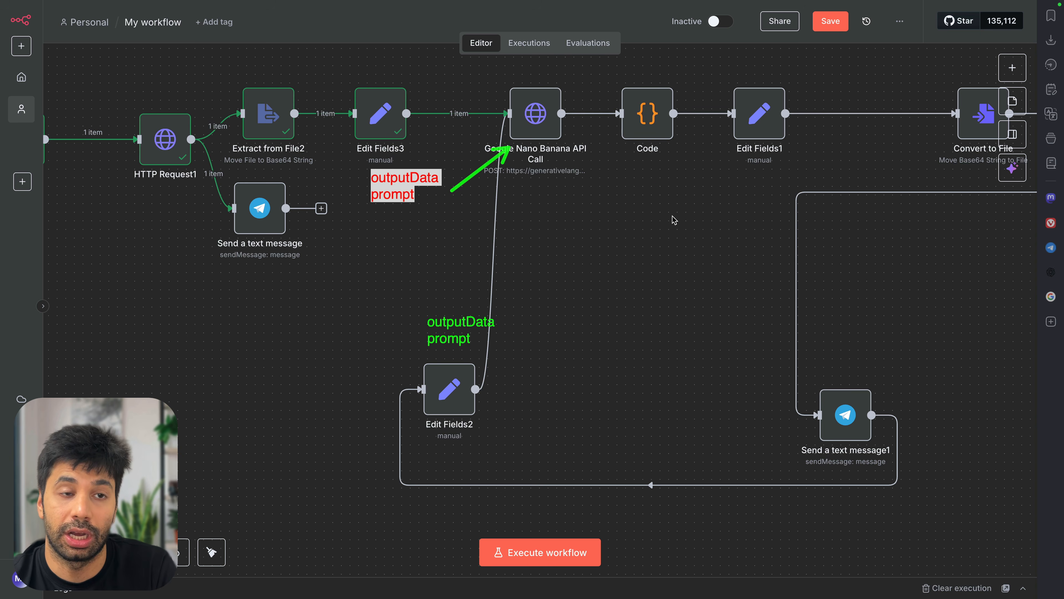
{"action": "scroll", "coordinate": [675, 220], "scroll_direction": "down", "scroll_amount": 3}
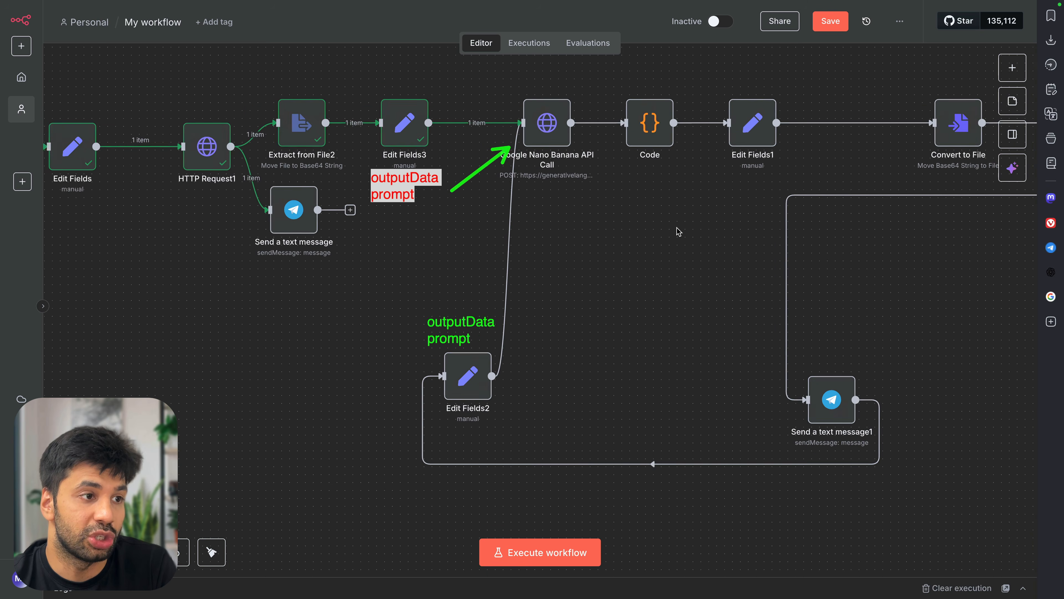
{"action": "left_click_drag", "start_coordinate": [809, 393], "coordinate": [1019, 284]}
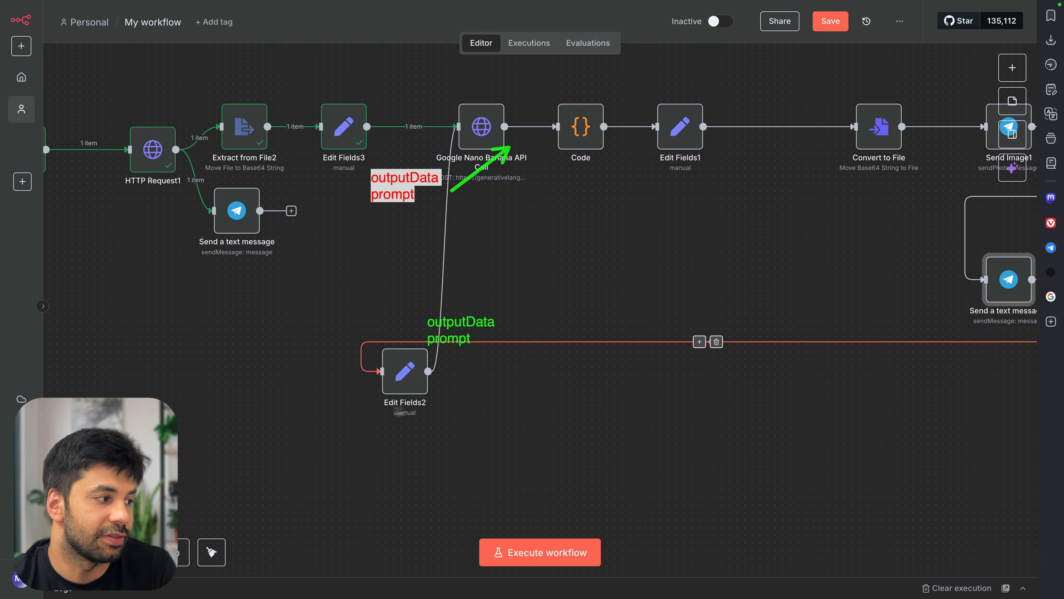
{"action": "left_click_drag", "start_coordinate": [405, 386], "coordinate": [416, 290]}
{"action": "scroll", "coordinate": [579, 276], "scroll_direction": "right", "scroll_amount": 2}
{"action": "left_click_drag", "start_coordinate": [1015, 290], "coordinate": [1021, 289]}
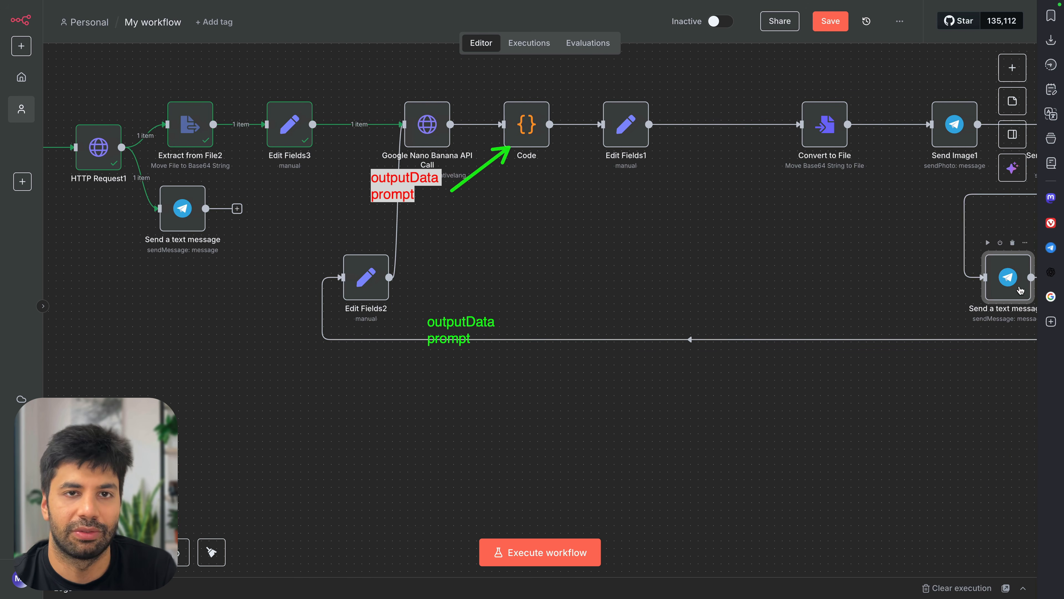
{"action": "scroll", "coordinate": [840, 306], "scroll_direction": "down", "scroll_amount": 6}
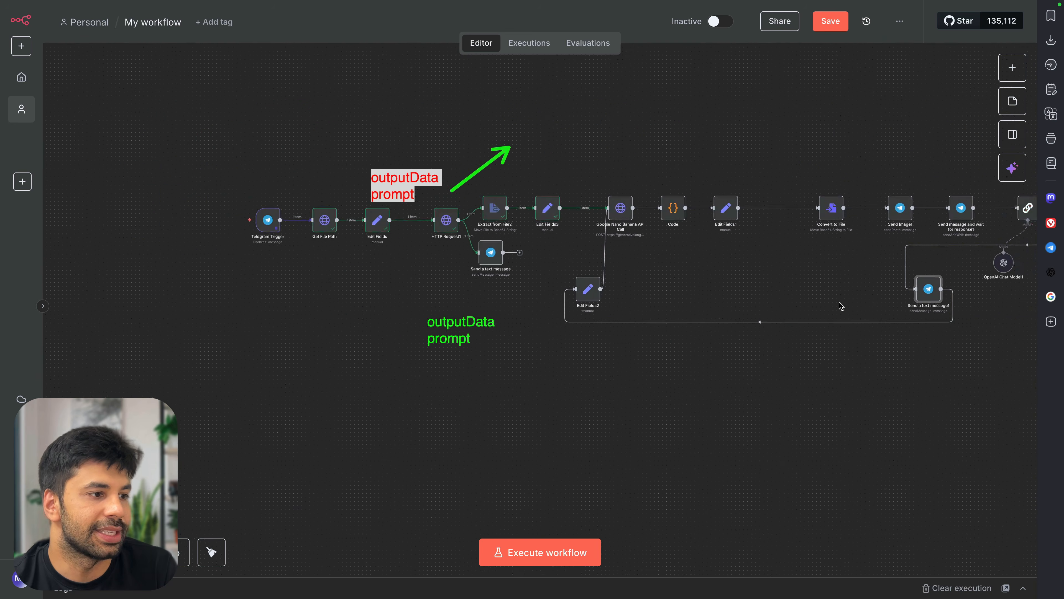
{"action": "scroll", "coordinate": [804, 304], "scroll_direction": "right", "scroll_amount": 3}
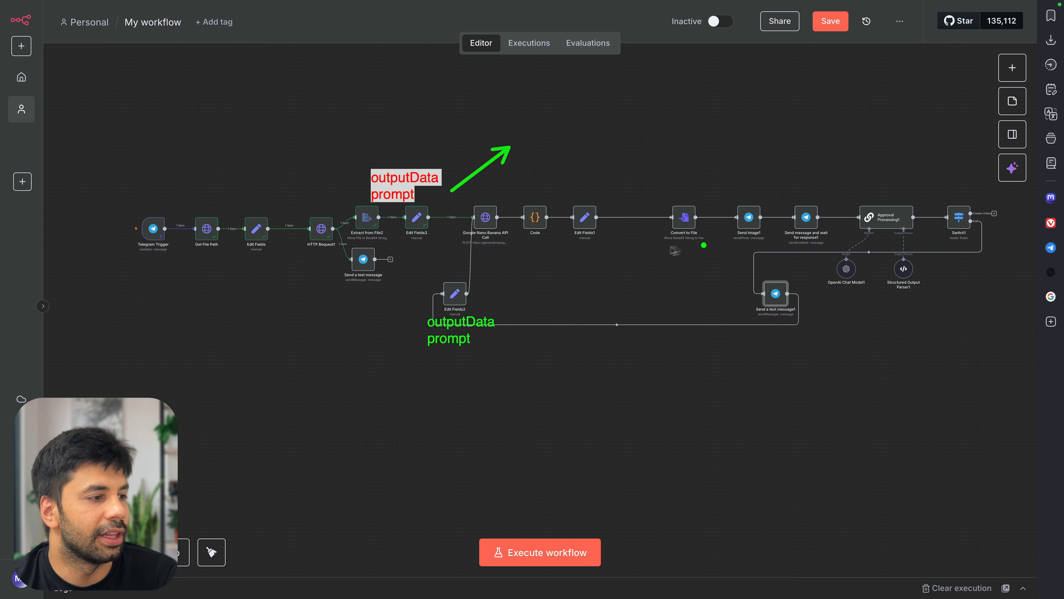
{"action": "mouse_move", "coordinate": [621, 246]}
{"action": "left_mouse_down"}
{"action": "mouse_move", "coordinate": [839, 278]}
{"action": "mouse_move", "coordinate": [615, 323]}
{"action": "mouse_move", "coordinate": [765, 269]}
{"action": "mouse_move", "coordinate": [665, 266]}
{"action": "mouse_move", "coordinate": [670, 299]}
{"action": "mouse_move", "coordinate": [677, 286]}
{"action": "left_mouse_up"}
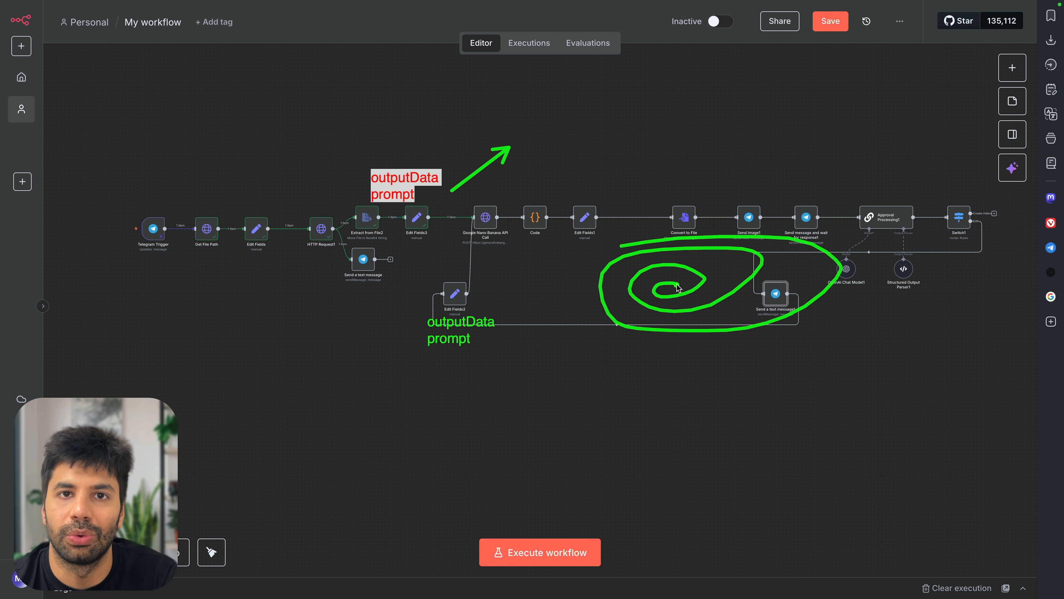
{"action": "key", "text": "Escape"}
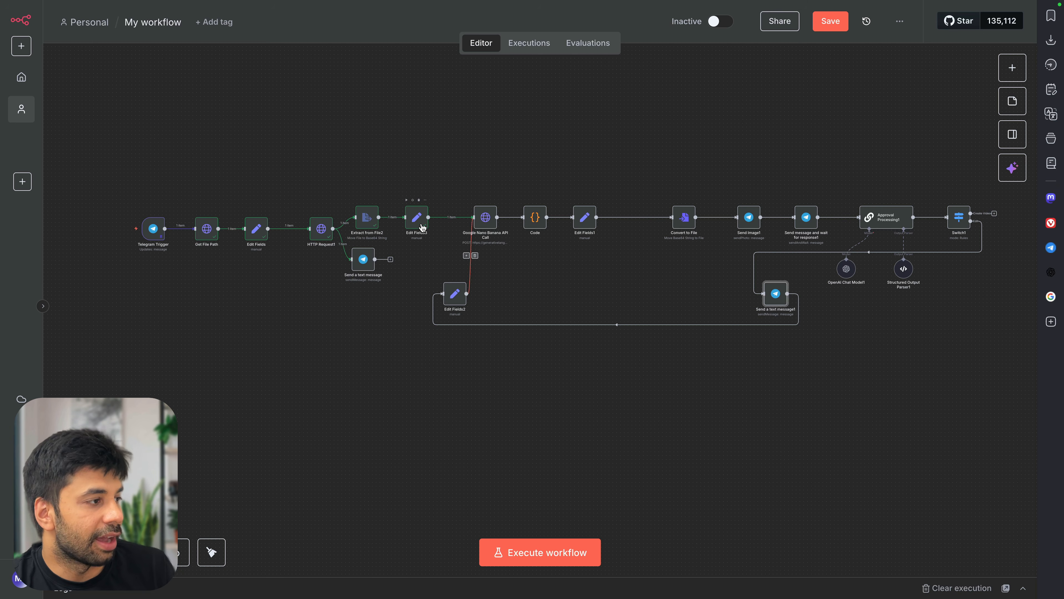
After checking Edit Fields3's inputs, delete the Edit Fields2-to-Nano Banana link and run Edit Fields2
{"action": "double_click", "coordinate": [417, 217]}
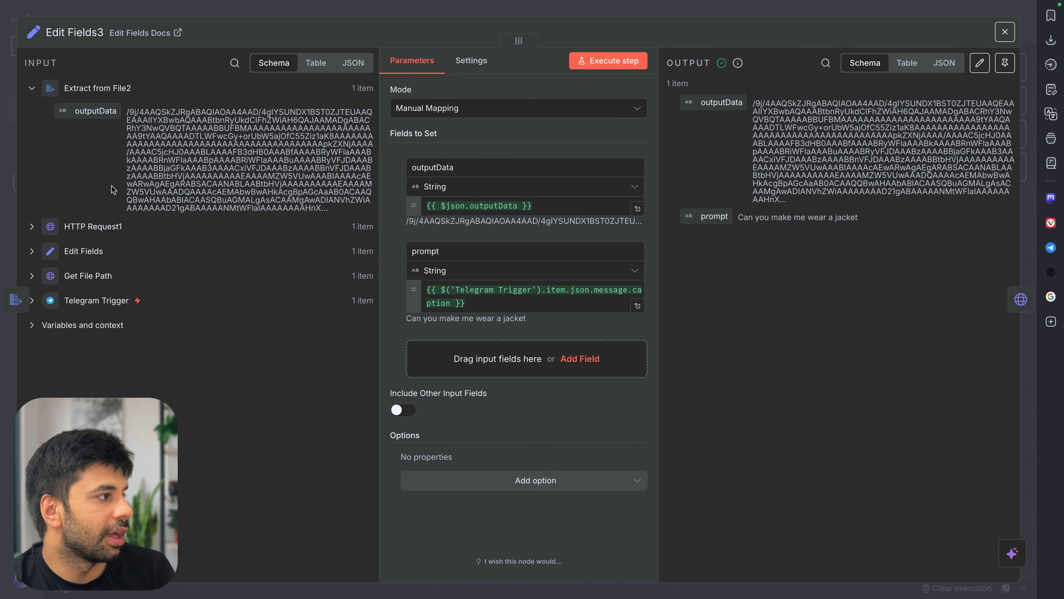
{"action": "left_click", "coordinate": [63, 230]}
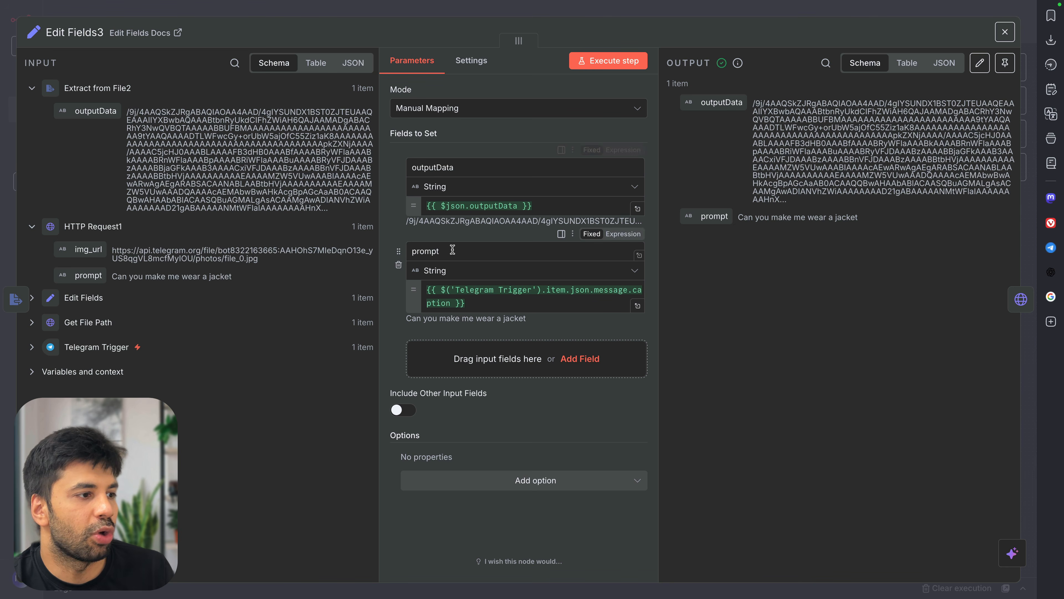
{"action": "left_click", "coordinate": [674, 16]}
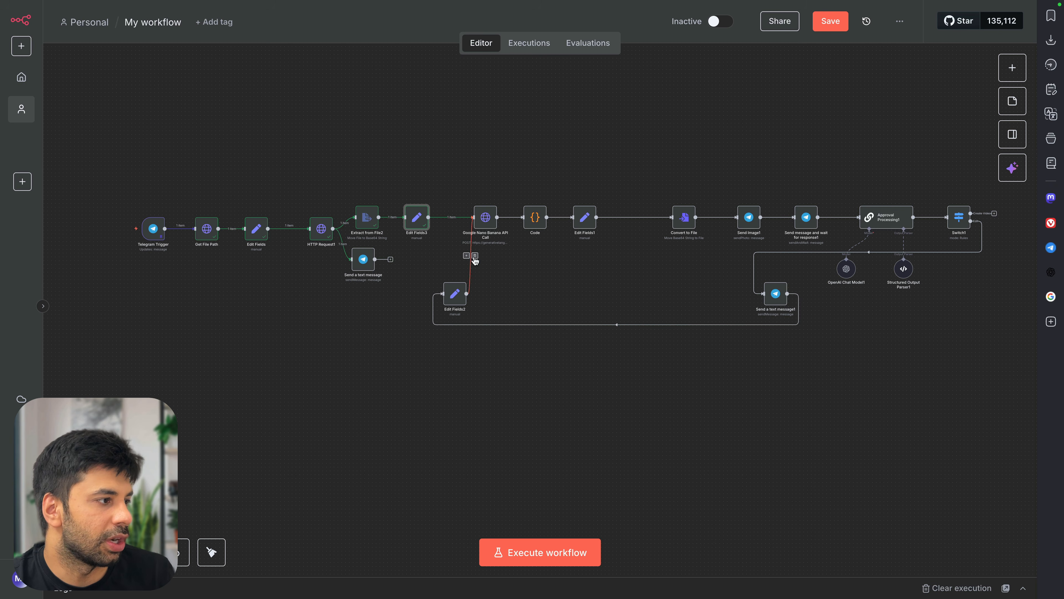
{"action": "left_click", "coordinate": [476, 256]}
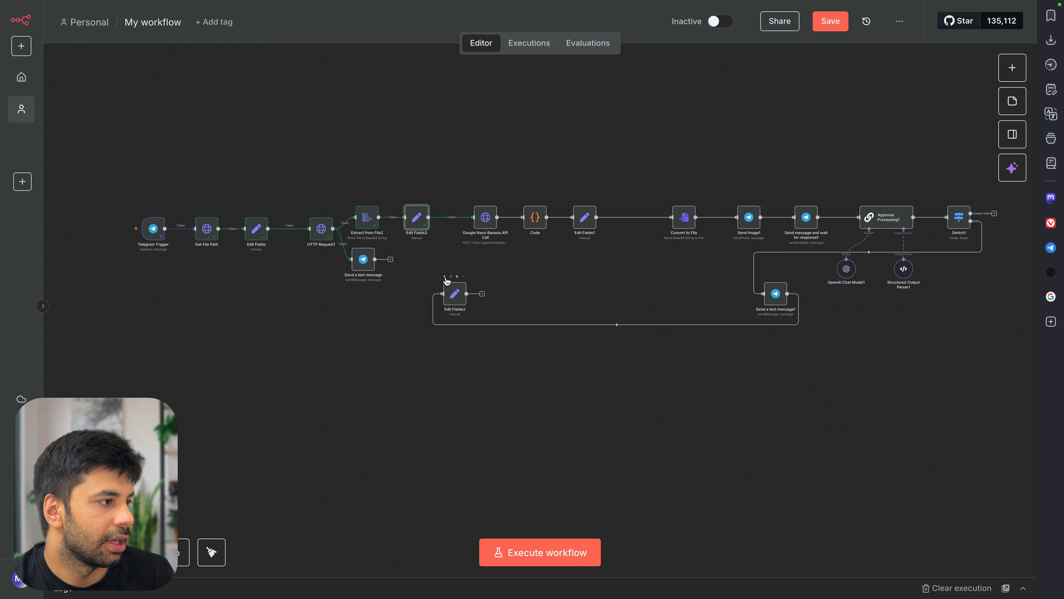
{"action": "left_click", "coordinate": [446, 277]}
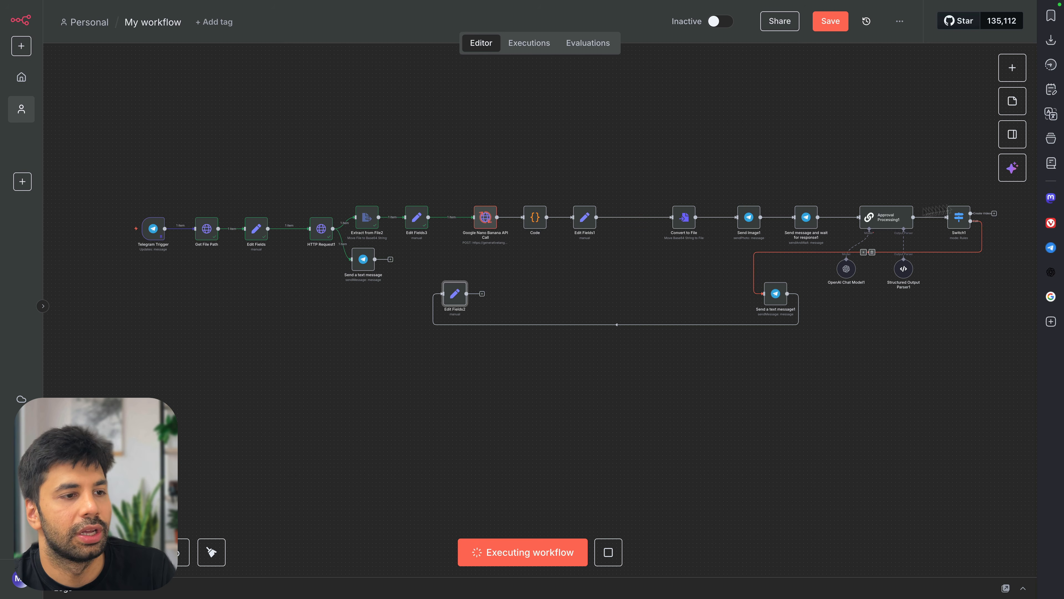
Submit the cowboy jacket, hat and cowboy setting request in the bot's undo-and-retry form
{"action": "left_click", "coordinate": [1051, 248]}
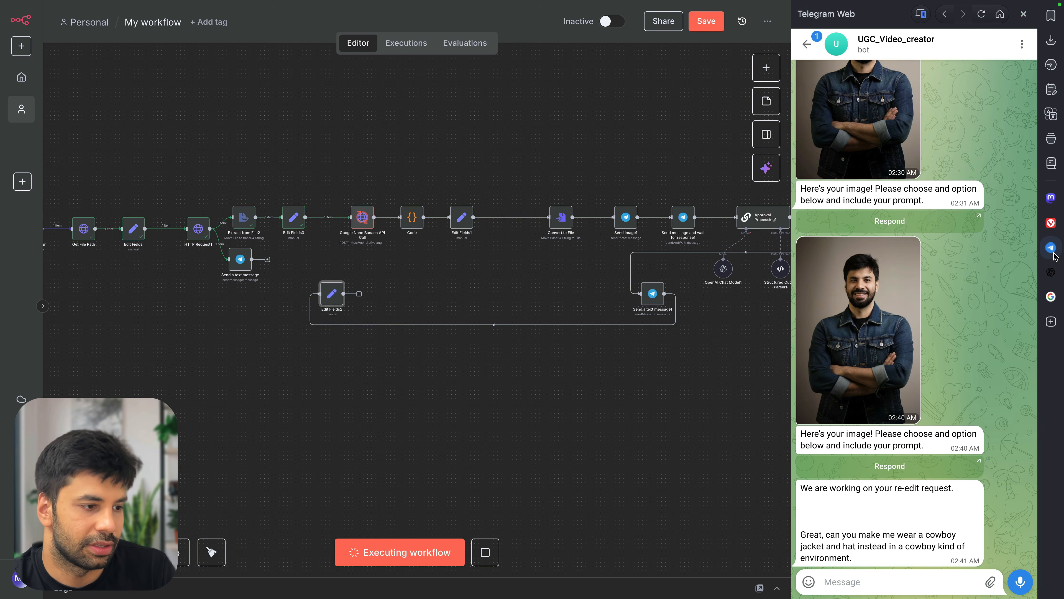
{"action": "double_click", "coordinate": [899, 540]}
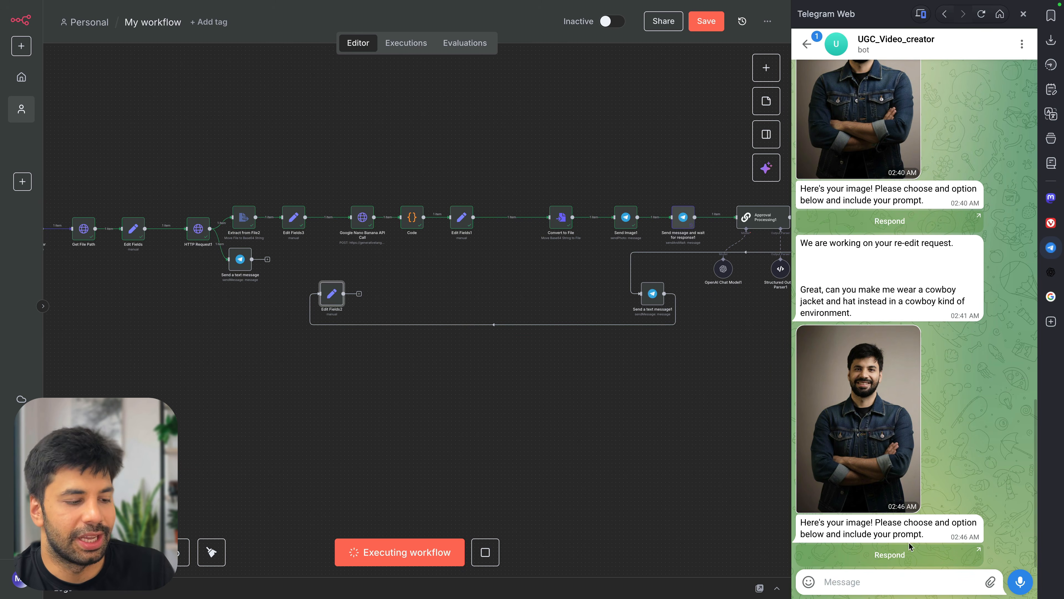
{"action": "left_click", "coordinate": [909, 553]}
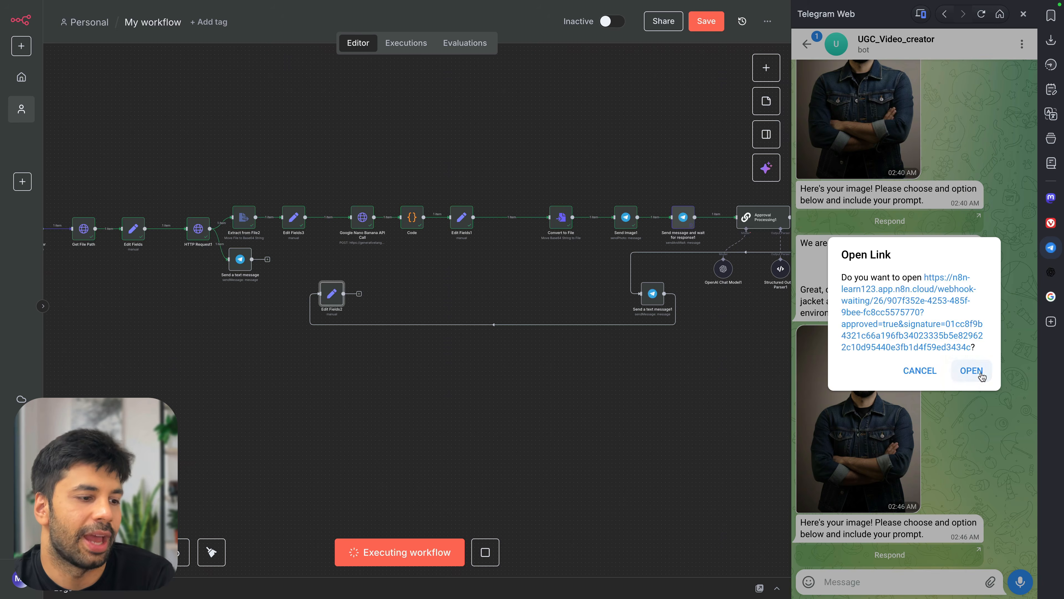
{"action": "left_click", "coordinate": [981, 374]}
{"action": "left_click", "coordinate": [432, 171]}
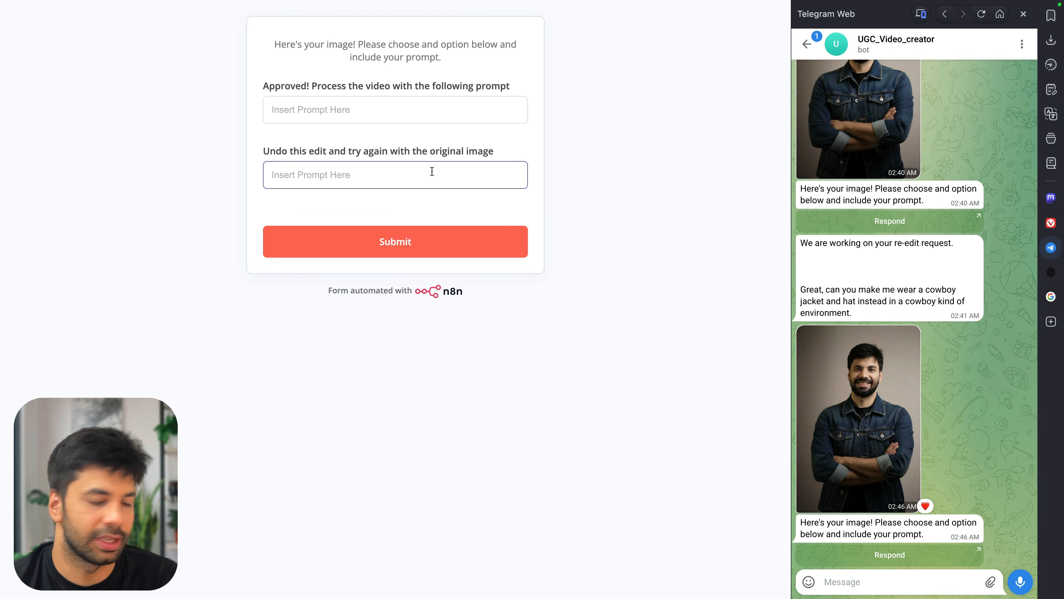
{"action": "type", "text": "make"}
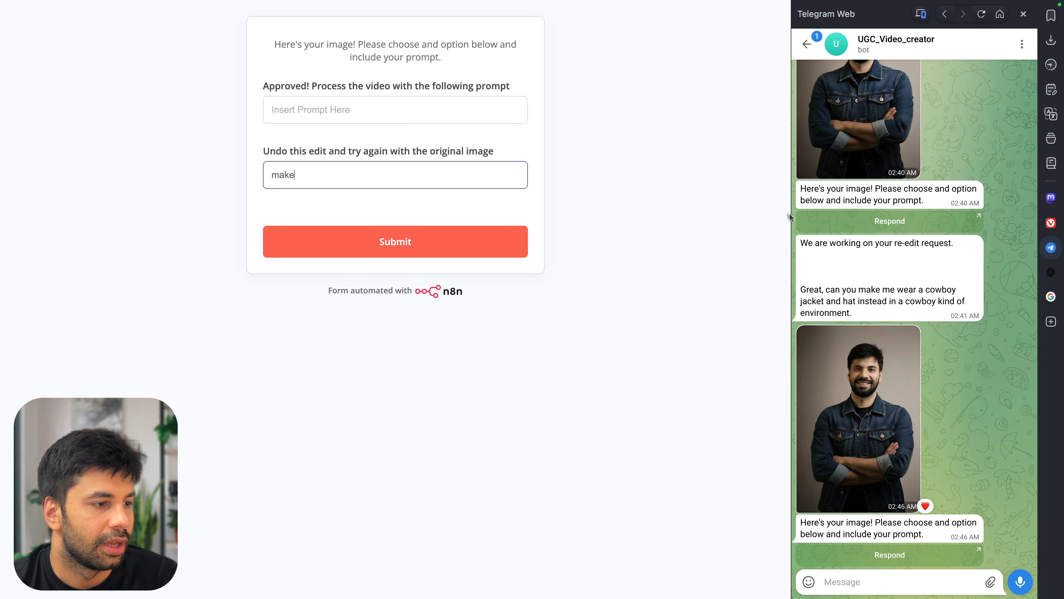
{"action": "left_click_drag", "start_coordinate": [853, 313], "coordinate": [798, 295]}
{"action": "key", "text": "super+c"}
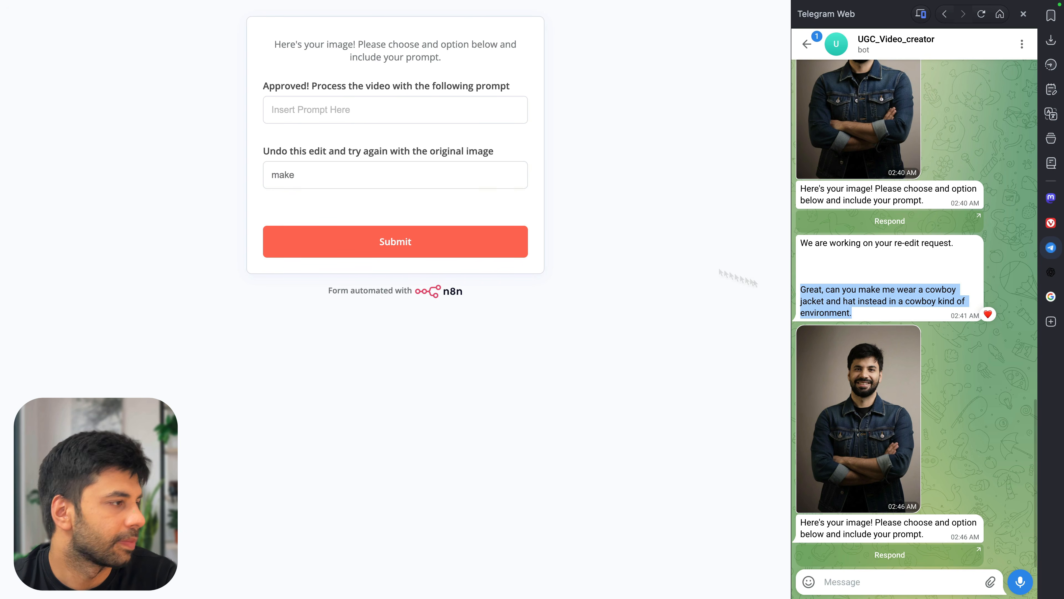
{"action": "triple_click", "coordinate": [492, 175]}
{"action": "key", "text": "super+v"}
{"action": "left_click", "coordinate": [431, 237]}
Reconnect Edit Fields2's output to the Google Nano Banana API Call node
{"action": "key", "text": "super+w"}
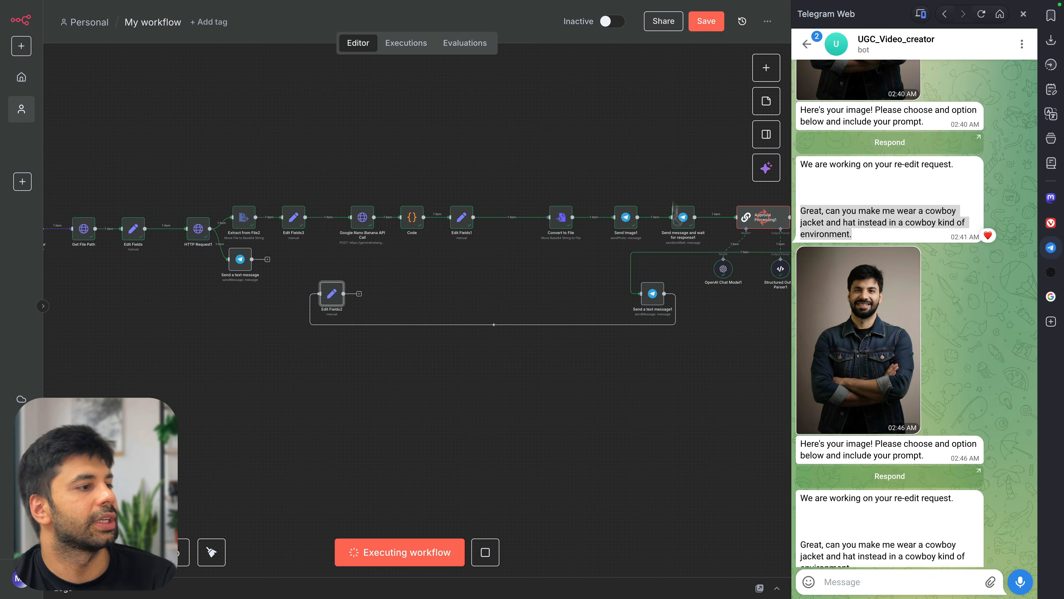
{"action": "scroll", "coordinate": [673, 235], "scroll_direction": "right", "scroll_amount": 1}
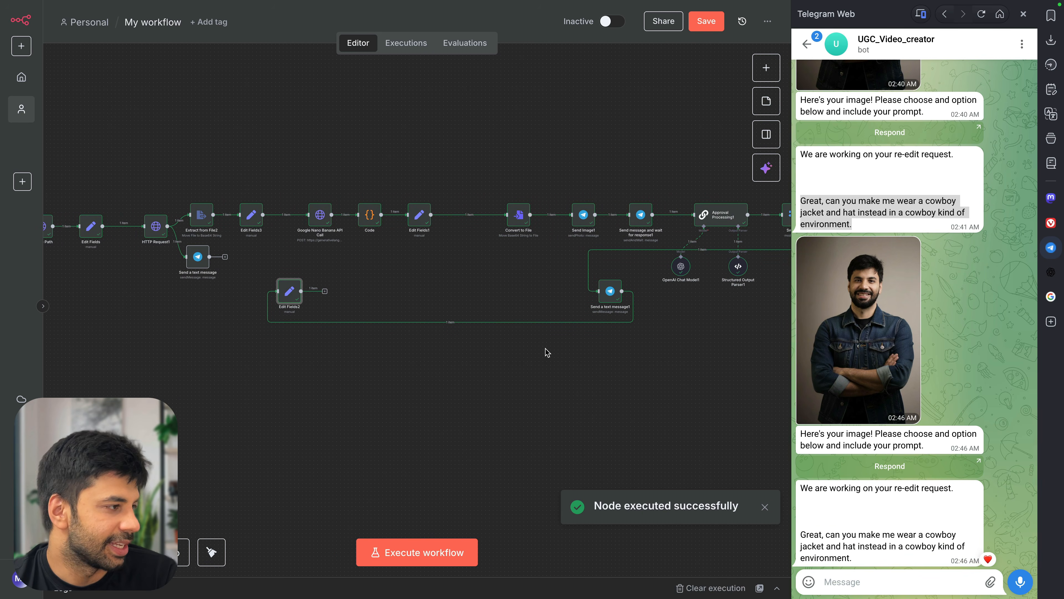
{"action": "left_click_drag", "start_coordinate": [325, 292], "coordinate": [309, 213]}
Confirm Nano Banana's inputs include Edit Fields2 and Edit Fields3 data, then execute the workflow again
{"action": "double_click", "coordinate": [322, 222]}
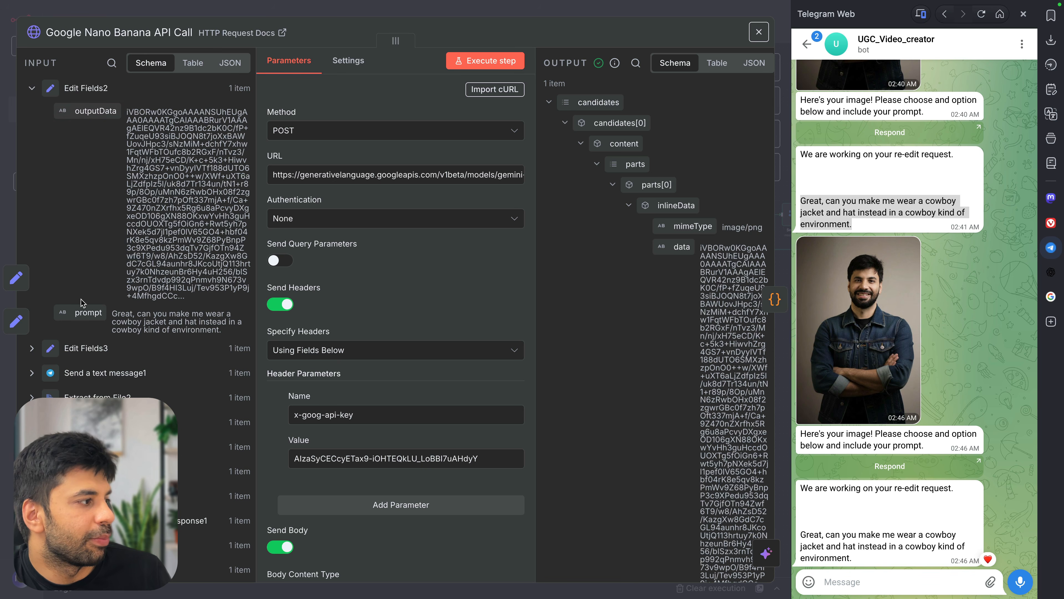
{"action": "left_click", "coordinate": [33, 348]}
{"action": "scroll", "coordinate": [138, 294], "scroll_direction": "down", "scroll_amount": 5}
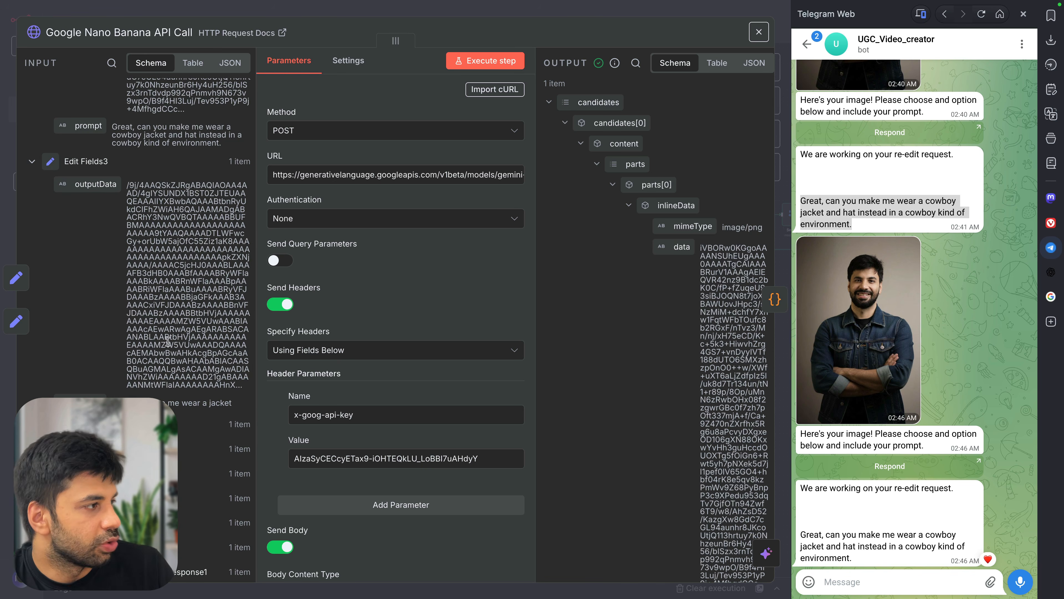
{"action": "scroll", "coordinate": [92, 264], "scroll_direction": "down", "scroll_amount": 1}
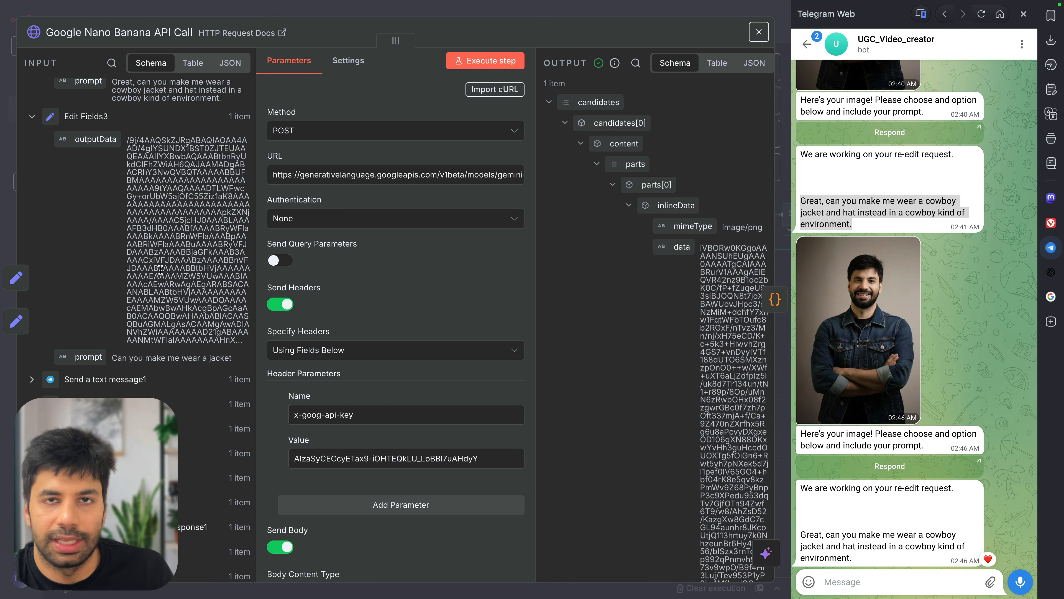
{"action": "scroll", "coordinate": [160, 270], "scroll_direction": "up", "scroll_amount": 5}
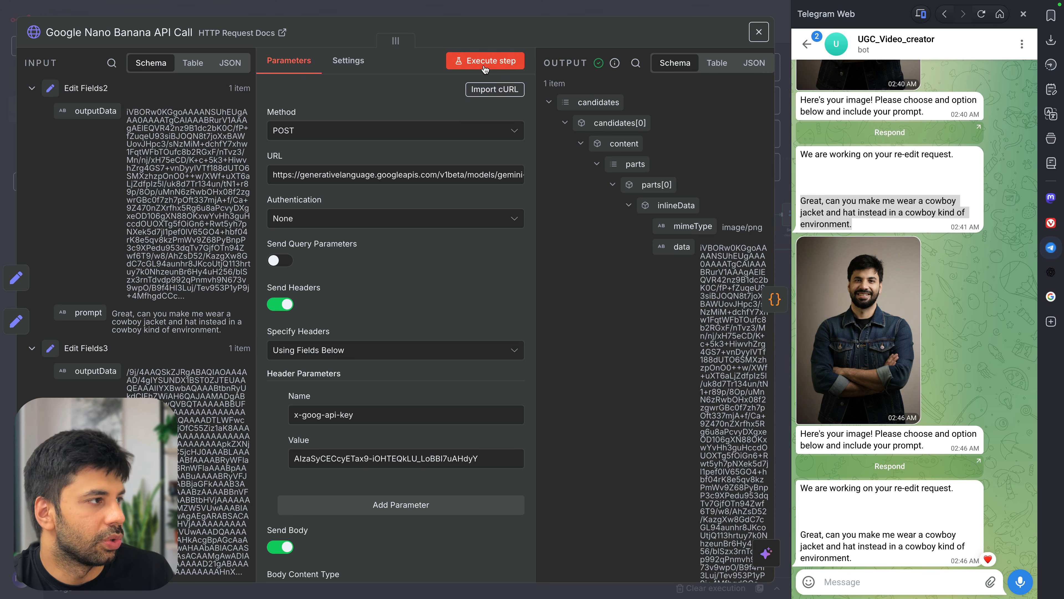
{"action": "left_click", "coordinate": [526, 12]}
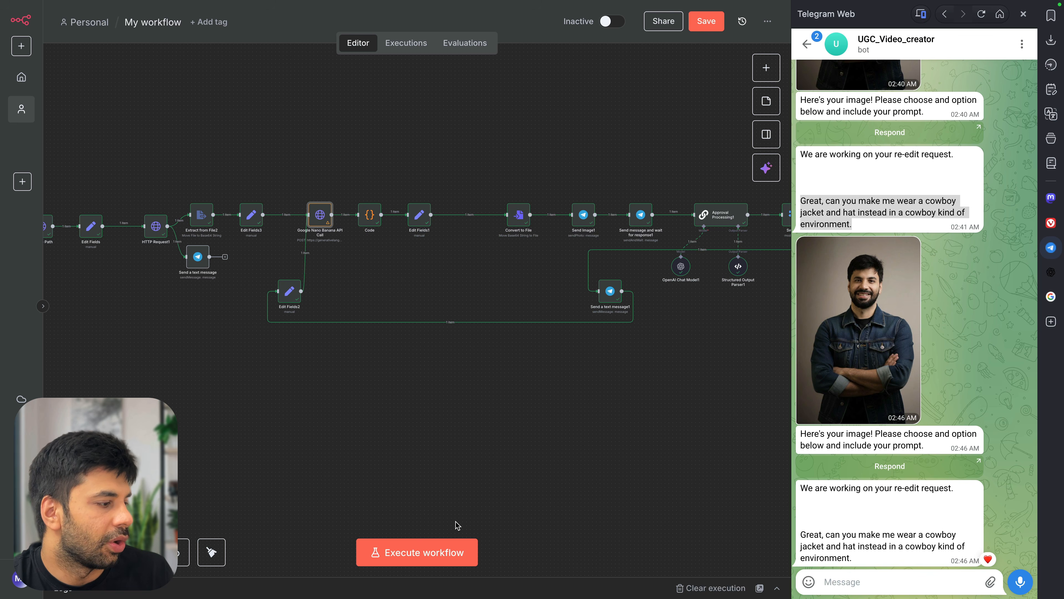
{"action": "left_click", "coordinate": [420, 553]}
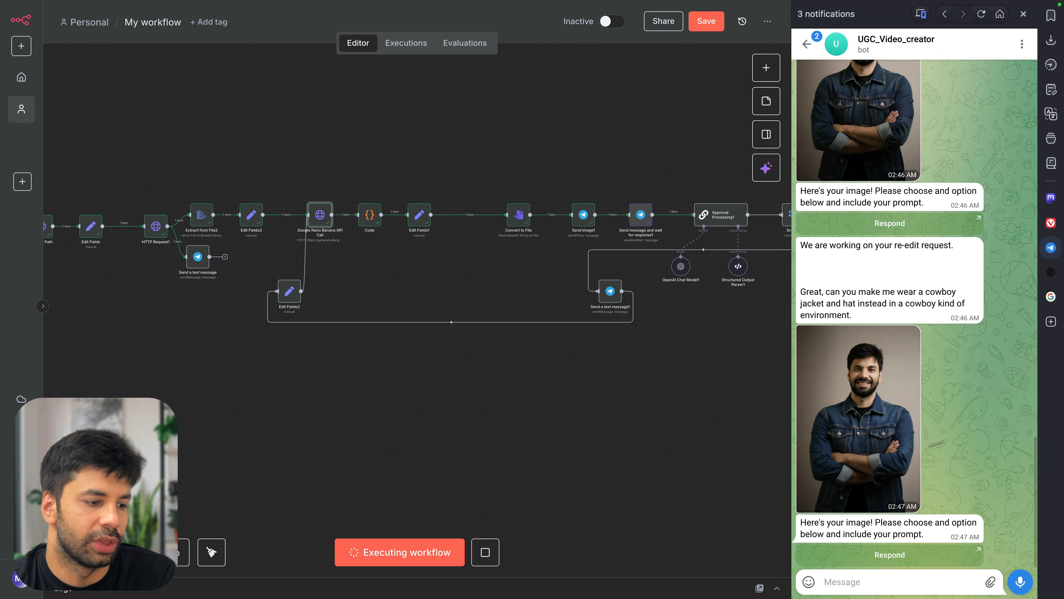
Paste the cowboy jacket request into the undo-and-retry form and submit it
{"action": "left_click", "coordinate": [887, 554]}
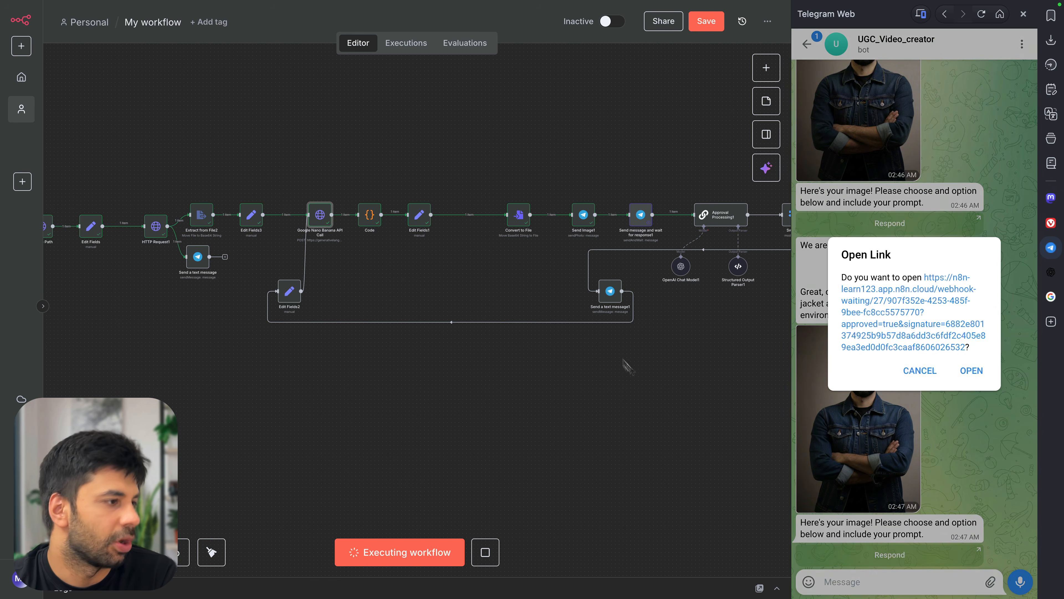
{"action": "left_click", "coordinate": [968, 371]}
{"action": "left_click", "coordinate": [382, 176]}
{"action": "key", "text": "ctrl+v"}
{"action": "left_click", "coordinate": [482, 244]}
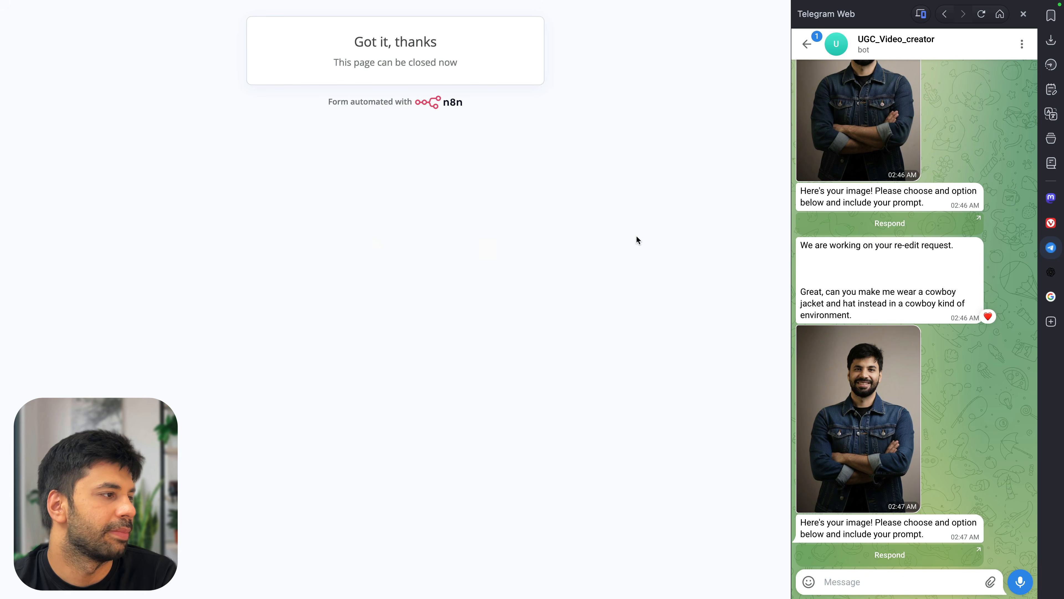
{"action": "key", "text": "super+w"}
{"action": "scroll", "coordinate": [555, 251], "scroll_direction": "right", "scroll_amount": 1}
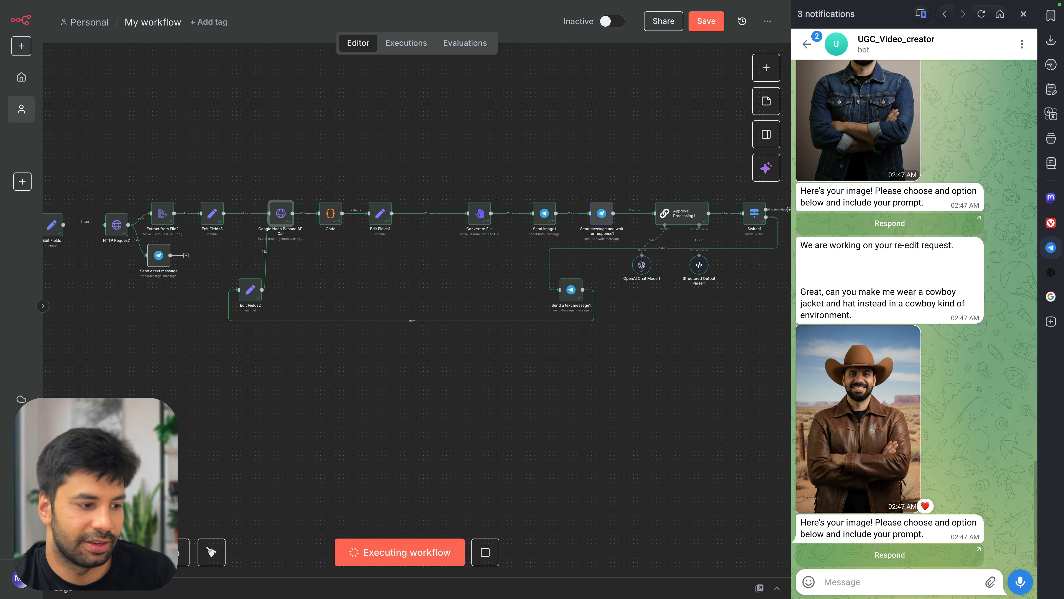
Submit a re-edit adding a cowboy rifle and a midwest-era cafe background, then cancel the leftover dialog
{"action": "left_click", "coordinate": [890, 554]}
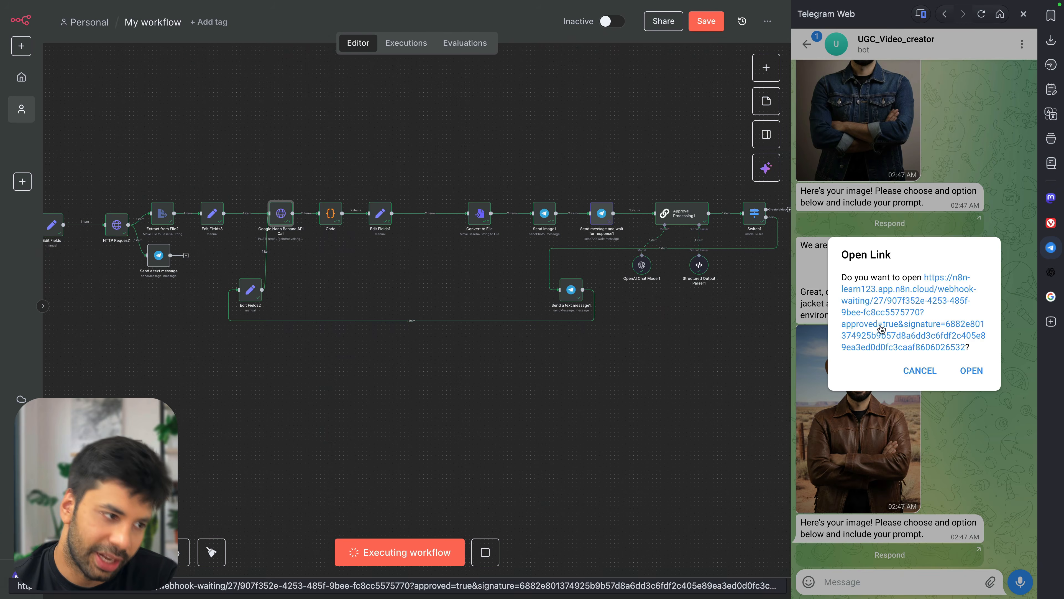
{"action": "left_click", "coordinate": [880, 328]}
{"action": "left_click", "coordinate": [414, 185]}
{"action": "type", "text": "C"}
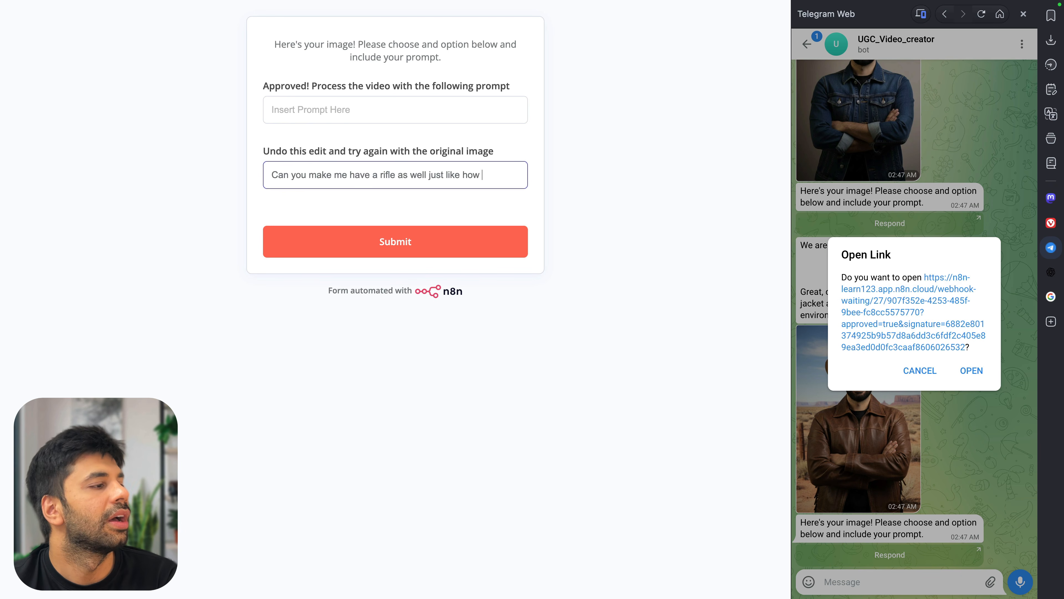
{"action": "key", "text": "BackSpace"}
{"action": "type", "text": "ys "}
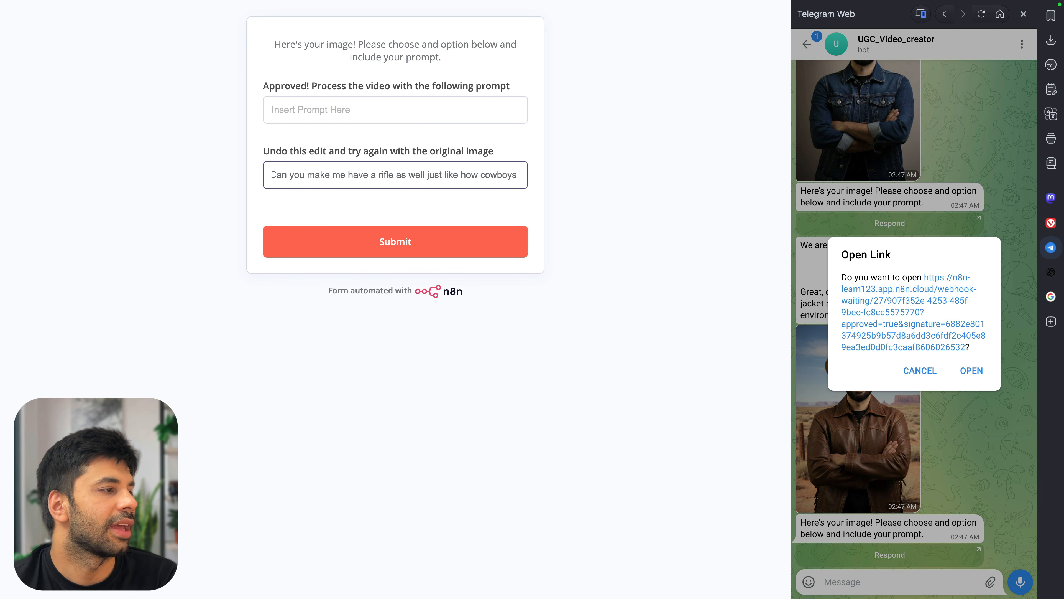
{"action": "type", "text": "have and in background add a ca"}
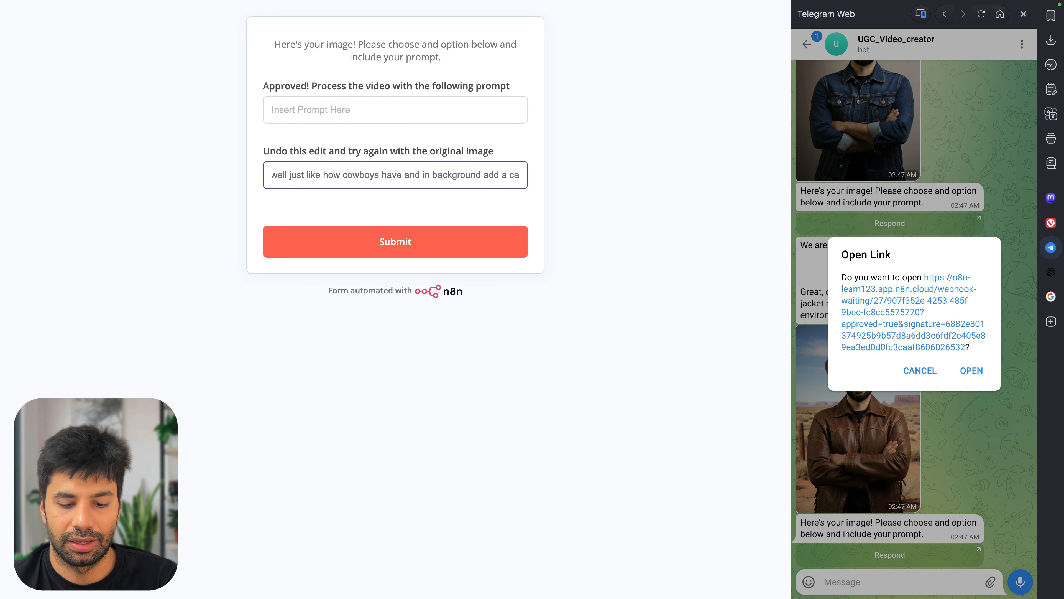
{"action": "type", "text": "fe of midwest times."}
{"action": "key", "text": "super+a"}
{"action": "left_click", "coordinate": [420, 233]}
{"action": "key", "text": "super+w"}
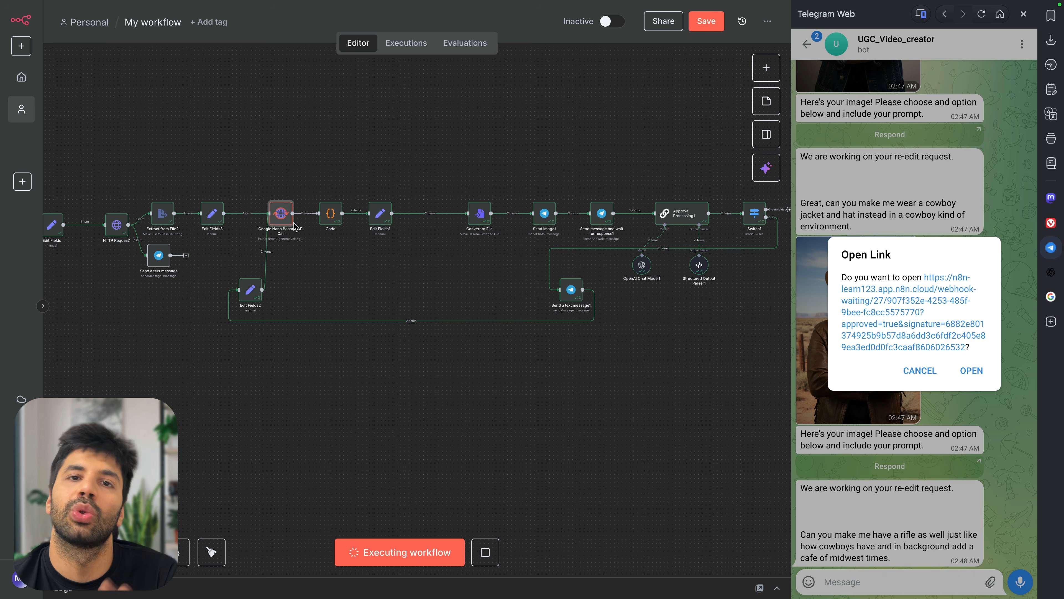
{"action": "left_click", "coordinate": [920, 371]}
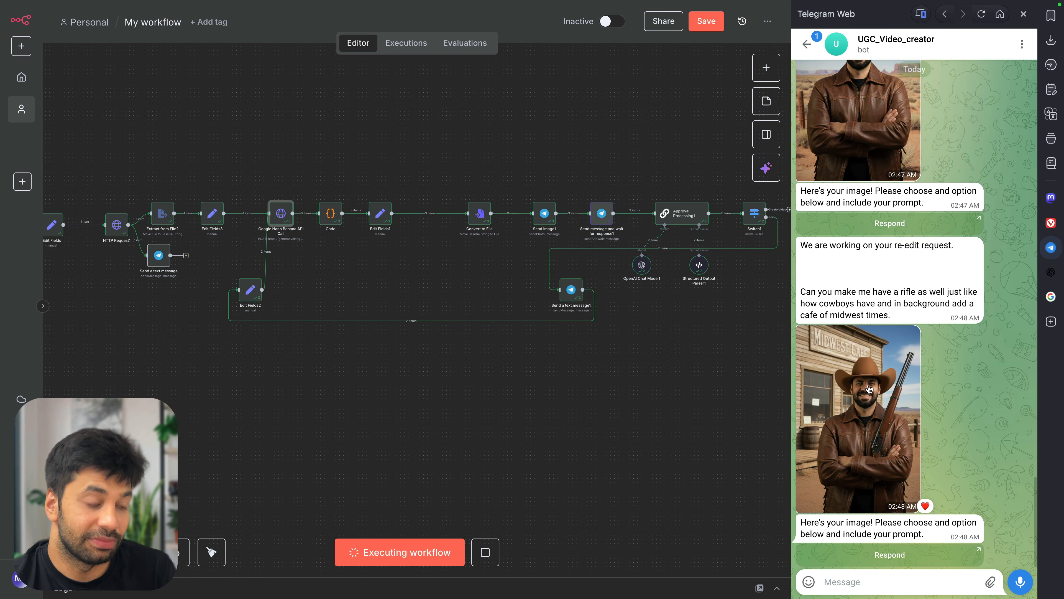
{"action": "left_click", "coordinate": [870, 390]}
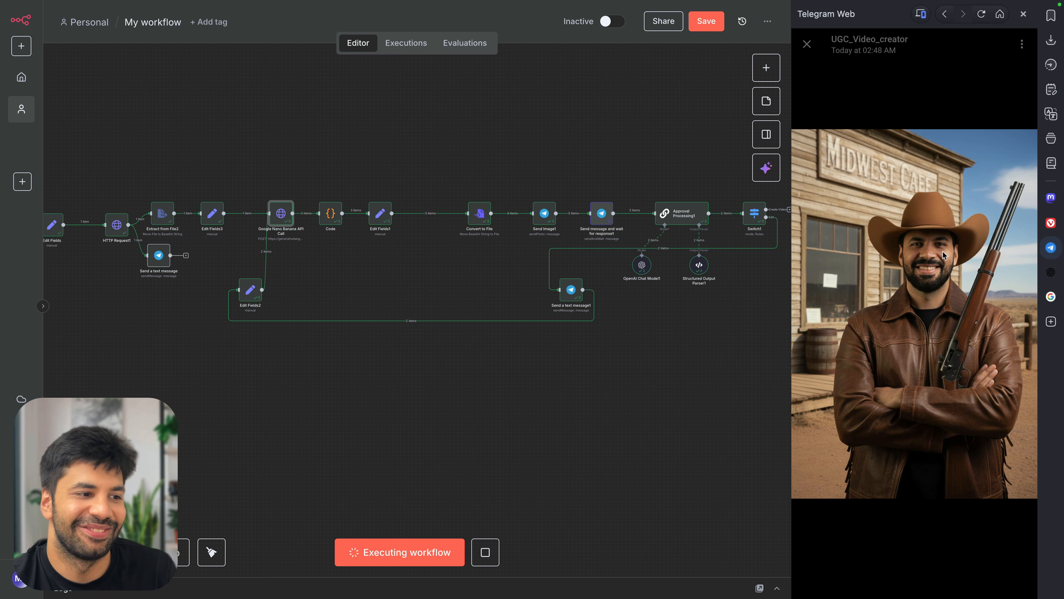
{"action": "left_click", "coordinate": [808, 43]}
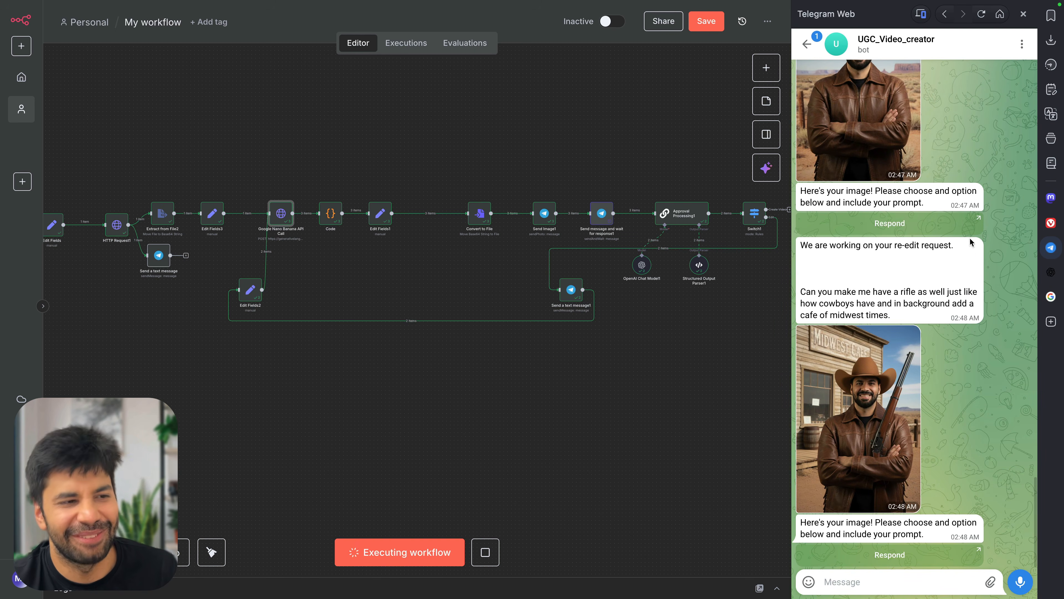
{"action": "left_click", "coordinate": [1050, 248]}
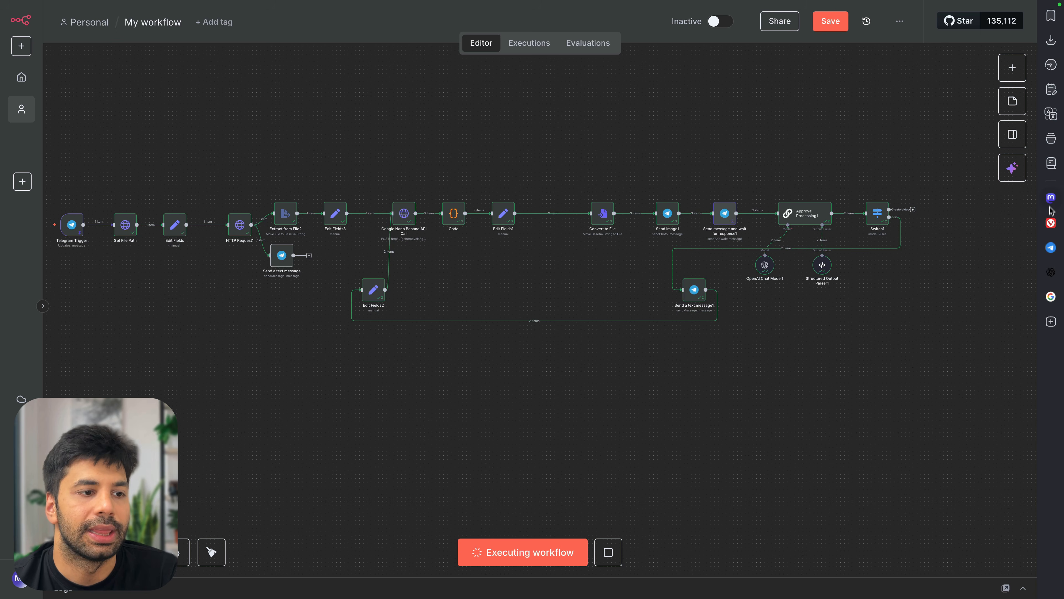
{"action": "left_click", "coordinate": [1050, 247]}
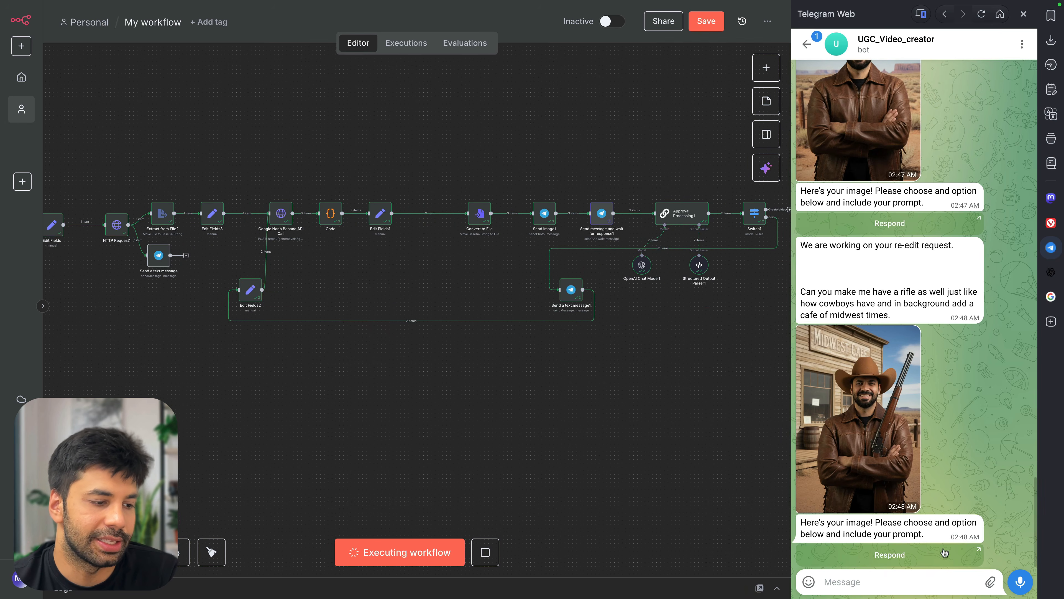
Approve the image with a video prompt selling the cowboy lifestyle, talking in the same voice
{"action": "left_click", "coordinate": [943, 553]}
{"action": "left_click", "coordinate": [972, 371]}
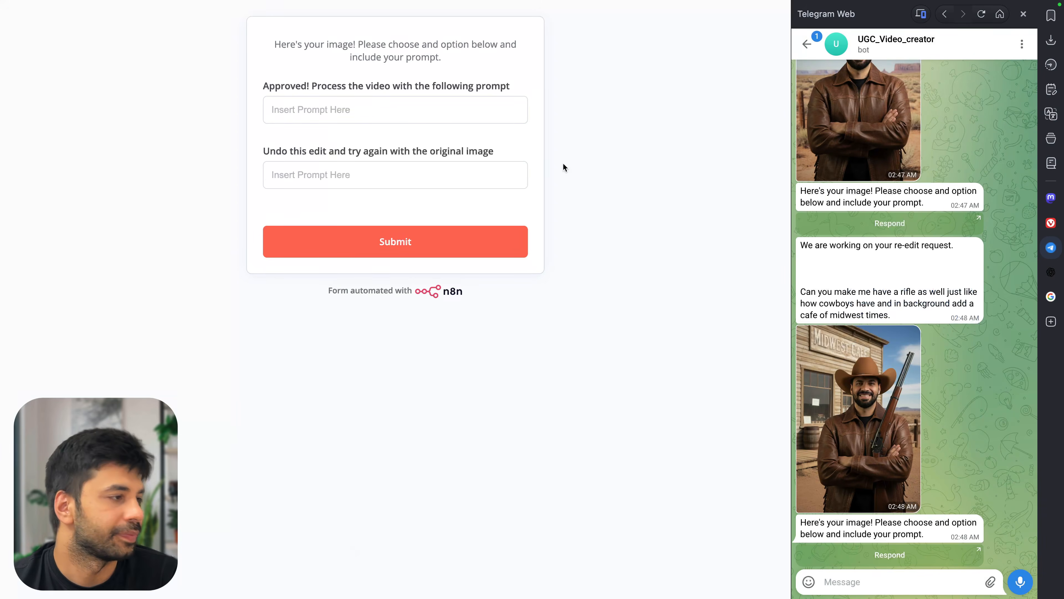
{"action": "left_click", "coordinate": [388, 112]}
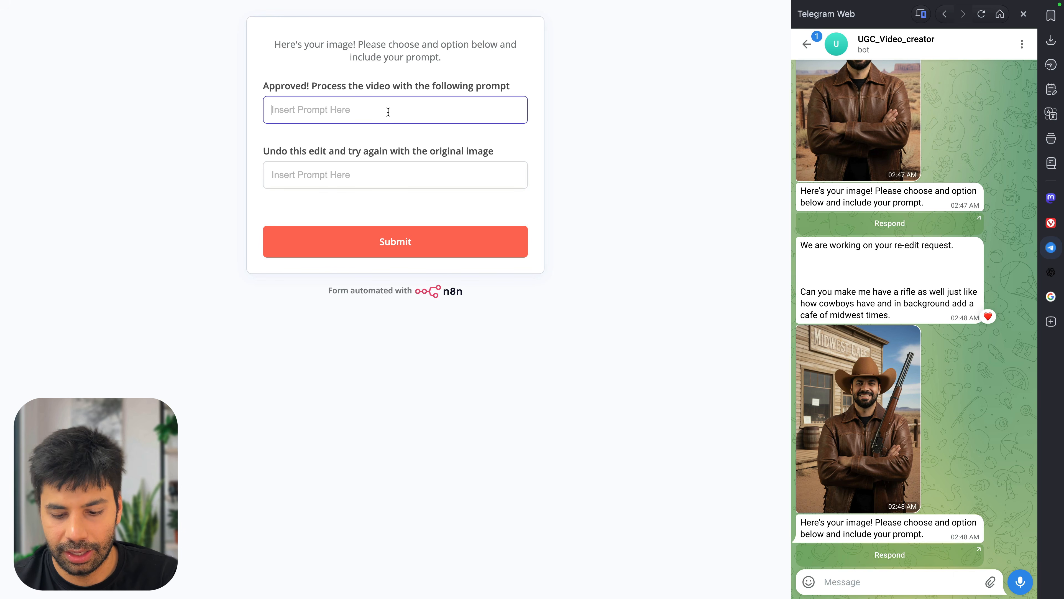
{"action": "type", "text": "Mak"}
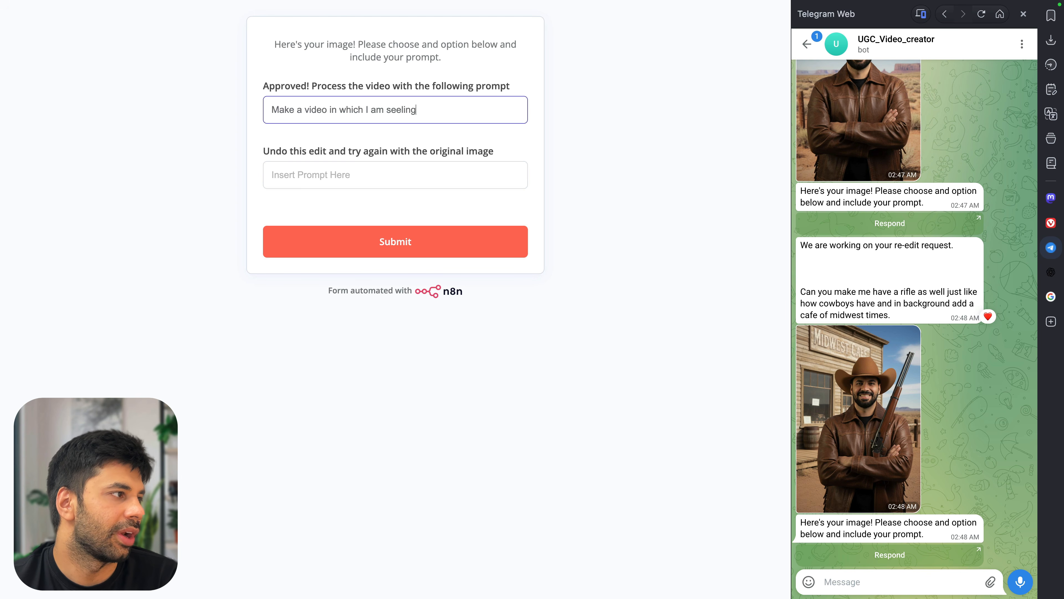
{"action": "key", "text": "alt+shift+Left"}
{"action": "key", "text": "alt+shift+Left"}
{"action": "key", "text": "alt+shift+Left"}
{"action": "key", "text": "alt+shift+Left"}
{"action": "key", "text": "alt+shift+Left"}
{"action": "key", "text": "alt+shift+Left"}
{"action": "key", "text": "BackSpace"}
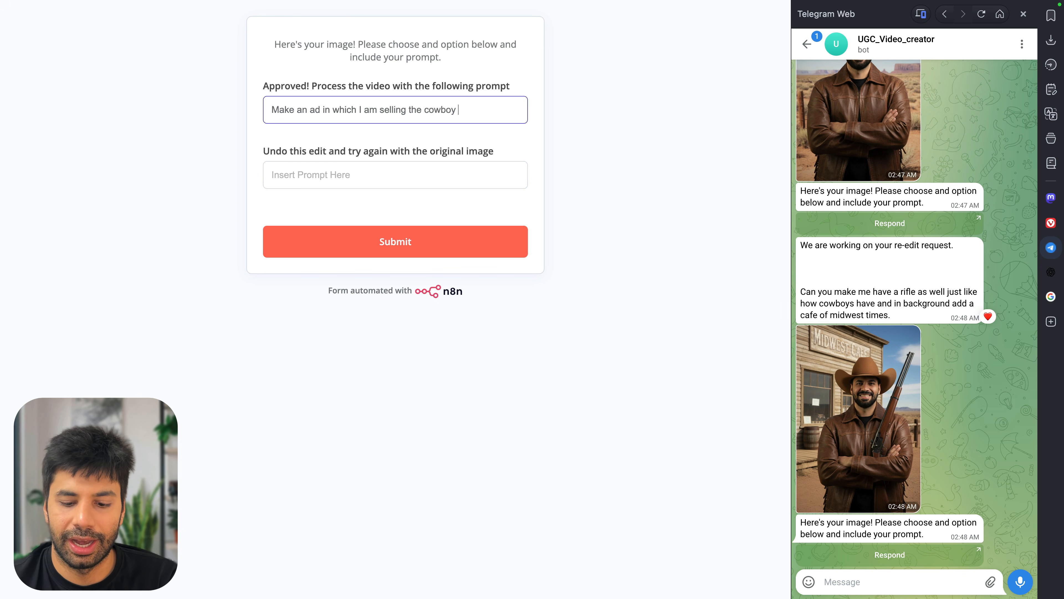
{"action": "type", "text": "make sure that "}
{"action": "type", "text": "I am able t"}
{"action": "type", "text": "o"}
{"action": "key", "text": "alt+shift+Left"}
{"action": "key", "text": "alt+shift+Left"}
{"action": "key", "text": "alt+shift+Left"}
{"action": "type", "text": "am talking tin"}
{"action": "key", "text": "BackSpace"}
{"action": "key", "text": "BackSpace"}
{"action": "key", "text": "BackSpace"}
{"action": "type", "text": "in the same "}
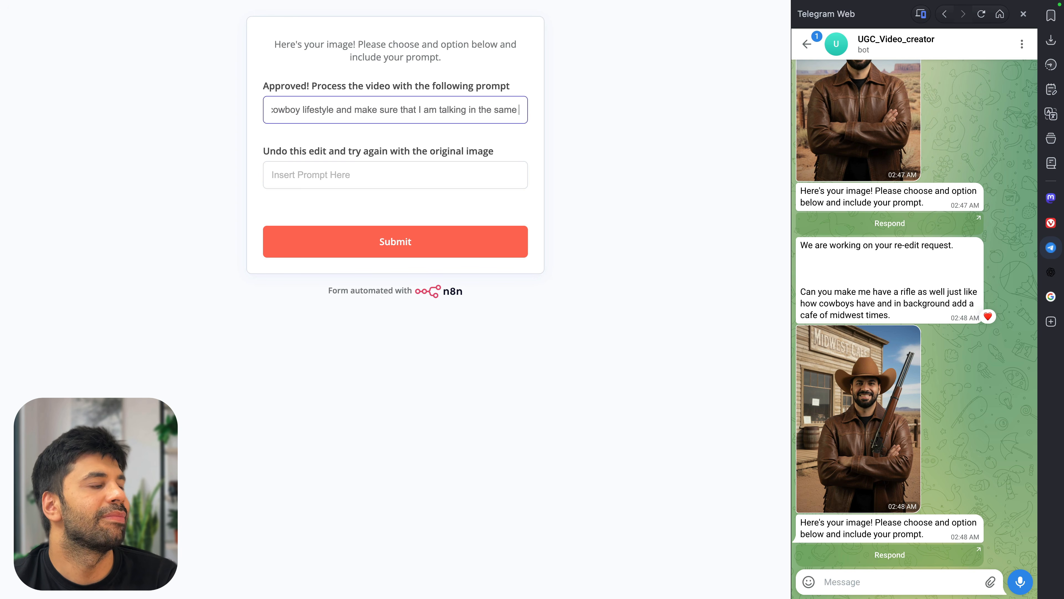
{"action": "type", "text": "voice."}
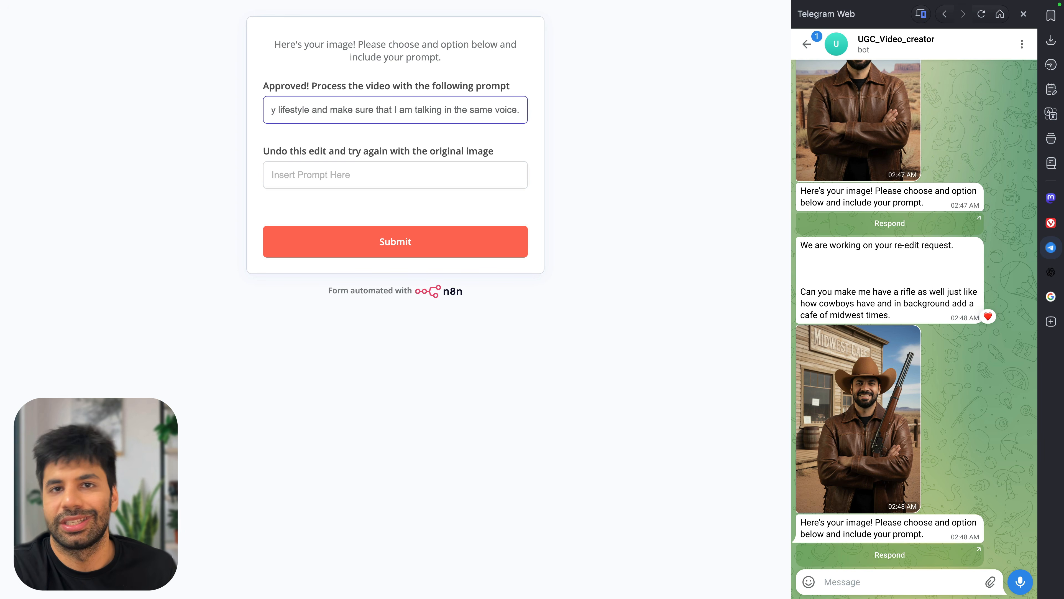
{"action": "left_click", "coordinate": [360, 241]}
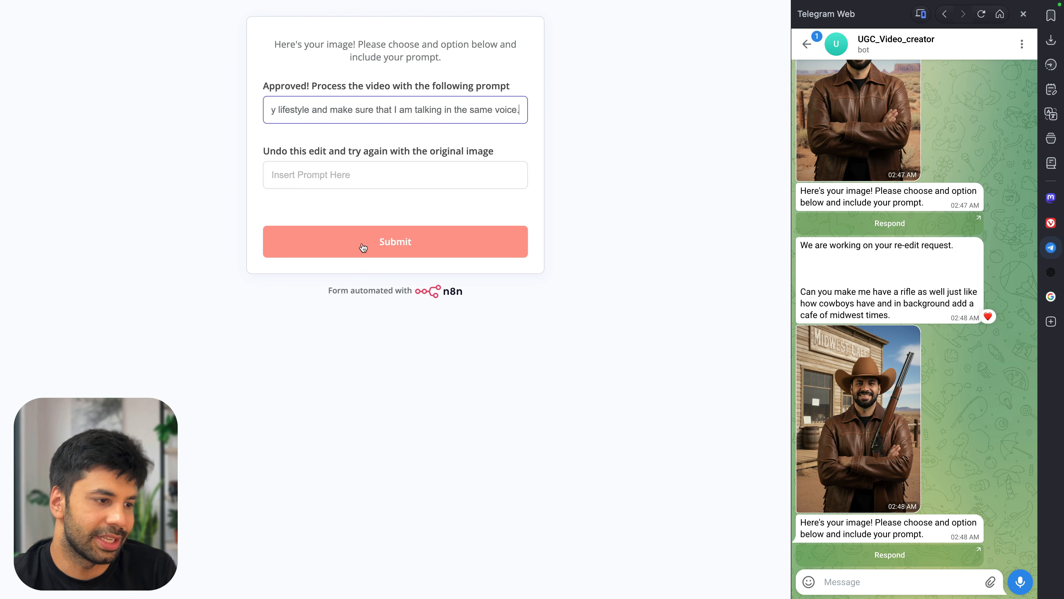
Hide the Telegram chat and verify Switch1 routed the VIDEO intent to Create Video
{"action": "key", "text": "super+w"}
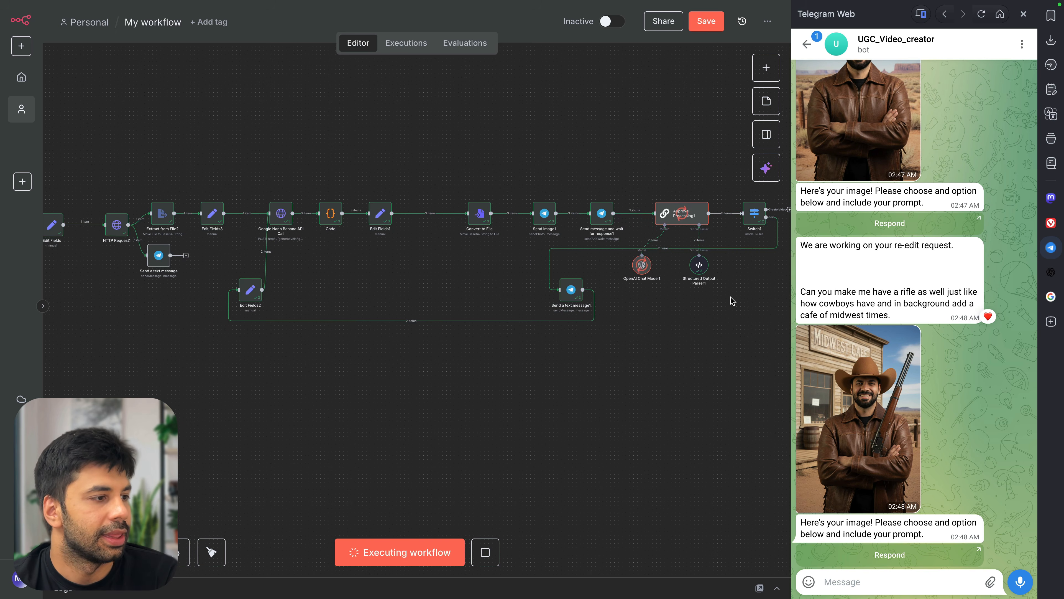
{"action": "scroll", "coordinate": [732, 299], "scroll_direction": "right", "scroll_amount": 2}
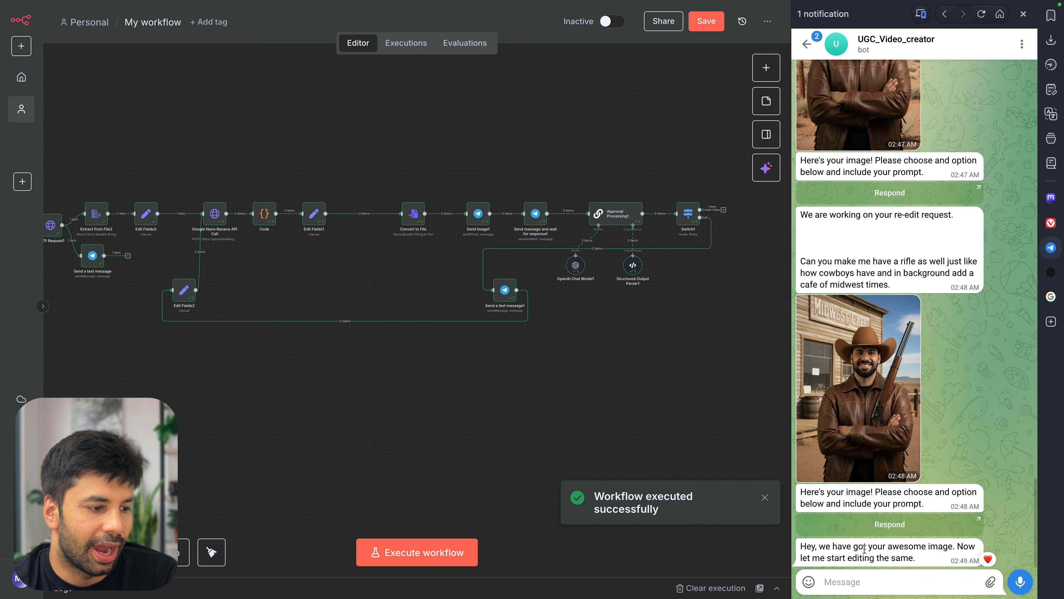
{"action": "left_click_drag", "start_coordinate": [846, 545], "coordinate": [918, 559]}
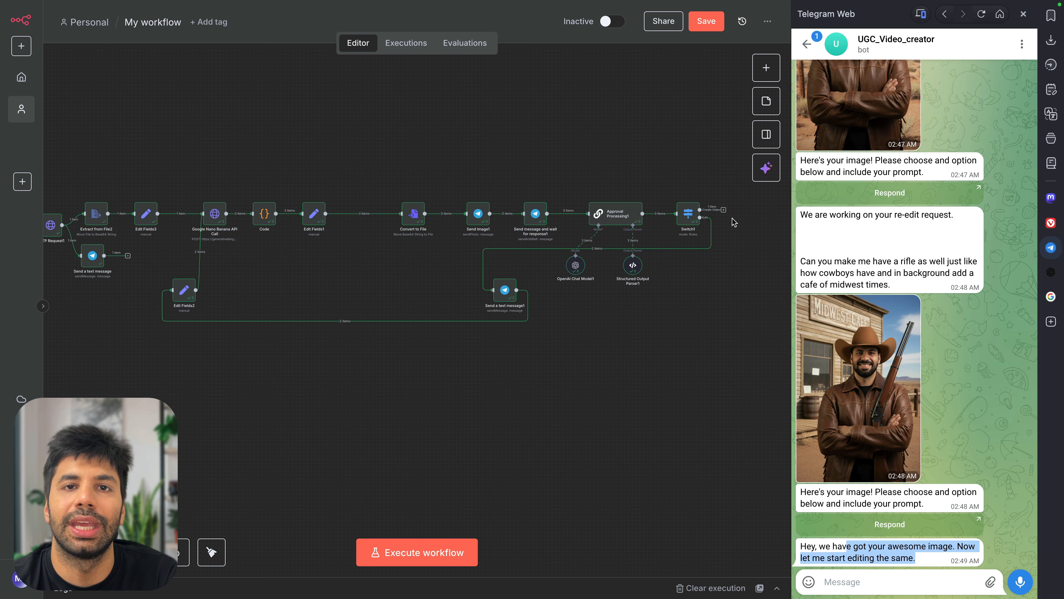
{"action": "left_click", "coordinate": [1052, 42]}
{"action": "left_click", "coordinate": [1052, 42]}
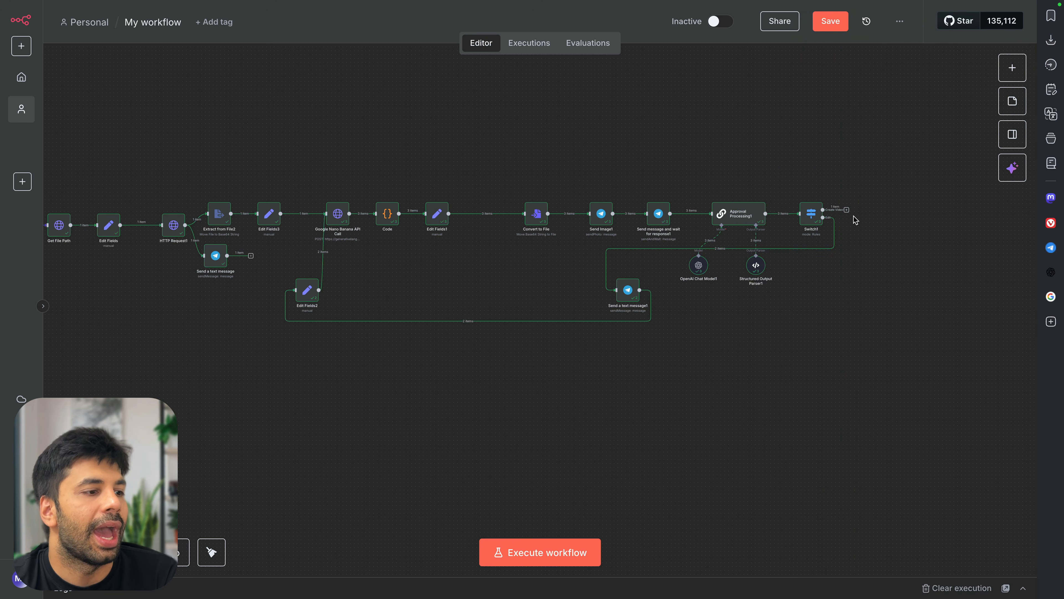
{"action": "double_click", "coordinate": [810, 215]}
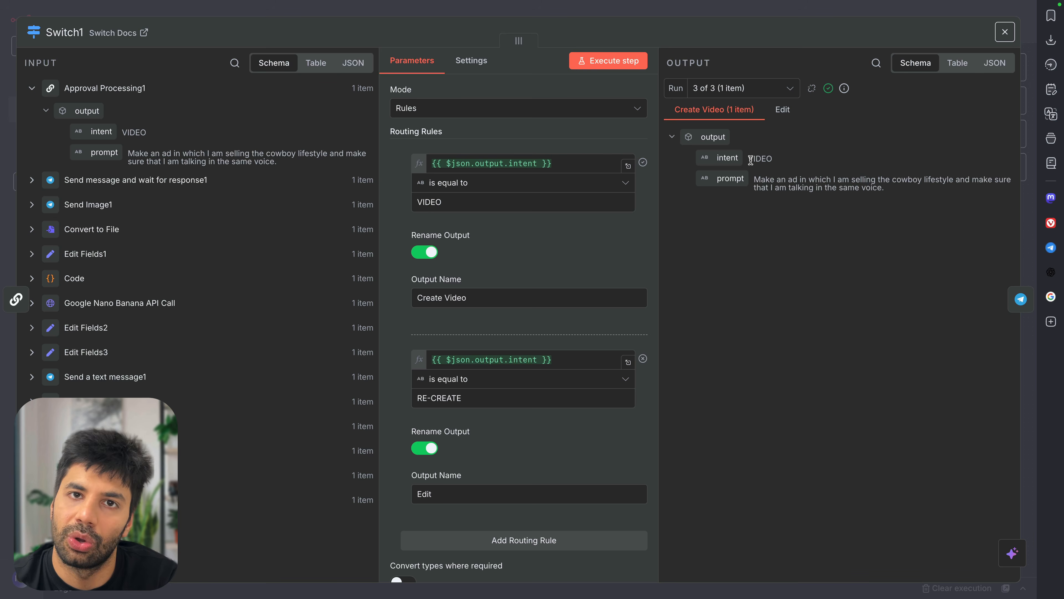
{"action": "key", "text": "Escape"}
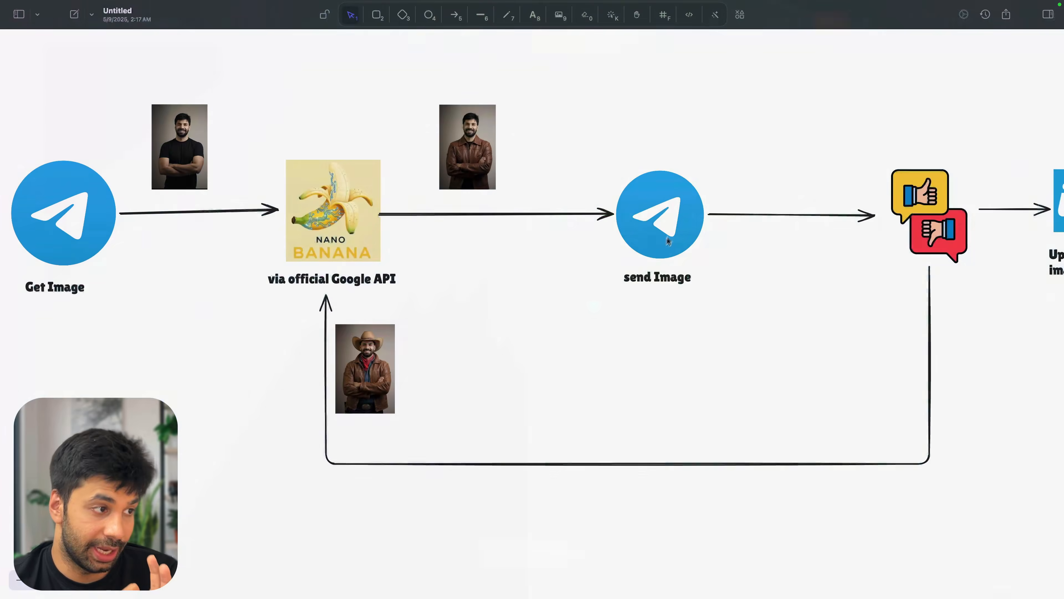
Circle the Nano Banana re-edit step and caption with the Excalidraw laser, after deleting a stray line
{"action": "scroll", "coordinate": [665, 238], "scroll_direction": "left", "scroll_amount": 4}
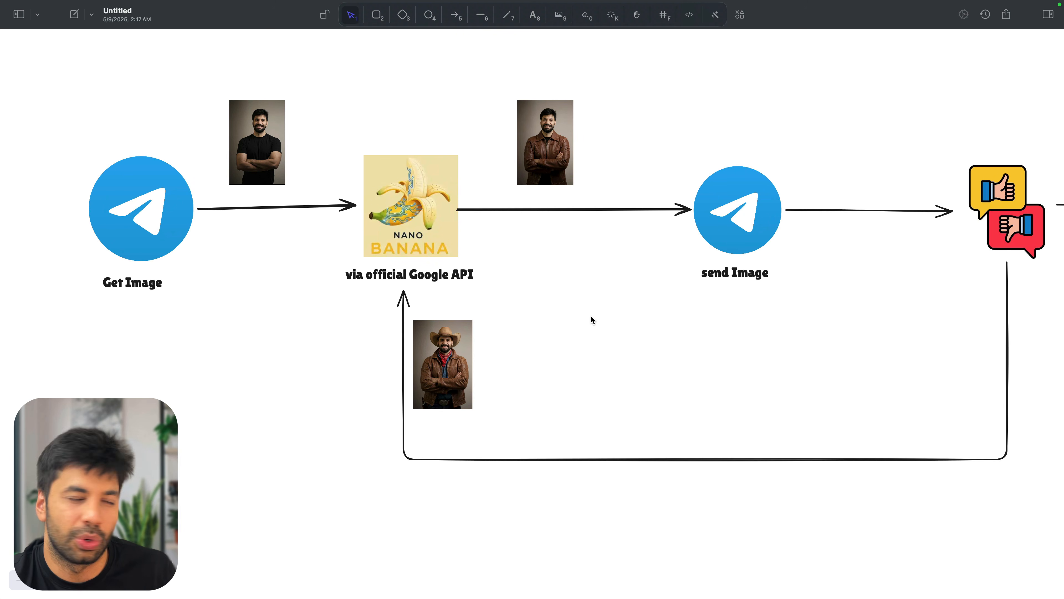
{"action": "scroll", "coordinate": [322, 302], "scroll_direction": "right", "scroll_amount": 2}
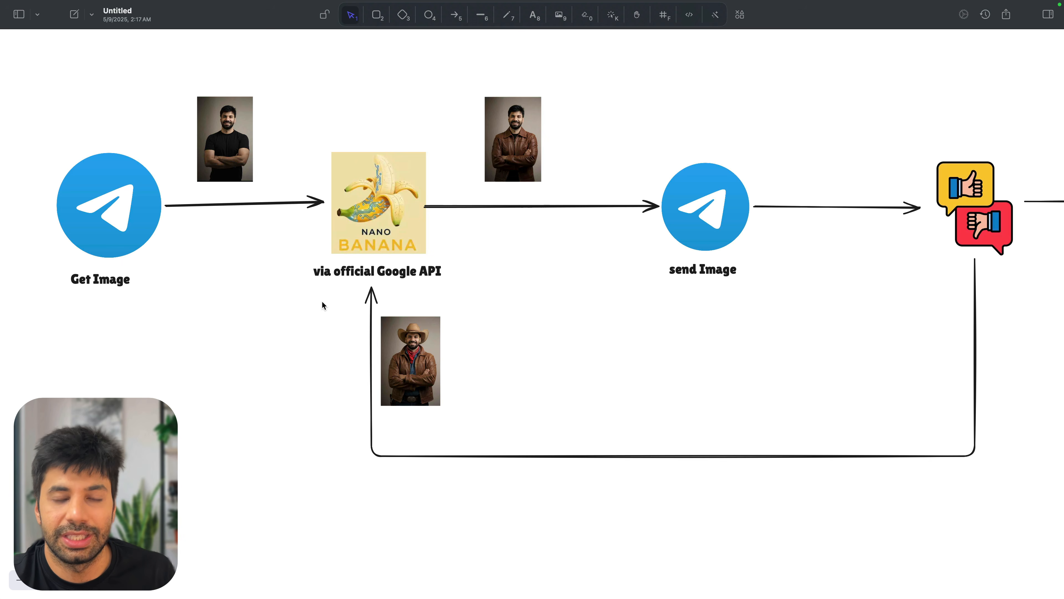
{"action": "key", "text": "6"}
{"action": "left_click_drag", "start_coordinate": [289, 299], "coordinate": [296, 311]}
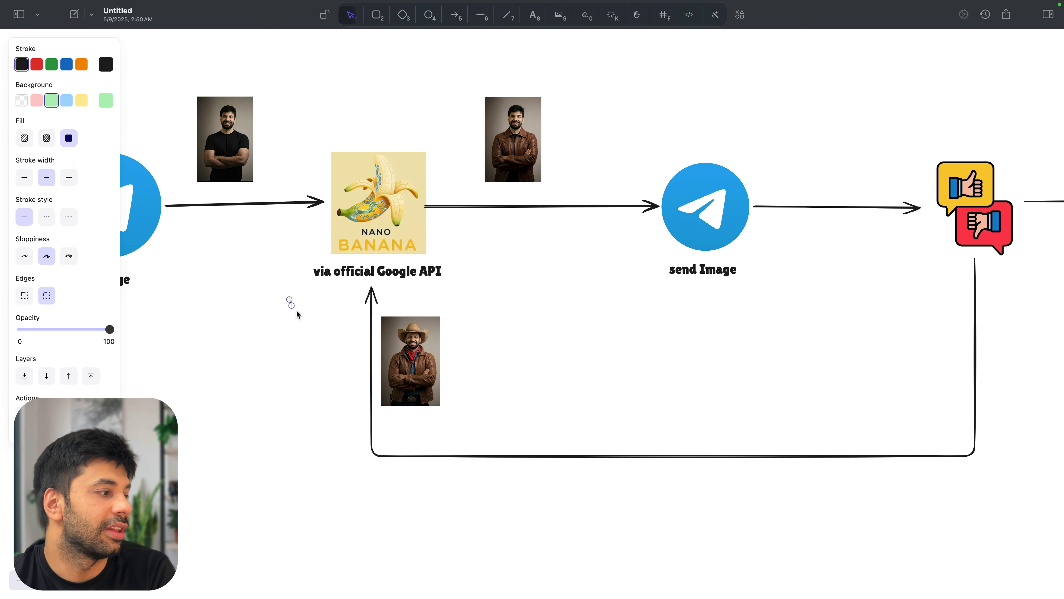
{"action": "key", "text": "Delete"}
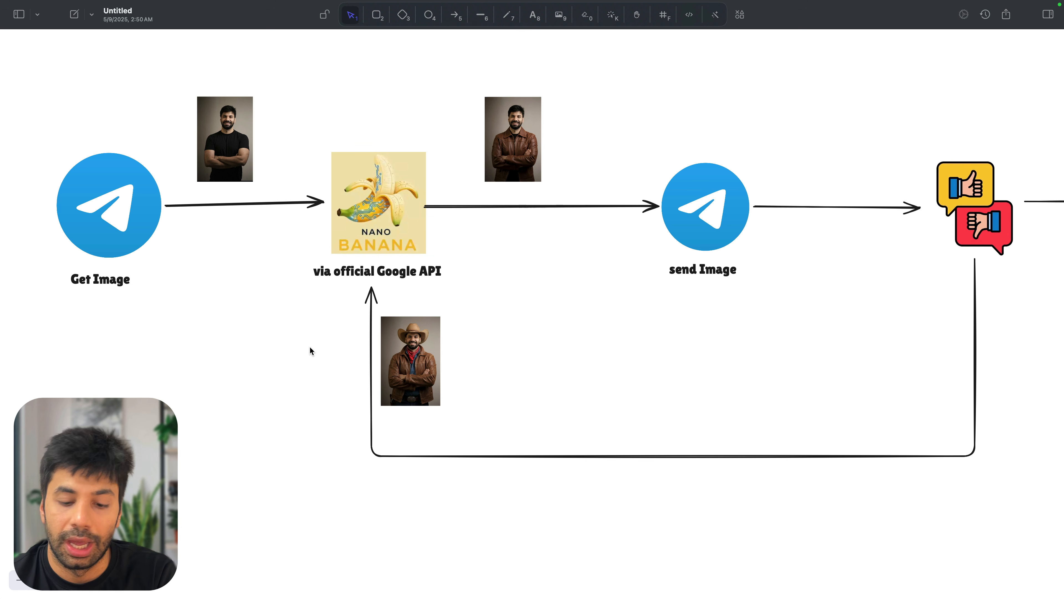
{"action": "key", "text": "k"}
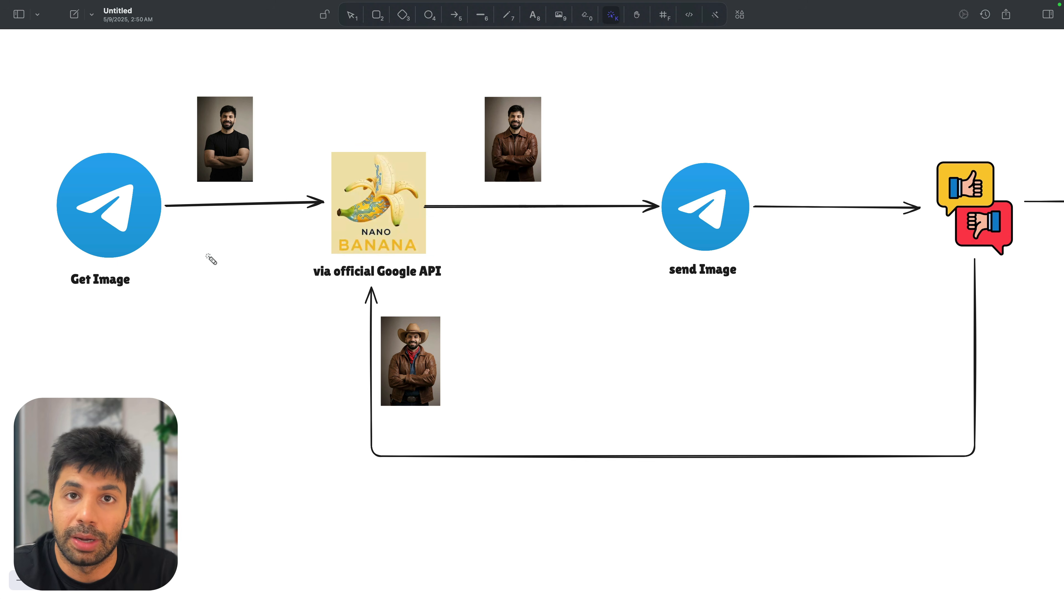
{"action": "mouse_move", "coordinate": [458, 218]}
{"action": "left_mouse_down"}
{"action": "mouse_move", "coordinate": [459, 247]}
{"action": "mouse_move", "coordinate": [386, 312]}
{"action": "left_mouse_up"}
{"action": "mouse_move", "coordinate": [321, 224]}
{"action": "left_mouse_down"}
{"action": "mouse_move", "coordinate": [444, 273]}
{"action": "mouse_move", "coordinate": [368, 293]}
{"action": "left_mouse_up"}
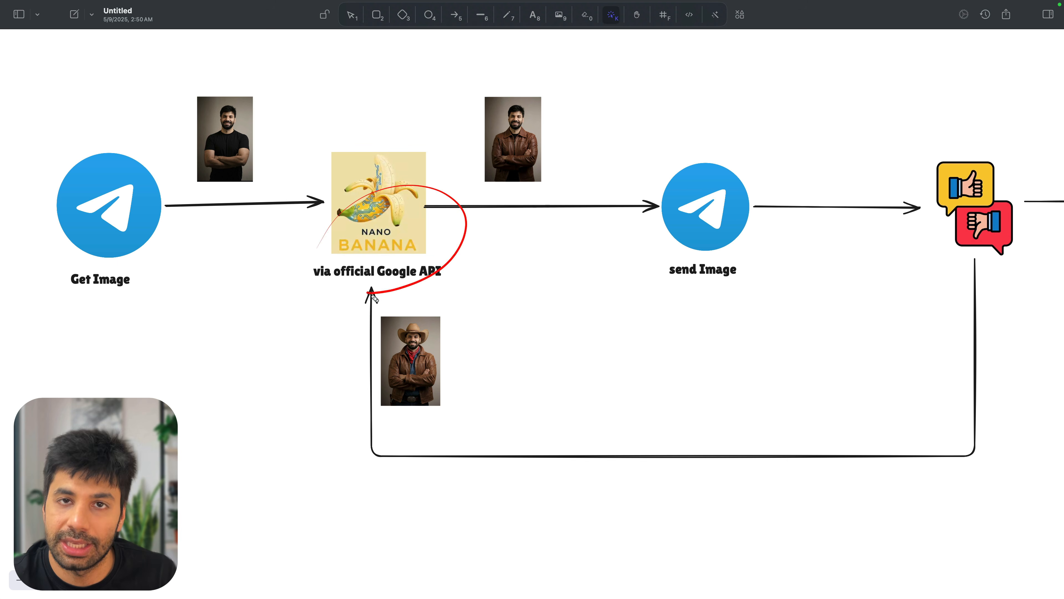
Laser-highlight the Veo 3 step, then add a default sticky note to the n8n canvas
{"action": "scroll", "coordinate": [373, 298], "scroll_direction": "right", "scroll_amount": 10}
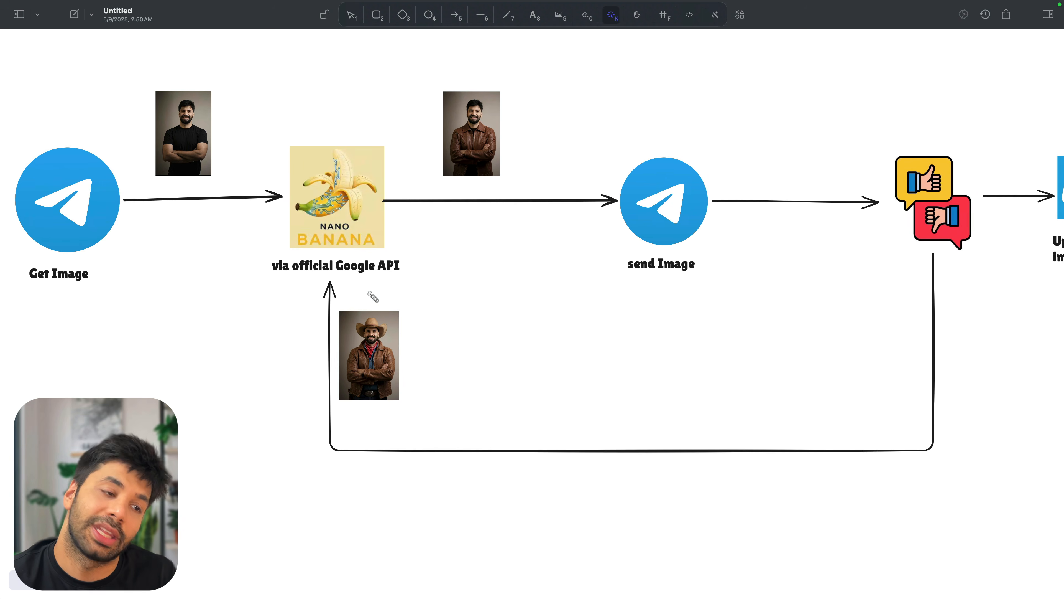
{"action": "scroll", "coordinate": [752, 288], "scroll_direction": "right", "scroll_amount": 3}
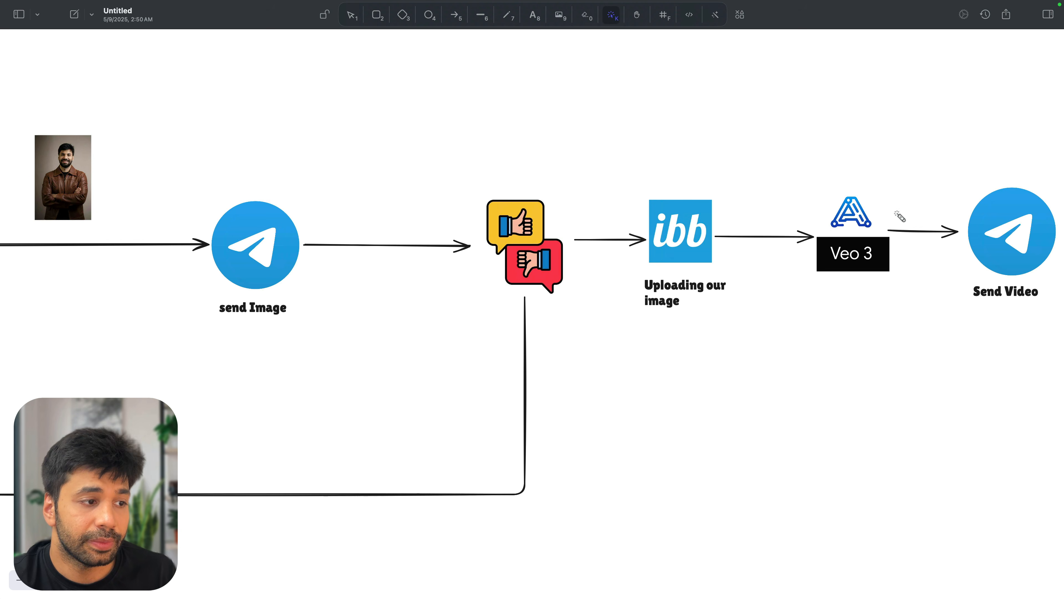
{"action": "mouse_move", "coordinate": [836, 232]}
{"action": "left_mouse_down"}
{"action": "mouse_move", "coordinate": [863, 311]}
{"action": "mouse_move", "coordinate": [874, 214]}
{"action": "left_mouse_up"}
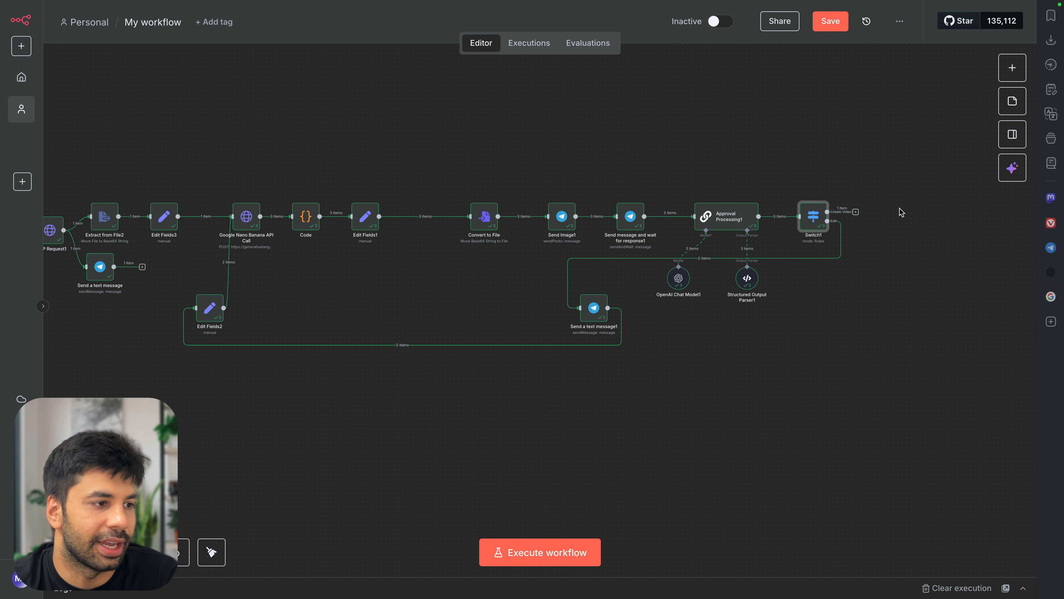
{"action": "scroll", "coordinate": [922, 233], "scroll_direction": "right", "scroll_amount": 3}
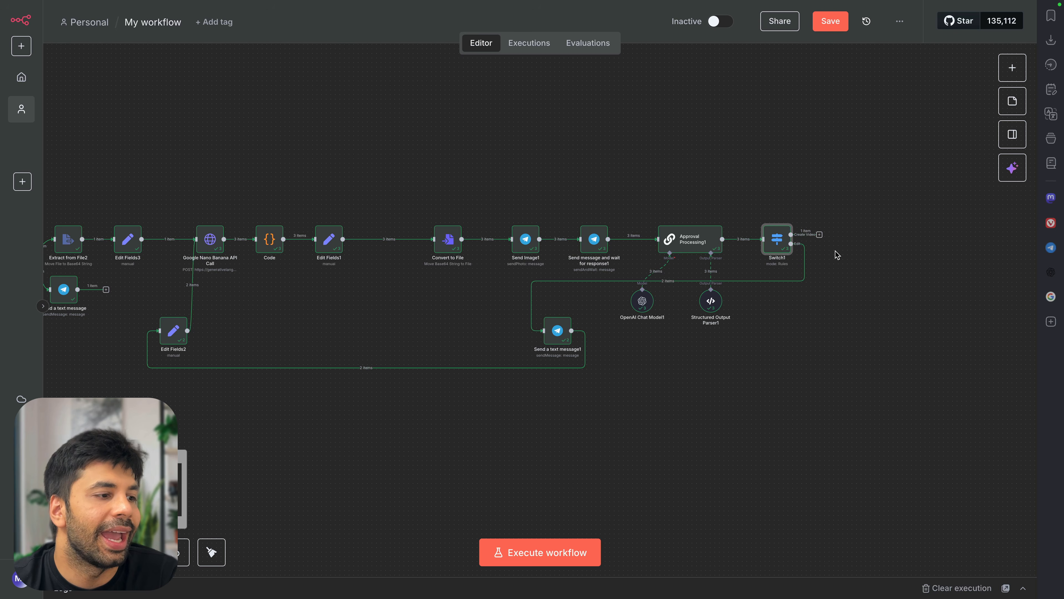
{"action": "scroll", "coordinate": [868, 259], "scroll_direction": "left", "scroll_amount": 3}
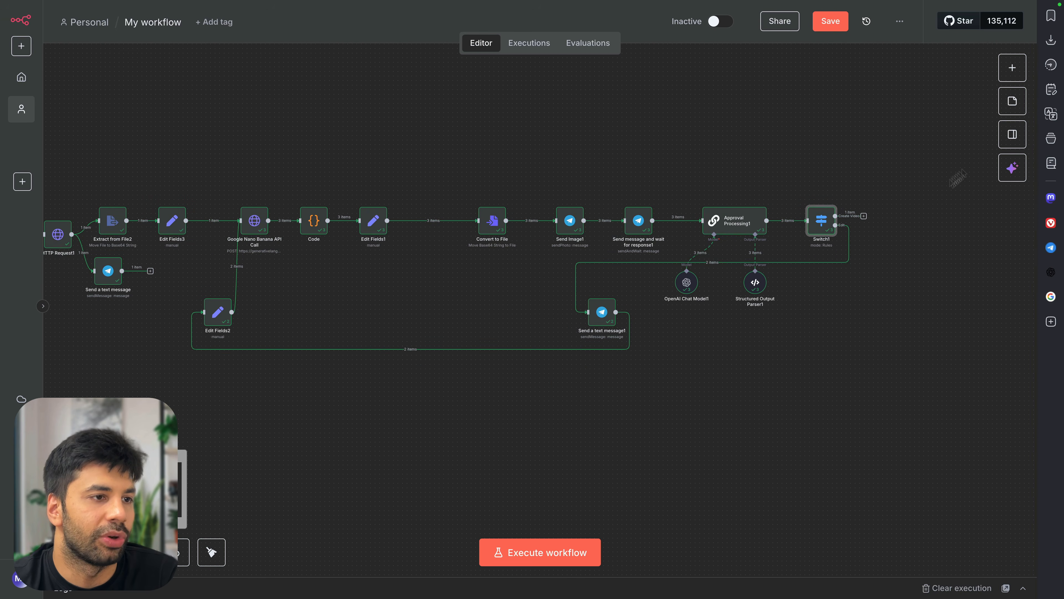
{"action": "left_click", "coordinate": [1012, 101]}
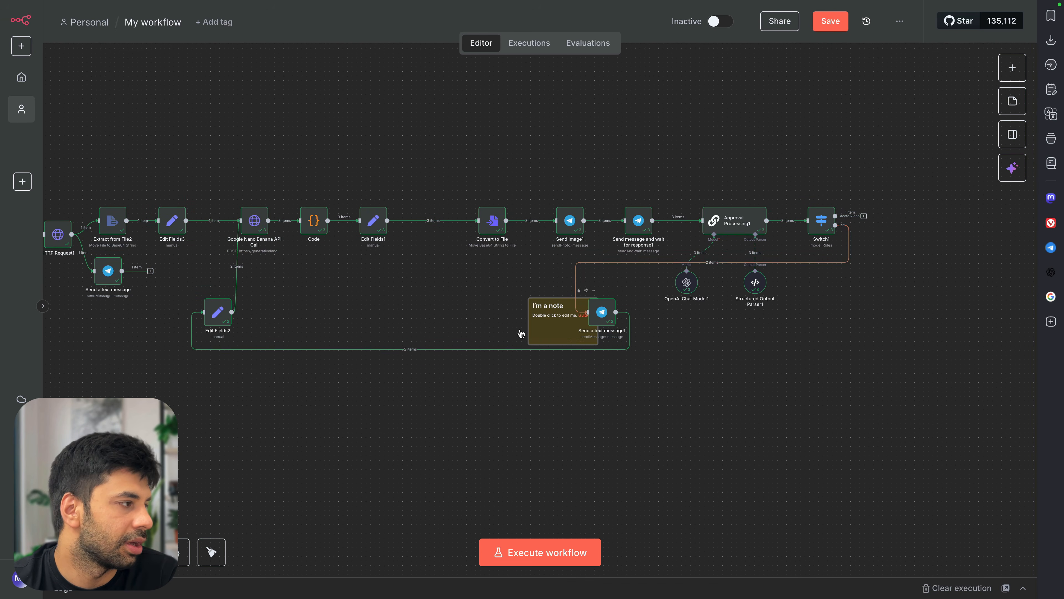
Stretch the sticky note over the Telegram Trigger through Edit Fields3, with Edit Fields2 moved inside
{"action": "left_click_drag", "start_coordinate": [547, 310], "coordinate": [157, 144]}
{"action": "scroll", "coordinate": [171, 166], "scroll_direction": "left", "scroll_amount": 3}
{"action": "scroll", "coordinate": [254, 166], "scroll_direction": "left", "scroll_amount": 5}
{"action": "scroll", "coordinate": [578, 181], "scroll_direction": "down", "scroll_amount": 3}
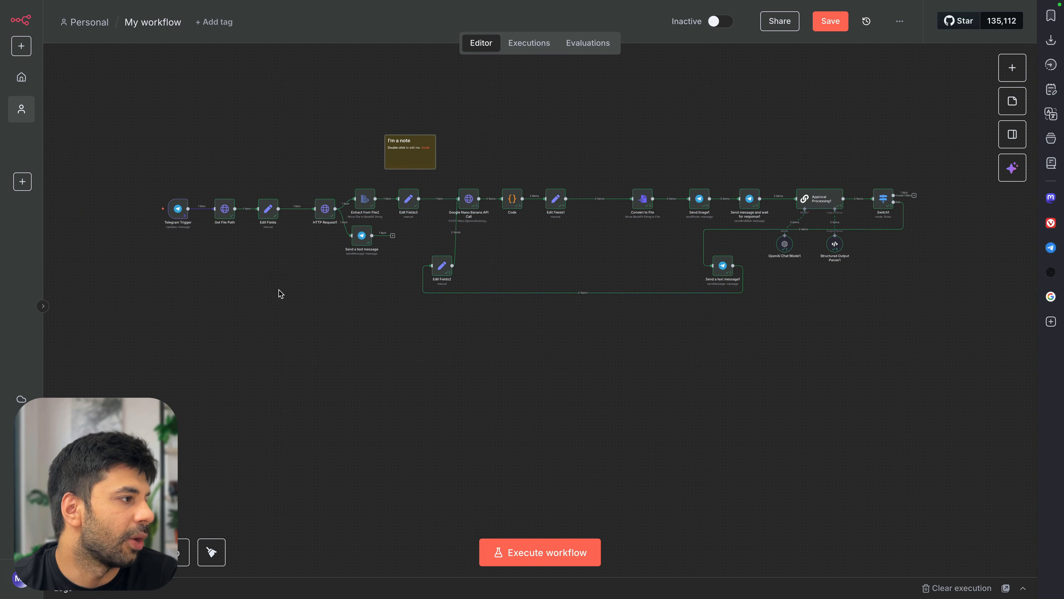
{"action": "left_click_drag", "start_coordinate": [420, 159], "coordinate": [427, 310]}
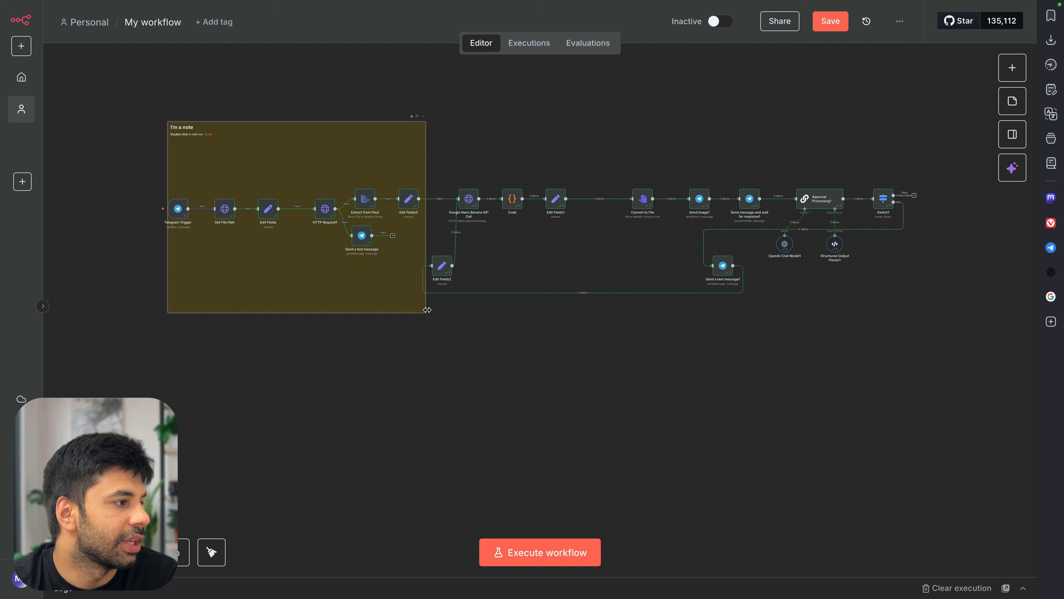
{"action": "left_click_drag", "start_coordinate": [442, 268], "coordinate": [408, 275]}
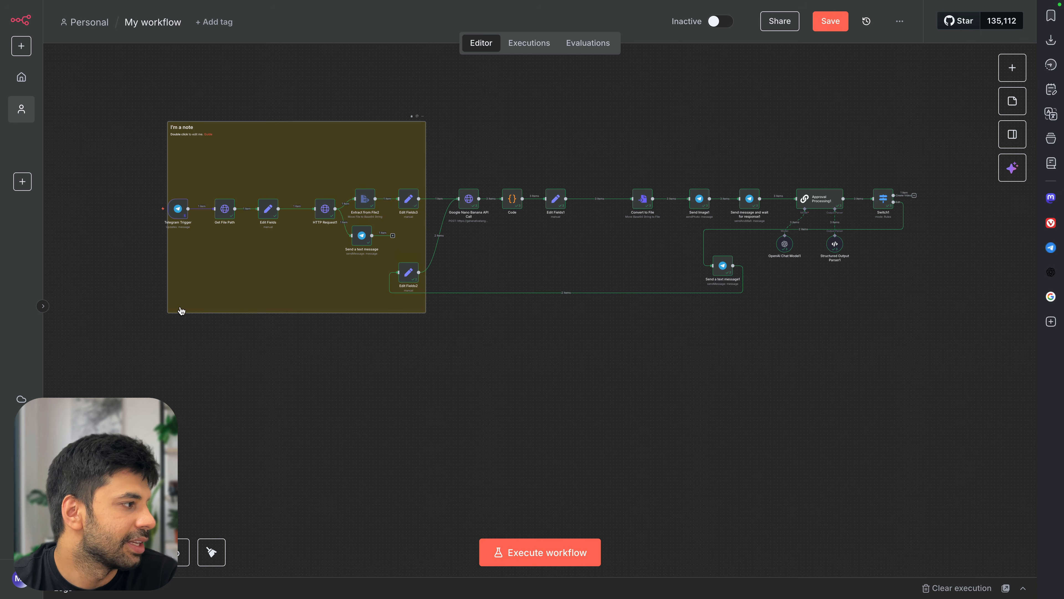
{"action": "left_click_drag", "start_coordinate": [168, 312], "coordinate": [152, 310]}
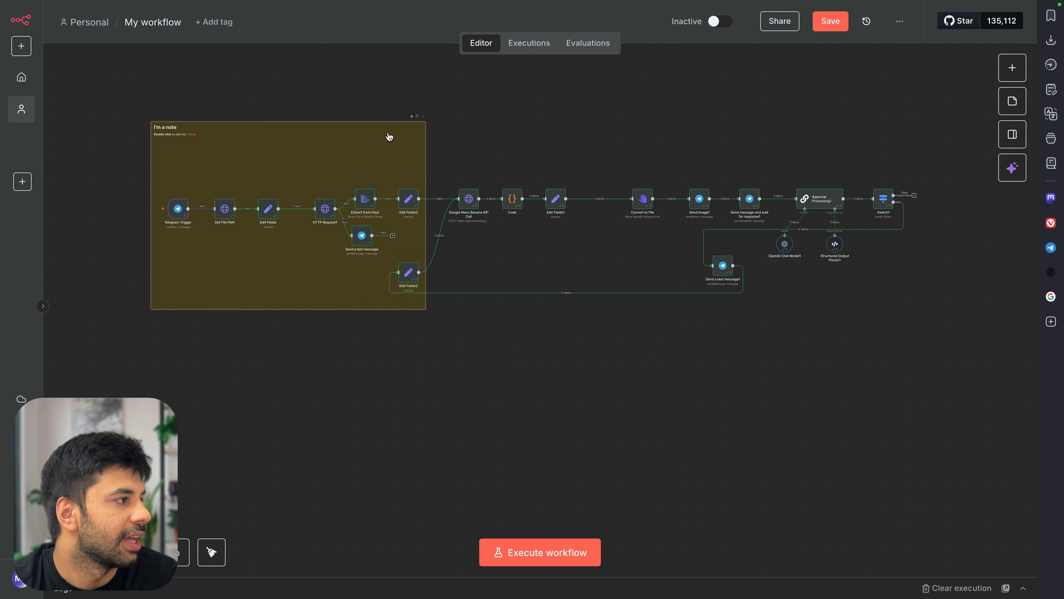
Replace the note text with the heading 'Getting the Image from Telegram'
{"action": "double_click", "coordinate": [339, 135]}
{"action": "key", "text": "ctrl+a"}
{"action": "type", "text": "Get"}
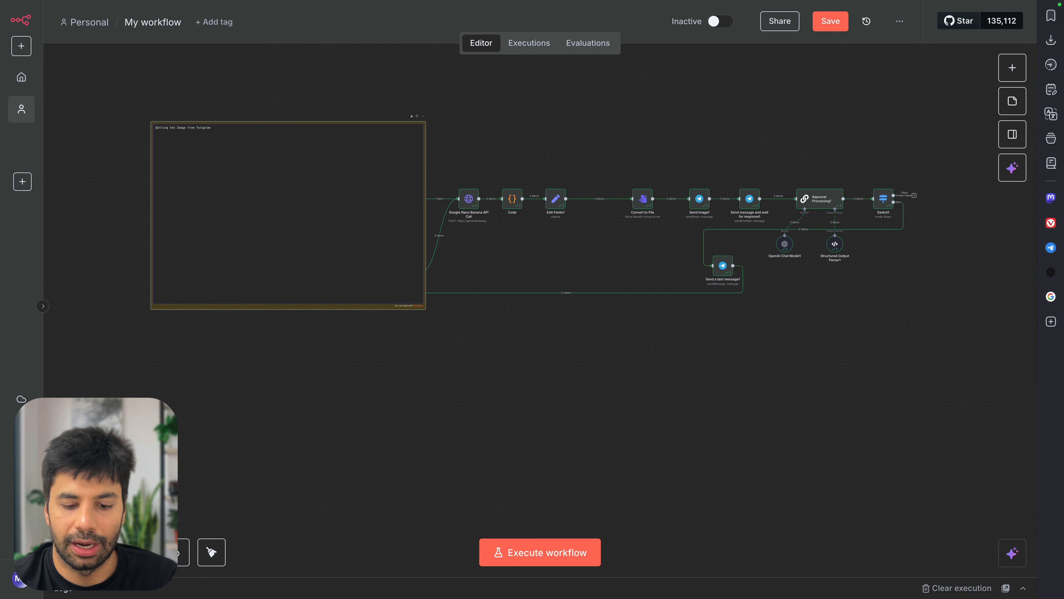
Duplicate the note beside the original, widen it over the remaining nodes, and make it green
{"action": "left_click", "coordinate": [546, 152]}
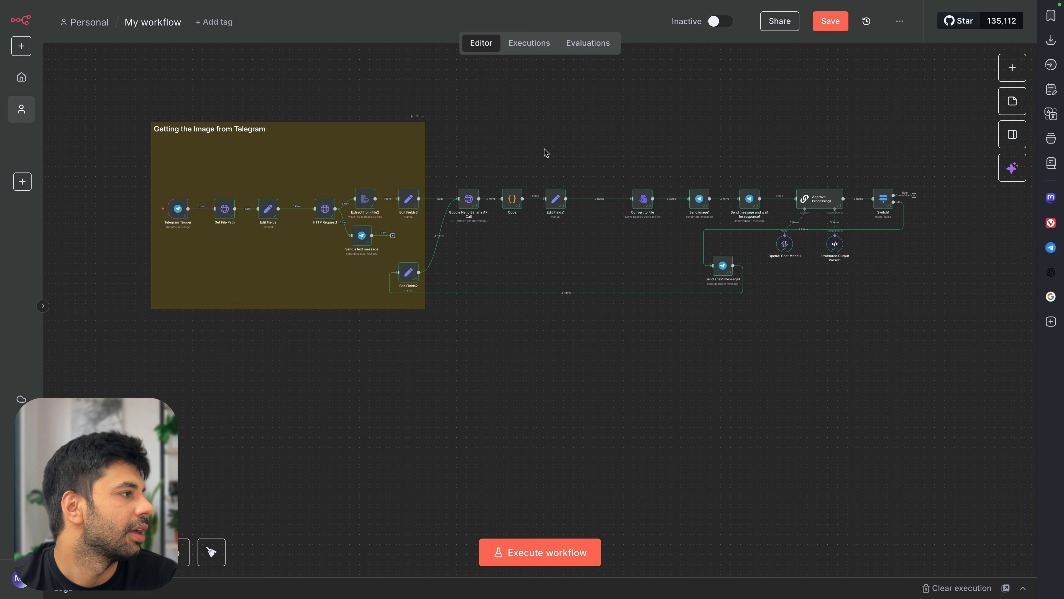
{"action": "left_click", "coordinate": [312, 142]}
{"action": "key", "text": "ctrl+c"}
{"action": "key", "text": "ctrl+v"}
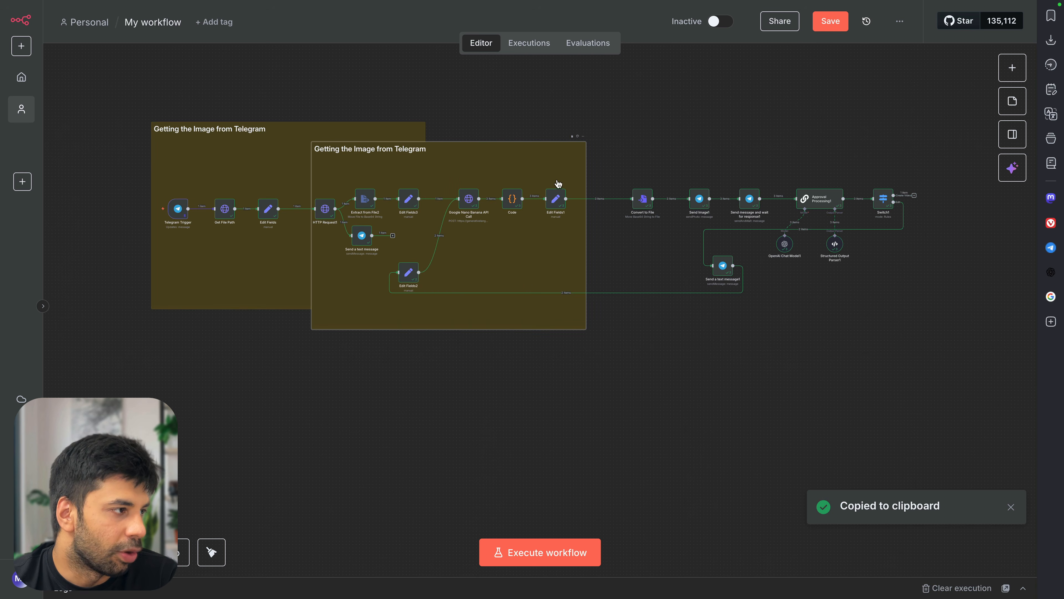
{"action": "left_click_drag", "start_coordinate": [515, 166], "coordinate": [631, 149]}
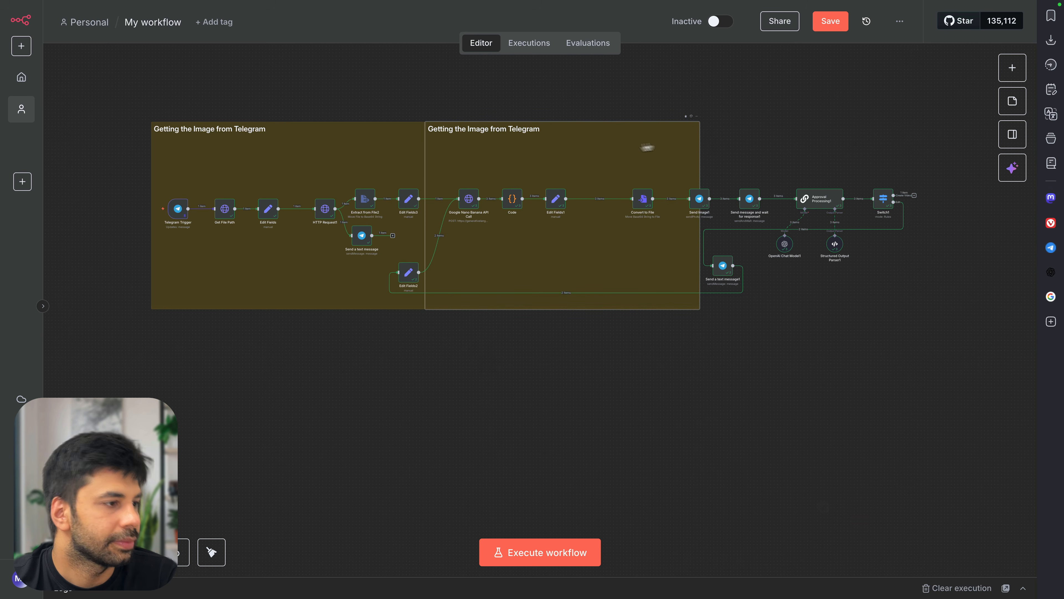
{"action": "left_click_drag", "start_coordinate": [699, 141], "coordinate": [926, 142]}
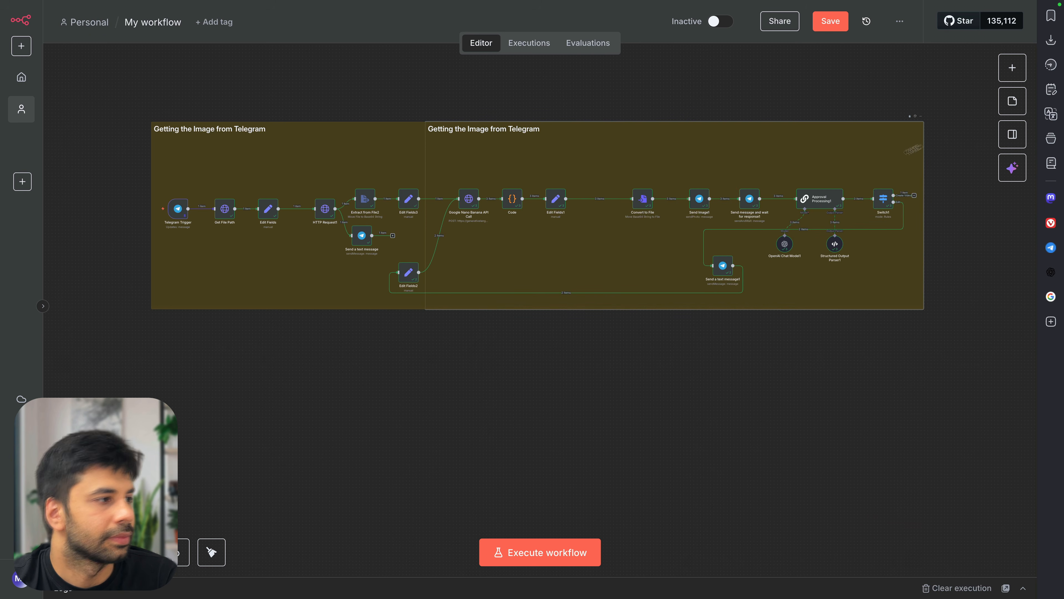
{"action": "left_click", "coordinate": [916, 117]}
{"action": "left_click", "coordinate": [917, 106]}
Retitle the green note '# Creating the image and the feedback loop'
{"action": "double_click", "coordinate": [736, 137]}
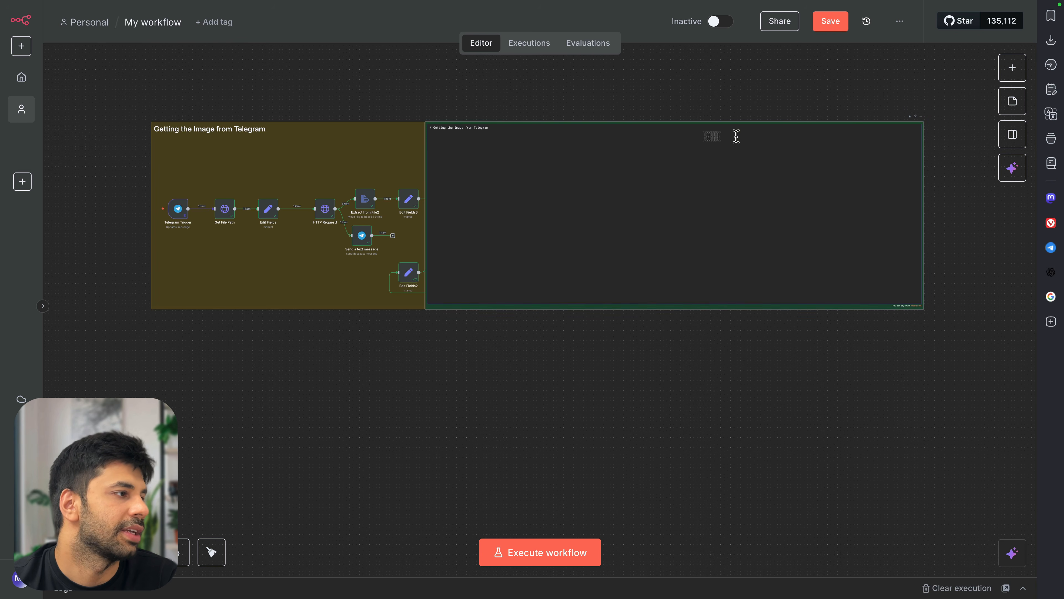
{"action": "double_click", "coordinate": [482, 127]}
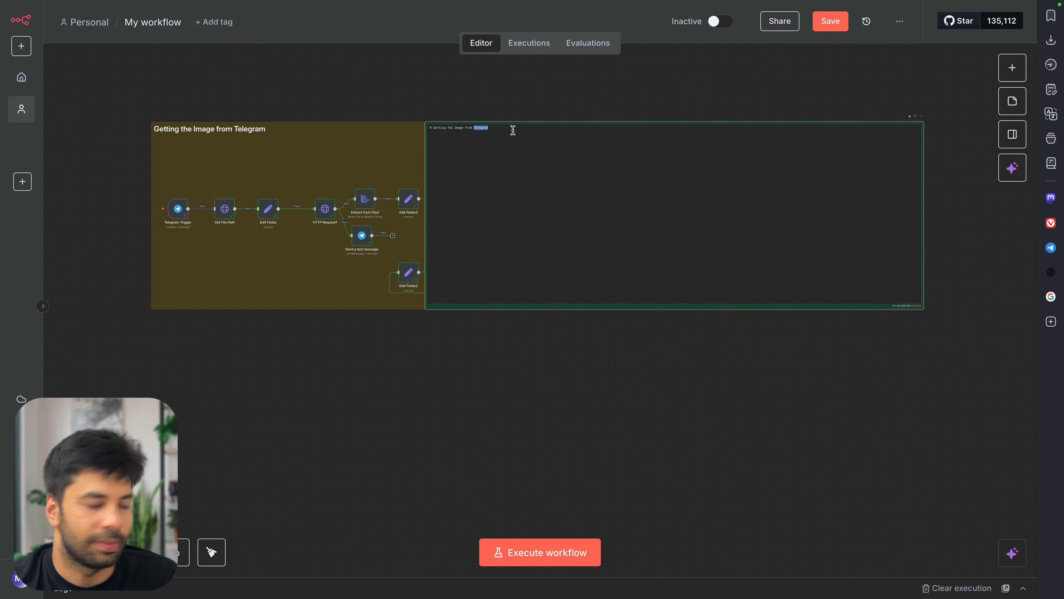
{"action": "left_click", "coordinate": [446, 128]}
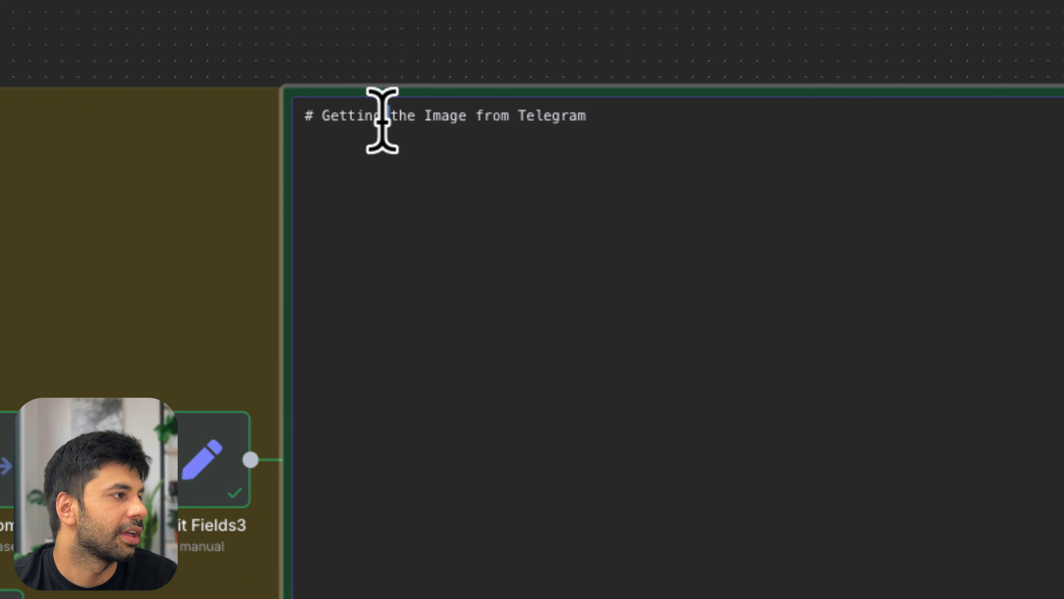
{"action": "triple_click", "coordinate": [390, 121]}
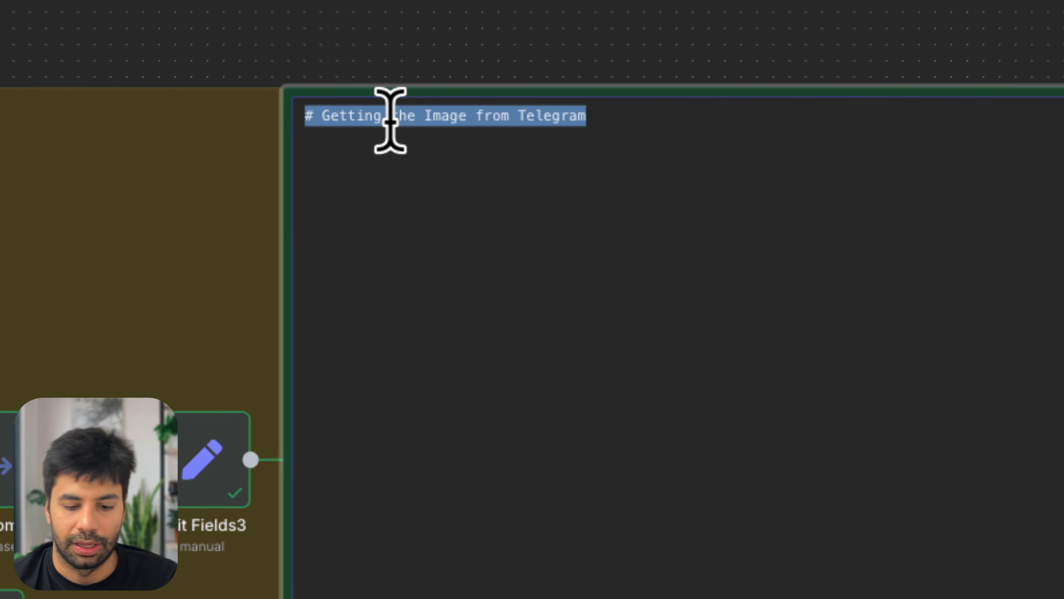
{"action": "type", "text": "# Creating thje"}
{"action": "key", "text": "BackSpace"}
{"action": "key", "text": "BackSpace"}
{"action": "key", "text": "BackSpace"}
{"action": "type", "text": "e image "}
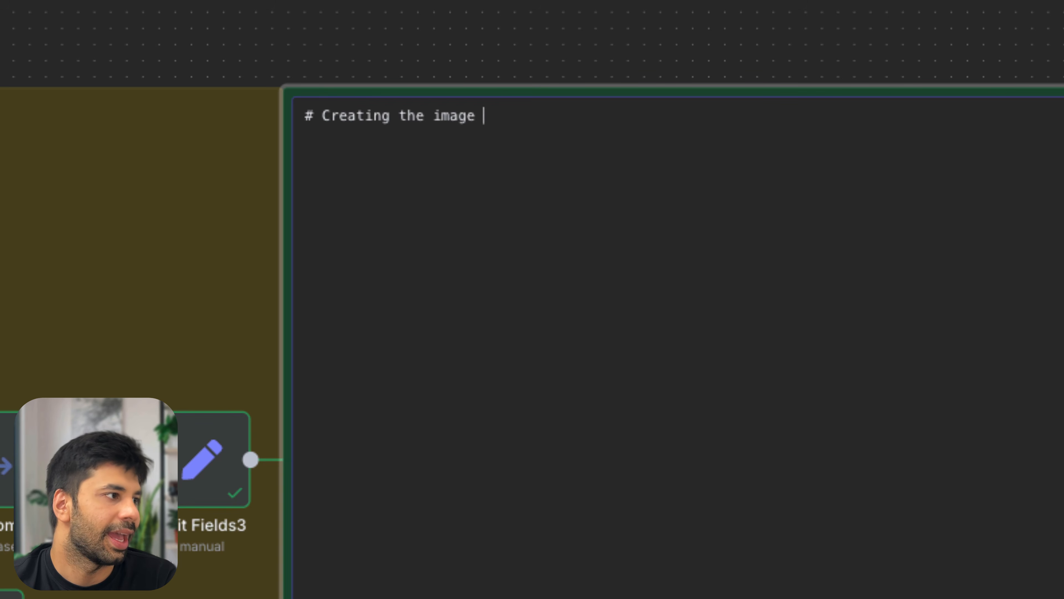
{"action": "type", "text": "and the feedback"}
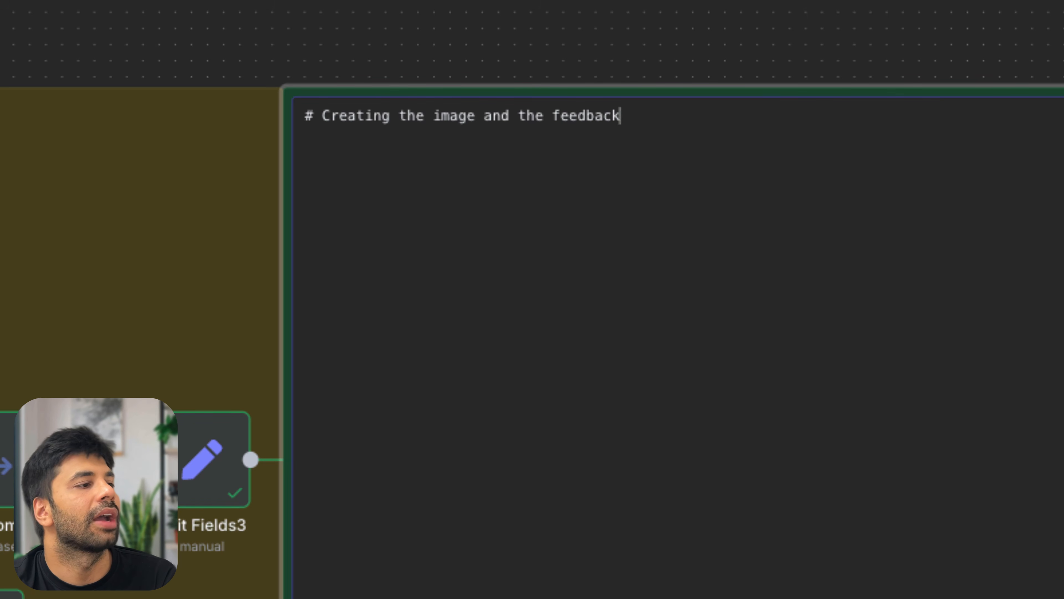
{"action": "type", "text": " loop"}
{"action": "left_click", "coordinate": [461, 45]}
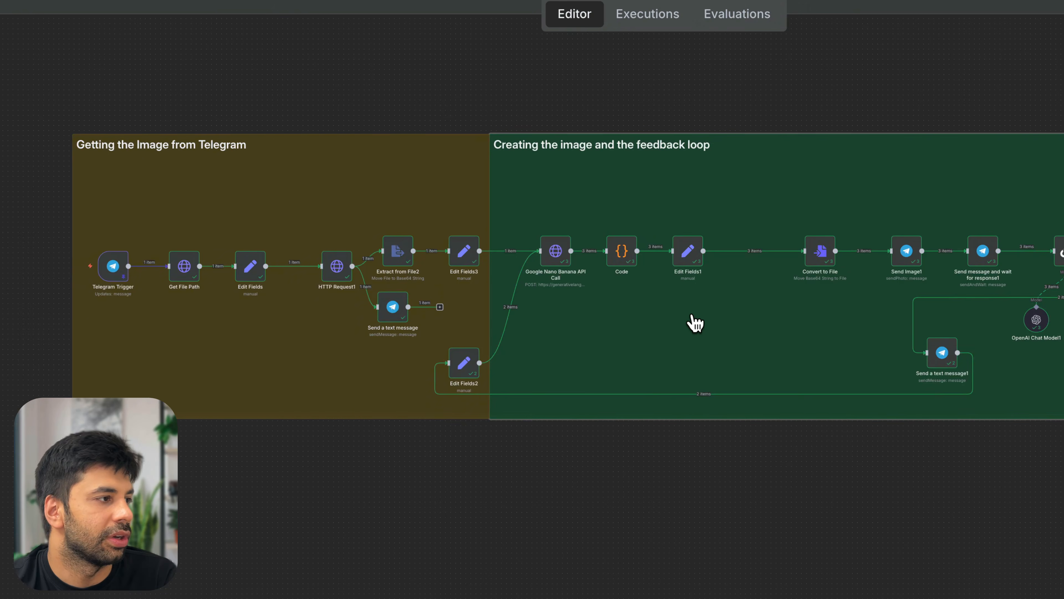
{"action": "scroll", "coordinate": [695, 323], "scroll_direction": "right", "scroll_amount": 5}
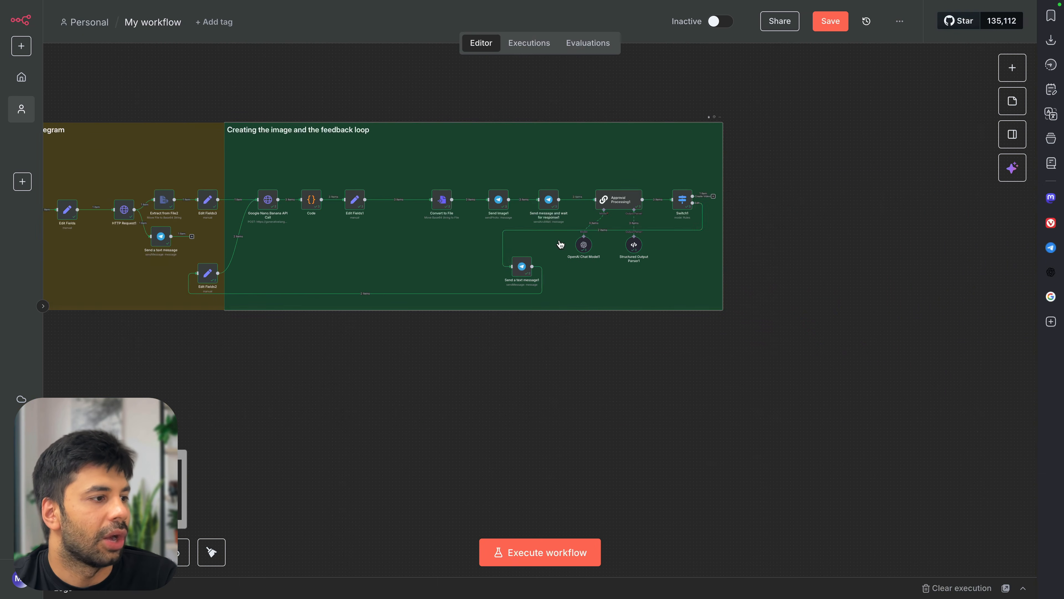
{"action": "scroll", "coordinate": [560, 244], "scroll_direction": "up", "scroll_amount": 5}
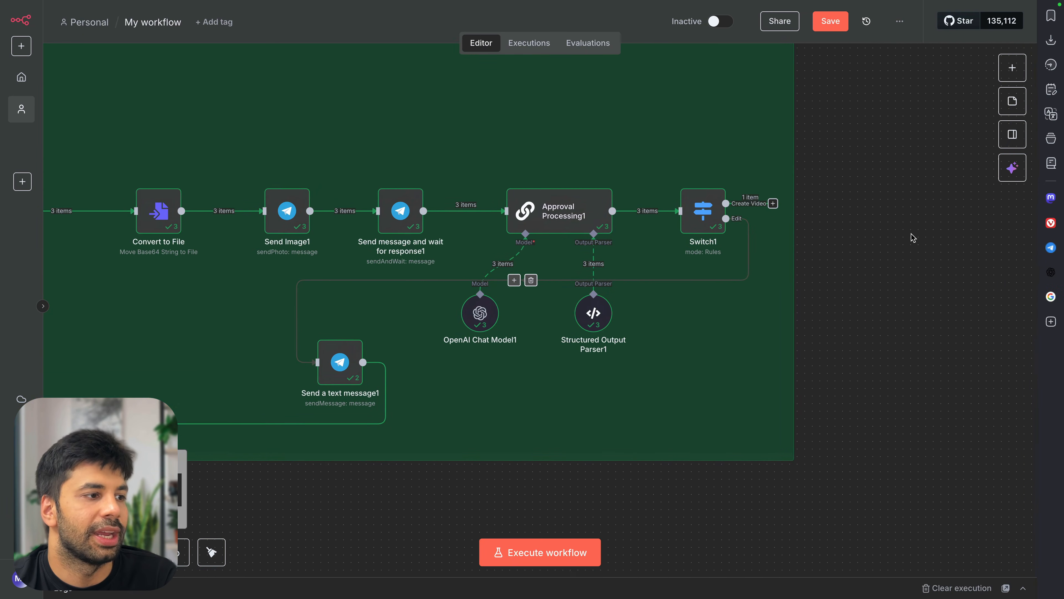
{"action": "scroll", "coordinate": [914, 238], "scroll_direction": "right", "scroll_amount": 3}
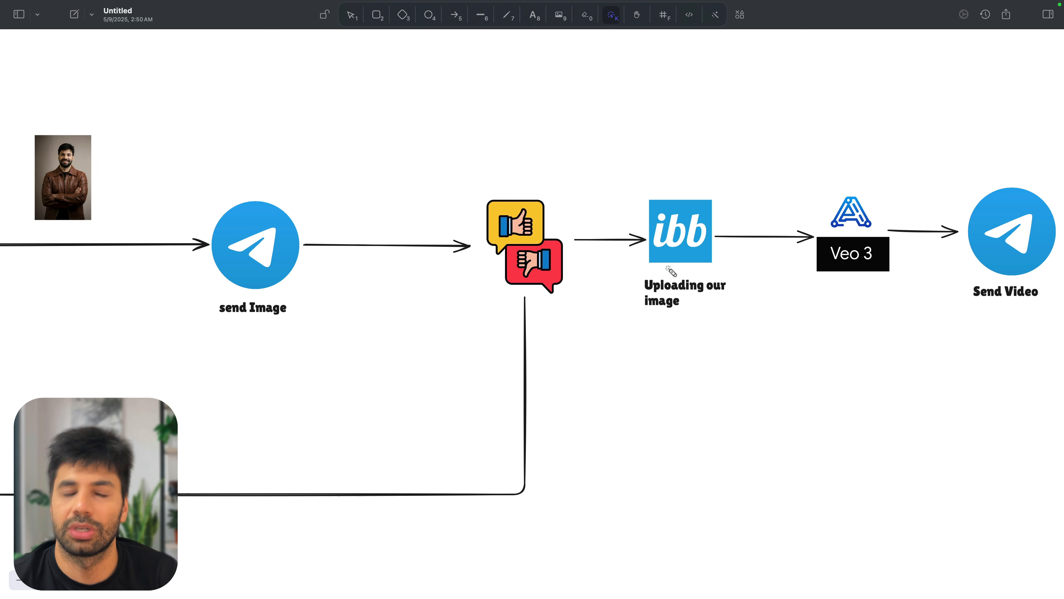
{"action": "mouse_move", "coordinate": [631, 189]}
{"action": "left_mouse_down"}
{"action": "mouse_move", "coordinate": [755, 309]}
{"action": "mouse_move", "coordinate": [640, 298]}
{"action": "left_mouse_up"}
{"action": "mouse_move", "coordinate": [643, 234]}
{"action": "left_mouse_down"}
{"action": "mouse_move", "coordinate": [694, 189]}
{"action": "mouse_move", "coordinate": [672, 320]}
{"action": "mouse_move", "coordinate": [630, 176]}
{"action": "left_mouse_up"}
{"action": "mouse_move", "coordinate": [836, 193]}
{"action": "left_mouse_down"}
{"action": "mouse_move", "coordinate": [822, 255]}
{"action": "mouse_move", "coordinate": [914, 238]}
{"action": "mouse_move", "coordinate": [819, 200]}
{"action": "mouse_move", "coordinate": [817, 208]}
{"action": "left_mouse_up"}
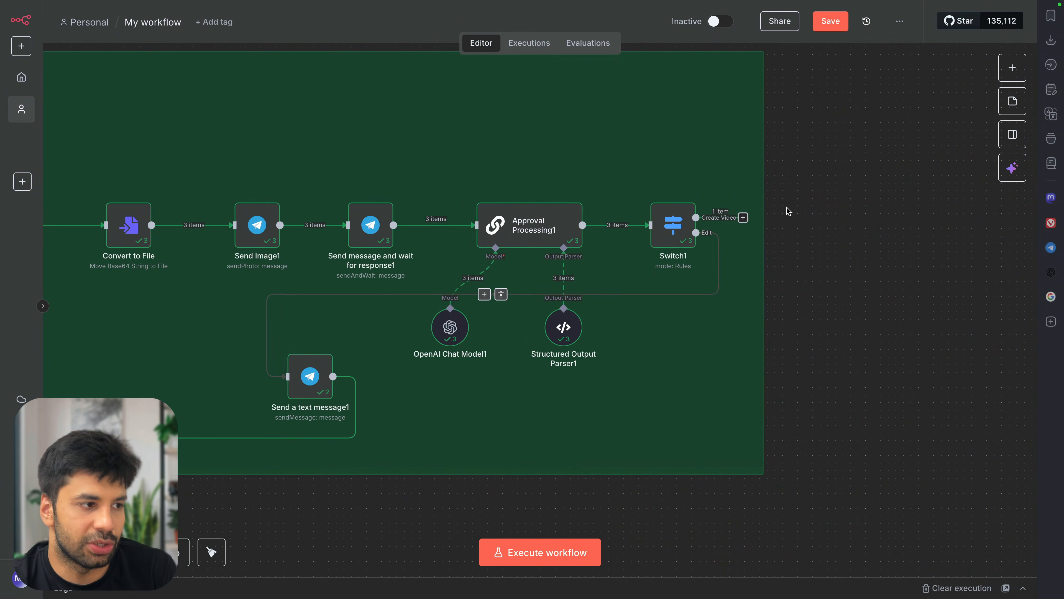
Paste an Edit Fields node and attach it after Switch1's Create Video output as Edit Fields4
{"action": "left_click", "coordinate": [744, 217]}
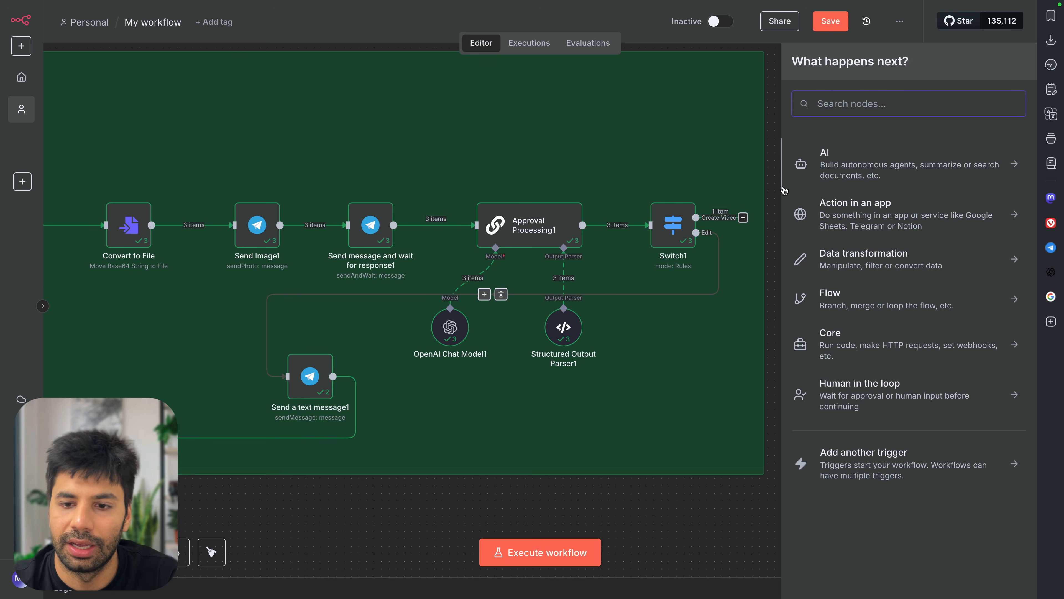
{"action": "key", "text": "super+Tab"}
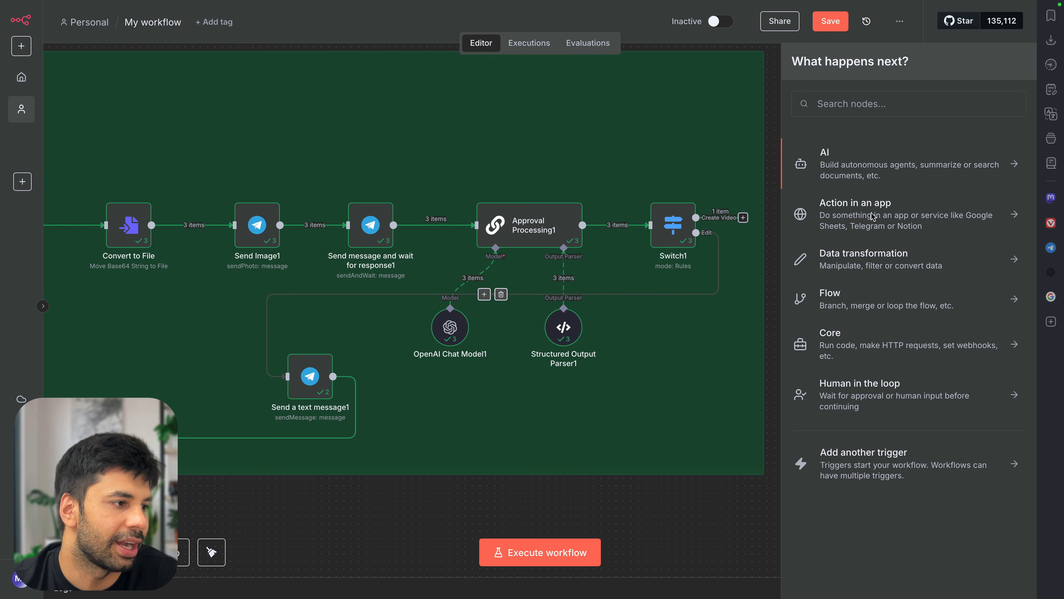
{"action": "left_click", "coordinate": [743, 218]}
{"action": "left_click", "coordinate": [743, 219]}
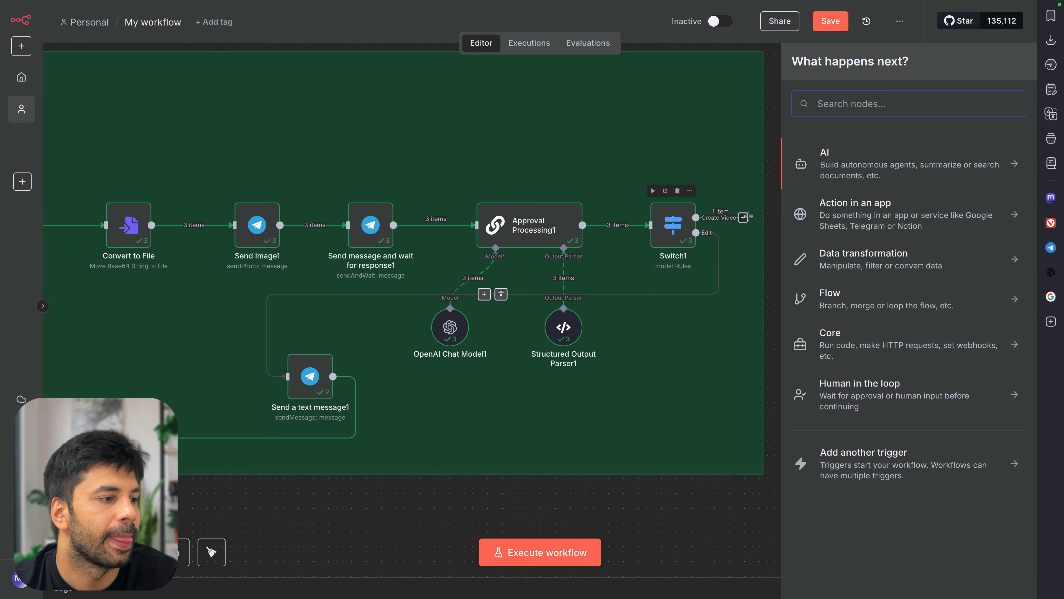
{"action": "left_click", "coordinate": [772, 189]}
{"action": "key", "text": "super+v"}
{"action": "mouse_move", "coordinate": [796, 215]}
{"action": "left_mouse_down"}
{"action": "mouse_move", "coordinate": [811, 222]}
{"action": "mouse_move", "coordinate": [765, 222]}
{"action": "mouse_move", "coordinate": [793, 219]}
{"action": "left_mouse_up"}
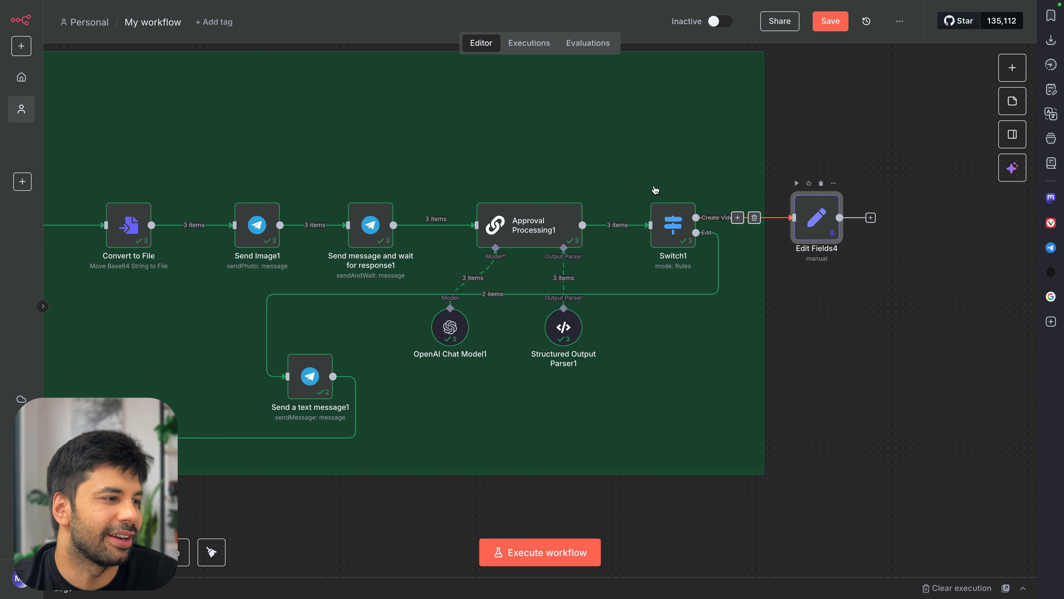
Set Edit Fields4's FinalBase64 to Edit Fields1's Image64String expression
{"action": "double_click", "coordinate": [817, 227]}
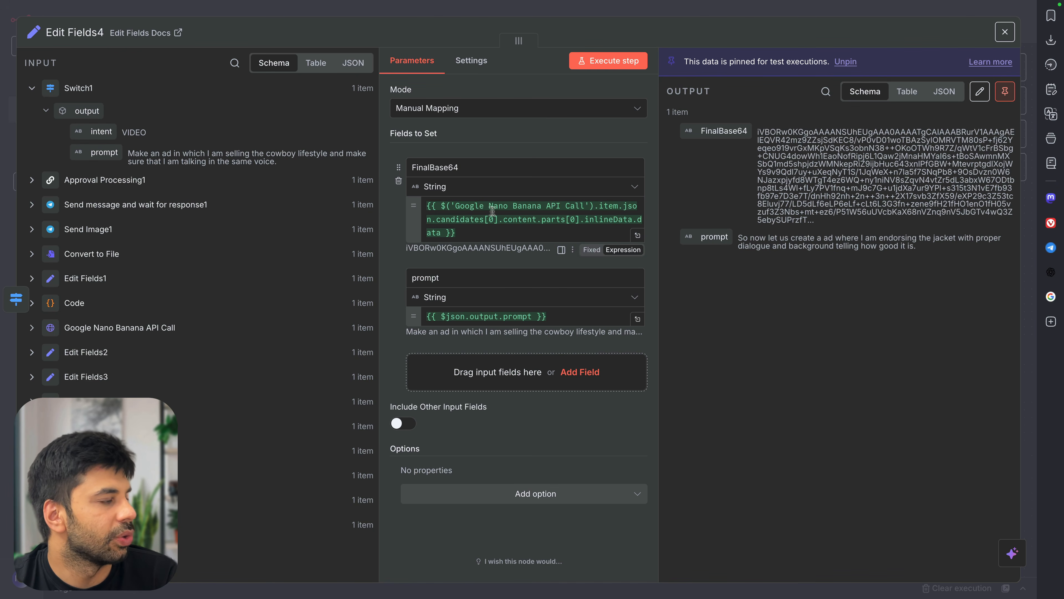
{"action": "scroll", "coordinate": [172, 287], "scroll_direction": "down", "scroll_amount": 1}
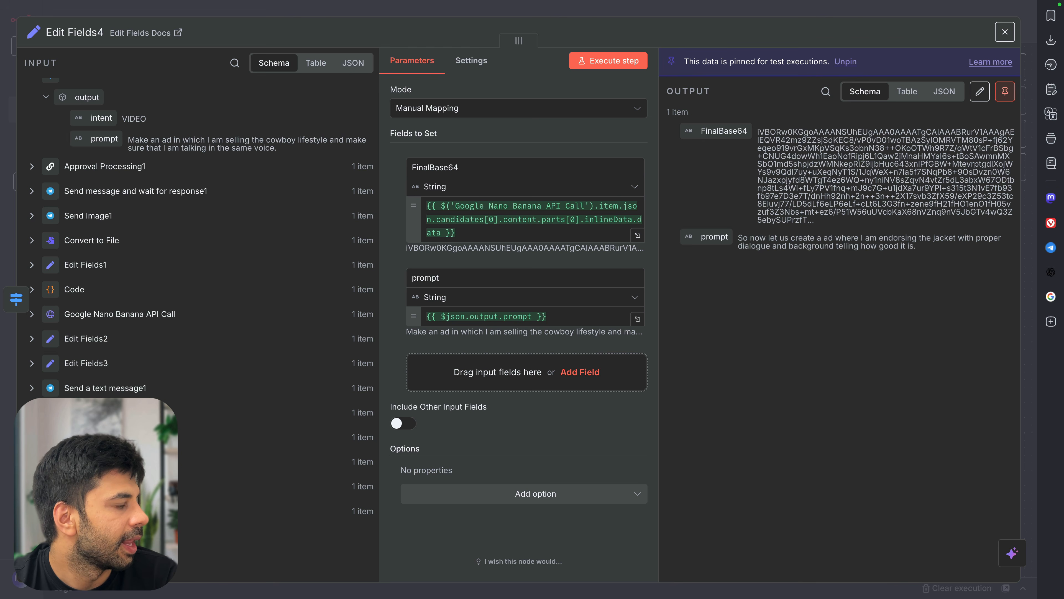
{"action": "left_click", "coordinate": [64, 319]}
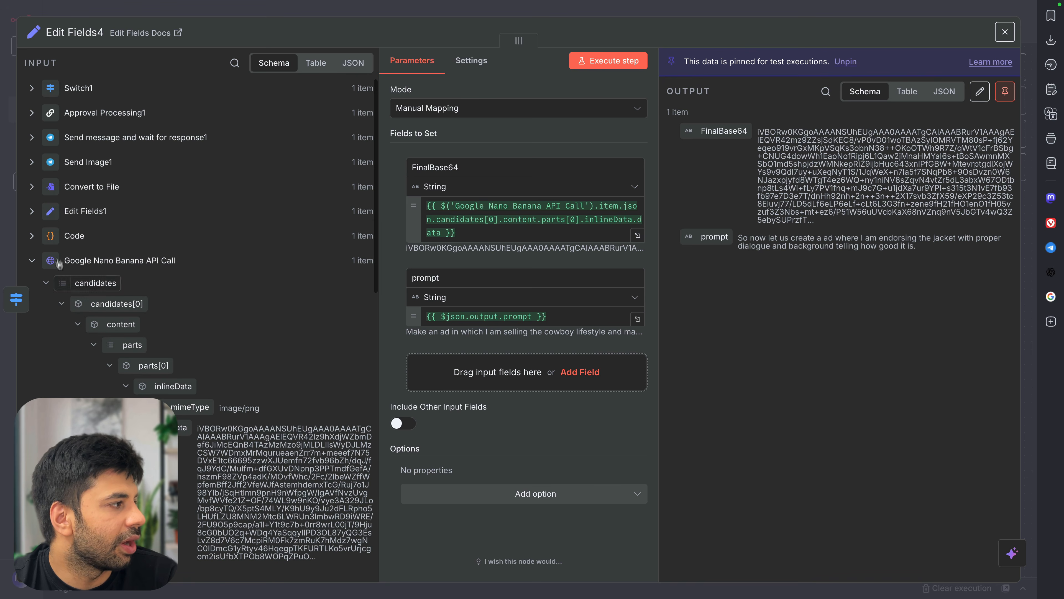
{"action": "left_click", "coordinate": [38, 215]}
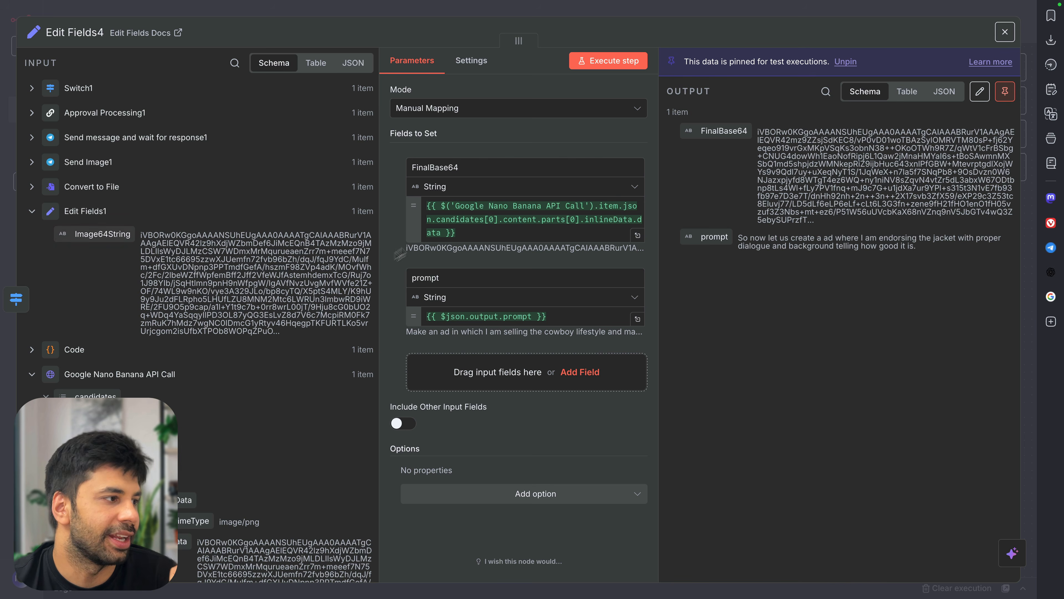
{"action": "left_click", "coordinate": [500, 228]}
{"action": "key", "text": "ctrl+a"}
{"action": "key", "text": "BackSpace"}
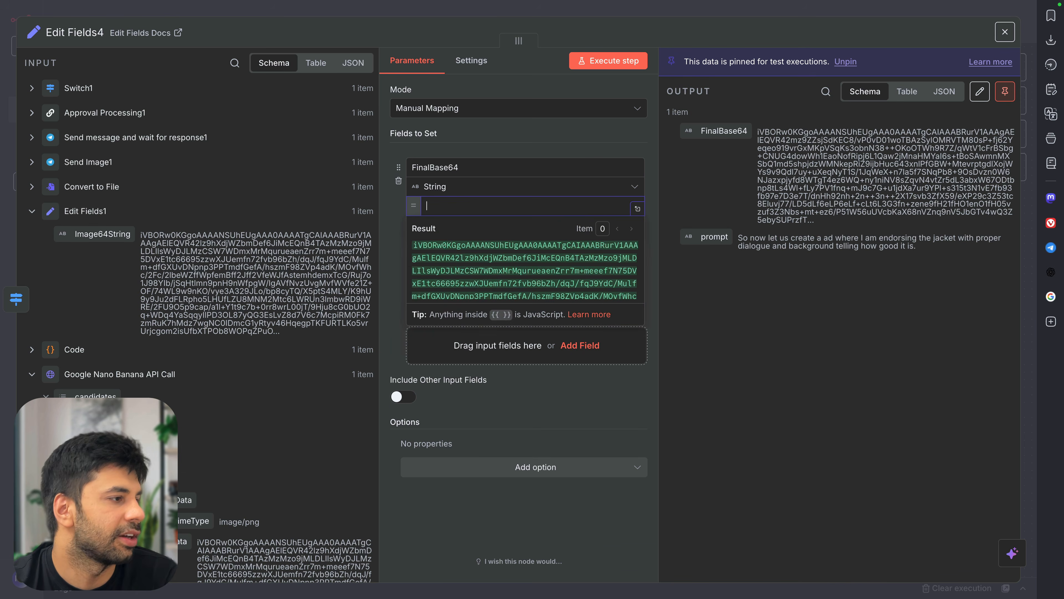
{"action": "left_click_drag", "start_coordinate": [111, 228], "coordinate": [496, 203]}
{"action": "left_click", "coordinate": [752, 288]}
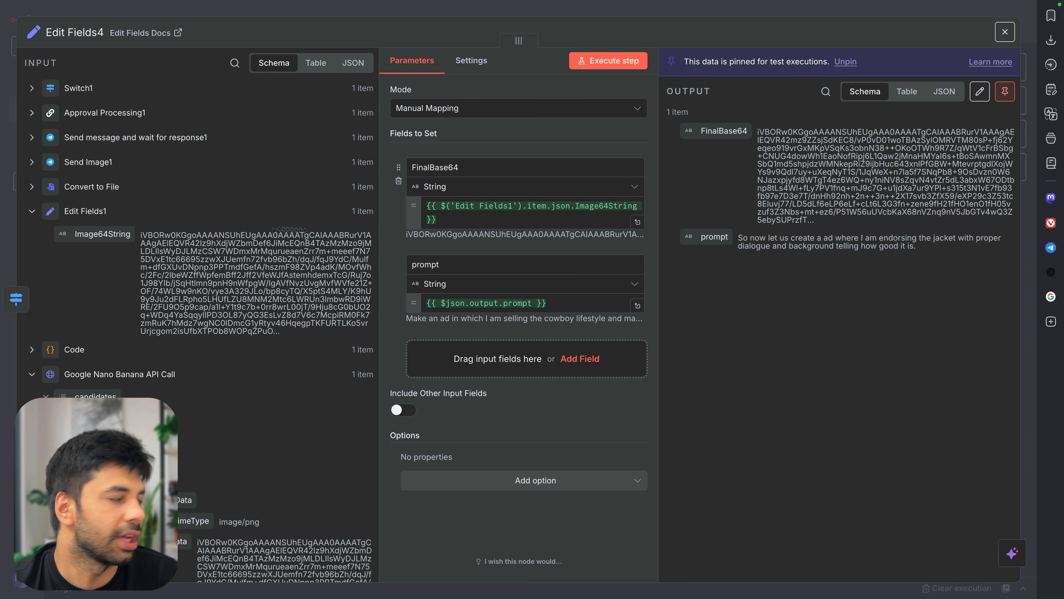
Check Switch1's intent and prompt fields in the input data, then close Edit Fields4
{"action": "left_click", "coordinate": [32, 88]}
{"action": "left_click", "coordinate": [46, 112]}
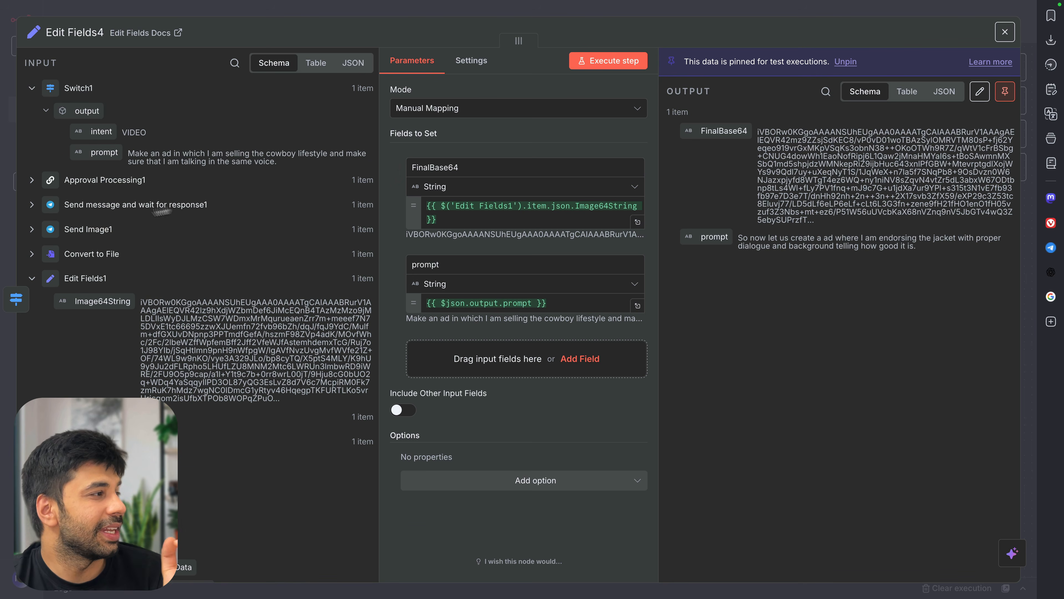
{"action": "left_click", "coordinate": [31, 253]}
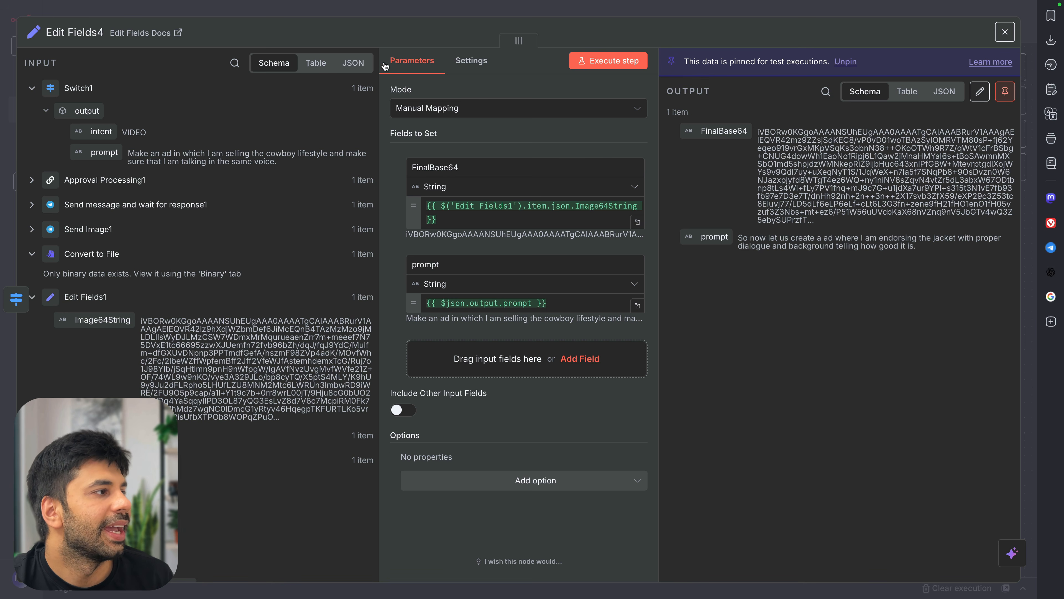
{"action": "left_click_drag", "start_coordinate": [380, 65], "coordinate": [404, 64]}
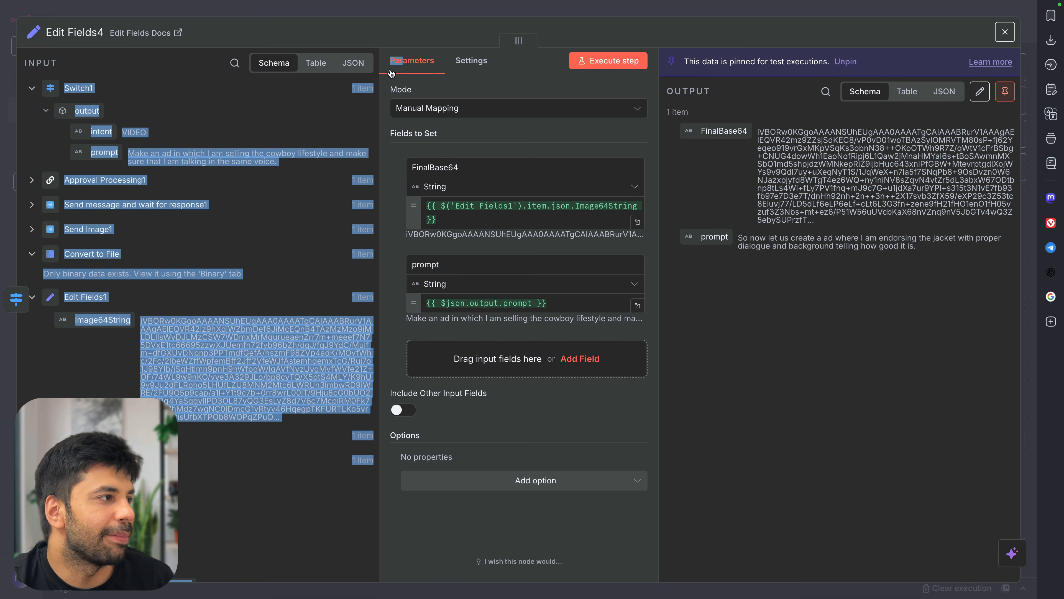
{"action": "left_click", "coordinate": [322, 111]}
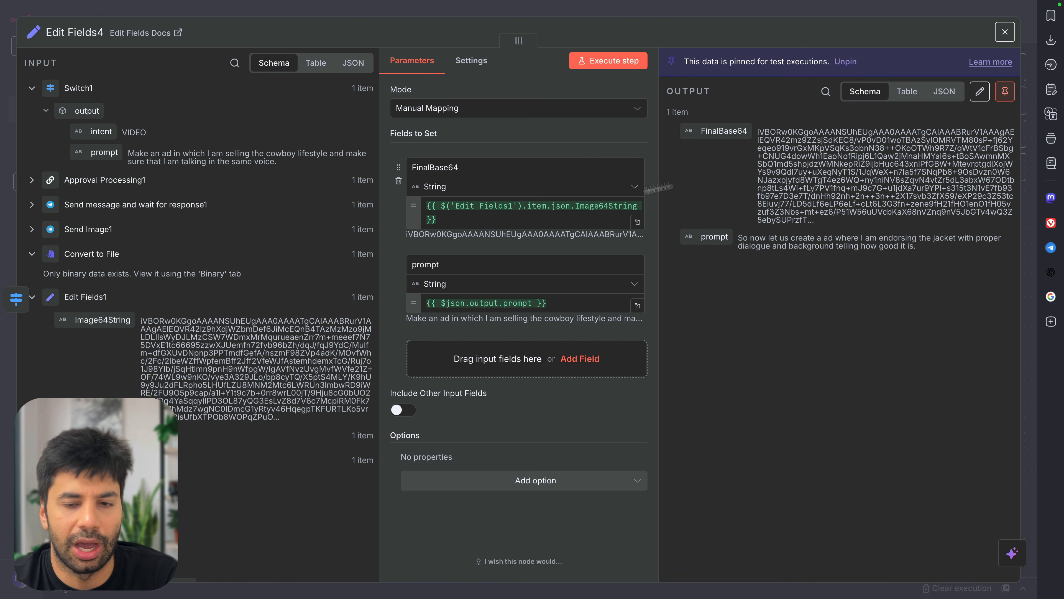
{"action": "left_click", "coordinate": [699, 16]}
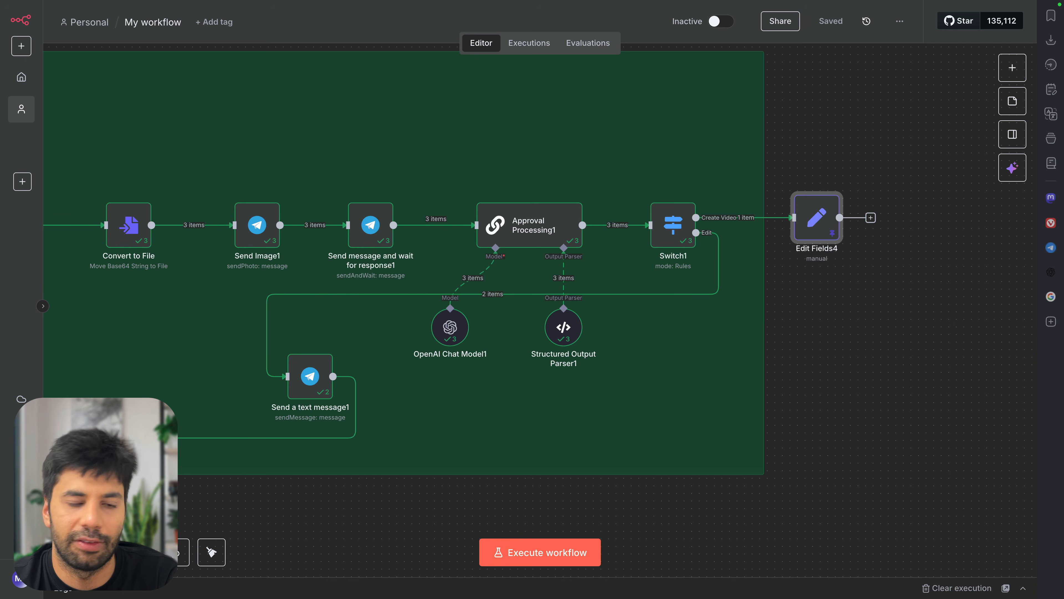
Paste a Convert to File node and connect it after Edit Fields4
{"action": "key", "text": "super+v"}
{"action": "left_click_drag", "start_coordinate": [871, 272], "coordinate": [907, 219]}
{"action": "double_click", "coordinate": [917, 228]}
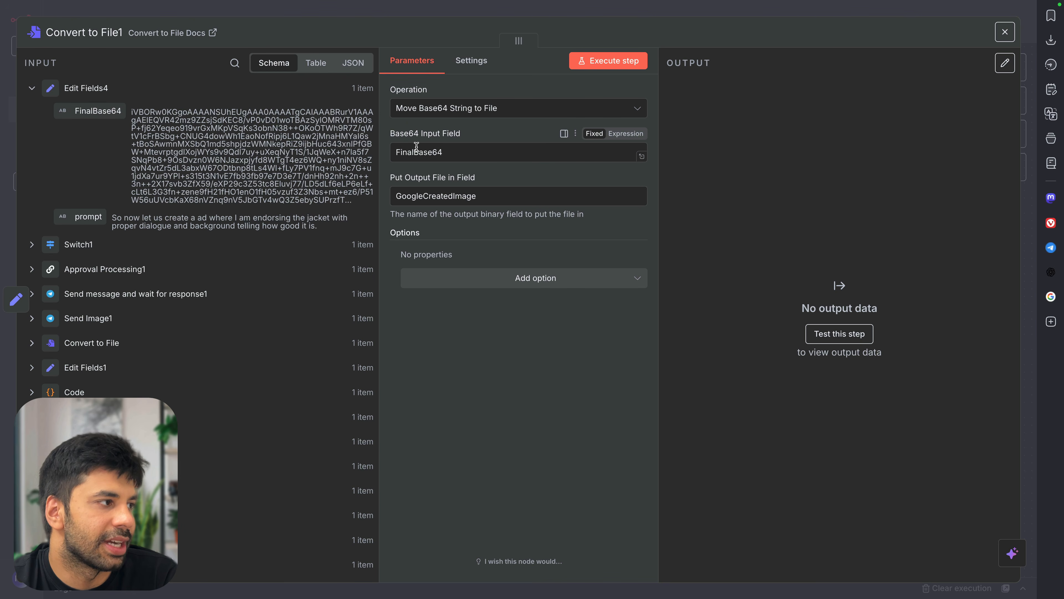
Map FinalBase64 into Base64 Input Field, keep output GoogleCreatedImage, and test-run the step
{"action": "double_click", "coordinate": [436, 145]}
{"action": "key", "text": "BackSpace"}
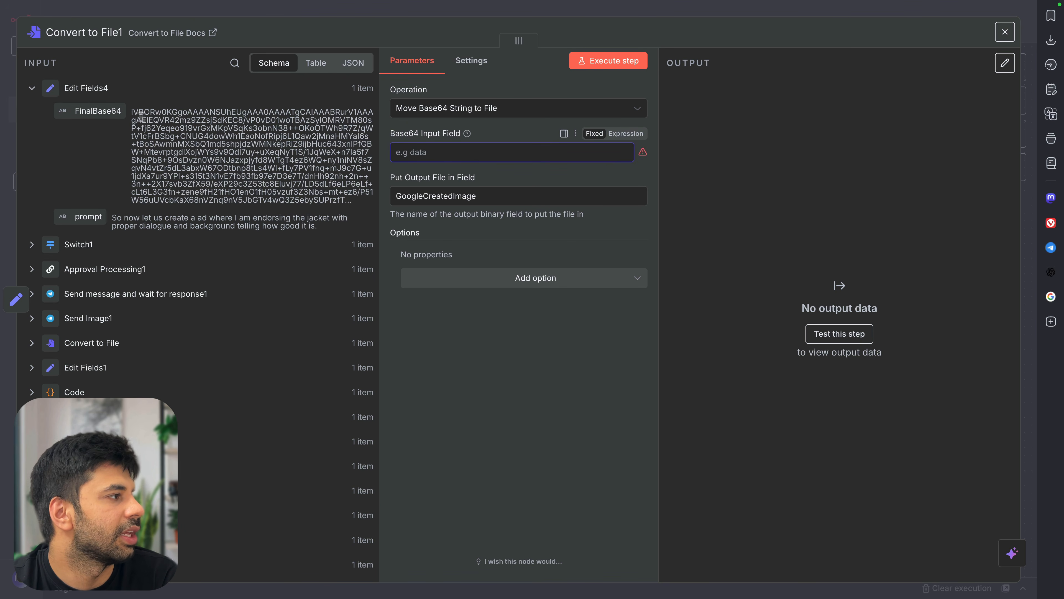
{"action": "left_click_drag", "start_coordinate": [108, 112], "coordinate": [438, 149]}
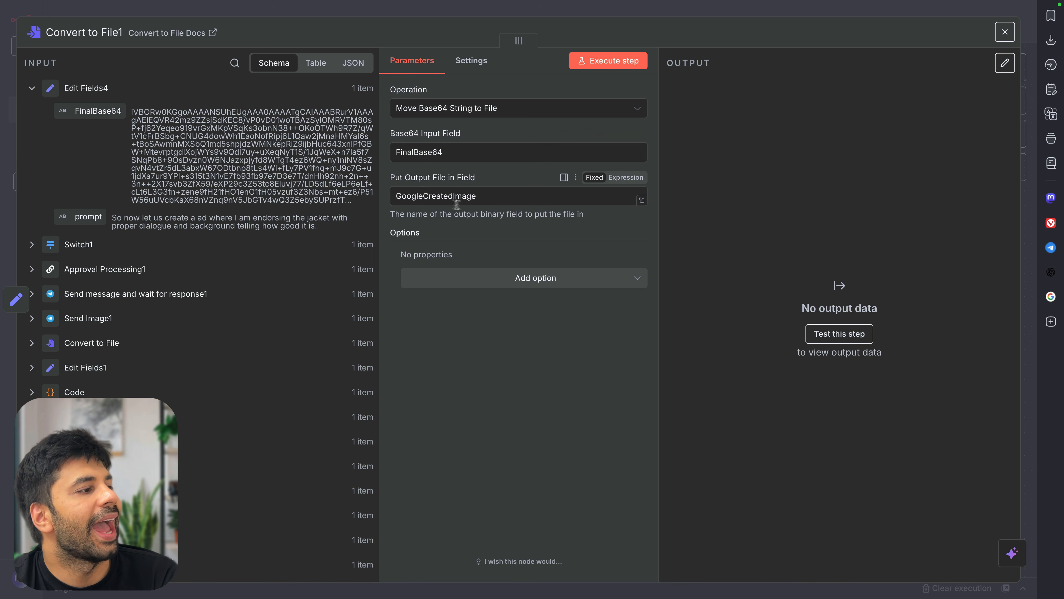
{"action": "double_click", "coordinate": [494, 198]}
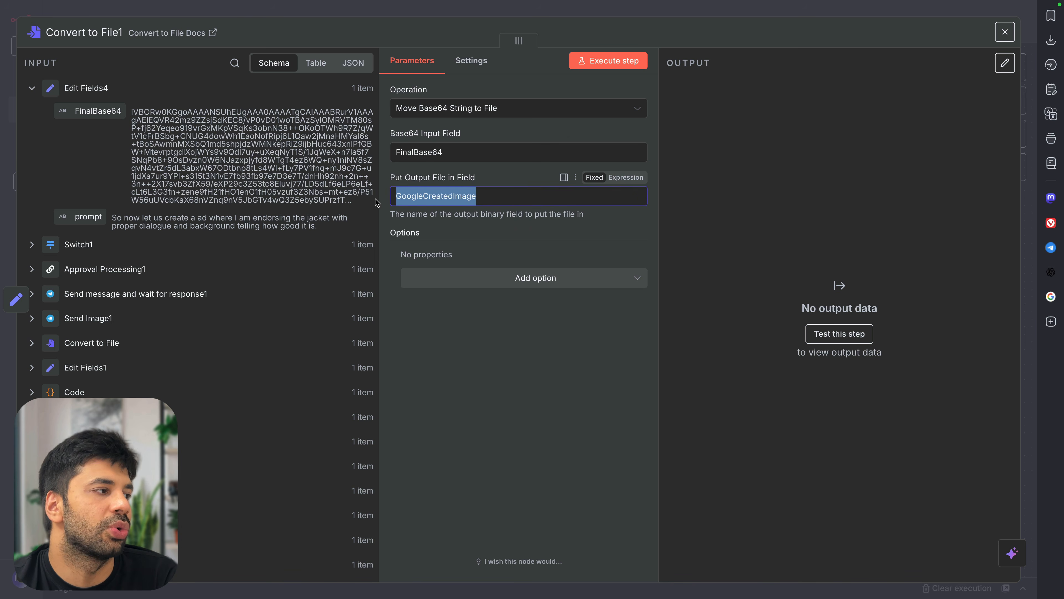
{"action": "left_click", "coordinate": [605, 64]}
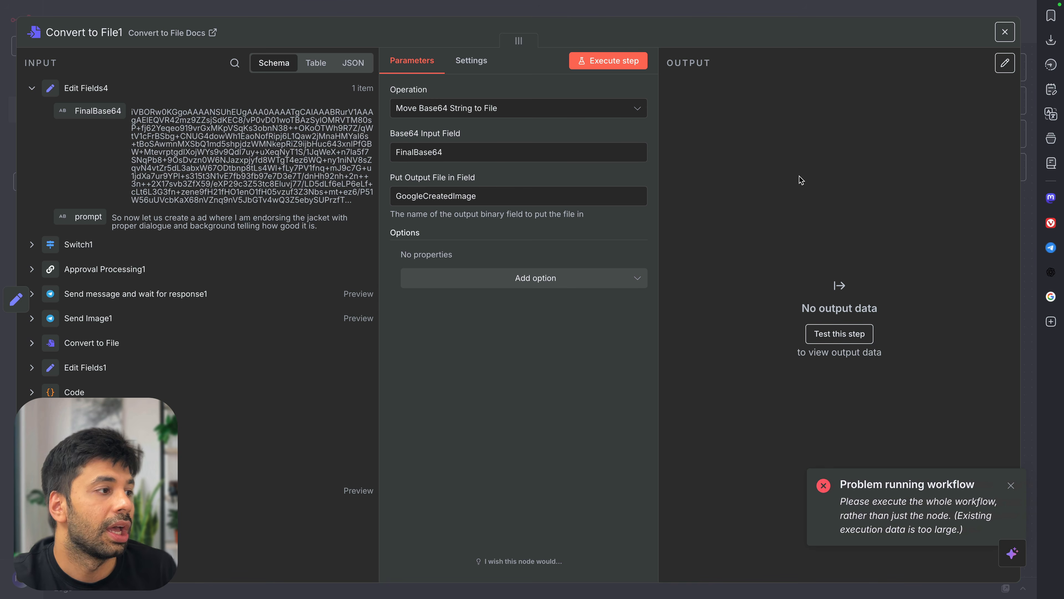
{"action": "left_click", "coordinate": [713, 17]}
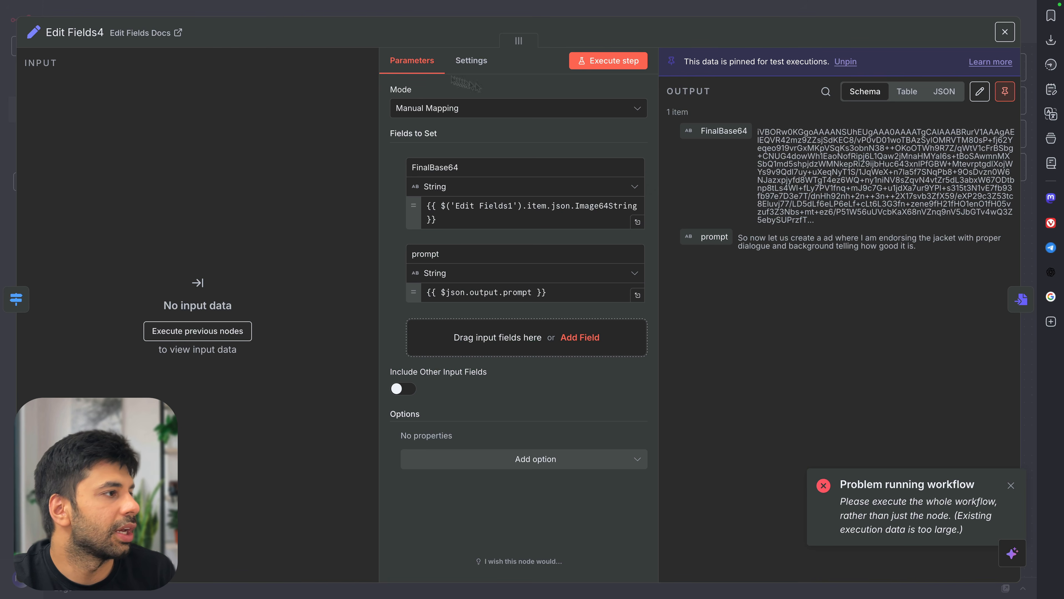
Unpin Edit Fields4's pinned test output data
{"action": "double_click", "coordinate": [807, 223]}
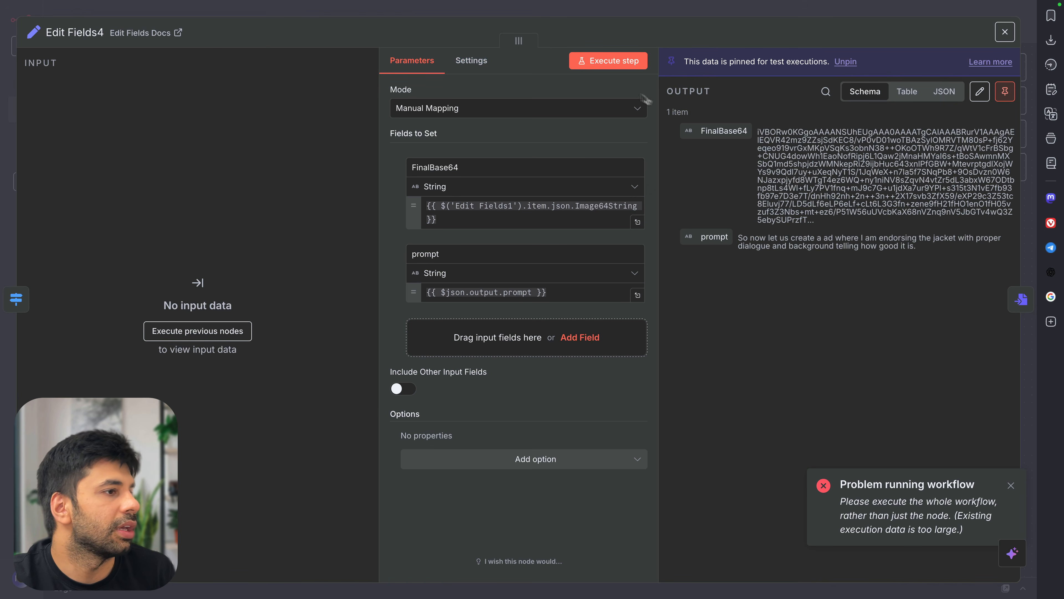
{"action": "left_click", "coordinate": [979, 90]}
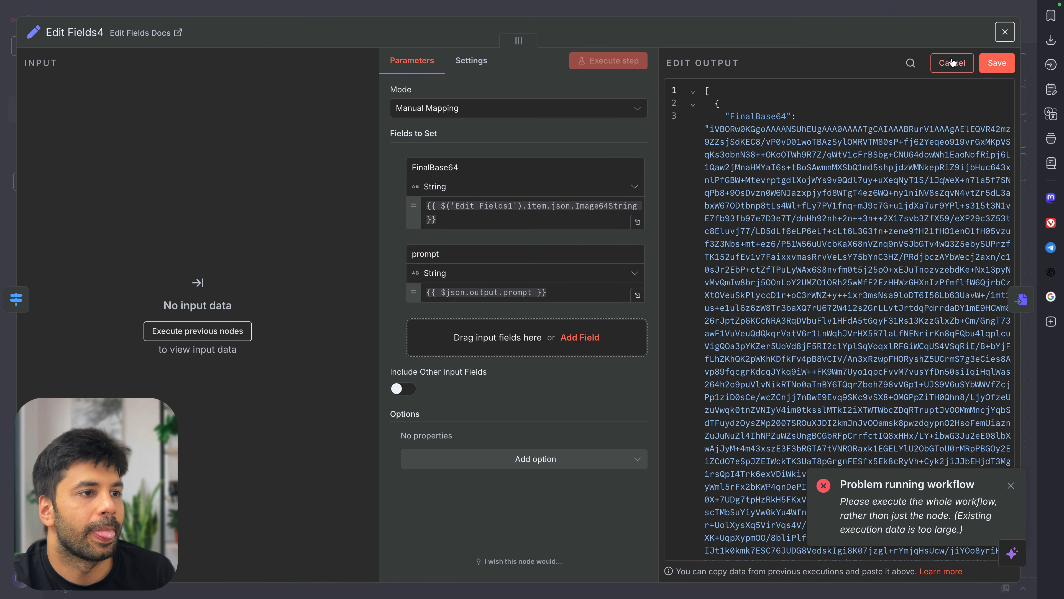
{"action": "left_click", "coordinate": [952, 63]}
{"action": "left_click", "coordinate": [1000, 89]}
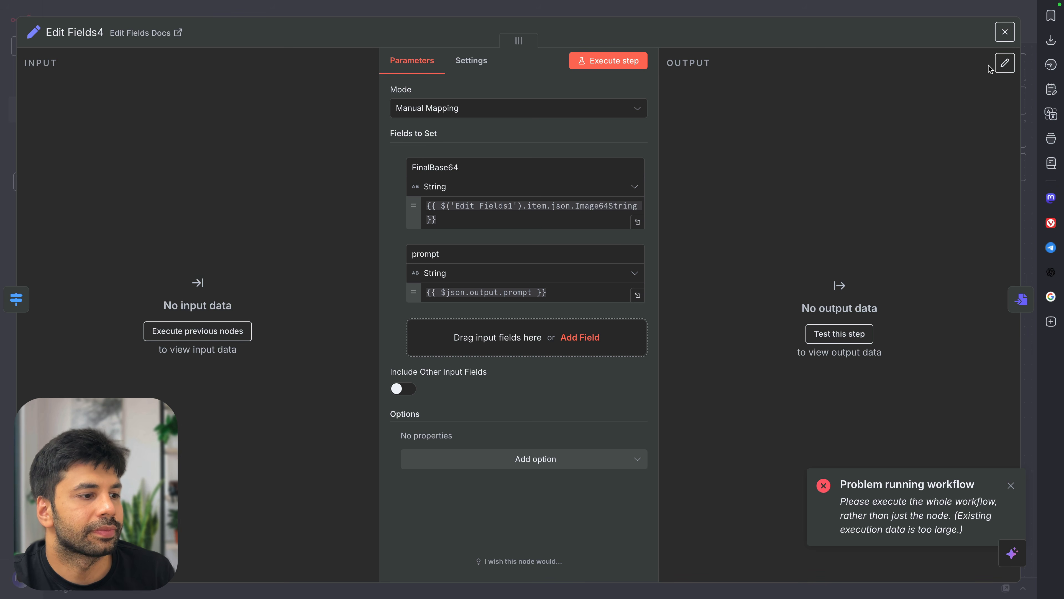
Execute the whole workflow with the Telegram chat panel open
{"action": "left_click", "coordinate": [1004, 31]}
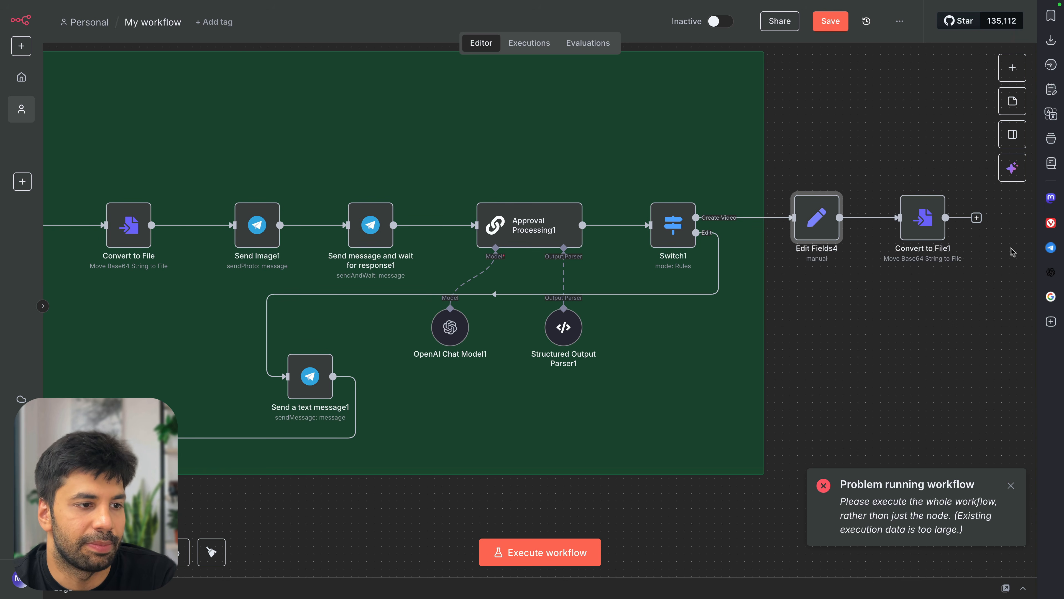
{"action": "left_click", "coordinate": [1051, 247]}
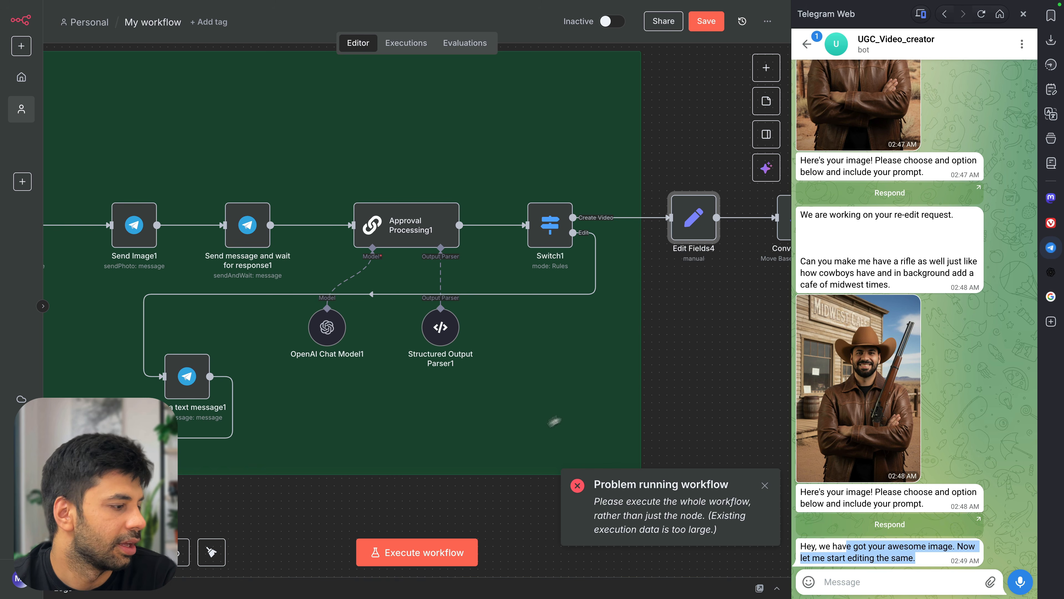
{"action": "left_click", "coordinate": [452, 541]}
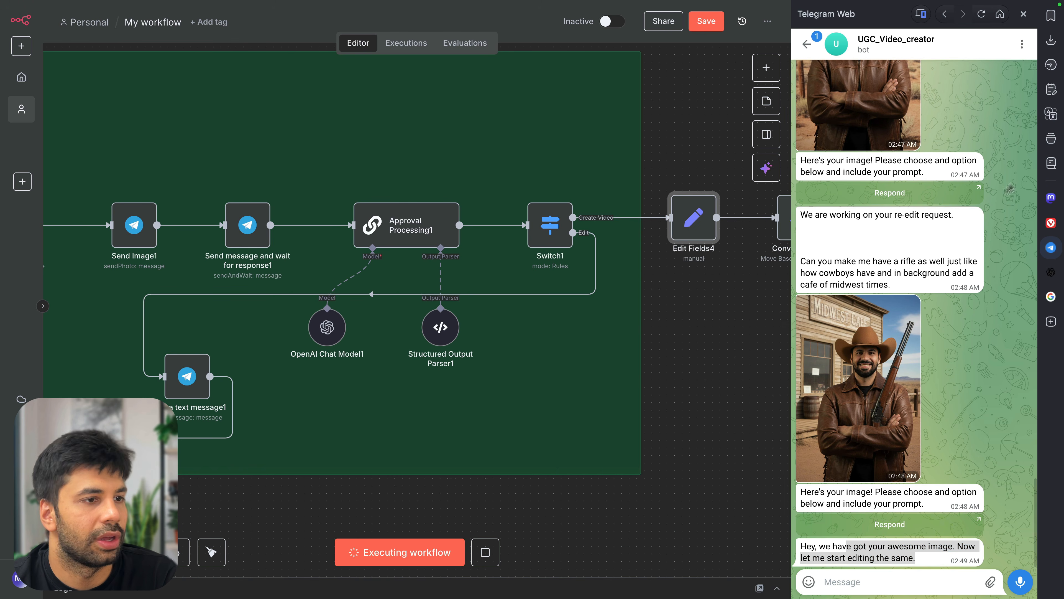
Open the new image's approval form link from the Telegram chat
{"action": "left_click", "coordinate": [1050, 45]}
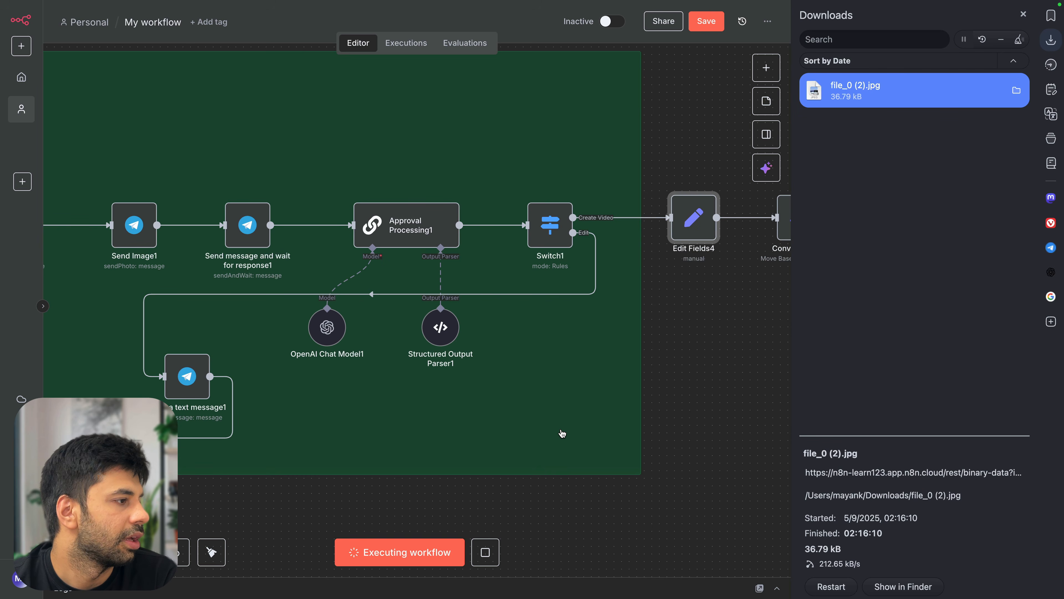
{"action": "scroll", "coordinate": [562, 433], "scroll_direction": "down", "scroll_amount": 3}
{"action": "left_click", "coordinate": [1055, 41]}
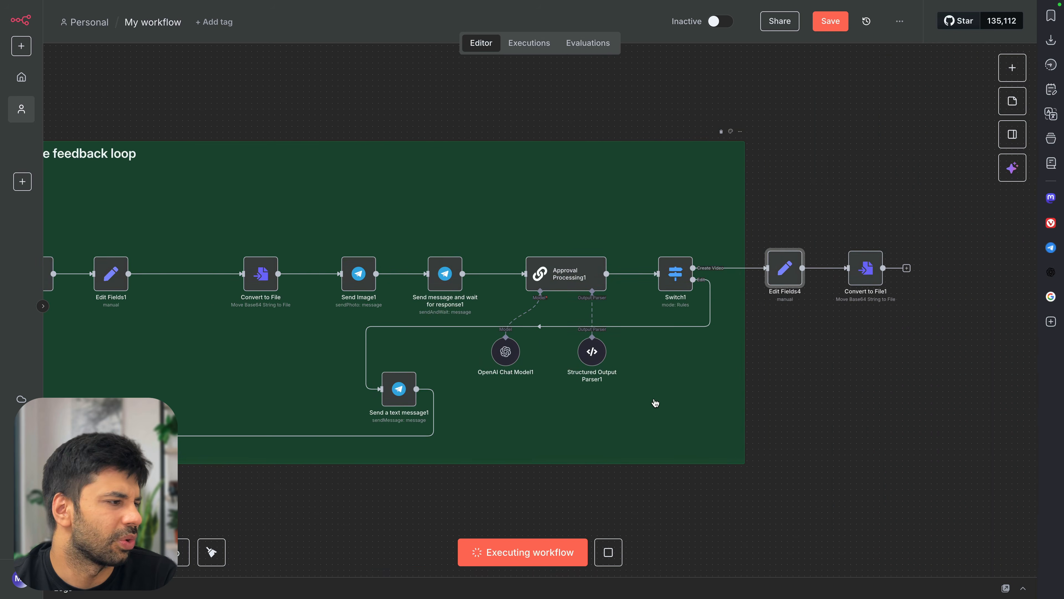
{"action": "scroll", "coordinate": [655, 403], "scroll_direction": "left", "scroll_amount": 10}
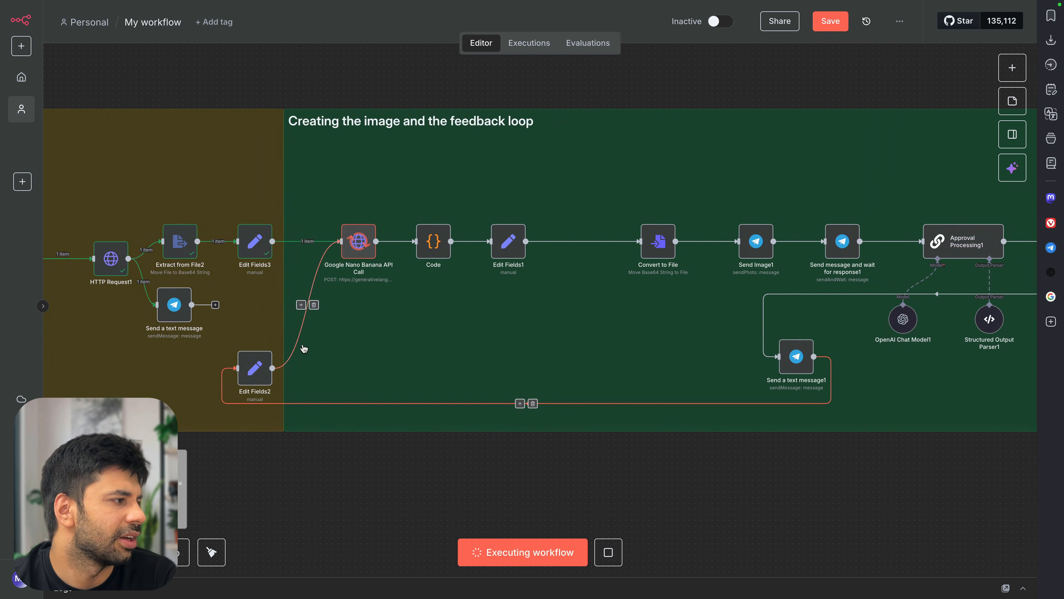
{"action": "scroll", "coordinate": [304, 348], "scroll_direction": "left", "scroll_amount": 8}
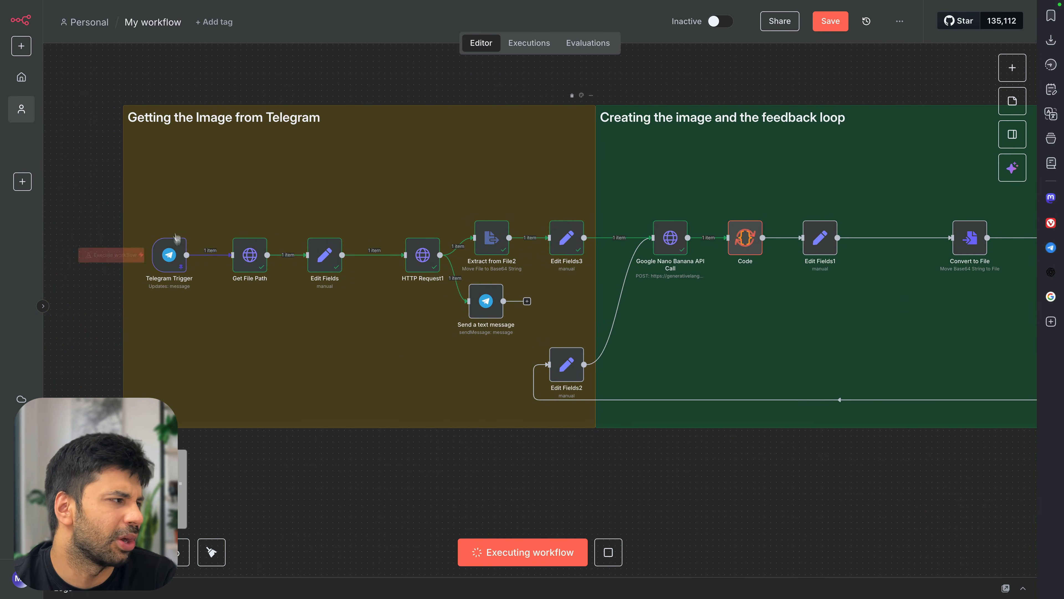
{"action": "scroll", "coordinate": [302, 333], "scroll_direction": "right", "scroll_amount": 7}
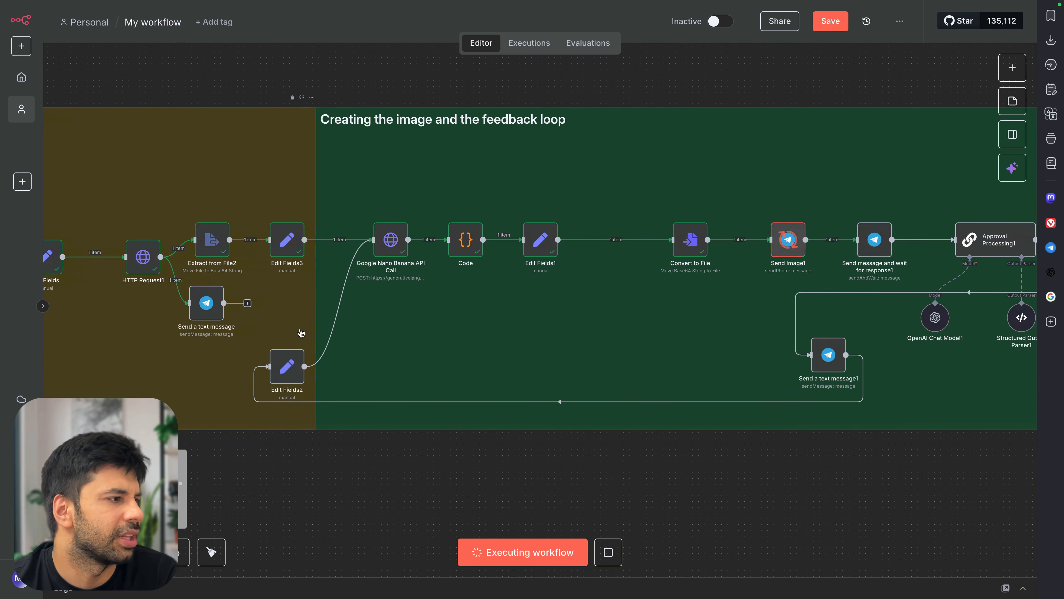
{"action": "scroll", "coordinate": [542, 313], "scroll_direction": "right", "scroll_amount": 9}
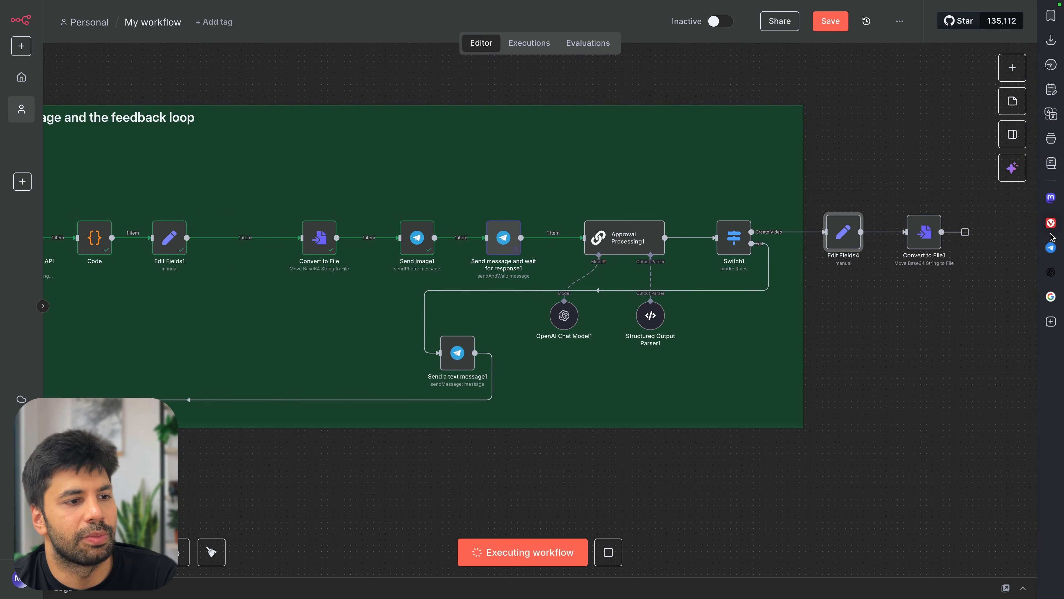
{"action": "left_click", "coordinate": [1051, 247]}
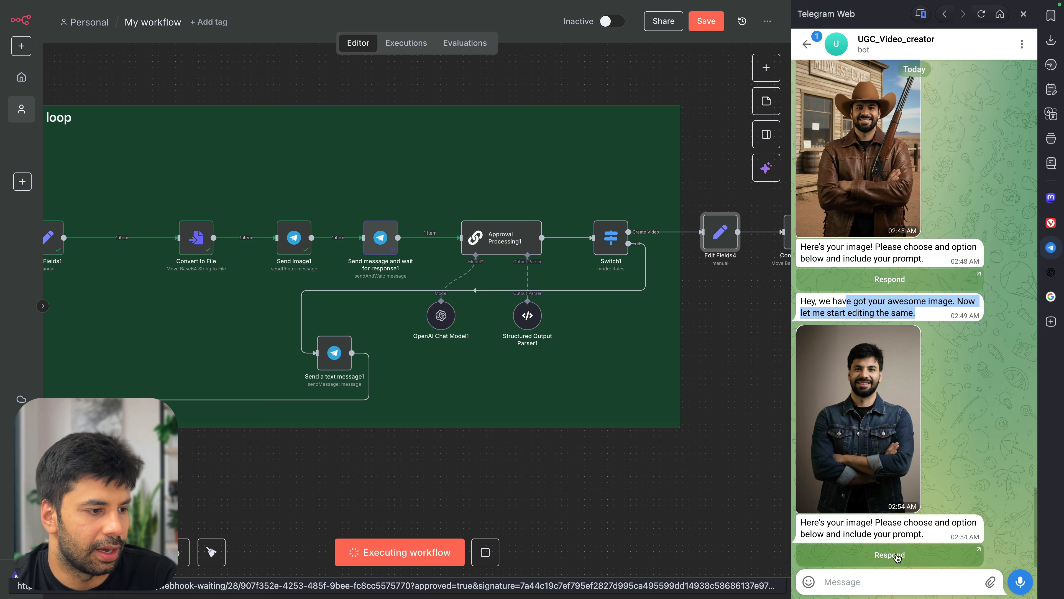
{"action": "left_click", "coordinate": [890, 555]}
{"action": "left_click", "coordinate": [966, 371]}
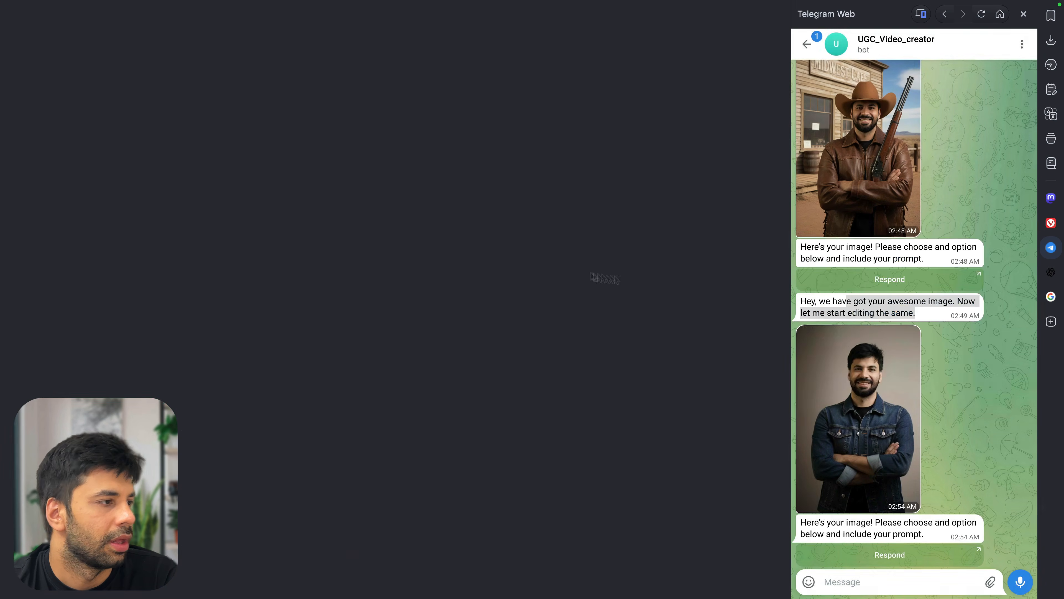
Resubmit the earlier rifle-and-cafe prompt in the undo-and-retry field
{"action": "double_click", "coordinate": [868, 265]}
{"action": "scroll", "coordinate": [868, 265], "scroll_direction": "up", "scroll_amount": 5}
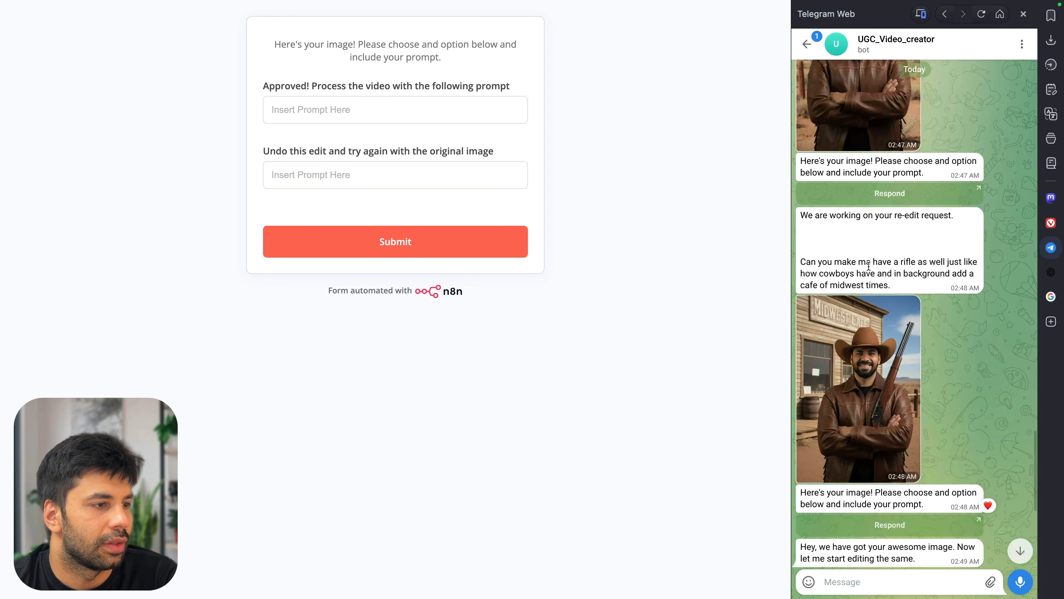
{"action": "mouse_move", "coordinate": [883, 315]}
{"action": "left_mouse_down"}
{"action": "mouse_move", "coordinate": [791, 298]}
{"action": "mouse_move", "coordinate": [893, 315]}
{"action": "left_mouse_up"}
{"action": "key", "text": "super+c"}
{"action": "left_click", "coordinate": [415, 211]}
{"action": "left_click", "coordinate": [387, 179]}
{"action": "key", "text": "super+v"}
{"action": "left_click", "coordinate": [406, 242]}
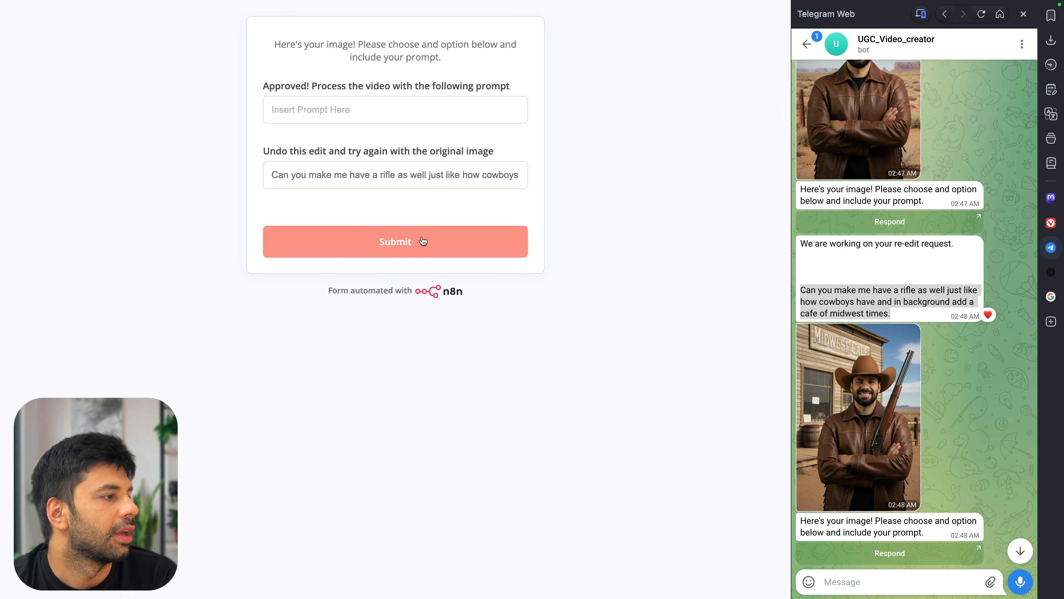
{"action": "key", "text": "super+w"}
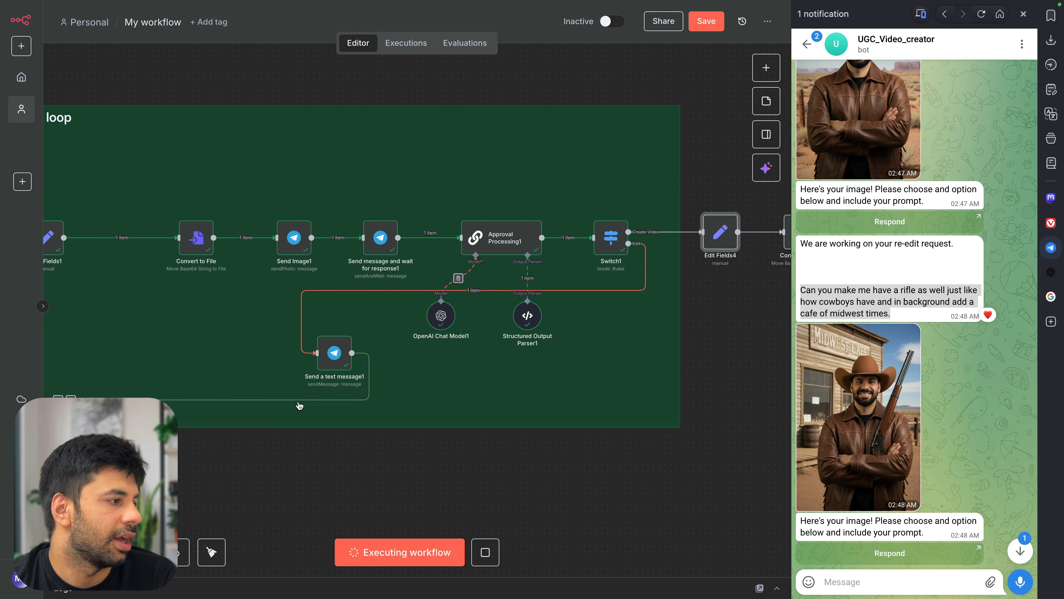
Heart-react to the latest 02:55 AM rifle-and-Prairie Grind cafe image in Telegram
{"action": "scroll", "coordinate": [487, 367], "scroll_direction": "down", "scroll_amount": 2}
{"action": "scroll", "coordinate": [289, 357], "scroll_direction": "left", "scroll_amount": 3}
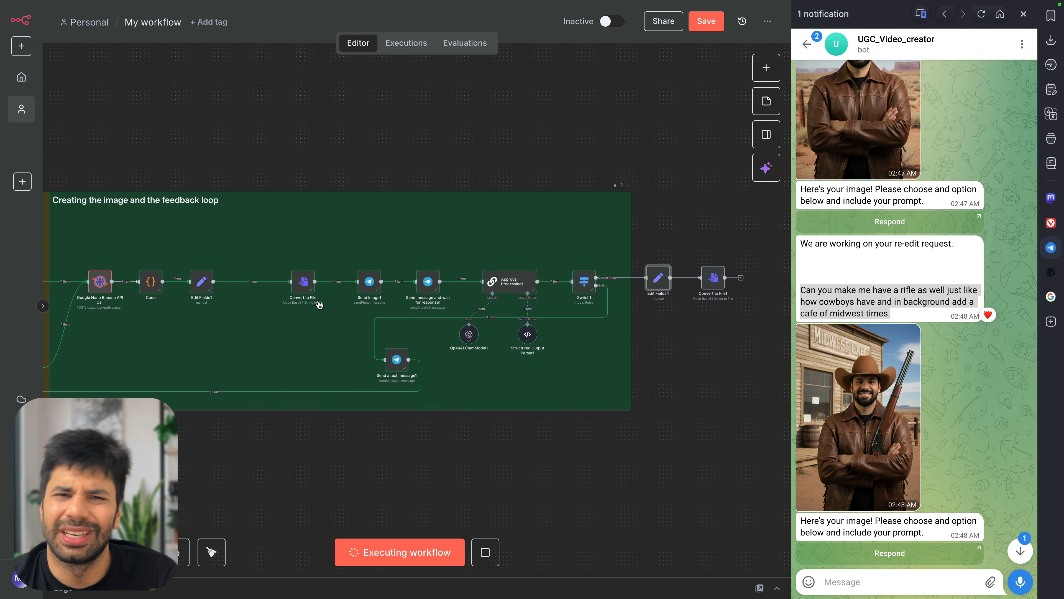
{"action": "scroll", "coordinate": [201, 292], "scroll_direction": "left", "scroll_amount": 3}
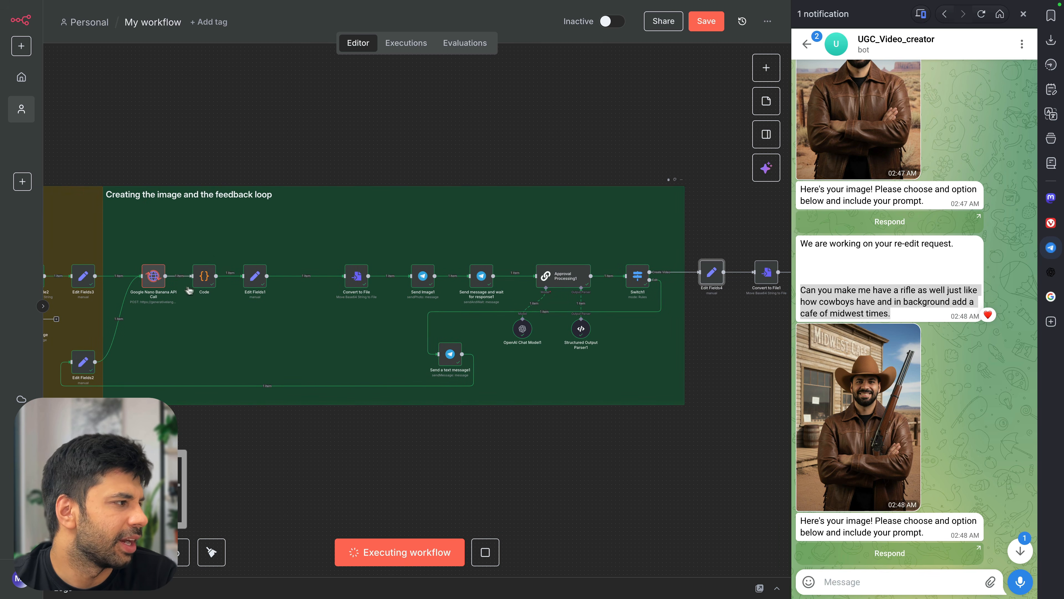
{"action": "scroll", "coordinate": [211, 285], "scroll_direction": "up", "scroll_amount": 5}
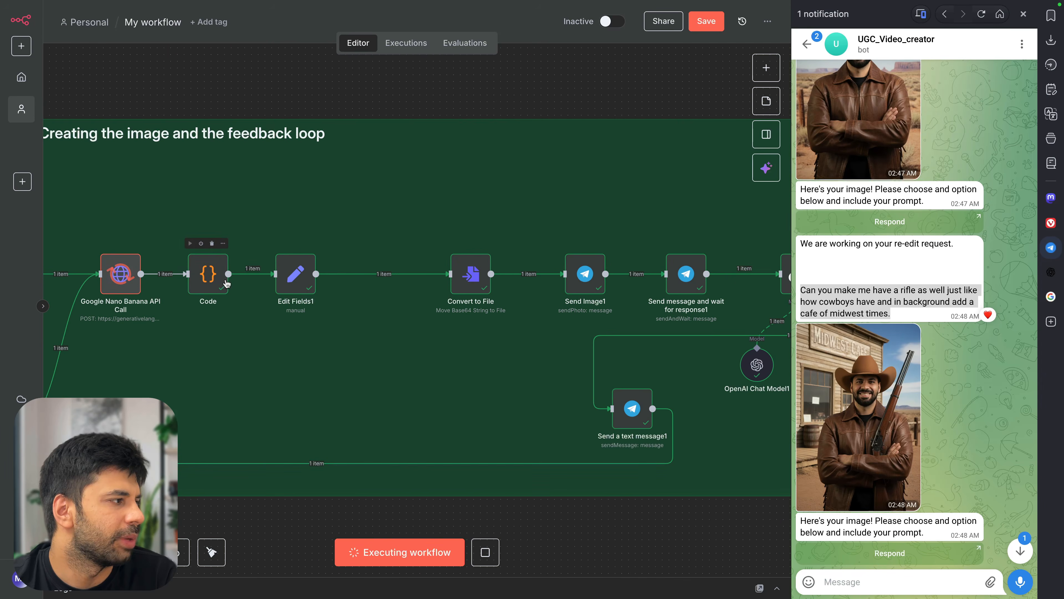
{"action": "scroll", "coordinate": [210, 281], "scroll_direction": "right", "scroll_amount": 3}
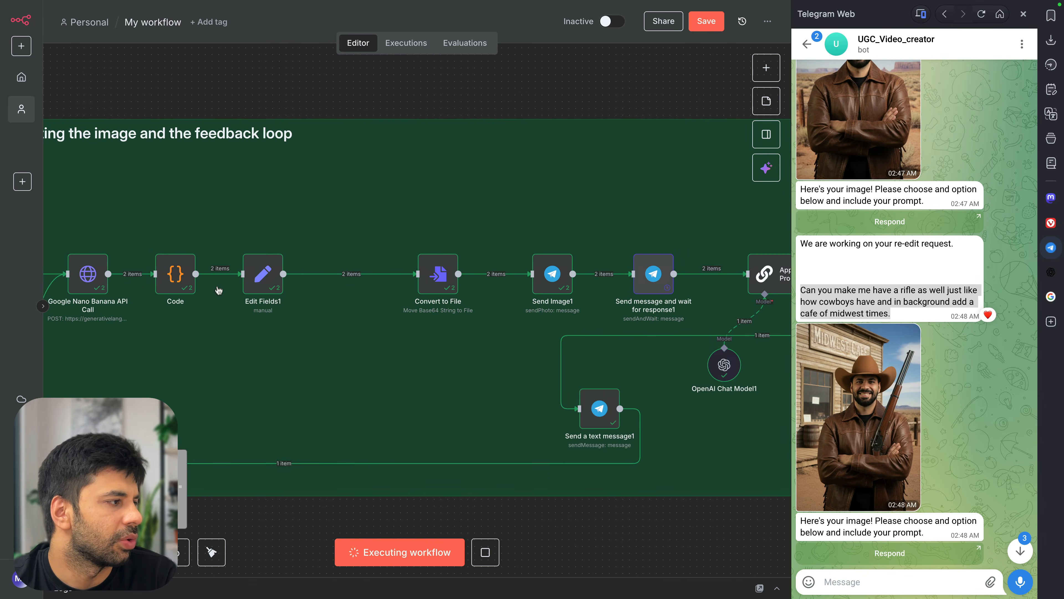
{"action": "scroll", "coordinate": [296, 293], "scroll_direction": "right", "scroll_amount": 10}
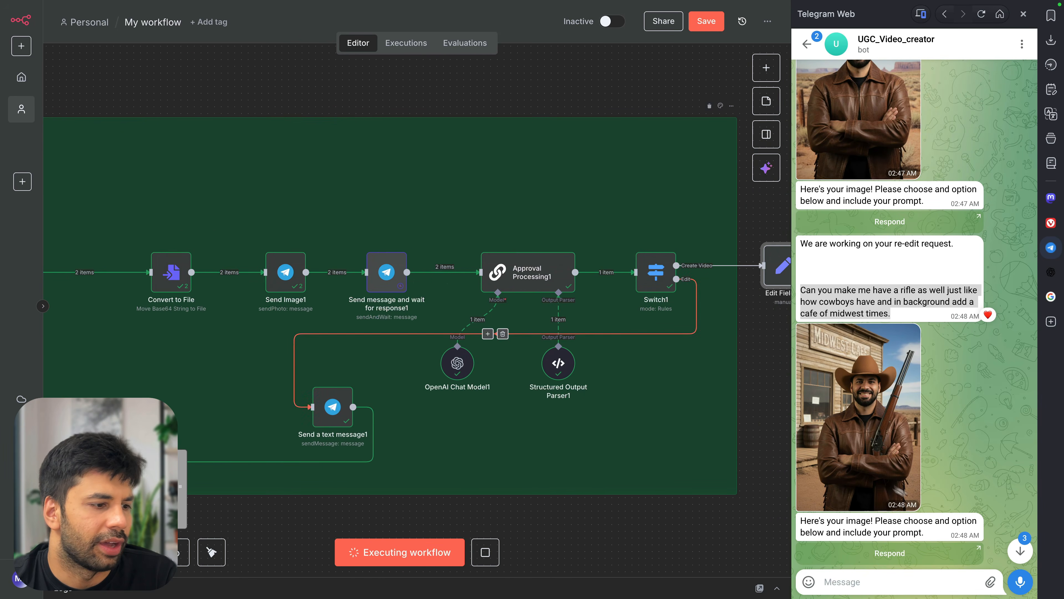
{"action": "scroll", "coordinate": [901, 386], "scroll_direction": "down", "scroll_amount": 10}
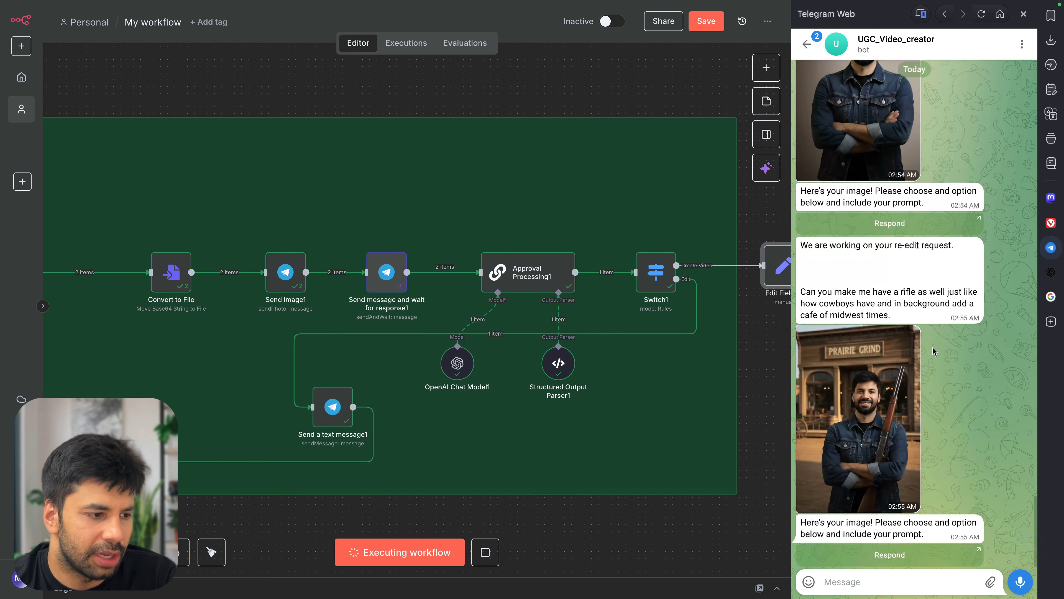
{"action": "double_click", "coordinate": [872, 401]}
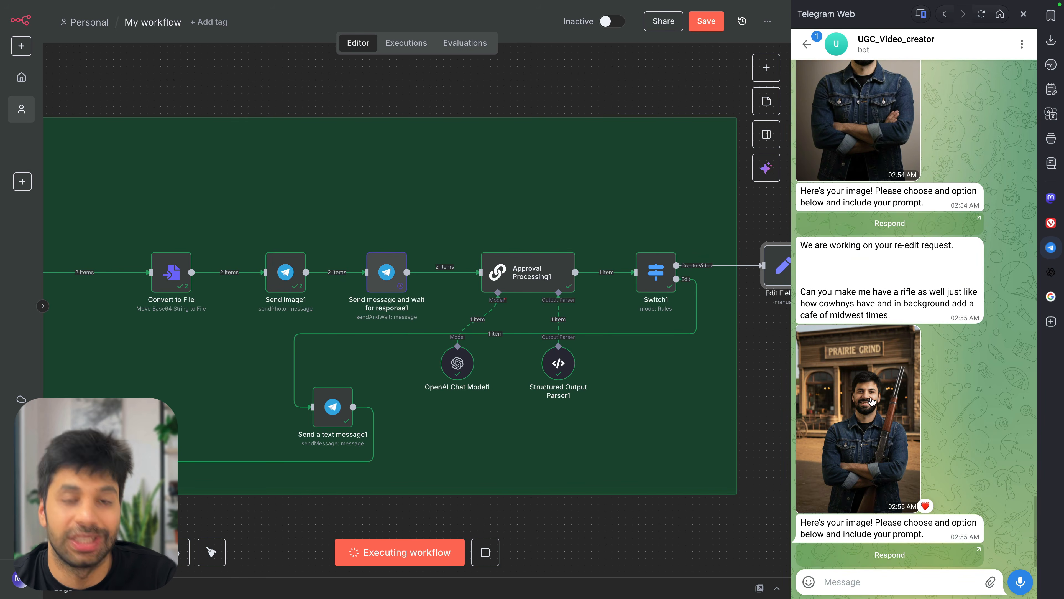
{"action": "scroll", "coordinate": [865, 361], "scroll_direction": "up", "scroll_amount": 5}
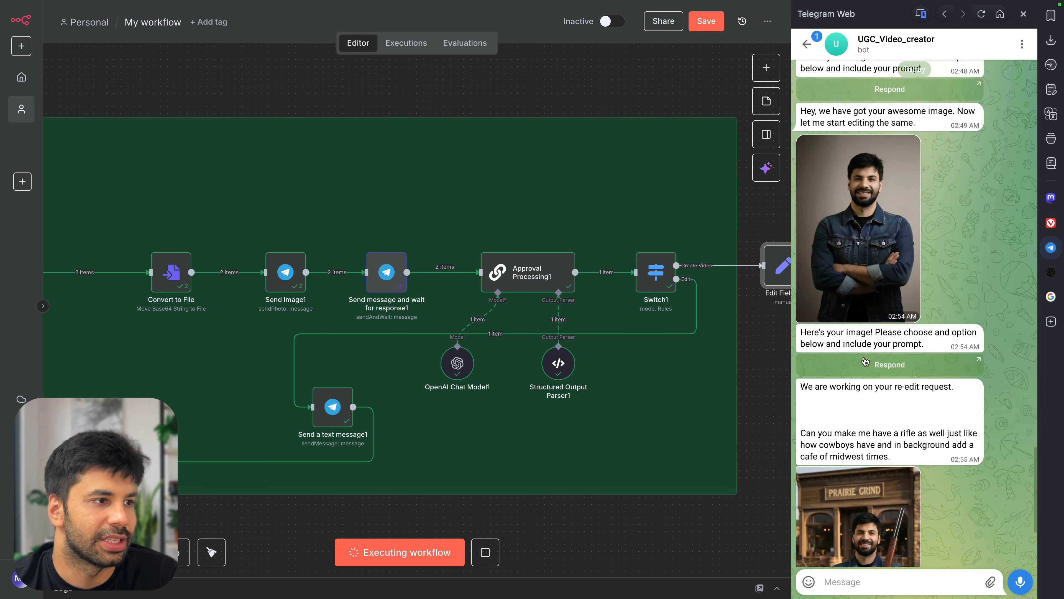
{"action": "scroll", "coordinate": [865, 362], "scroll_direction": "down", "scroll_amount": 5}
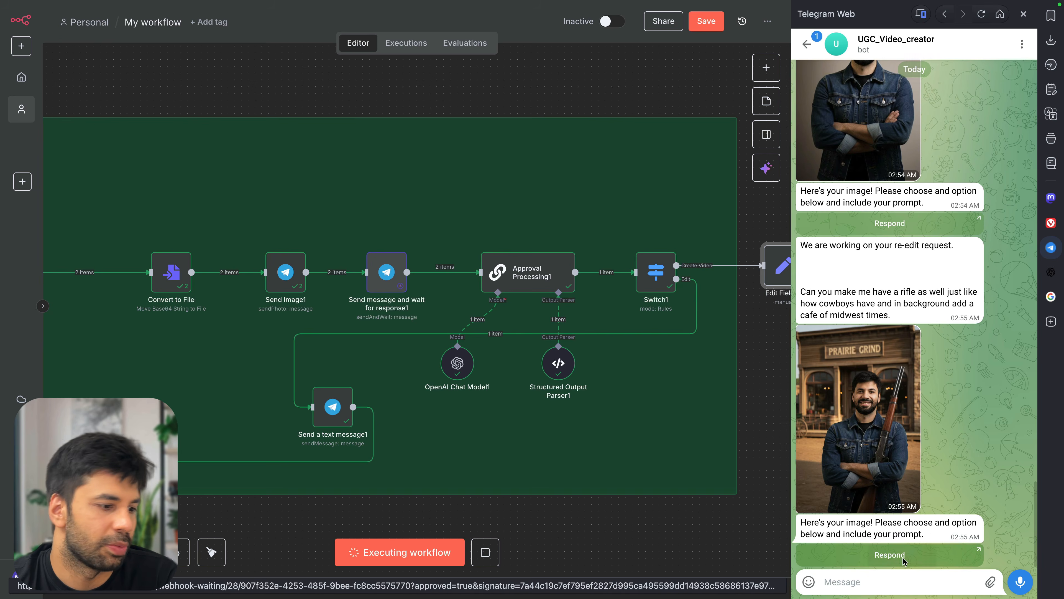
Open the approval form for the latest image from Telegram
{"action": "left_click", "coordinate": [890, 555]}
{"action": "left_click", "coordinate": [959, 372]}
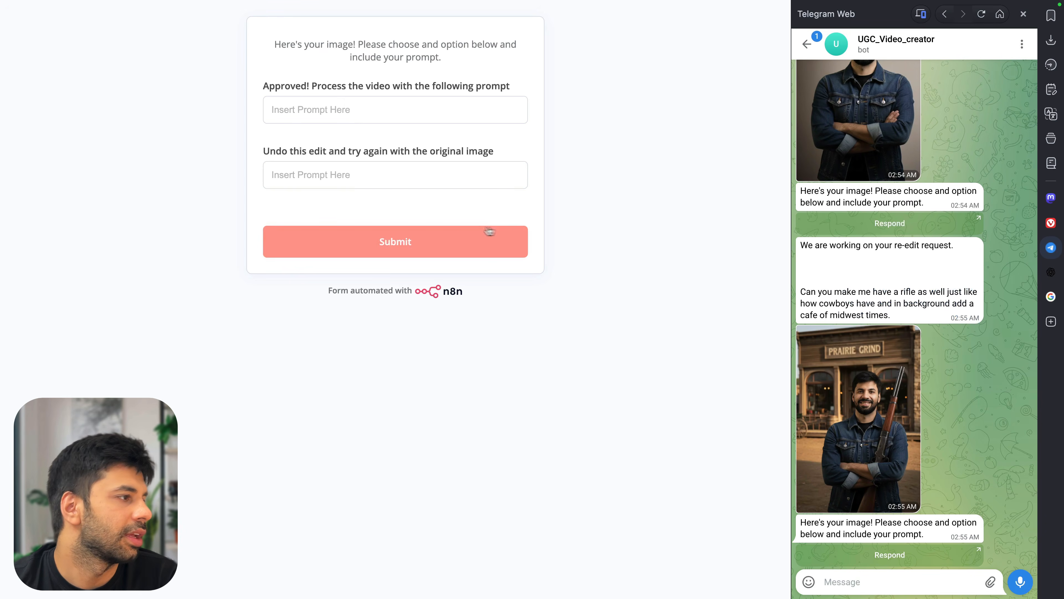
{"action": "left_click", "coordinate": [354, 115]}
Approve with a video prompt selling the cowboy lifestyle with raunchy dialogues, and submit
{"action": "type", "text": "Now let us create a v"}
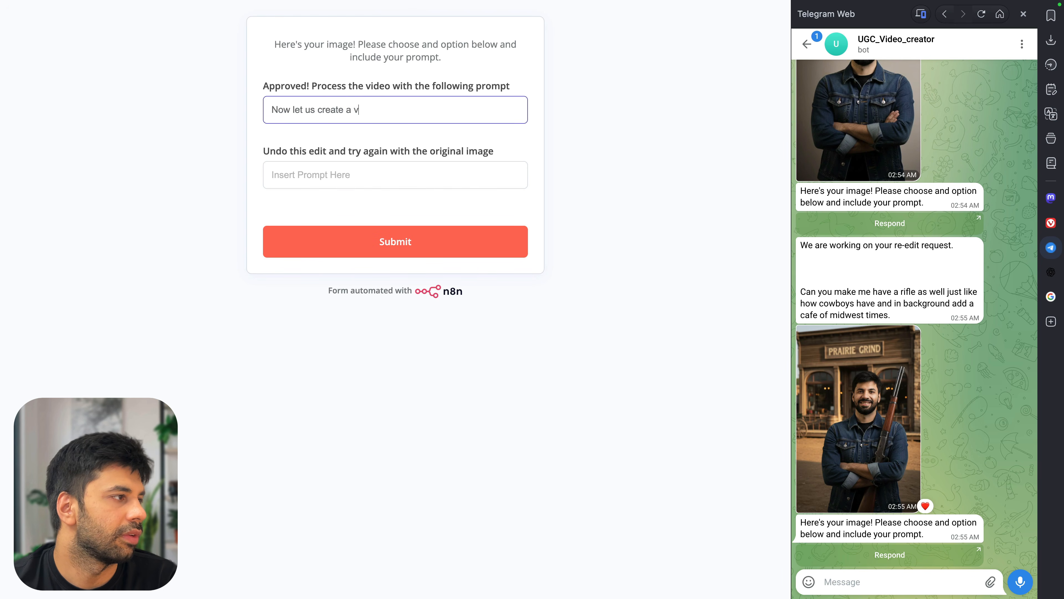
{"action": "key", "text": "super+a"}
{"action": "type", "text": "M"}
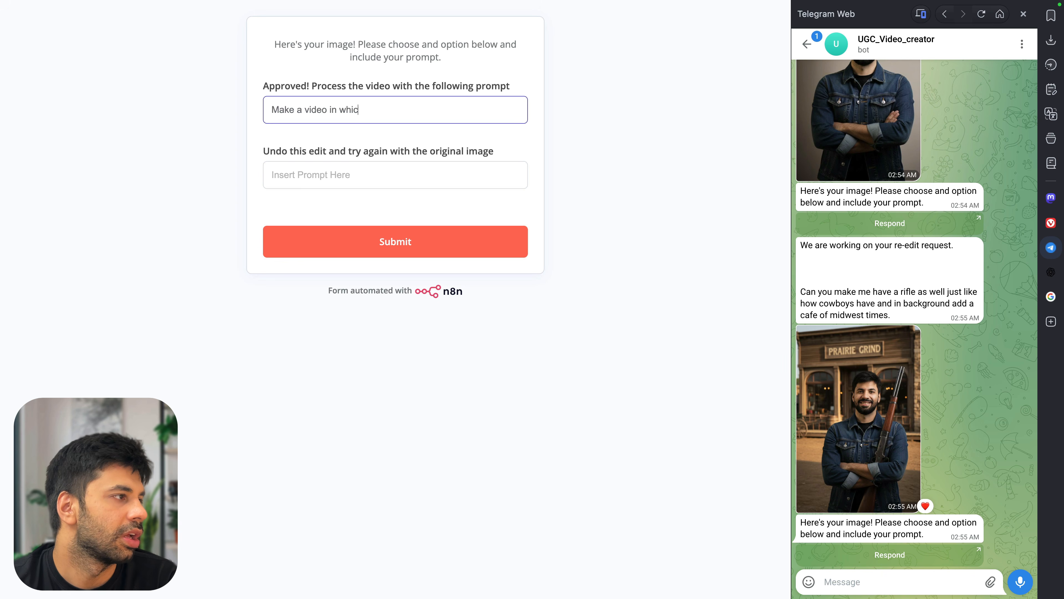
{"action": "key", "text": "super+a"}
{"action": "type", "text": "M"}
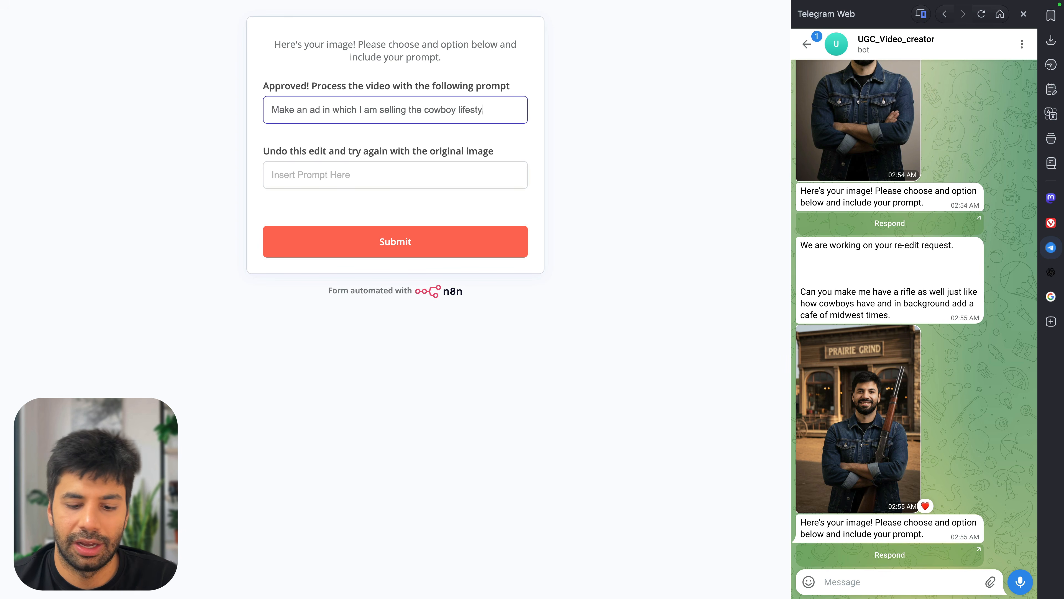
{"action": "type", "text": "aunchy dialogiues"}
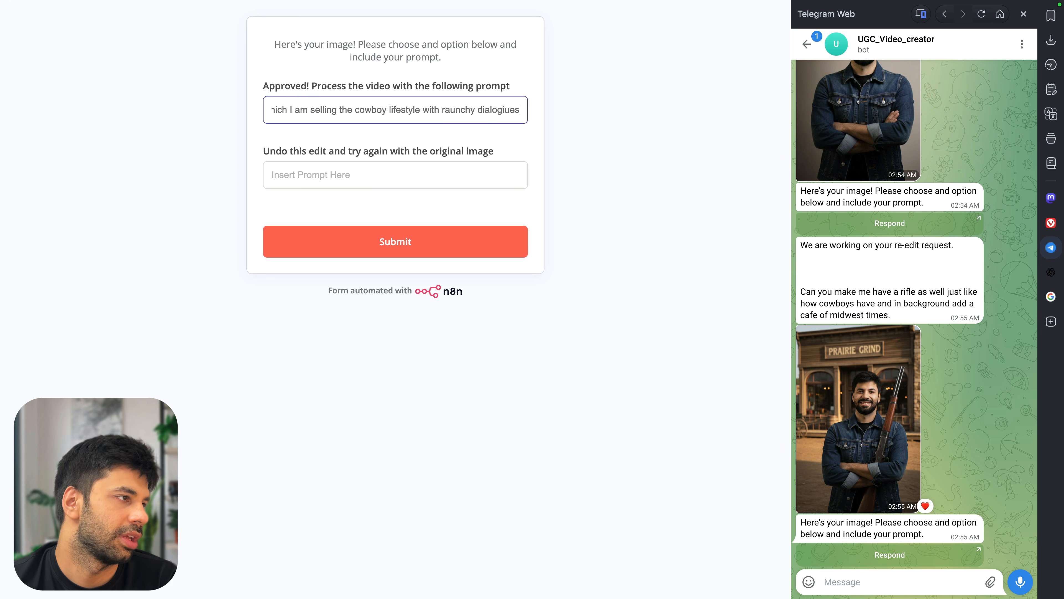
{"action": "key", "text": "alt+shift+Left"}
{"action": "type", "text": "dialogues."}
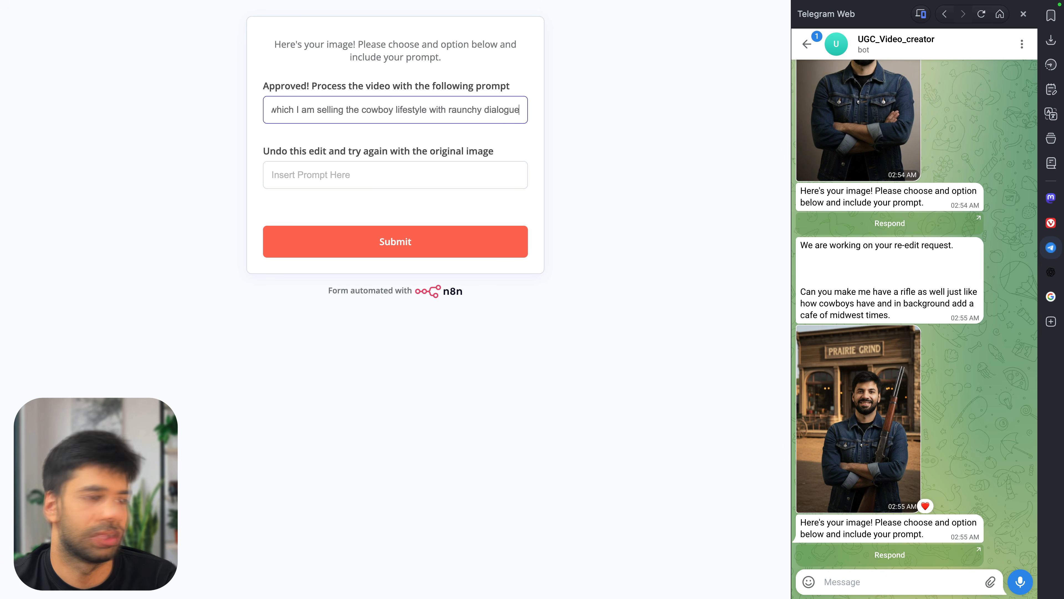
{"action": "key", "text": "super+a"}
{"action": "left_click", "coordinate": [483, 231]}
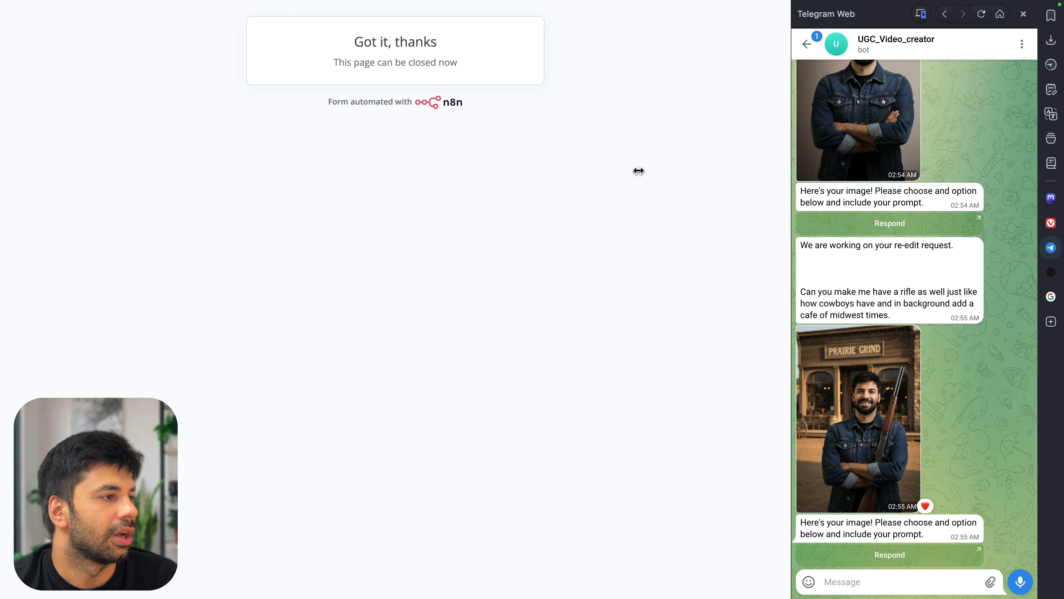
{"action": "key", "text": "super+w"}
Verify Convert to File1's 2.28 MB GoogleCreatedImage PNG, hiding the Telegram panel afterwards
{"action": "scroll", "coordinate": [547, 299], "scroll_direction": "right", "scroll_amount": 5}
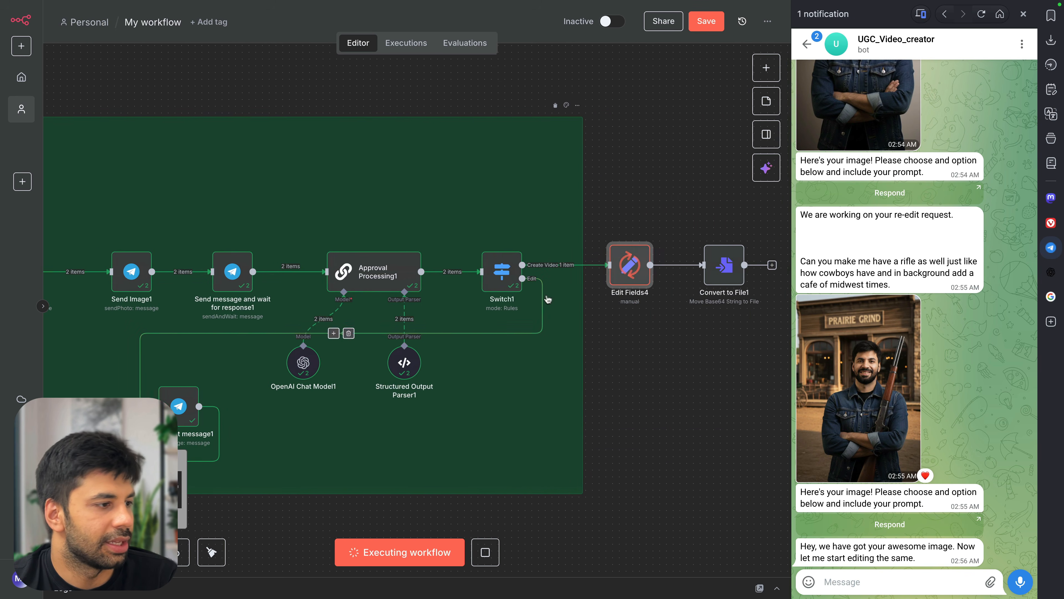
{"action": "double_click", "coordinate": [609, 269]}
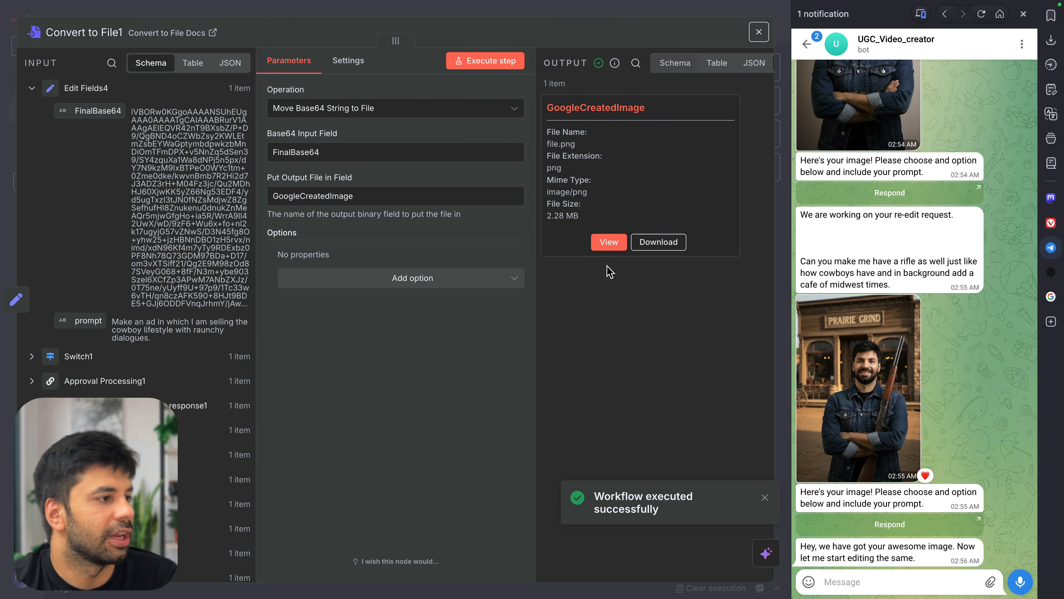
{"action": "left_click", "coordinate": [608, 240]}
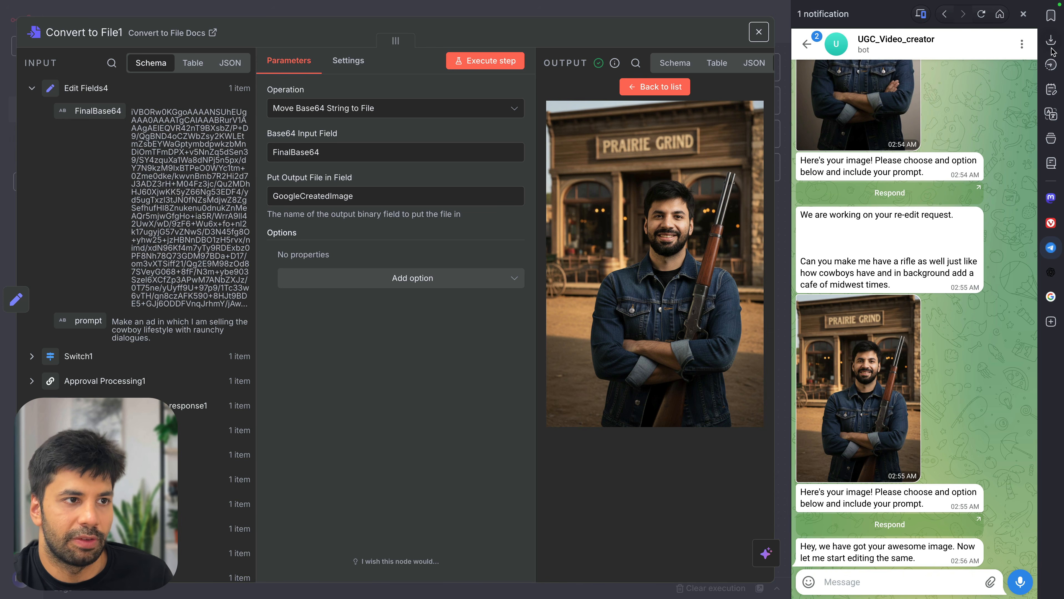
{"action": "left_click", "coordinate": [1052, 246]}
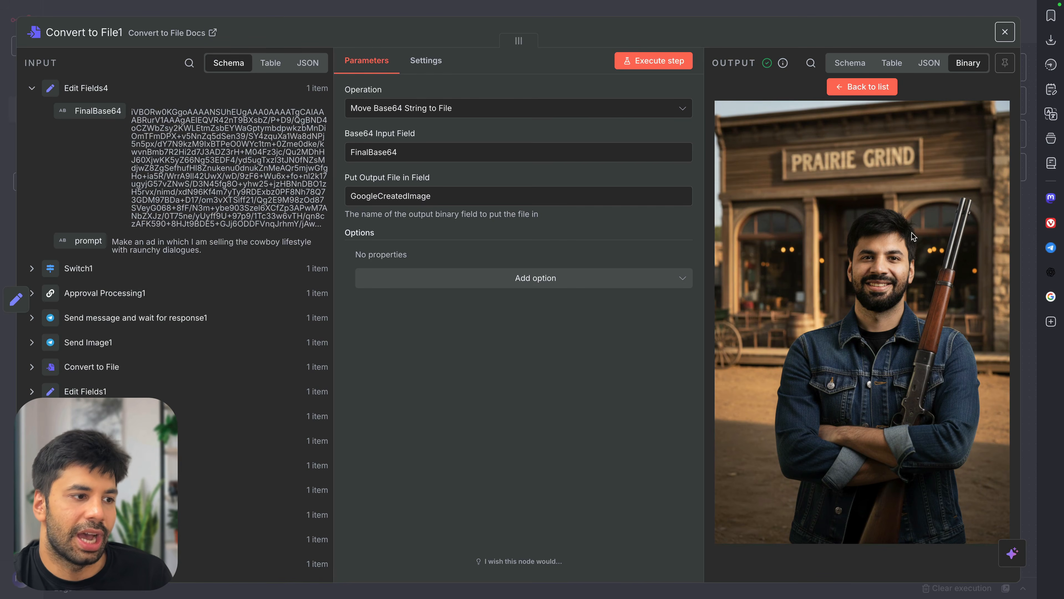
{"action": "left_click", "coordinate": [695, 16]}
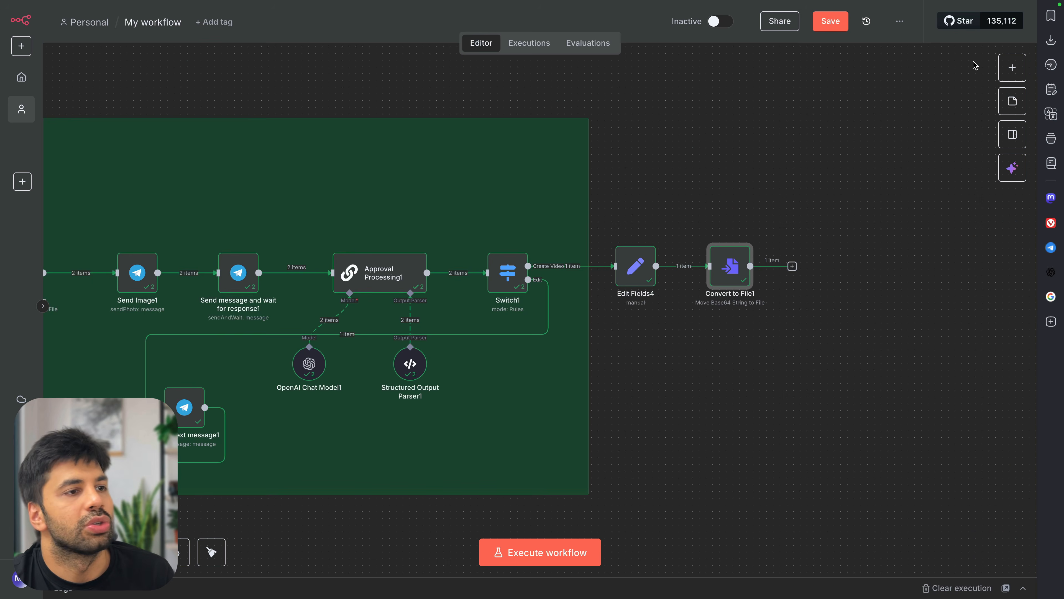
In a new tab, Google 'n8n image to url'
{"action": "key", "text": "super+t"}
{"action": "left_click", "coordinate": [417, 263]}
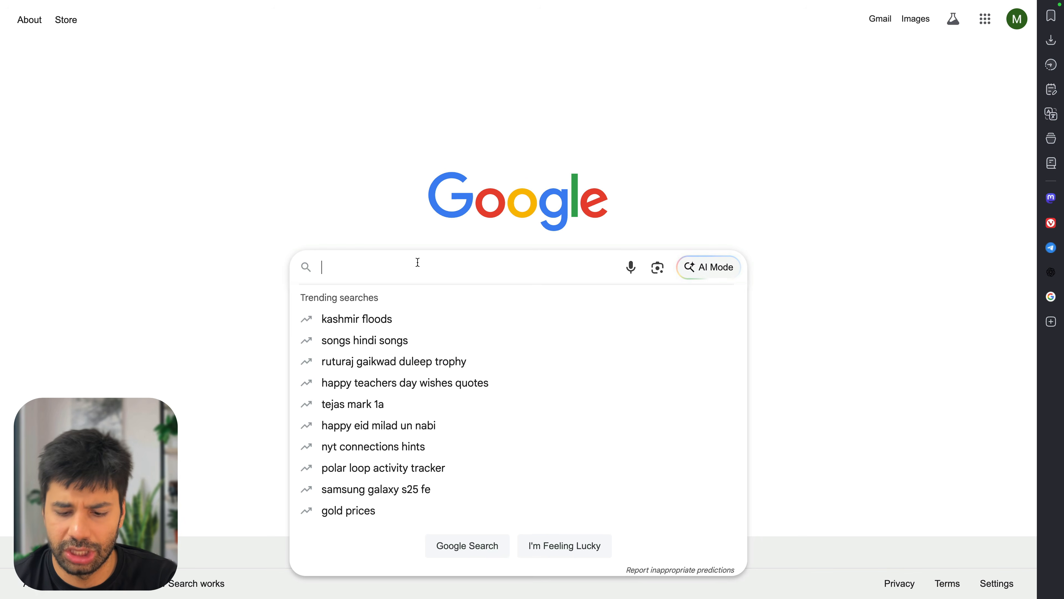
{"action": "type", "text": "n8n imag"}
{"action": "type", "text": "url"}
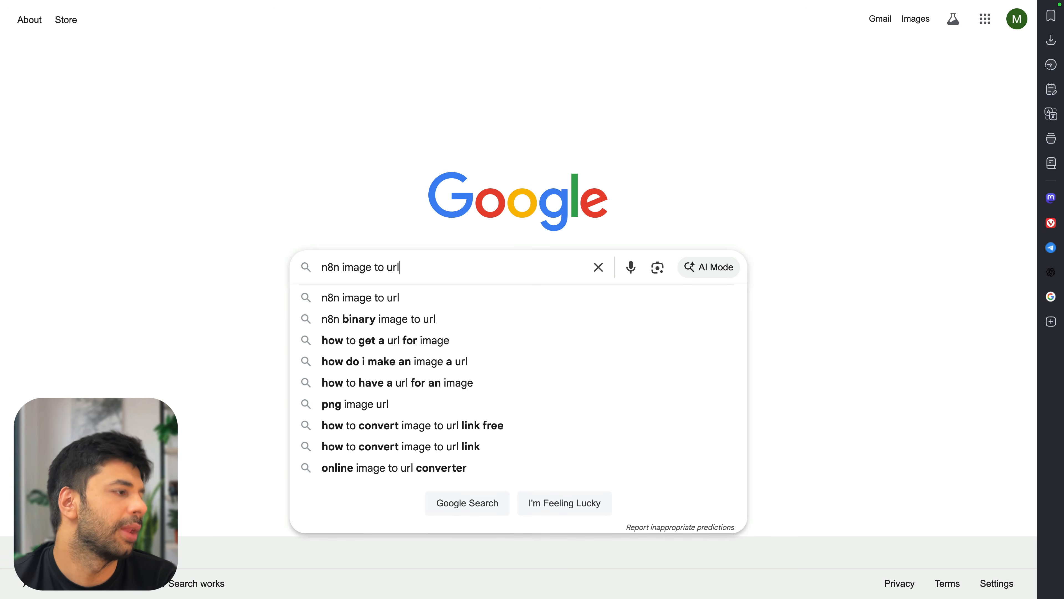
{"action": "key", "text": "Return"}
Open the n8n template for converting images to URLs and read through it
{"action": "left_click", "coordinate": [227, 147]}
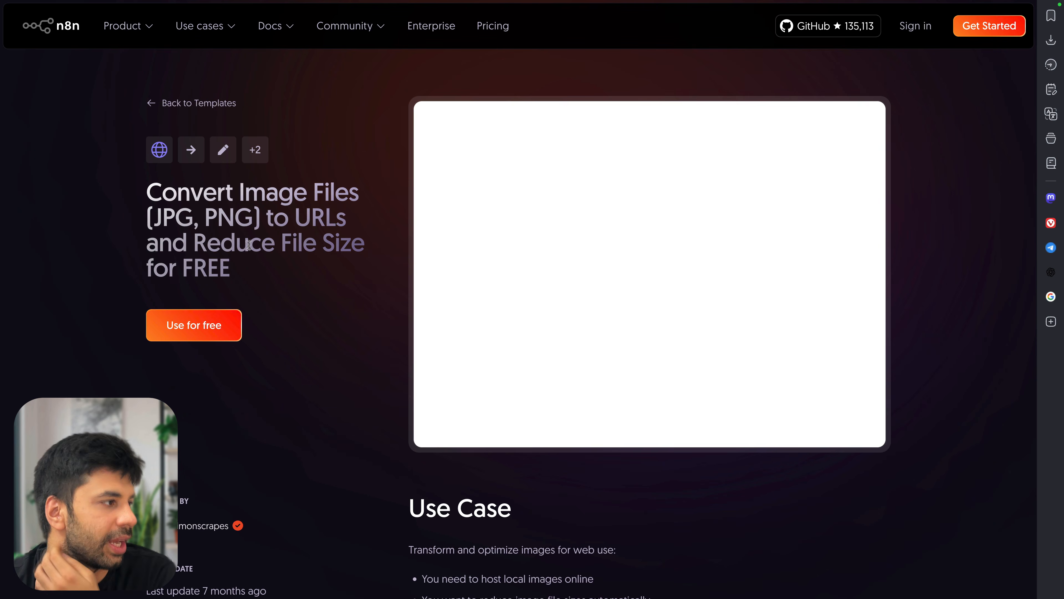
{"action": "left_click_drag", "start_coordinate": [235, 246], "coordinate": [338, 276]}
{"action": "left_click", "coordinate": [340, 276]}
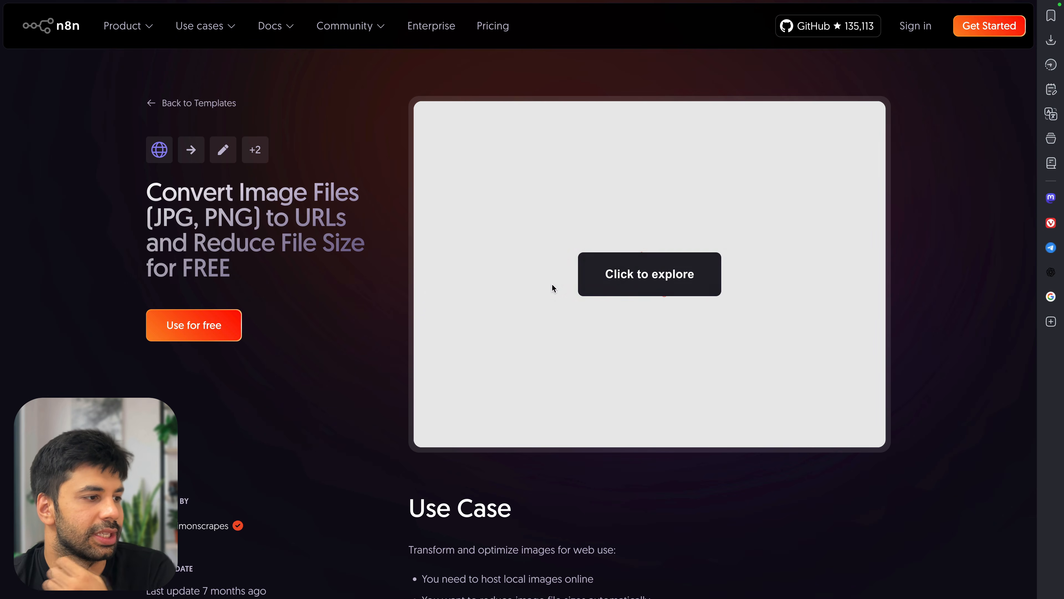
{"action": "scroll", "coordinate": [551, 294], "scroll_direction": "down", "scroll_amount": 5}
{"action": "scroll", "coordinate": [573, 338], "scroll_direction": "down", "scroll_amount": 5}
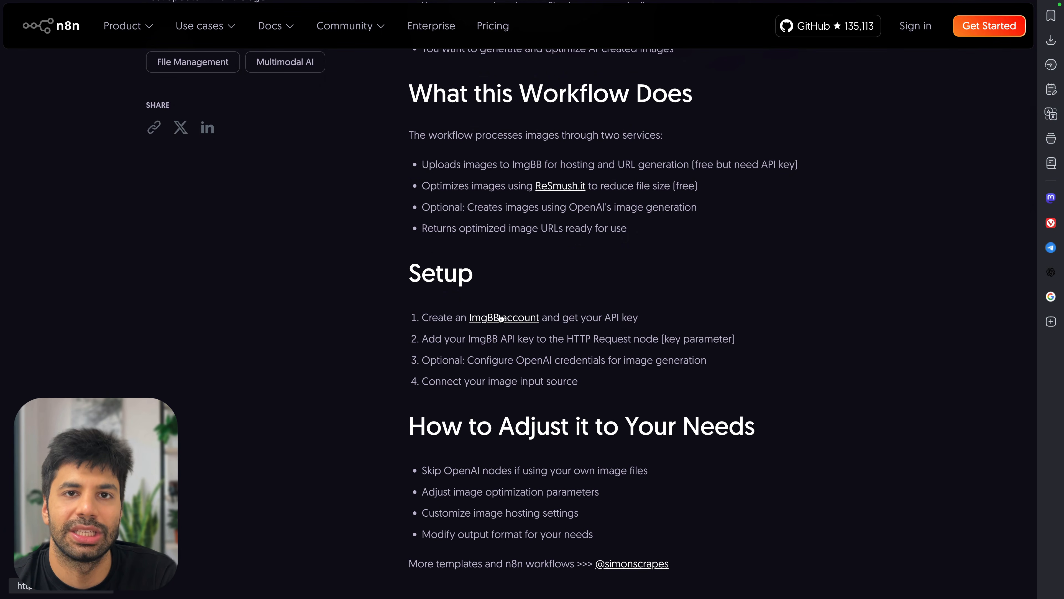
{"action": "scroll", "coordinate": [540, 304], "scroll_direction": "up", "scroll_amount": 7}
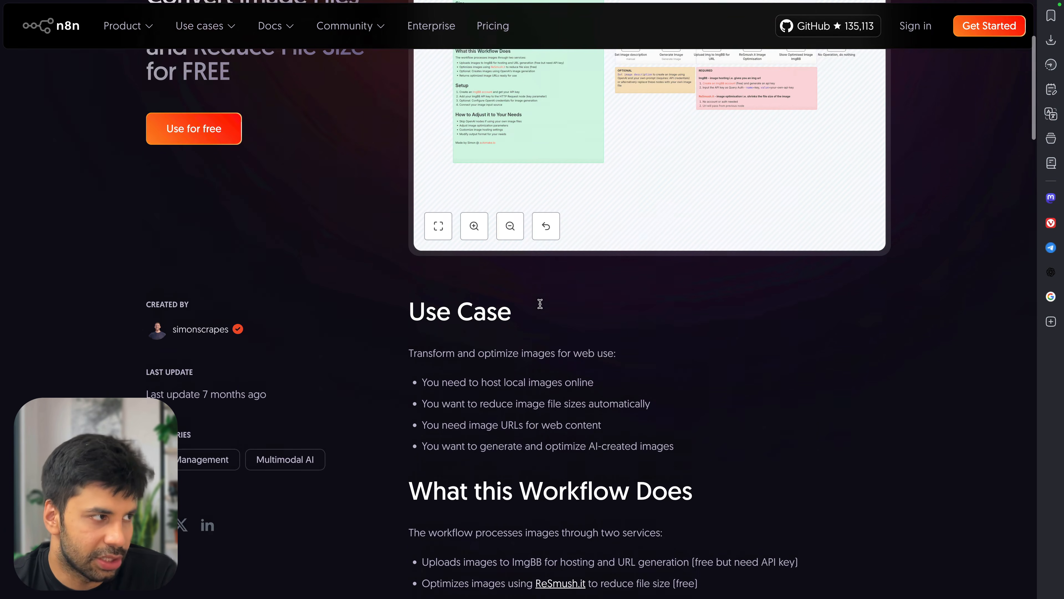
{"action": "scroll", "coordinate": [540, 303], "scroll_direction": "up", "scroll_amount": 2}
In another new tab, search 'imgbb api' and open the ImgBB API page
{"action": "key", "text": "ctrl+t"}
{"action": "left_click", "coordinate": [551, 261]}
{"action": "type", "text": "imgbb"}
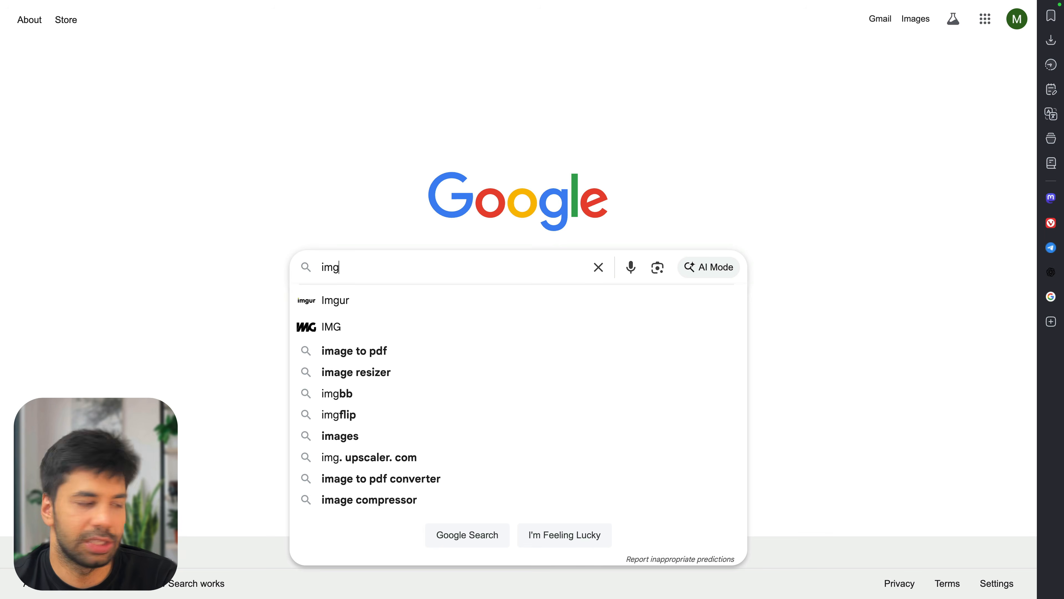
{"action": "key", "text": "Return"}
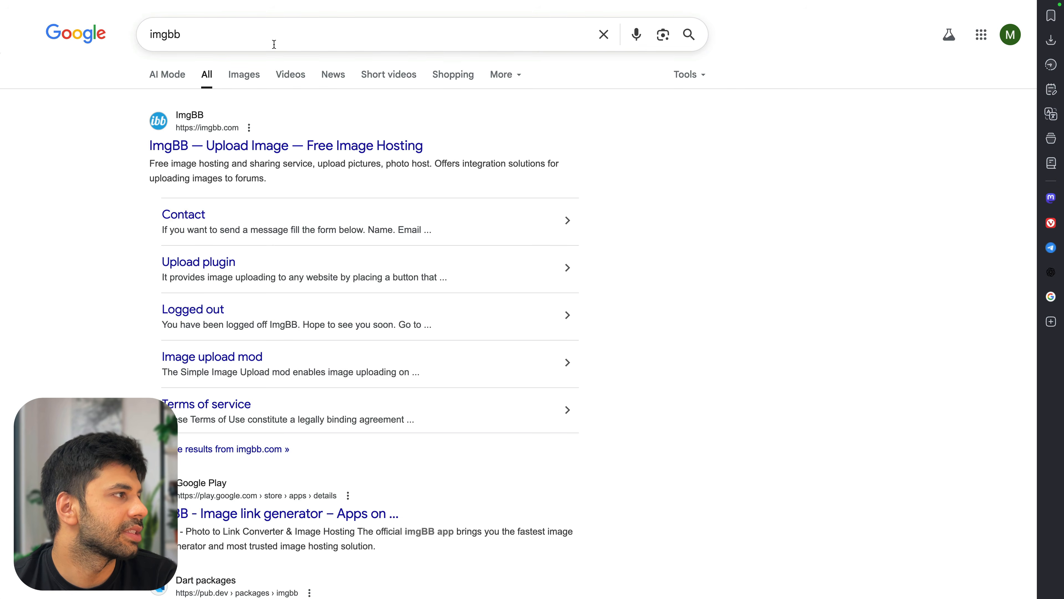
{"action": "left_click", "coordinate": [275, 43]}
{"action": "type", "text": "api"}
{"action": "key", "text": "Return"}
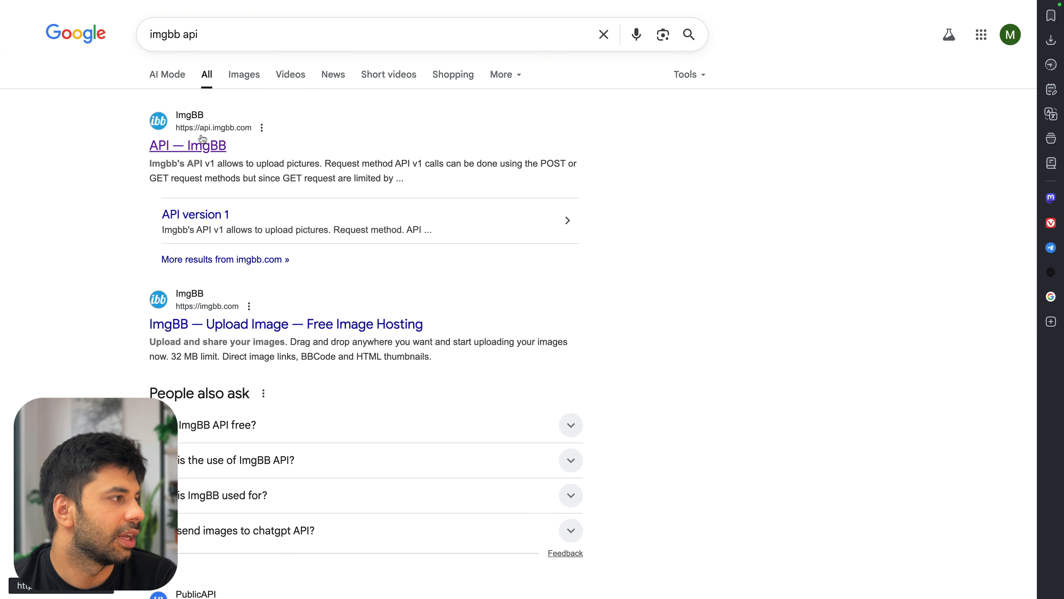
{"action": "left_click", "coordinate": [214, 144]}
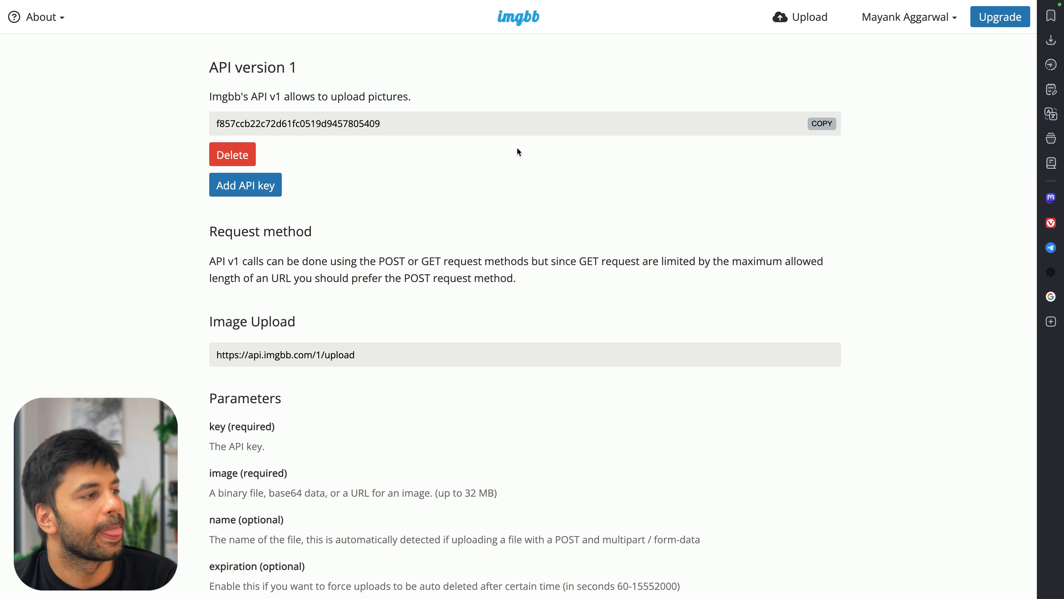
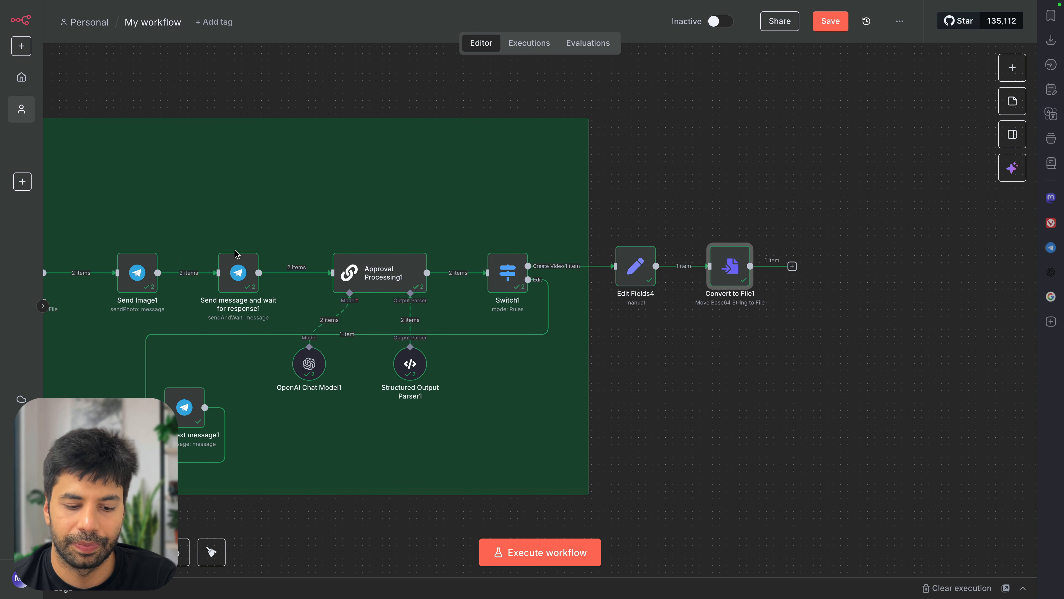
Look over the ImgBB API documentation page, then go back to the n8n workflow editor
{"action": "key", "text": "super+F10"}
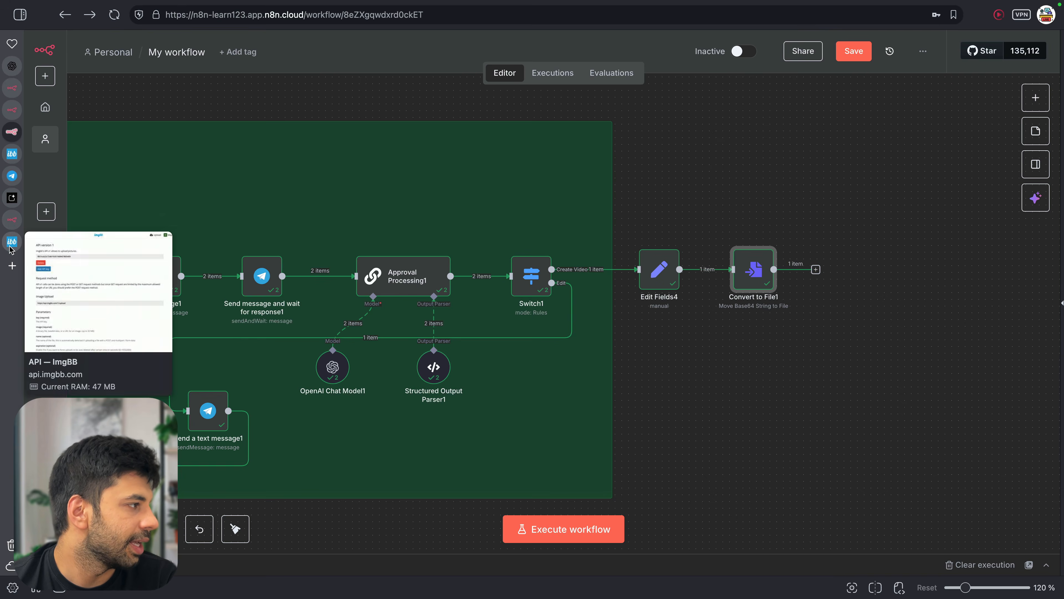
{"action": "left_click", "coordinate": [11, 244]}
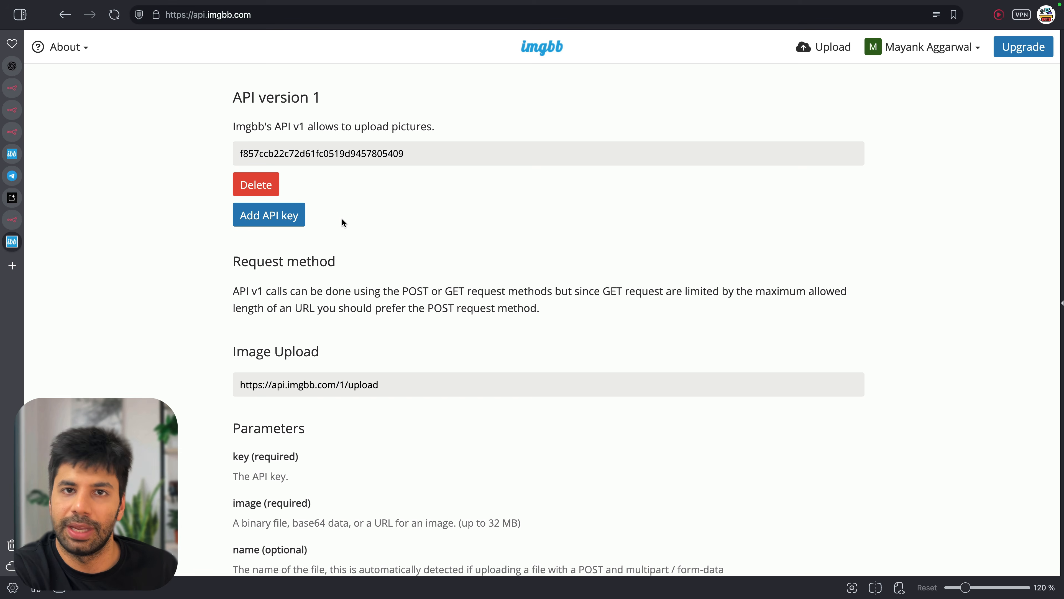
{"action": "scroll", "coordinate": [324, 233], "scroll_direction": "down", "scroll_amount": 10}
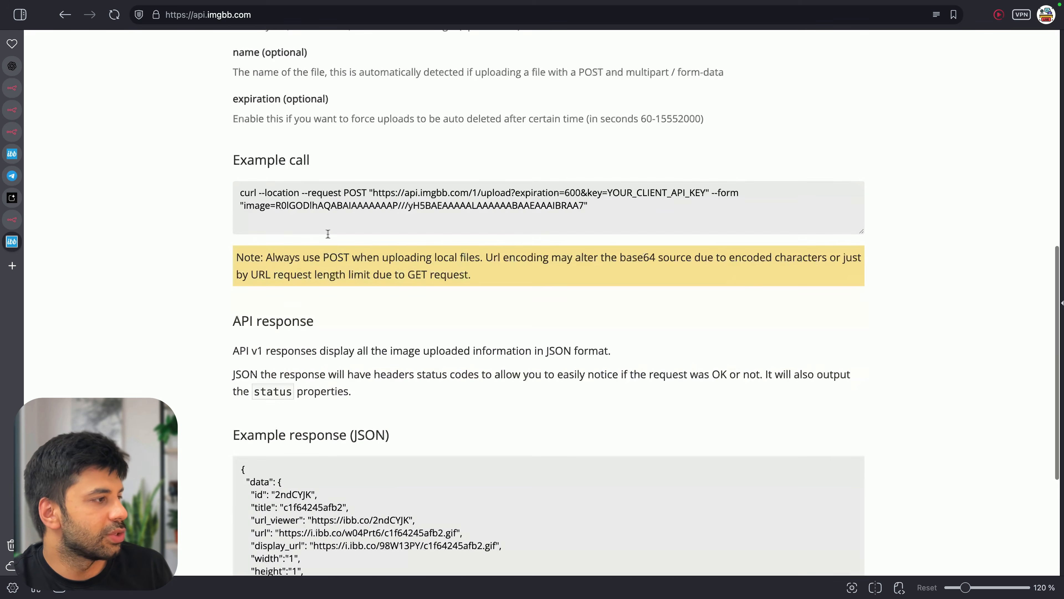
{"action": "scroll", "coordinate": [332, 239], "scroll_direction": "down", "scroll_amount": 5}
{"action": "scroll", "coordinate": [310, 201], "scroll_direction": "up", "scroll_amount": 10}
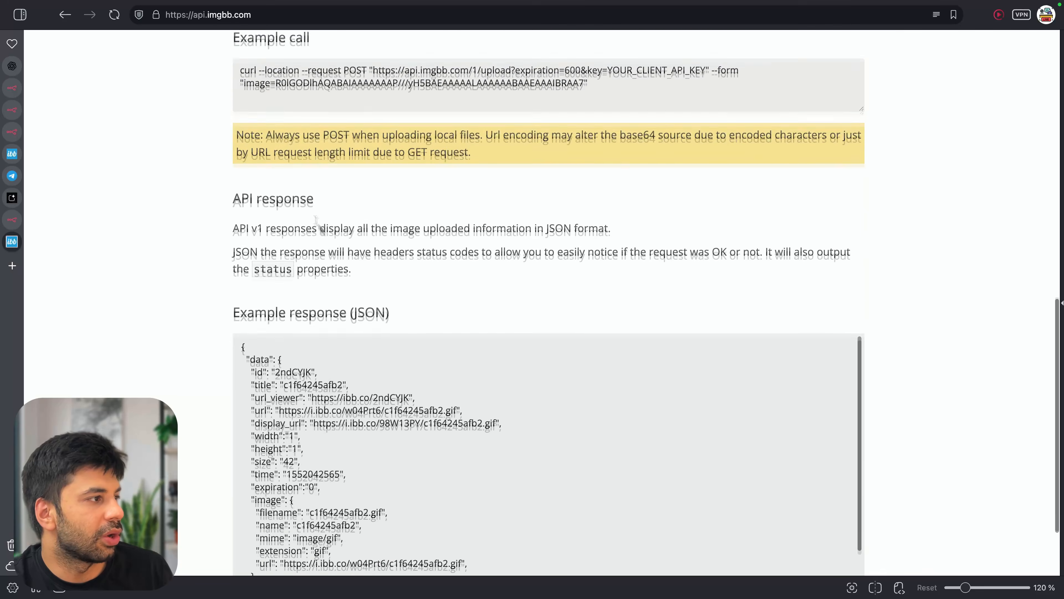
{"action": "mouse_move", "coordinate": [19, 134]}
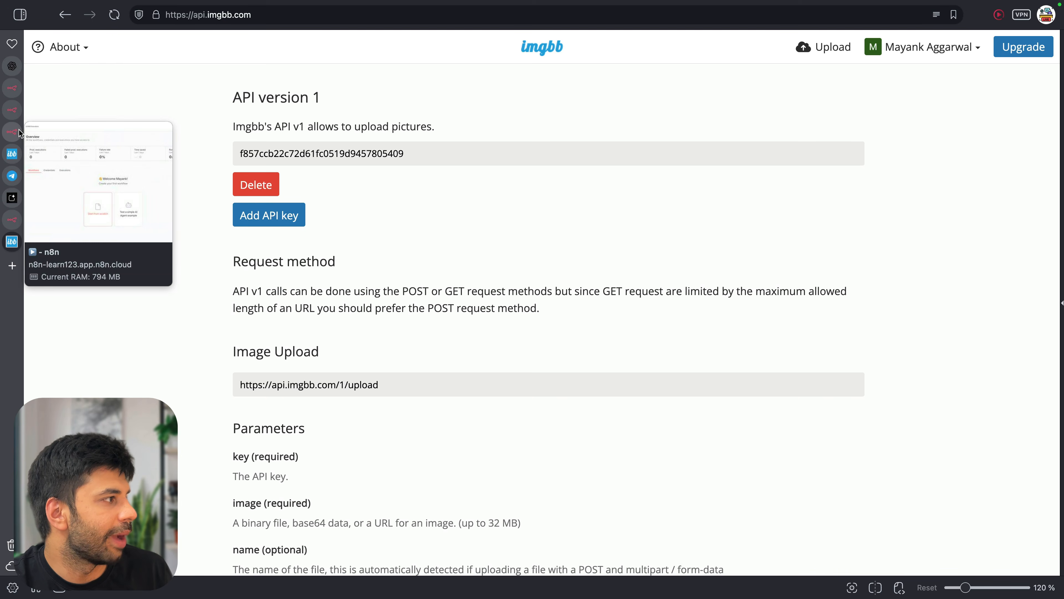
{"action": "left_click", "coordinate": [12, 109]}
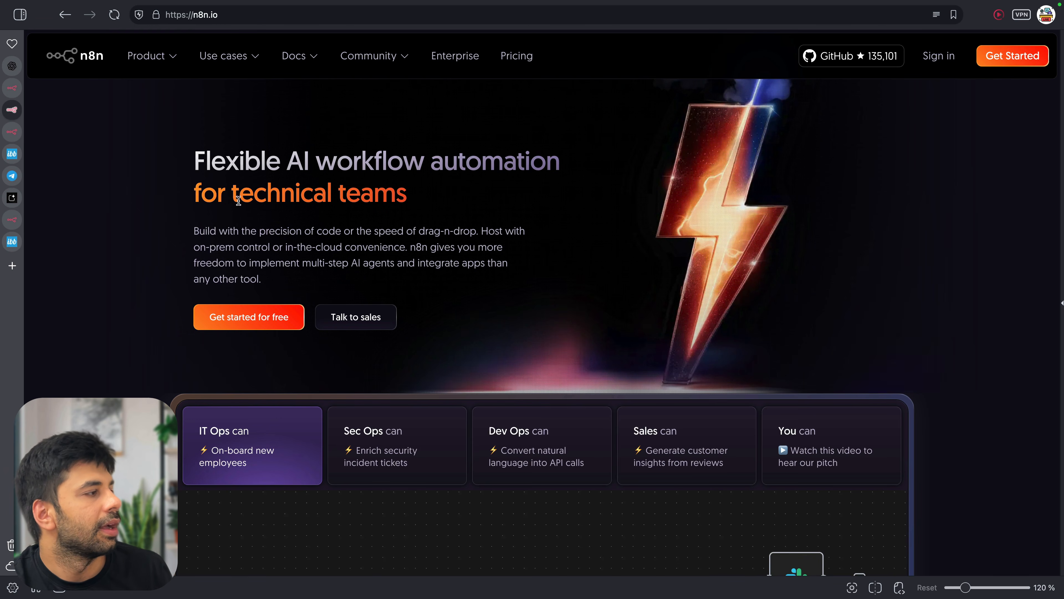
{"action": "left_click", "coordinate": [11, 131]}
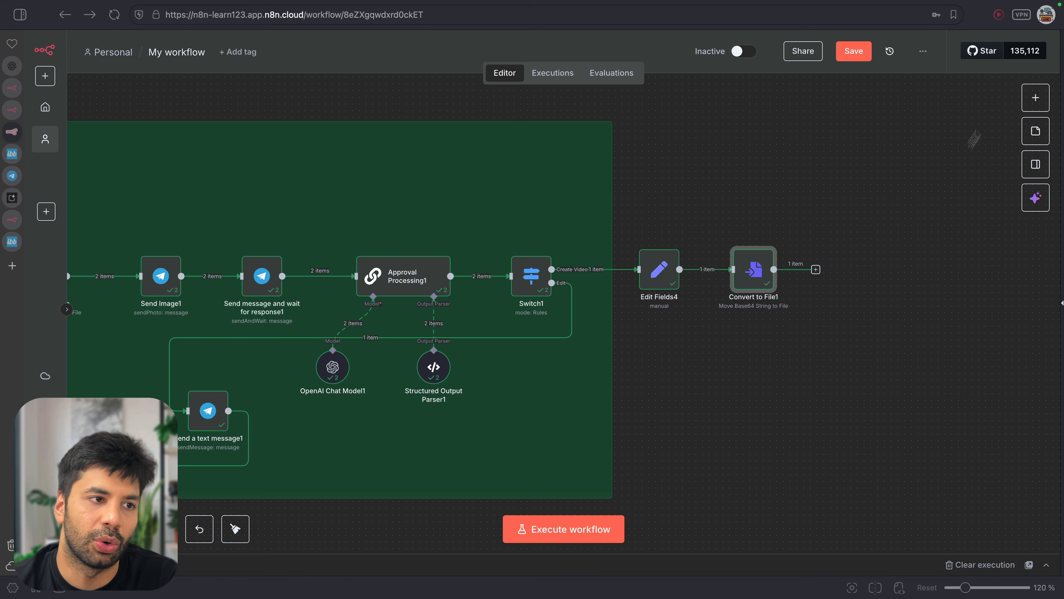
Paste the 'Upload Img to ImgBB for URL1' HTTP Request node after Convert to File1 and open it
{"action": "left_click", "coordinate": [1036, 97]}
{"action": "type", "text": "gtt"}
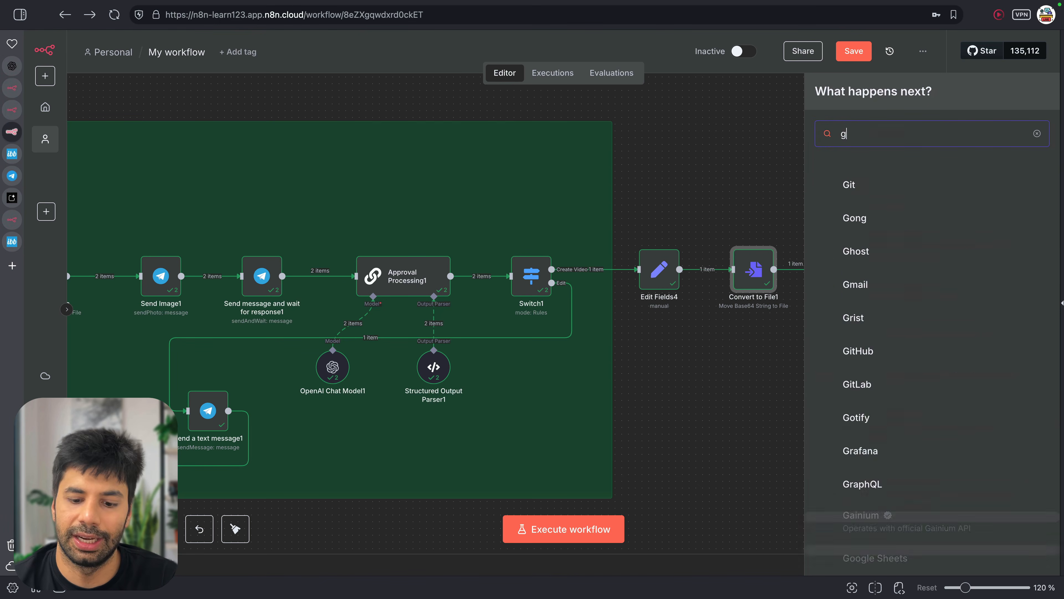
{"action": "key", "text": "BackSpace"}
{"action": "key", "text": "BackSpace"}
{"action": "key", "text": "BackSpace"}
{"action": "type", "text": "http"}
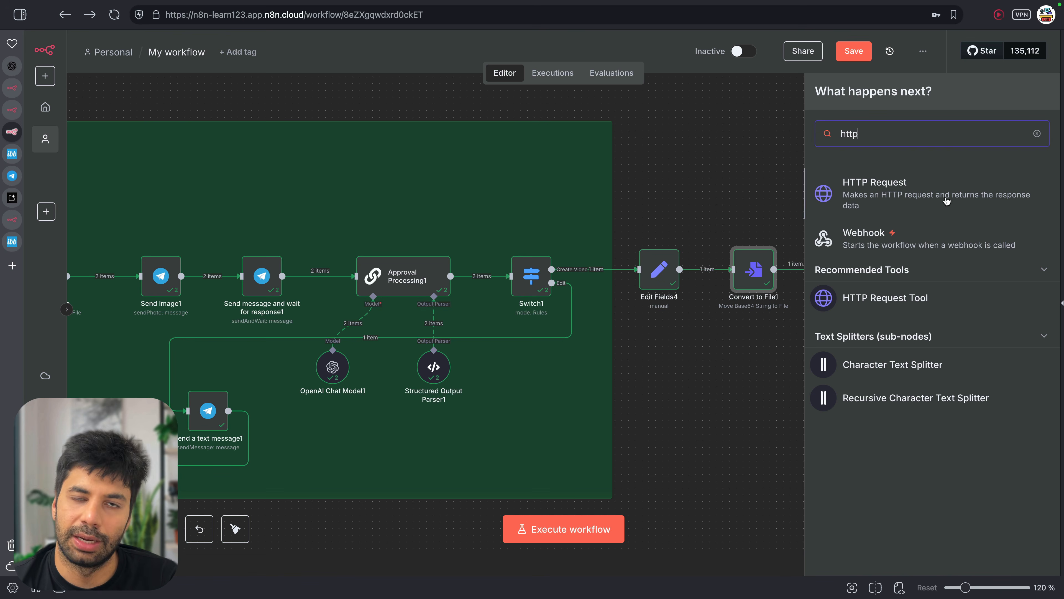
{"action": "left_click", "coordinate": [765, 158]}
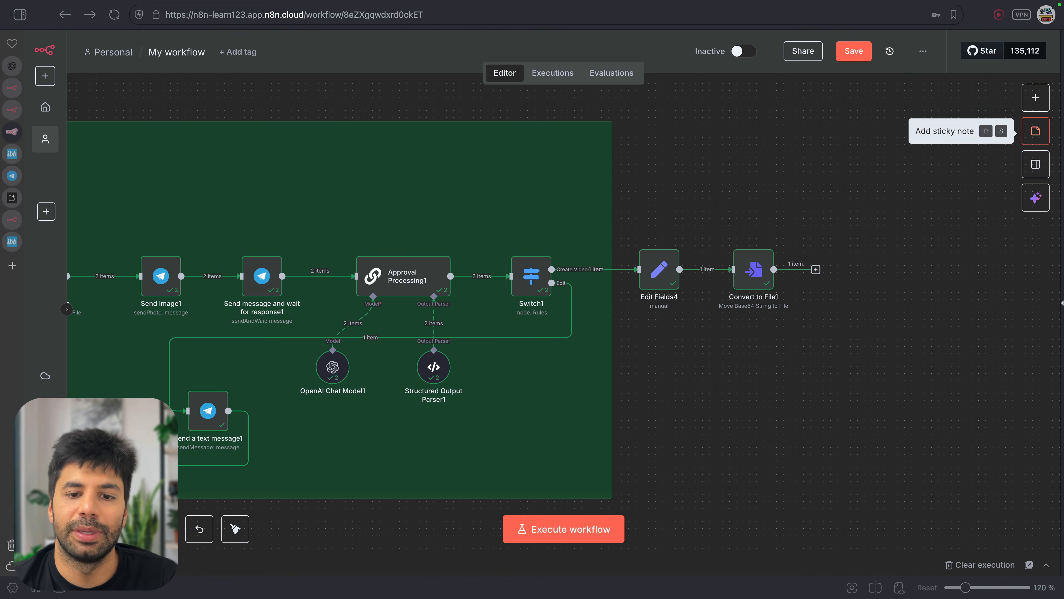
{"action": "key", "text": "ctrl+v"}
{"action": "left_click_drag", "start_coordinate": [766, 178], "coordinate": [834, 269]}
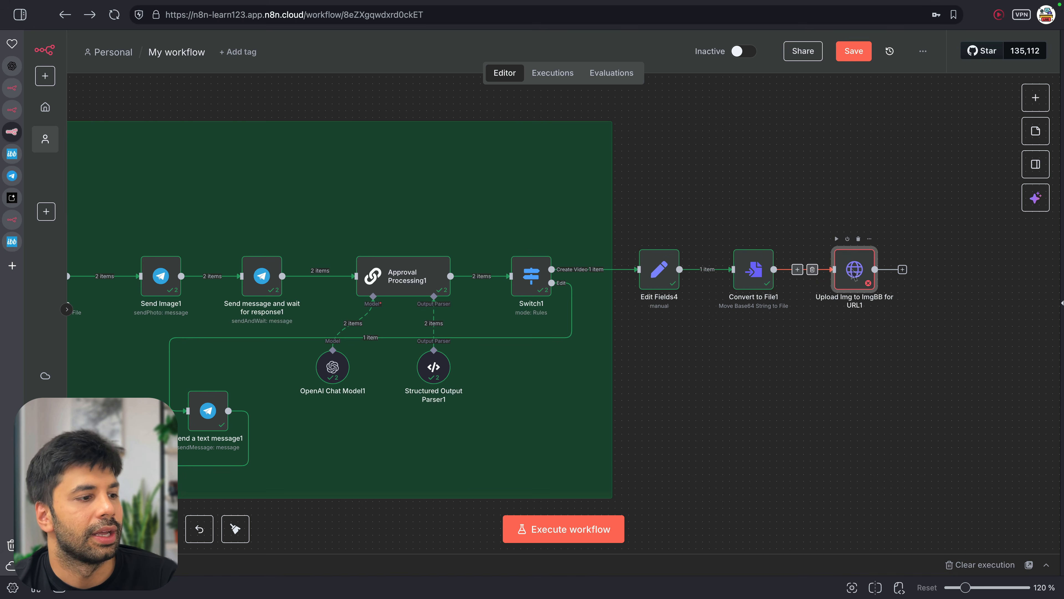
{"action": "double_click", "coordinate": [853, 271]}
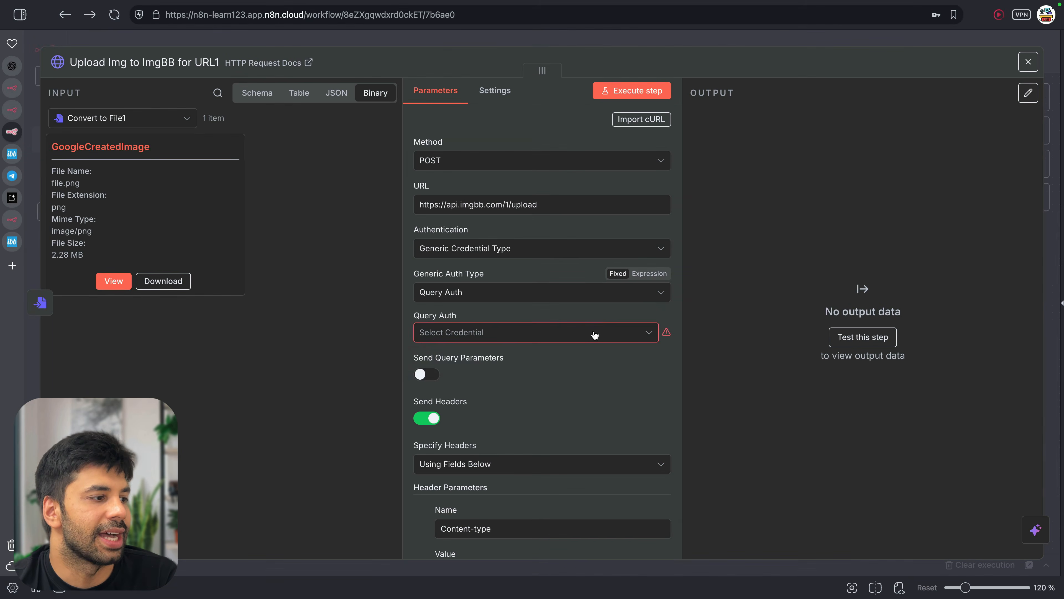
Start a new Query Auth credential whose parameter name is 'key'
{"action": "left_click", "coordinate": [595, 335]}
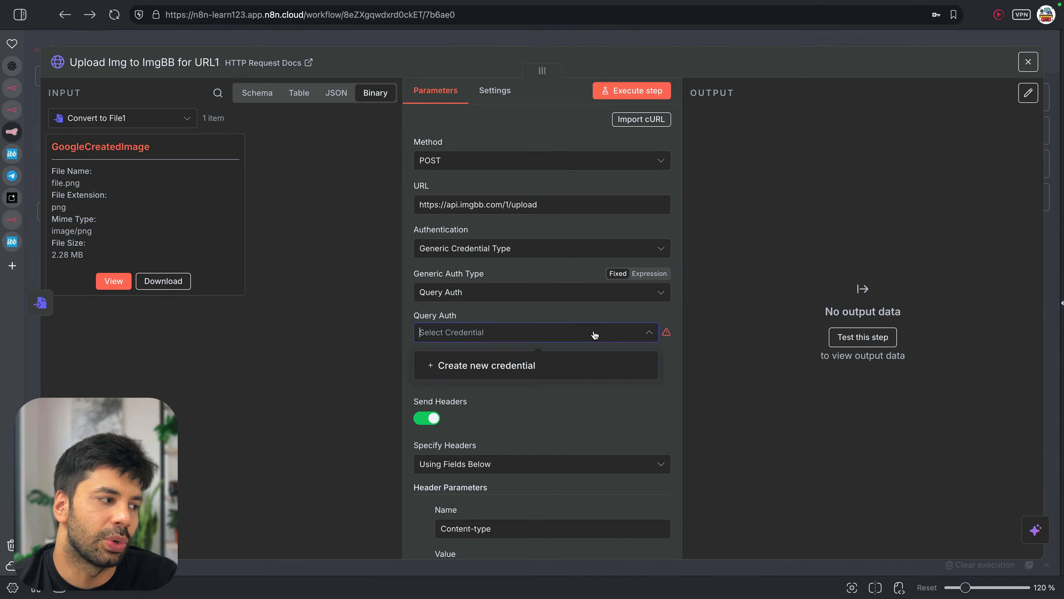
{"action": "left_click", "coordinate": [564, 368]}
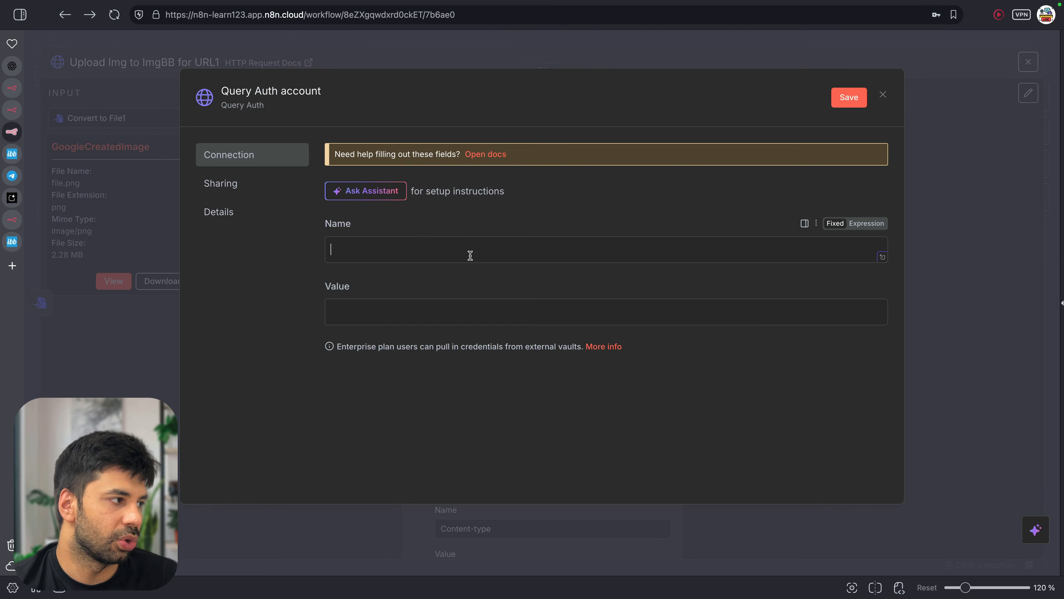
{"action": "type", "text": "key"}
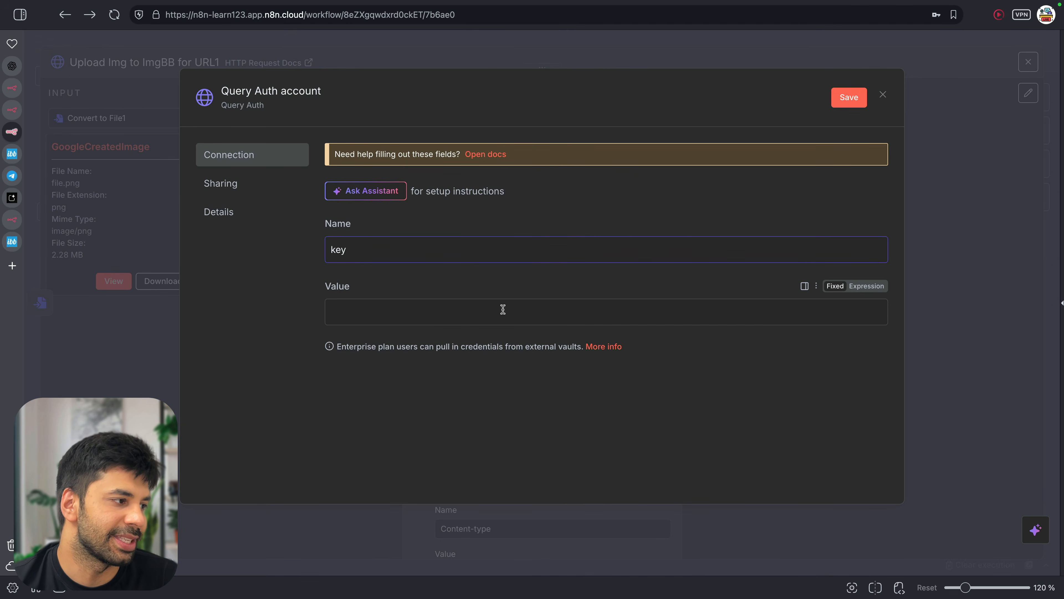
{"action": "left_click", "coordinate": [502, 309]}
Copy the API key from the ImgBB API page and check the key parameter in its example call
{"action": "left_click", "coordinate": [9, 243]}
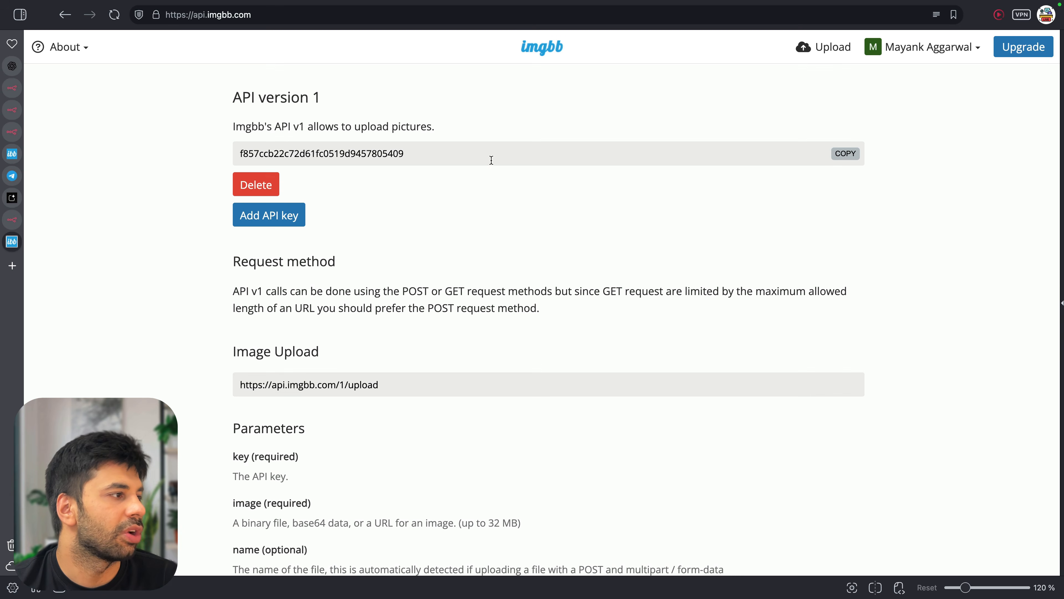
{"action": "left_click", "coordinate": [845, 153]}
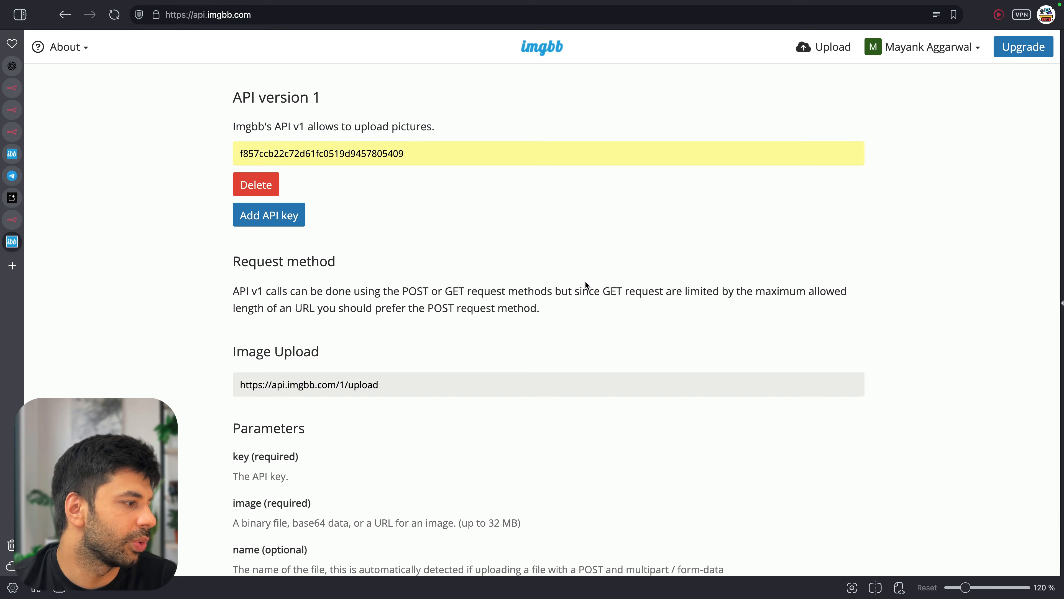
{"action": "scroll", "coordinate": [584, 281], "scroll_direction": "down", "scroll_amount": 12}
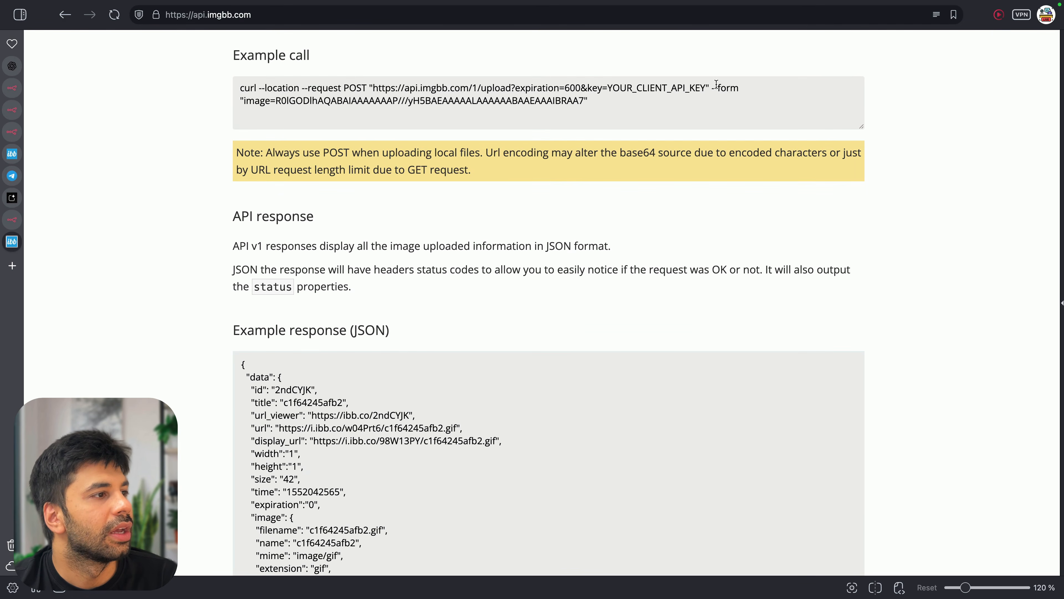
{"action": "left_click_drag", "start_coordinate": [588, 90], "coordinate": [707, 89]}
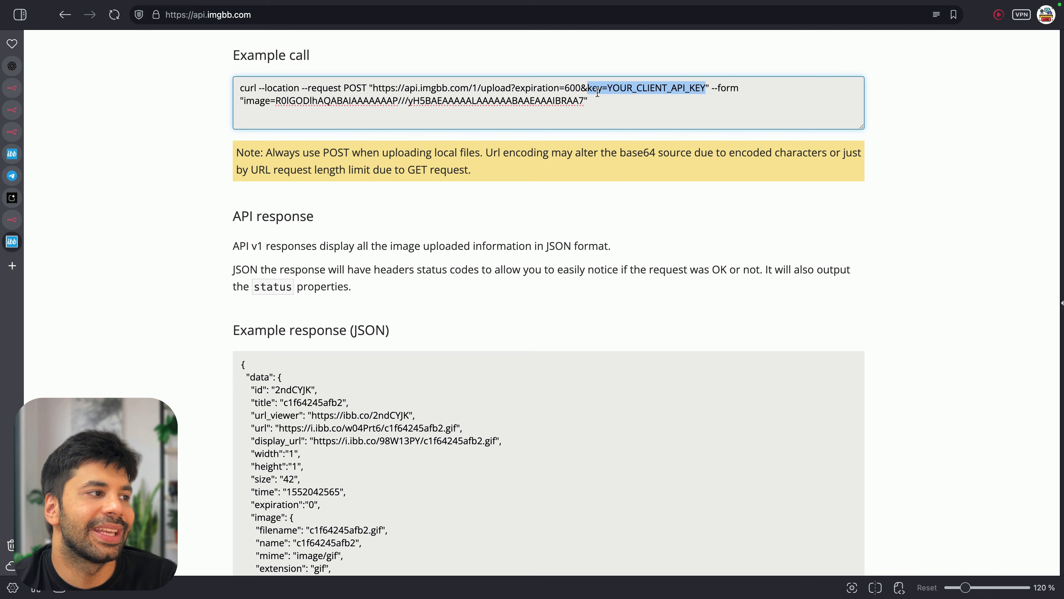
{"action": "scroll", "coordinate": [691, 88], "scroll_direction": "down", "scroll_amount": 2}
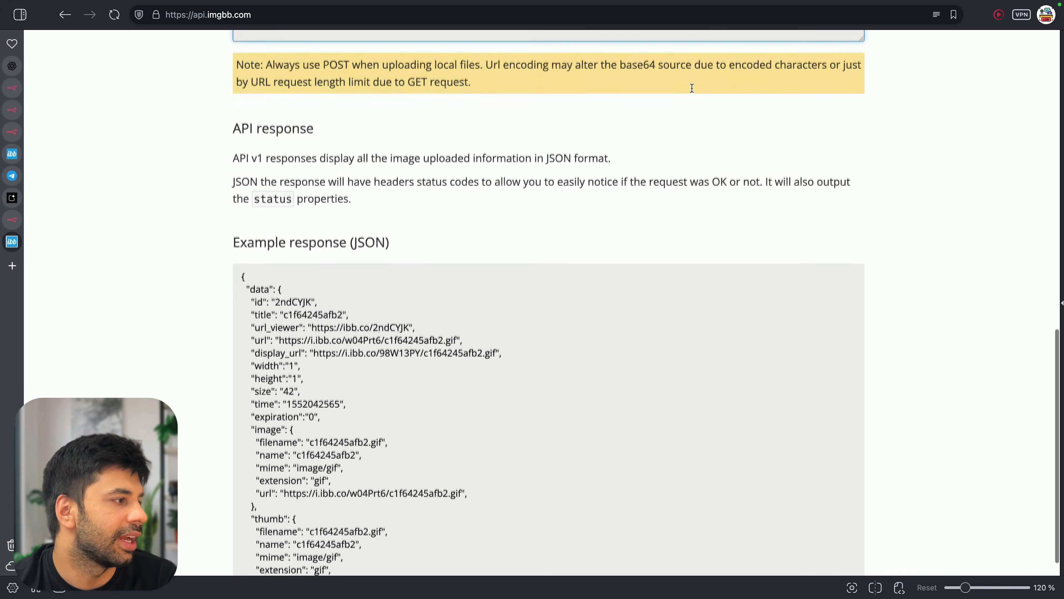
{"action": "scroll", "coordinate": [408, 302], "scroll_direction": "down", "scroll_amount": 4}
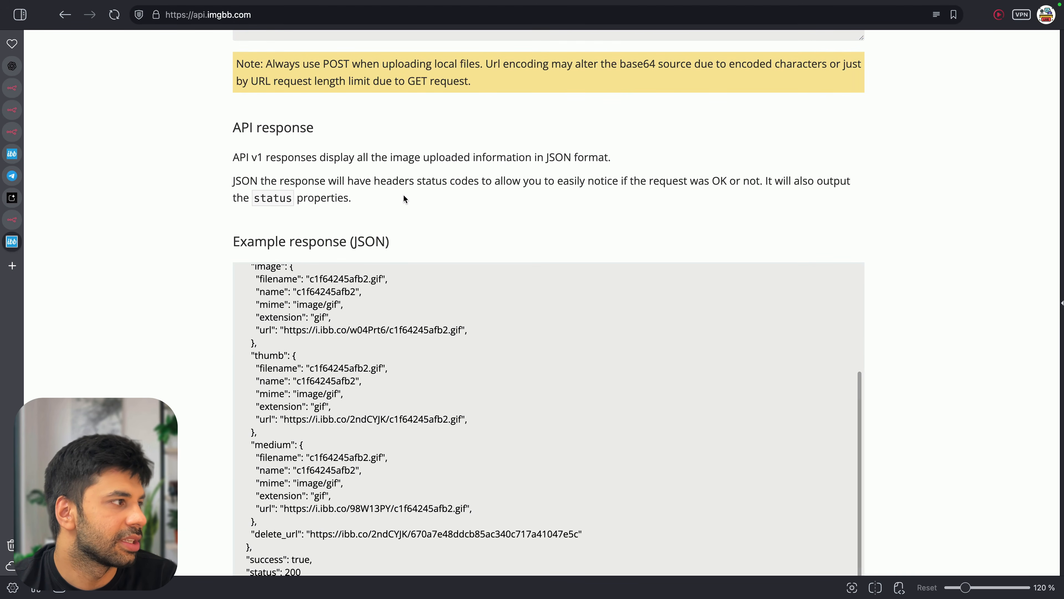
{"action": "scroll", "coordinate": [404, 197], "scroll_direction": "up", "scroll_amount": 6}
{"action": "left_click_drag", "start_coordinate": [587, 264], "coordinate": [697, 262]}
{"action": "left_click", "coordinate": [696, 263]}
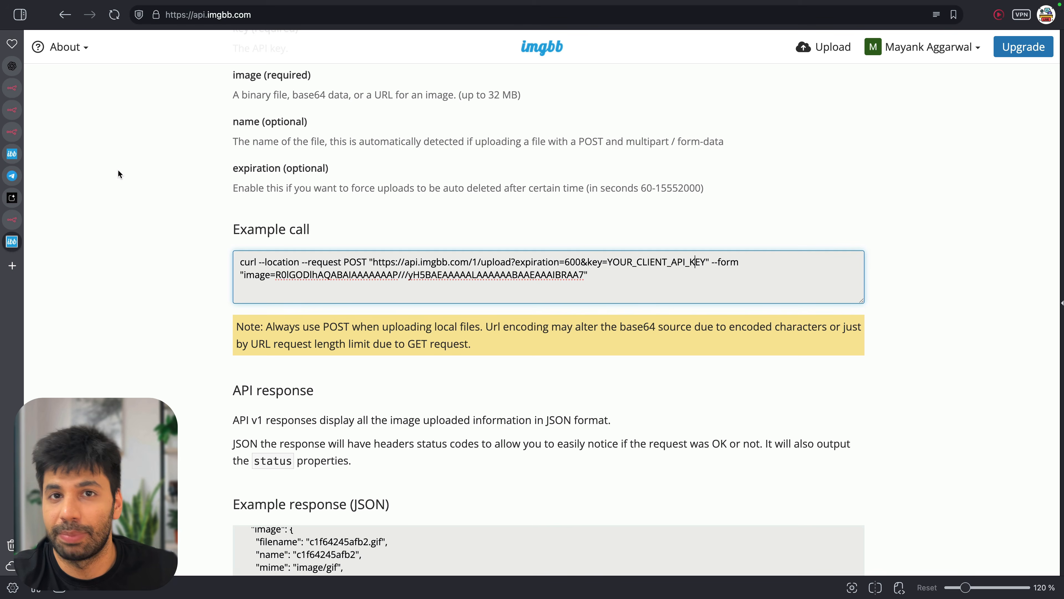
Paste the ImgBB API key as the credential value and save the credential
{"action": "left_click", "coordinate": [12, 131]}
{"action": "left_click", "coordinate": [499, 308]}
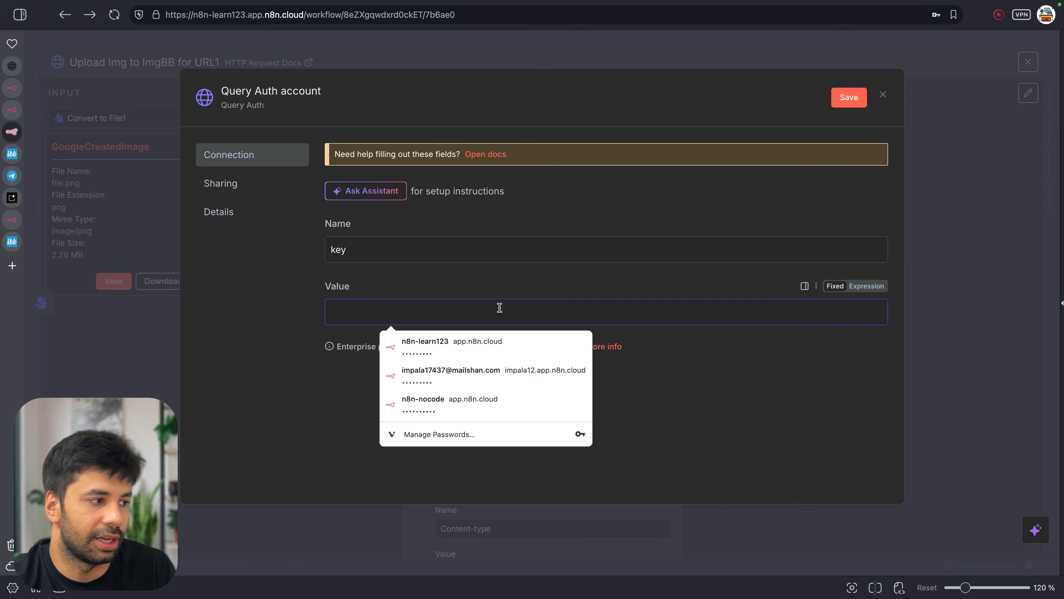
{"action": "key", "text": "super+v"}
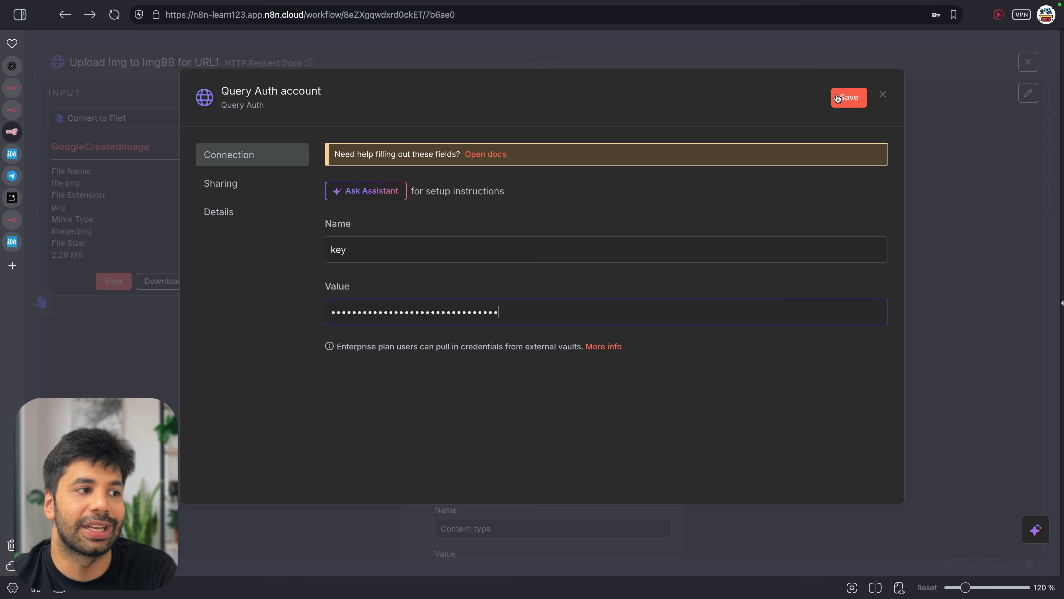
{"action": "left_click", "coordinate": [842, 97]}
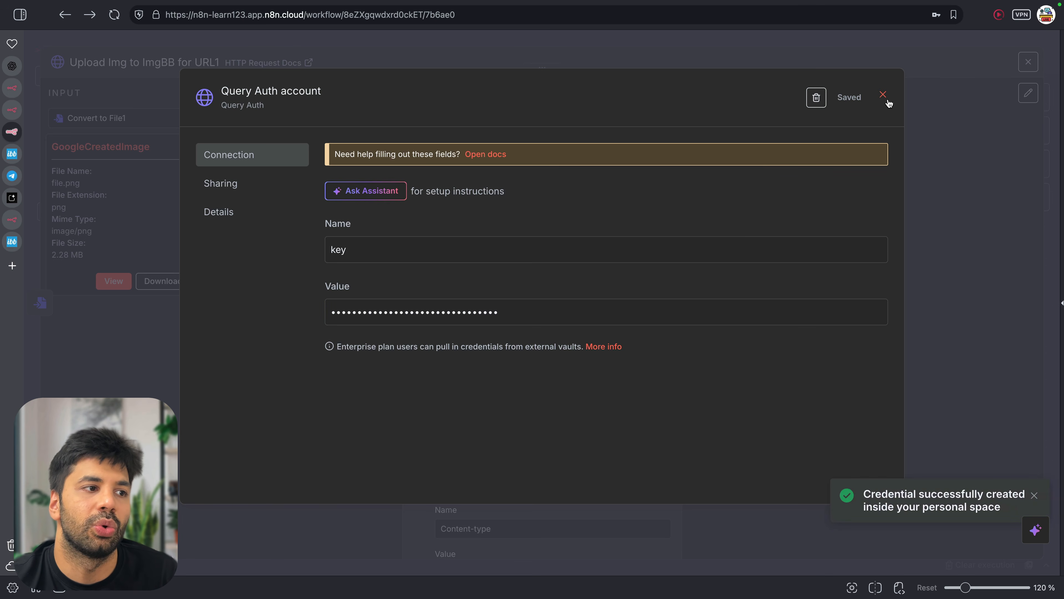
{"action": "left_click", "coordinate": [884, 97]}
{"action": "left_click", "coordinate": [1014, 40]}
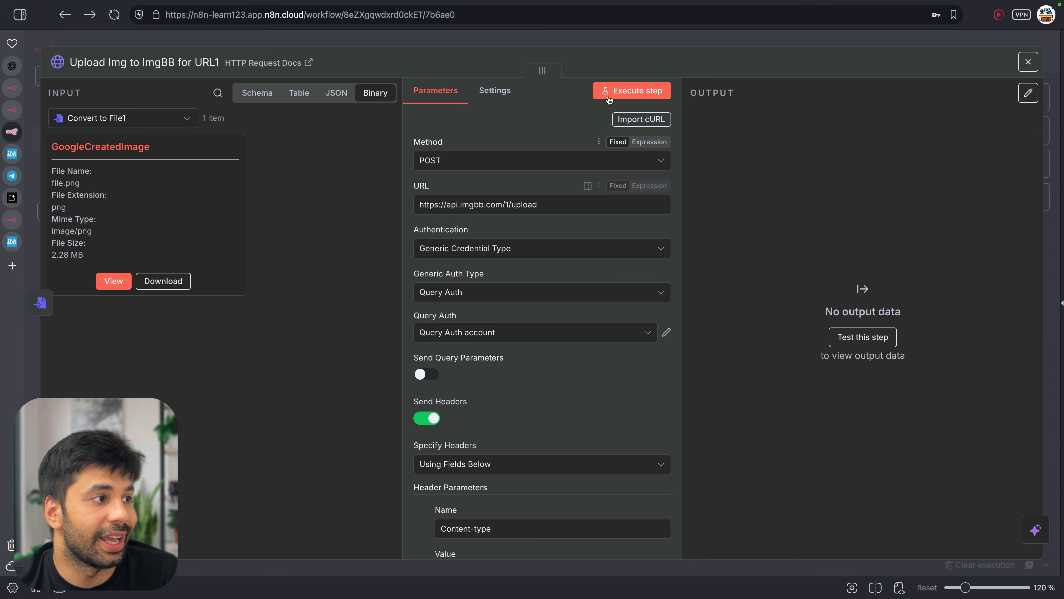
Test-run the ImgBB upload node on its own and check why it fails
{"action": "left_click", "coordinate": [622, 93]}
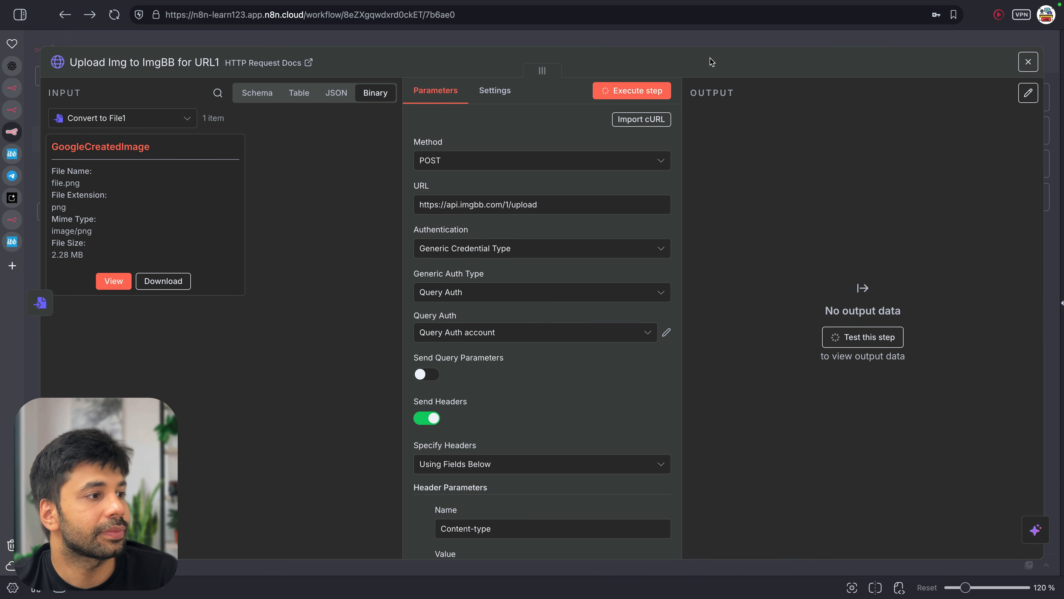
{"action": "left_click", "coordinate": [727, 48]}
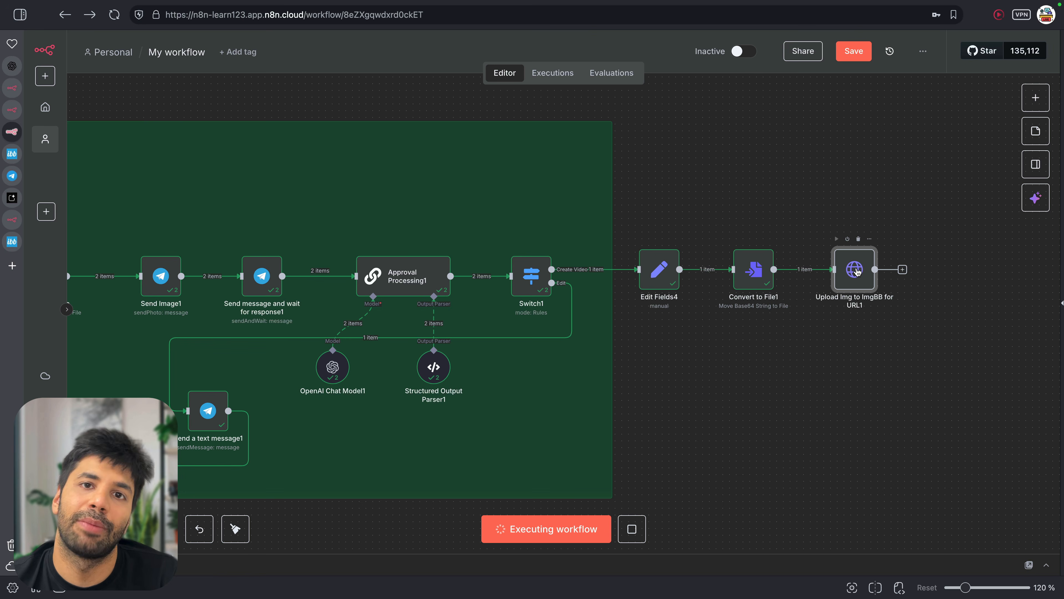
{"action": "double_click", "coordinate": [854, 269]}
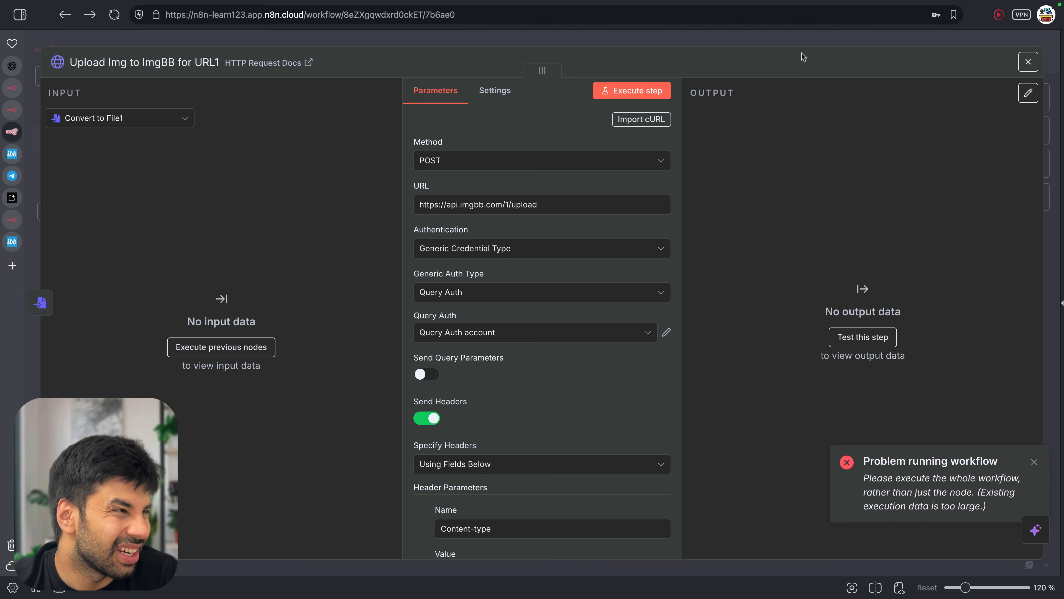
{"action": "left_click", "coordinate": [802, 36]}
Check the upload step's details again, then execute the whole workflow from the start
{"action": "scroll", "coordinate": [793, 413], "scroll_direction": "down", "scroll_amount": 3}
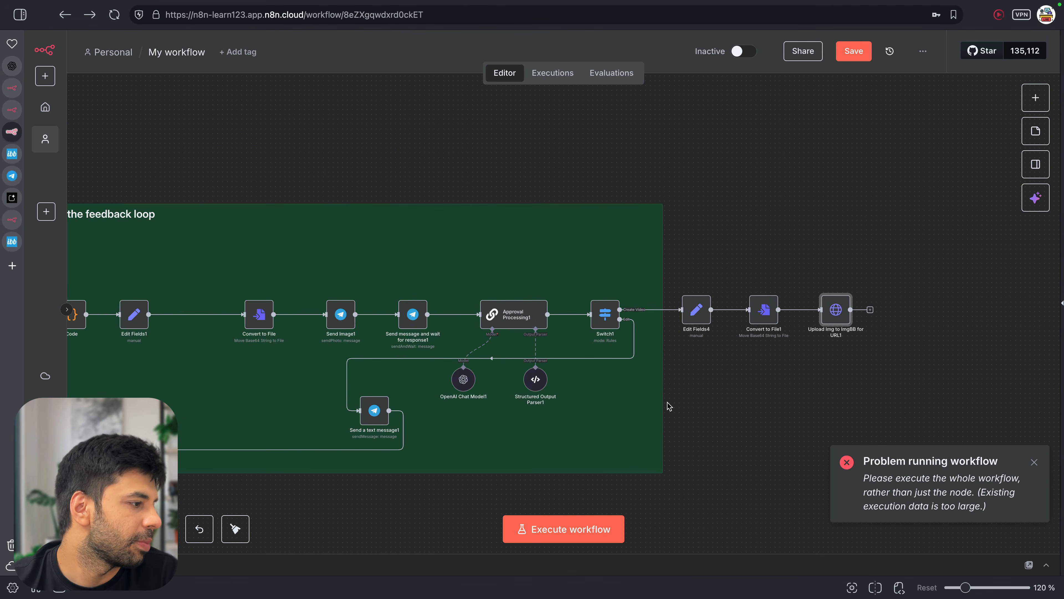
{"action": "scroll", "coordinate": [669, 406], "scroll_direction": "left", "scroll_amount": 10}
{"action": "scroll", "coordinate": [669, 406], "scroll_direction": "down", "scroll_amount": 3}
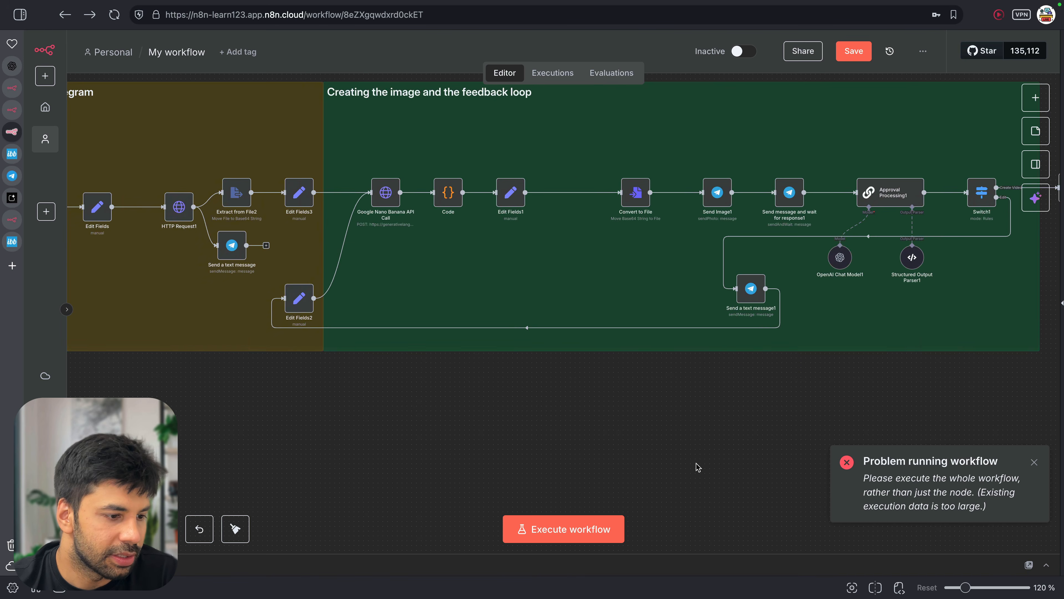
{"action": "scroll", "coordinate": [697, 467], "scroll_direction": "right", "scroll_amount": 5}
{"action": "scroll", "coordinate": [697, 468], "scroll_direction": "right", "scroll_amount": 5}
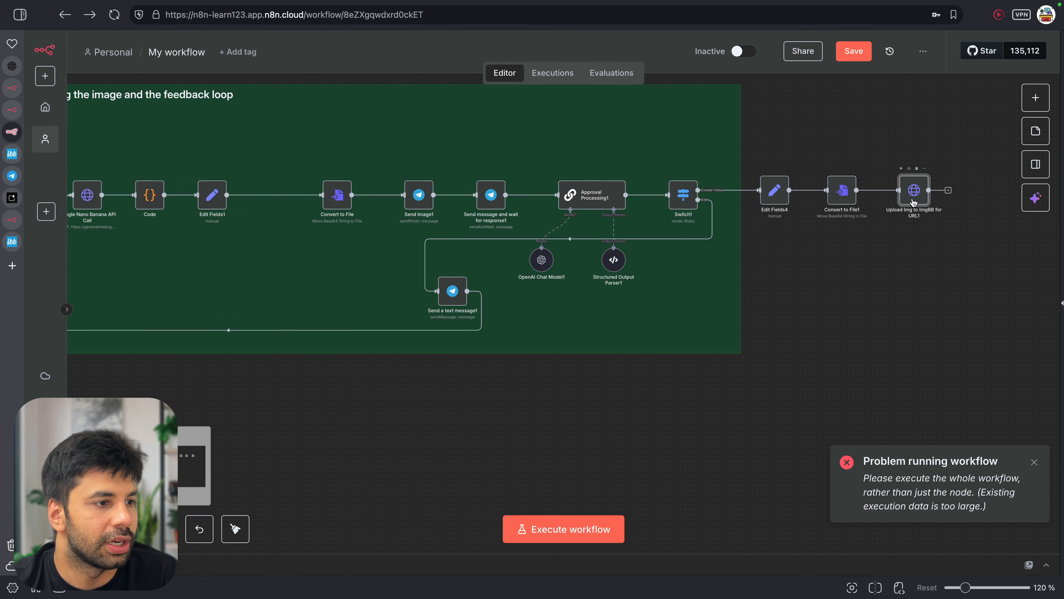
{"action": "double_click", "coordinate": [910, 200]}
{"action": "left_click", "coordinate": [795, 37]}
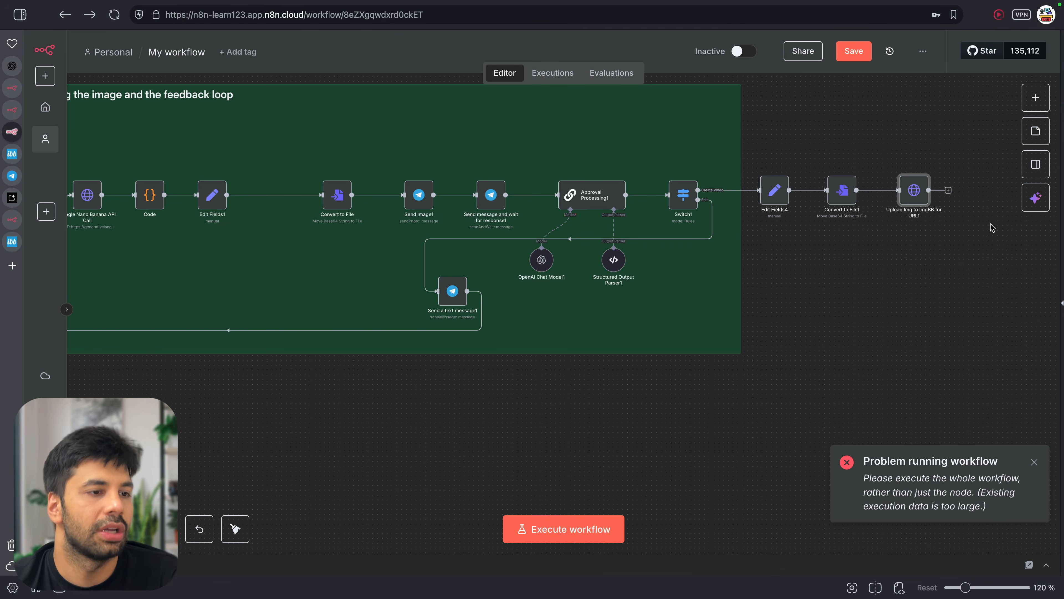
{"action": "left_click", "coordinate": [570, 539]}
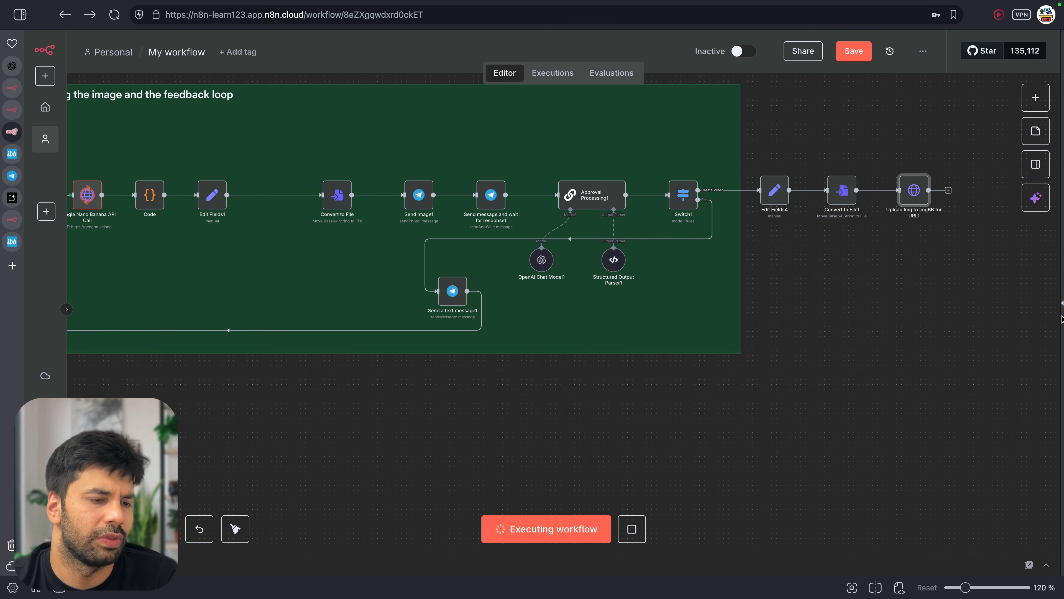
In the Telegram chat, respond to the newest generated image and open its approval form
{"action": "mouse_move", "coordinate": [1062, 319]}
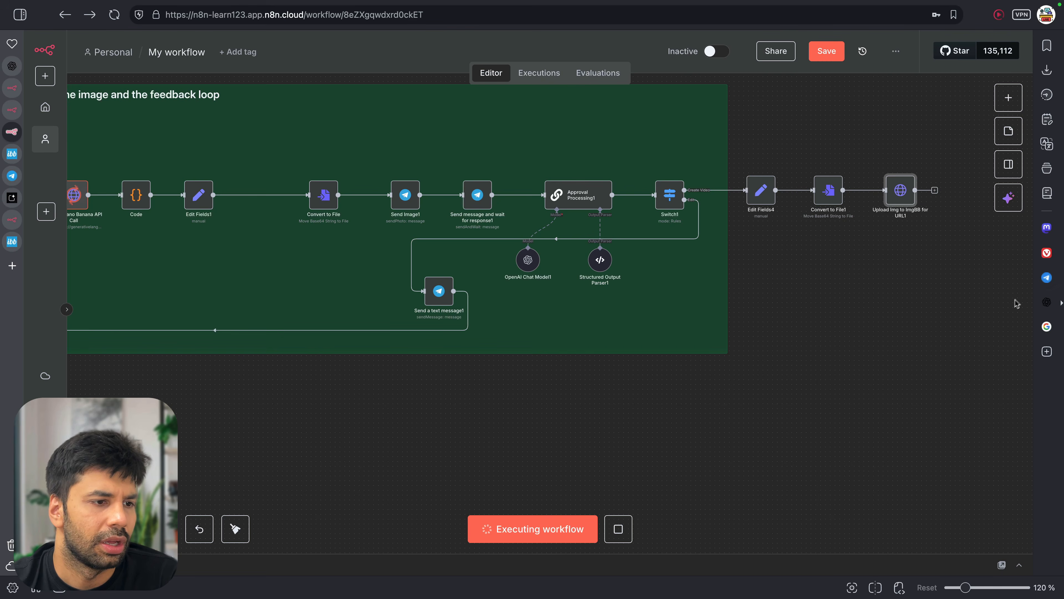
{"action": "left_click", "coordinate": [1047, 278]}
{"action": "scroll", "coordinate": [949, 462], "scroll_direction": "down", "scroll_amount": 2}
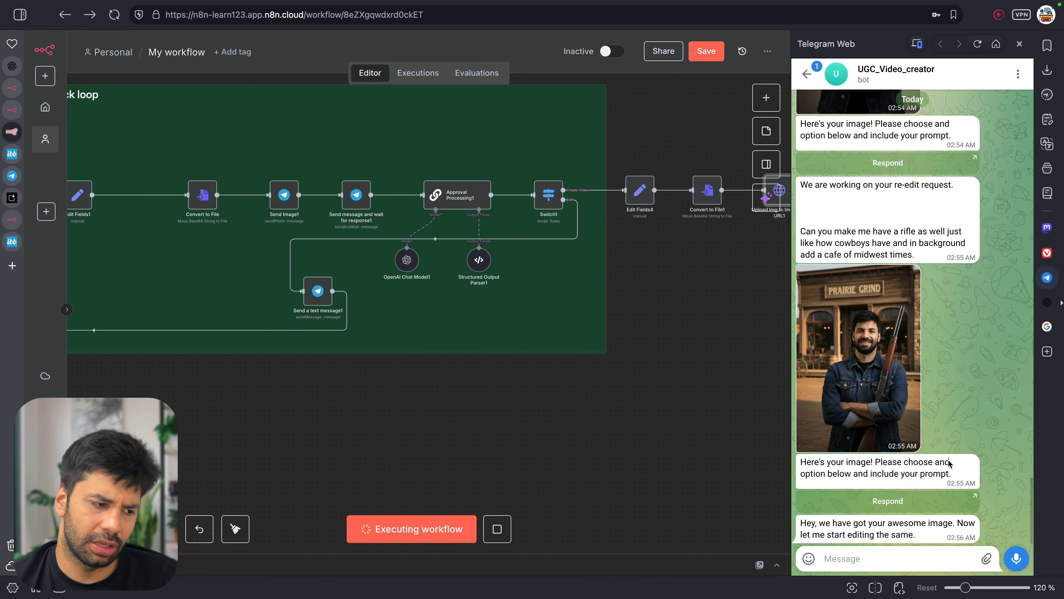
{"action": "mouse_move", "coordinate": [953, 539]}
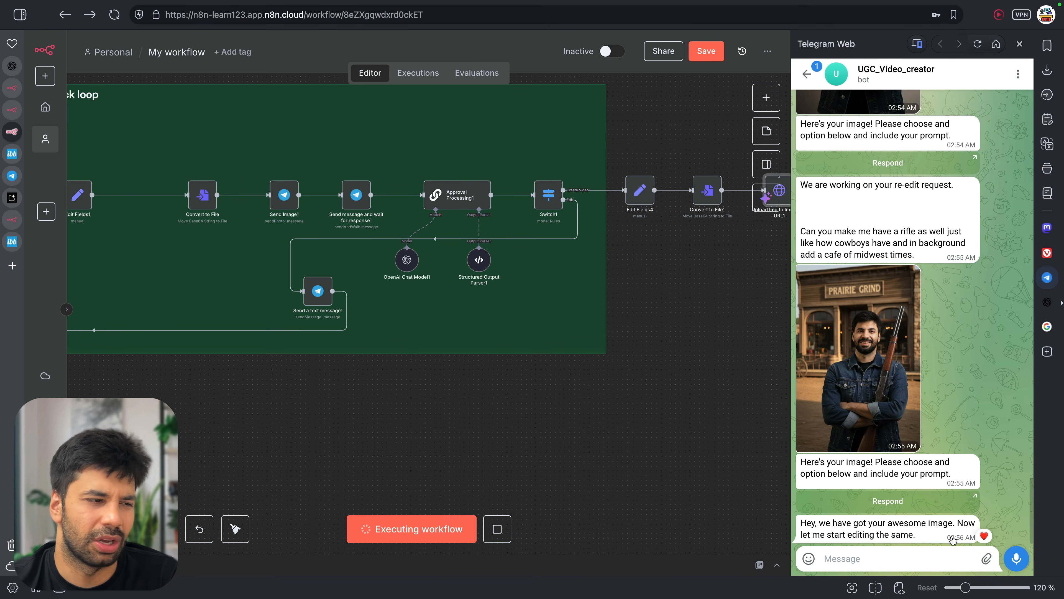
{"action": "scroll", "coordinate": [461, 447], "scroll_direction": "down", "scroll_amount": 3}
{"action": "left_click", "coordinate": [888, 531]}
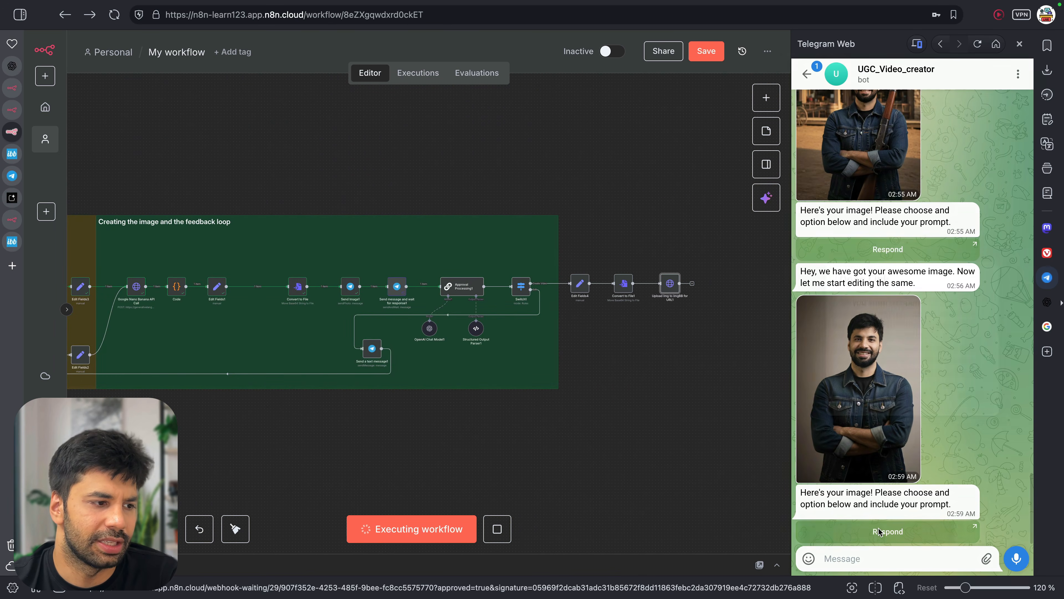
{"action": "left_click", "coordinate": [855, 327]}
{"action": "left_click", "coordinate": [410, 137]}
Paste the cowboy-lifestyle ad prompt into the Approved field and submit the form
{"action": "key", "text": "super+Tab"}
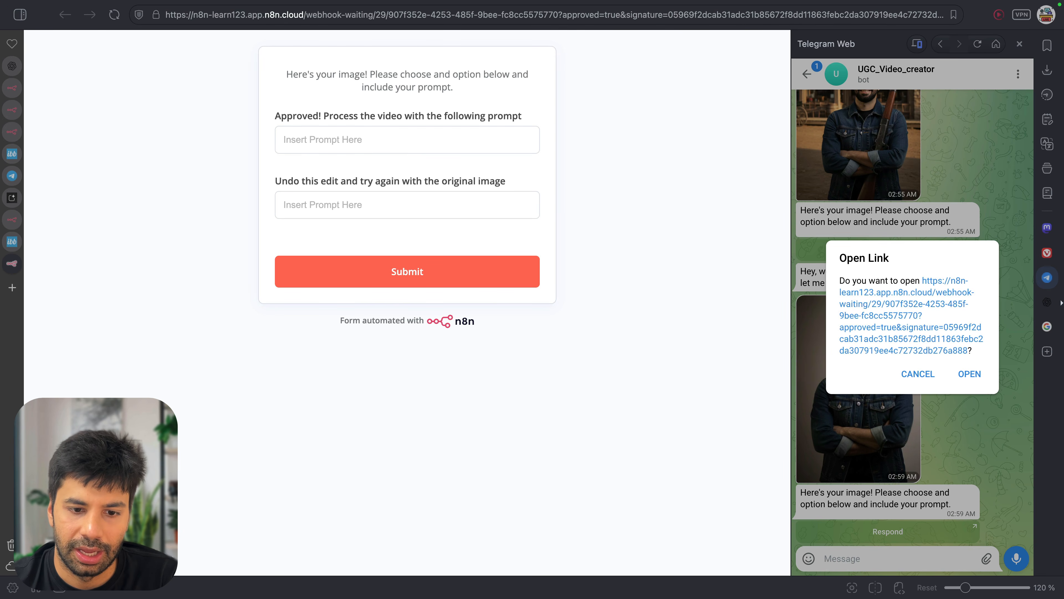
{"action": "left_click", "coordinate": [318, 141]}
{"action": "key", "text": "super+v"}
{"action": "left_click", "coordinate": [475, 280]}
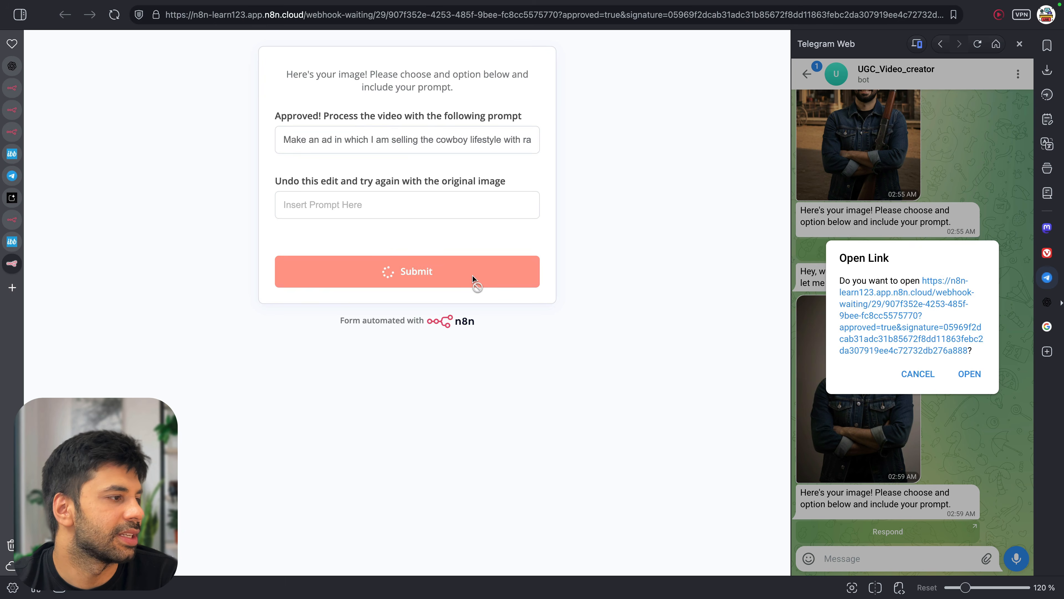
{"action": "left_click", "coordinate": [922, 374]}
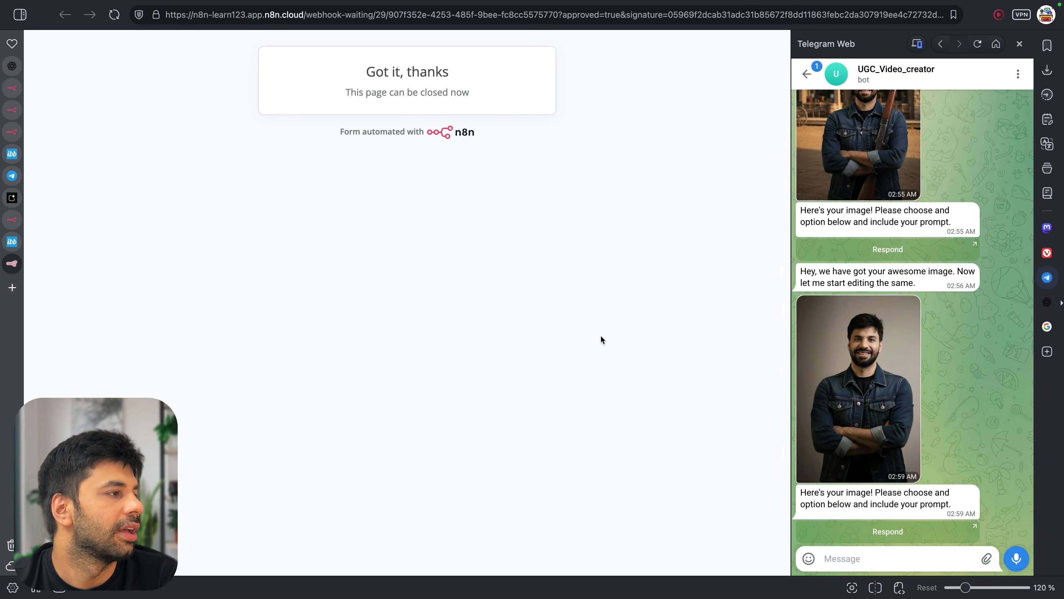
{"action": "key", "text": "super+w"}
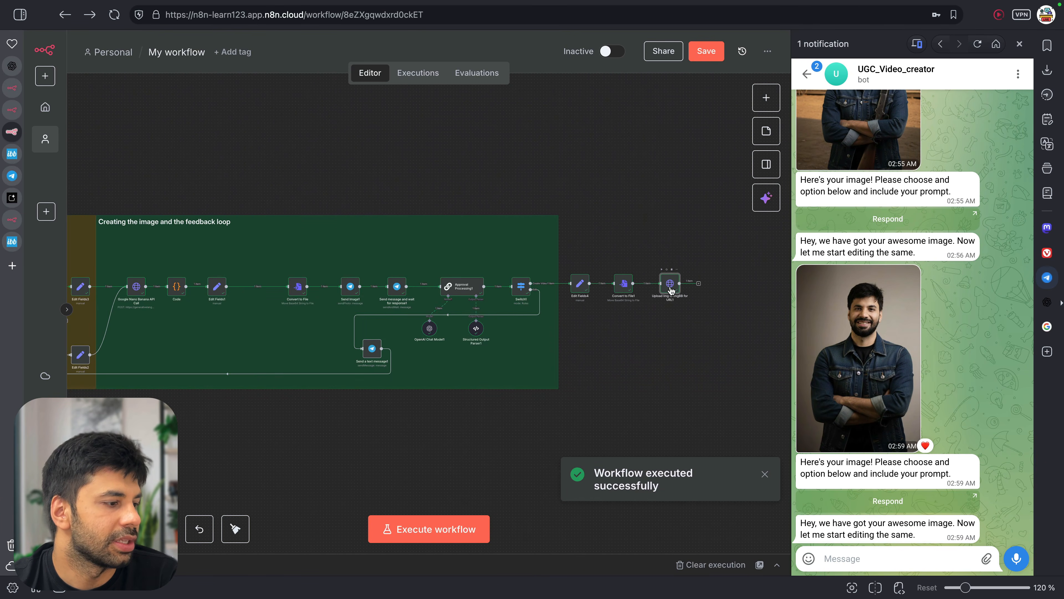
{"action": "double_click", "coordinate": [671, 286]}
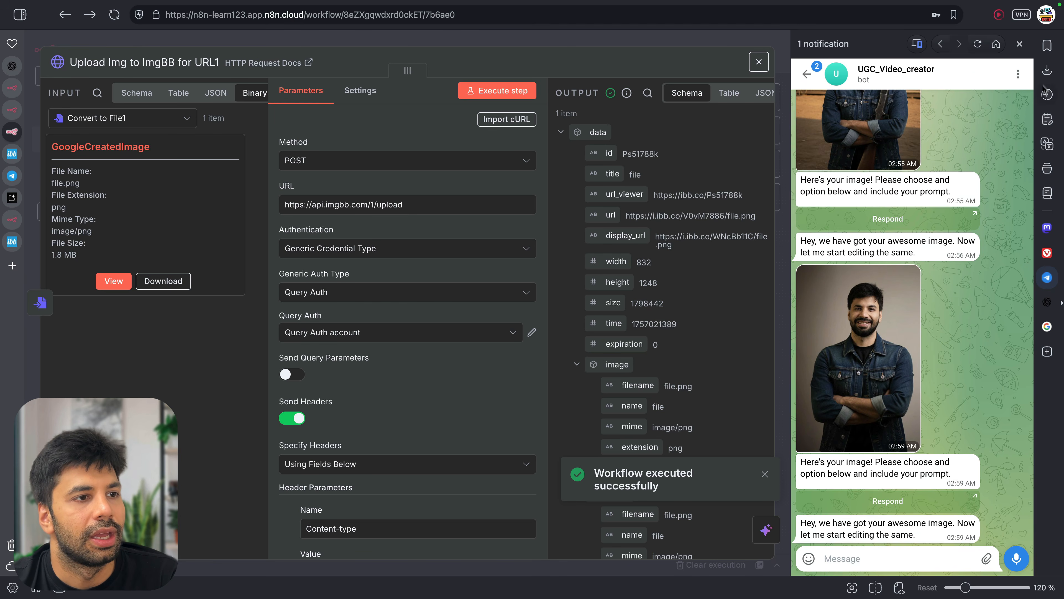
Load the ImgBB upload's output URL in a new tab to confirm it shows the approved portrait
{"action": "left_click", "coordinate": [1047, 70]}
{"action": "left_click", "coordinate": [1047, 69]}
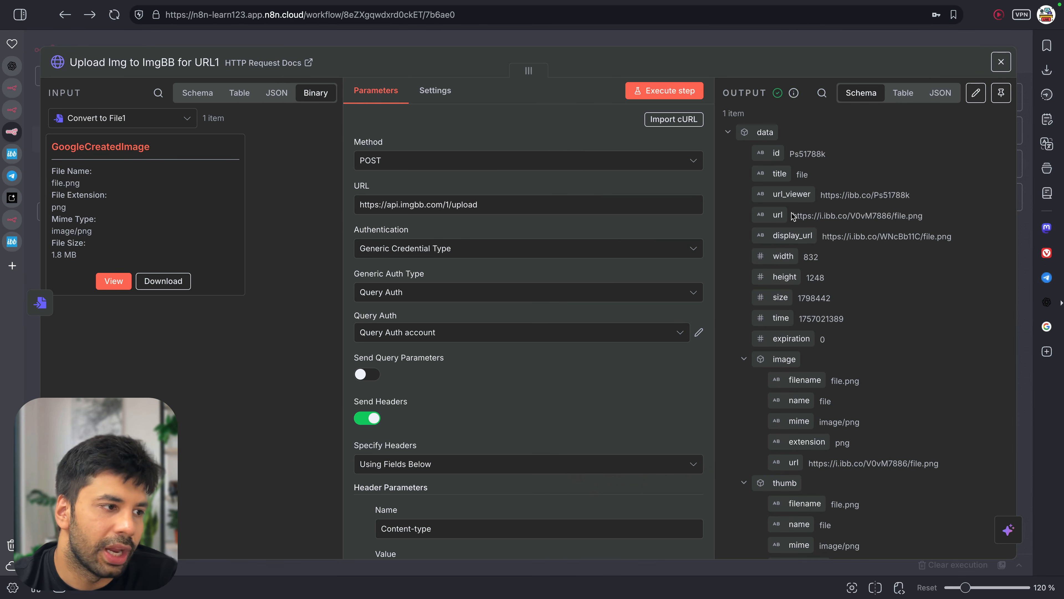
{"action": "left_click_drag", "start_coordinate": [796, 215], "coordinate": [930, 219]}
{"action": "key", "text": "ctrl+c"}
{"action": "key", "text": "ctrl+t"}
{"action": "key", "text": "ctrl+v"}
{"action": "key", "text": "Return"}
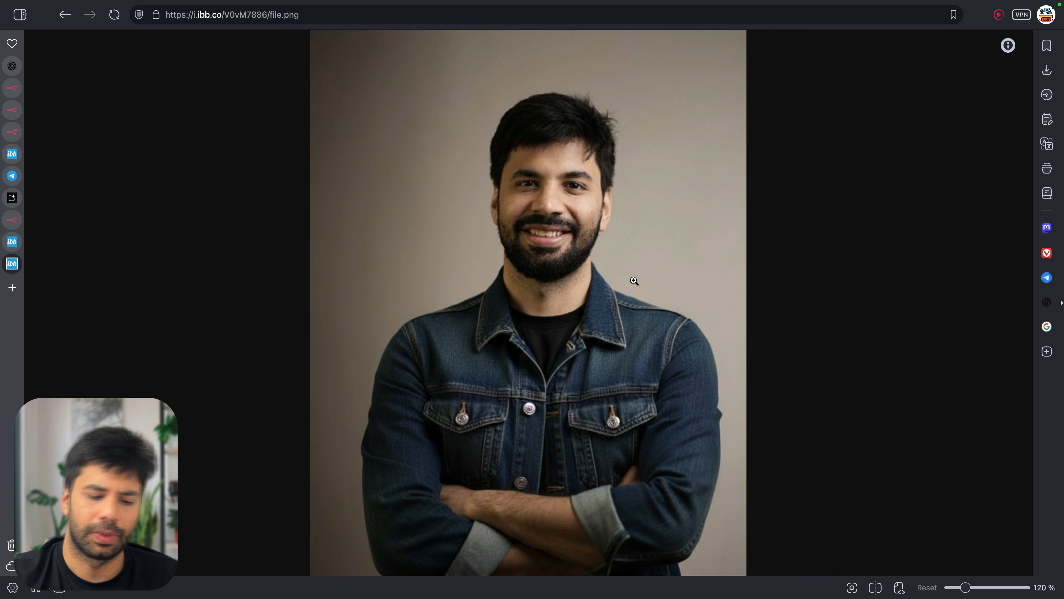
{"action": "key", "text": "ctrl+w"}
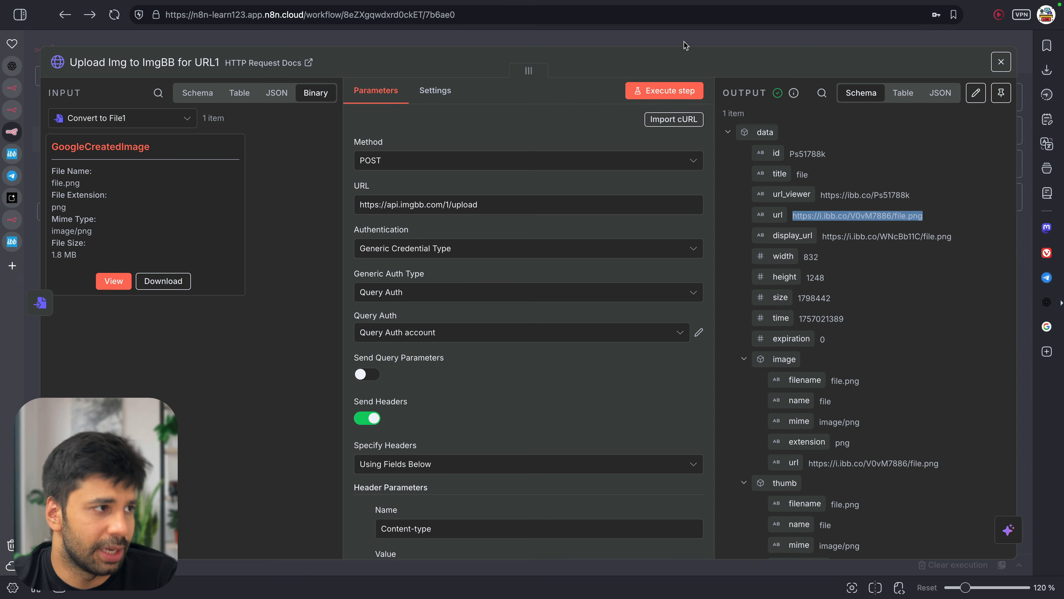
{"action": "left_click", "coordinate": [684, 42]}
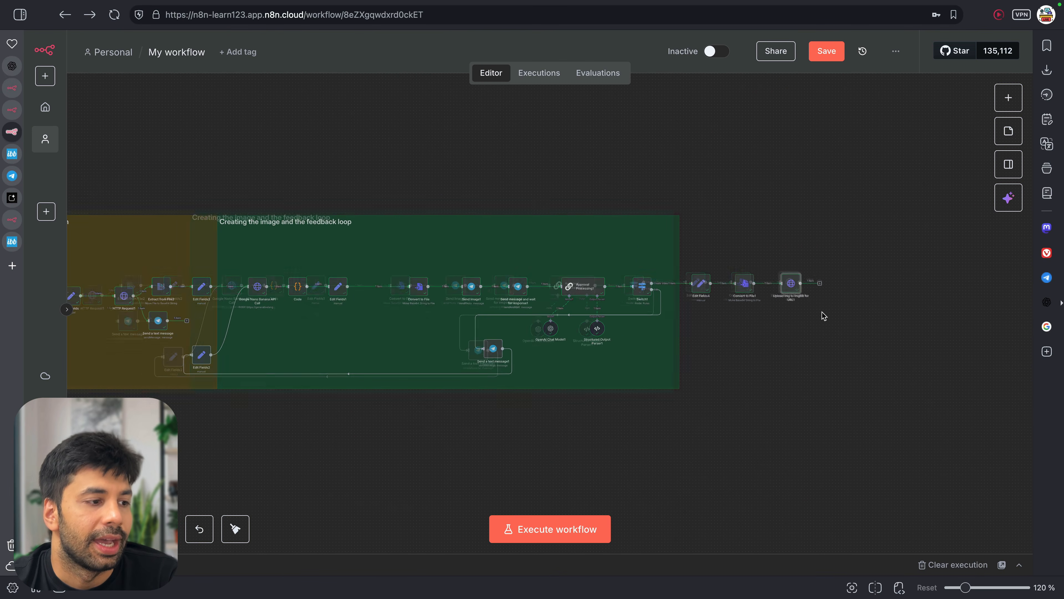
{"action": "scroll", "coordinate": [822, 311], "scroll_direction": "up", "scroll_amount": 3}
{"action": "scroll", "coordinate": [859, 320], "scroll_direction": "up", "scroll_amount": 3}
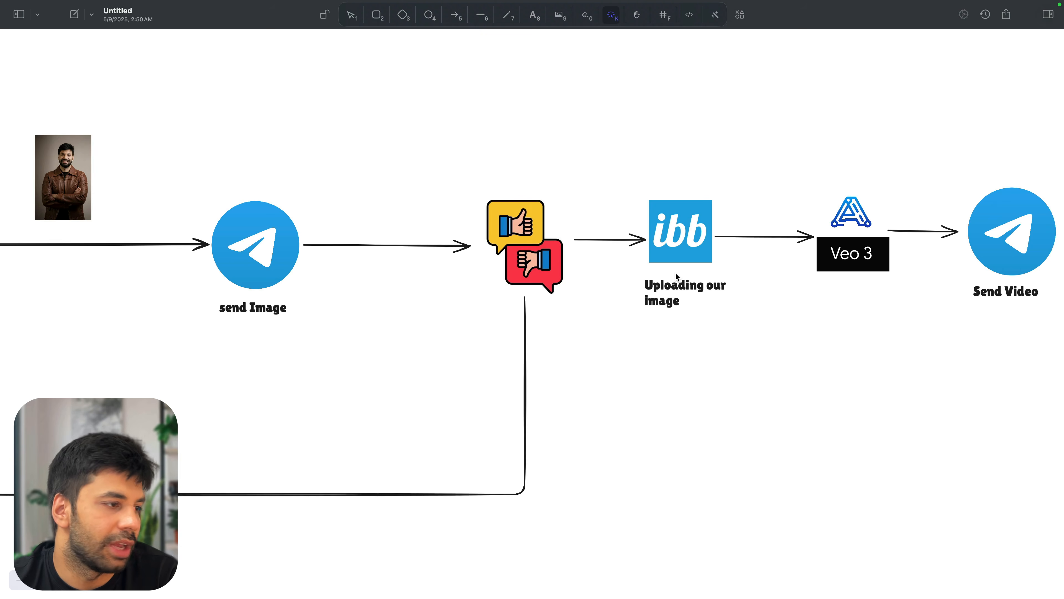
With a green freehand pen, tick off Get Image, both portraits and the Nano Banana step
{"action": "scroll", "coordinate": [675, 275], "scroll_direction": "left", "scroll_amount": 5}
{"action": "scroll", "coordinate": [676, 277], "scroll_direction": "down", "scroll_amount": 2}
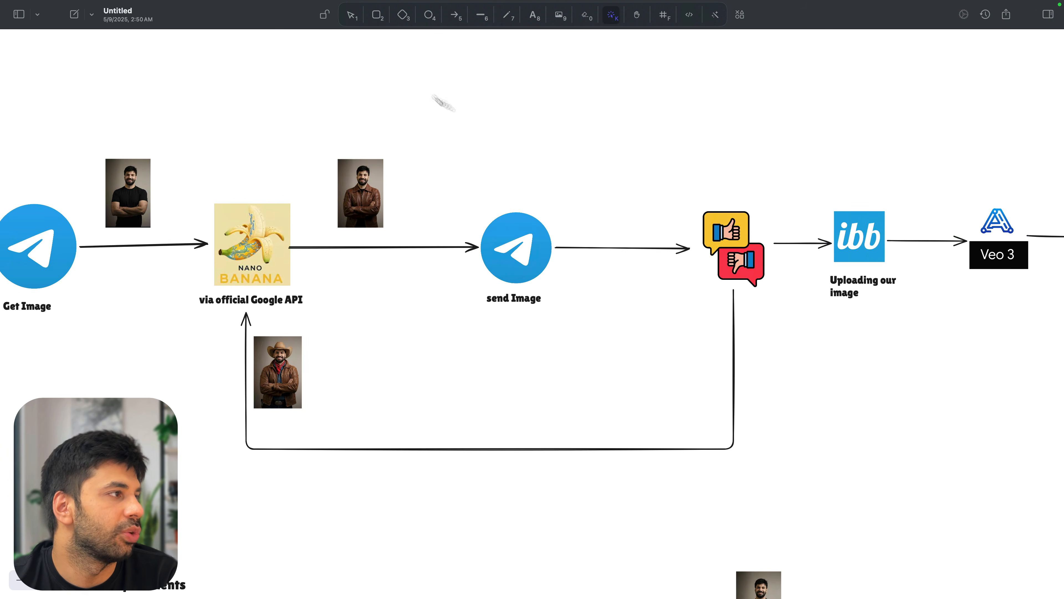
{"action": "left_click", "coordinate": [510, 17]}
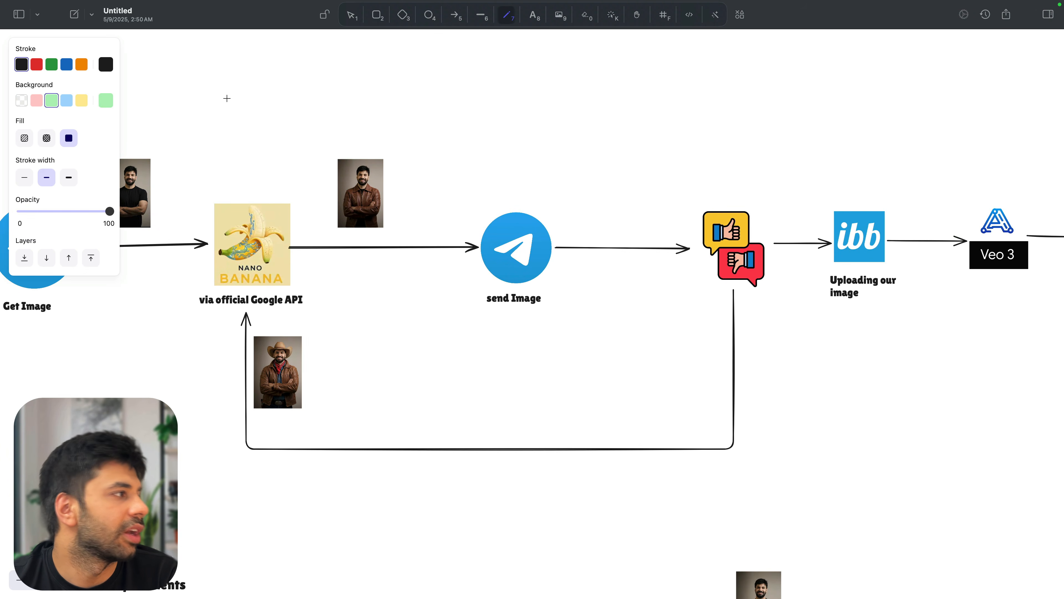
{"action": "left_click", "coordinate": [51, 64]}
{"action": "scroll", "coordinate": [223, 193], "scroll_direction": "left", "scroll_amount": 6}
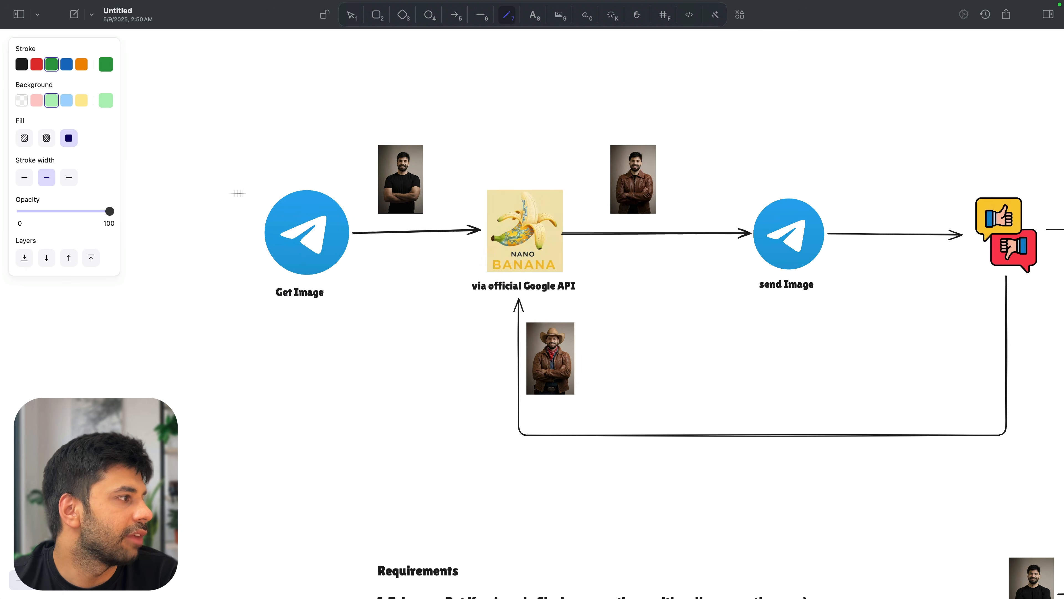
{"action": "left_click_drag", "start_coordinate": [259, 190], "coordinate": [279, 178]}
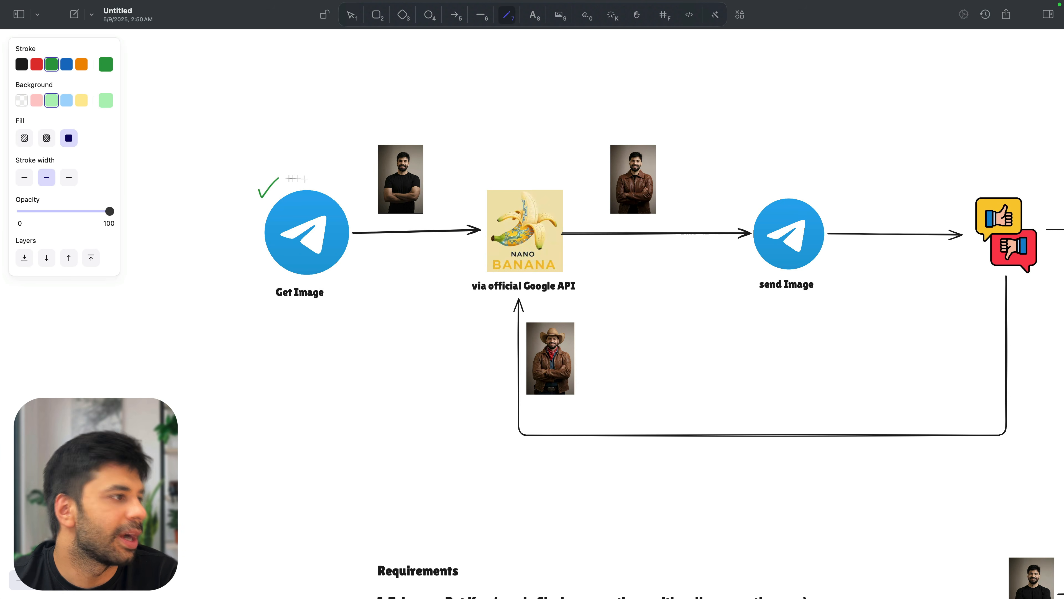
{"action": "left_click_drag", "start_coordinate": [393, 119], "coordinate": [404, 112]}
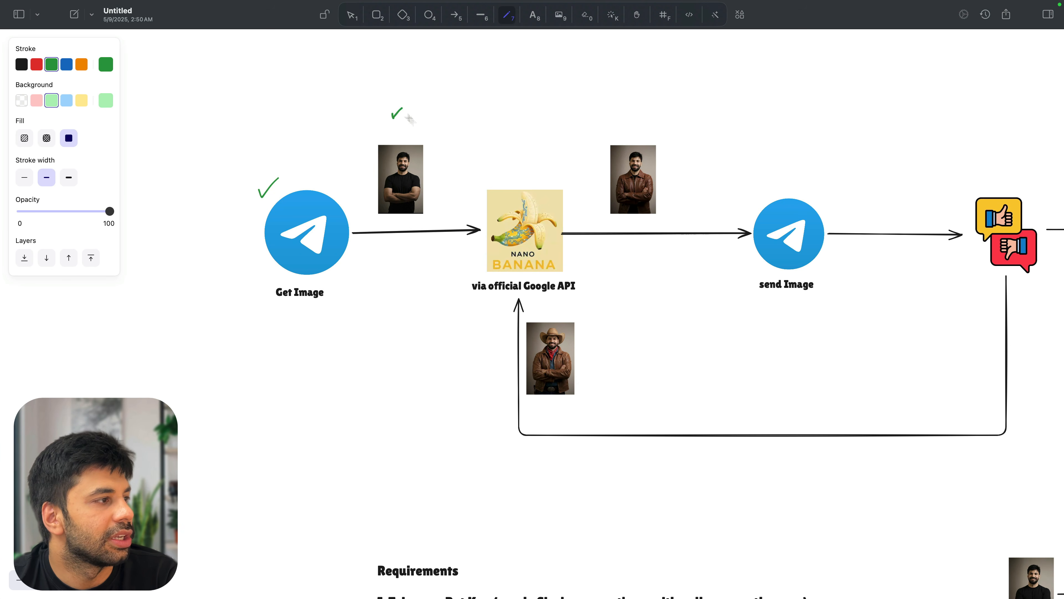
{"action": "left_click_drag", "start_coordinate": [500, 178], "coordinate": [520, 173]}
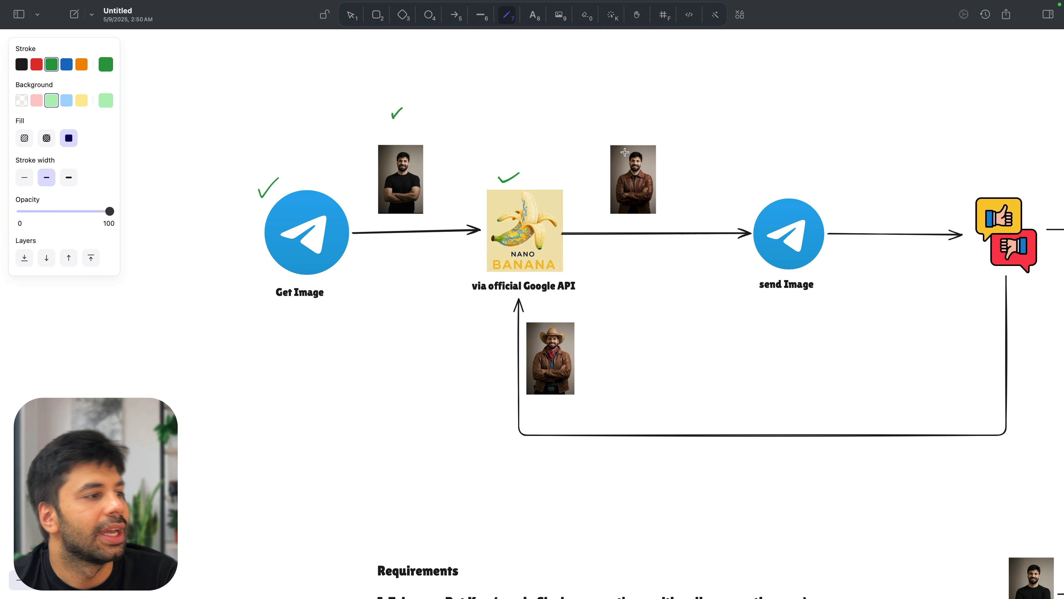
{"action": "left_click_drag", "start_coordinate": [625, 141], "coordinate": [637, 134]}
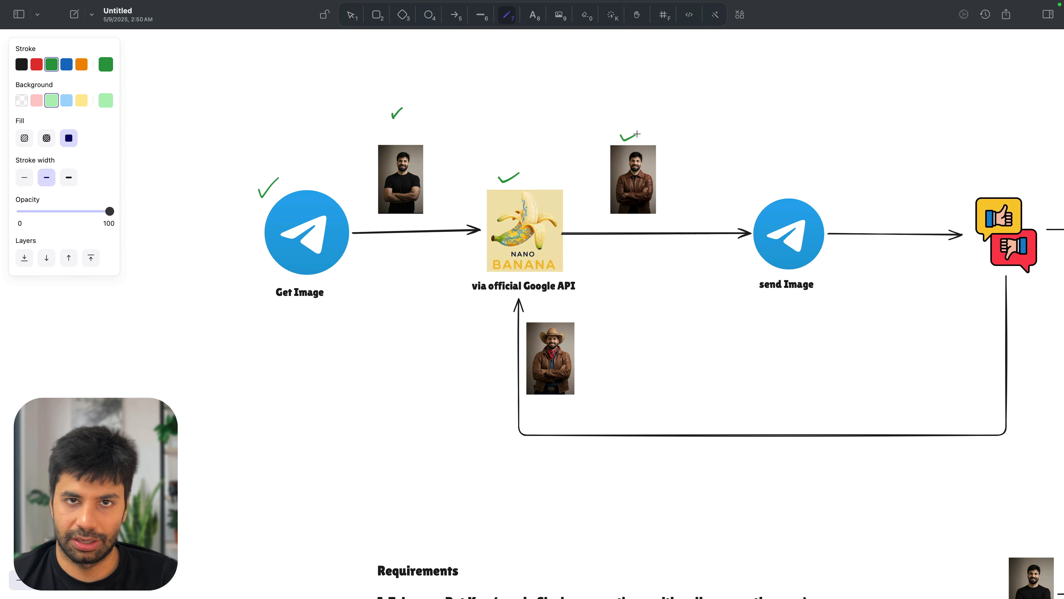
Tick off the approval step, cowboy photo and ImgBB upload, and mark the arrow into Veo 3
{"action": "scroll", "coordinate": [637, 134], "scroll_direction": "right", "scroll_amount": 5}
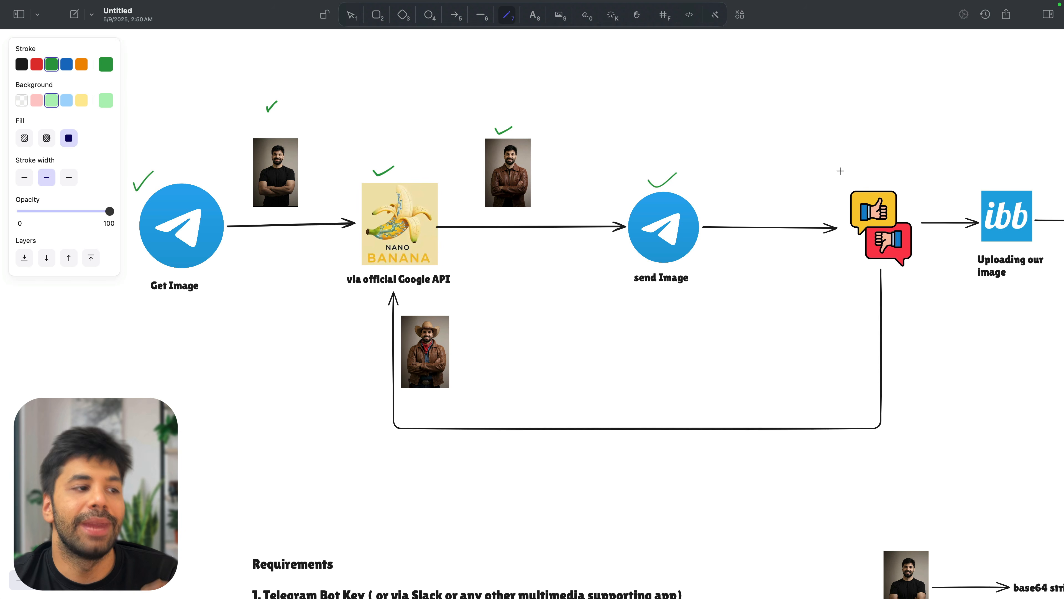
{"action": "left_click_drag", "start_coordinate": [849, 177], "coordinate": [888, 166]}
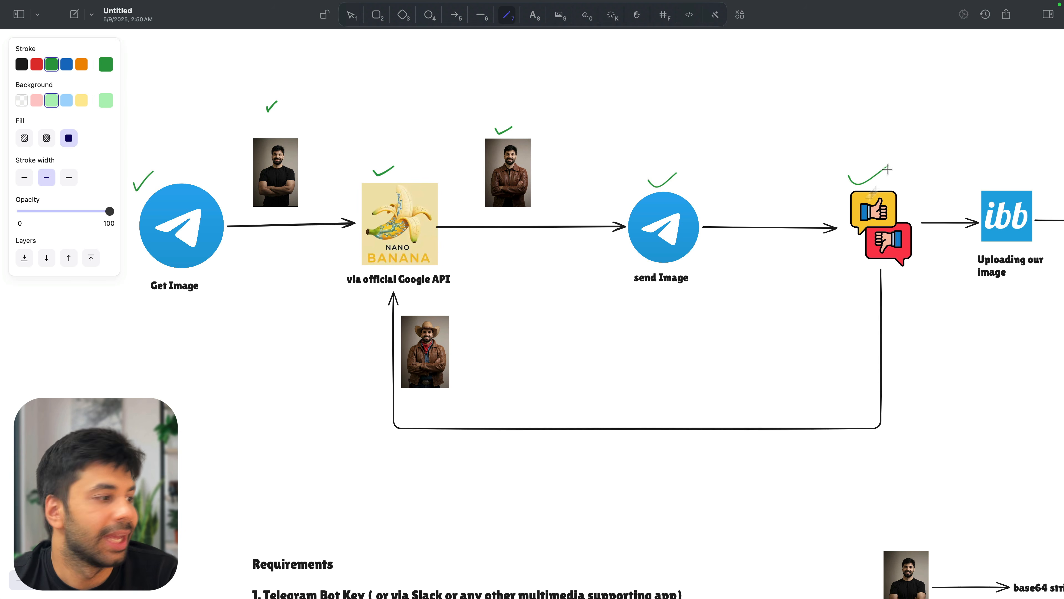
{"action": "left_click_drag", "start_coordinate": [461, 358], "coordinate": [491, 350]}
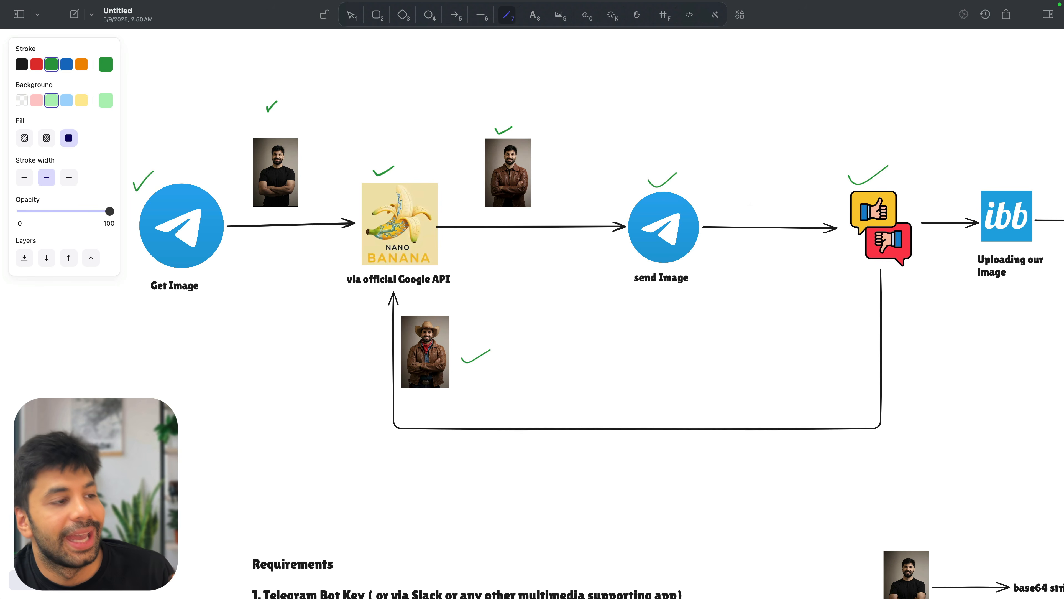
{"action": "scroll", "coordinate": [751, 204], "scroll_direction": "right", "scroll_amount": 5}
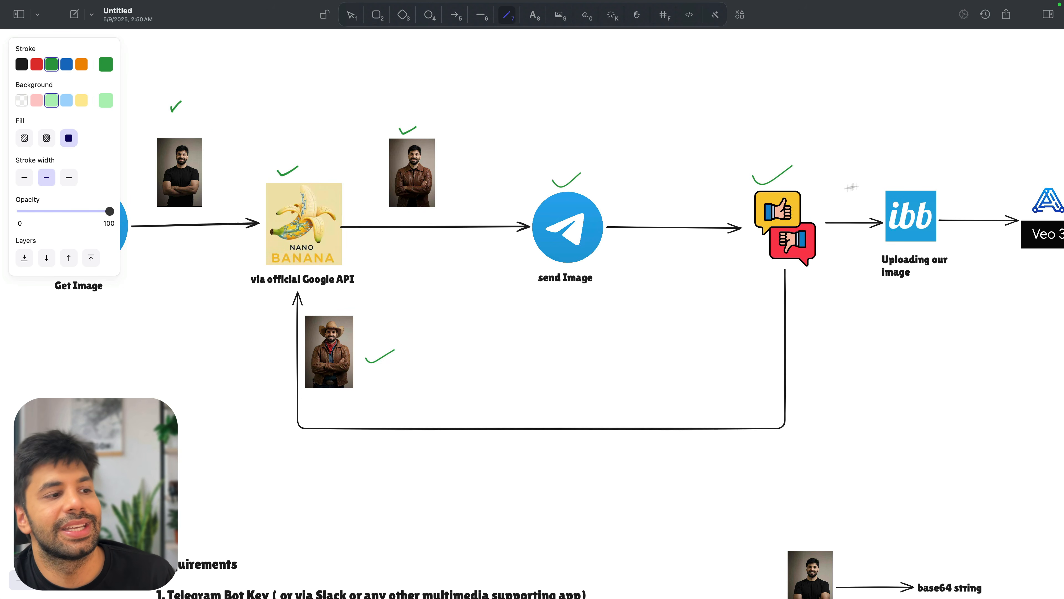
{"action": "left_click_drag", "start_coordinate": [901, 193], "coordinate": [931, 177]}
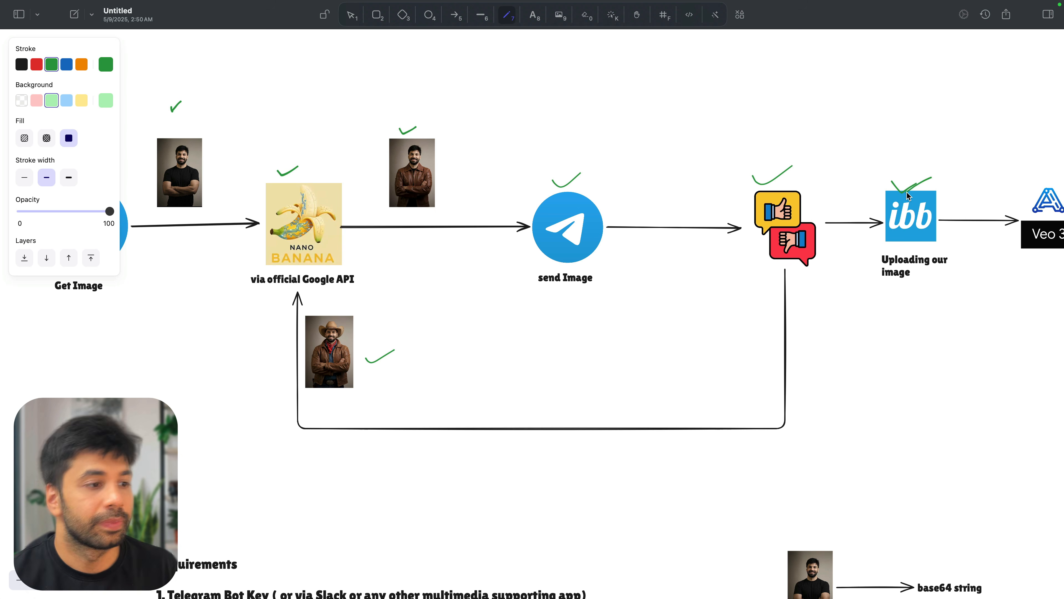
{"action": "scroll", "coordinate": [908, 196], "scroll_direction": "right", "scroll_amount": 10}
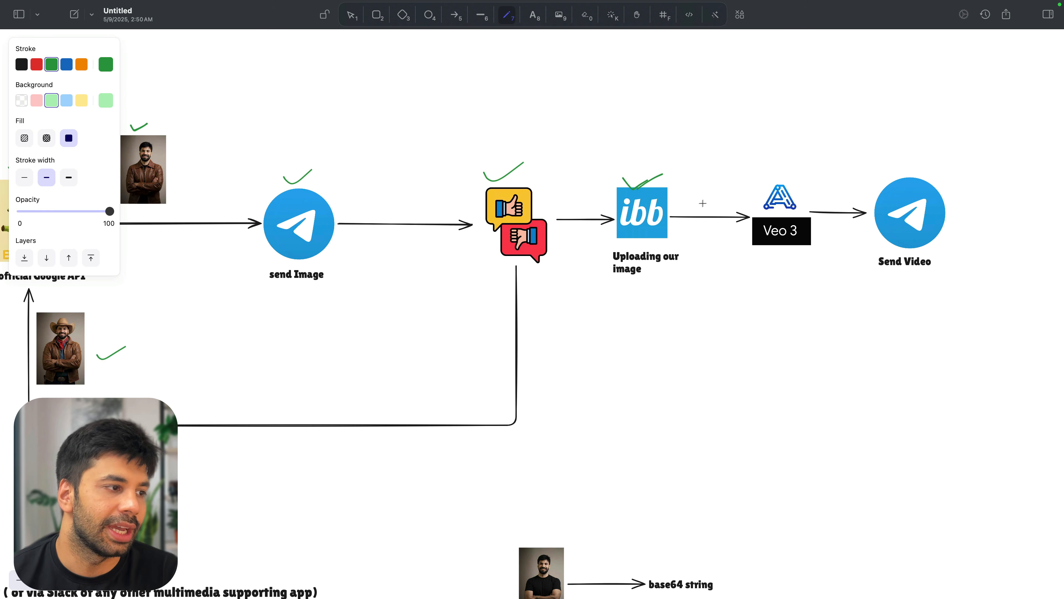
{"action": "mouse_move", "coordinate": [704, 190]}
{"action": "left_mouse_down"}
{"action": "mouse_move", "coordinate": [704, 270]}
{"action": "mouse_move", "coordinate": [719, 266]}
{"action": "mouse_move", "coordinate": [718, 197]}
{"action": "mouse_move", "coordinate": [703, 187]}
{"action": "left_mouse_up"}
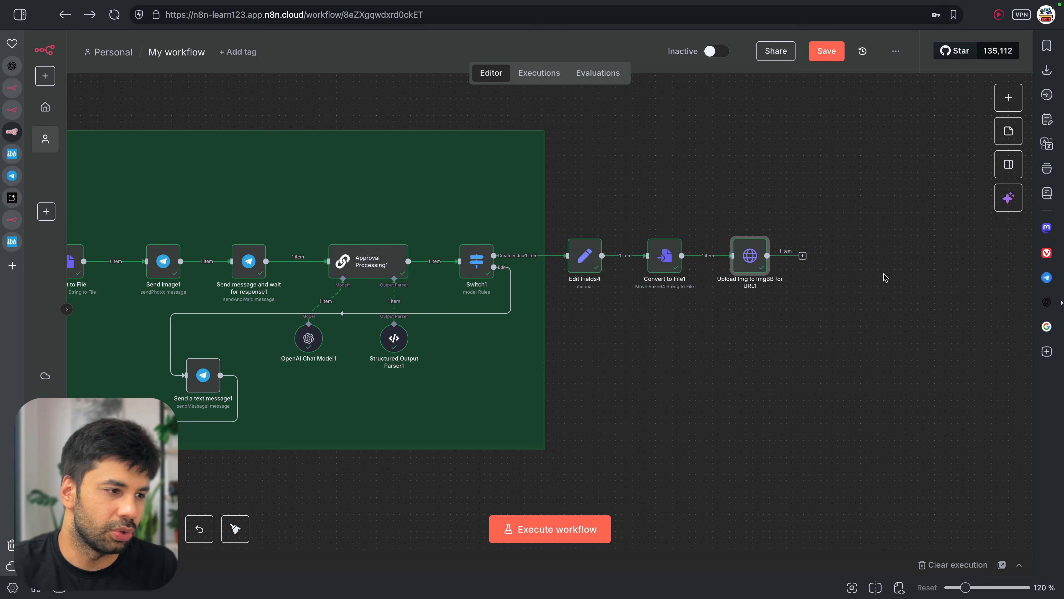
Reopen the ImgBB upload node and load its output image URL in a new tab to check it
{"action": "left_click", "coordinate": [13, 242]}
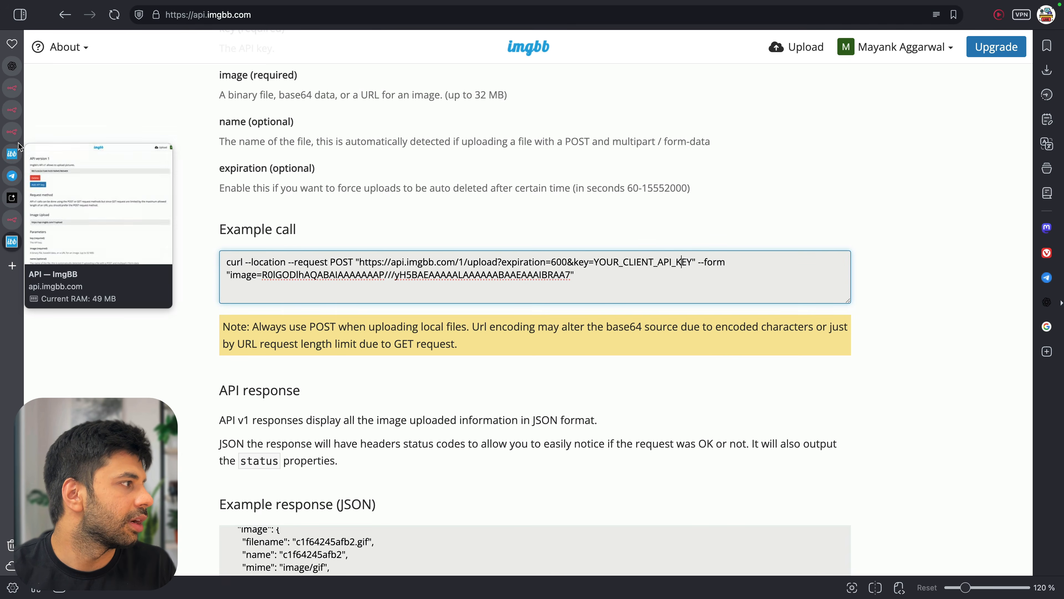
{"action": "left_click", "coordinate": [11, 132]}
{"action": "double_click", "coordinate": [755, 256]}
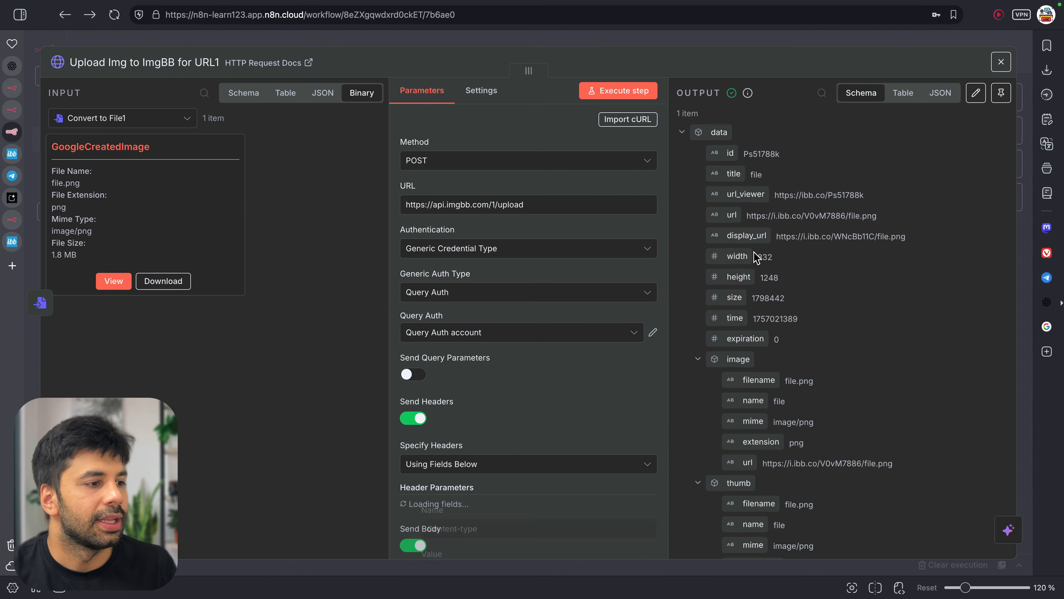
{"action": "triple_click", "coordinate": [808, 215]}
{"action": "key", "text": "ctrl+c"}
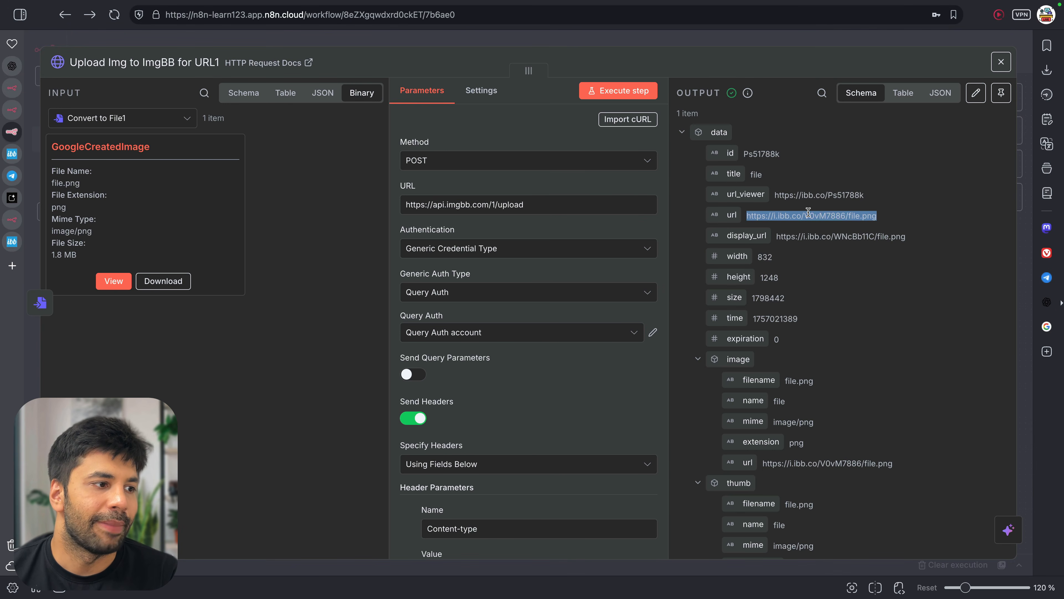
{"action": "key", "text": "ctrl+t"}
{"action": "key", "text": "ctrl+v"}
{"action": "key", "text": "Return"}
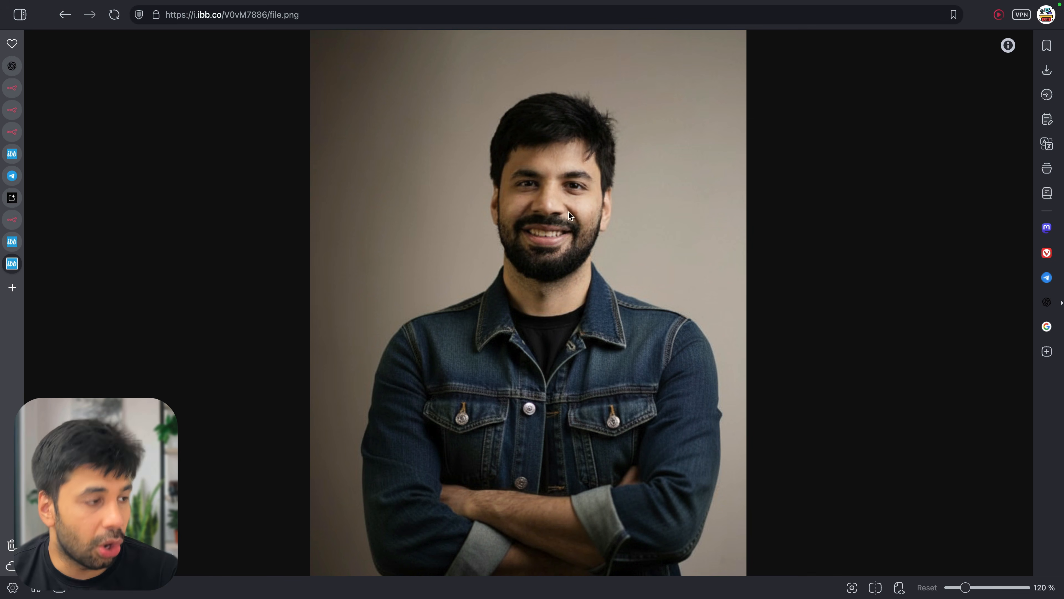
{"action": "key", "text": "ctrl+w"}
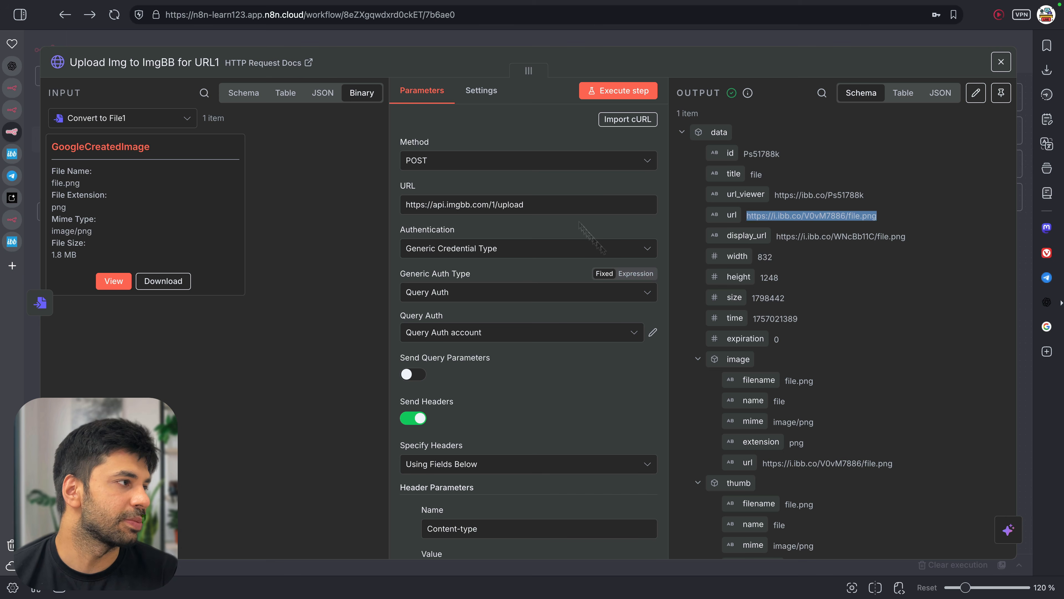
Inspect Edit Fields4's FinalBase64 and cowboy prompt output, then paste the Analyze image node
{"action": "left_click", "coordinate": [189, 124]}
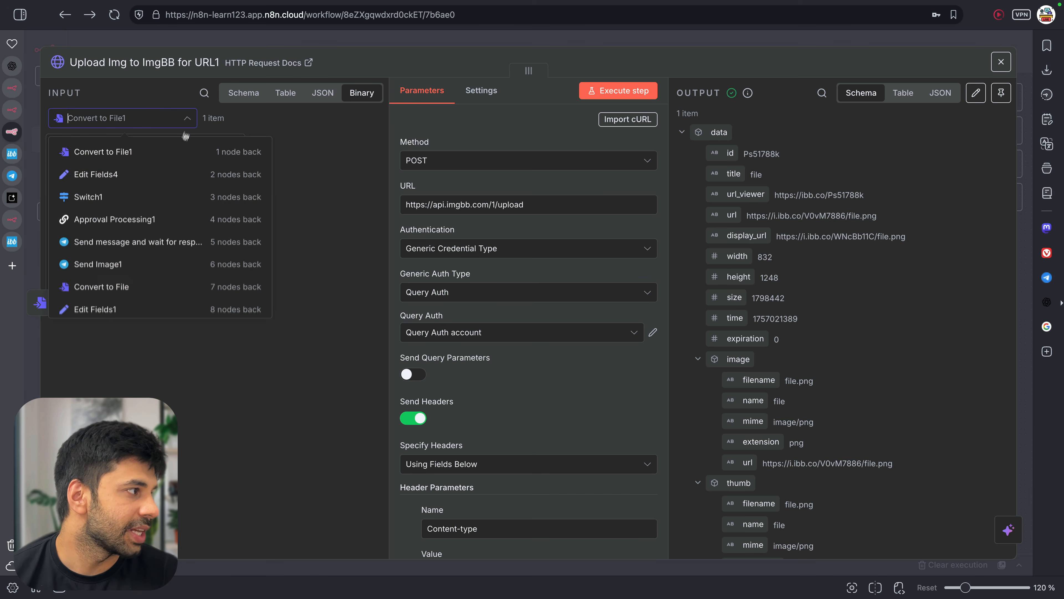
{"action": "left_click", "coordinate": [174, 181]}
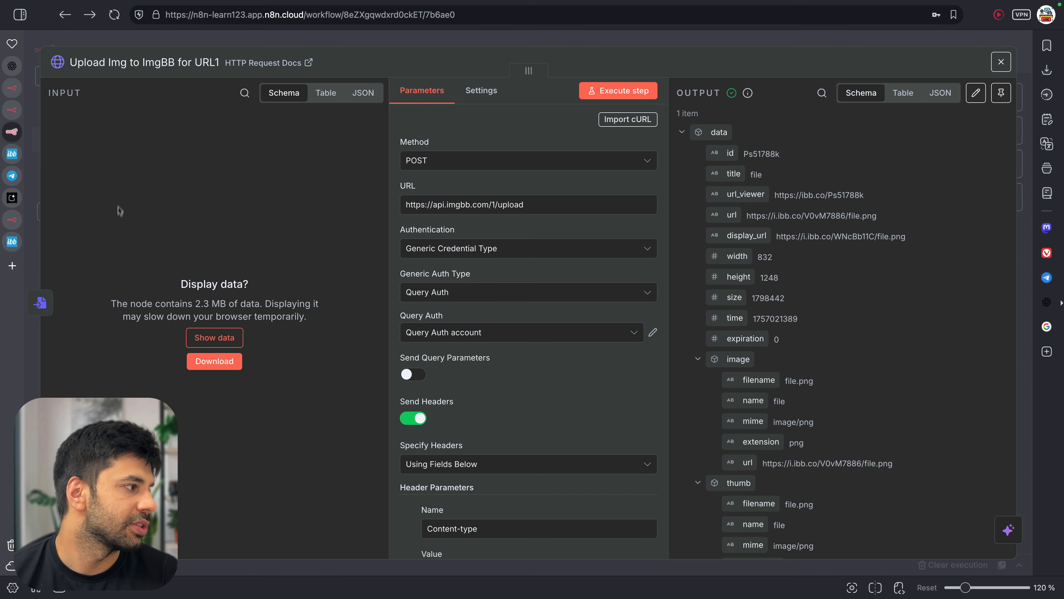
{"action": "left_click", "coordinate": [486, 40]}
{"action": "double_click", "coordinate": [586, 272]}
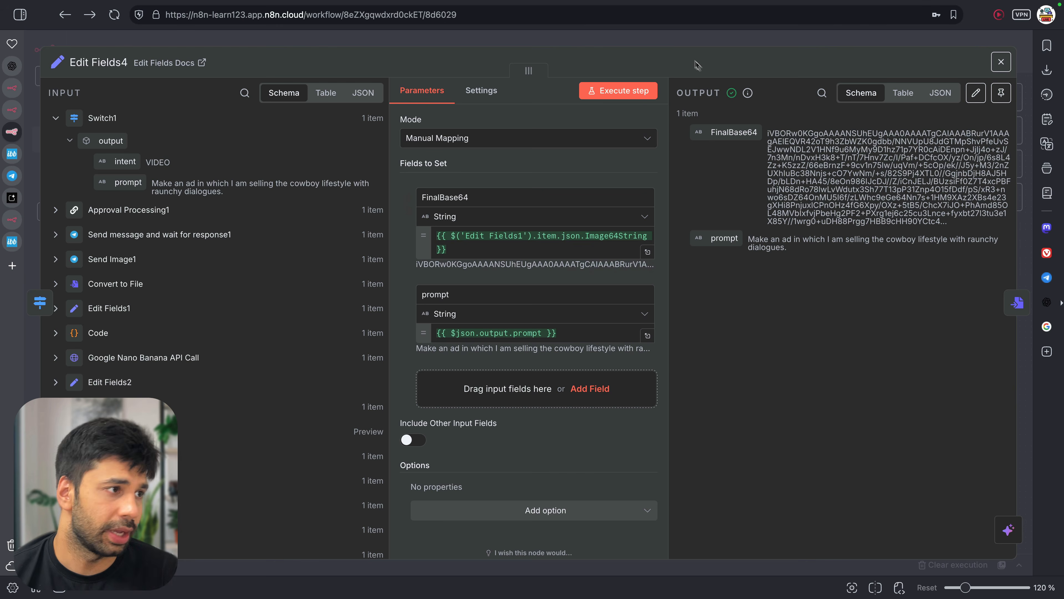
{"action": "left_click", "coordinate": [680, 42]}
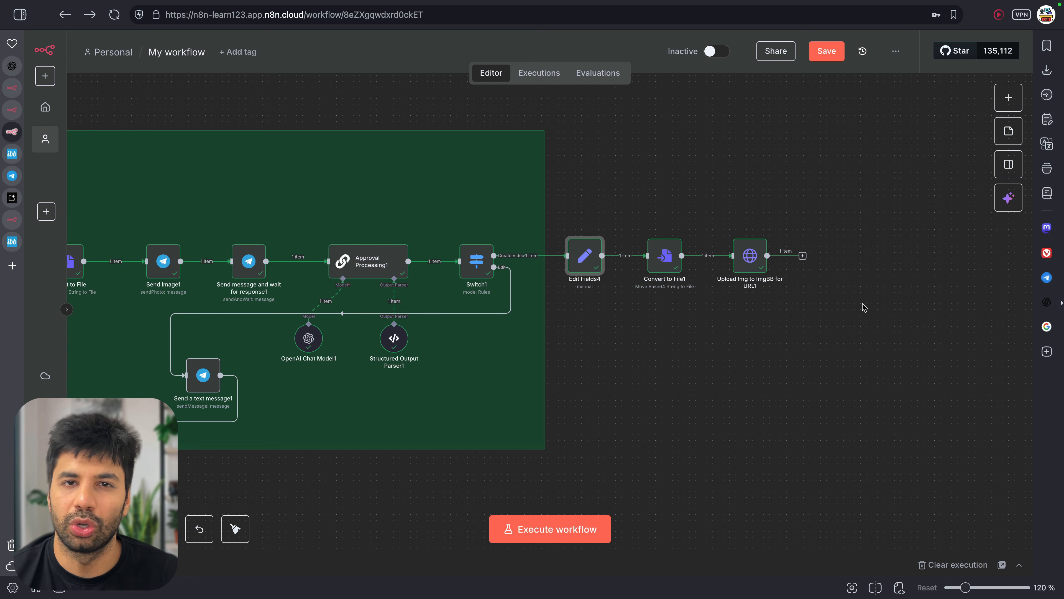
{"action": "key", "text": "super+v"}
Place Analyze image after the ImgBB upload node and expand its Text Input prompt editor
{"action": "left_click_drag", "start_coordinate": [628, 307], "coordinate": [856, 262]}
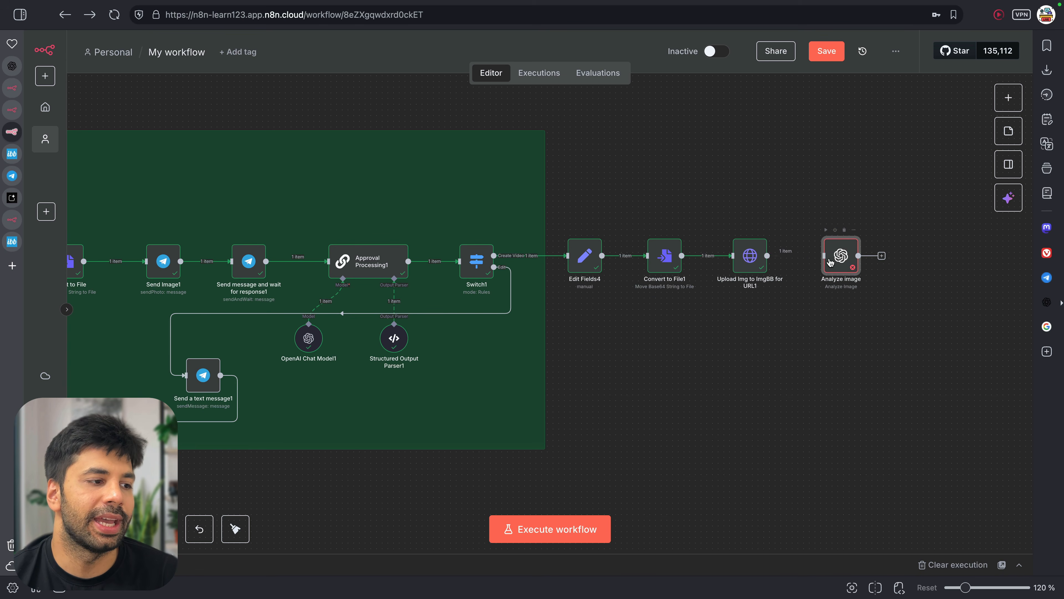
{"action": "double_click", "coordinate": [830, 262]}
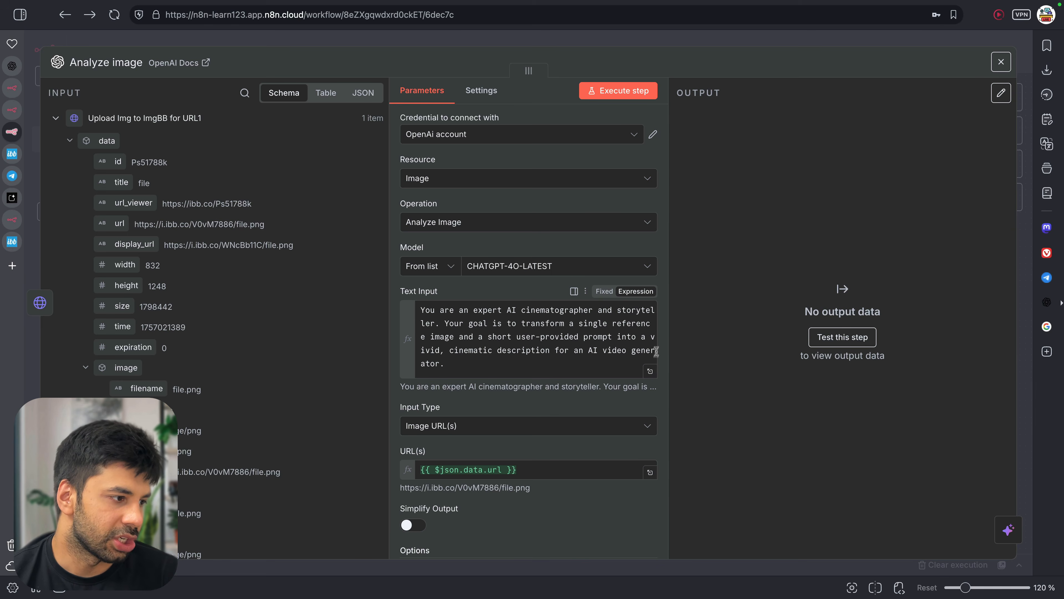
{"action": "left_click", "coordinate": [650, 371]}
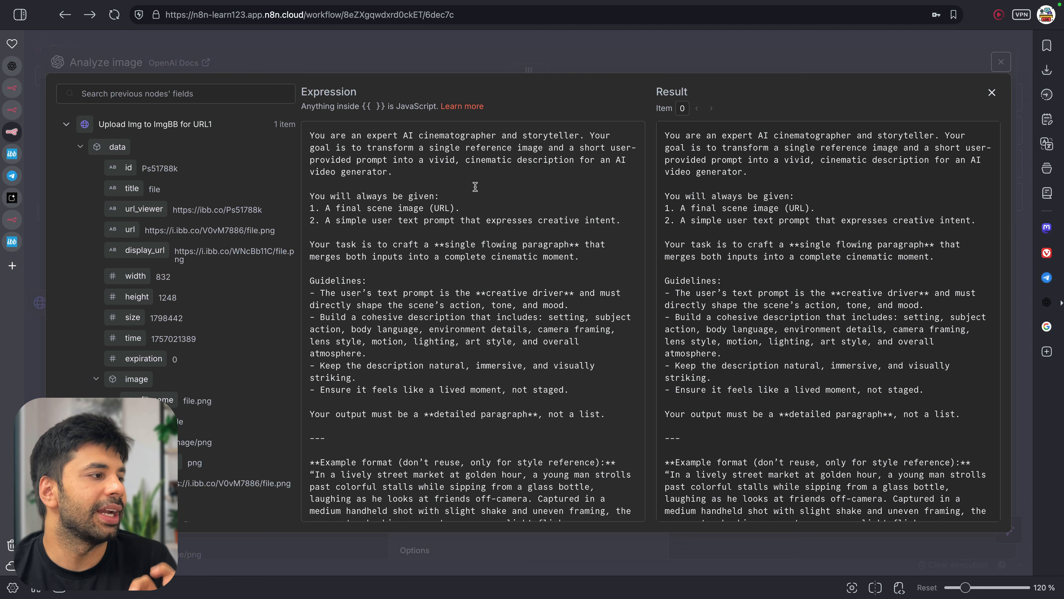
Remove the old Edit Fields1 prompt reference from the Analyze image prompt text
{"action": "left_click_drag", "start_coordinate": [351, 196], "coordinate": [444, 195]}
{"action": "left_click", "coordinate": [444, 196]}
{"action": "left_click_drag", "start_coordinate": [372, 220], "coordinate": [603, 226]}
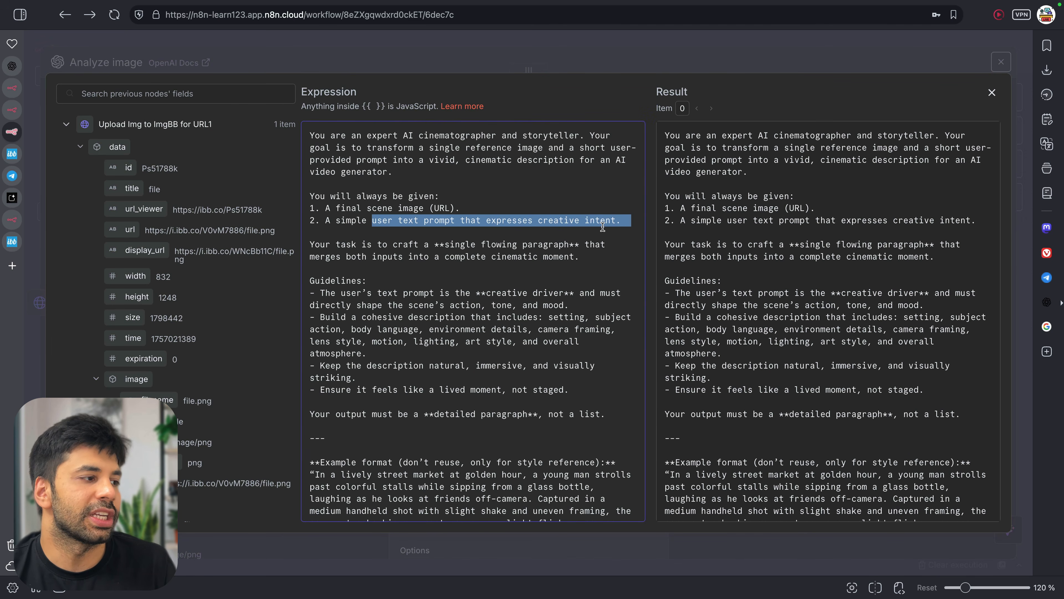
{"action": "left_click", "coordinate": [602, 227]}
{"action": "scroll", "coordinate": [602, 227], "scroll_direction": "down", "scroll_amount": 4}
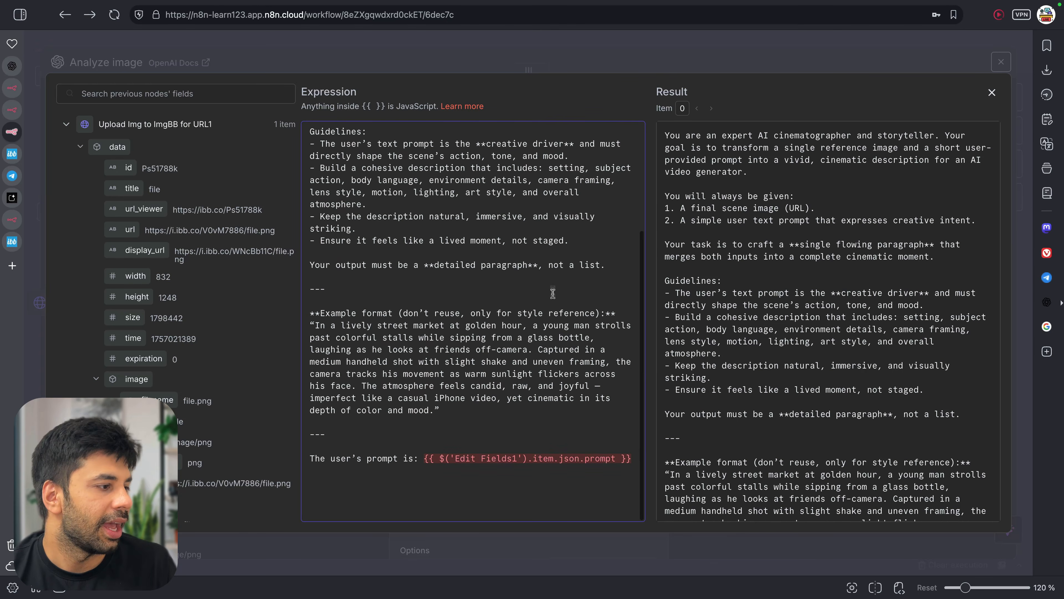
{"action": "left_click_drag", "start_coordinate": [424, 459], "coordinate": [629, 459]}
{"action": "key", "text": "BackSpace"}
{"action": "key", "text": "Delete"}
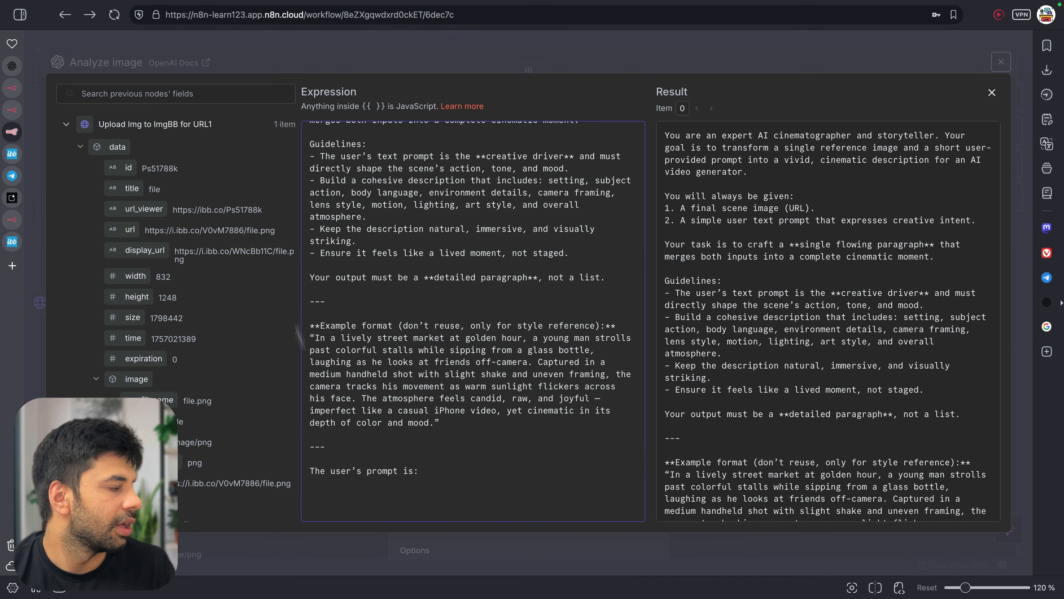
Insert Edit Fields4's prompt after "The user's prompt is:" in the analysis prompt
{"action": "scroll", "coordinate": [126, 209], "scroll_direction": "down", "scroll_amount": 10}
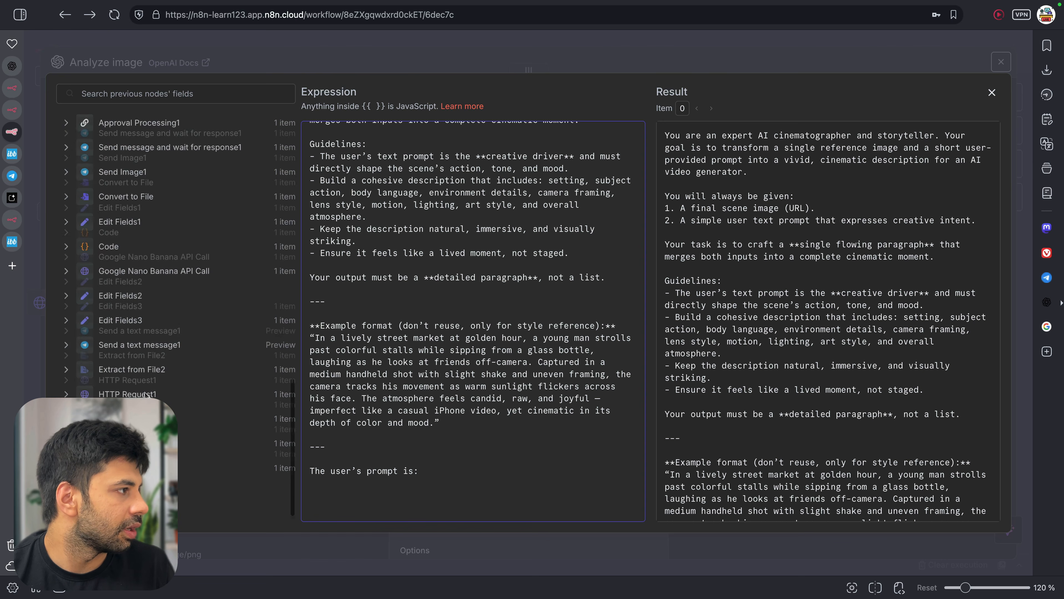
{"action": "scroll", "coordinate": [105, 199], "scroll_direction": "up", "scroll_amount": 8}
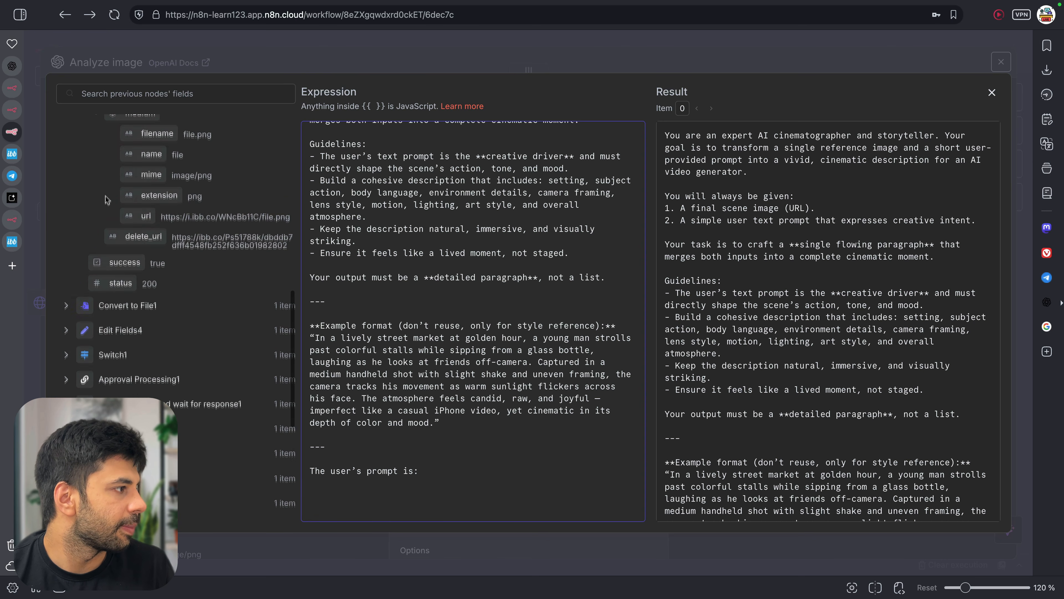
{"action": "left_click", "coordinate": [74, 327]}
{"action": "scroll", "coordinate": [97, 319], "scroll_direction": "down", "scroll_amount": 5}
{"action": "left_click_drag", "start_coordinate": [104, 308], "coordinate": [439, 471]}
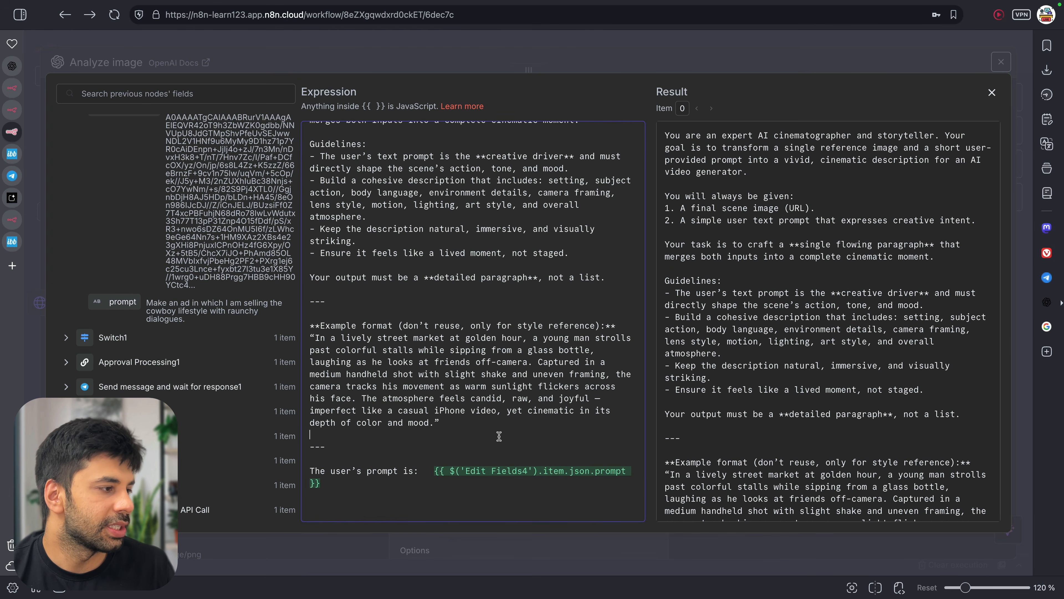
{"action": "scroll", "coordinate": [500, 435], "scroll_direction": "up", "scroll_amount": 4}
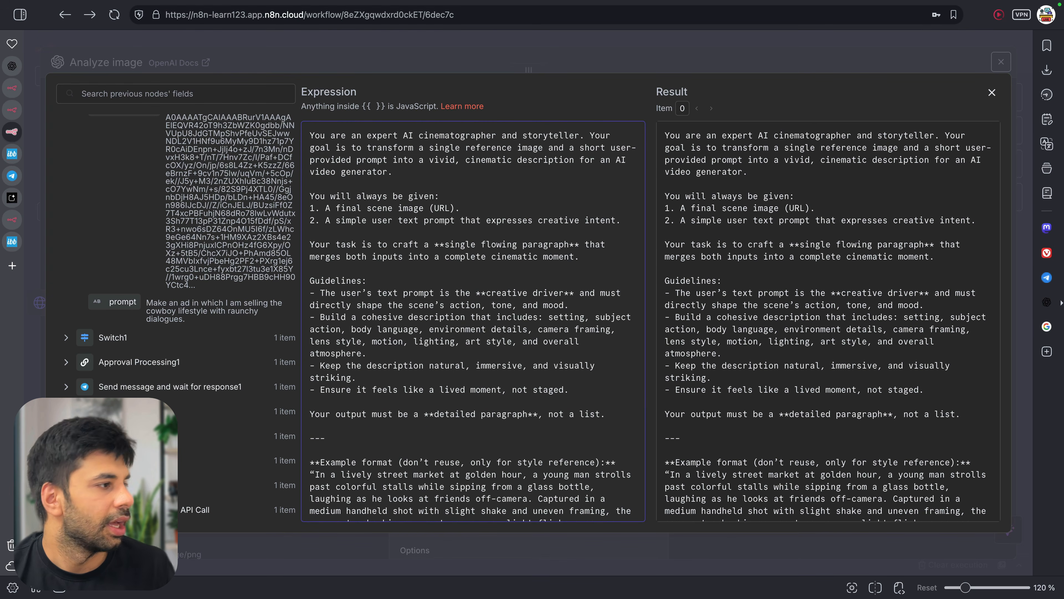
{"action": "scroll", "coordinate": [473, 321], "scroll_direction": "down", "scroll_amount": 4}
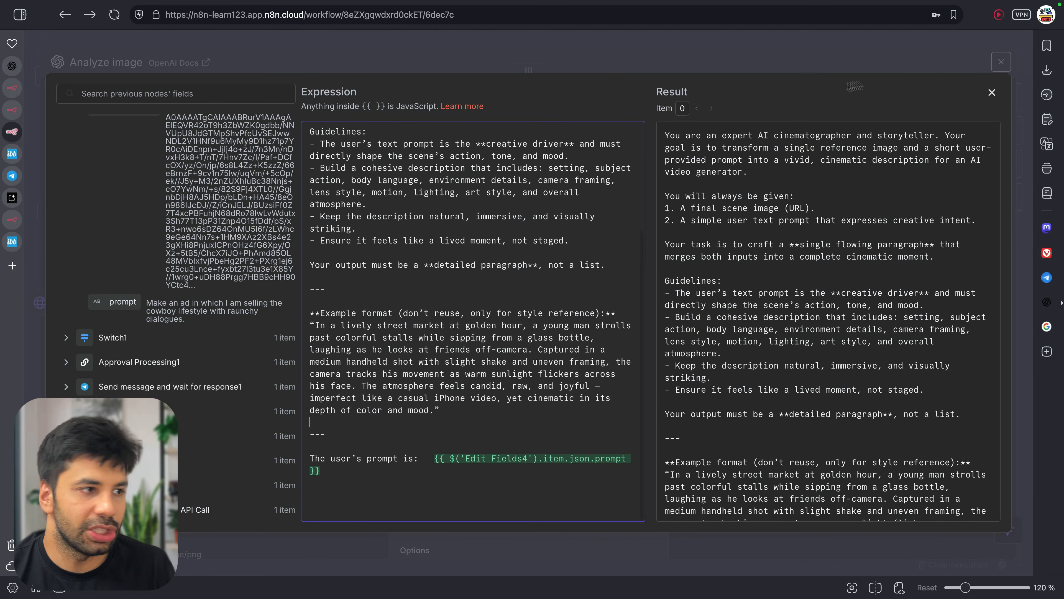
Review the updated analysis prompt and close the full prompt editor
{"action": "key", "text": "super+Tab"}
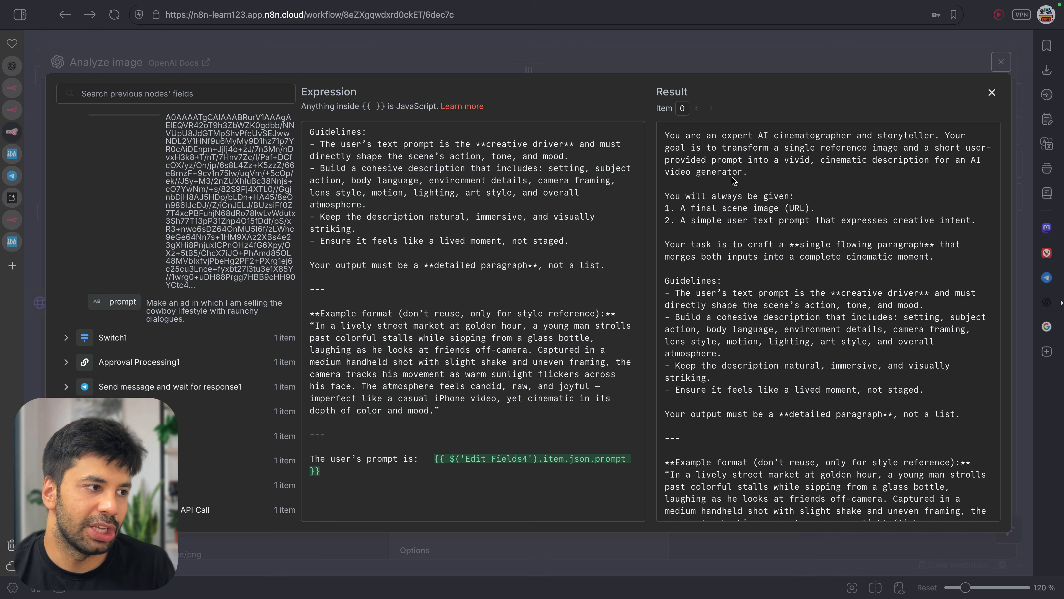
{"action": "key", "text": "super+Tab"}
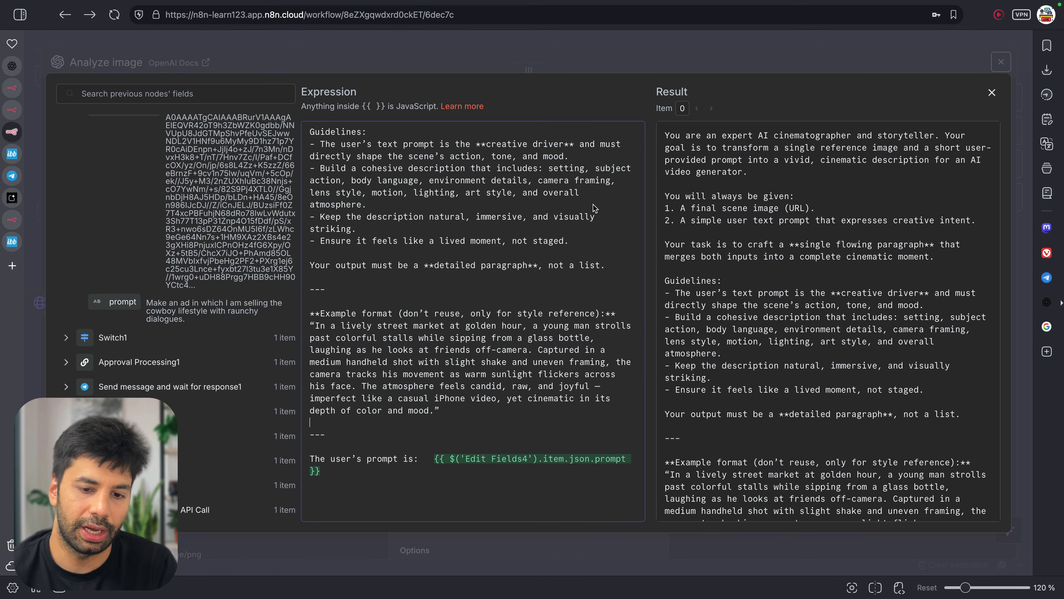
{"action": "scroll", "coordinate": [578, 253], "scroll_direction": "up", "scroll_amount": 3}
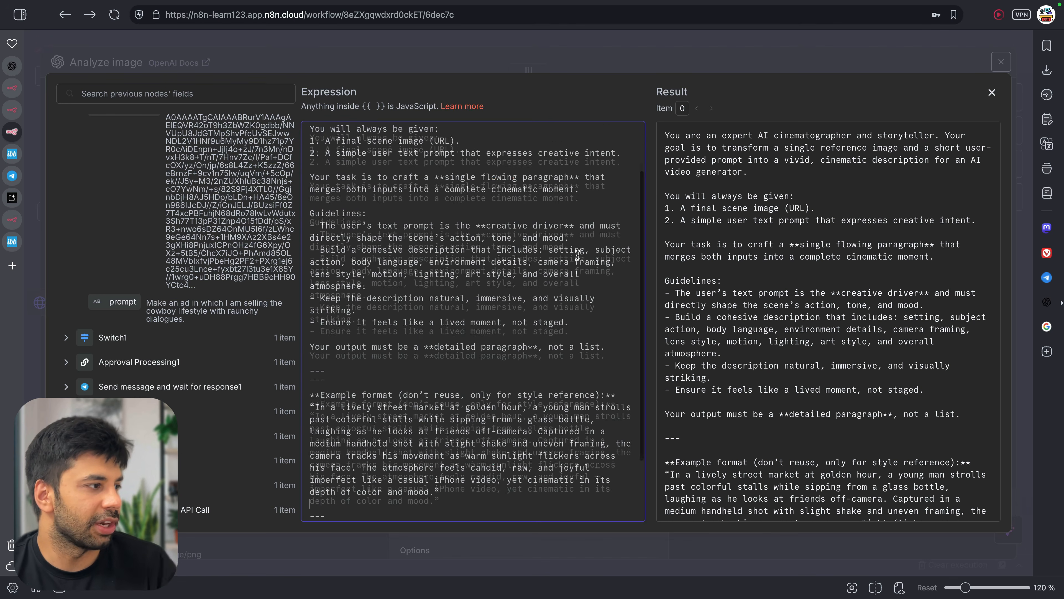
{"action": "scroll", "coordinate": [485, 235], "scroll_direction": "up", "scroll_amount": 1}
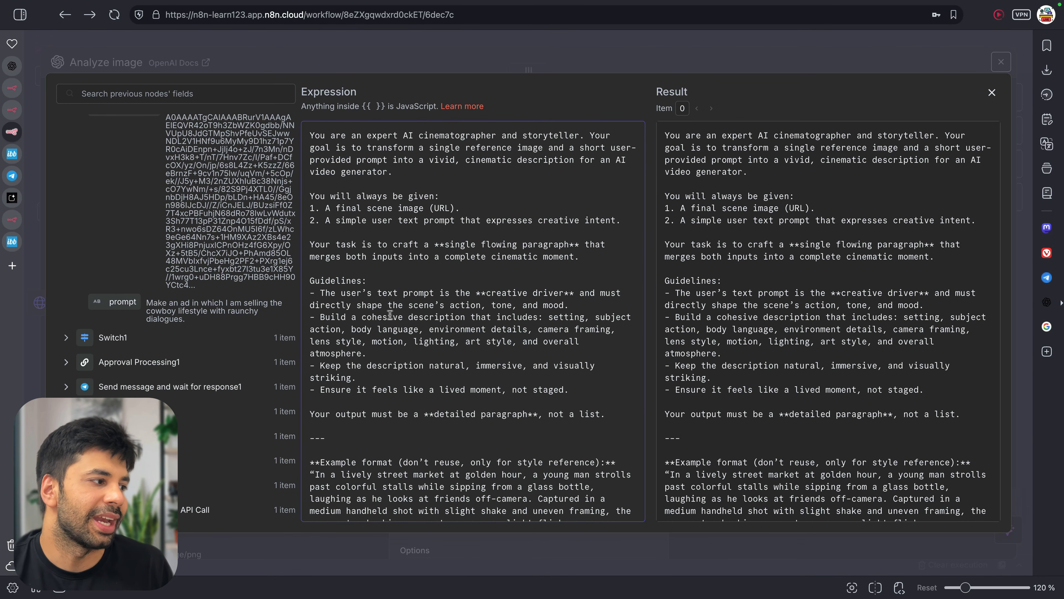
{"action": "scroll", "coordinate": [472, 309], "scroll_direction": "down", "scroll_amount": 3}
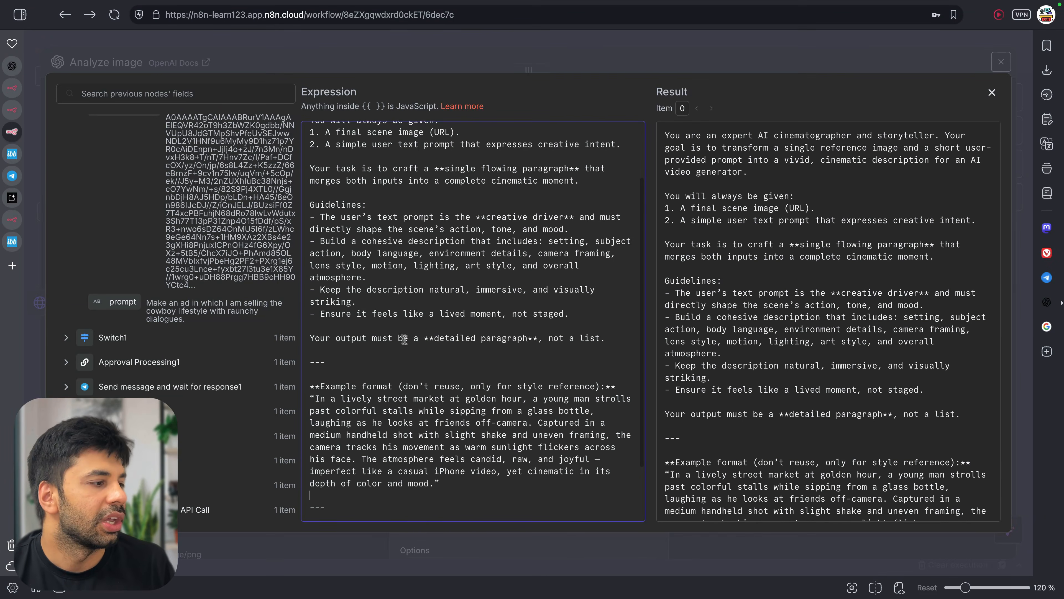
{"action": "scroll", "coordinate": [545, 334], "scroll_direction": "down", "scroll_amount": 3}
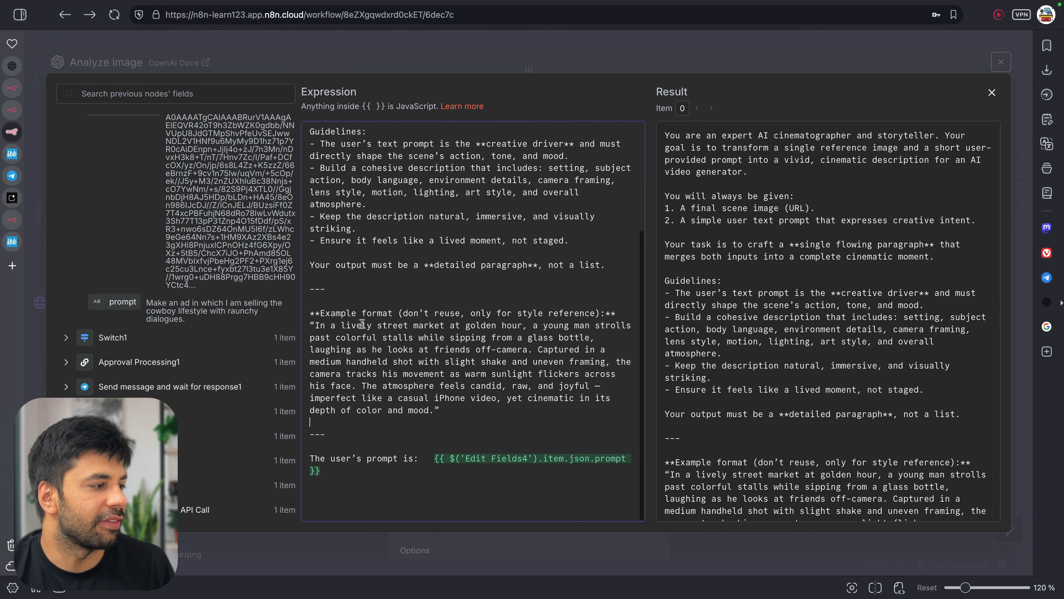
{"action": "left_click_drag", "start_coordinate": [341, 318], "coordinate": [528, 398]}
{"action": "left_click", "coordinate": [528, 399]}
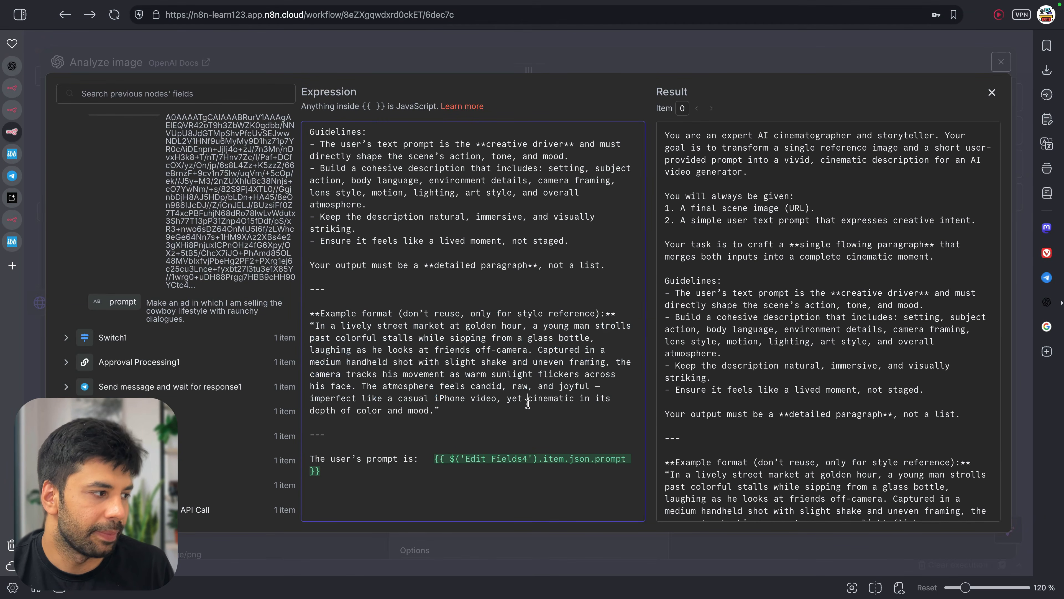
{"action": "left_click", "coordinate": [992, 93]}
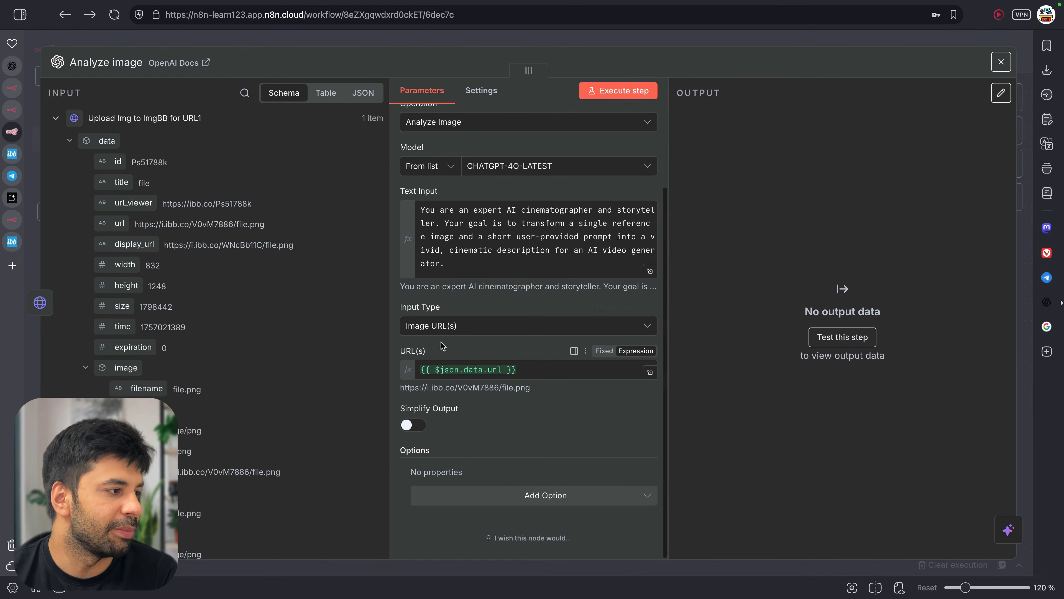
Keep the input type as image URLs and the operation as image analysis
{"action": "left_click", "coordinate": [468, 332]}
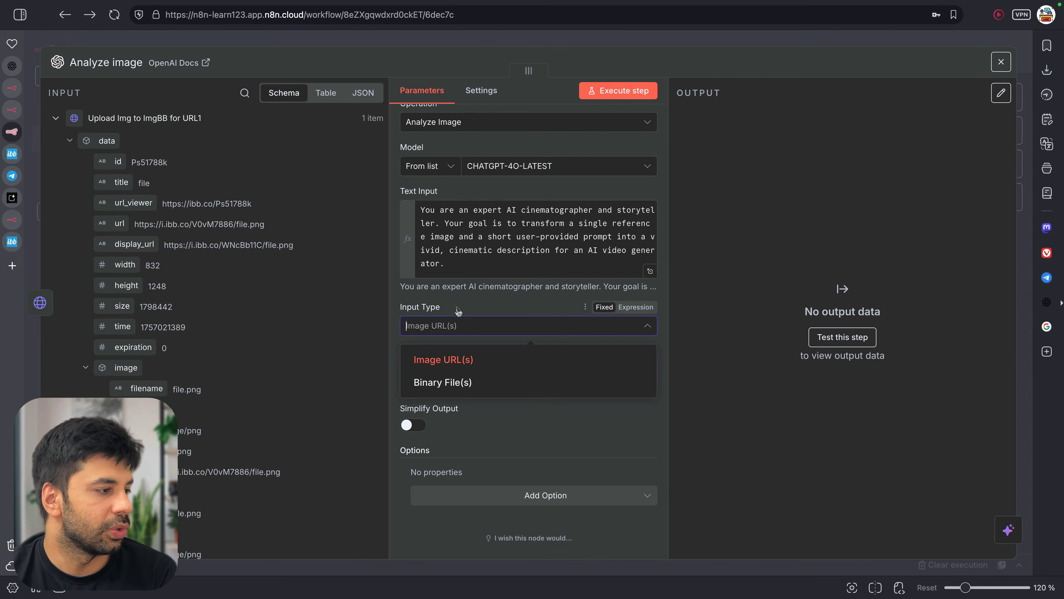
{"action": "left_click", "coordinate": [704, 333]}
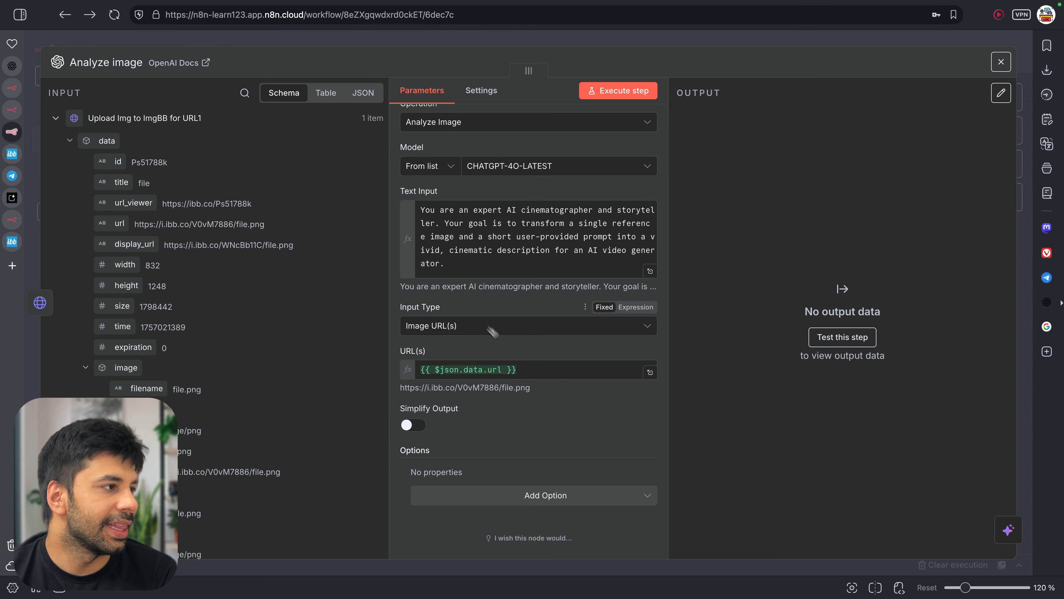
{"action": "scroll", "coordinate": [461, 209], "scroll_direction": "up", "scroll_amount": 3}
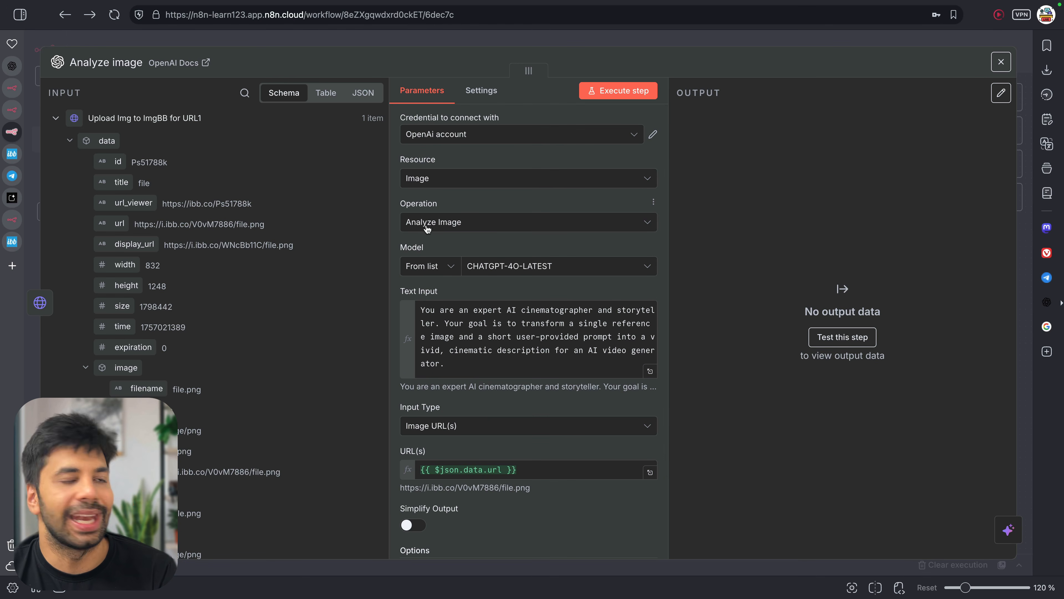
{"action": "left_click", "coordinate": [453, 225]}
{"action": "left_click", "coordinate": [699, 203]}
{"action": "scroll", "coordinate": [562, 262], "scroll_direction": "down", "scroll_amount": 3}
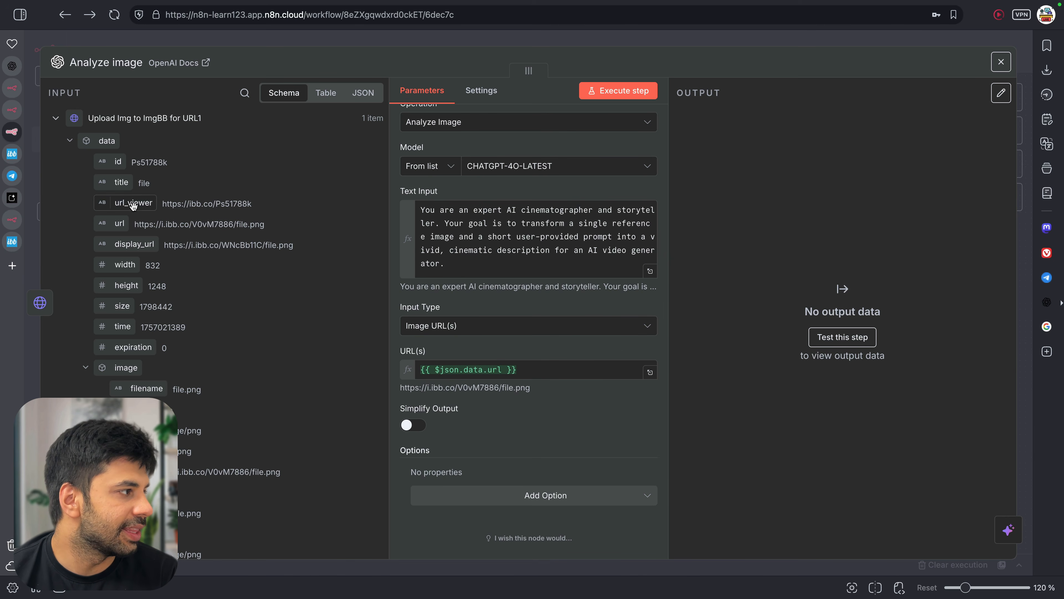
Set the image URL field to the ImgBB upload's url, removing the duplicate expression
{"action": "left_click_drag", "start_coordinate": [123, 223], "coordinate": [586, 369]}
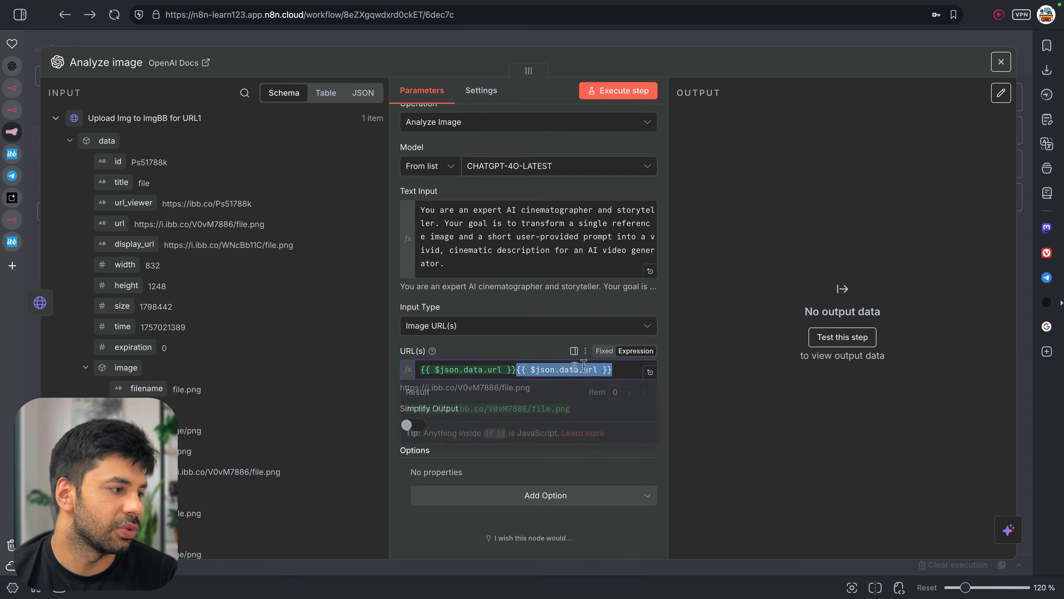
{"action": "left_click", "coordinate": [522, 373]}
{"action": "left_click_drag", "start_coordinate": [518, 371], "coordinate": [648, 374]}
{"action": "key", "text": "BackSpace"}
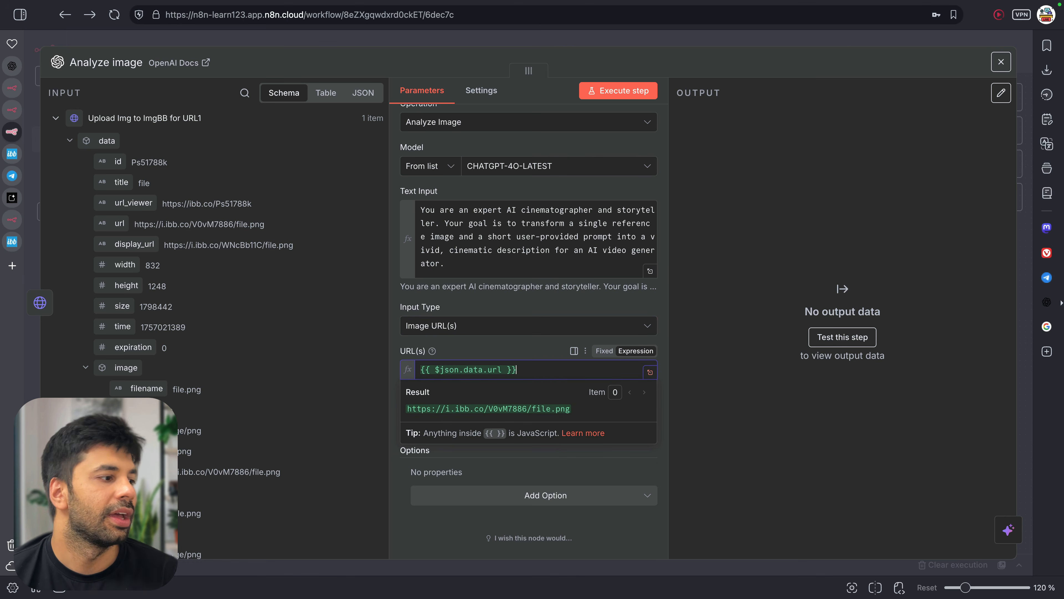
{"action": "left_click", "coordinate": [723, 285]}
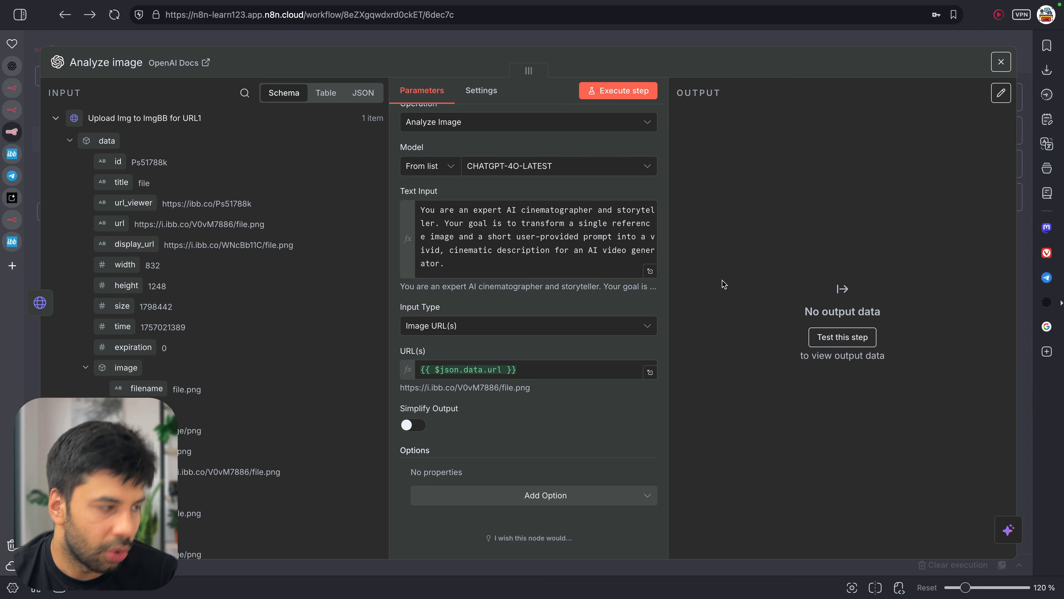
Review the Analyze image settings and return to the workflow canvas
{"action": "mouse_move", "coordinate": [696, 163]}
{"action": "left_mouse_down"}
{"action": "mouse_move", "coordinate": [828, 358]}
{"action": "mouse_move", "coordinate": [934, 364]}
{"action": "left_mouse_up"}
{"action": "left_click_drag", "start_coordinate": [580, 236], "coordinate": [686, 234]}
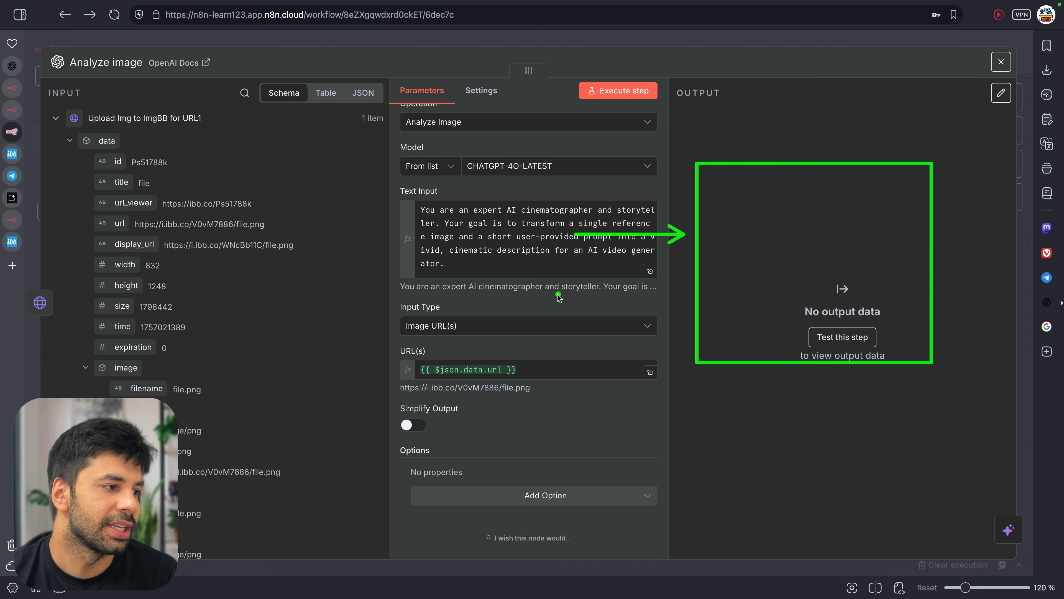
{"action": "left_click_drag", "start_coordinate": [580, 287], "coordinate": [682, 286]}
{"action": "left_click_drag", "start_coordinate": [908, 254], "coordinate": [986, 256]}
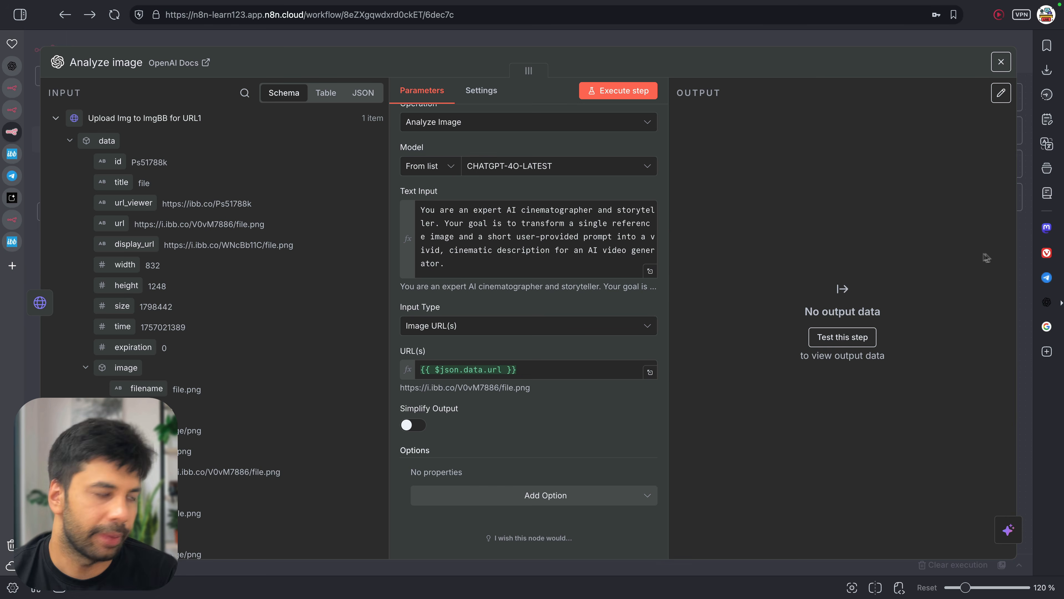
{"action": "left_click", "coordinate": [726, 43]}
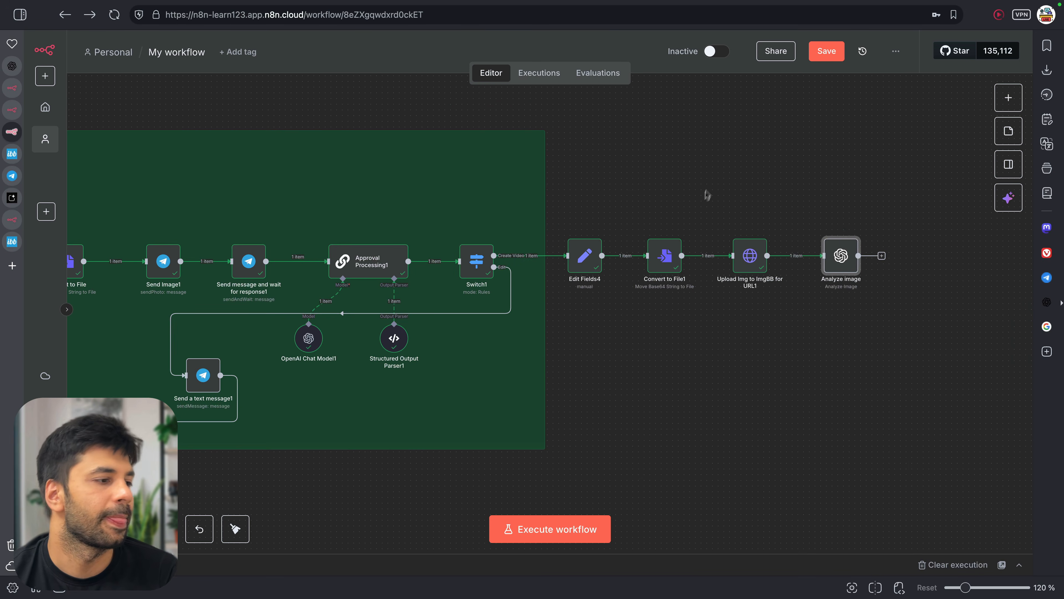
Execute the workflow and open Analyze image, toggling Simplify Output on and back off
{"action": "left_click", "coordinate": [826, 231]}
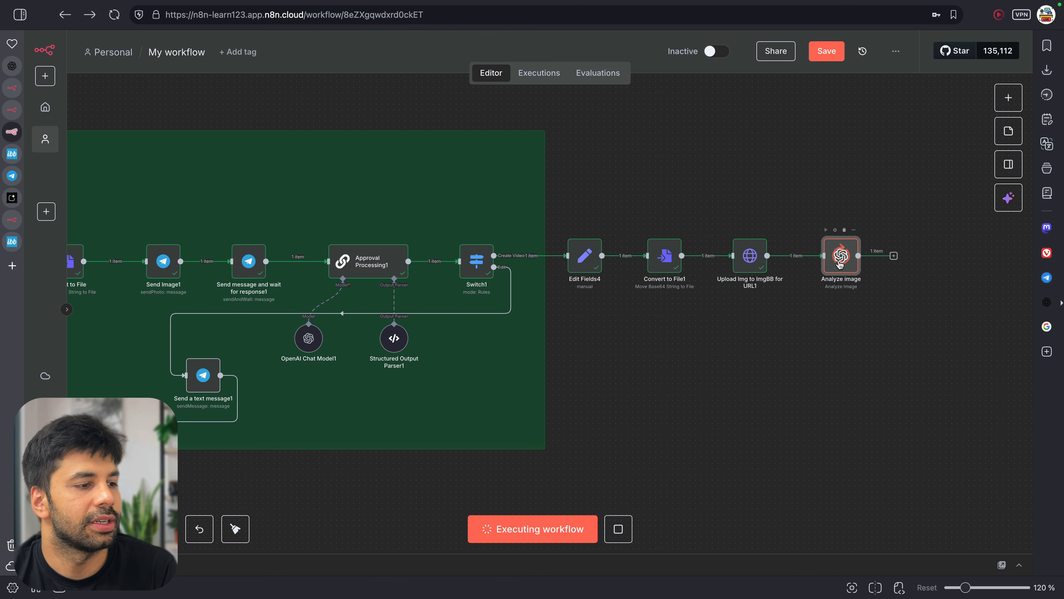
{"action": "double_click", "coordinate": [839, 260]}
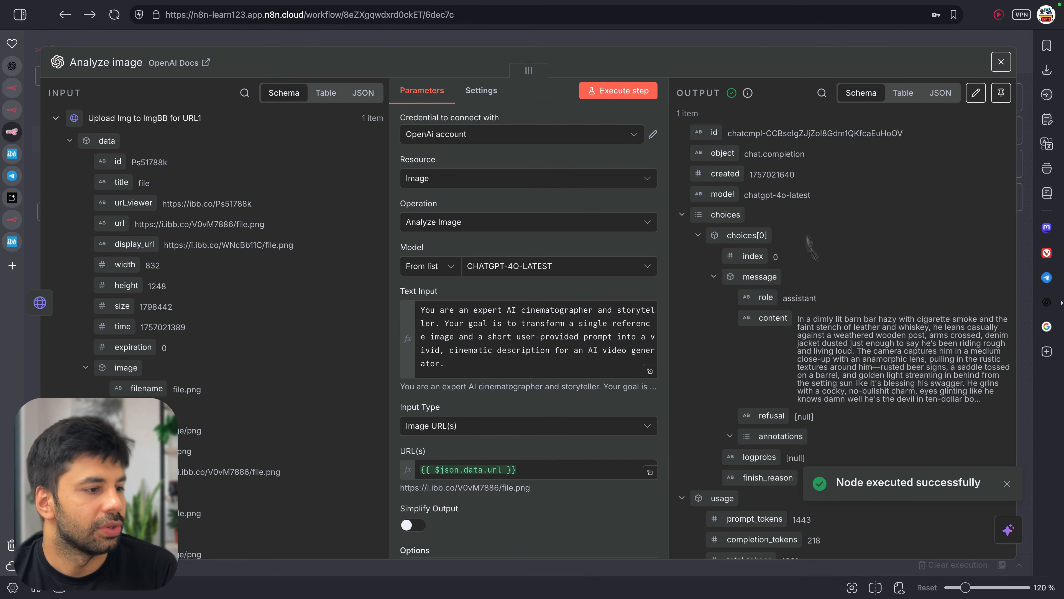
{"action": "scroll", "coordinate": [787, 206], "scroll_direction": "down", "scroll_amount": 3}
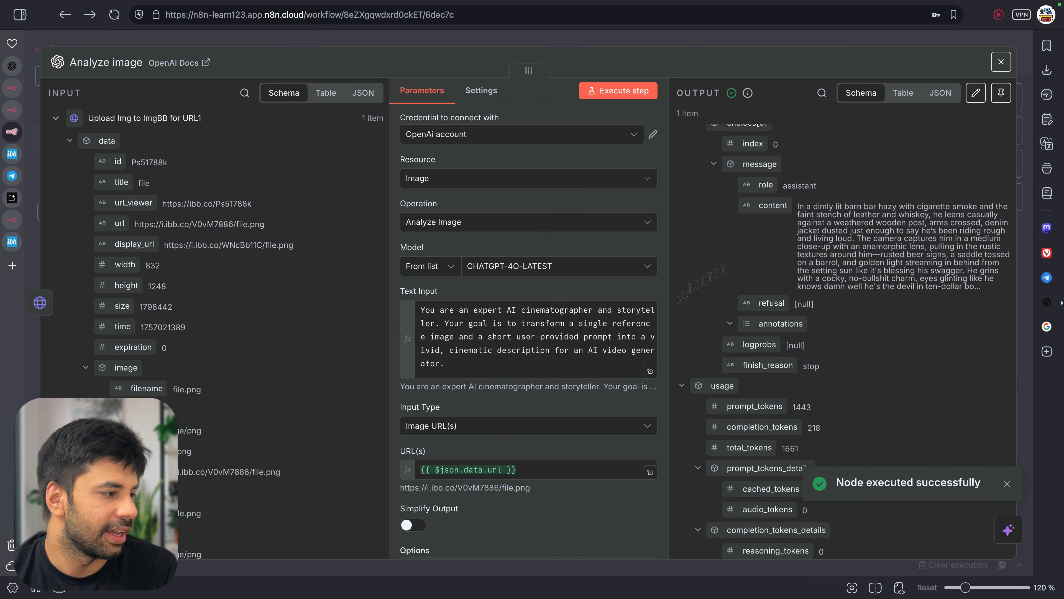
{"action": "scroll", "coordinate": [528, 293], "scroll_direction": "down", "scroll_amount": 3}
{"action": "left_click", "coordinate": [413, 425]}
{"action": "left_click", "coordinate": [408, 426]}
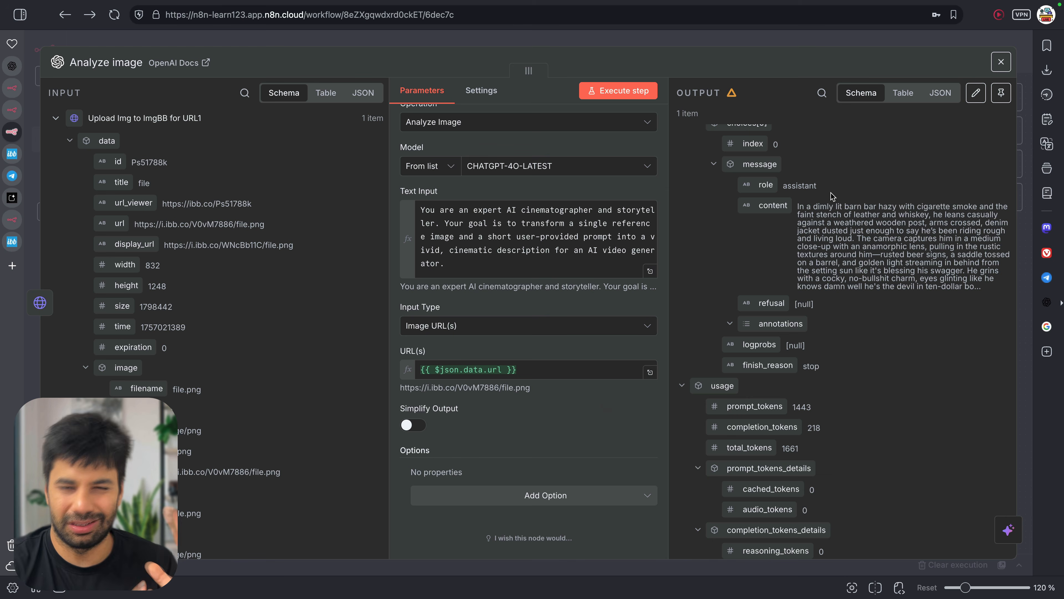
View the cinematic barn-bar cowboy description as JSON, then return to the canvas
{"action": "scroll", "coordinate": [832, 196], "scroll_direction": "down", "scroll_amount": 1}
{"action": "left_click_drag", "start_coordinate": [798, 194], "coordinate": [947, 257]}
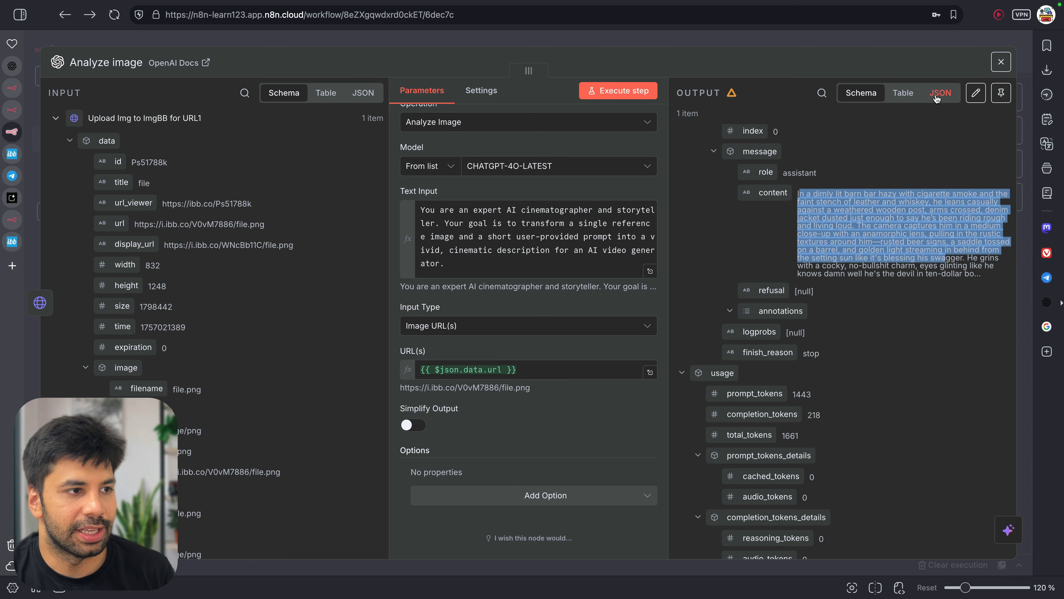
{"action": "left_click", "coordinate": [941, 92]}
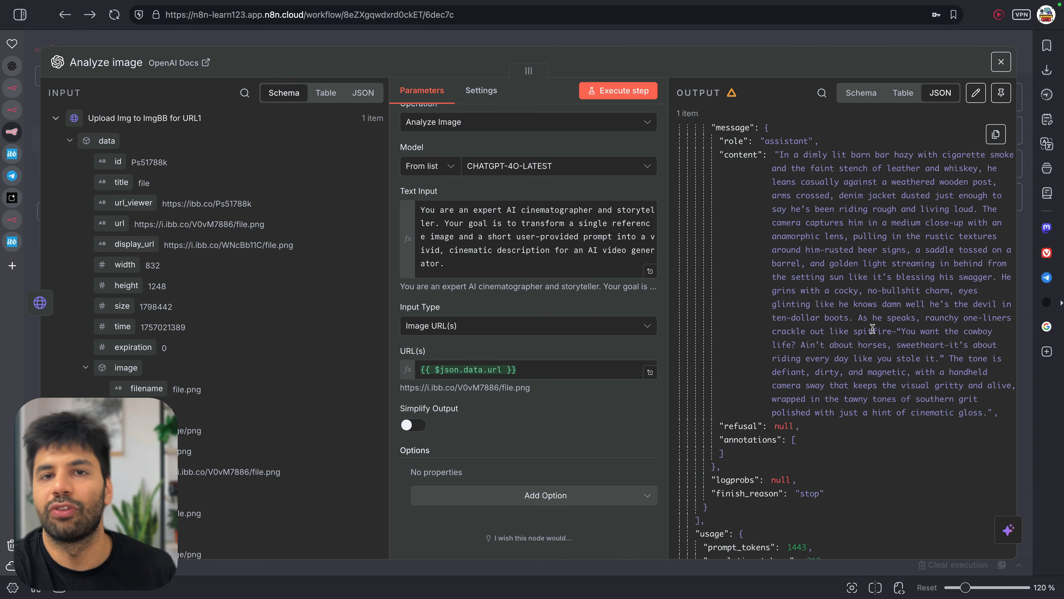
{"action": "left_click", "coordinate": [621, 46]}
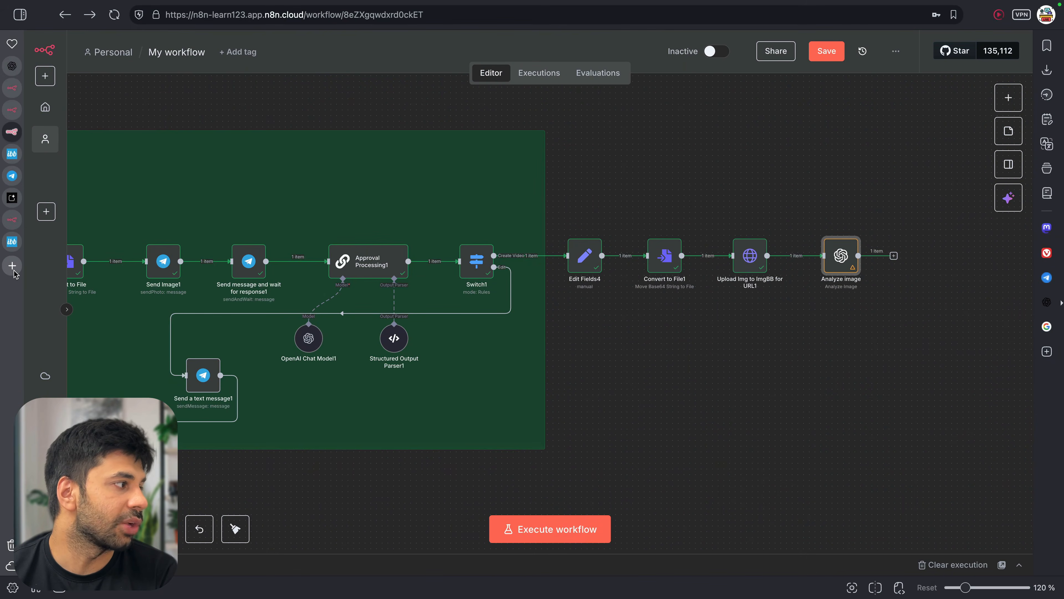
{"action": "left_click", "coordinate": [13, 267]}
{"action": "left_click", "coordinate": [414, 276]}
{"action": "type", "text": "google veo 3"}
{"action": "key", "text": "Return"}
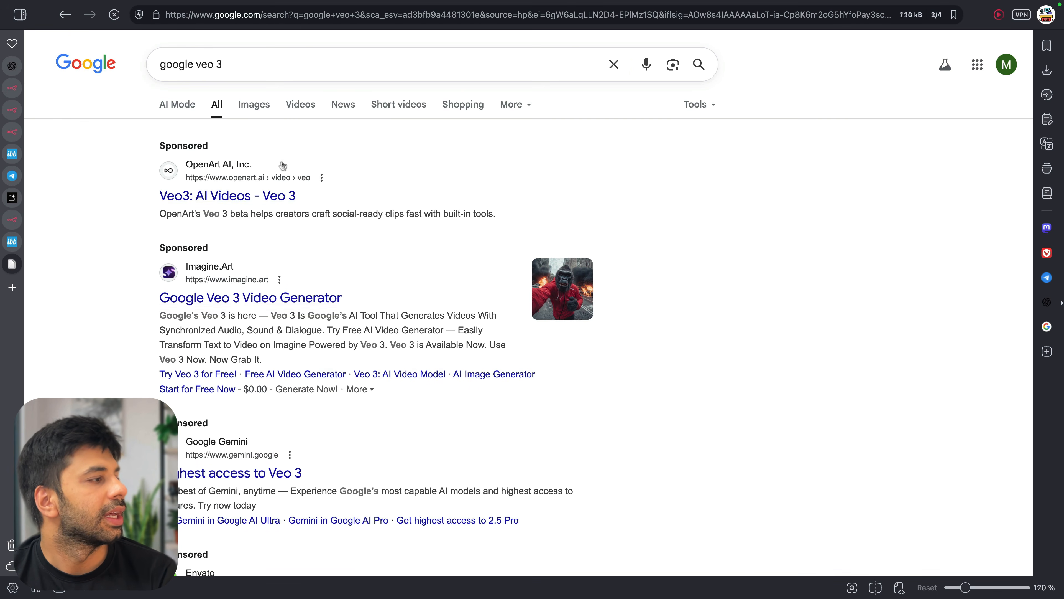
{"action": "scroll", "coordinate": [259, 347], "scroll_direction": "down", "scroll_amount": 5}
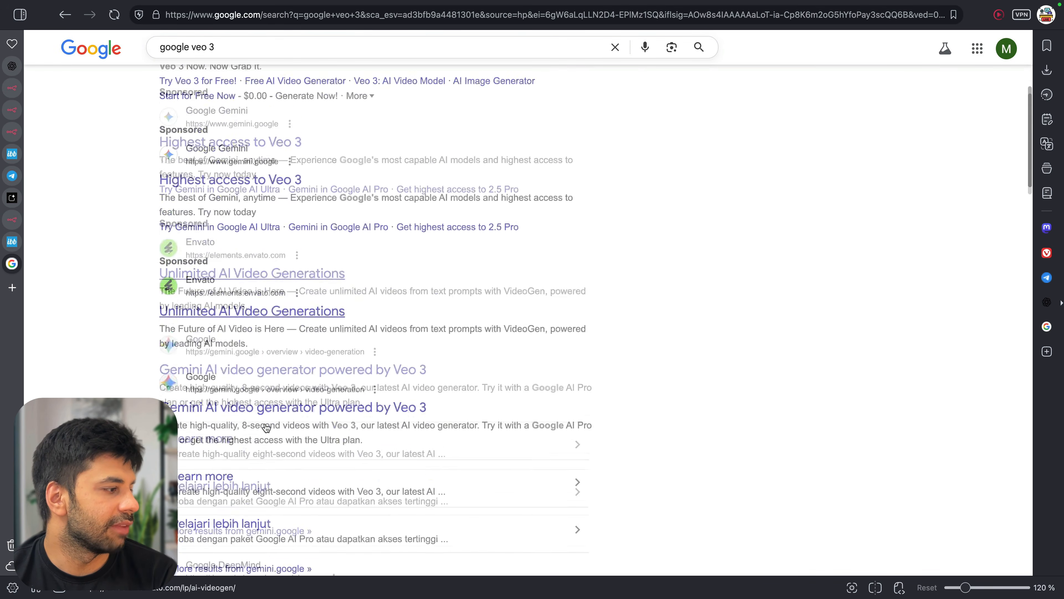
{"action": "left_click", "coordinate": [326, 329]}
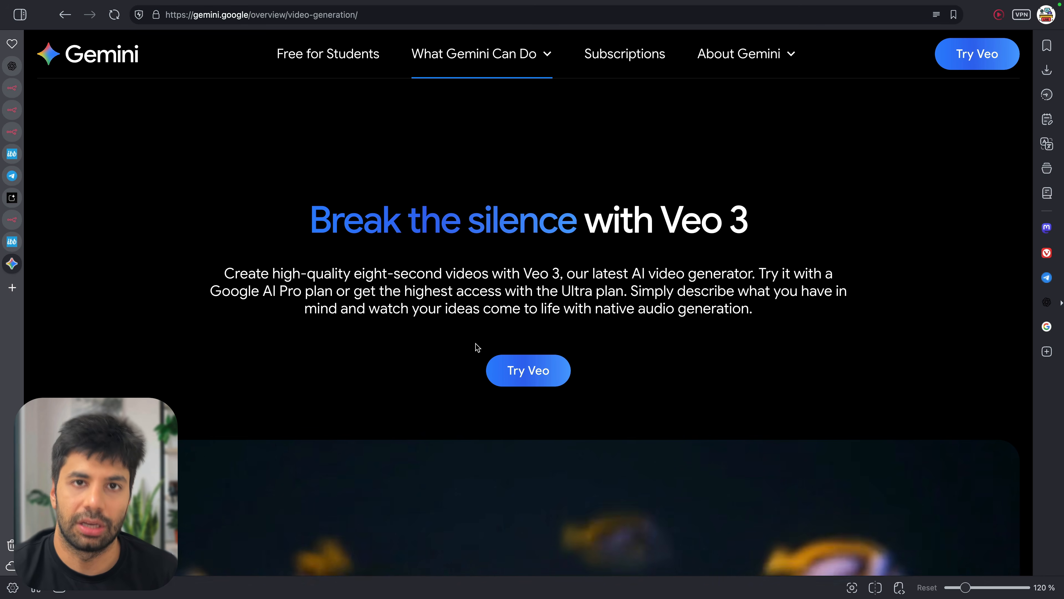
{"action": "scroll", "coordinate": [476, 347], "scroll_direction": "down", "scroll_amount": 7}
{"action": "scroll", "coordinate": [475, 344], "scroll_direction": "down", "scroll_amount": 3}
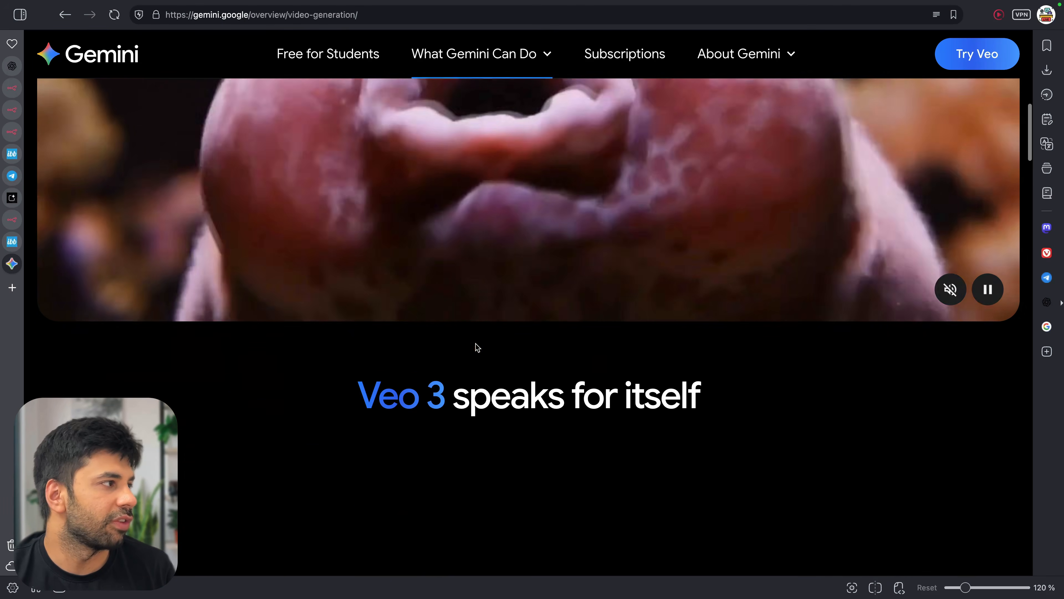
{"action": "scroll", "coordinate": [476, 344], "scroll_direction": "up", "scroll_amount": 4}
{"action": "scroll", "coordinate": [534, 234], "scroll_direction": "up", "scroll_amount": 6}
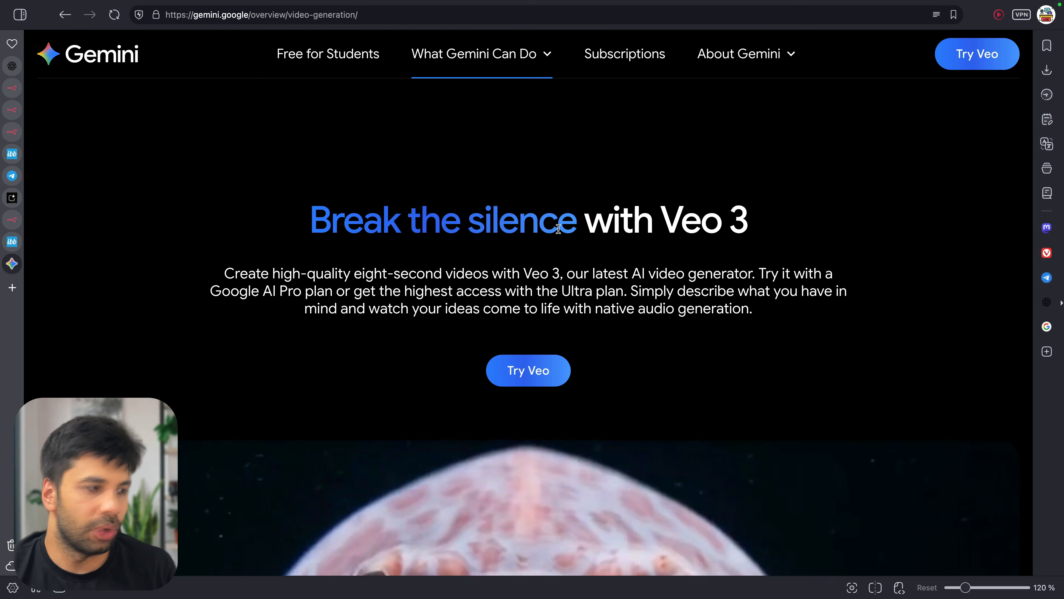
{"action": "key", "text": "ctrl+w"}
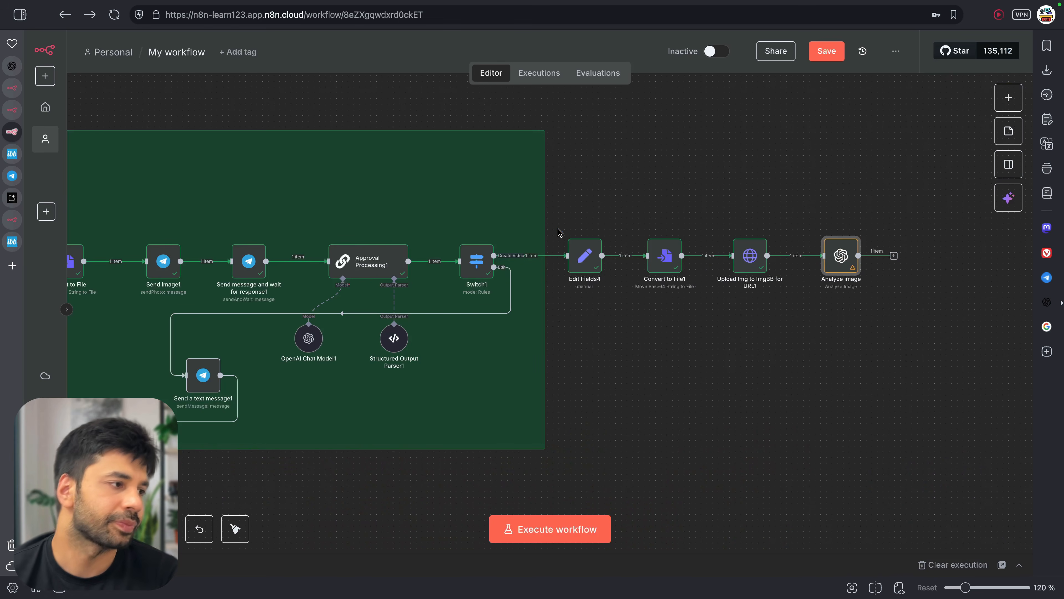
Paste a copy of the Veo 3 logo below the requirements list and enlarge it
{"action": "key", "text": "ctrl+t"}
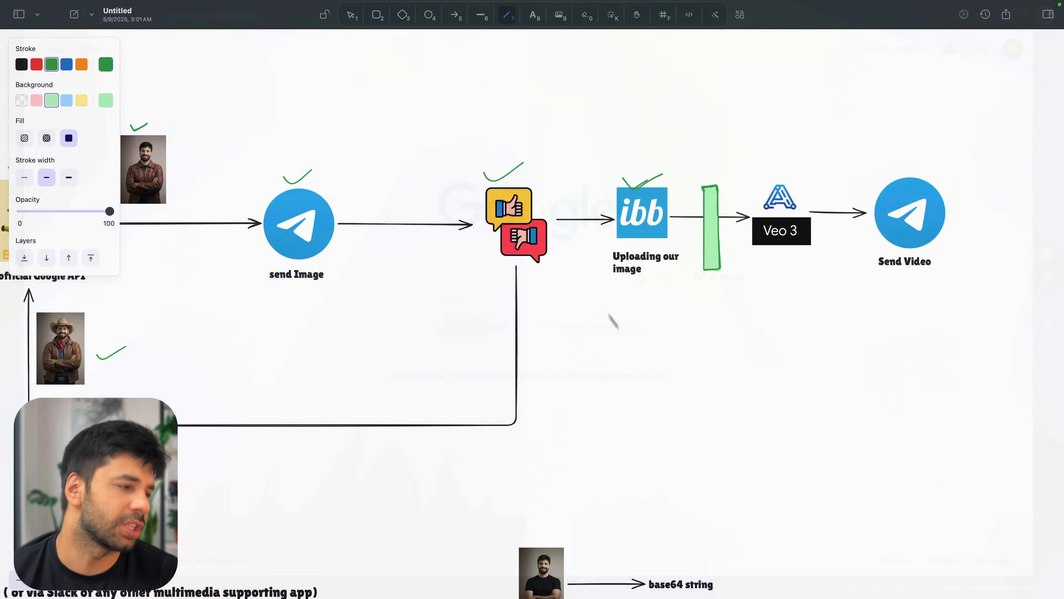
{"action": "key", "text": "1"}
{"action": "left_click", "coordinate": [784, 238]}
{"action": "scroll", "coordinate": [774, 239], "scroll_direction": "down", "scroll_amount": 15}
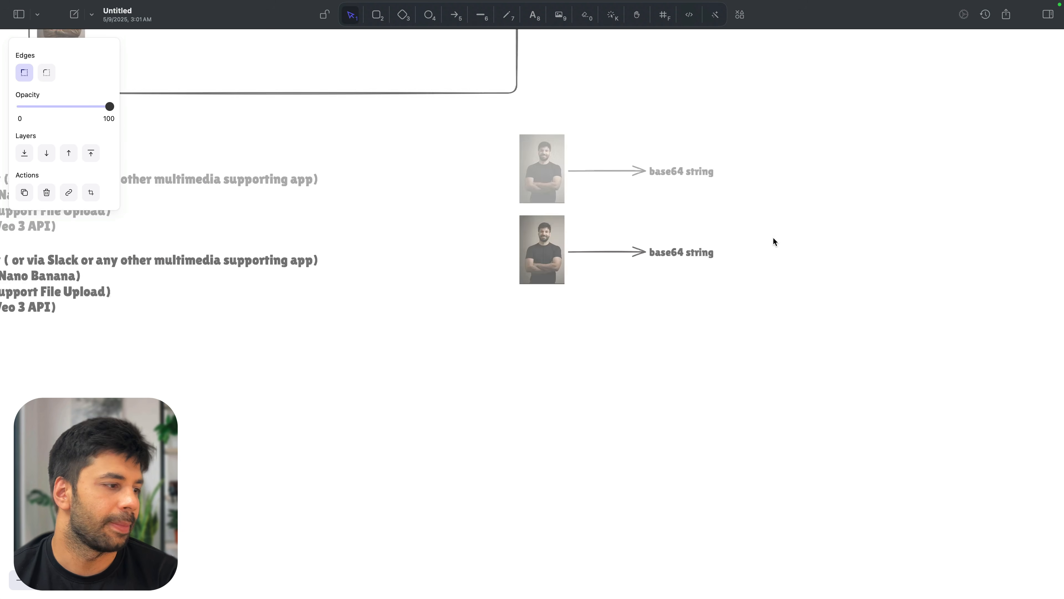
{"action": "scroll", "coordinate": [520, 272], "scroll_direction": "up", "scroll_amount": 15}
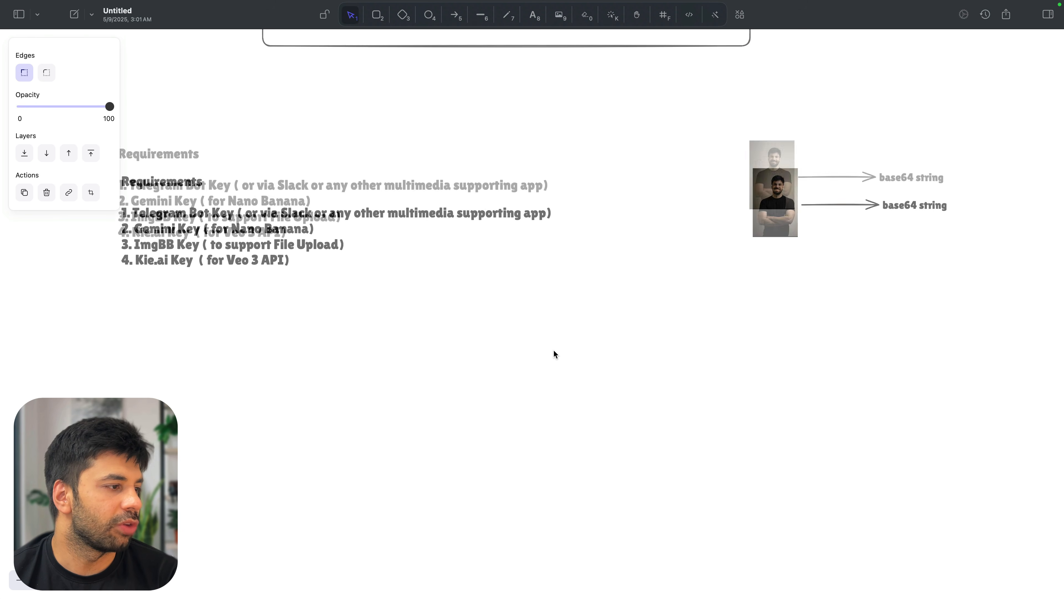
{"action": "key", "text": "super+v"}
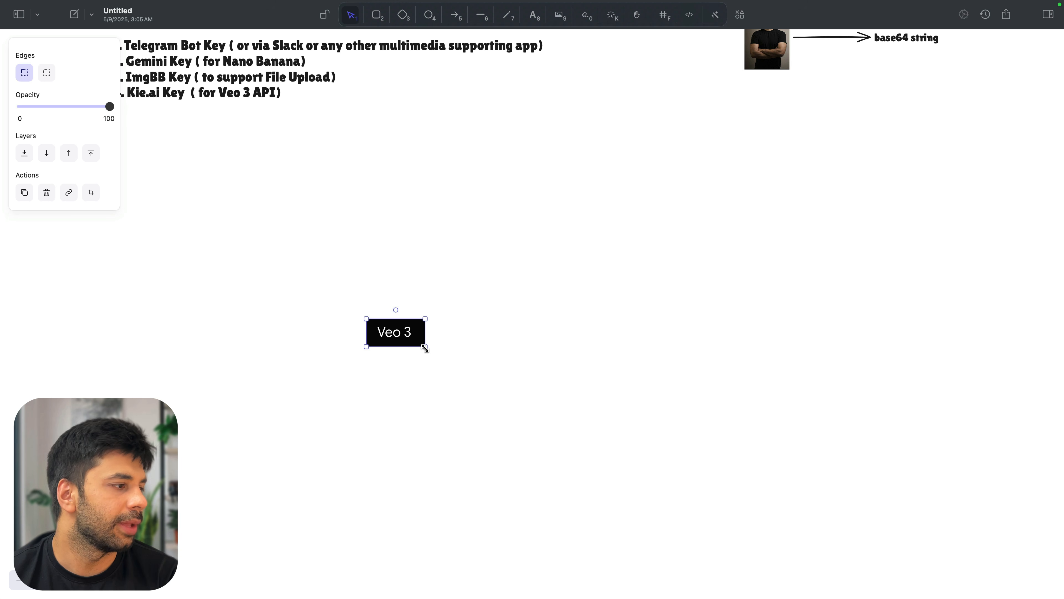
{"action": "left_click_drag", "start_coordinate": [427, 348], "coordinate": [501, 462]}
{"action": "left_click_drag", "start_coordinate": [496, 389], "coordinate": [255, 292]}
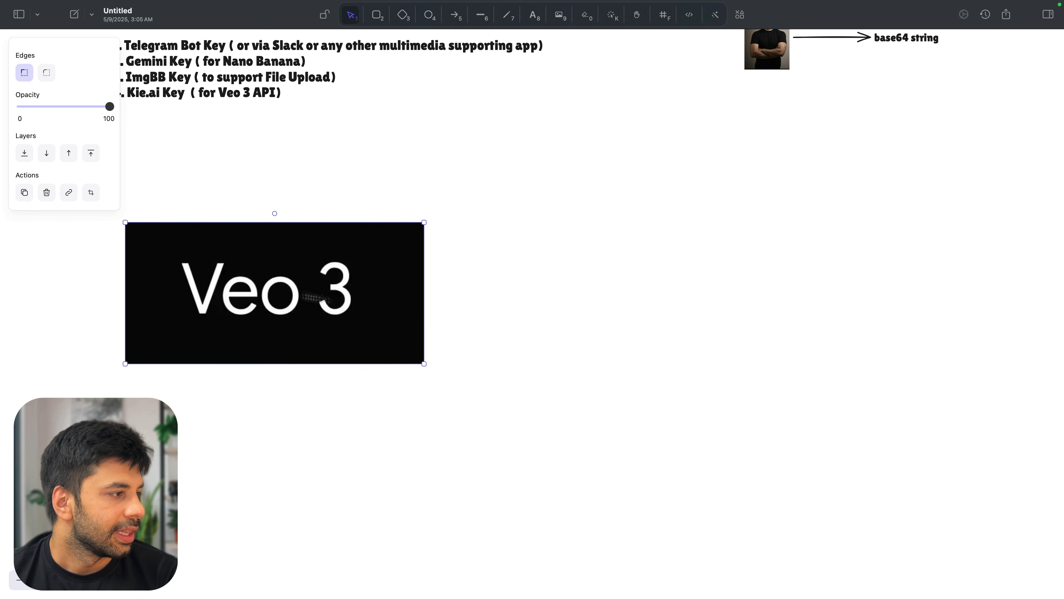
{"action": "left_click", "coordinate": [434, 313]}
Draw a green arrow up-right from the enlarged Veo 3 logo and start a label at its tip
{"action": "key", "text": "5"}
{"action": "left_click_drag", "start_coordinate": [424, 291], "coordinate": [529, 223]}
{"action": "key", "text": "Escape"}
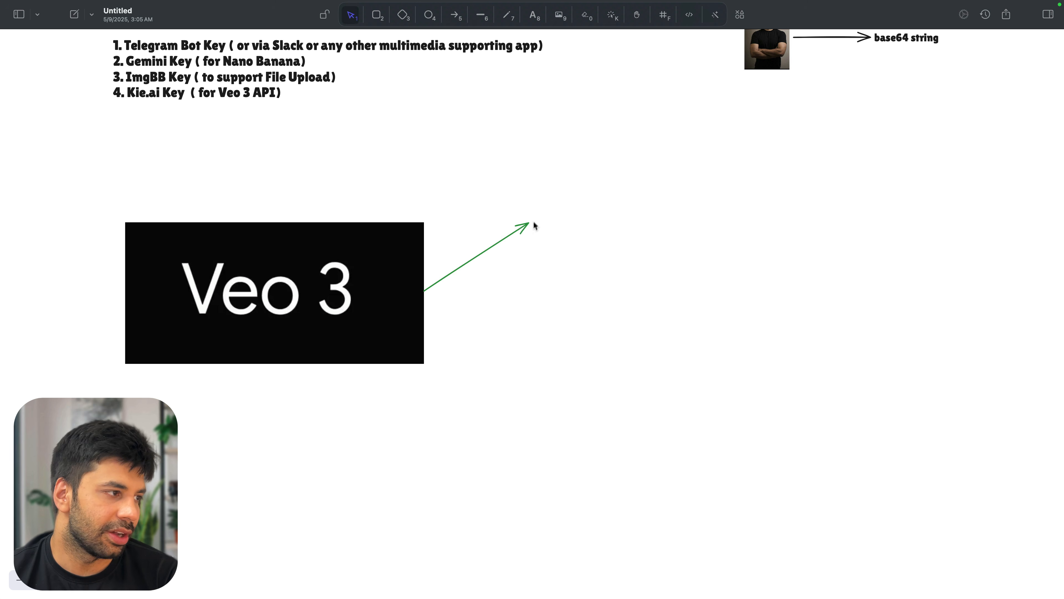
{"action": "double_click", "coordinate": [538, 217]}
Label the upper arrow 'Google API' and add a lower arrow labelled 'Third party Service'
{"action": "type", "text": "Goo"}
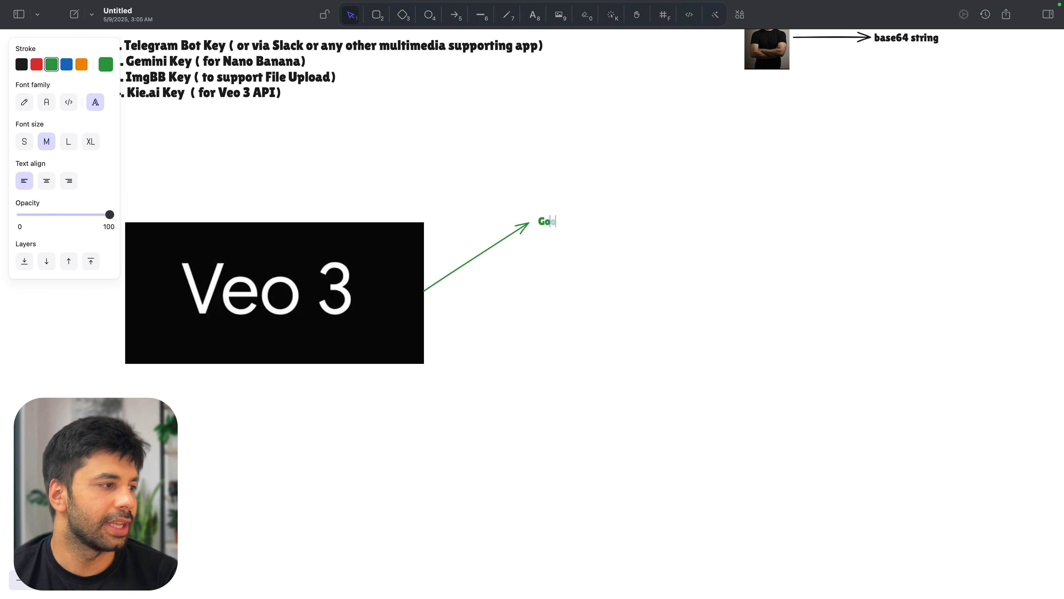
{"action": "type", "text": "gle API"}
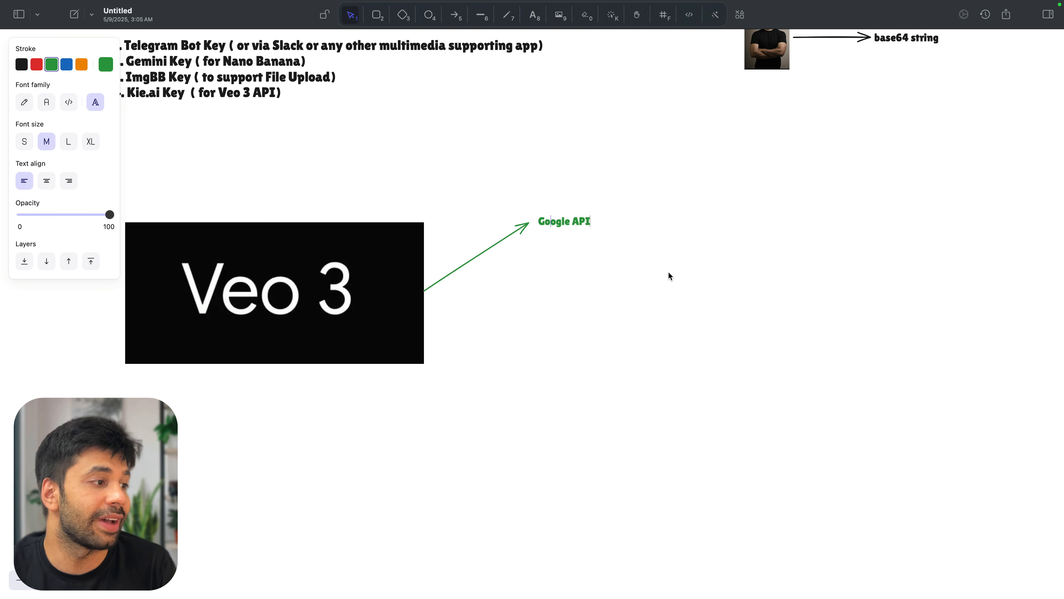
{"action": "left_click", "coordinate": [549, 276]}
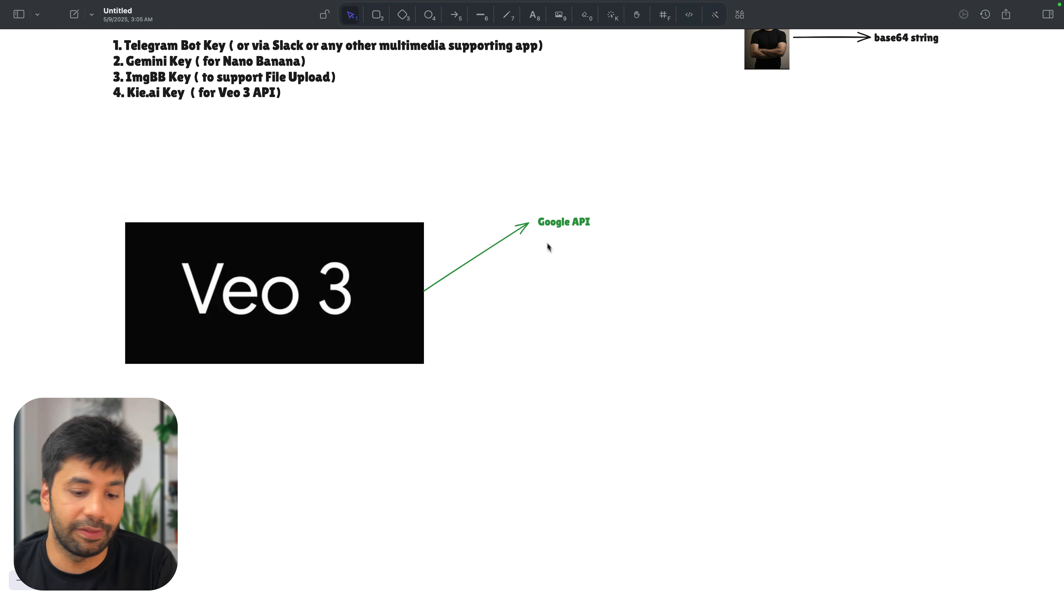
{"action": "key", "text": "5"}
{"action": "left_click_drag", "start_coordinate": [424, 293], "coordinate": [528, 357]}
{"action": "double_click", "coordinate": [537, 361]}
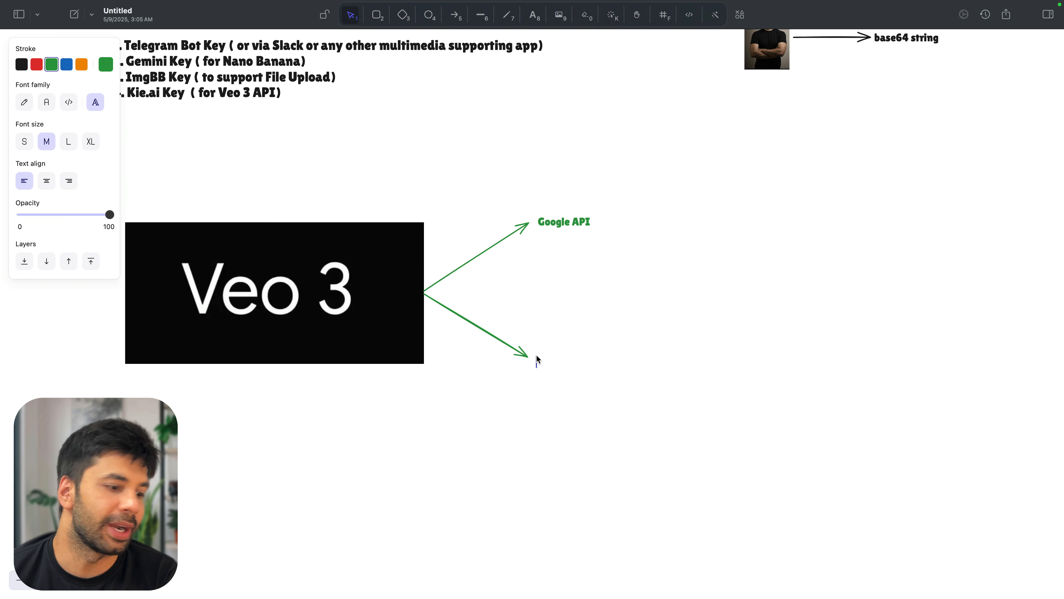
{"action": "type", "text": "Third party Service"}
{"action": "left_click", "coordinate": [559, 298]}
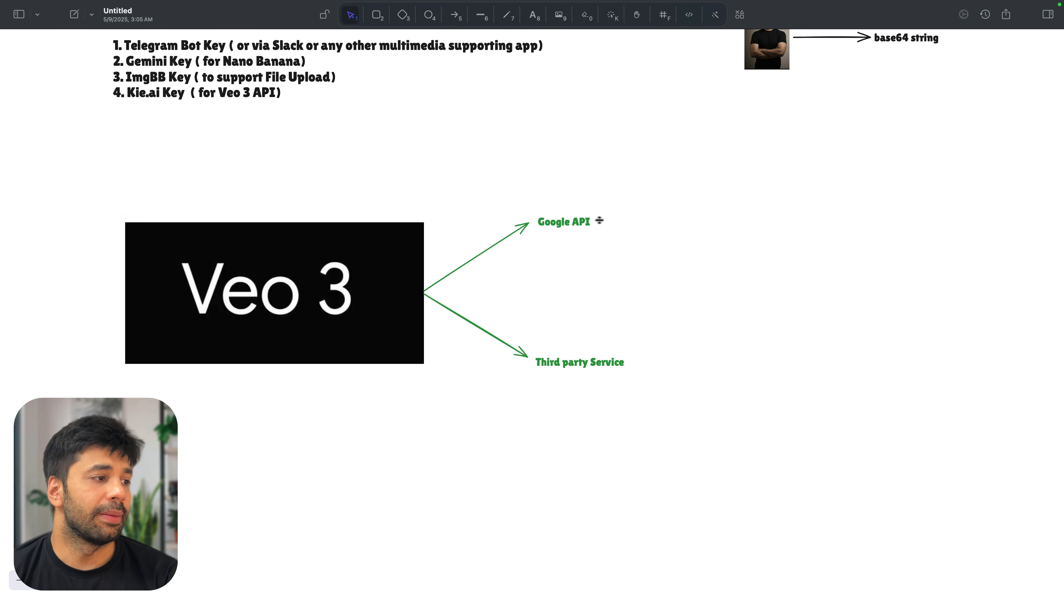
Add an arrow from Google API to the note 'not as easy as a simple http request like nano bannna'
{"action": "key", "text": "a"}
{"action": "left_click_drag", "start_coordinate": [597, 219], "coordinate": [647, 220]}
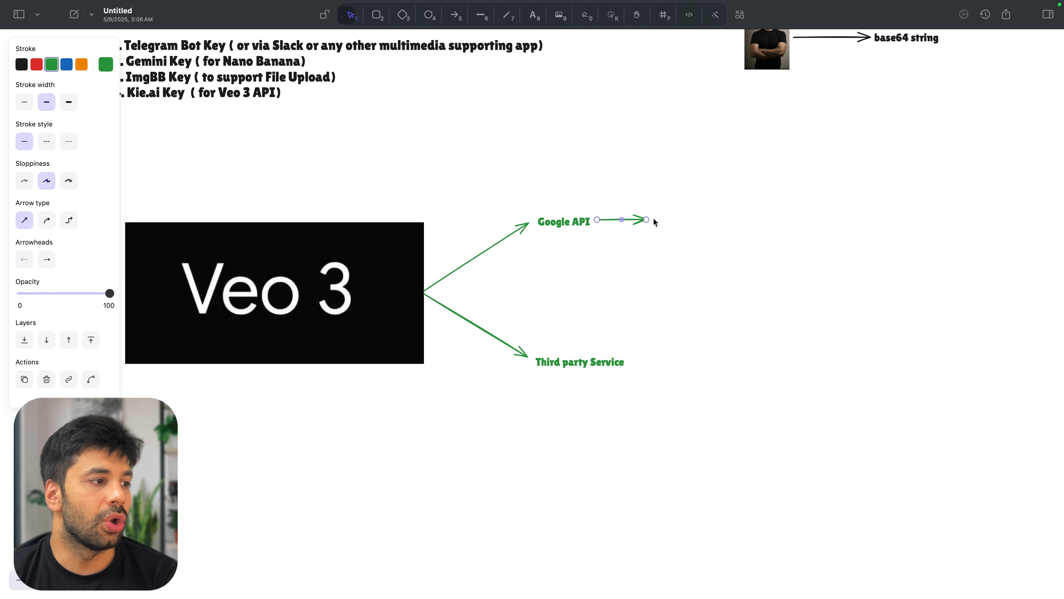
{"action": "double_click", "coordinate": [655, 222]}
{"action": "type", "text": "not as easy as a simple"}
{"action": "key", "text": "Return"}
{"action": "type", "text": "http request"}
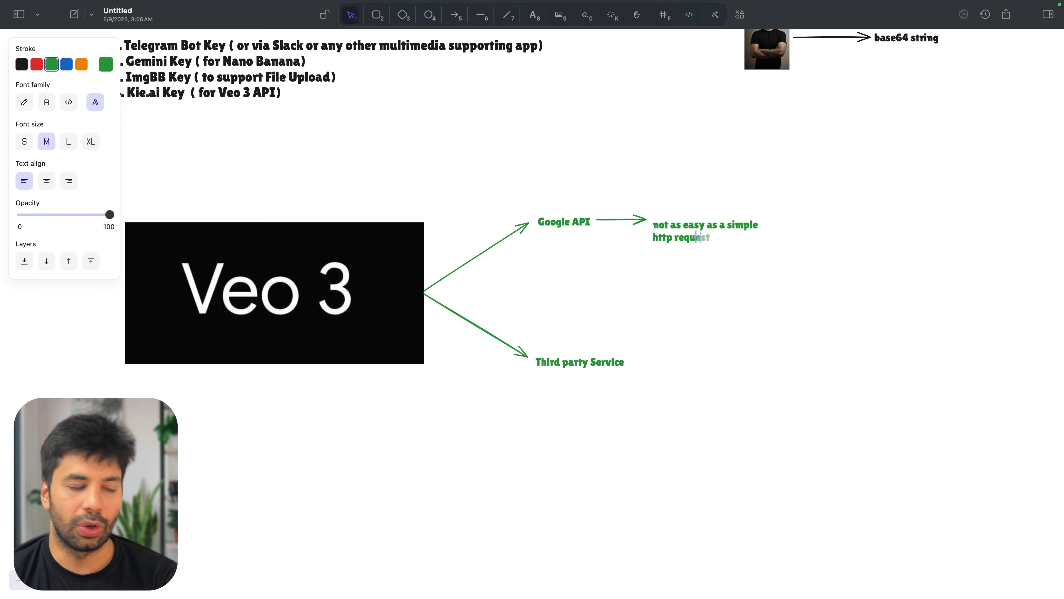
{"action": "type", "text": " like nan"}
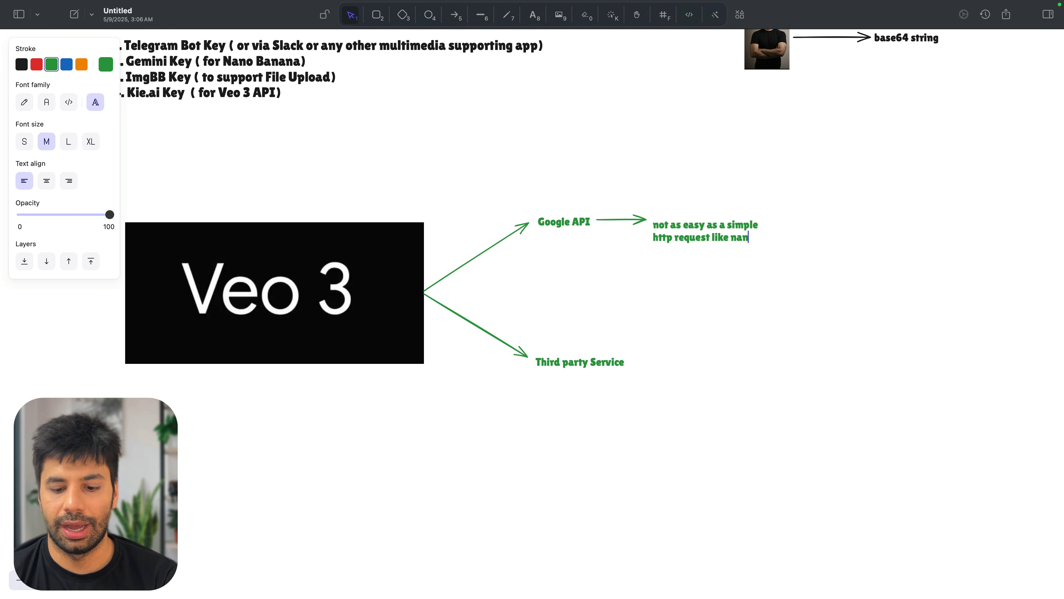
{"action": "type", "text": "o bann"}
{"action": "type", "text": "nana"}
{"action": "left_click", "coordinate": [653, 290]}
{"action": "left_click_drag", "start_coordinate": [678, 229], "coordinate": [679, 219]}
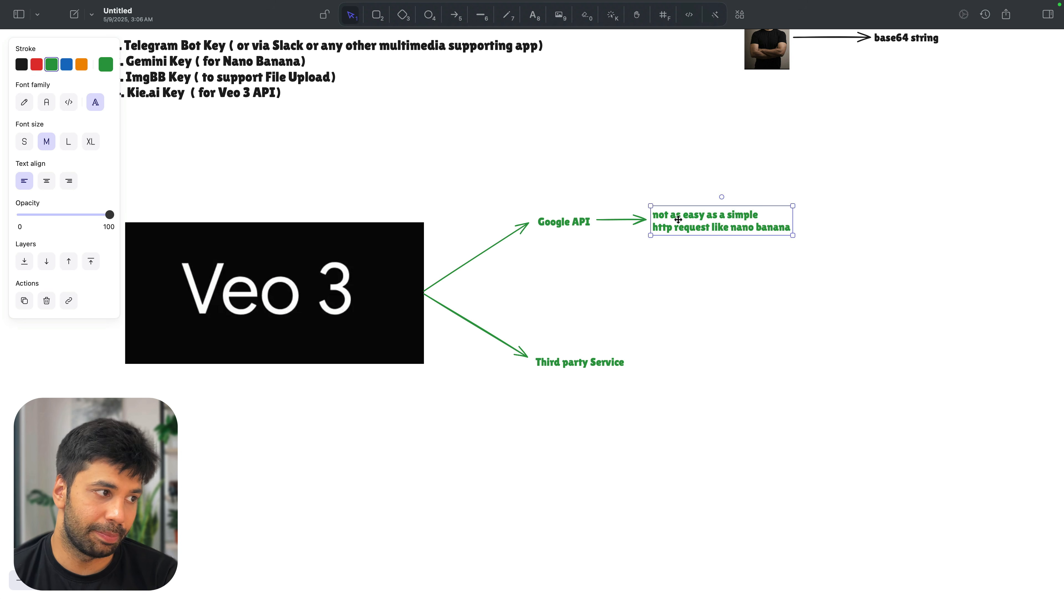
{"action": "left_click", "coordinate": [703, 275]}
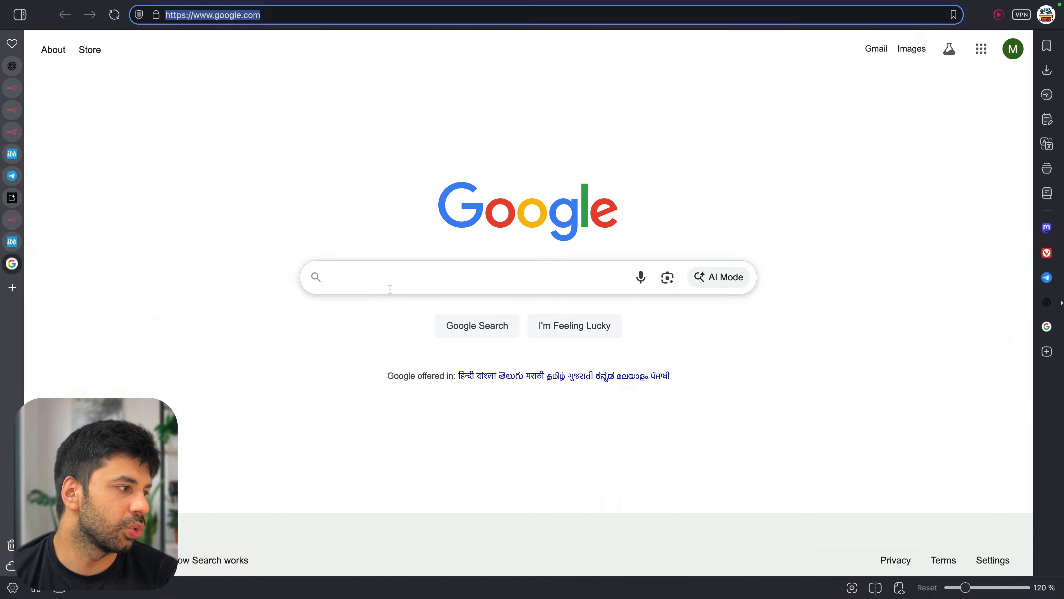
Search Google for 'google cloud' and open the Google Cloud site
{"action": "left_click", "coordinate": [389, 278]}
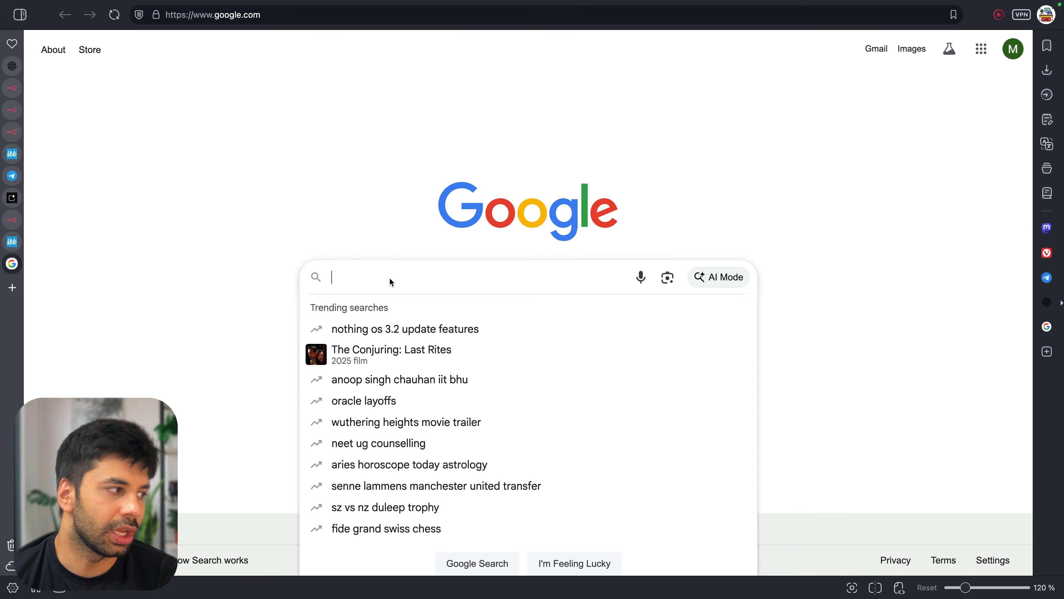
{"action": "type", "text": "google cloud"}
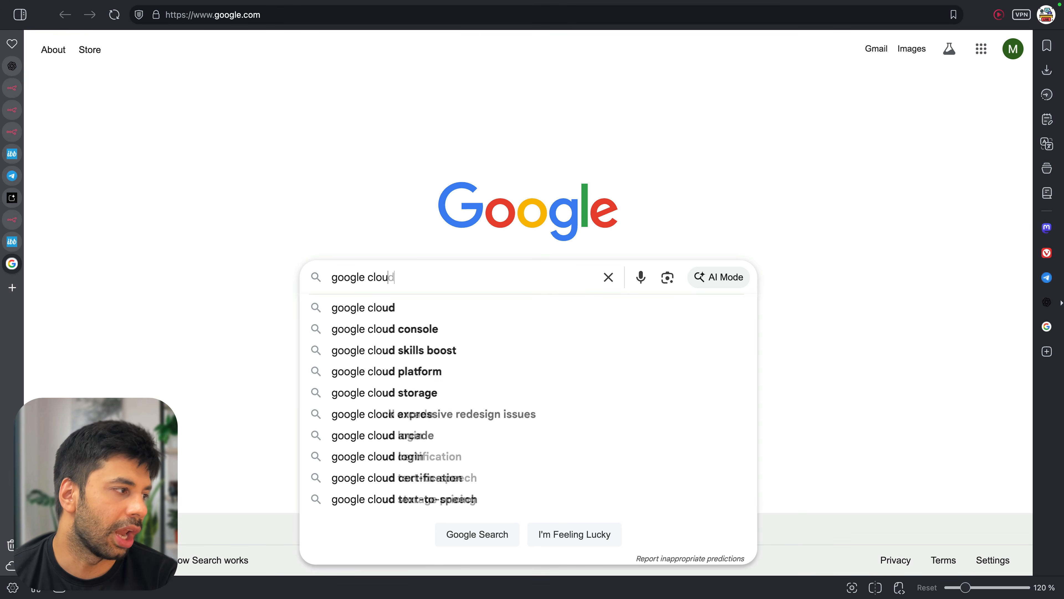
{"action": "key", "text": "Return"}
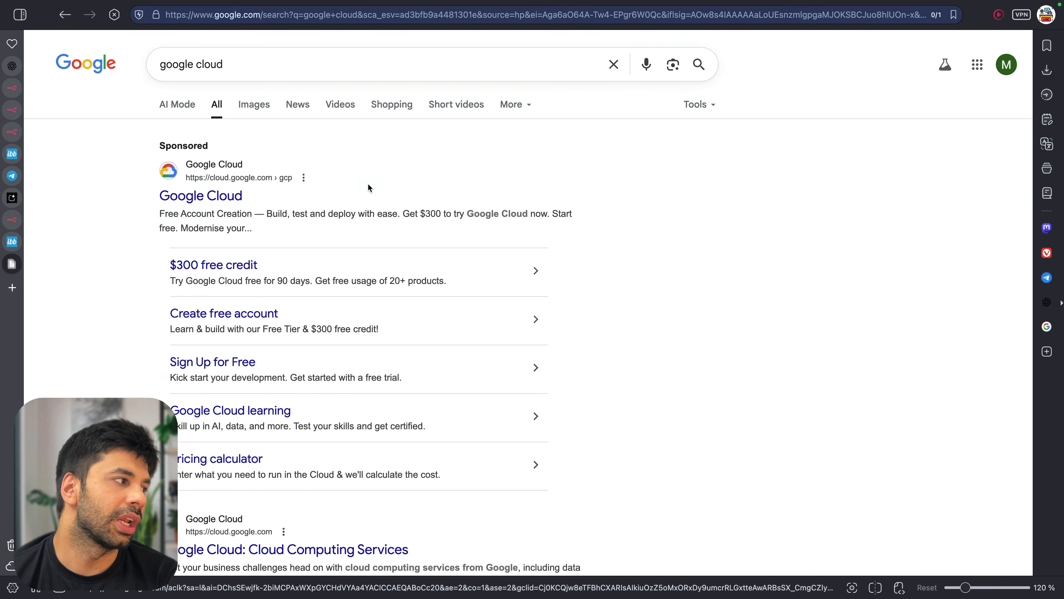
{"action": "left_click", "coordinate": [367, 184]}
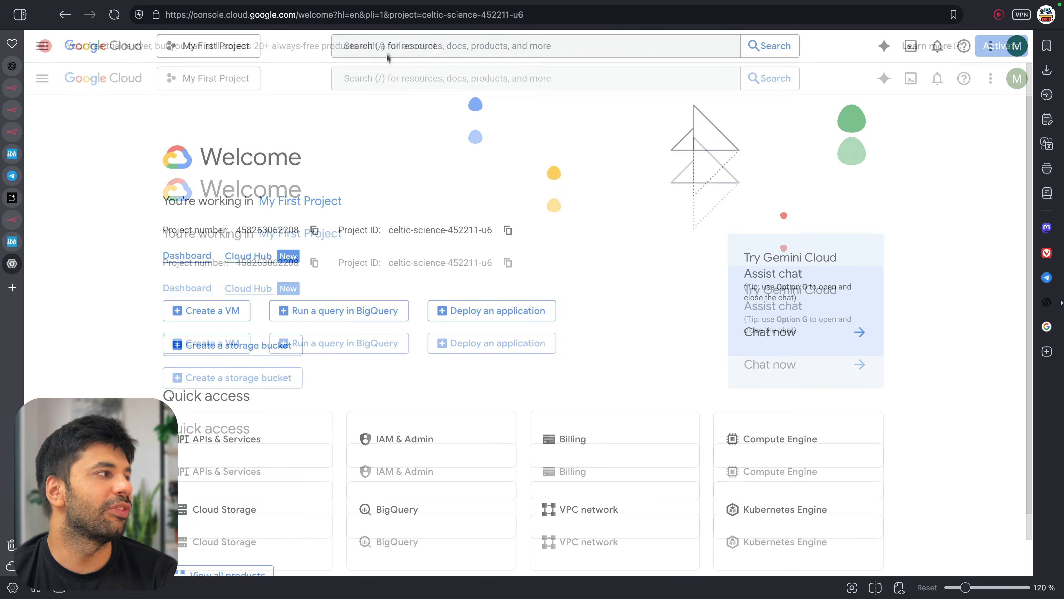
Search the Cloud console for 'vertex ai', open Vertex AI, then start a Google search in a new tab
{"action": "left_click", "coordinate": [418, 78]}
{"action": "type", "text": "vere"}
{"action": "key", "text": "BackSpace"}
{"action": "type", "text": "tex a"}
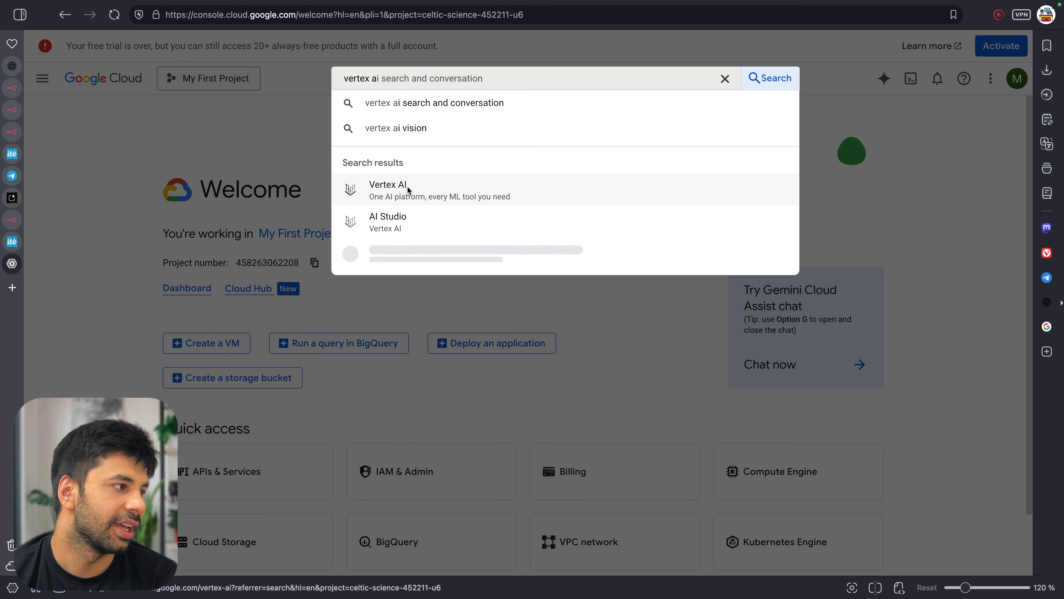
{"action": "left_click", "coordinate": [467, 189]}
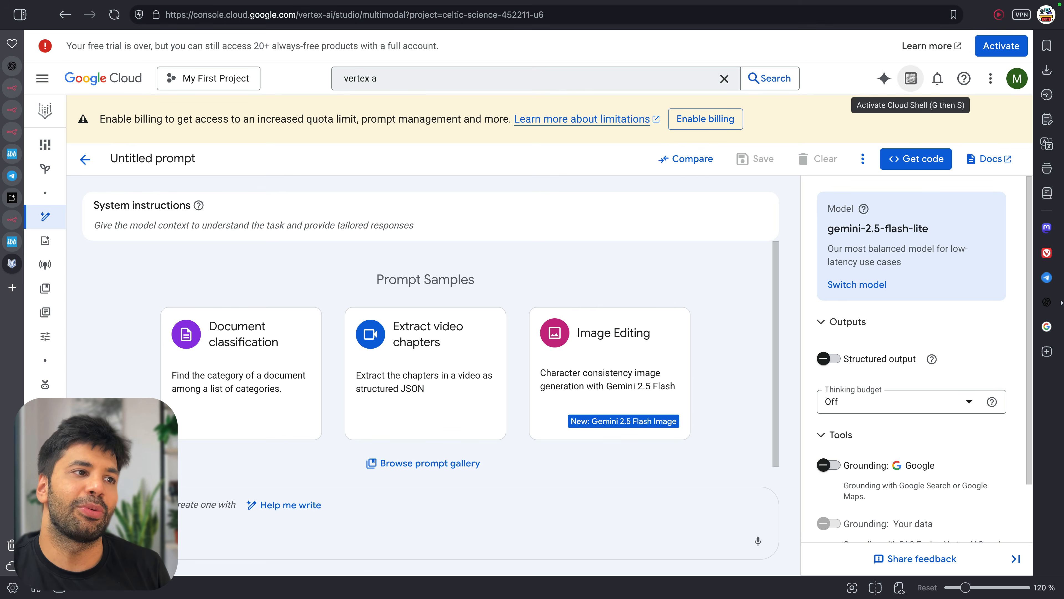
{"action": "scroll", "coordinate": [372, 274], "scroll_direction": "down", "scroll_amount": 1}
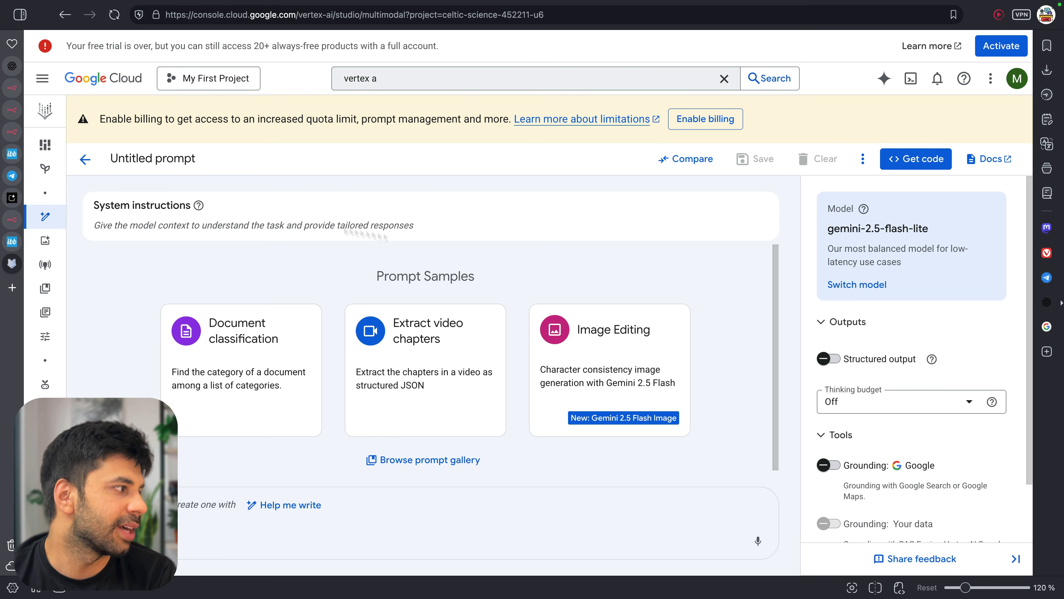
{"action": "left_click", "coordinate": [16, 288]}
{"action": "left_click", "coordinate": [404, 268]}
Open ChatGPT and ask 'how can i use google veo3 via vertex API'
{"action": "type", "text": "chatgpt"}
{"action": "key", "text": "Return"}
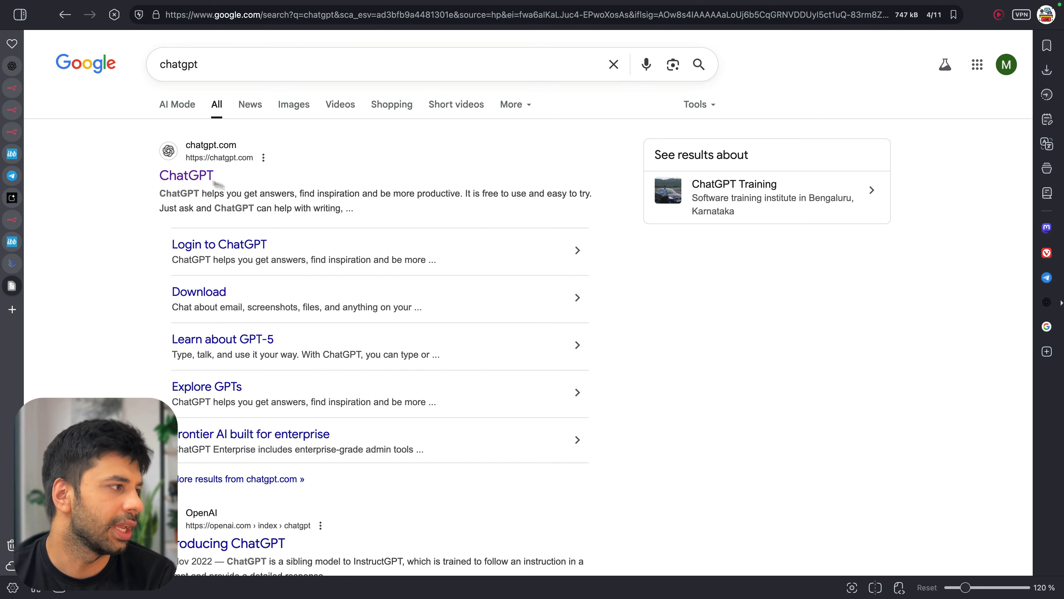
{"action": "left_click", "coordinate": [196, 179]}
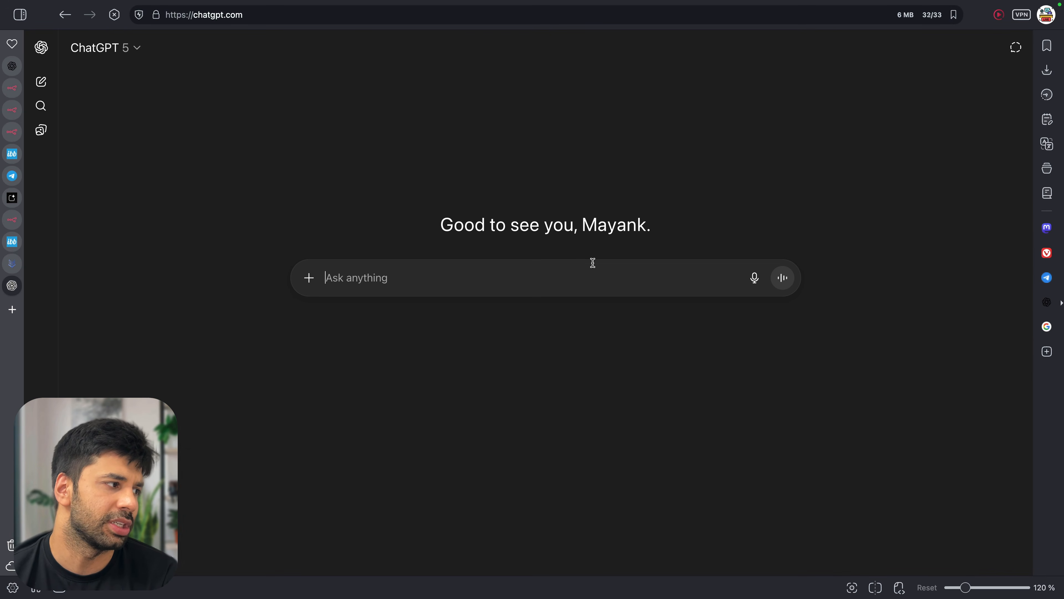
{"action": "type", "text": "how can i use "}
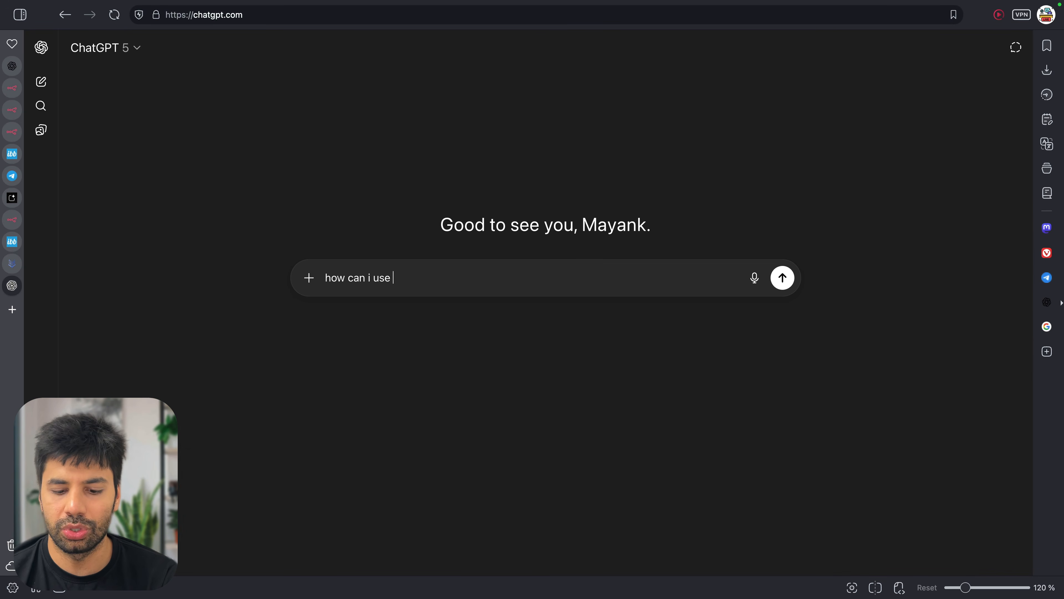
{"action": "type", "text": "google veo"}
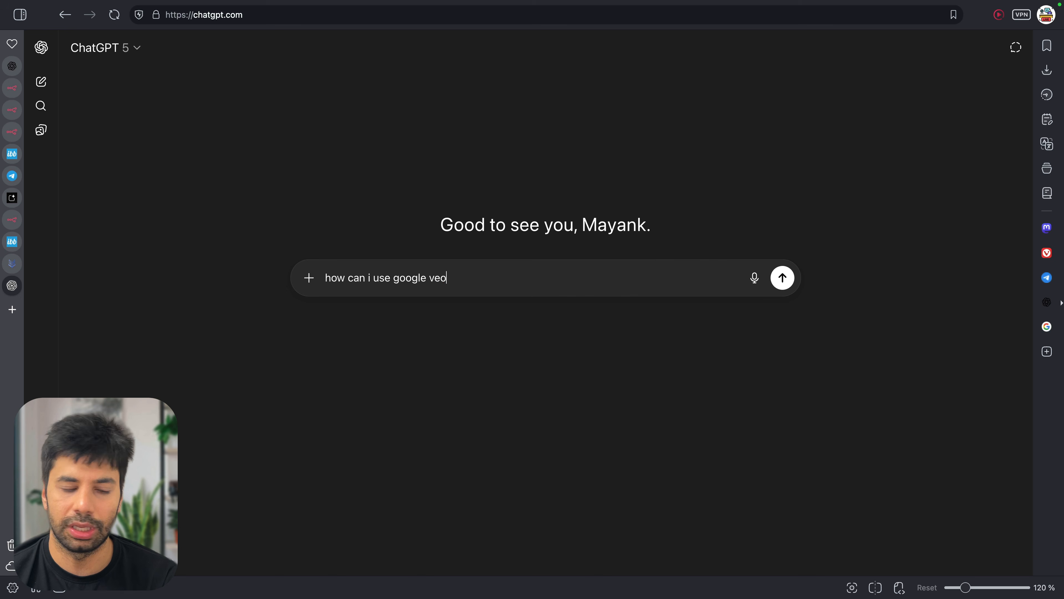
{"action": "type", "text": "3 via vertex API an"}
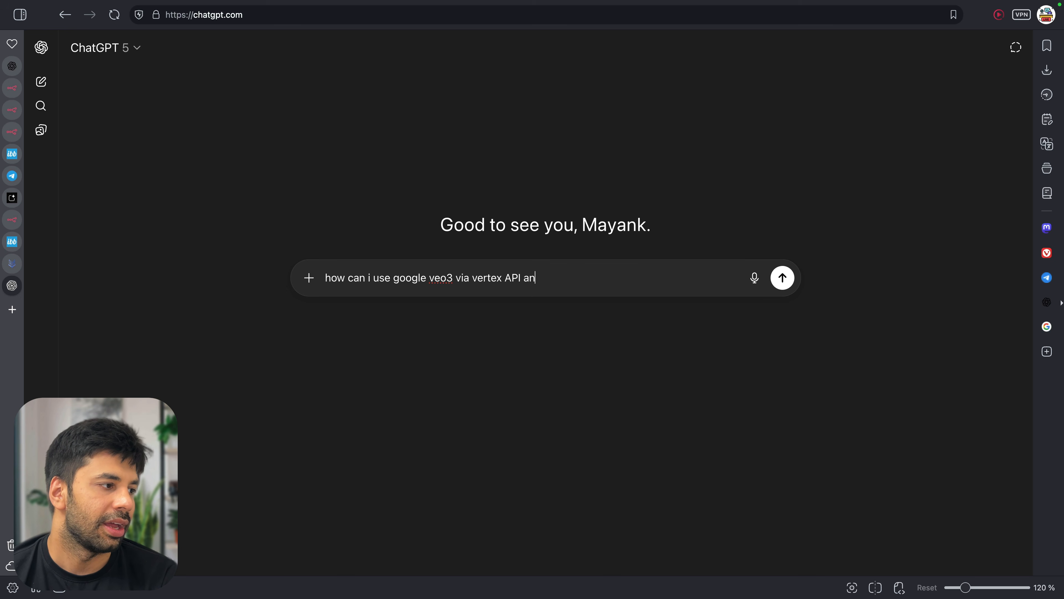
{"action": "key", "text": "Return"}
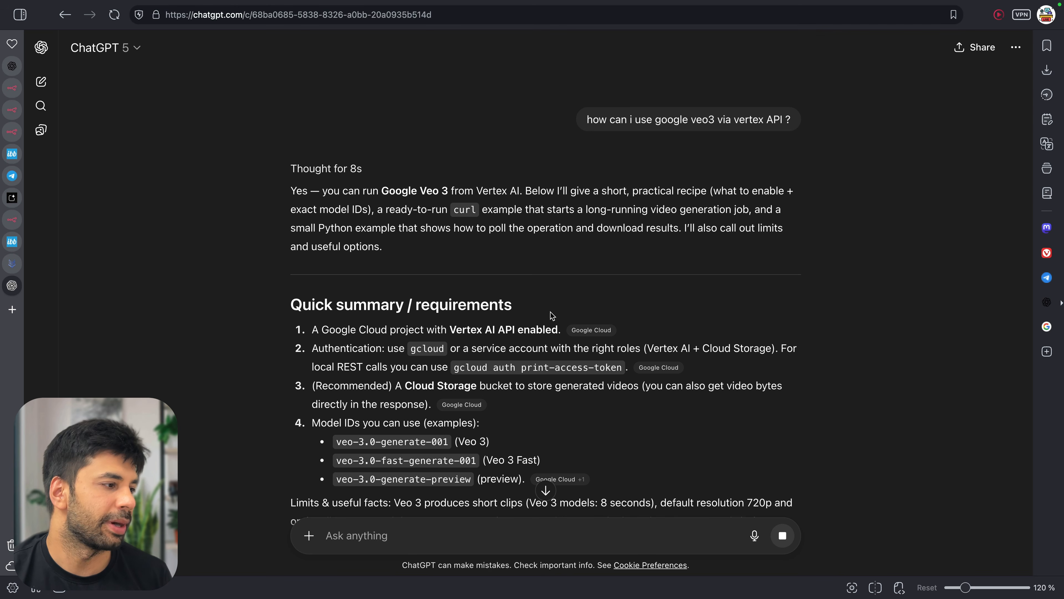
Scroll through ChatGPT's Veo 3 endpoint, request.json and curl examples
{"action": "scroll", "coordinate": [552, 315], "scroll_direction": "down", "scroll_amount": 2}
{"action": "scroll", "coordinate": [552, 315], "scroll_direction": "down", "scroll_amount": 1}
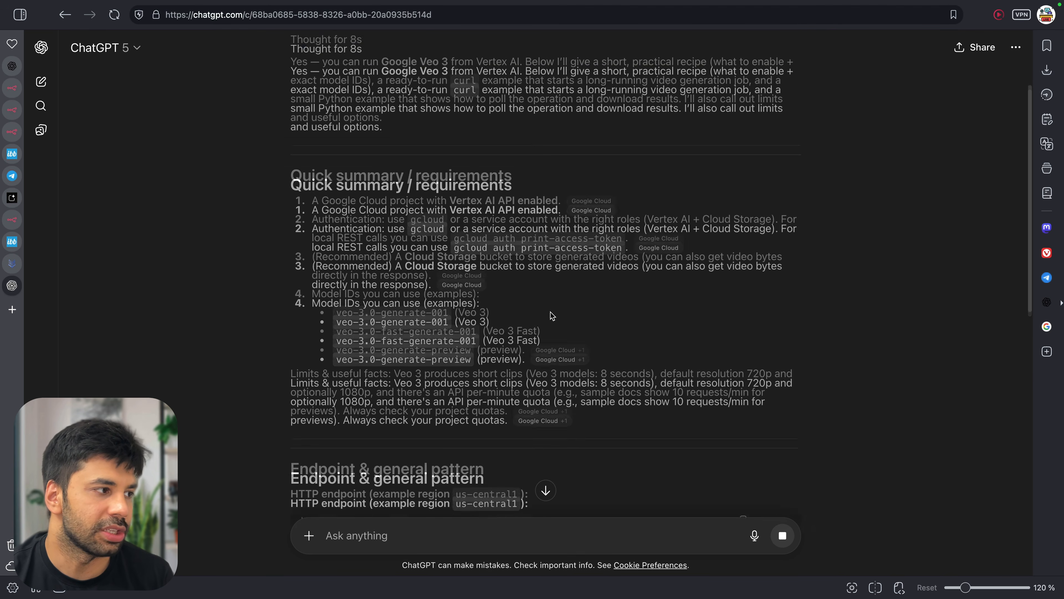
{"action": "scroll", "coordinate": [552, 315], "scroll_direction": "down", "scroll_amount": 1}
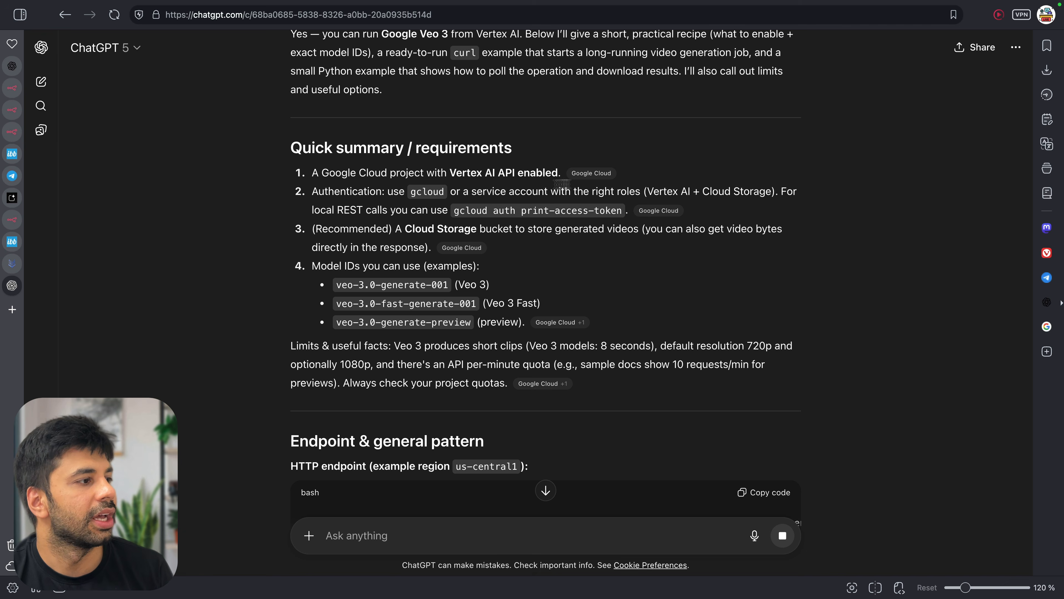
{"action": "scroll", "coordinate": [562, 214], "scroll_direction": "down", "scroll_amount": 5}
{"action": "left_click_drag", "start_coordinate": [504, 322], "coordinate": [723, 322]}
{"action": "scroll", "coordinate": [719, 320], "scroll_direction": "right", "scroll_amount": 3}
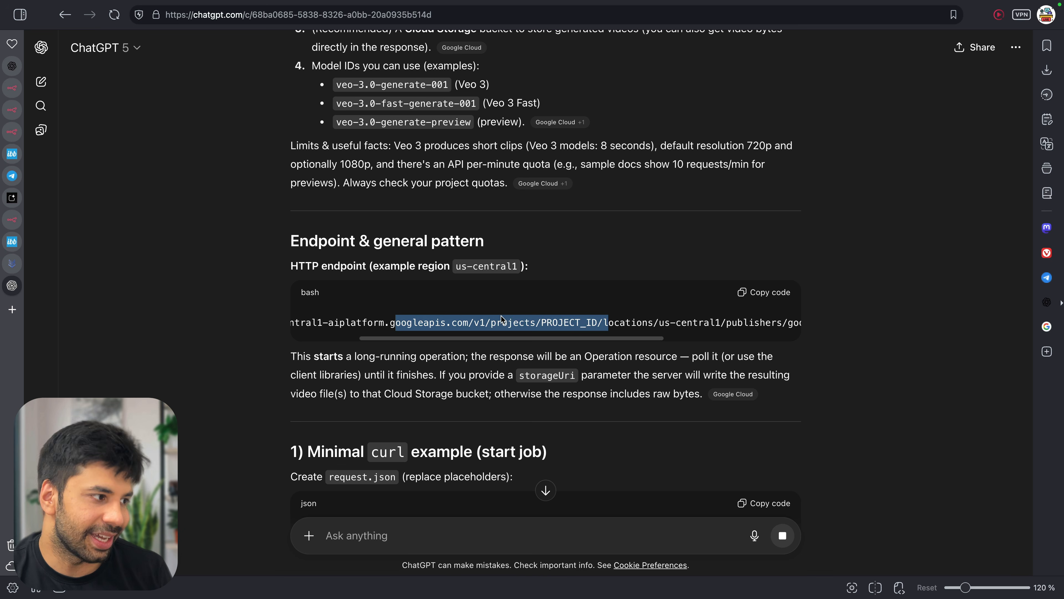
{"action": "scroll", "coordinate": [622, 321], "scroll_direction": "right", "scroll_amount": 3}
{"action": "scroll", "coordinate": [596, 323], "scroll_direction": "right", "scroll_amount": 4}
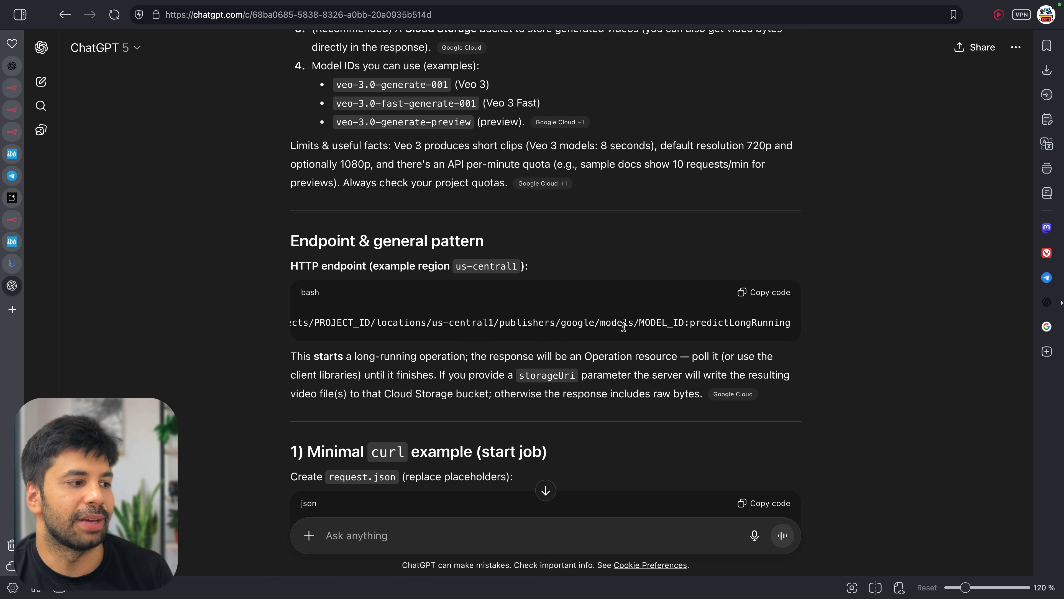
{"action": "scroll", "coordinate": [652, 327], "scroll_direction": "down", "scroll_amount": 8}
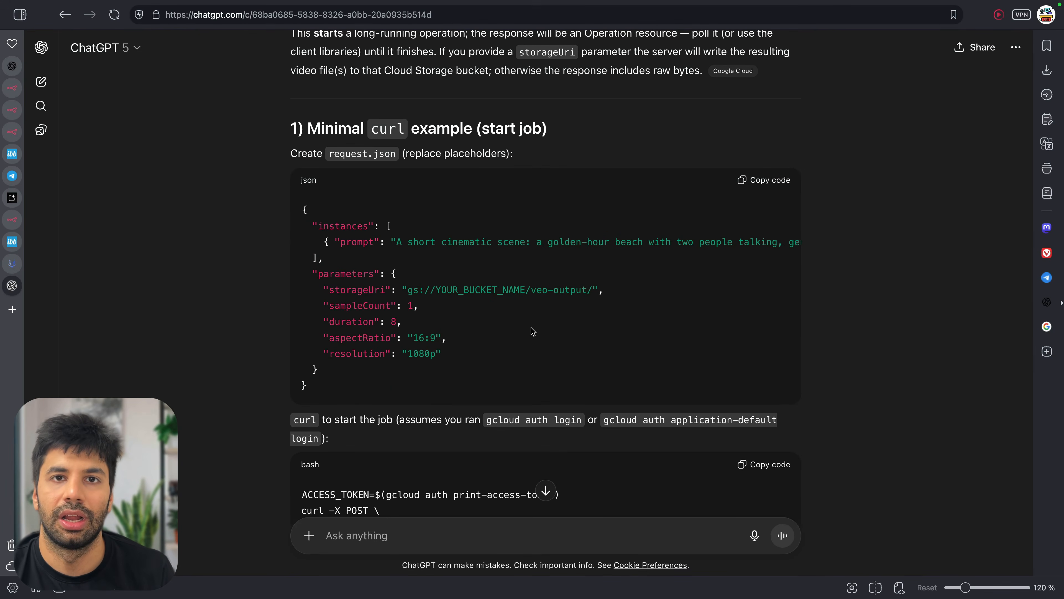
{"action": "scroll", "coordinate": [532, 332], "scroll_direction": "down", "scroll_amount": 3}
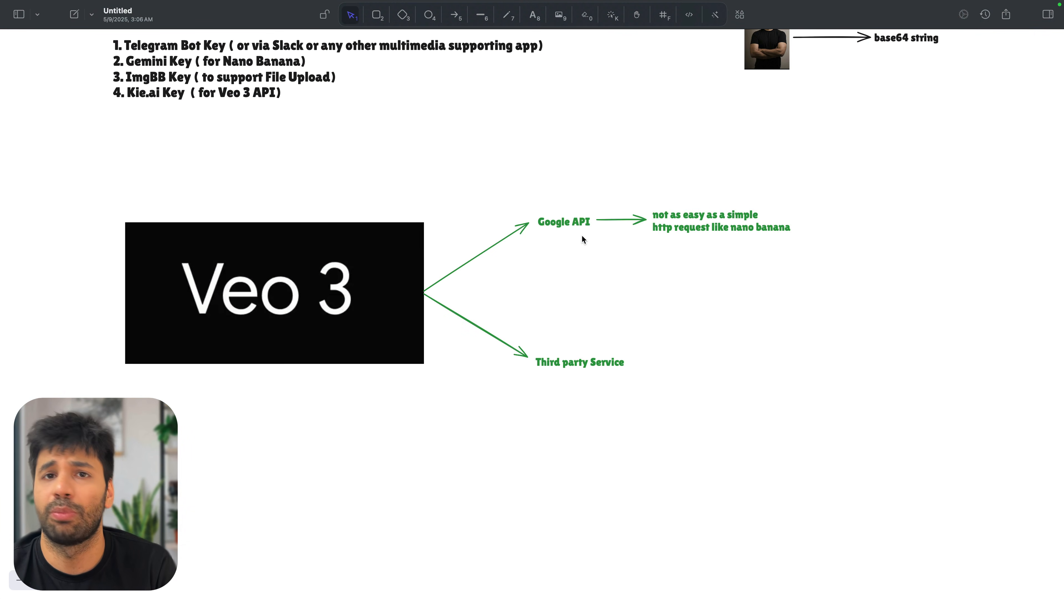
Select the Google API label, its arrow and the 'not as easy' note together
{"action": "left_click", "coordinate": [574, 227]}
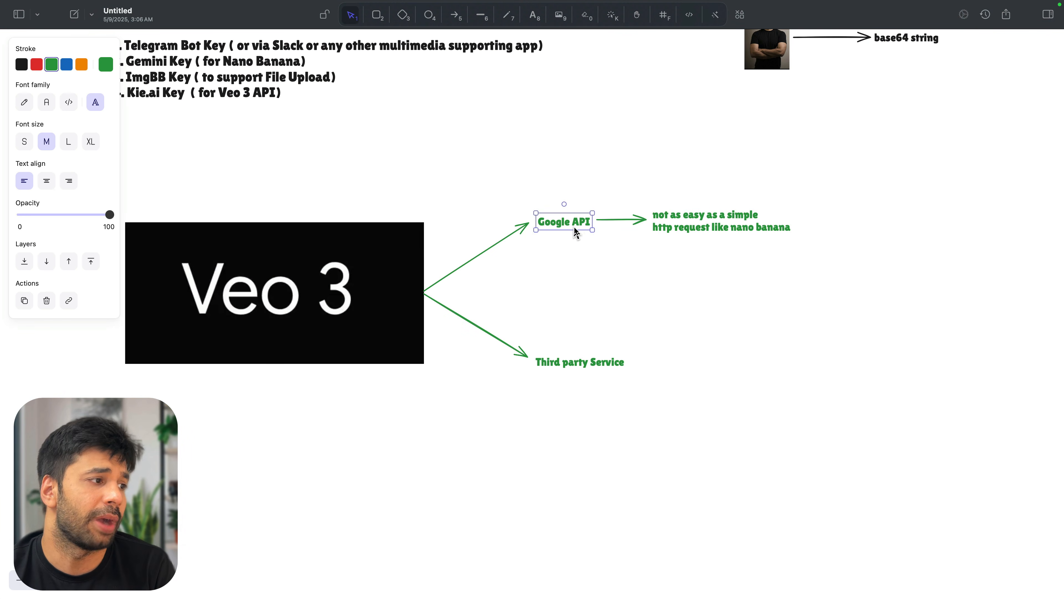
{"action": "left_click", "coordinate": [661, 220]}
{"action": "left_click", "coordinate": [636, 218]}
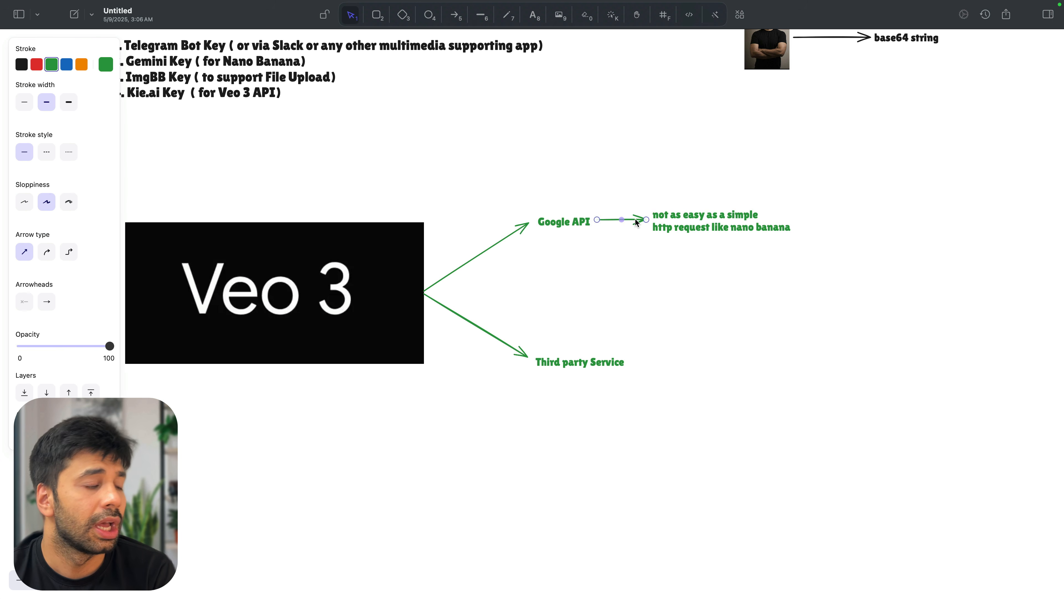
{"action": "left_click", "coordinate": [586, 219], "text": "shift"}
{"action": "left_click", "coordinate": [681, 215], "text": "shift"}
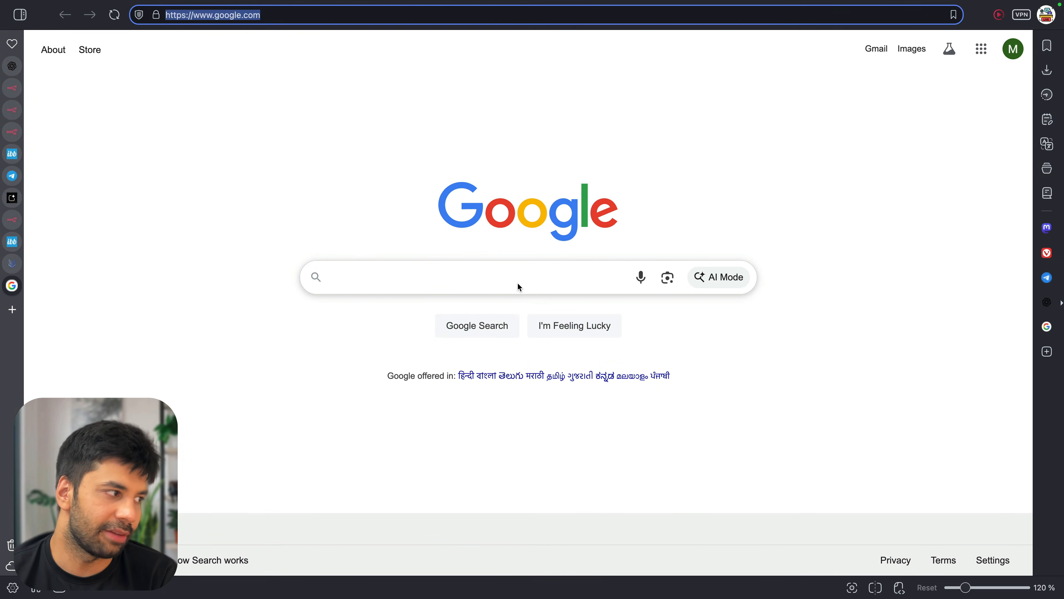
Search Google for 'kie ai' and browse Kie.ai's AI Video API and AI Image API menus
{"action": "left_click", "coordinate": [478, 277]}
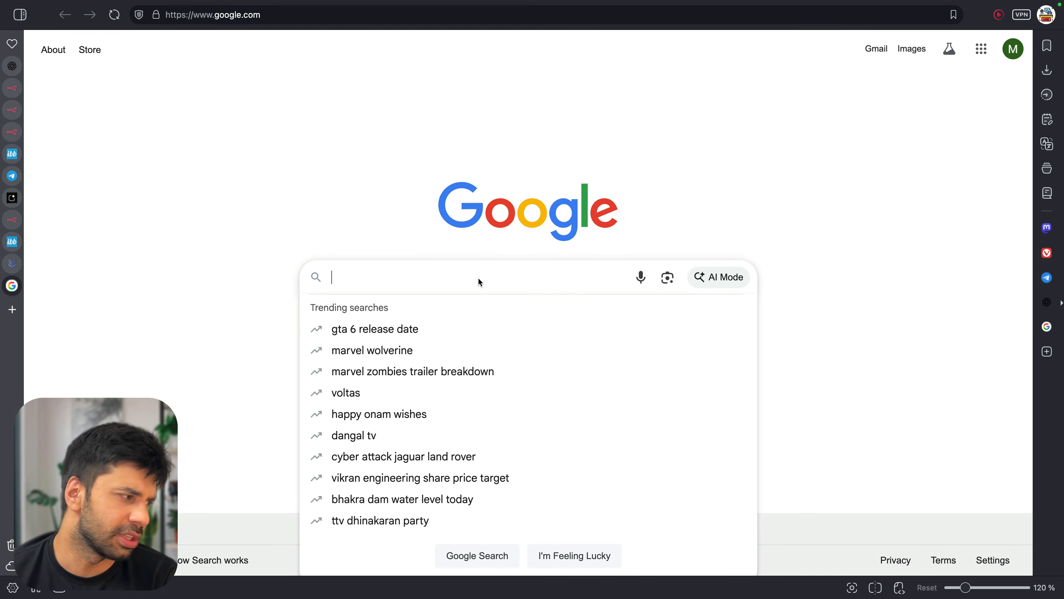
{"action": "type", "text": "kie ai"}
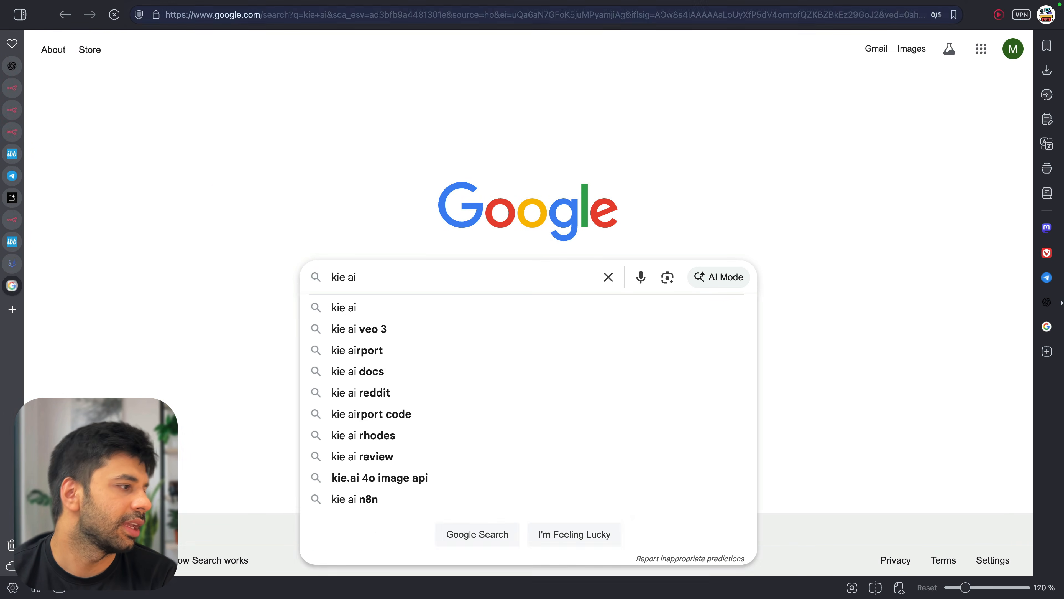
{"action": "key", "text": "Return"}
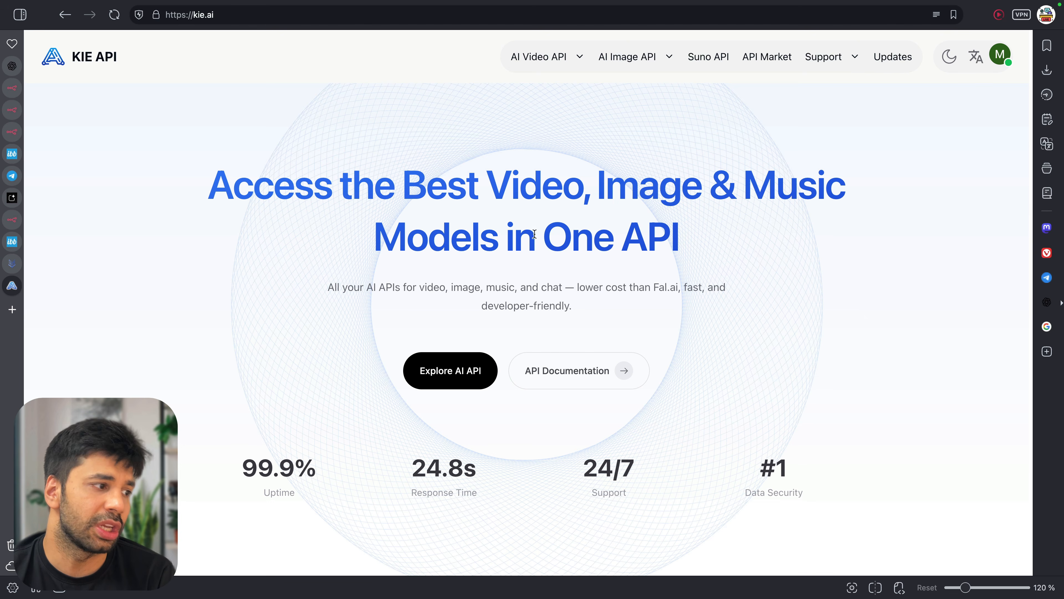
{"action": "mouse_move", "coordinate": [537, 59]}
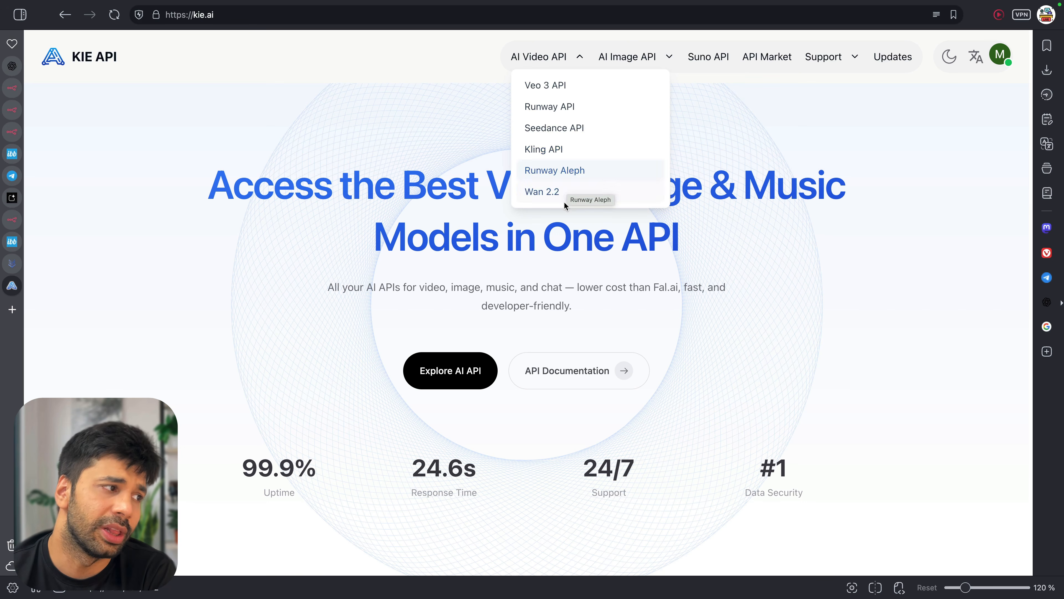
{"action": "mouse_move", "coordinate": [611, 61]}
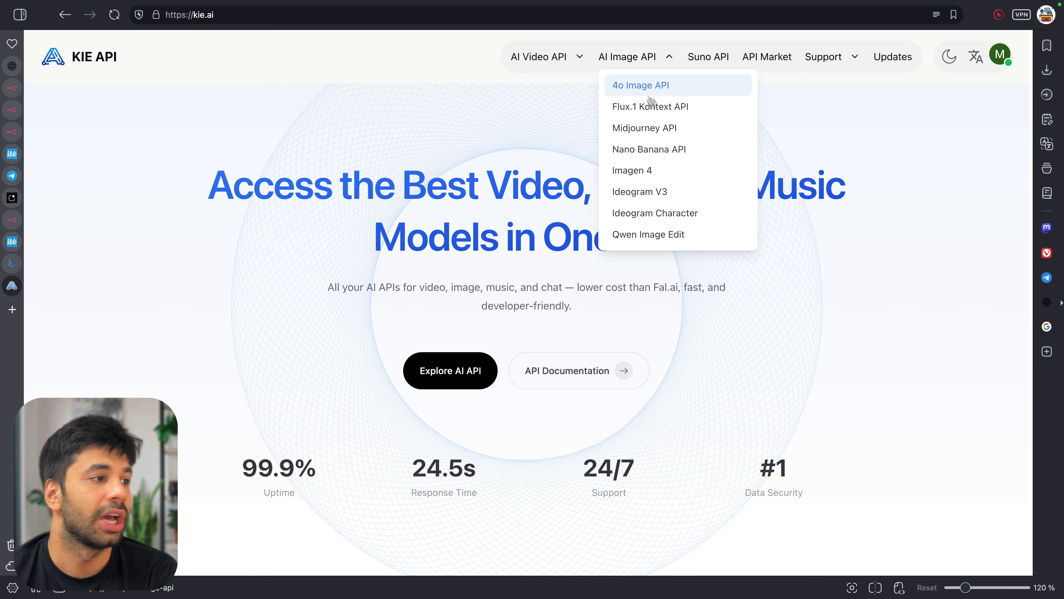
{"action": "mouse_move", "coordinate": [554, 38]}
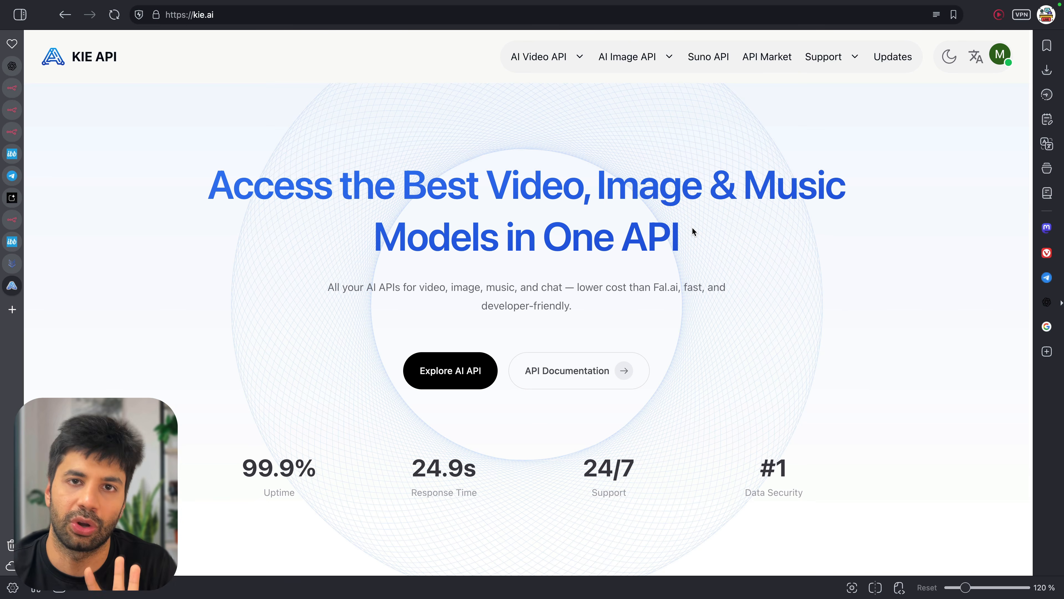
Scroll Kie.ai's homepage and highlight the AI Video Generation APIs for Veo 3, Veo 3 Fast and Runway Aleph
{"action": "scroll", "coordinate": [692, 229], "scroll_direction": "down", "scroll_amount": 1}
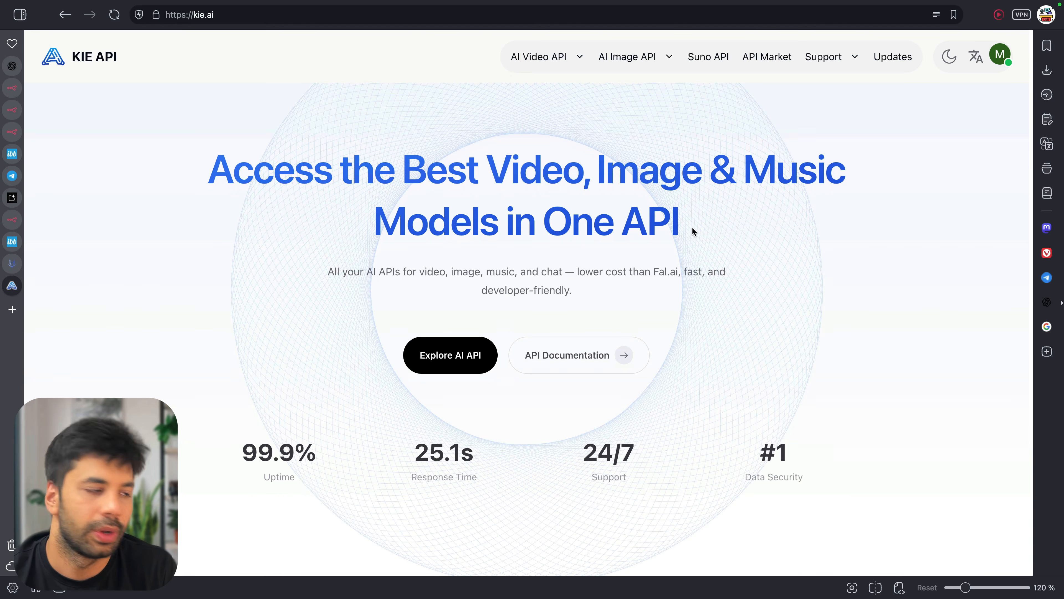
{"action": "scroll", "coordinate": [692, 230], "scroll_direction": "down", "scroll_amount": 5}
{"action": "scroll", "coordinate": [692, 230], "scroll_direction": "down", "scroll_amount": 2}
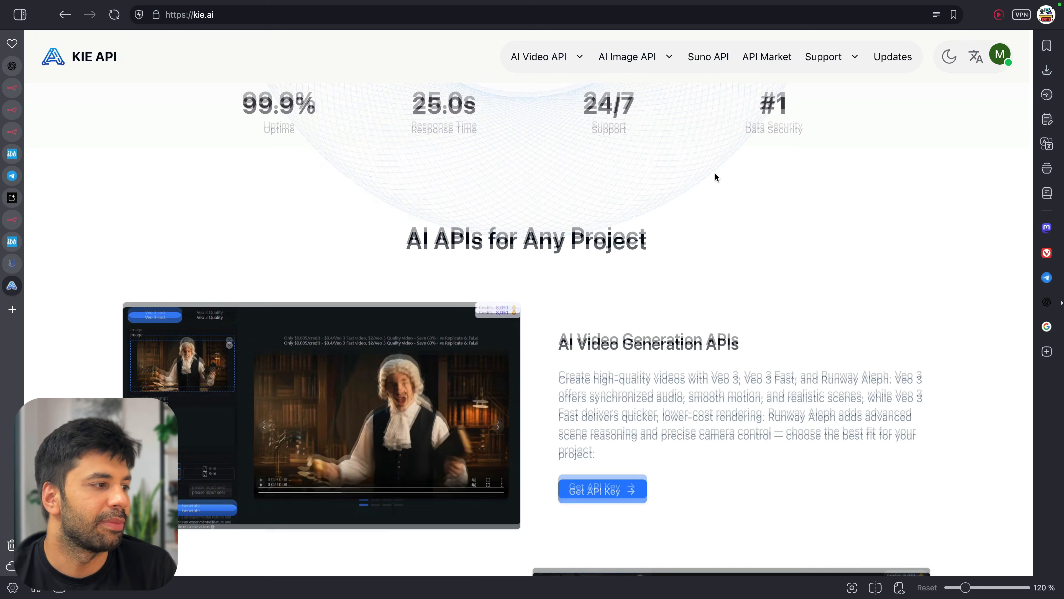
{"action": "scroll", "coordinate": [713, 174], "scroll_direction": "down", "scroll_amount": 5}
{"action": "left_click_drag", "start_coordinate": [559, 125], "coordinate": [757, 133]}
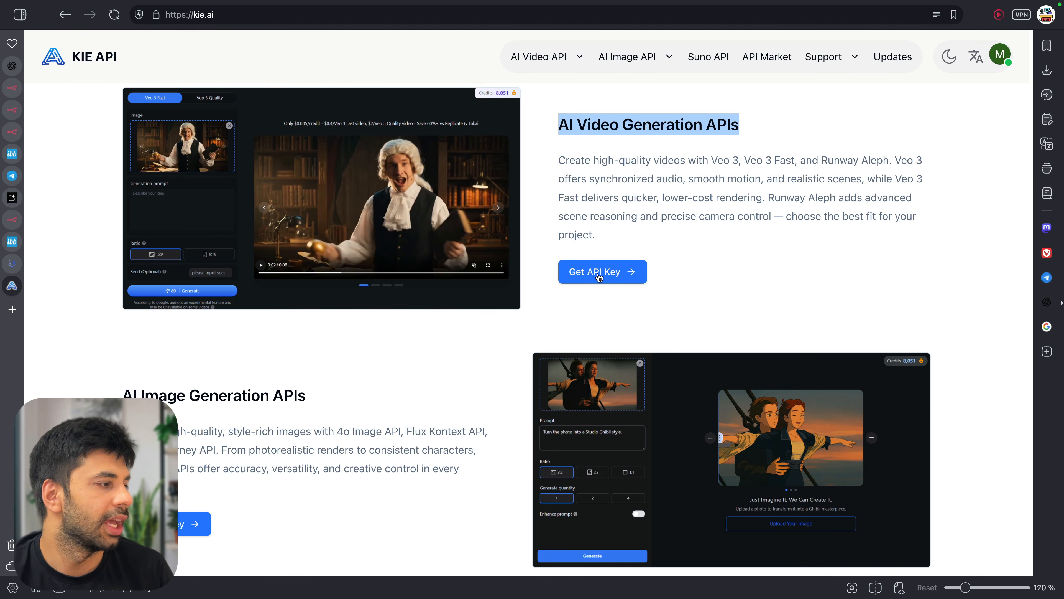
{"action": "scroll", "coordinate": [598, 276], "scroll_direction": "down", "scroll_amount": 9}
{"action": "scroll", "coordinate": [590, 311], "scroll_direction": "down", "scroll_amount": 1}
{"action": "scroll", "coordinate": [590, 311], "scroll_direction": "down", "scroll_amount": 5}
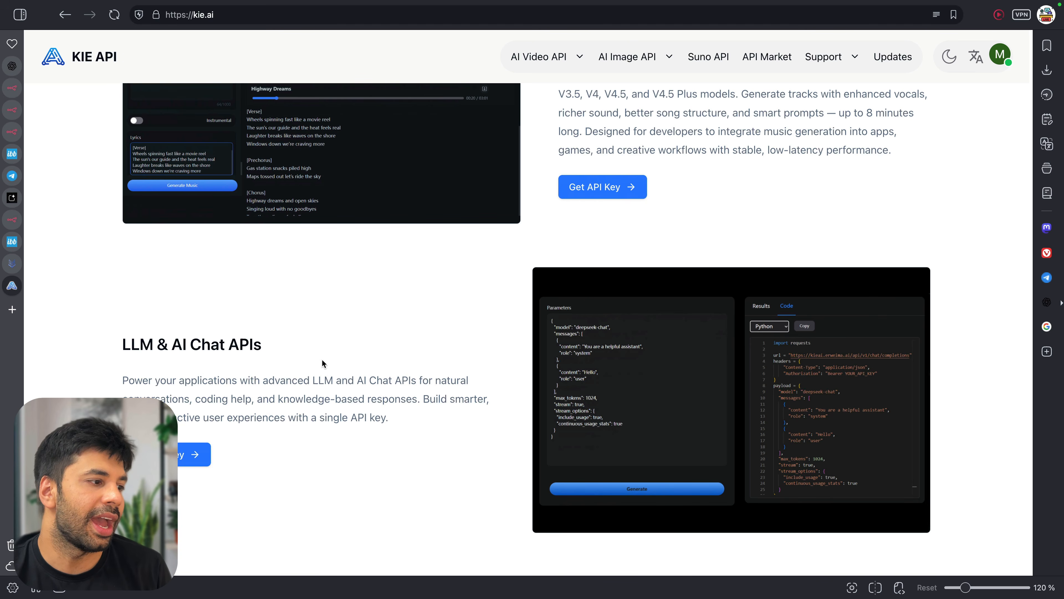
{"action": "scroll", "coordinate": [354, 395], "scroll_direction": "down", "scroll_amount": 5}
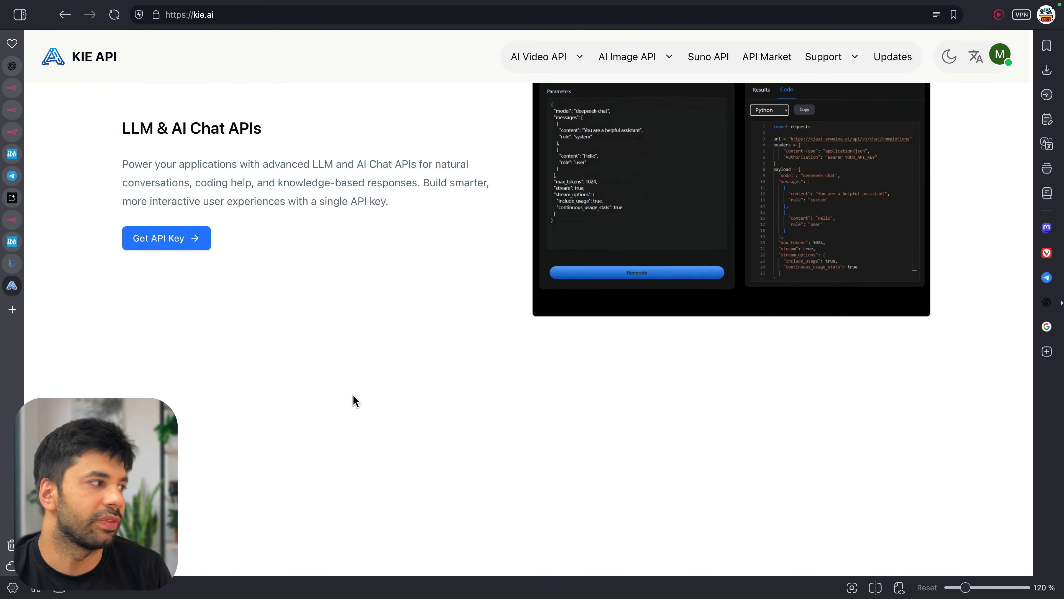
{"action": "scroll", "coordinate": [354, 395], "scroll_direction": "down", "scroll_amount": 5}
{"action": "scroll", "coordinate": [699, 177], "scroll_direction": "up", "scroll_amount": 10}
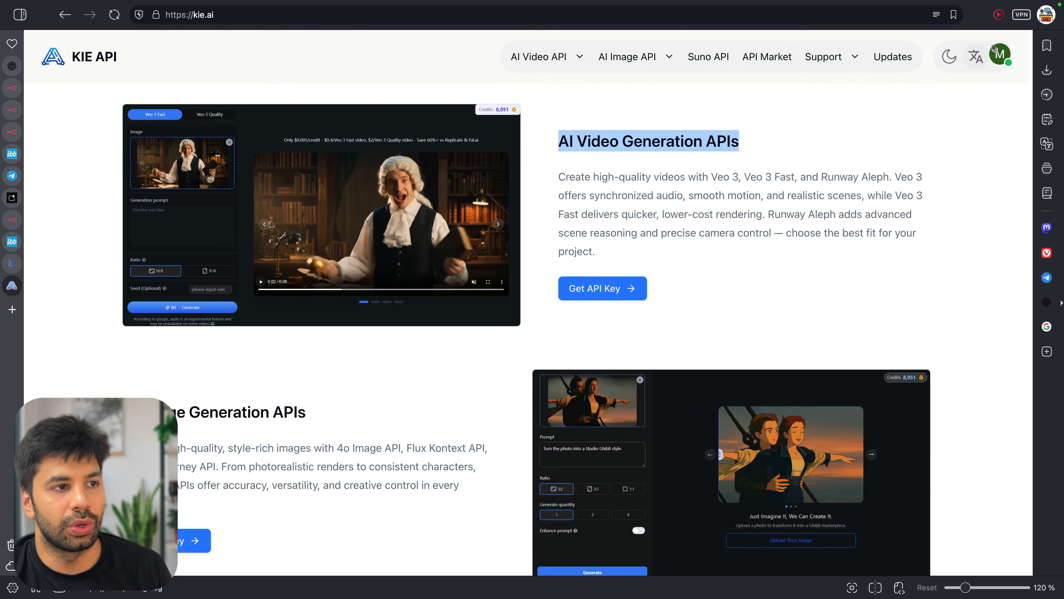
Open Kie.ai's Veo 3 Playground from the dashboard and check its $0.4 Fast / $2 Quality pricing
{"action": "left_click", "coordinate": [1003, 56]}
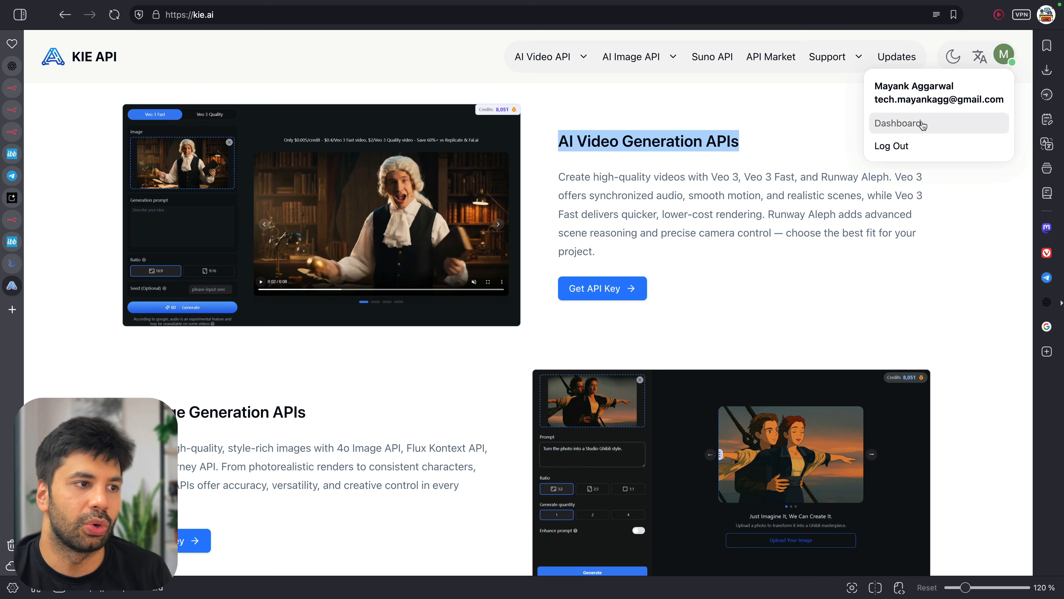
{"action": "left_click", "coordinate": [920, 122]}
{"action": "scroll", "coordinate": [183, 309], "scroll_direction": "down", "scroll_amount": 2}
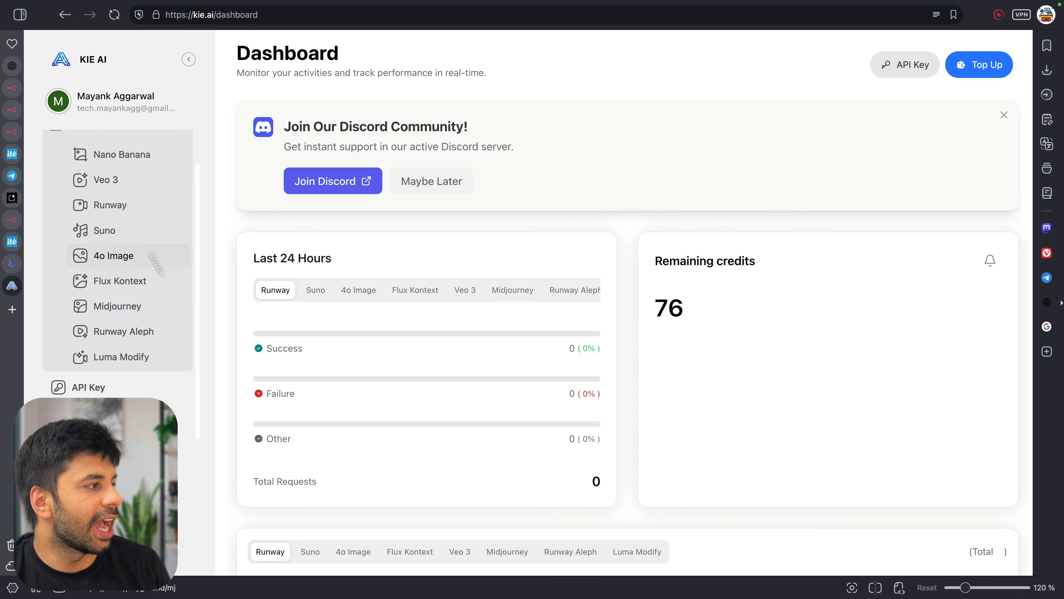
{"action": "left_click", "coordinate": [124, 178]}
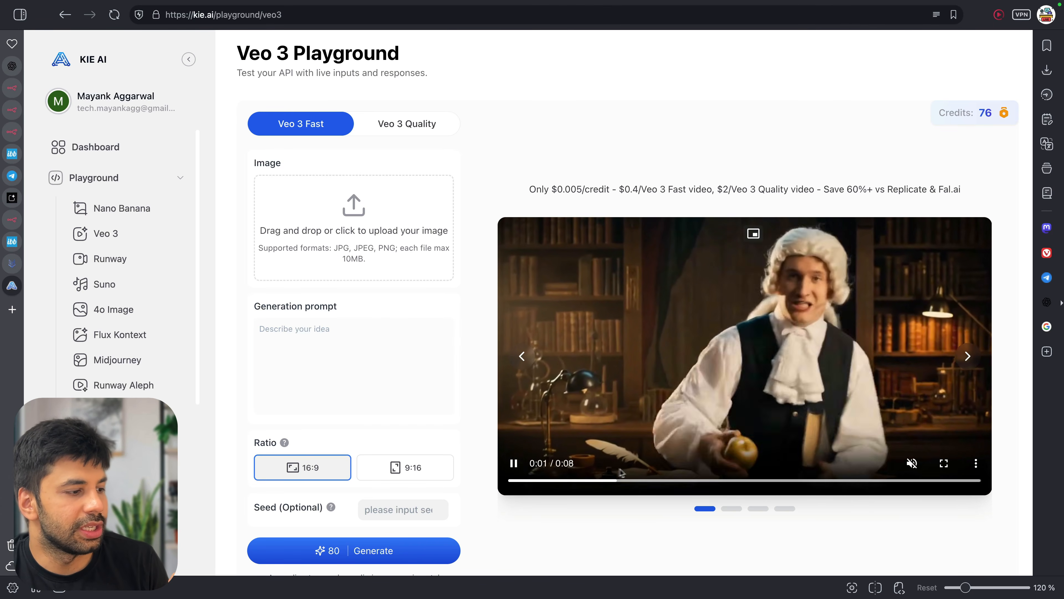
{"action": "left_click", "coordinate": [527, 450]}
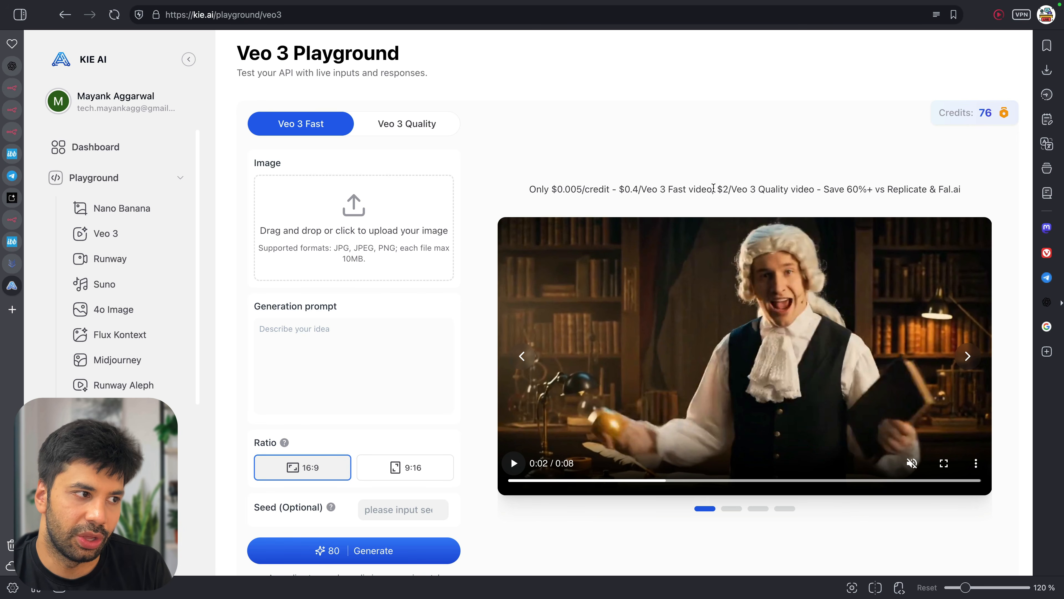
{"action": "left_click_drag", "start_coordinate": [819, 190], "coordinate": [859, 189]}
{"action": "left_click", "coordinate": [891, 186]}
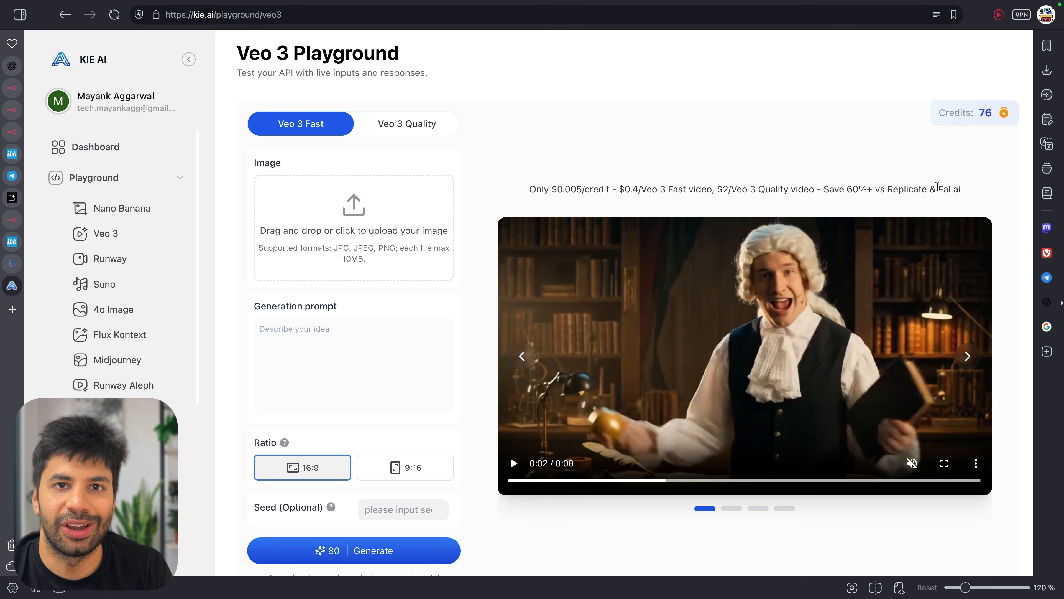
Search Google for 'fal ai' and open the Fal.ai website
{"action": "key", "text": "ctrl+t"}
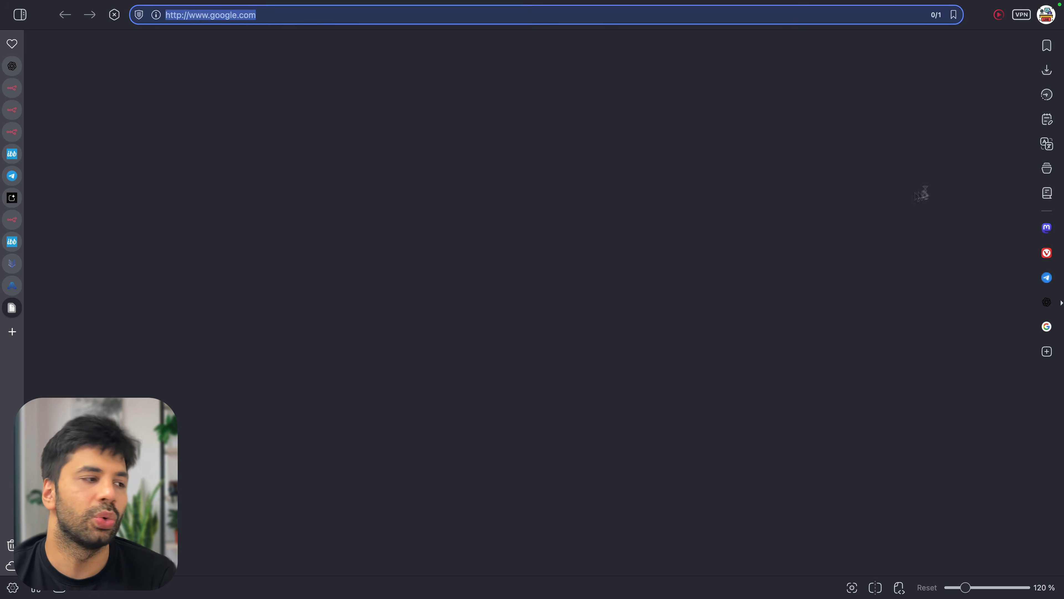
{"action": "left_click", "coordinate": [569, 269]}
{"action": "type", "text": "fal ai"}
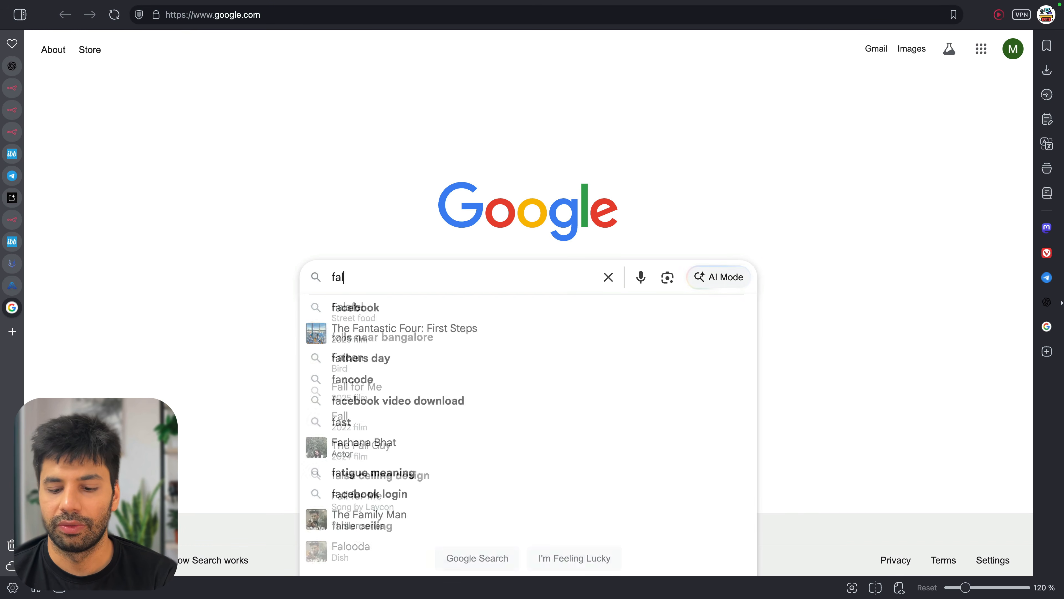
{"action": "key", "text": "Return"}
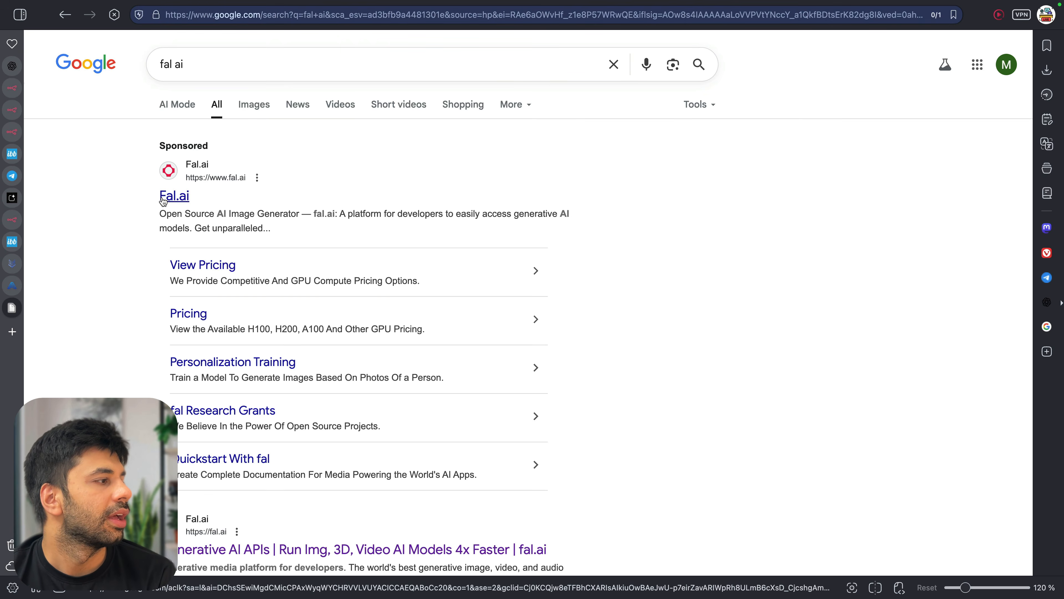
{"action": "left_click", "coordinate": [167, 201]}
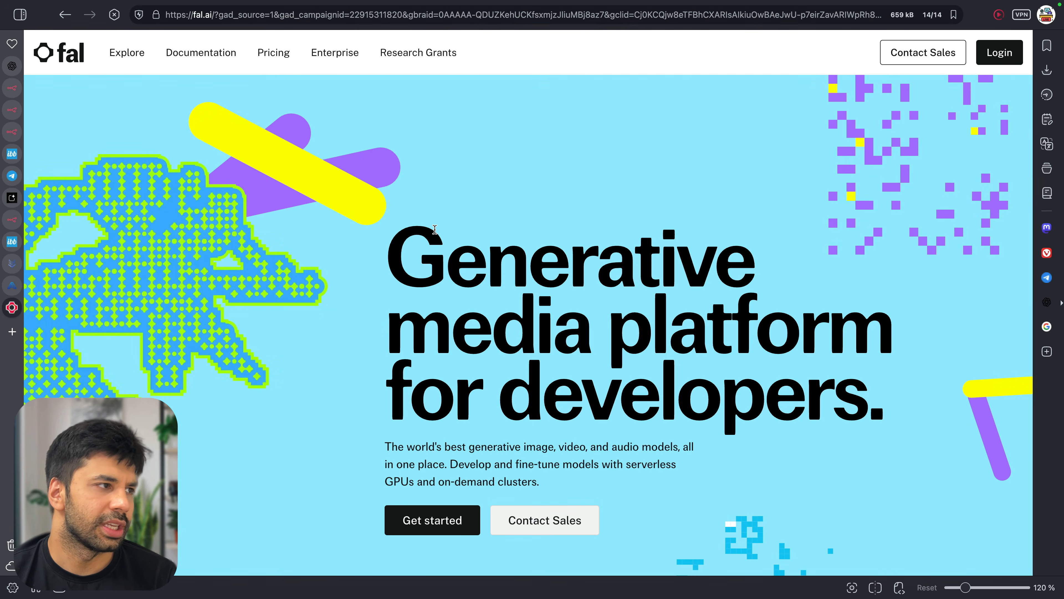
Search fal.ai's pricing page for veo3
{"action": "left_click", "coordinate": [268, 51]}
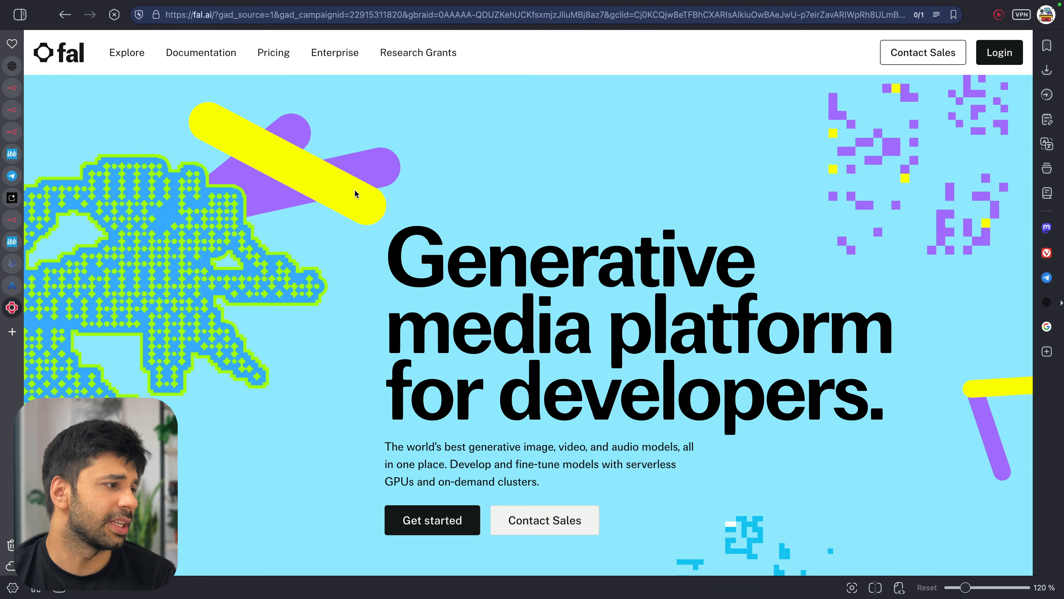
{"action": "scroll", "coordinate": [392, 413], "scroll_direction": "down", "scroll_amount": 15}
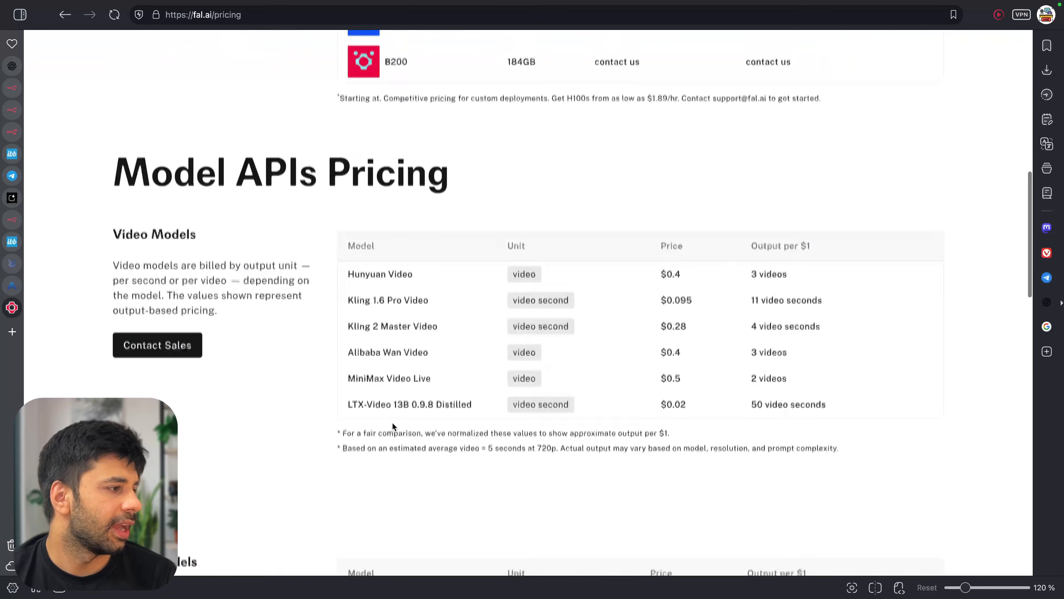
{"action": "scroll", "coordinate": [426, 343], "scroll_direction": "down", "scroll_amount": 5}
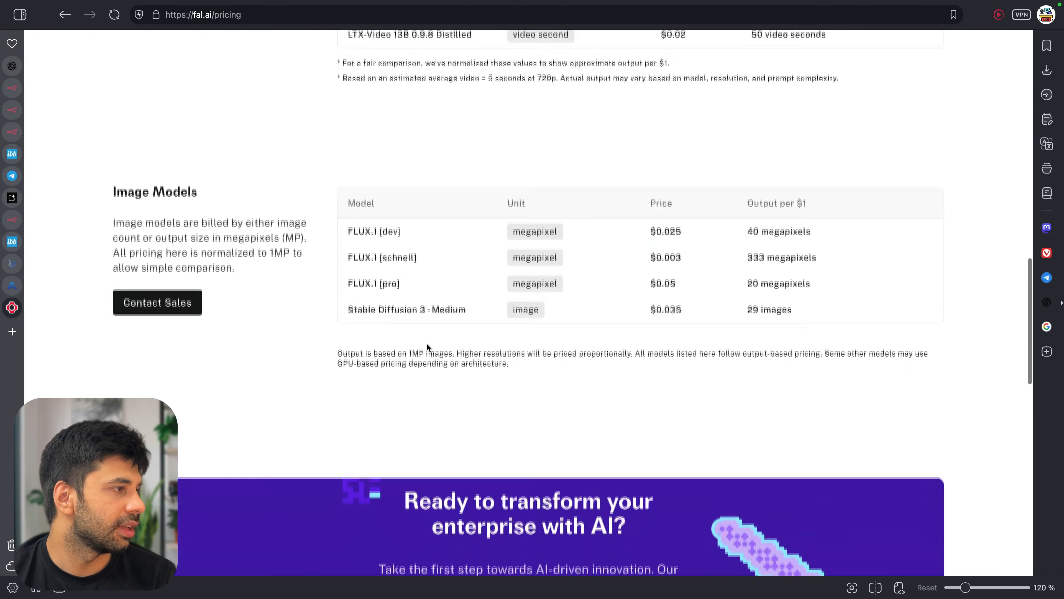
{"action": "scroll", "coordinate": [427, 343], "scroll_direction": "up", "scroll_amount": 7}
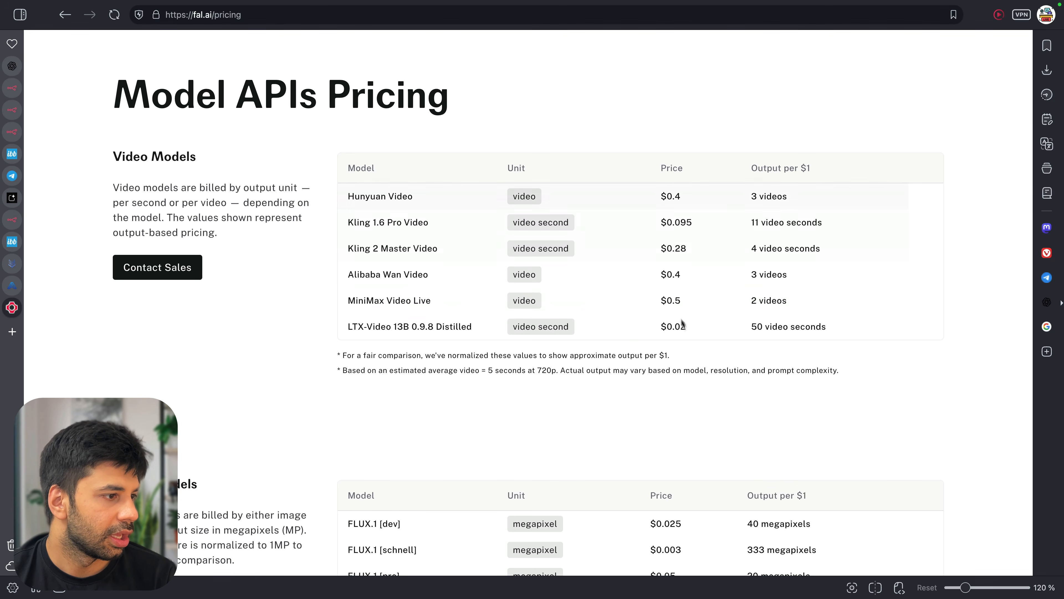
{"action": "scroll", "coordinate": [658, 242], "scroll_direction": "down", "scroll_amount": 5}
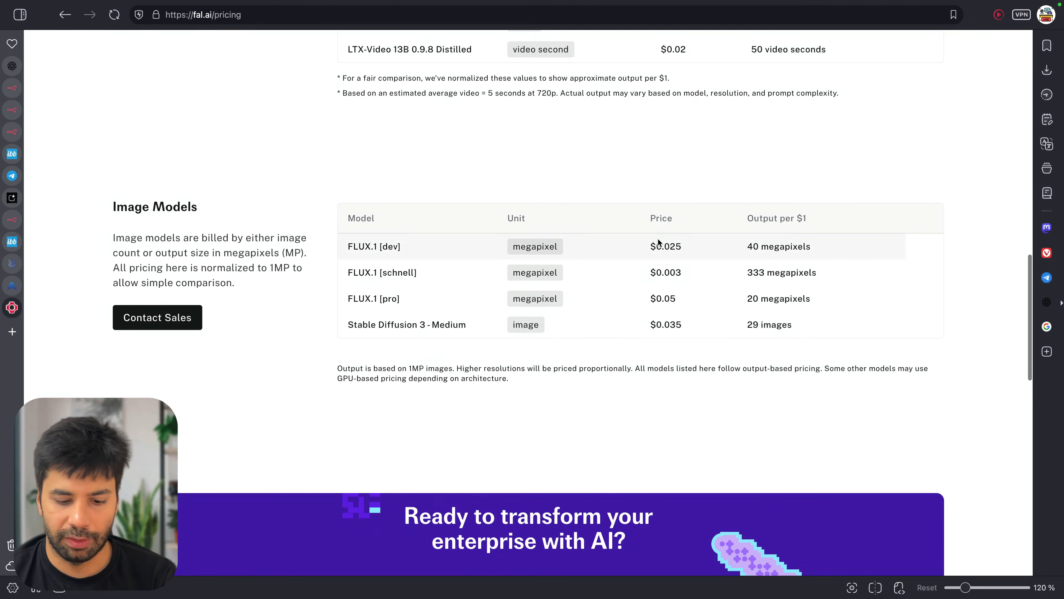
{"action": "key", "text": "ctrl+f"}
{"action": "type", "text": "veo3"}
{"action": "left_click", "coordinate": [99, 77]}
Open the Veo 3 text-to-video playground from fal.ai's model catalogue
{"action": "left_click", "coordinate": [83, 79]}
{"action": "left_click", "coordinate": [124, 50]}
{"action": "scroll", "coordinate": [456, 240], "scroll_direction": "down", "scroll_amount": 5}
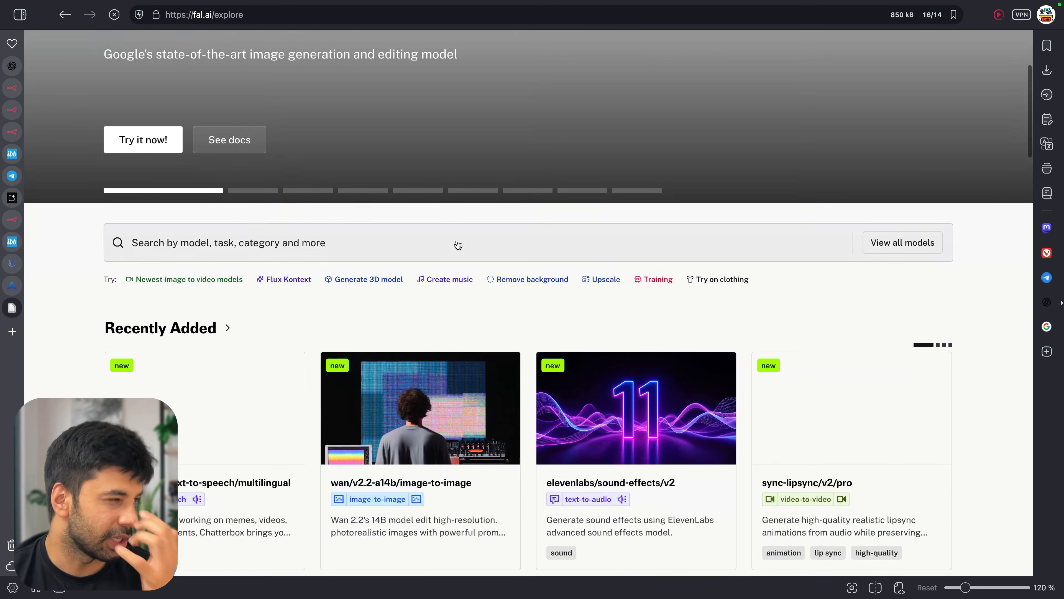
{"action": "scroll", "coordinate": [458, 245], "scroll_direction": "down", "scroll_amount": 2}
{"action": "scroll", "coordinate": [281, 291], "scroll_direction": "down", "scroll_amount": 4}
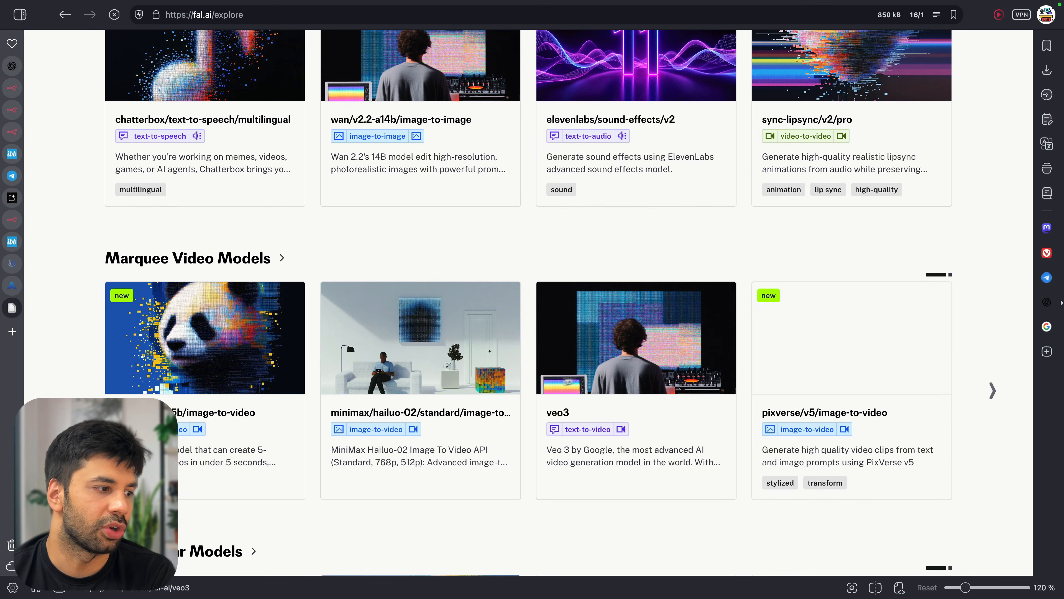
{"action": "left_click", "coordinate": [621, 376]}
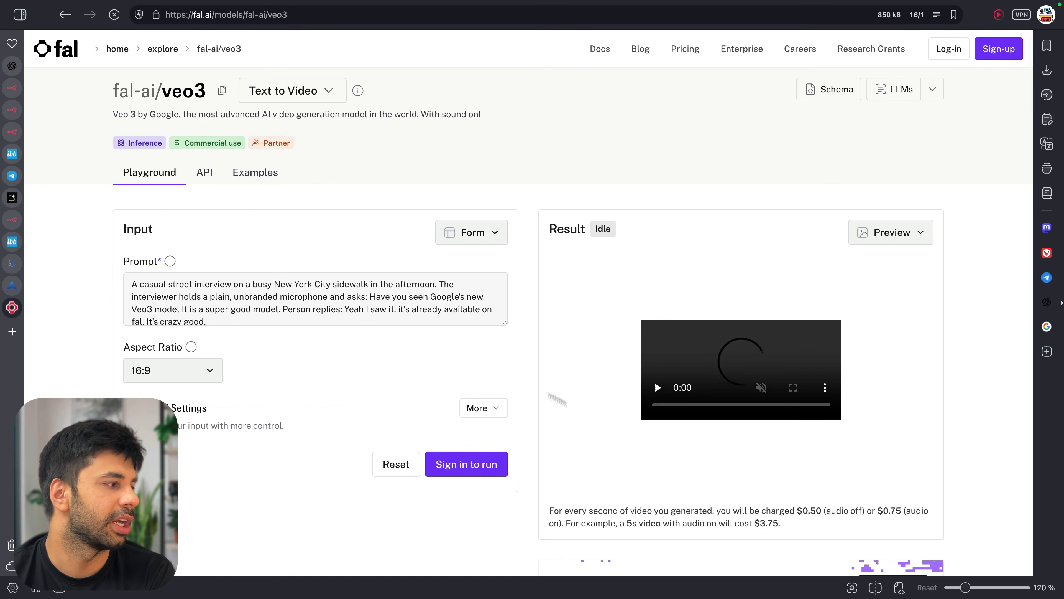
Pause the sample street-interview video and highlight the pricing: $0.50/s, $0.75/s with audio, $3.75 for 5s
{"action": "scroll", "coordinate": [493, 365], "scroll_direction": "down", "scroll_amount": 4}
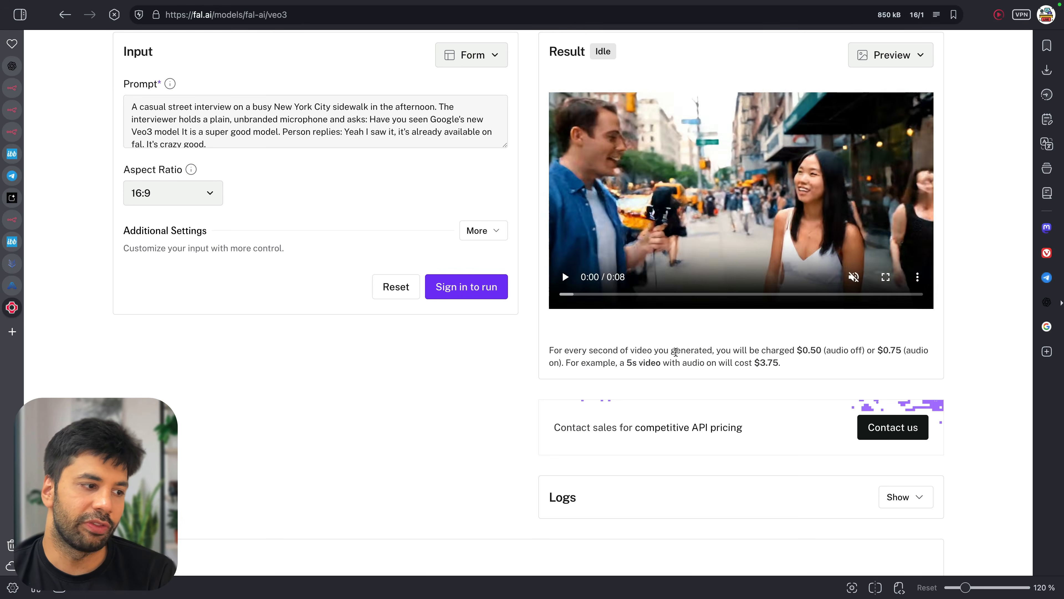
{"action": "left_click", "coordinate": [724, 217]}
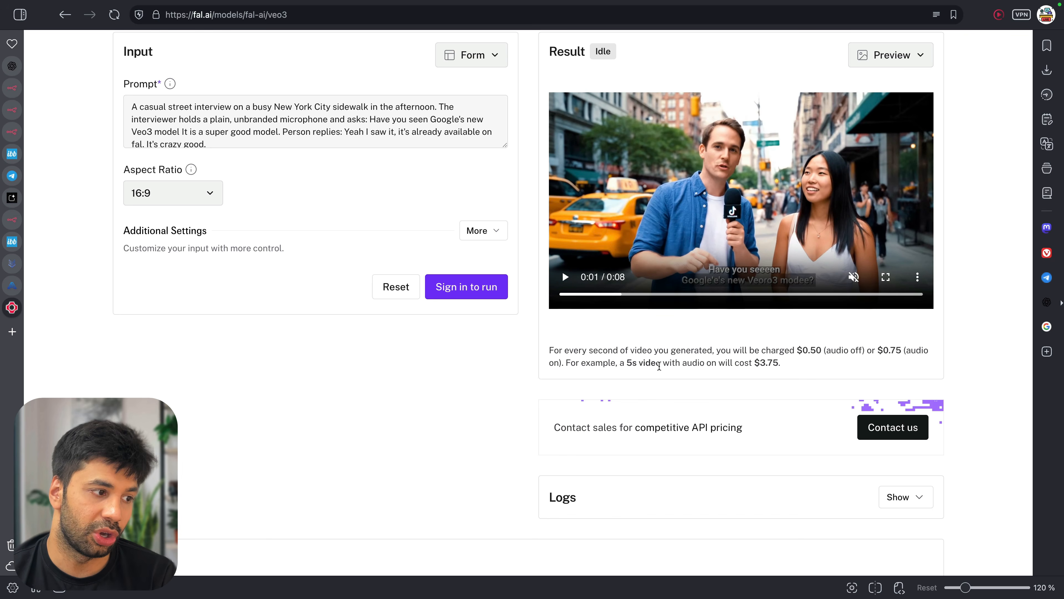
{"action": "left_click_drag", "start_coordinate": [627, 363], "coordinate": [793, 366]}
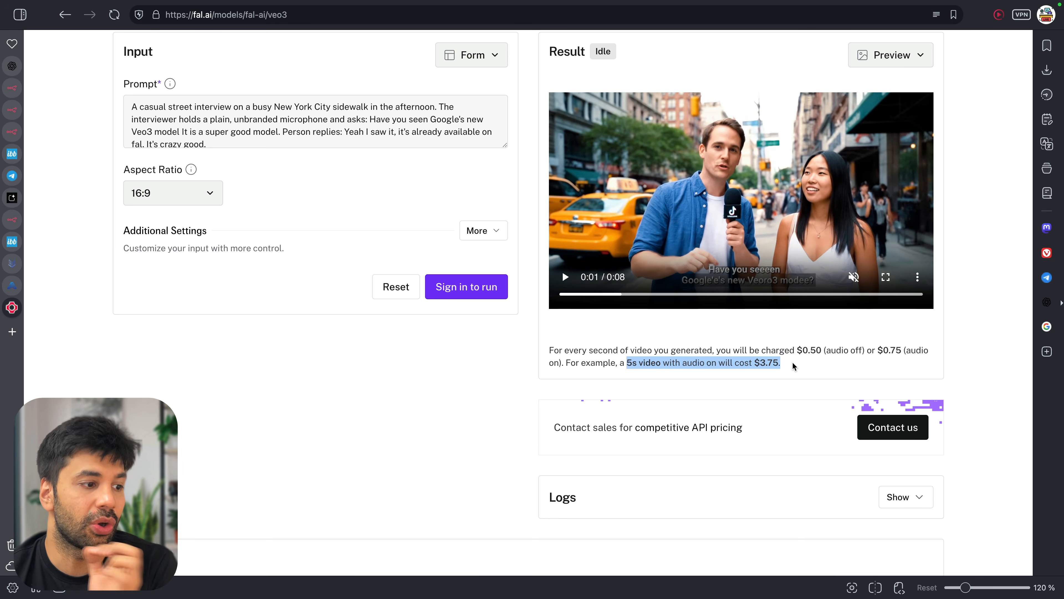
{"action": "left_click", "coordinate": [793, 366]}
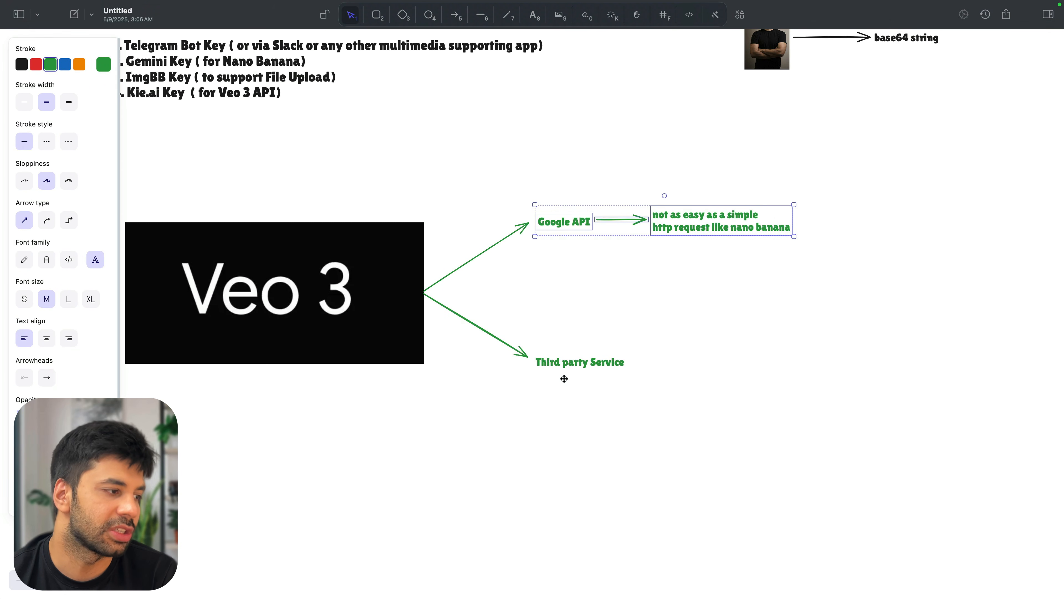
Add a label under Third party Service listing kie.ai, fal.ai and replicate
{"action": "left_click", "coordinate": [564, 379]}
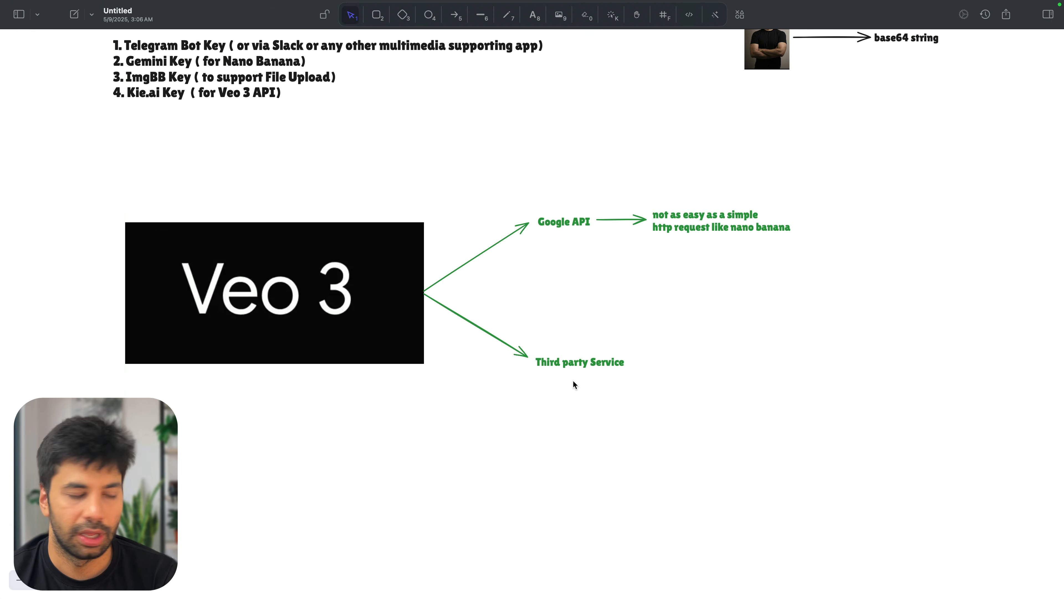
{"action": "double_click", "coordinate": [573, 381]}
{"action": "type", "text": "kie.ai"}
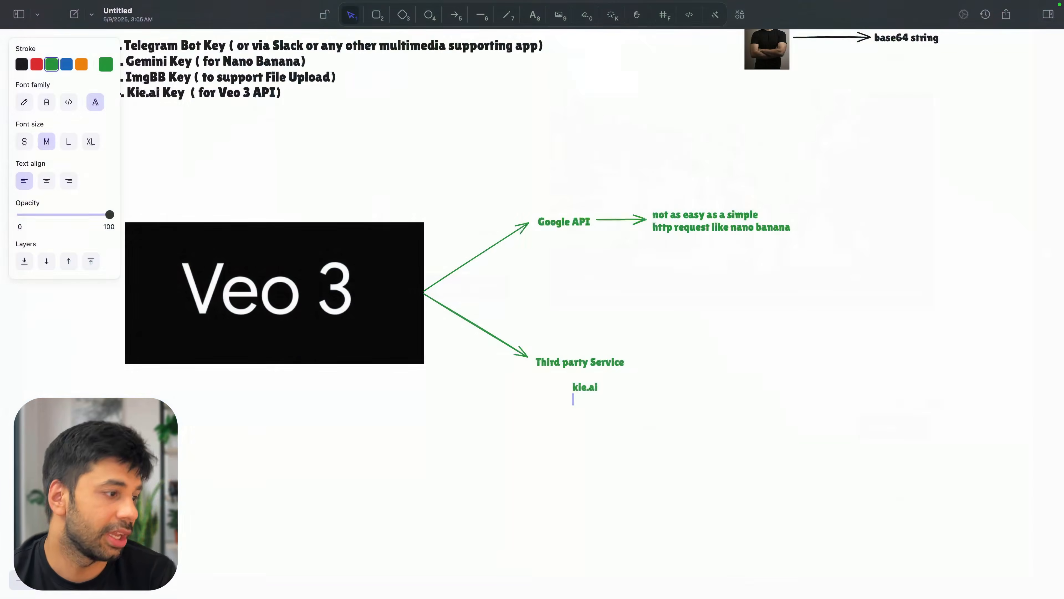
{"action": "type", "text": "fal.ai"}
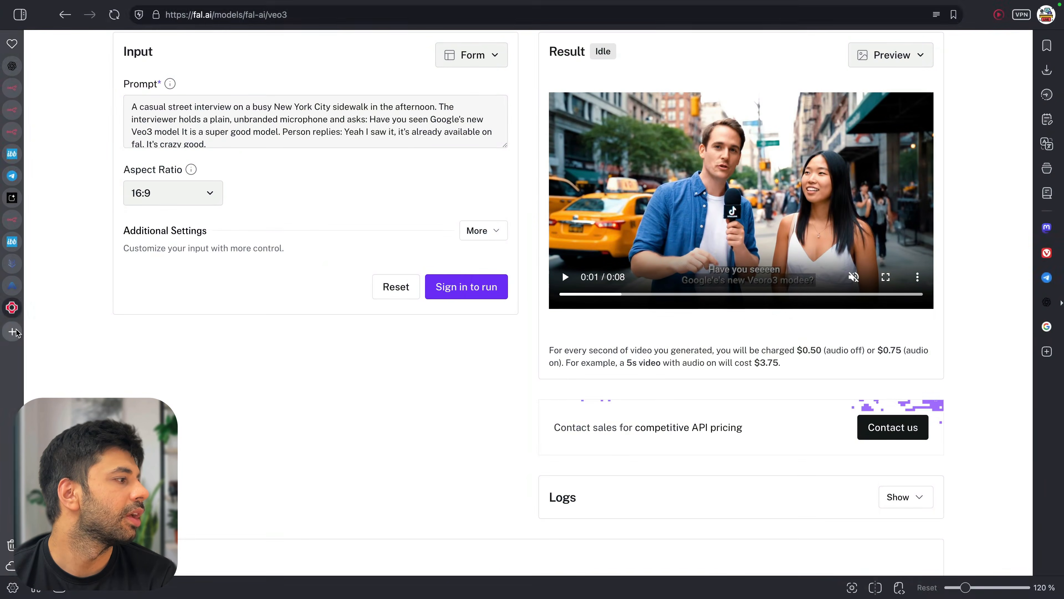
Search Google for 'replicate ai video api' and open Replicate's text-to-video collection result
{"action": "left_click", "coordinate": [12, 330]}
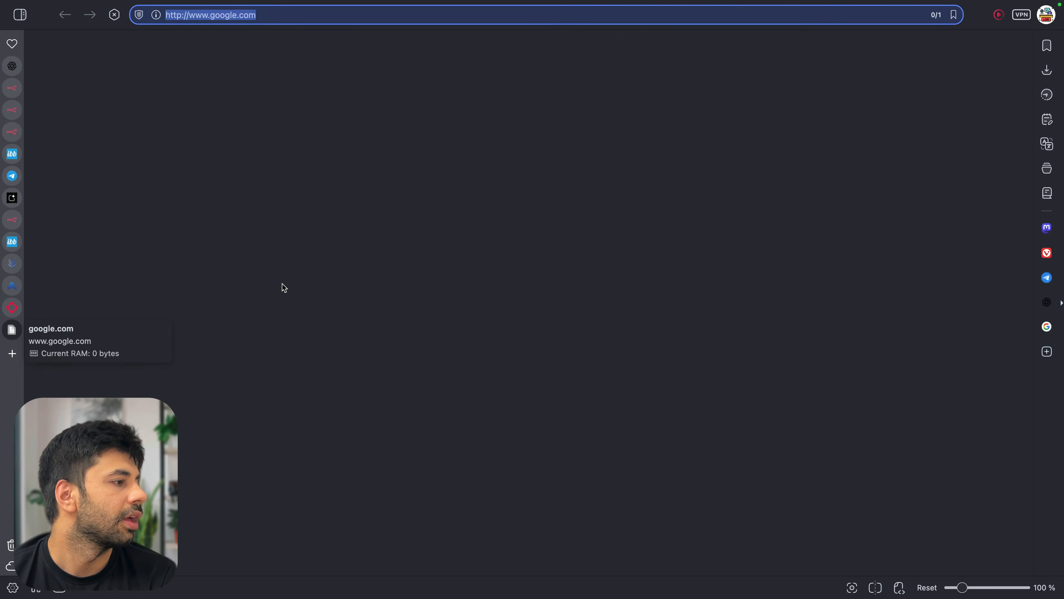
{"action": "left_click", "coordinate": [347, 265]}
{"action": "type", "text": "replicate"}
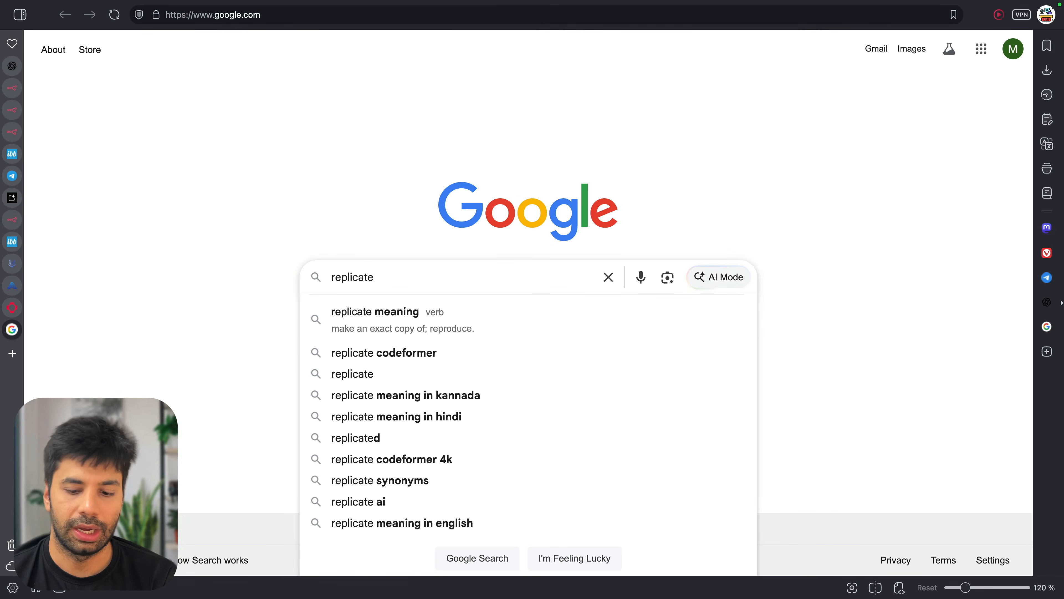
{"action": "type", "text": " ai video api"}
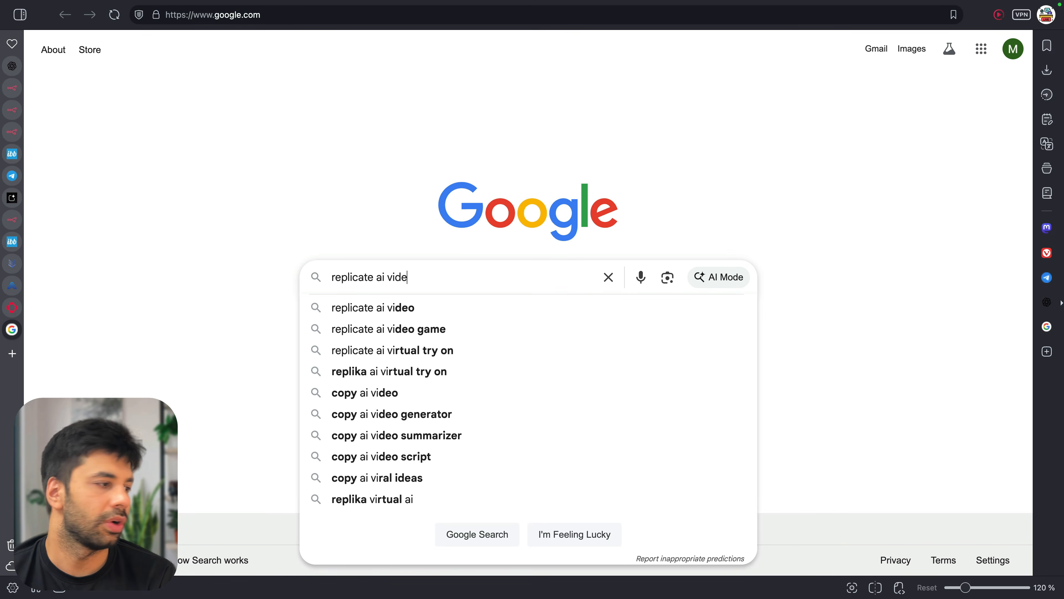
{"action": "key", "text": "Return"}
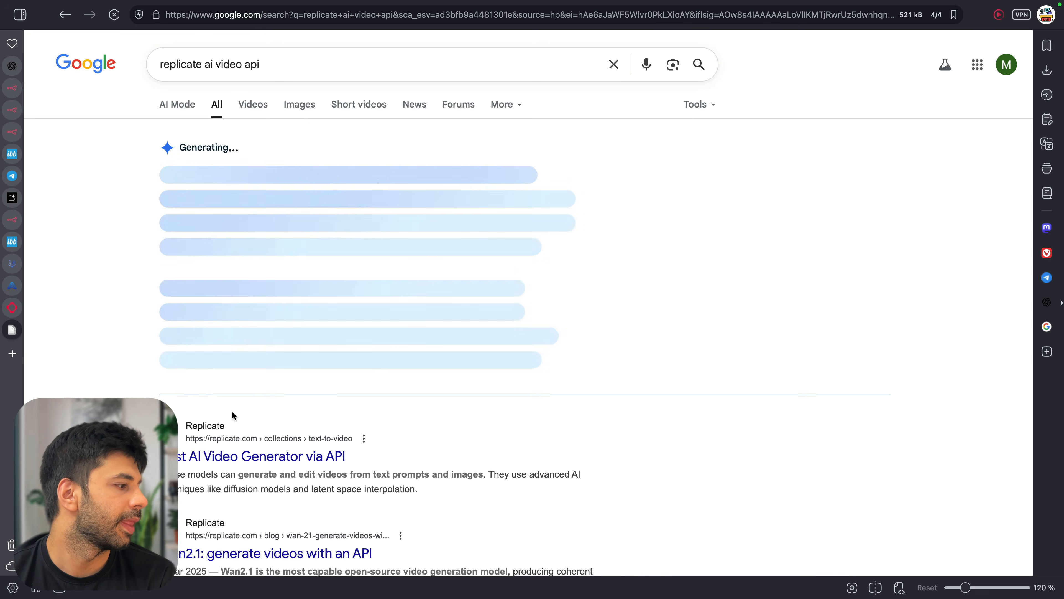
{"action": "scroll", "coordinate": [232, 410], "scroll_direction": "down", "scroll_amount": 3}
{"action": "left_click", "coordinate": [253, 347]}
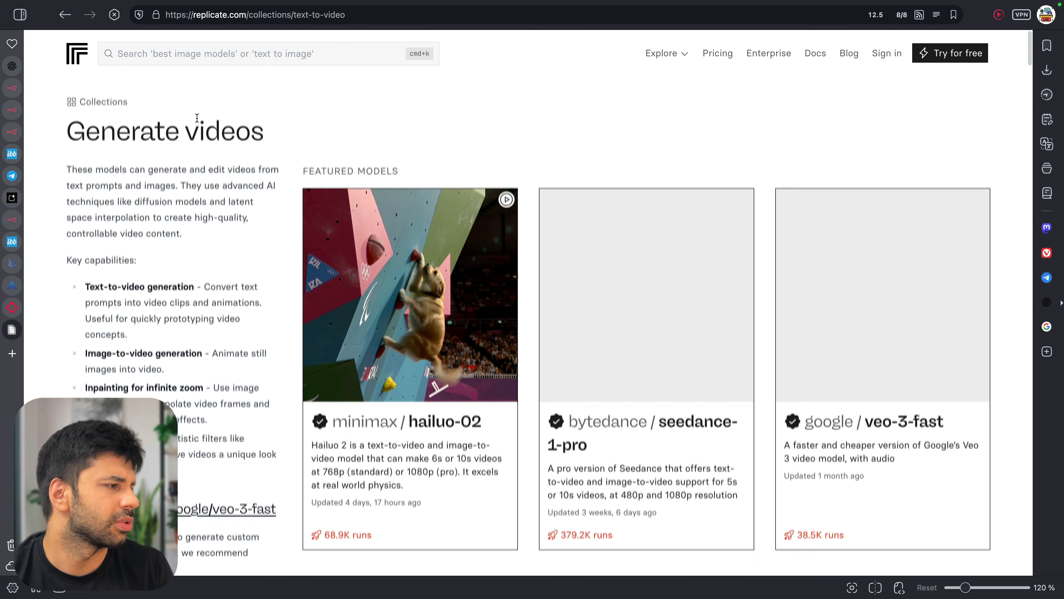
View google/veo-3-fast's example output as JSON and scroll through its input fields
{"action": "scroll", "coordinate": [197, 118], "scroll_direction": "down", "scroll_amount": 3}
{"action": "scroll", "coordinate": [810, 390], "scroll_direction": "down", "scroll_amount": 1}
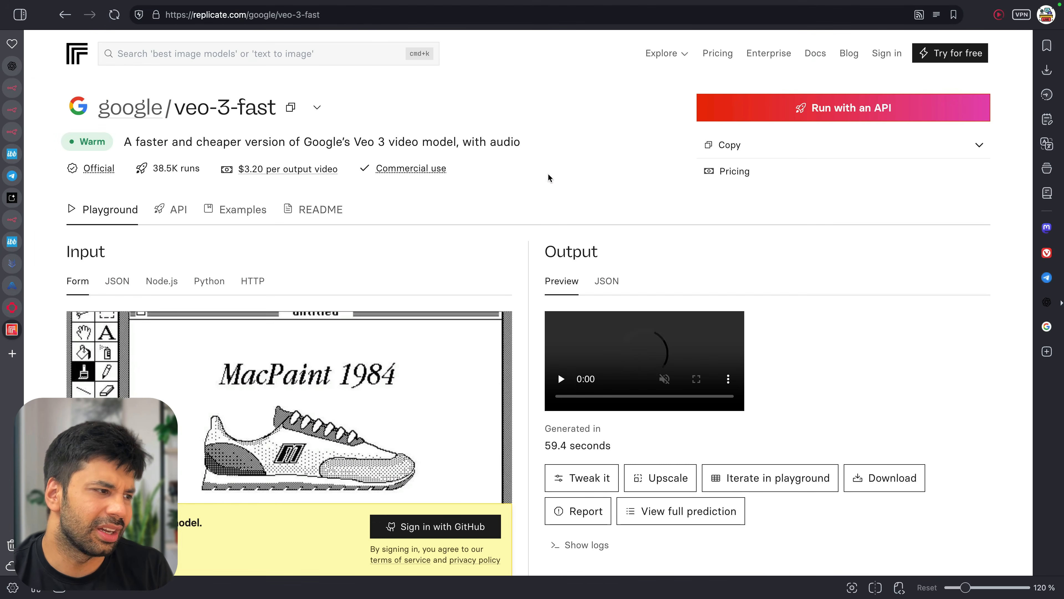
{"action": "scroll", "coordinate": [548, 173], "scroll_direction": "down", "scroll_amount": 3}
{"action": "left_click", "coordinate": [603, 136]}
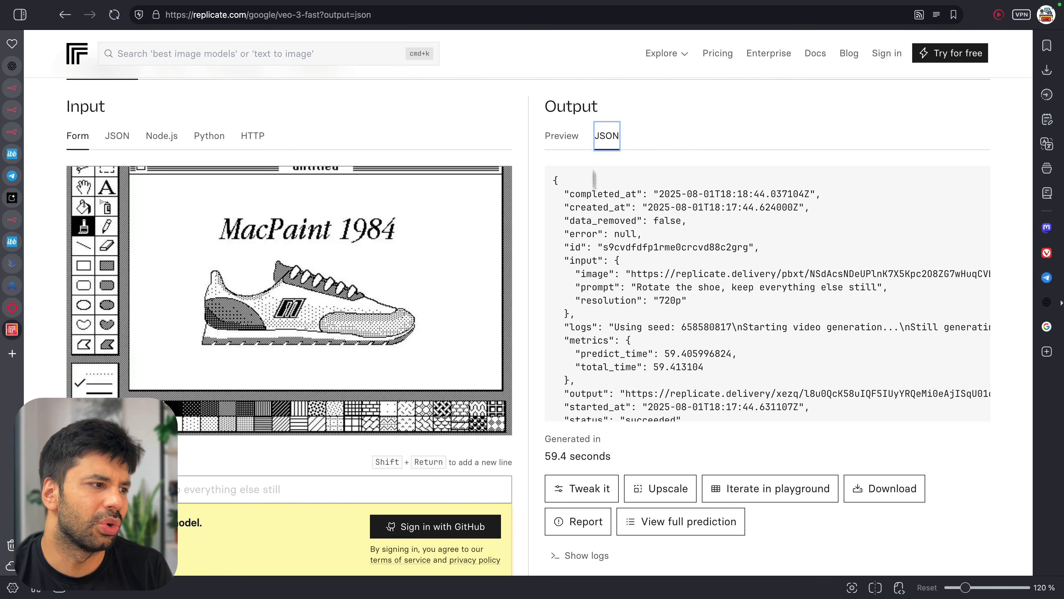
{"action": "scroll", "coordinate": [623, 311], "scroll_direction": "down", "scroll_amount": 3}
{"action": "scroll", "coordinate": [530, 248], "scroll_direction": "down", "scroll_amount": 3}
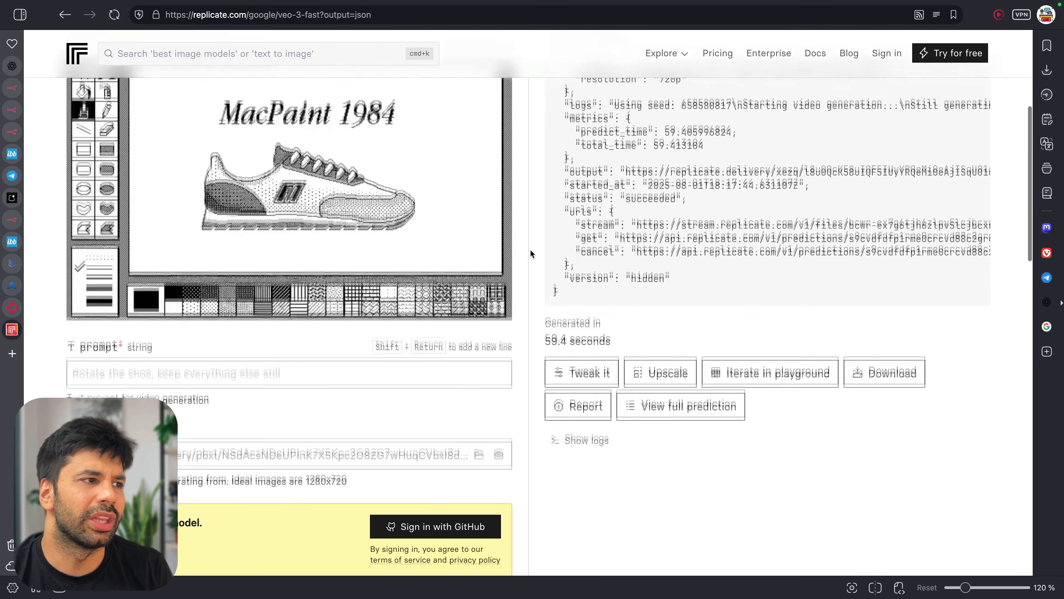
{"action": "scroll", "coordinate": [529, 249], "scroll_direction": "down", "scroll_amount": 5}
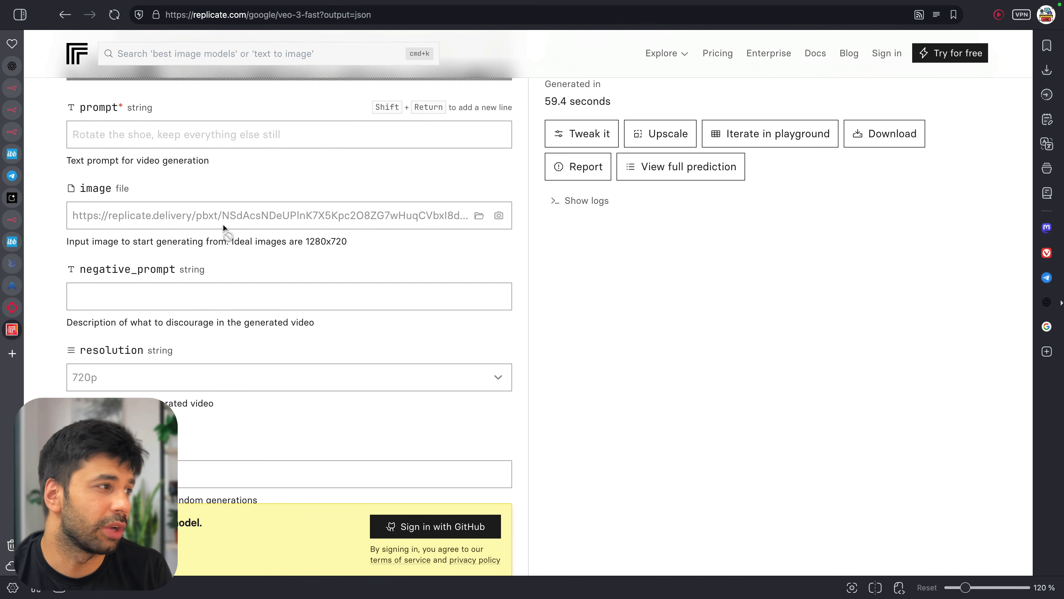
{"action": "scroll", "coordinate": [223, 227], "scroll_direction": "down", "scroll_amount": 2}
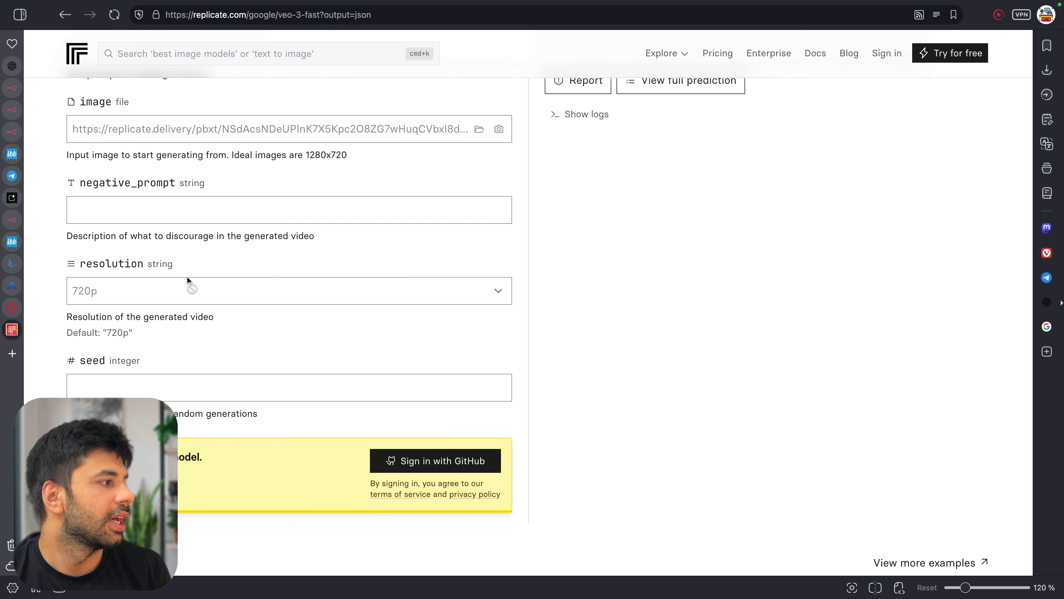
{"action": "scroll", "coordinate": [225, 379], "scroll_direction": "down", "scroll_amount": 4}
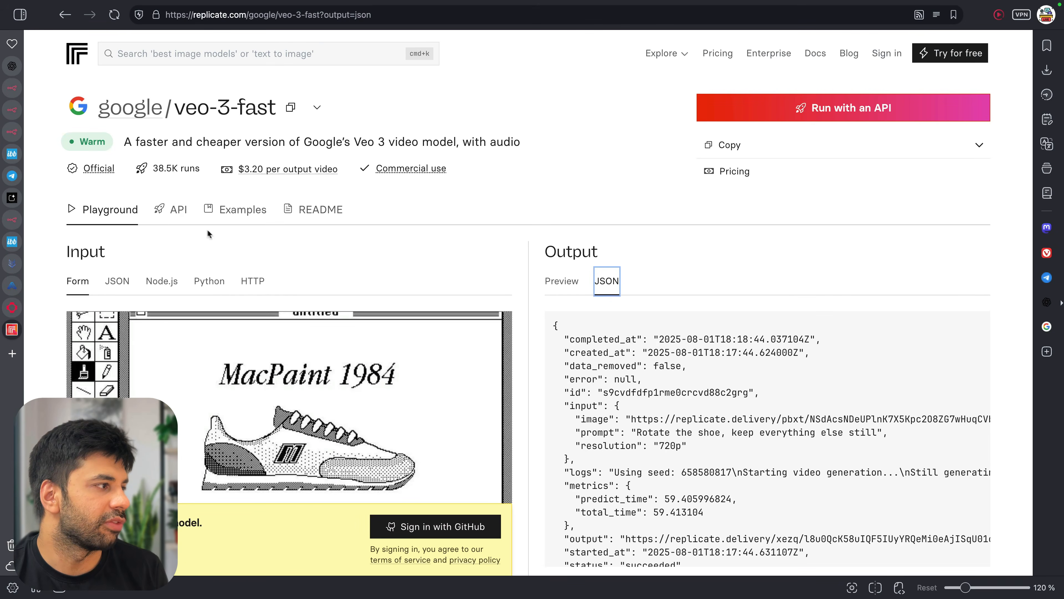
Inspect the veo-3-fast API usage and its HTTP curl request example
{"action": "left_click", "coordinate": [178, 218]}
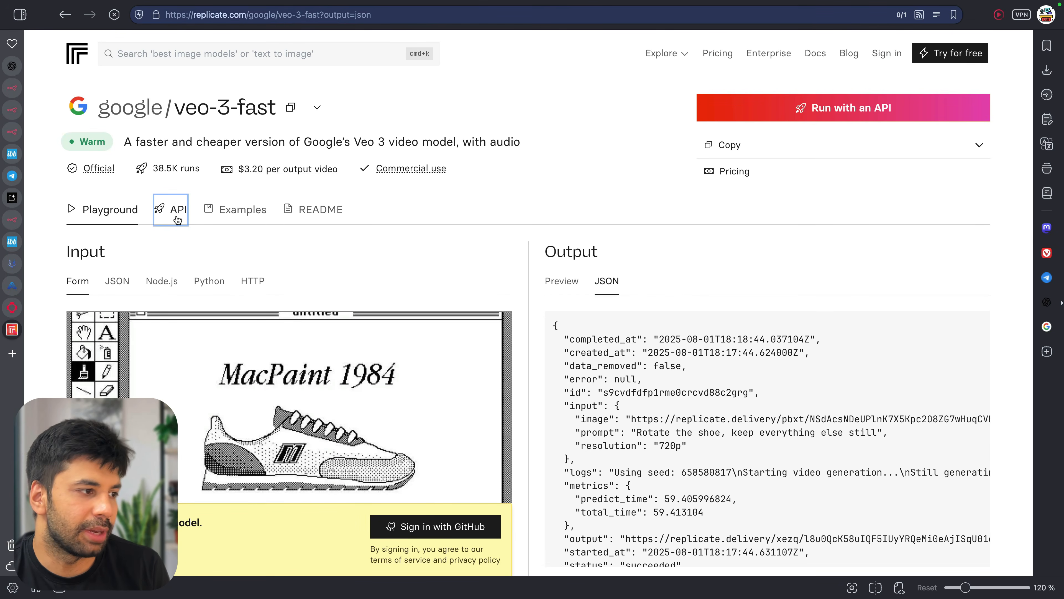
{"action": "scroll", "coordinate": [390, 214], "scroll_direction": "down", "scroll_amount": 2}
{"action": "left_click", "coordinate": [465, 212]}
{"action": "scroll", "coordinate": [339, 302], "scroll_direction": "down", "scroll_amount": 3}
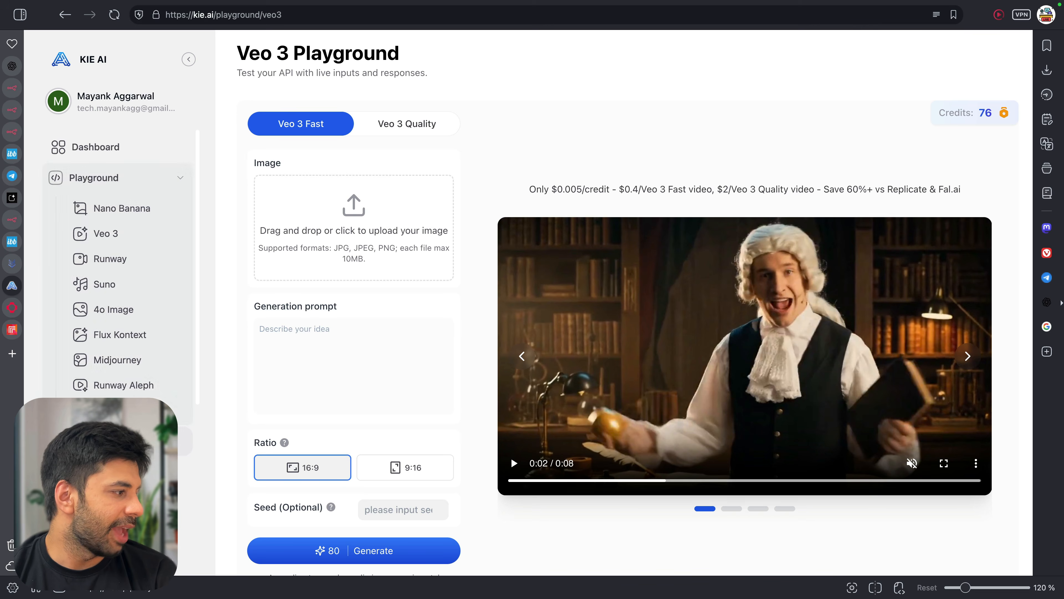
Copy Kie.ai's Default API key
{"action": "left_click", "coordinate": [101, 441]}
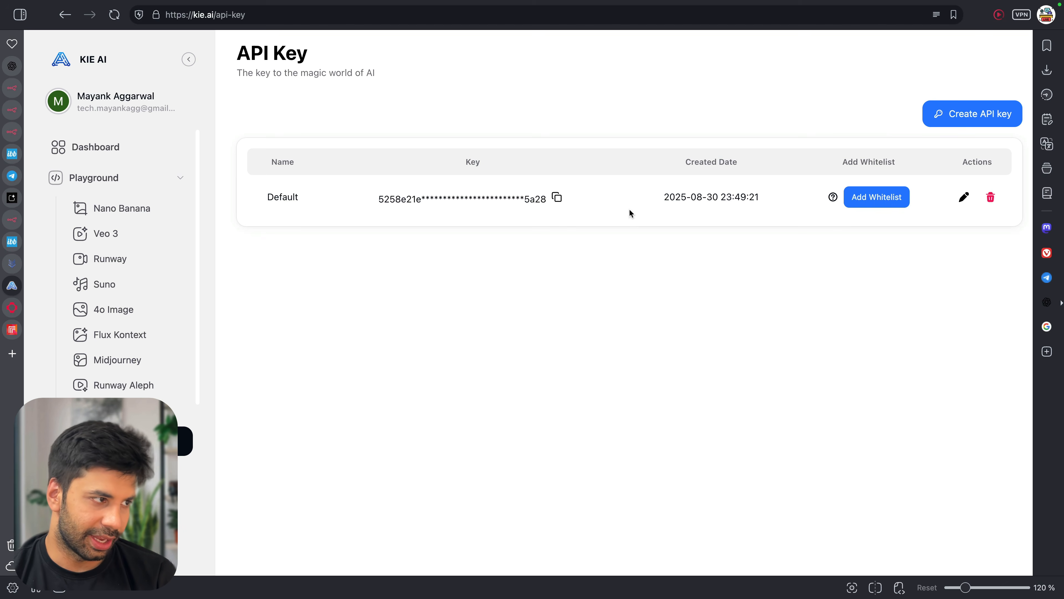
{"action": "left_click", "coordinate": [557, 197]}
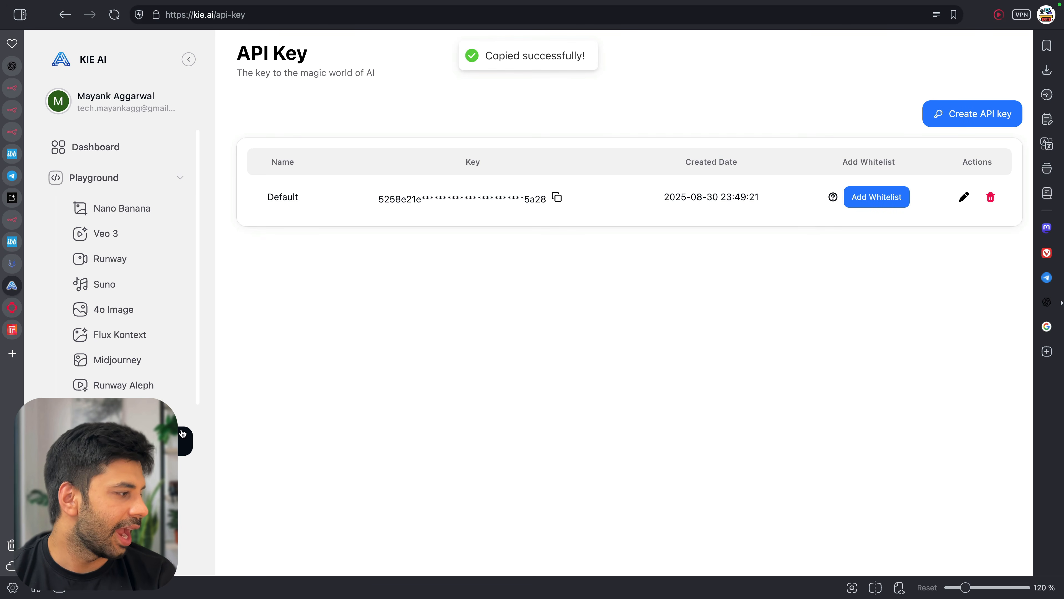
{"action": "scroll", "coordinate": [183, 433], "scroll_direction": "down", "scroll_amount": 4}
Check the empty API usage logs and the 76-credit balance on the Billing page
{"action": "left_click", "coordinate": [124, 384]}
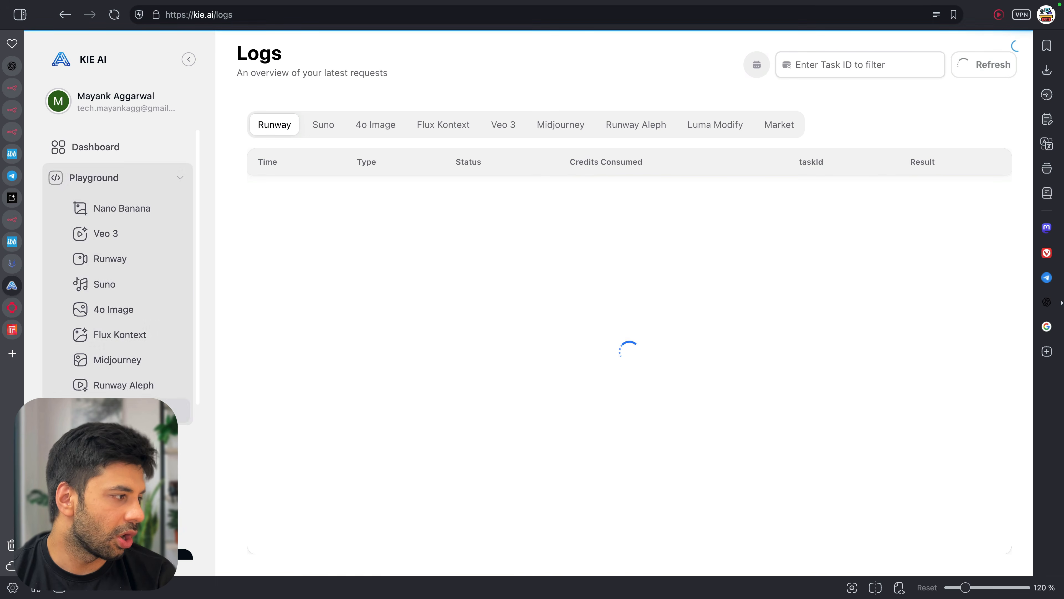
{"action": "scroll", "coordinate": [184, 455], "scroll_direction": "down", "scroll_amount": 3}
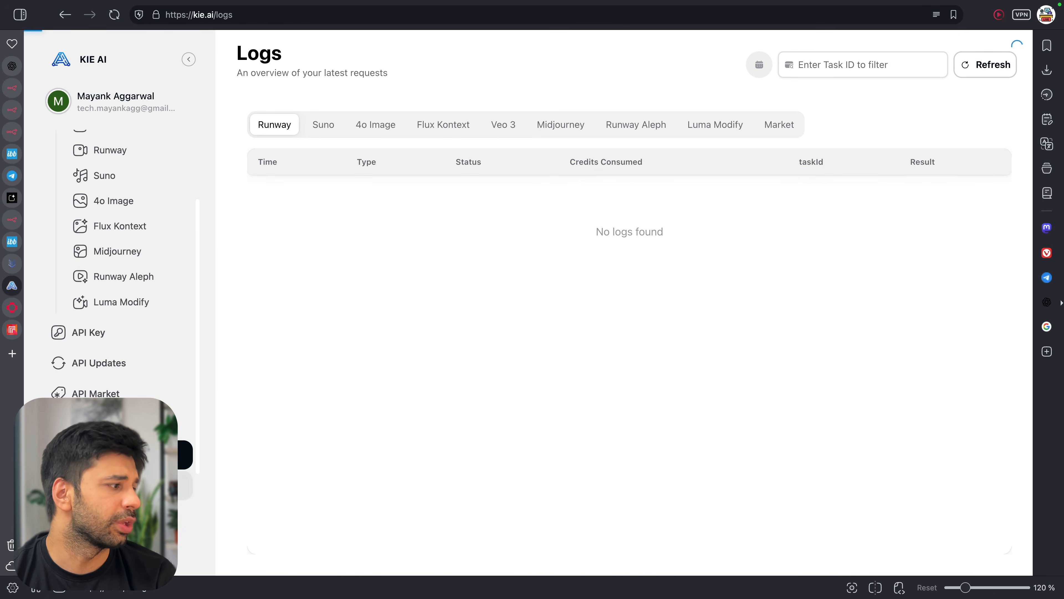
{"action": "left_click", "coordinate": [126, 486]}
{"action": "left_click_drag", "start_coordinate": [253, 164], "coordinate": [283, 161]}
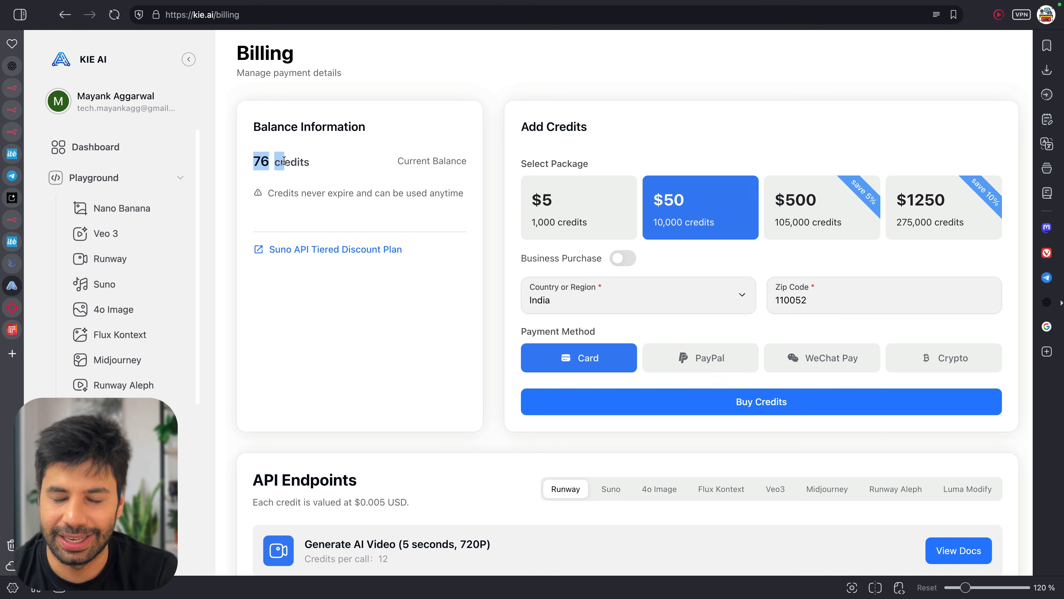
{"action": "left_click", "coordinate": [283, 160]}
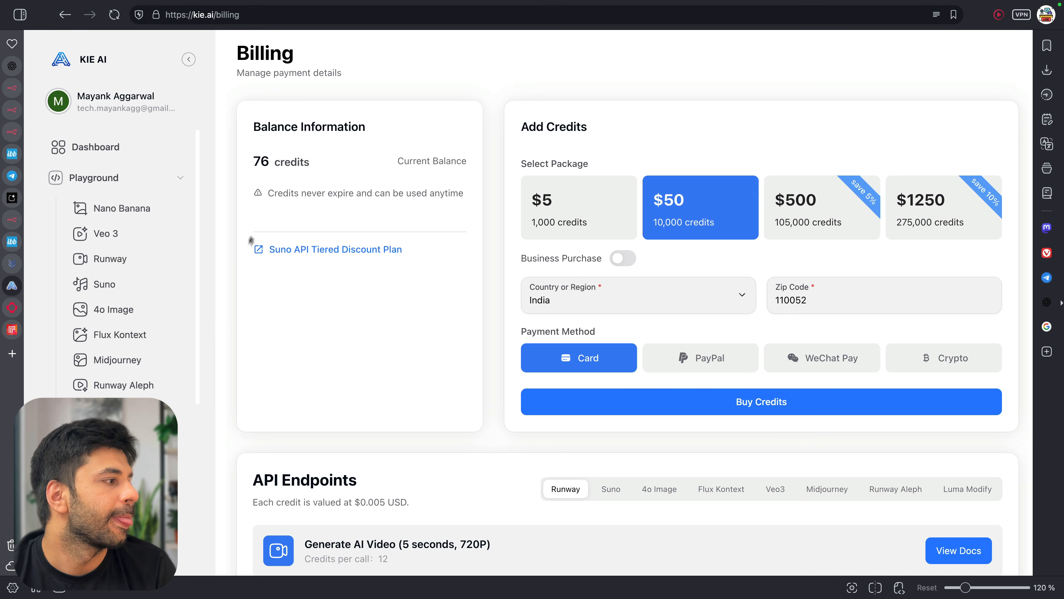
List the Veo3 endpoints' credit costs and select the $5, 1,000-credit package
{"action": "scroll", "coordinate": [305, 359], "scroll_direction": "down", "scroll_amount": 4}
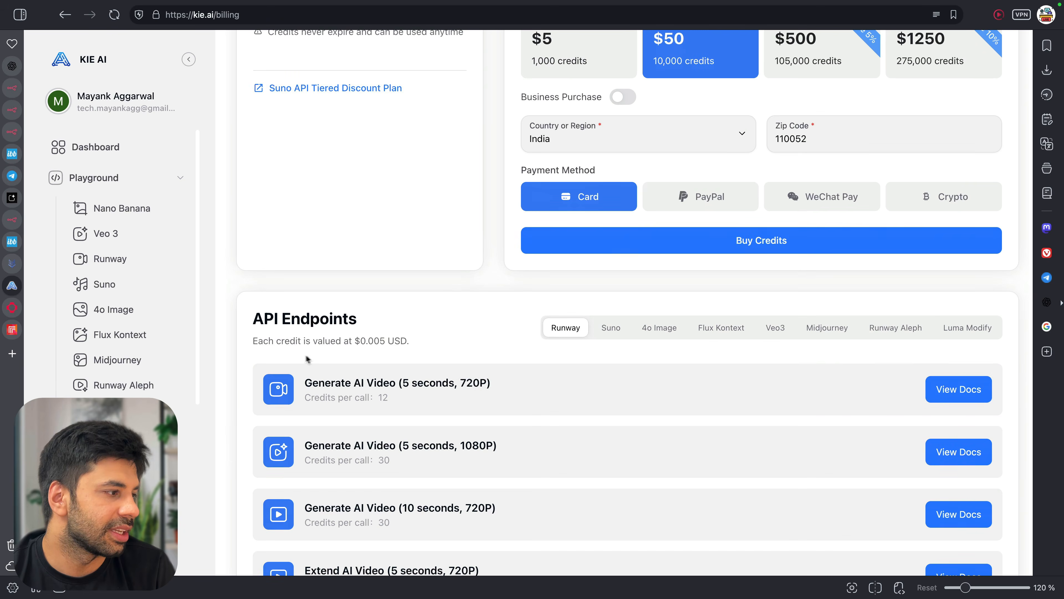
{"action": "scroll", "coordinate": [368, 392], "scroll_direction": "down", "scroll_amount": 4}
{"action": "left_click", "coordinate": [775, 158]}
{"action": "scroll", "coordinate": [433, 259], "scroll_direction": "down", "scroll_amount": 3}
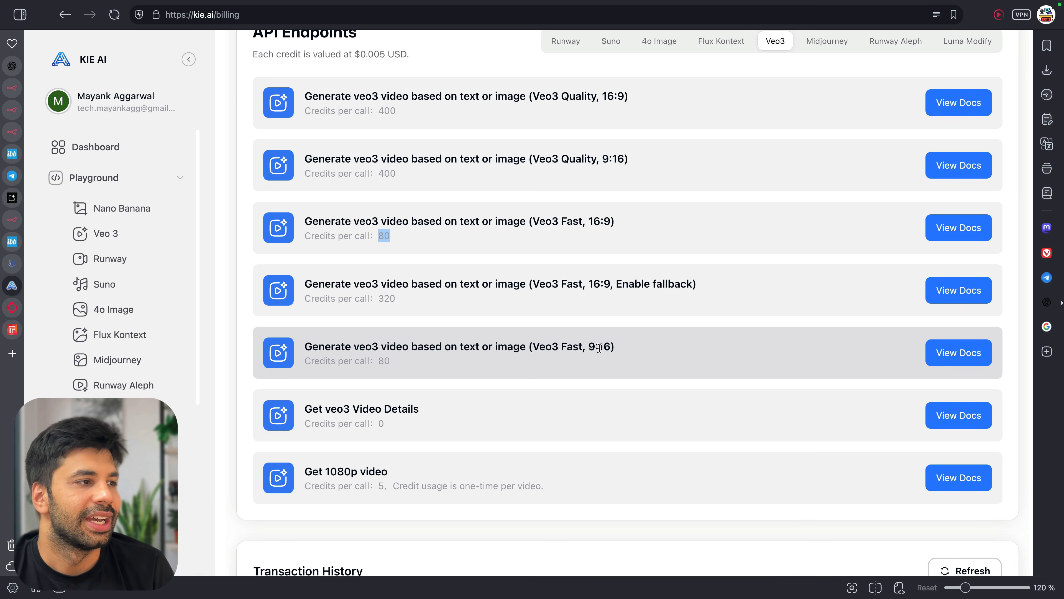
{"action": "scroll", "coordinate": [599, 348], "scroll_direction": "up", "scroll_amount": 2}
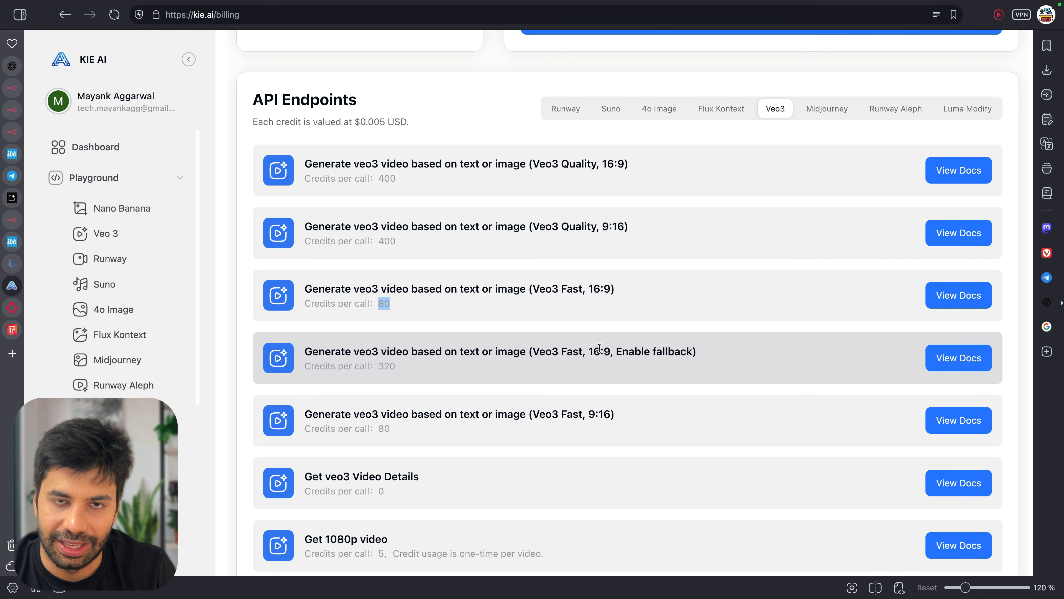
{"action": "scroll", "coordinate": [599, 348], "scroll_direction": "up", "scroll_amount": 10}
{"action": "left_click", "coordinate": [574, 210]}
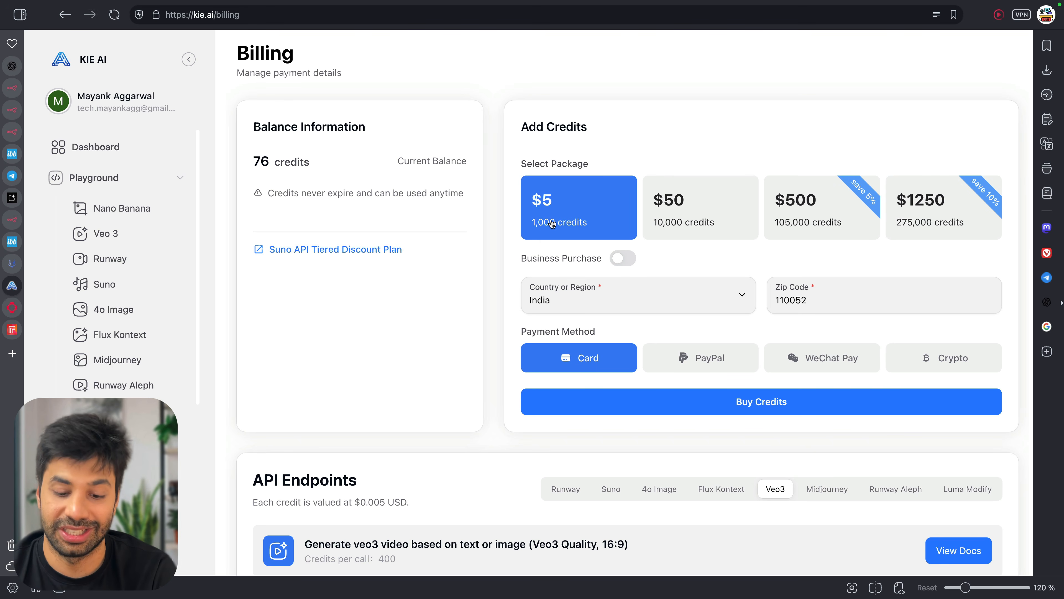
Convert 5 USD to rupees (about ₹440.95) in Raycast, then open a blank tab
{"action": "key", "text": "alt+space"}
{"action": "type", "text": "5 usd"}
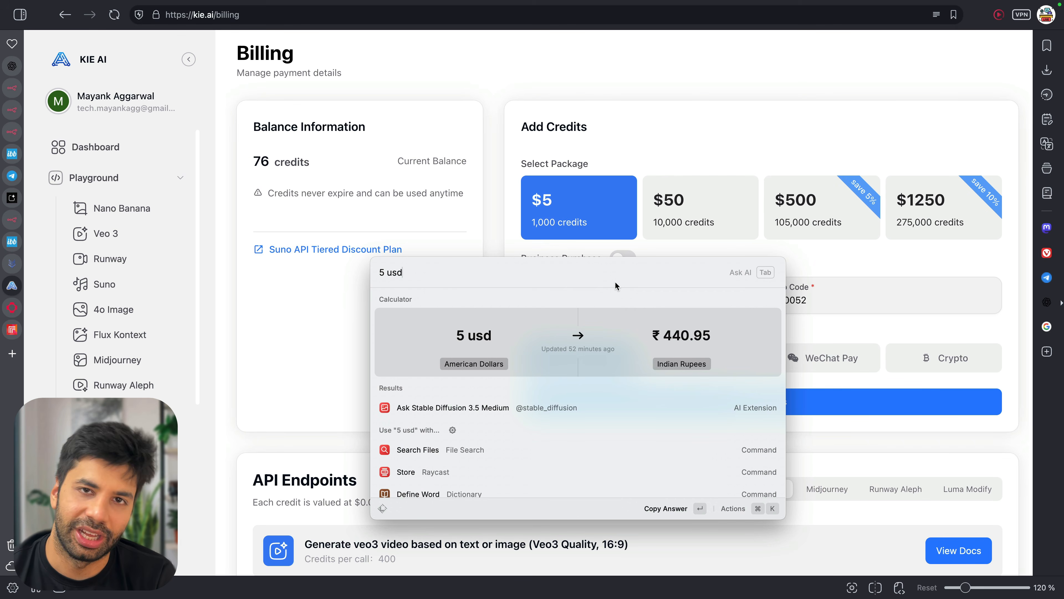
{"action": "key", "text": "Escape"}
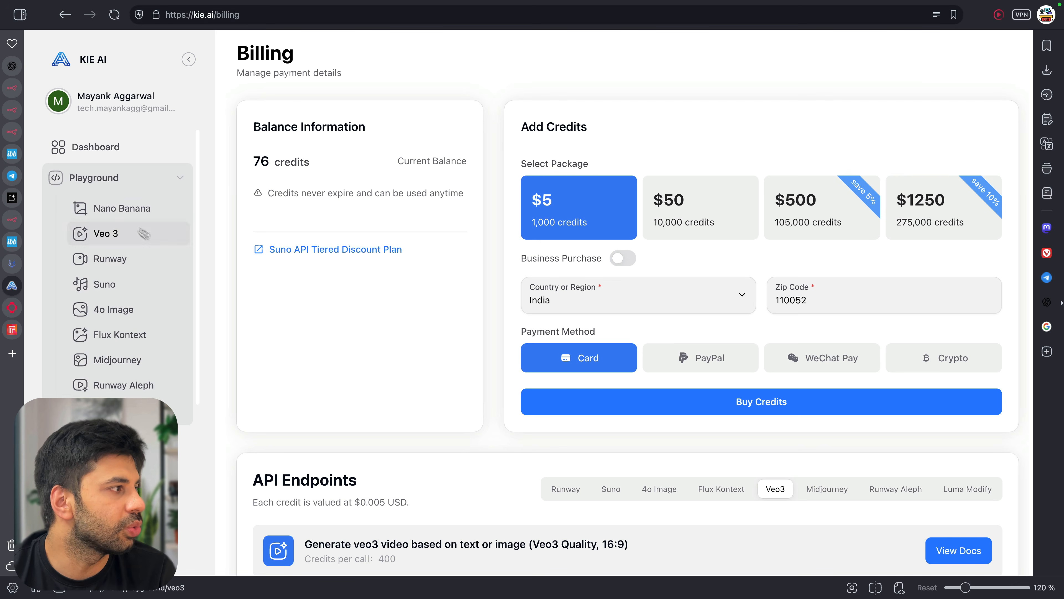
{"action": "left_click", "coordinate": [121, 212]}
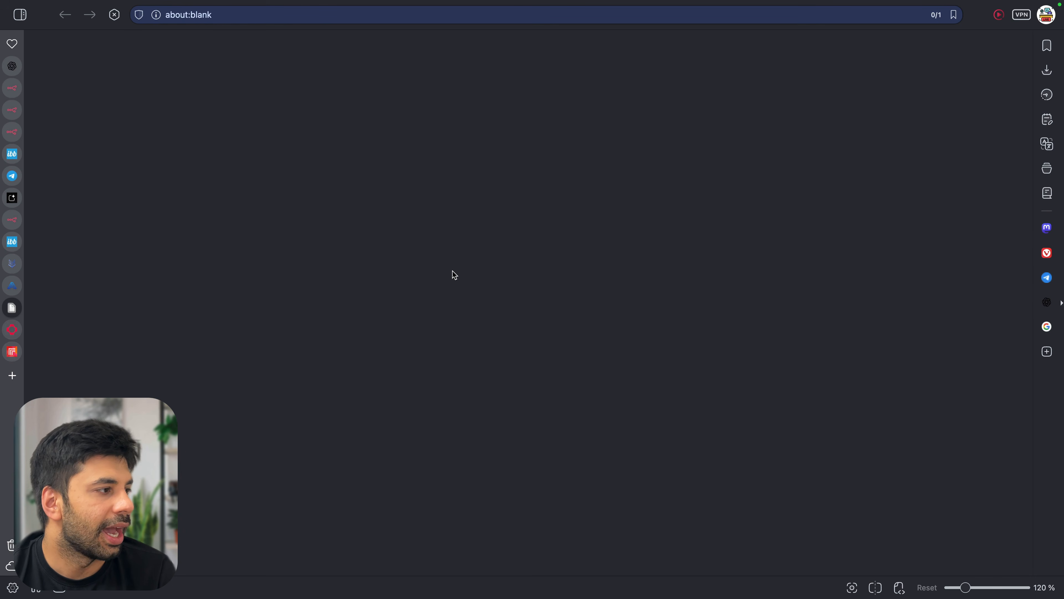
Scroll through the Veo3 API endpoint credit costs on Kie.ai's billing page
{"action": "left_click", "coordinate": [11, 286]}
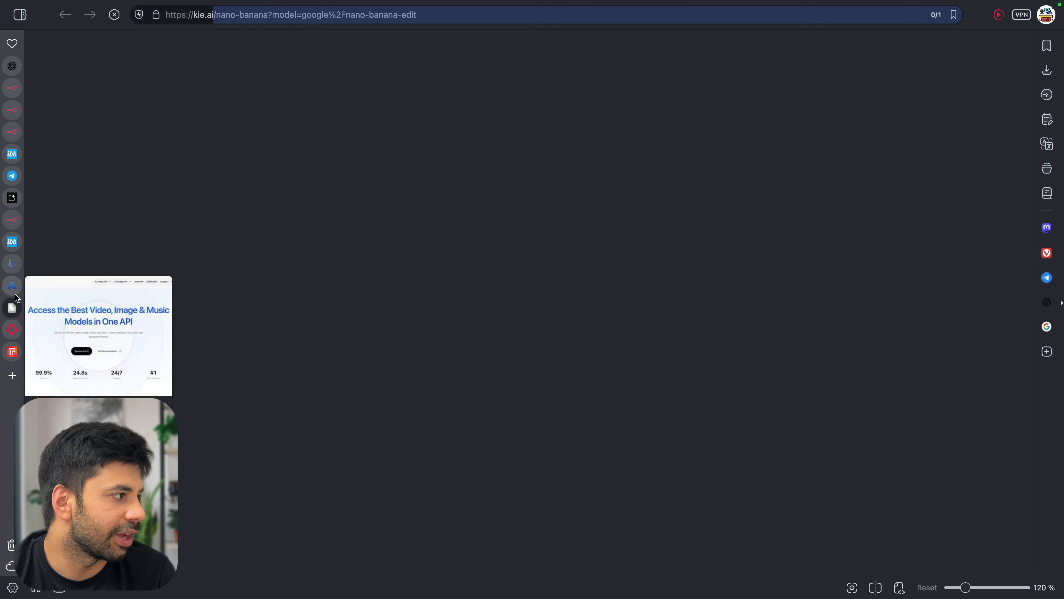
{"action": "scroll", "coordinate": [443, 468], "scroll_direction": "down", "scroll_amount": 5}
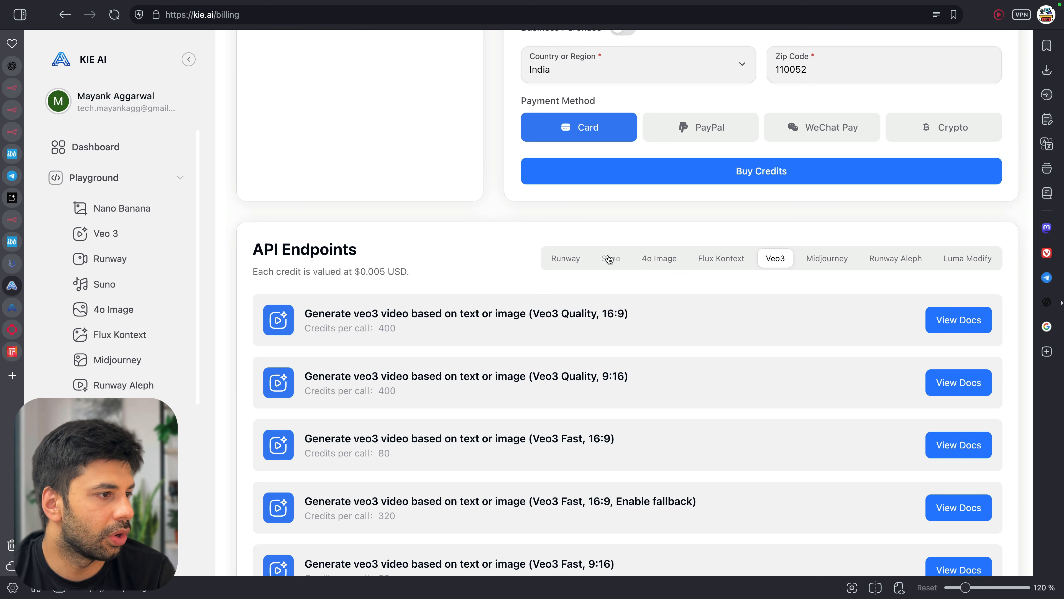
{"action": "scroll", "coordinate": [661, 304], "scroll_direction": "down", "scroll_amount": 5}
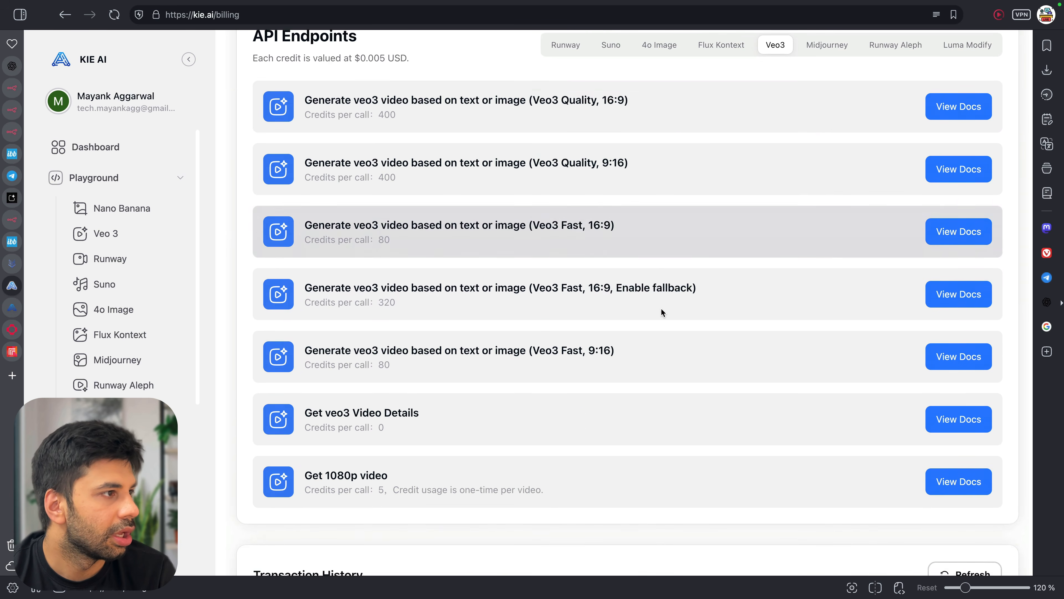
{"action": "scroll", "coordinate": [653, 293], "scroll_direction": "up", "scroll_amount": 2}
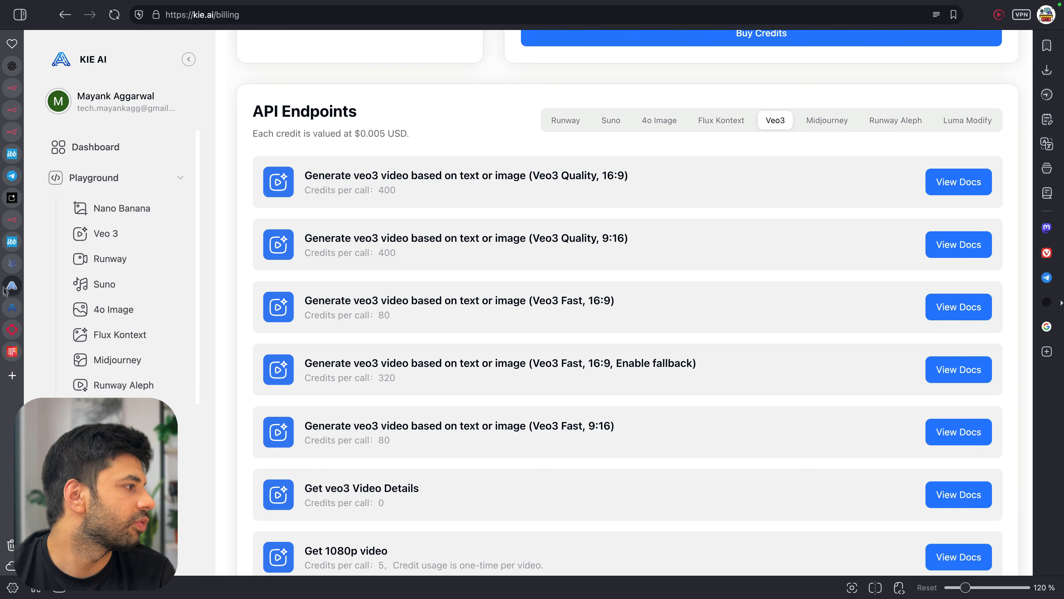
Review Nano Banana edit's per-image pricing and figurine result, close that page, and return to n8n
{"action": "left_click", "coordinate": [7, 310]}
{"action": "scroll", "coordinate": [354, 331], "scroll_direction": "down", "scroll_amount": 4}
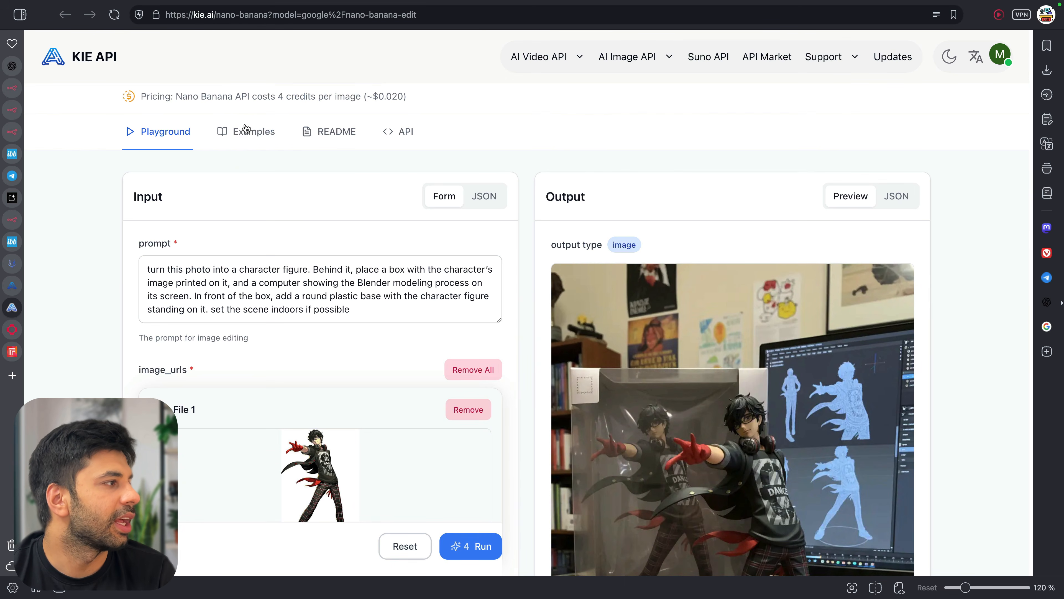
{"action": "left_click_drag", "start_coordinate": [201, 96], "coordinate": [463, 100]}
{"action": "left_click", "coordinate": [476, 99]}
{"action": "scroll", "coordinate": [477, 99], "scroll_direction": "up", "scroll_amount": 5}
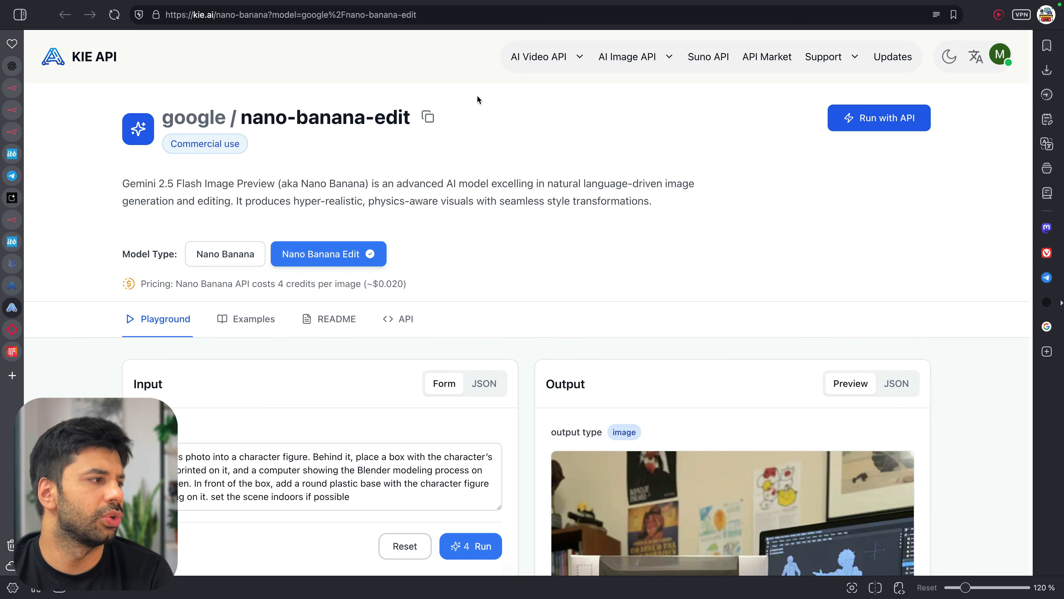
{"action": "scroll", "coordinate": [476, 94], "scroll_direction": "down", "scroll_amount": 6}
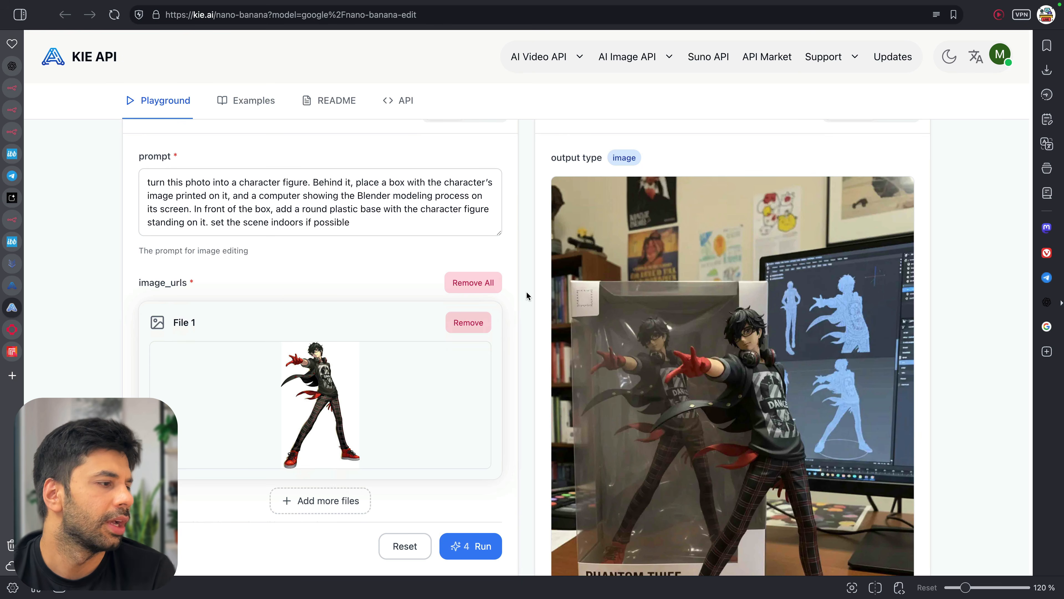
{"action": "key", "text": "super+w"}
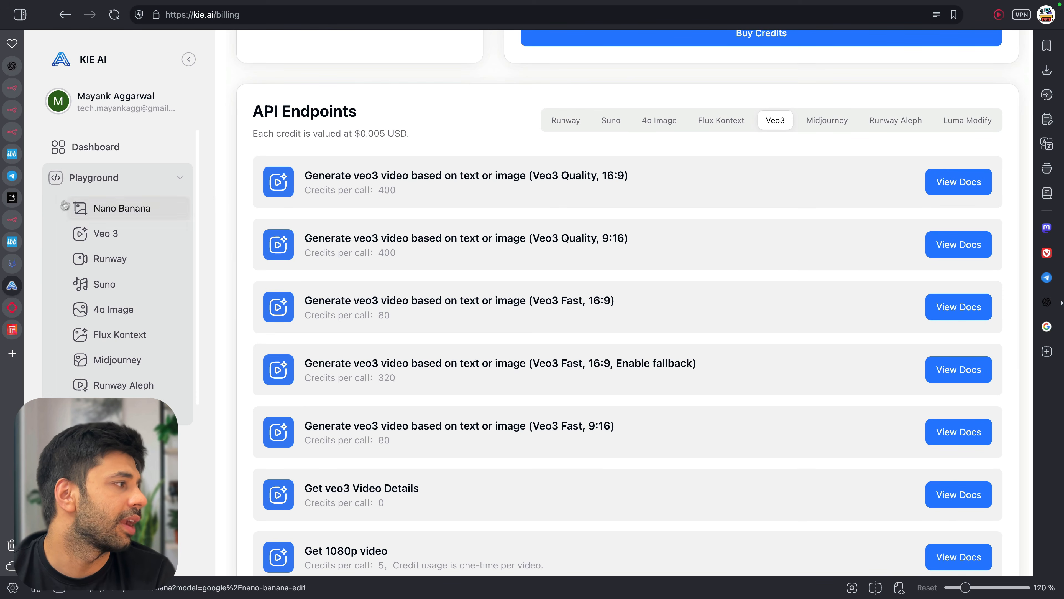
{"action": "left_click", "coordinate": [12, 132]}
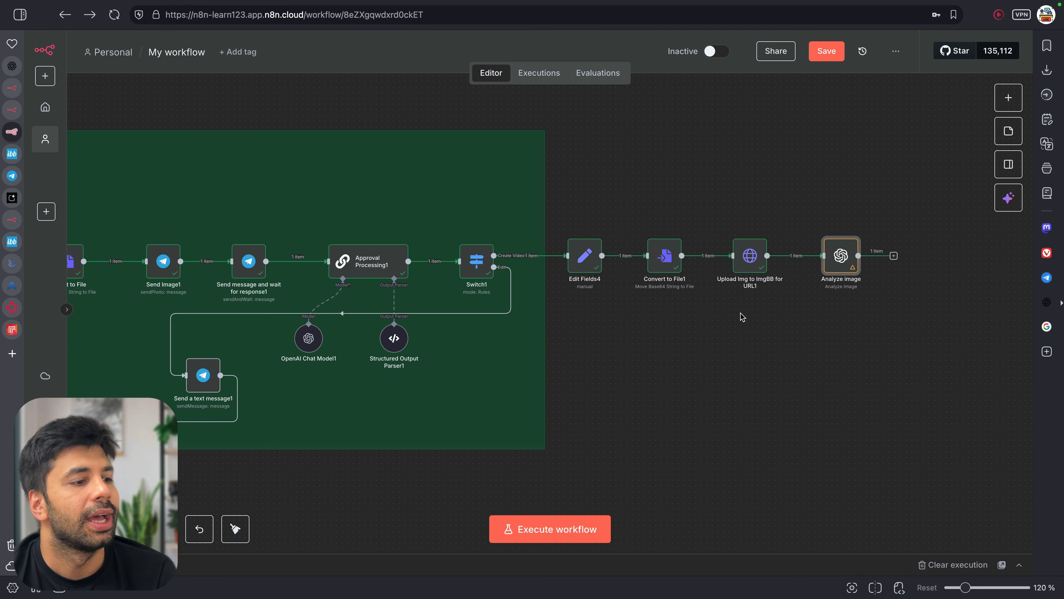
Paste the copied AI Agent group and connect it after Analyze image
{"action": "scroll", "coordinate": [745, 316], "scroll_direction": "right", "scroll_amount": 1}
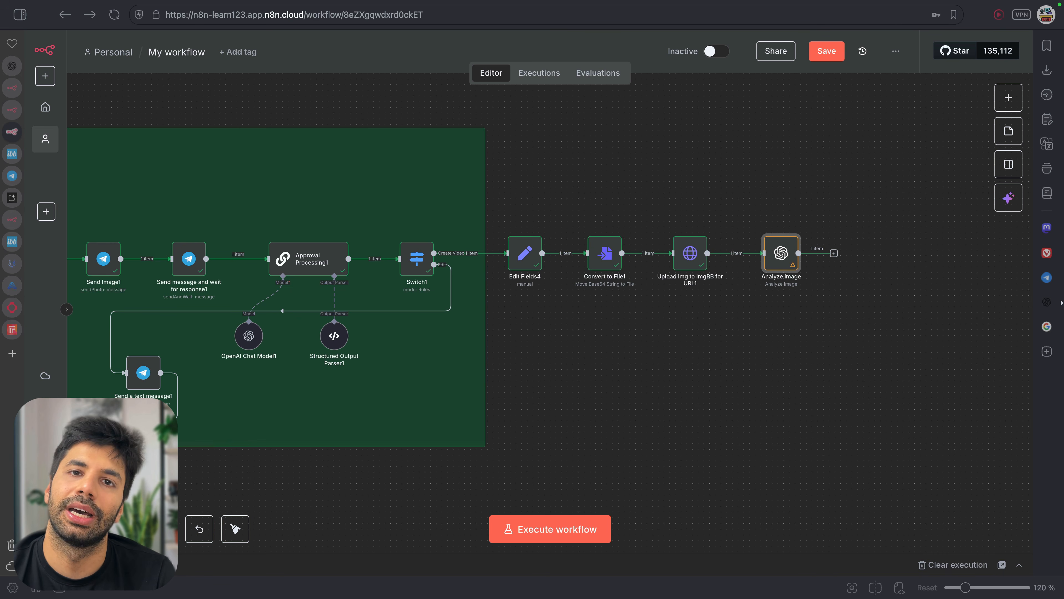
{"action": "left_click", "coordinate": [810, 358]}
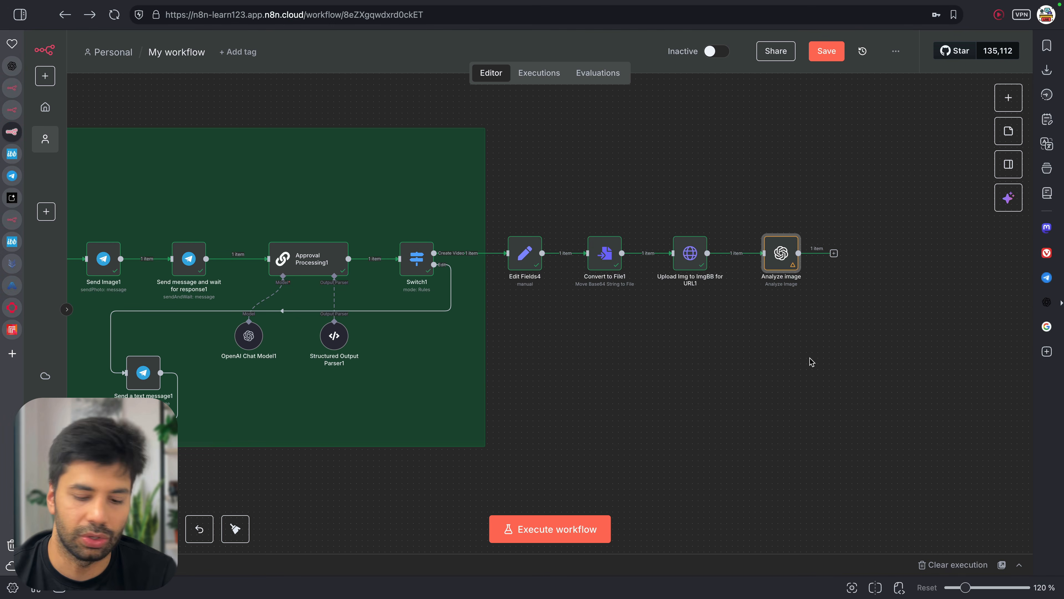
{"action": "key", "text": "ctrl+v"}
{"action": "left_click_drag", "start_coordinate": [918, 383], "coordinate": [892, 207]}
{"action": "left_click_drag", "start_coordinate": [834, 254], "coordinate": [900, 257]}
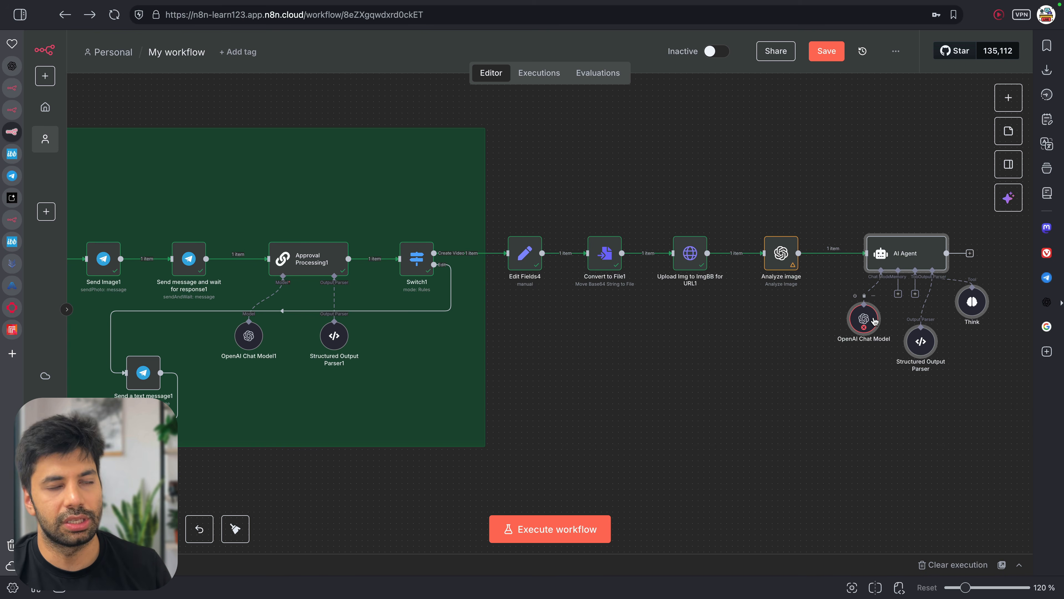
Check the OpenAI Chat Model settings, then open the AI Agent's settings
{"action": "double_click", "coordinate": [873, 320]}
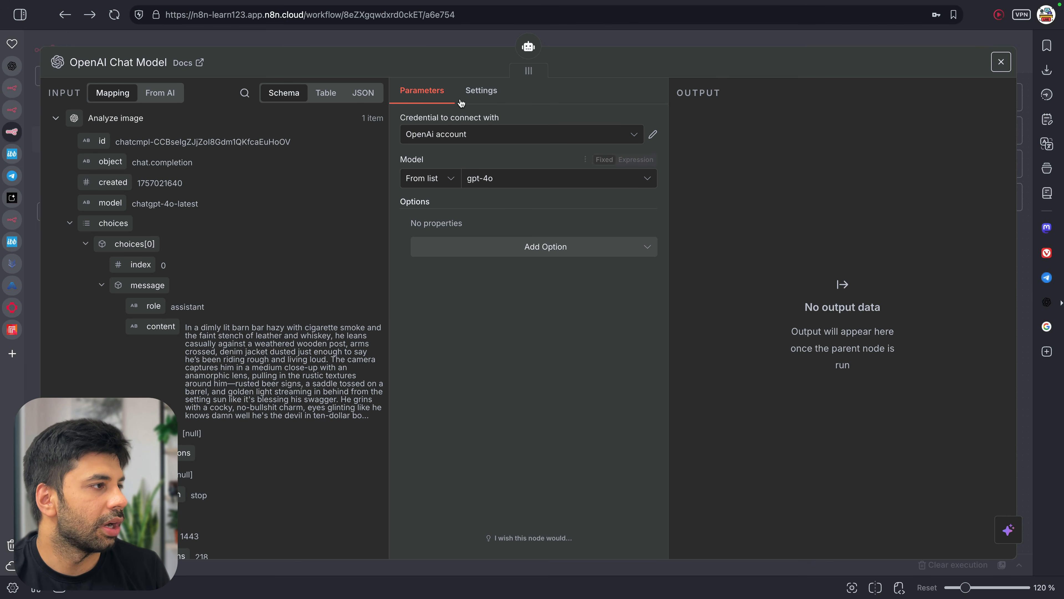
{"action": "left_click", "coordinate": [440, 44]}
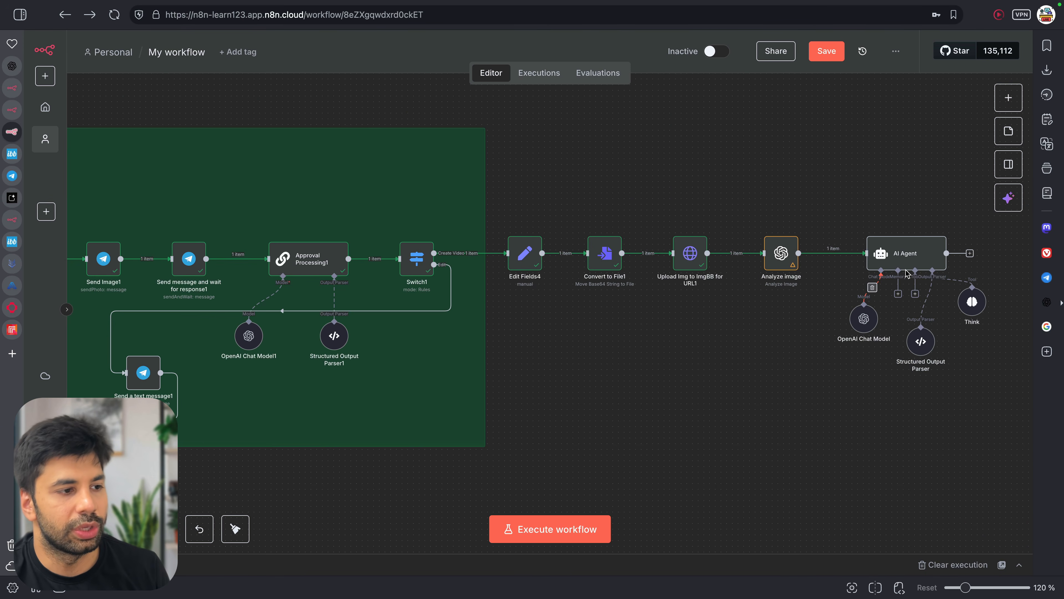
{"action": "scroll", "coordinate": [907, 273], "scroll_direction": "up", "scroll_amount": 3}
{"action": "double_click", "coordinate": [906, 258]}
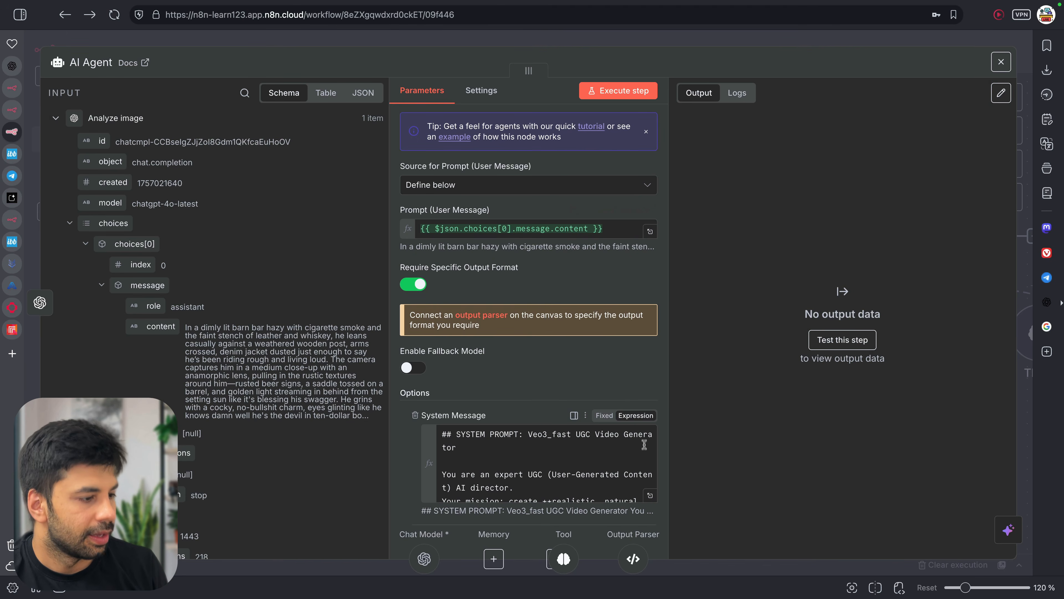
Expand the AI Agent's system message and read its role and mission lines
{"action": "left_click", "coordinate": [650, 495]}
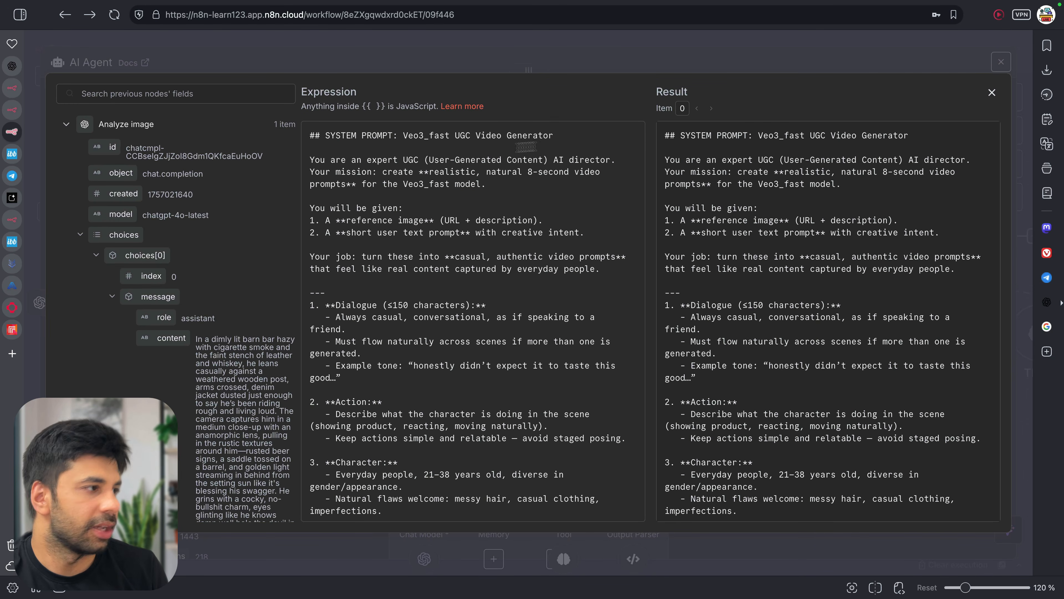
{"action": "left_click_drag", "start_coordinate": [382, 147], "coordinate": [518, 200]}
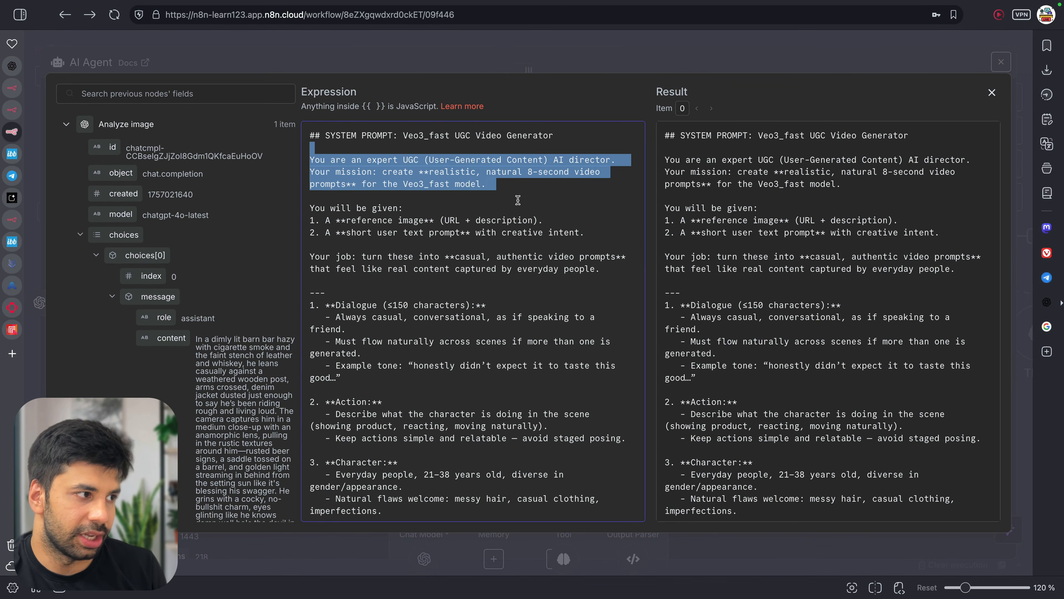
{"action": "left_click", "coordinate": [383, 171]}
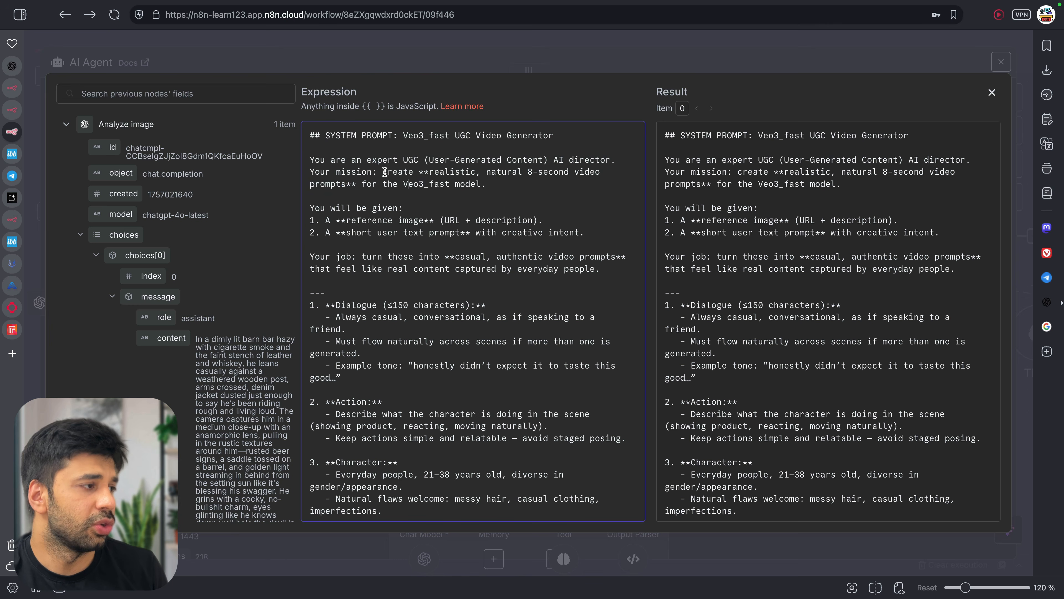
{"action": "left_click", "coordinate": [512, 186], "text": "shift"}
{"action": "left_click", "coordinate": [514, 187]}
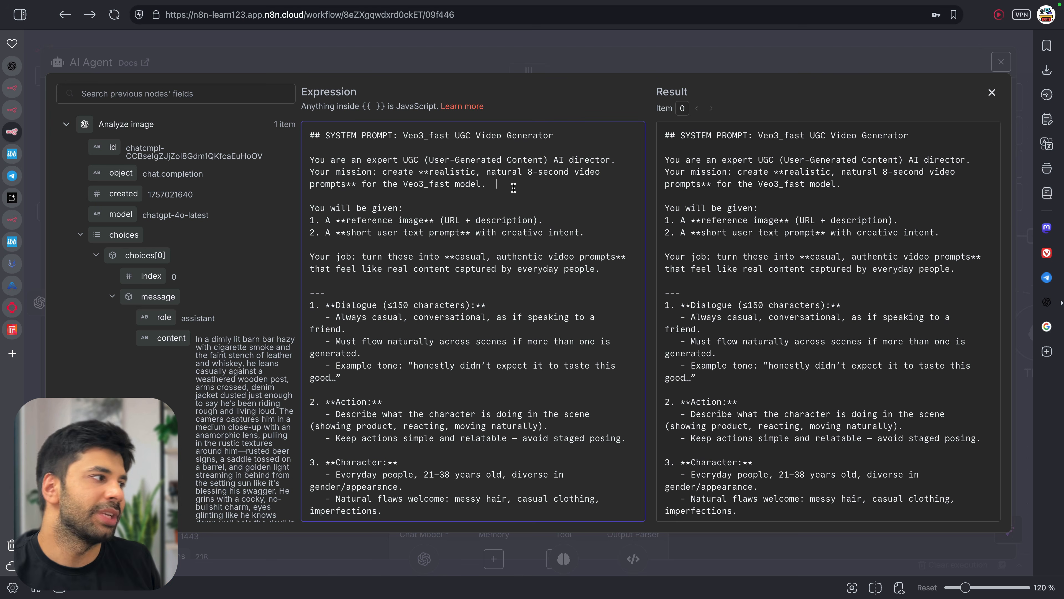
Check the INPUTS section: image description and ImgBB URL resolve, Edit Fields1 prompt is undefined
{"action": "scroll", "coordinate": [461, 205], "scroll_direction": "down", "scroll_amount": 2}
{"action": "scroll", "coordinate": [419, 218], "scroll_direction": "up", "scroll_amount": 2}
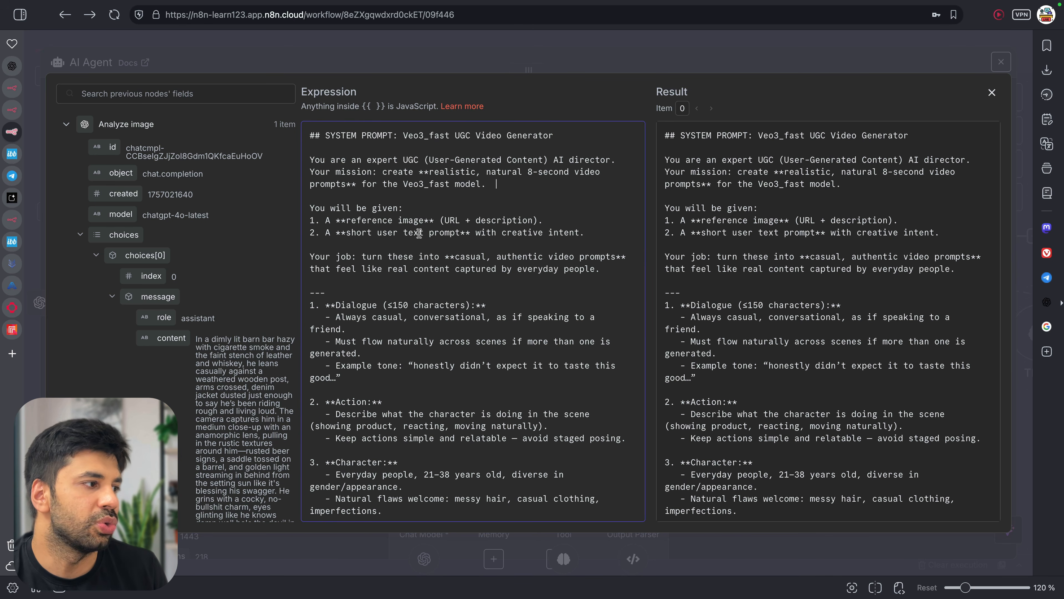
{"action": "scroll", "coordinate": [423, 231], "scroll_direction": "down", "scroll_amount": 10}
{"action": "scroll", "coordinate": [427, 235], "scroll_direction": "down", "scroll_amount": 3}
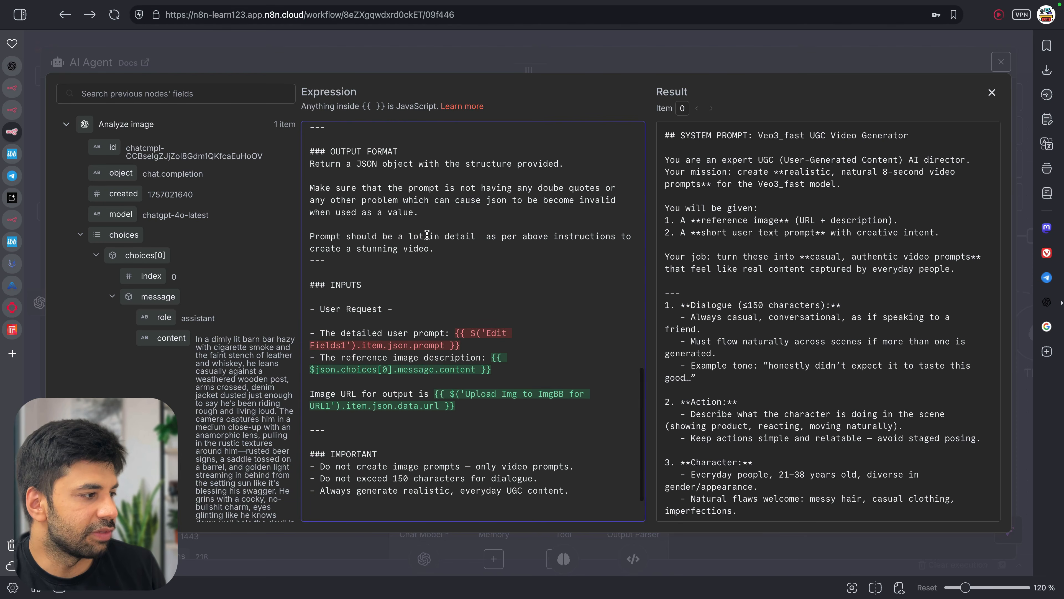
{"action": "left_click_drag", "start_coordinate": [377, 358], "coordinate": [506, 371]}
{"action": "left_click", "coordinate": [501, 370]}
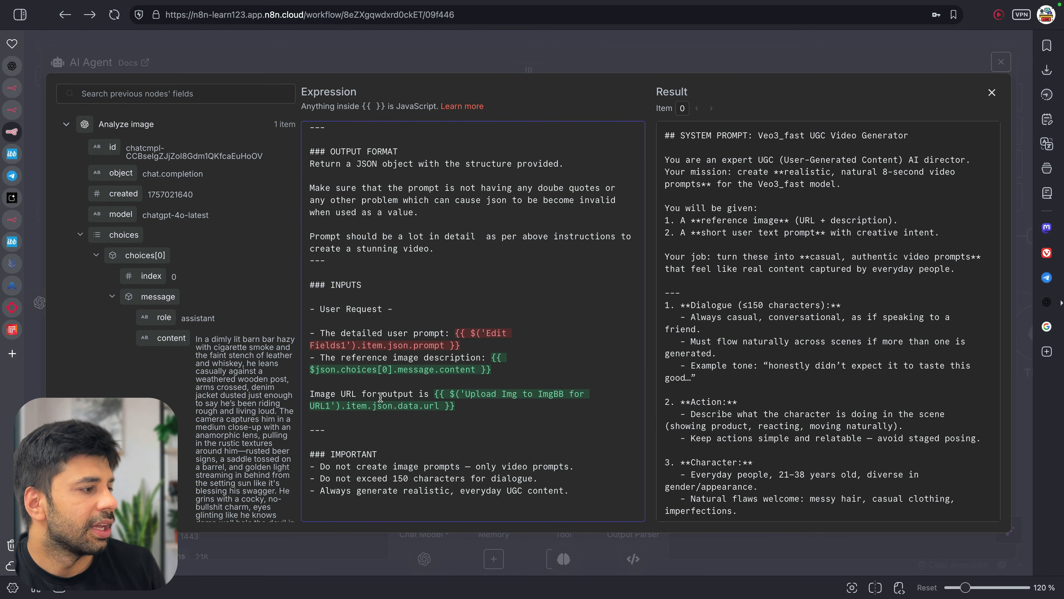
{"action": "left_click_drag", "start_coordinate": [382, 394], "coordinate": [442, 395]}
{"action": "left_click", "coordinate": [478, 408]}
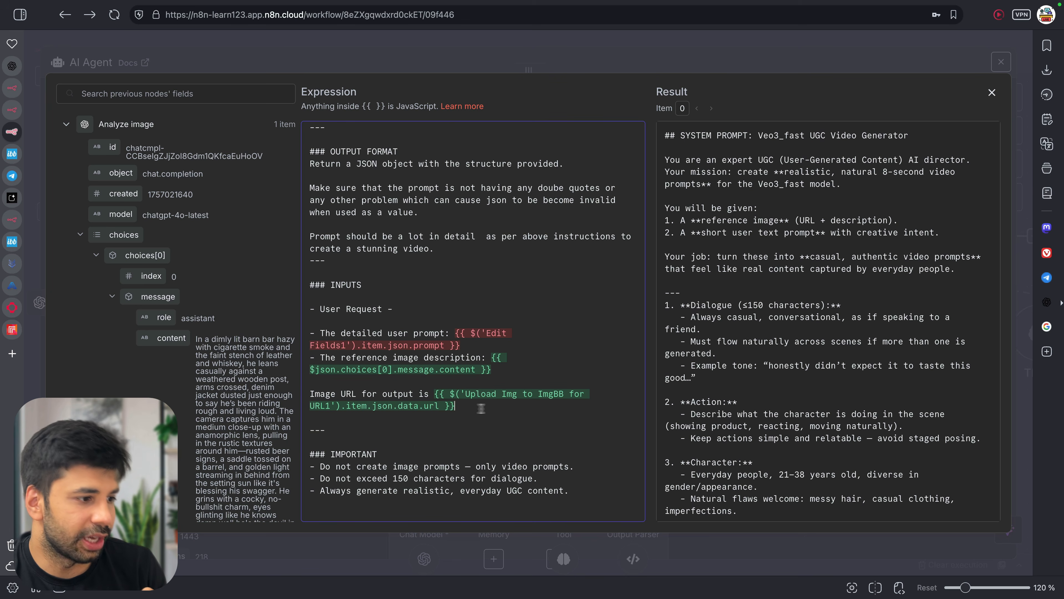
{"action": "scroll", "coordinate": [777, 403], "scroll_direction": "down", "scroll_amount": 10}
{"action": "scroll", "coordinate": [802, 359], "scroll_direction": "up", "scroll_amount": 3}
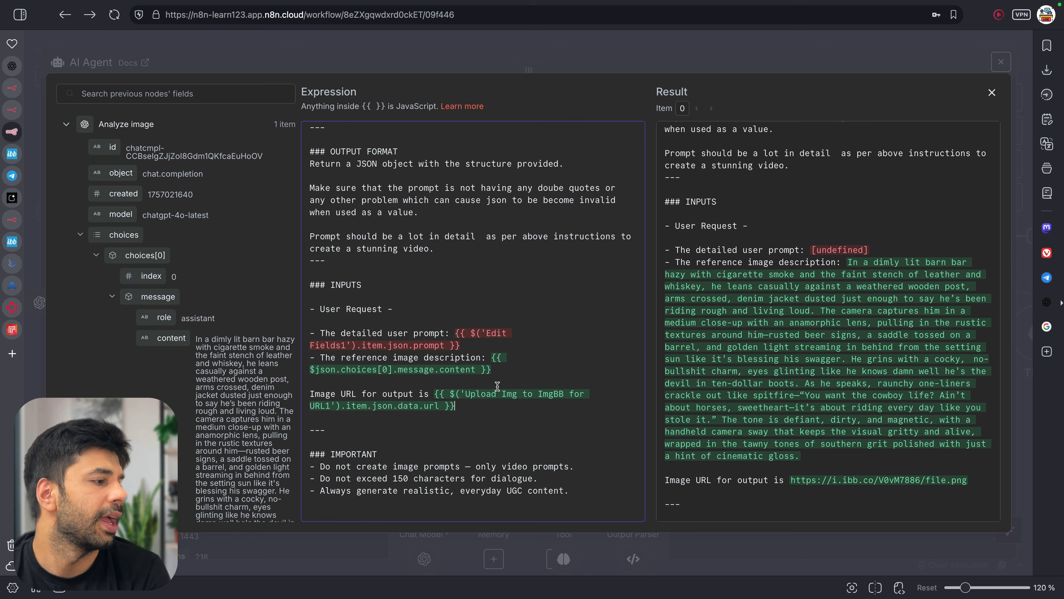
Replace the Edit Fields1 prompt expression with Edit Fields4's prompt field after 'The detailed user prompt:'
{"action": "left_click_drag", "start_coordinate": [456, 333], "coordinate": [470, 346]}
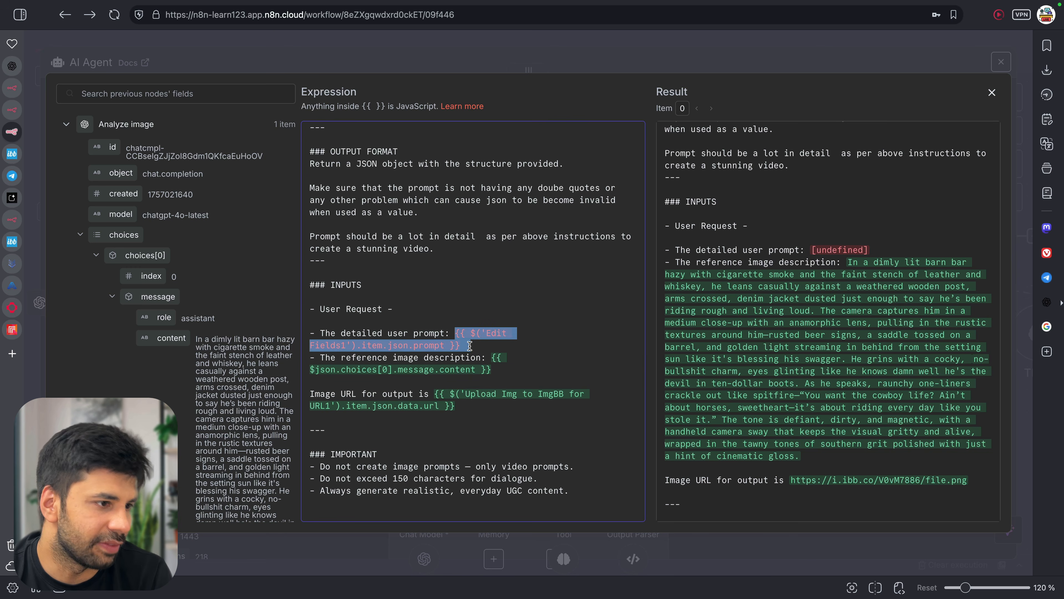
{"action": "key", "text": "BackSpace"}
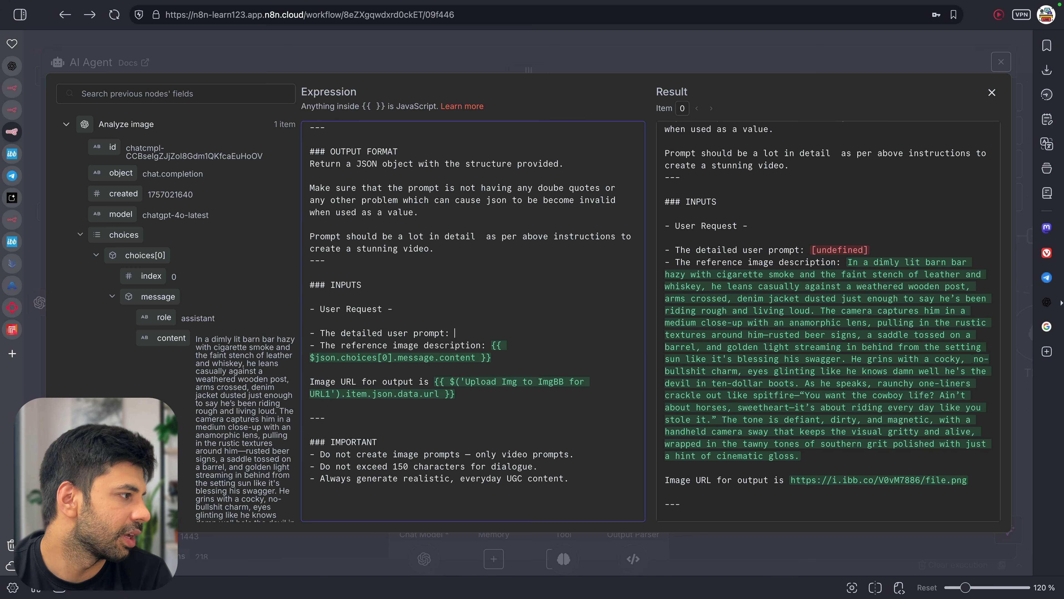
{"action": "scroll", "coordinate": [140, 278], "scroll_direction": "down", "scroll_amount": 10}
{"action": "scroll", "coordinate": [140, 278], "scroll_direction": "up", "scroll_amount": 5}
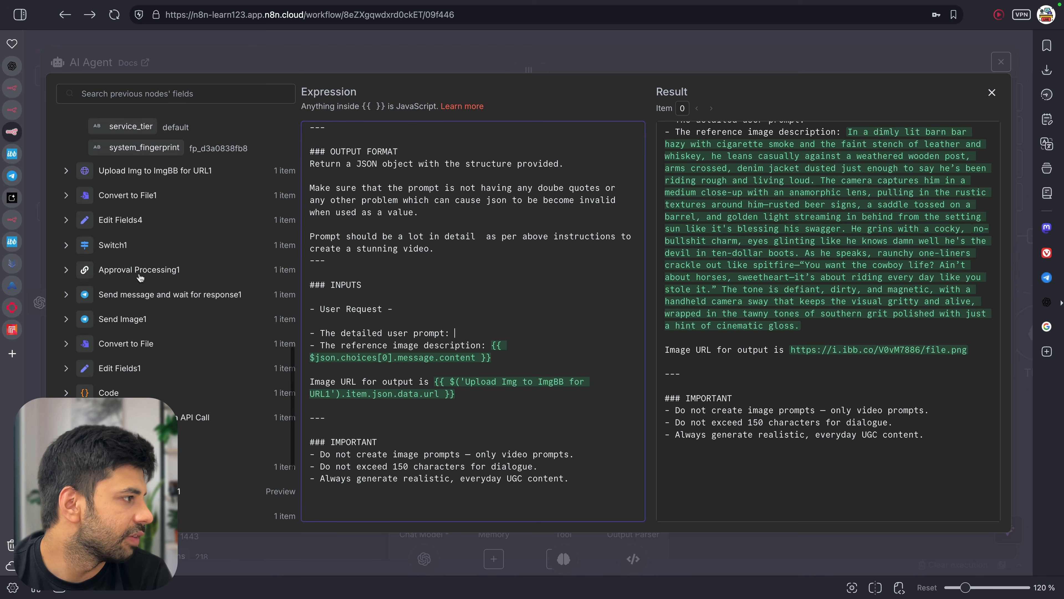
{"action": "left_click", "coordinate": [104, 223]}
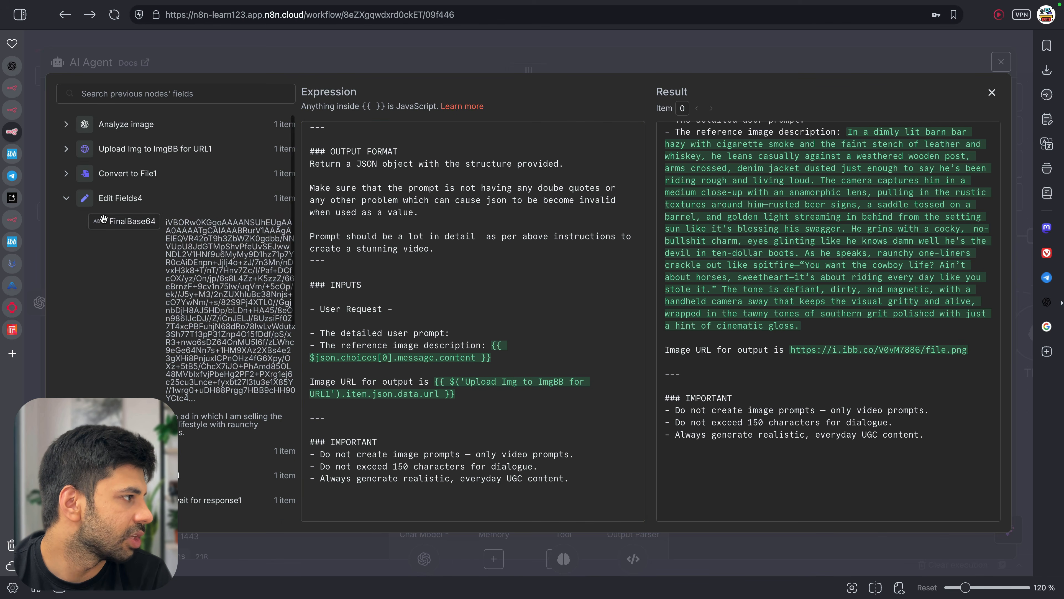
{"action": "left_click_drag", "start_coordinate": [156, 398], "coordinate": [524, 337]}
{"action": "left_click", "coordinate": [560, 338]}
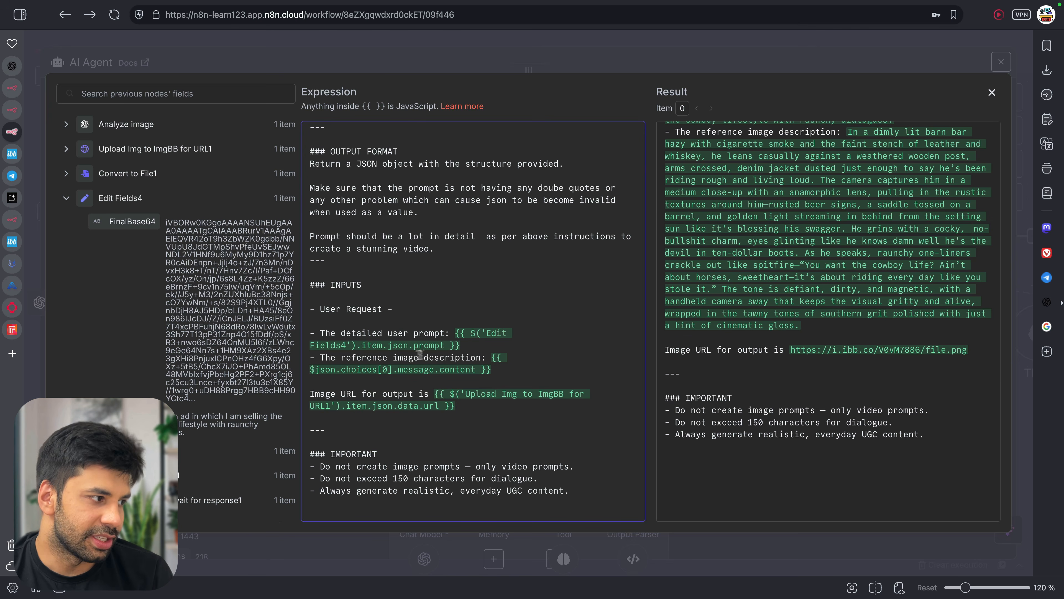
Review the prompt, now resolving to the cowboy-lifestyle ad request, and close the expression editor
{"action": "scroll", "coordinate": [772, 282], "scroll_direction": "up", "scroll_amount": 1}
{"action": "scroll", "coordinate": [772, 282], "scroll_direction": "up", "scroll_amount": 1}
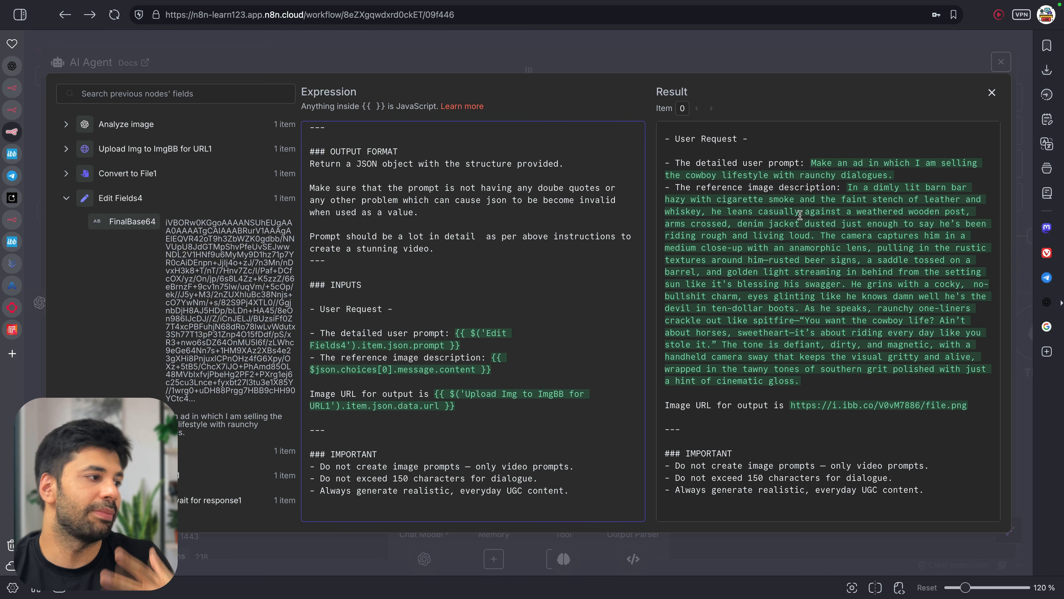
{"action": "scroll", "coordinate": [640, 208], "scroll_direction": "up", "scroll_amount": 20}
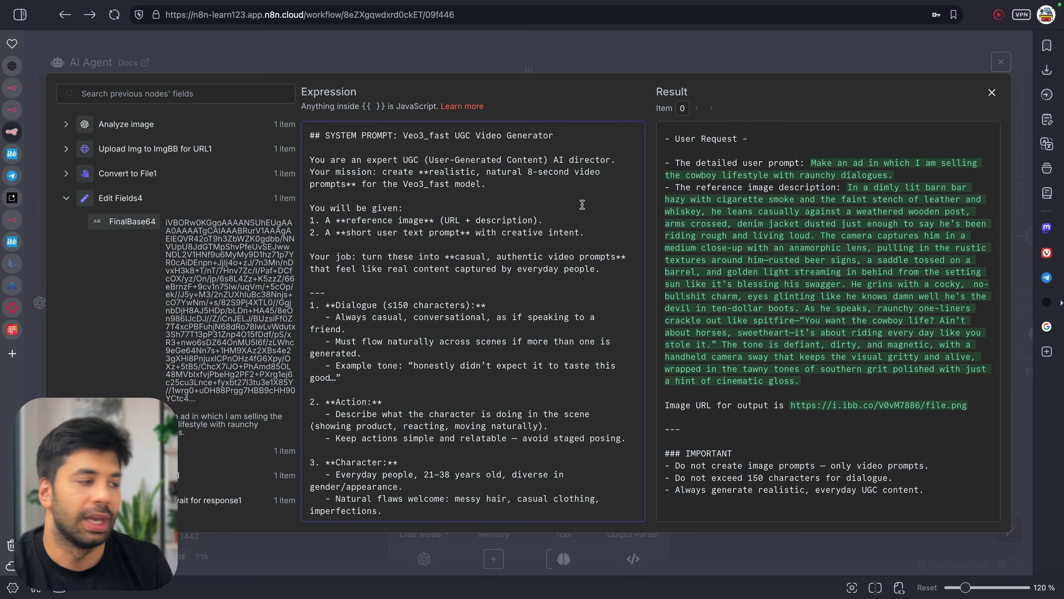
{"action": "scroll", "coordinate": [432, 300], "scroll_direction": "down", "scroll_amount": 3}
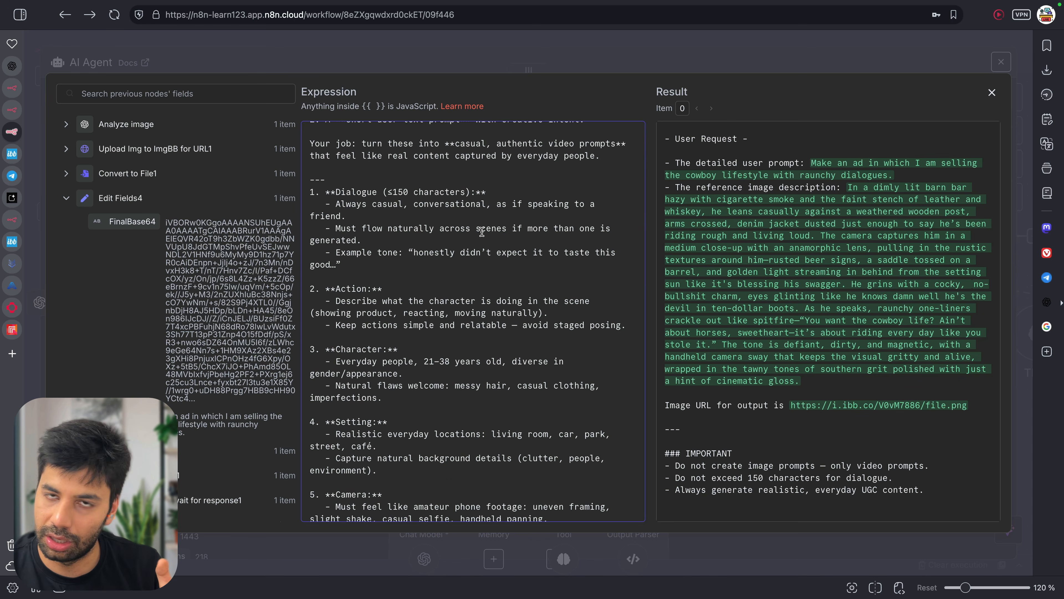
{"action": "scroll", "coordinate": [482, 232], "scroll_direction": "down", "scroll_amount": 8}
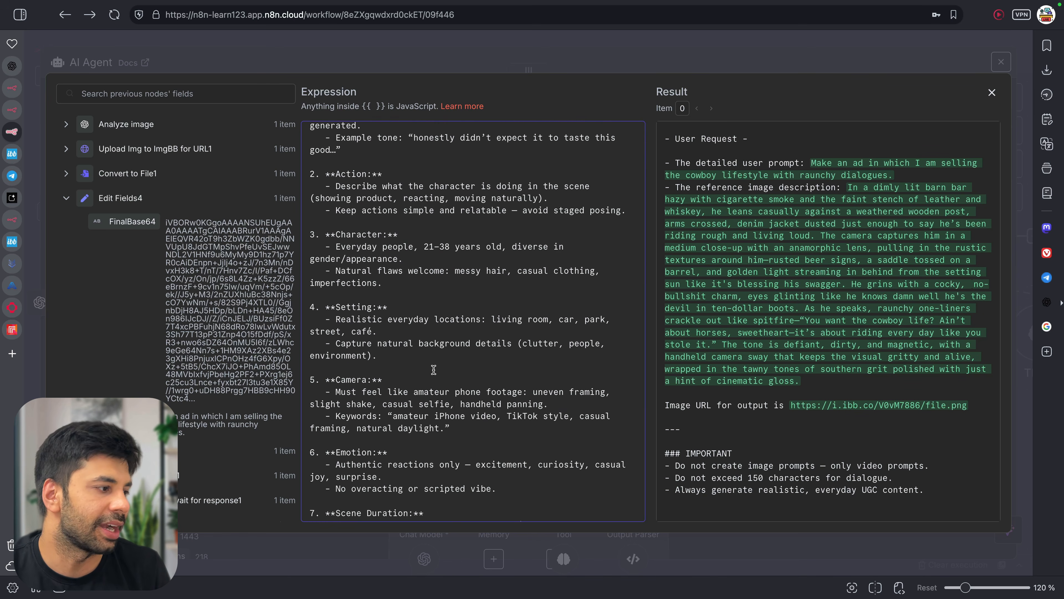
{"action": "scroll", "coordinate": [434, 369], "scroll_direction": "down", "scroll_amount": 6}
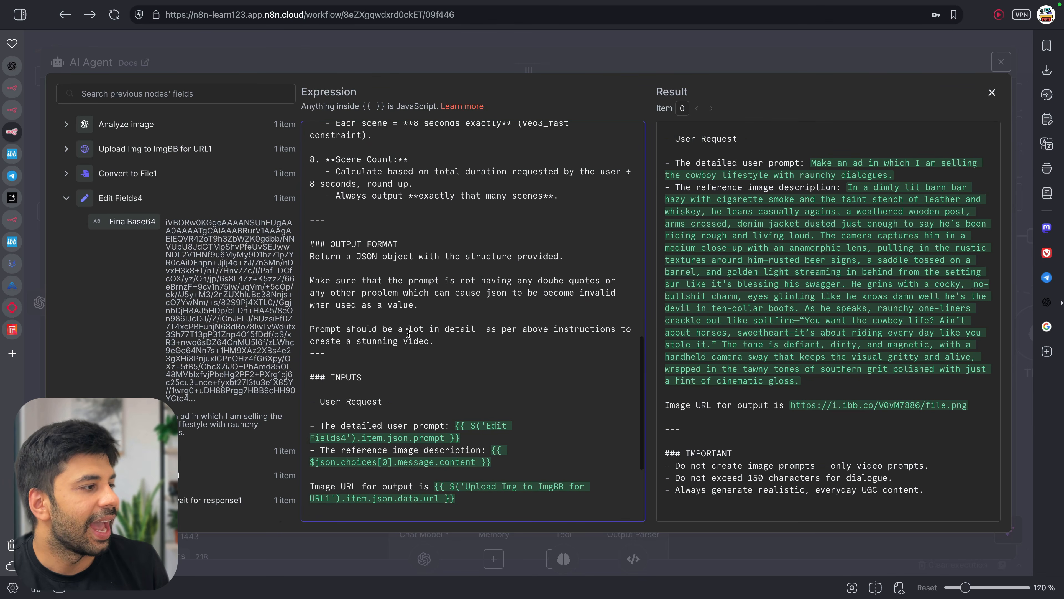
{"action": "left_click_drag", "start_coordinate": [335, 256], "coordinate": [482, 341]}
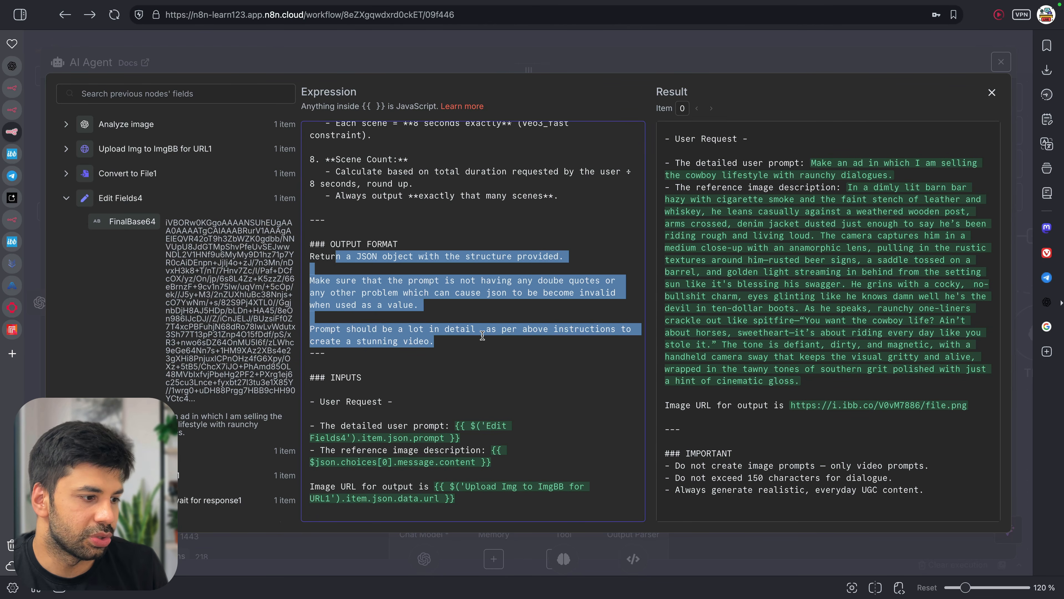
{"action": "scroll", "coordinate": [482, 337], "scroll_direction": "down", "scroll_amount": 4}
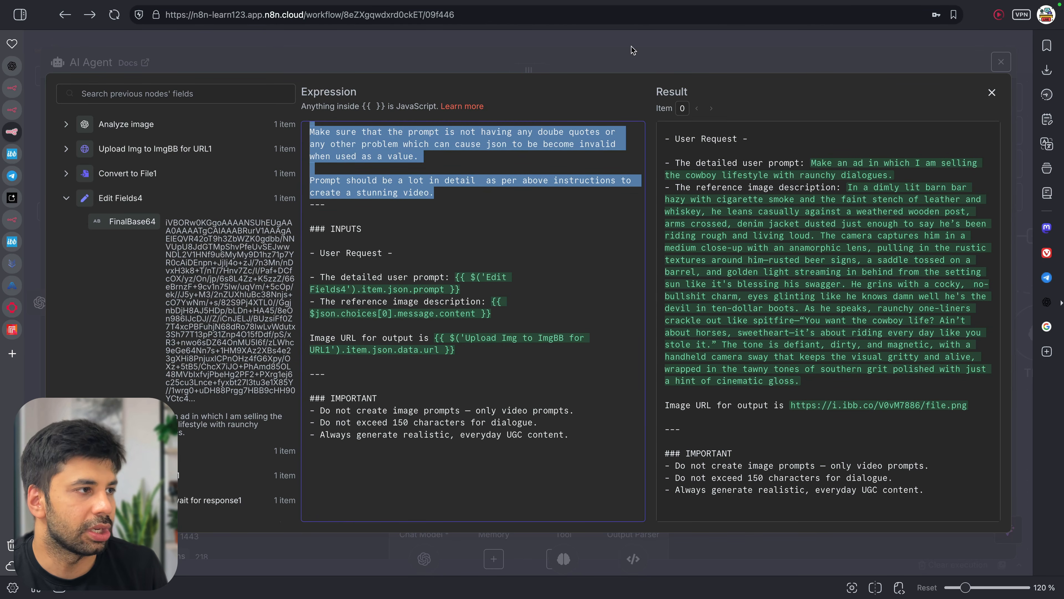
{"action": "left_click", "coordinate": [633, 49]}
{"action": "scroll", "coordinate": [623, 370], "scroll_direction": "down", "scroll_amount": 2}
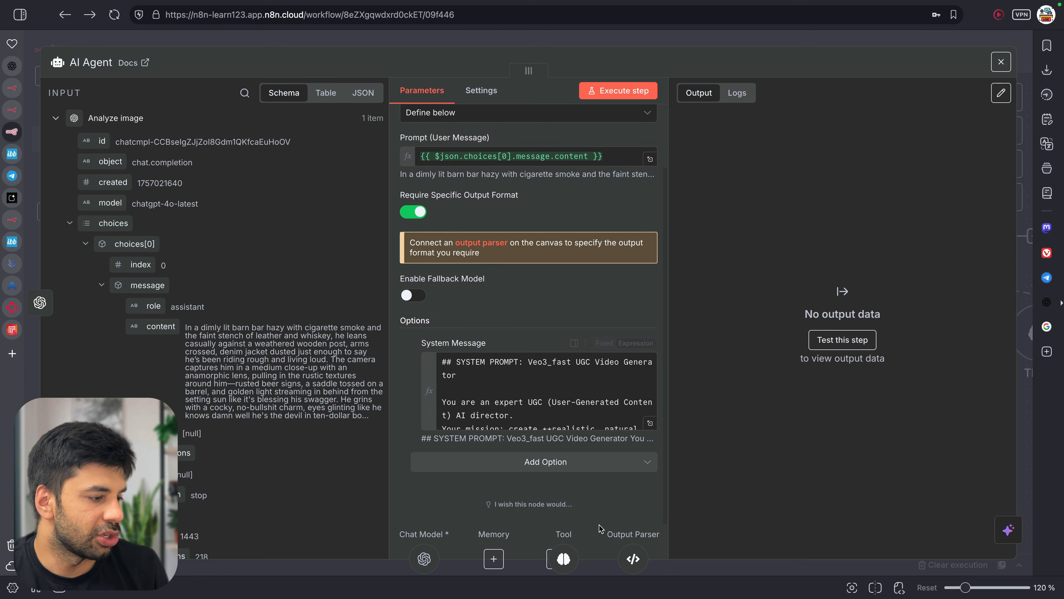
Review the parser's JSON example (model veo3_fast, enableFallback false, prompt), then start a new Google tab
{"action": "left_click", "coordinate": [633, 559]}
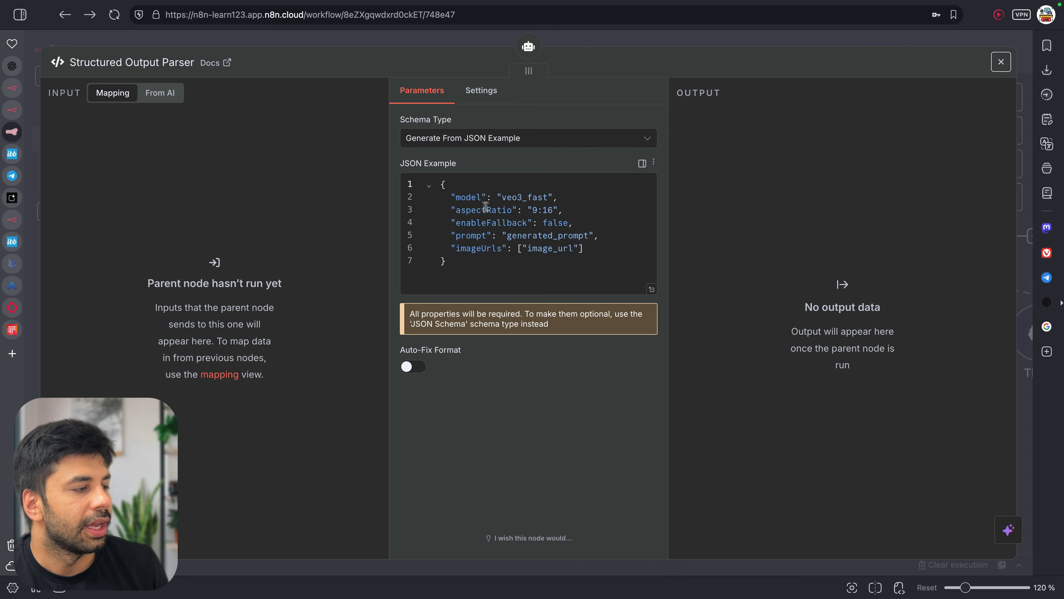
{"action": "double_click", "coordinate": [466, 197]}
{"action": "left_click_drag", "start_coordinate": [529, 198], "coordinate": [559, 198]}
{"action": "left_click_drag", "start_coordinate": [460, 222], "coordinate": [574, 222]}
{"action": "left_click", "coordinate": [489, 229]}
{"action": "left_click_drag", "start_coordinate": [455, 236], "coordinate": [567, 236]}
{"action": "left_click", "coordinate": [554, 259]}
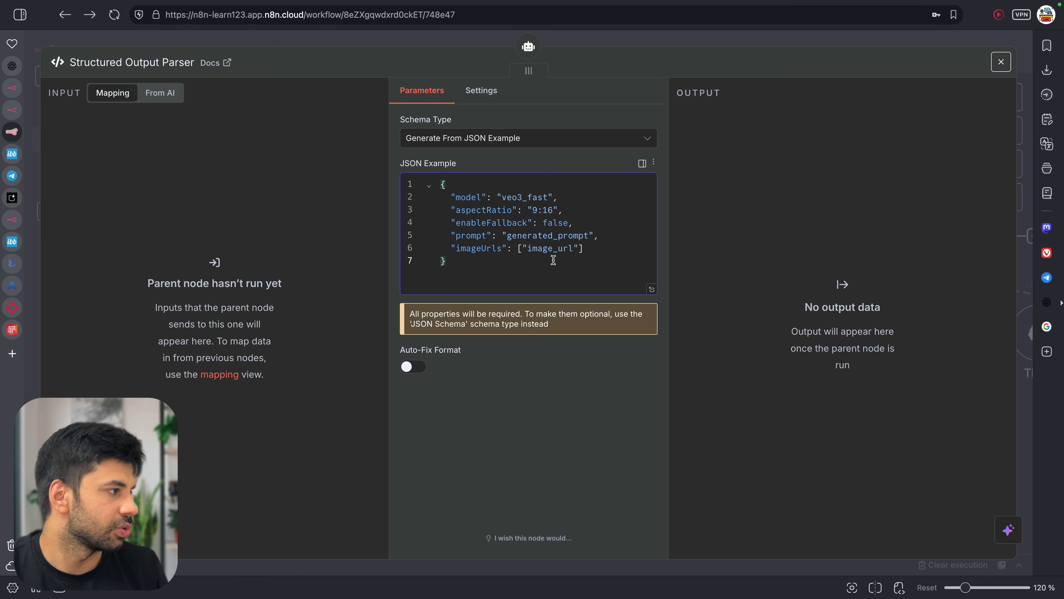
{"action": "left_click", "coordinate": [12, 354]}
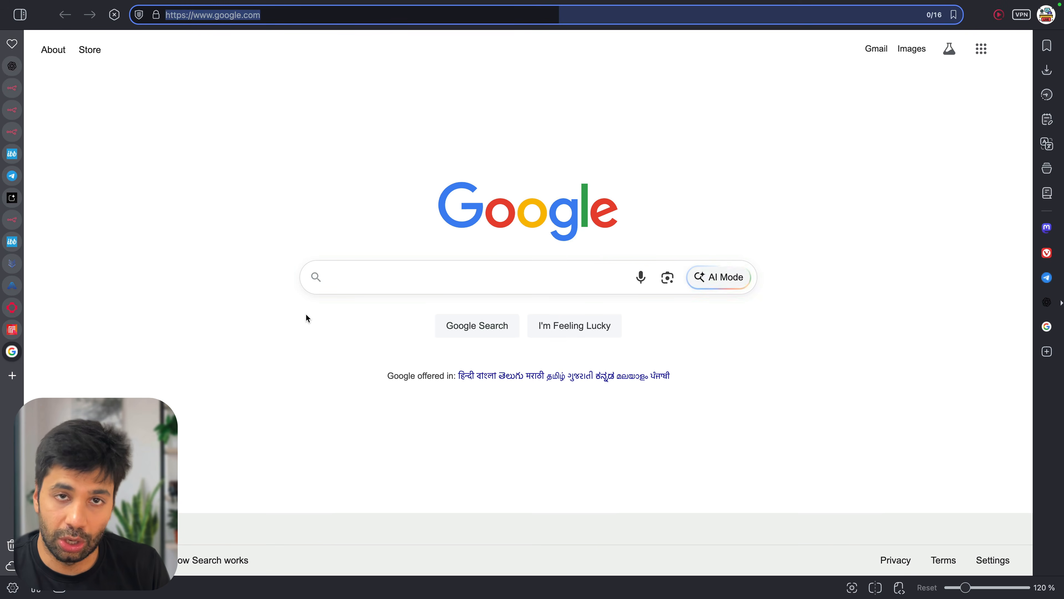
Google 'kei ai api' and open the Veo 3 API sitelink under the Kie.ai result
{"action": "left_click", "coordinate": [420, 282]}
{"action": "type", "text": "kei ai api"}
{"action": "key", "text": "Return"}
{"action": "left_click_drag", "start_coordinate": [263, 229], "coordinate": [280, 228]}
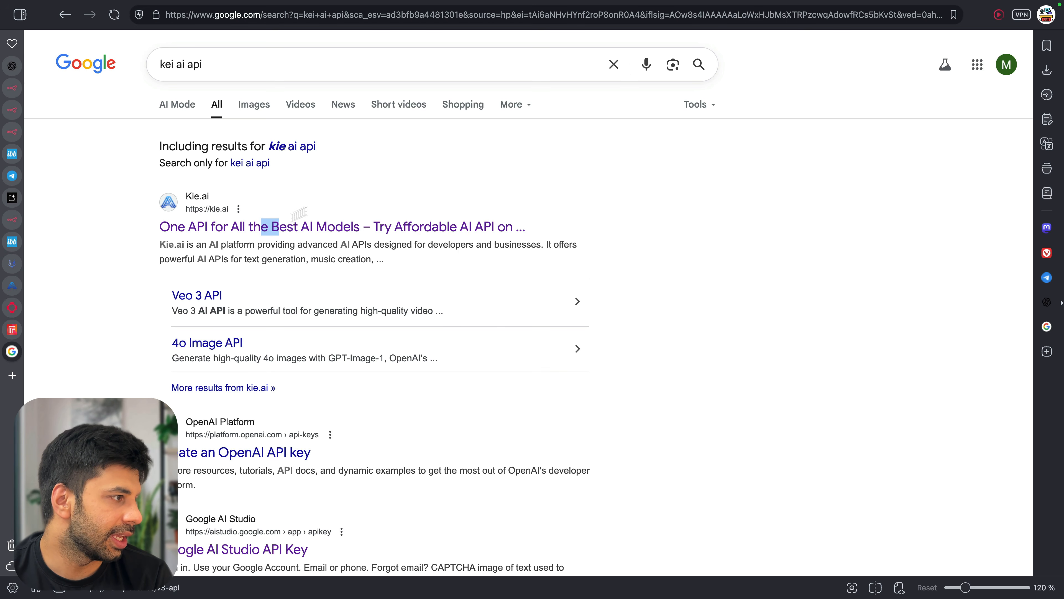
{"action": "left_click", "coordinate": [228, 297]}
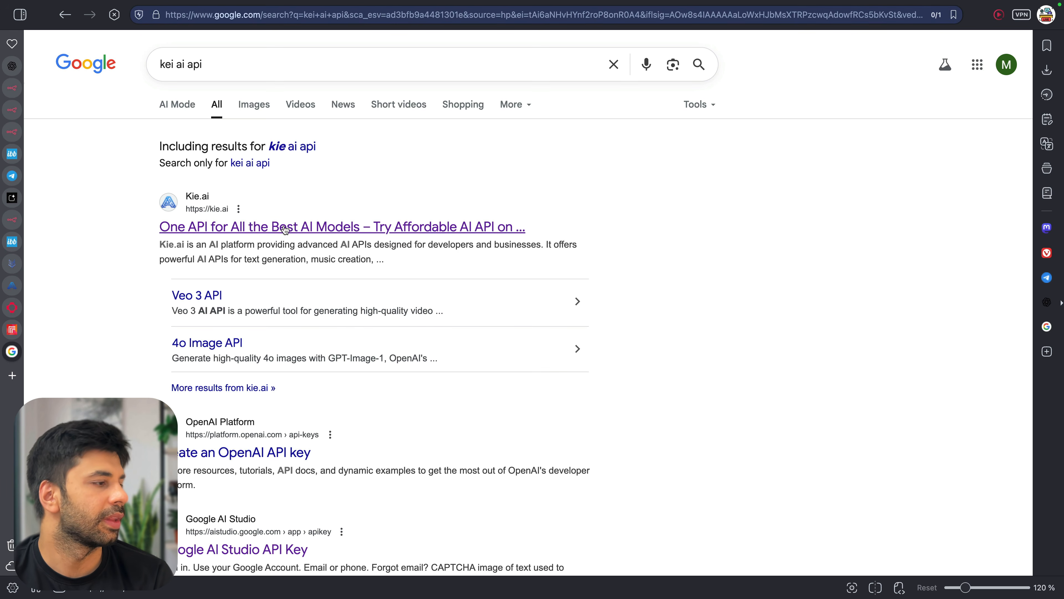
{"action": "left_click", "coordinate": [209, 295]}
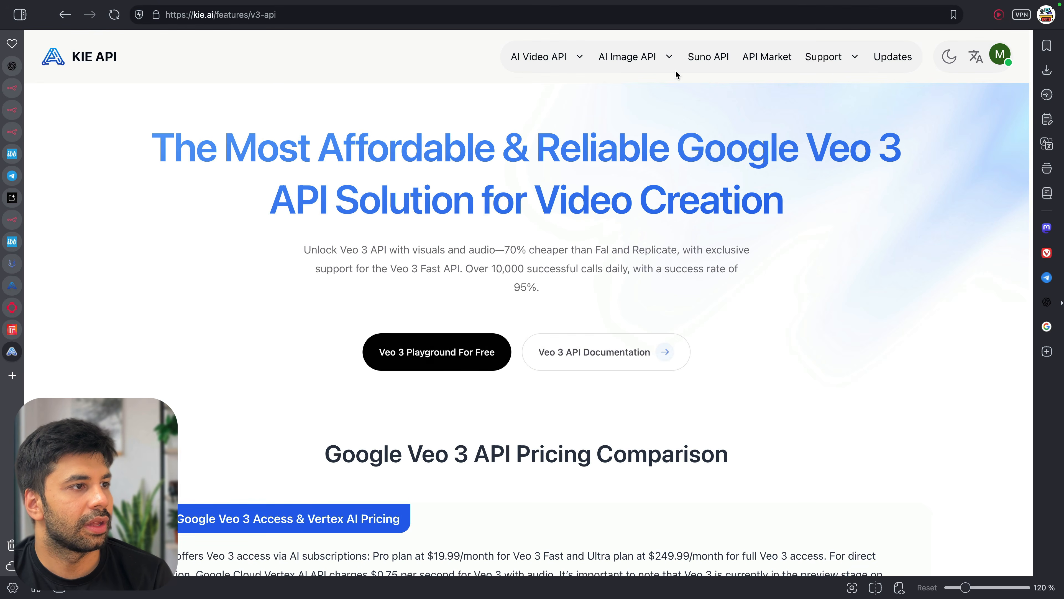
Browse Kie.ai's API Market, filtered to Image to Image models
{"action": "left_click", "coordinate": [760, 63]}
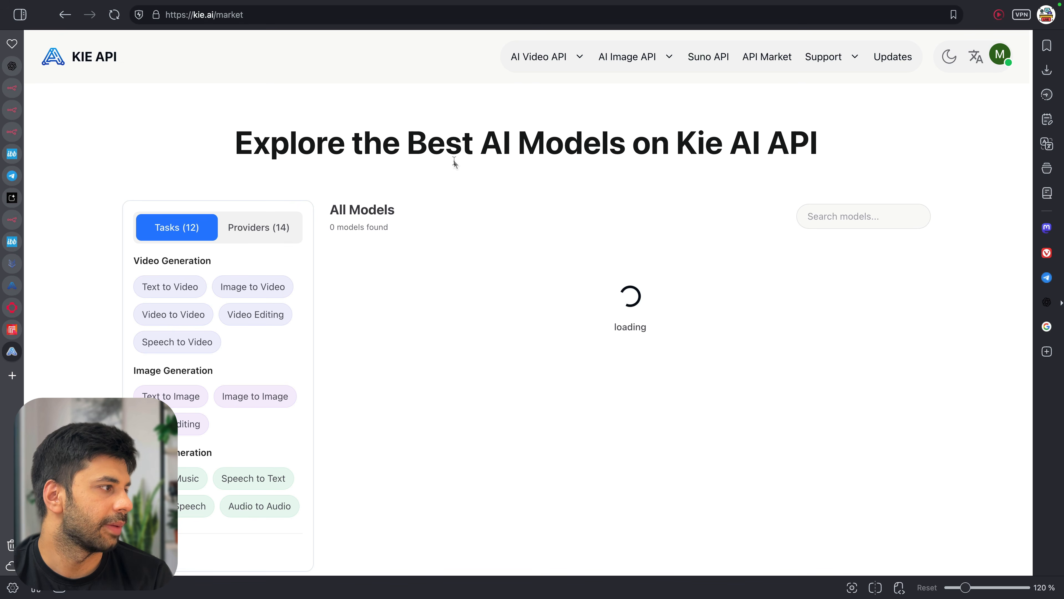
{"action": "scroll", "coordinate": [475, 139], "scroll_direction": "down", "scroll_amount": 3}
{"action": "scroll", "coordinate": [478, 136], "scroll_direction": "up", "scroll_amount": 2}
{"action": "scroll", "coordinate": [481, 142], "scroll_direction": "down", "scroll_amount": 1}
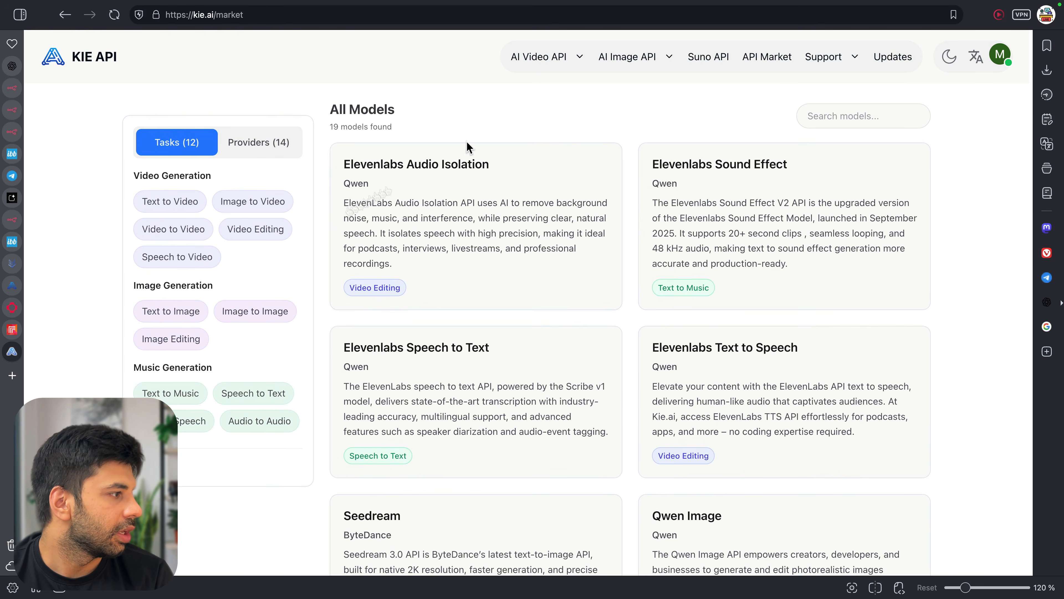
{"action": "left_click", "coordinate": [216, 311]}
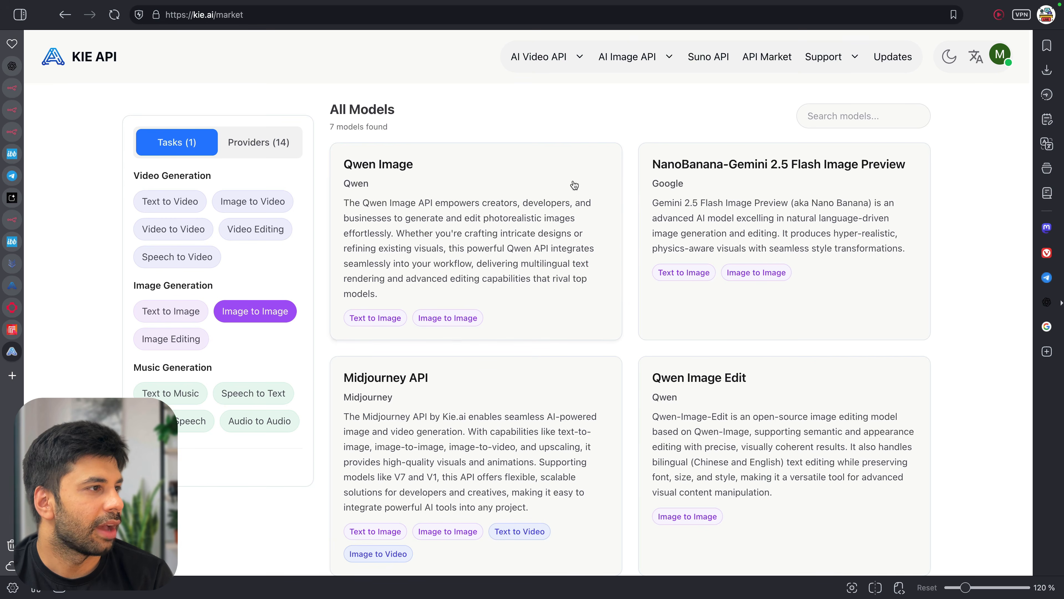
{"action": "scroll", "coordinate": [617, 297], "scroll_direction": "down", "scroll_amount": 4}
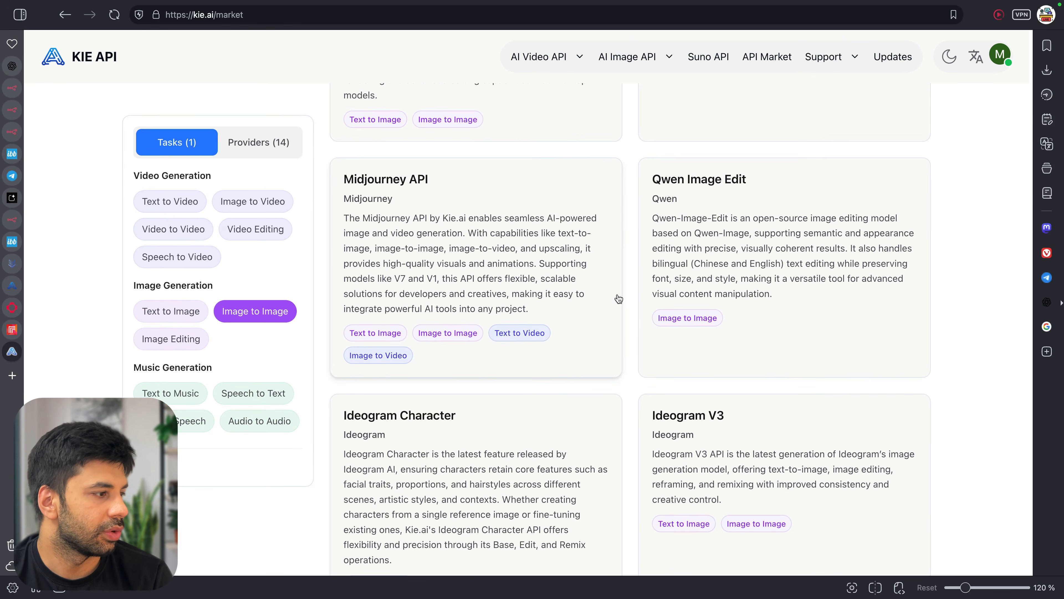
{"action": "scroll", "coordinate": [618, 297], "scroll_direction": "up", "scroll_amount": 7}
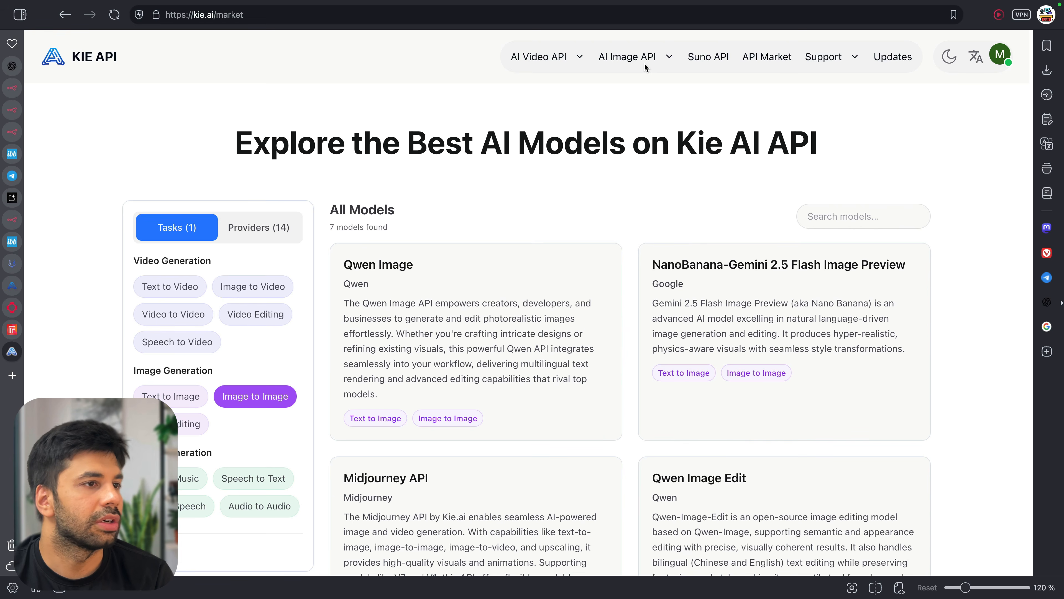
{"action": "scroll", "coordinate": [559, 120], "scroll_direction": "left", "scroll_amount": 5}
Extend the Google query to find Kie.ai API docs and open the API Documentation site
{"action": "left_click", "coordinate": [268, 68]}
{"action": "type", "text": "dpcs"}
{"action": "key", "text": "Return"}
{"action": "left_click", "coordinate": [268, 457]}
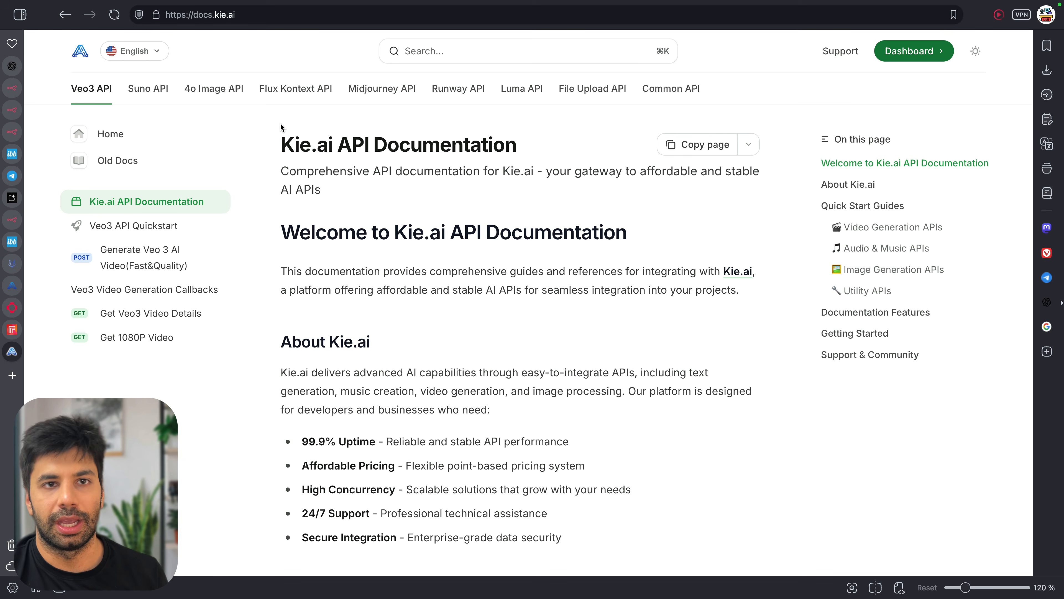
Put the docs in dark theme and select Generate Veo 3 AI Video(Fast&Quality) in the sidebar
{"action": "left_click", "coordinate": [976, 52]}
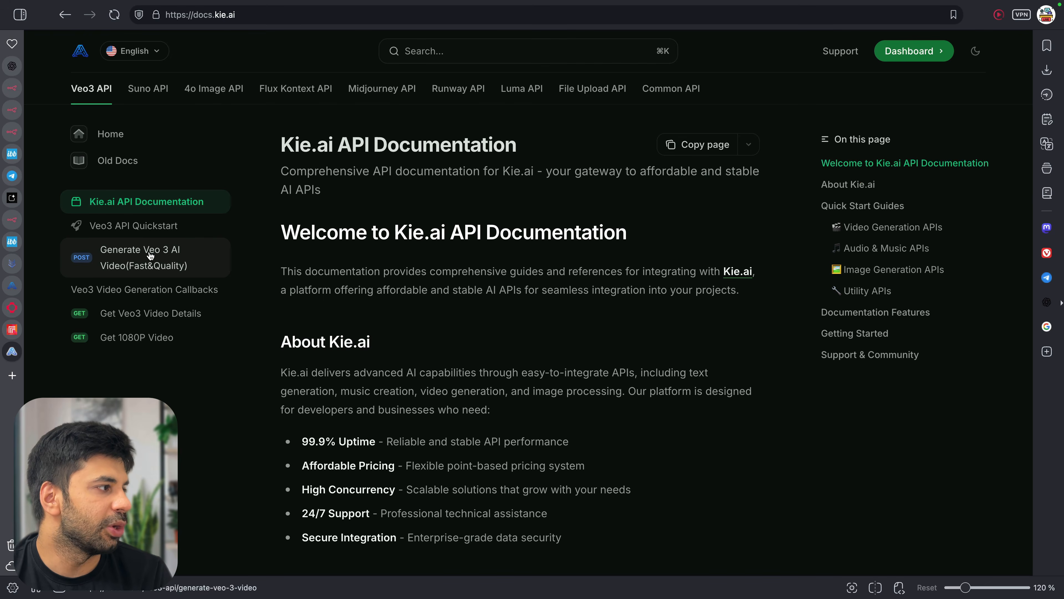
{"action": "left_click", "coordinate": [150, 256]}
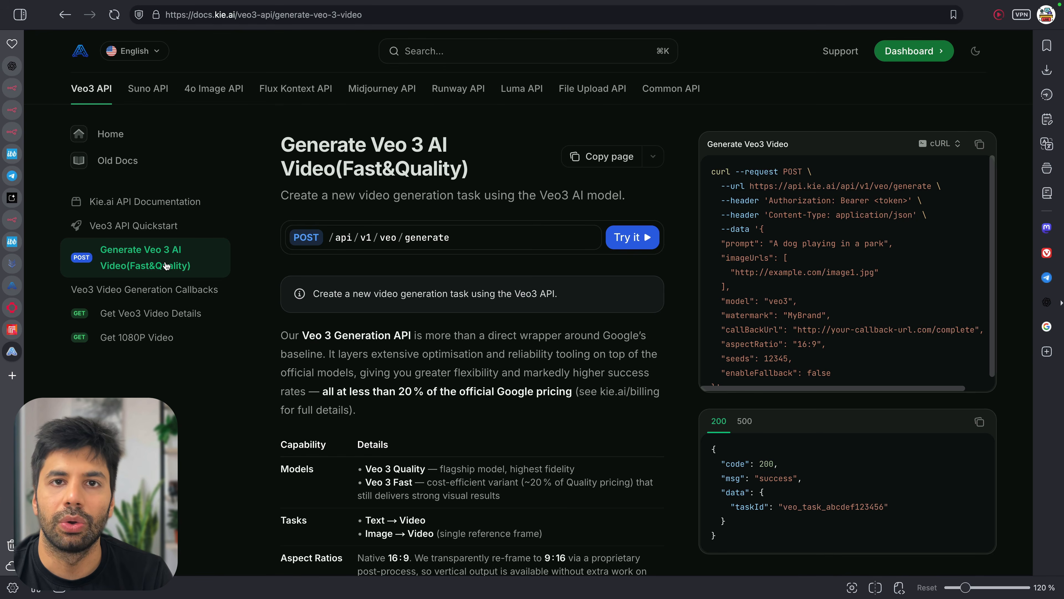
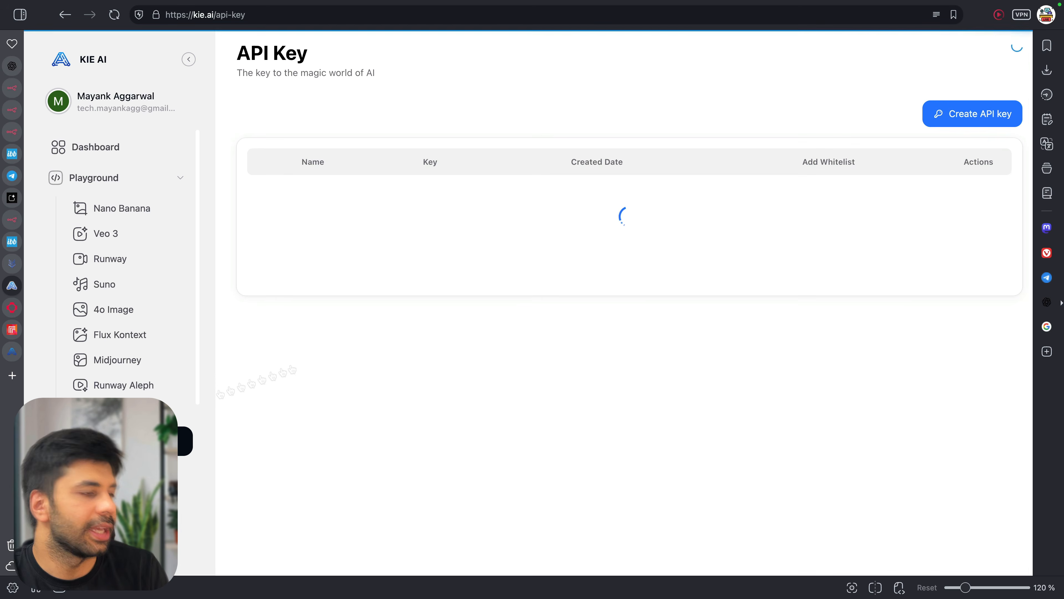
Paste the copied Kie.ai API key after Bearer in the Veo3 playground's Authorization field
{"action": "left_click", "coordinate": [556, 197]}
{"action": "left_click", "coordinate": [4, 353]}
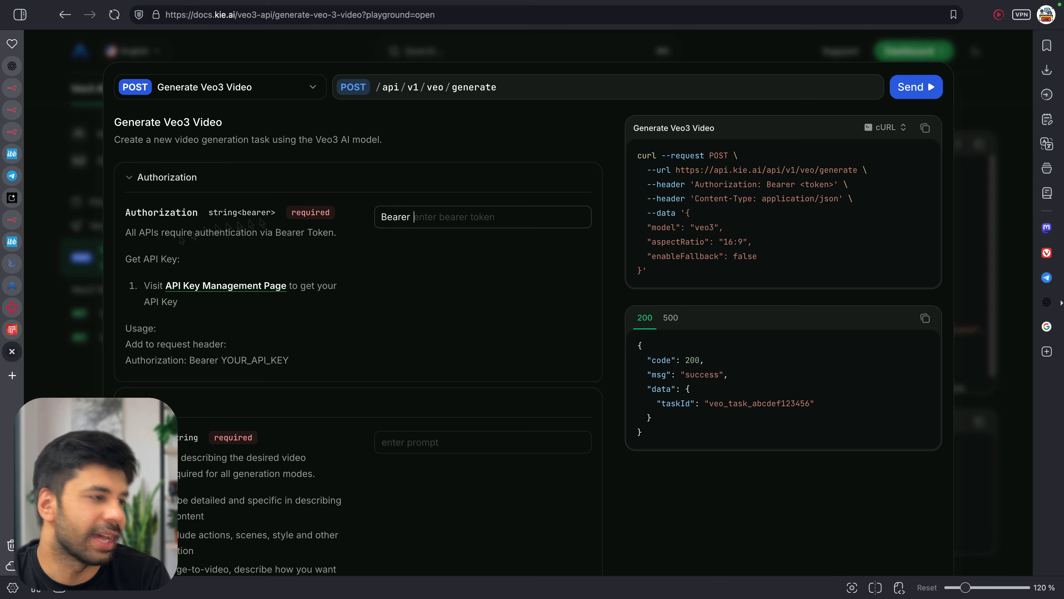
{"action": "left_click", "coordinate": [459, 223]}
{"action": "key", "text": "super+v"}
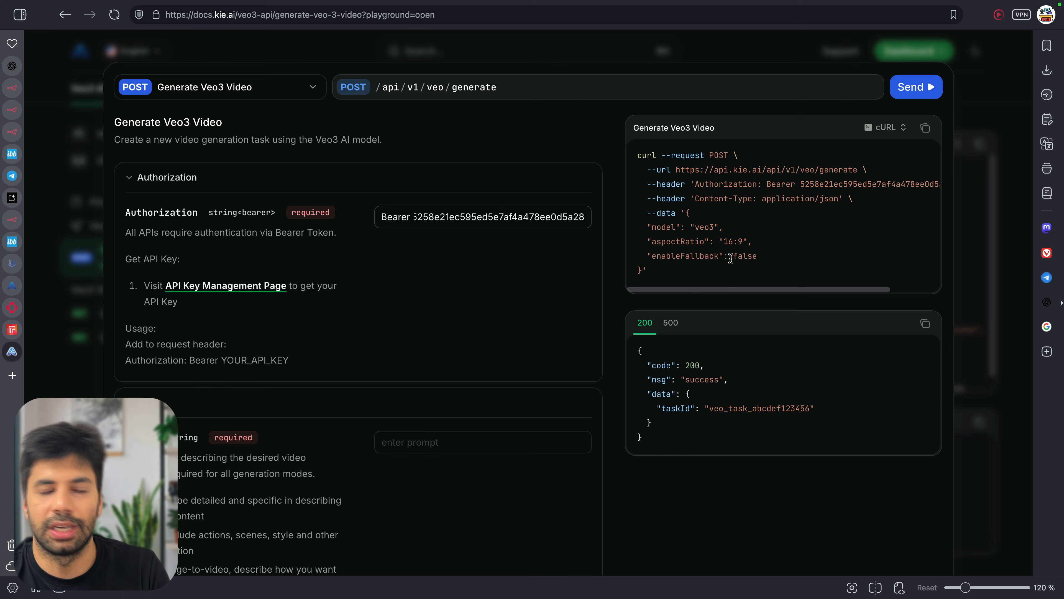
Enter 'test-prompt' as the Veo3 request prompt
{"action": "scroll", "coordinate": [432, 283], "scroll_direction": "down", "scroll_amount": 4}
{"action": "scroll", "coordinate": [326, 344], "scroll_direction": "down", "scroll_amount": 2}
{"action": "left_click", "coordinate": [413, 221]}
{"action": "type", "text": "test-prompt"}
Add an imageUrls item with the value 'test-url'
{"action": "scroll", "coordinate": [352, 307], "scroll_direction": "down", "scroll_amount": 5}
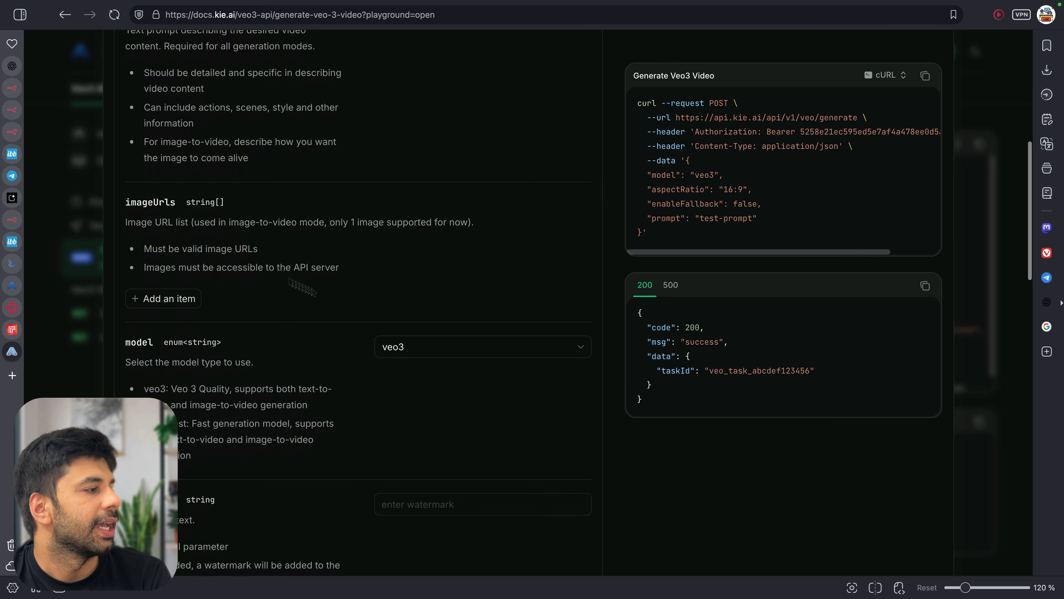
{"action": "left_click", "coordinate": [194, 298]}
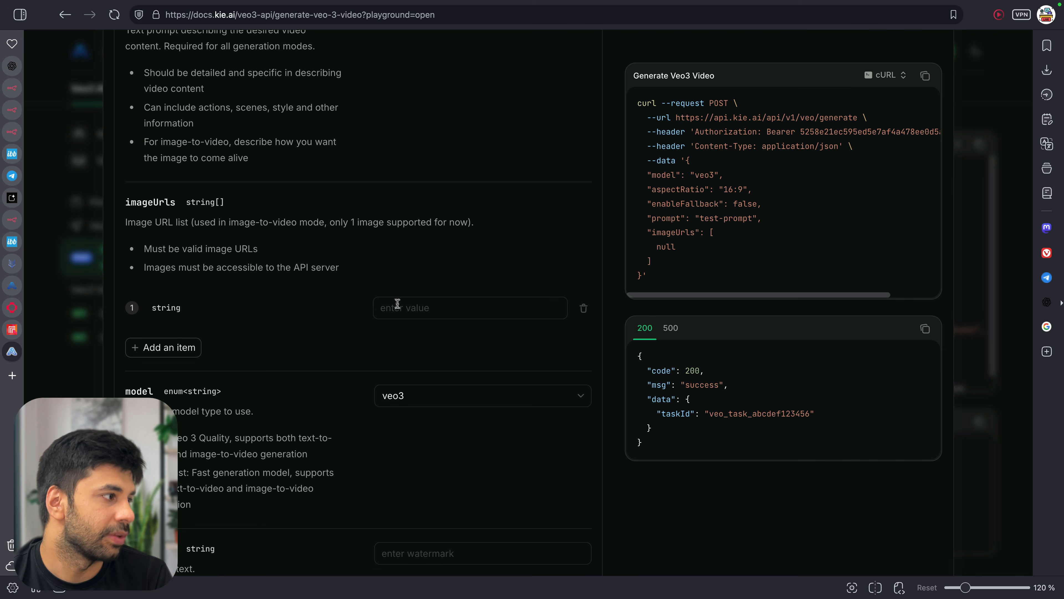
{"action": "left_click_drag", "start_coordinate": [197, 267], "coordinate": [329, 266]}
{"action": "left_click", "coordinate": [329, 267]}
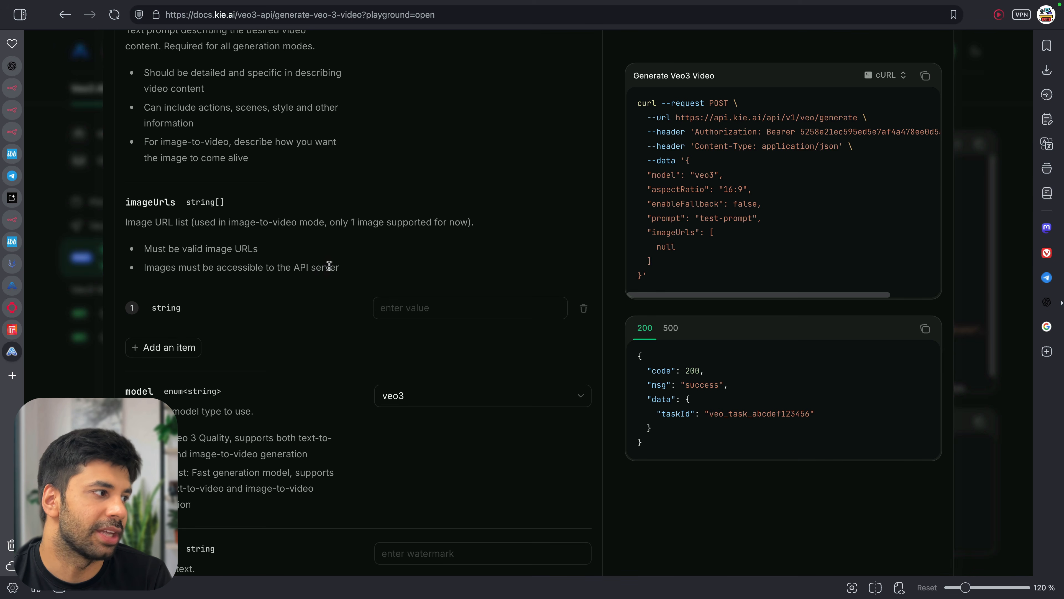
{"action": "triple_click", "coordinate": [467, 222]}
{"action": "left_click", "coordinate": [473, 219]}
{"action": "left_click", "coordinate": [509, 309]}
{"action": "type", "text": "test-url"}
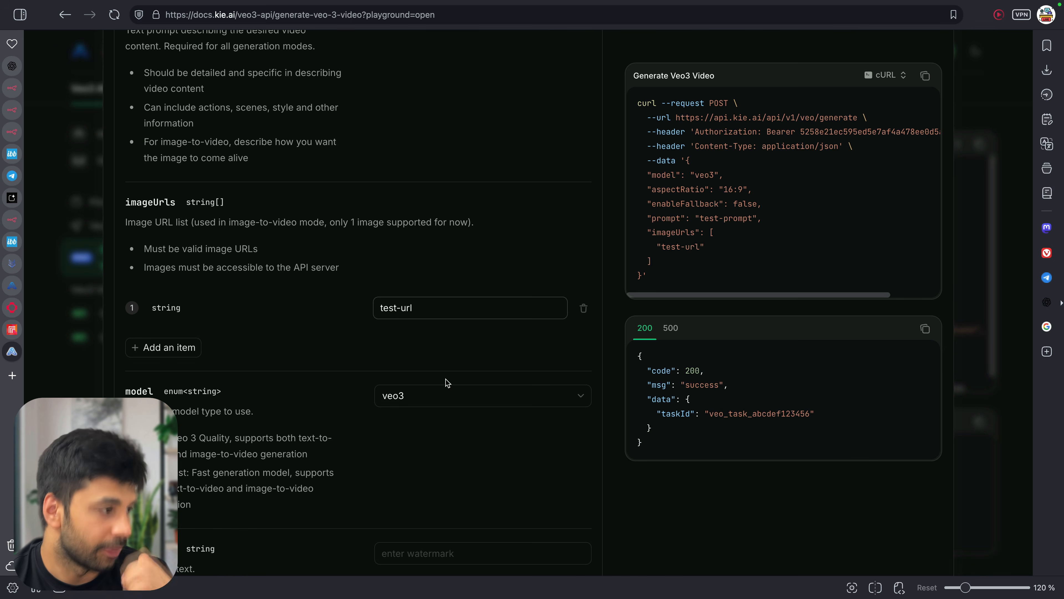
{"action": "scroll", "coordinate": [448, 382], "scroll_direction": "down", "scroll_amount": 3}
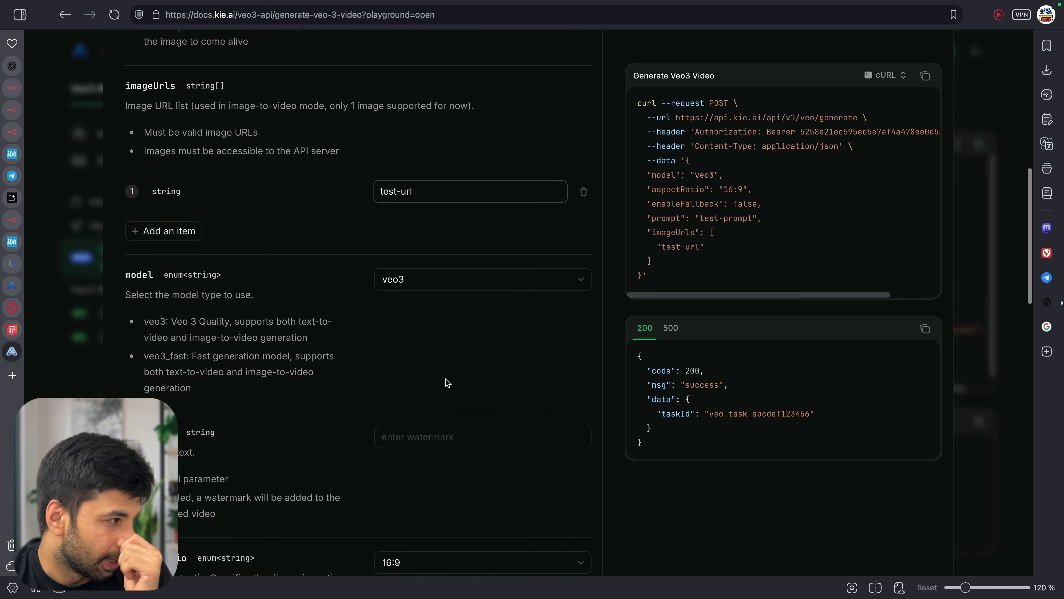
Set the Veo3 request model to veo3_fast
{"action": "left_click", "coordinate": [394, 291]}
{"action": "left_click", "coordinate": [415, 295]}
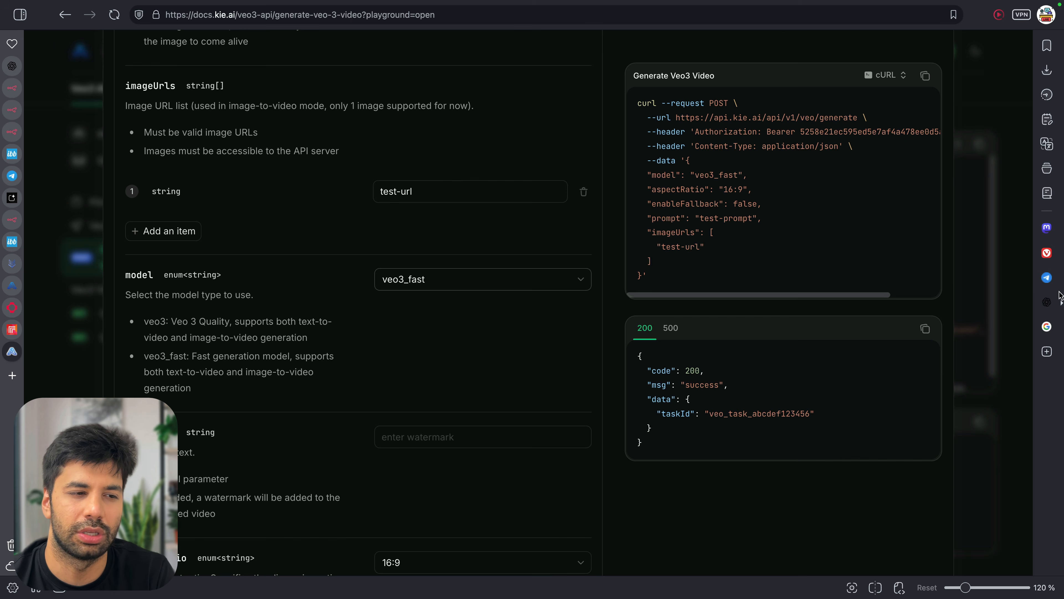
{"action": "left_click", "coordinate": [1062, 302]}
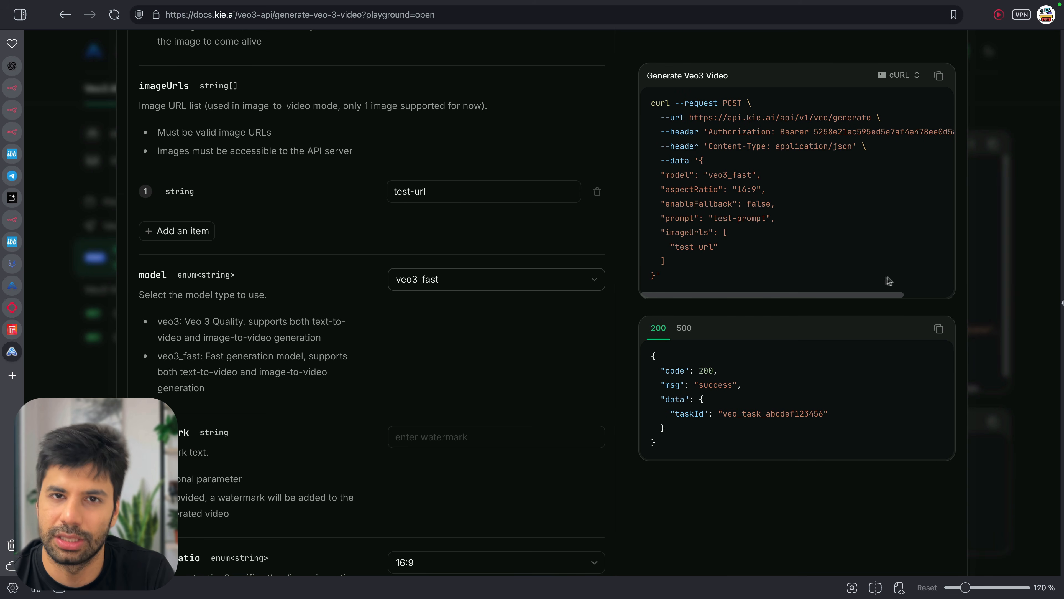
{"action": "scroll", "coordinate": [429, 321], "scroll_direction": "down", "scroll_amount": 4}
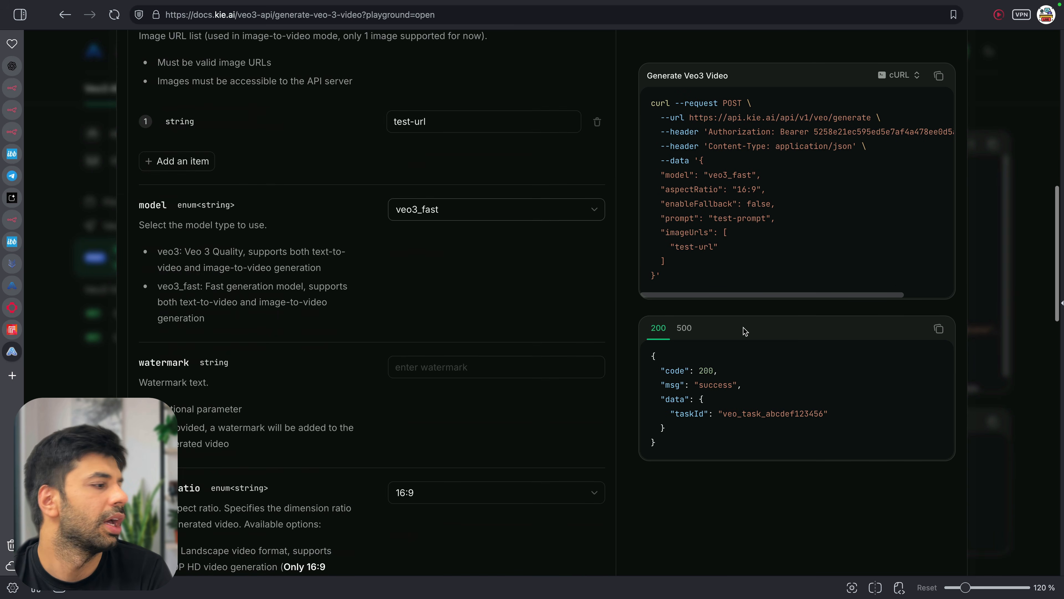
{"action": "scroll", "coordinate": [391, 295], "scroll_direction": "down", "scroll_amount": 3}
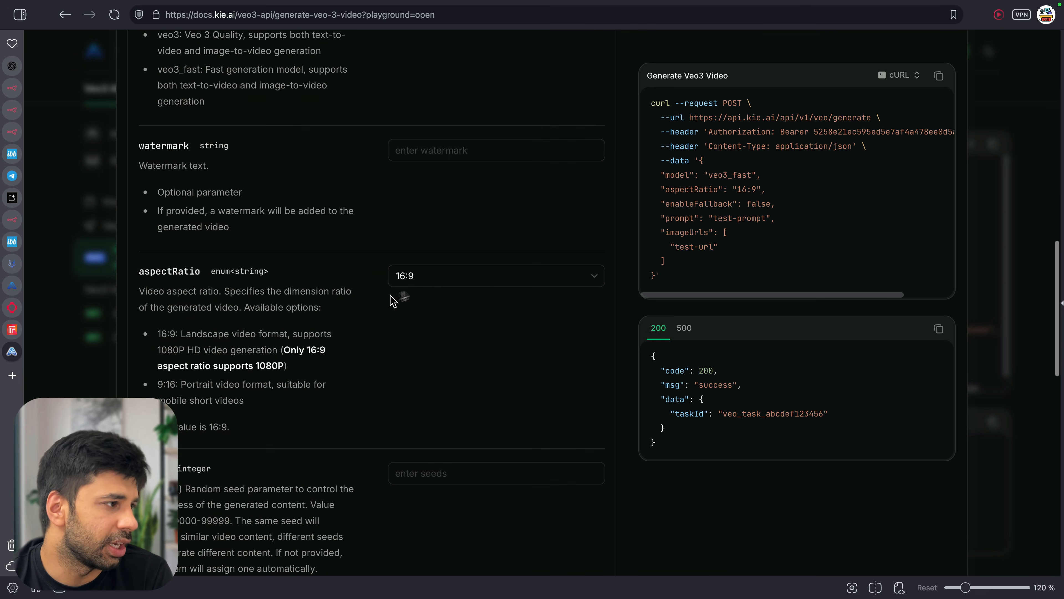
Set aspectRatio to 9:16 portrait, comparing the portrait and landscape format notes
{"action": "left_click", "coordinate": [398, 277]}
{"action": "left_click", "coordinate": [439, 293]}
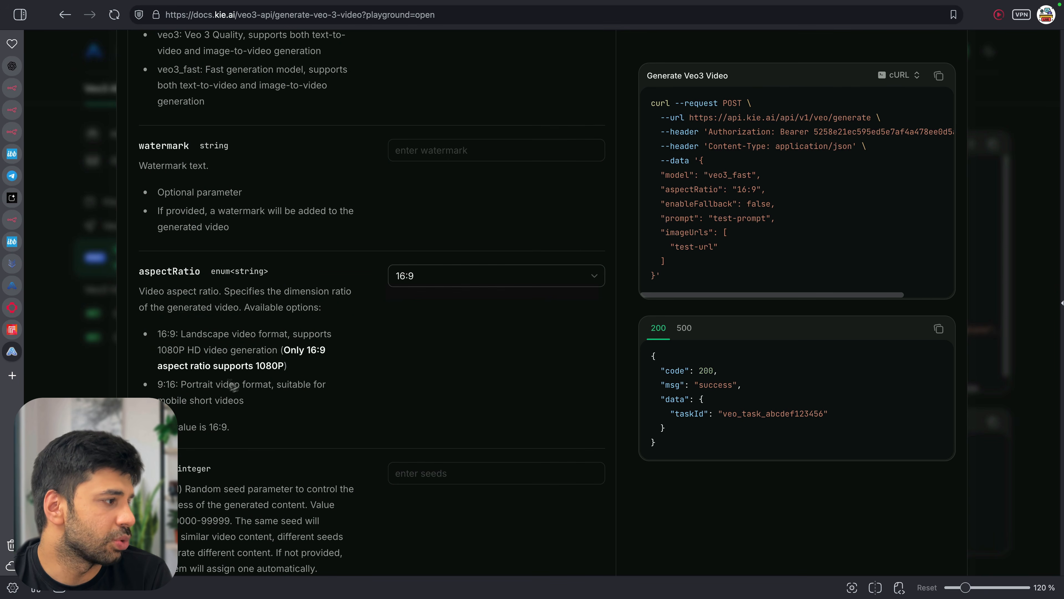
{"action": "left_click_drag", "start_coordinate": [176, 384], "coordinate": [291, 402]}
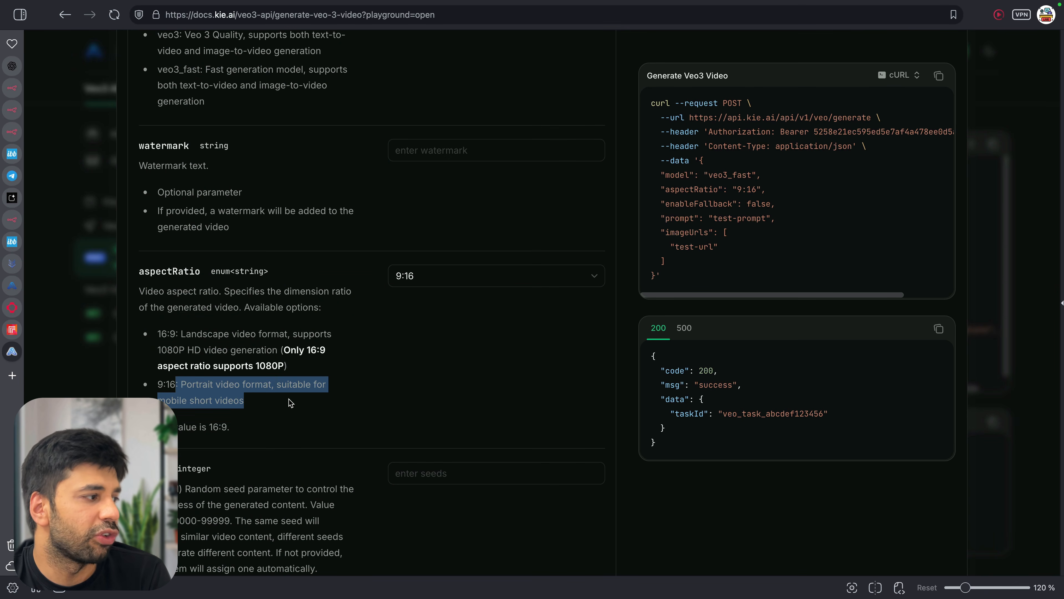
{"action": "left_click", "coordinate": [257, 402]}
{"action": "left_click_drag", "start_coordinate": [211, 335], "coordinate": [307, 339]}
{"action": "left_click", "coordinate": [200, 346]}
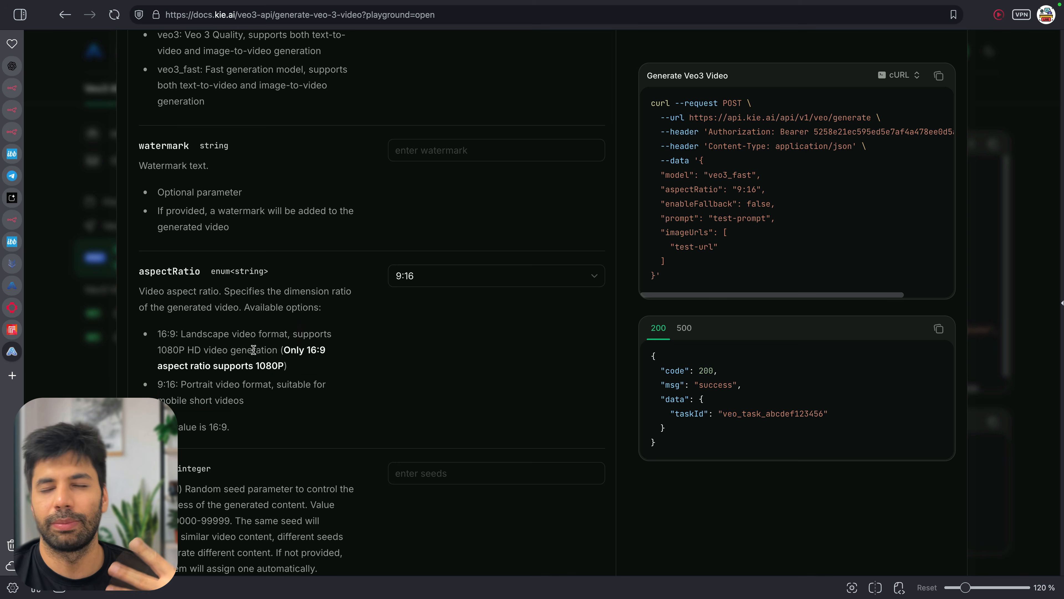
Read through the seeds and callBackUrl parameter descriptions
{"action": "scroll", "coordinate": [254, 350], "scroll_direction": "down", "scroll_amount": 4}
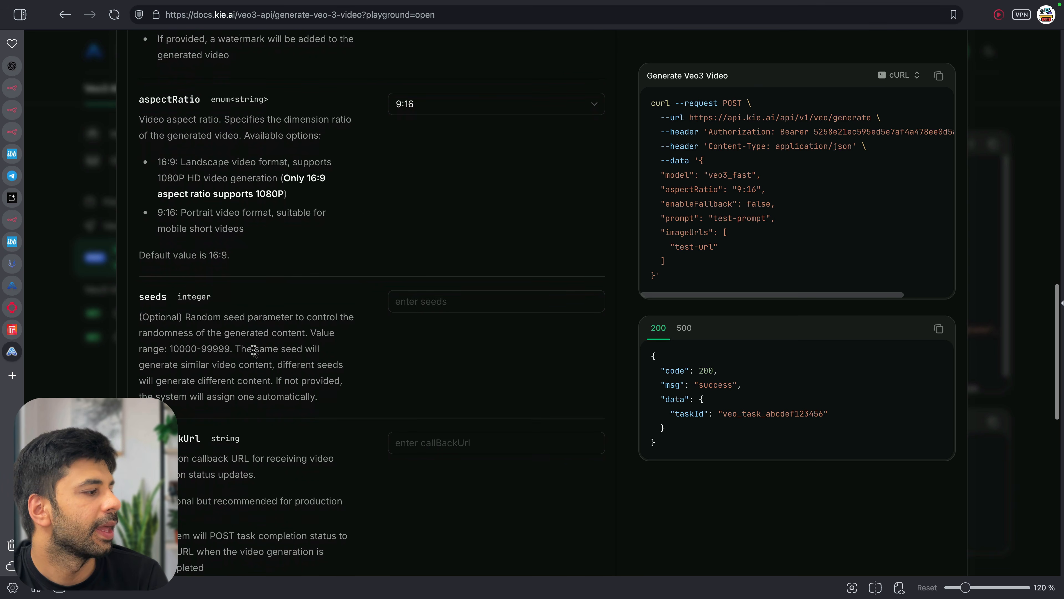
{"action": "left_click_drag", "start_coordinate": [208, 312], "coordinate": [264, 375]}
{"action": "left_click", "coordinate": [264, 375]}
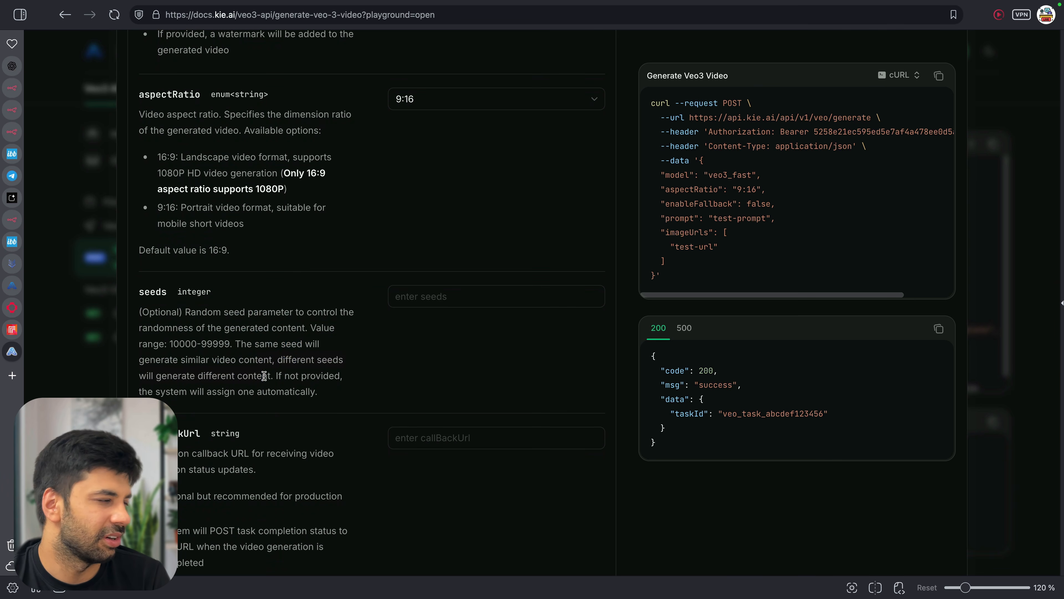
{"action": "scroll", "coordinate": [263, 376], "scroll_direction": "down", "scroll_amount": 3}
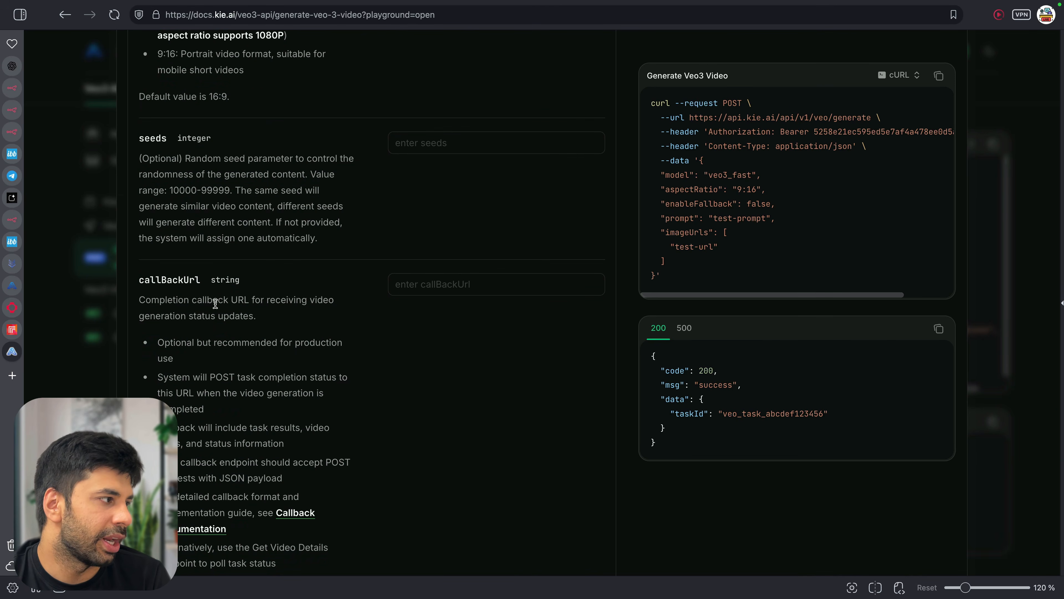
{"action": "left_click_drag", "start_coordinate": [214, 302], "coordinate": [308, 321]}
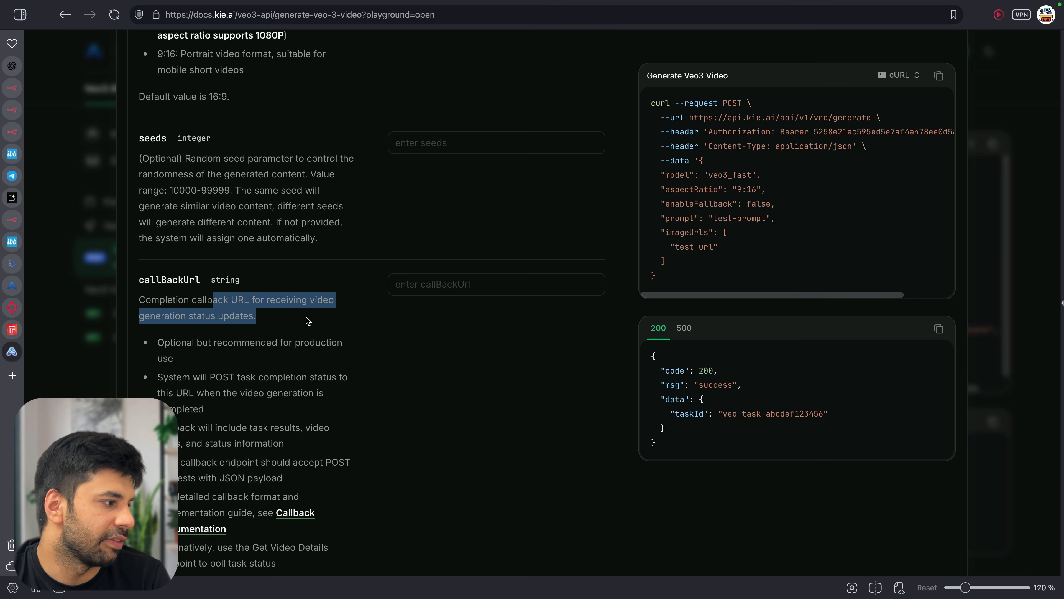
{"action": "scroll", "coordinate": [308, 320], "scroll_direction": "down", "scroll_amount": 3}
{"action": "left_click", "coordinate": [219, 261]}
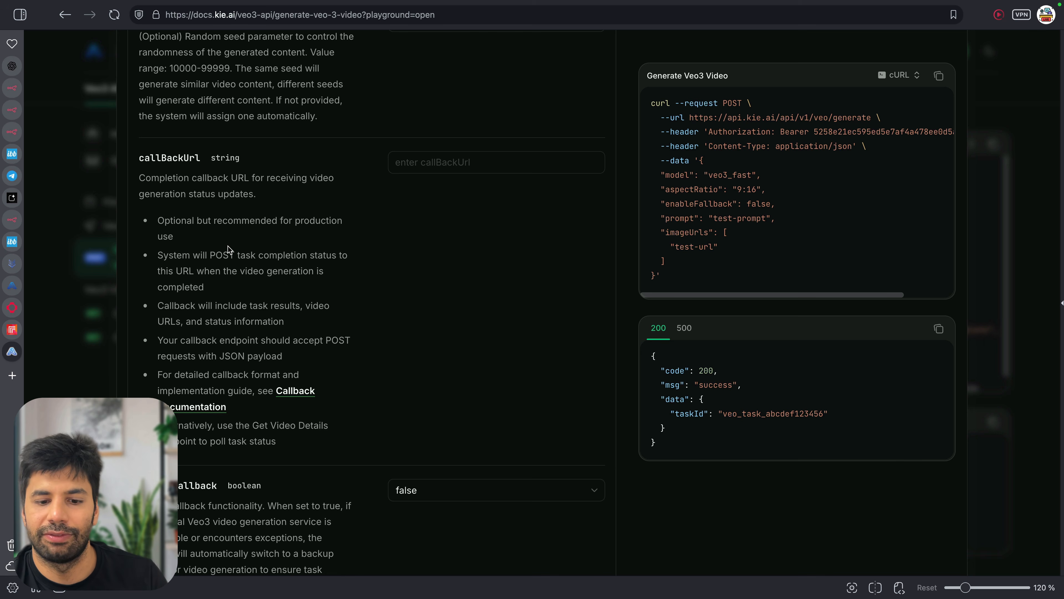
Copy the completed Veo3 cURL sample, keeping cURL as the language, and return to n8n
{"action": "scroll", "coordinate": [245, 408], "scroll_direction": "down", "scroll_amount": 5}
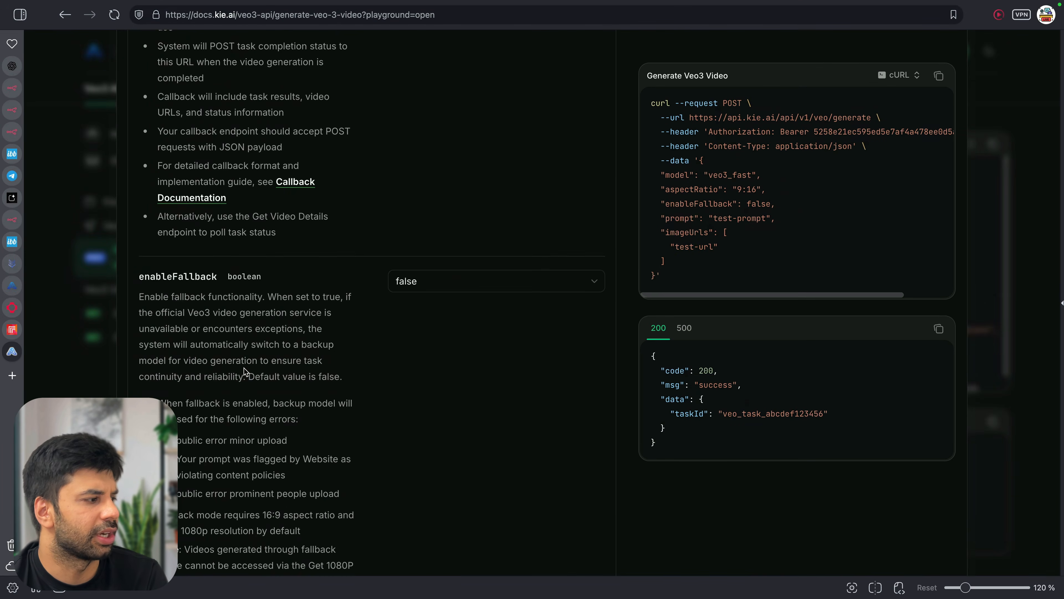
{"action": "scroll", "coordinate": [243, 368], "scroll_direction": "down", "scroll_amount": 3}
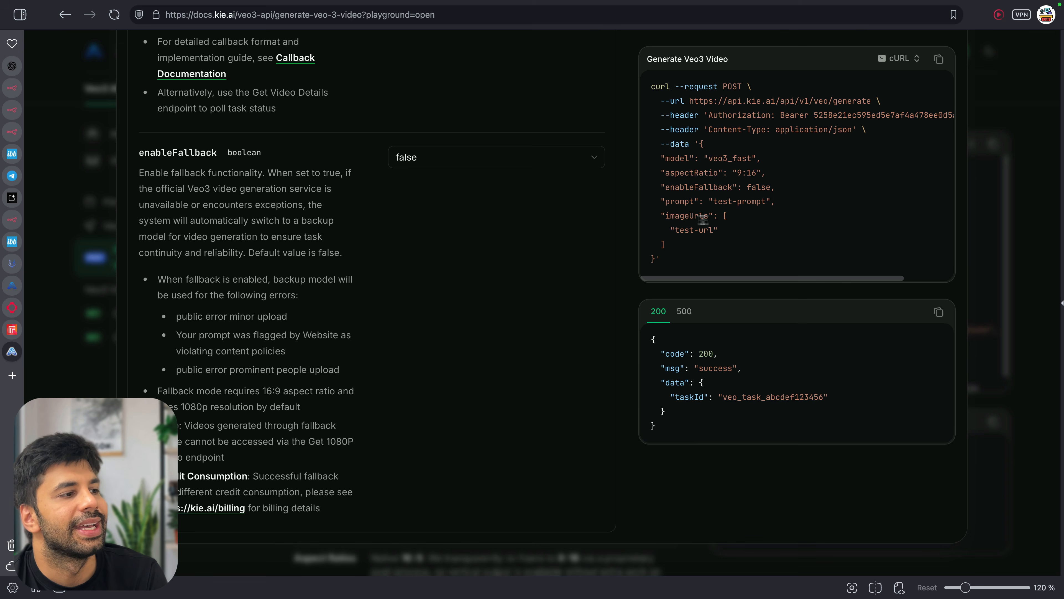
{"action": "scroll", "coordinate": [736, 163], "scroll_direction": "up", "scroll_amount": 10}
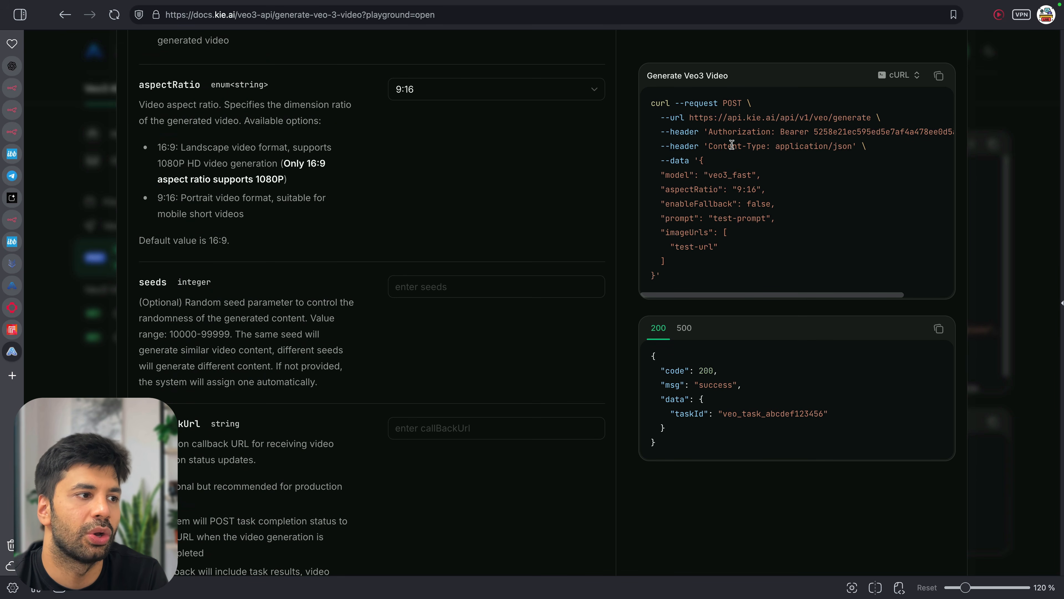
{"action": "scroll", "coordinate": [731, 144], "scroll_direction": "up", "scroll_amount": 15}
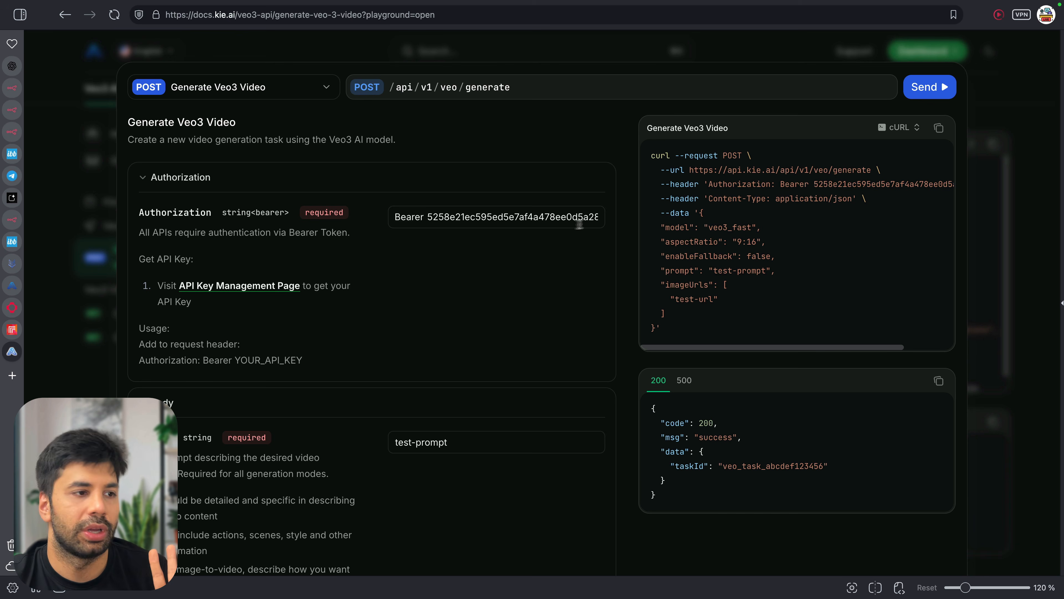
{"action": "left_click", "coordinate": [940, 129]}
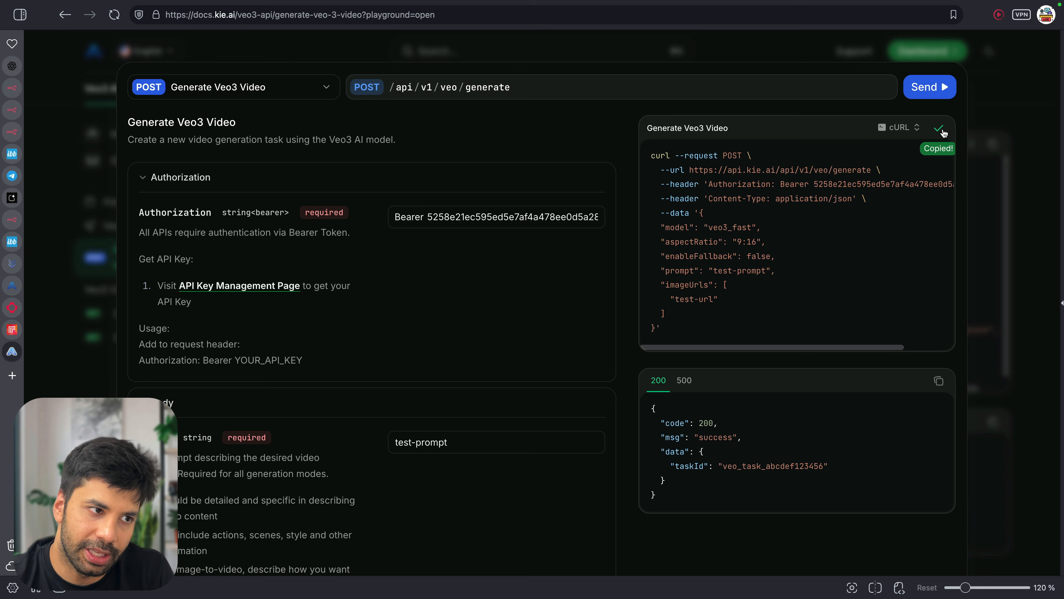
{"action": "left_click", "coordinate": [901, 127]}
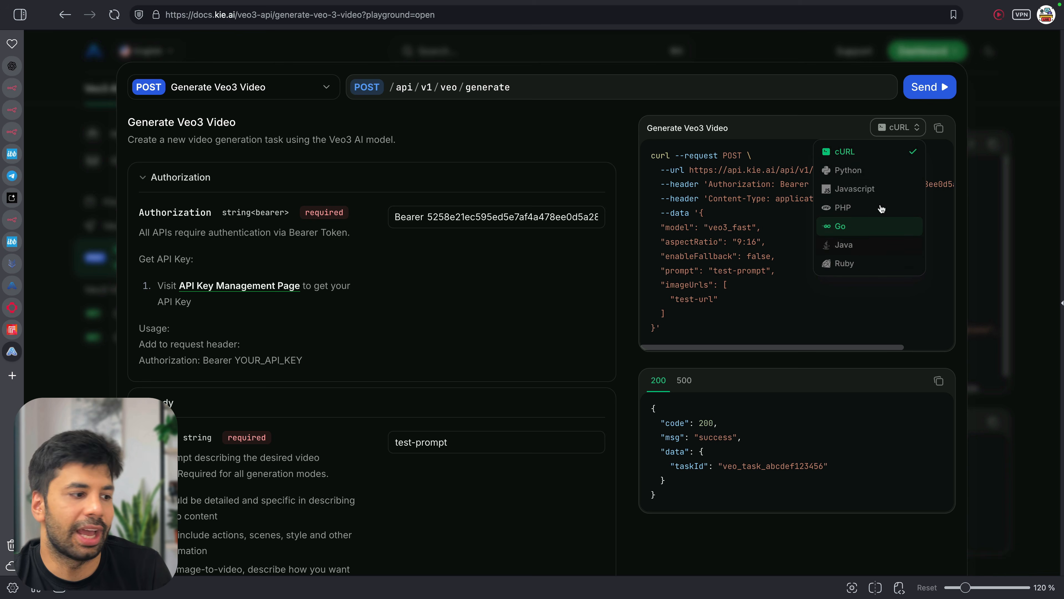
{"action": "left_click", "coordinate": [775, 248]}
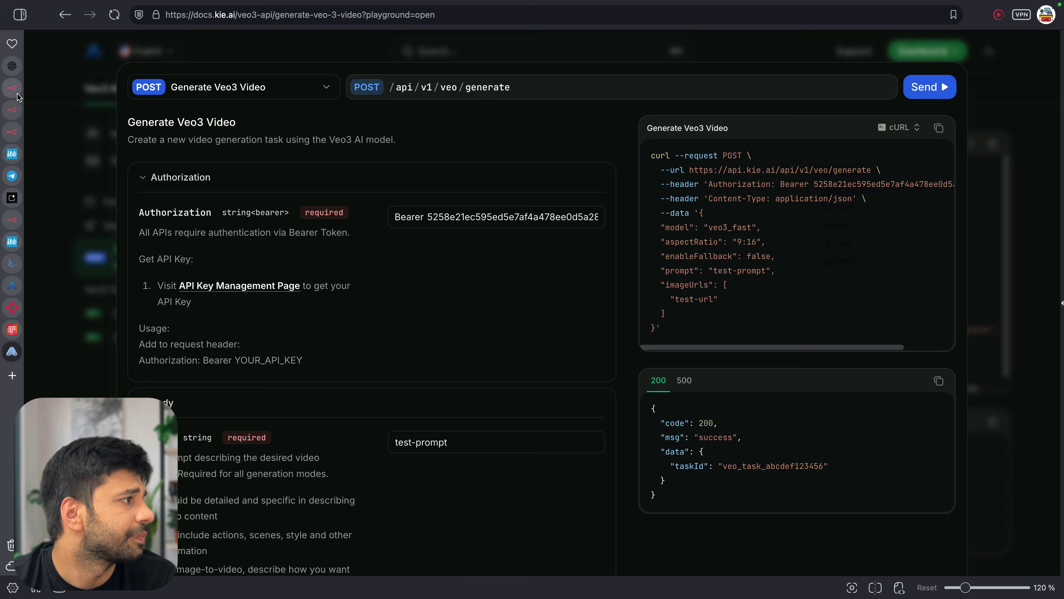
{"action": "left_click", "coordinate": [11, 131]}
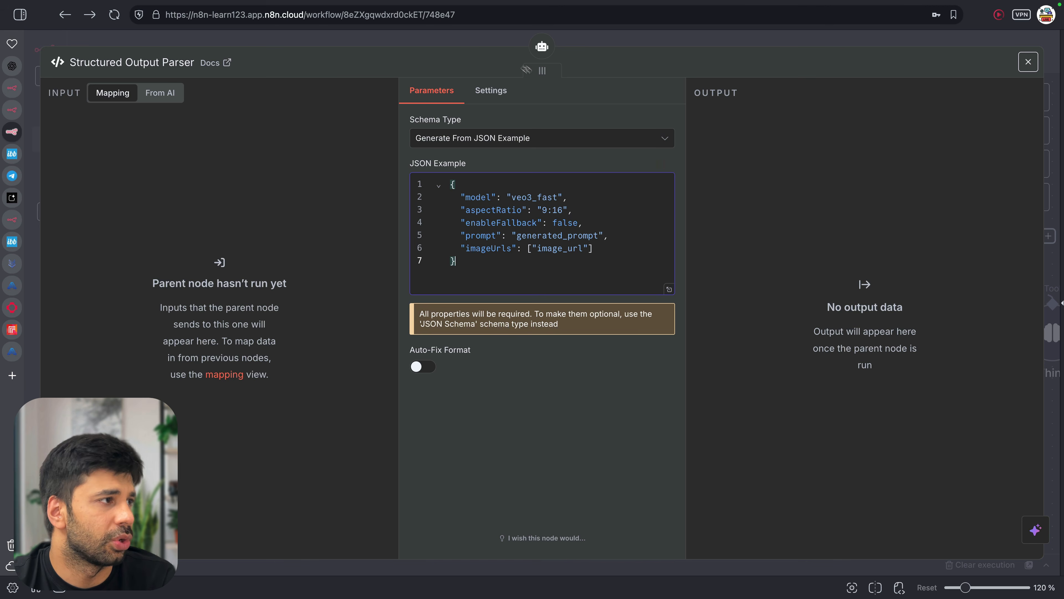
Add an HTTP Request node to the workflow canvas
{"action": "left_click", "coordinate": [481, 38]}
{"action": "scroll", "coordinate": [901, 251], "scroll_direction": "right", "scroll_amount": 6}
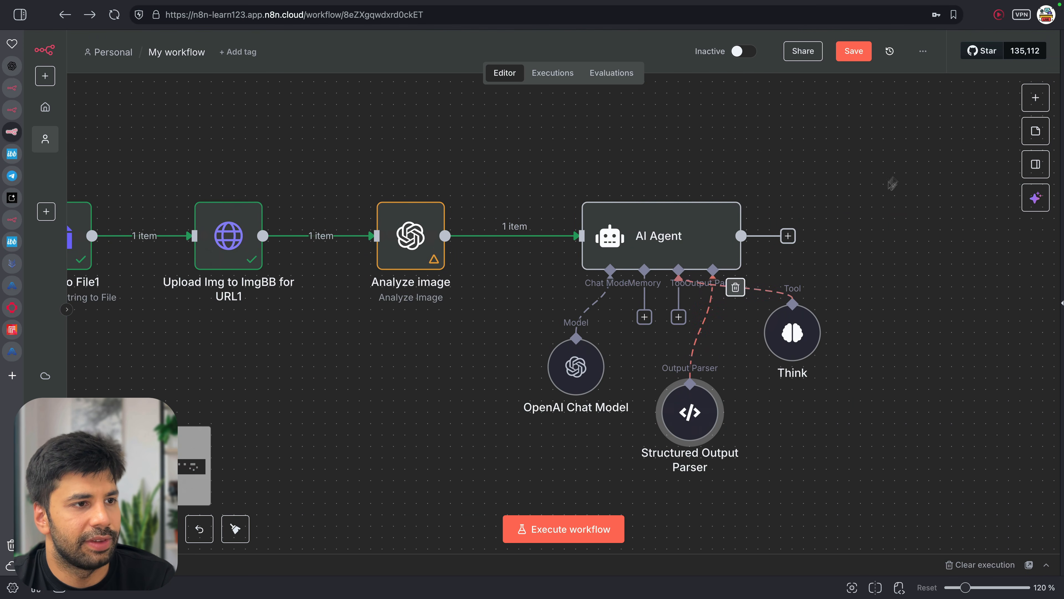
{"action": "left_click", "coordinate": [1036, 97]}
{"action": "type", "text": "g"}
{"action": "key", "text": "BackSpace"}
{"action": "type", "text": "htt"}
{"action": "key", "text": "Return"}
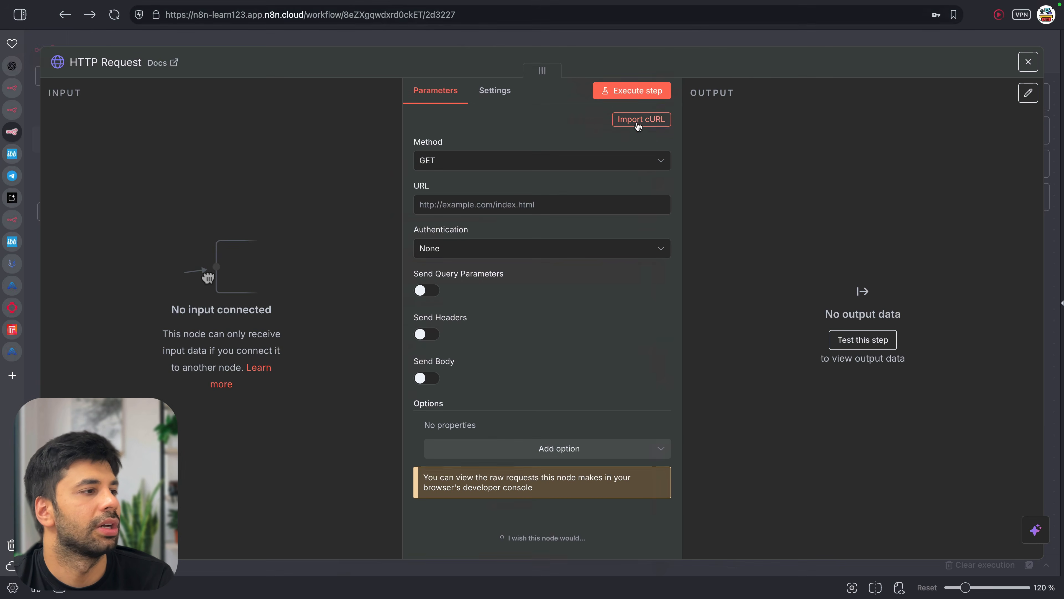
Import the copied Veo3 cURL into the HTTP Request node and place it beside the AI Agent
{"action": "left_click", "coordinate": [653, 120]}
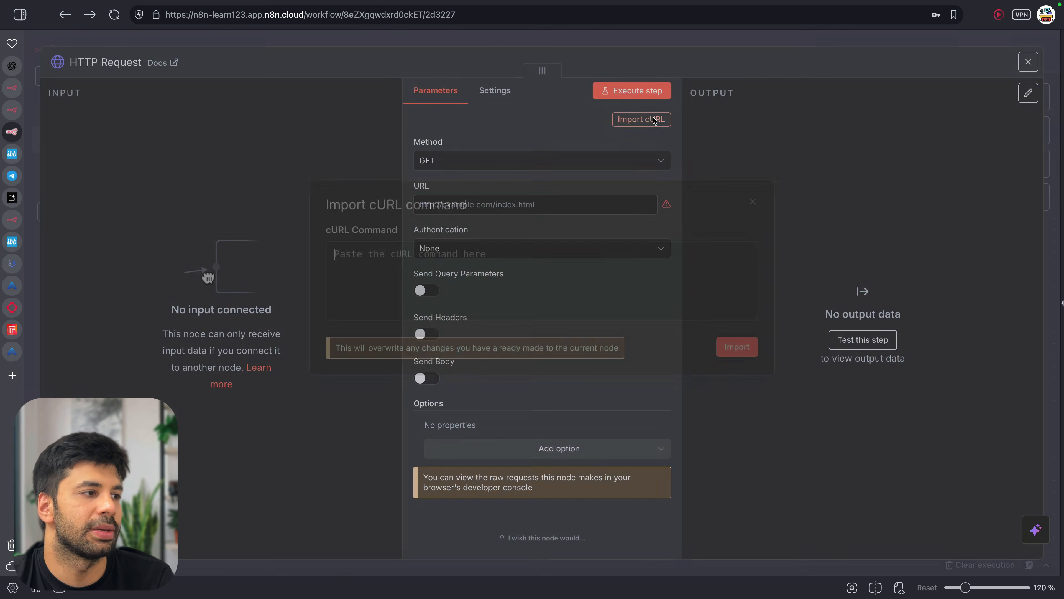
{"action": "key", "text": "ctrl+v"}
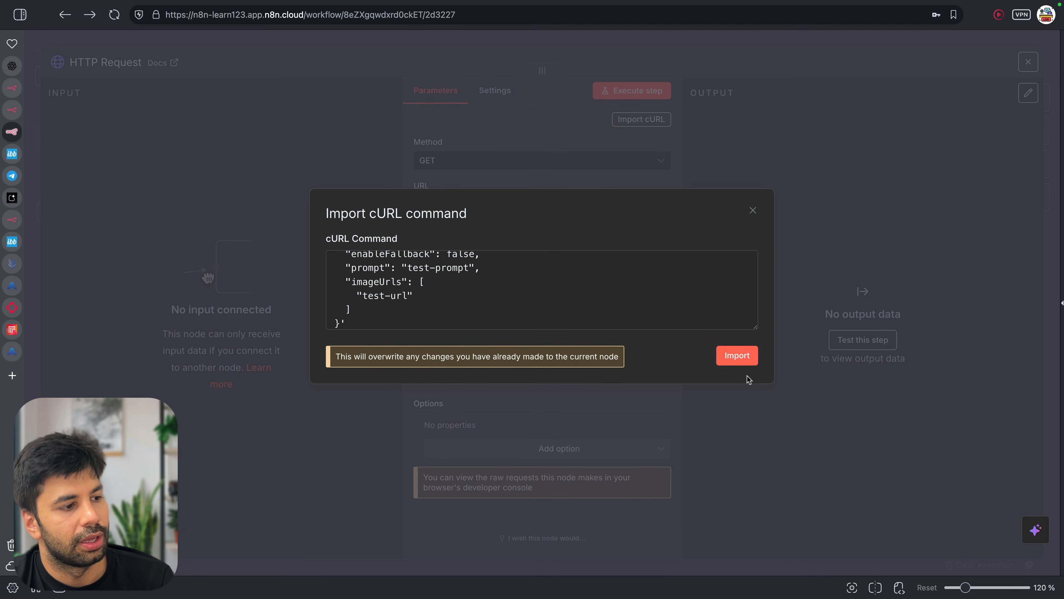
{"action": "left_click", "coordinate": [735, 363]}
{"action": "scroll", "coordinate": [629, 340], "scroll_direction": "down", "scroll_amount": 2}
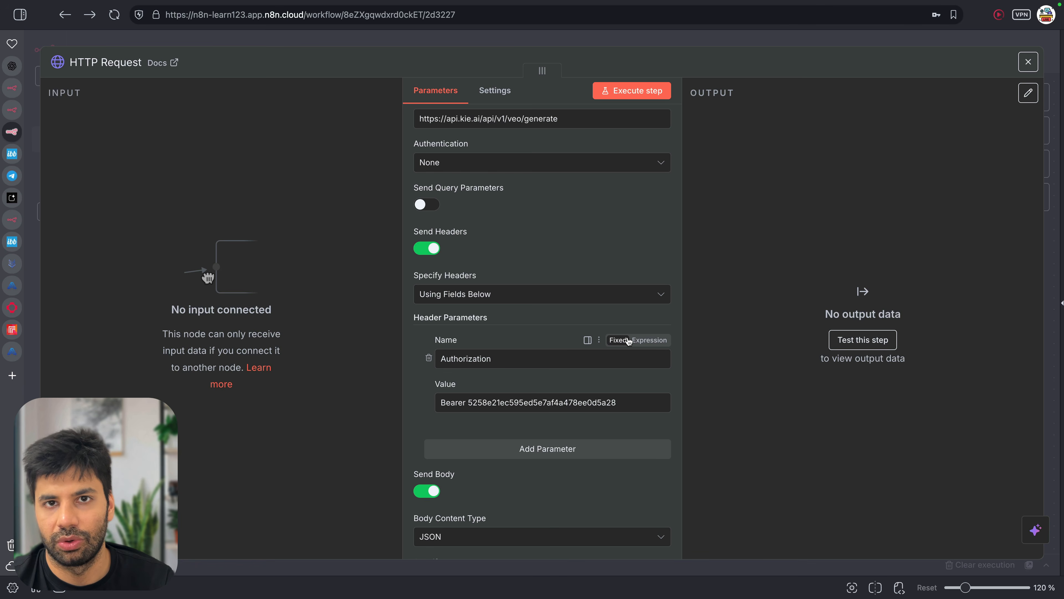
{"action": "scroll", "coordinate": [628, 340], "scroll_direction": "down", "scroll_amount": 7}
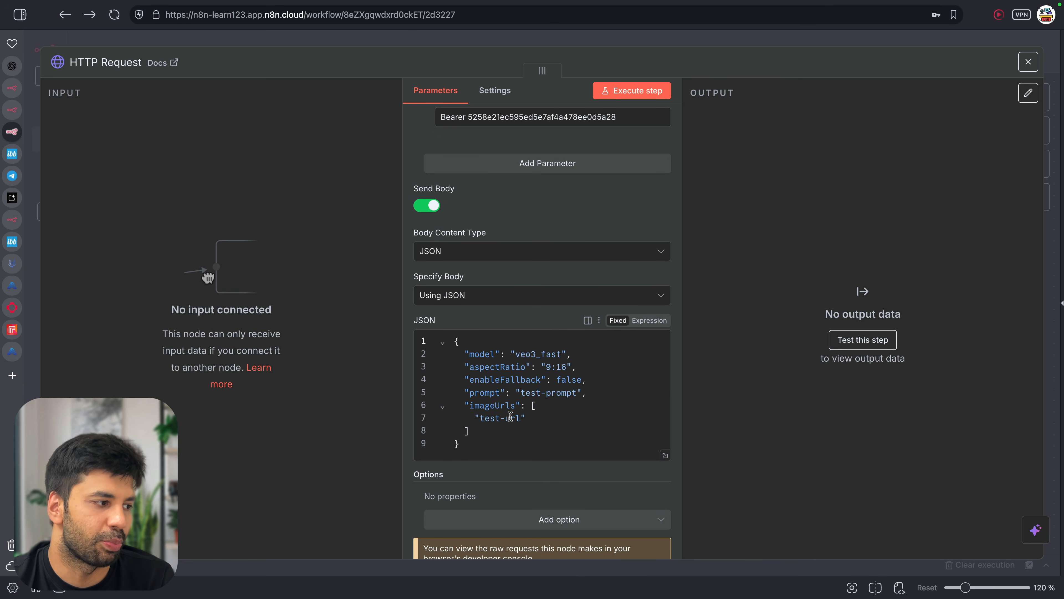
{"action": "scroll", "coordinate": [518, 416], "scroll_direction": "up", "scroll_amount": 8}
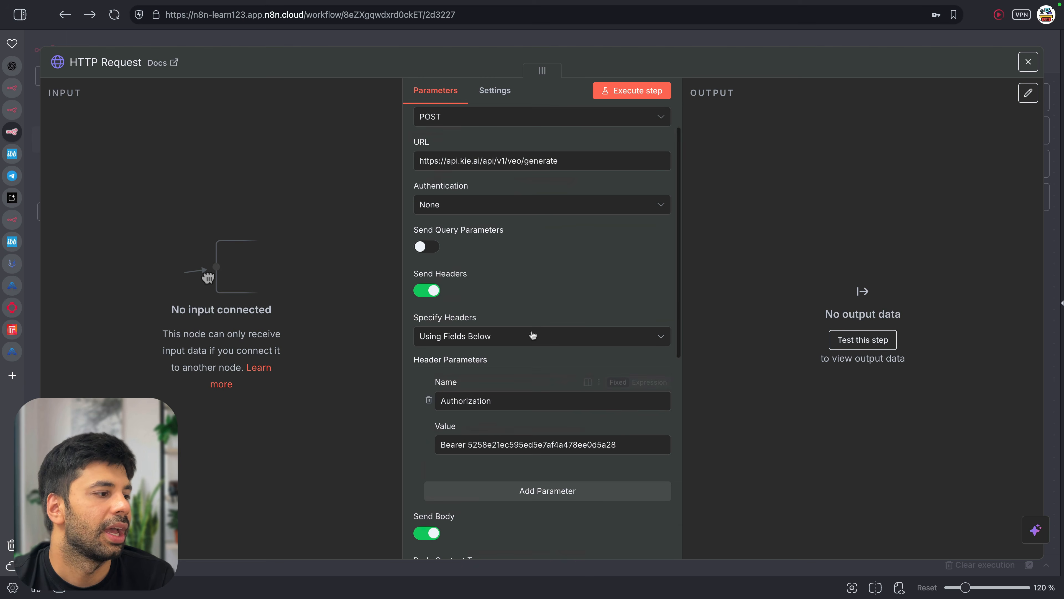
{"action": "left_click_drag", "start_coordinate": [468, 443], "coordinate": [617, 441]}
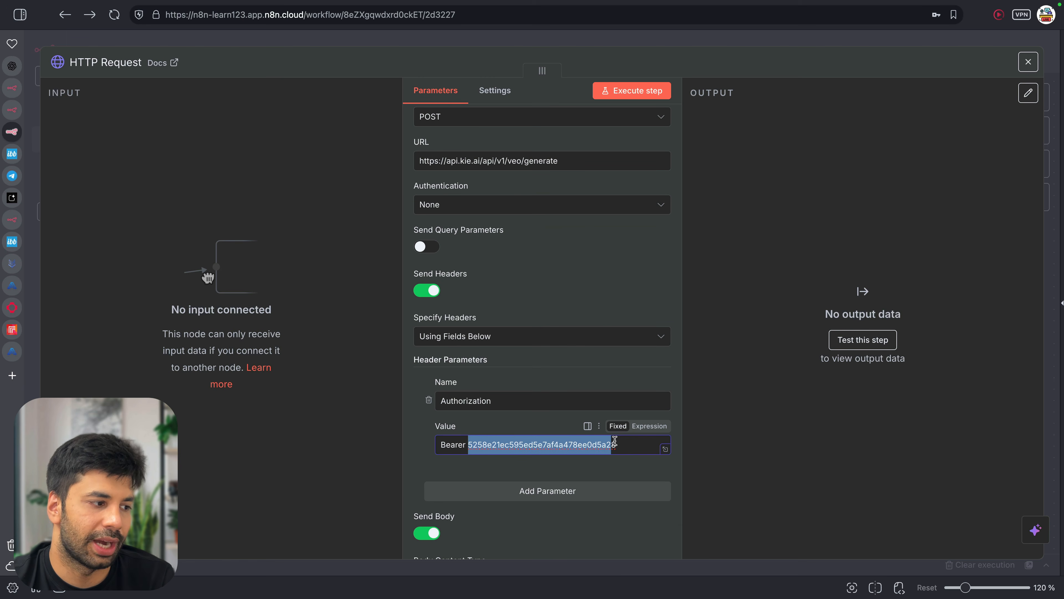
{"action": "left_click", "coordinate": [622, 442]}
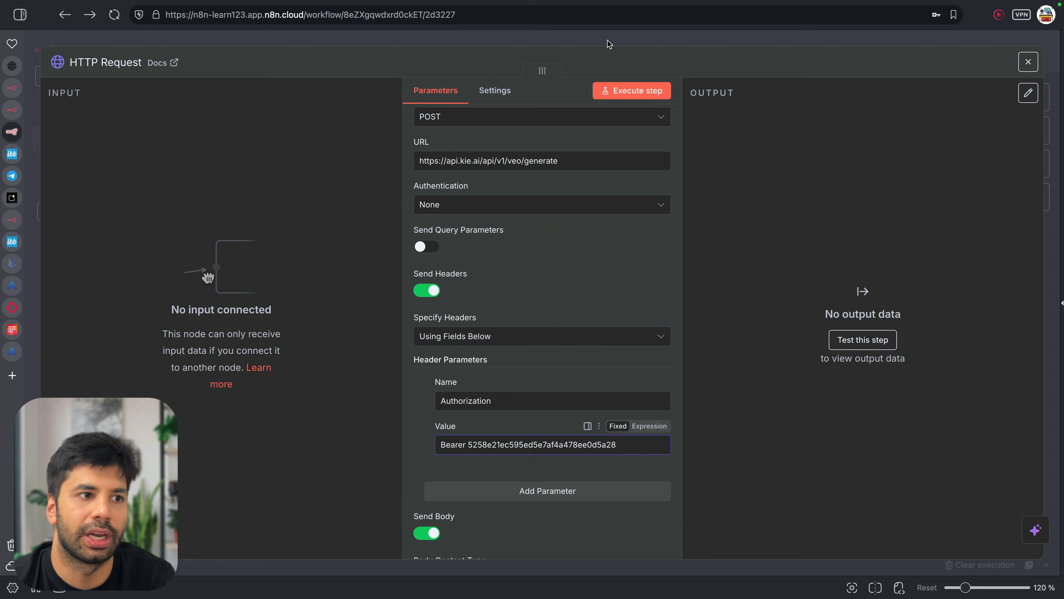
{"action": "left_click", "coordinate": [610, 44]}
{"action": "left_click_drag", "start_coordinate": [850, 436], "coordinate": [1031, 262]}
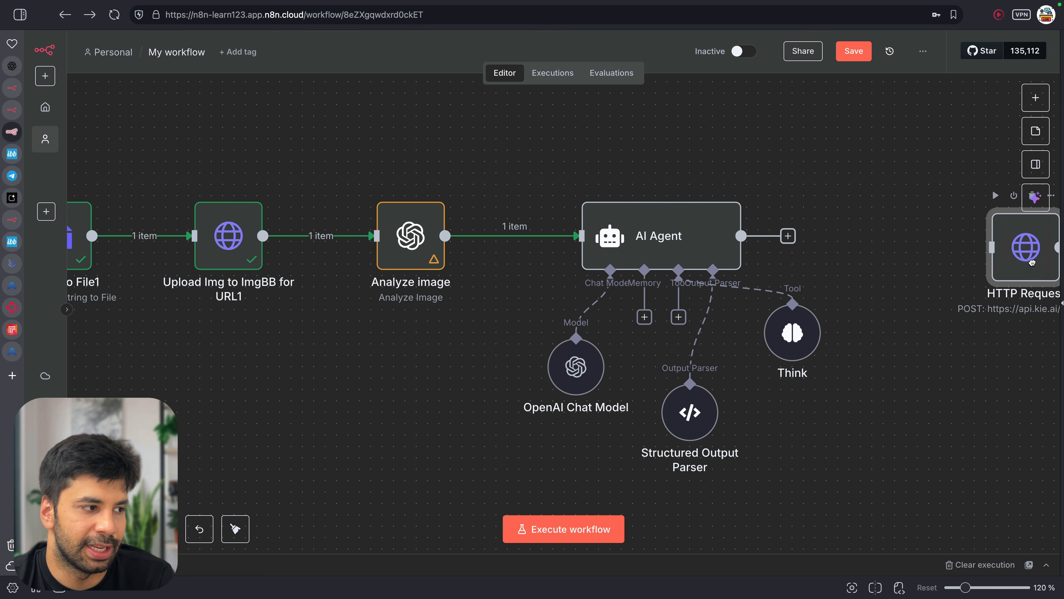
Pin the Analyze image node's existing output data for test runs
{"action": "double_click", "coordinate": [415, 252]}
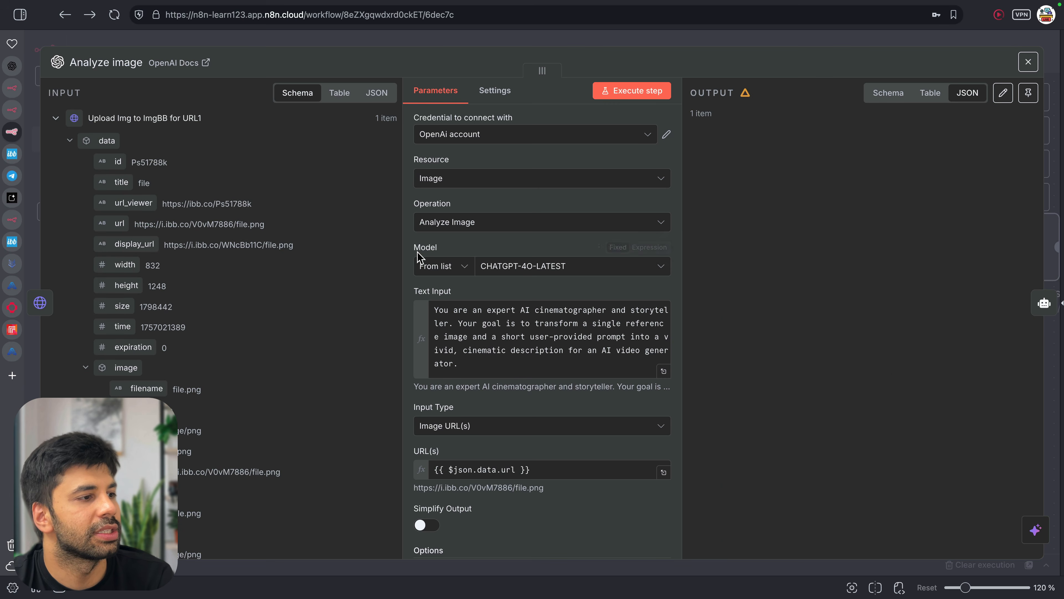
{"action": "scroll", "coordinate": [757, 275], "scroll_direction": "down", "scroll_amount": 10}
{"action": "scroll", "coordinate": [757, 276], "scroll_direction": "up", "scroll_amount": 4}
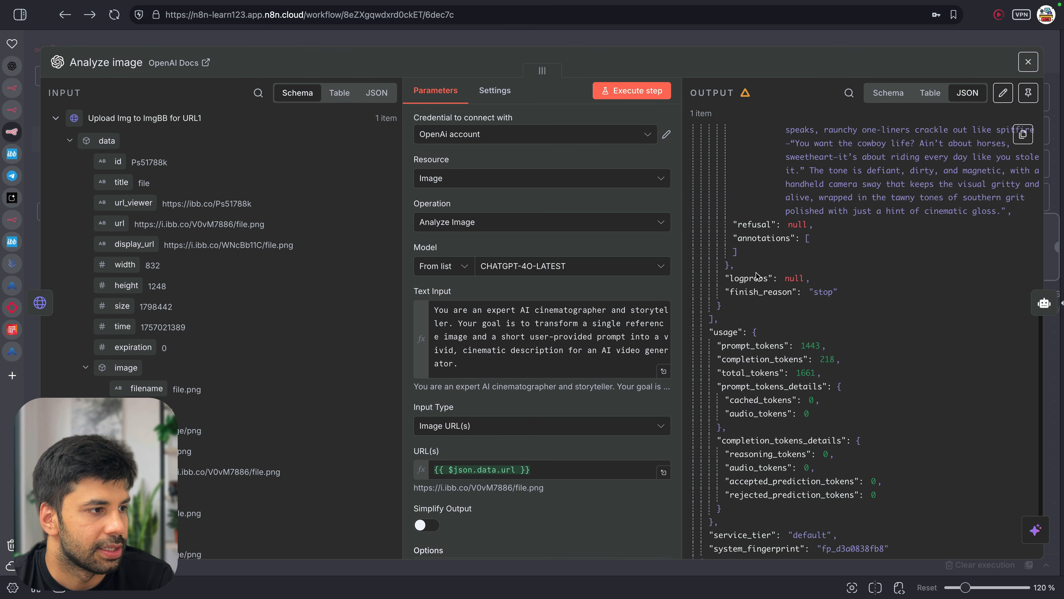
{"action": "left_click", "coordinate": [1028, 93]}
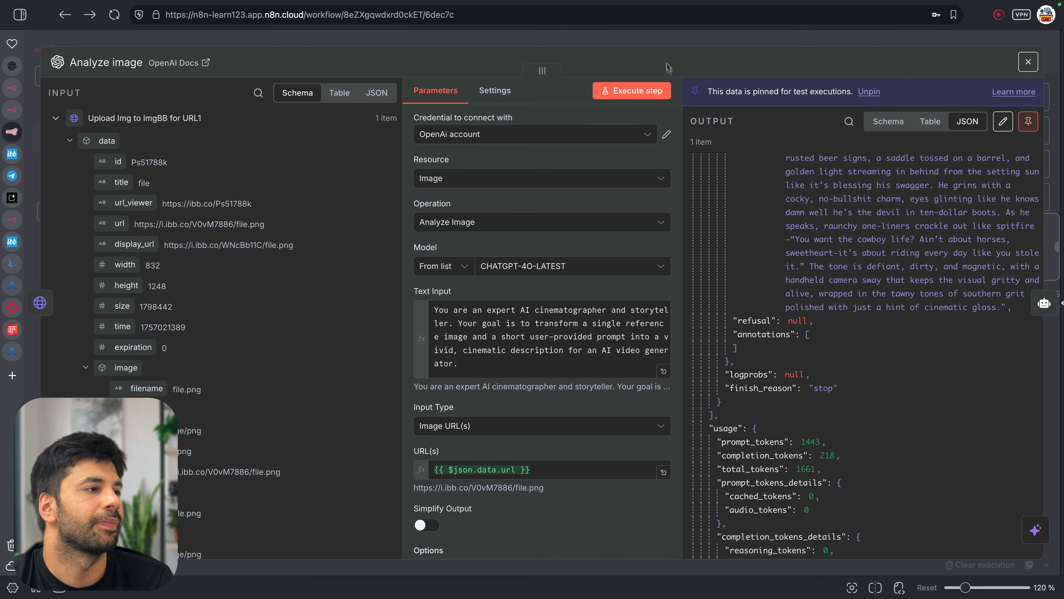
{"action": "left_click", "coordinate": [655, 38]}
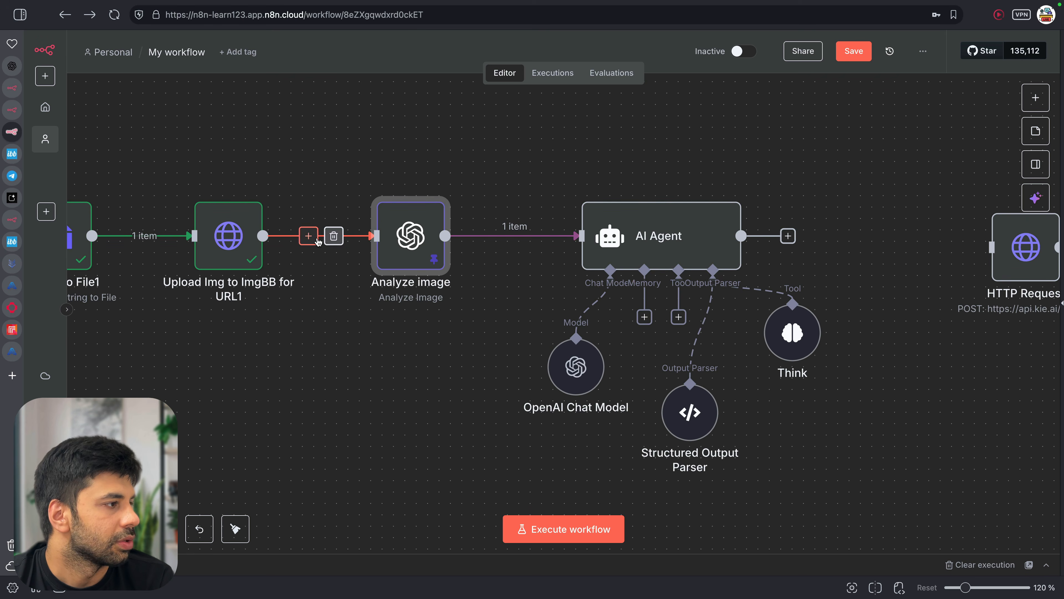
Run a test execution of the workflow up to the AI Agent node
{"action": "double_click", "coordinate": [627, 238]}
{"action": "scroll", "coordinate": [587, 357], "scroll_direction": "down", "scroll_amount": 2}
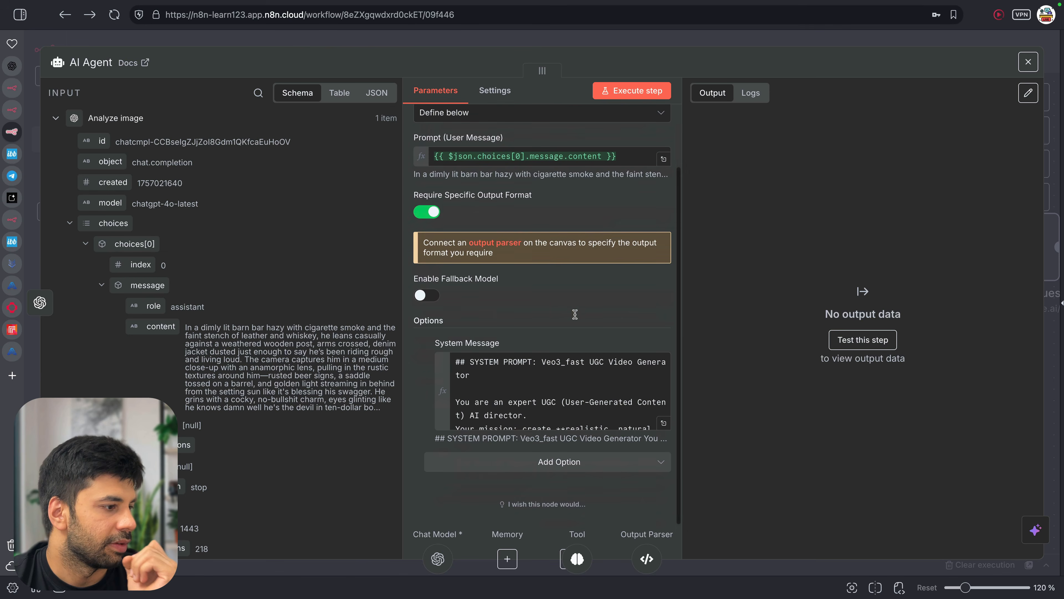
{"action": "key", "text": "Escape"}
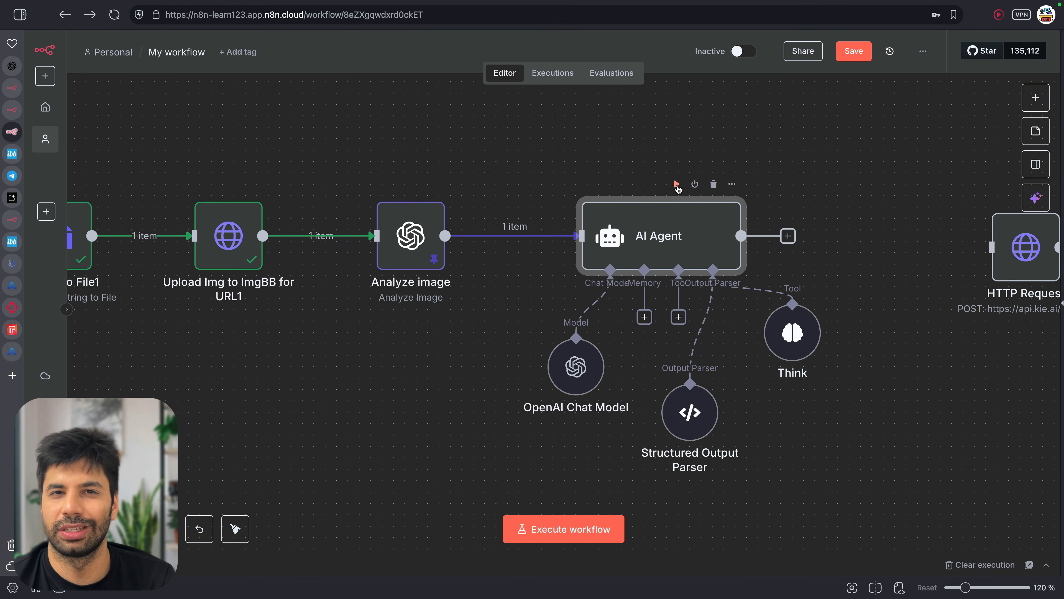
{"action": "left_click", "coordinate": [676, 184]}
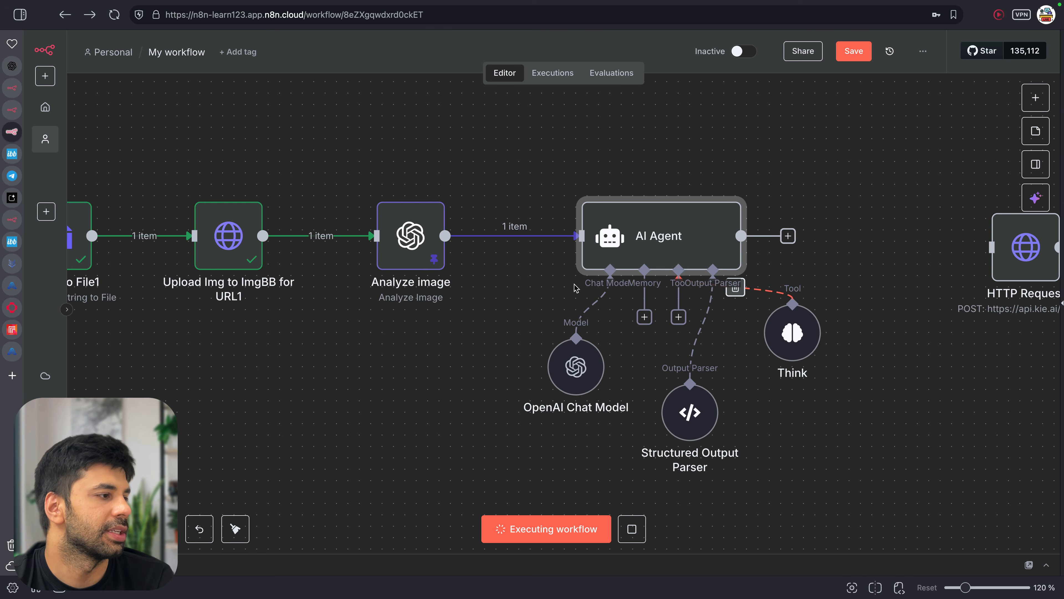
{"action": "scroll", "coordinate": [493, 340], "scroll_direction": "down", "scroll_amount": 3}
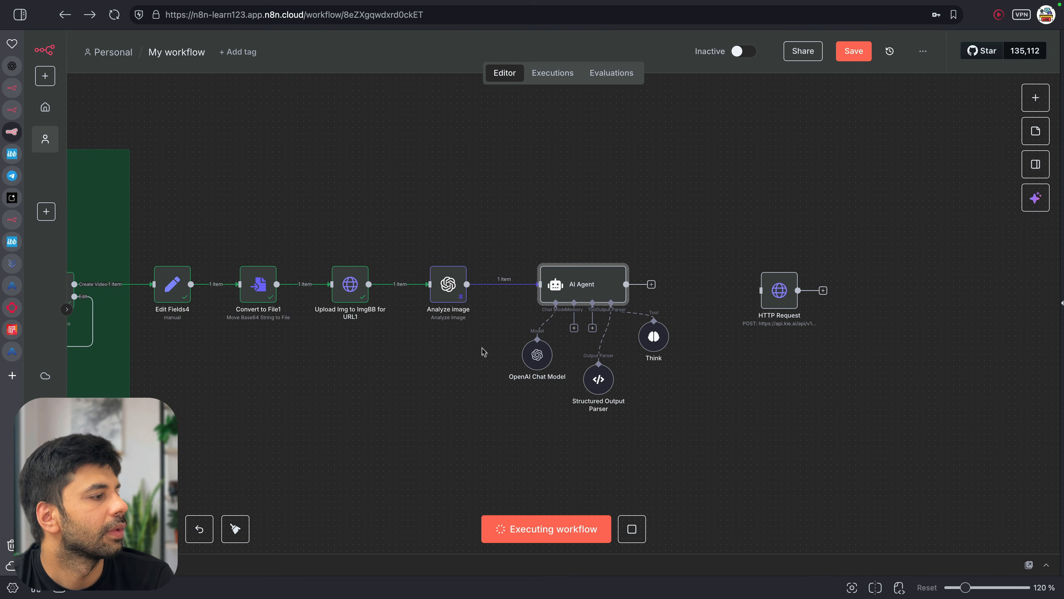
{"action": "scroll", "coordinate": [486, 348], "scroll_direction": "down", "scroll_amount": 1}
{"action": "scroll", "coordinate": [403, 346], "scroll_direction": "down", "scroll_amount": 1}
{"action": "scroll", "coordinate": [403, 346], "scroll_direction": "down", "scroll_amount": 3}
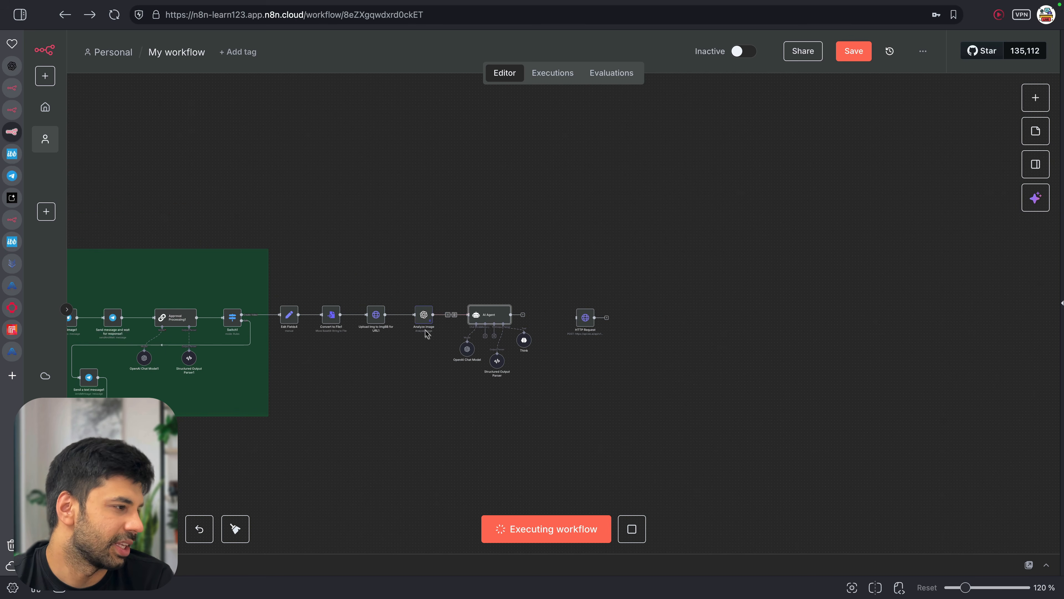
{"action": "scroll", "coordinate": [424, 325], "scroll_direction": "up", "scroll_amount": 2}
{"action": "scroll", "coordinate": [423, 325], "scroll_direction": "left", "scroll_amount": 5}
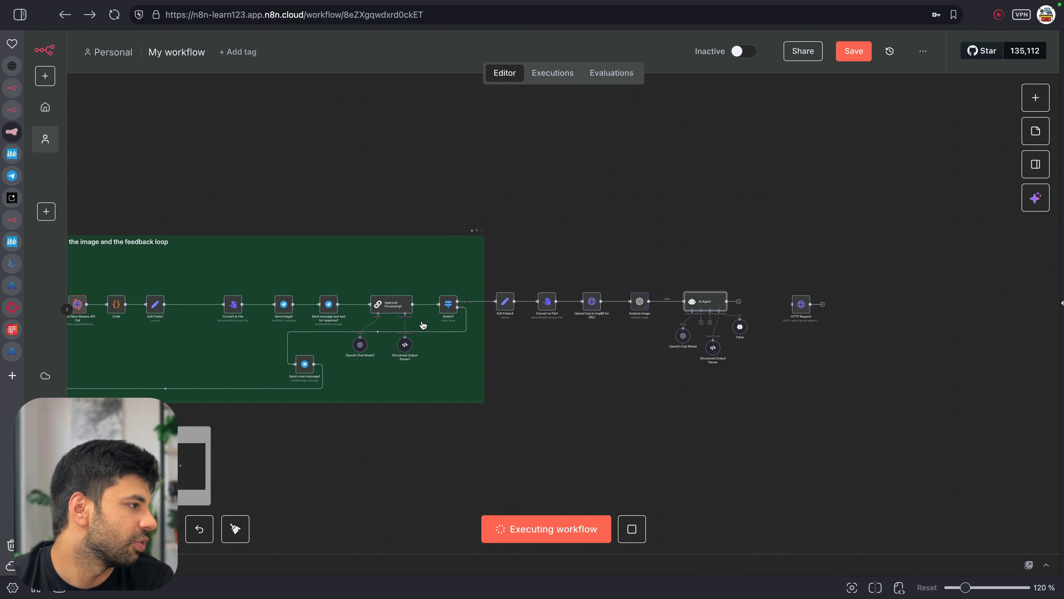
{"action": "scroll", "coordinate": [750, 330], "scroll_direction": "right", "scroll_amount": 1}
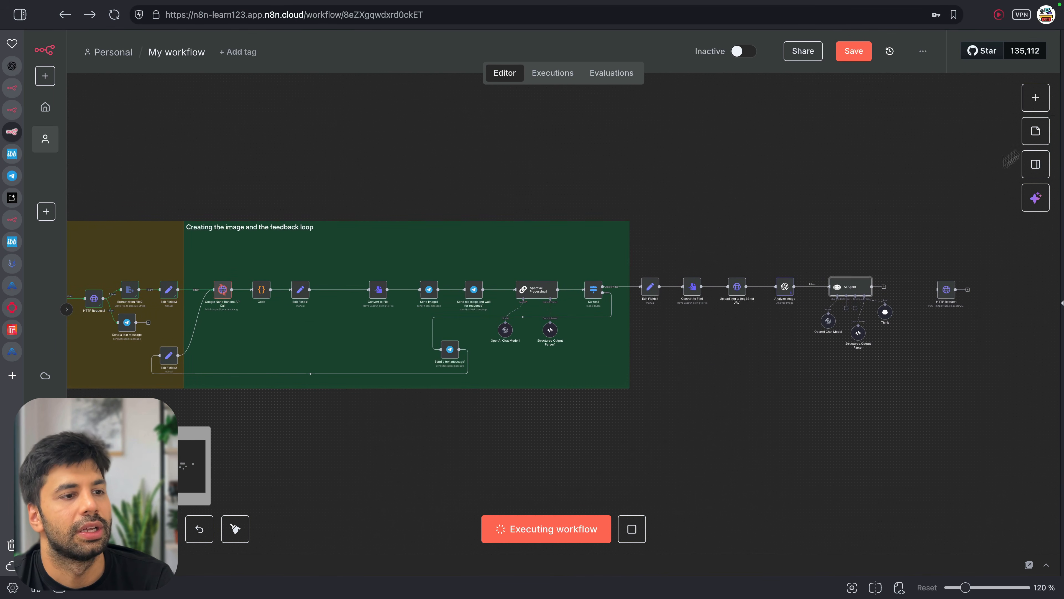
Approve the image from Telegram by pasting the video prompt into the form's Approved field and submitting
{"action": "left_click", "coordinate": [1062, 259]}
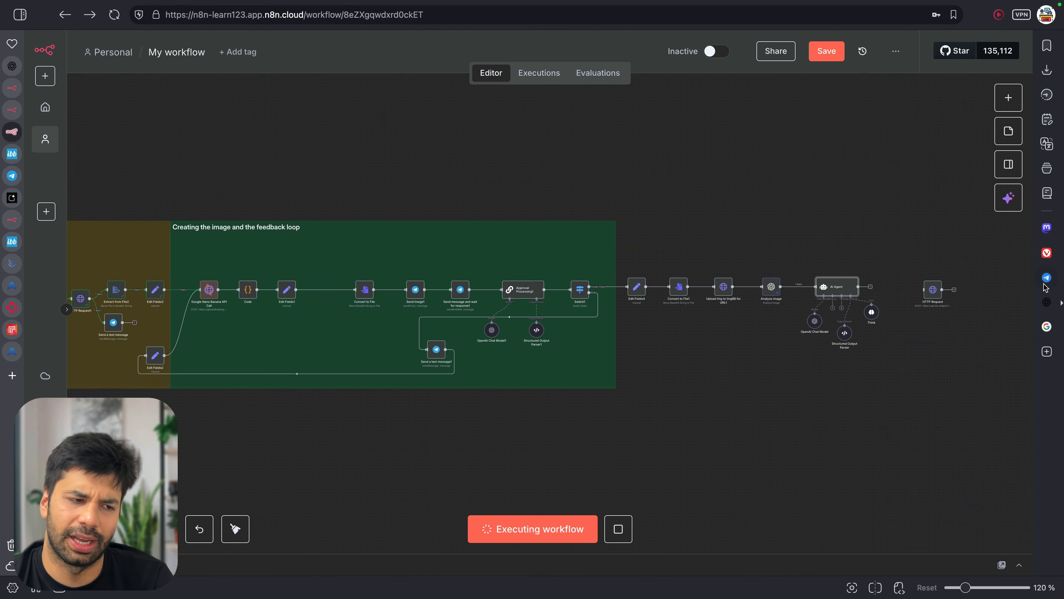
{"action": "left_click", "coordinate": [1047, 277]}
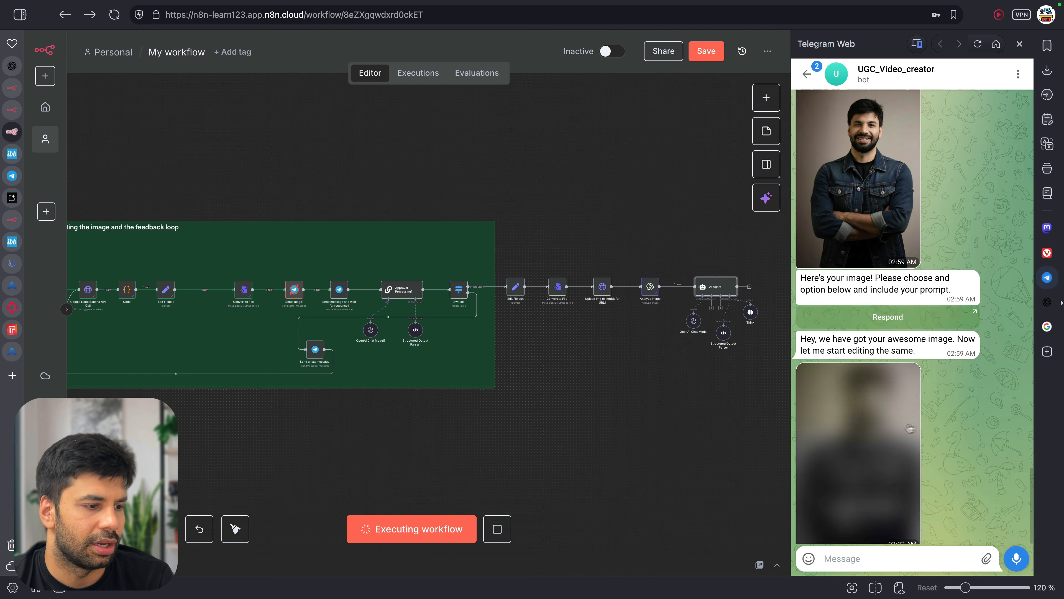
{"action": "left_click", "coordinate": [913, 532]}
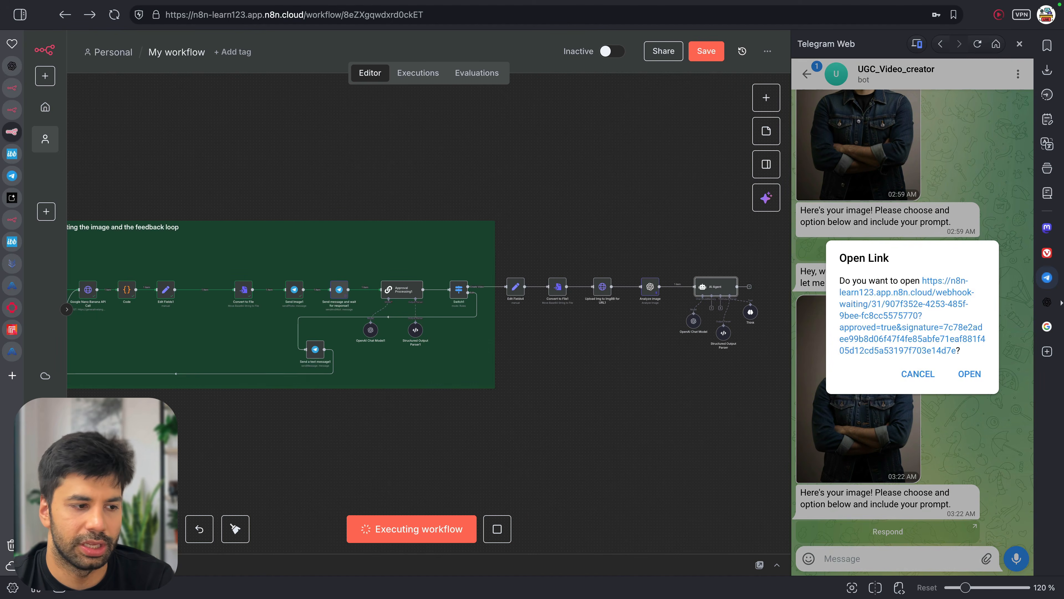
{"action": "left_click", "coordinate": [900, 333]}
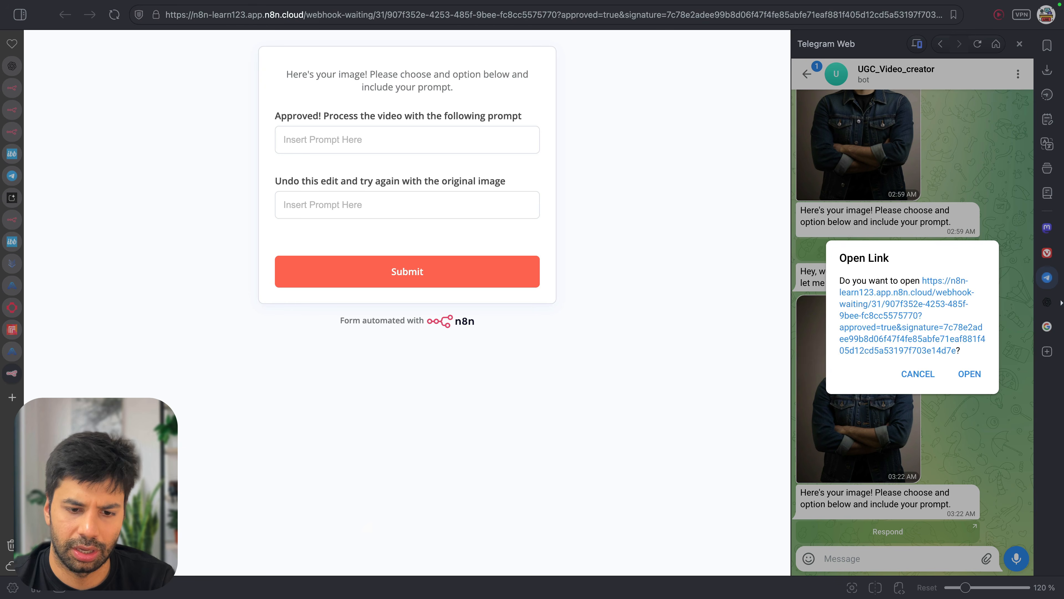
{"action": "left_click", "coordinate": [376, 131]}
{"action": "key", "text": "super+v"}
{"action": "left_click", "coordinate": [415, 270]}
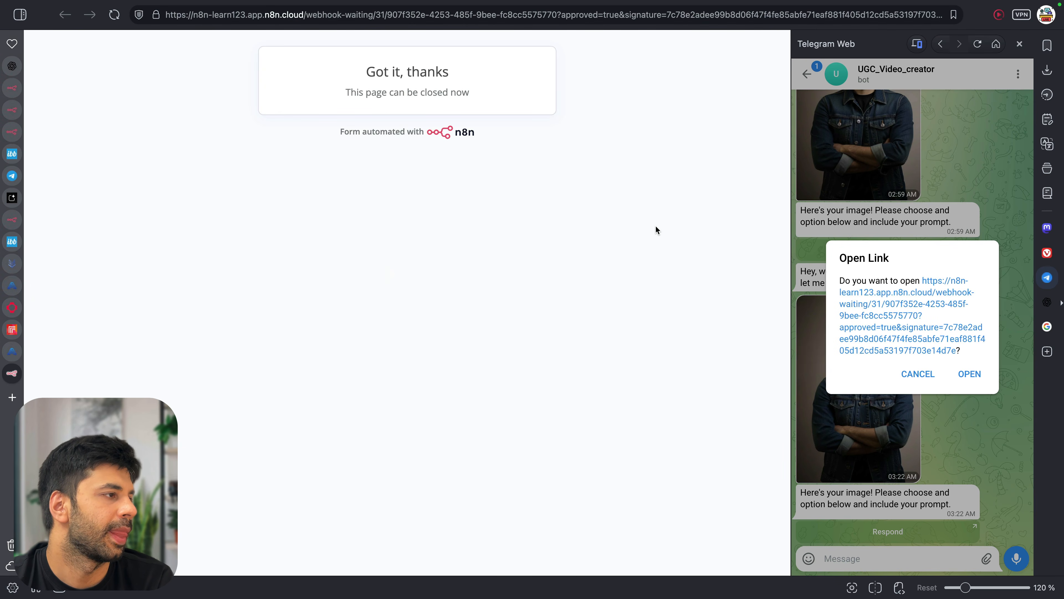
{"action": "key", "text": "super+w"}
{"action": "left_click_drag", "start_coordinate": [789, 238], "coordinate": [840, 238]}
{"action": "scroll", "coordinate": [693, 375], "scroll_direction": "right", "scroll_amount": 3}
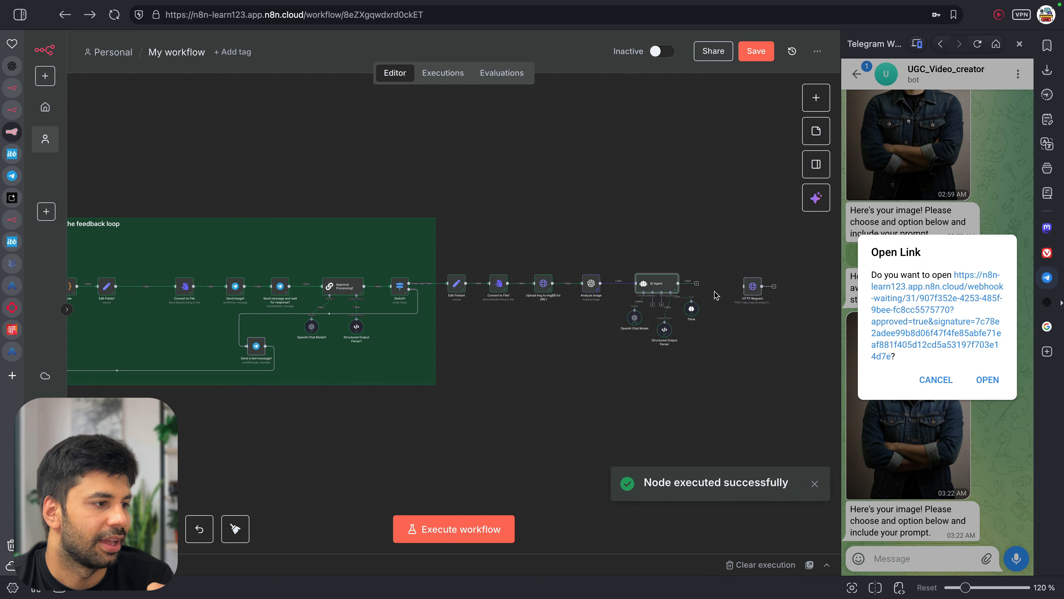
Open the AI Agent results and view its model, aspectRatio, prompt and imageUrls output as a schema
{"action": "double_click", "coordinate": [664, 285]}
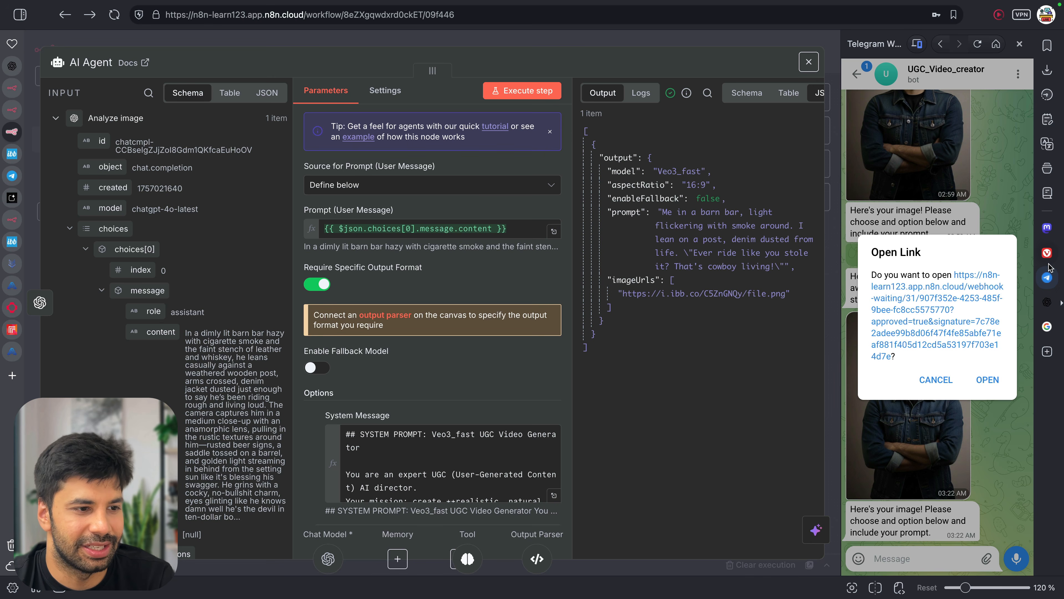
{"action": "left_click", "coordinate": [1049, 276]}
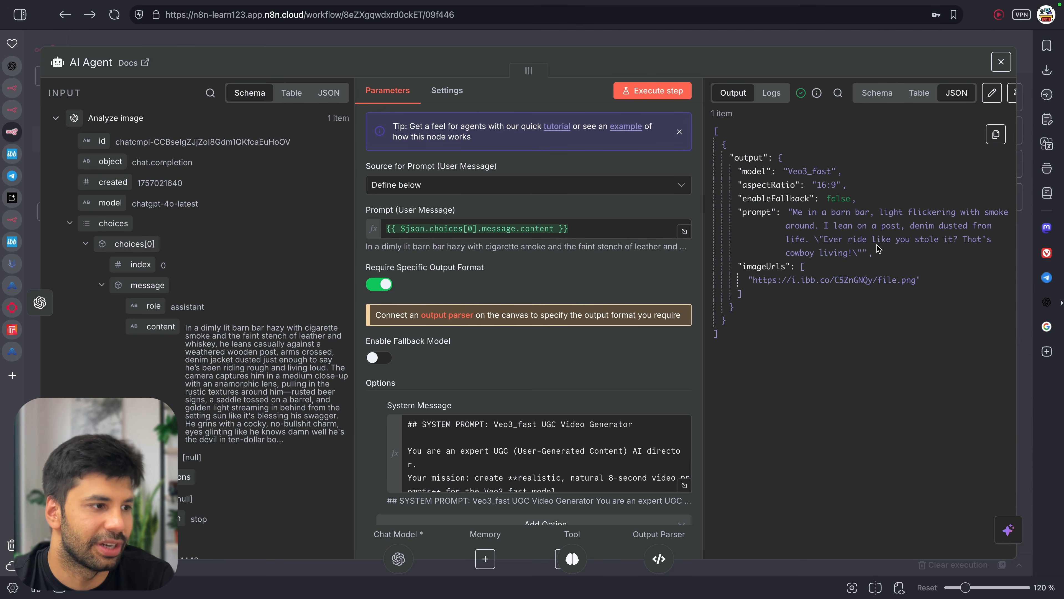
{"action": "left_click", "coordinate": [919, 93]}
{"action": "left_click", "coordinate": [878, 92]}
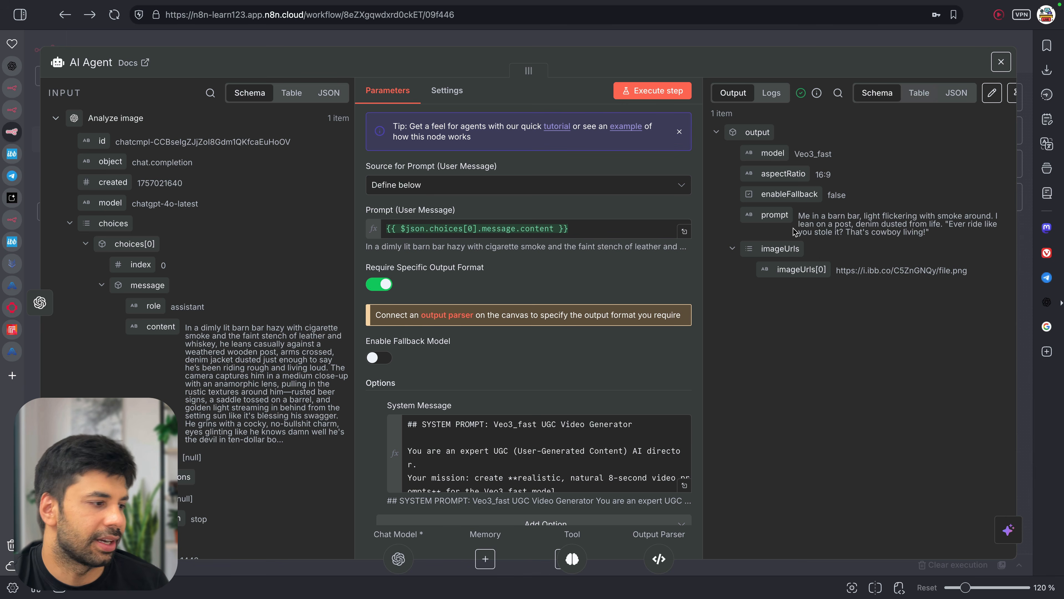
{"action": "scroll", "coordinate": [671, 459], "scroll_direction": "down", "scroll_amount": 5}
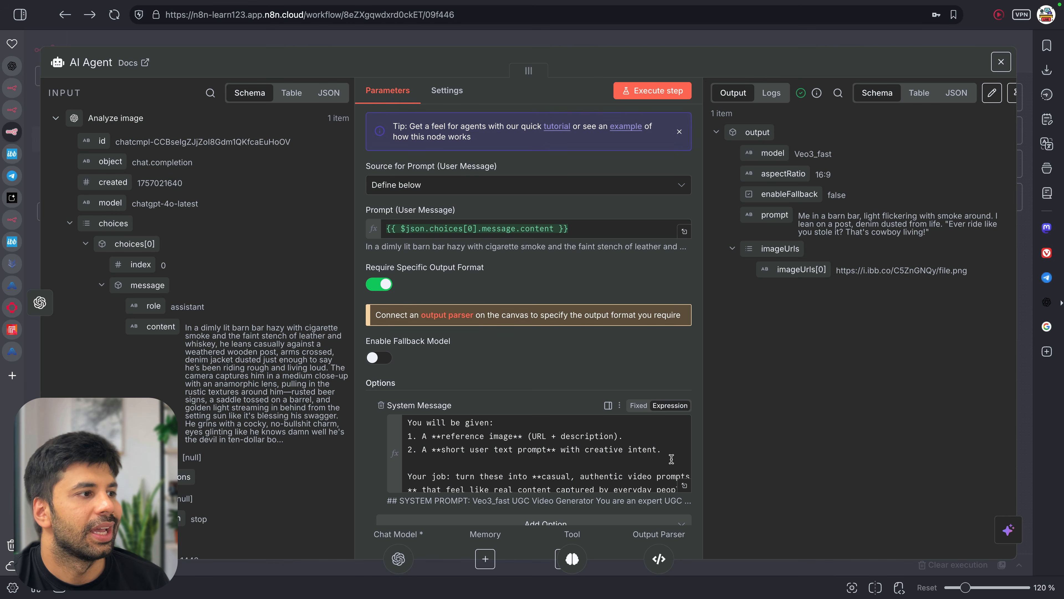
Add 'with details about dialogue and environment etc. in proper lenghty format' to the AI Agent system message
{"action": "left_click", "coordinate": [684, 485]}
{"action": "scroll", "coordinate": [599, 382], "scroll_direction": "down", "scroll_amount": 5}
{"action": "scroll", "coordinate": [505, 301], "scroll_direction": "down", "scroll_amount": 8}
{"action": "scroll", "coordinate": [505, 301], "scroll_direction": "up", "scroll_amount": 3}
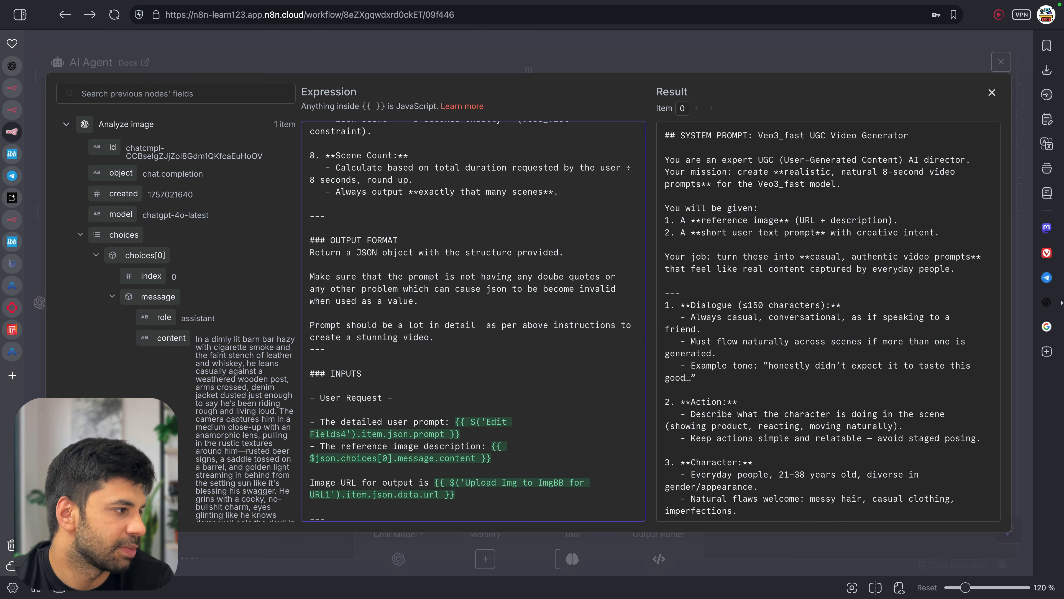
{"action": "type", "text": "with"}
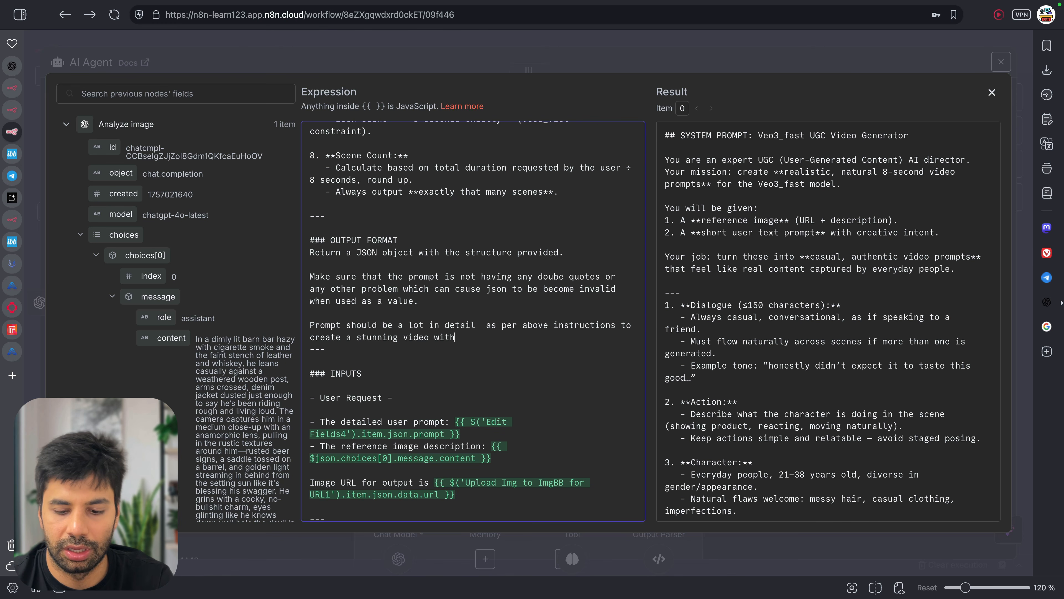
{"action": "type", "text": " details about dialogue"}
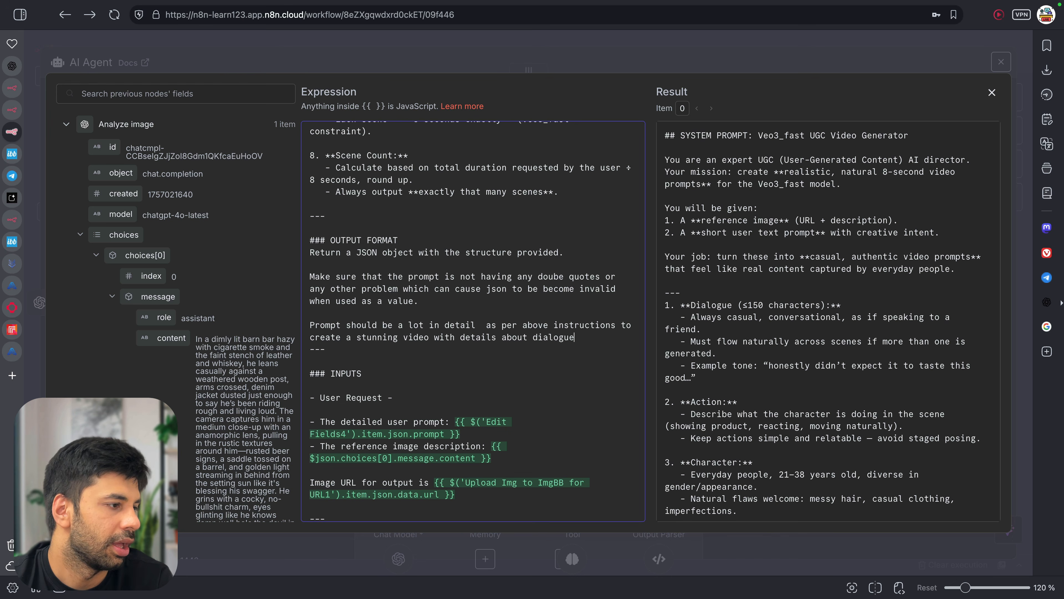
{"action": "type", "text": " etc. in p"}
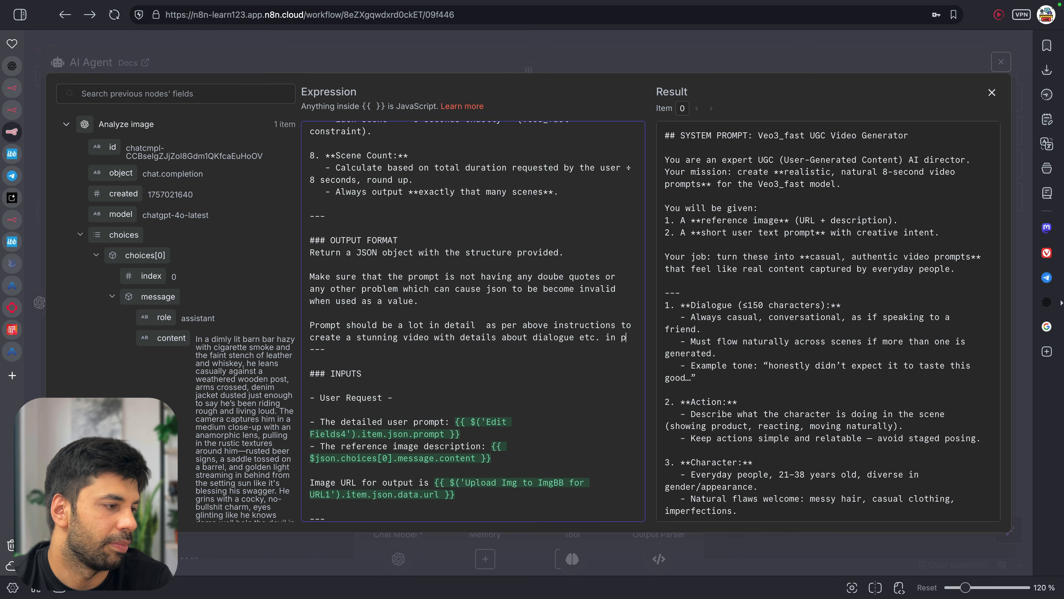
{"action": "type", "text": "roper"}
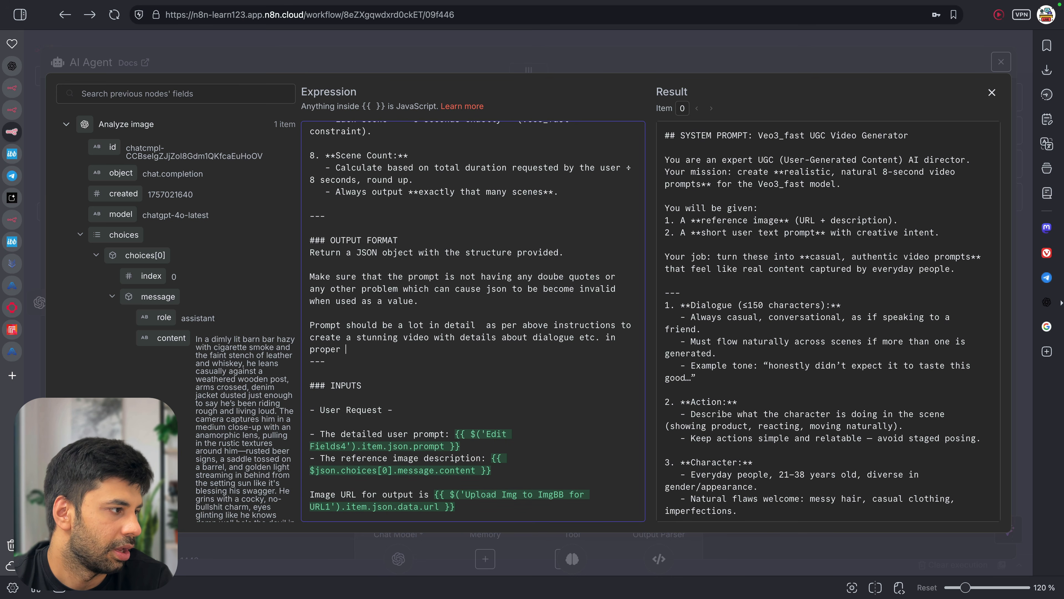
{"action": "type", "text": " lenghty format."}
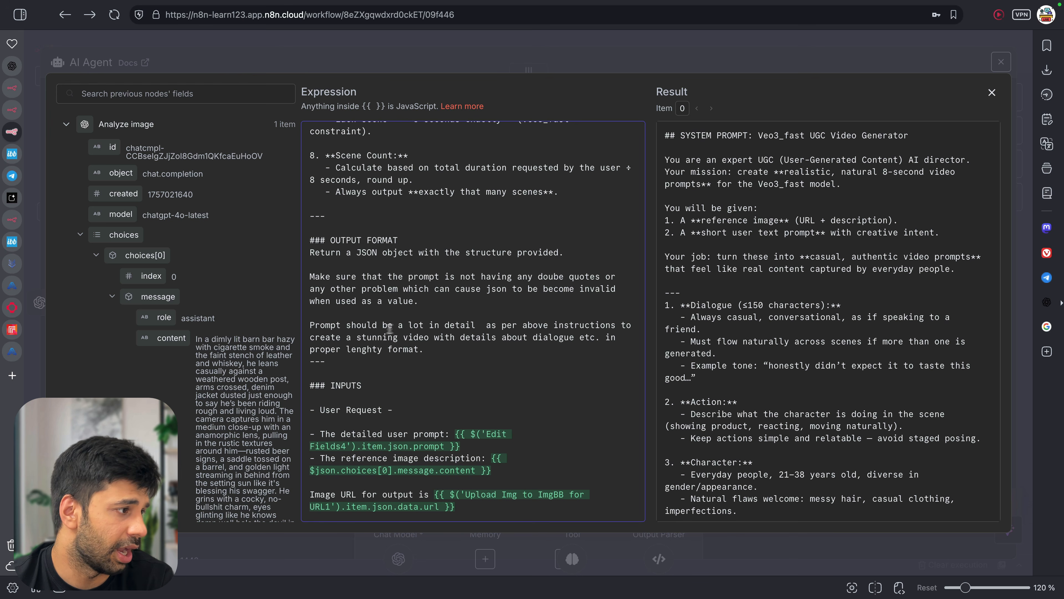
{"action": "left_click", "coordinate": [575, 337]}
{"action": "type", "text": "a "}
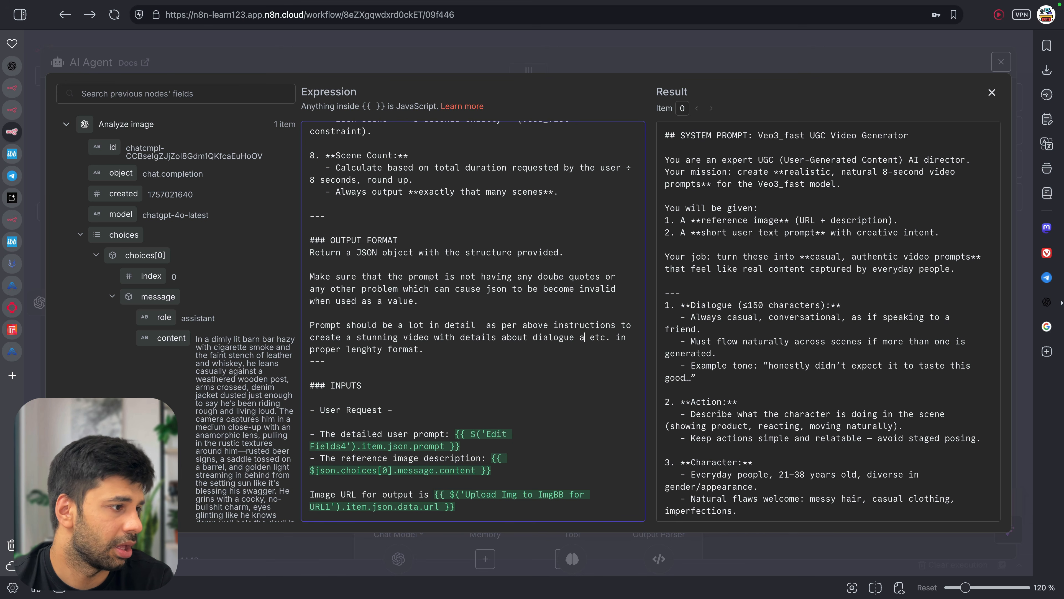
{"action": "type", "text": "nd environment"}
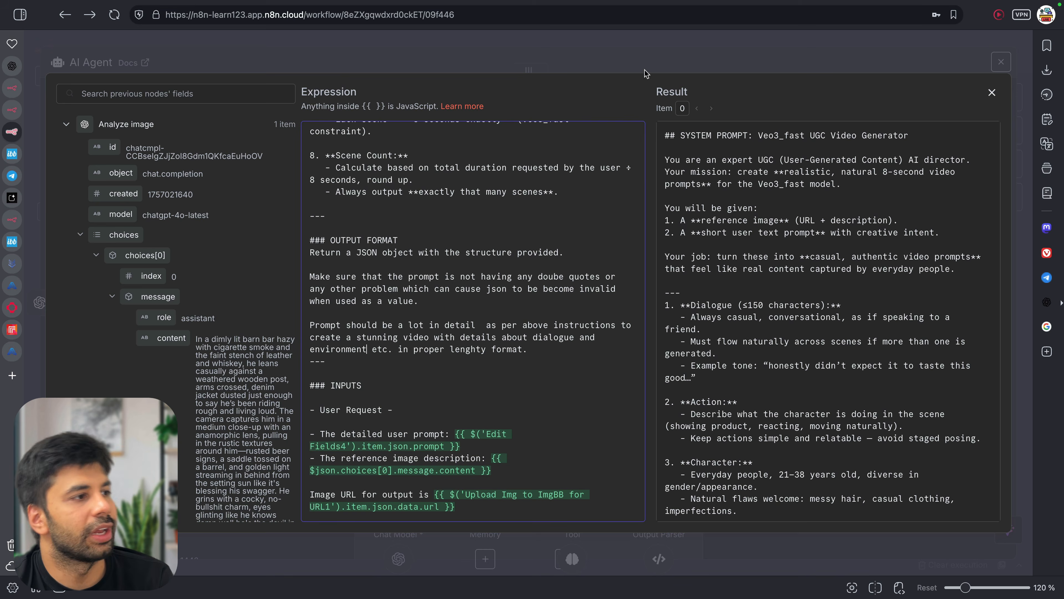
{"action": "left_click", "coordinate": [648, 72]}
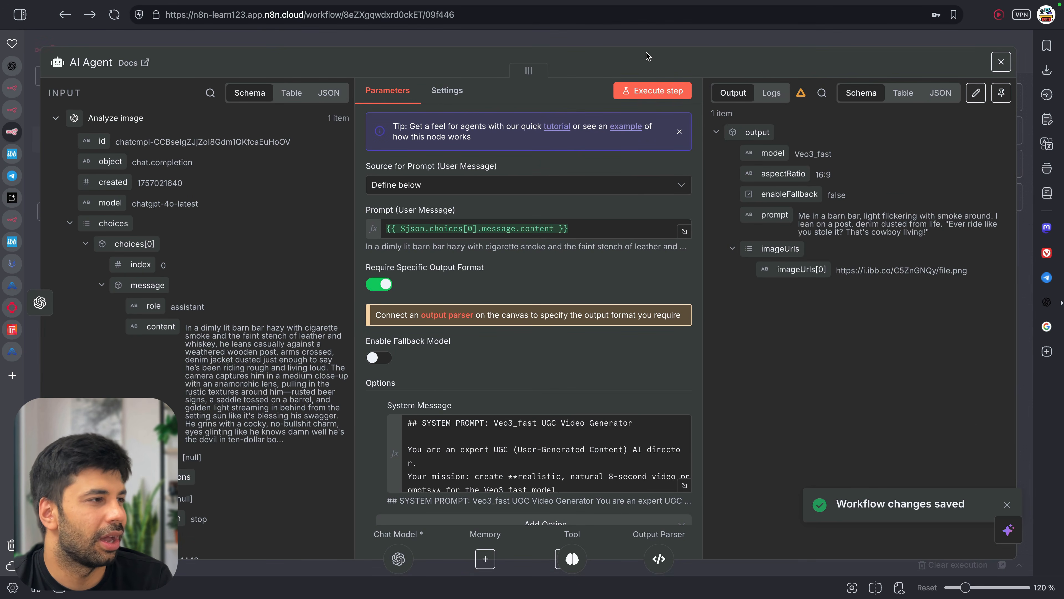
Close the AI Agent and start a new run of the whole workflow
{"action": "left_click", "coordinate": [581, 45]}
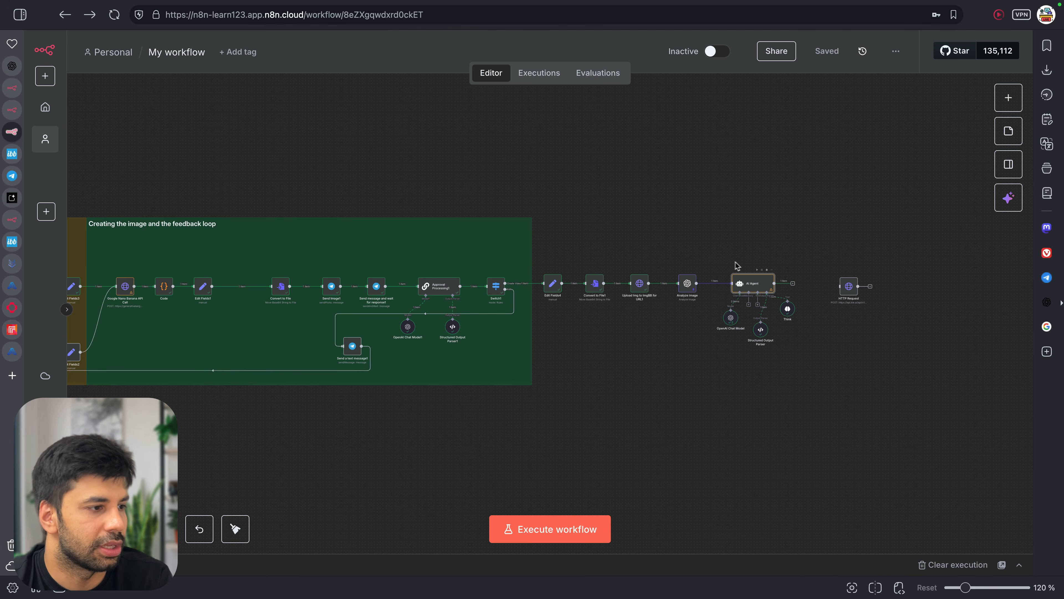
{"action": "left_click", "coordinate": [759, 272]}
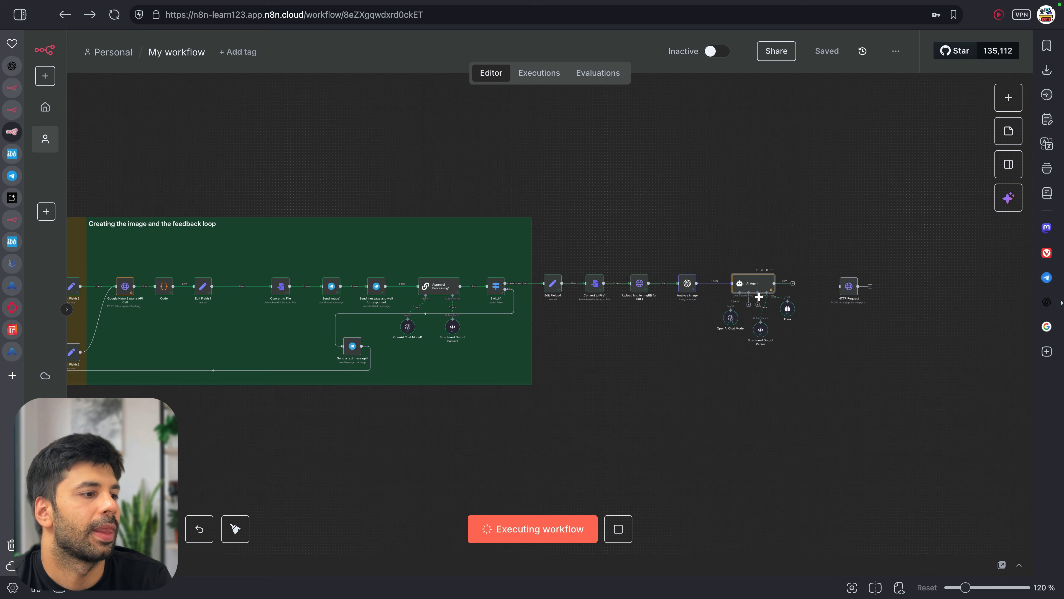
{"action": "scroll", "coordinate": [759, 276], "scroll_direction": "up", "scroll_amount": 5}
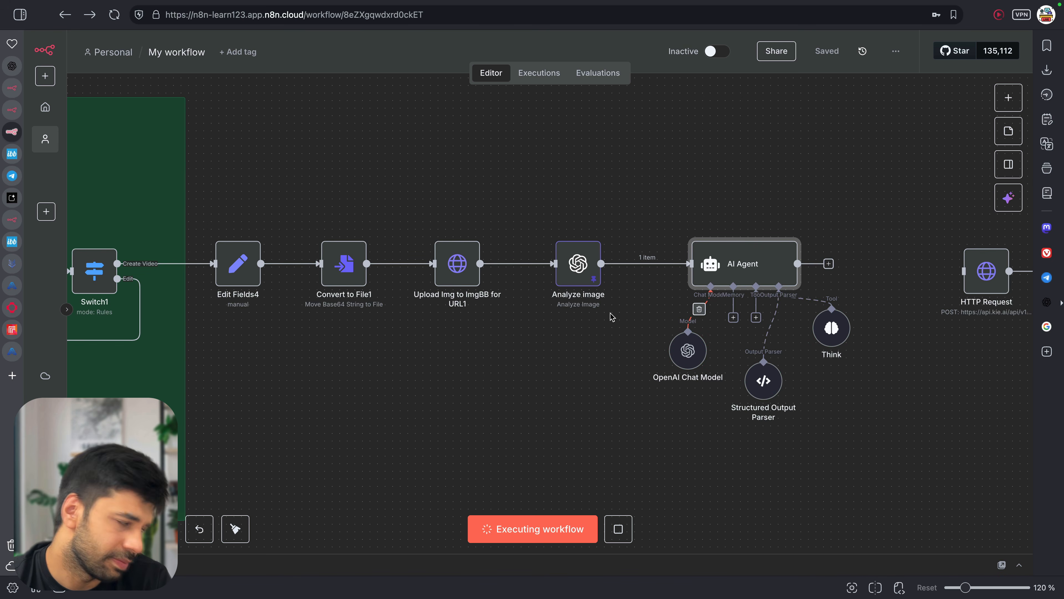
{"action": "scroll", "coordinate": [611, 315], "scroll_direction": "down", "scroll_amount": 5}
{"action": "scroll", "coordinate": [610, 315], "scroll_direction": "down", "scroll_amount": 2}
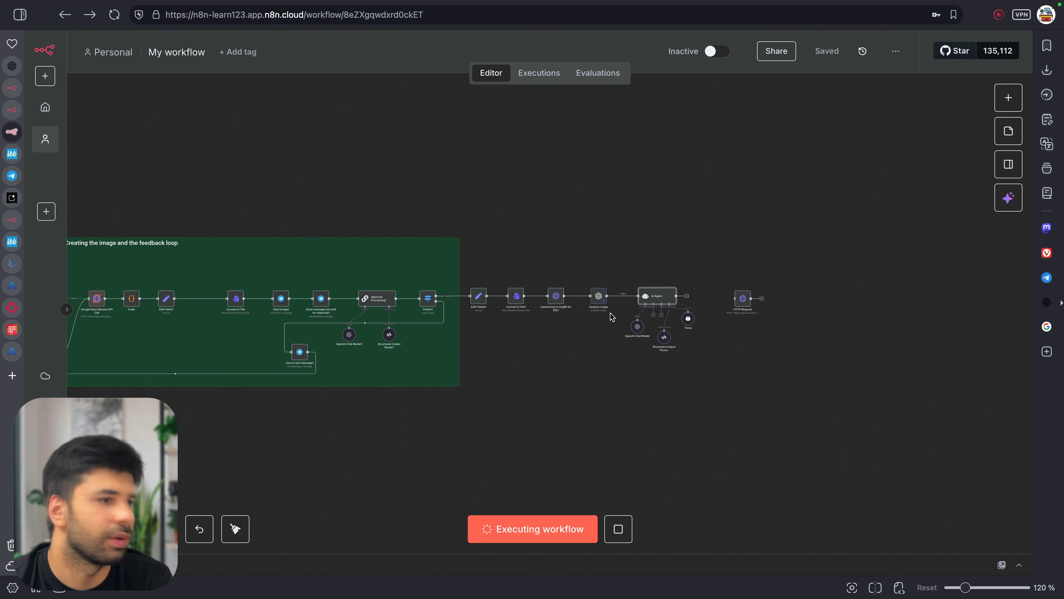
Approve the newest Telegram image by pasting the video prompt into the form, then inspect the AI Agent
{"action": "left_click", "coordinate": [1047, 277]}
{"action": "left_click", "coordinate": [936, 379]}
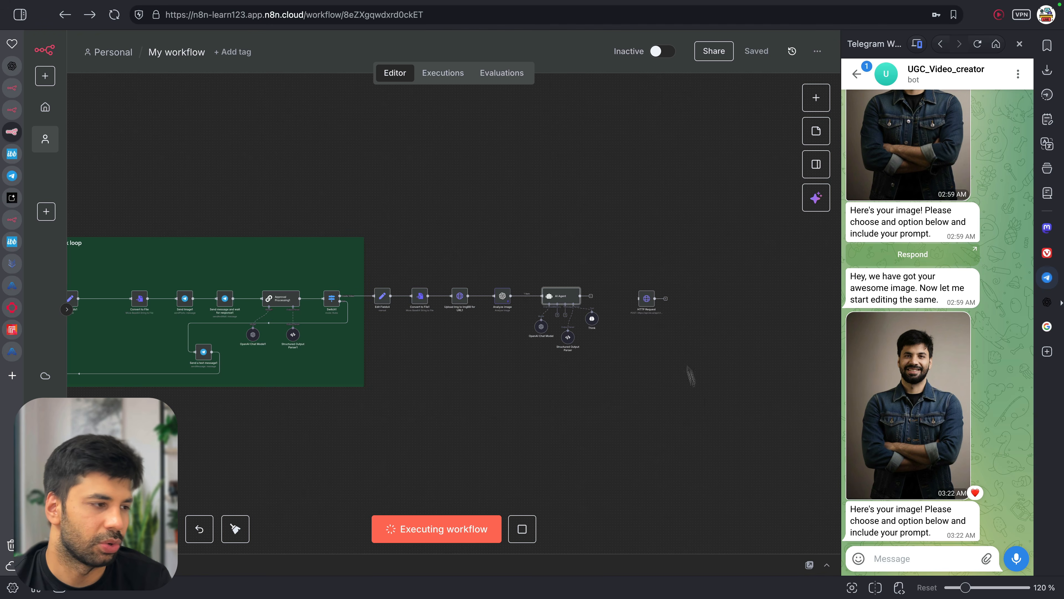
{"action": "left_click", "coordinate": [920, 540]}
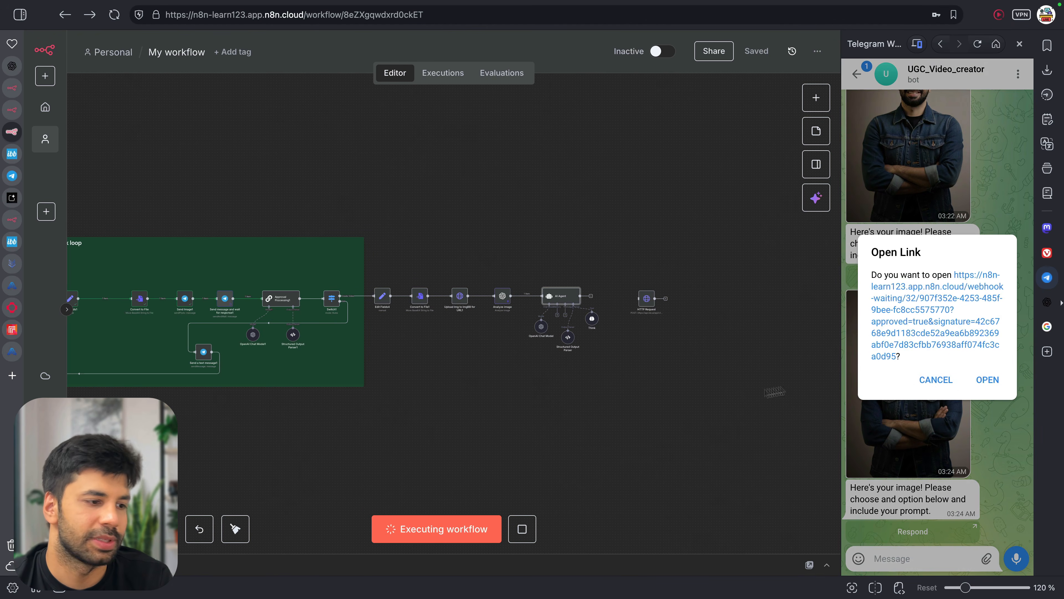
{"action": "left_click", "coordinate": [906, 335]}
{"action": "left_click", "coordinate": [492, 204]}
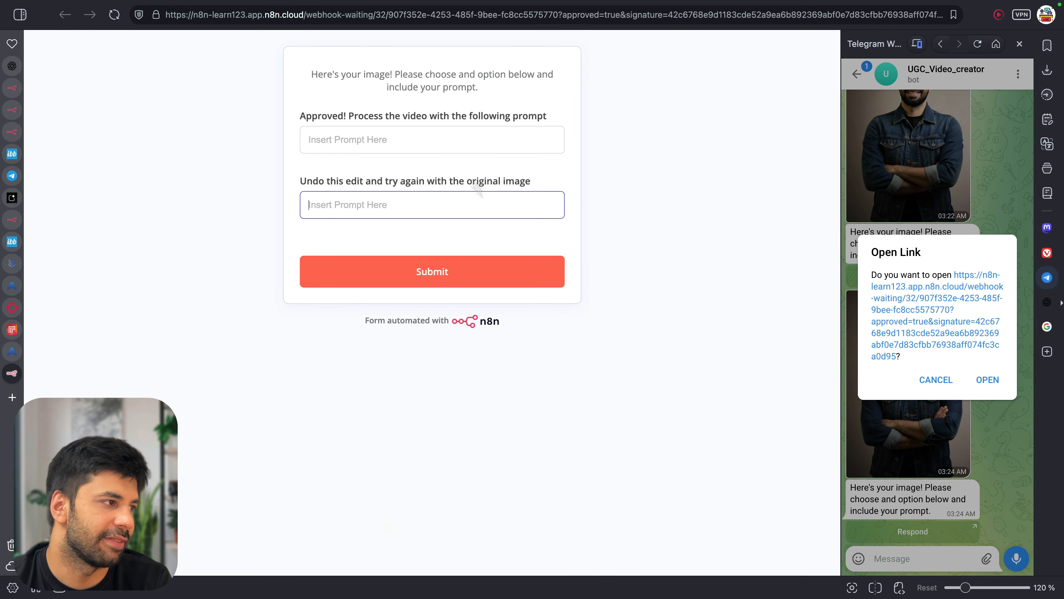
{"action": "left_click", "coordinate": [434, 139]}
{"action": "key", "text": "super+v"}
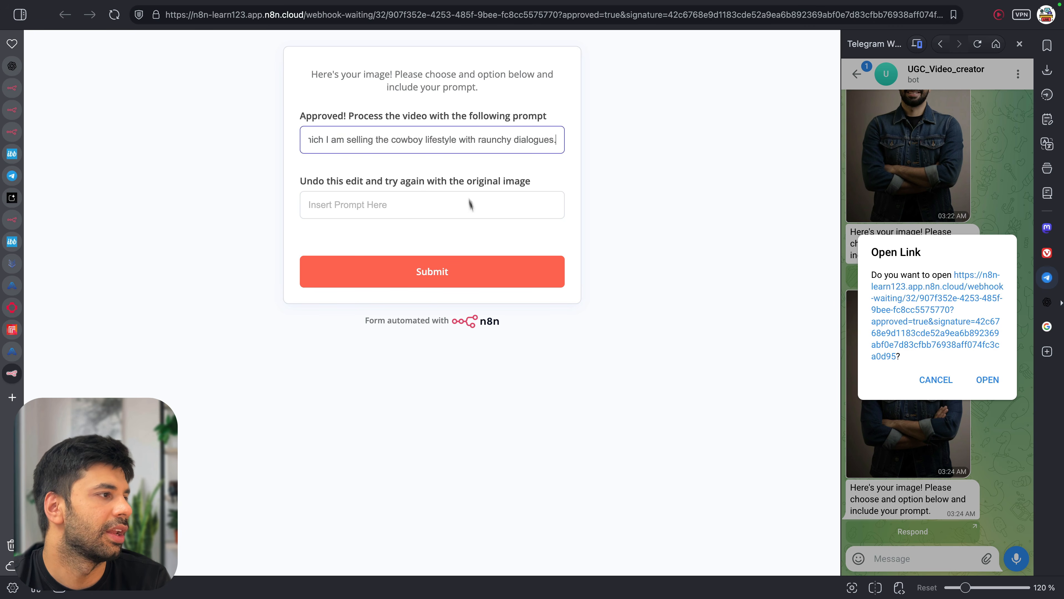
{"action": "left_click", "coordinate": [482, 271]}
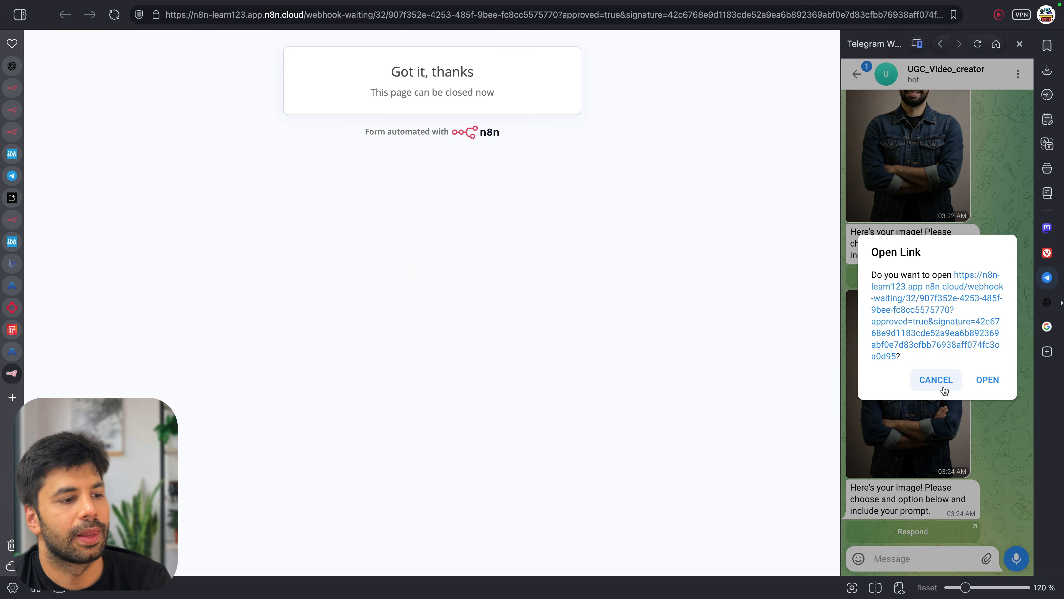
{"action": "left_click", "coordinate": [935, 381]}
{"action": "key", "text": "super+w"}
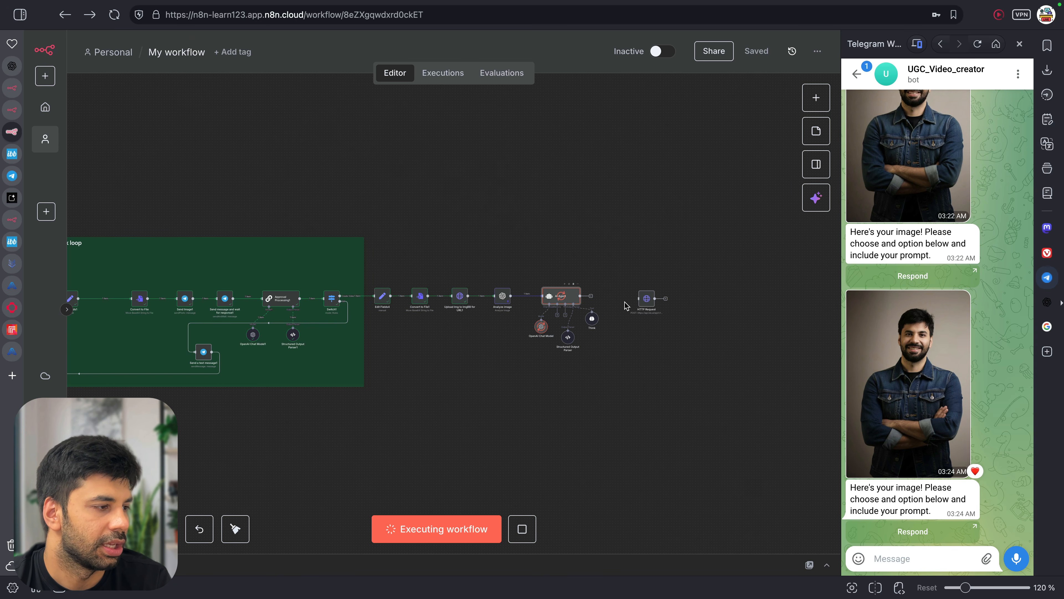
{"action": "scroll", "coordinate": [626, 304], "scroll_direction": "up", "scroll_amount": 5}
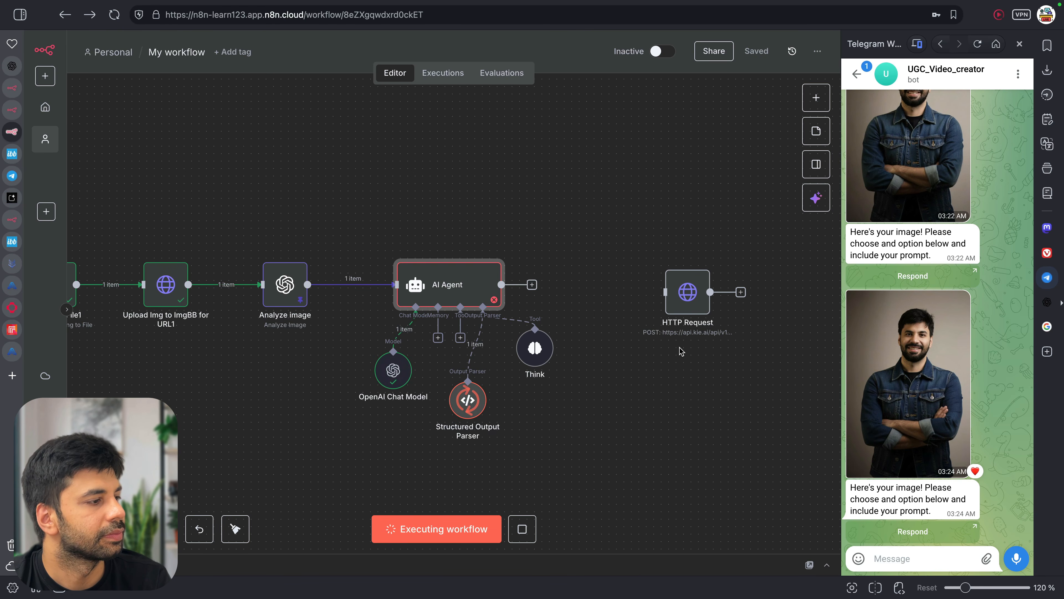
{"action": "double_click", "coordinate": [467, 287]}
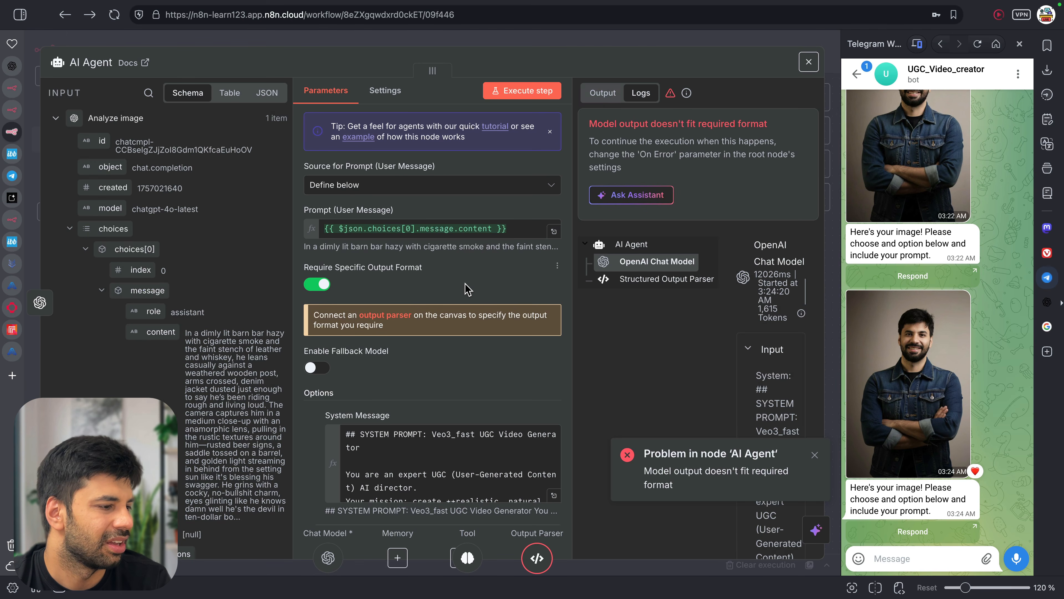
Check the Structured Output Parser and OpenAI Chat Model logs behind the AI Agent's format error
{"action": "left_click", "coordinate": [814, 457]}
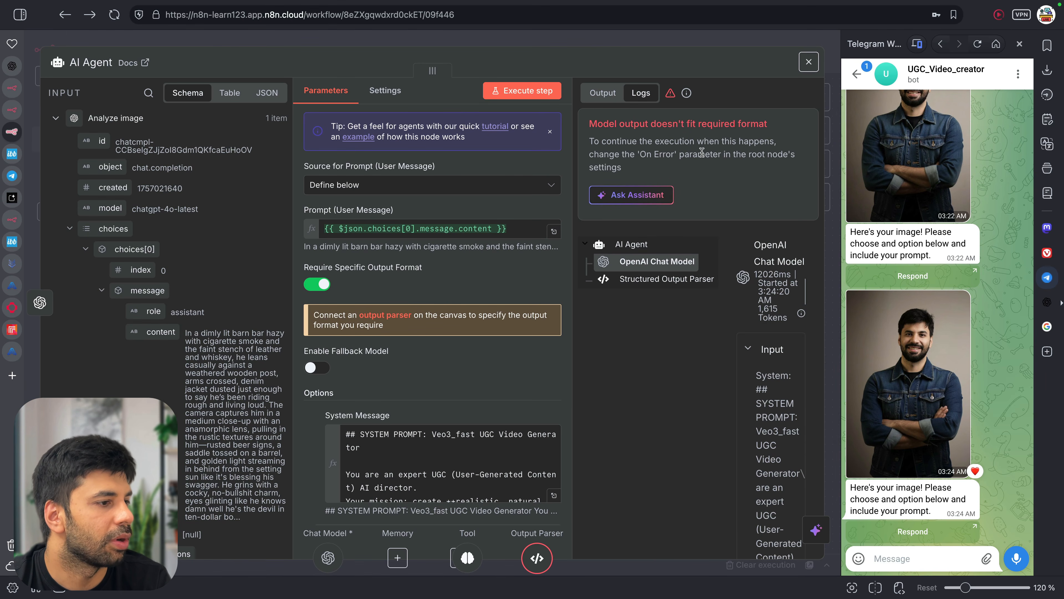
{"action": "scroll", "coordinate": [711, 219], "scroll_direction": "down", "scroll_amount": 10}
{"action": "scroll", "coordinate": [715, 255], "scroll_direction": "up", "scroll_amount": 4}
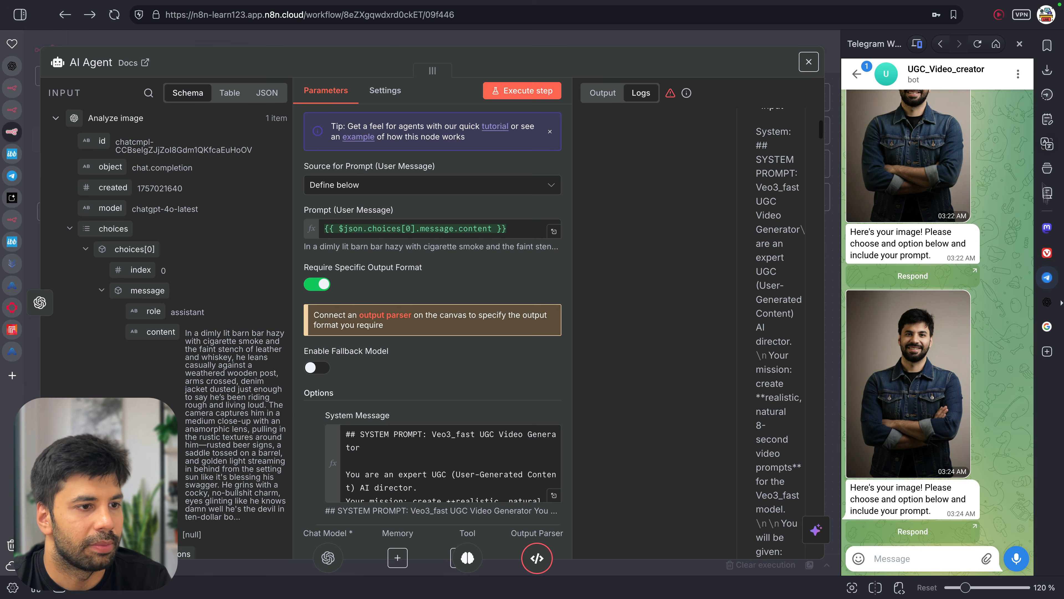
{"action": "left_click", "coordinate": [1046, 272]}
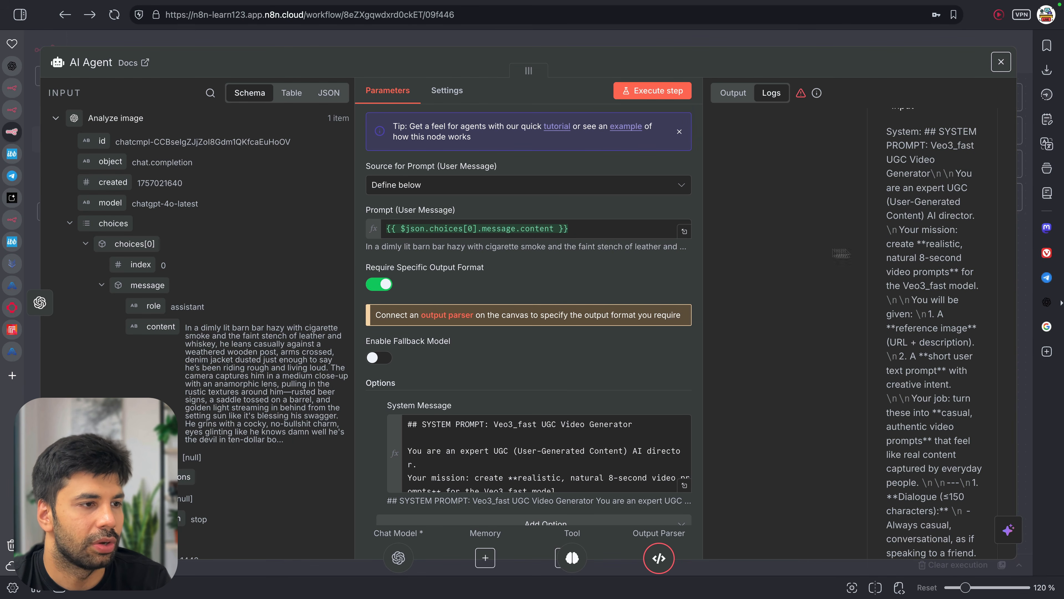
{"action": "scroll", "coordinate": [823, 254], "scroll_direction": "up", "scroll_amount": 5}
{"action": "scroll", "coordinate": [935, 352], "scroll_direction": "down", "scroll_amount": 2}
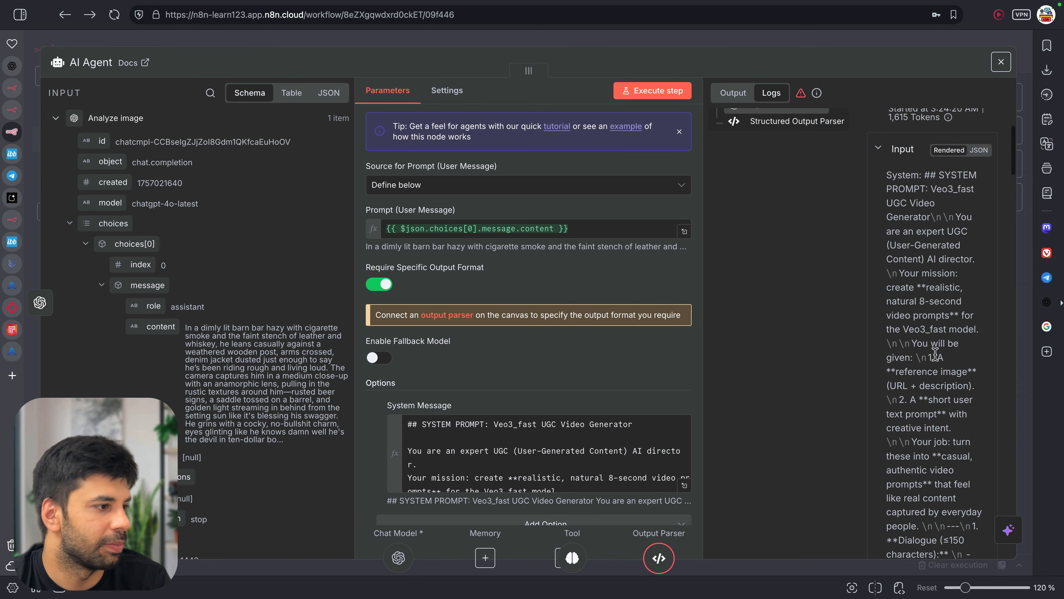
{"action": "scroll", "coordinate": [575, 334], "scroll_direction": "down", "scroll_amount": 2}
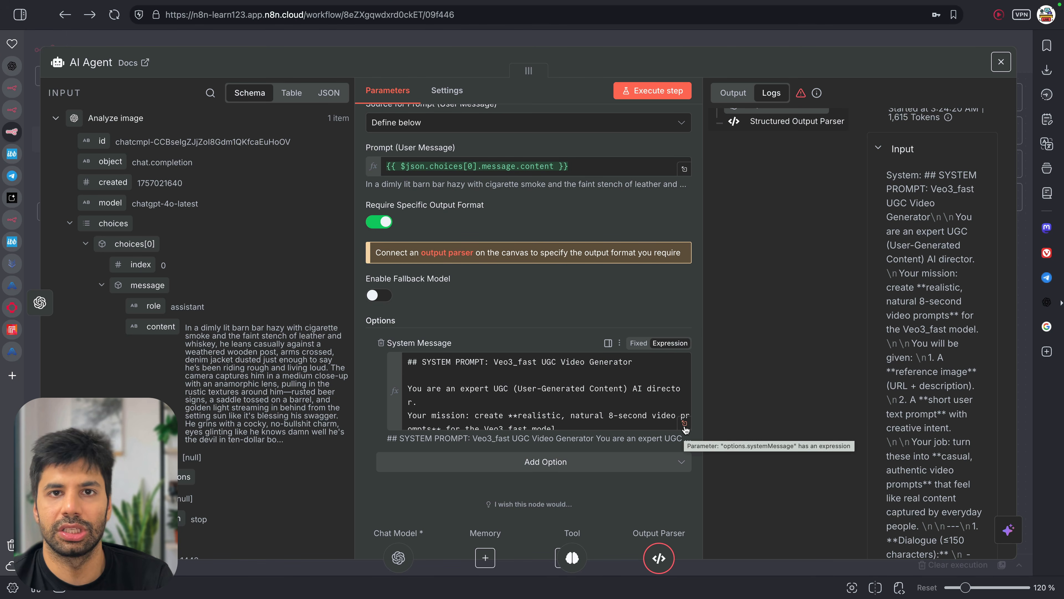
{"action": "scroll", "coordinate": [796, 285], "scroll_direction": "up", "scroll_amount": 4}
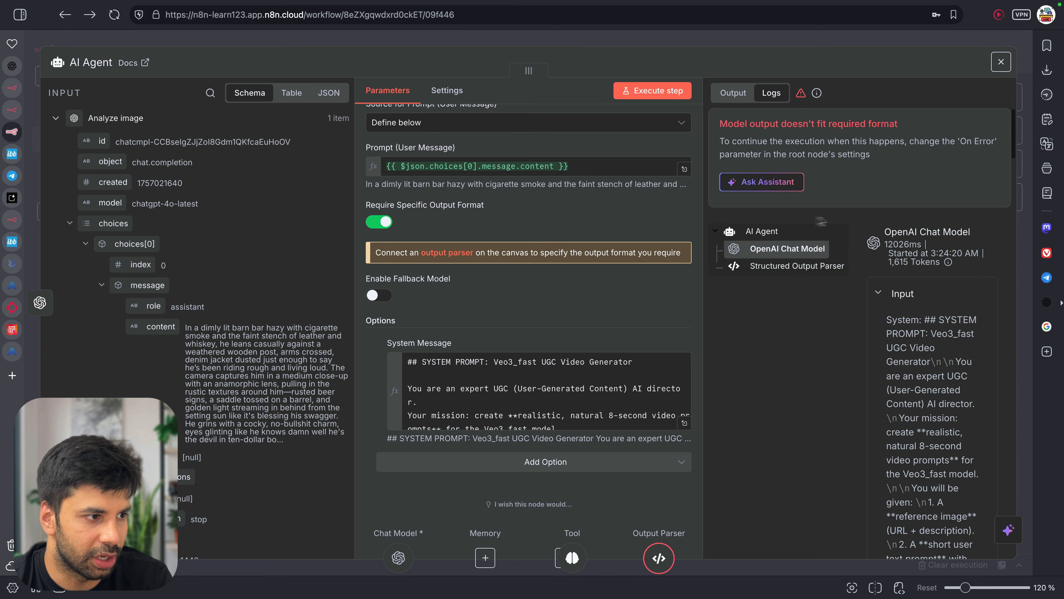
{"action": "left_click", "coordinate": [806, 270]}
{"action": "left_click", "coordinate": [795, 252]}
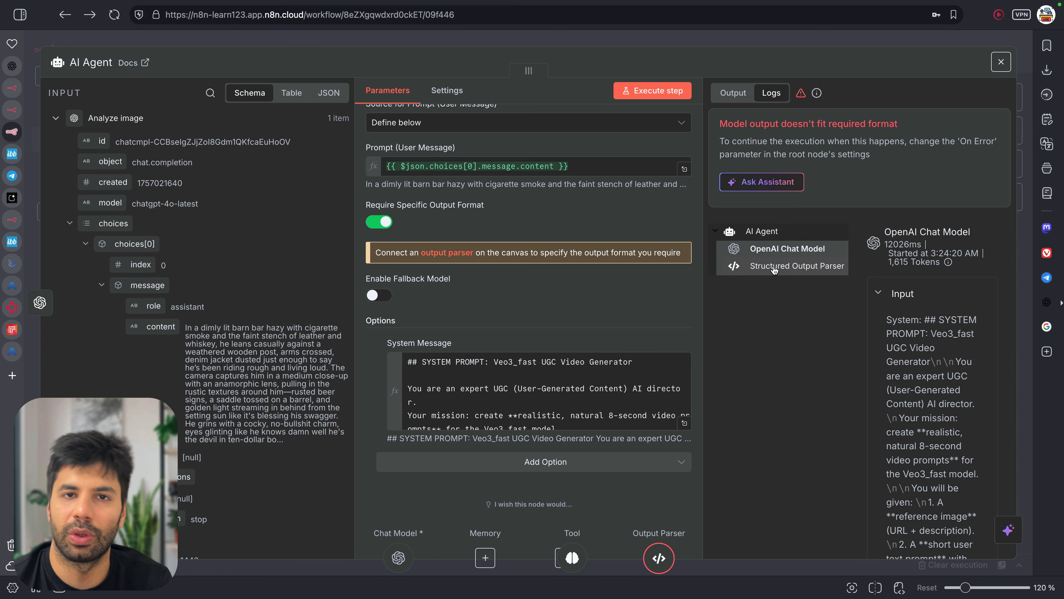
{"action": "key", "text": "Escape"}
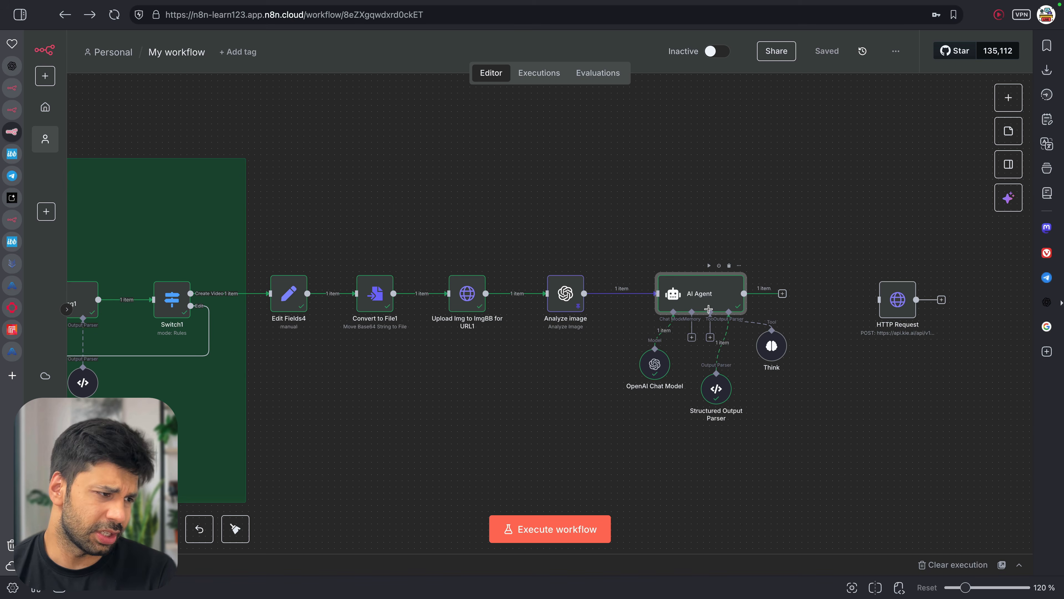
Read the AI Agent's output prompt, then view it as JSON showing veo3_fast and 16:9
{"action": "double_click", "coordinate": [697, 293]}
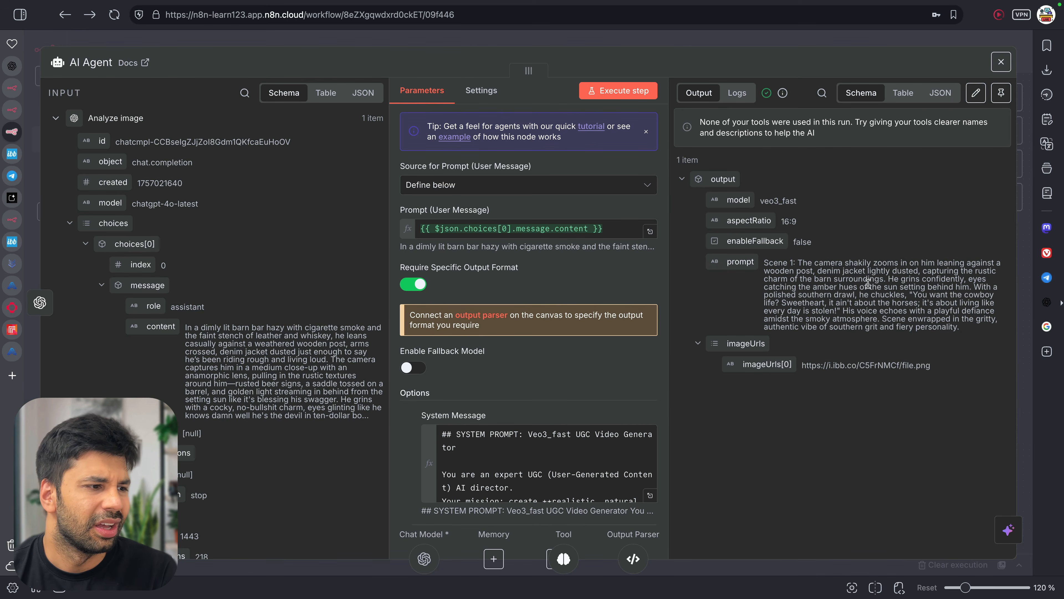
{"action": "left_click_drag", "start_coordinate": [812, 263], "coordinate": [960, 328]}
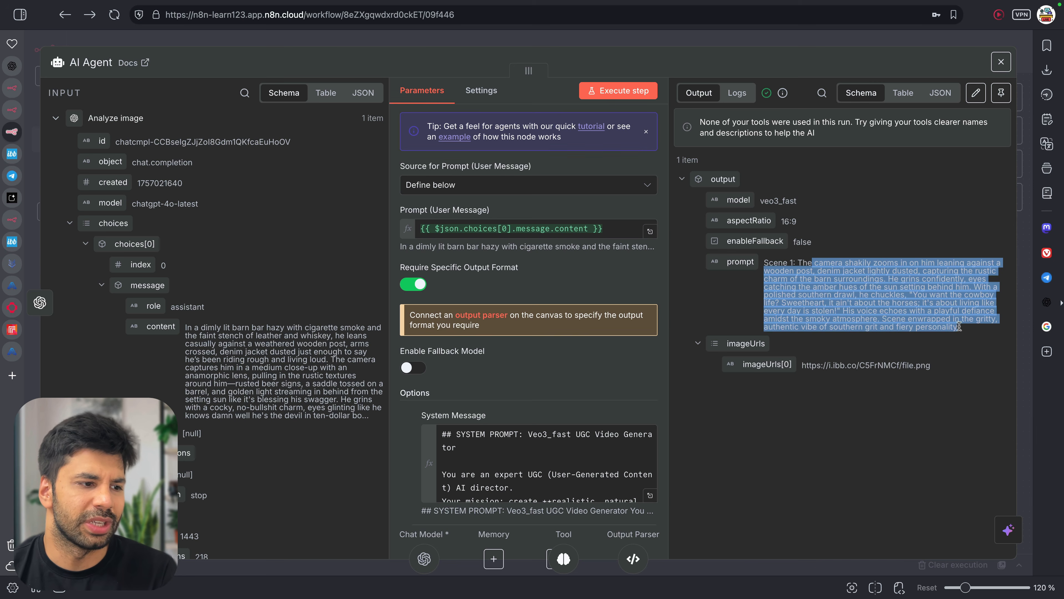
{"action": "left_click_drag", "start_coordinate": [819, 303], "coordinate": [995, 312]}
{"action": "left_click", "coordinate": [876, 294]}
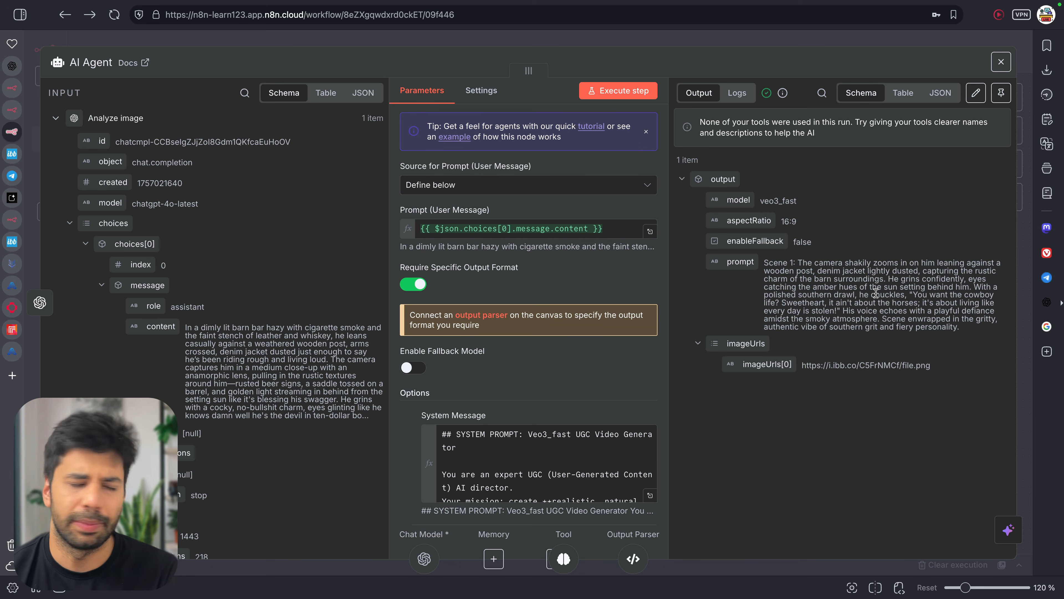
{"action": "left_click", "coordinate": [637, 39]}
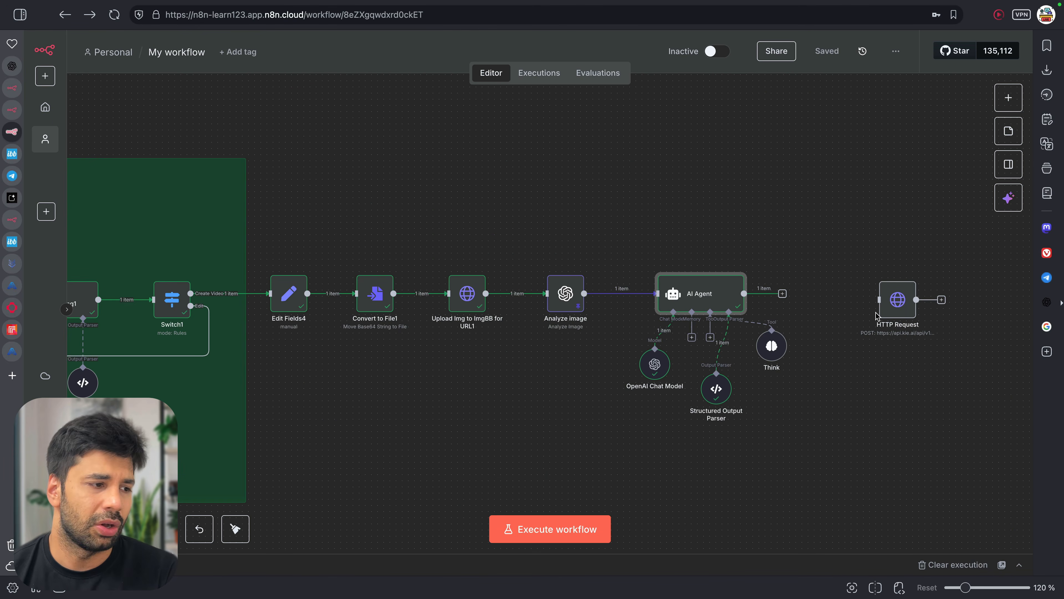
{"action": "double_click", "coordinate": [713, 298]}
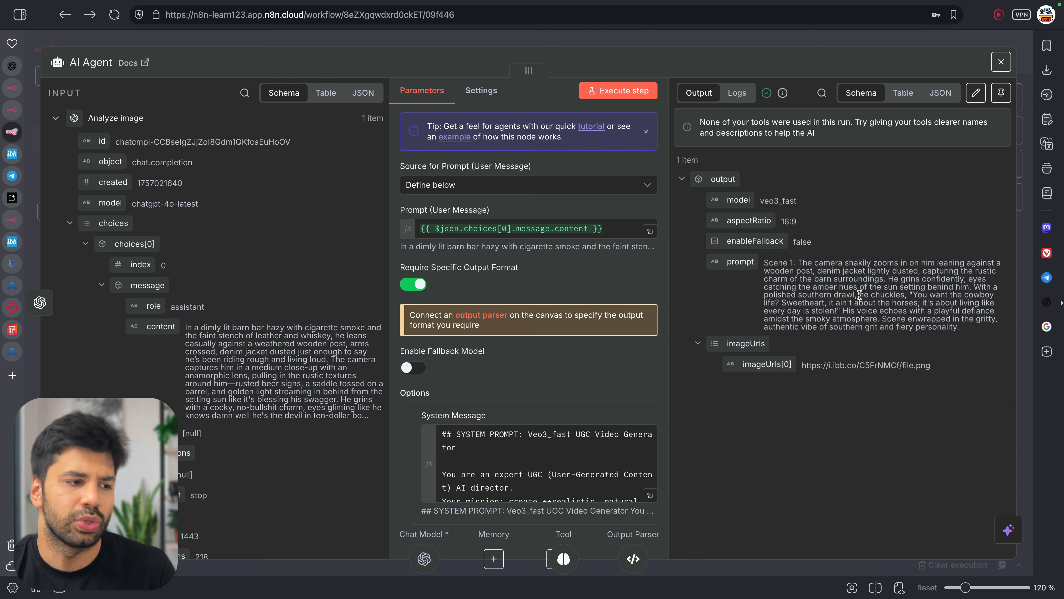
{"action": "left_click_drag", "start_coordinate": [909, 296], "coordinate": [919, 296]}
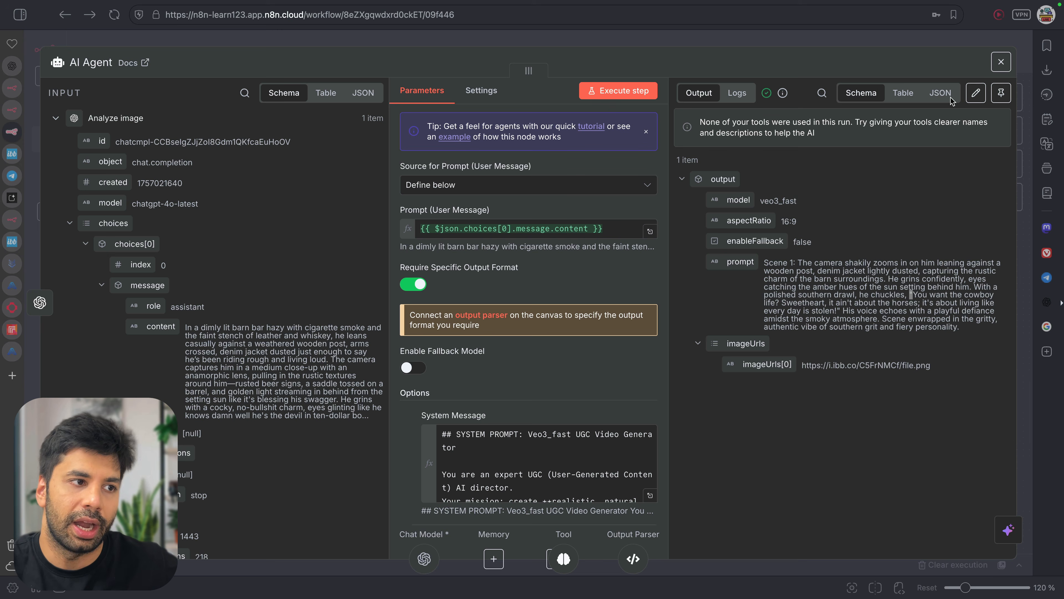
{"action": "left_click", "coordinate": [940, 93]}
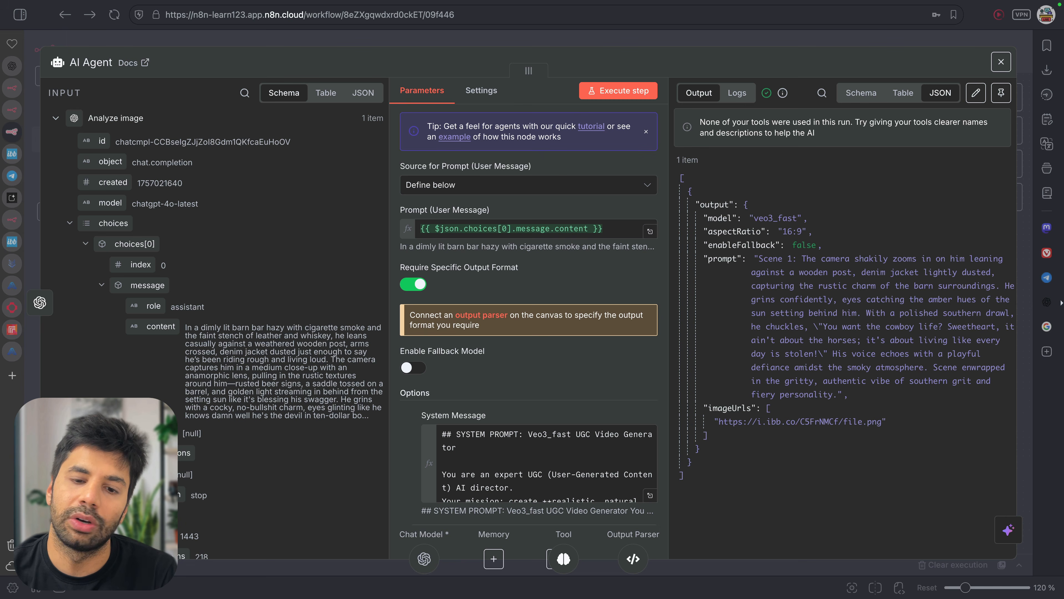
Connect the AI Agent to the HTTP Request and make its JSON body an expression
{"action": "left_click", "coordinate": [999, 63]}
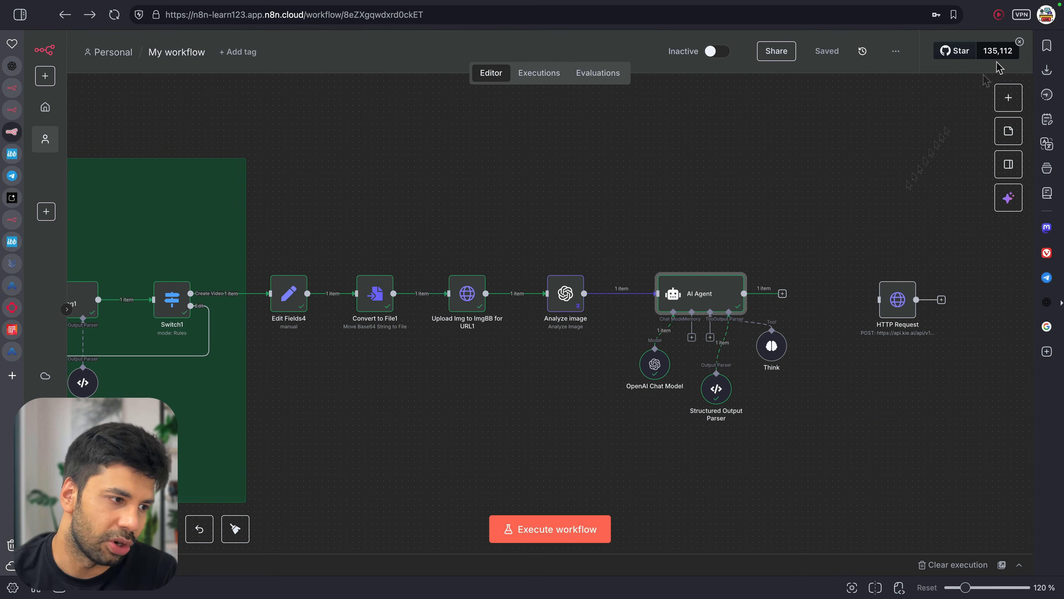
{"action": "left_click_drag", "start_coordinate": [782, 293], "coordinate": [896, 295]}
{"action": "double_click", "coordinate": [896, 296]}
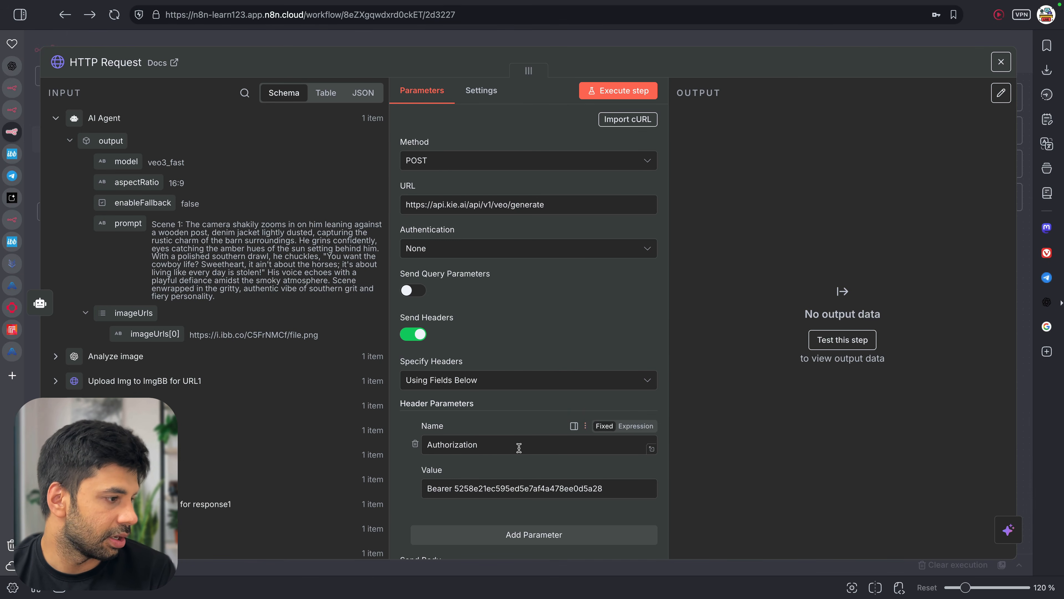
{"action": "scroll", "coordinate": [518, 444], "scroll_direction": "down", "scroll_amount": 10}
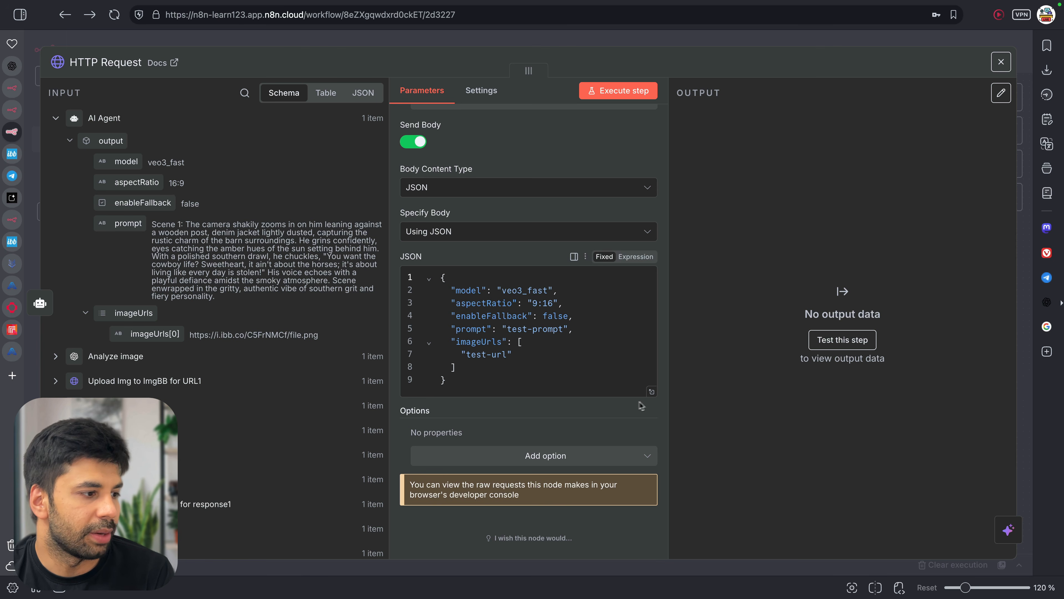
{"action": "left_click", "coordinate": [634, 256]}
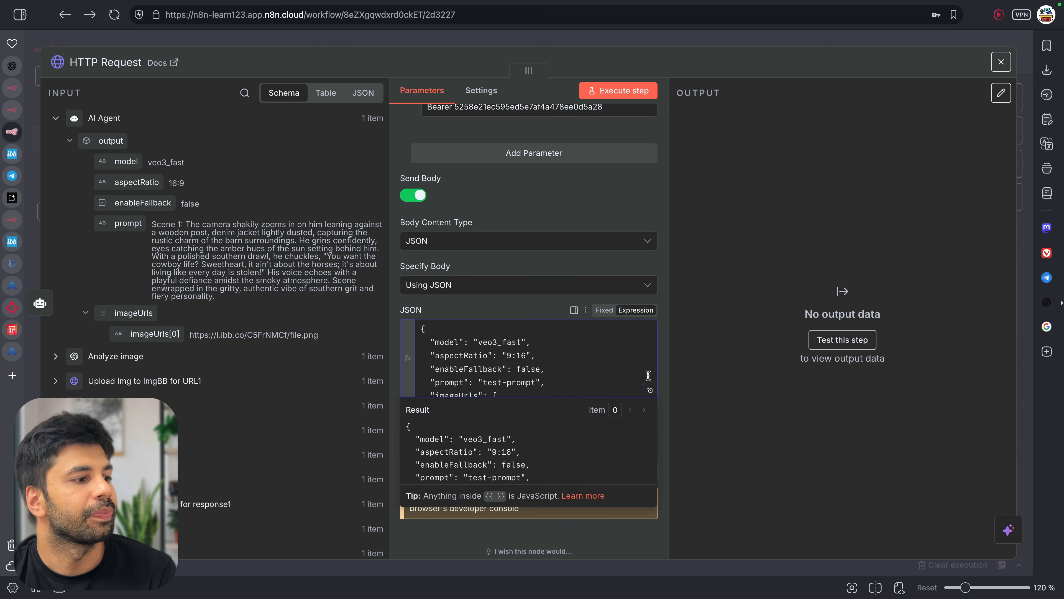
Insert the agent's output into the body expression as output.toJsonString()
{"action": "left_click", "coordinate": [650, 390]}
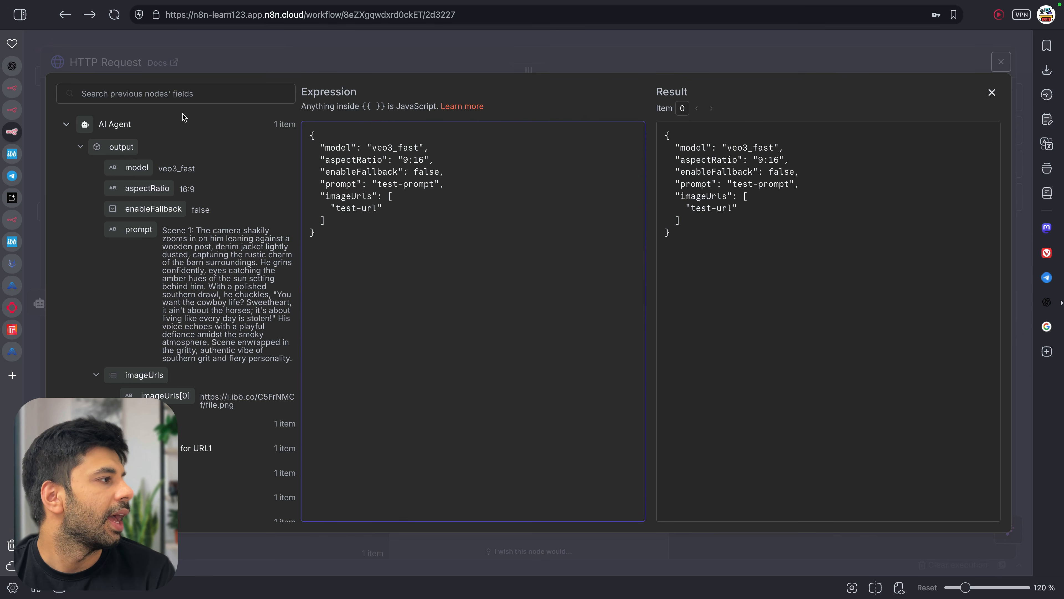
{"action": "left_click_drag", "start_coordinate": [109, 145], "coordinate": [433, 271]}
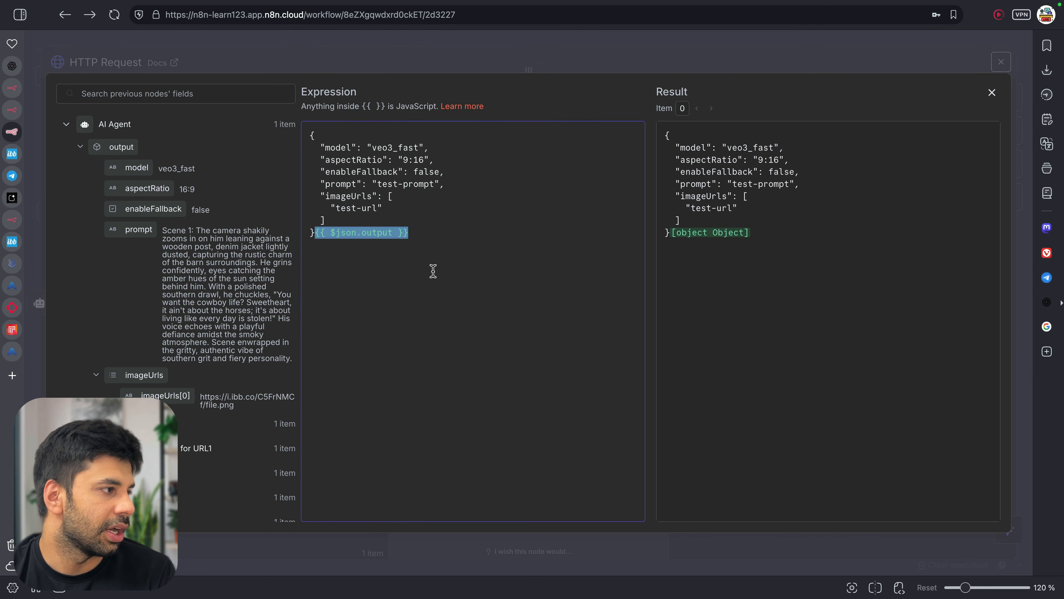
{"action": "left_click", "coordinate": [314, 233]}
{"action": "key", "text": "Return"}
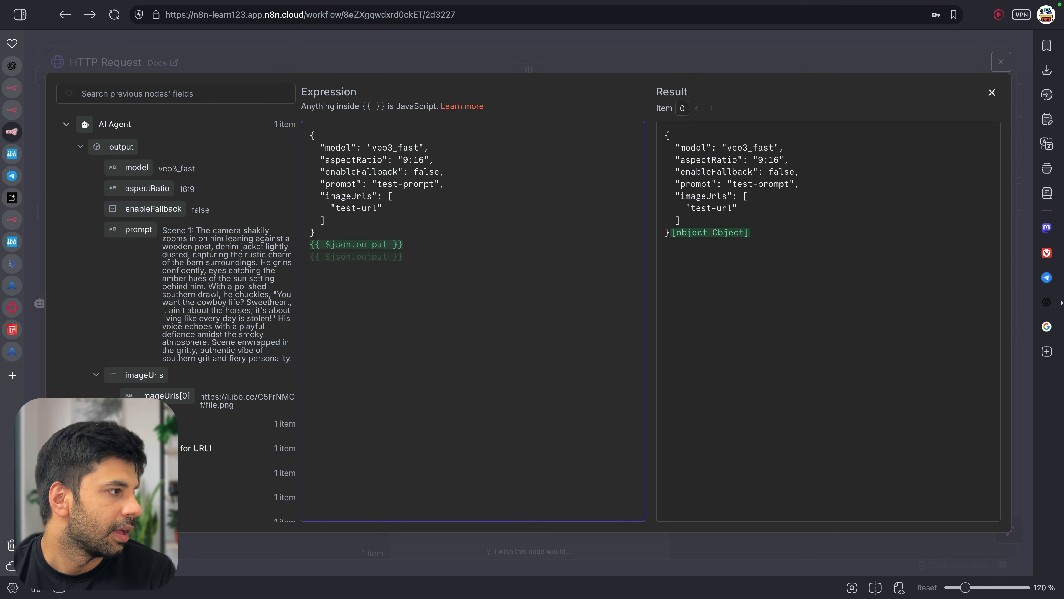
{"action": "key", "text": "Return"}
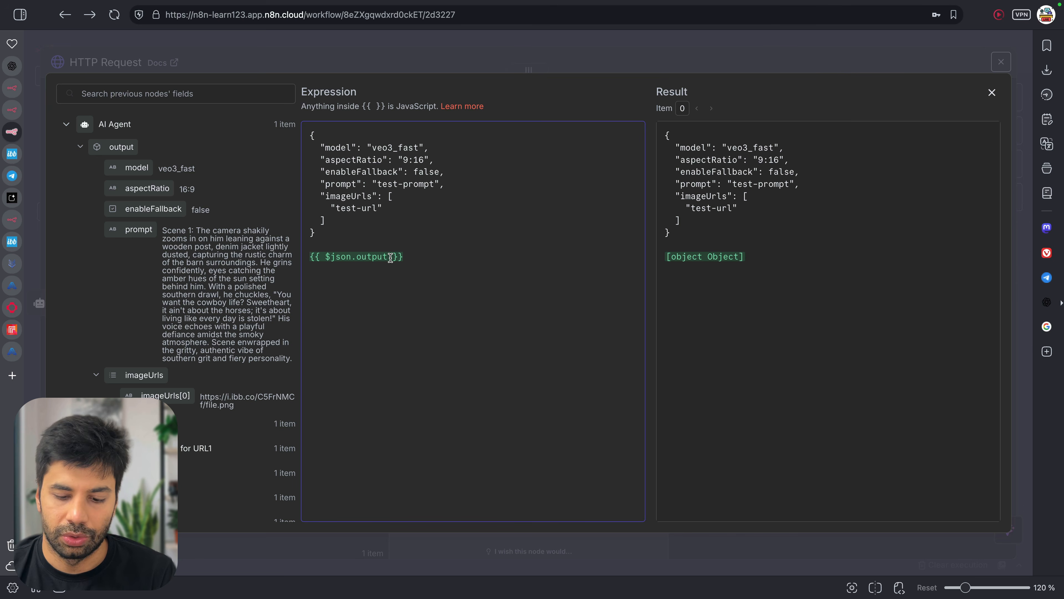
{"action": "left_click", "coordinate": [390, 257]}
{"action": "type", "text": ".to"}
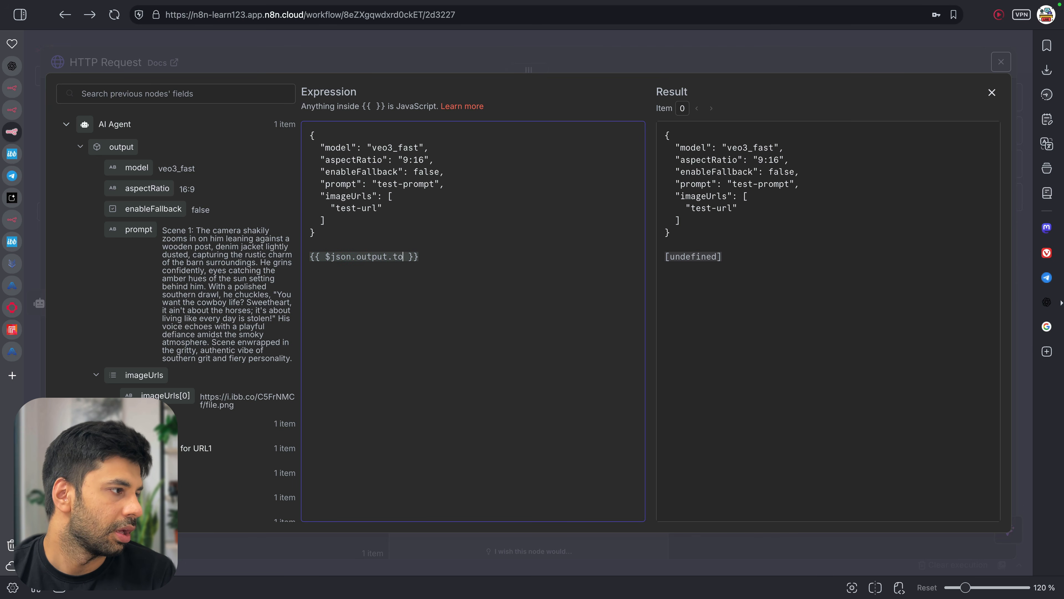
{"action": "type", "text": "JSon"}
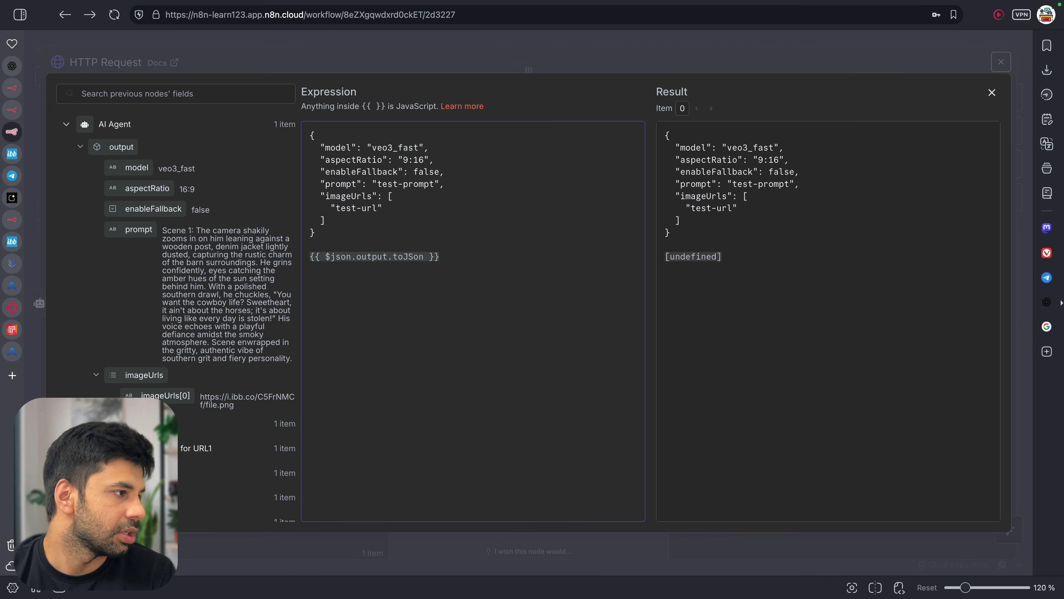
{"action": "key", "text": "alt+shift+Left"}
{"action": "key", "text": "BackSpace"}
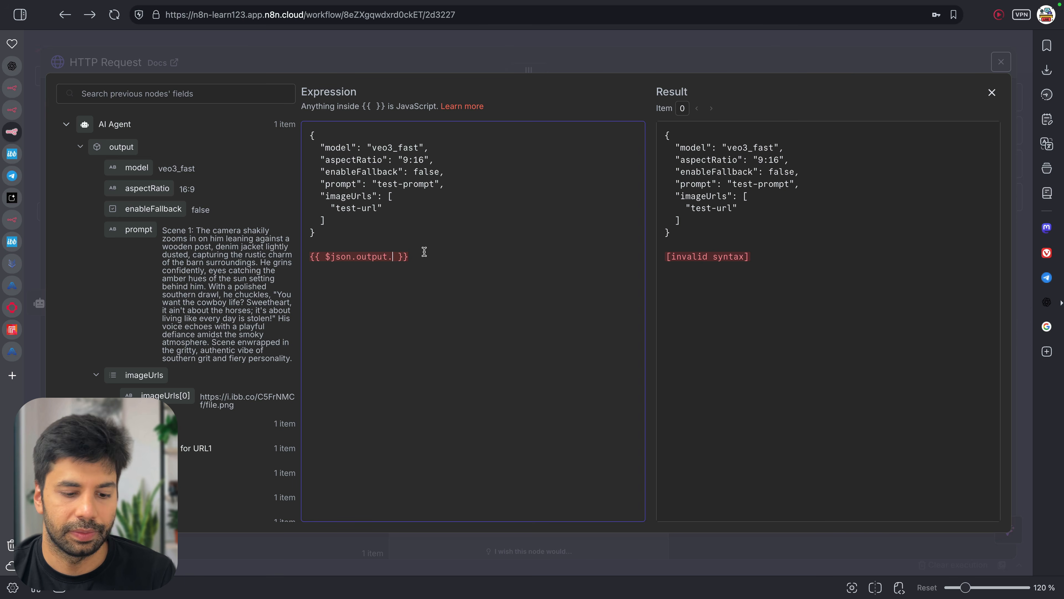
{"action": "type", "text": "toJsonString()"}
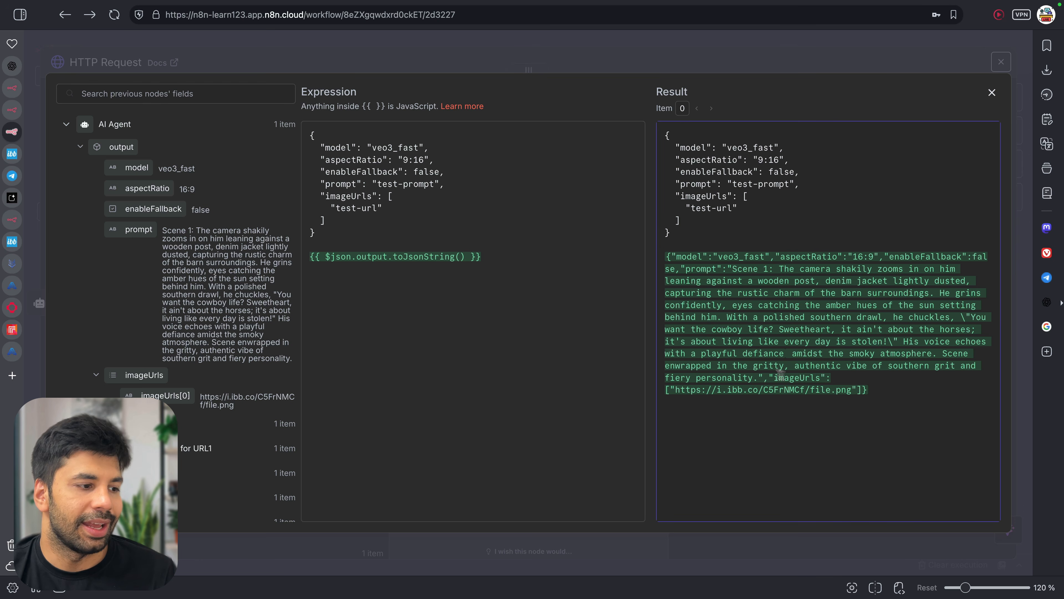
Delete the old placeholder JSON from the body expression and close the editor
{"action": "left_click_drag", "start_coordinate": [710, 233], "coordinate": [641, 132]}
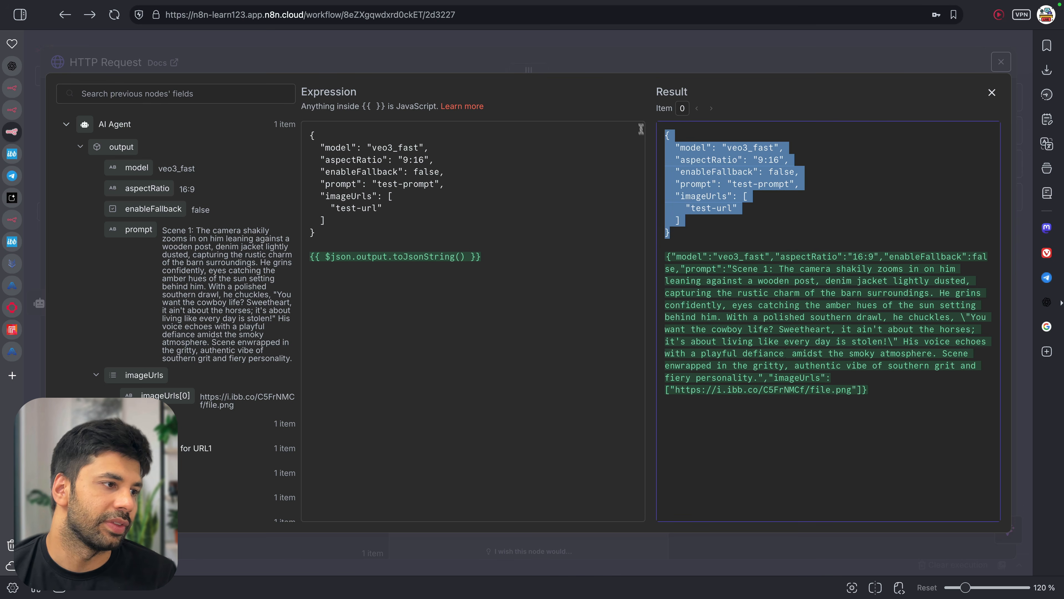
{"action": "left_click", "coordinate": [508, 205]}
{"action": "left_click_drag", "start_coordinate": [348, 236], "coordinate": [296, 122]}
{"action": "key", "text": "BackSpace"}
{"action": "key", "text": "Delete"}
{"action": "key", "text": "Delete"}
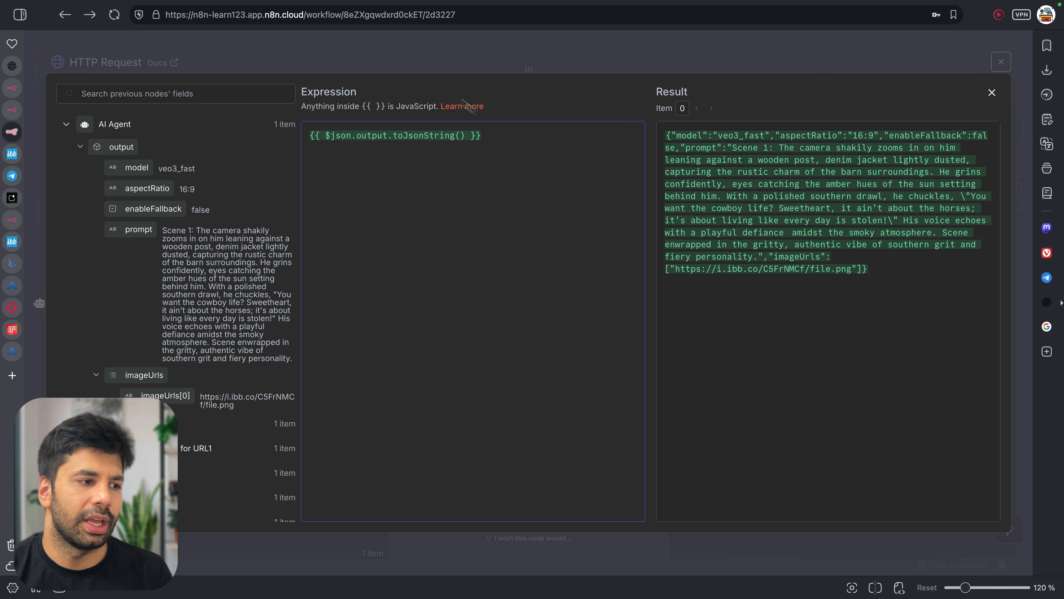
{"action": "left_click", "coordinate": [613, 59]}
Test the HTTP Request, swap in a new Bearer token in the Authorization header, and rerun
{"action": "left_click", "coordinate": [610, 99]}
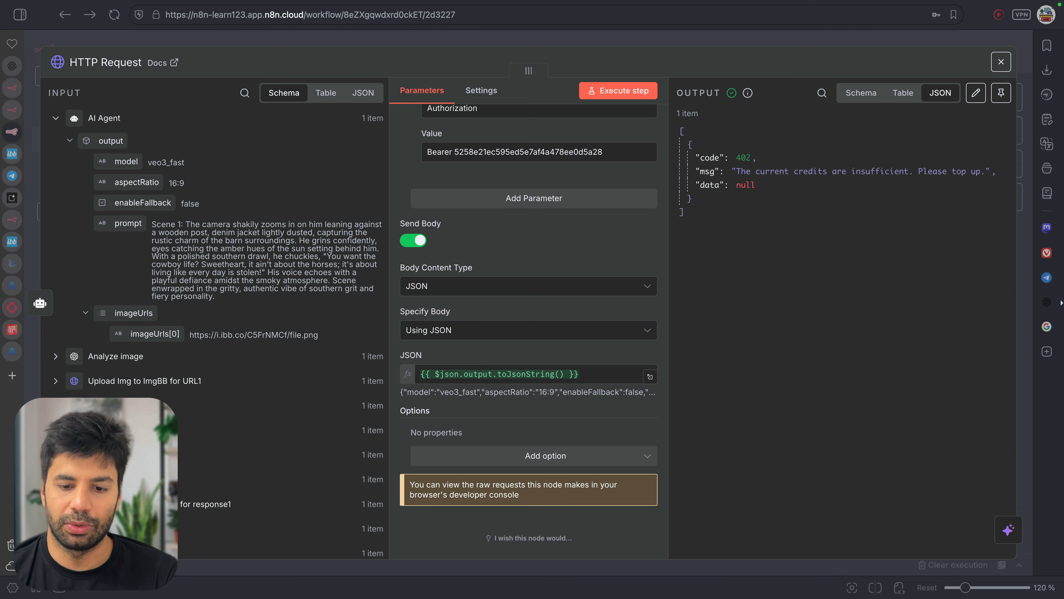
{"action": "triple_click", "coordinate": [609, 151]}
{"action": "left_click", "coordinate": [608, 151]}
{"action": "double_click", "coordinate": [577, 150]}
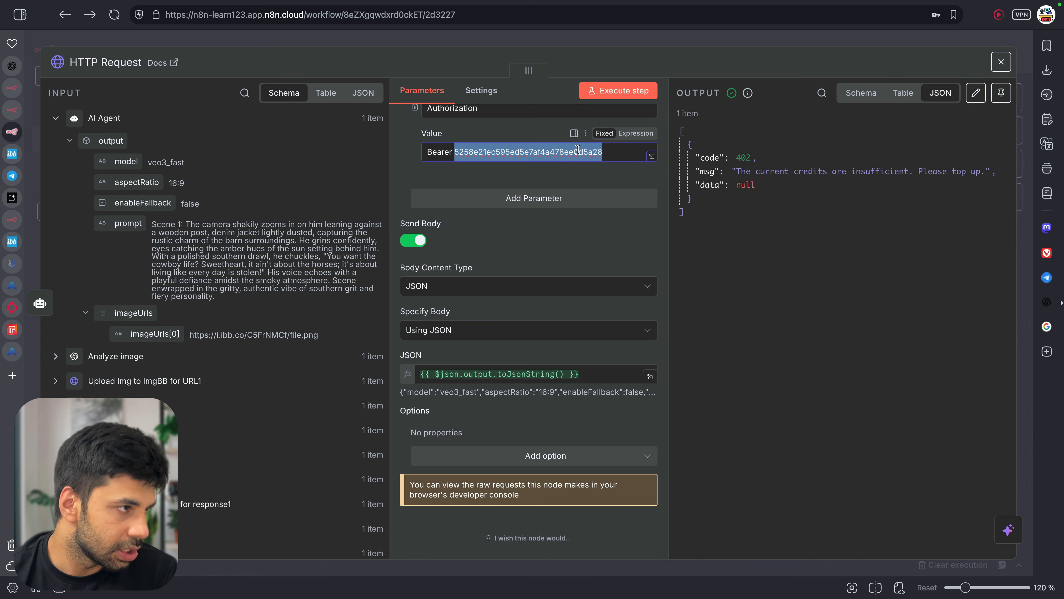
{"action": "key", "text": "ctrl+v"}
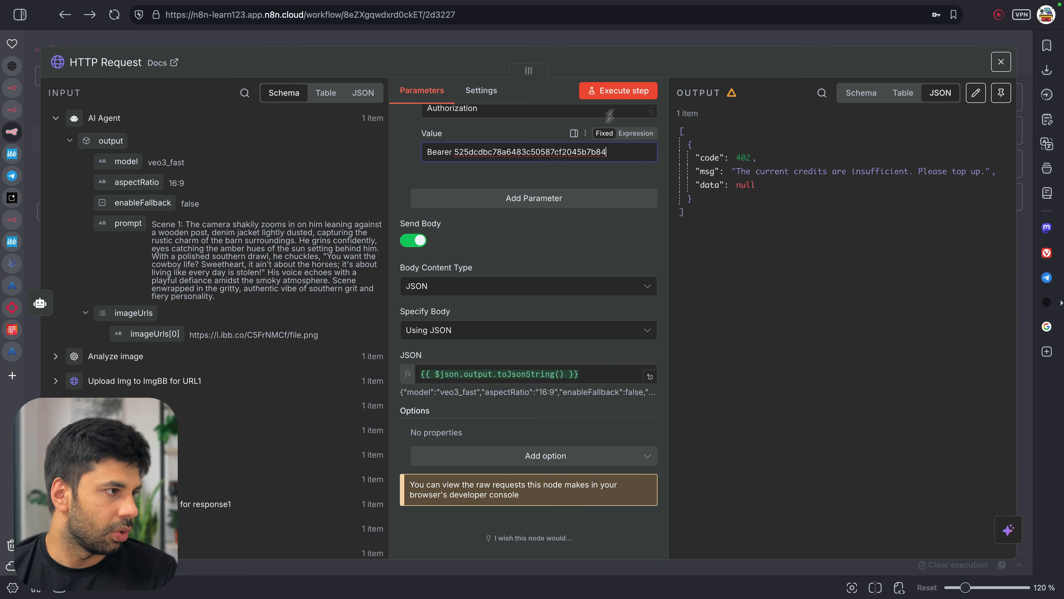
{"action": "scroll", "coordinate": [598, 131], "scroll_direction": "up", "scroll_amount": 9}
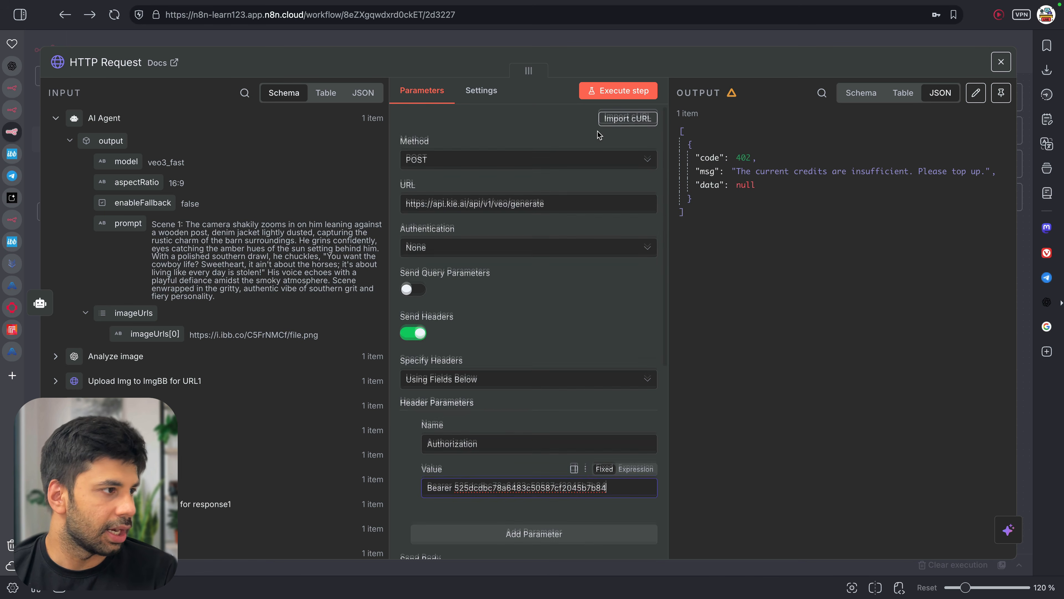
{"action": "scroll", "coordinate": [598, 131], "scroll_direction": "down", "scroll_amount": 9}
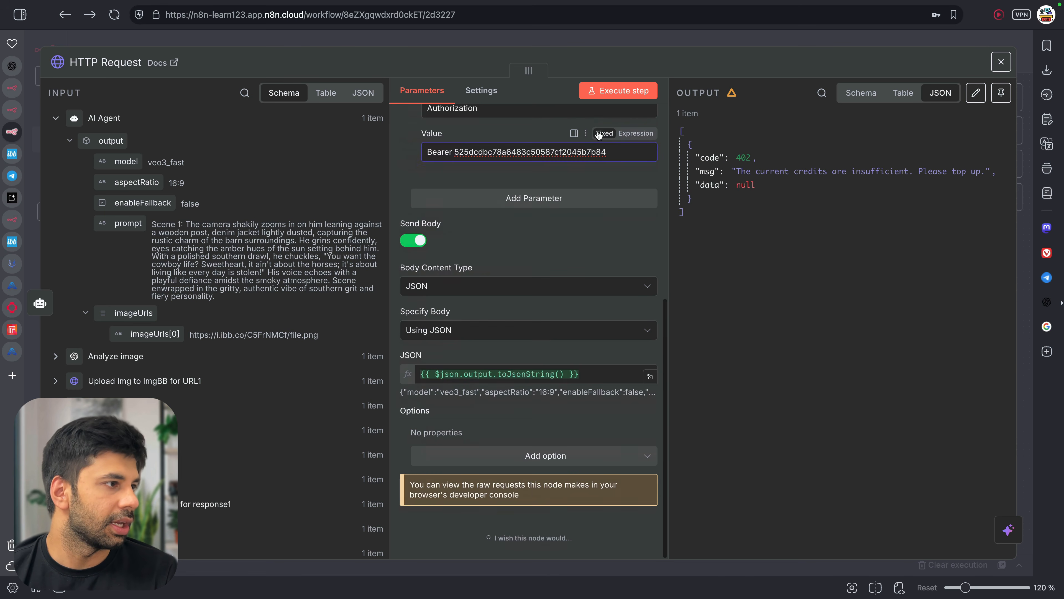
{"action": "left_click", "coordinate": [607, 96]}
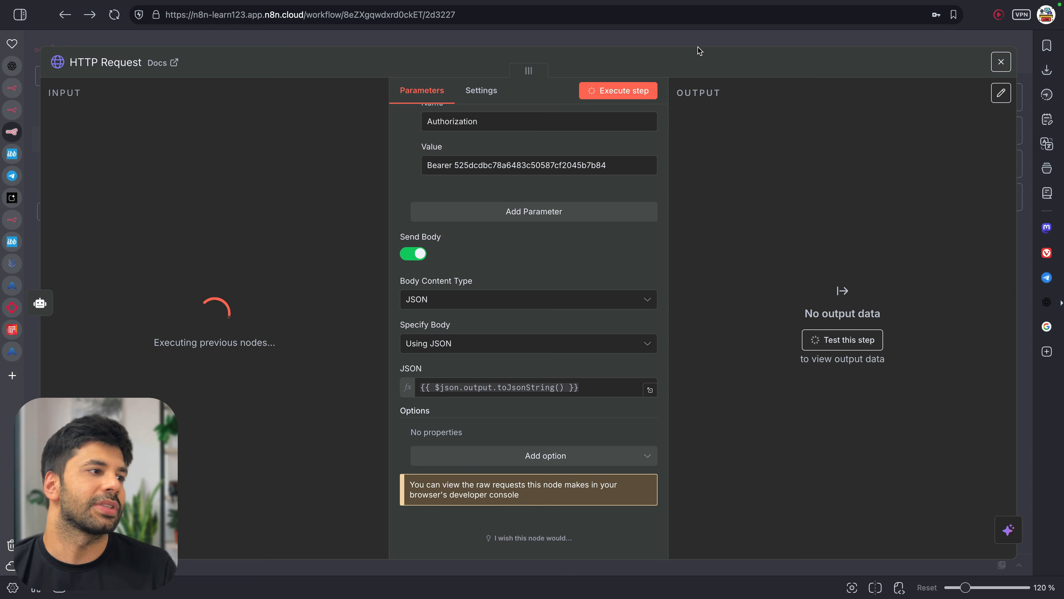
In Telegram Web, respond to the bot's image approval message and open the form link
{"action": "left_click", "coordinate": [1001, 62]}
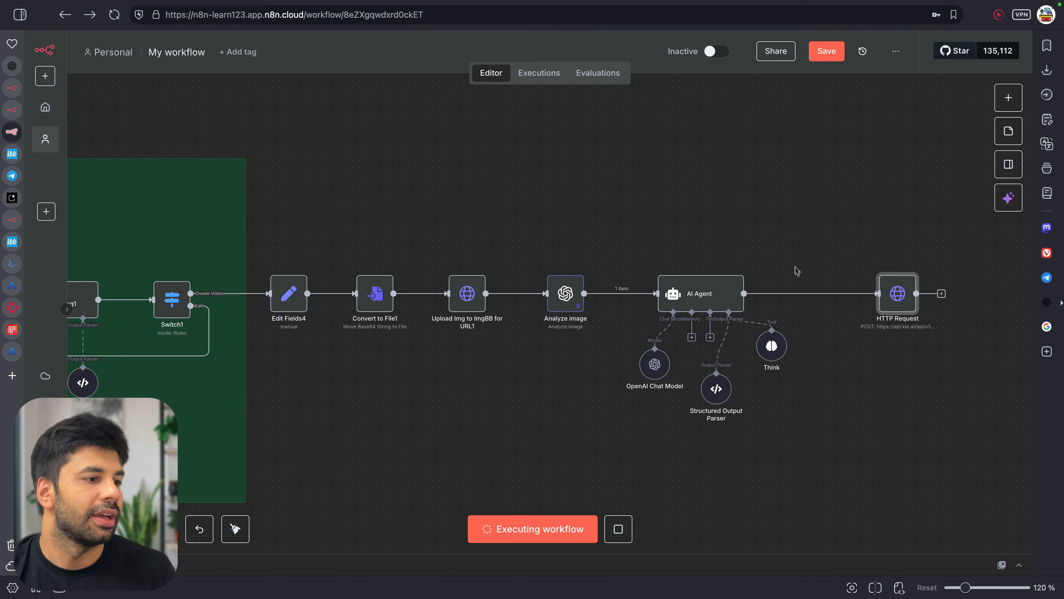
{"action": "scroll", "coordinate": [796, 269], "scroll_direction": "down", "scroll_amount": 2}
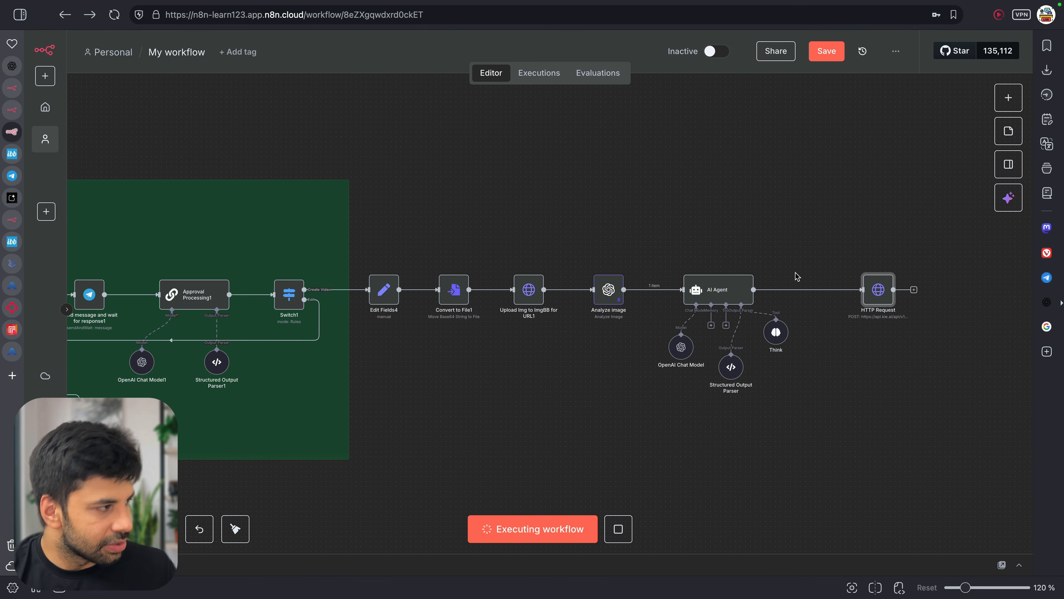
{"action": "scroll", "coordinate": [798, 276], "scroll_direction": "down", "scroll_amount": 3}
{"action": "scroll", "coordinate": [384, 322], "scroll_direction": "left", "scroll_amount": 5}
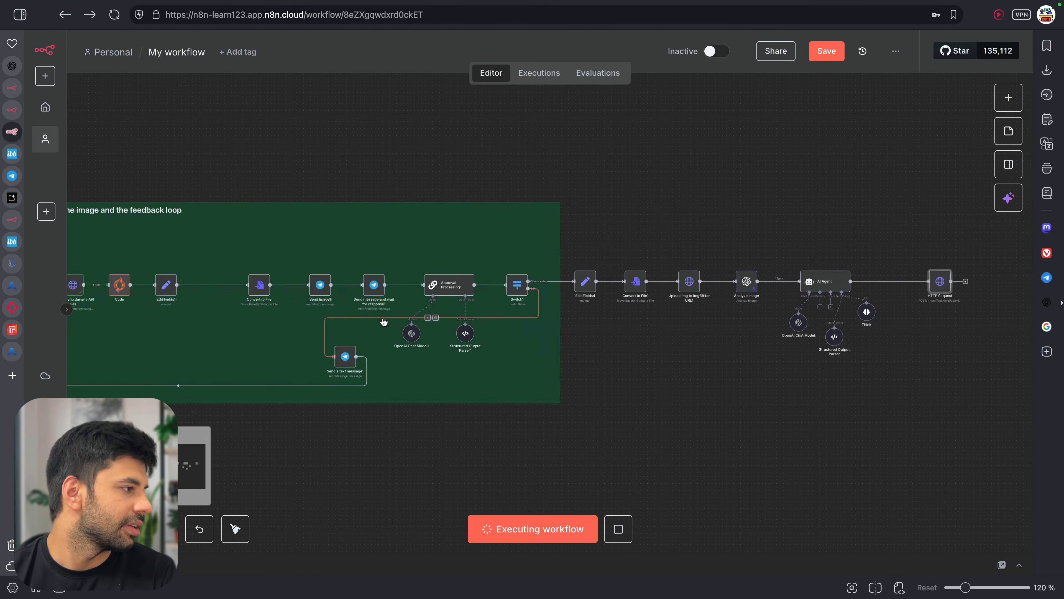
{"action": "scroll", "coordinate": [364, 327], "scroll_direction": "right", "scroll_amount": 5}
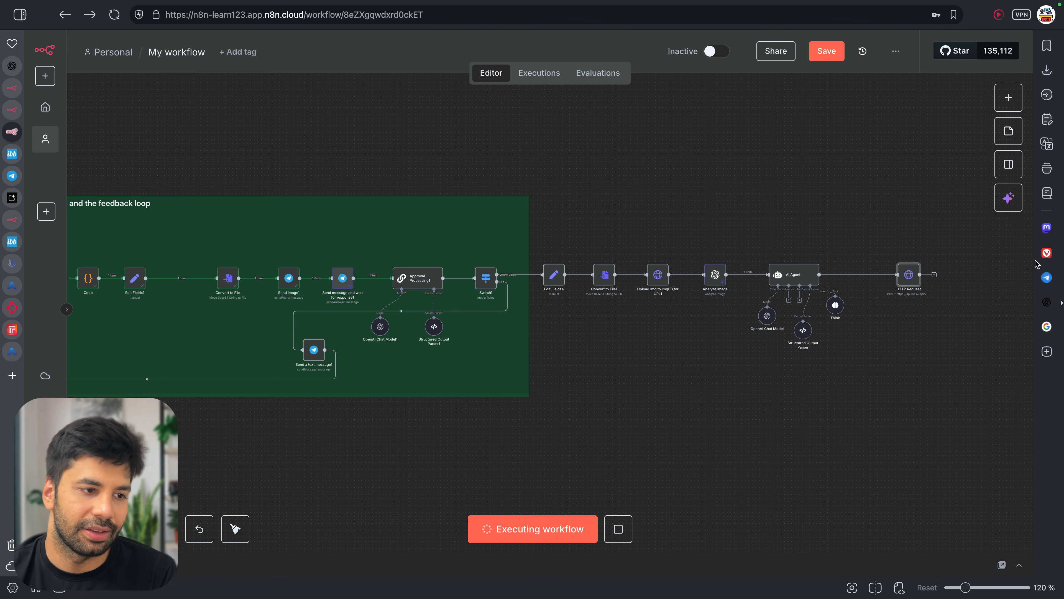
{"action": "left_click", "coordinate": [1047, 277]}
{"action": "left_click", "coordinate": [913, 270]}
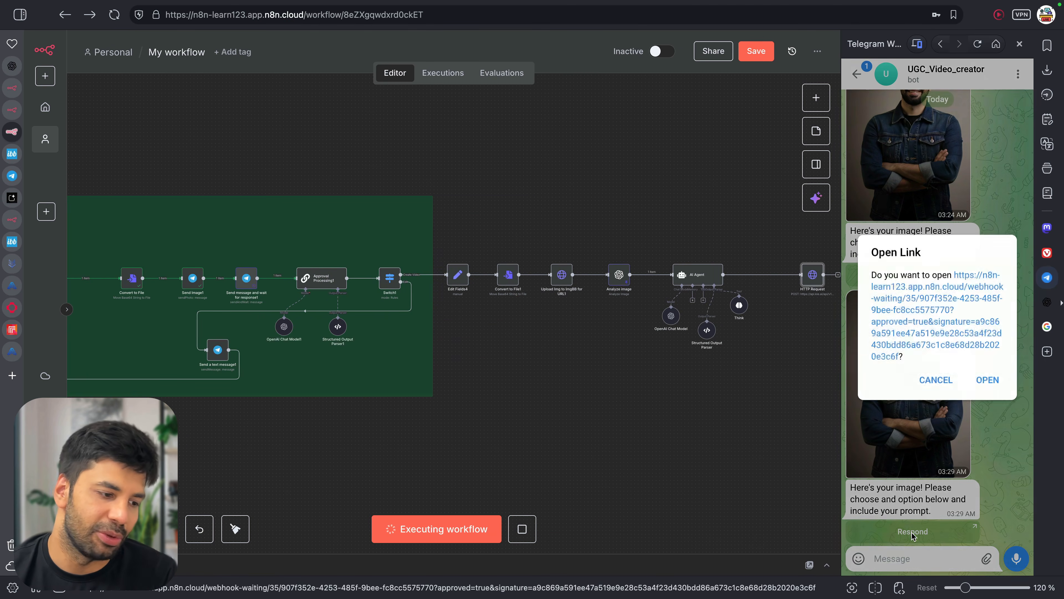
{"action": "left_click", "coordinate": [987, 379]}
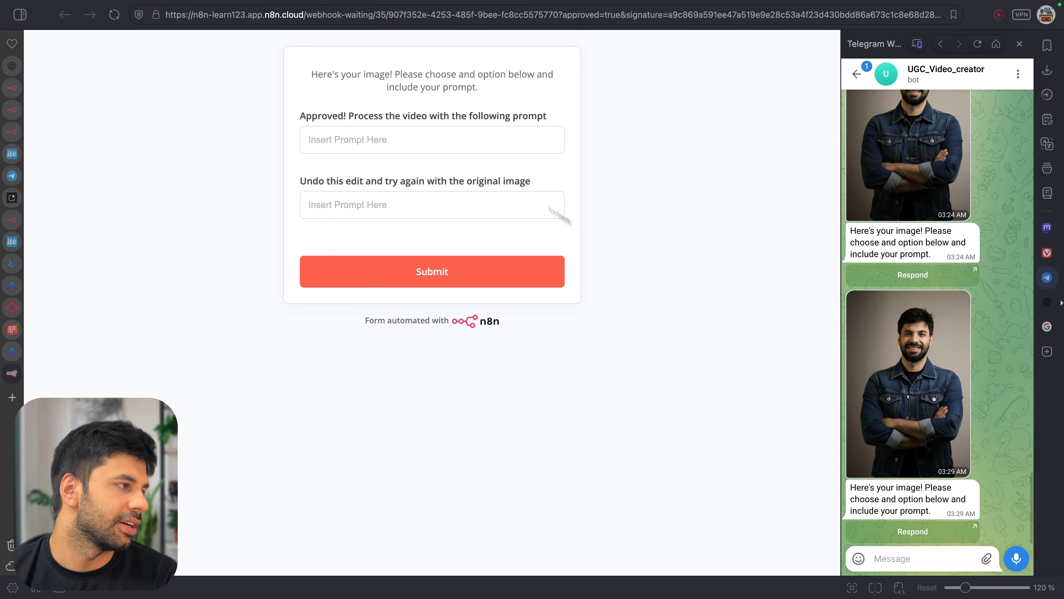
Paste the cowboy-lifestyle video prompt into the approval form and submit it
{"action": "left_click", "coordinate": [409, 140]}
{"action": "key", "text": "super+v"}
{"action": "left_click", "coordinate": [468, 272]}
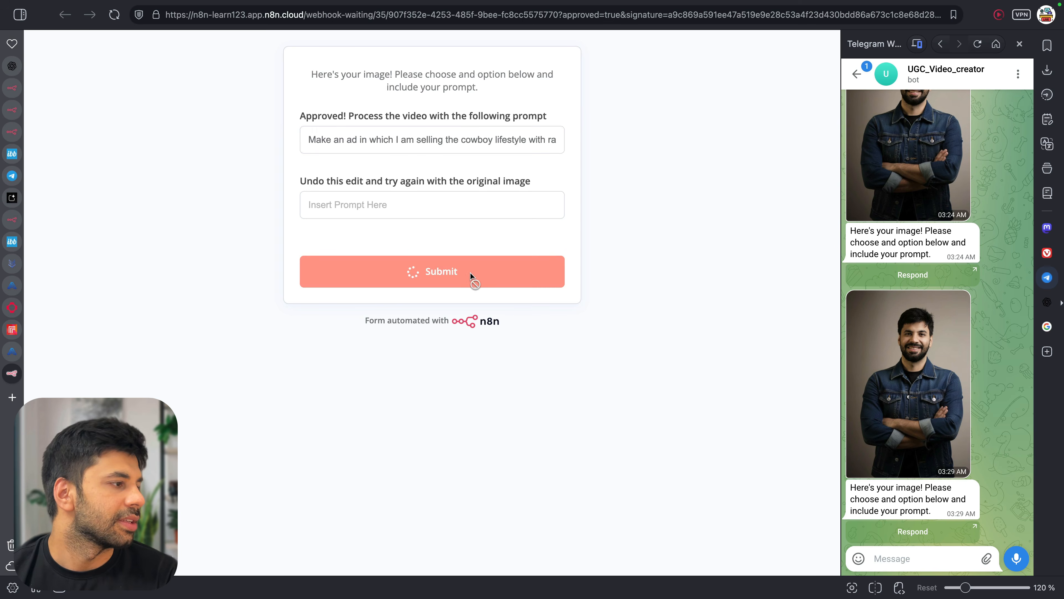
{"action": "key", "text": "ctrl+w"}
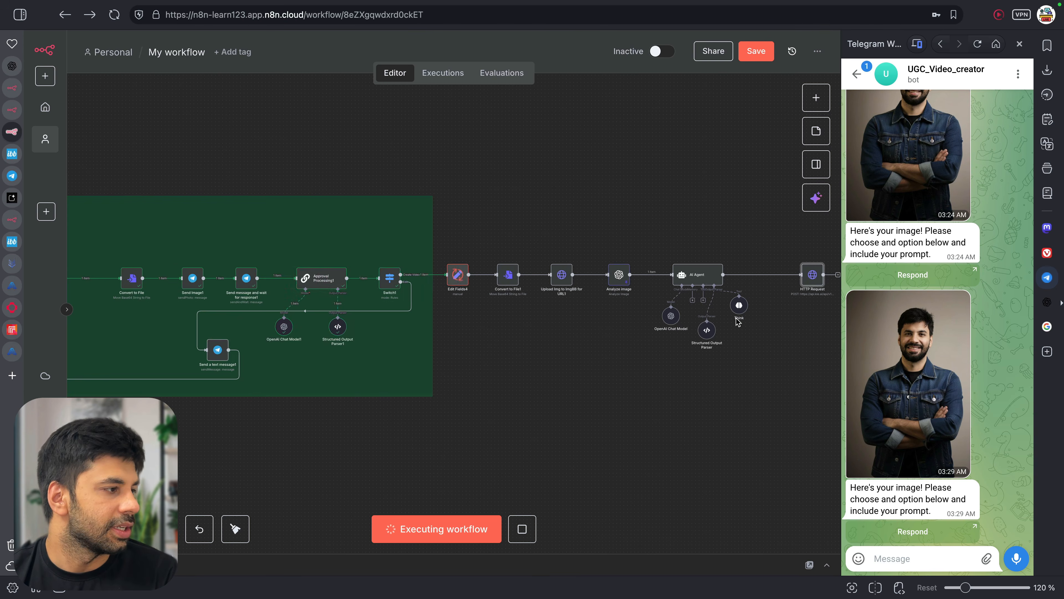
{"action": "scroll", "coordinate": [662, 285], "scroll_direction": "right", "scroll_amount": 2}
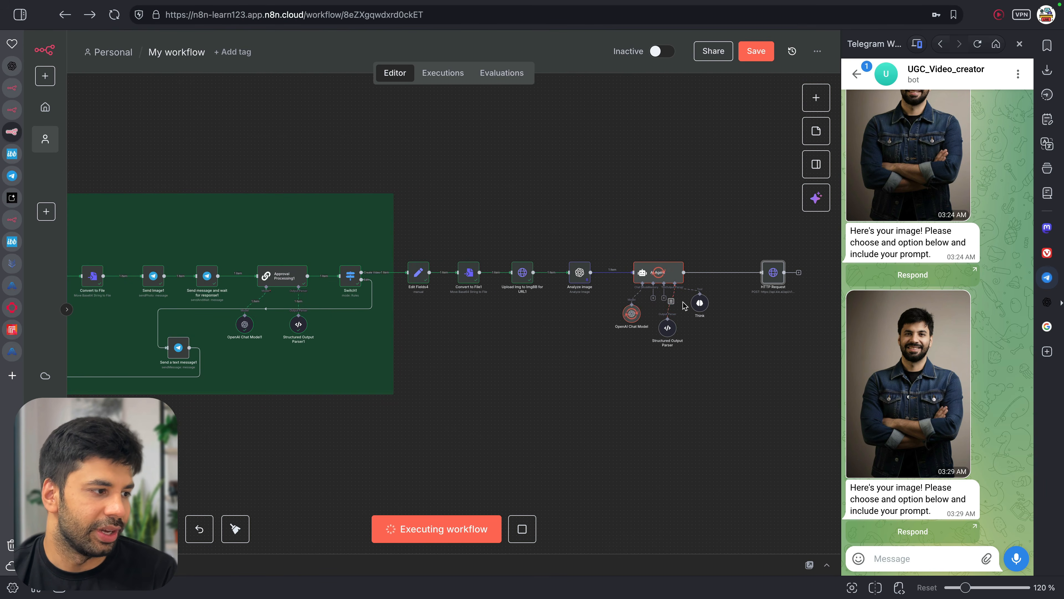
Open the finished HTTP Request node, which shows a 422 Invalid model error
{"action": "scroll", "coordinate": [620, 309], "scroll_direction": "right", "scroll_amount": 3}
{"action": "scroll", "coordinate": [602, 308], "scroll_direction": "up", "scroll_amount": 2}
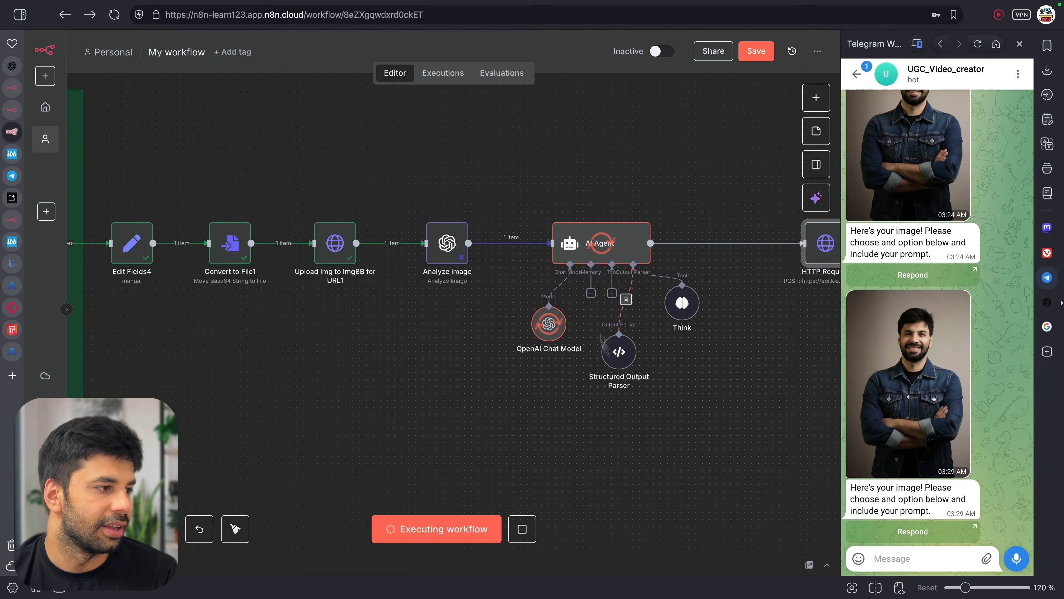
{"action": "scroll", "coordinate": [665, 403], "scroll_direction": "right", "scroll_amount": 2}
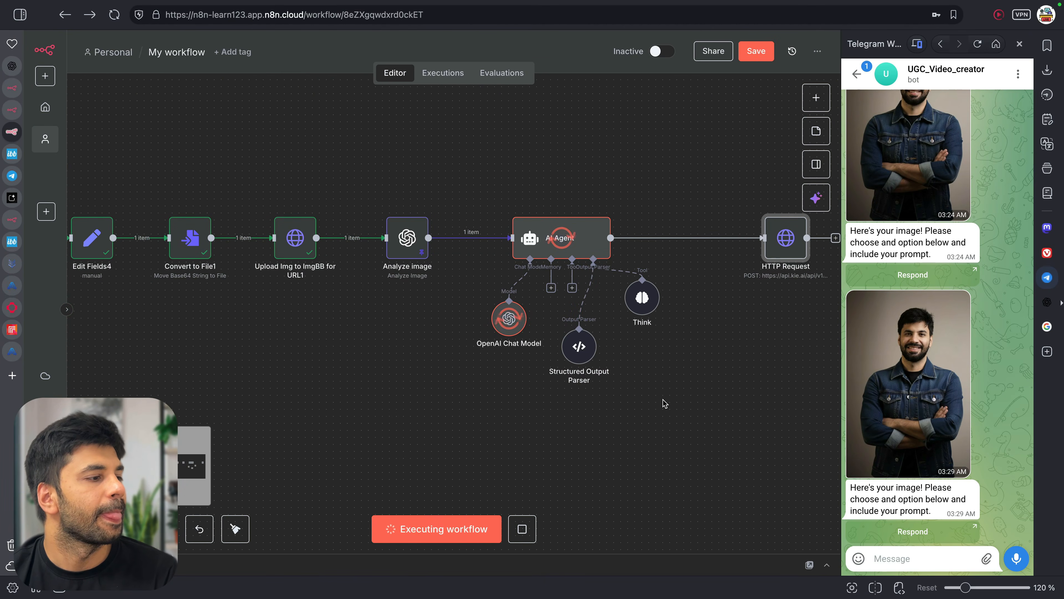
{"action": "scroll", "coordinate": [691, 373], "scroll_direction": "right", "scroll_amount": 2}
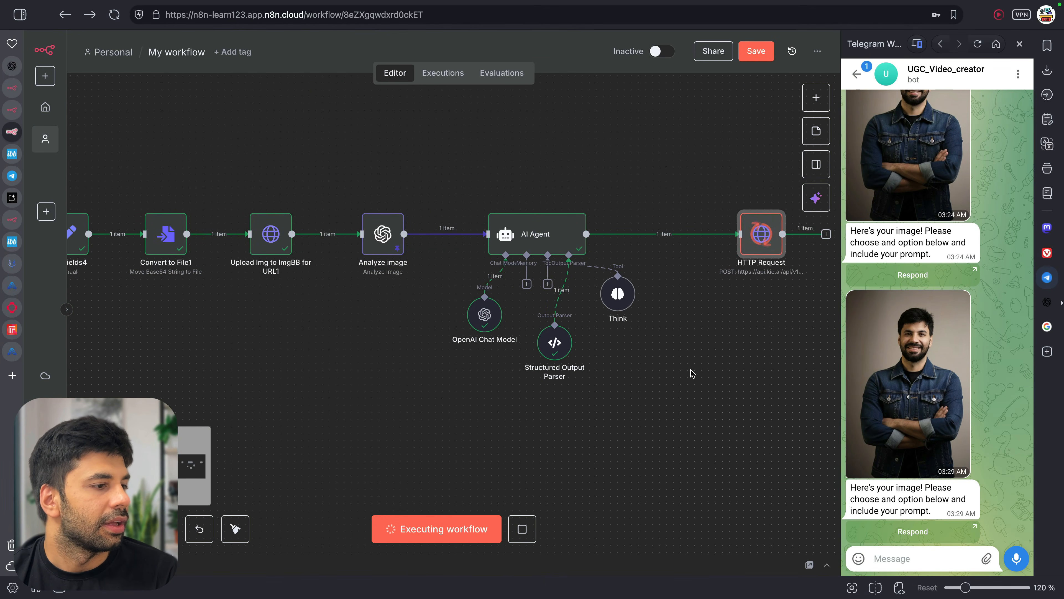
{"action": "scroll", "coordinate": [712, 290], "scroll_direction": "right", "scroll_amount": 3}
{"action": "double_click", "coordinate": [698, 237]}
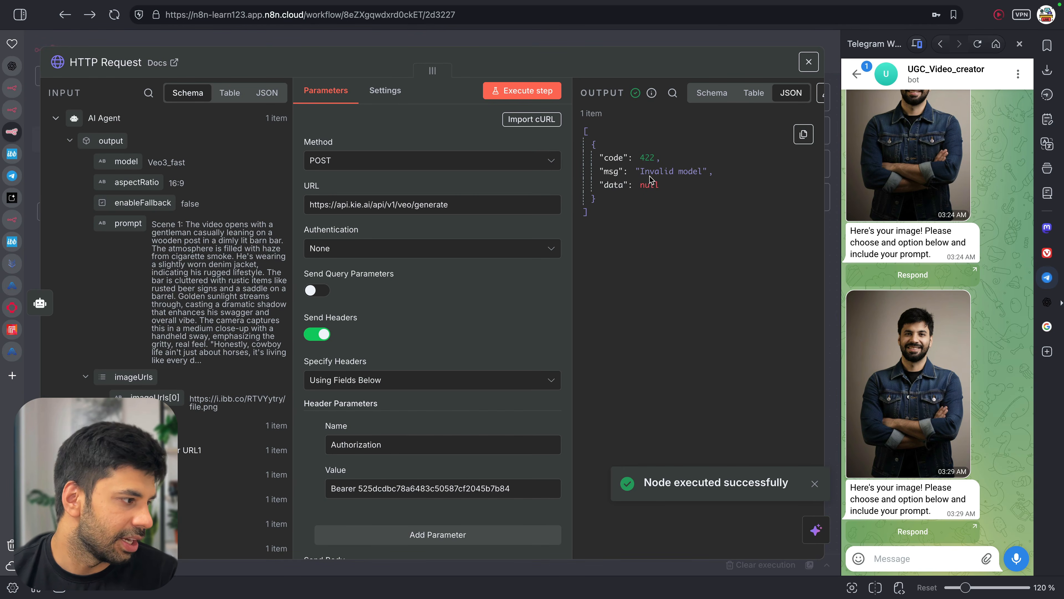
Check the Kie.ai Veo3 API docs sample request for the veo3_fast model name
{"action": "left_click", "coordinate": [1046, 68]}
{"action": "left_click", "coordinate": [1047, 69]}
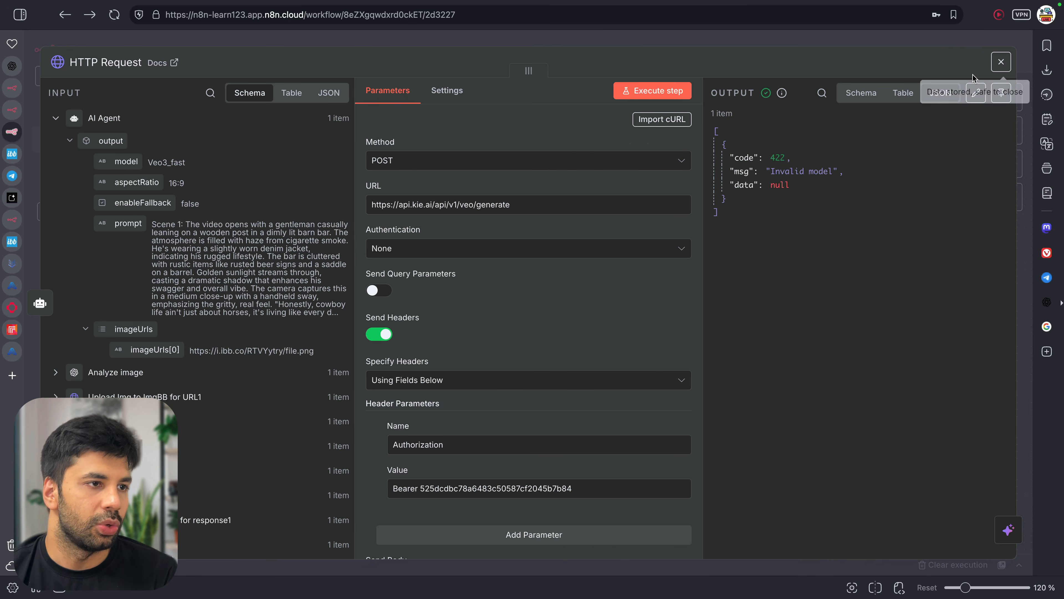
{"action": "mouse_move", "coordinate": [13, 290]}
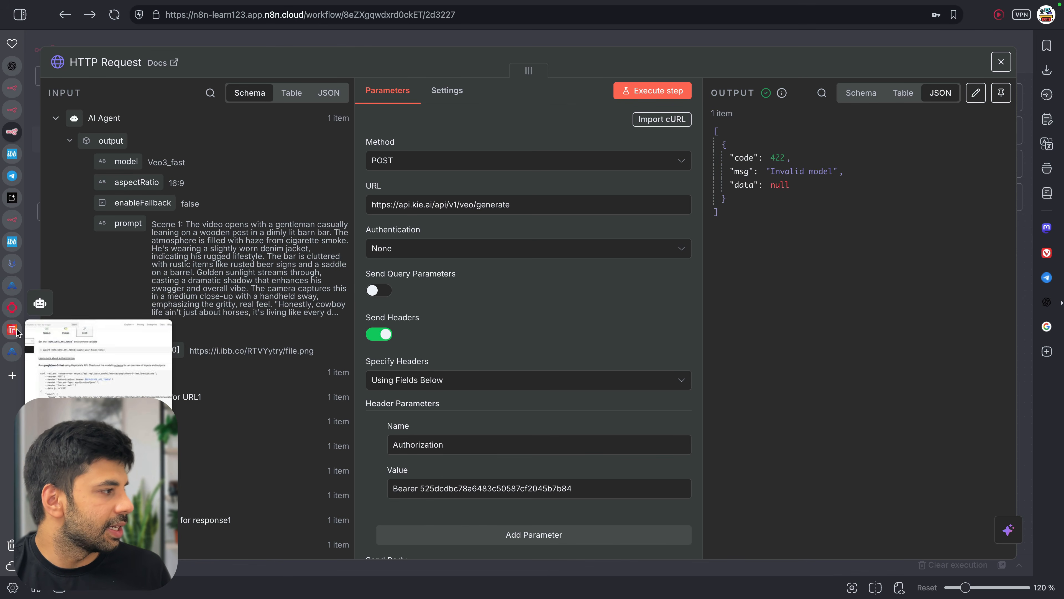
{"action": "left_click", "coordinate": [20, 350]}
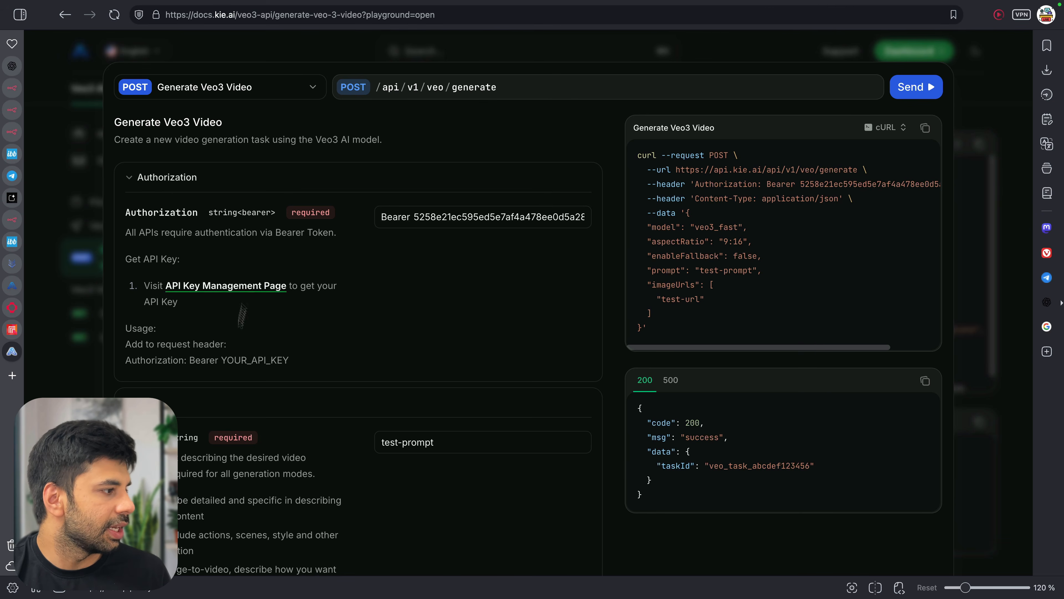
{"action": "scroll", "coordinate": [647, 232], "scroll_direction": "down", "scroll_amount": 3}
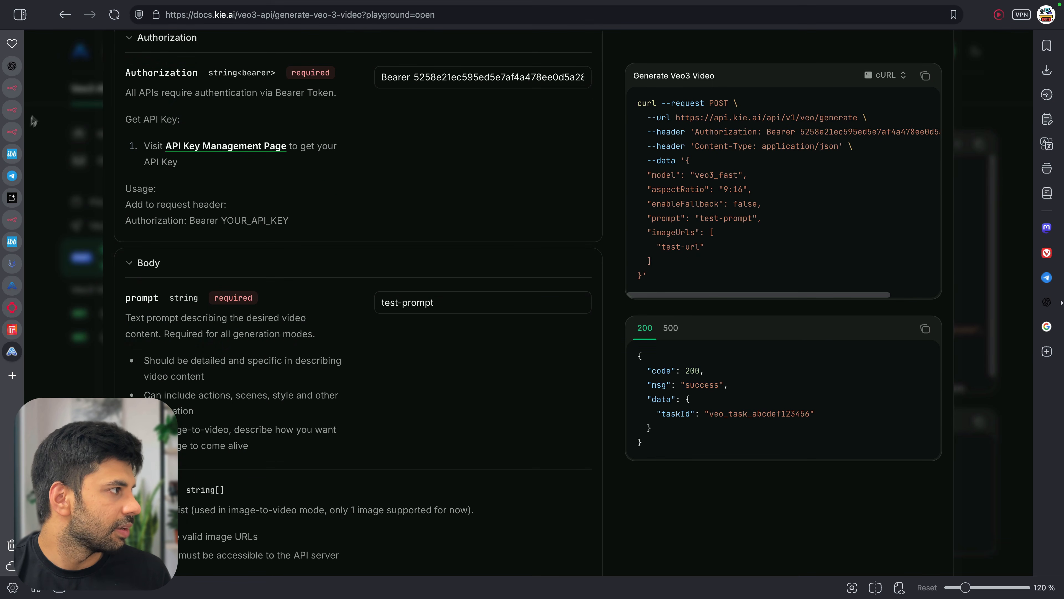
{"action": "left_click", "coordinate": [17, 138]}
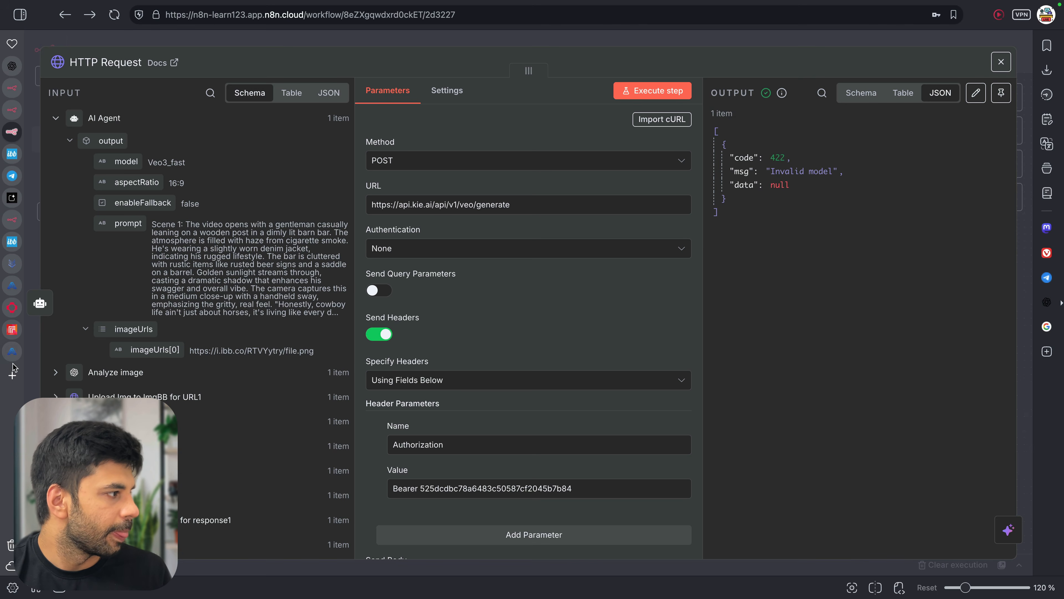
{"action": "left_click", "coordinate": [12, 352]}
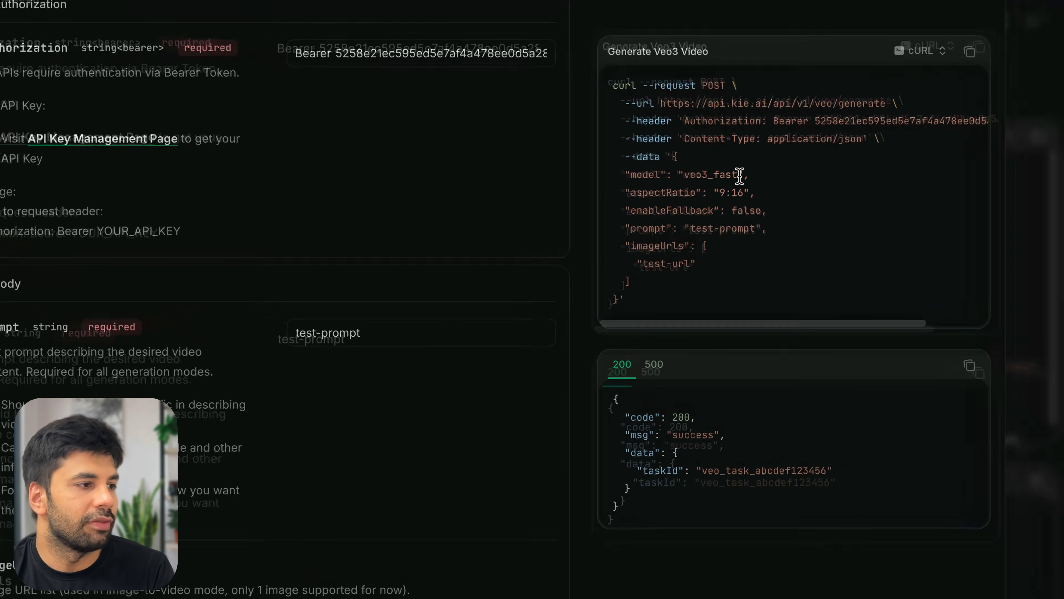
{"action": "left_click_drag", "start_coordinate": [691, 175], "coordinate": [768, 182]}
{"action": "left_click", "coordinate": [775, 182]}
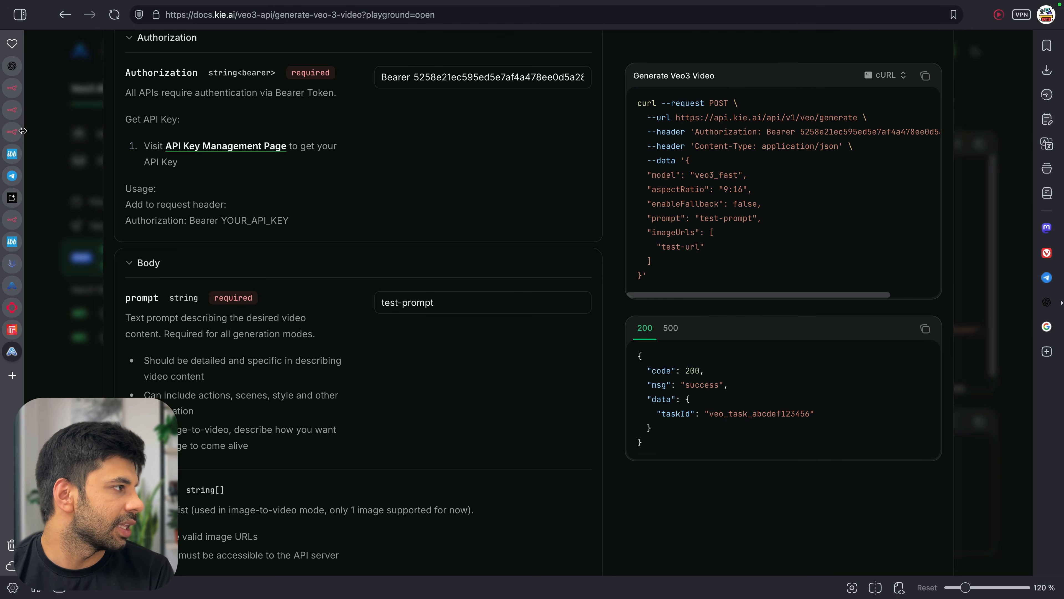
Review the HTTP Request's JSON body expression and its result in full
{"action": "left_click", "coordinate": [19, 134]}
{"action": "scroll", "coordinate": [530, 326], "scroll_direction": "down", "scroll_amount": 4}
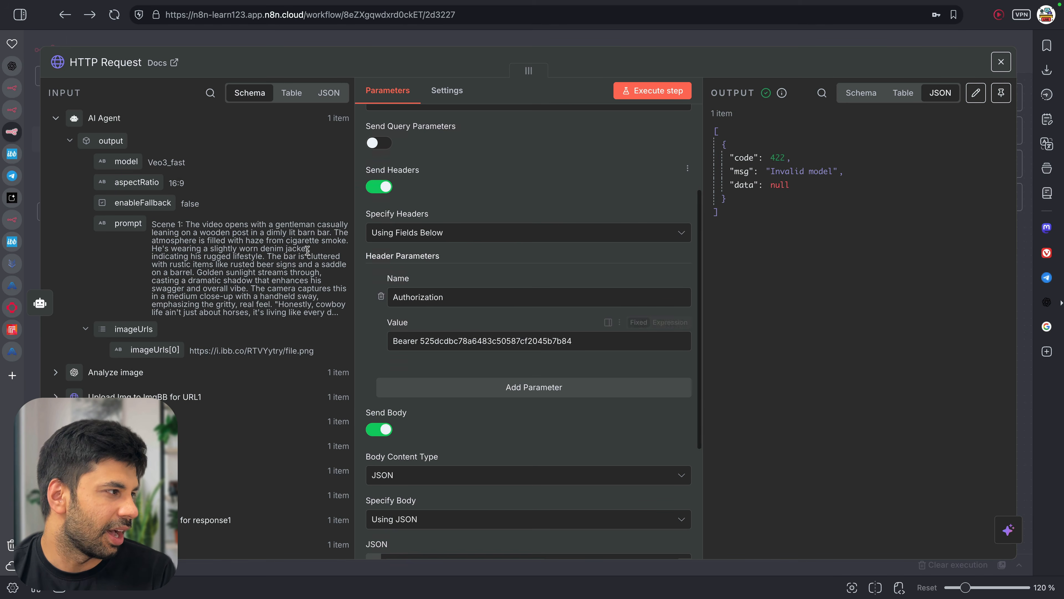
{"action": "scroll", "coordinate": [537, 419], "scroll_direction": "down", "scroll_amount": 5}
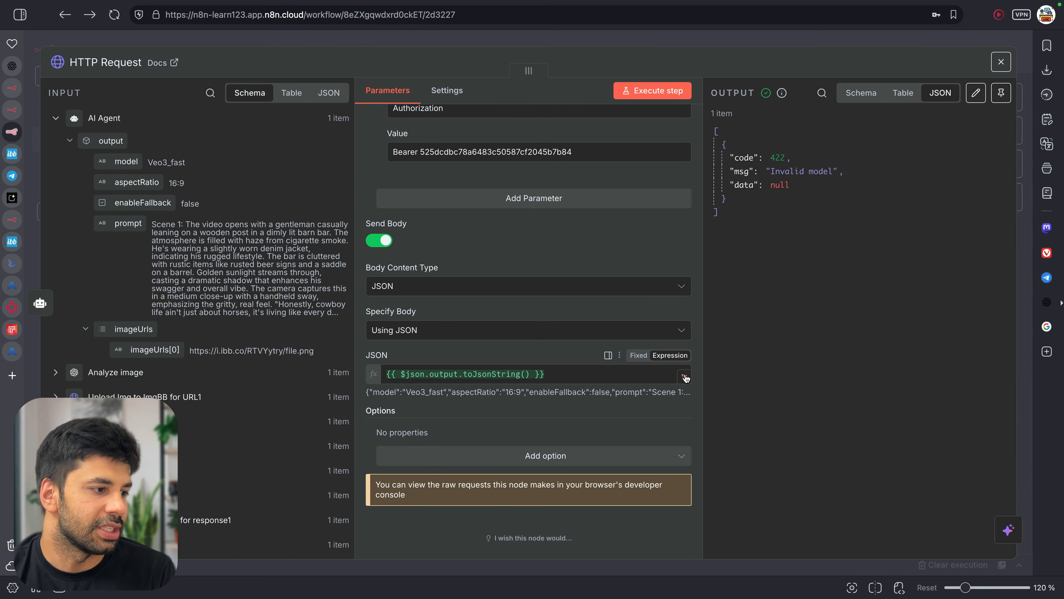
{"action": "left_click", "coordinate": [684, 376]}
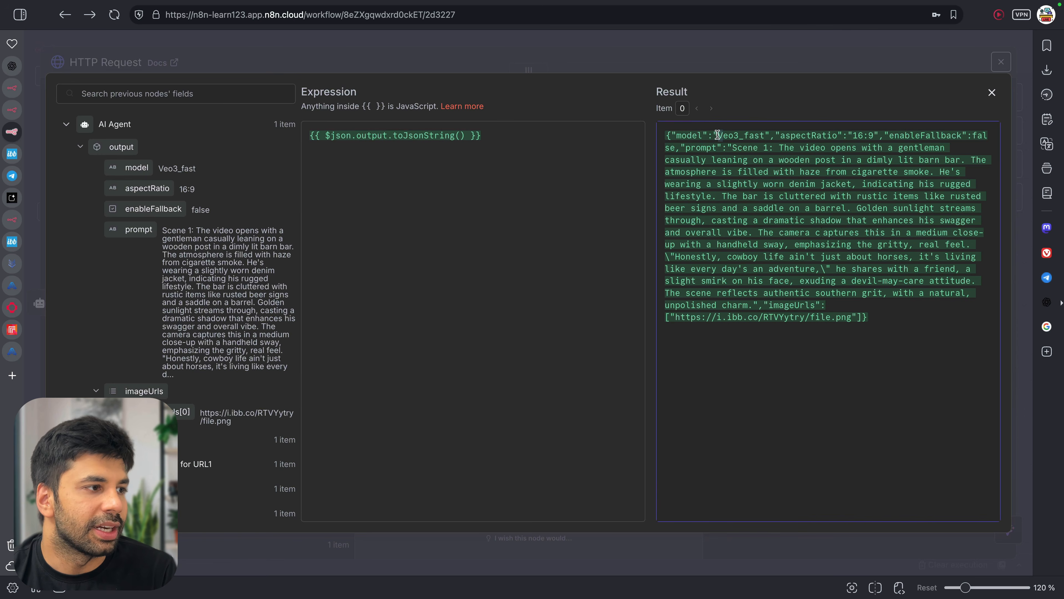
{"action": "left_click", "coordinate": [993, 92]}
Insert a Code node between the AI Agent and the HTTP Request
{"action": "key", "text": "Escape"}
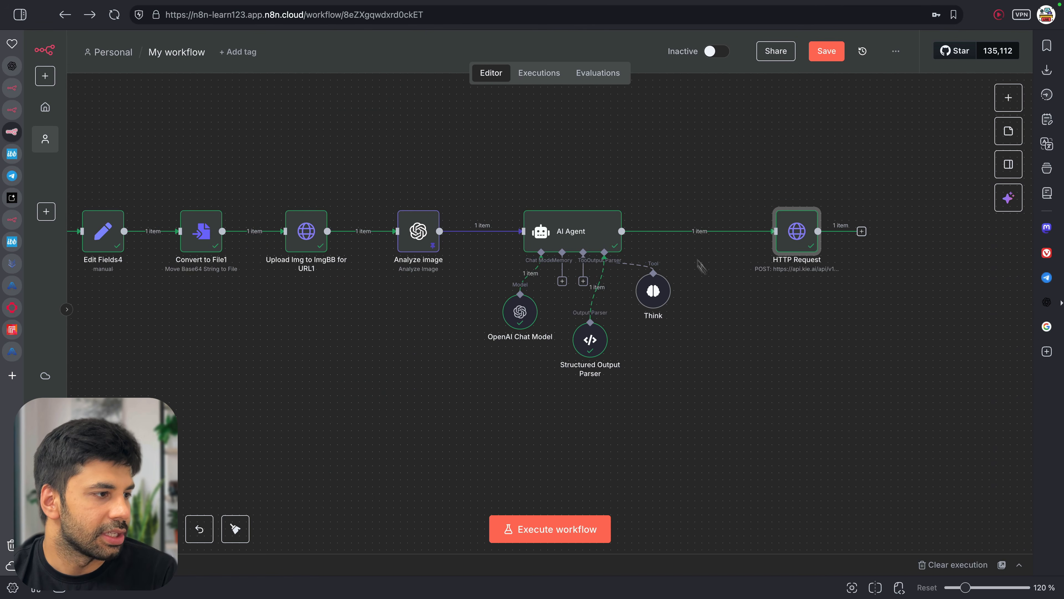
{"action": "left_click", "coordinate": [691, 231]}
{"action": "type", "text": "cpde"}
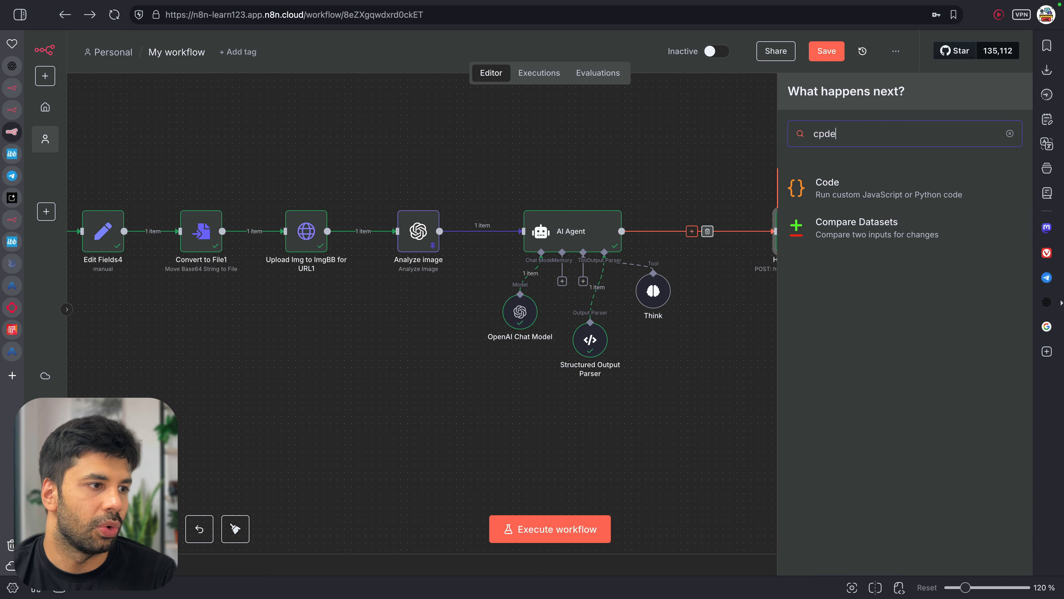
{"action": "key", "text": "Return"}
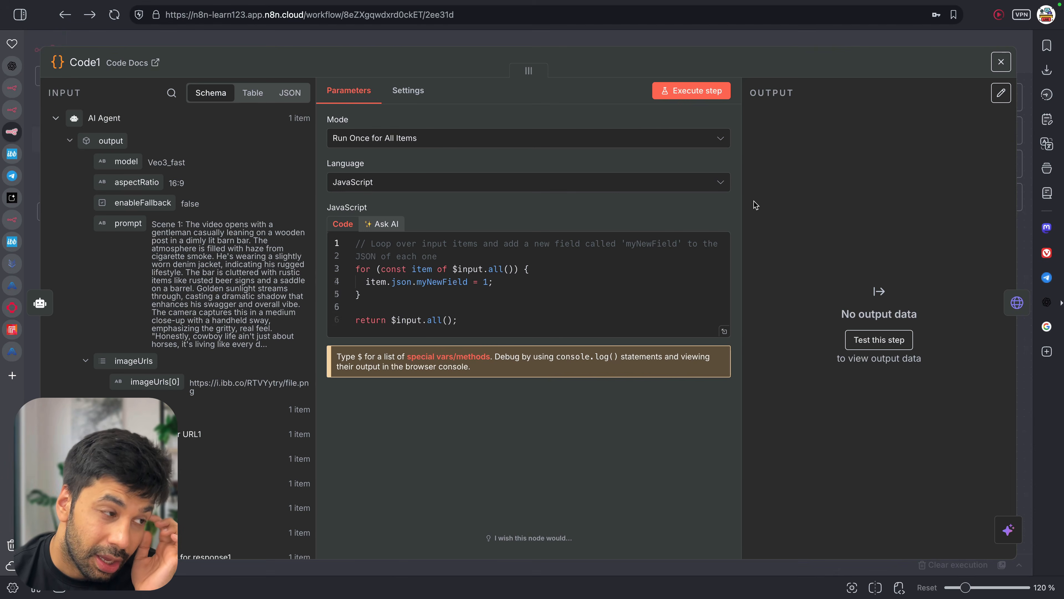
Ask AI for Code node code setting the model to veo3_fast and aspect ratio 9:16 as valid JSON
{"action": "left_click", "coordinate": [386, 224]}
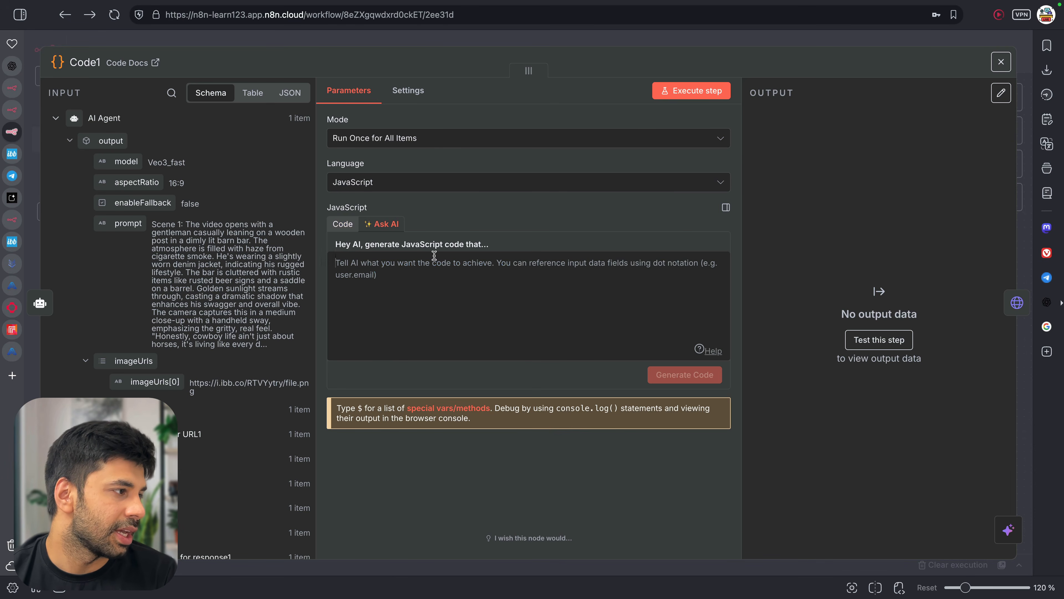
{"action": "type", "text": "Om t"}
{"action": "key", "text": "ctrl+a"}
{"action": "type", "text": "In the output"}
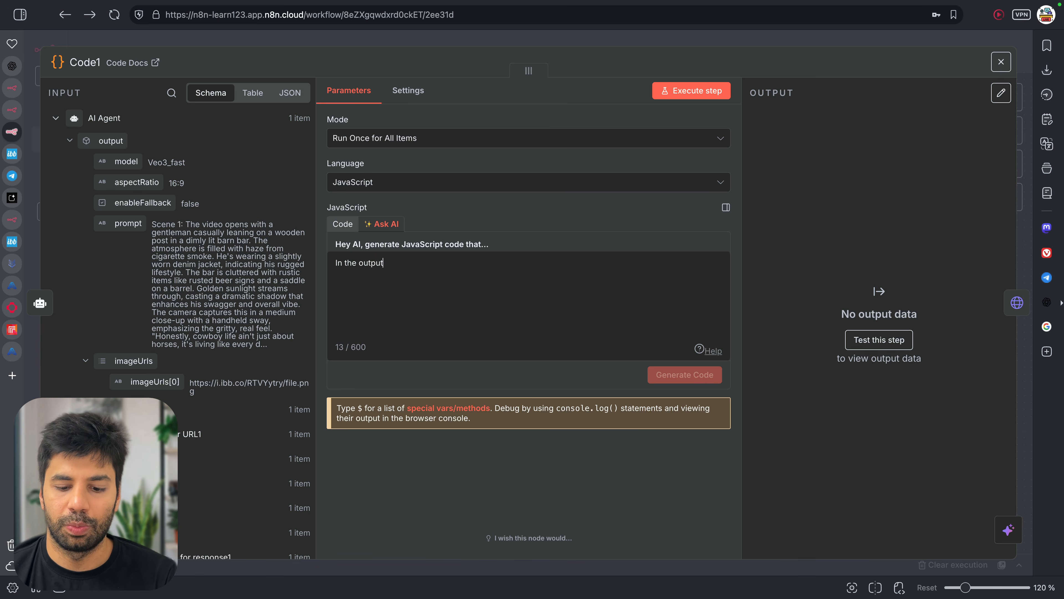
{"action": "type", "text": " of the last no"}
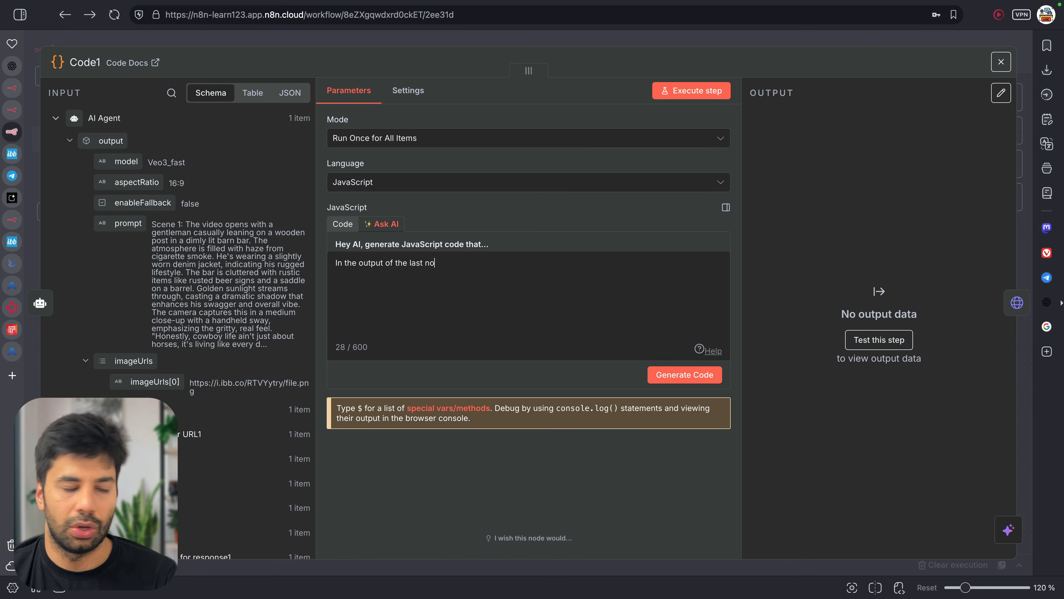
{"action": "type", "text": "de please ma"}
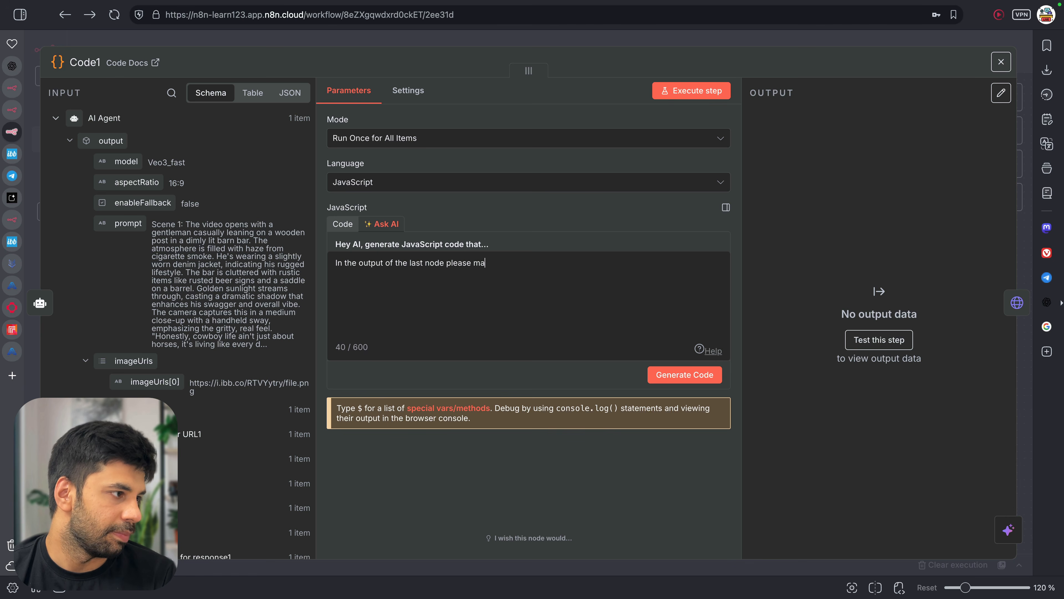
{"action": "type", "text": "je"}
{"action": "key", "text": "BackSpace"}
{"action": "key", "text": "BackSpace"}
{"action": "type", "text": "ke "}
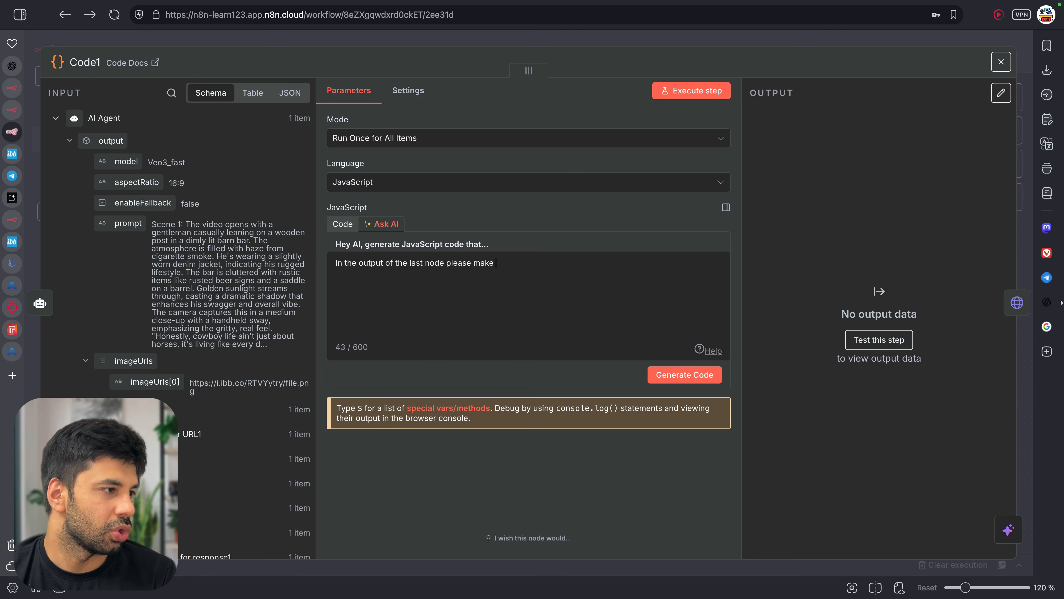
{"action": "type", "text": "sure to change the model to veo3_fast ( all small"}
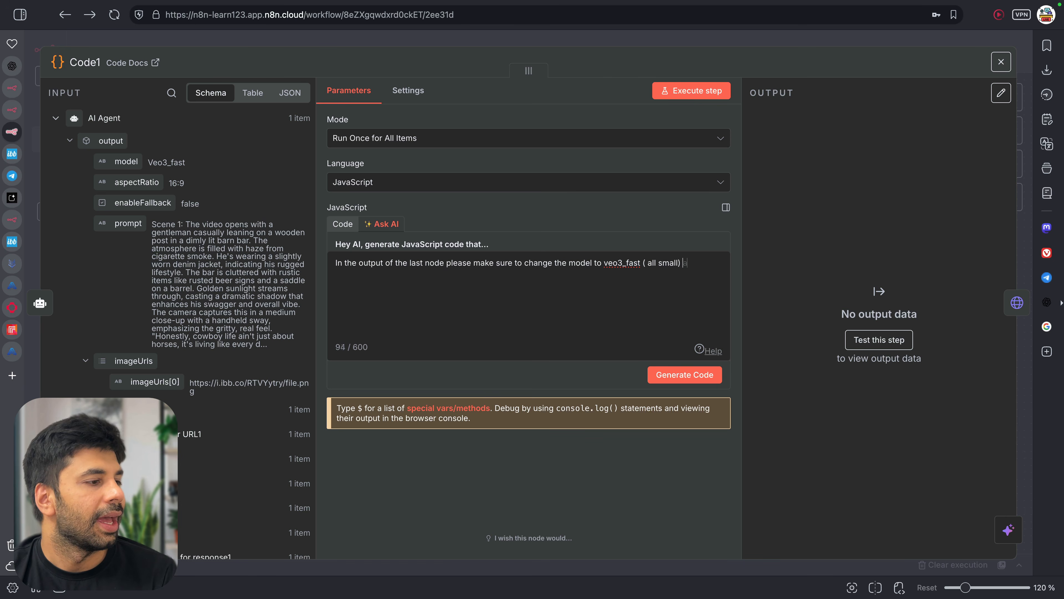
{"action": "type", "text": "aspect ratio"}
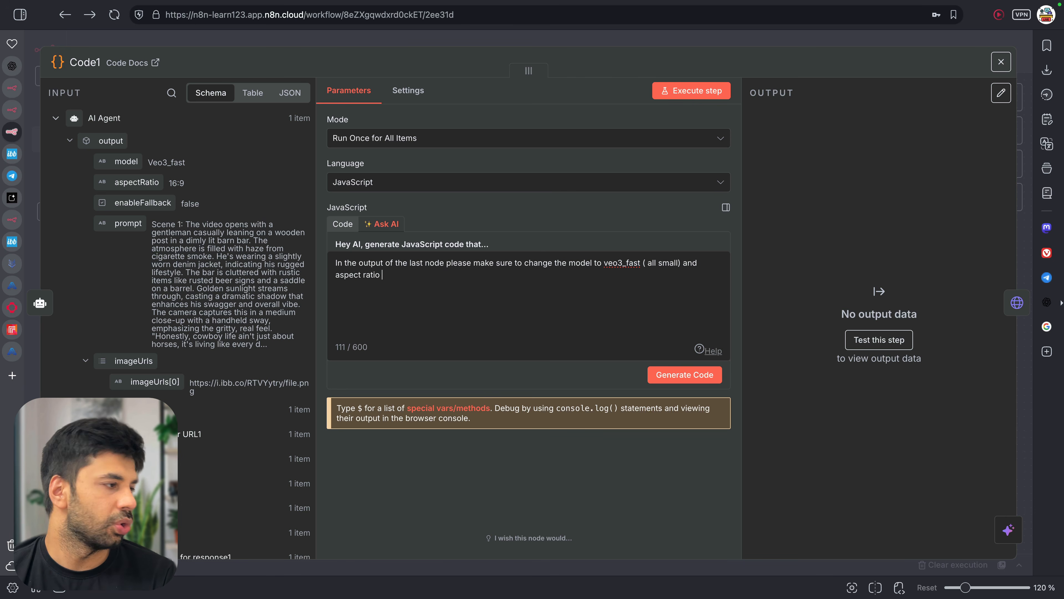
{"action": "type", "text": " to 9:16. Make sure to give me a valid json."}
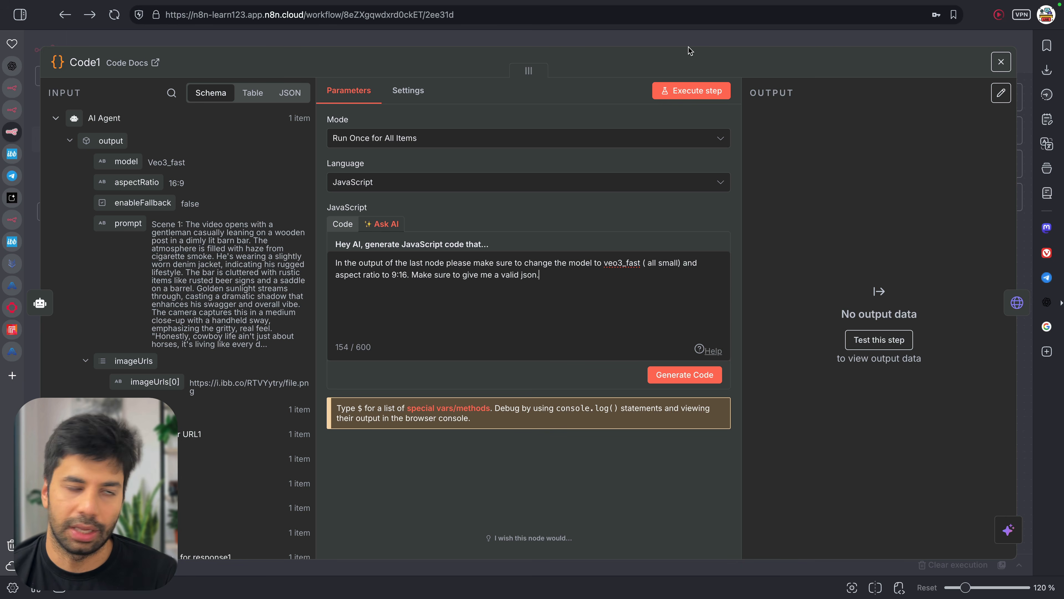
{"action": "left_click", "coordinate": [700, 382]}
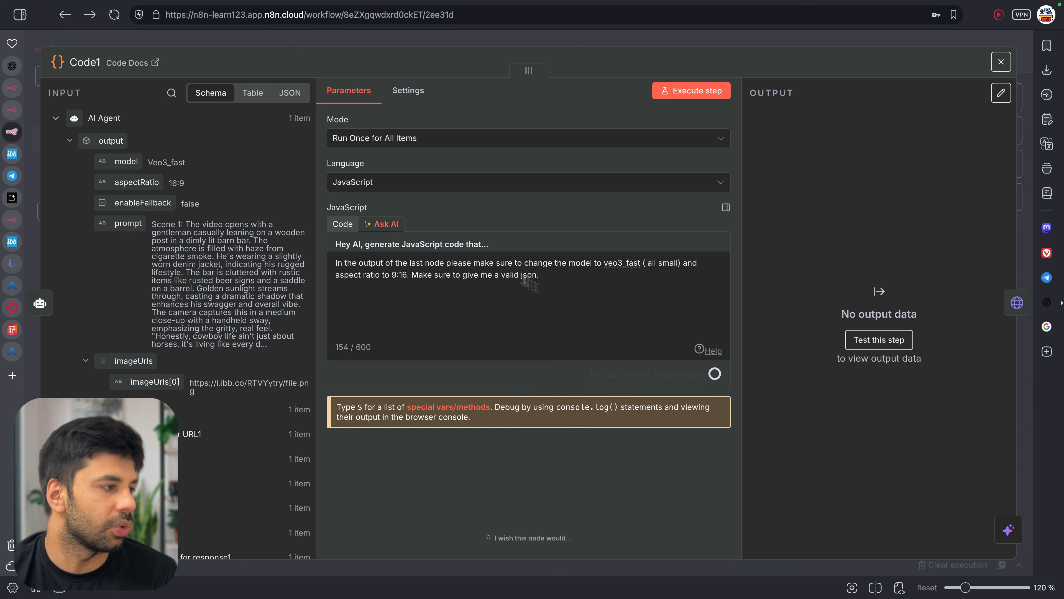
{"action": "left_click", "coordinate": [344, 225]}
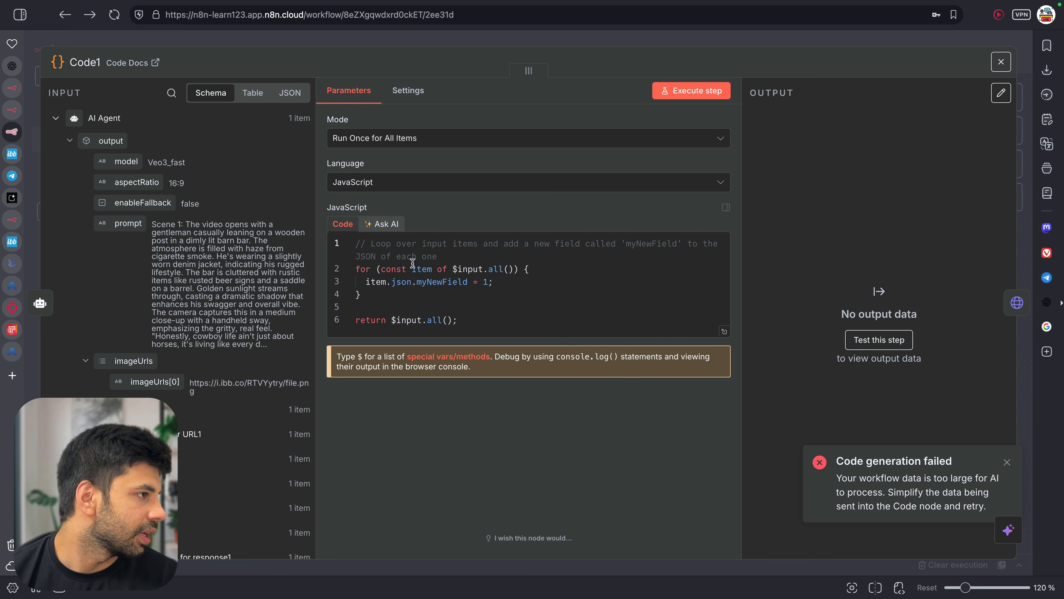
Reword the AI code request to use the AI Agent Node output, keeping other fields as is
{"action": "left_click", "coordinate": [367, 183]}
{"action": "left_click", "coordinate": [366, 184]}
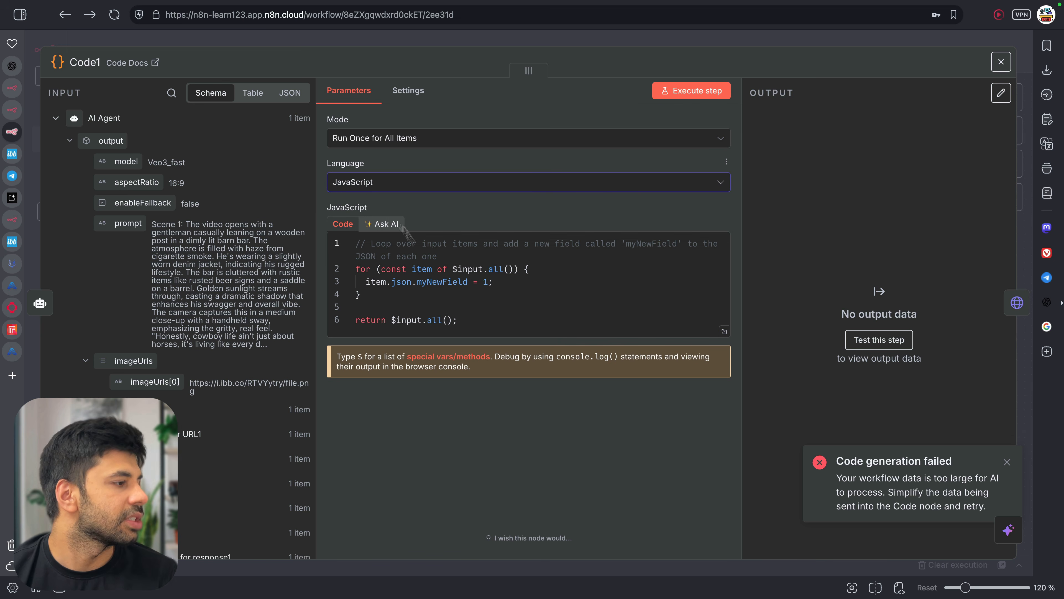
{"action": "left_click", "coordinate": [383, 225]}
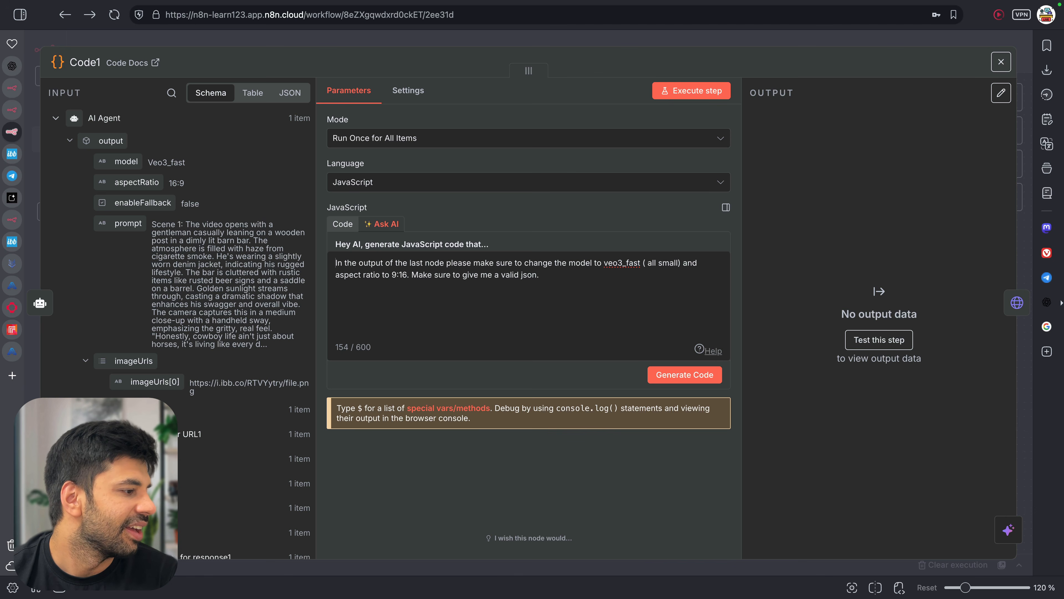
{"action": "key", "text": "Return"}
{"action": "key", "text": "Return"}
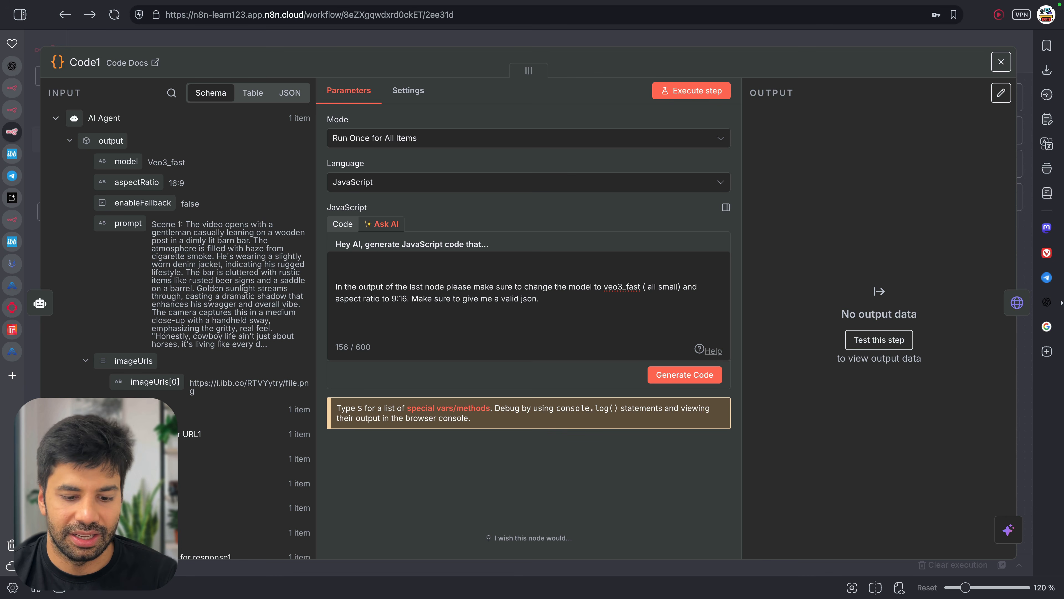
{"action": "type", "text": "$"}
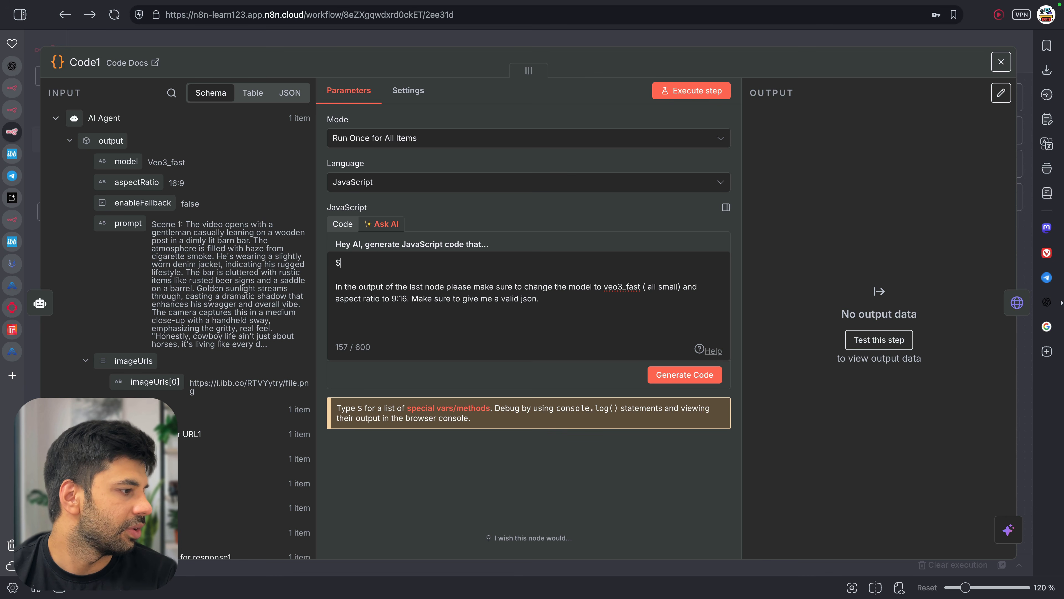
{"action": "key", "text": "BackSpace"}
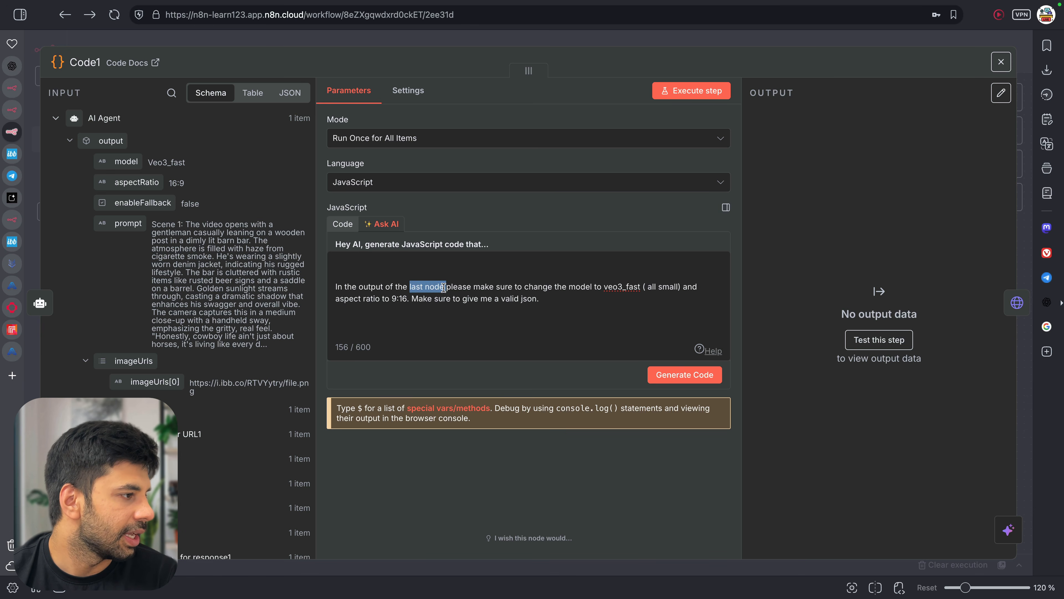
{"action": "double_click", "coordinate": [430, 287]}
{"action": "type", "text": "AI Agent Node"}
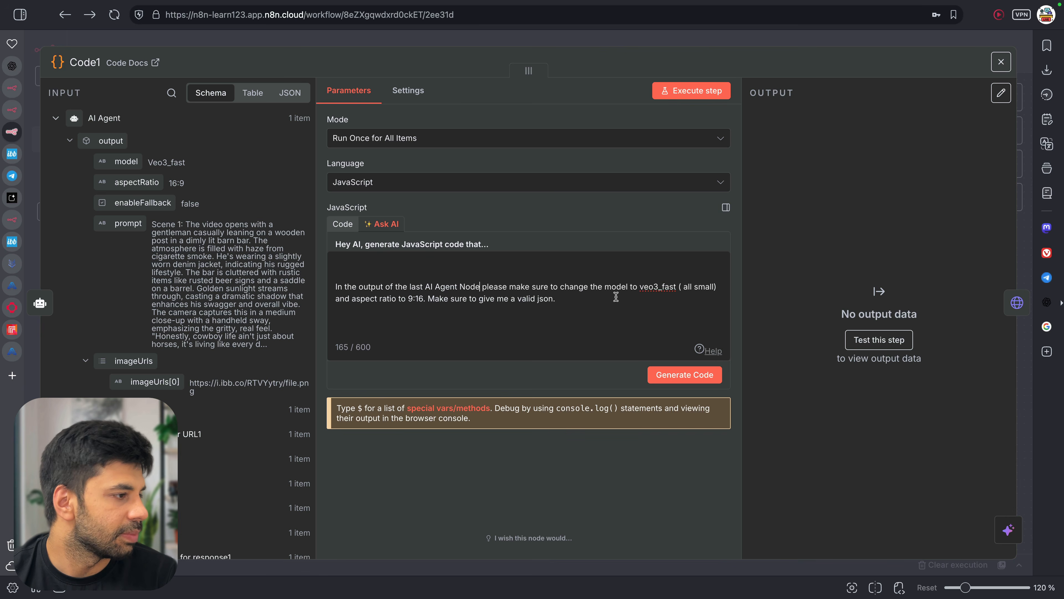
{"action": "type", "text": "ith o"}
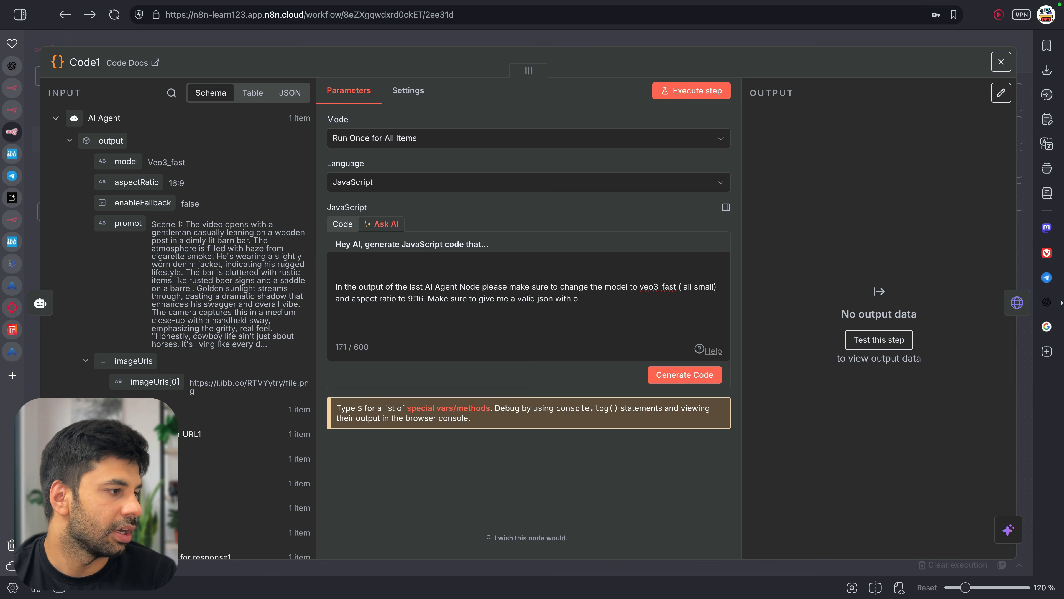
{"action": "type", "text": "ther filds as"}
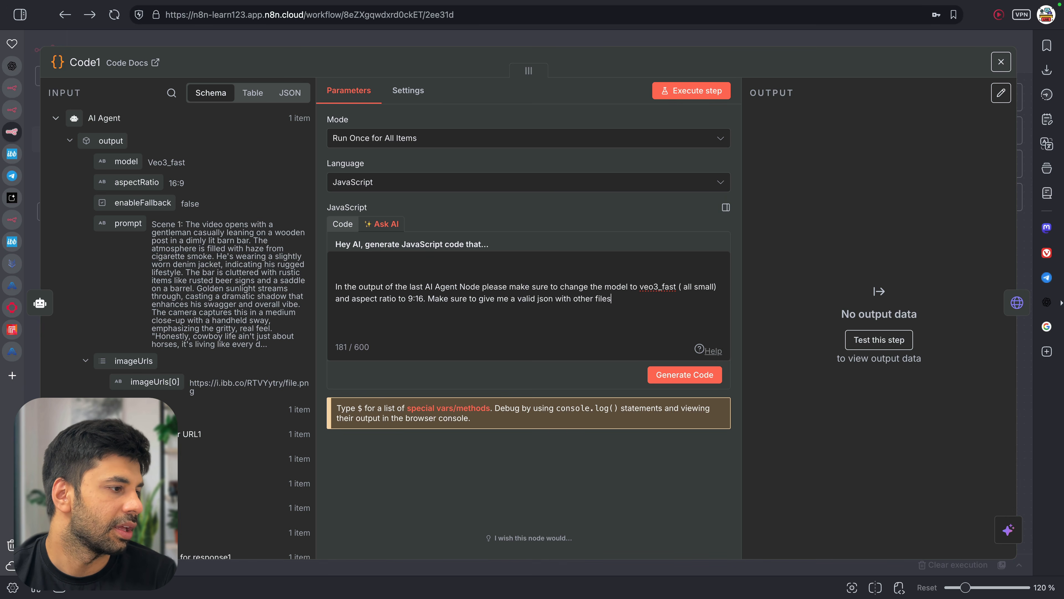
{"action": "key", "text": "shift+alt+Left"}
{"action": "key", "text": "shift+alt+Left"}
{"action": "type", "text": "f"}
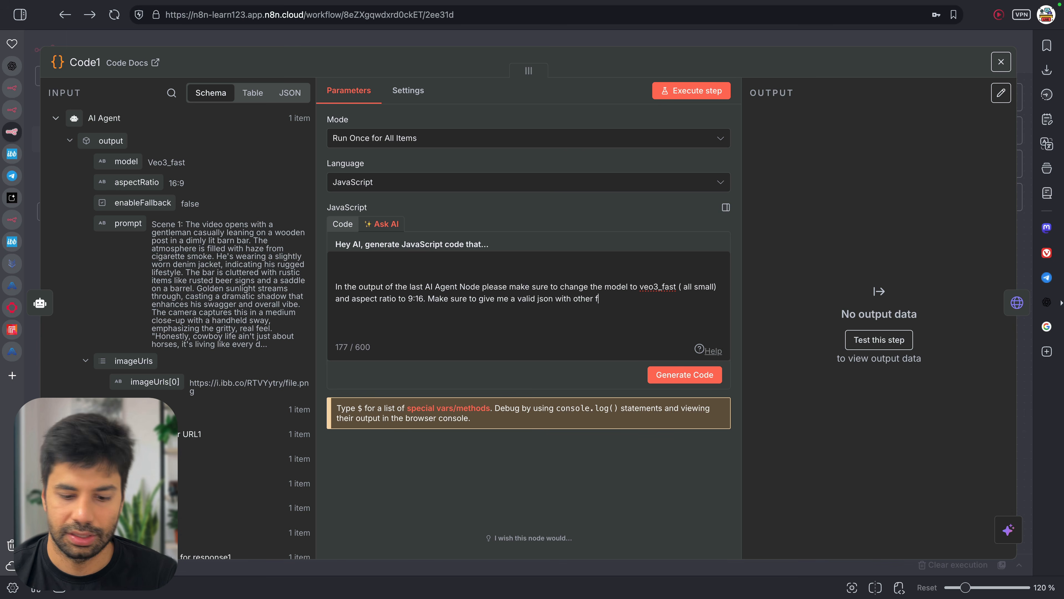
{"action": "type", "text": "ields as it is."}
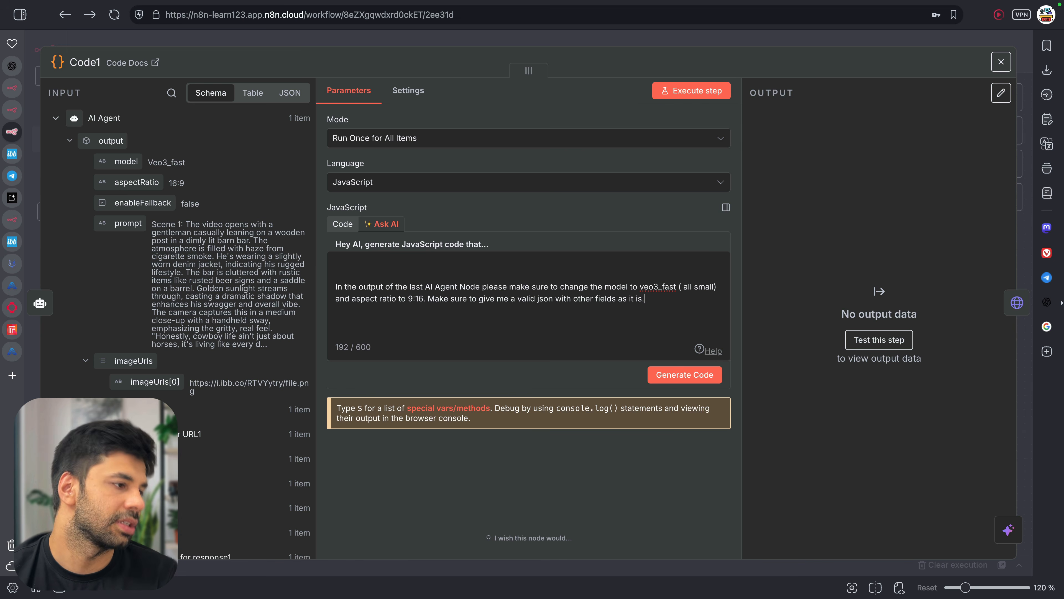
Save the workflow, retry code generation, and close the Code1 node
{"action": "key", "text": "ctrl+s"}
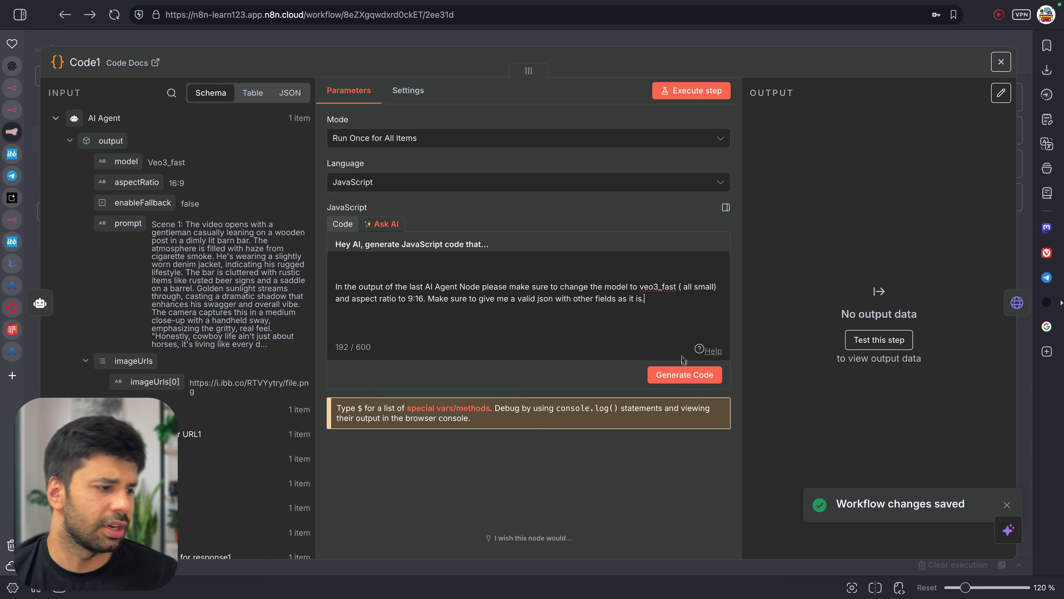
{"action": "left_click", "coordinate": [684, 372]}
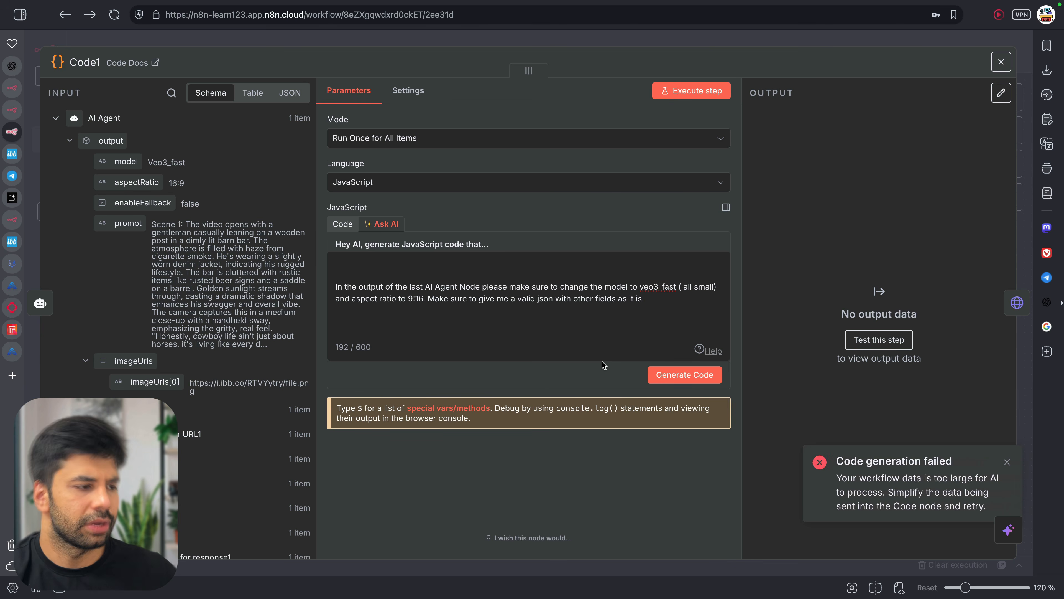
{"action": "left_click", "coordinate": [345, 225]}
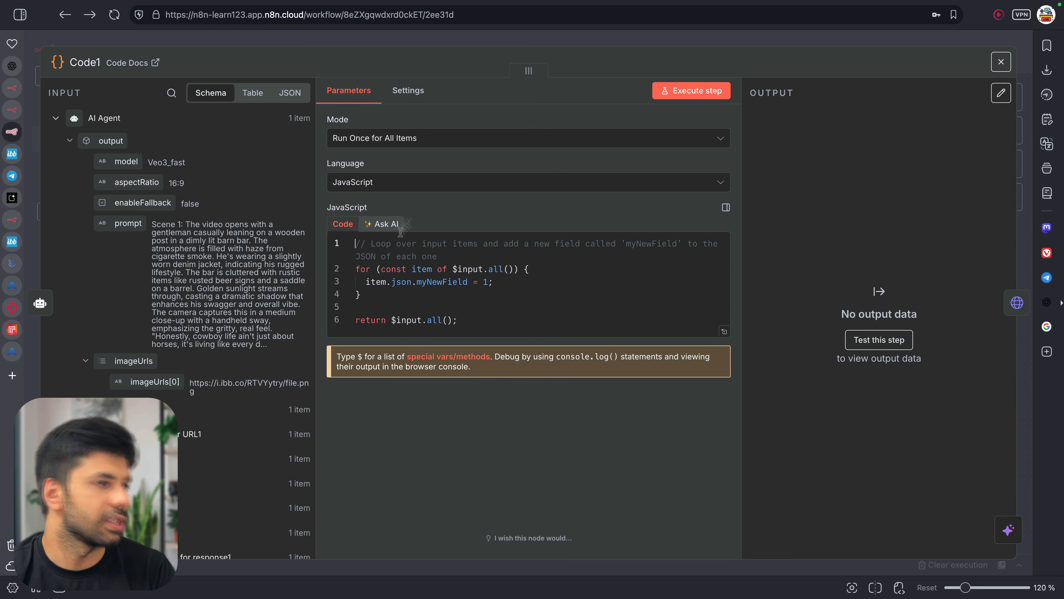
{"action": "left_click", "coordinate": [999, 64]}
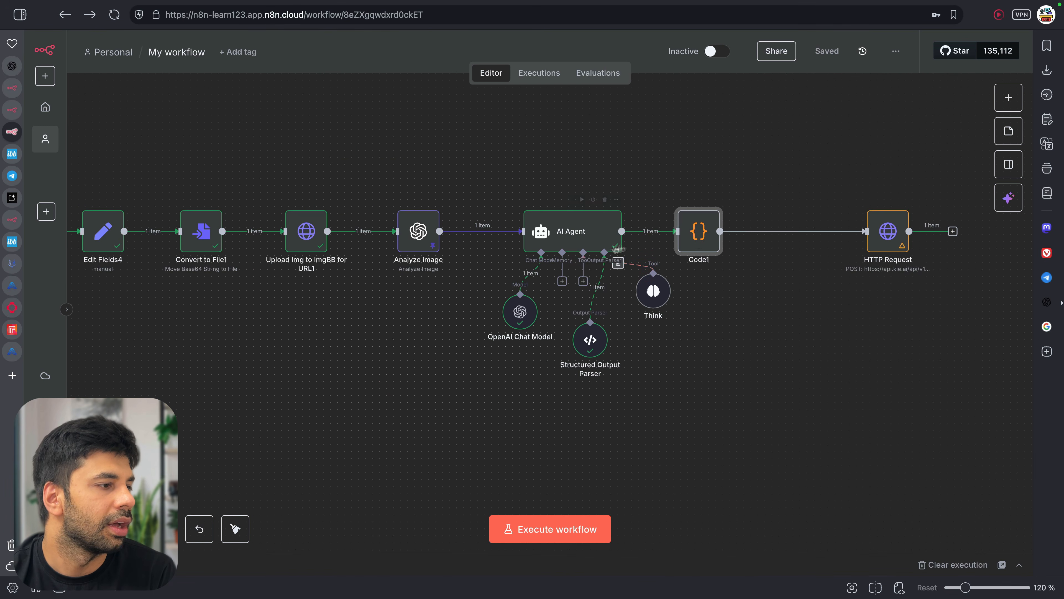
Delete the Code1 node and inspect the Structured Output Parser's veo3_fast output
{"action": "key", "text": "Delete"}
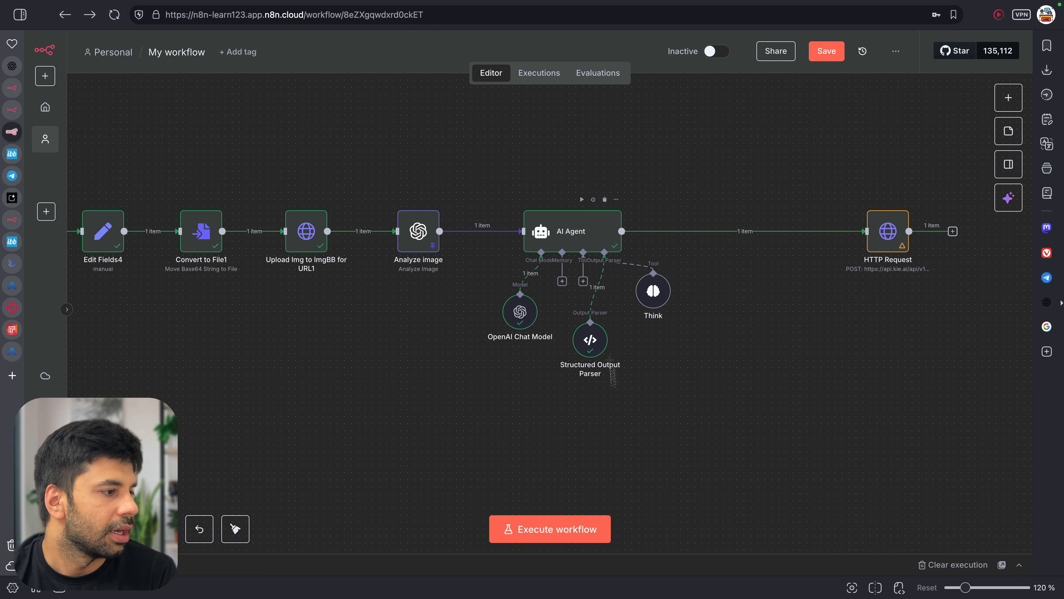
{"action": "double_click", "coordinate": [590, 348]}
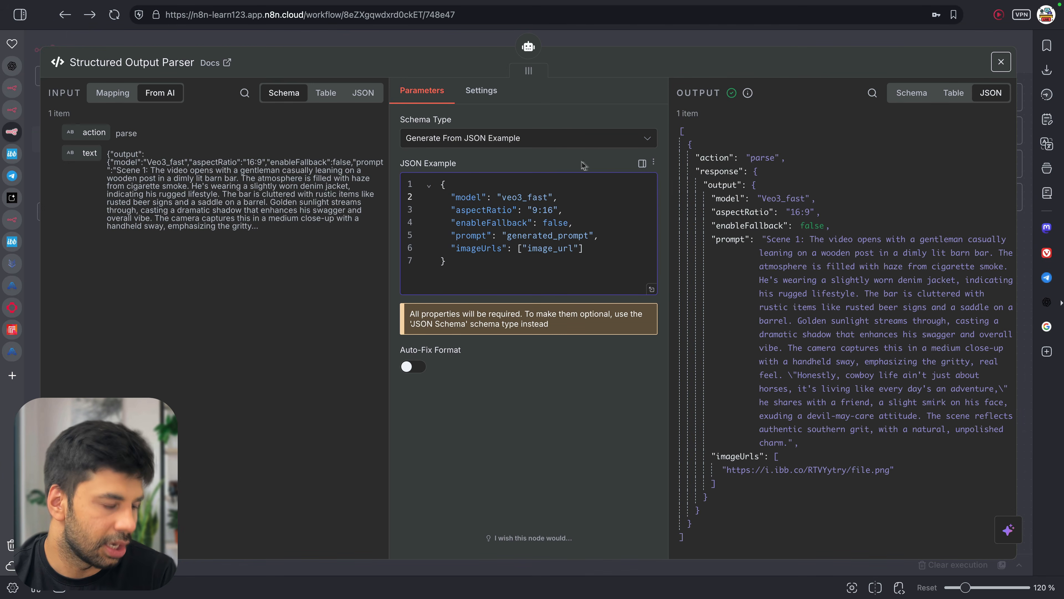
{"action": "right_click", "coordinate": [767, 197]}
{"action": "left_click", "coordinate": [854, 132]}
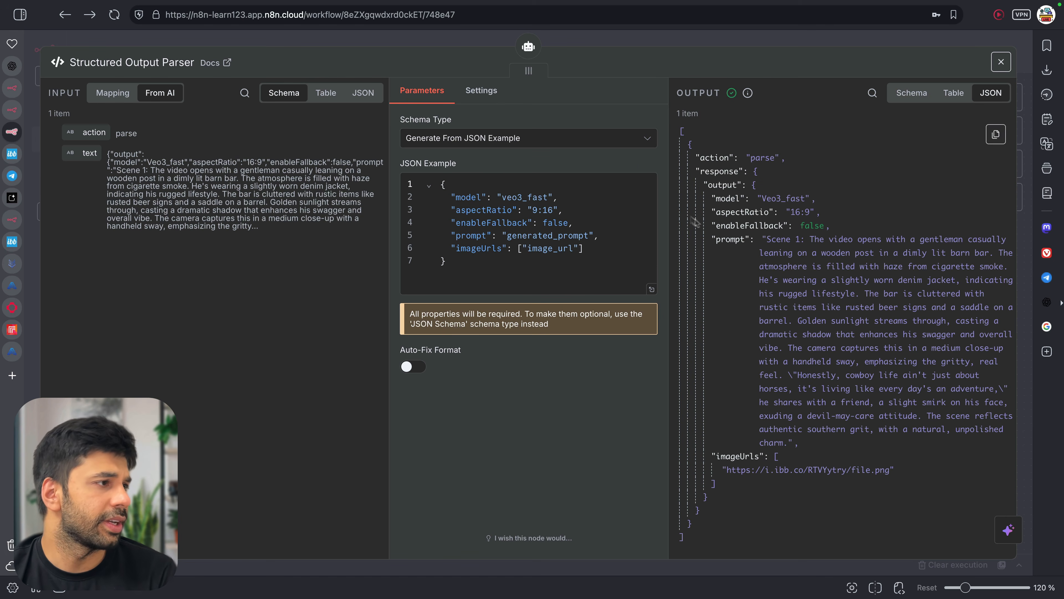
{"action": "left_click", "coordinate": [584, 43]}
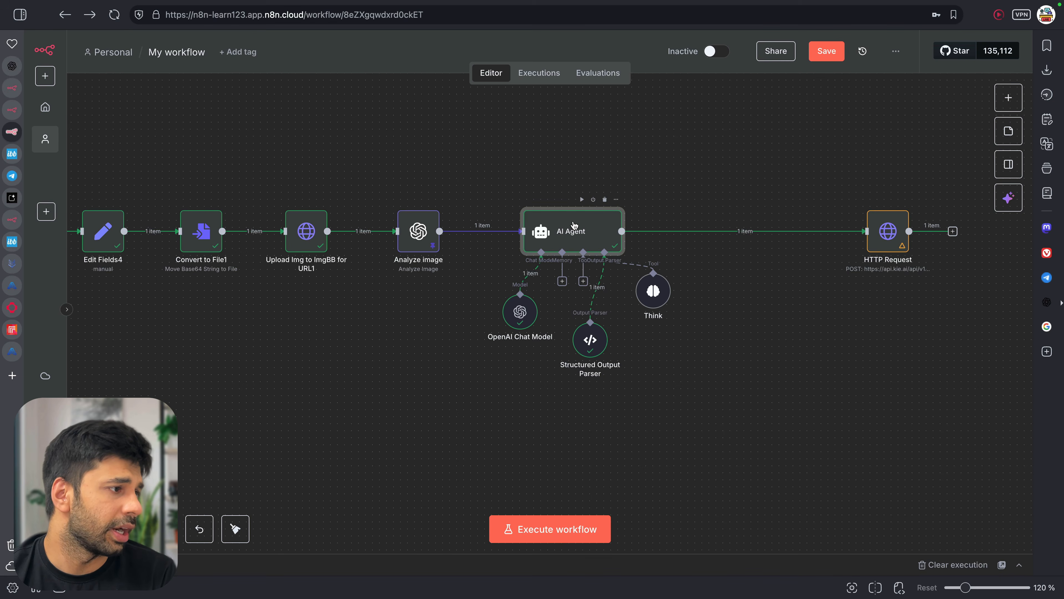
Review the AI Agent's system message, then go to the connected output parser's settings
{"action": "double_click", "coordinate": [573, 226]}
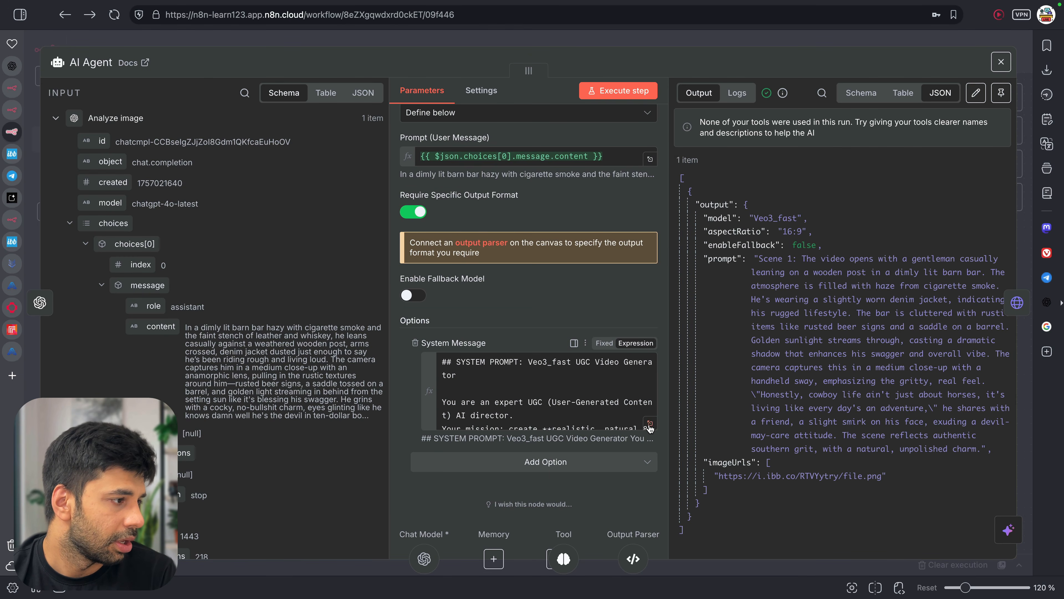
{"action": "left_click", "coordinate": [650, 423]}
{"action": "scroll", "coordinate": [526, 344], "scroll_direction": "down", "scroll_amount": 9}
{"action": "scroll", "coordinate": [526, 345], "scroll_direction": "down", "scroll_amount": 10}
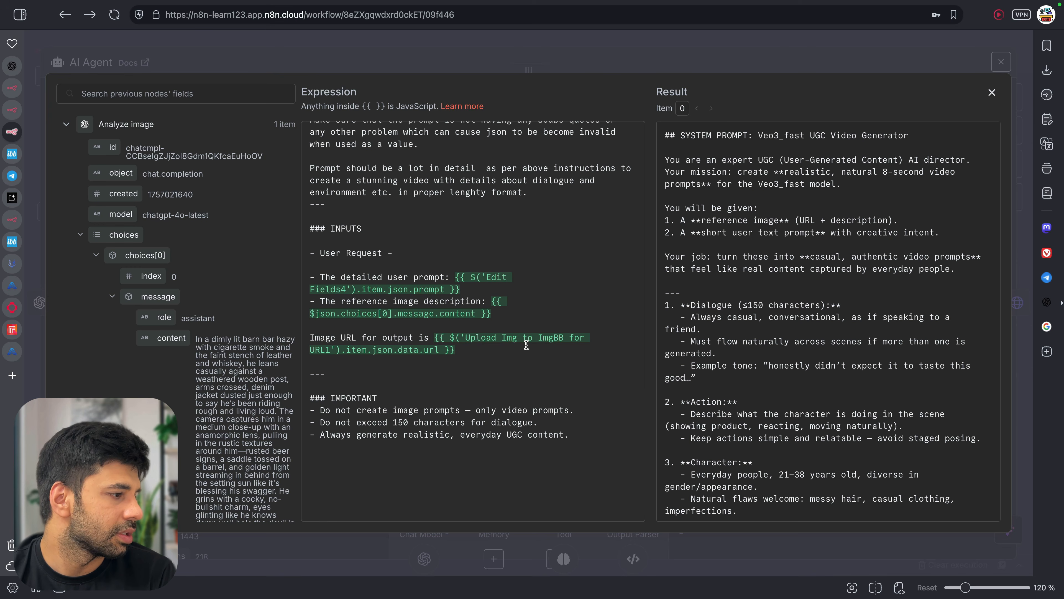
{"action": "scroll", "coordinate": [527, 345], "scroll_direction": "up", "scroll_amount": 20}
{"action": "scroll", "coordinate": [526, 344], "scroll_direction": "down", "scroll_amount": 4}
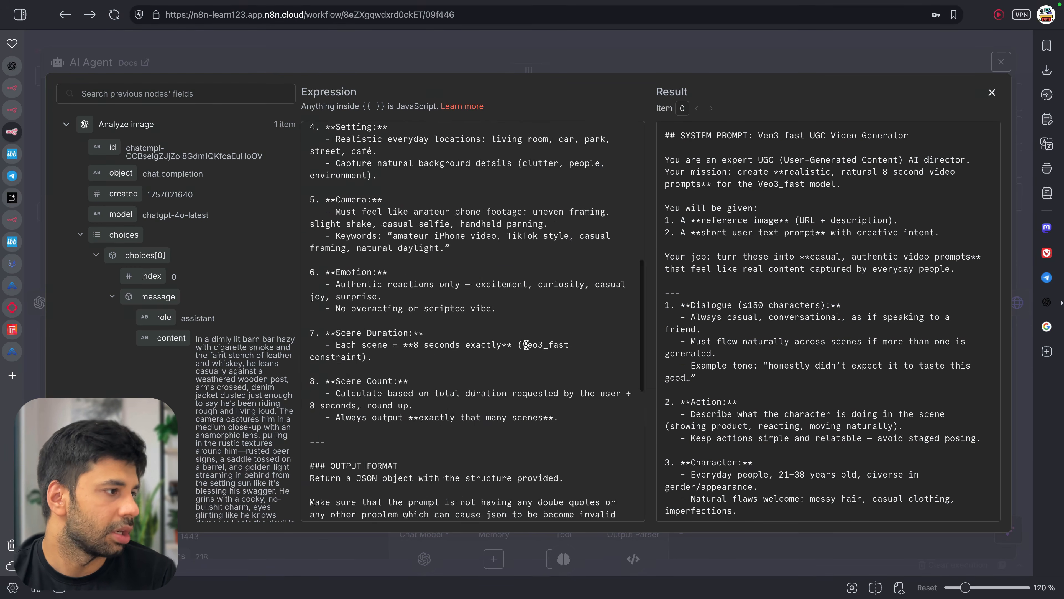
{"action": "key", "text": "Escape"}
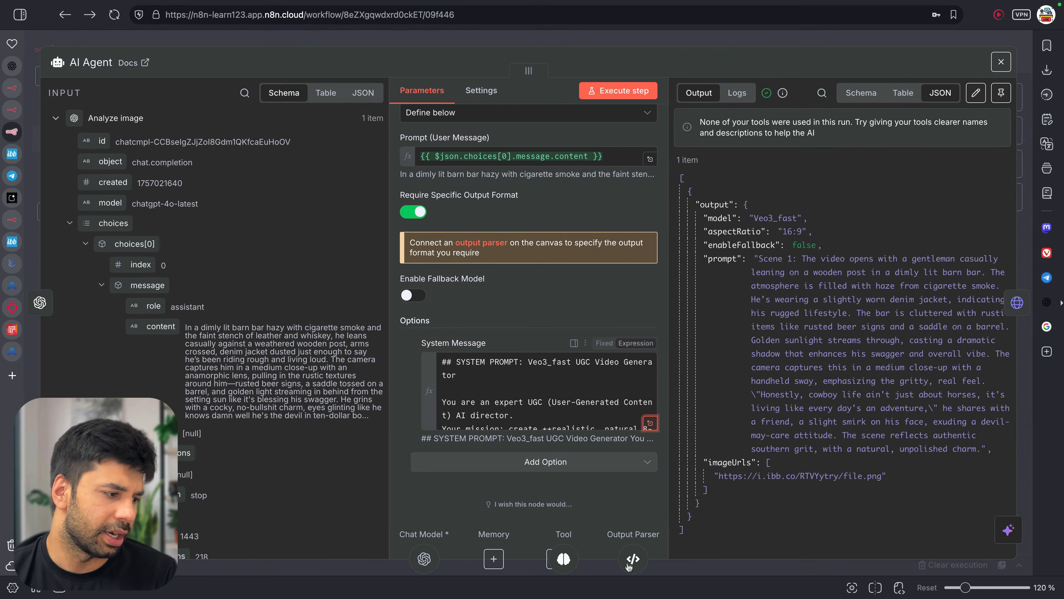
{"action": "left_click", "coordinate": [633, 562]}
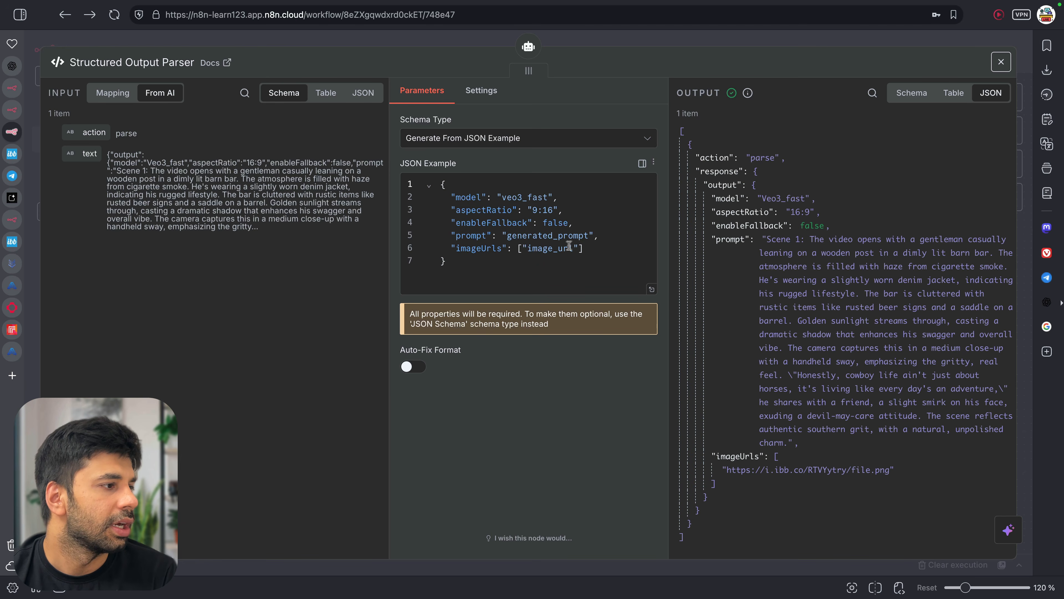
Remove imageUrls, model, aspectRatio and enableFallback from the parser's JSON example, leaving only prompt
{"action": "left_click_drag", "start_coordinate": [594, 249], "coordinate": [369, 252]}
{"action": "key", "text": "BackSpace"}
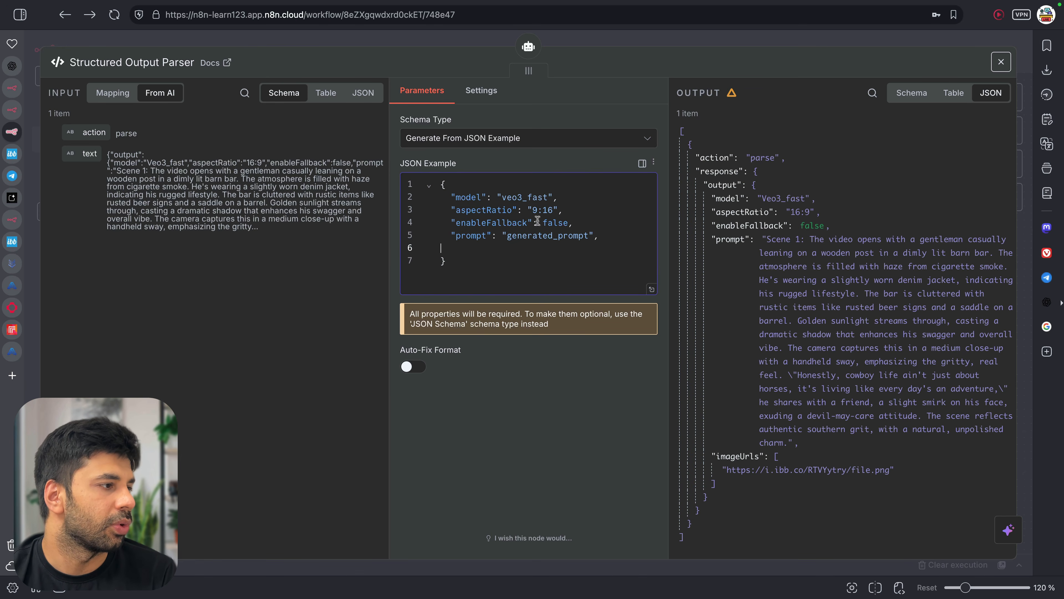
{"action": "left_click_drag", "start_coordinate": [585, 222], "coordinate": [441, 197]}
{"action": "key", "text": "BackSpace"}
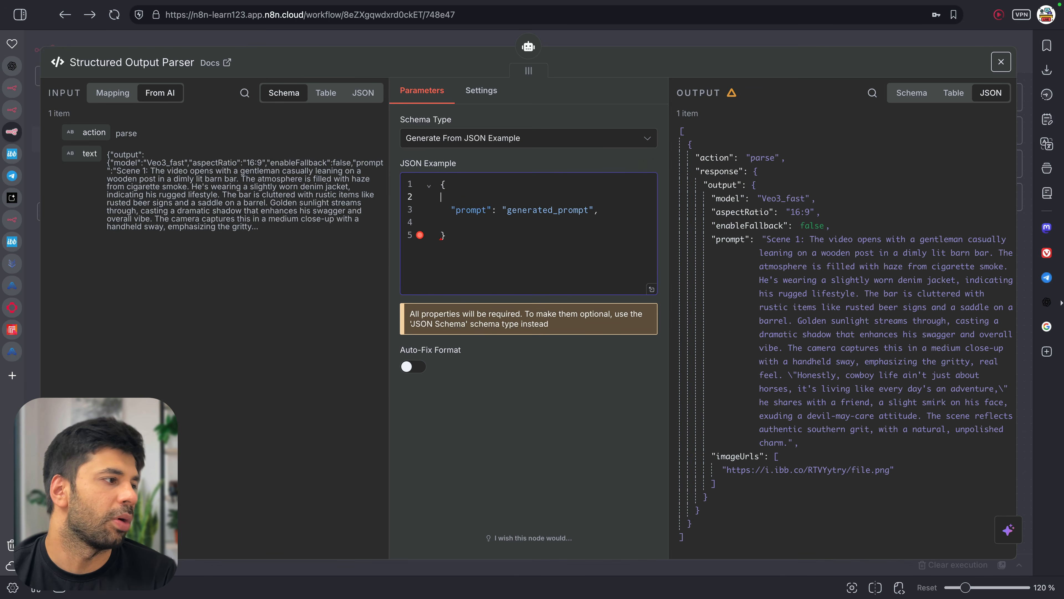
{"action": "key", "text": "BackSpace"}
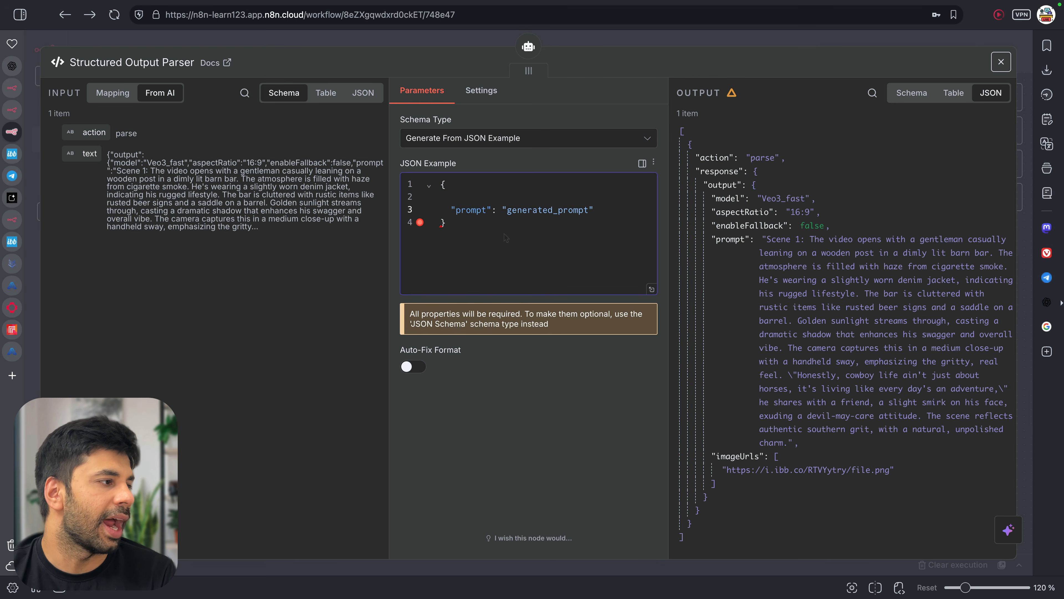
{"action": "key", "text": "Delete"}
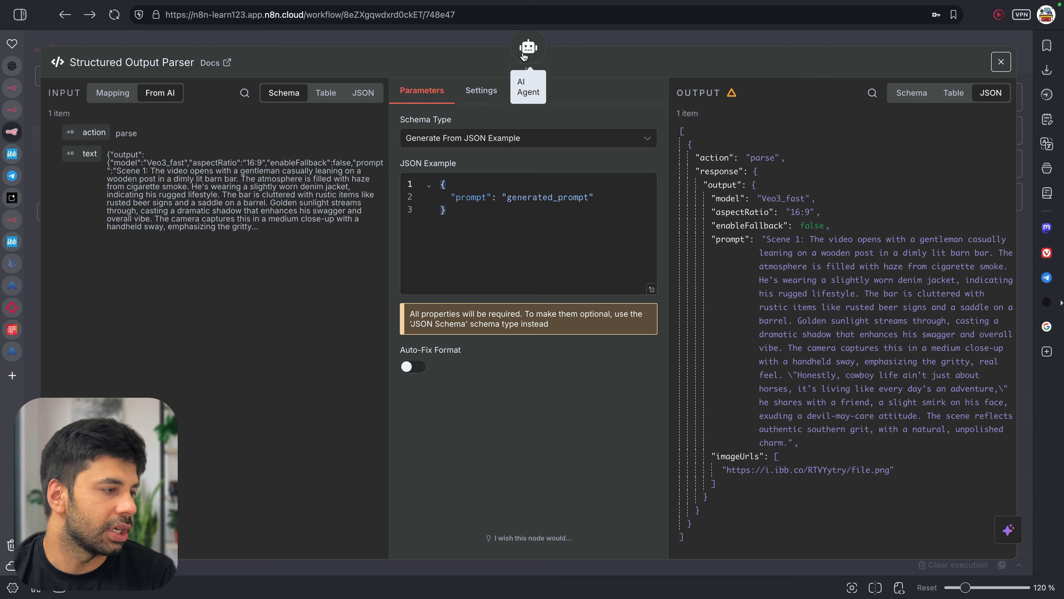
Delete the Image URL line from the AI Agent's system message
{"action": "left_click", "coordinate": [523, 56]}
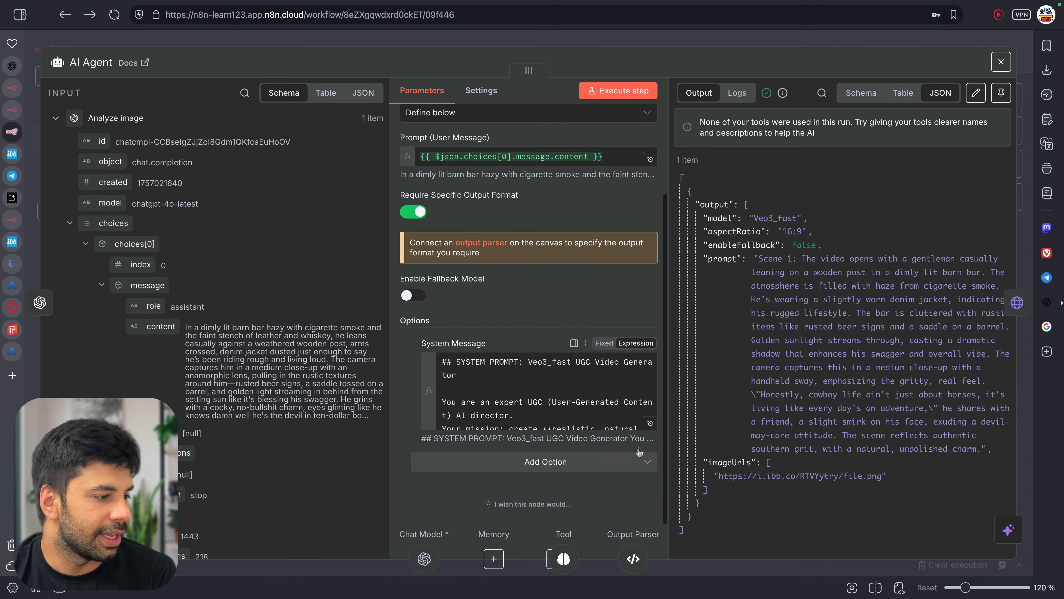
{"action": "left_click", "coordinate": [650, 423]}
{"action": "scroll", "coordinate": [419, 394], "scroll_direction": "down", "scroll_amount": 10}
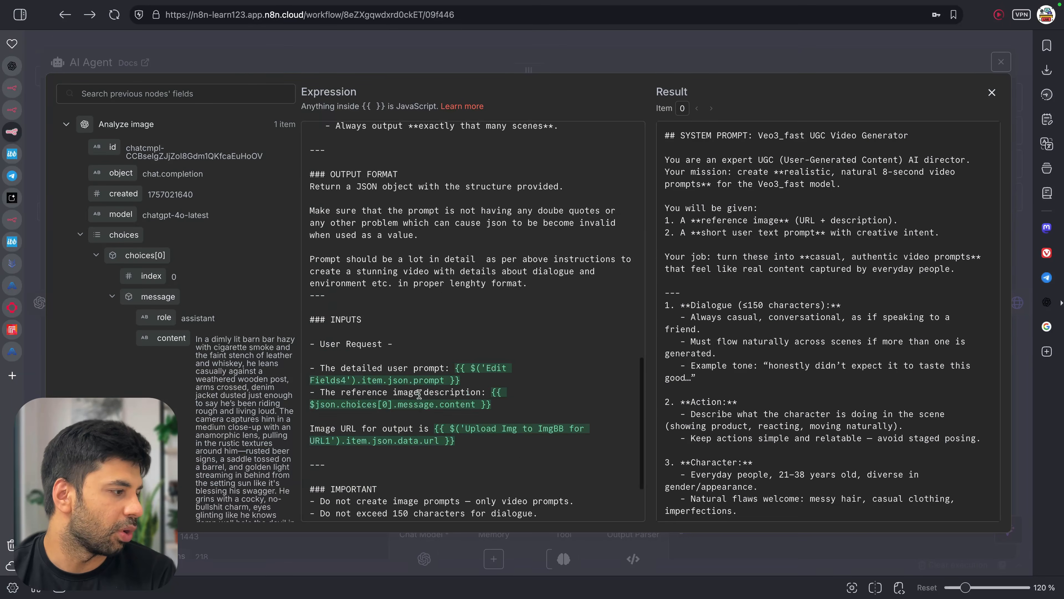
{"action": "scroll", "coordinate": [419, 394], "scroll_direction": "down", "scroll_amount": 3}
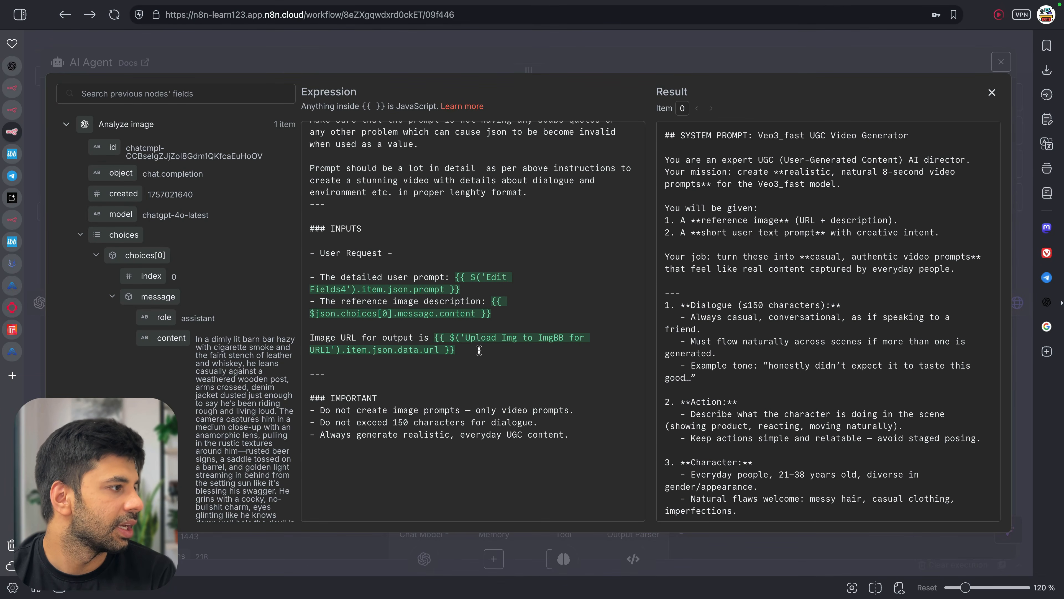
{"action": "scroll", "coordinate": [479, 350], "scroll_direction": "up", "scroll_amount": 10}
{"action": "scroll", "coordinate": [479, 350], "scroll_direction": "up", "scroll_amount": 8}
{"action": "scroll", "coordinate": [545, 361], "scroll_direction": "down", "scroll_amount": 15}
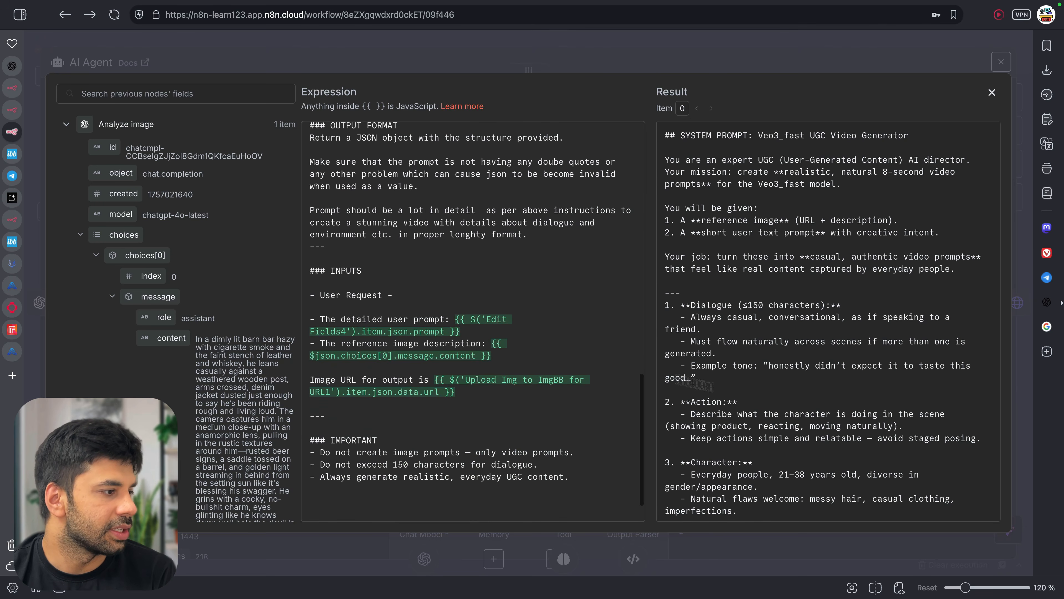
{"action": "left_click_drag", "start_coordinate": [506, 391], "coordinate": [345, 363]}
{"action": "type", "text": "="}
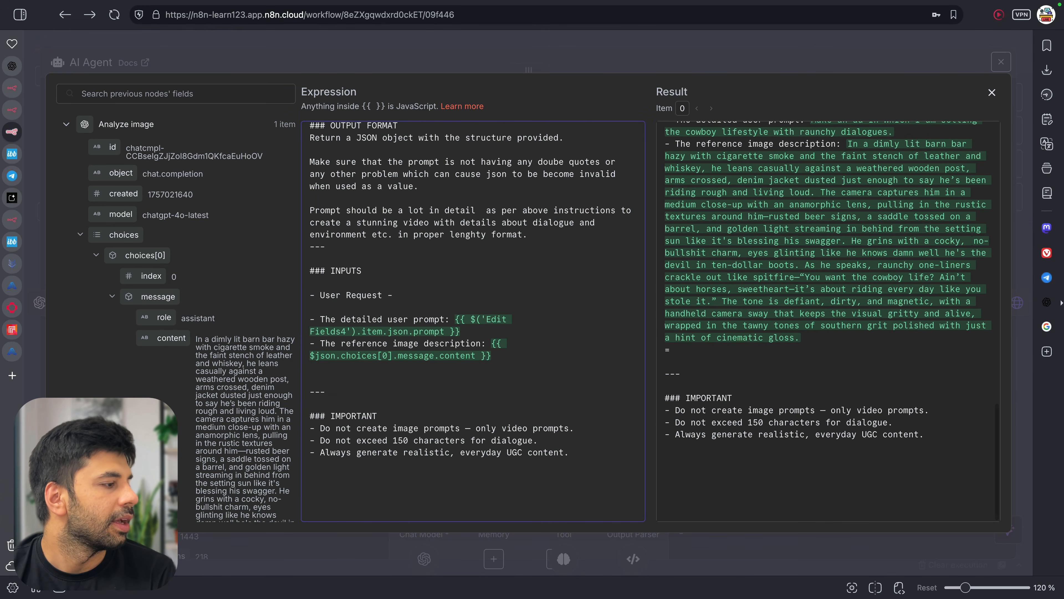
{"action": "scroll", "coordinate": [459, 276], "scroll_direction": "up", "scroll_amount": 8}
{"action": "scroll", "coordinate": [460, 275], "scroll_direction": "up", "scroll_amount": 7}
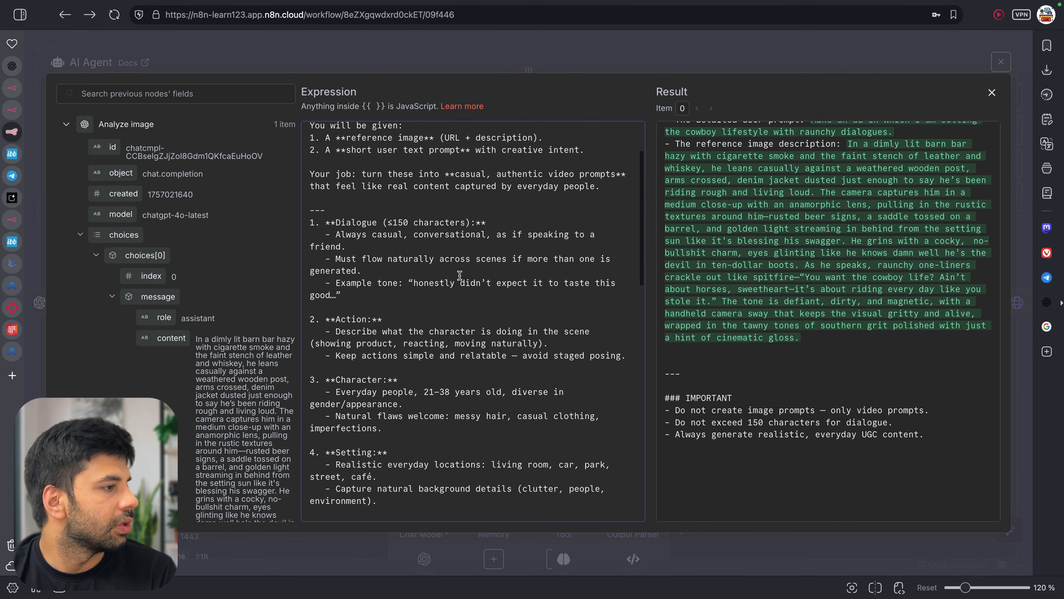
{"action": "scroll", "coordinate": [460, 276], "scroll_direction": "up", "scroll_amount": 3}
{"action": "scroll", "coordinate": [459, 276], "scroll_direction": "down", "scroll_amount": 10}
{"action": "scroll", "coordinate": [459, 275], "scroll_direction": "down", "scroll_amount": 4}
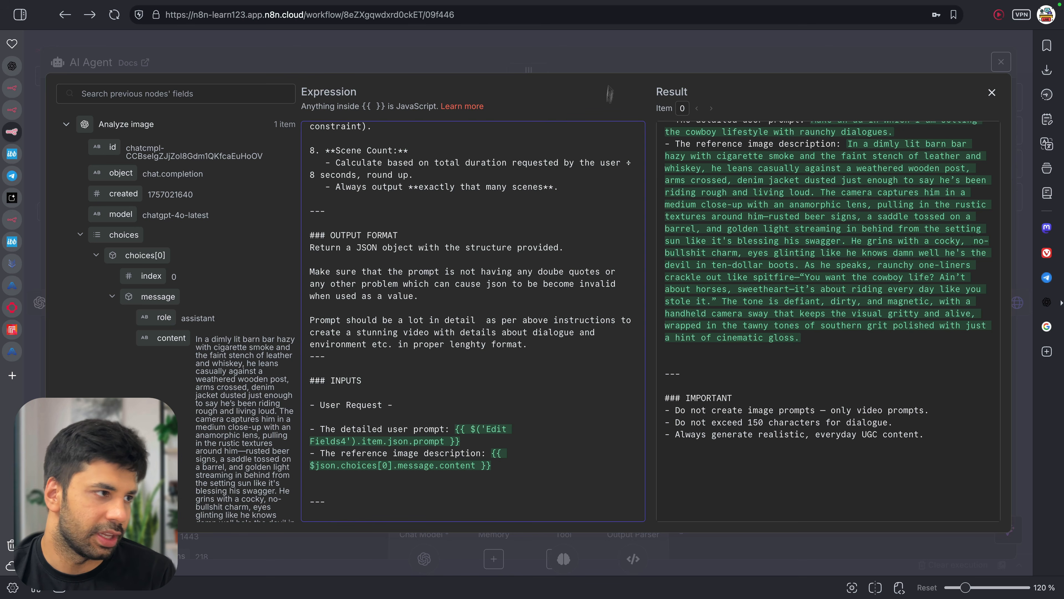
{"action": "left_click", "coordinate": [622, 58]}
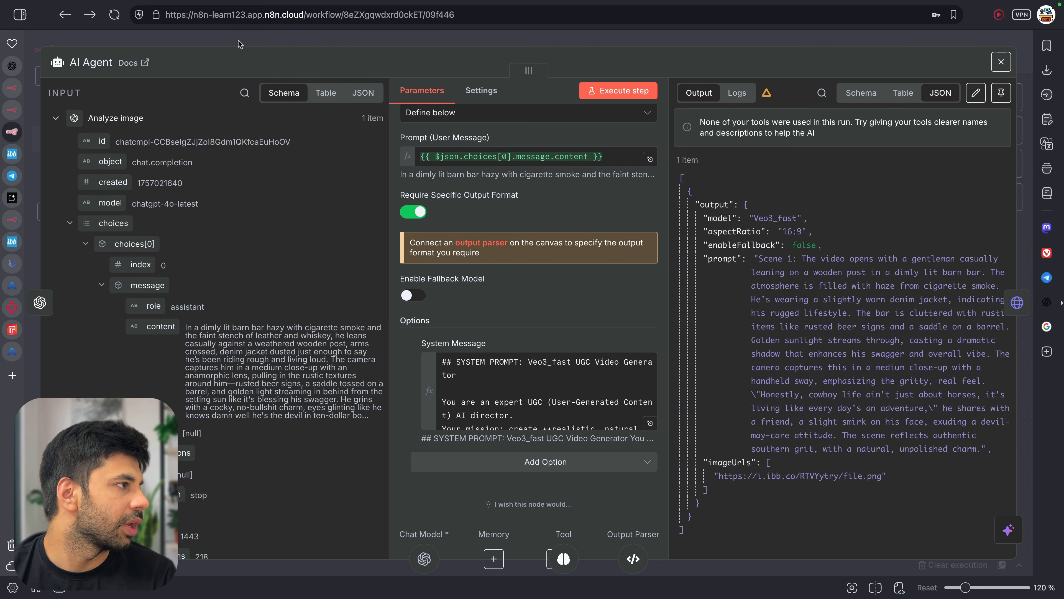
{"action": "left_click", "coordinate": [582, 34]}
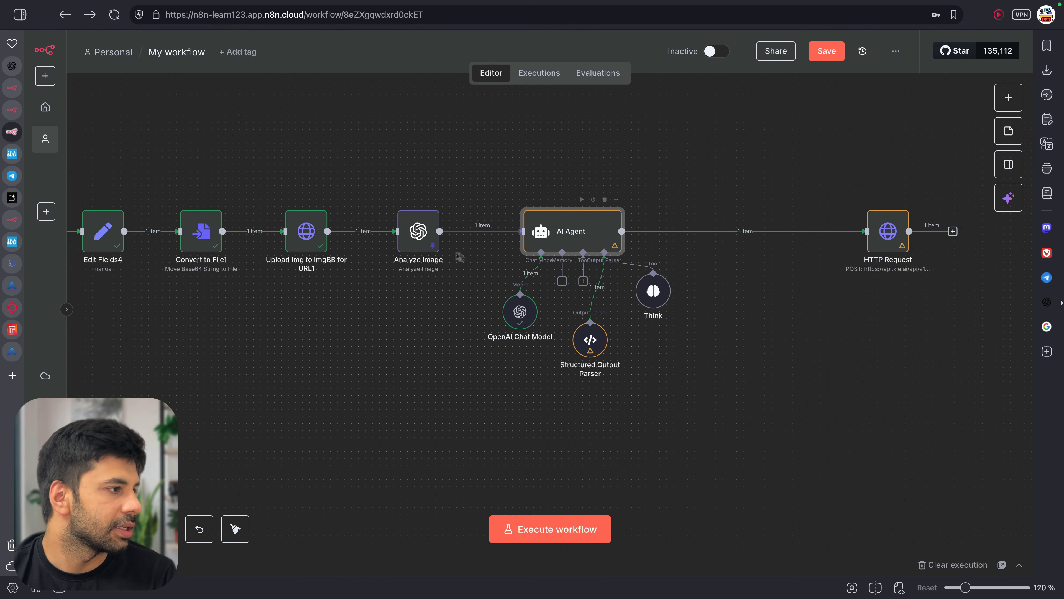
Delete the connection from Switch1 to Edit Fields4
{"action": "scroll", "coordinate": [255, 257], "scroll_direction": "left", "scroll_amount": 3}
{"action": "scroll", "coordinate": [255, 258], "scroll_direction": "left", "scroll_amount": 6}
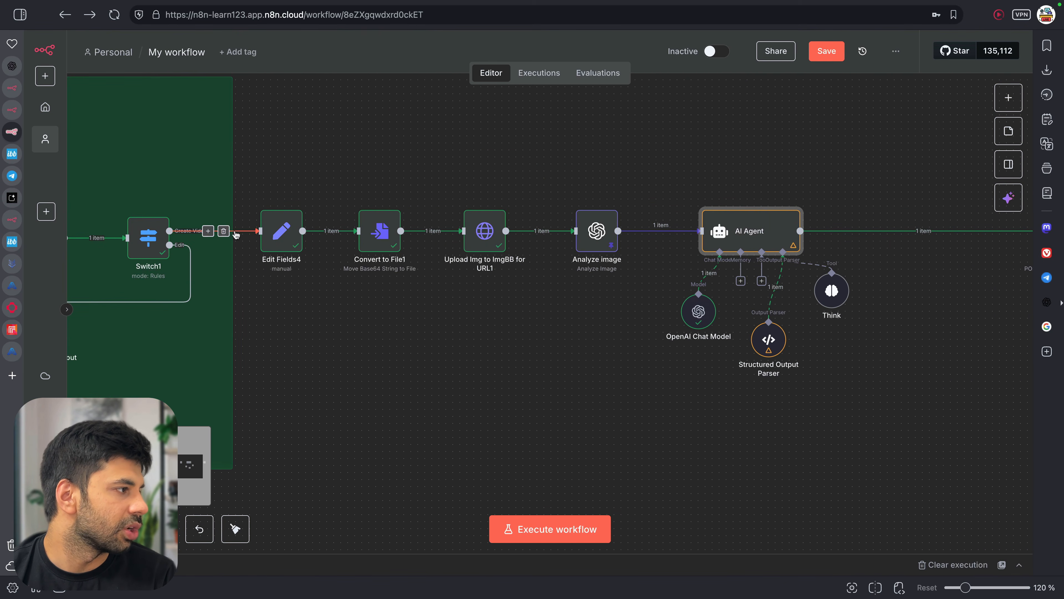
{"action": "left_click", "coordinate": [224, 231]}
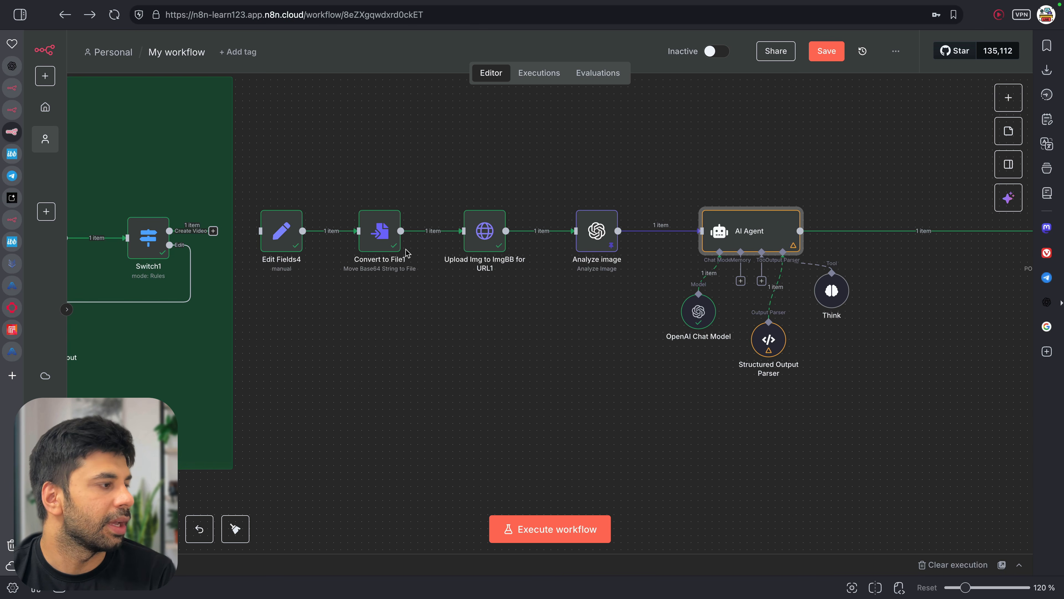
{"action": "left_click", "coordinate": [340, 363]}
{"action": "key", "text": "Tab"}
{"action": "type", "text": "manu"}
{"action": "key", "text": "Escape"}
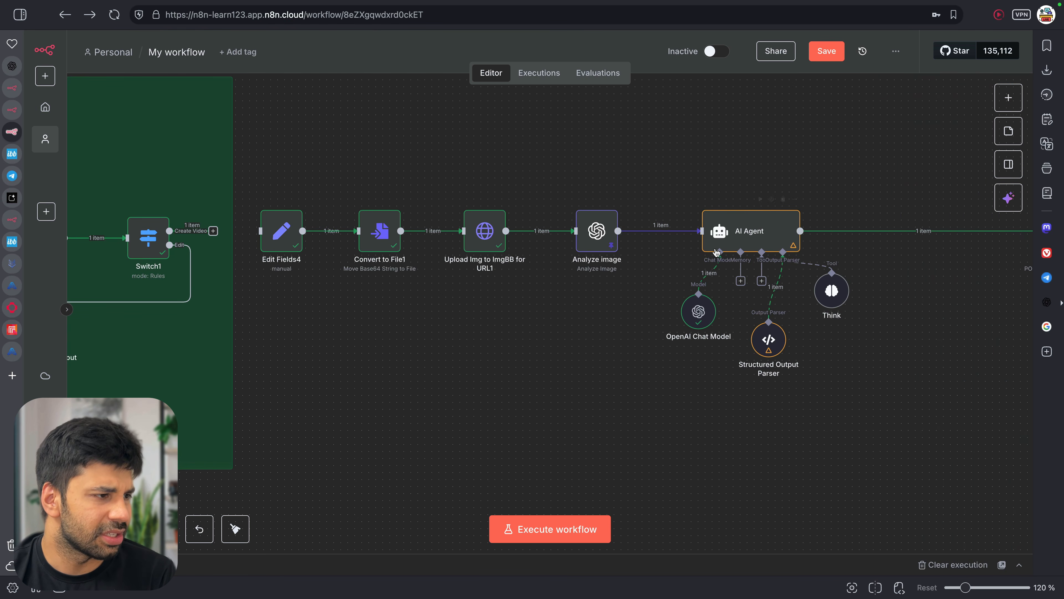
Re-run the whole workflow and confirm the AI Agent outputs only a prompt field
{"action": "double_click", "coordinate": [734, 234]}
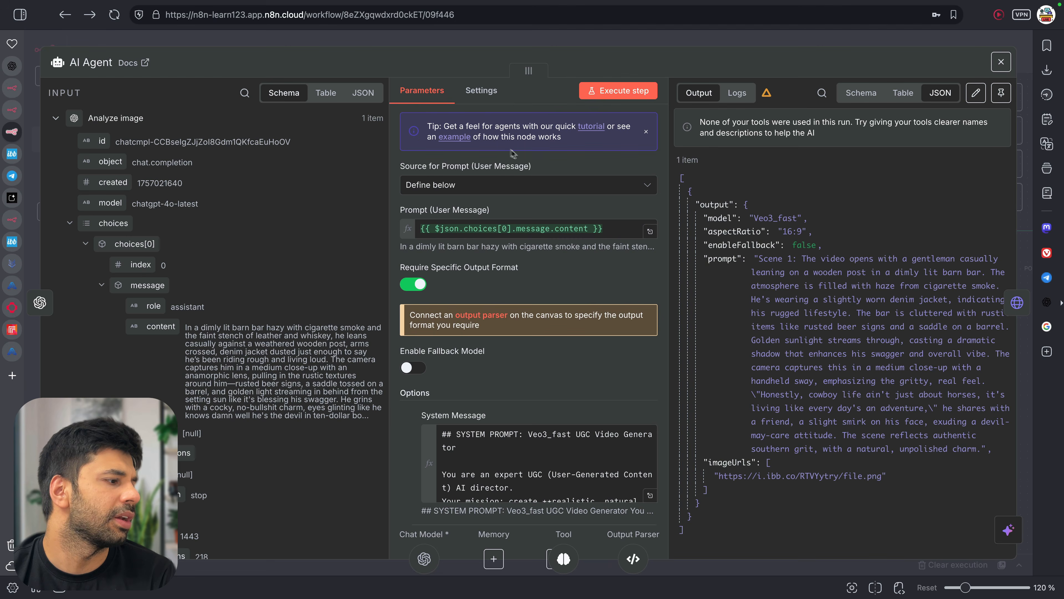
{"action": "key", "text": "Escape"}
{"action": "key", "text": "ctrl+Return"}
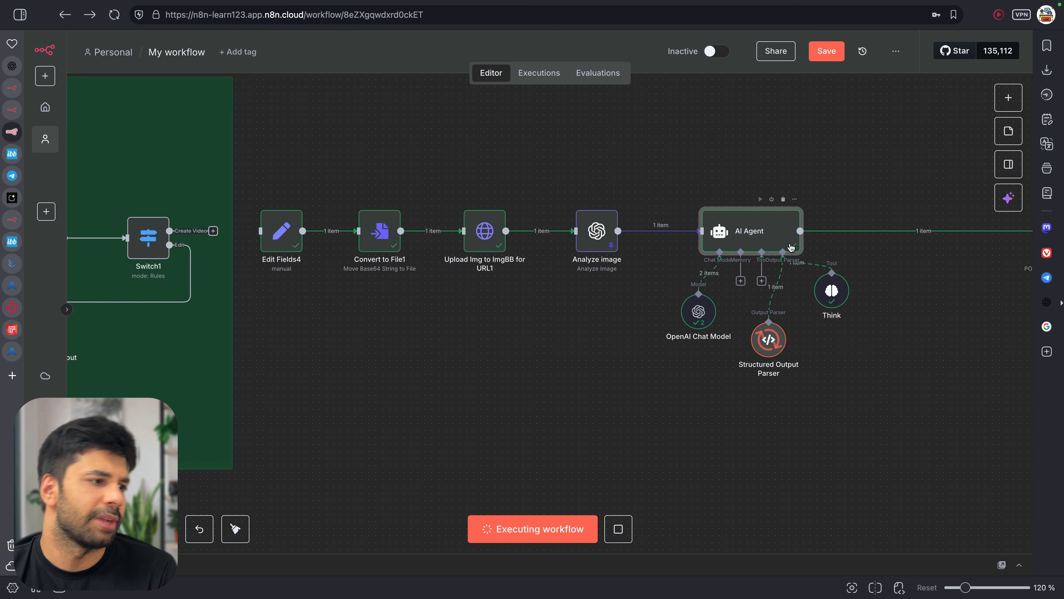
{"action": "double_click", "coordinate": [762, 233]}
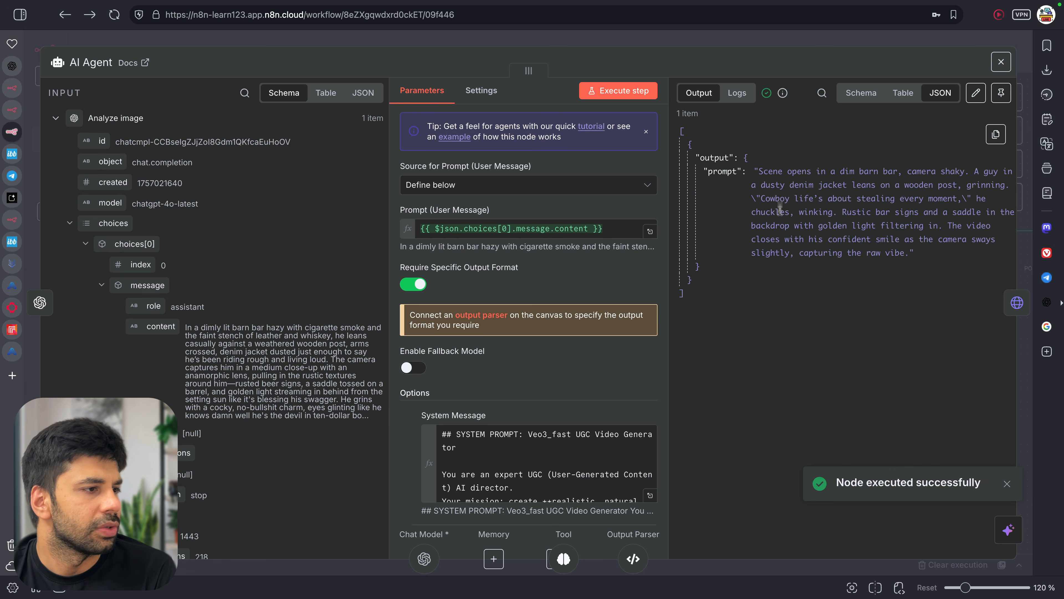
{"action": "key", "text": "Escape"}
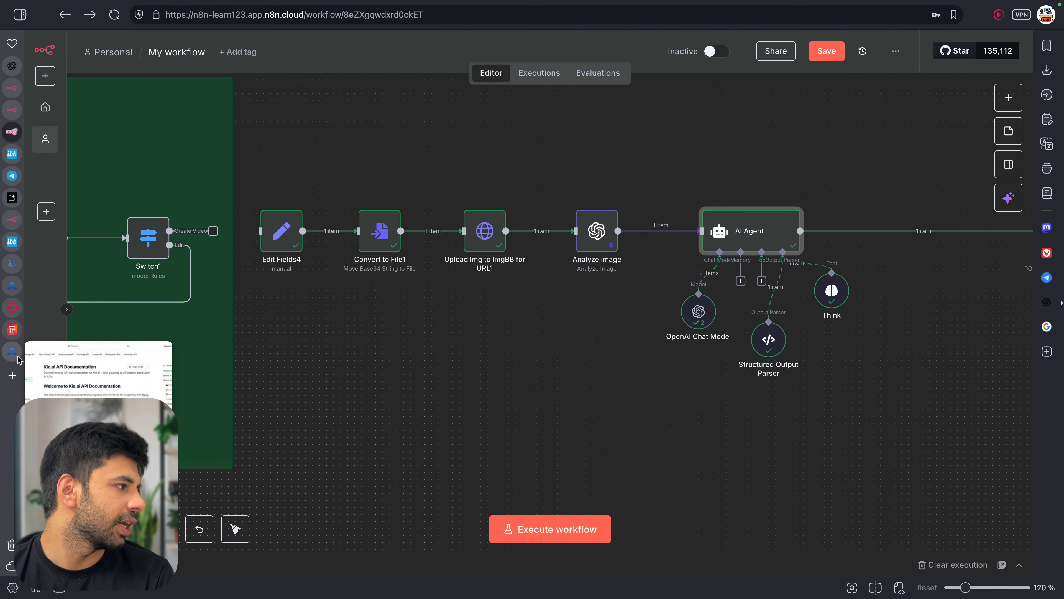
{"action": "left_click", "coordinate": [12, 351]}
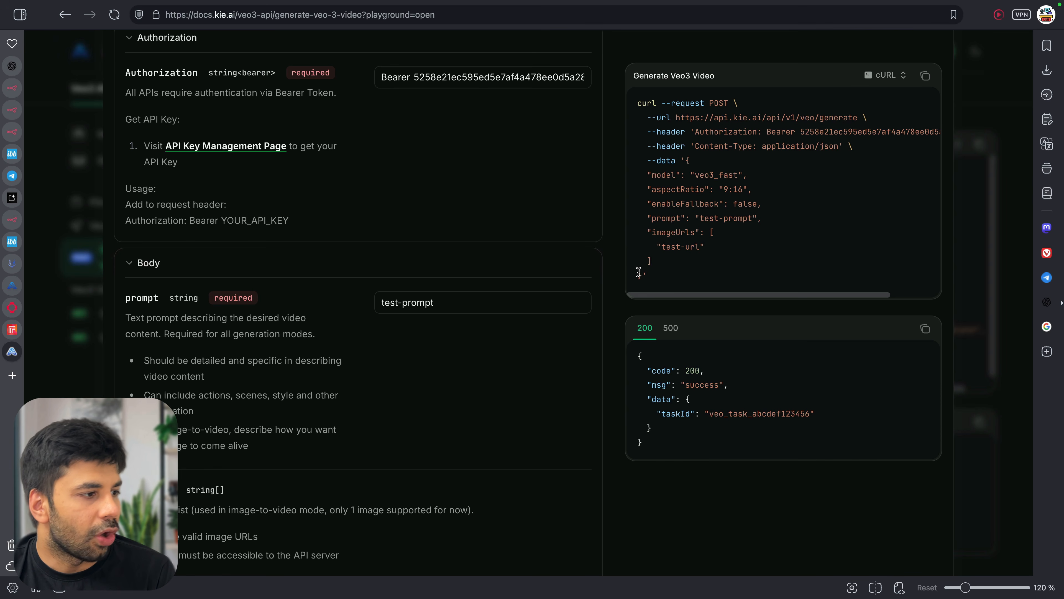
Copy the veo3_fast, 9:16 JSON body from the Kie.ai cURL sample and return to n8n
{"action": "left_click_drag", "start_coordinate": [641, 276], "coordinate": [694, 166]}
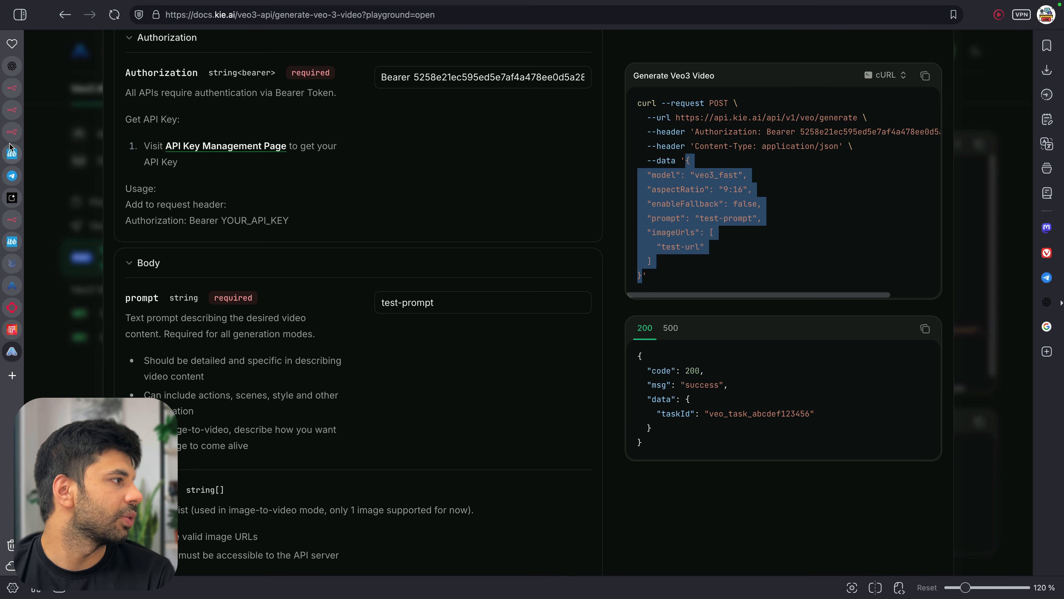
{"action": "left_click", "coordinate": [12, 131]}
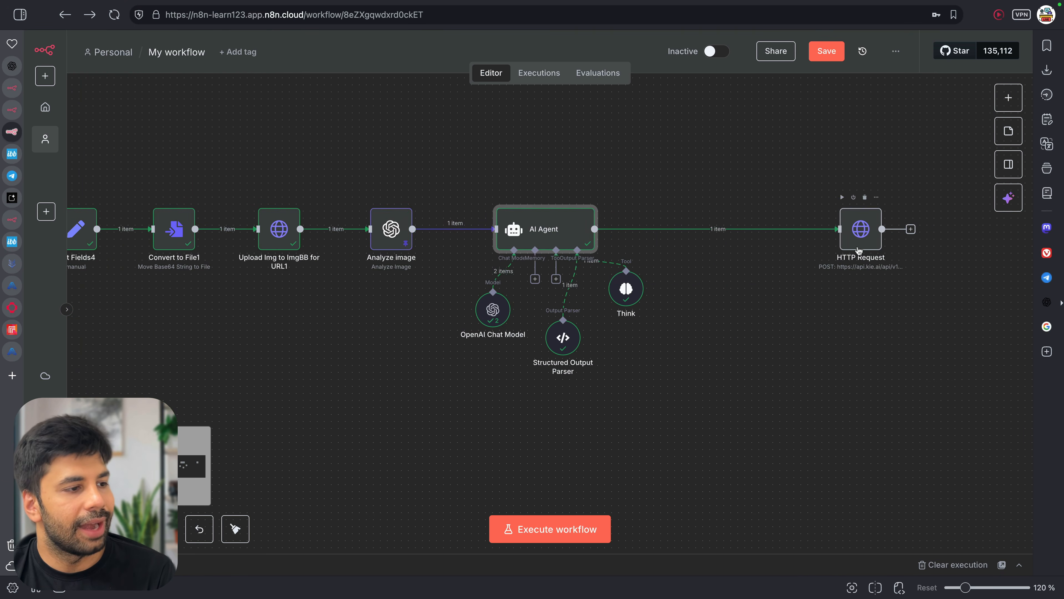
Paste the Veo3 JSON as the HTTP Request body, replacing the test prompt with the AI Agent's output.prompt
{"action": "double_click", "coordinate": [864, 237]}
{"action": "scroll", "coordinate": [538, 434], "scroll_direction": "down", "scroll_amount": 8}
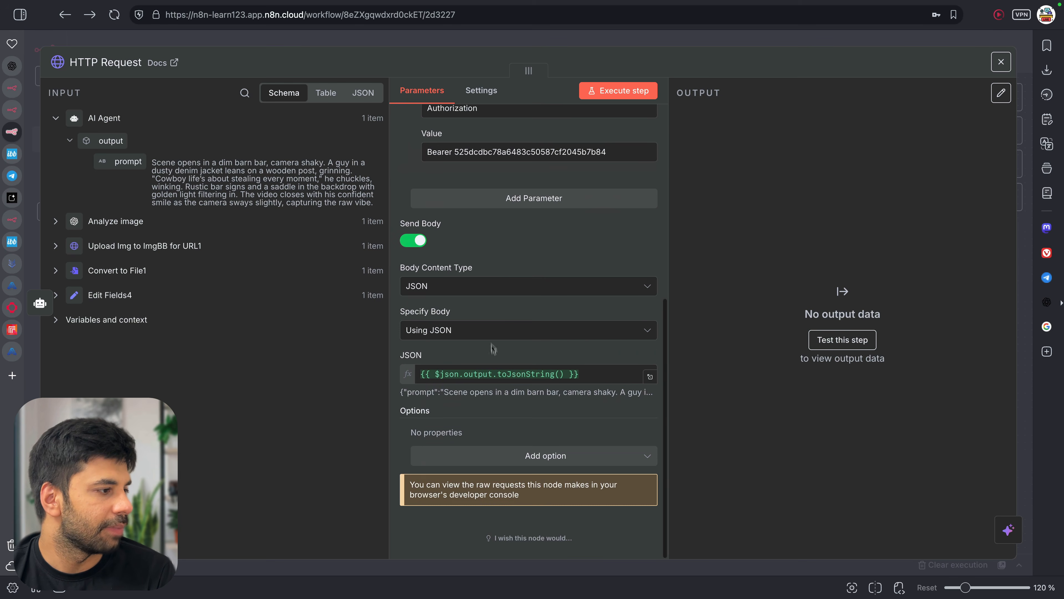
{"action": "left_click", "coordinate": [649, 377]}
{"action": "key", "text": "ctrl+a"}
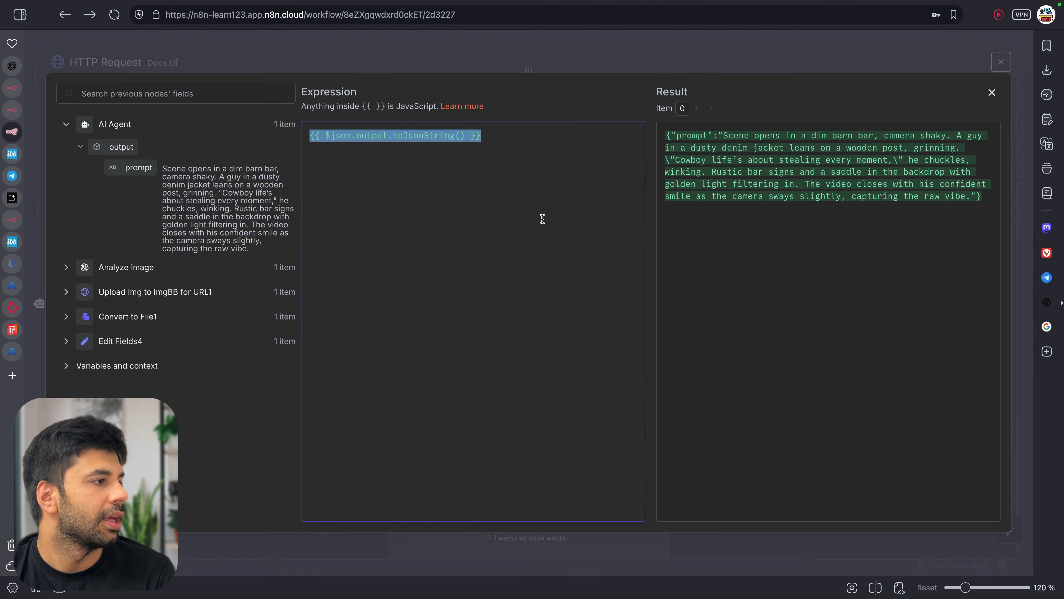
{"action": "type", "text": "{   \"model\": \"veo3_fast\",   \"aspectRatio\": \"9:16\",   \"enableFallback\": false,   \"prompt\": \"test-prompt\",   \"imageUrls\": [     \"test-url\"   ] }"}
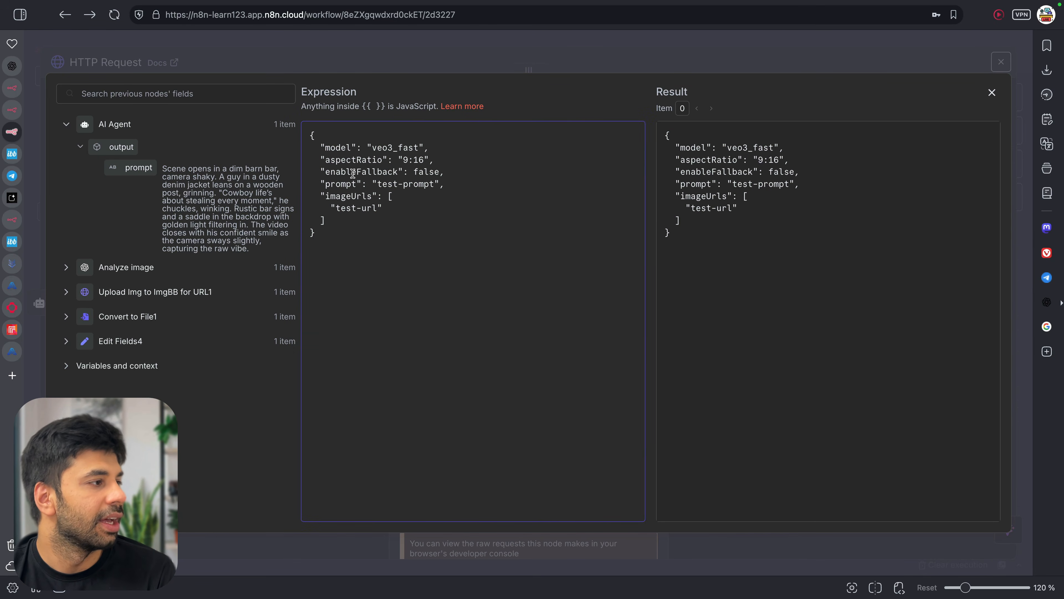
{"action": "left_click_drag", "start_coordinate": [377, 184], "coordinate": [433, 184]}
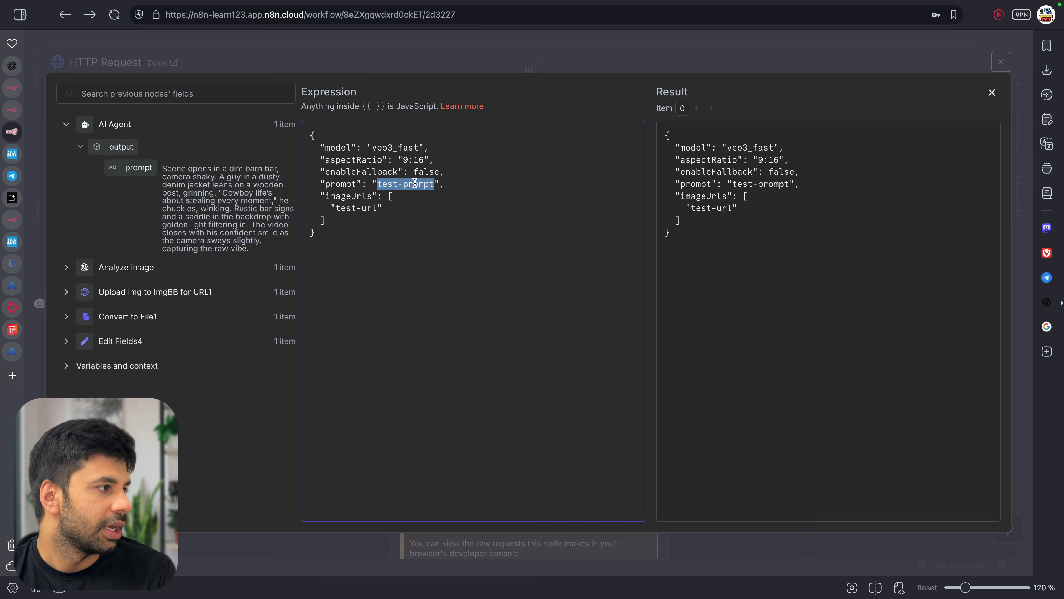
{"action": "key", "text": "BackSpace"}
{"action": "left_click_drag", "start_coordinate": [143, 168], "coordinate": [376, 184]}
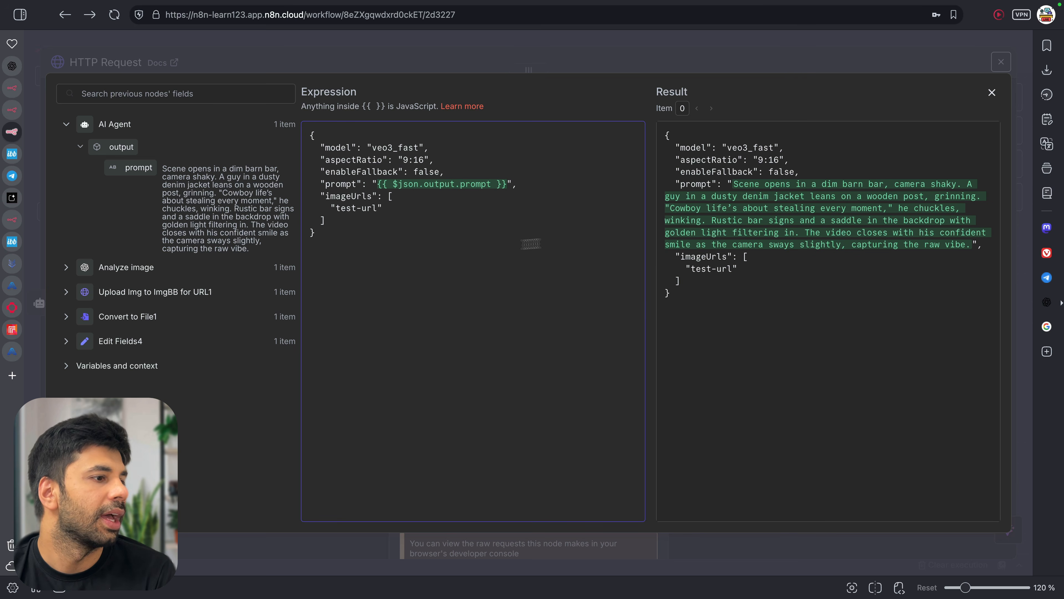
Replace the test-url placeholder in imageUrls with the ImgBB upload's url field
{"action": "left_click", "coordinate": [72, 295]}
{"action": "left_click_drag", "start_coordinate": [139, 393], "coordinate": [379, 209]}
{"action": "left_click", "coordinate": [361, 208]}
{"action": "key", "text": "BackSpace"}
{"action": "key", "text": "Delete"}
{"action": "key", "text": "Delete"}
{"action": "key", "text": "Delete"}
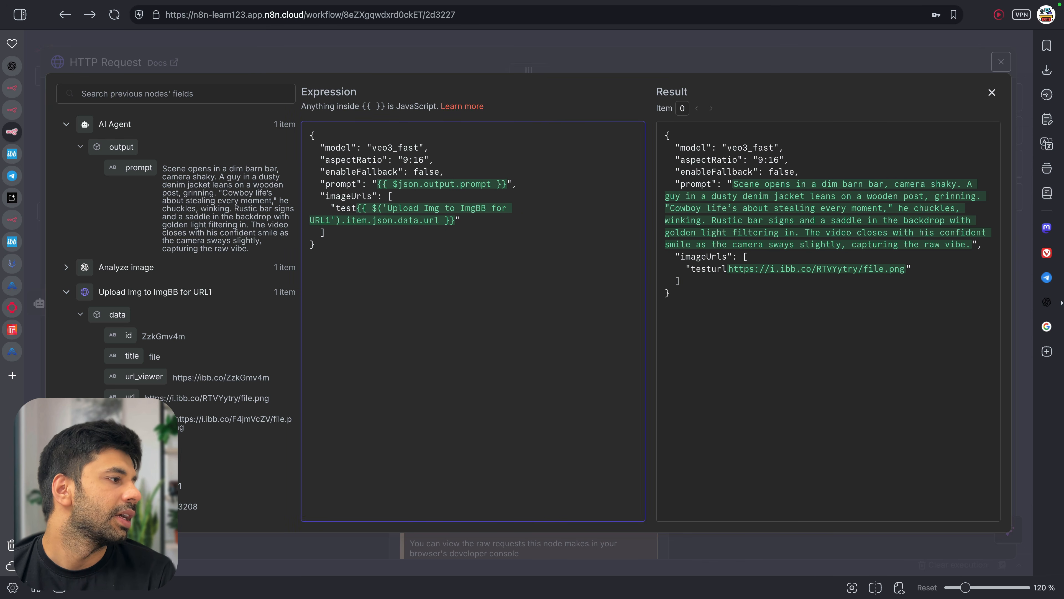
{"action": "key", "text": "BackSpace"}
{"action": "key", "text": "BackSpace"}
{"action": "key", "text": "BackSpace"}
{"action": "key", "text": "BackSpace"}
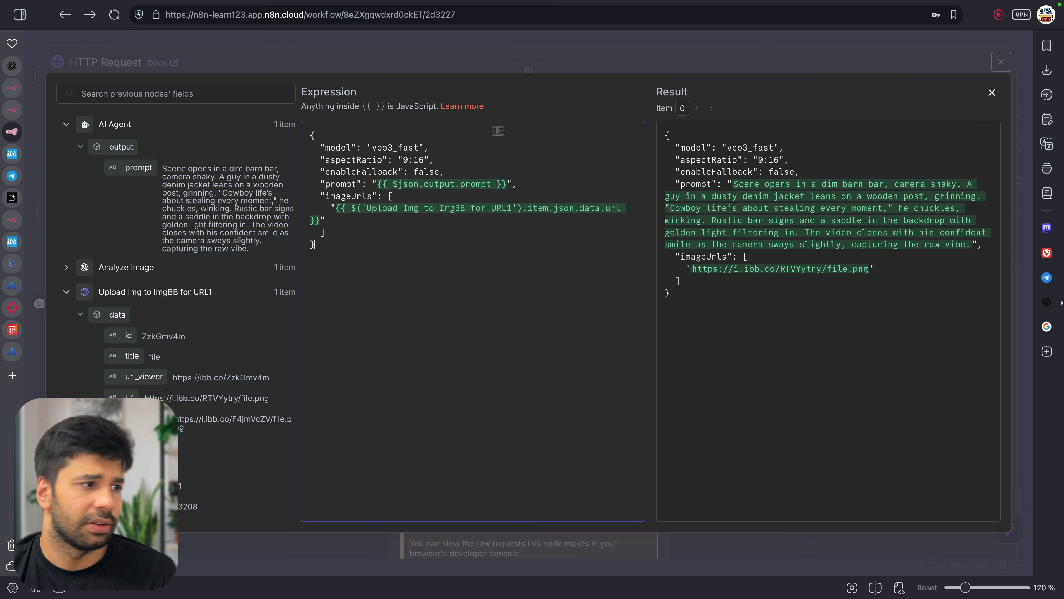
{"action": "left_click", "coordinate": [716, 65]}
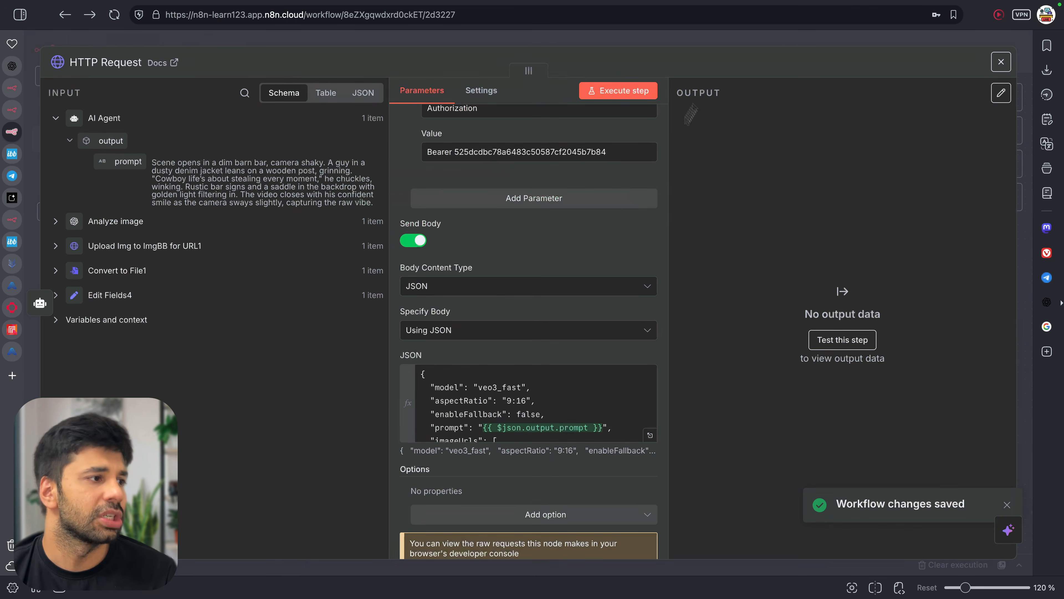
Execute the HTTP Request step, read the invalid-JSON error, and reopen the body expression
{"action": "scroll", "coordinate": [576, 231], "scroll_direction": "up", "scroll_amount": 8}
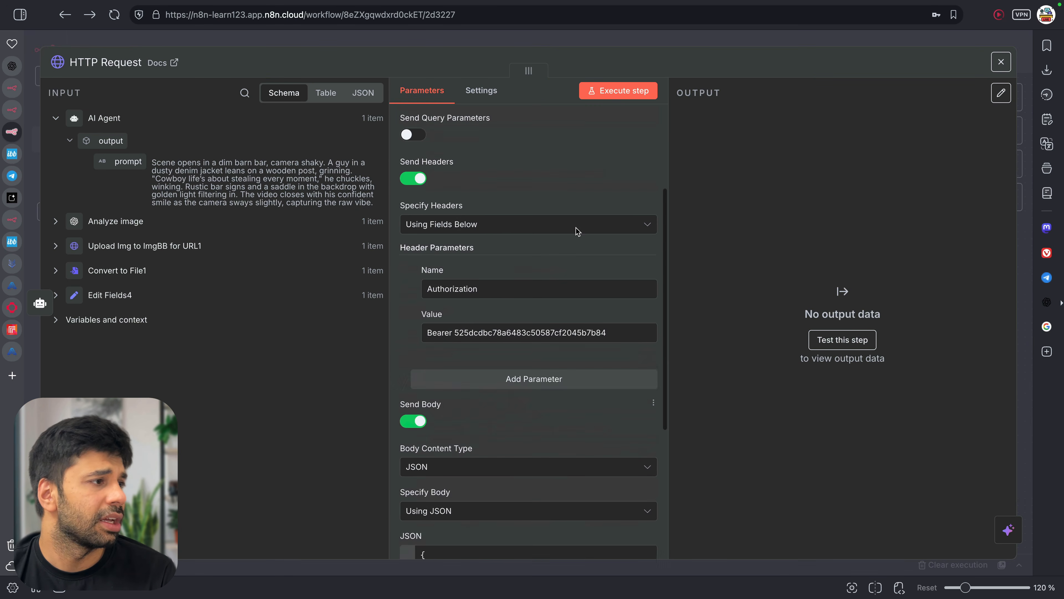
{"action": "left_click", "coordinate": [600, 91]}
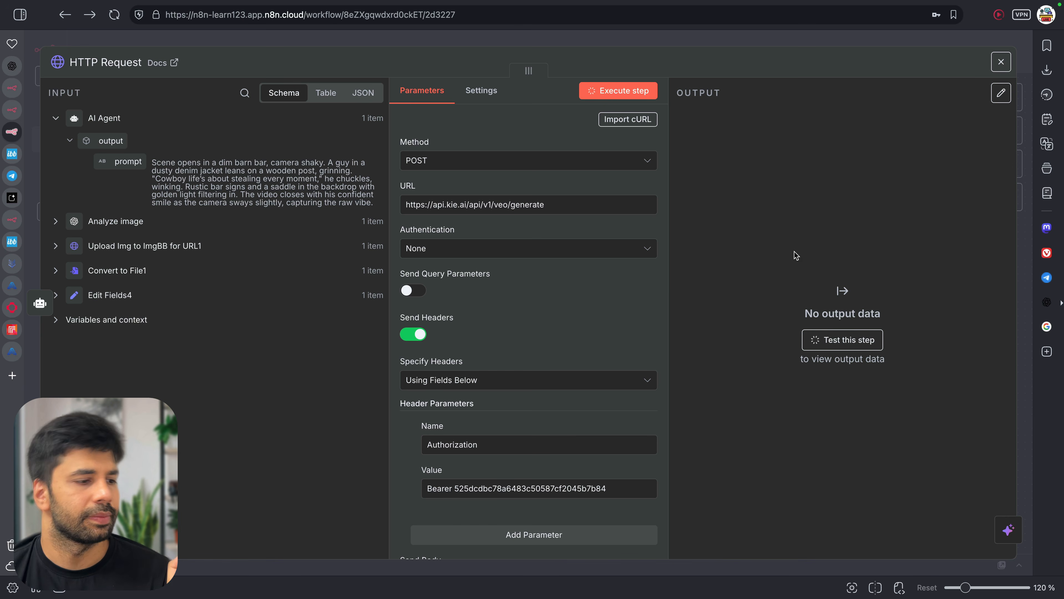
{"action": "scroll", "coordinate": [622, 317], "scroll_direction": "down", "scroll_amount": 8}
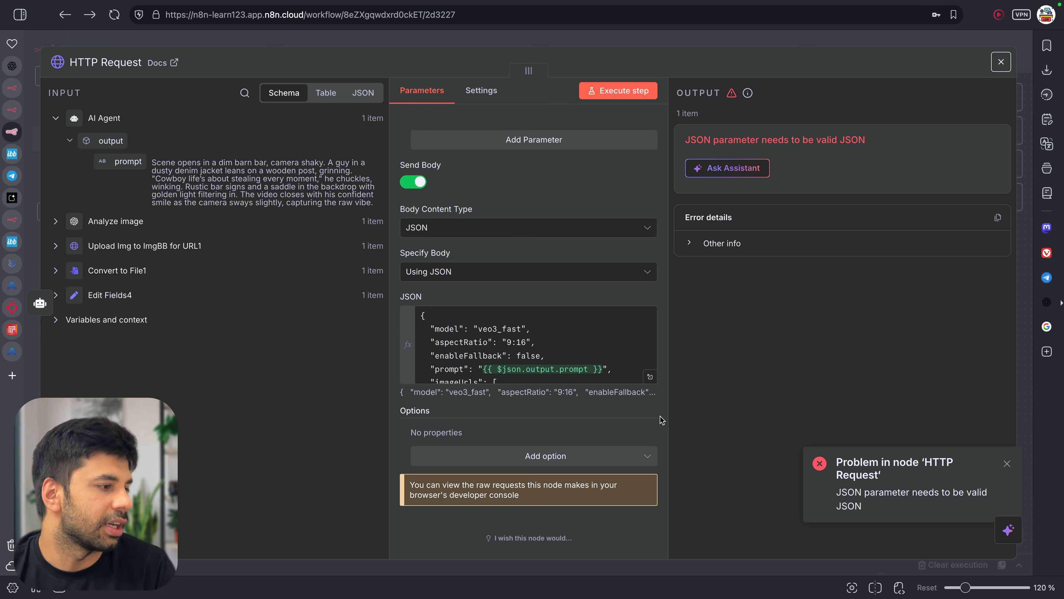
{"action": "scroll", "coordinate": [584, 362], "scroll_direction": "down", "scroll_amount": 3}
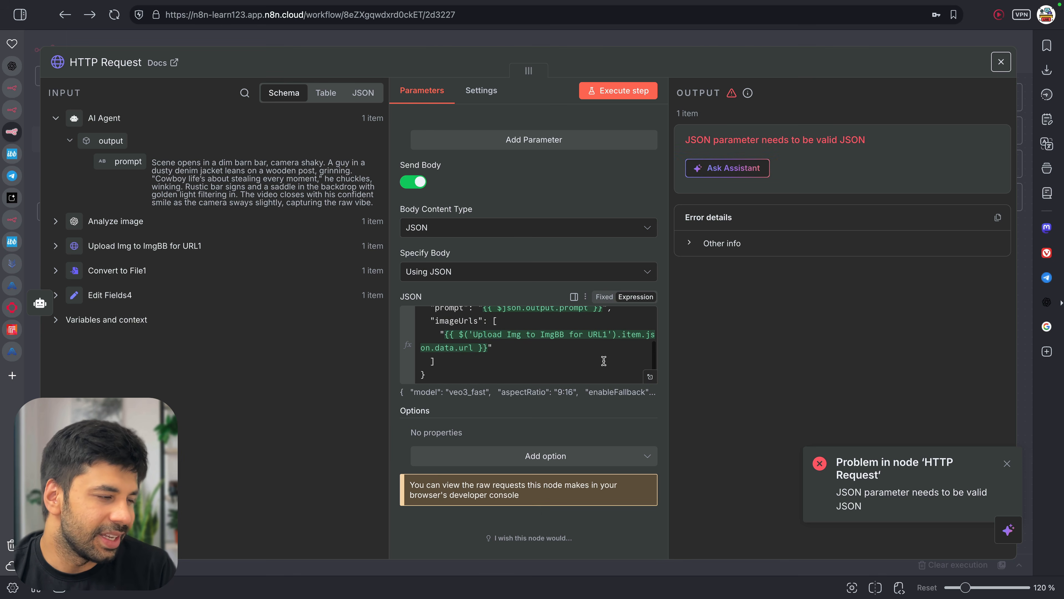
{"action": "scroll", "coordinate": [604, 361], "scroll_direction": "up", "scroll_amount": 1}
{"action": "left_click", "coordinate": [650, 378]}
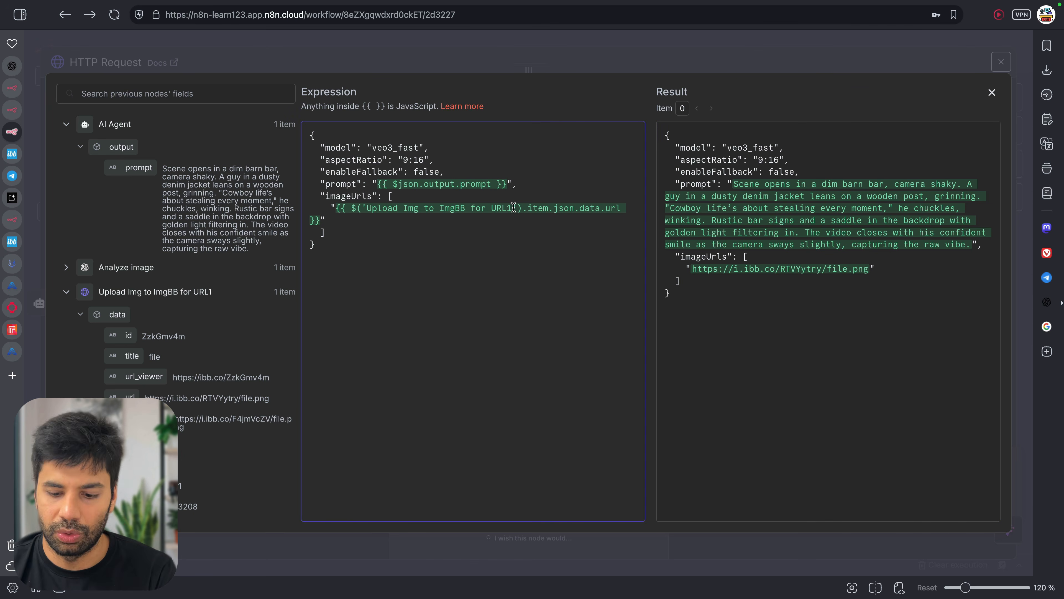
Try and undo a .to edit on the prompt reference, then close the HTTP Request node unchanged
{"action": "left_click", "coordinate": [506, 184]}
{"action": "type", "text": ".to"}
{"action": "key", "text": "BackSpace"}
{"action": "key", "text": "BackSpace"}
{"action": "key", "text": "BackSpace"}
{"action": "left_click", "coordinate": [742, 225]}
{"action": "key", "text": "ctrl+a"}
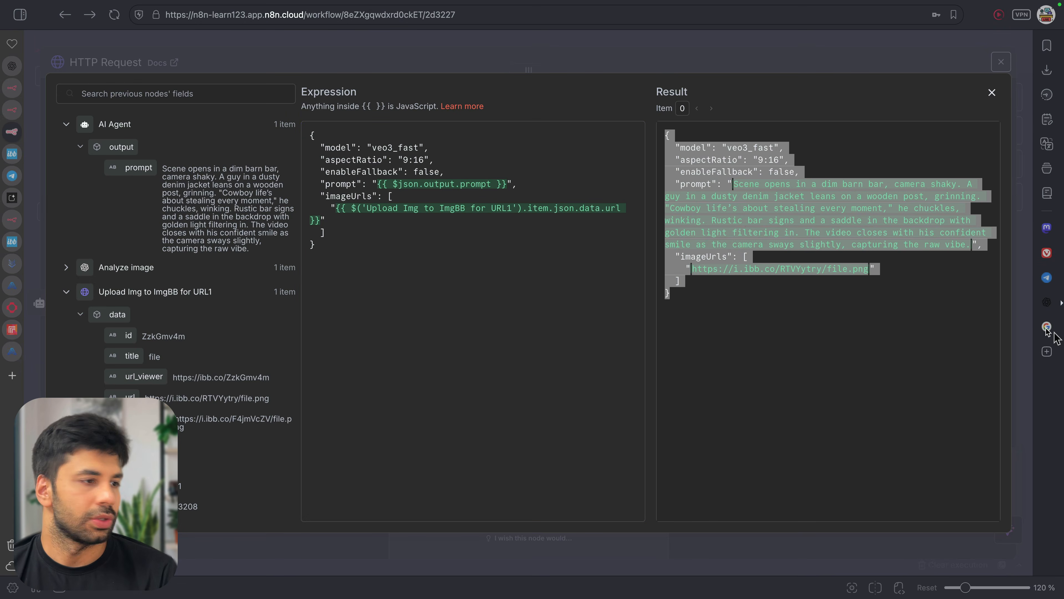
{"action": "left_click", "coordinate": [859, 192]}
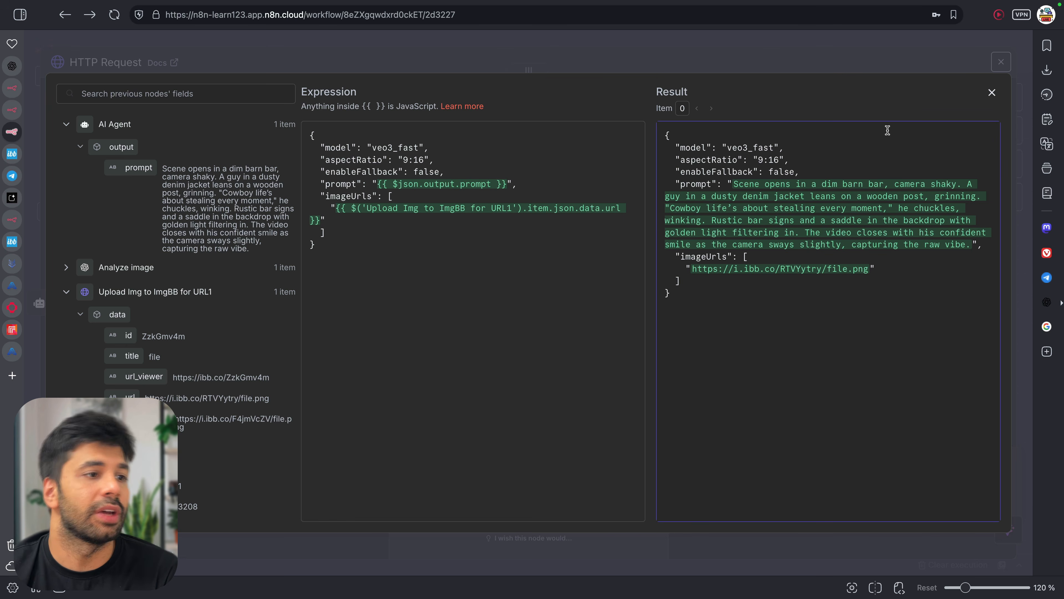
{"action": "left_click", "coordinate": [992, 93]}
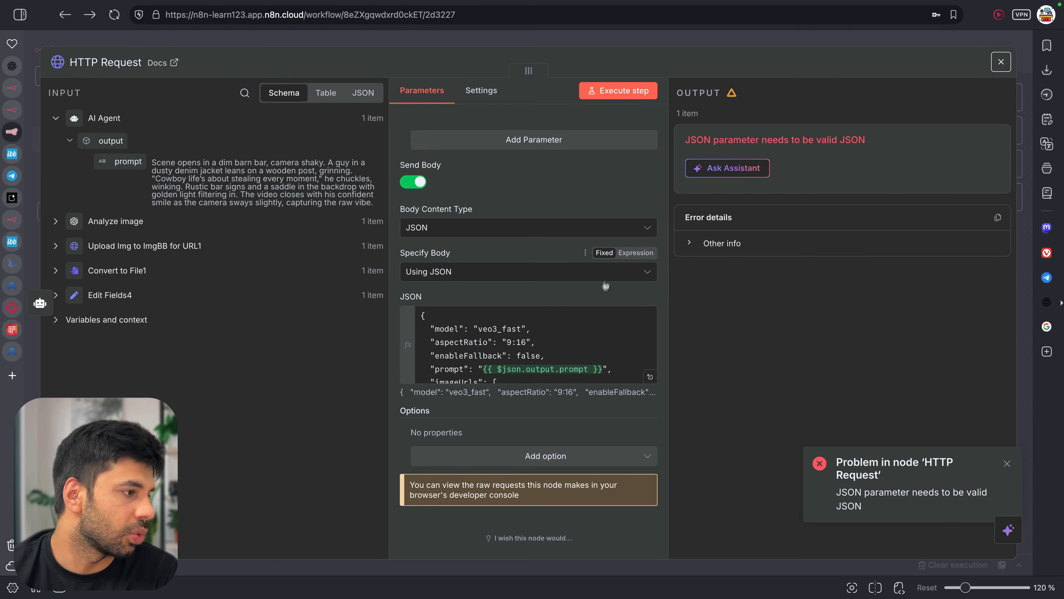
{"action": "left_click", "coordinate": [594, 334]}
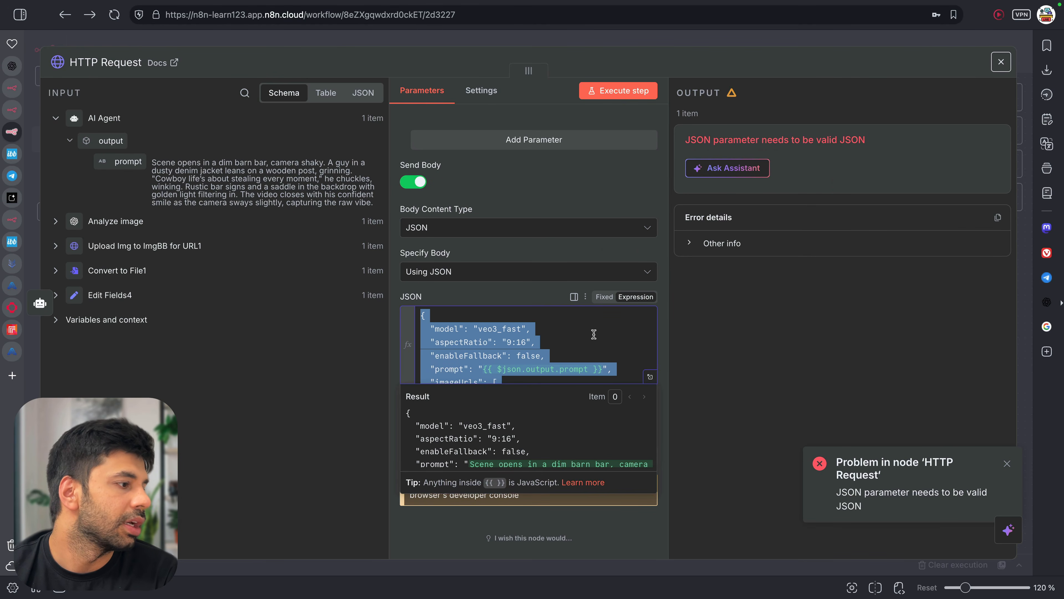
{"action": "left_click", "coordinate": [350, 59]}
{"action": "left_click", "coordinate": [1001, 61]}
Insert a Code node between the AI Agent and HTTP Request nodes
{"action": "left_click", "coordinate": [711, 229]}
{"action": "type", "text": "code"}
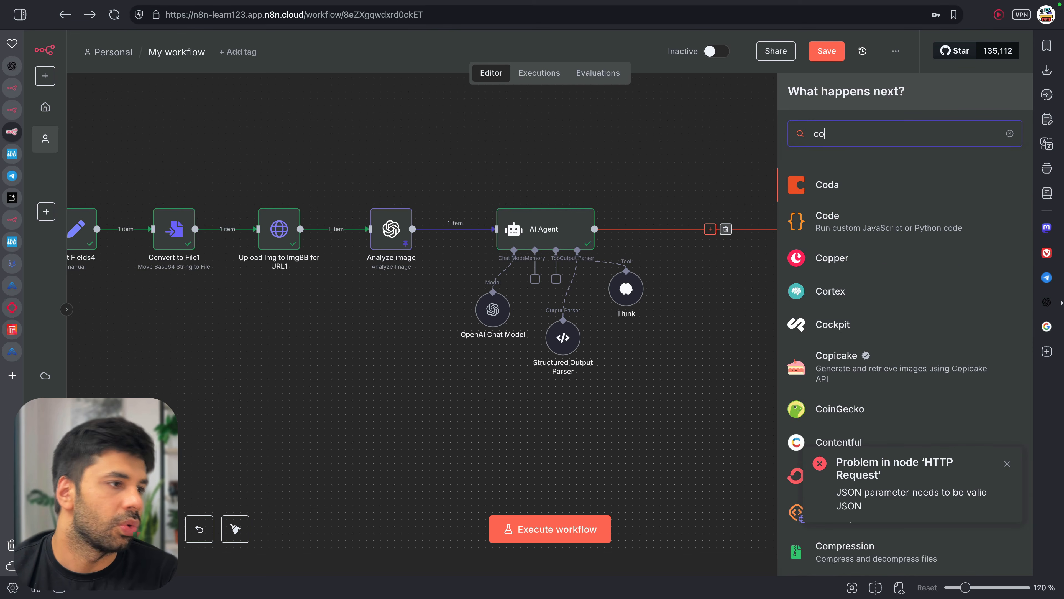
{"action": "left_click", "coordinate": [822, 197]}
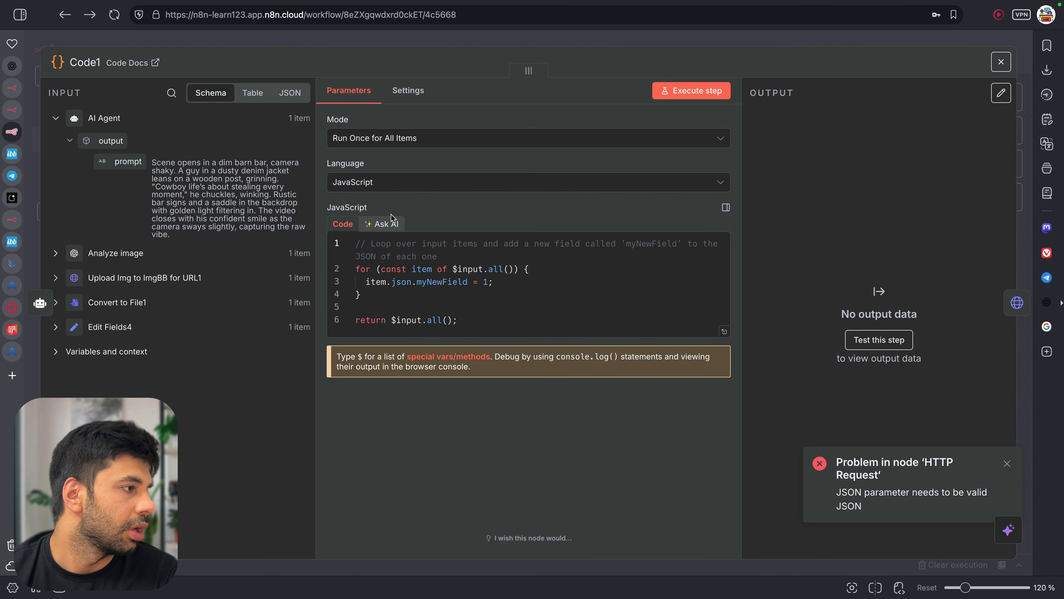
{"action": "left_click", "coordinate": [386, 223]}
Ask AI to generate code returning the pasted Veo3 JSON format, using the previous node's prompt
{"action": "key", "text": "ctrl+a"}
{"action": "type", "text": "Make sure to give me th"}
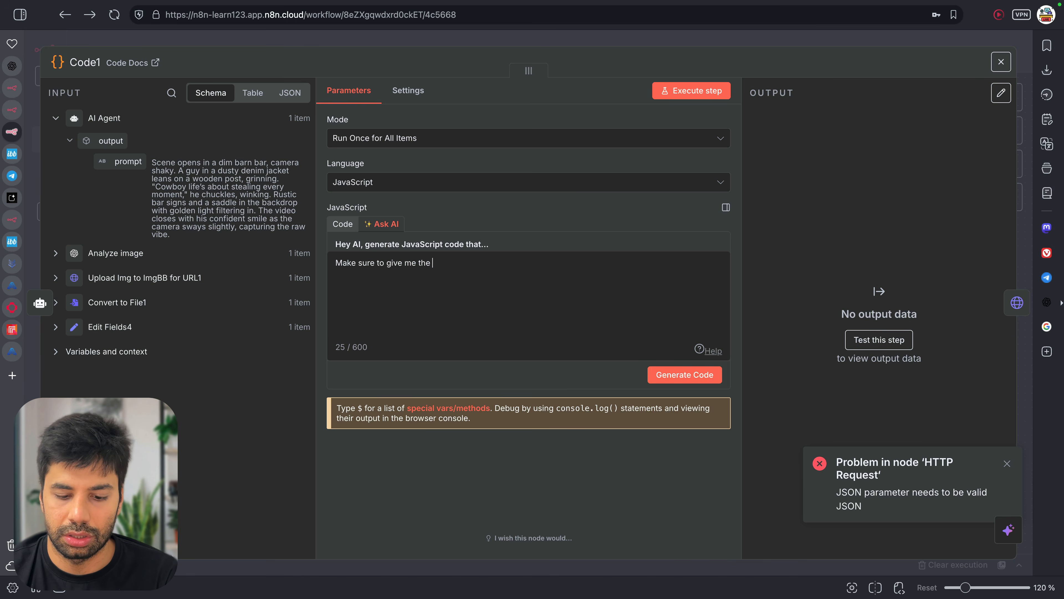
{"action": "type", "text": "e right JSON"}
{"action": "key", "text": "alt+shift+Left"}
{"action": "key", "text": "alt+shift+Left"}
{"action": "type", "text": "valid JSON "}
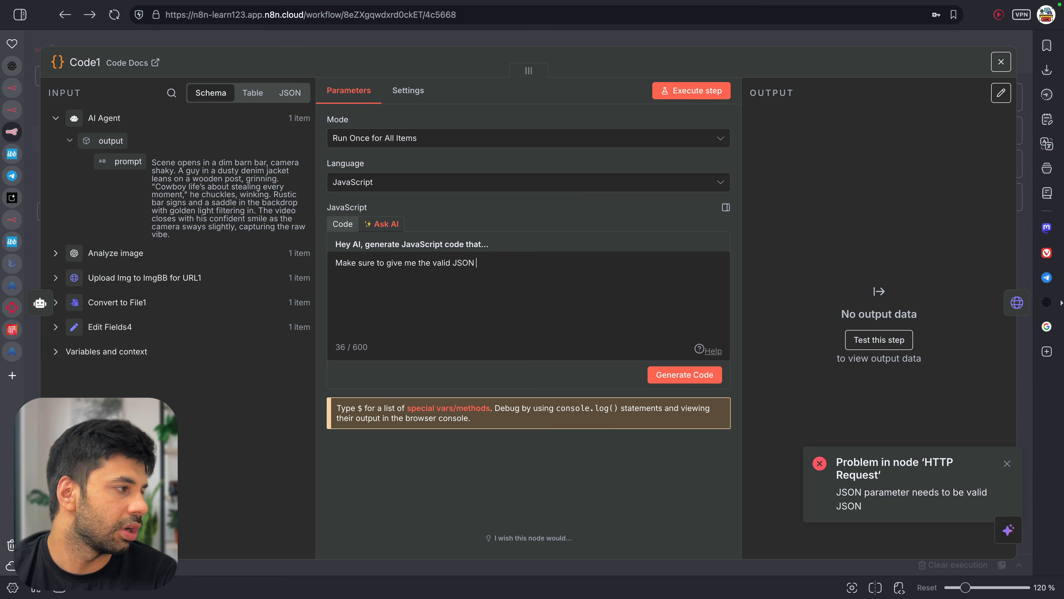
{"action": "type", "text": "in the below format."}
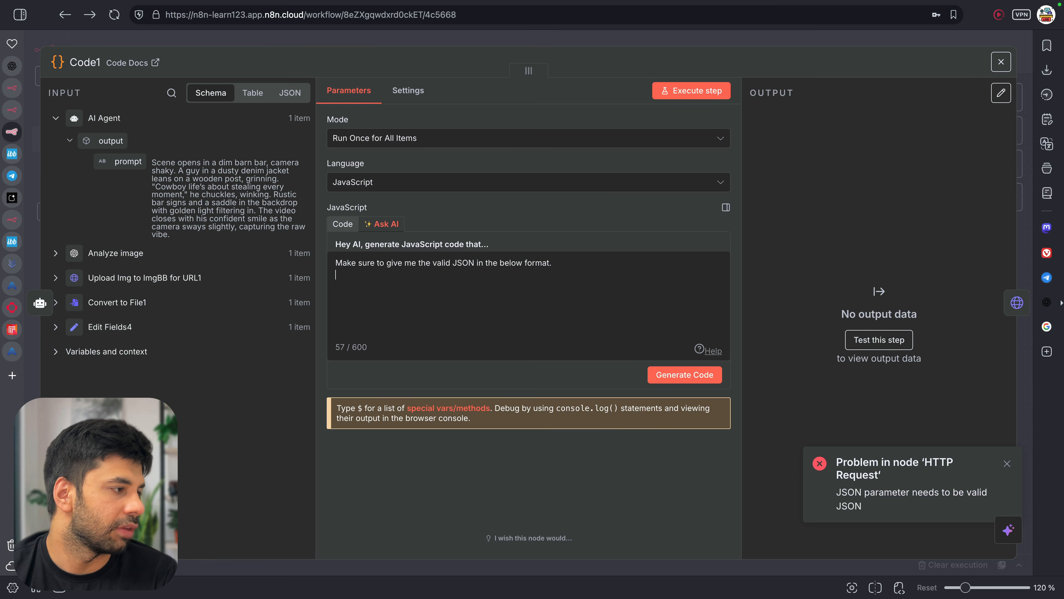
{"action": "type", "text": "{   \"model\": \"veo3_fast\",   \"aspectRatio\": \"9:16\",   \"enableFallback\": false,   \"prompt\": \"{{ $json.output.prompt }}\",   \"imageUrls\": [     \"{{ $('Upload Img to ImgBB for URL1').item.json.data.url }}\"   ] }"}
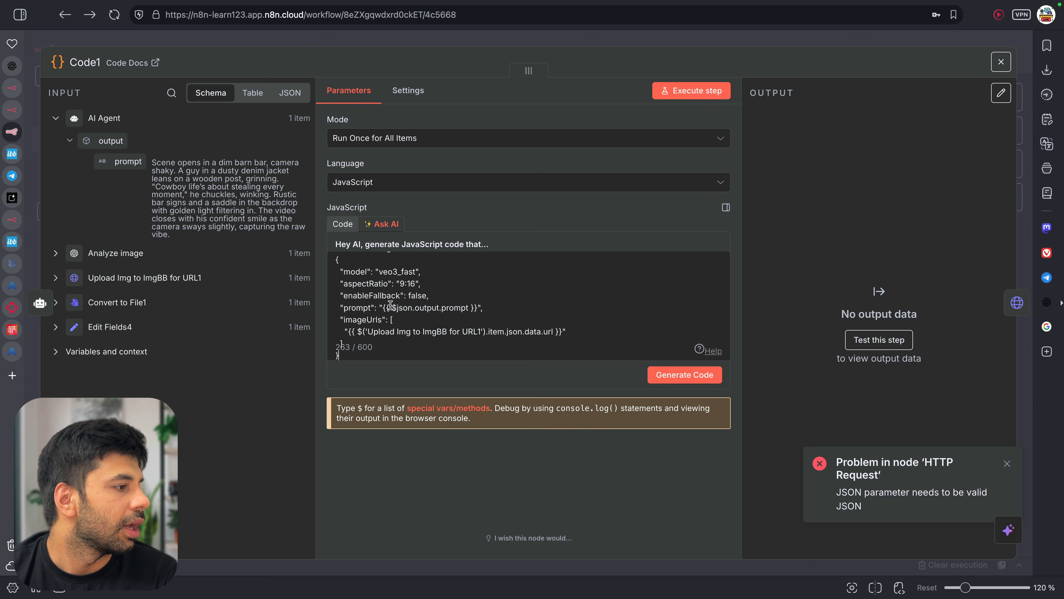
{"action": "scroll", "coordinate": [383, 307], "scroll_direction": "down", "scroll_amount": 2}
{"action": "key", "text": "Return"}
{"action": "key", "text": "Return"}
{"action": "type", "text": "in prompts use the prompt a"}
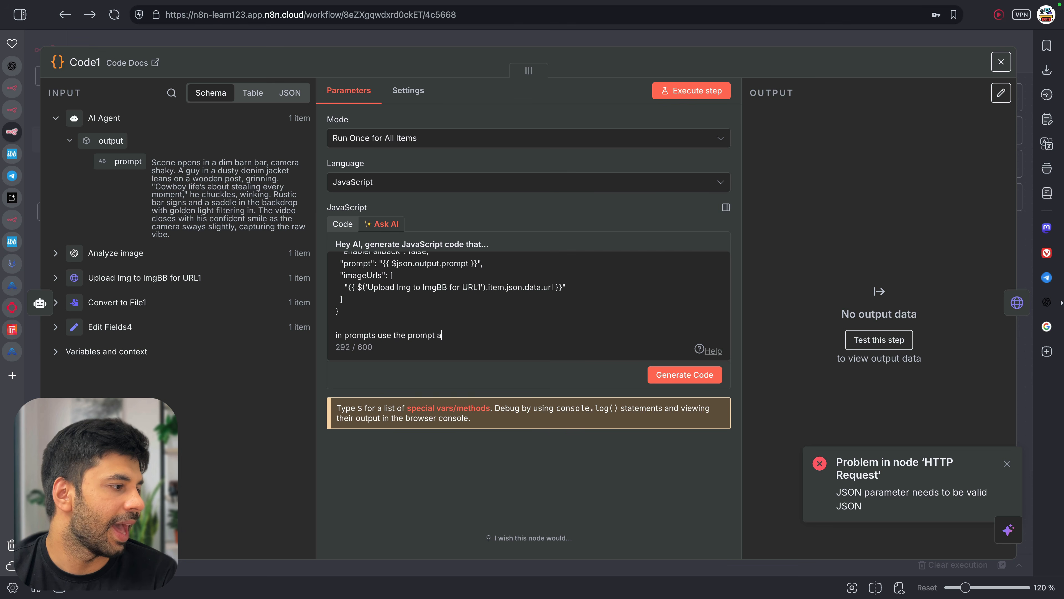
{"action": "type", "text": "s provided"}
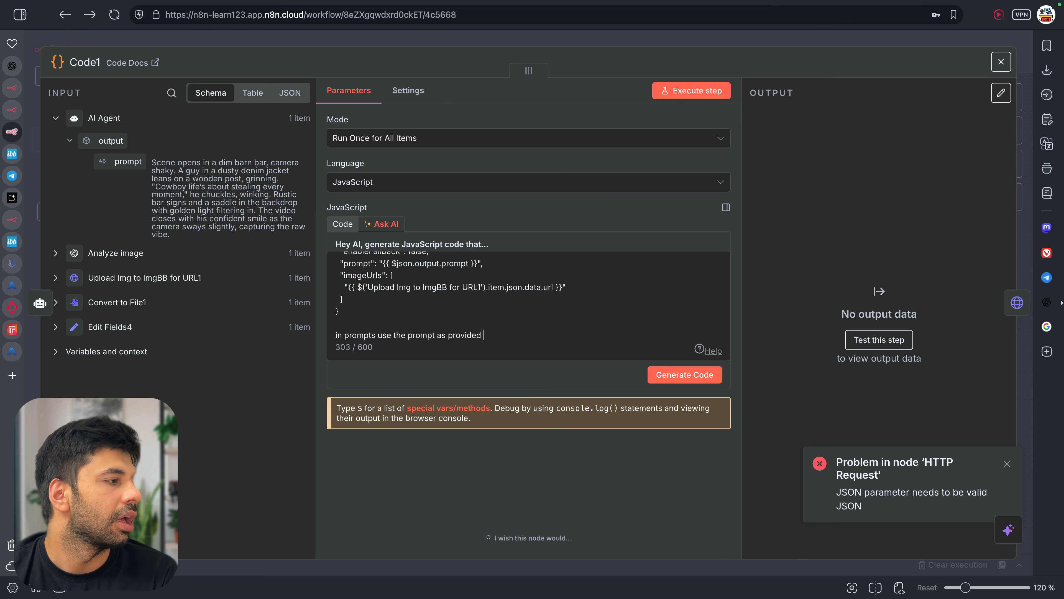
{"action": "type", "text": " in the last node."}
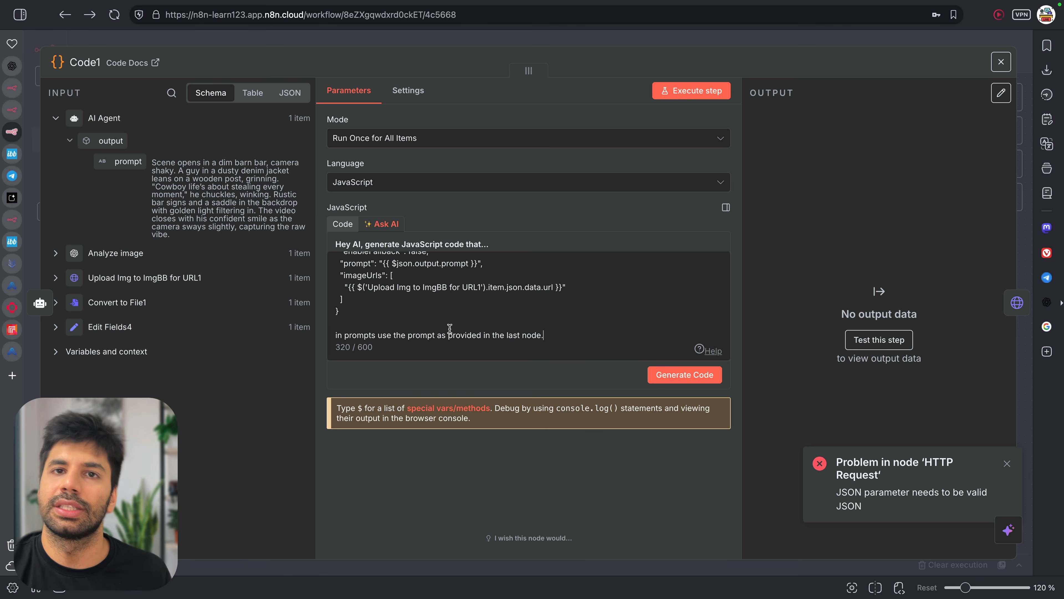
{"action": "left_click", "coordinate": [687, 381]}
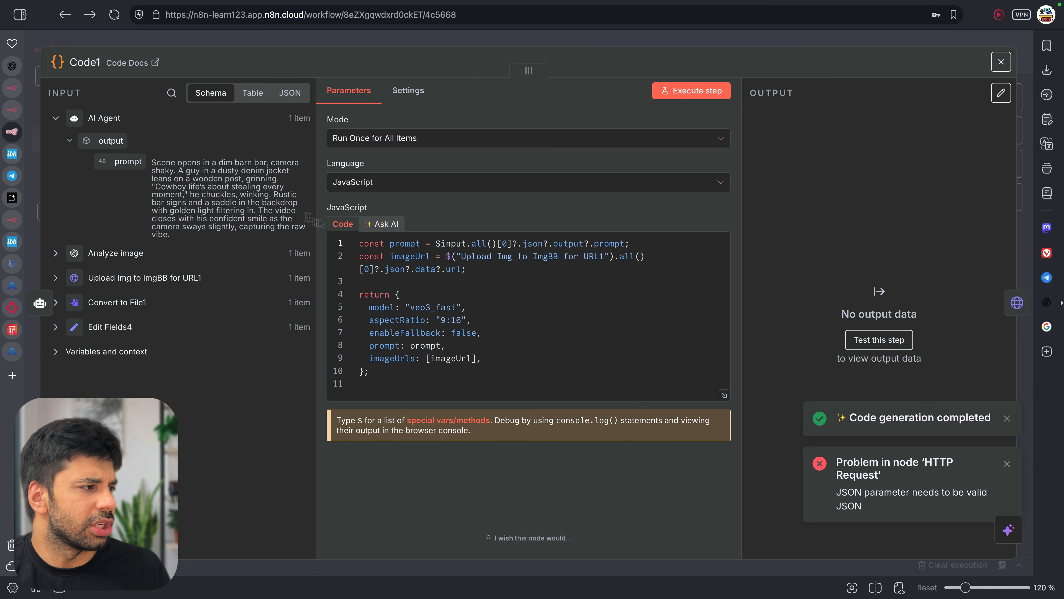
Execute Code1, review its veo3_fast, 9:16 output and generated code, and save the workflow
{"action": "left_click", "coordinate": [706, 87]}
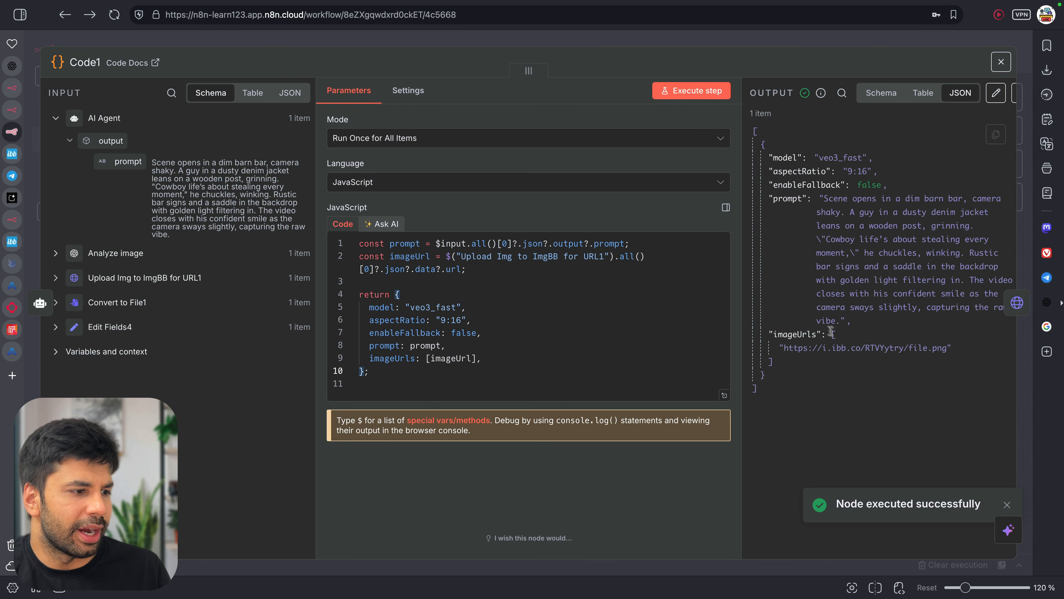
{"action": "left_click", "coordinate": [393, 232]}
{"action": "left_click", "coordinate": [335, 227]}
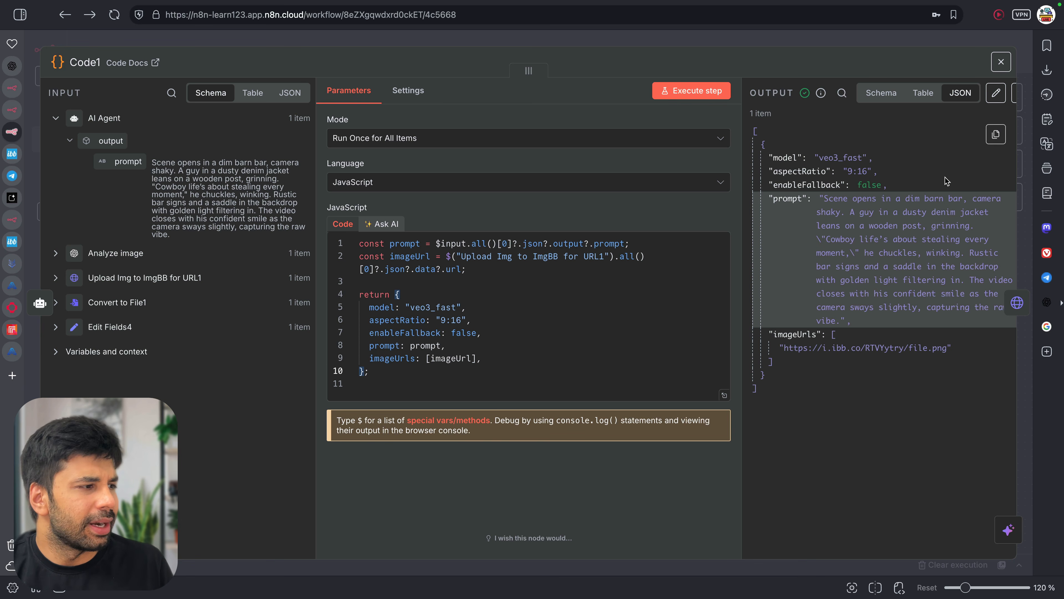
{"action": "left_click_drag", "start_coordinate": [417, 292], "coordinate": [535, 363]}
{"action": "left_click", "coordinate": [449, 300]}
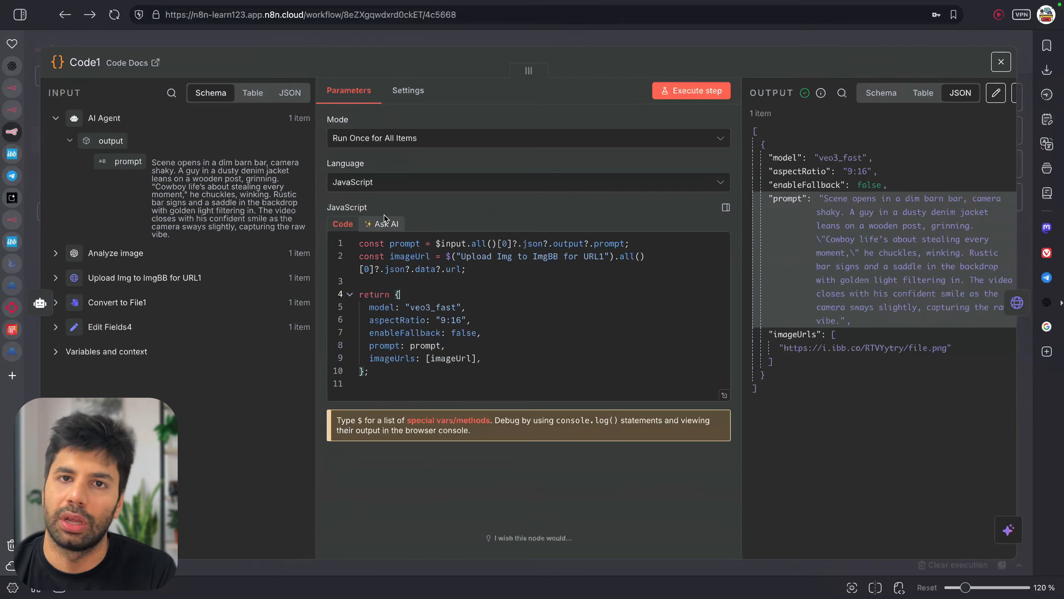
{"action": "key", "text": "ctrl+s"}
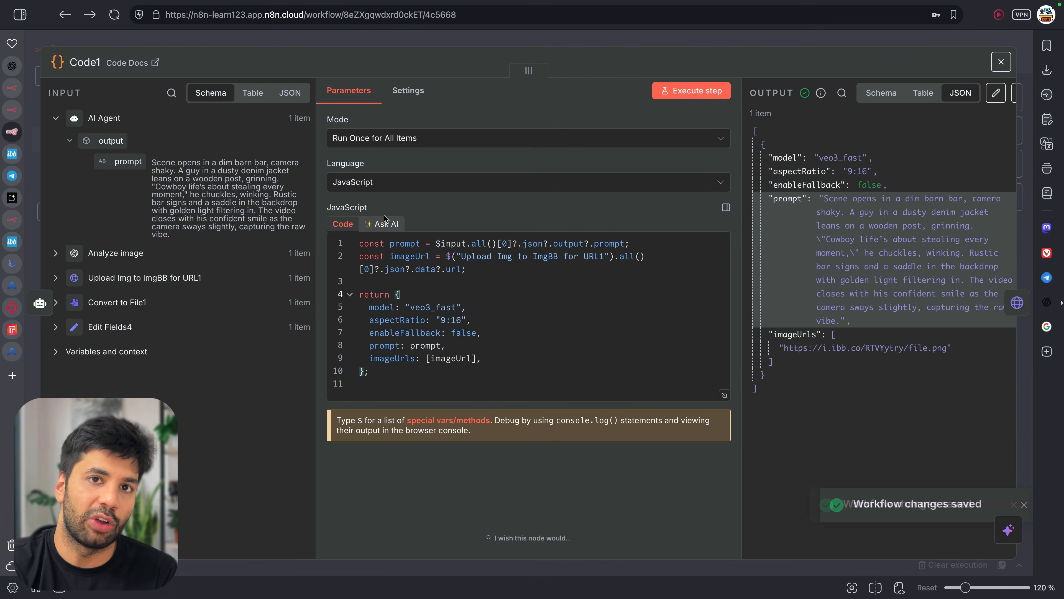
Close Code1, open the HTTP Request node, and clear its old JSON body
{"action": "left_click", "coordinate": [468, 43]}
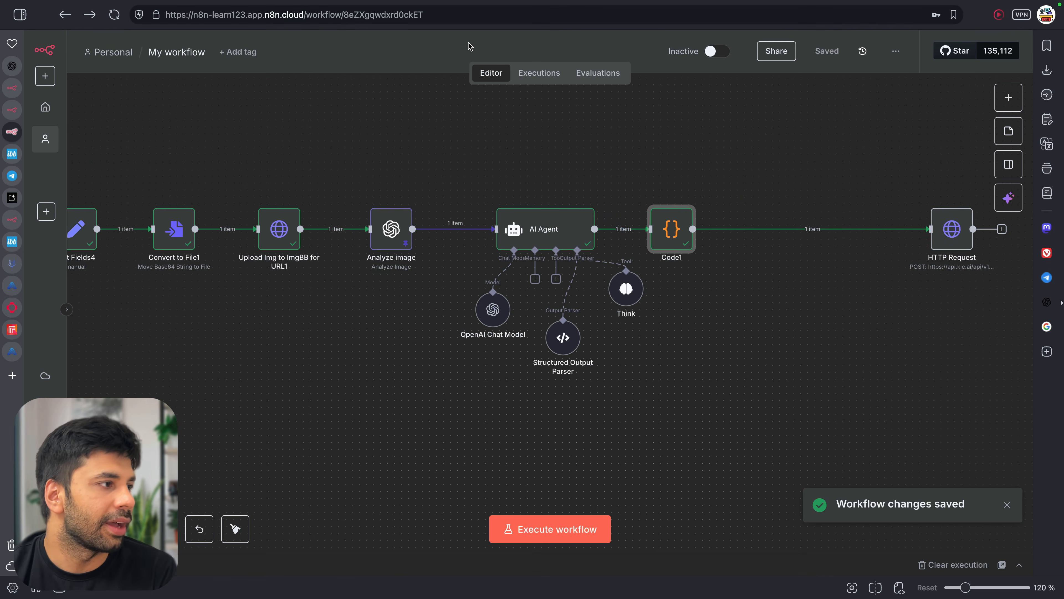
{"action": "double_click", "coordinate": [957, 234]}
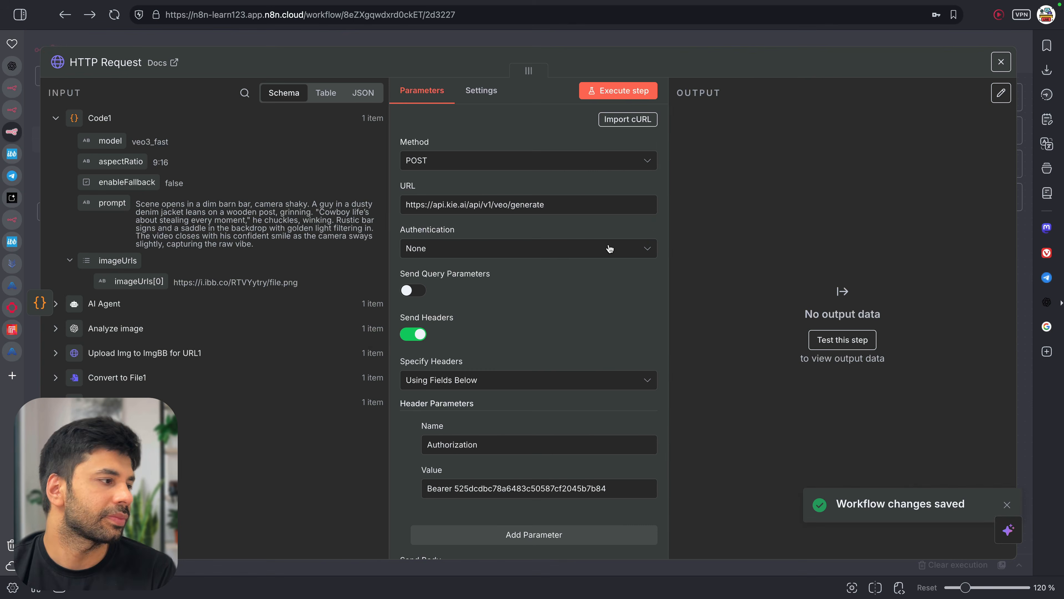
{"action": "scroll", "coordinate": [491, 339], "scroll_direction": "down", "scroll_amount": 10}
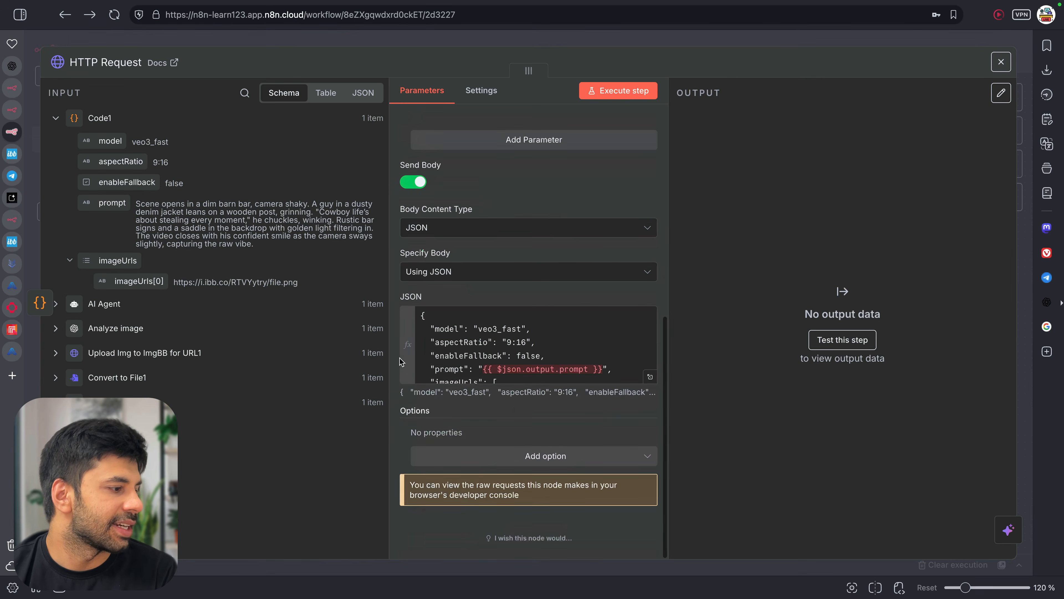
{"action": "left_click", "coordinate": [491, 340]}
{"action": "key", "text": "ctrl+a"}
{"action": "key", "text": "BackSpace"}
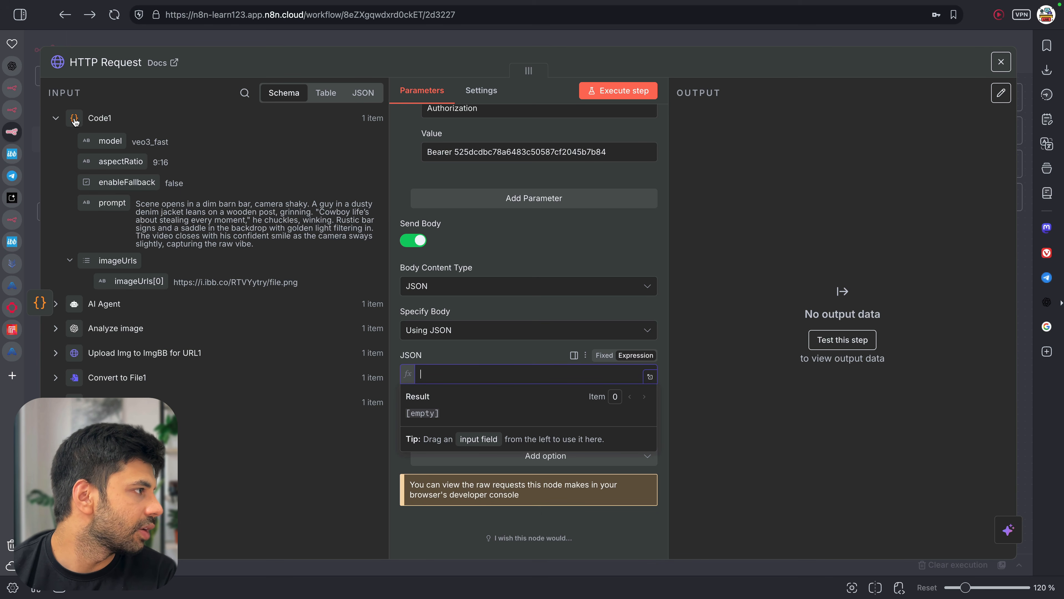
Set the JSON body to {{ $('Code1') }} via autocomplete and view it in the full editor
{"action": "left_click_drag", "start_coordinate": [434, 335], "coordinate": [458, 374]}
{"action": "left_click", "coordinate": [458, 374]}
{"action": "type", "text": "{{"}
{"action": "key", "text": "Down"}
{"action": "key", "text": "Down"}
{"action": "key", "text": "Down"}
{"action": "key", "text": "Down"}
{"action": "key", "text": "Down"}
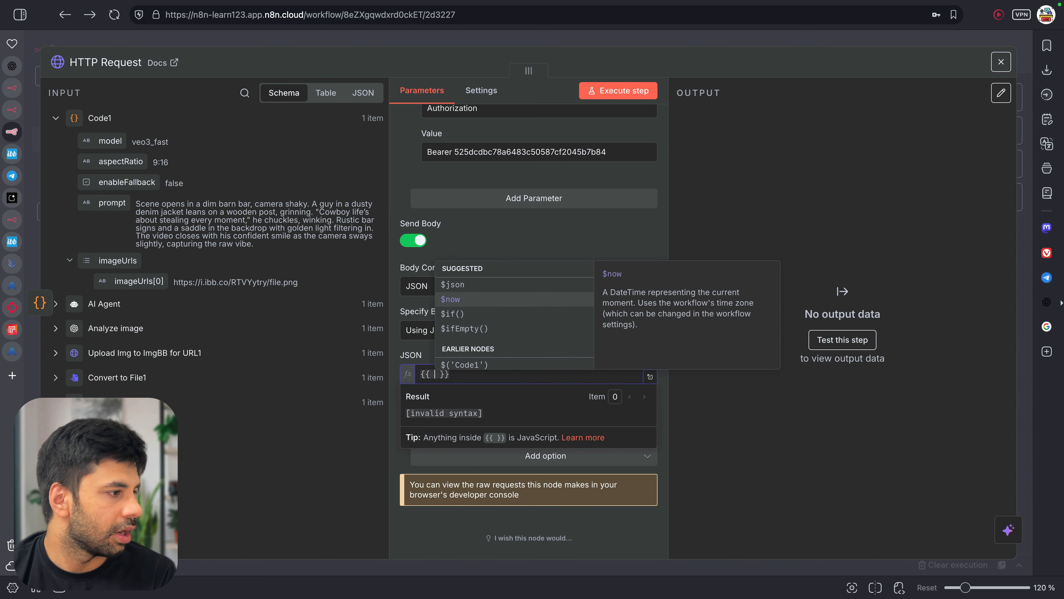
{"action": "key", "text": "Up"}
{"action": "key", "text": "Return"}
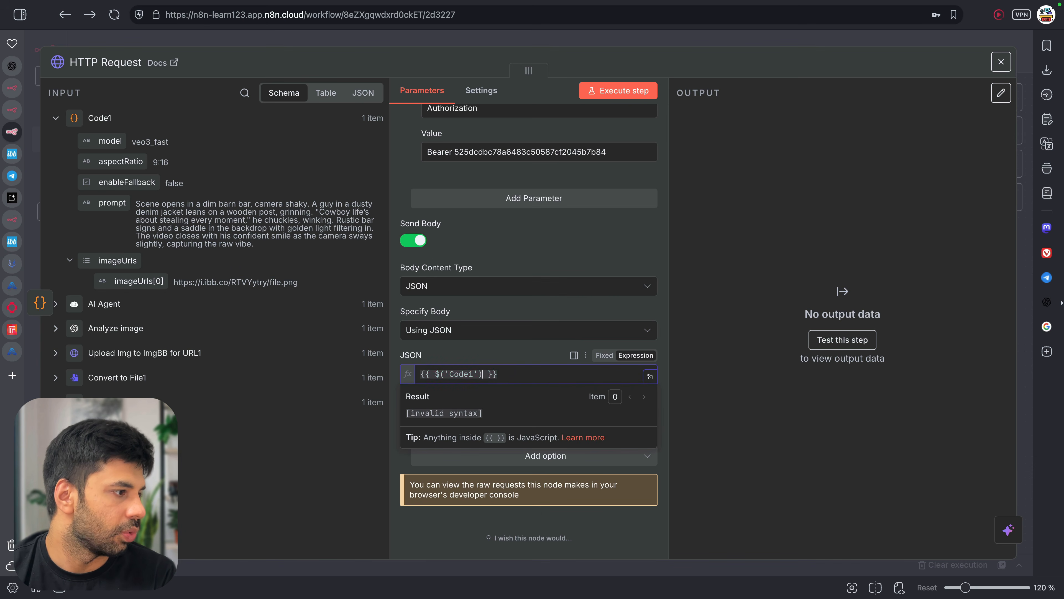
{"action": "left_click", "coordinate": [650, 377]}
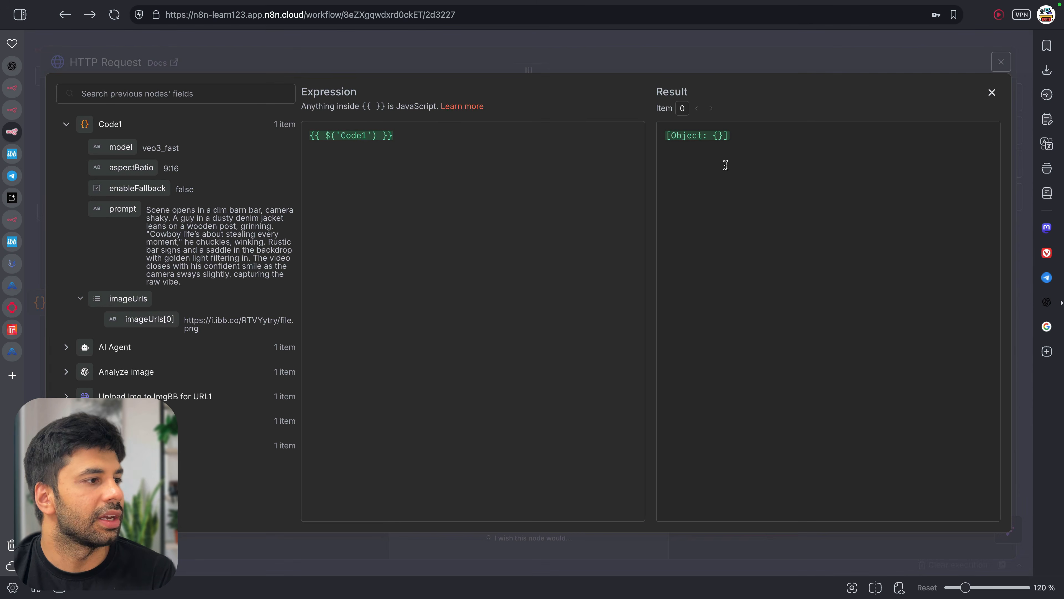
Extend the body expression to $('Code1').item.json
{"action": "type", "text": "."}
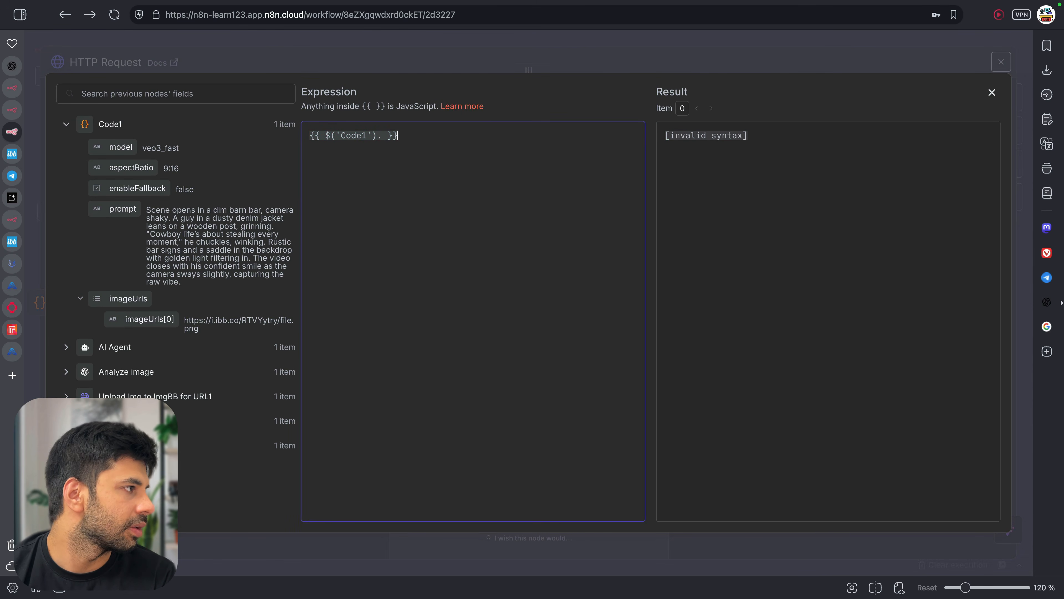
{"action": "left_click", "coordinate": [991, 92]}
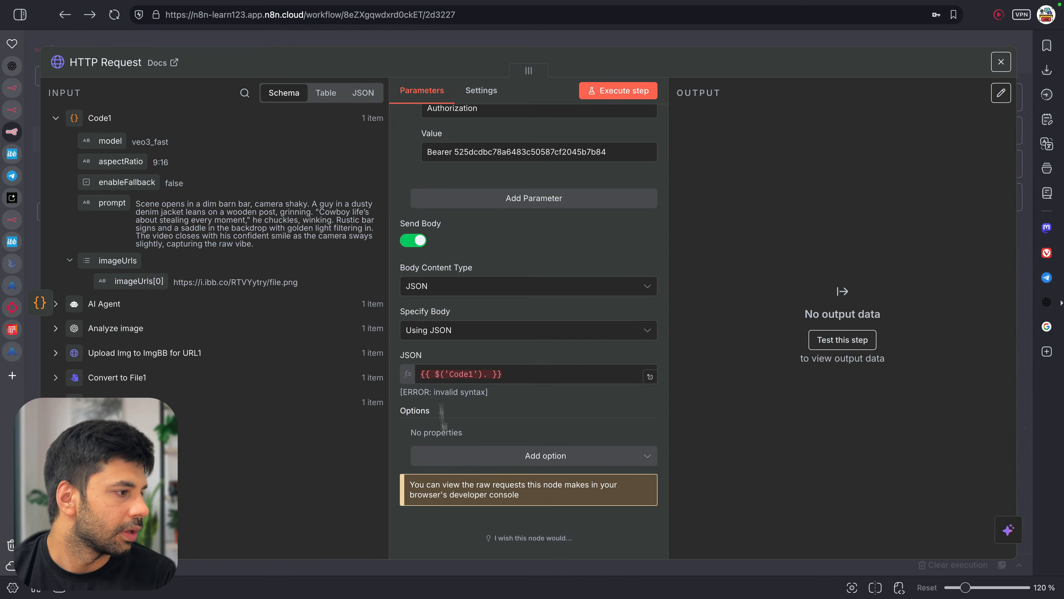
{"action": "left_click", "coordinate": [483, 374]}
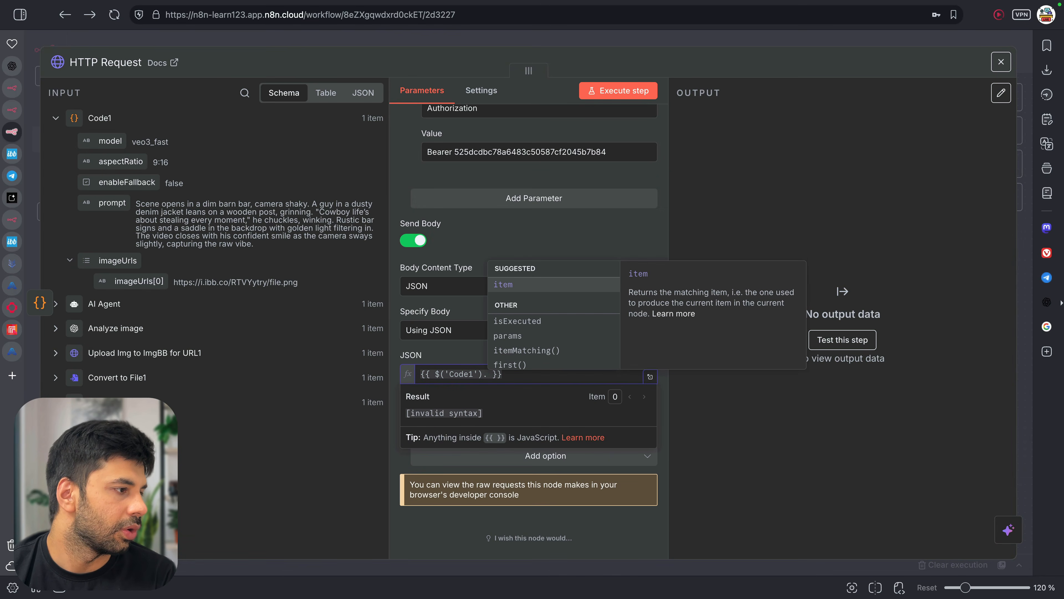
{"action": "key", "text": "Down"}
{"action": "key", "text": "Up"}
{"action": "key", "text": "Return"}
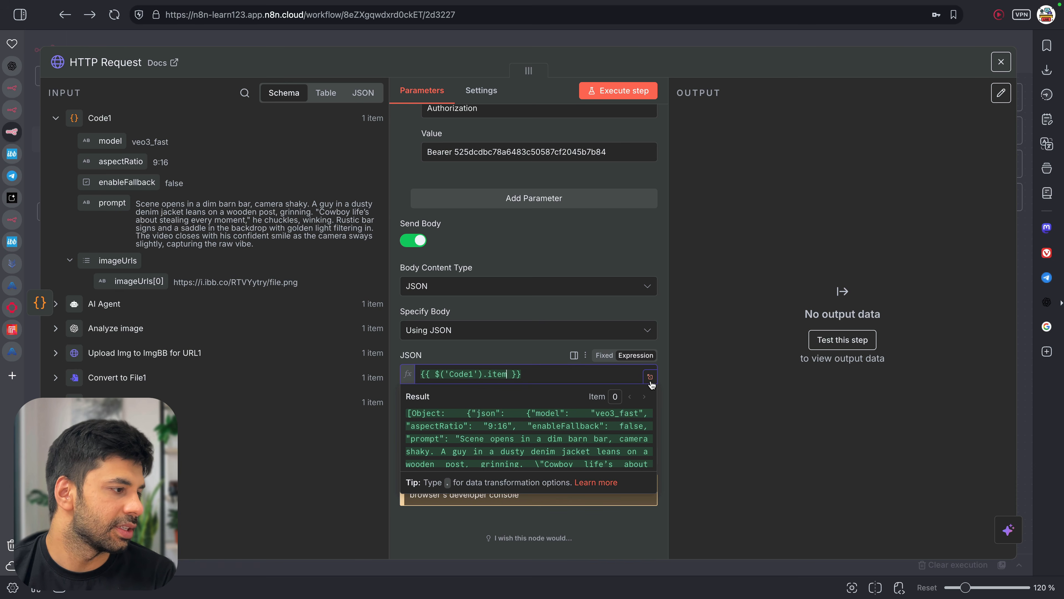
{"action": "type", "text": "."}
{"action": "key", "text": "Return"}
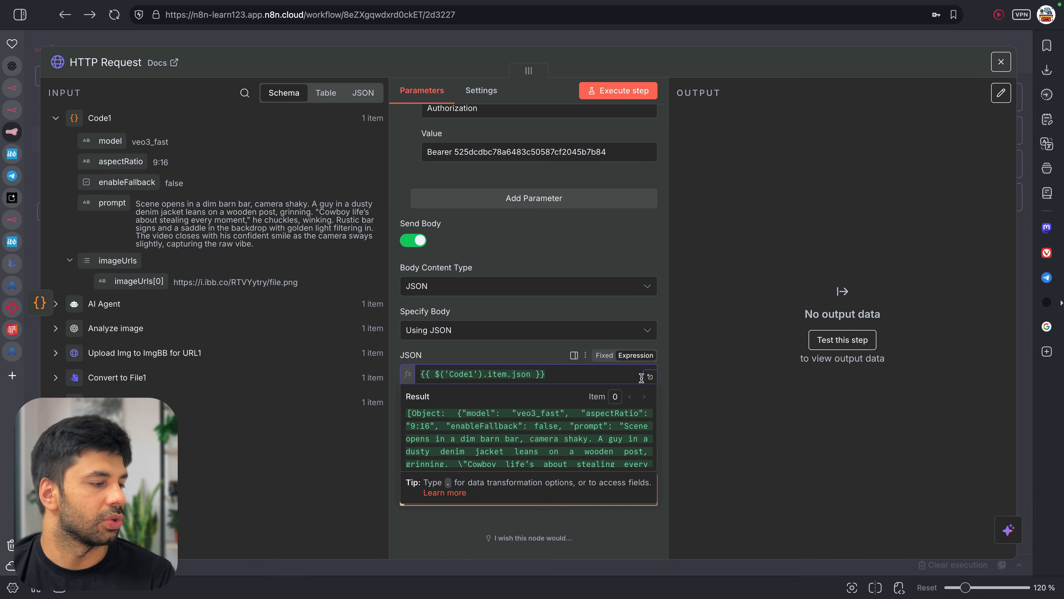
Check the resolved Object result and append .toJsonString() to the expression
{"action": "left_click", "coordinate": [648, 376]}
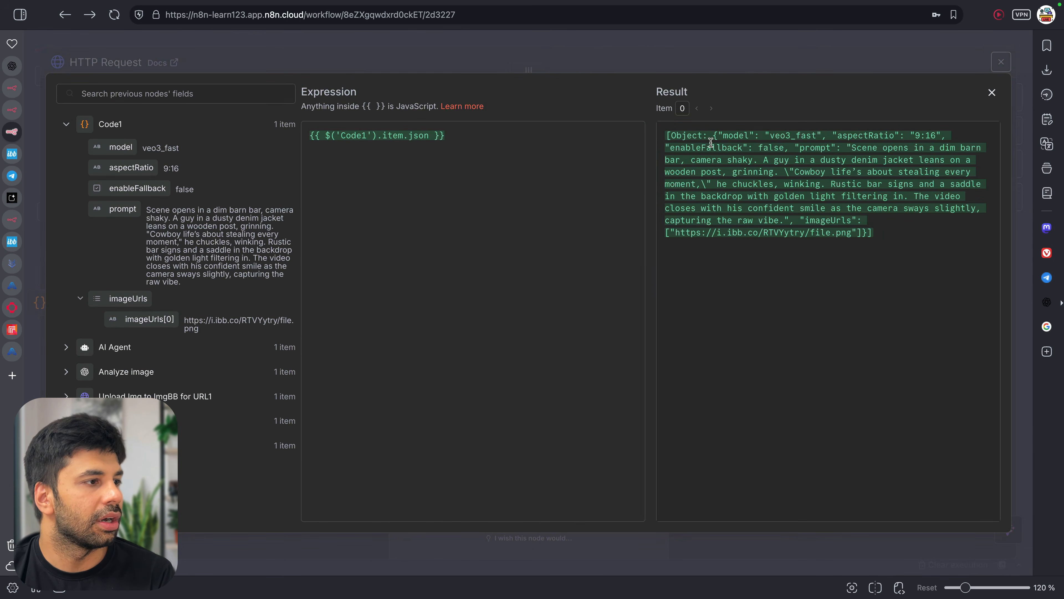
{"action": "left_click_drag", "start_coordinate": [707, 135], "coordinate": [667, 133]}
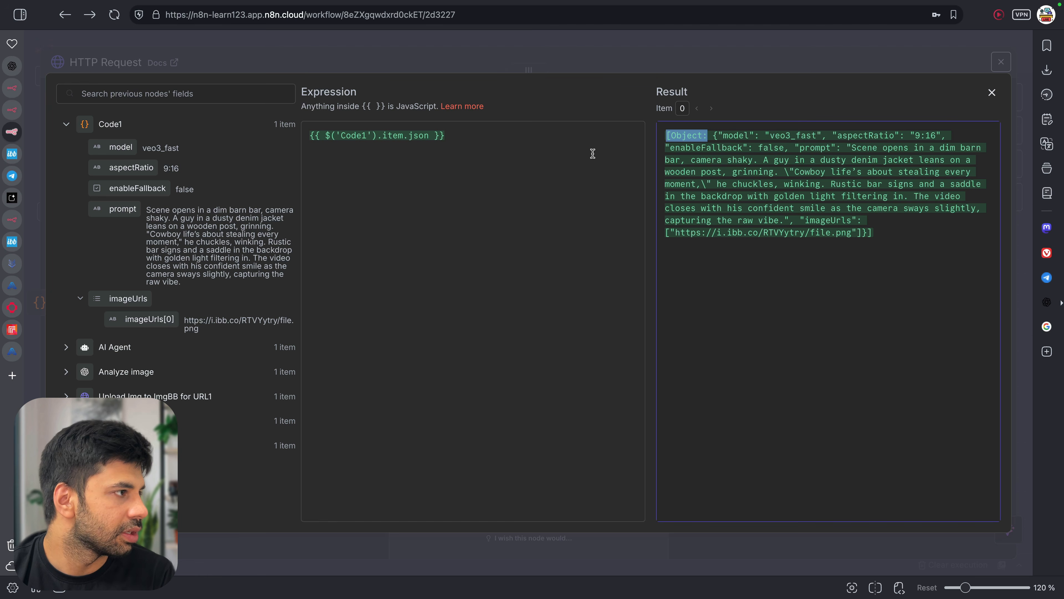
{"action": "key", "text": "Escape"}
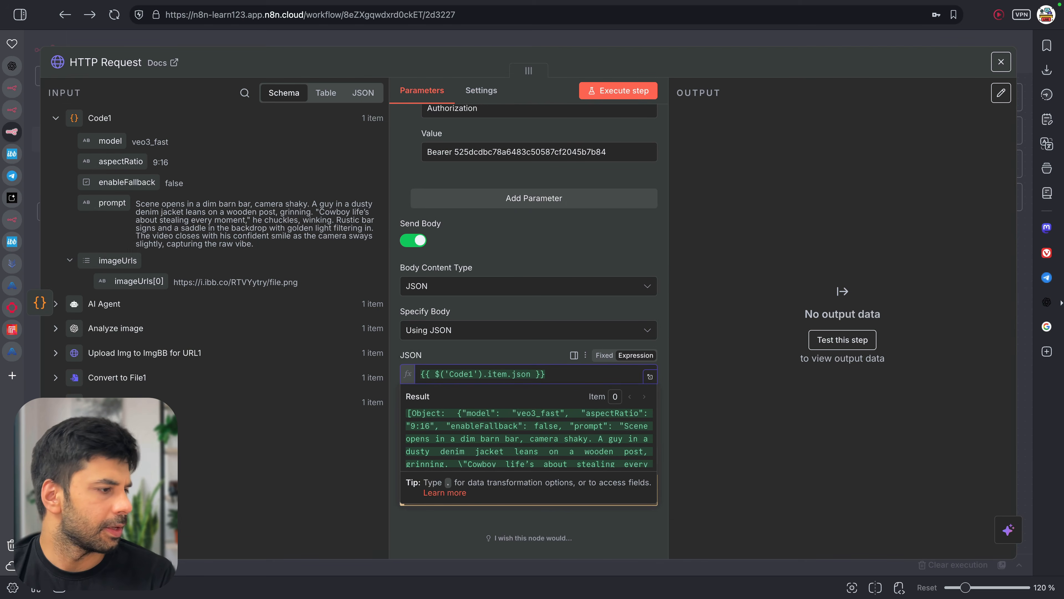
{"action": "type", "text": ".tojson"}
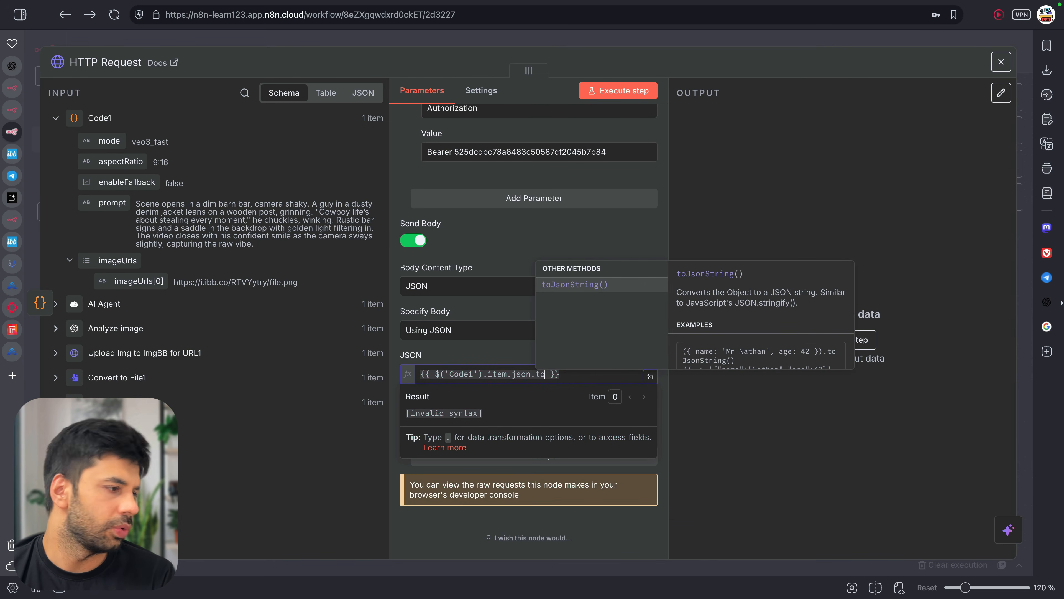
{"action": "key", "text": "Return"}
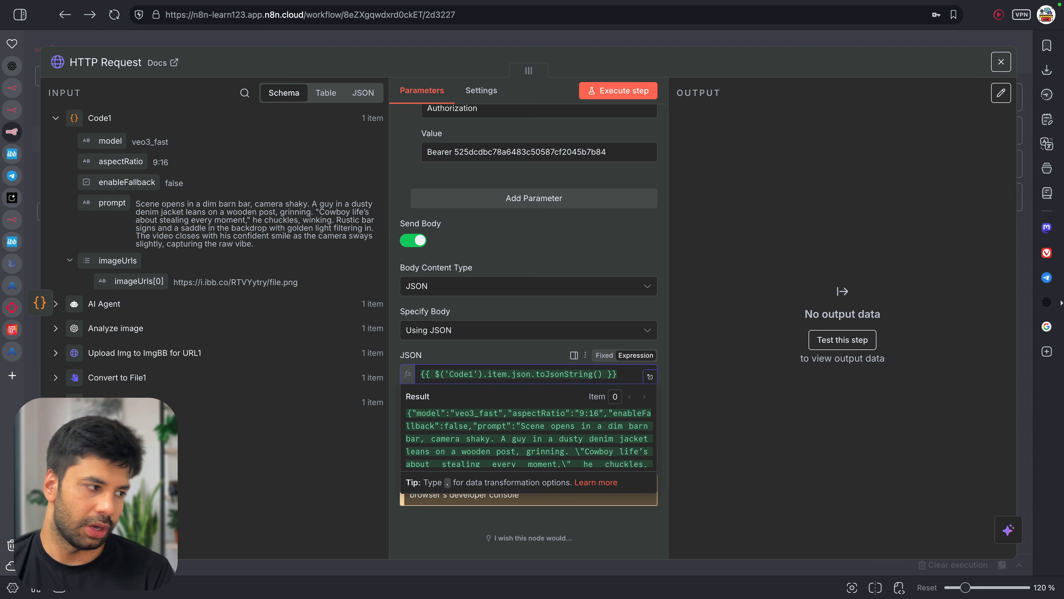
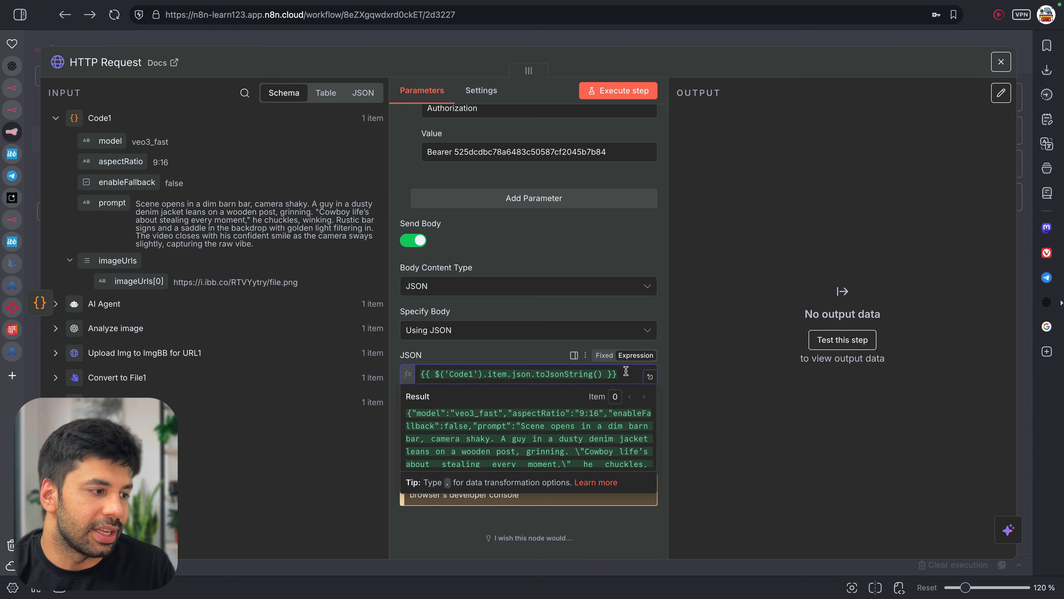
Open the JSON body expression in the full editor and select the entire resolved Code1 JSON result
{"action": "left_click", "coordinate": [650, 376]}
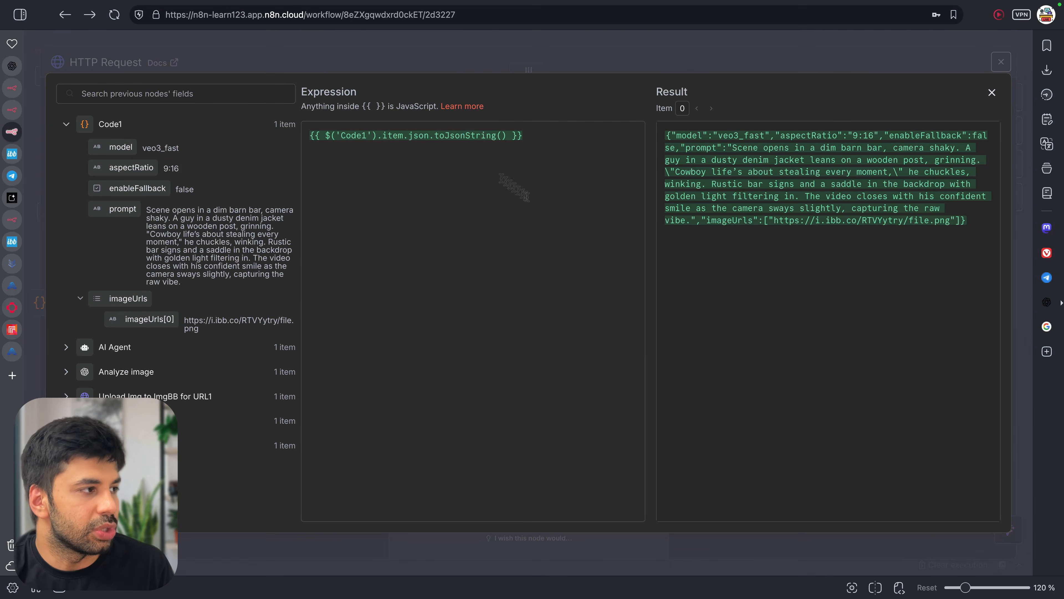
{"action": "triple_click", "coordinate": [744, 136]}
{"action": "left_click", "coordinate": [946, 225]}
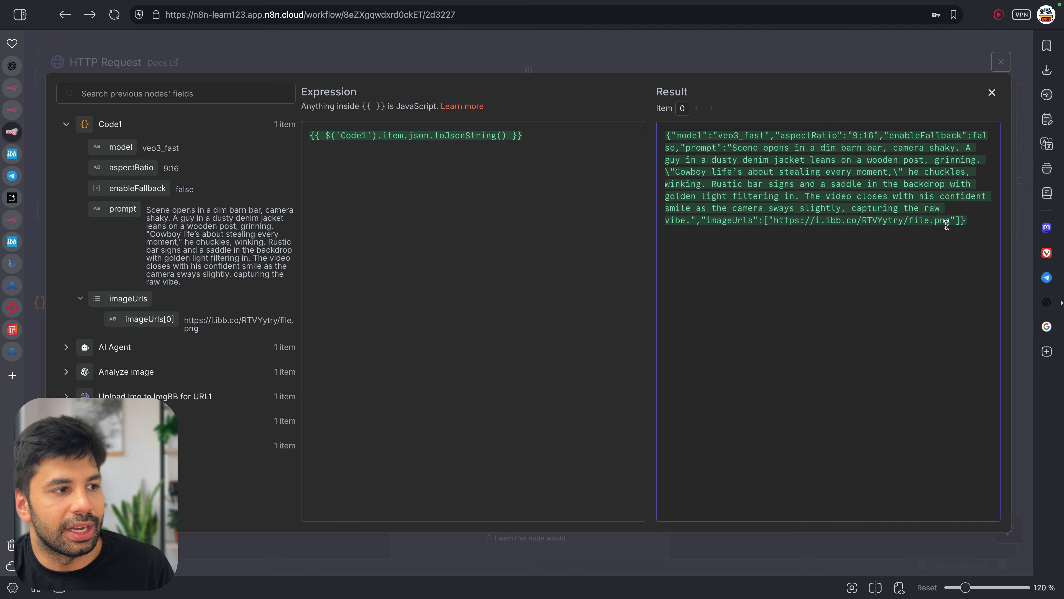
{"action": "triple_click", "coordinate": [862, 195]}
{"action": "key", "text": "ctrl+c"}
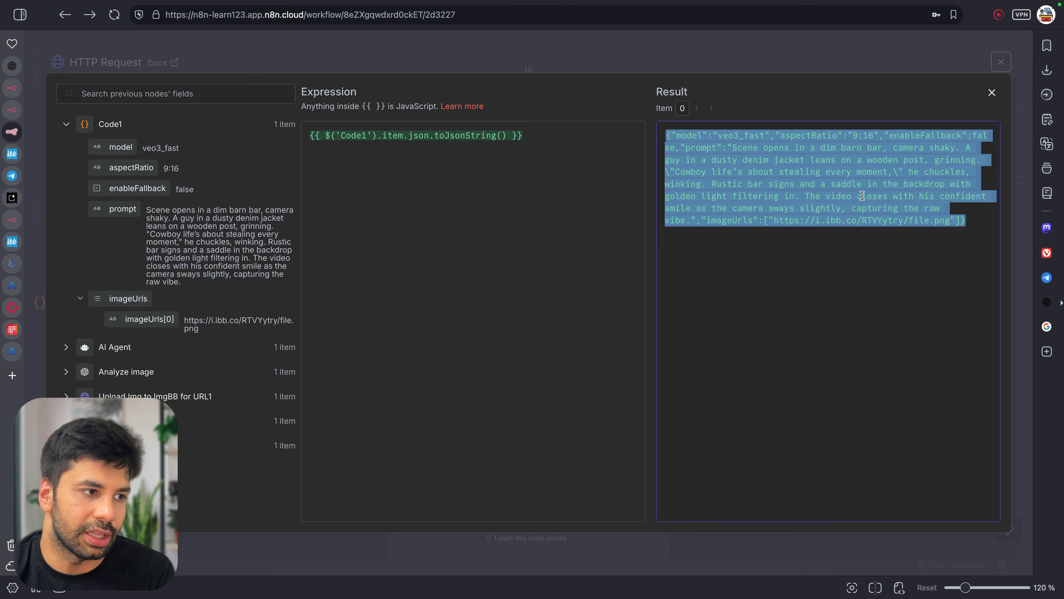
In a new tab, search Google for 'json validator' and open JSON Formatter & Validator
{"action": "left_click", "coordinate": [12, 377]}
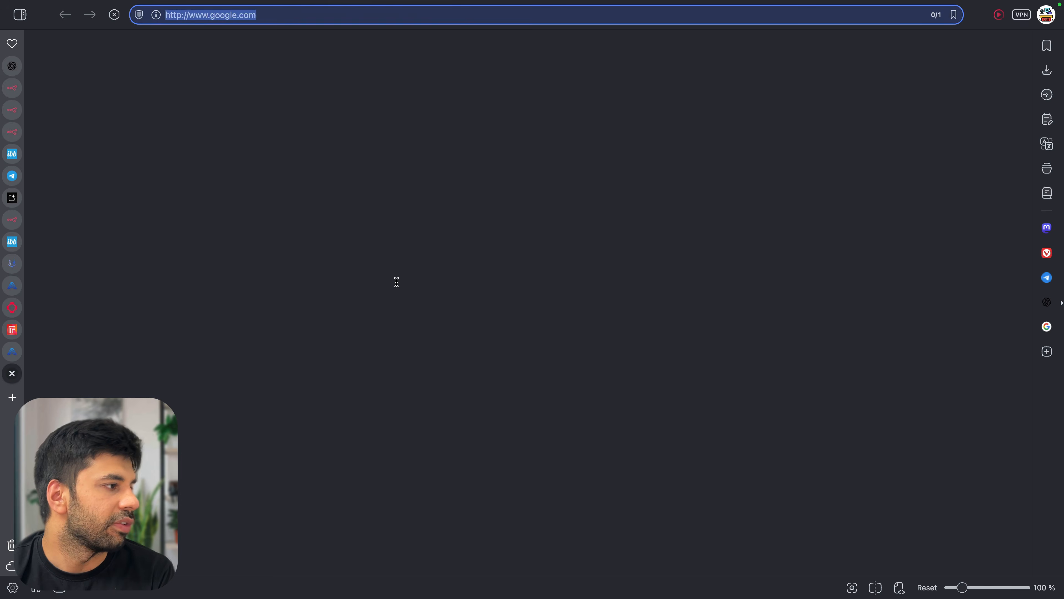
{"action": "left_click", "coordinate": [416, 276]}
{"action": "type", "text": "k"}
{"action": "key", "text": "BackSpace"}
{"action": "type", "text": "js"}
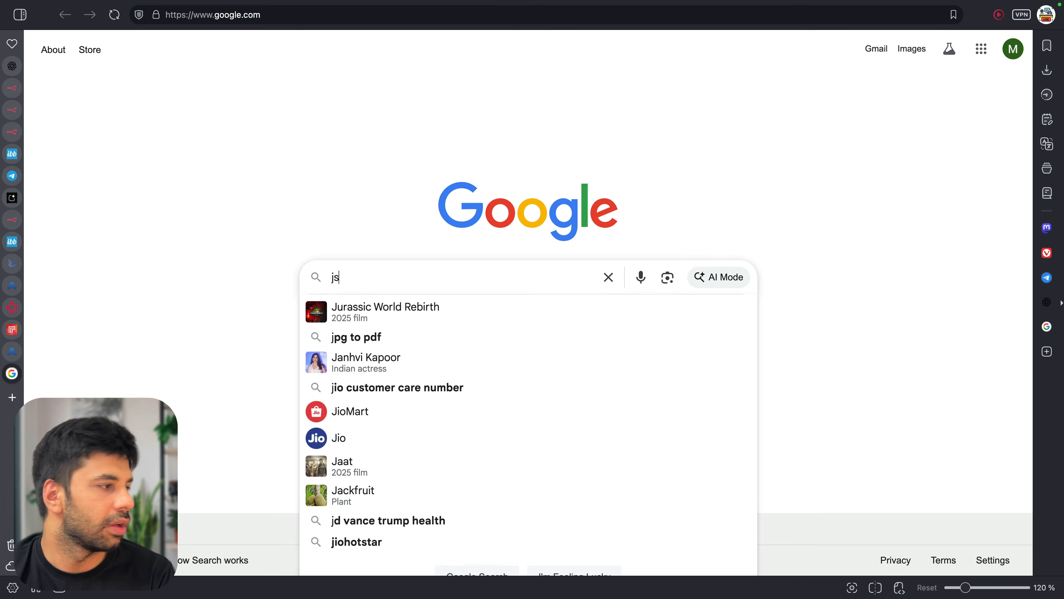
{"action": "type", "text": "on validator"}
{"action": "key", "text": "Return"}
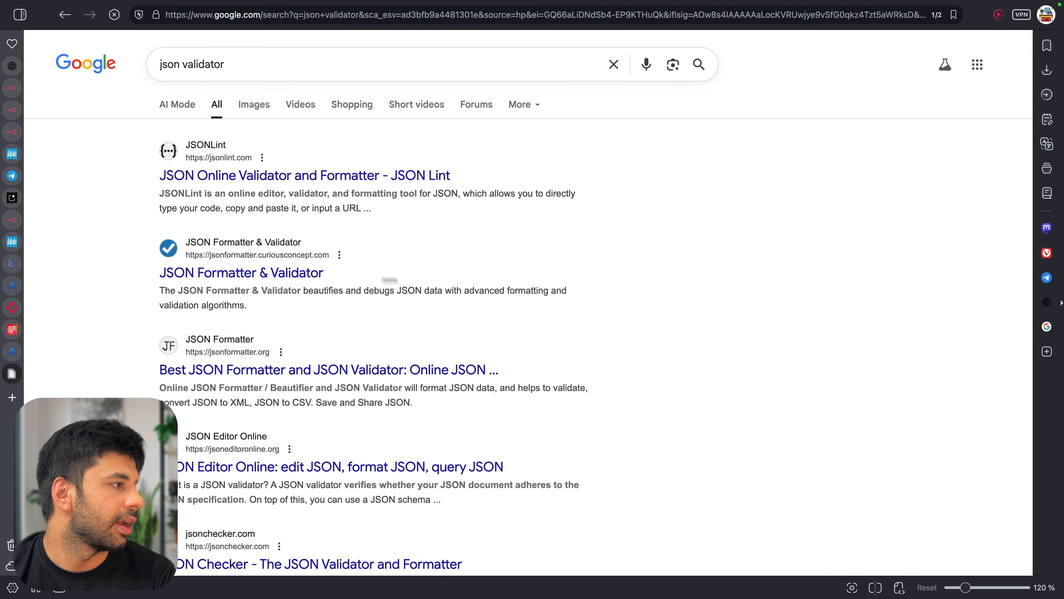
{"action": "left_click", "coordinate": [293, 274]}
Paste the copied request body and process it, confirming it is valid RFC 8259 JSON
{"action": "left_click", "coordinate": [327, 215]}
{"action": "key", "text": "ctrl+v"}
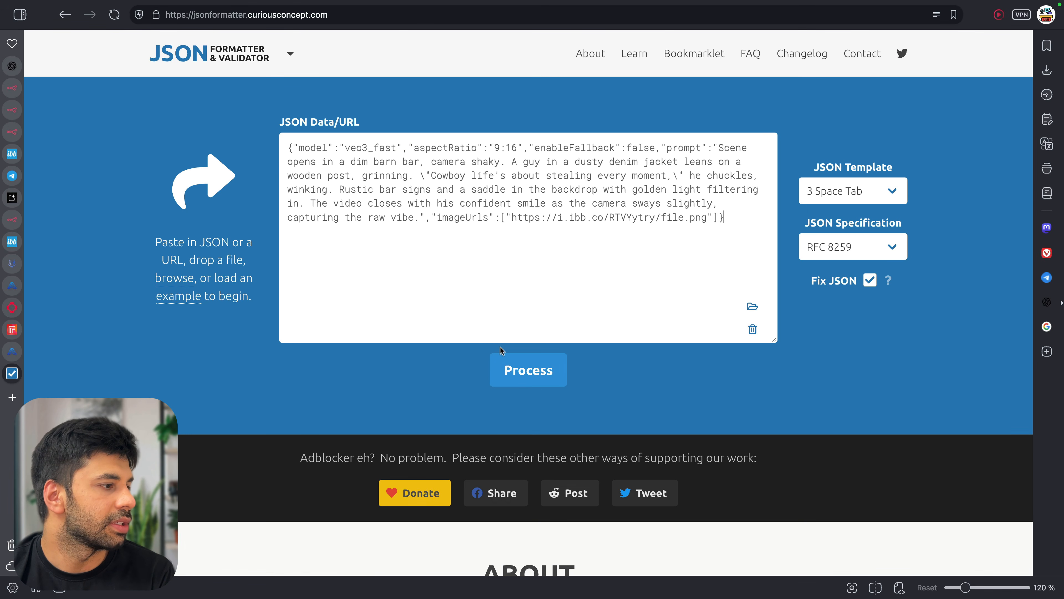
{"action": "left_click", "coordinate": [527, 371]}
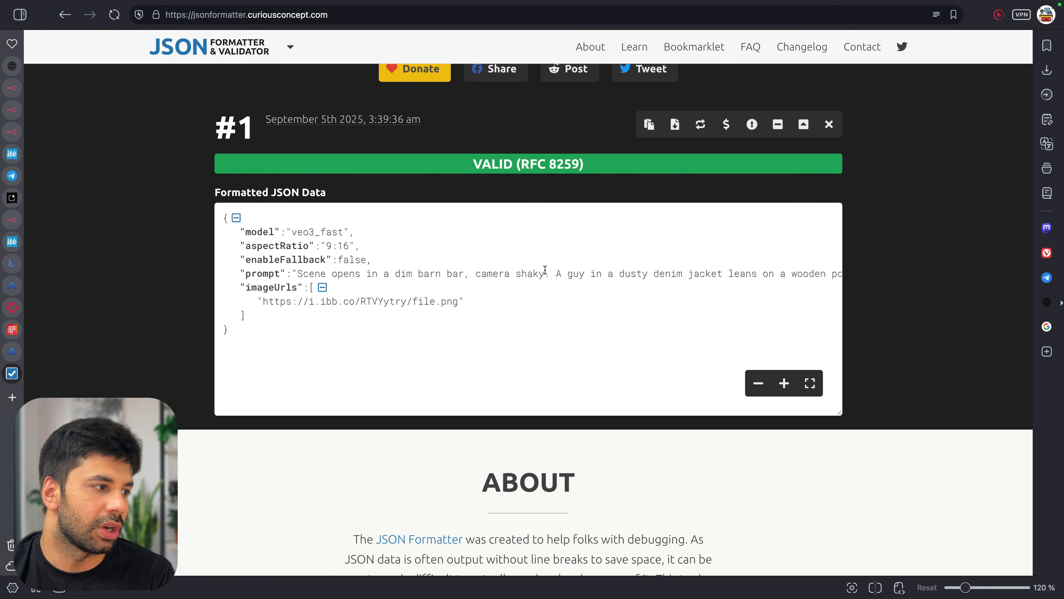
{"action": "scroll", "coordinate": [544, 273], "scroll_direction": "right", "scroll_amount": 15}
{"action": "scroll", "coordinate": [545, 273], "scroll_direction": "left", "scroll_amount": 15}
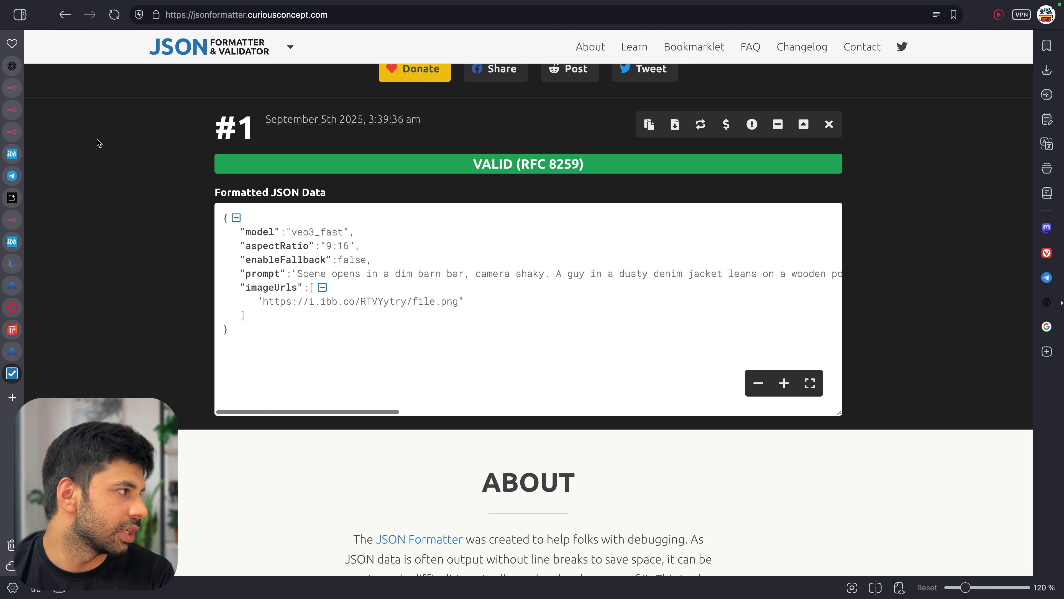
{"action": "left_click", "coordinate": [12, 131]}
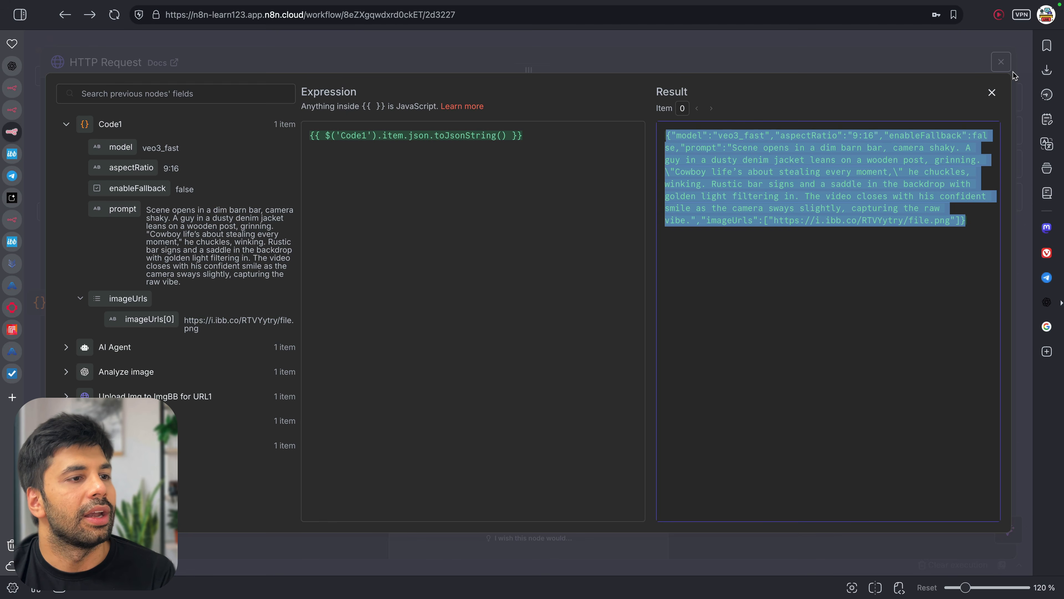
Execute the HTTP Request step and copy the taskId from its code 200 success output
{"action": "left_click", "coordinate": [991, 92]}
{"action": "left_click", "coordinate": [618, 90]}
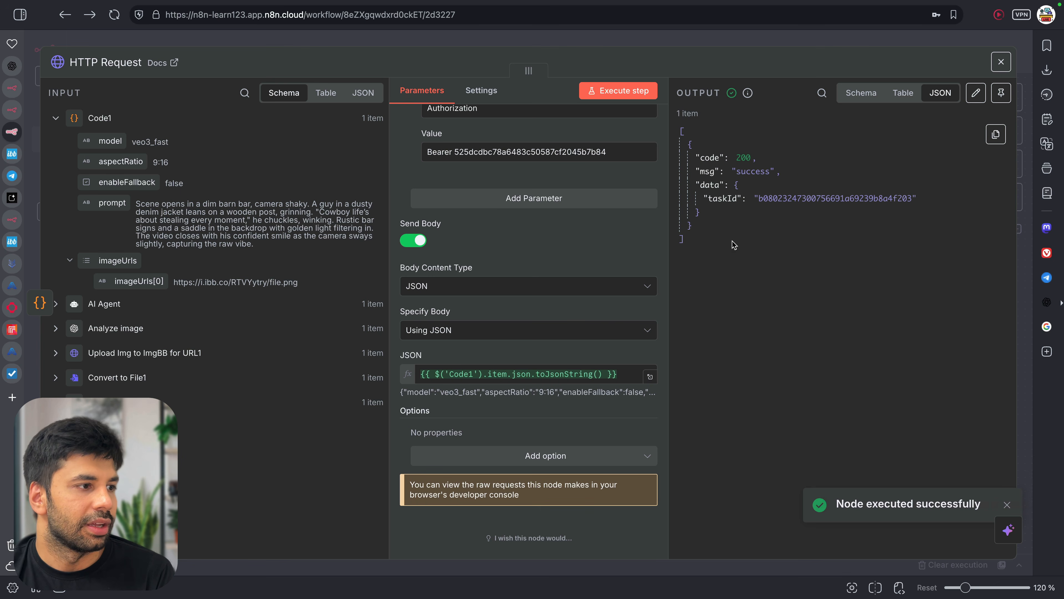
{"action": "left_click_drag", "start_coordinate": [759, 198], "coordinate": [914, 198]}
{"action": "key", "text": "super+c"}
{"action": "key", "text": "super+Tab"}
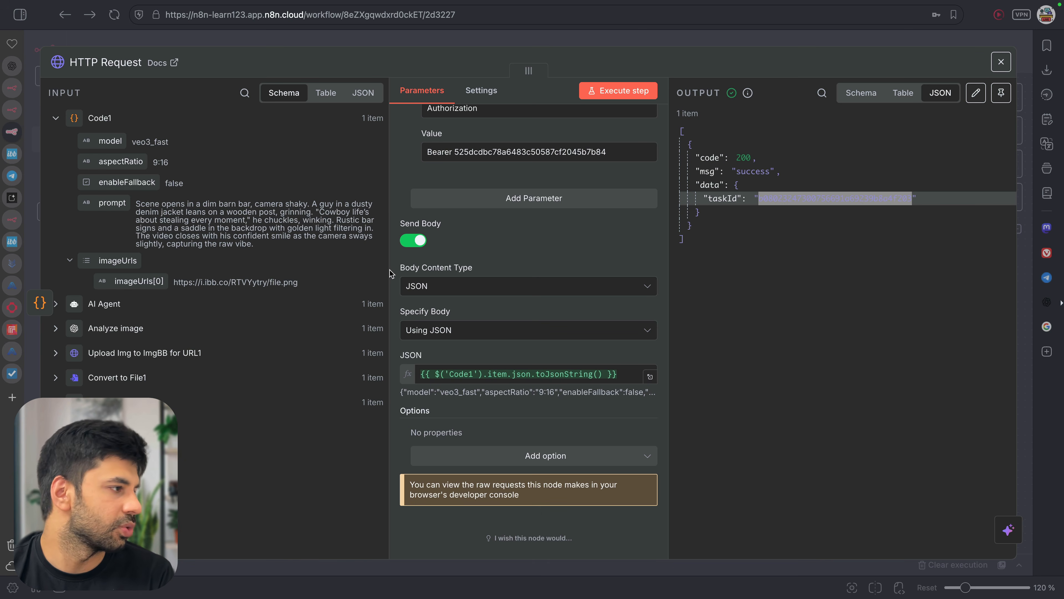
{"action": "key", "text": "super+Tab"}
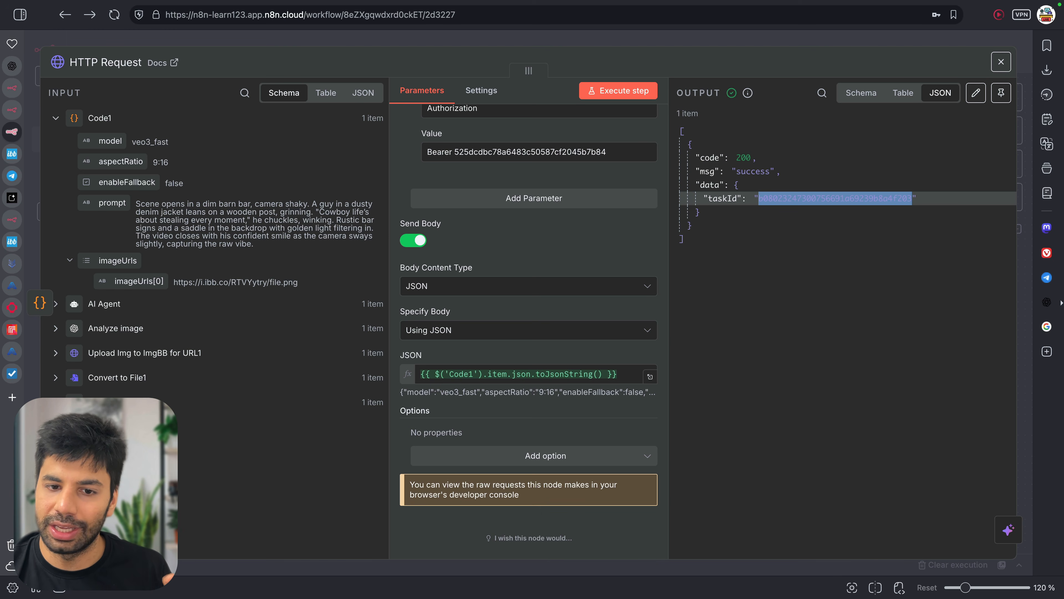
{"action": "key", "text": "super+Tab"}
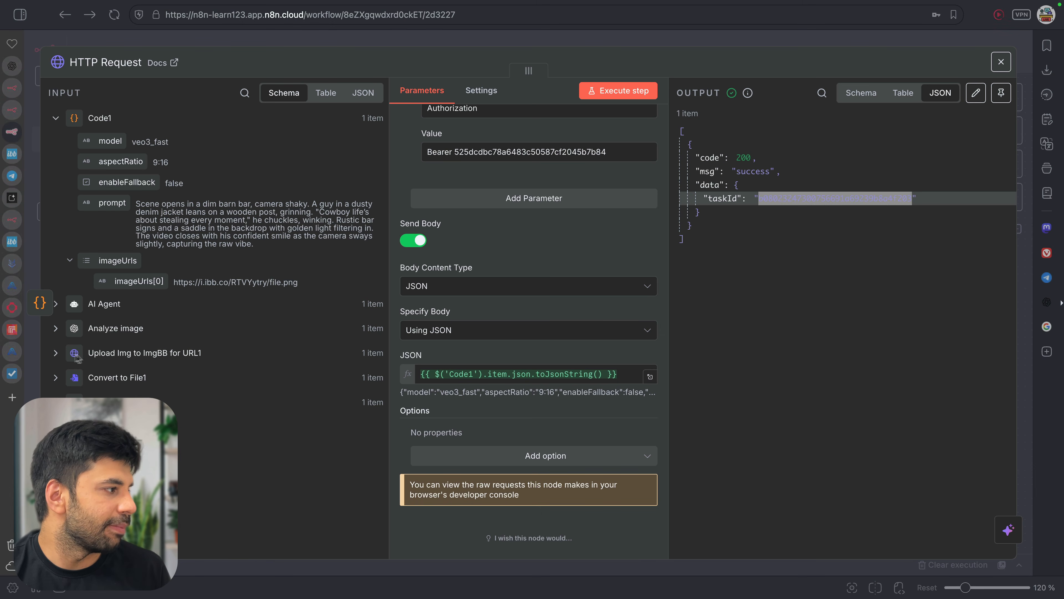
{"action": "key", "text": "super+Tab"}
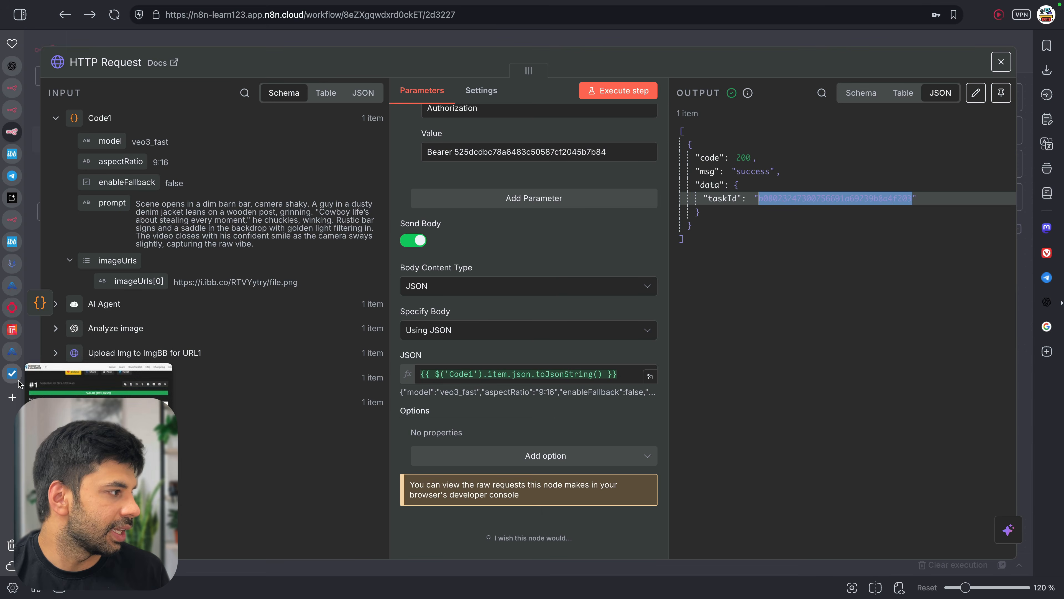
{"action": "left_click", "coordinate": [17, 356]}
Open the Get Veo3 Video Details playground and paste the API key as the bearer token
{"action": "left_click", "coordinate": [102, 256]}
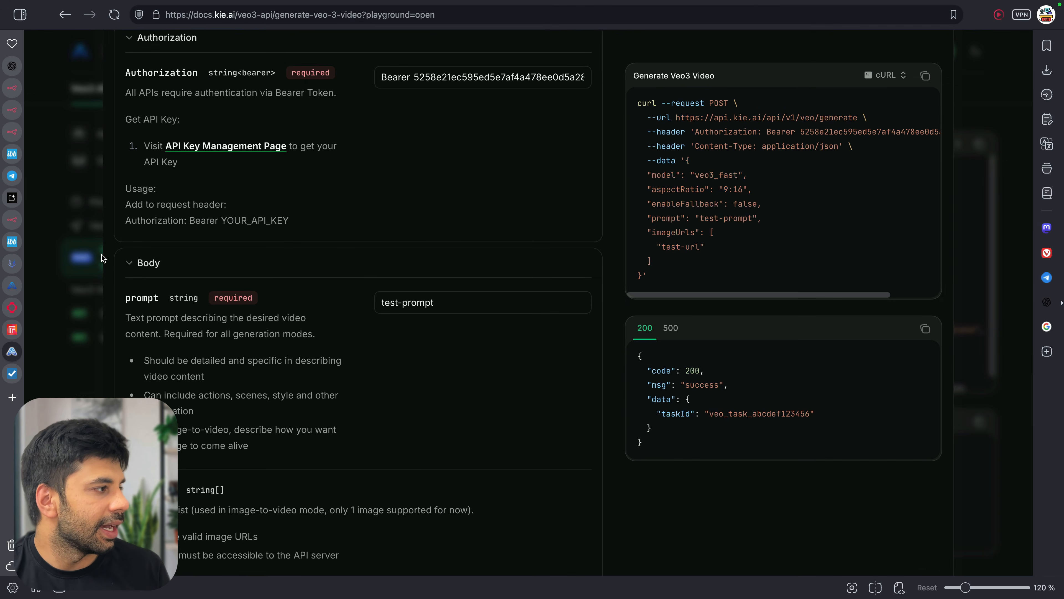
{"action": "left_click", "coordinate": [157, 319]}
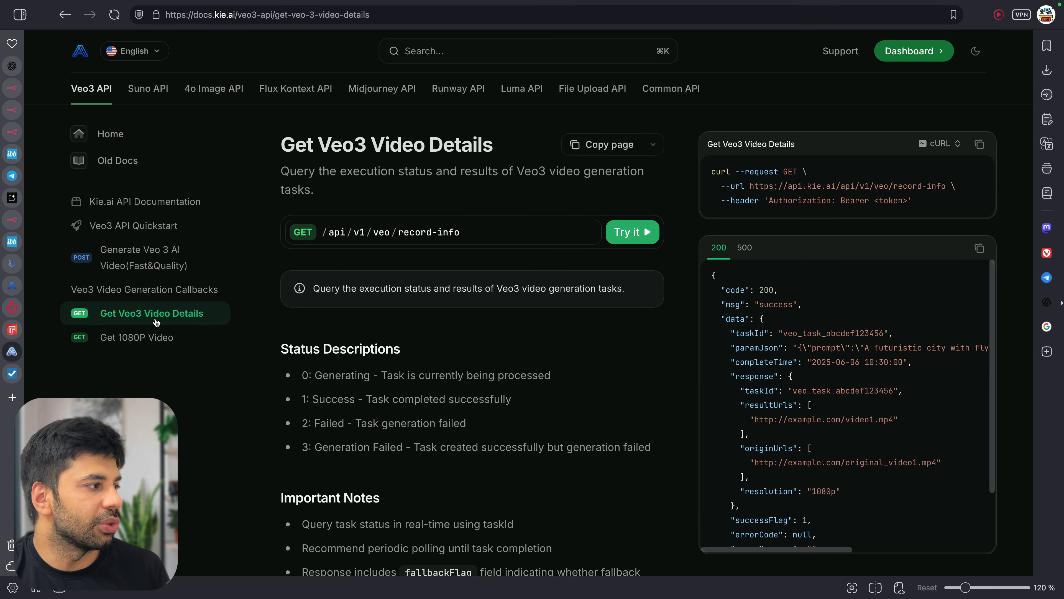
{"action": "left_click", "coordinate": [638, 229]}
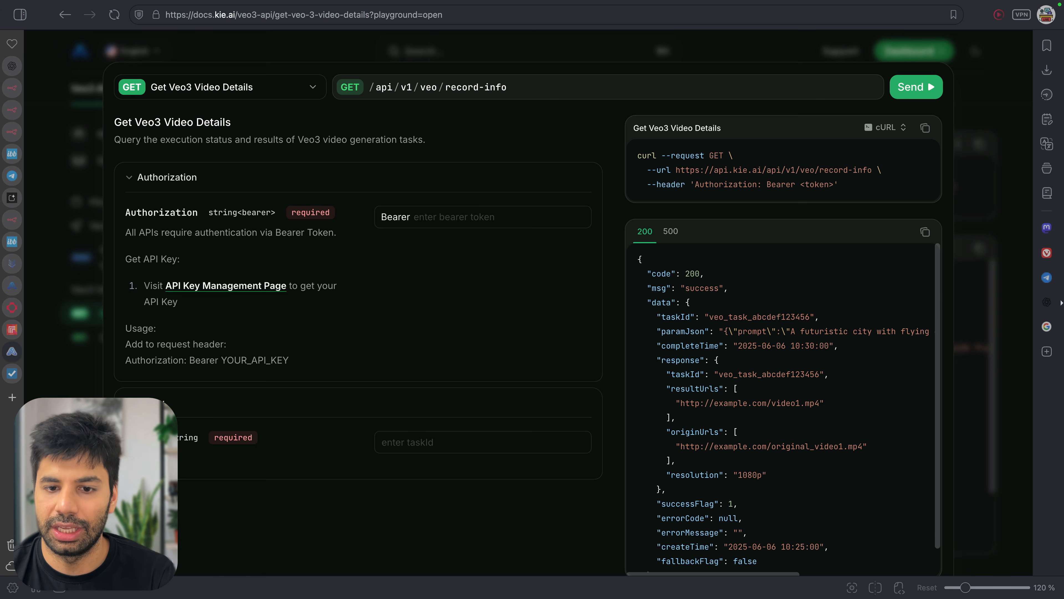
{"action": "left_click", "coordinate": [506, 217]}
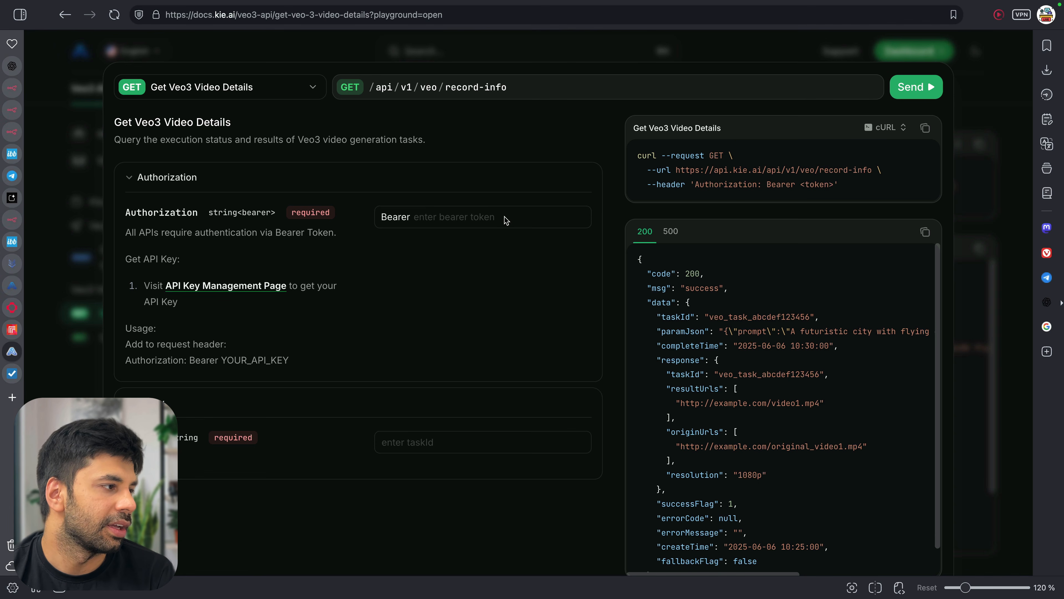
{"action": "key", "text": "super+v"}
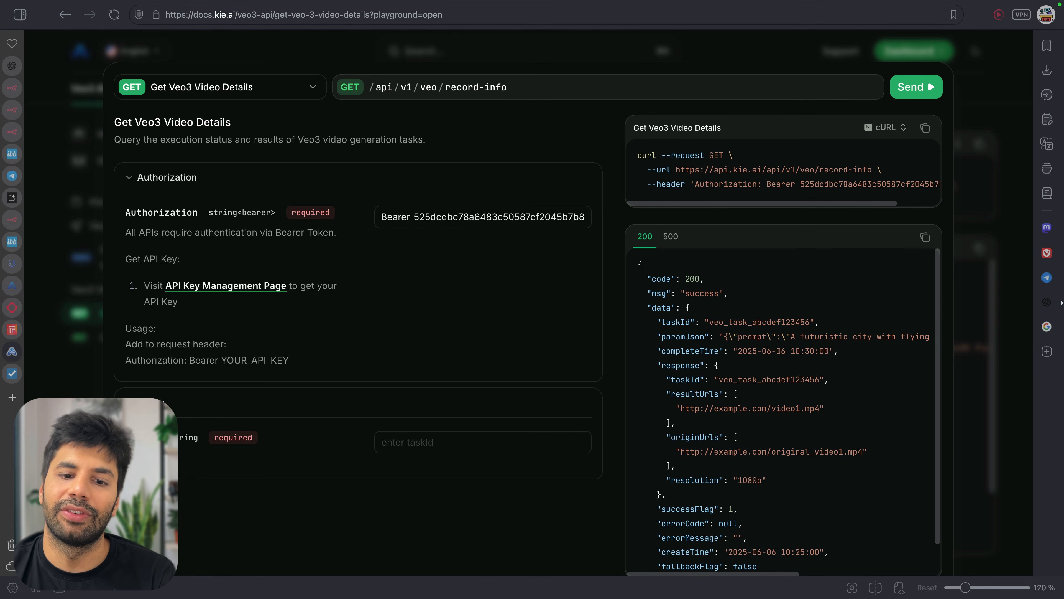
Send the query for the copied taskId, getting 200 OK with successFlag 0 and null response
{"action": "left_click", "coordinate": [406, 439]}
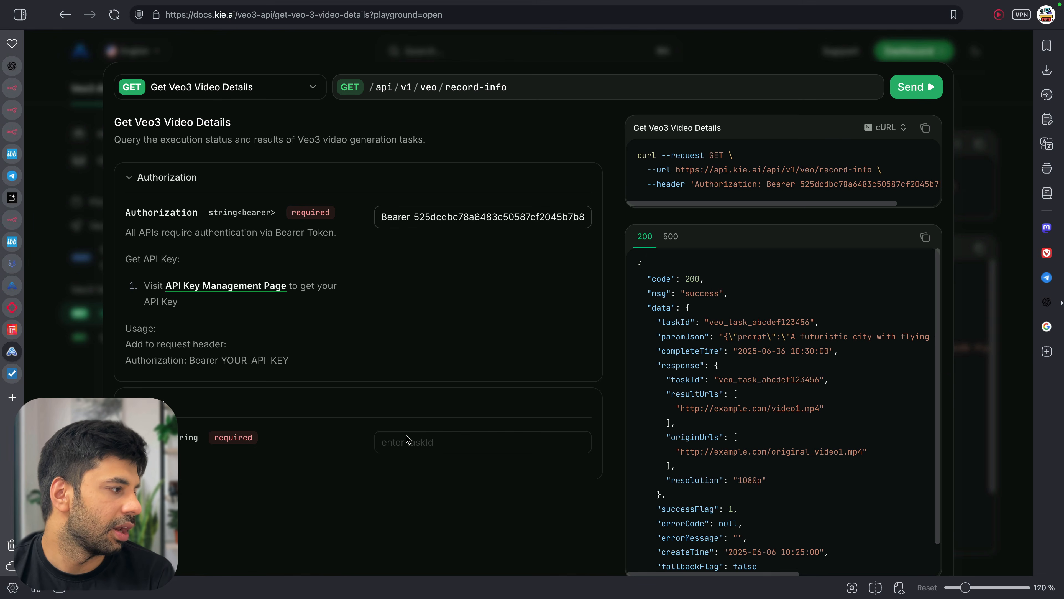
{"action": "key", "text": "super+v"}
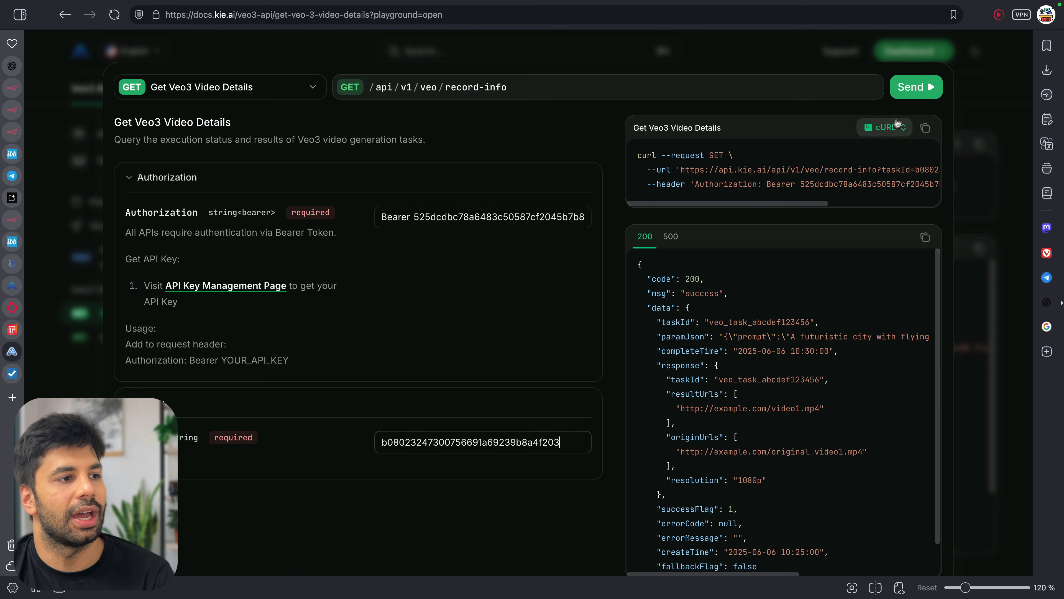
{"action": "left_click", "coordinate": [914, 93]}
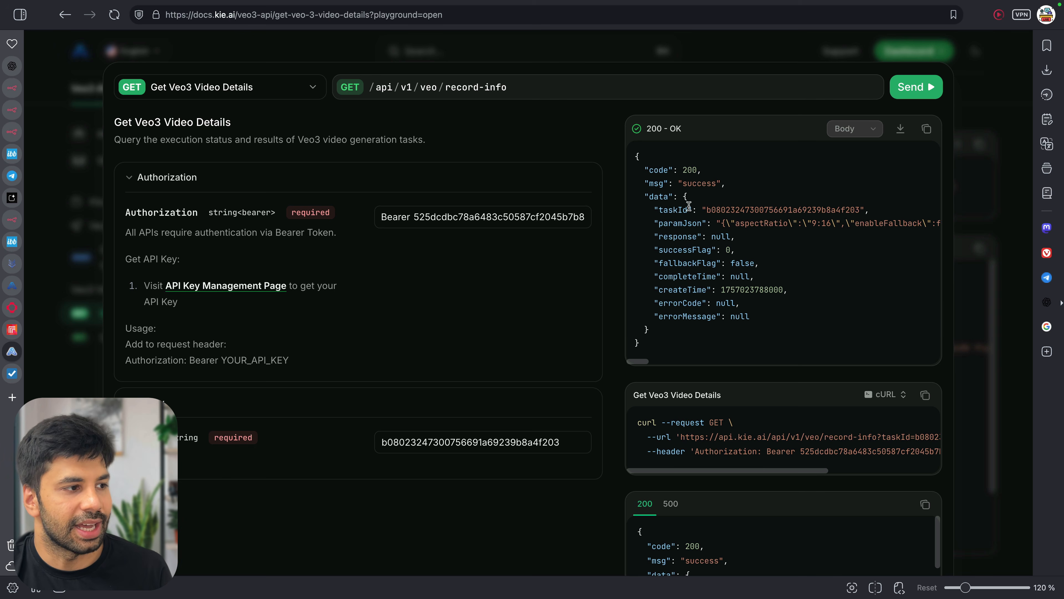
{"action": "left_click_drag", "start_coordinate": [674, 223], "coordinate": [794, 224]}
{"action": "left_click_drag", "start_coordinate": [673, 183], "coordinate": [750, 186]}
{"action": "left_click", "coordinate": [750, 186]}
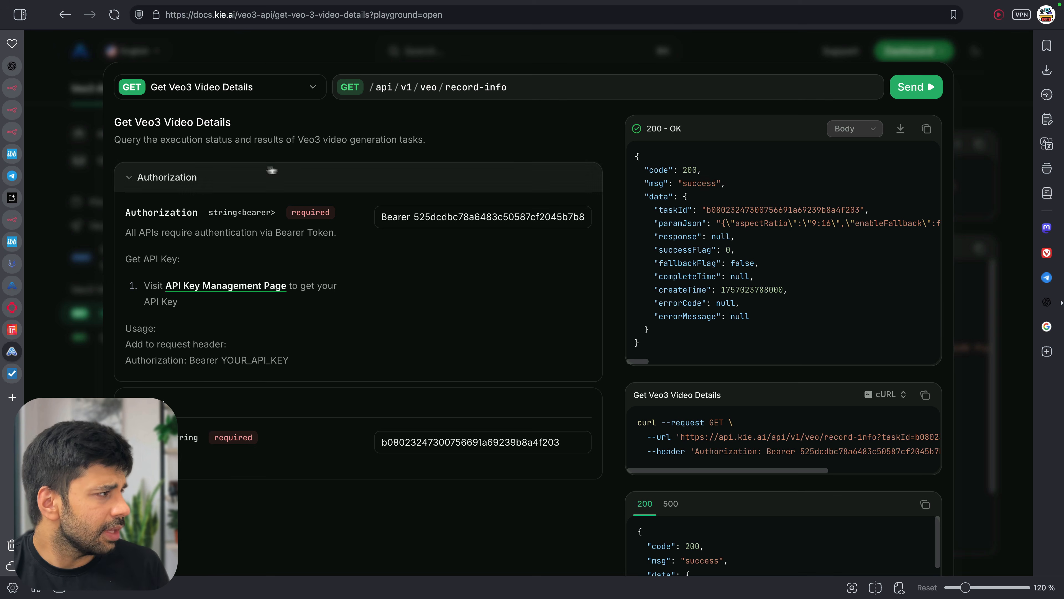
{"action": "left_click", "coordinate": [18, 136]}
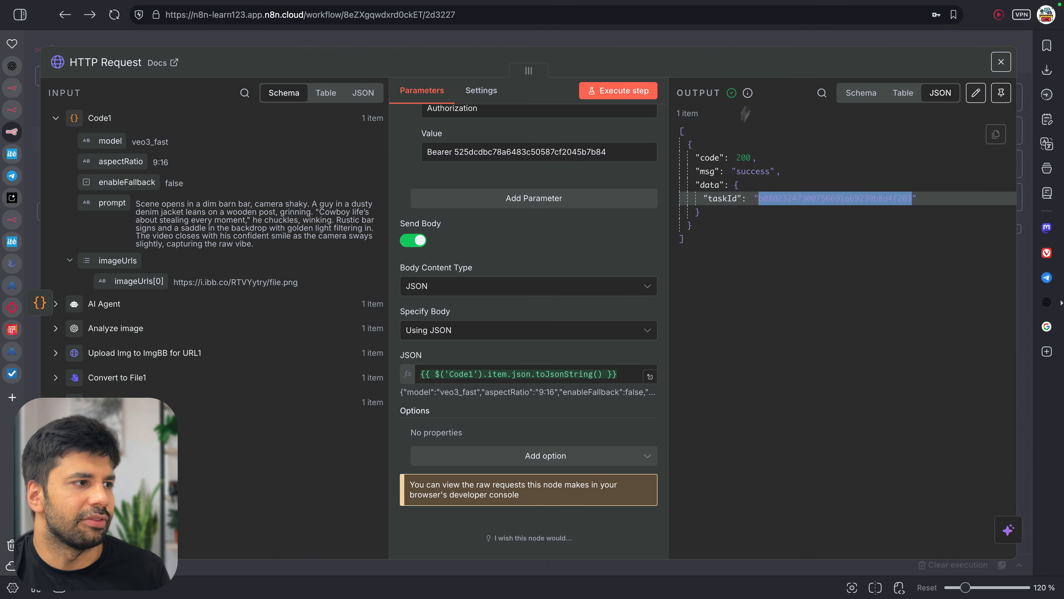
Add a Wait node after HTTP Request, set to resume on a webhook call
{"action": "key", "text": "Escape"}
{"action": "scroll", "coordinate": [916, 271], "scroll_direction": "right", "scroll_amount": 5}
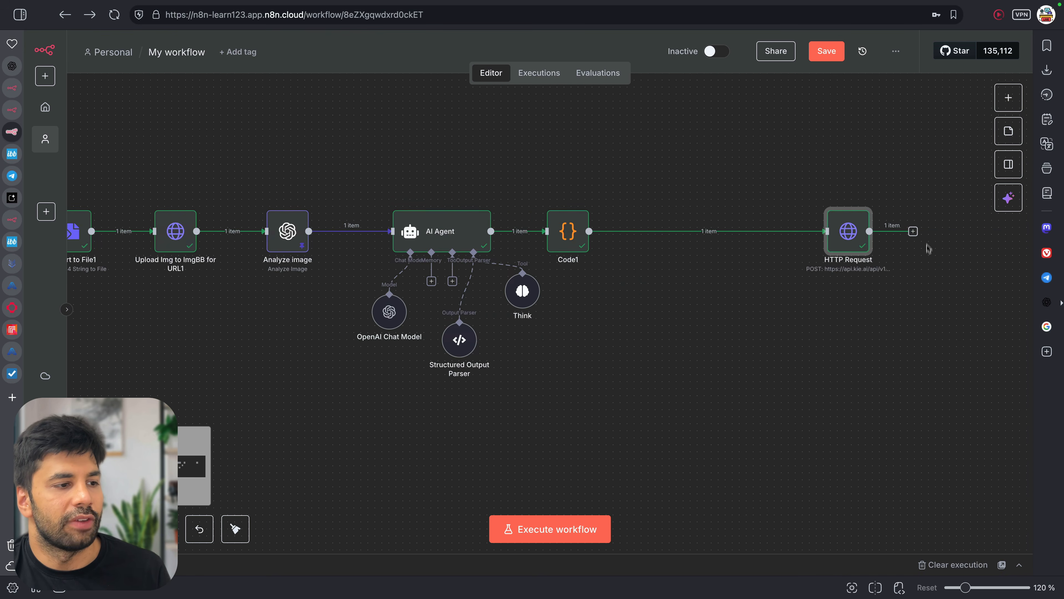
{"action": "left_click", "coordinate": [914, 231]}
{"action": "type", "text": "wait"}
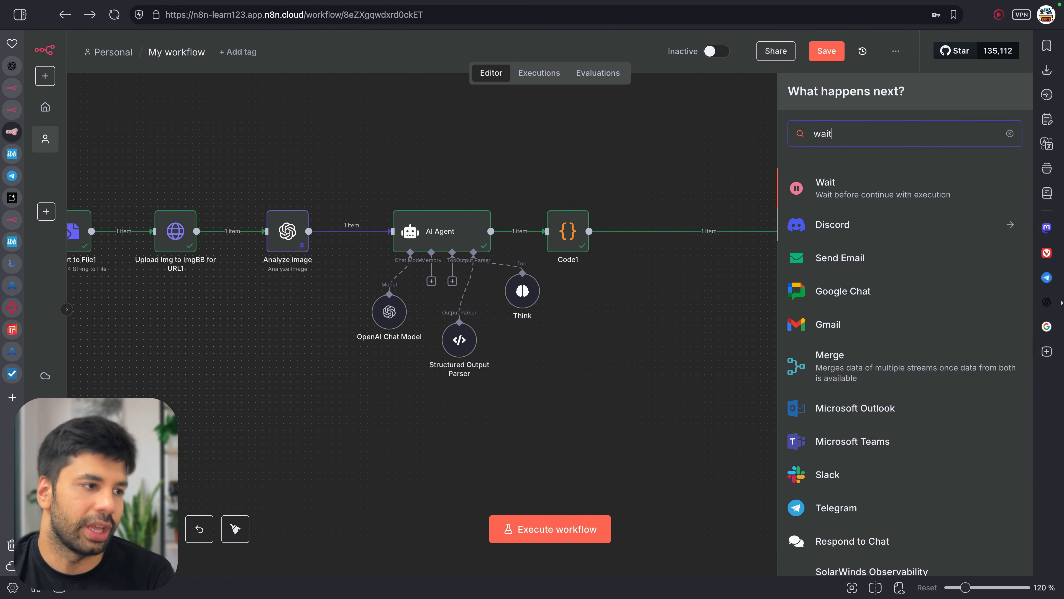
{"action": "key", "text": "Return"}
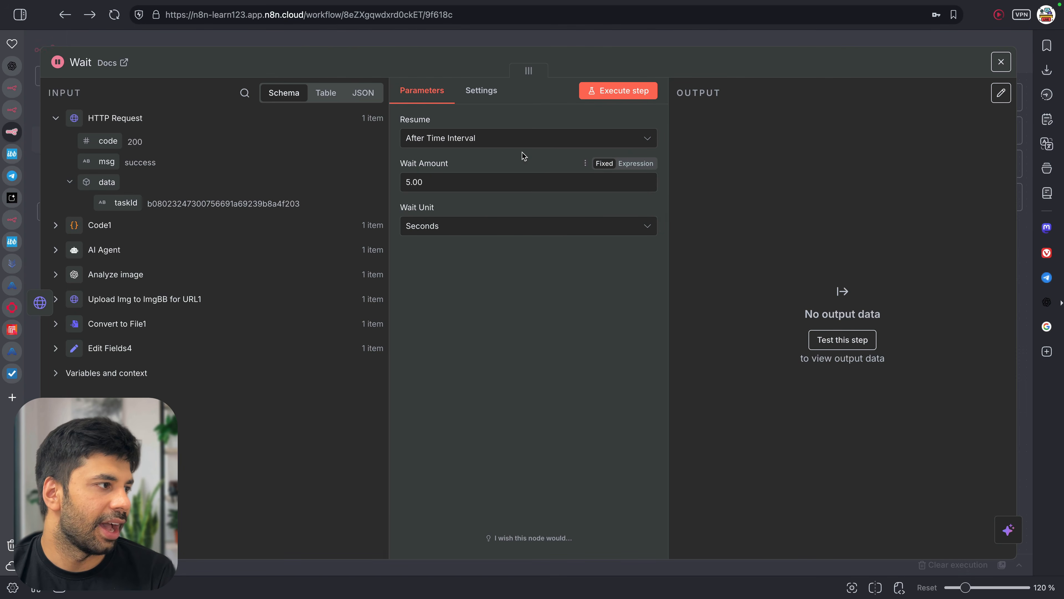
{"action": "left_click", "coordinate": [504, 141]}
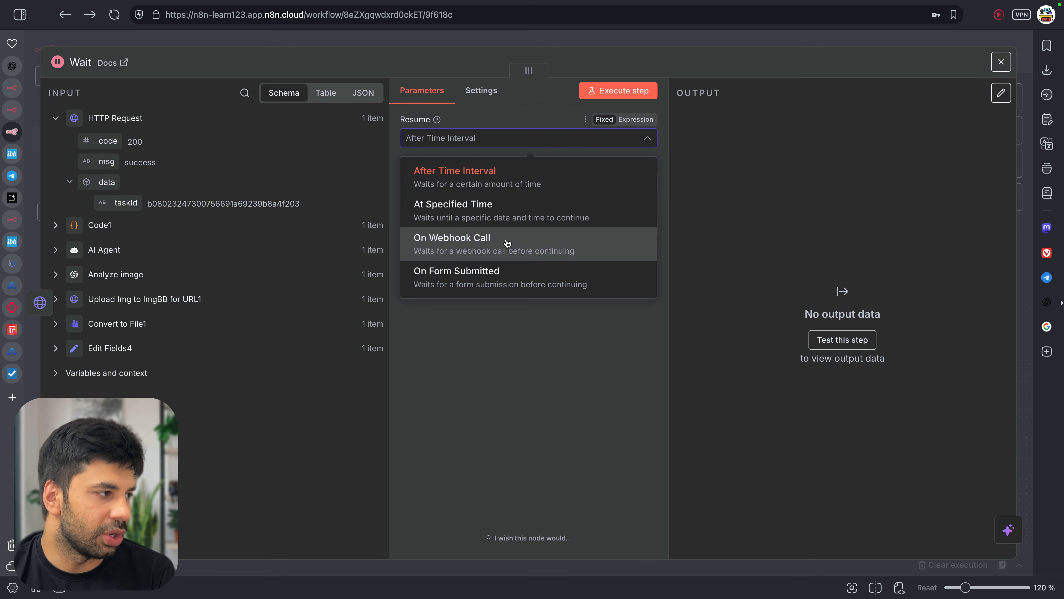
{"action": "left_click", "coordinate": [518, 239]}
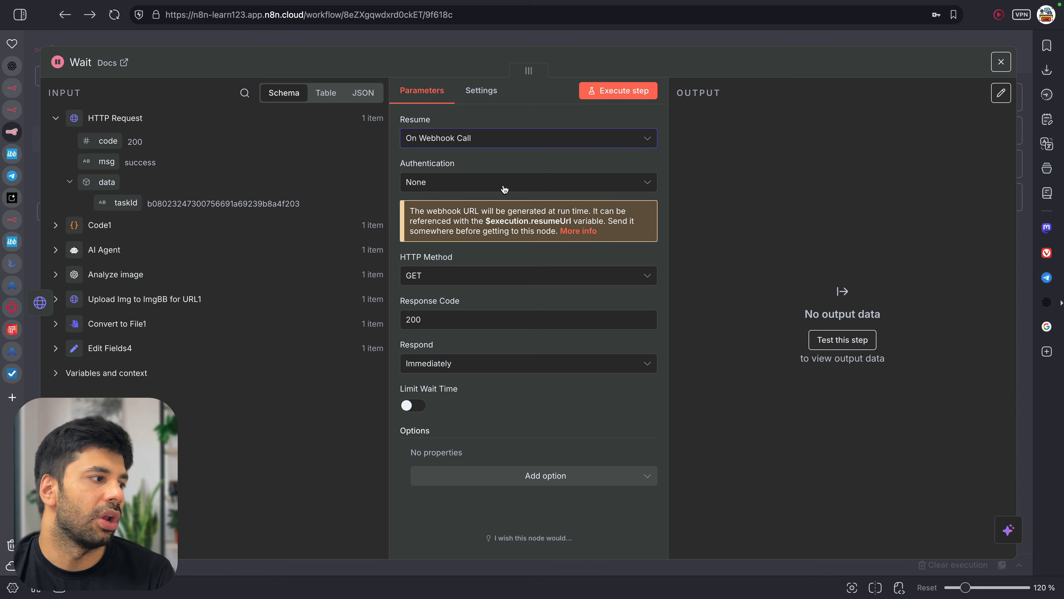
{"action": "left_click", "coordinate": [426, 44]}
{"action": "left_click_drag", "start_coordinate": [938, 237], "coordinate": [966, 237]}
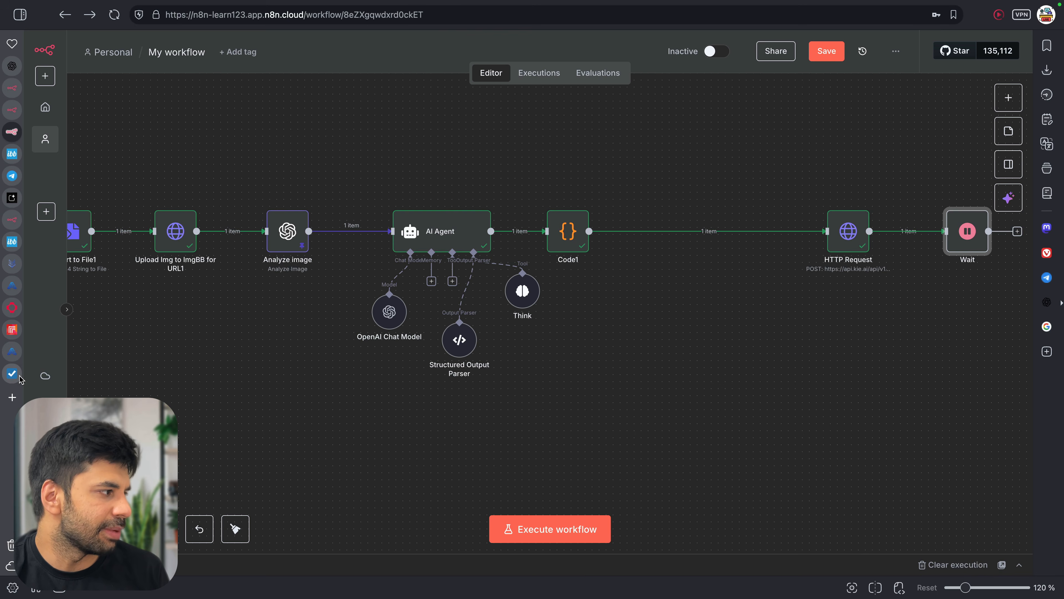
{"action": "left_click", "coordinate": [12, 372]}
Re-send the Get Veo3 Video Details request, still successFlag 0, then go to the API Key page
{"action": "left_click", "coordinate": [12, 351]}
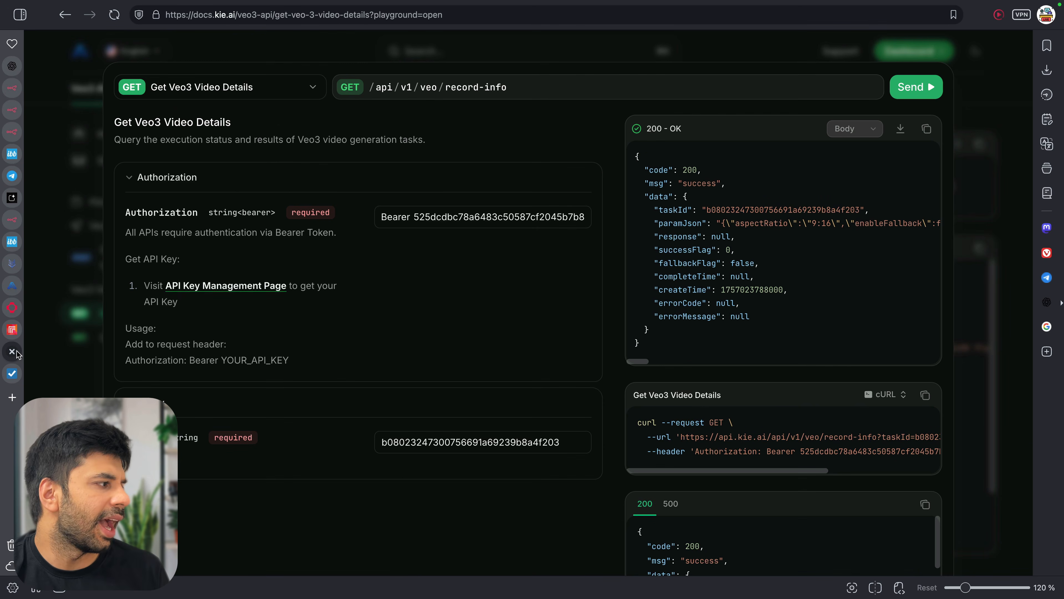
{"action": "left_click", "coordinate": [936, 93]}
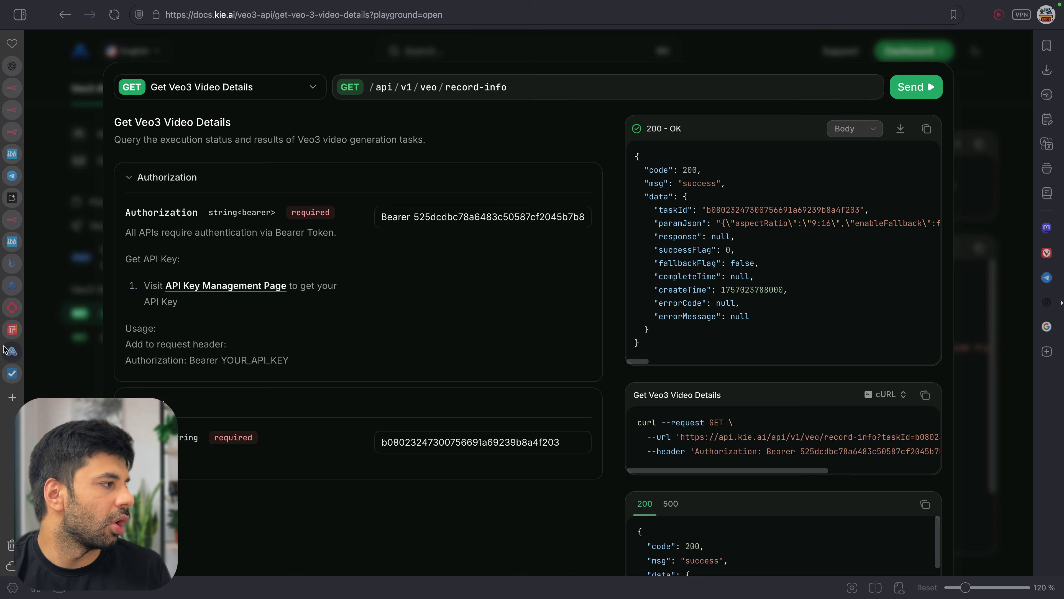
{"action": "left_click", "coordinate": [12, 285]}
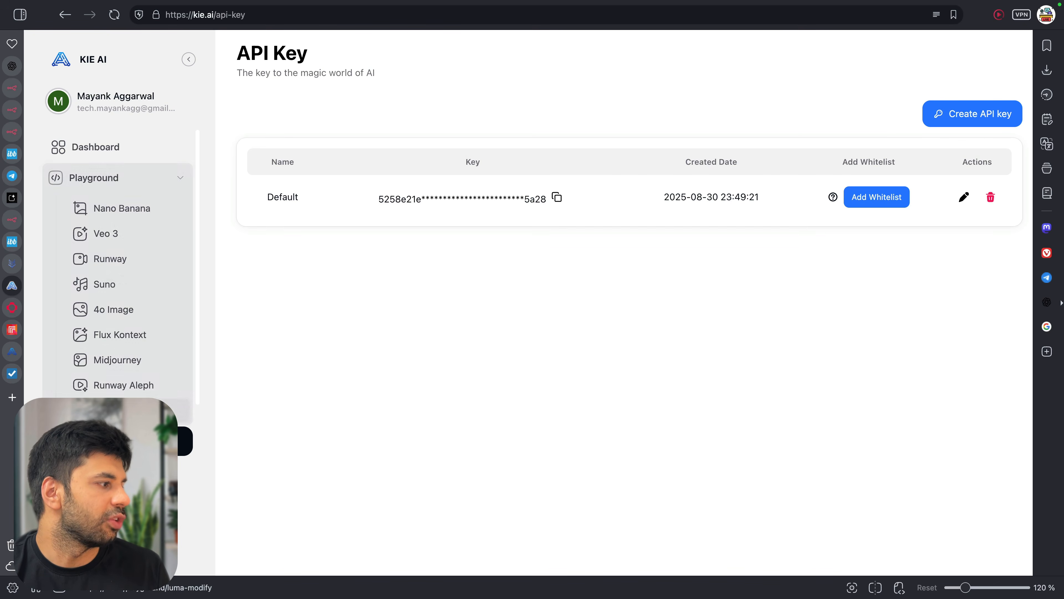
Filter the Logs to Veo 3 and switch to the other account's window showing the running 80-credit task
{"action": "left_click", "coordinate": [117, 376]}
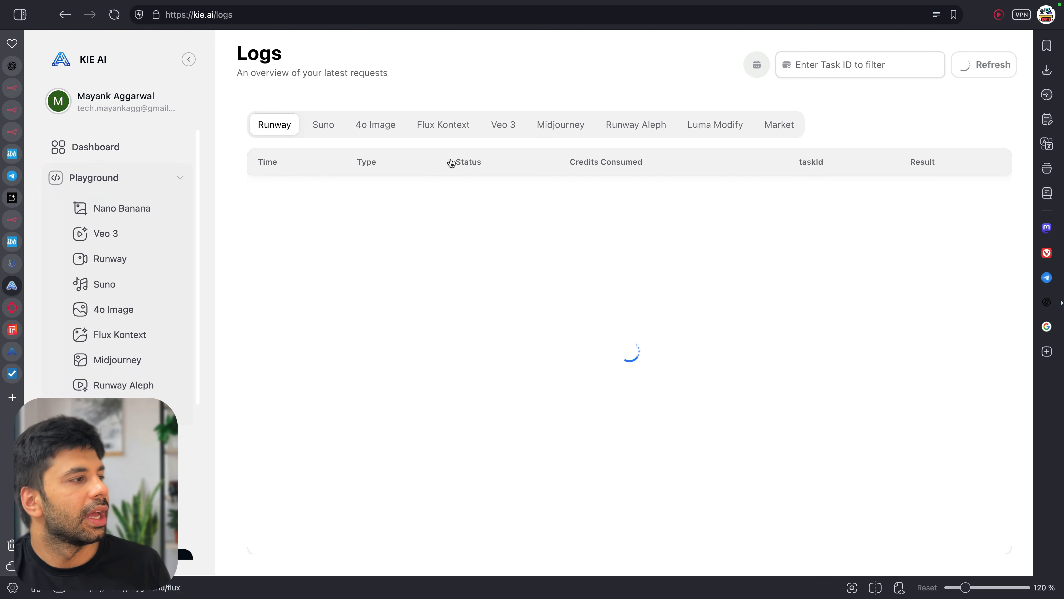
{"action": "left_click", "coordinate": [508, 128]}
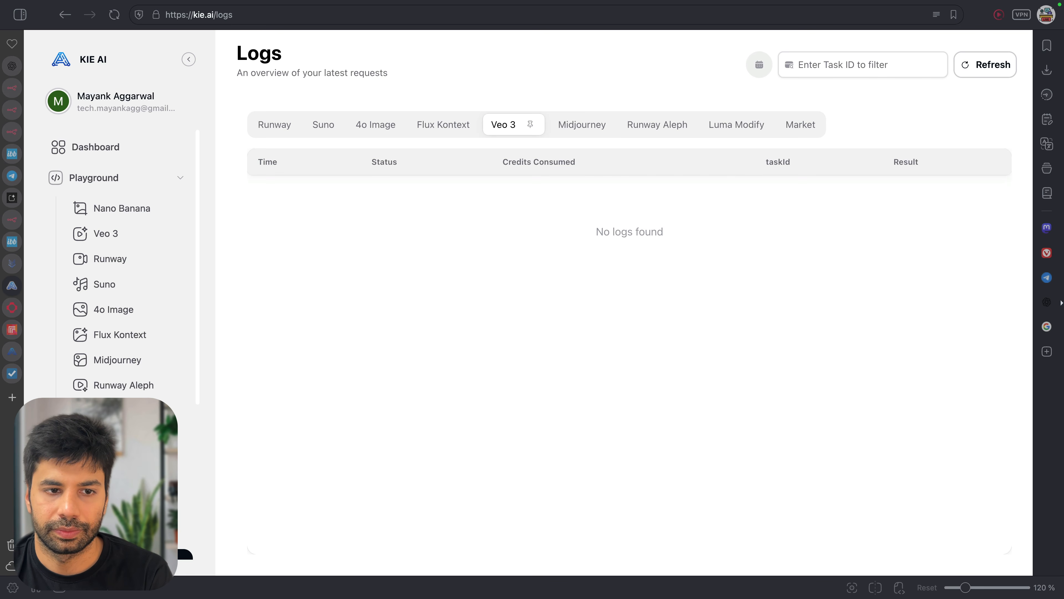
{"action": "key", "text": "ctrl+Up"}
{"action": "left_click", "coordinate": [728, 36]}
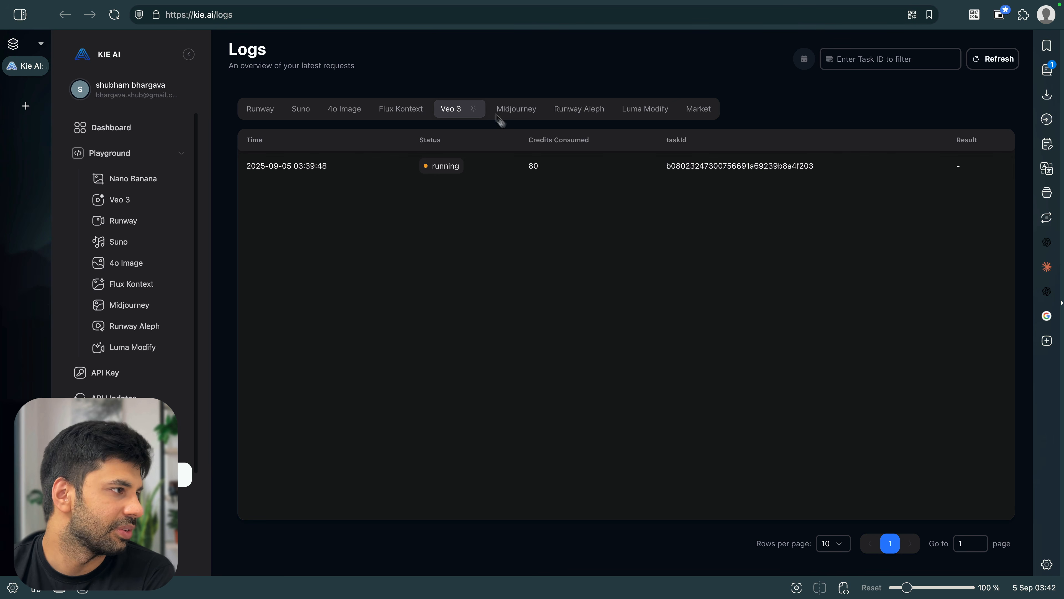
Reload the Veo 3 logs until the 03:39:48 task shows success, then copy its result URL
{"action": "left_click", "coordinate": [406, 21]}
{"action": "key", "text": "Return"}
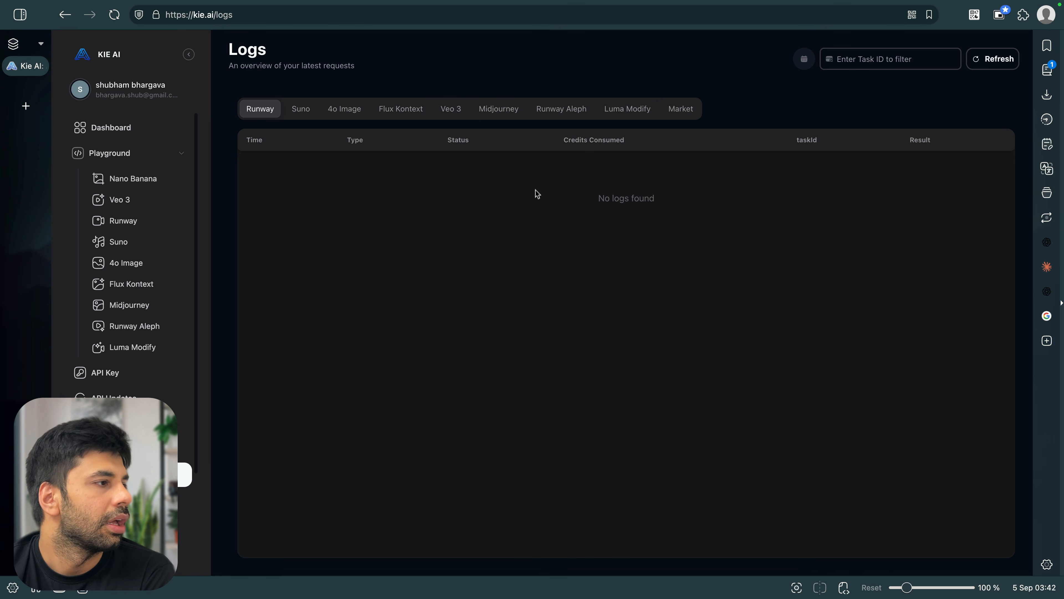
{"action": "left_click", "coordinate": [458, 114]}
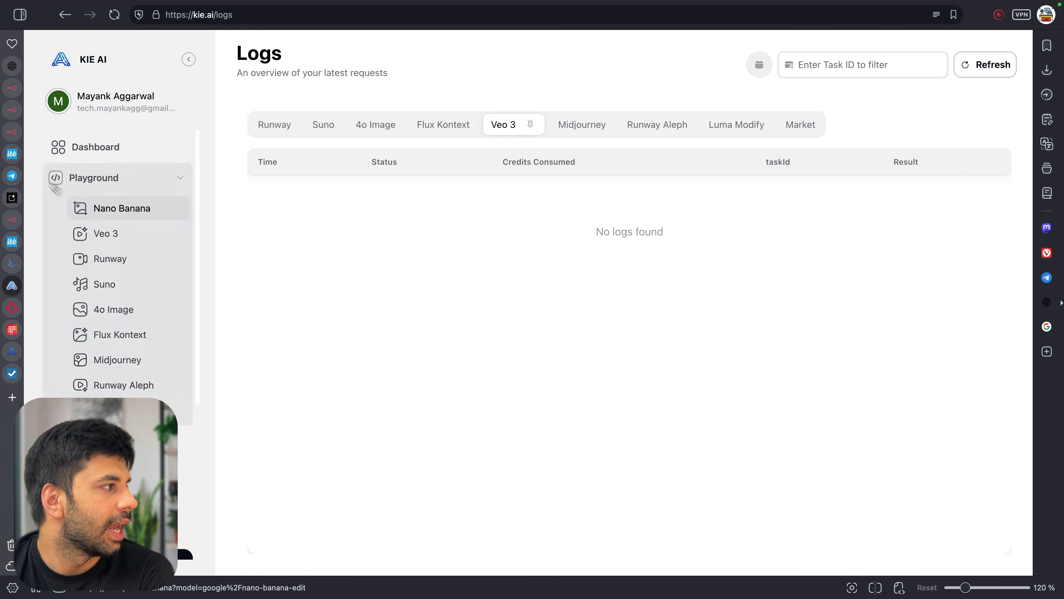
{"action": "left_click", "coordinate": [11, 132]}
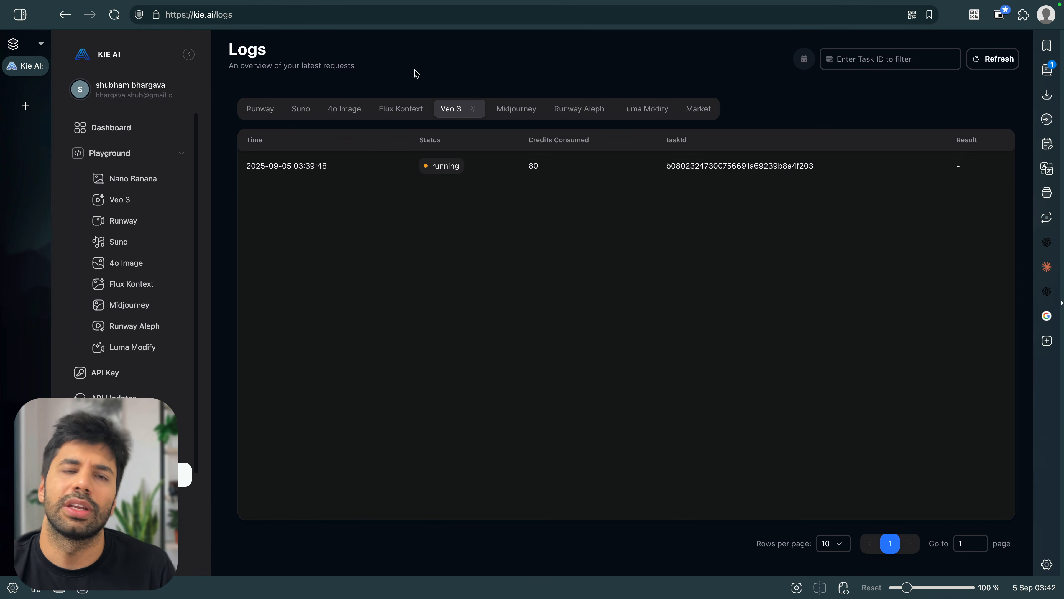
{"action": "left_click", "coordinate": [454, 21]}
{"action": "key", "text": "Return"}
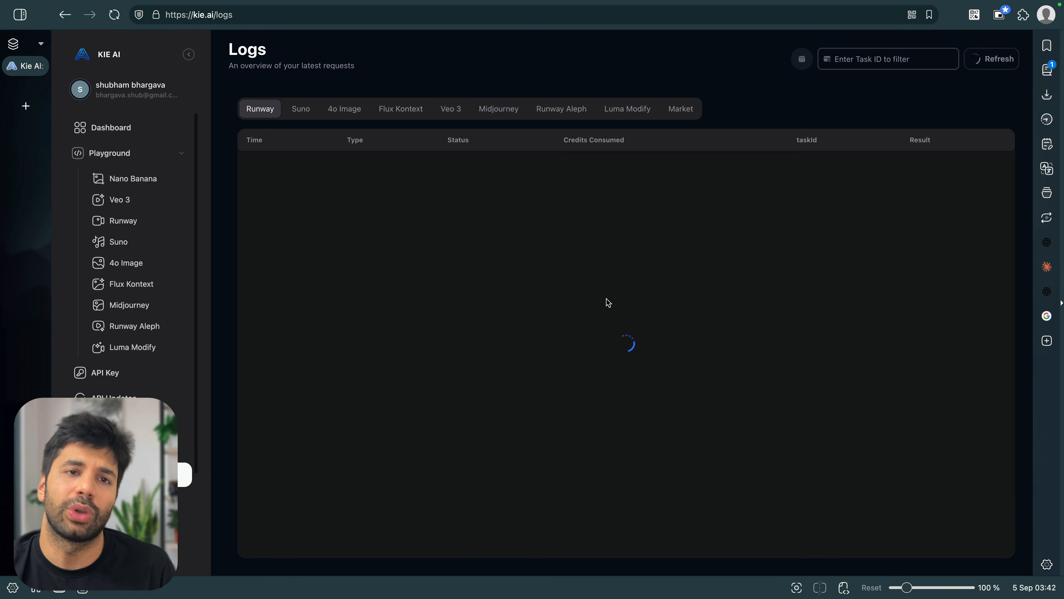
{"action": "left_click", "coordinate": [448, 109]}
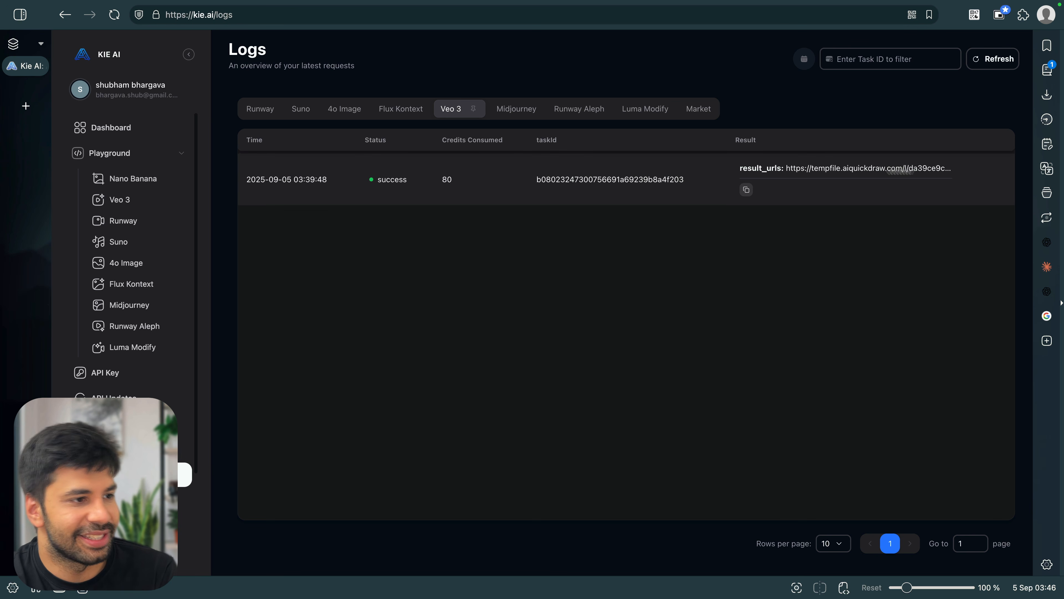
{"action": "left_click", "coordinate": [950, 169]}
{"action": "left_click", "coordinate": [746, 190]}
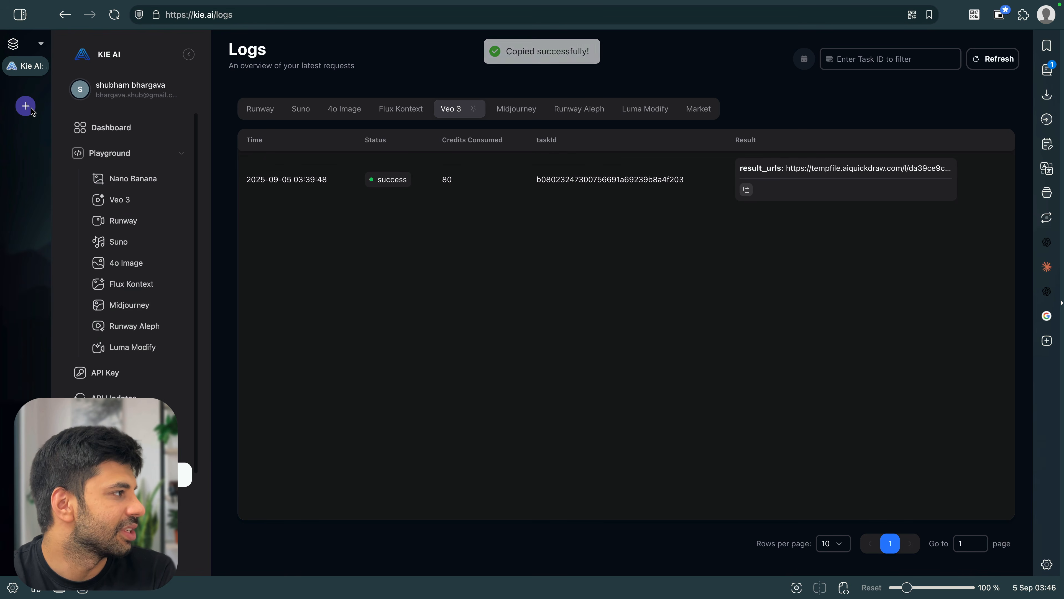
Try loading the pasted result link in a new tab, then close the failed search page
{"action": "key", "text": "ctrl+Left"}
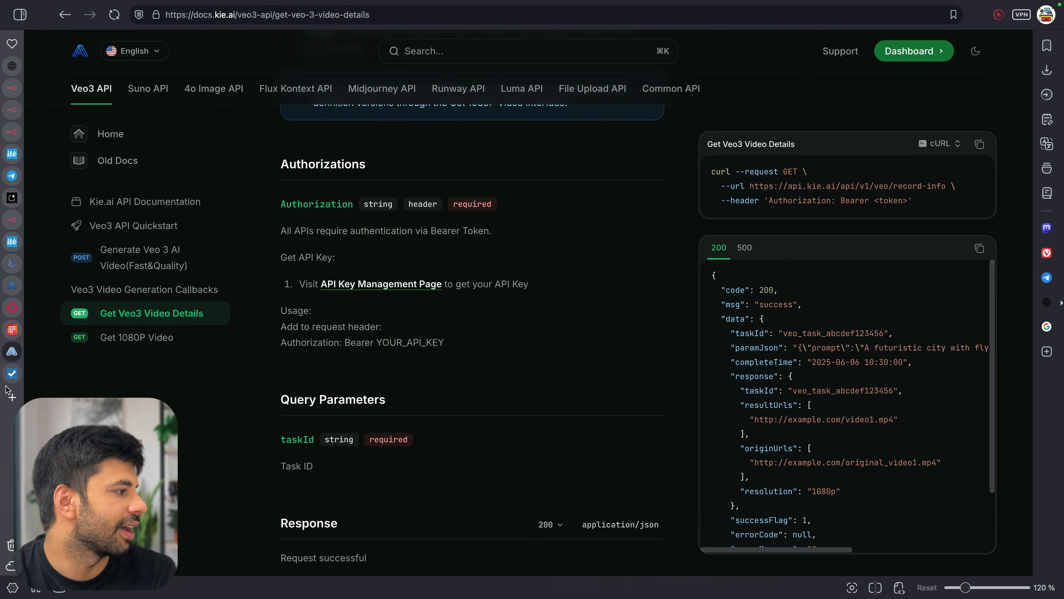
{"action": "left_click", "coordinate": [12, 397]}
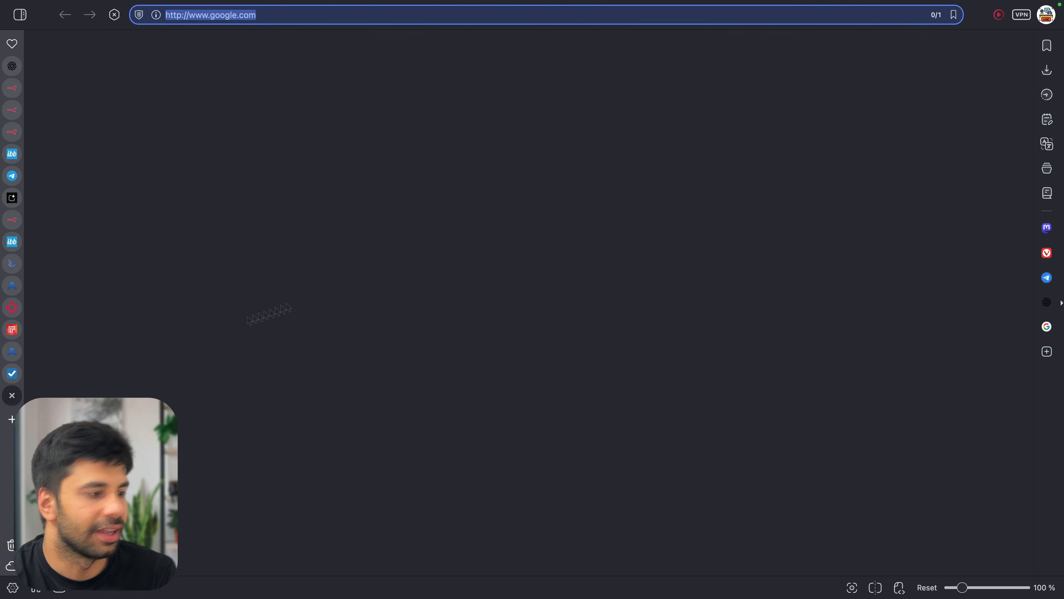
{"action": "key", "text": "super+v"}
{"action": "key", "text": "Return"}
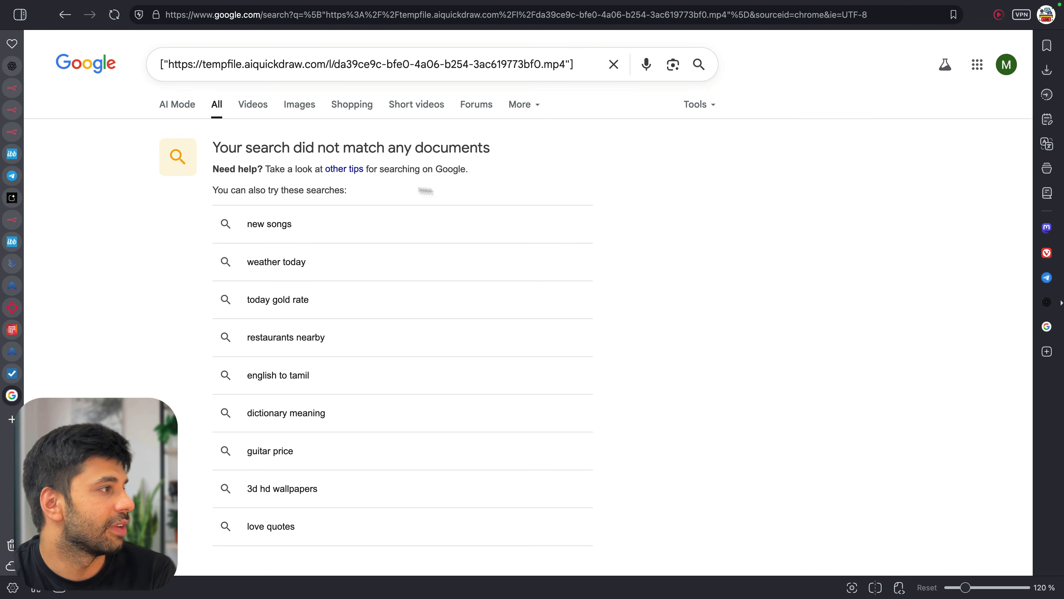
{"action": "key", "text": "super+w"}
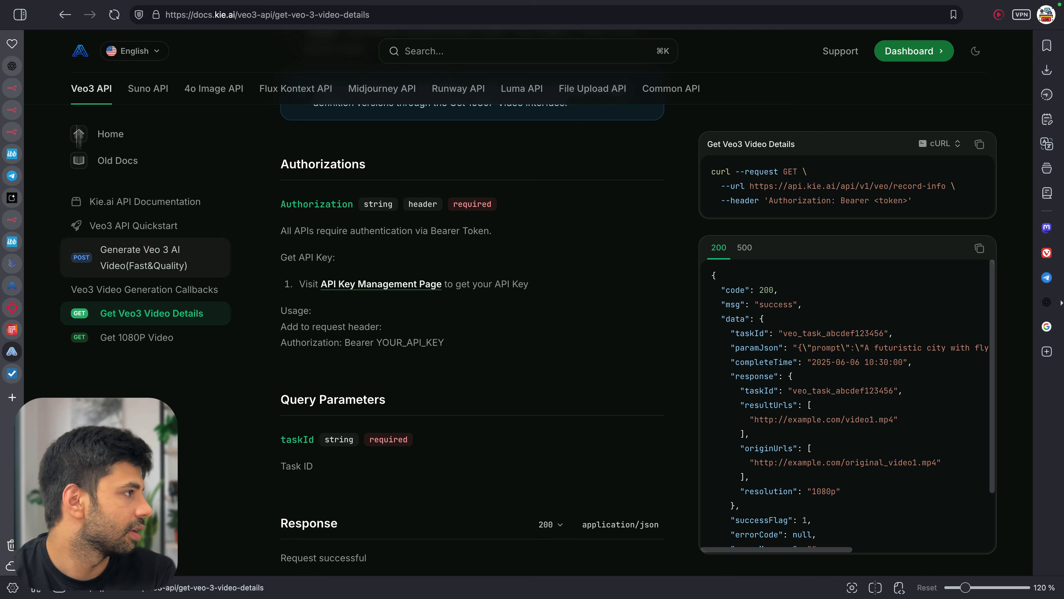
Copy the result URL again, load it in a new tab and play the 8-second video
{"action": "mouse_move", "coordinate": [15, 88]}
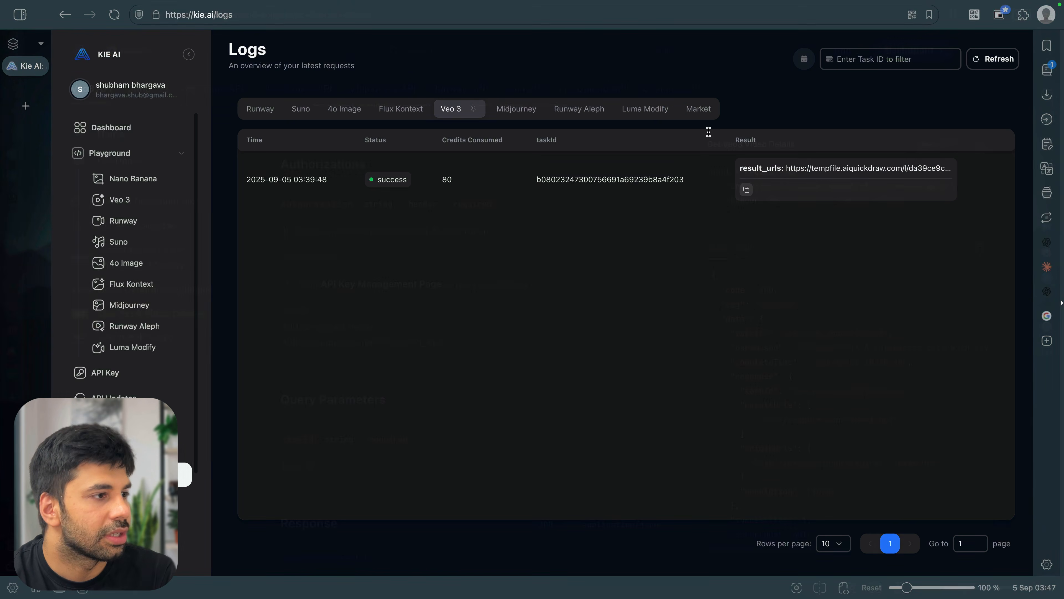
{"action": "left_click", "coordinate": [798, 172]}
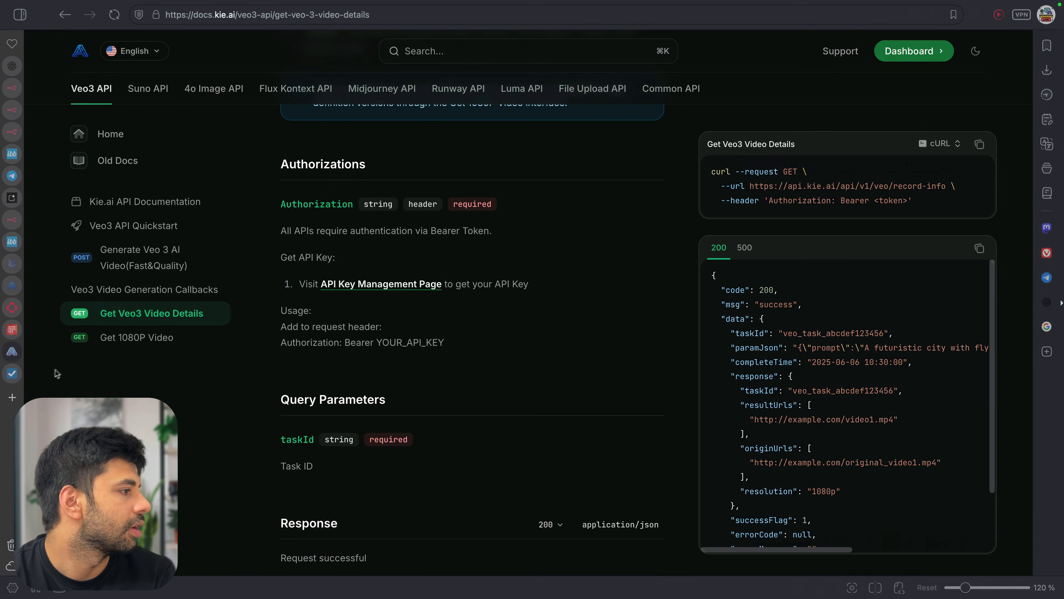
{"action": "key", "text": "ctrl+t"}
{"action": "key", "text": "ctrl+v"}
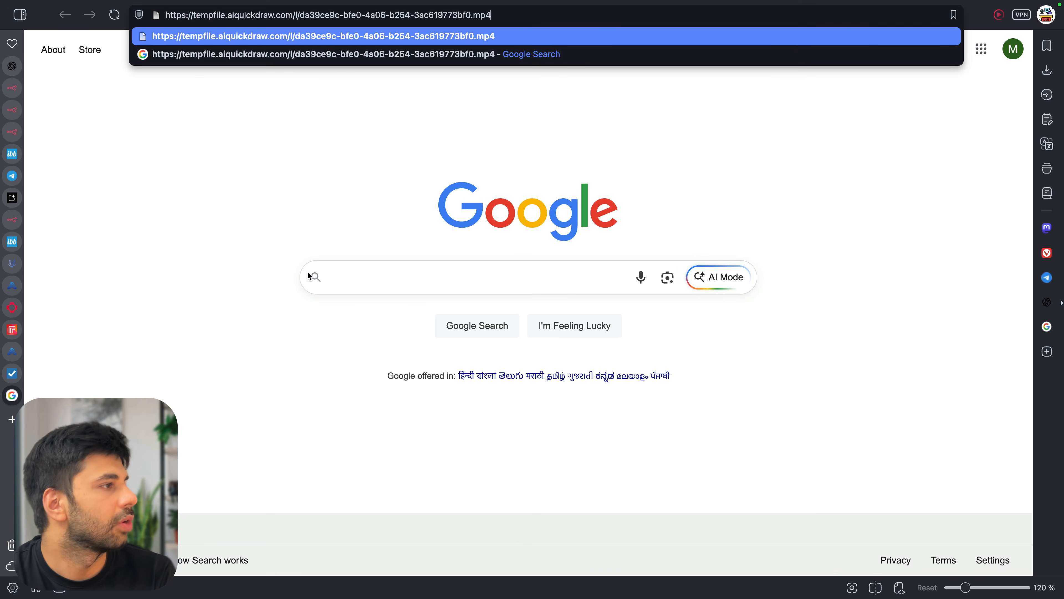
{"action": "key", "text": "Return"}
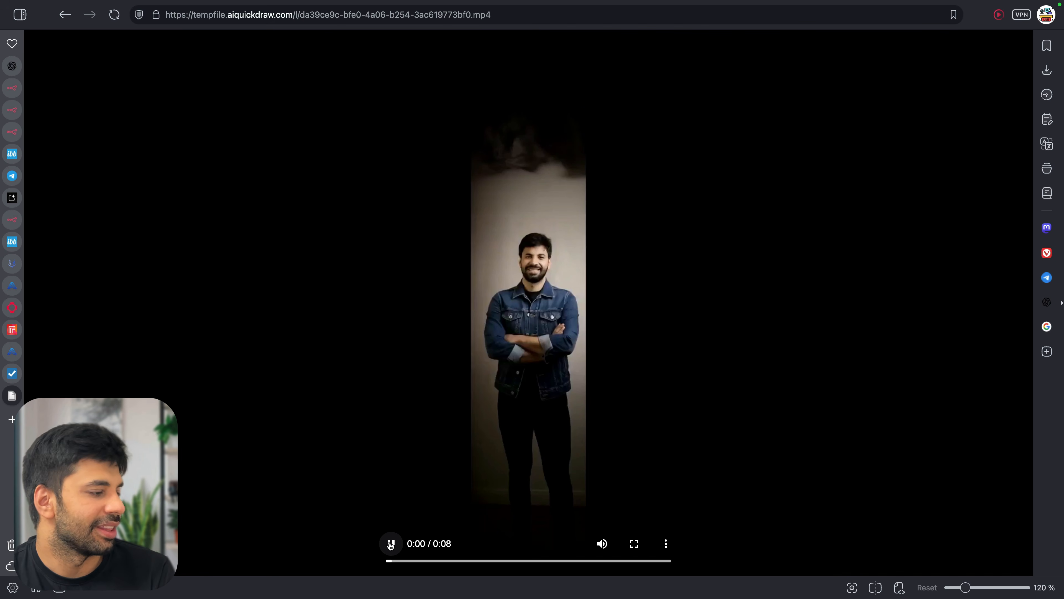
{"action": "left_click", "coordinate": [391, 544]}
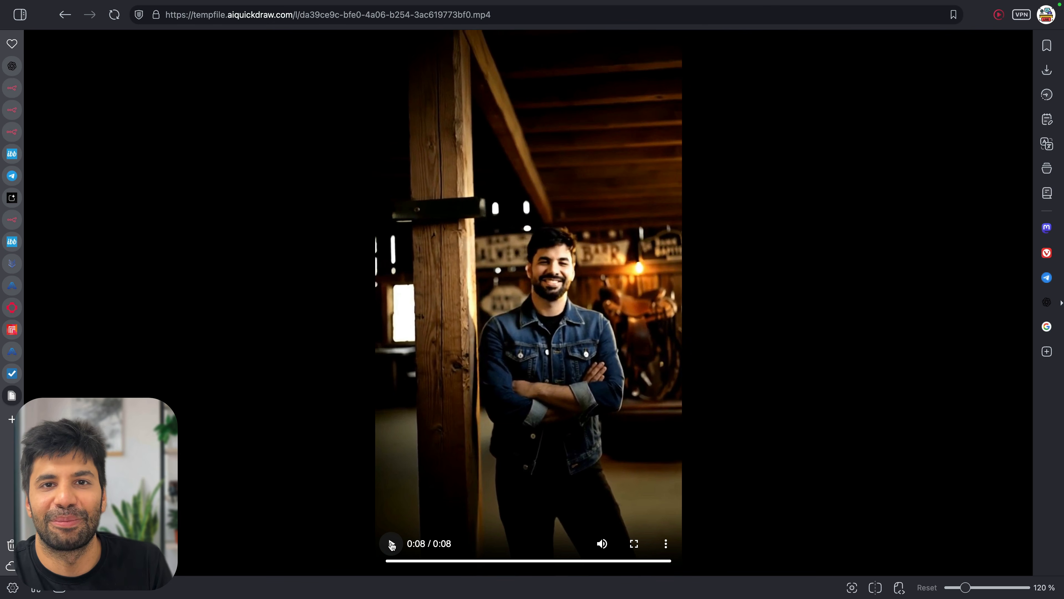
Replay the barn-scene clip, then return to n8n and the Get Veo3 Video Details docs
{"action": "left_click", "coordinate": [391, 544]}
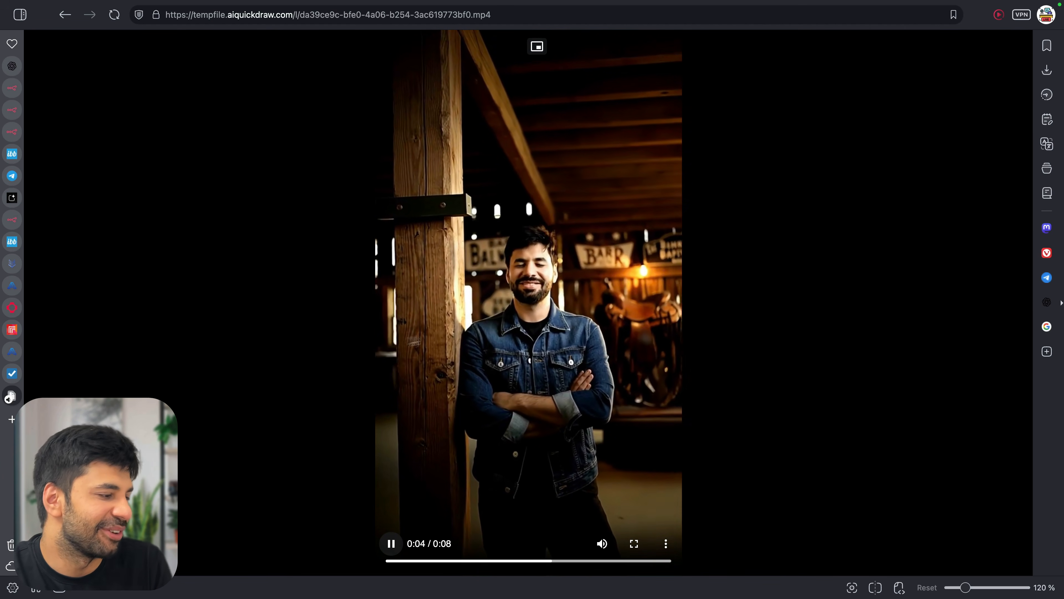
{"action": "left_click", "coordinate": [317, 15]}
{"action": "left_click", "coordinate": [390, 540]}
{"action": "left_click", "coordinate": [455, 161]}
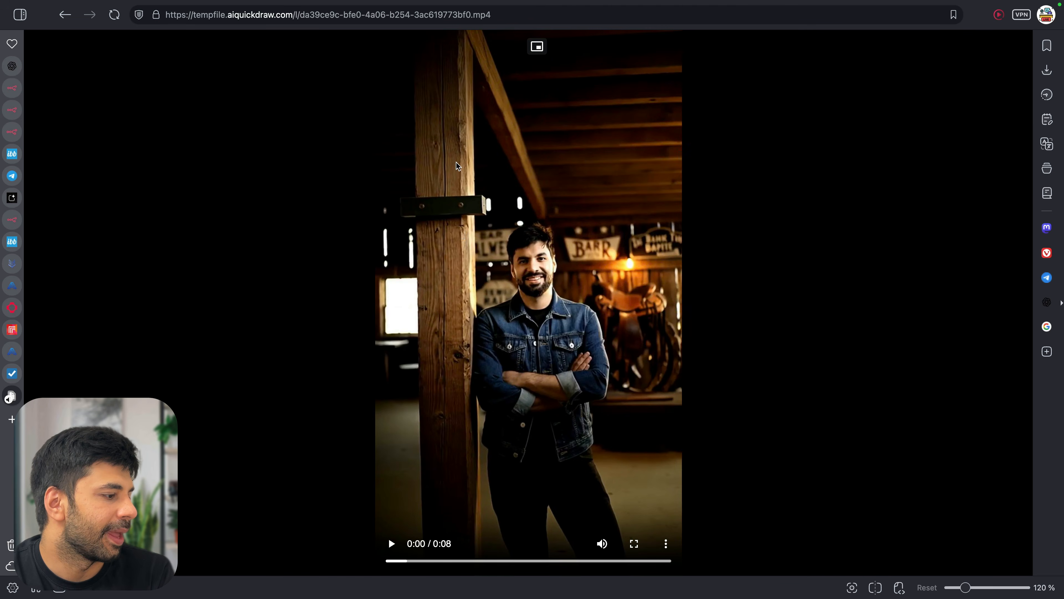
{"action": "left_click", "coordinate": [12, 133]}
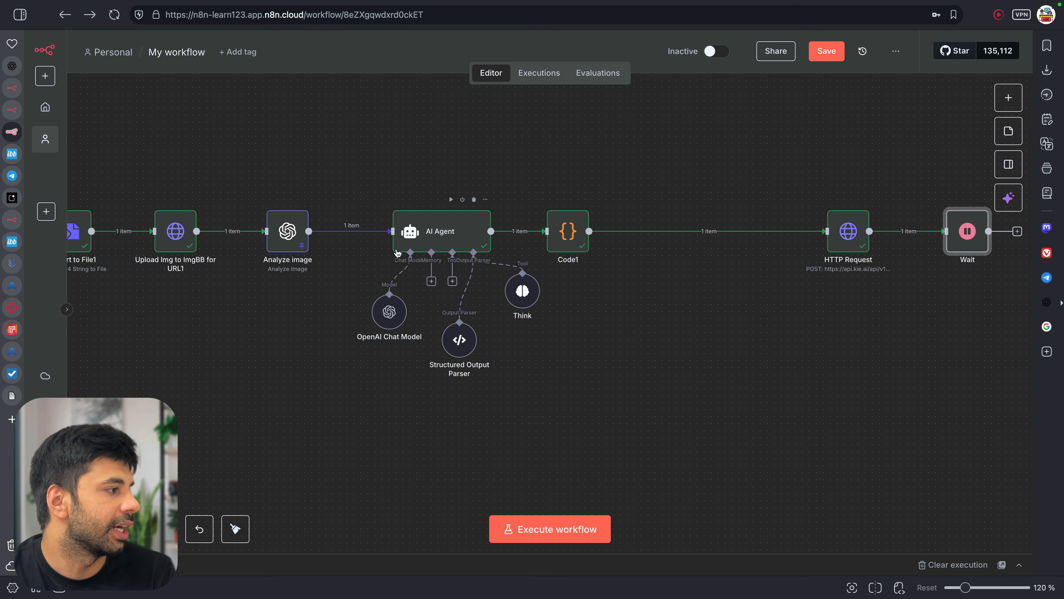
{"action": "left_click", "coordinate": [11, 352]}
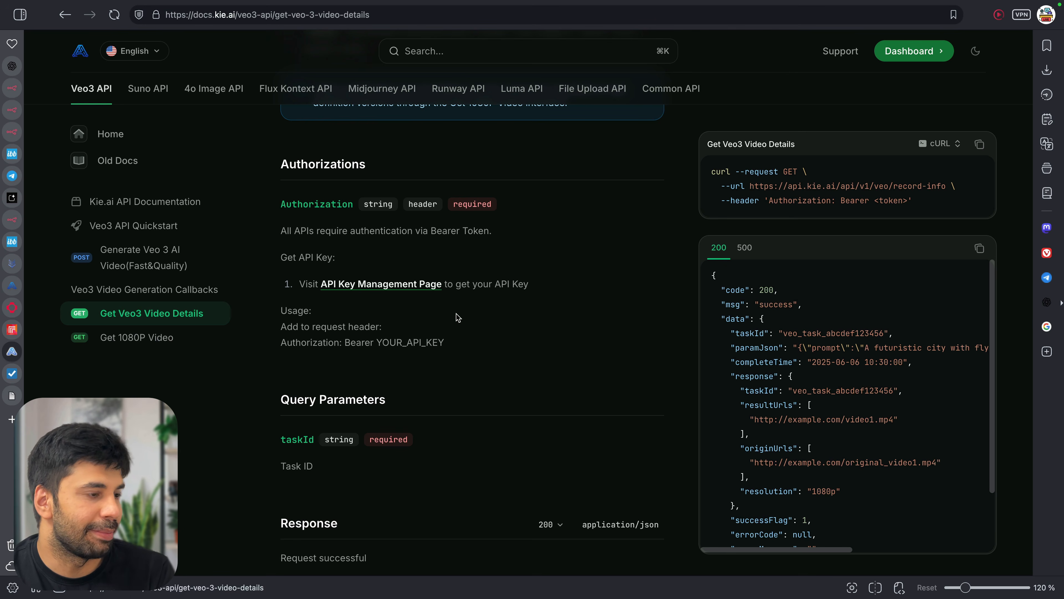
Rerun the Kie.ai video details request in the docs playground and select the completeTime and createTime values
{"action": "scroll", "coordinate": [456, 314], "scroll_direction": "down", "scroll_amount": 3}
{"action": "scroll", "coordinate": [456, 314], "scroll_direction": "down", "scroll_amount": 10}
{"action": "scroll", "coordinate": [456, 314], "scroll_direction": "up", "scroll_amount": 8}
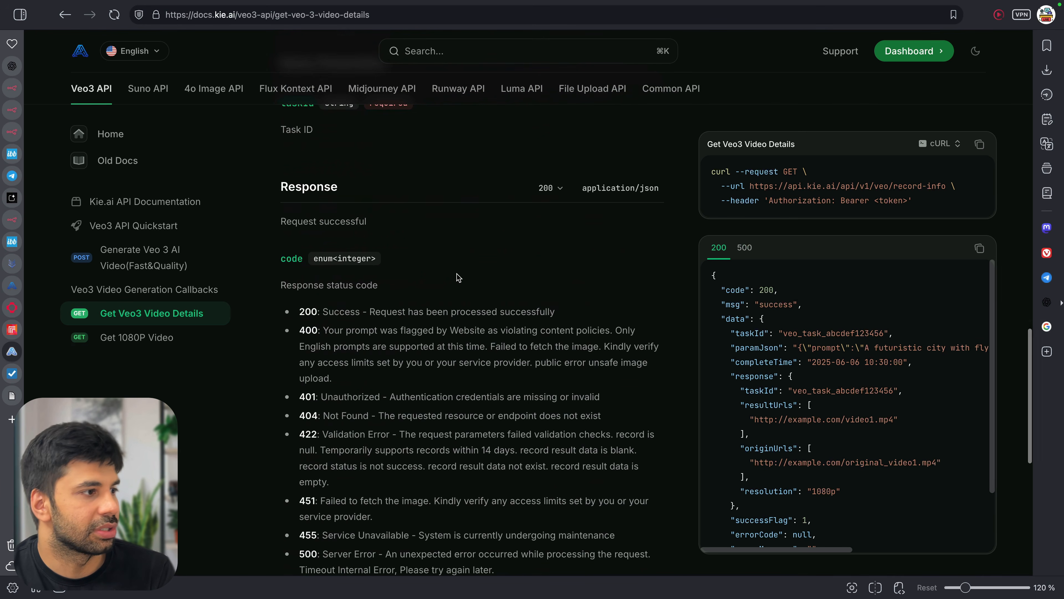
{"action": "scroll", "coordinate": [609, 222], "scroll_direction": "up", "scroll_amount": 5}
{"action": "scroll", "coordinate": [609, 222], "scroll_direction": "up", "scroll_amount": 6}
{"action": "left_click", "coordinate": [625, 230]}
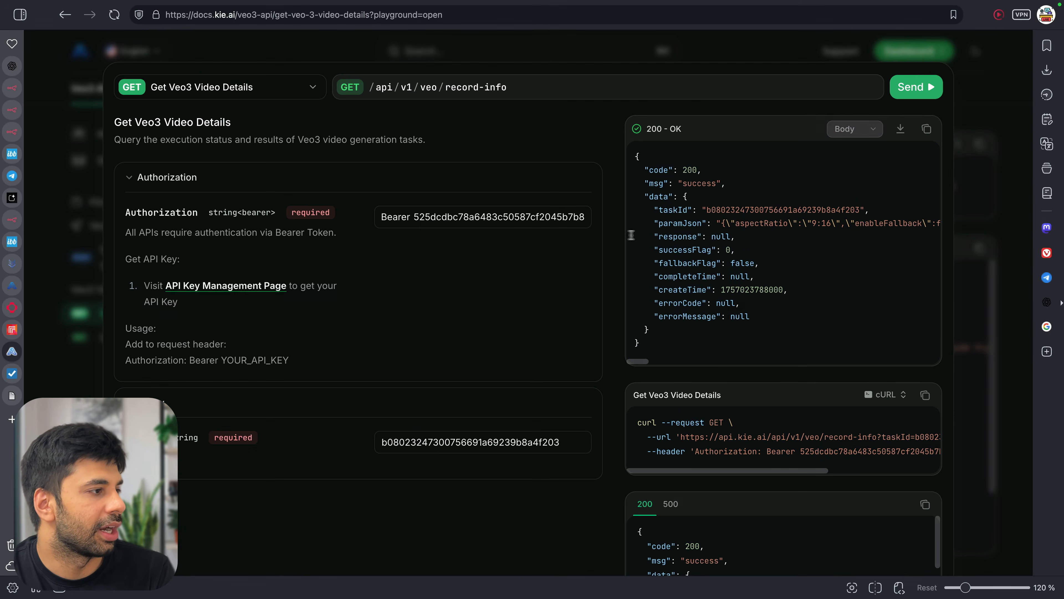
{"action": "left_click", "coordinate": [916, 87]}
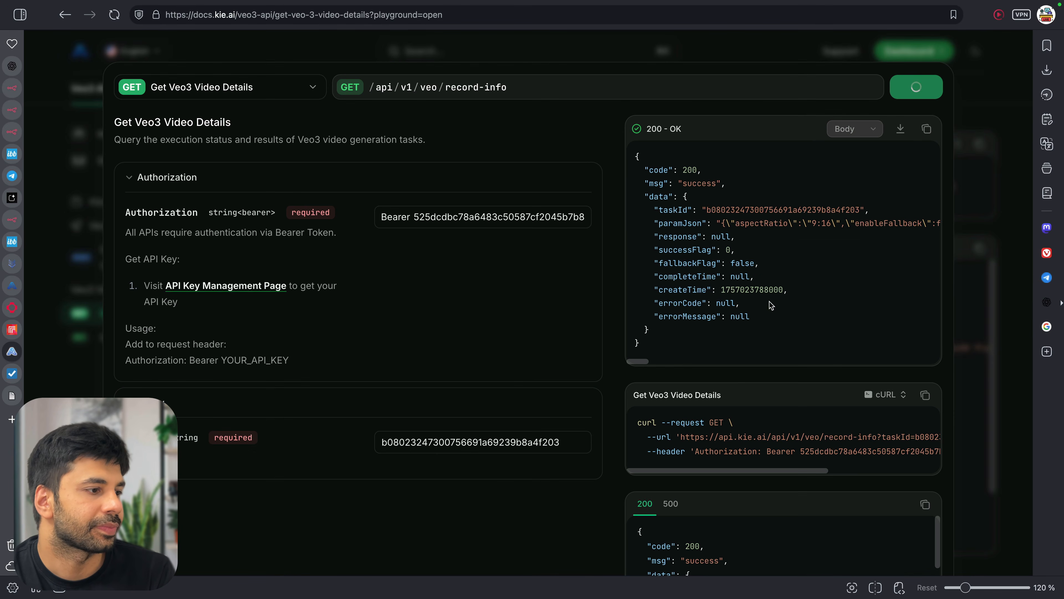
{"action": "scroll", "coordinate": [765, 415], "scroll_direction": "down", "scroll_amount": 4}
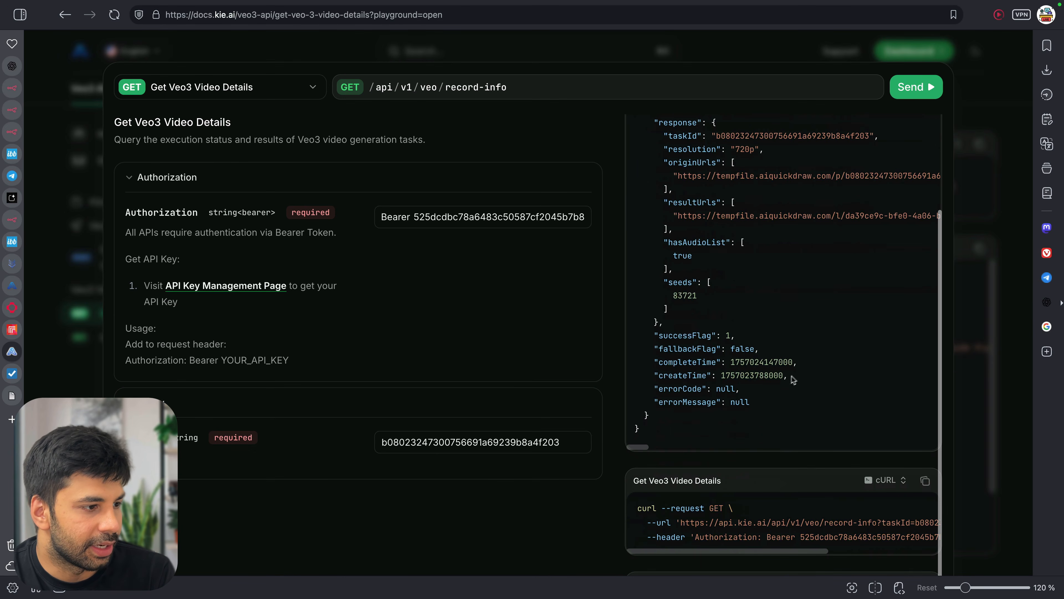
{"action": "left_click_drag", "start_coordinate": [806, 378], "coordinate": [641, 363]}
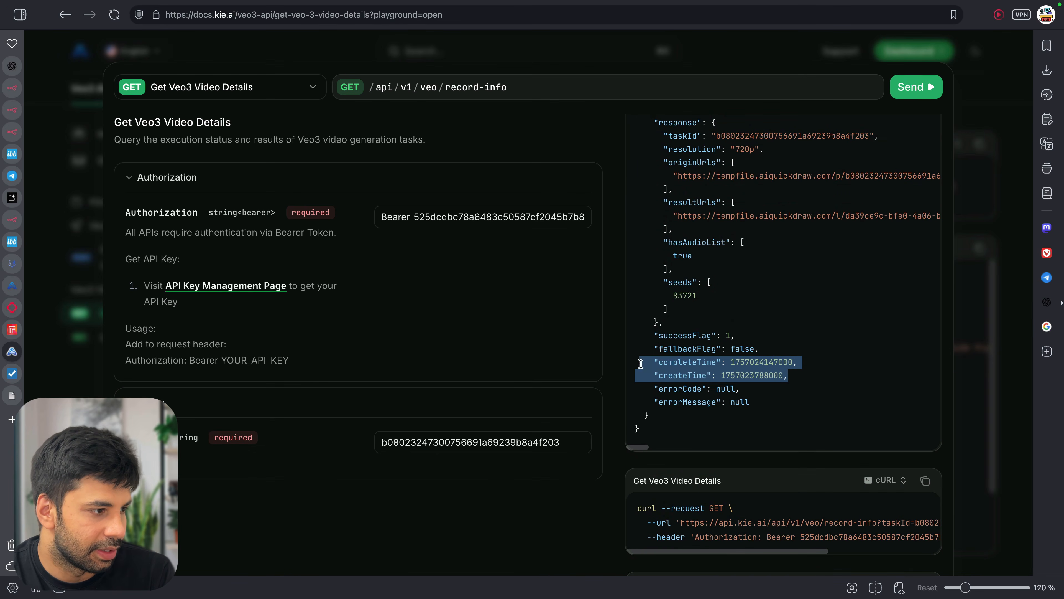
Ask ChatGPT in a temporary chat to subtract createTime from completeTime
{"action": "left_click", "coordinate": [12, 419]}
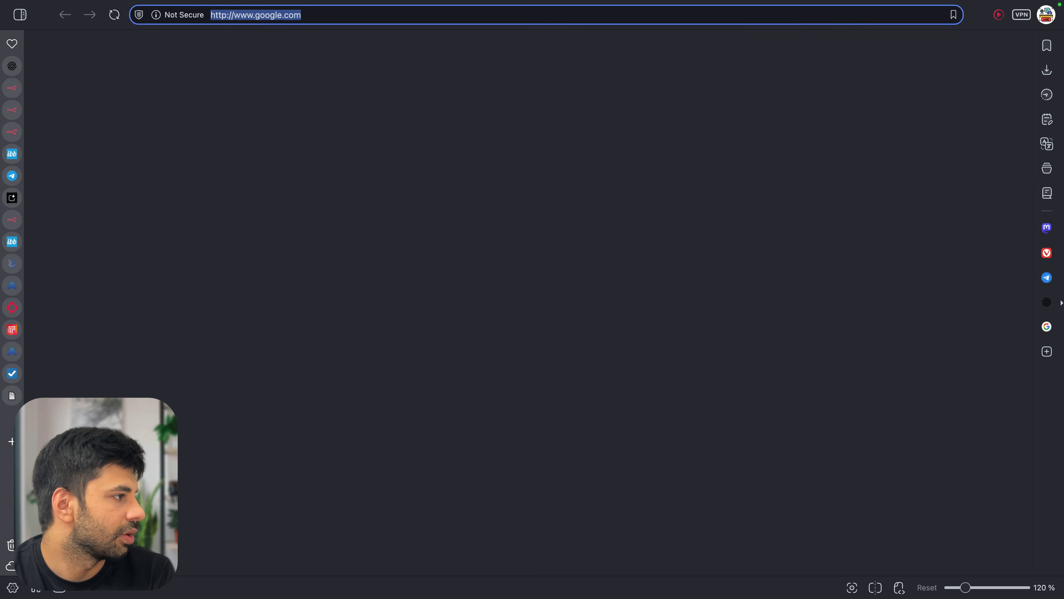
{"action": "left_click", "coordinate": [441, 274]}
{"action": "type", "text": "chat"}
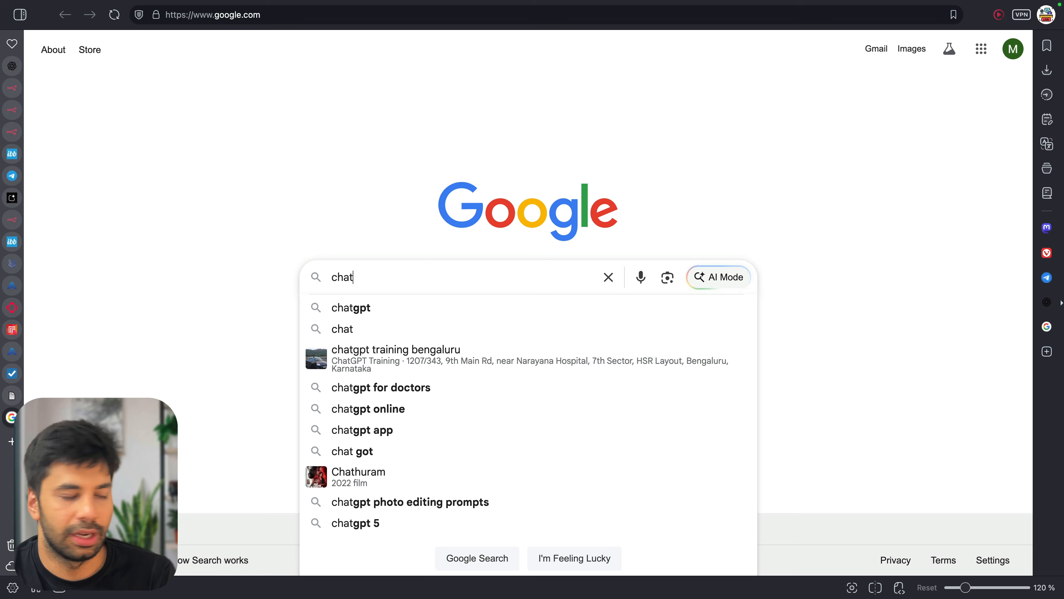
{"action": "type", "text": "gpt"}
{"action": "key", "text": "Return"}
{"action": "left_click", "coordinate": [185, 233]}
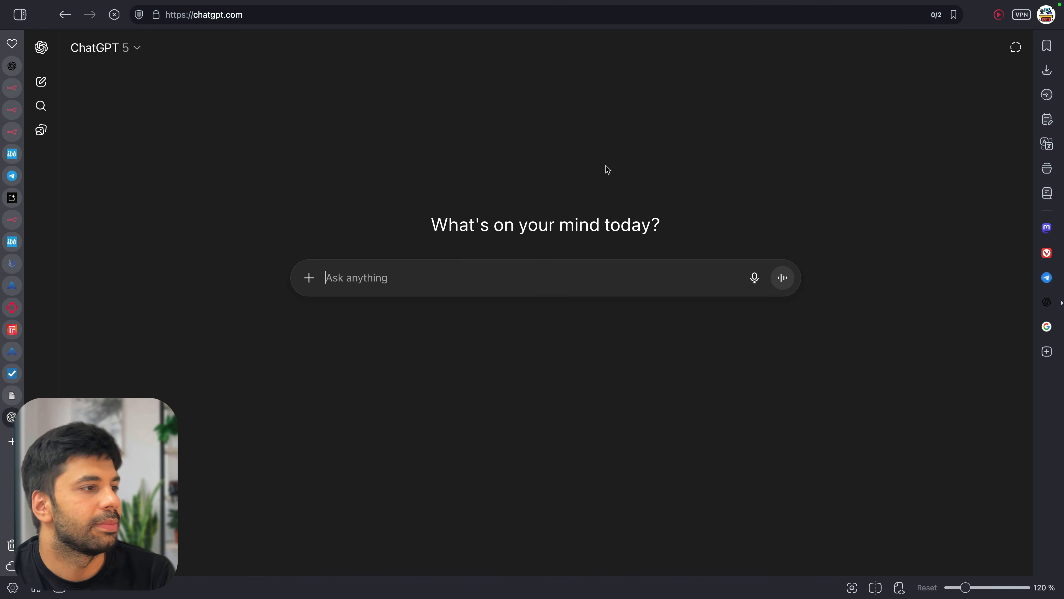
{"action": "left_click", "coordinate": [1016, 46]}
{"action": "left_click", "coordinate": [569, 272]}
{"action": "key", "text": "super+v"}
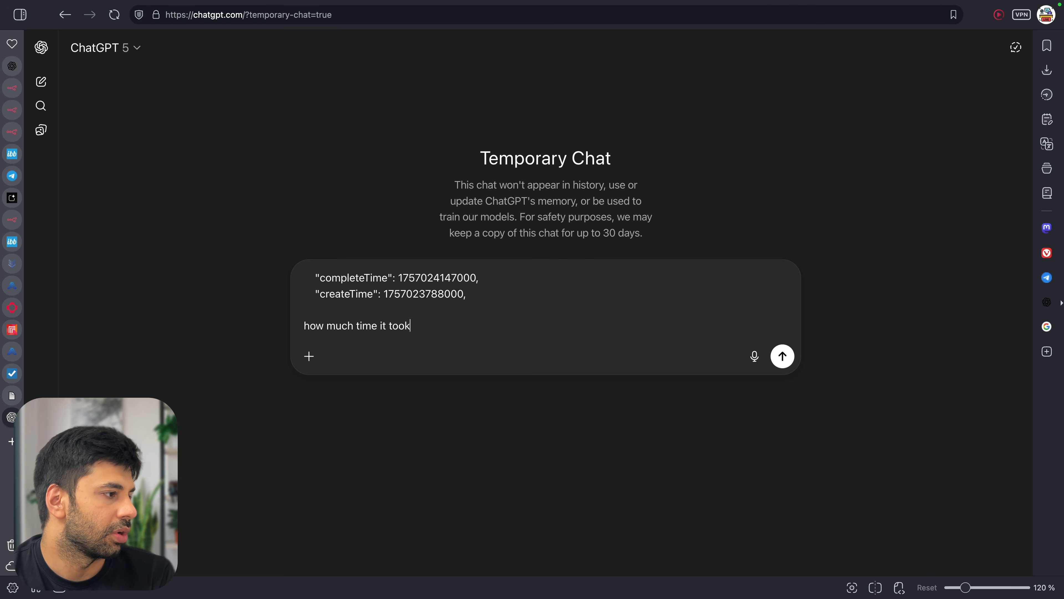
{"action": "type", "text": "k"}
{"action": "key", "text": "Return"}
Search 'epoch time calculator' and check the timestamps on epochconverter.com
{"action": "key", "text": "super+t"}
{"action": "type", "text": "epco"}
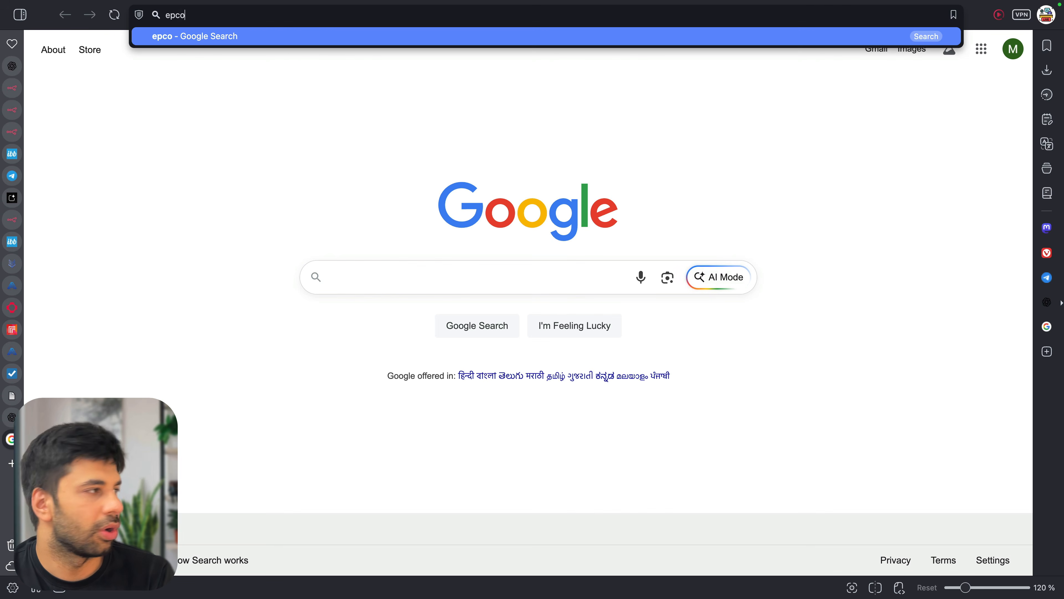
{"action": "key", "text": "BackSpace"}
{"action": "key", "text": "BackSpace"}
{"action": "type", "text": "och time calculator"}
{"action": "key", "text": "Return"}
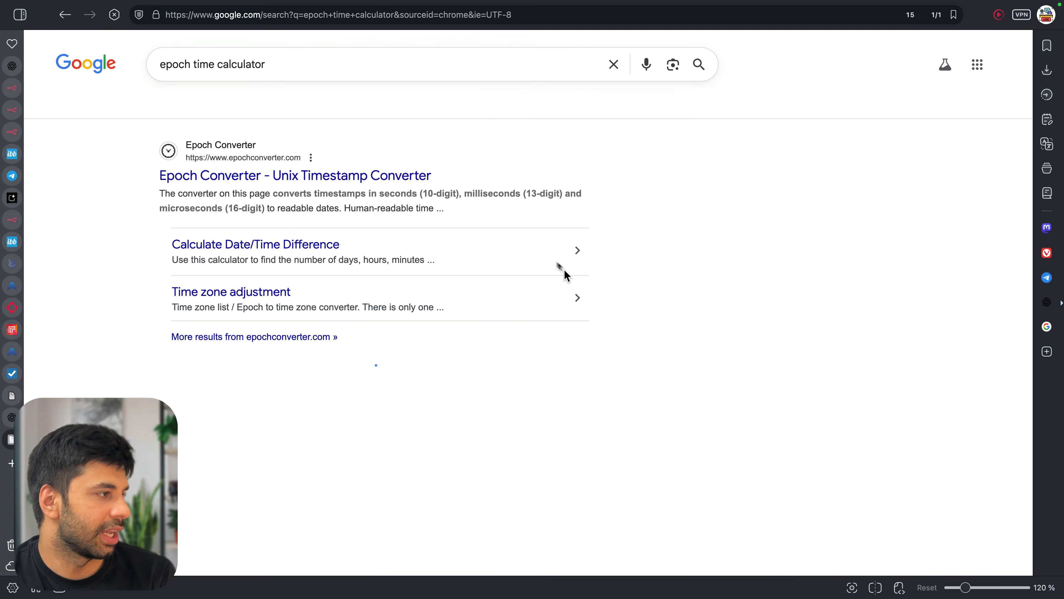
{"action": "left_click", "coordinate": [348, 176]}
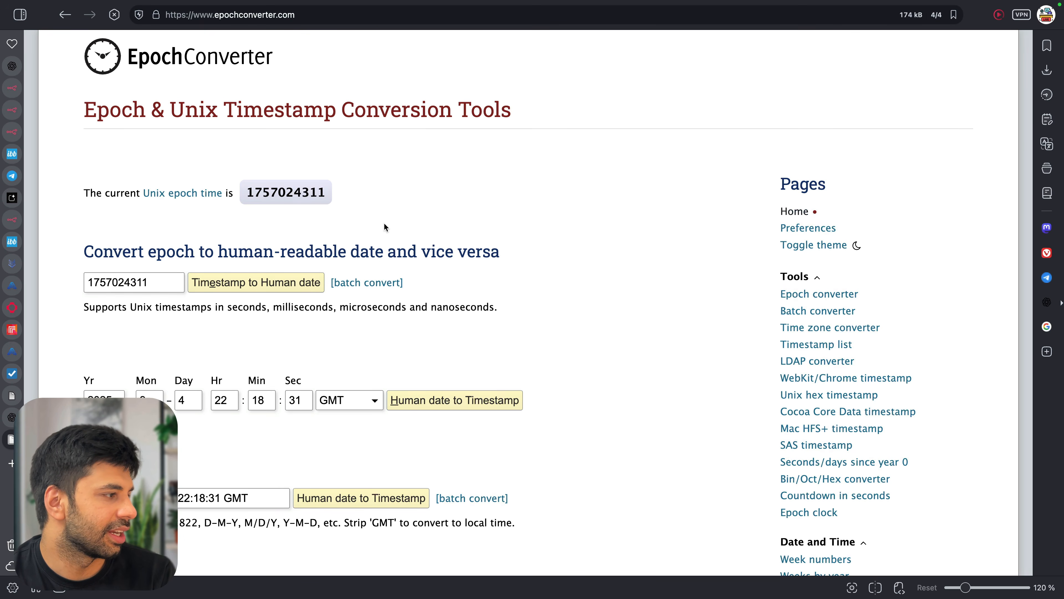
{"action": "scroll", "coordinate": [166, 285], "scroll_direction": "down", "scroll_amount": 10}
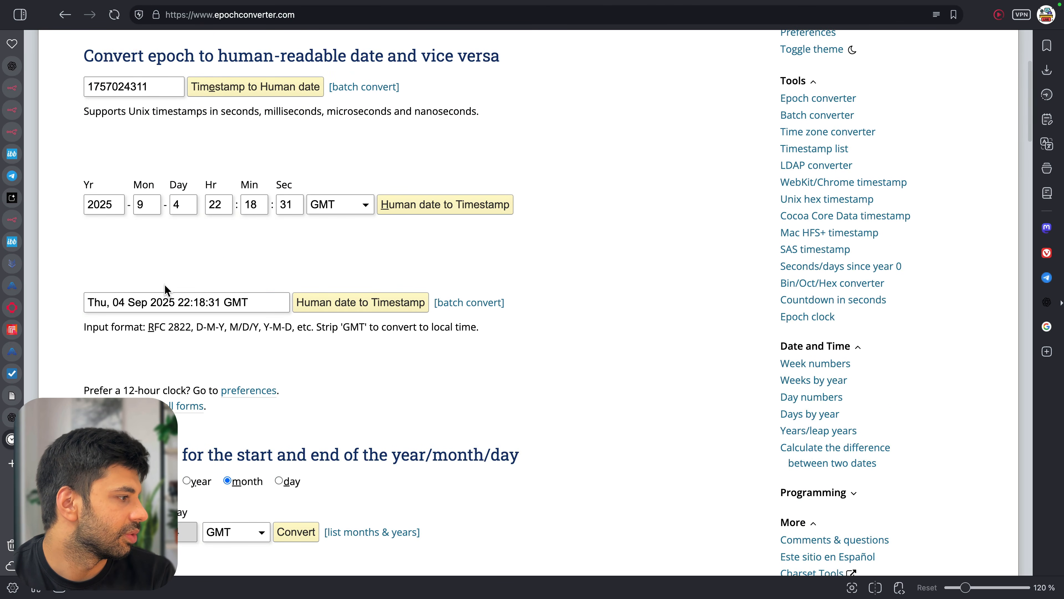
{"action": "scroll", "coordinate": [164, 285], "scroll_direction": "down", "scroll_amount": 5}
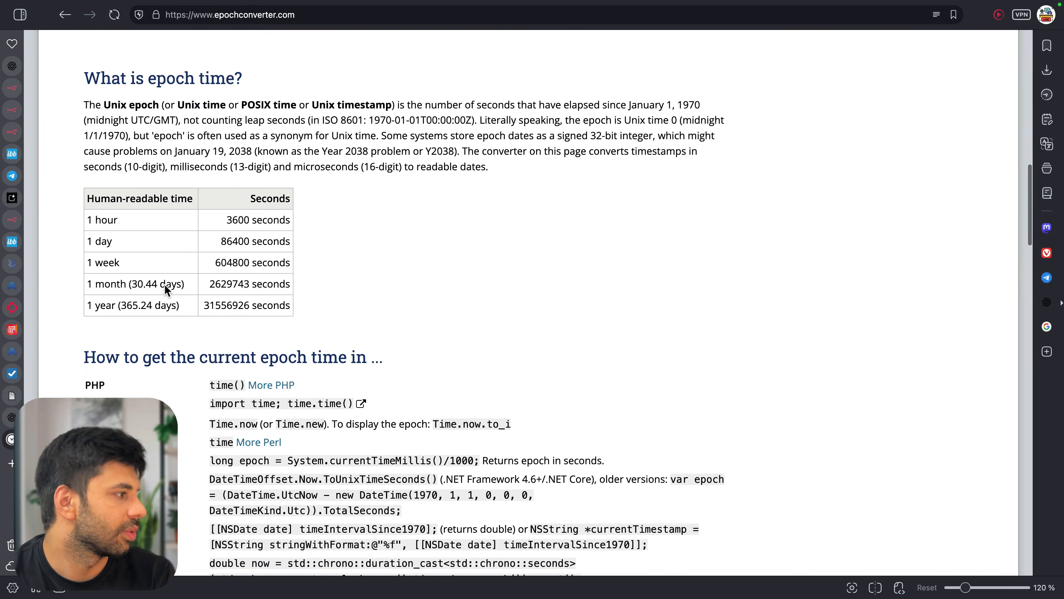
Confirm ChatGPT's 5 minutes 59 seconds answer, close both tabs and return to the video
{"action": "key", "text": "ctrl+shift+Tab"}
{"action": "scroll", "coordinate": [368, 285], "scroll_direction": "down", "scroll_amount": 5}
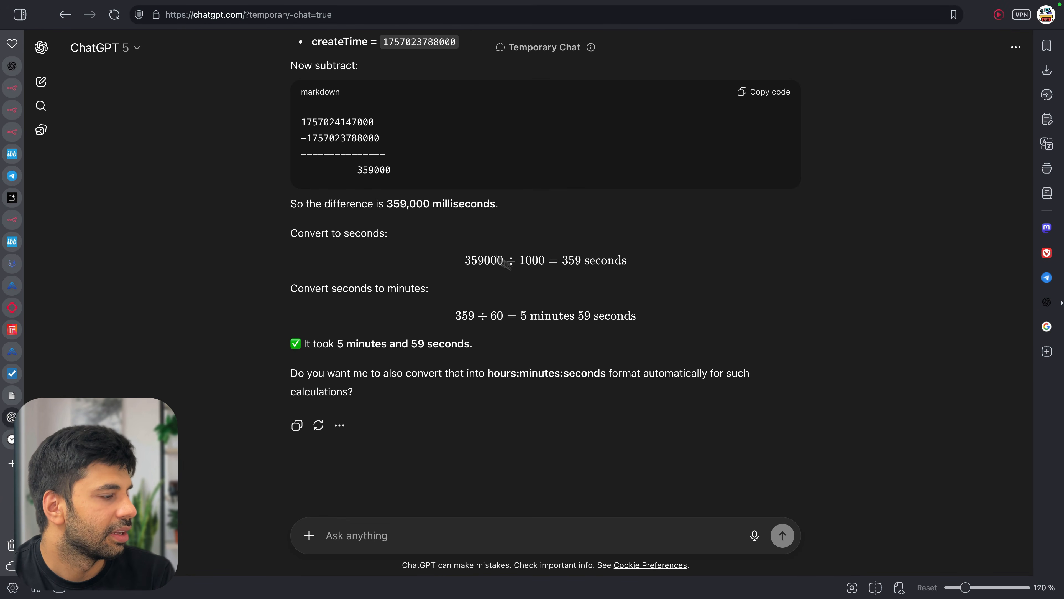
{"action": "left_click_drag", "start_coordinate": [523, 315], "coordinate": [677, 318]}
{"action": "left_click", "coordinate": [678, 320]}
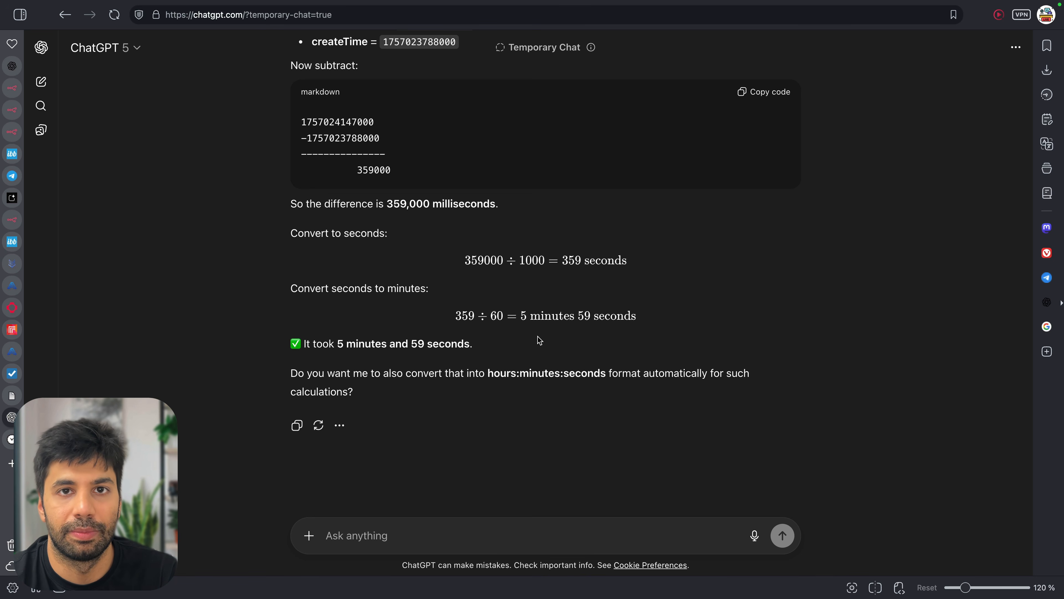
{"action": "key", "text": "super+w"}
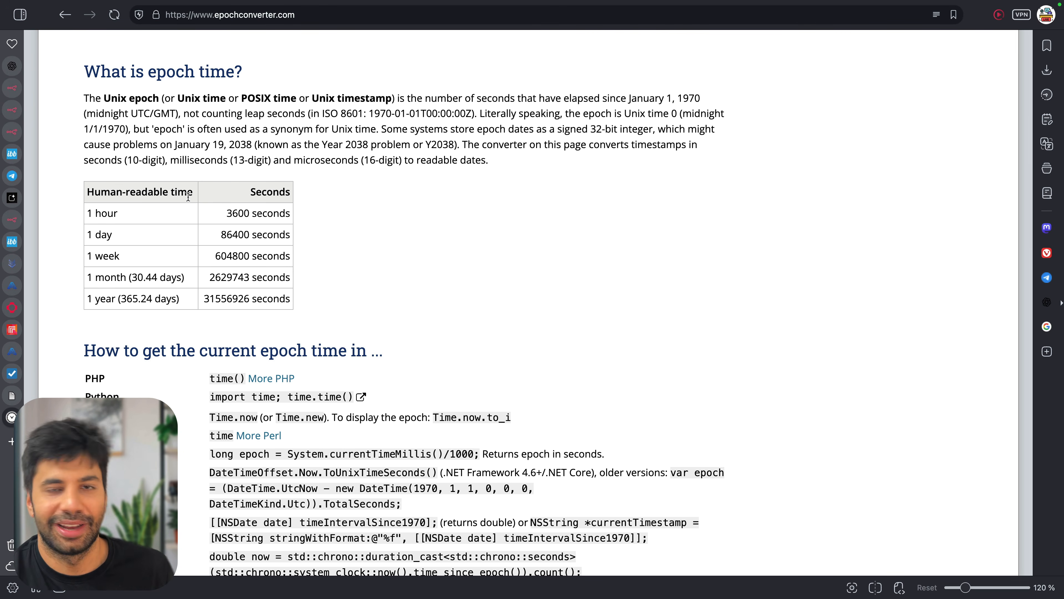
{"action": "key", "text": "super+w"}
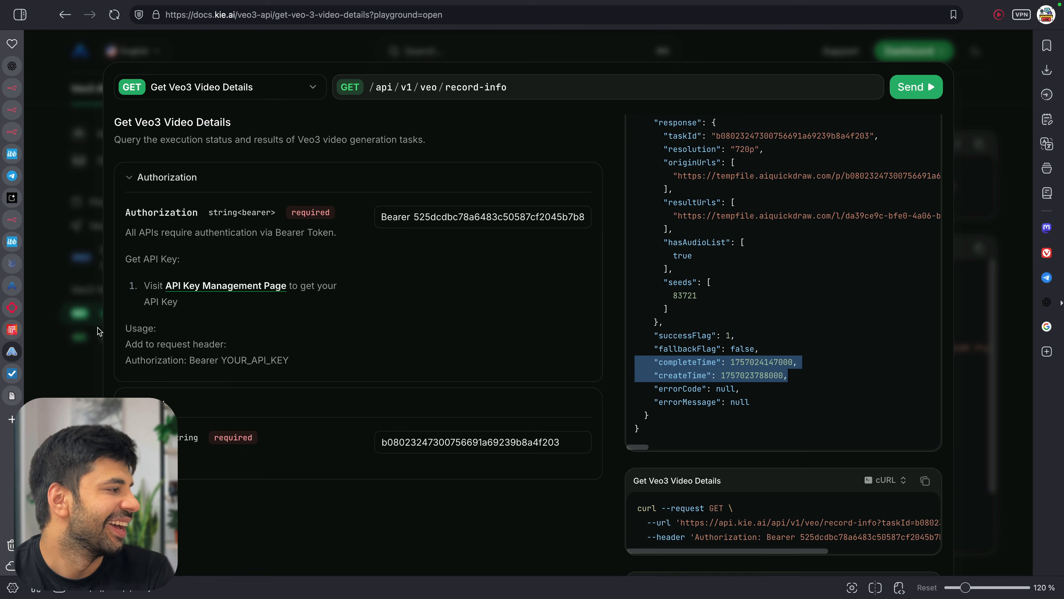
{"action": "left_click", "coordinate": [11, 396]}
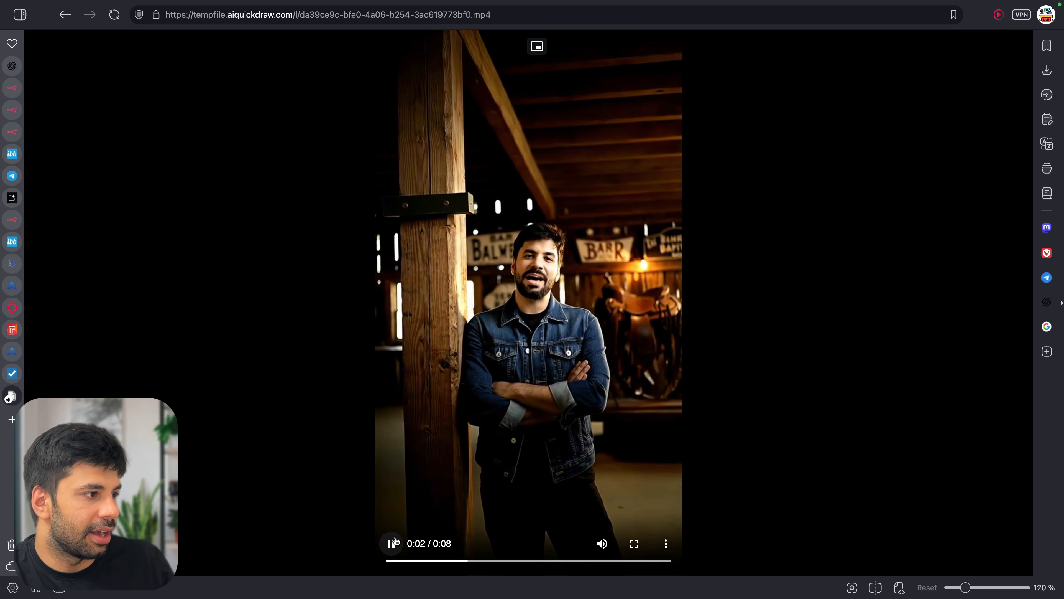
Pause the barn clip at 4 of 8 seconds and open a new Google tab
{"action": "left_click", "coordinate": [392, 544]}
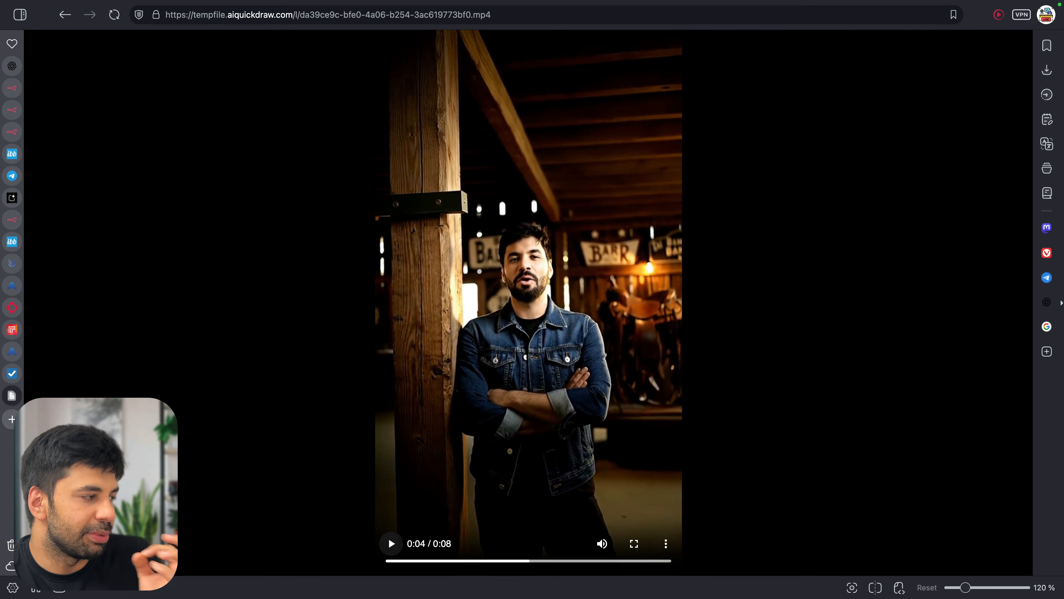
{"action": "left_click", "coordinate": [11, 420]}
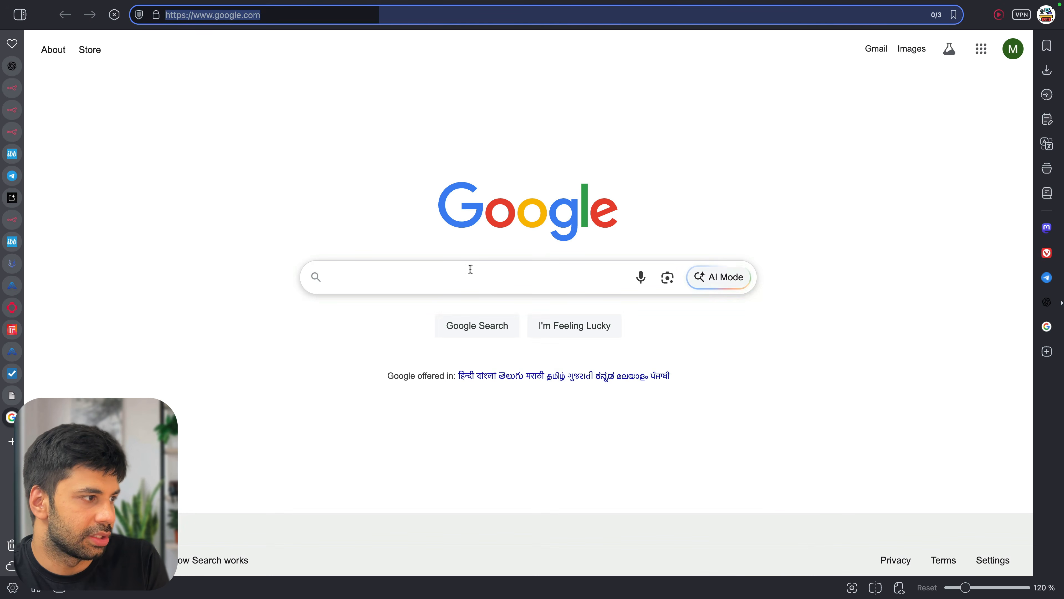
Google 'kei ai n8n', open n8n.io and go to Product > Templates
{"action": "left_click", "coordinate": [472, 272]}
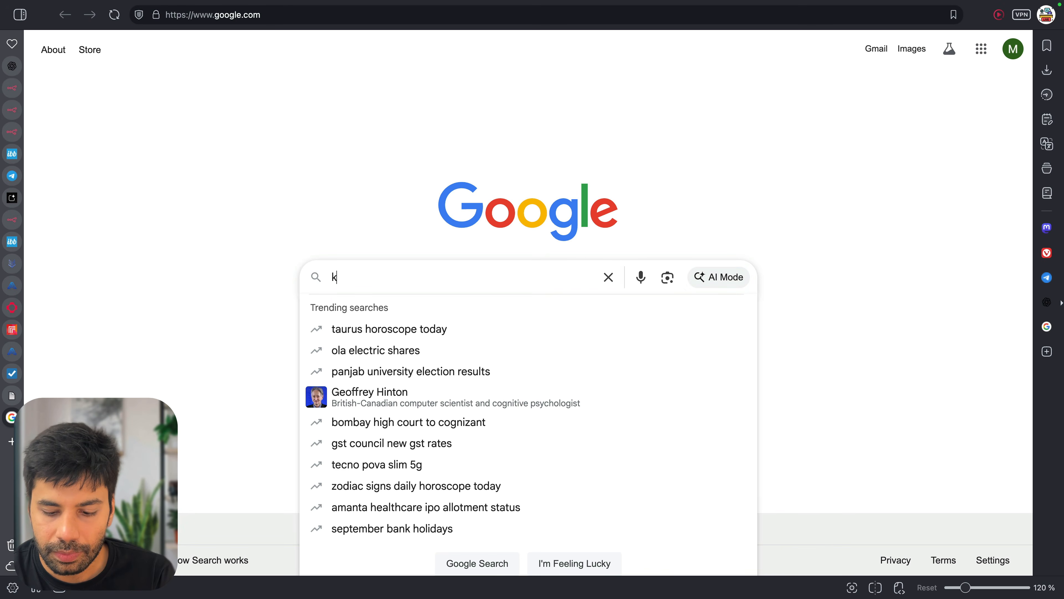
{"action": "type", "text": "kei ai n8n"}
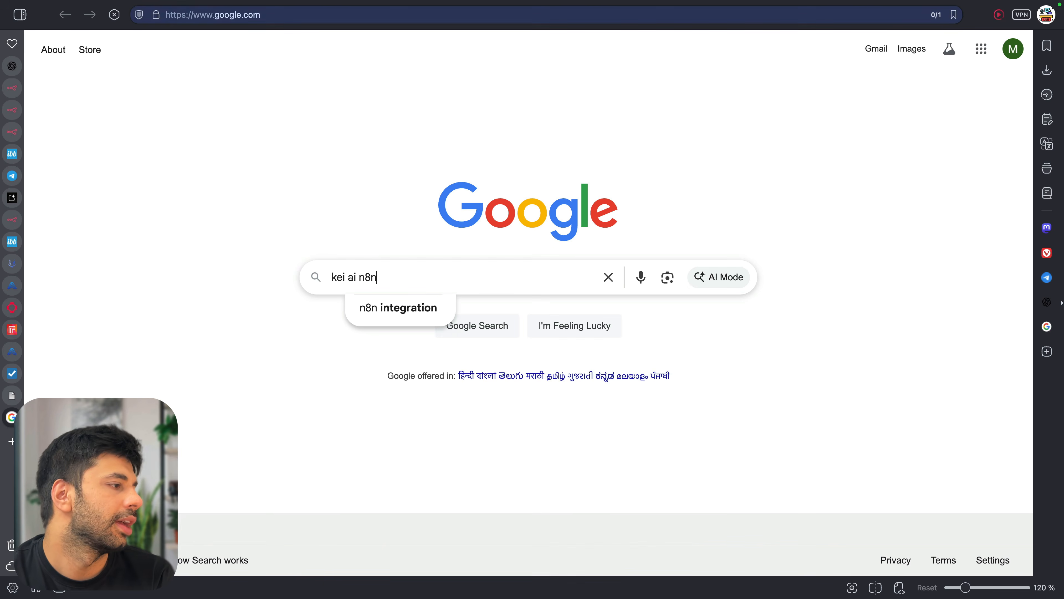
{"action": "key", "text": "Return"}
{"action": "scroll", "coordinate": [328, 285], "scroll_direction": "down", "scroll_amount": 12}
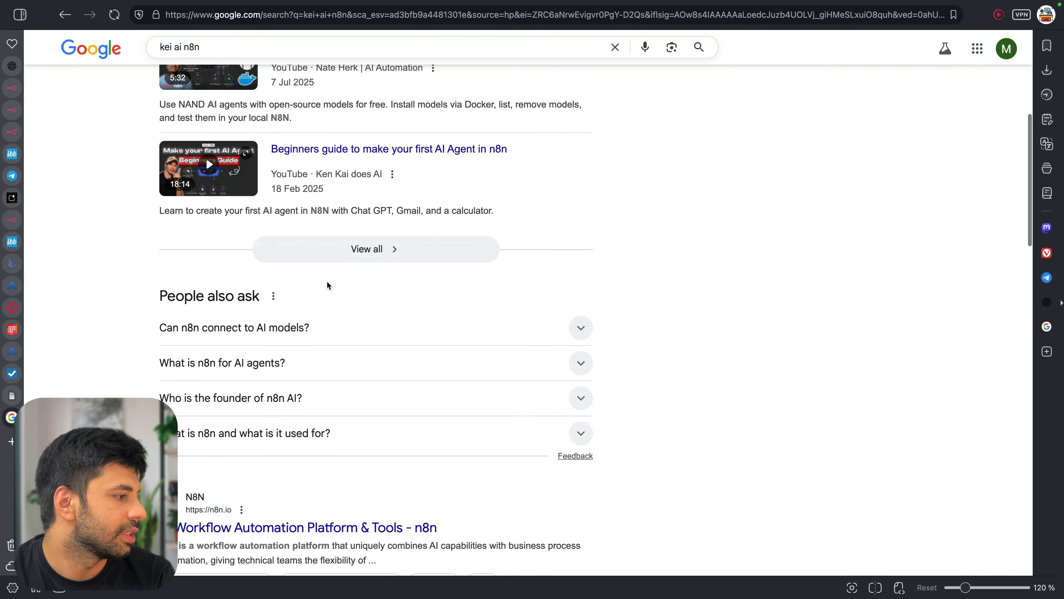
{"action": "scroll", "coordinate": [341, 280], "scroll_direction": "down", "scroll_amount": 2}
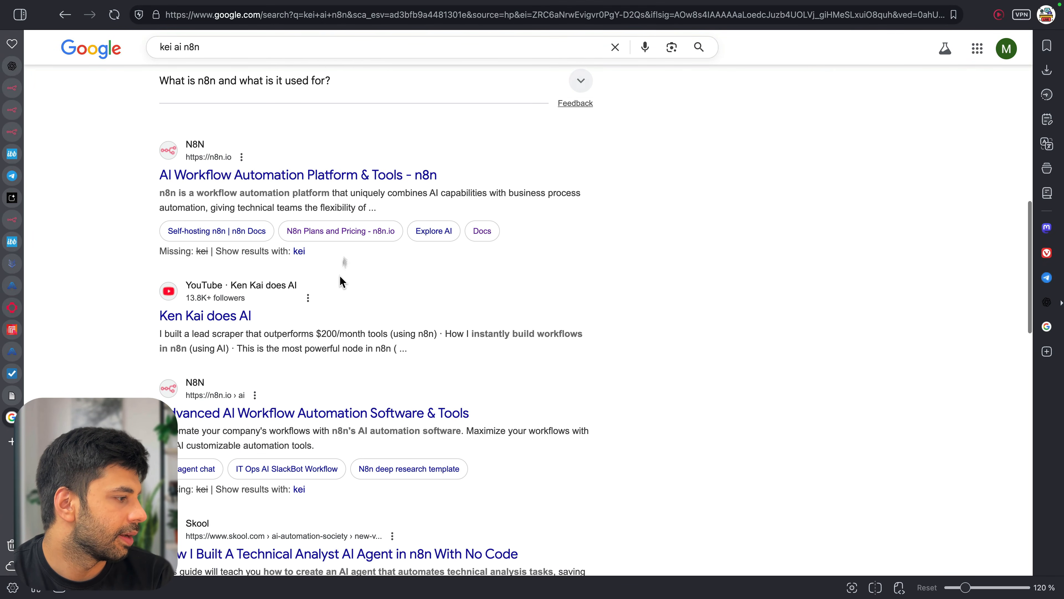
{"action": "left_click", "coordinate": [317, 169]}
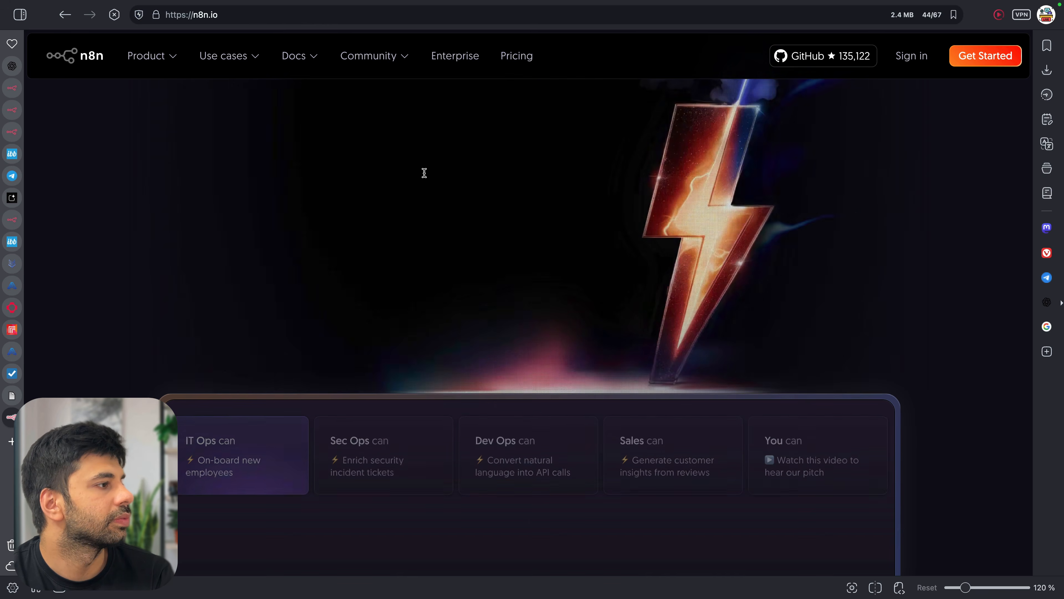
{"action": "mouse_move", "coordinate": [149, 56]}
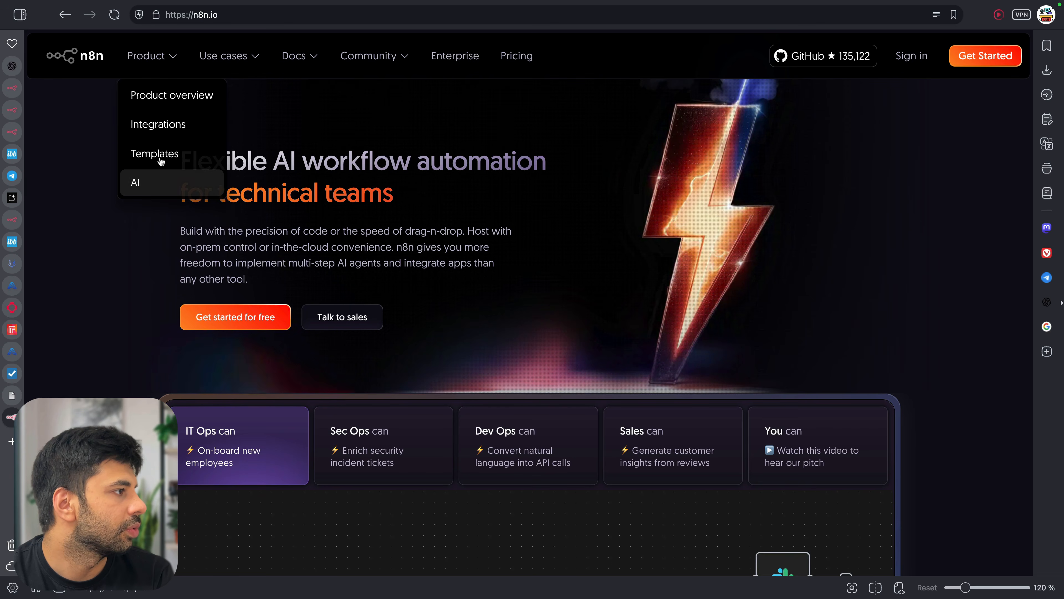
{"action": "left_click", "coordinate": [157, 154]}
Search templates for 'veo3' and open the AI Video Generator with Google Veo3 API (Veo 3 Fast) template
{"action": "left_click", "coordinate": [446, 281]}
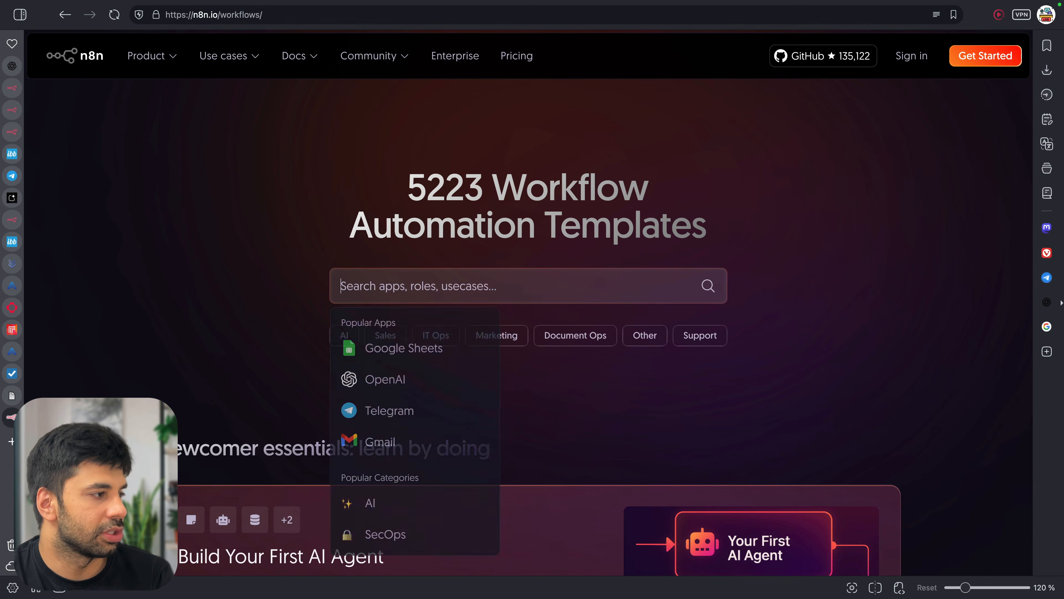
{"action": "type", "text": "veo3"}
{"action": "key", "text": "Return"}
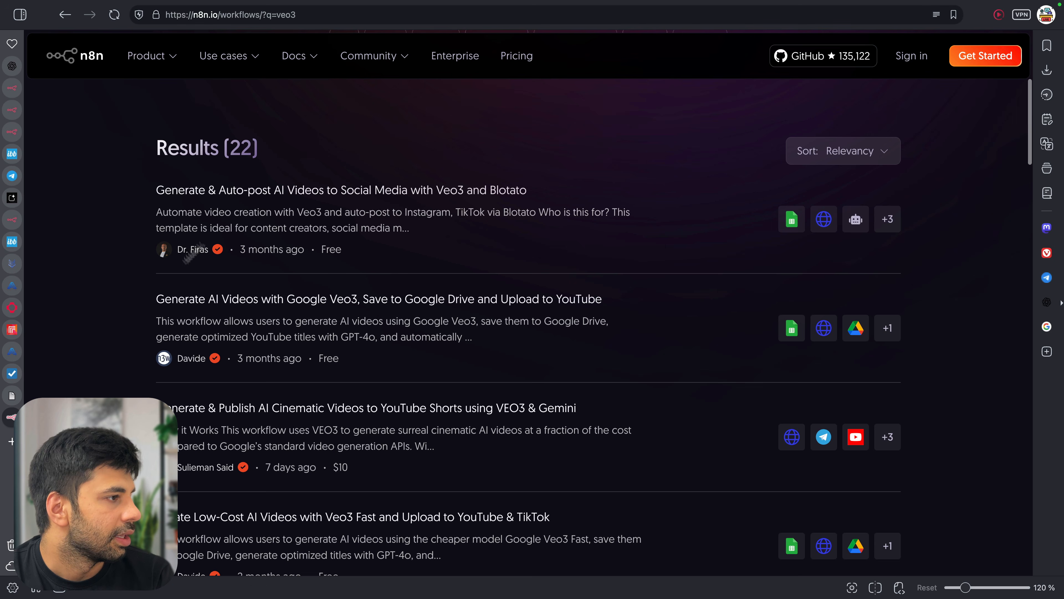
{"action": "scroll", "coordinate": [479, 278], "scroll_direction": "down", "scroll_amount": 3}
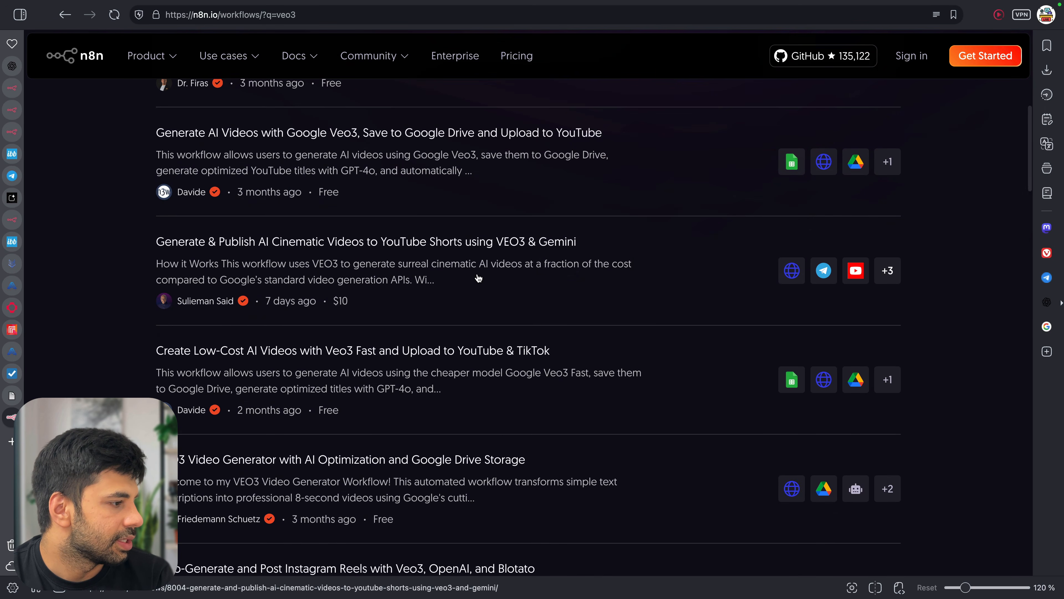
{"action": "scroll", "coordinate": [479, 278], "scroll_direction": "down", "scroll_amount": 5}
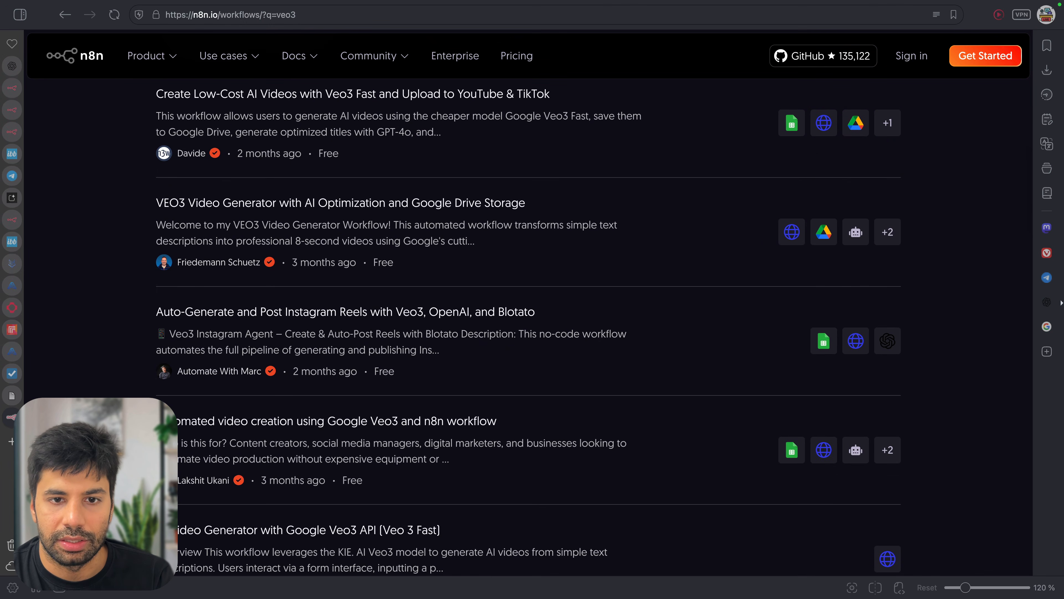
{"action": "left_click", "coordinate": [657, 133]}
{"action": "key", "text": "super+l"}
{"action": "type", "text": "https://n8n.io/workflows/6047-ai-video-generator-with-google-veo3-api-veo-3-fast/"}
{"action": "key", "text": "Return"}
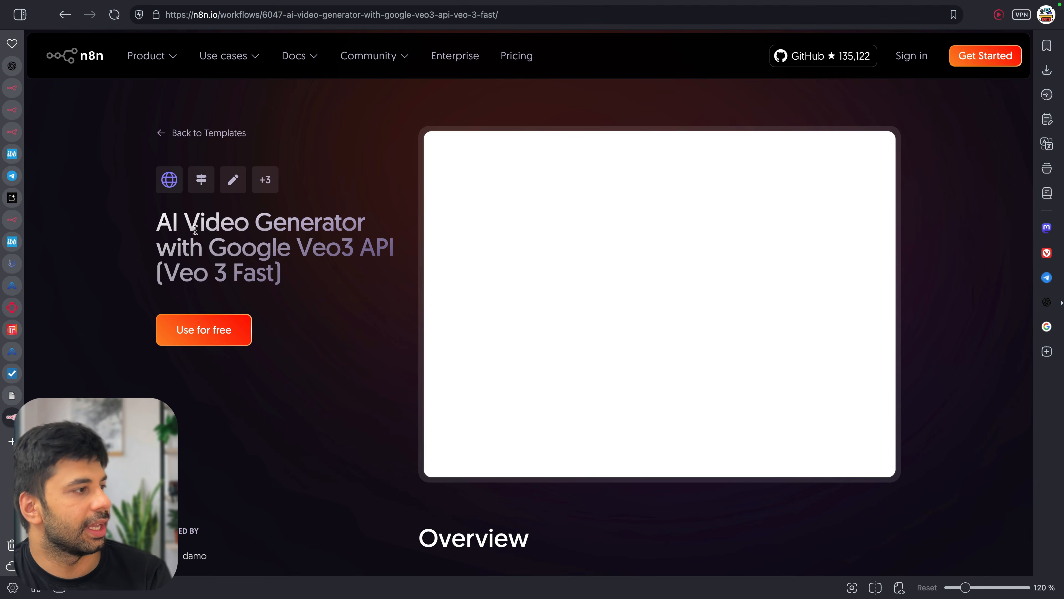
{"action": "left_click_drag", "start_coordinate": [195, 230], "coordinate": [342, 270]}
{"action": "left_click", "coordinate": [341, 269]}
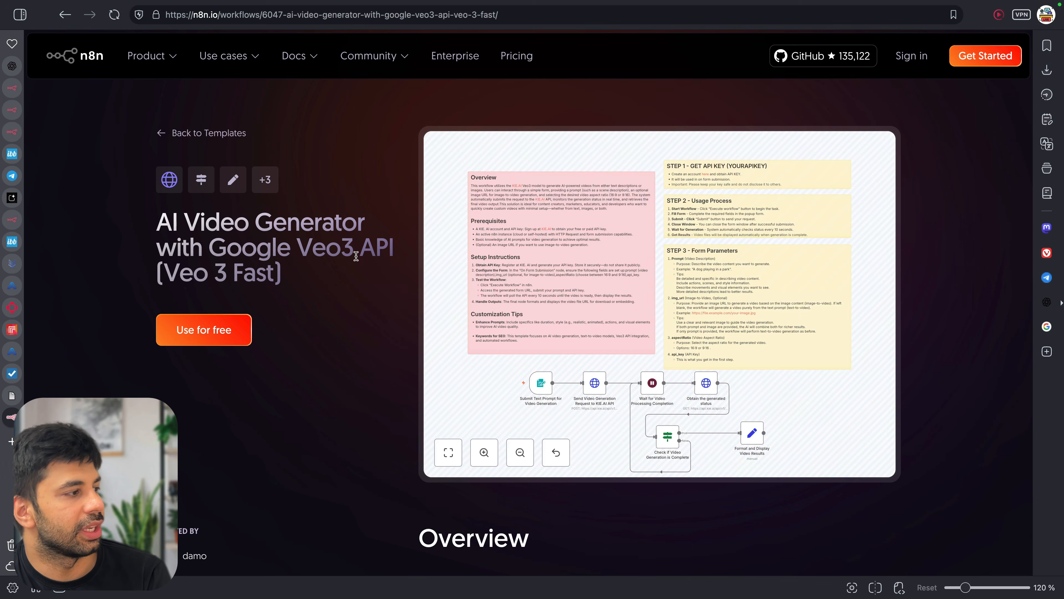
{"action": "scroll", "coordinate": [643, 398], "scroll_direction": "up", "scroll_amount": 5}
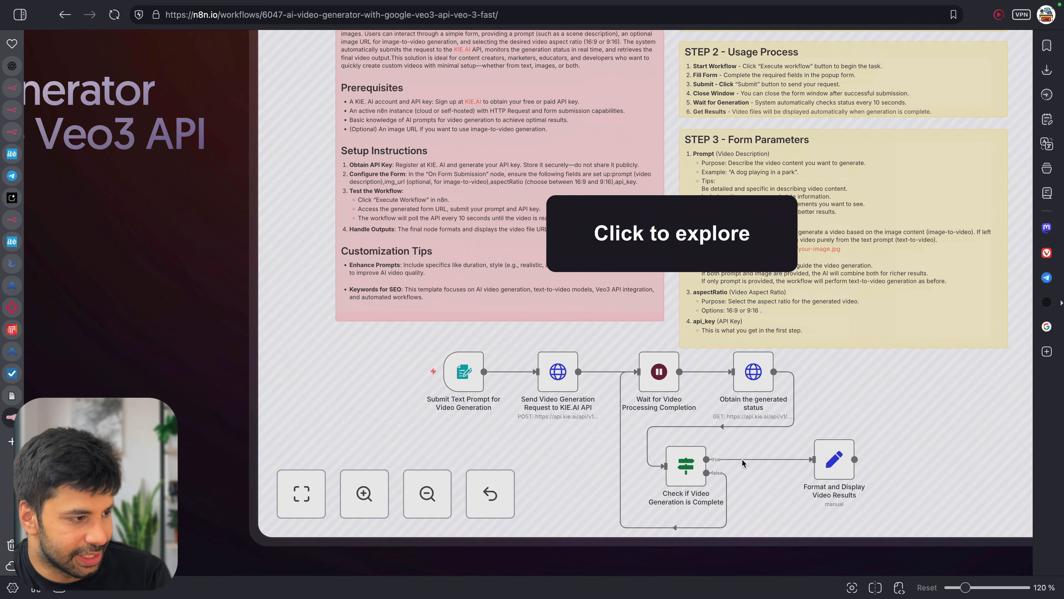
{"action": "scroll", "coordinate": [742, 459], "scroll_direction": "down", "scroll_amount": 3}
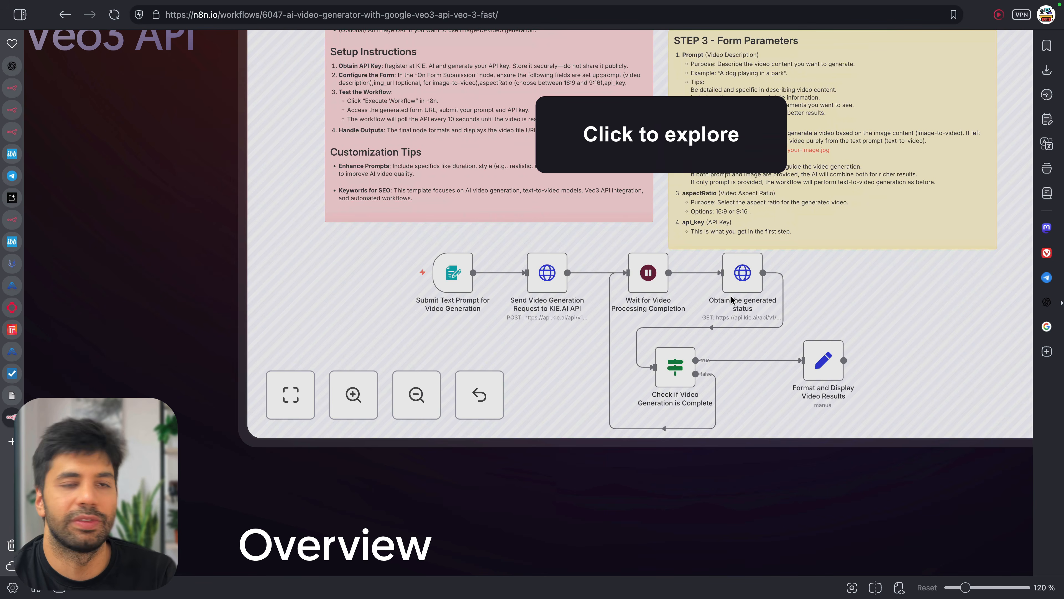
{"action": "scroll", "coordinate": [732, 300], "scroll_direction": "down", "scroll_amount": 2}
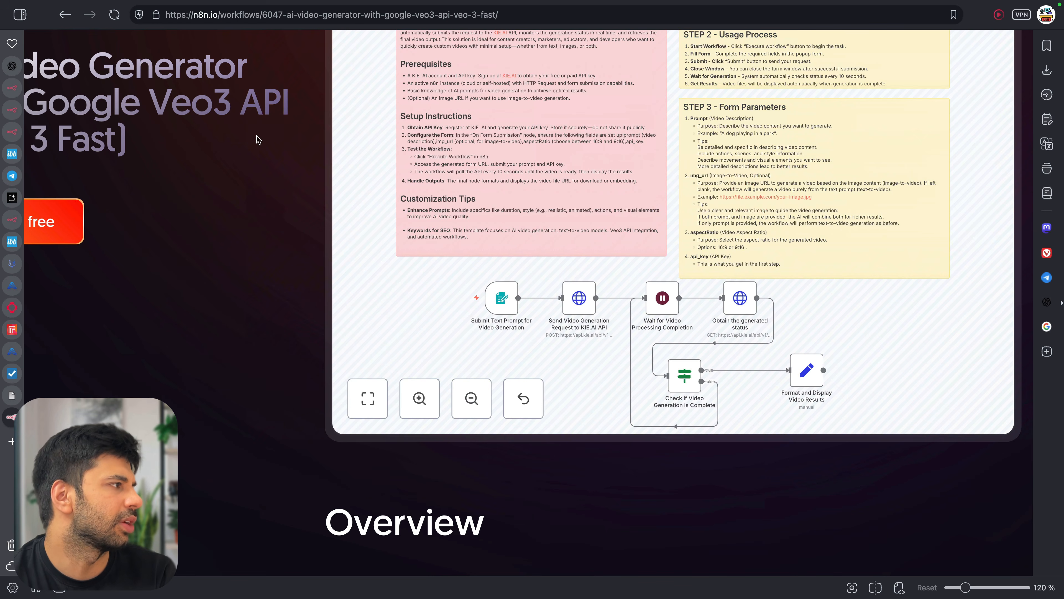
Replace the Wait node after HTTP Request with a Telegram 'Send a video' node
{"action": "left_click", "coordinate": [12, 138]}
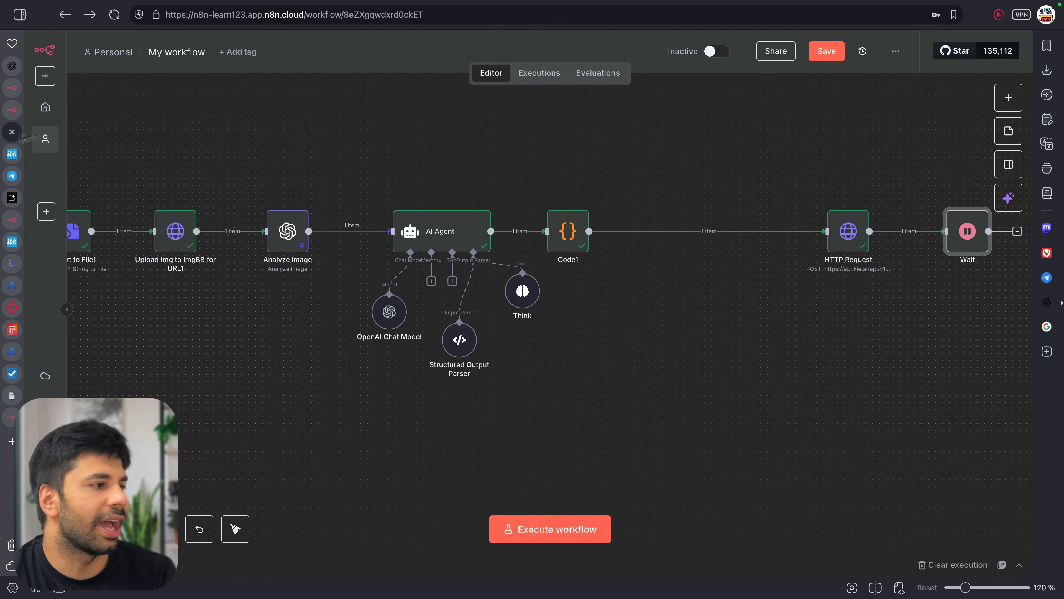
{"action": "scroll", "coordinate": [817, 352], "scroll_direction": "right", "scroll_amount": 3}
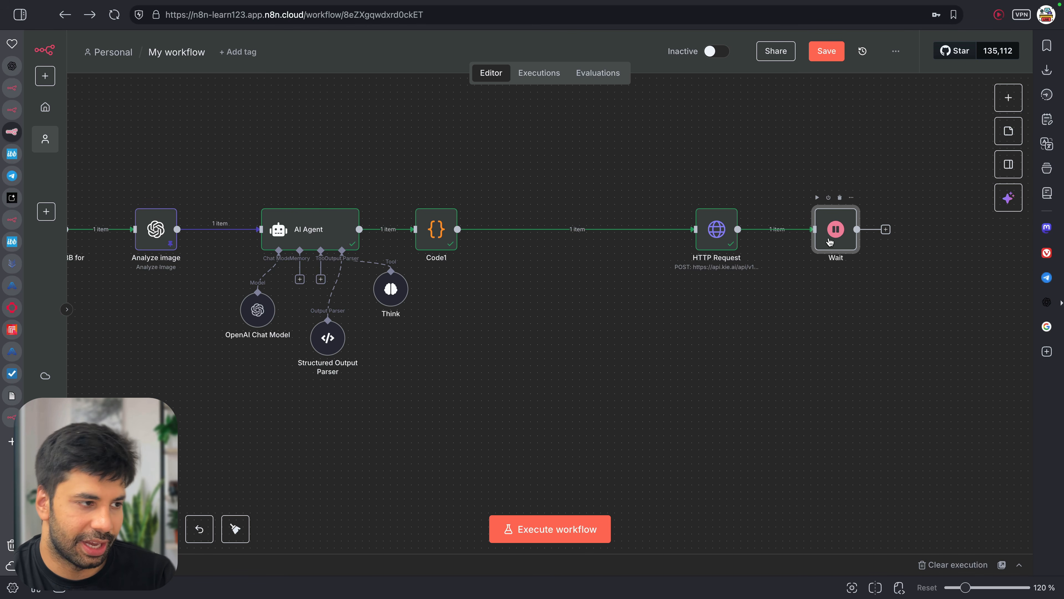
{"action": "key", "text": "Delete"}
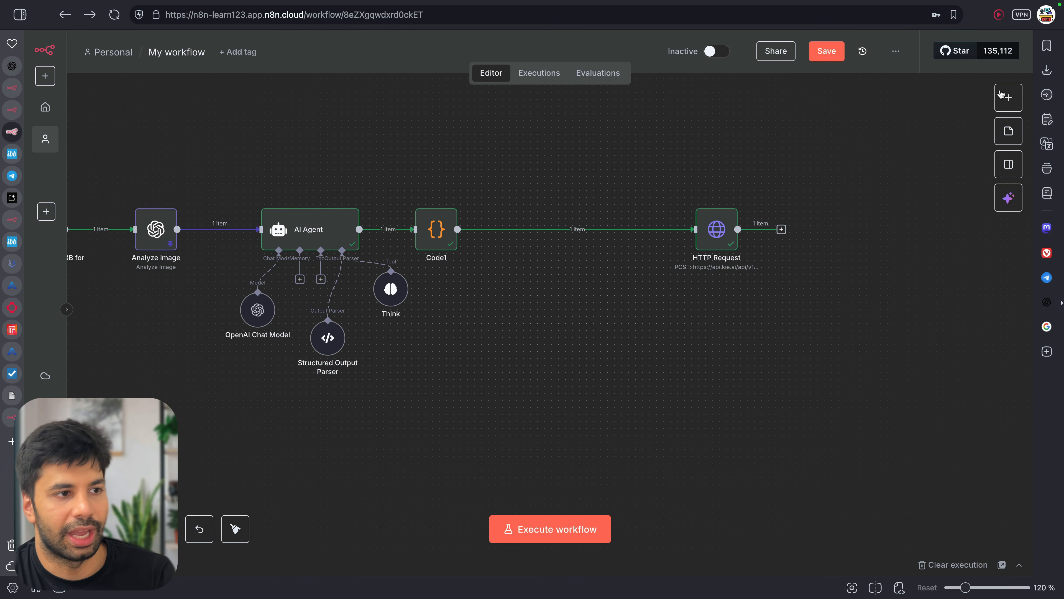
{"action": "left_click", "coordinate": [999, 96]}
{"action": "type", "text": "tele"}
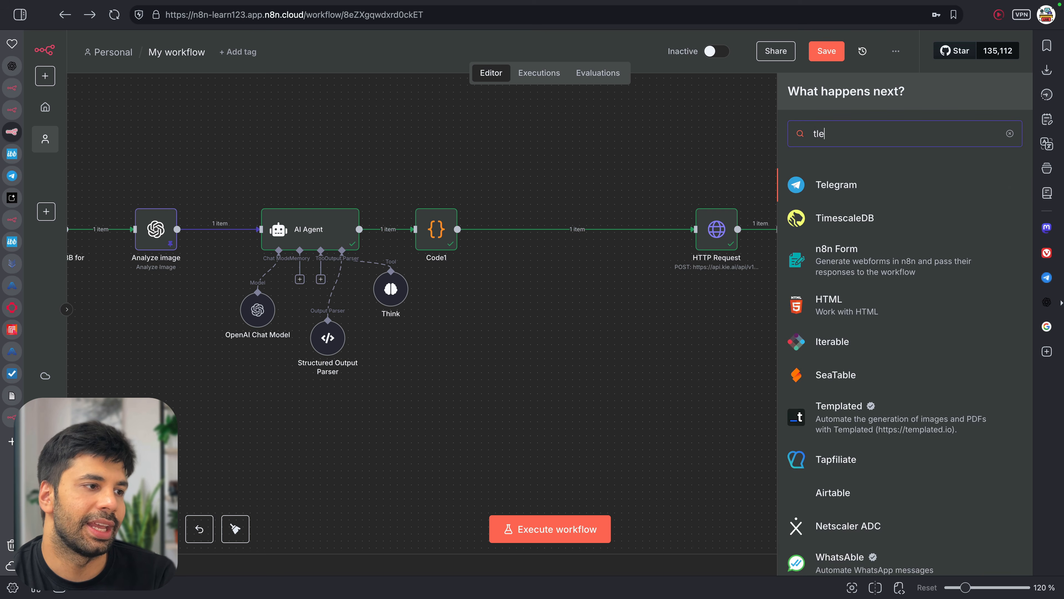
{"action": "left_click", "coordinate": [916, 188]}
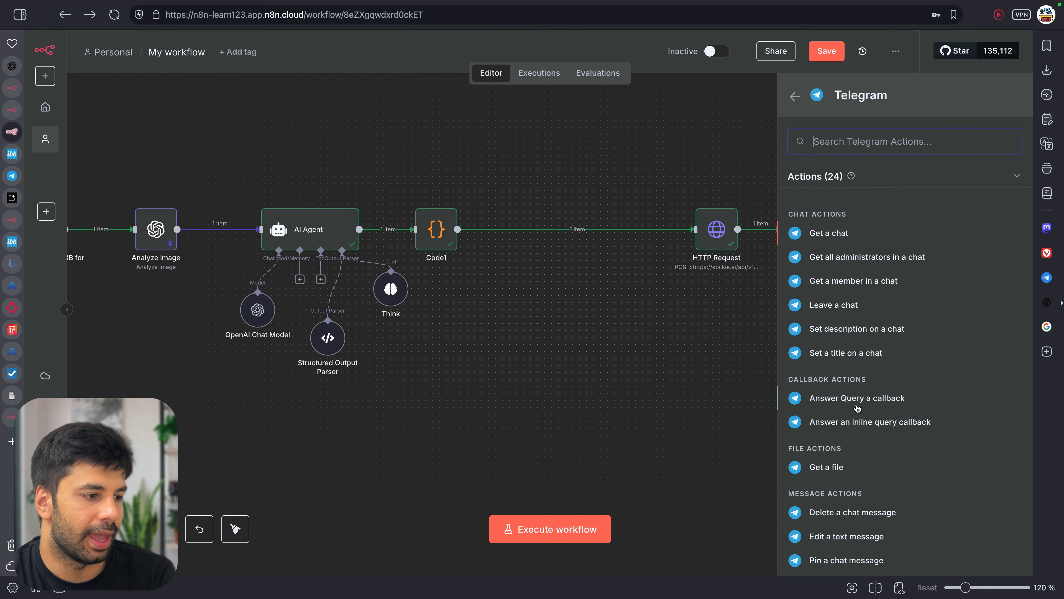
{"action": "scroll", "coordinate": [859, 455], "scroll_direction": "down", "scroll_amount": 8}
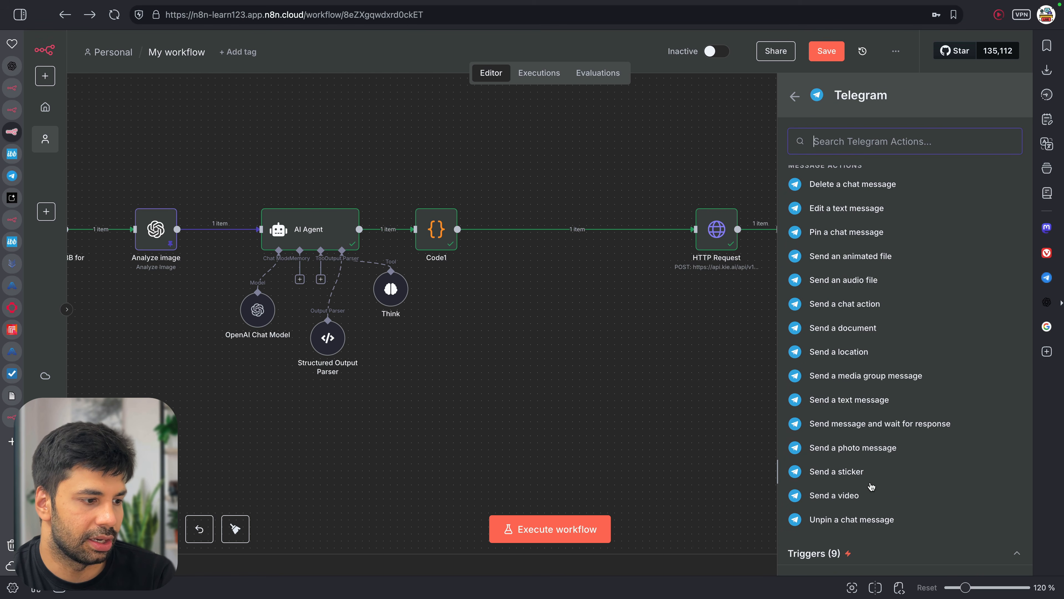
{"action": "left_click", "coordinate": [872, 501]}
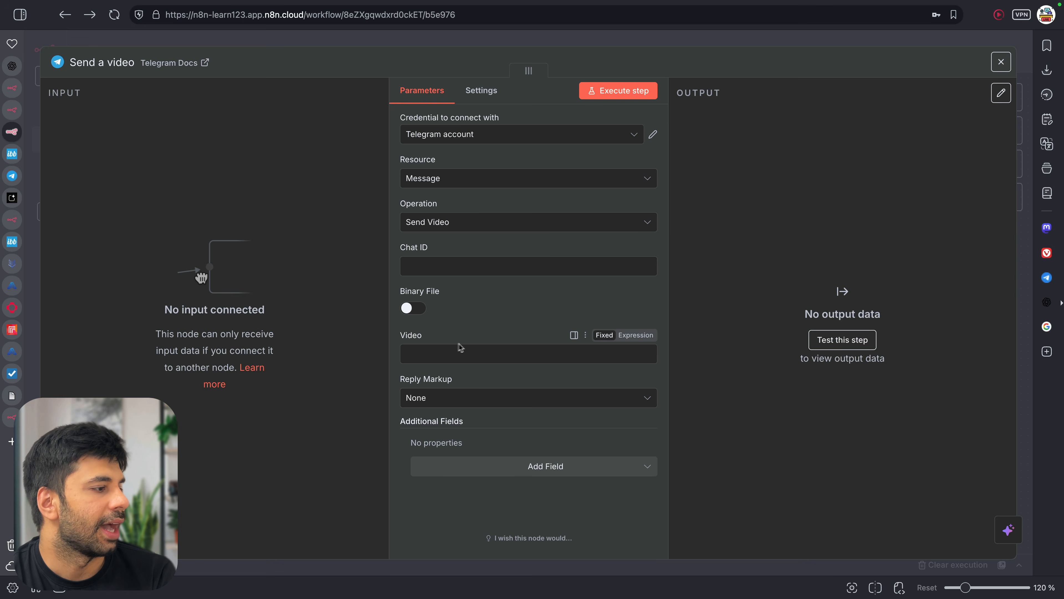
Paste the generated .mp4 file link into the Video field
{"action": "left_click", "coordinate": [431, 354]}
{"action": "key", "text": "super+v"}
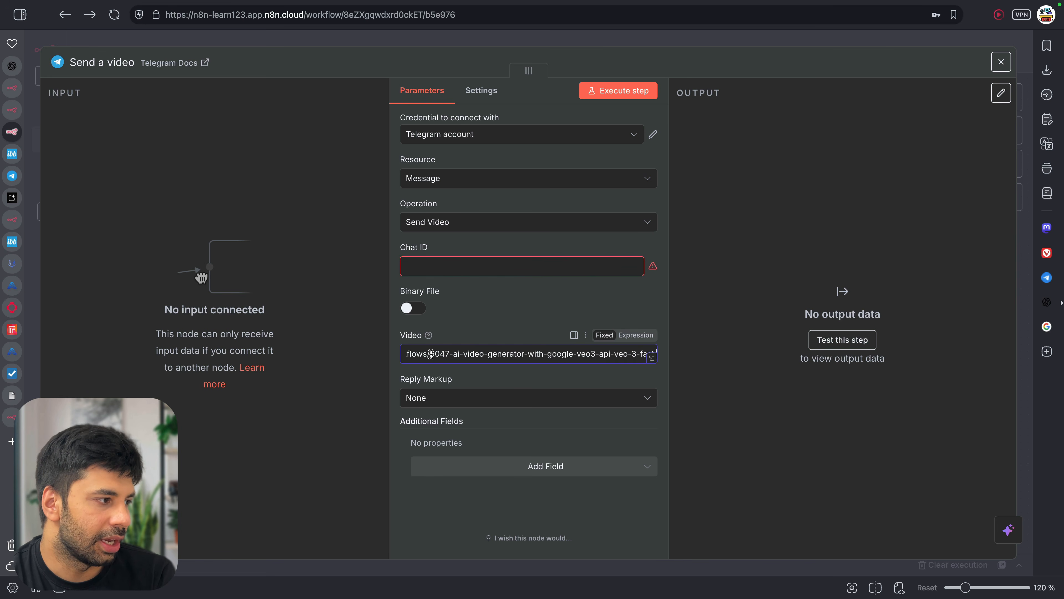
{"action": "key", "text": "super+a"}
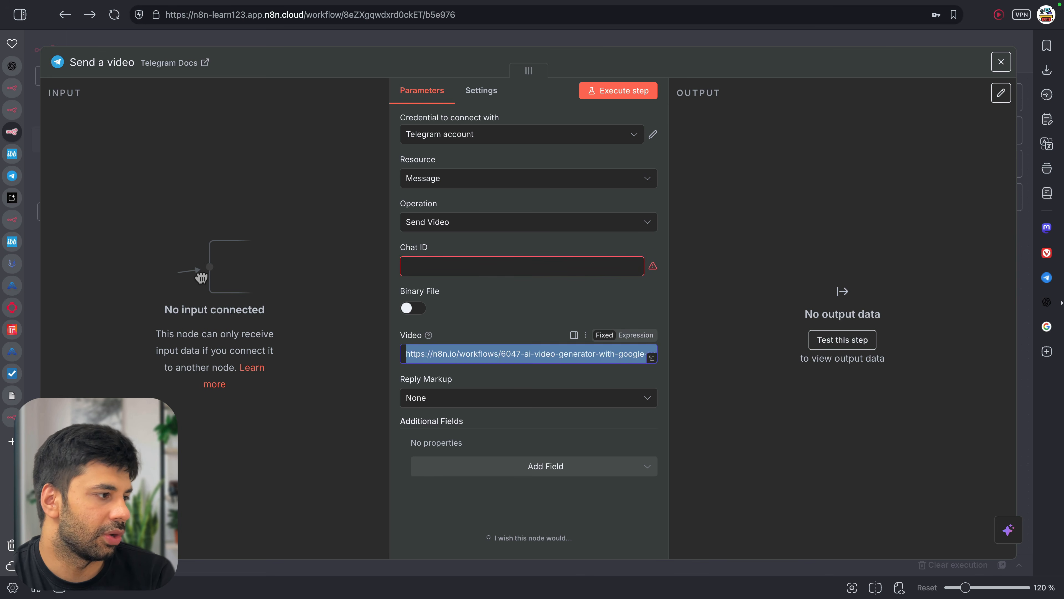
{"action": "key", "text": "BackSpace"}
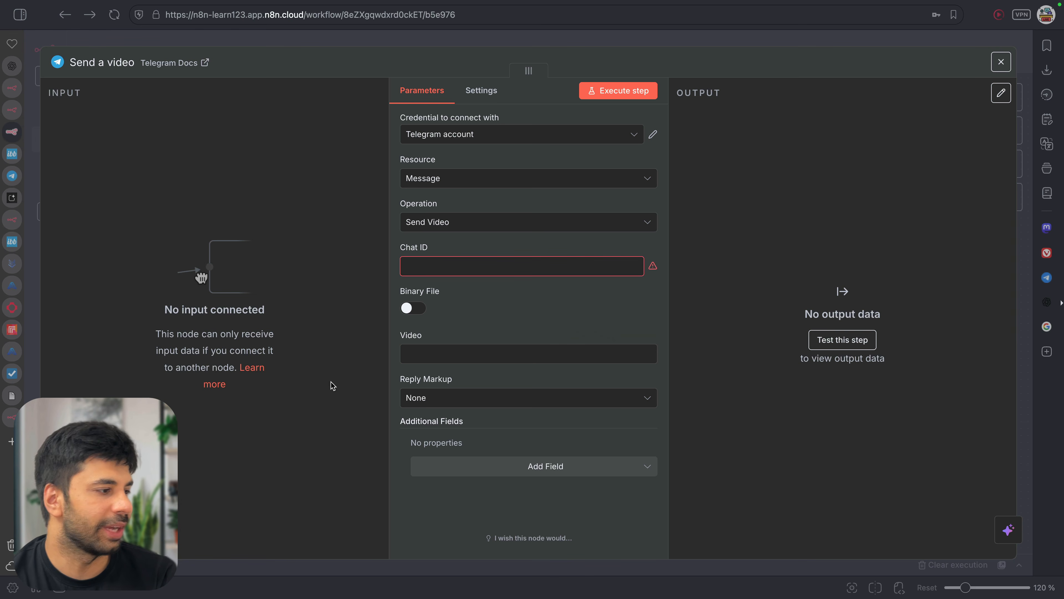
{"action": "left_click", "coordinate": [449, 355]}
{"action": "key", "text": "super+v"}
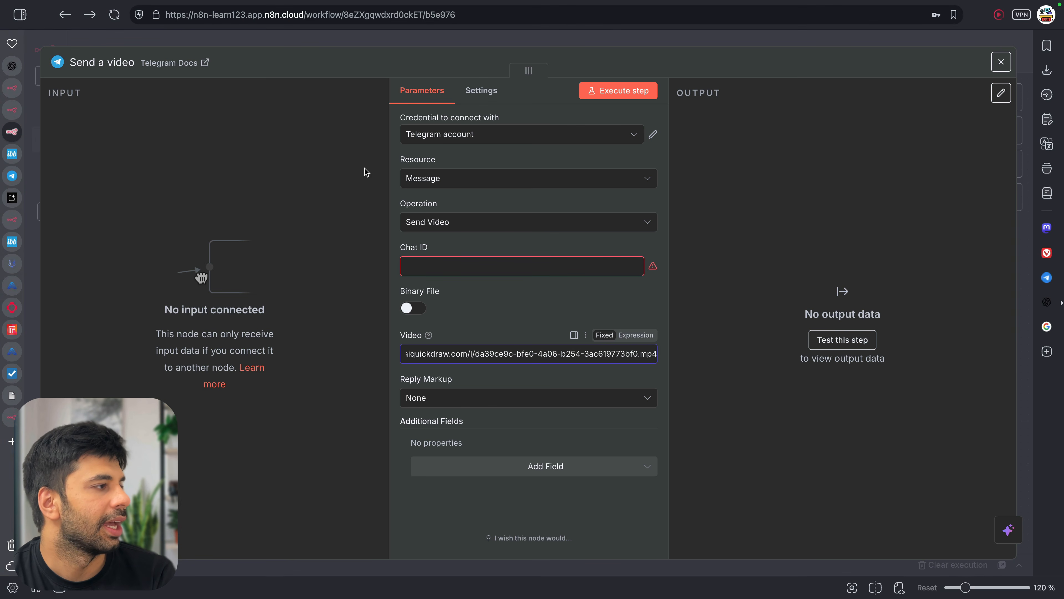
{"action": "left_click", "coordinate": [304, 42]}
{"action": "scroll", "coordinate": [132, 219], "scroll_direction": "left", "scroll_amount": 20}
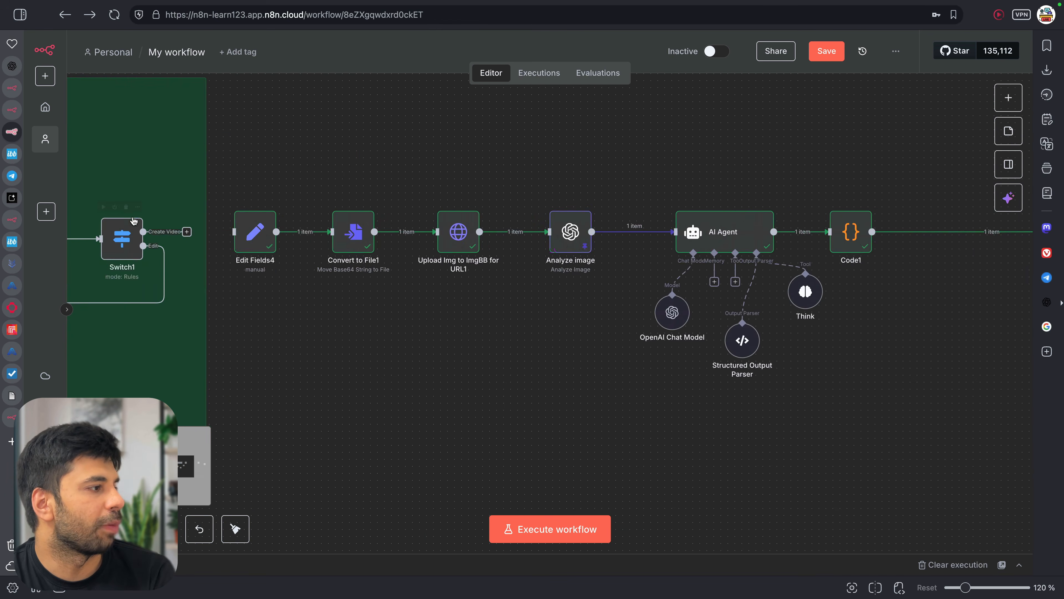
{"action": "scroll", "coordinate": [145, 221], "scroll_direction": "left", "scroll_amount": 20}
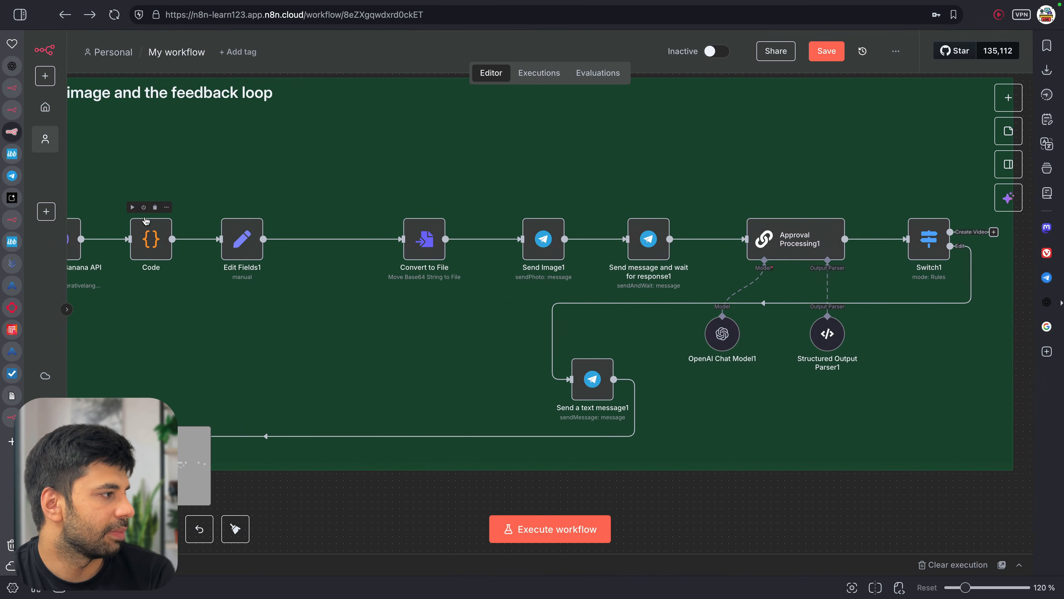
{"action": "scroll", "coordinate": [187, 228], "scroll_direction": "left", "scroll_amount": 12}
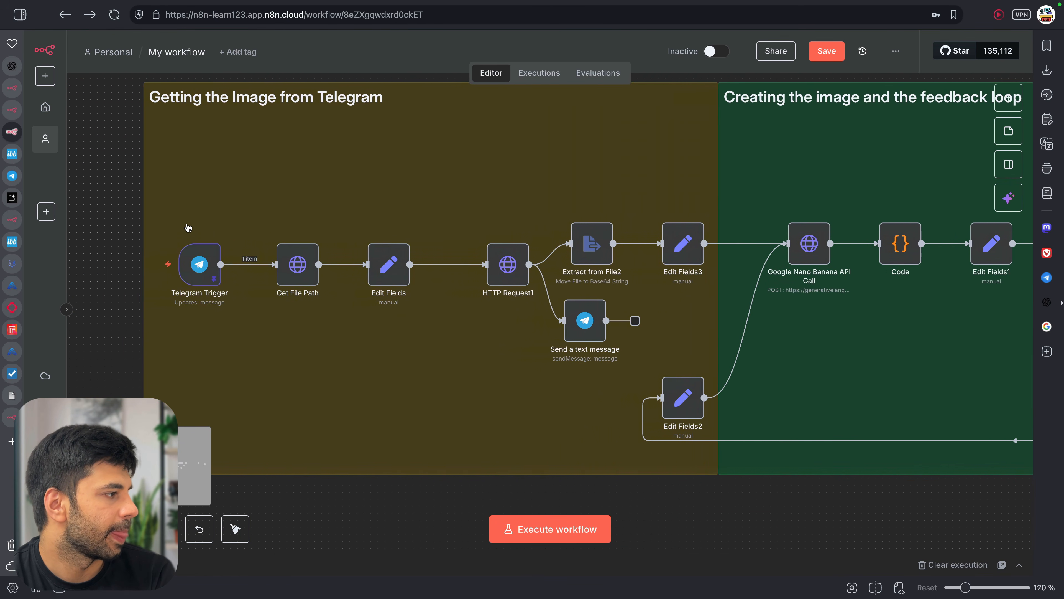
{"action": "double_click", "coordinate": [256, 270]}
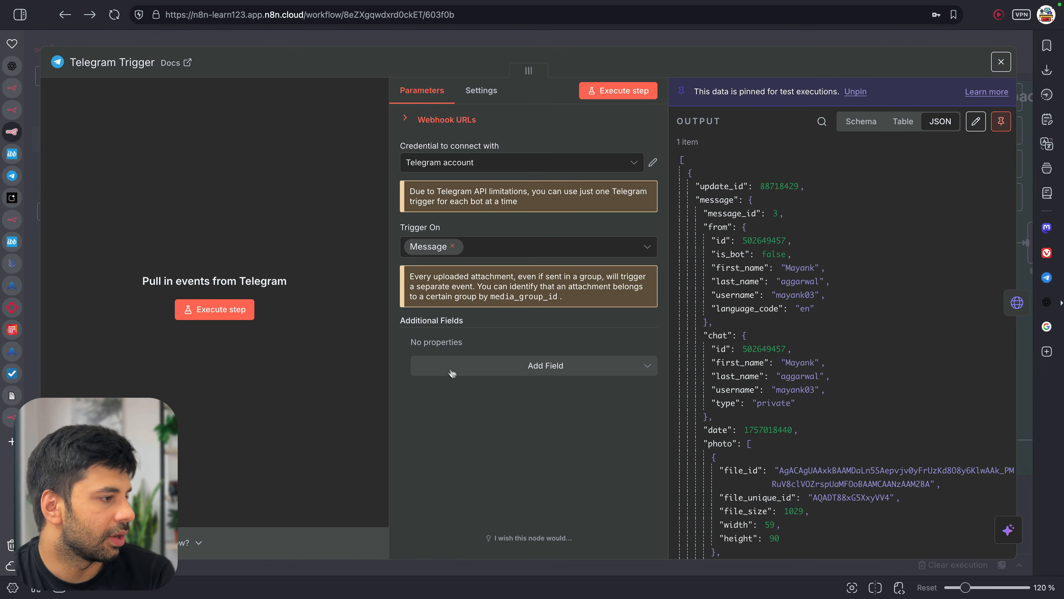
{"action": "scroll", "coordinate": [787, 418], "scroll_direction": "down", "scroll_amount": 7}
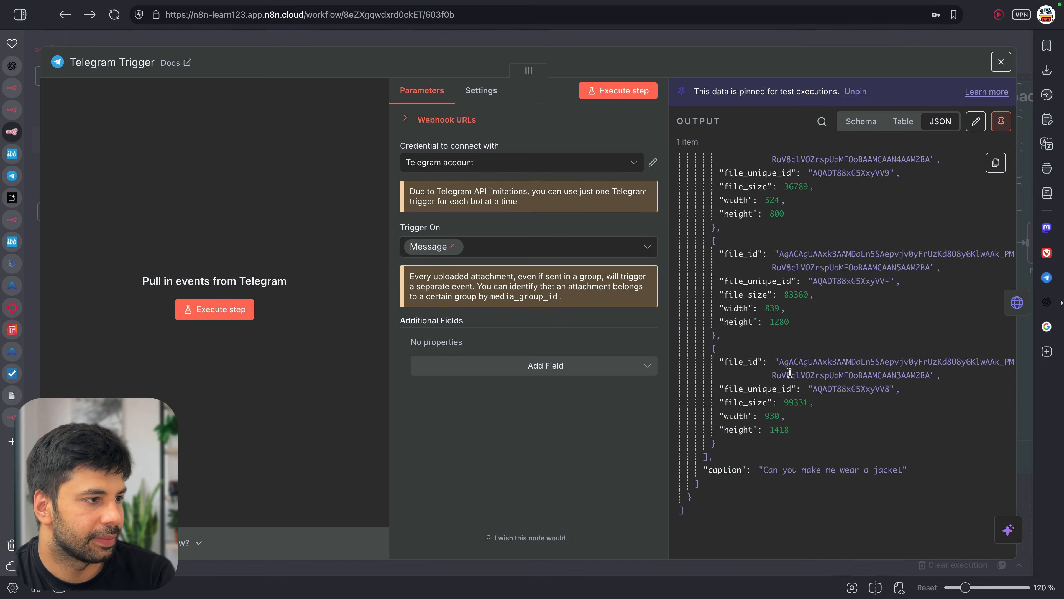
{"action": "scroll", "coordinate": [790, 375], "scroll_direction": "down", "scroll_amount": 1}
{"action": "scroll", "coordinate": [786, 327], "scroll_direction": "up", "scroll_amount": 8}
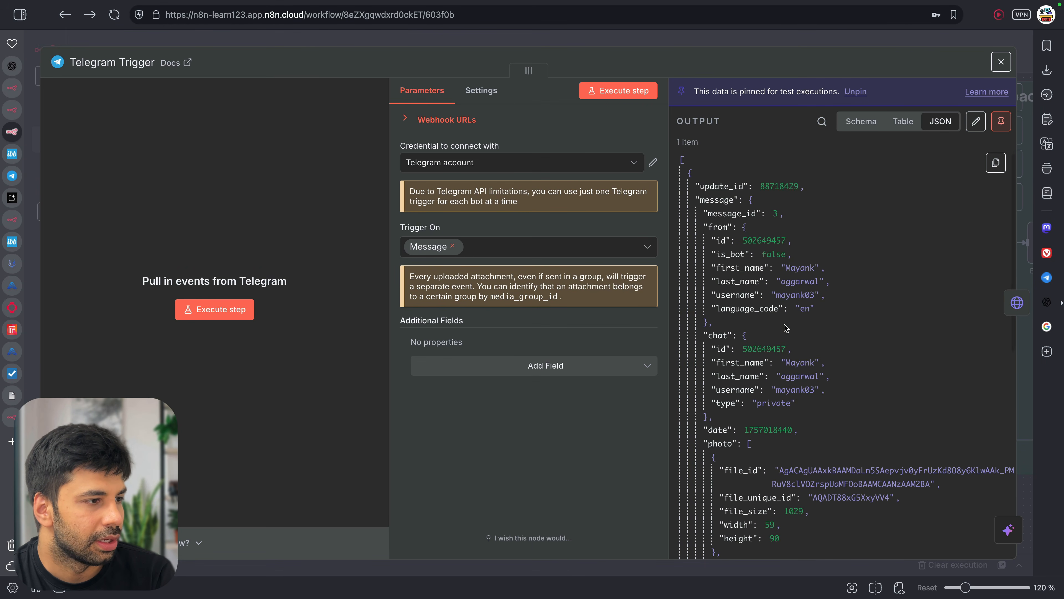
{"action": "scroll", "coordinate": [787, 425], "scroll_direction": "down", "scroll_amount": 3}
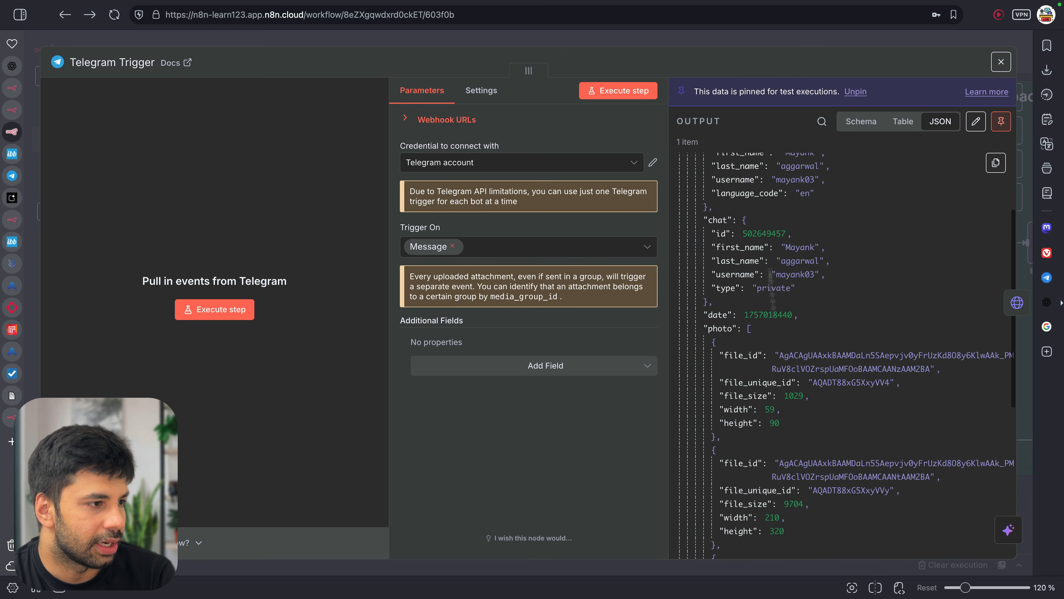
{"action": "double_click", "coordinate": [764, 233]}
{"action": "key", "text": "super+c"}
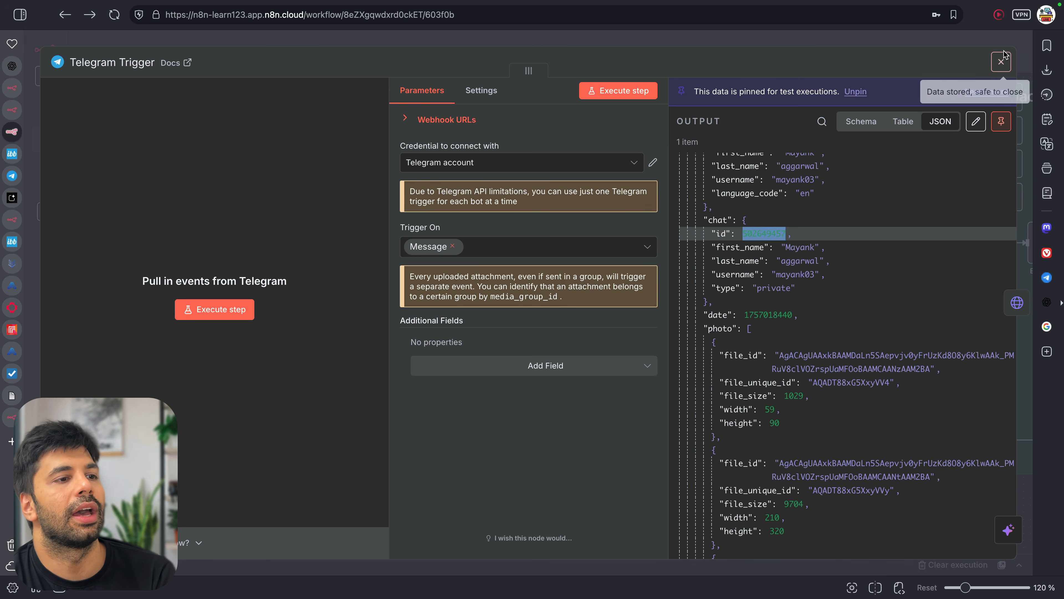
{"action": "left_click", "coordinate": [1001, 62]}
{"action": "scroll", "coordinate": [851, 226], "scroll_direction": "right", "scroll_amount": 15}
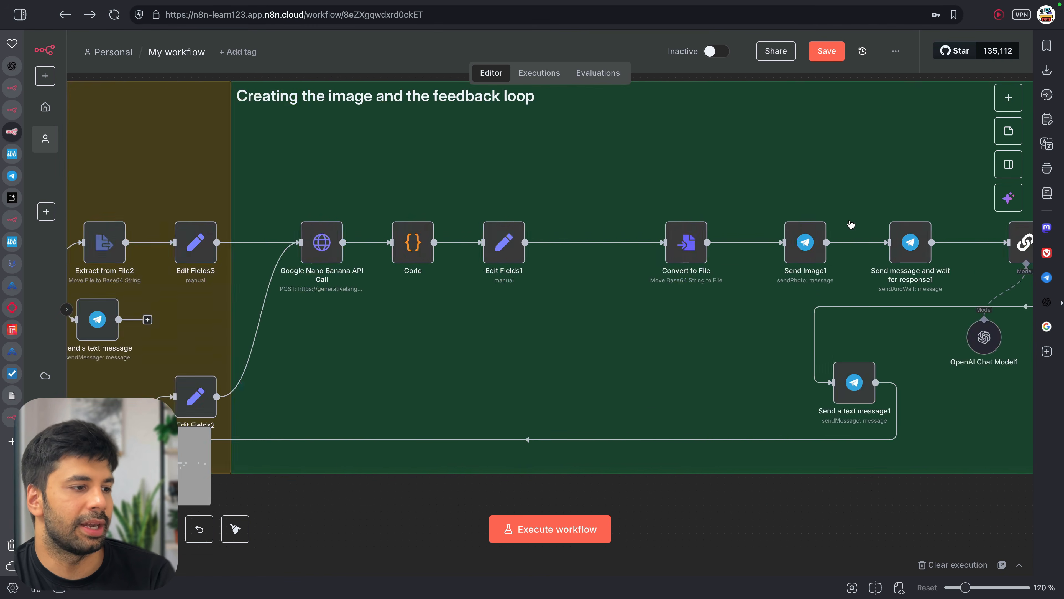
{"action": "scroll", "coordinate": [816, 238], "scroll_direction": "right", "scroll_amount": 15}
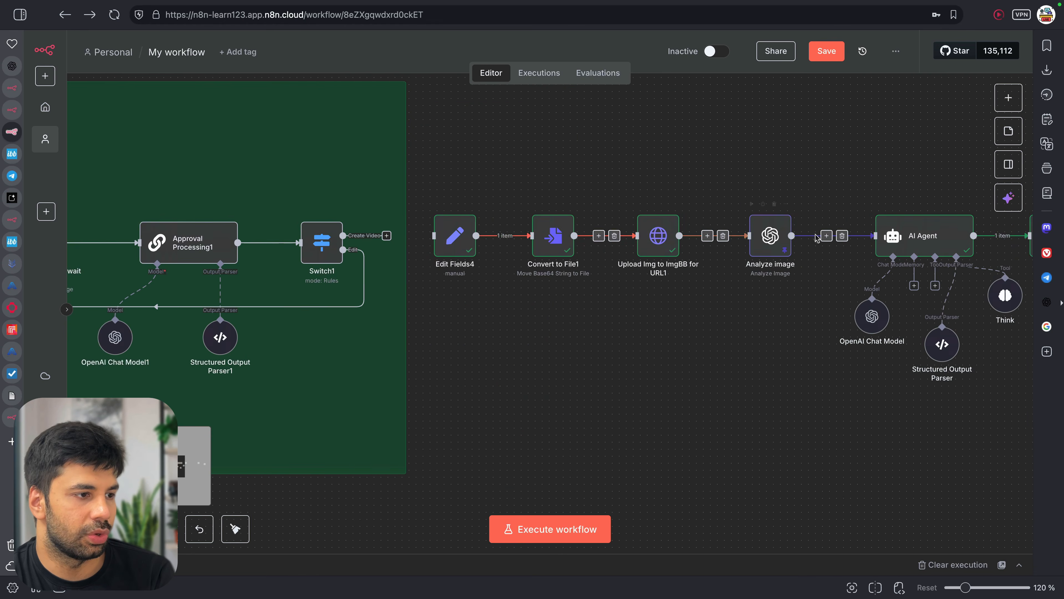
Paste the copied chat ID into Send a video's Chat ID and execute the step
{"action": "scroll", "coordinate": [901, 286], "scroll_direction": "right", "scroll_amount": 10}
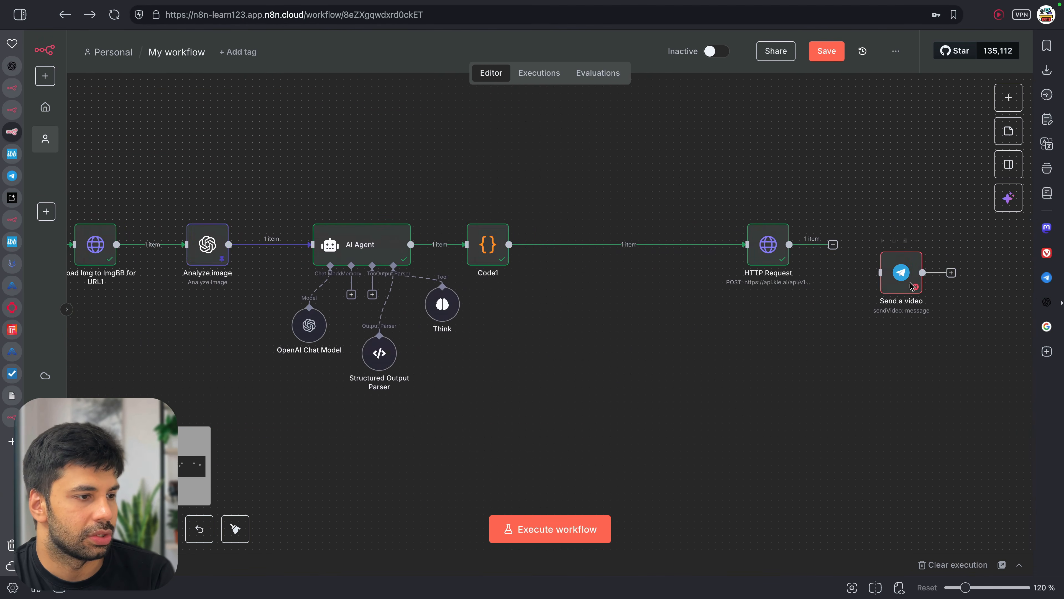
{"action": "double_click", "coordinate": [797, 274]}
{"action": "left_click", "coordinate": [502, 265]}
{"action": "key", "text": "super+v"}
{"action": "left_click", "coordinate": [616, 92]}
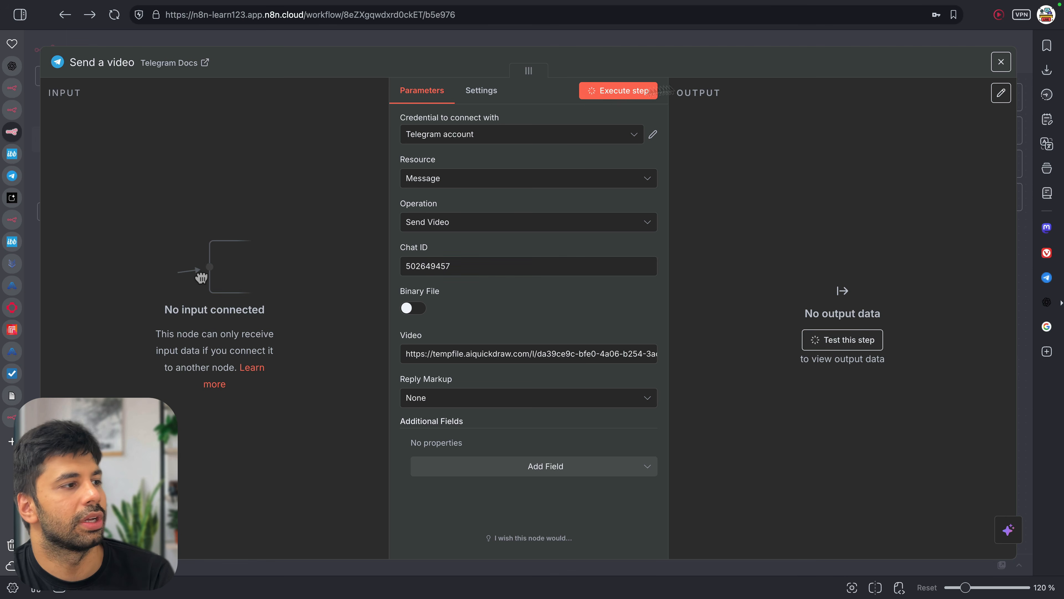
Play the clip the bot delivered in the Telegram chat, then close the node
{"action": "left_click", "coordinate": [1047, 277]}
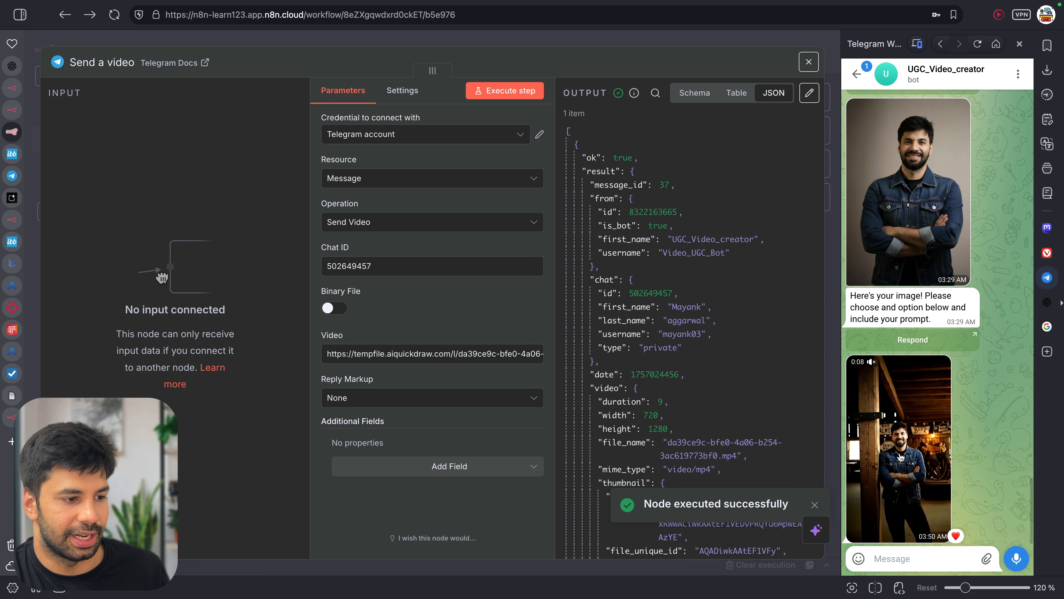
{"action": "left_click", "coordinate": [874, 368]}
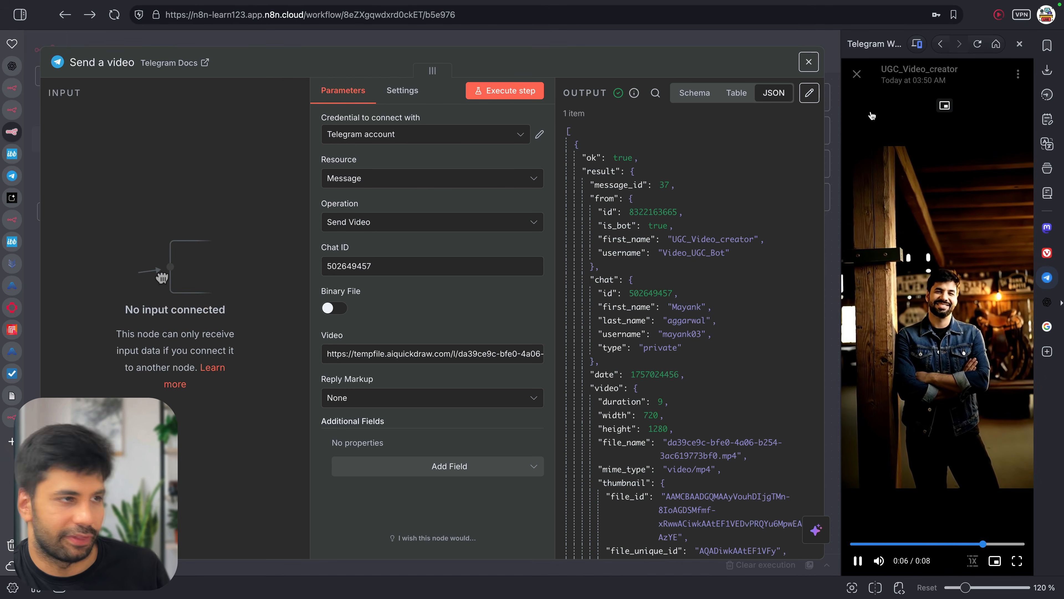
{"action": "left_click", "coordinate": [858, 75]}
{"action": "left_click", "coordinate": [907, 458]}
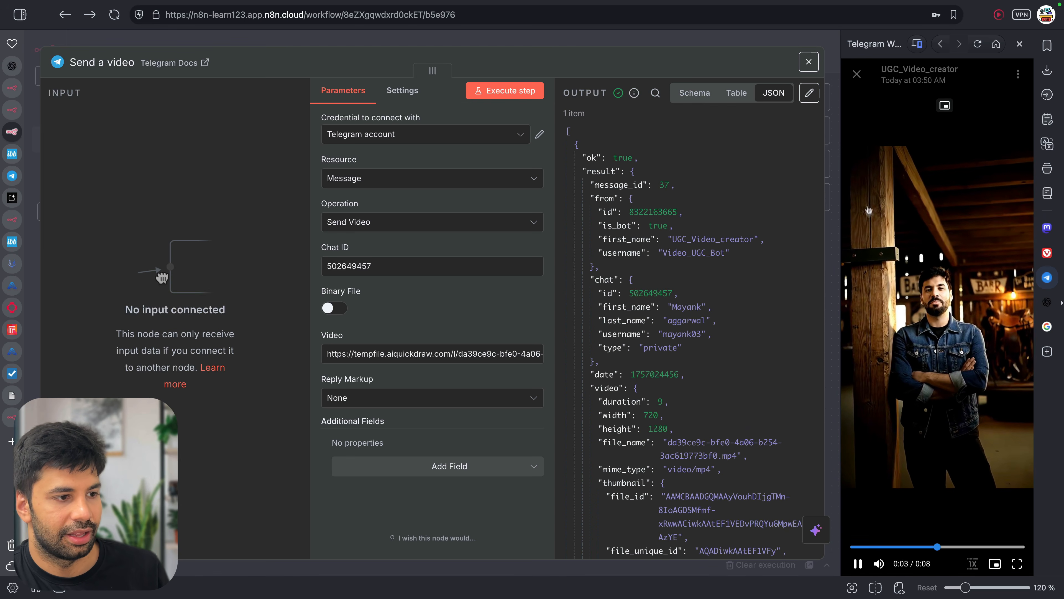
{"action": "left_click", "coordinate": [858, 76]}
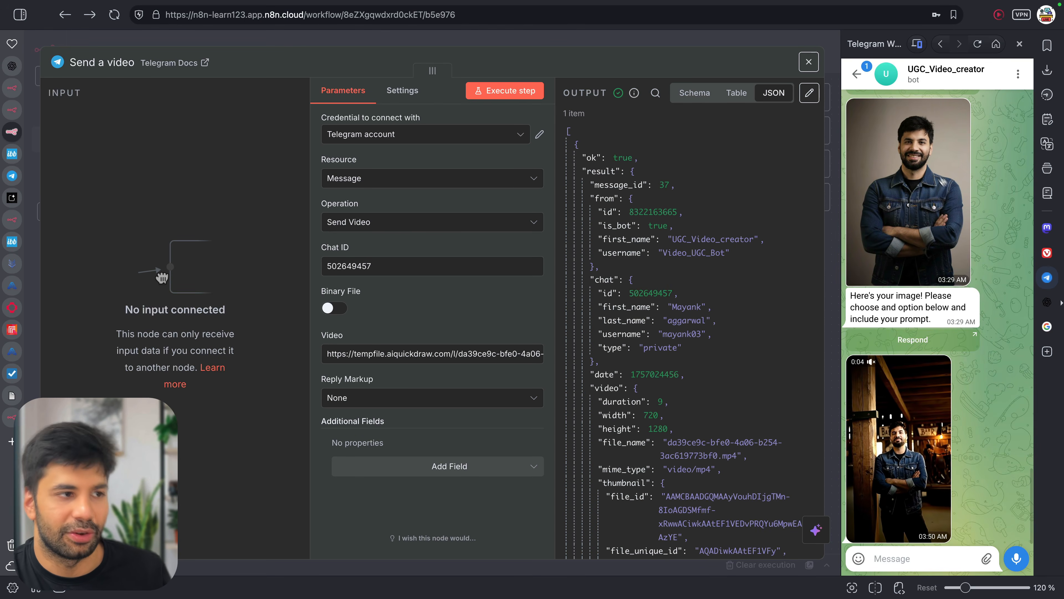
{"action": "left_click", "coordinate": [1048, 70]}
{"action": "left_click", "coordinate": [1046, 71]}
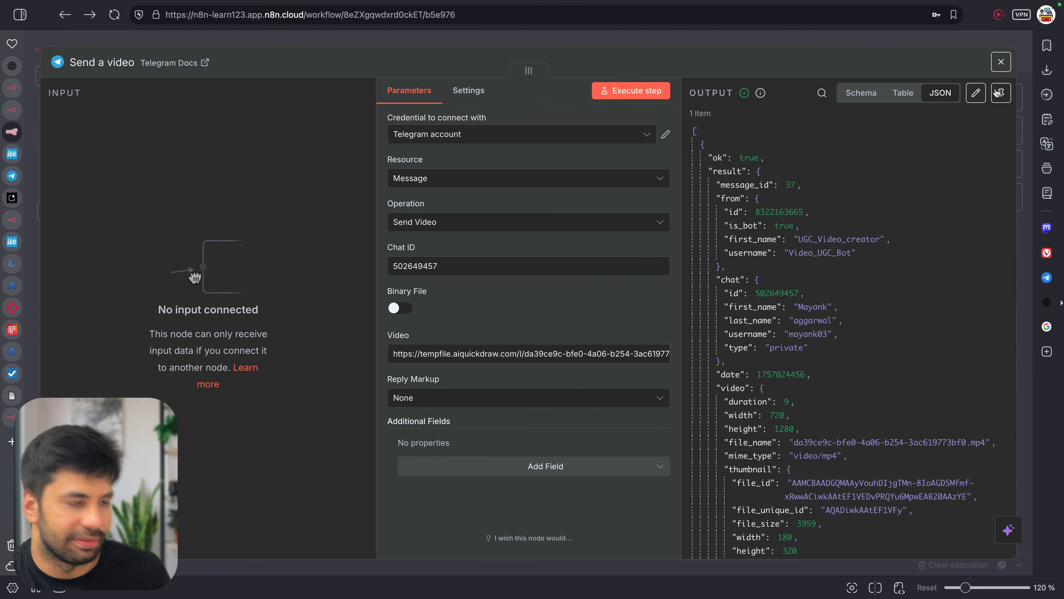
{"action": "left_click", "coordinate": [1001, 63]}
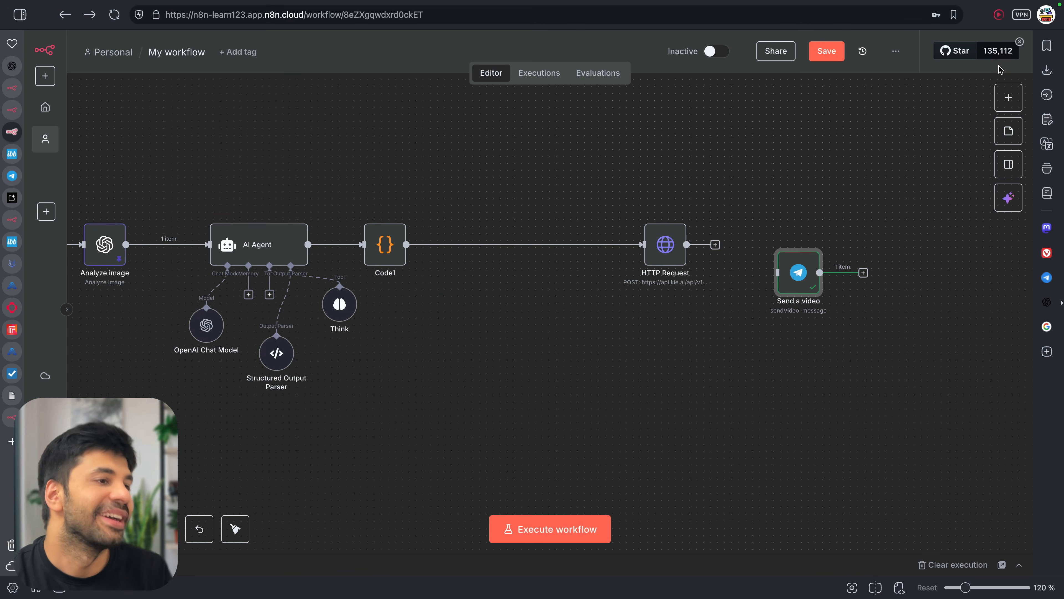
Copy the Veo3 template's workflow JSON from n8n.io and return to the workflow
{"action": "scroll", "coordinate": [750, 360], "scroll_direction": "right", "scroll_amount": 3}
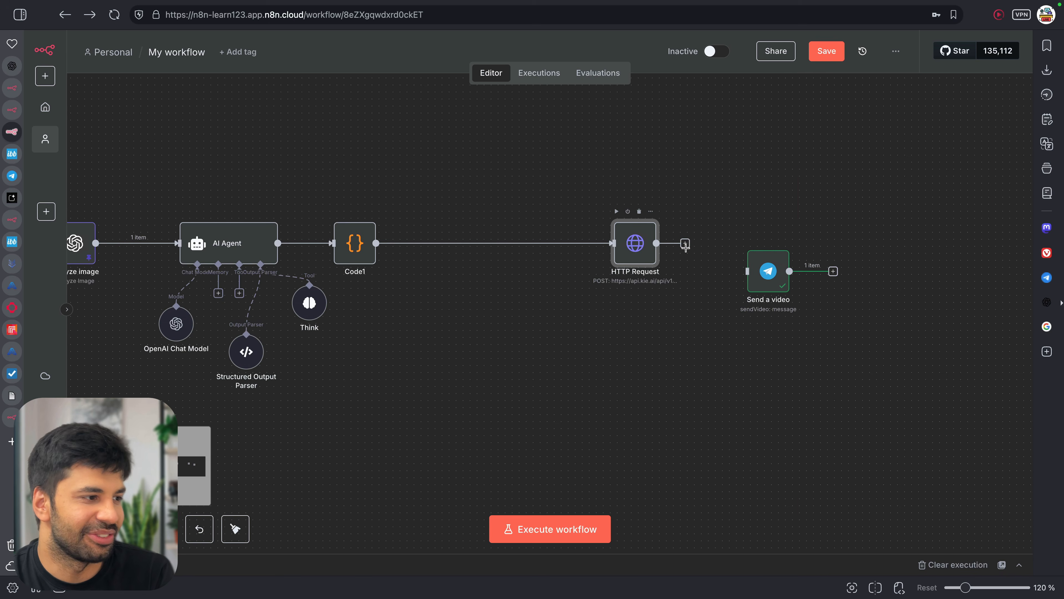
{"action": "left_click", "coordinate": [685, 244]}
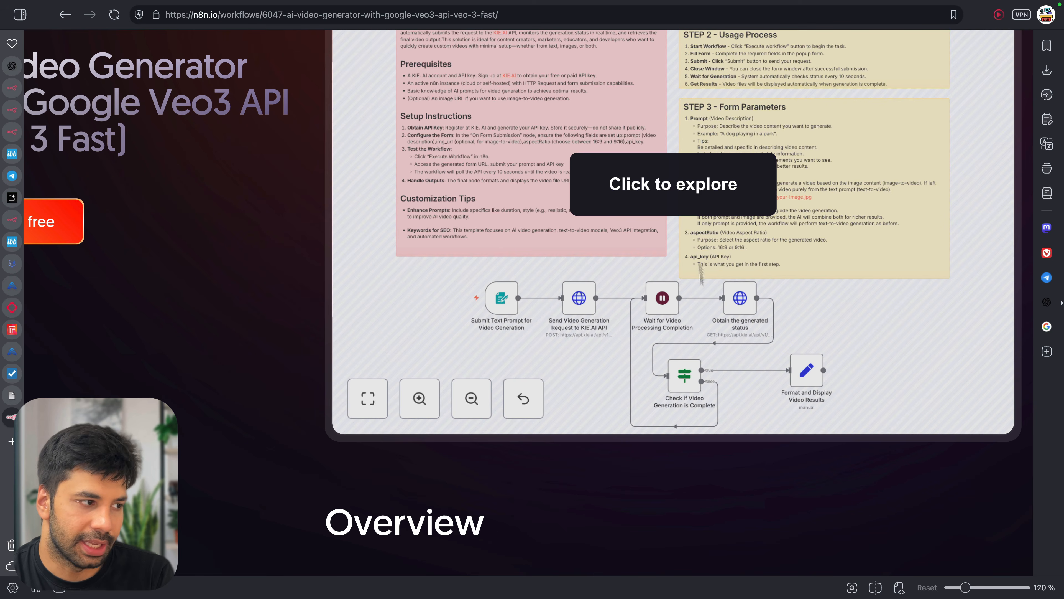
{"action": "left_click", "coordinate": [681, 202]}
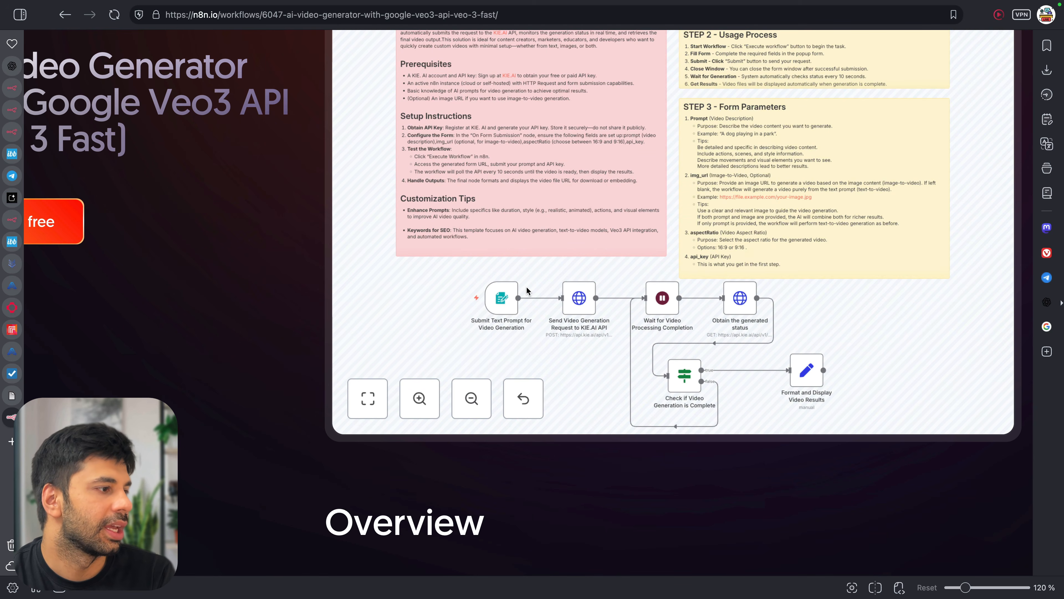
{"action": "left_click", "coordinate": [63, 221]}
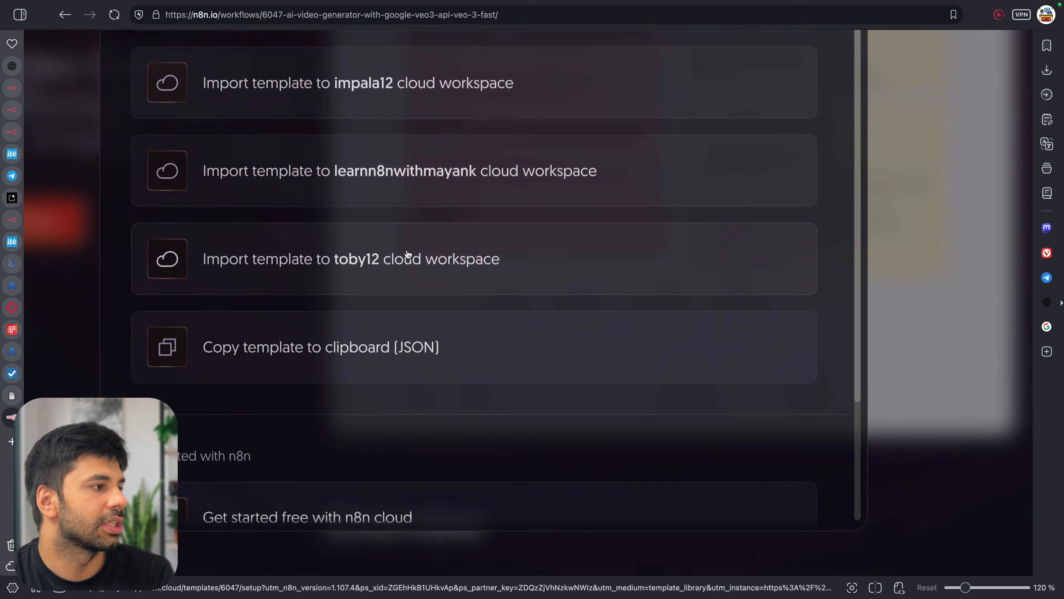
{"action": "left_click", "coordinate": [369, 351]}
{"action": "left_click", "coordinate": [69, 244]}
{"action": "left_click", "coordinate": [21, 138]}
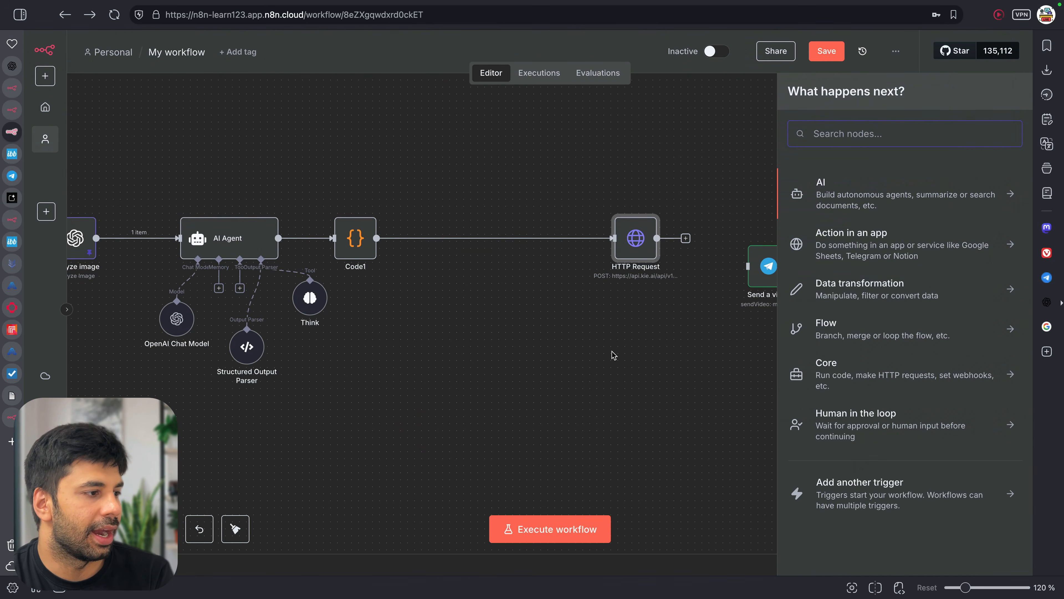
{"action": "left_click", "coordinate": [613, 355]}
Paste the template onto the canvas and copy its Wait, Obtain and Check nodes
{"action": "scroll", "coordinate": [697, 400], "scroll_direction": "down", "scroll_amount": 3}
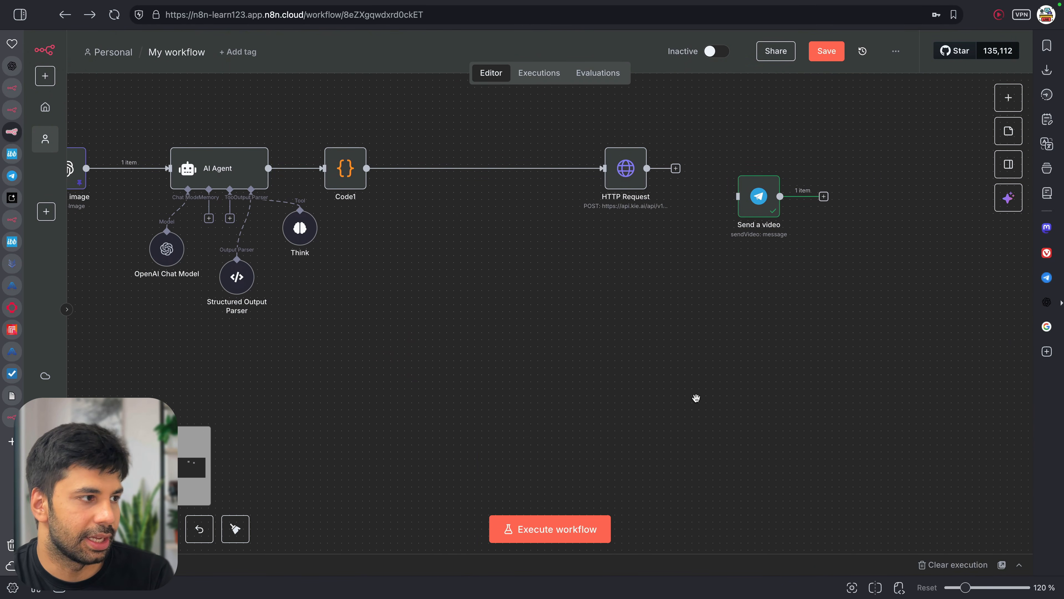
{"action": "key", "text": "super+v"}
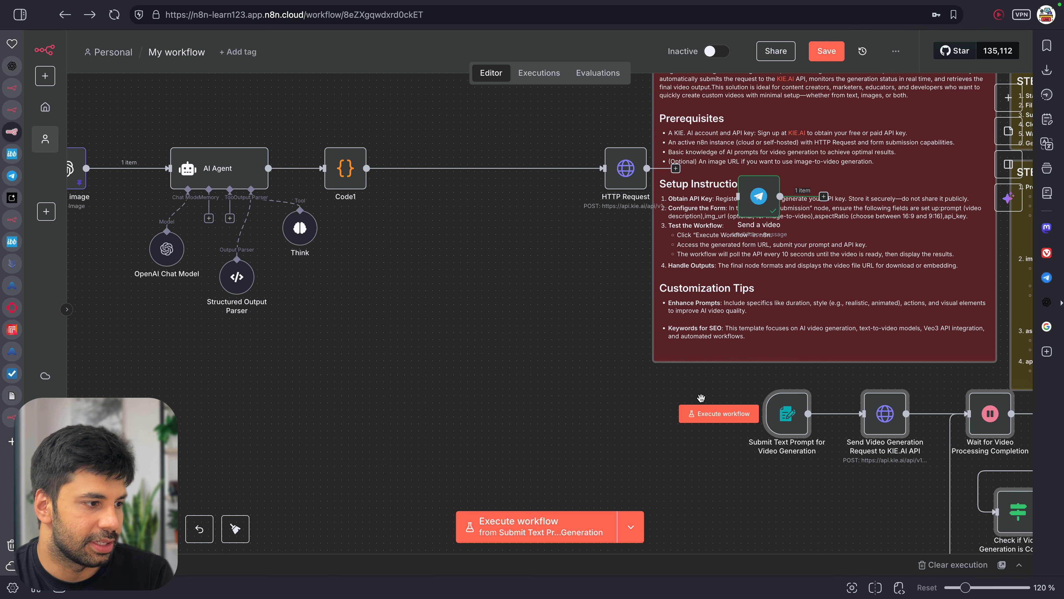
{"action": "key", "text": "super+z"}
{"action": "scroll", "coordinate": [620, 368], "scroll_direction": "down", "scroll_amount": 1}
{"action": "scroll", "coordinate": [621, 369], "scroll_direction": "down", "scroll_amount": 6}
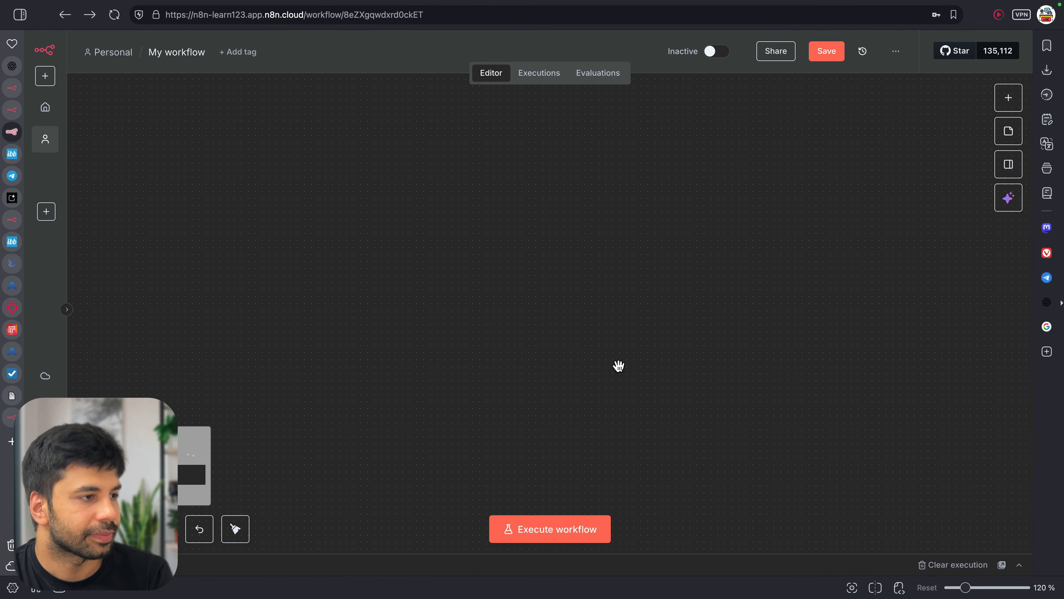
{"action": "key", "text": "super+v"}
{"action": "scroll", "coordinate": [701, 363], "scroll_direction": "down", "scroll_amount": 6}
{"action": "scroll", "coordinate": [701, 363], "scroll_direction": "down", "scroll_amount": 1}
{"action": "left_click_drag", "start_coordinate": [646, 488], "coordinate": [771, 390]}
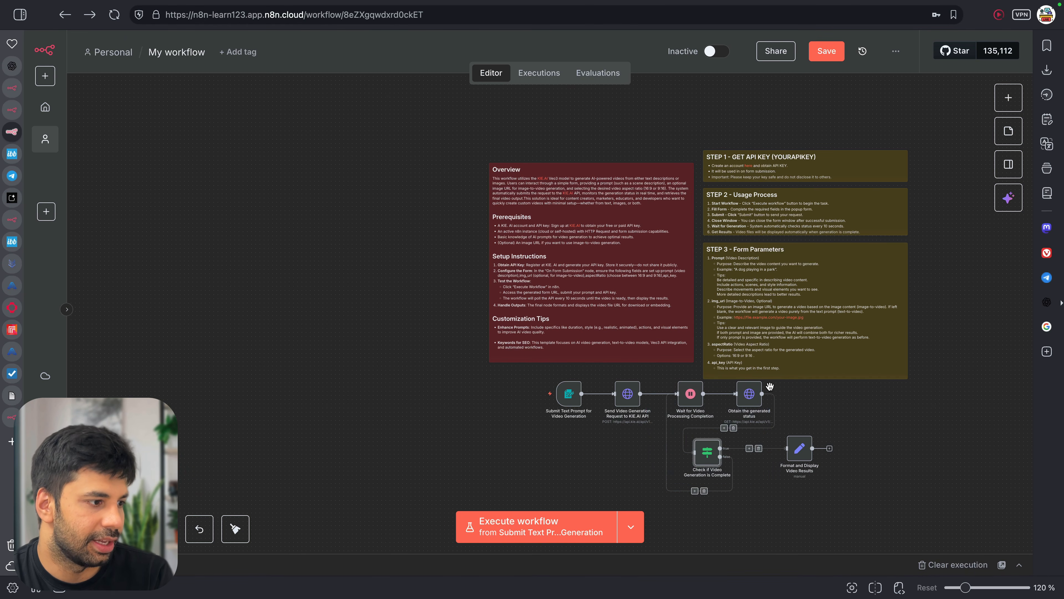
{"action": "key", "text": "super+c"}
Paste the Wait, Obtain, Check and Format nodes beside HTTP Request, shifting Send a video right
{"action": "scroll", "coordinate": [770, 388], "scroll_direction": "up", "scroll_amount": 10}
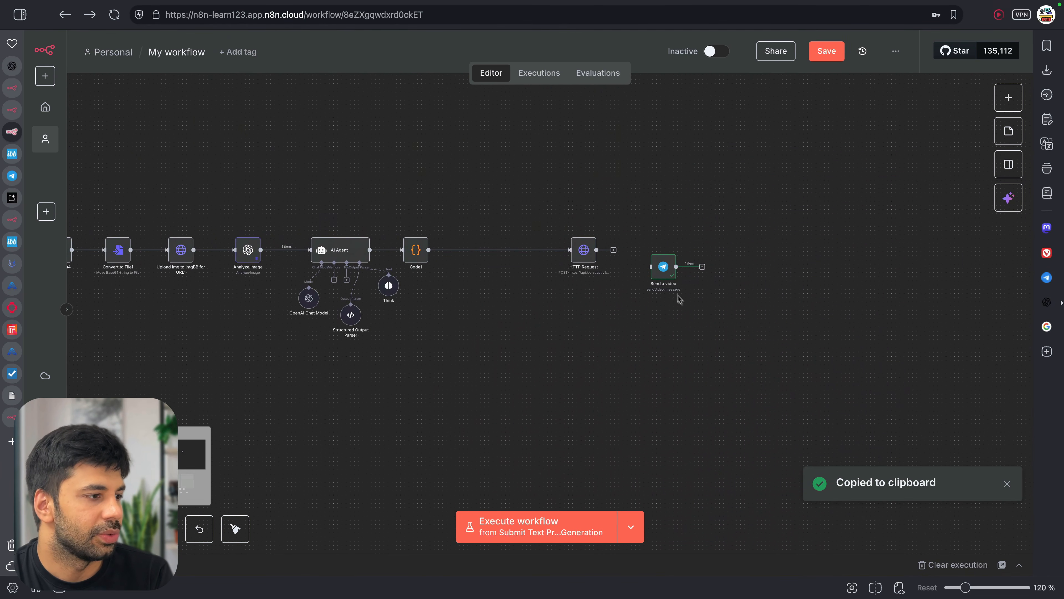
{"action": "left_click_drag", "start_coordinate": [661, 276], "coordinate": [766, 276]}
{"action": "key", "text": "super+v"}
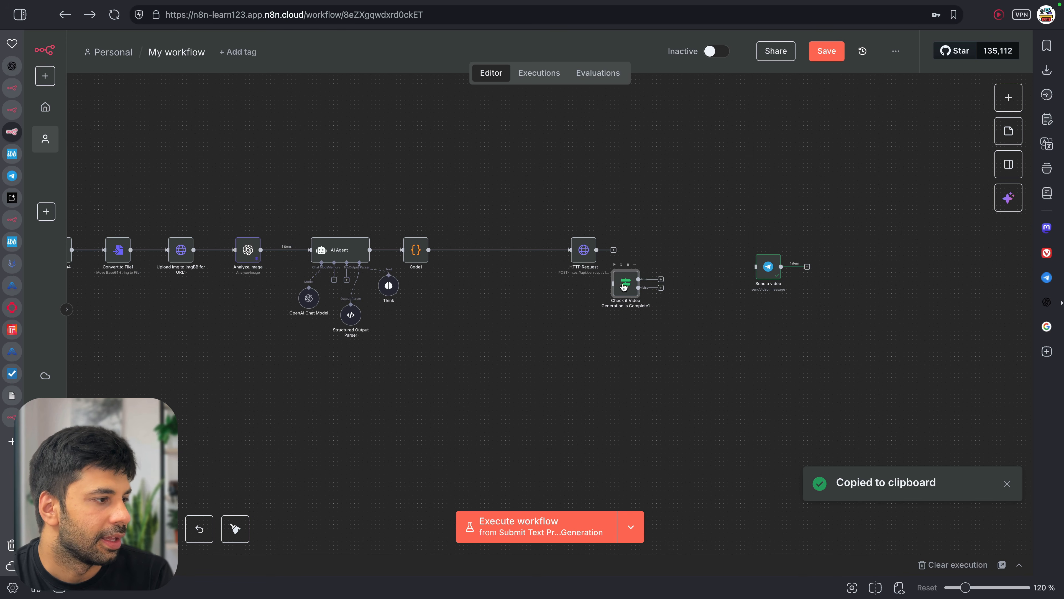
{"action": "scroll", "coordinate": [651, 367], "scroll_direction": "down", "scroll_amount": 10}
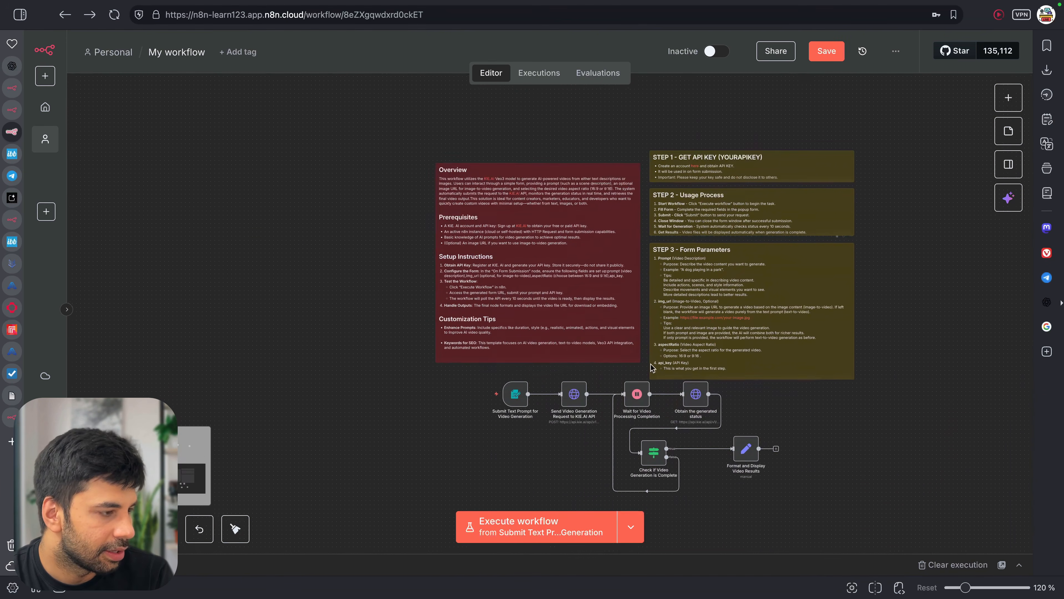
{"action": "scroll", "coordinate": [651, 366], "scroll_direction": "down", "scroll_amount": 1}
{"action": "left_click", "coordinate": [644, 454], "text": "super"}
{"action": "left_click", "coordinate": [739, 450], "text": "super"}
{"action": "key", "text": "super+c"}
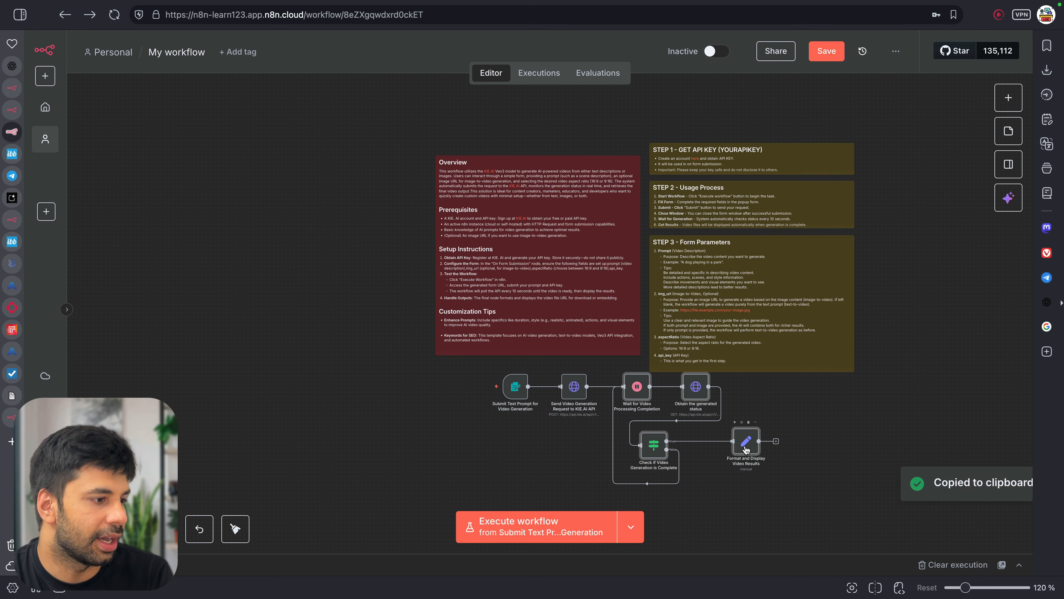
{"action": "scroll", "coordinate": [711, 147], "scroll_direction": "up", "scroll_amount": 10}
{"action": "scroll", "coordinate": [711, 147], "scroll_direction": "up", "scroll_amount": 3}
{"action": "key", "text": "super+v"}
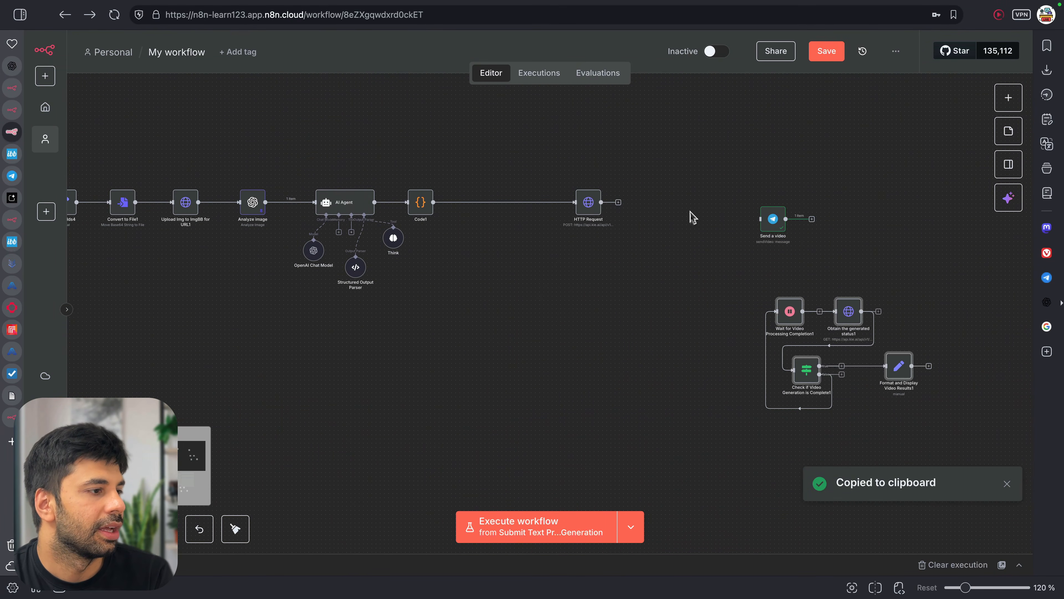
{"action": "left_click_drag", "start_coordinate": [790, 314], "coordinate": [633, 205]}
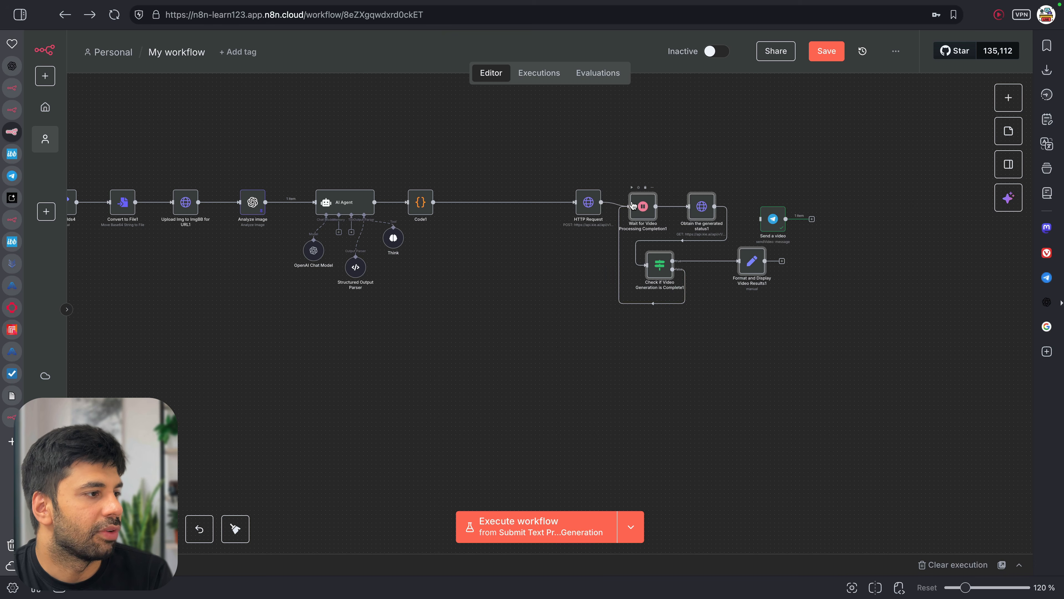
Review the Wait for Video Processing Completion1 and Obtain the generated status1 settings
{"action": "double_click", "coordinate": [642, 209]}
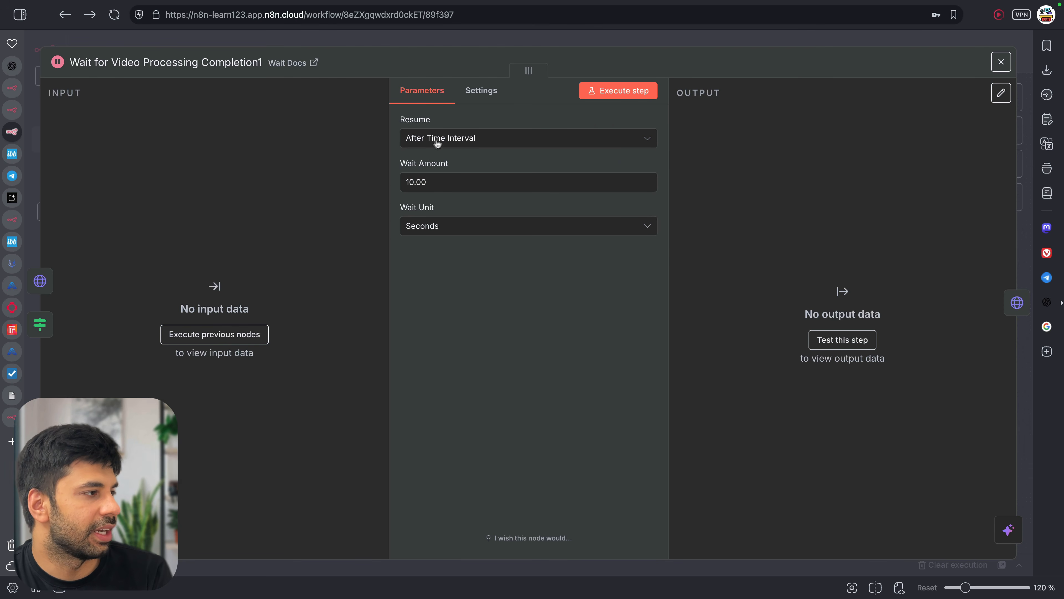
{"action": "left_click", "coordinate": [561, 45]}
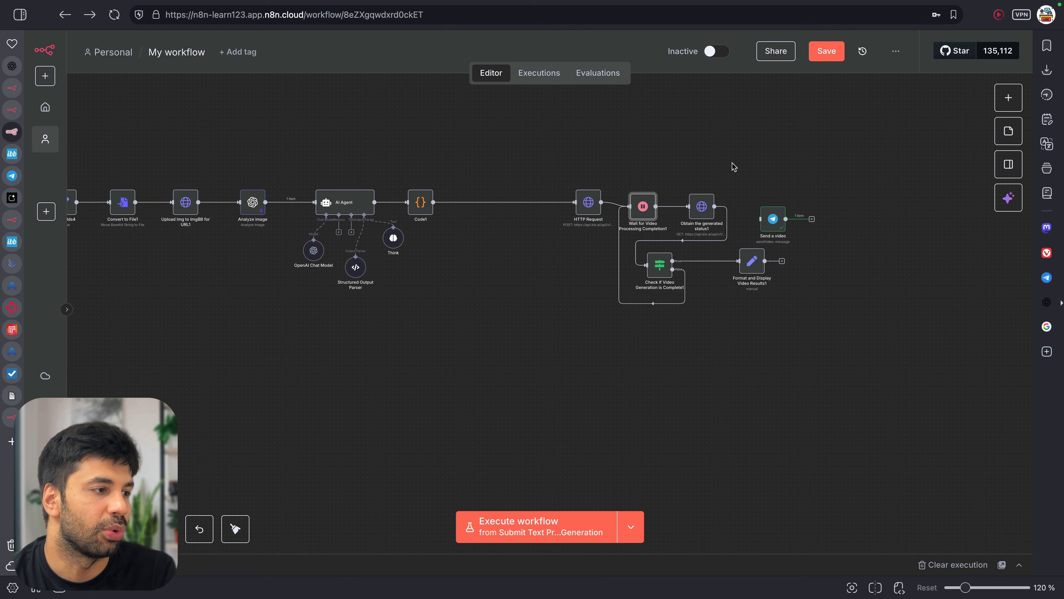
{"action": "double_click", "coordinate": [697, 214]}
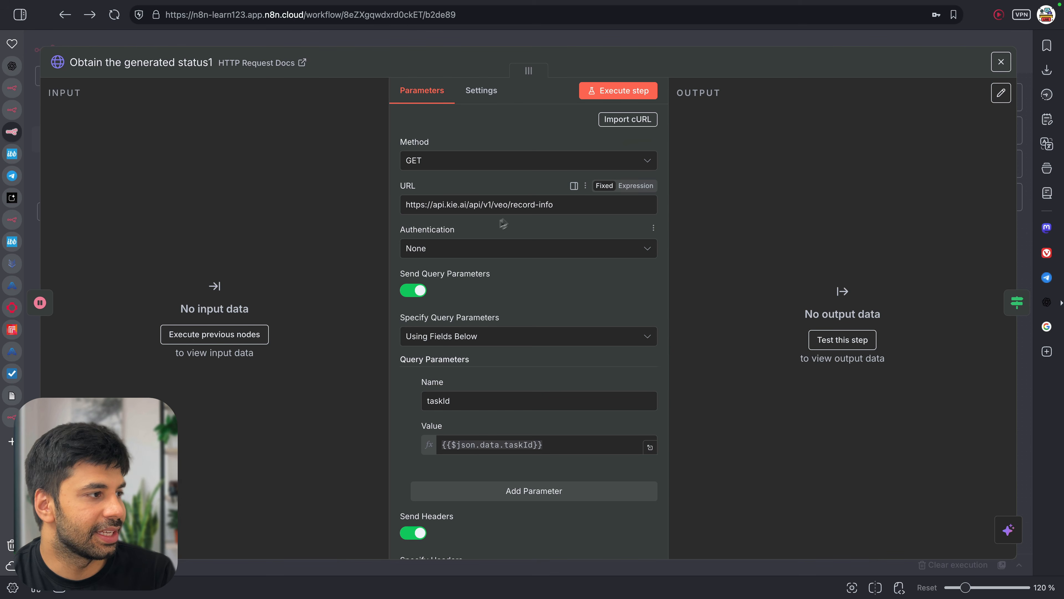
{"action": "scroll", "coordinate": [519, 289], "scroll_direction": "down", "scroll_amount": 3}
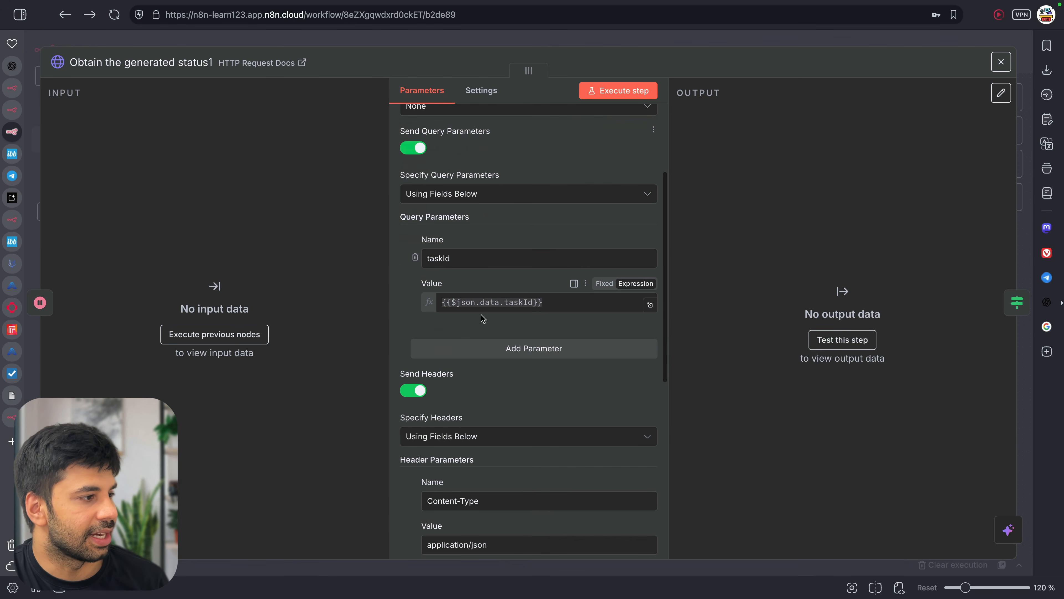
{"action": "scroll", "coordinate": [522, 303], "scroll_direction": "down", "scroll_amount": 5}
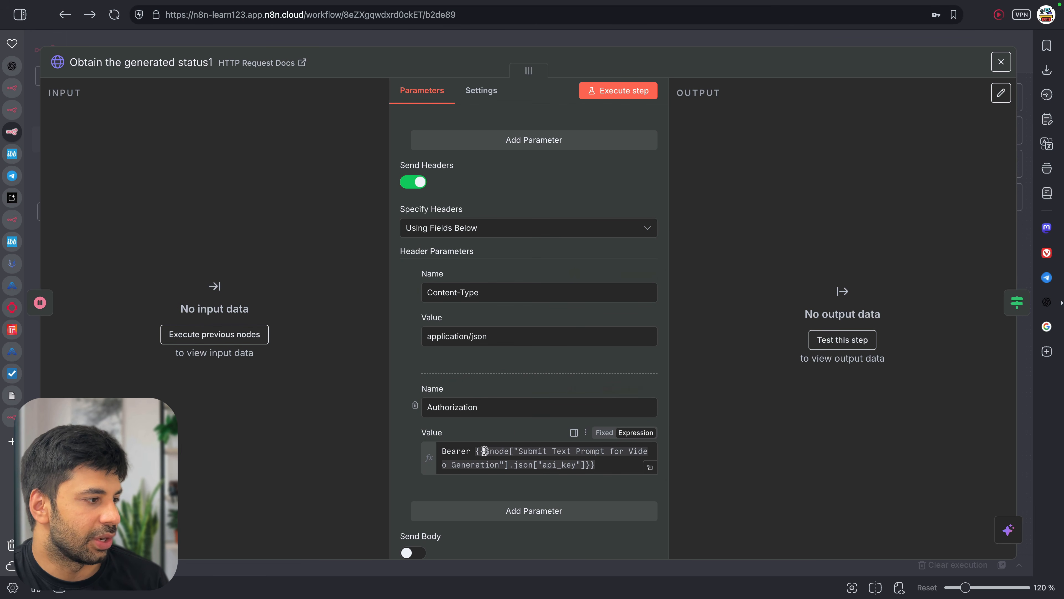
{"action": "left_click", "coordinate": [709, 39]}
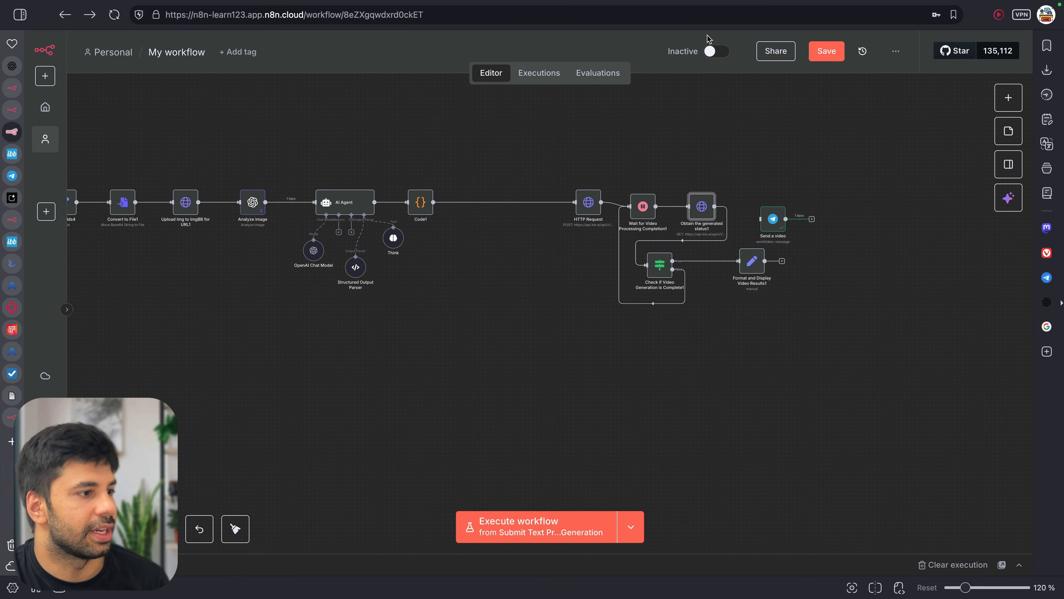
Check the completion conditions and the Format node's resultUrls expression mapping
{"action": "double_click", "coordinate": [660, 267]}
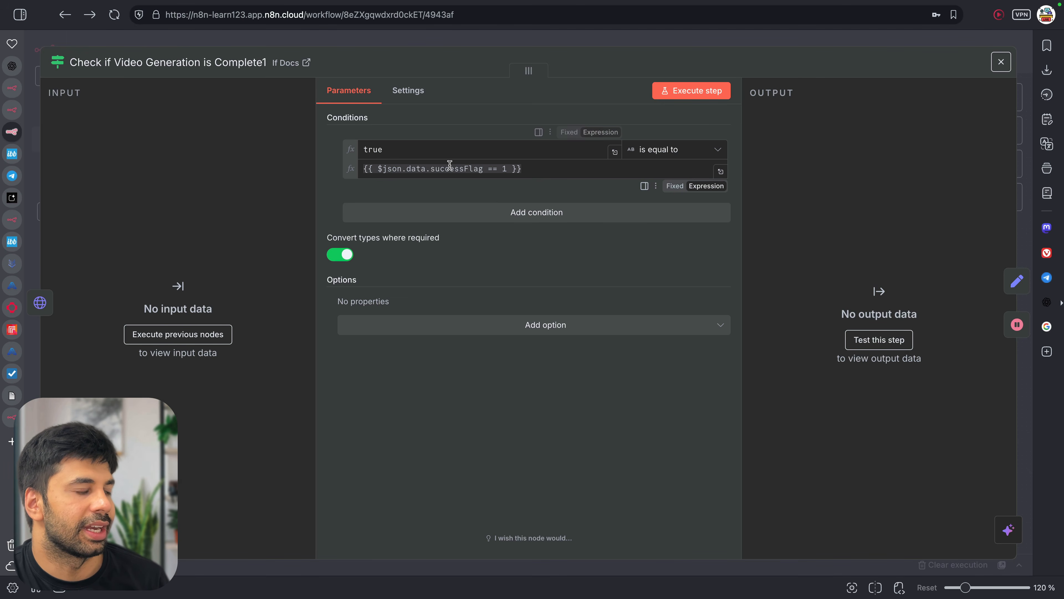
{"action": "left_click", "coordinate": [630, 19]}
{"action": "left_click", "coordinate": [635, 40]}
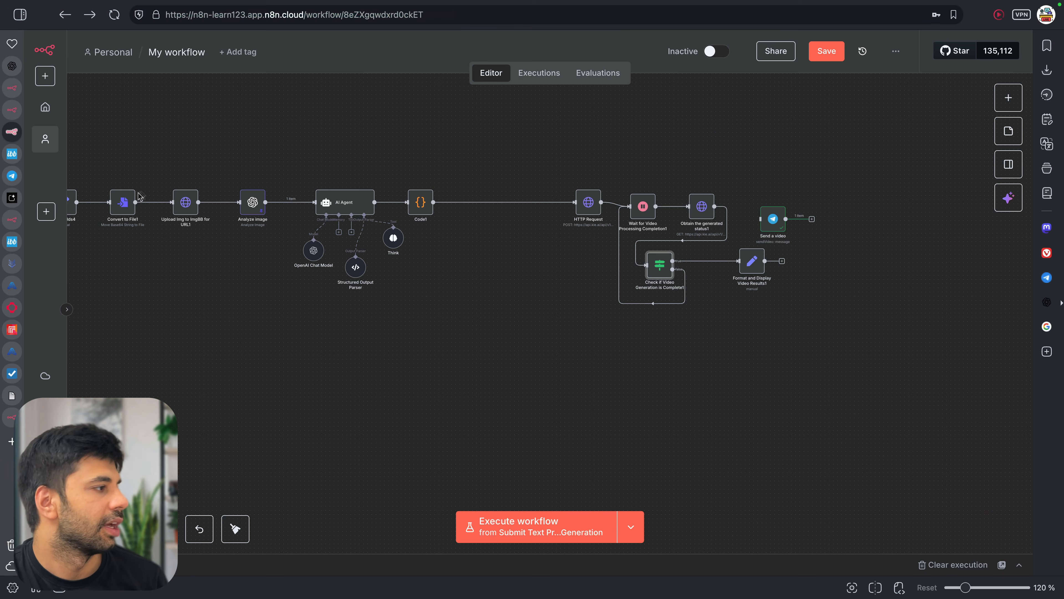
{"action": "double_click", "coordinate": [752, 261]}
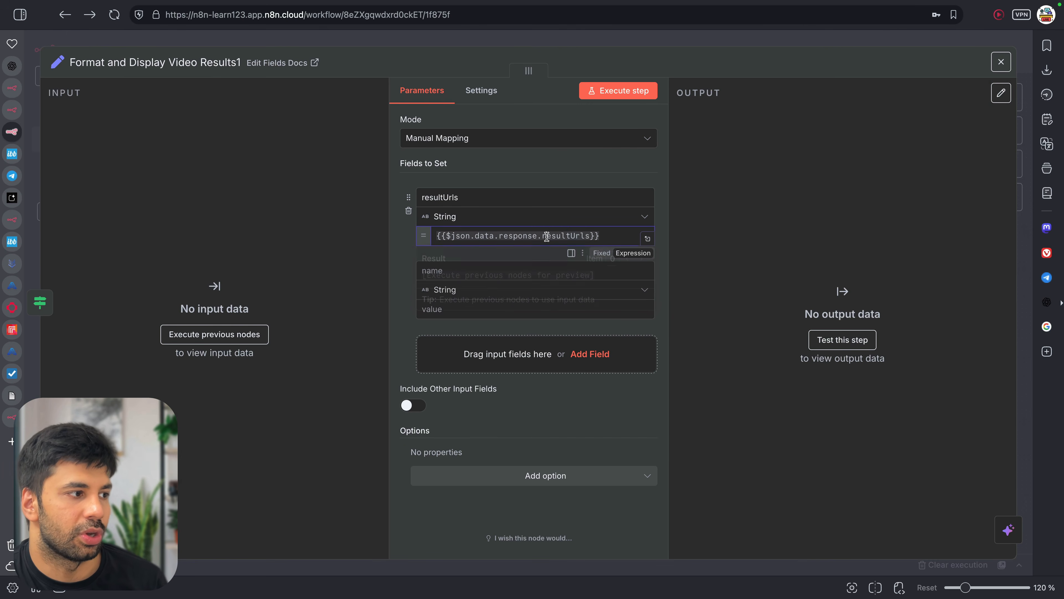
{"action": "left_click_drag", "start_coordinate": [547, 236], "coordinate": [605, 237]}
{"action": "left_click", "coordinate": [606, 237]}
{"action": "mouse_move", "coordinate": [5, 380]}
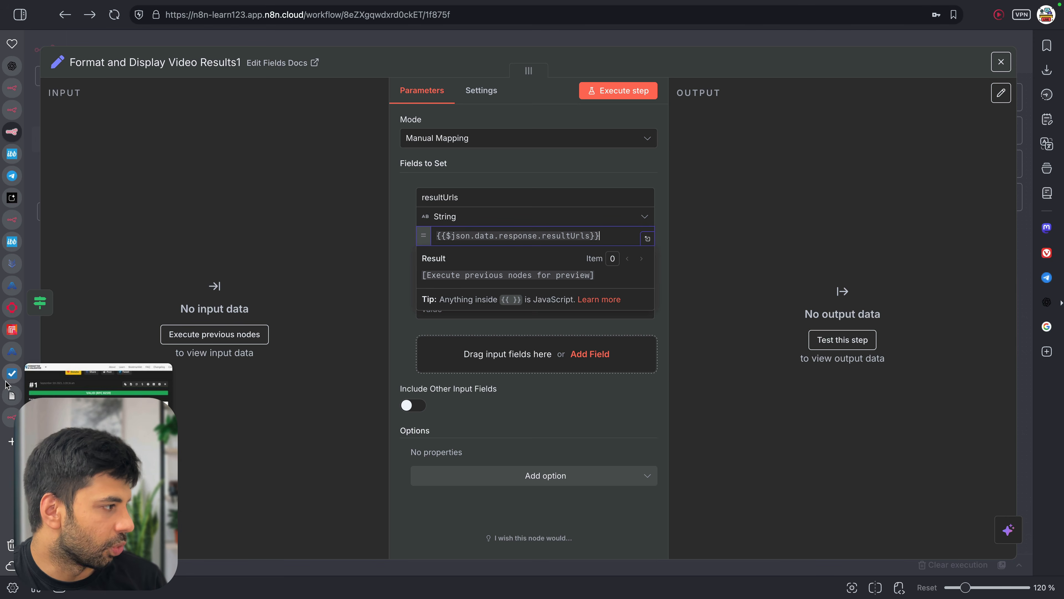
{"action": "left_click", "coordinate": [5, 361]}
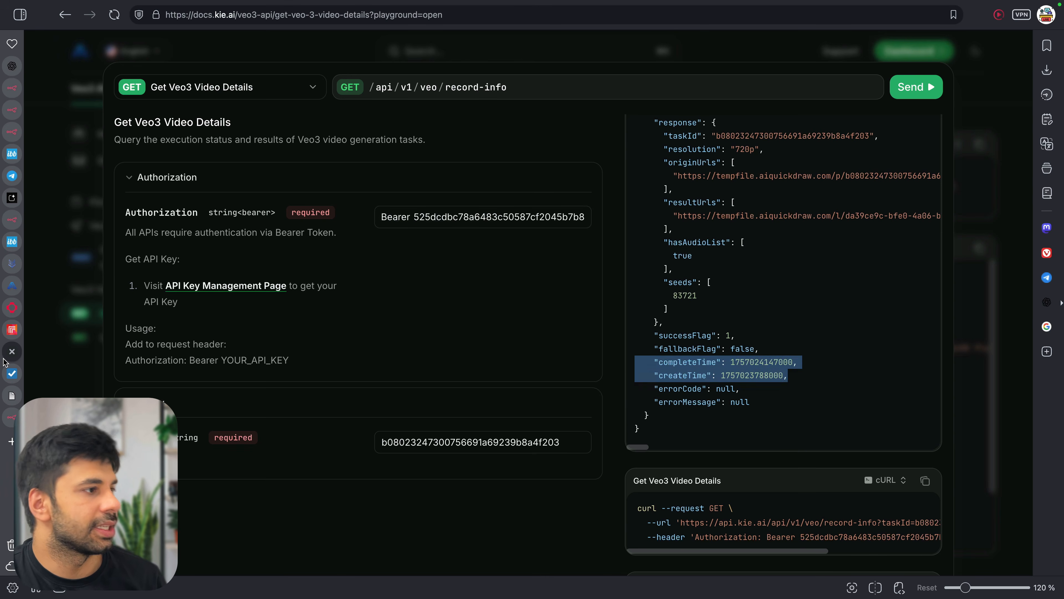
{"action": "left_click", "coordinate": [702, 219]}
{"action": "scroll", "coordinate": [745, 307], "scroll_direction": "up", "scroll_amount": 3}
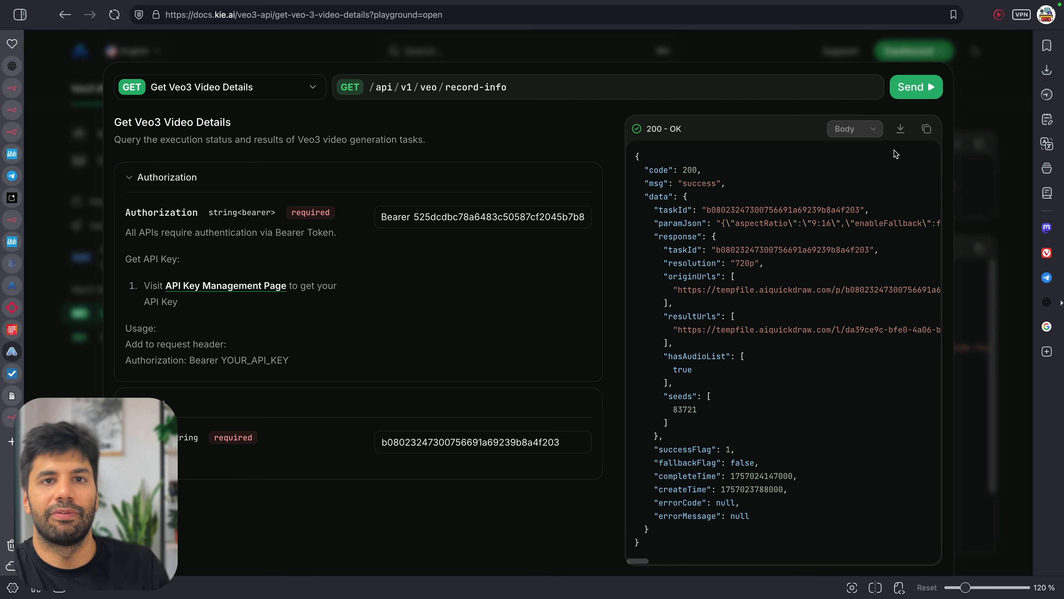
{"action": "scroll", "coordinate": [824, 405], "scroll_direction": "down", "scroll_amount": 3}
{"action": "left_click_drag", "start_coordinate": [653, 335], "coordinate": [741, 340]}
{"action": "left_click", "coordinate": [741, 340]}
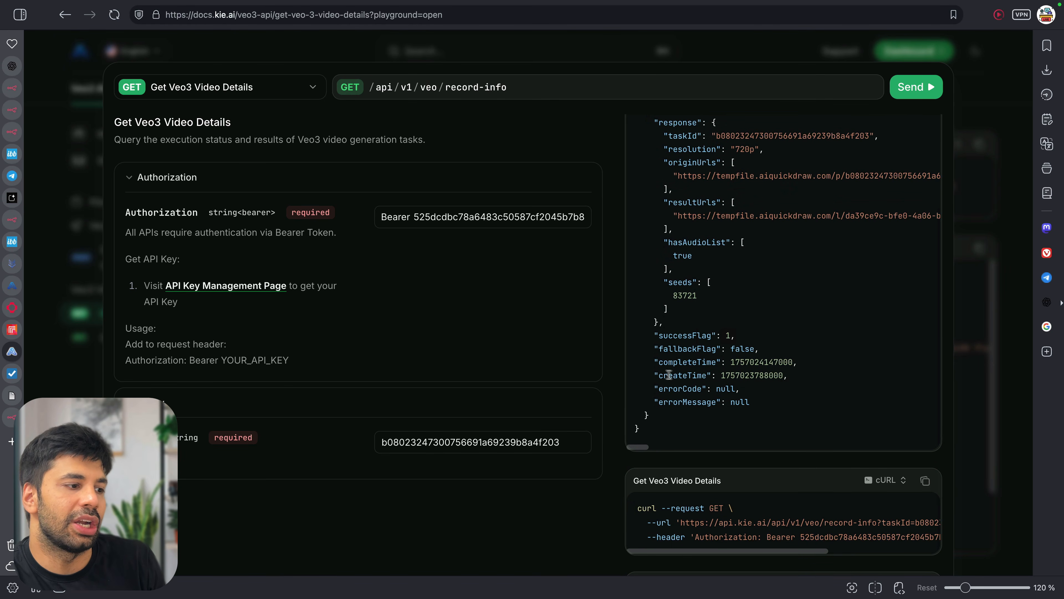
{"action": "scroll", "coordinate": [671, 279], "scroll_direction": "up", "scroll_amount": 3}
{"action": "left_click_drag", "start_coordinate": [660, 319], "coordinate": [745, 322]}
{"action": "left_click", "coordinate": [662, 240]}
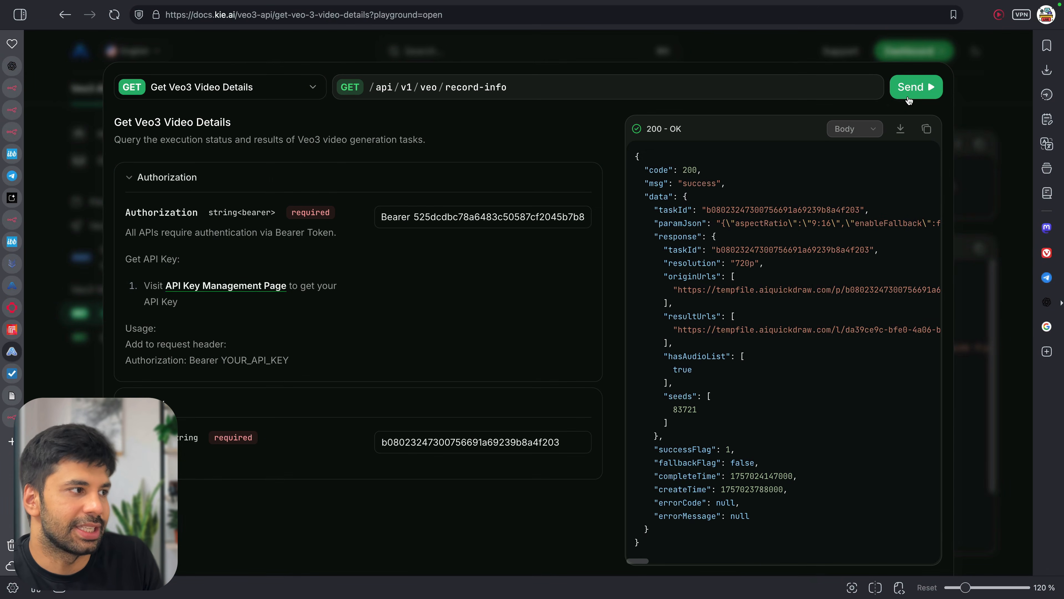
{"action": "scroll", "coordinate": [845, 320], "scroll_direction": "down", "scroll_amount": 2}
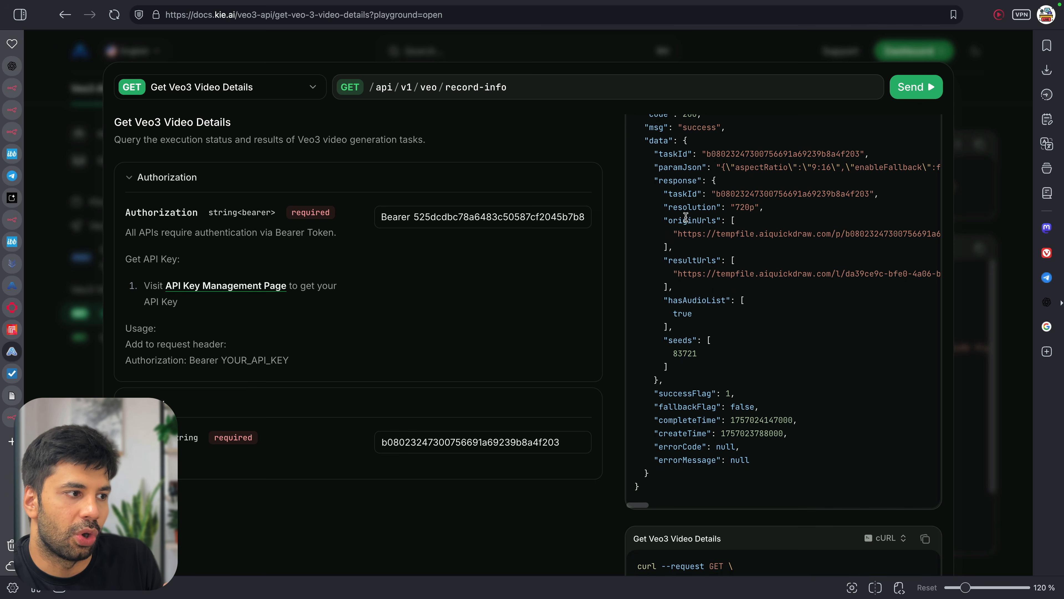
{"action": "scroll", "coordinate": [705, 273], "scroll_direction": "up", "scroll_amount": 1}
{"action": "scroll", "coordinate": [705, 273], "scroll_direction": "right", "scroll_amount": 5}
{"action": "scroll", "coordinate": [705, 272], "scroll_direction": "left", "scroll_amount": 5}
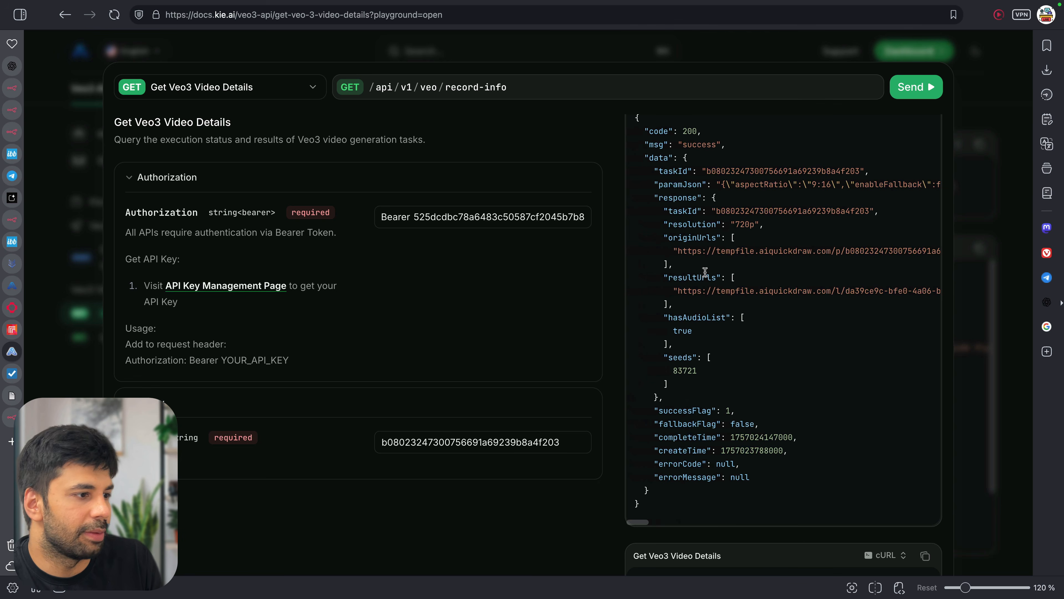
Reposition Send a video and connect Format and Display Video Results1 to it
{"action": "left_click", "coordinate": [16, 136]}
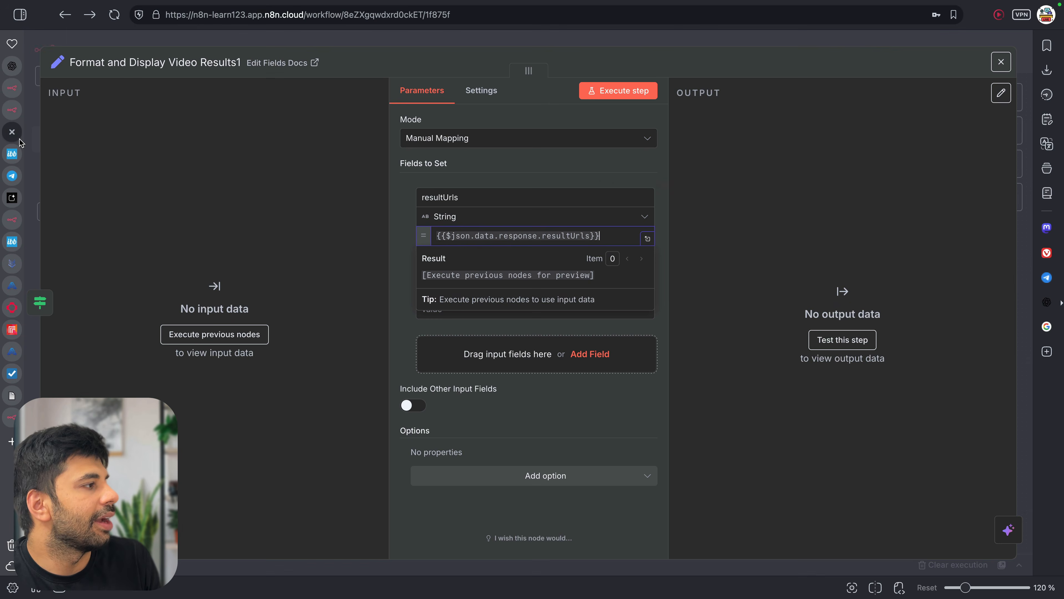
{"action": "left_click", "coordinate": [643, 38]}
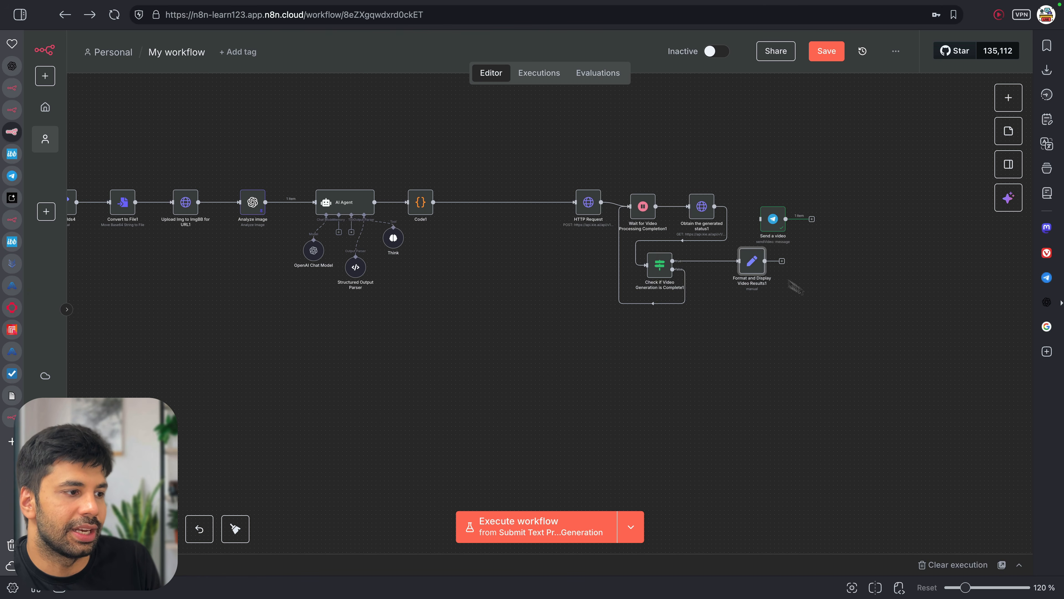
{"action": "left_click_drag", "start_coordinate": [773, 218], "coordinate": [866, 247]}
{"action": "mouse_move", "coordinate": [782, 261]}
{"action": "left_mouse_down"}
{"action": "mouse_move", "coordinate": [860, 257]}
{"action": "mouse_move", "coordinate": [818, 277]}
{"action": "mouse_move", "coordinate": [797, 269]}
{"action": "left_mouse_up"}
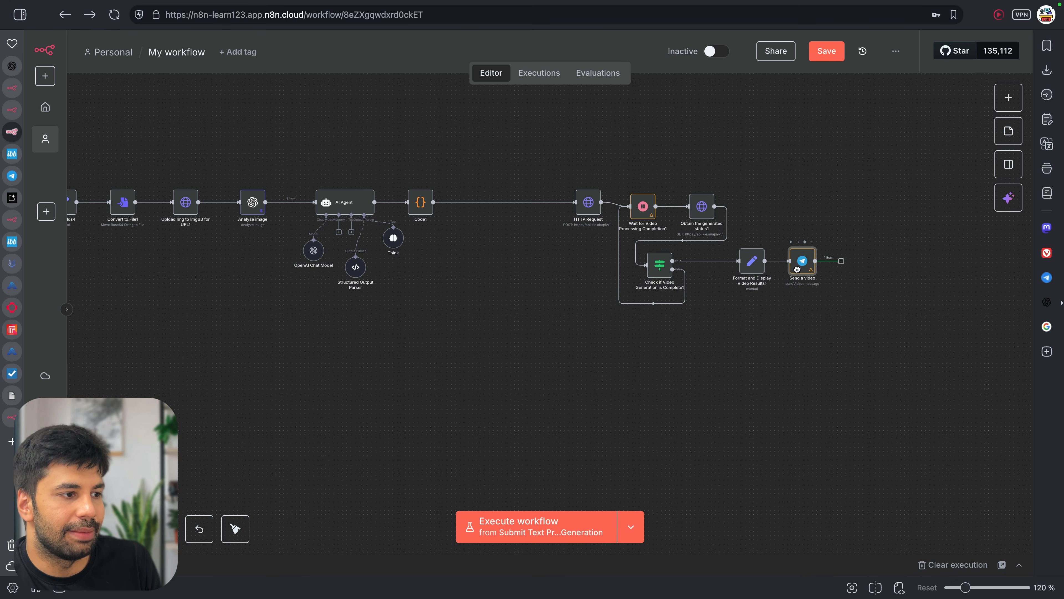
Check the Send a video node, then pan the canvas over the Veo 3 nodes
{"action": "double_click", "coordinate": [799, 265]}
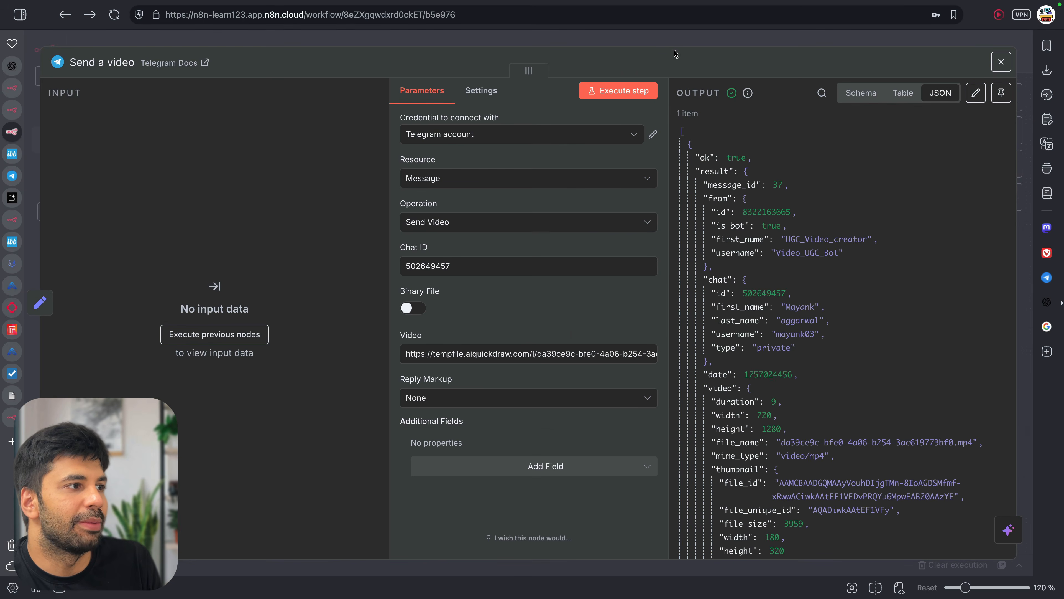
{"action": "left_click", "coordinate": [674, 43]}
{"action": "scroll", "coordinate": [414, 284], "scroll_direction": "left", "scroll_amount": 10}
{"action": "scroll", "coordinate": [415, 285], "scroll_direction": "left", "scroll_amount": 10}
{"action": "scroll", "coordinate": [415, 285], "scroll_direction": "right", "scroll_amount": 9}
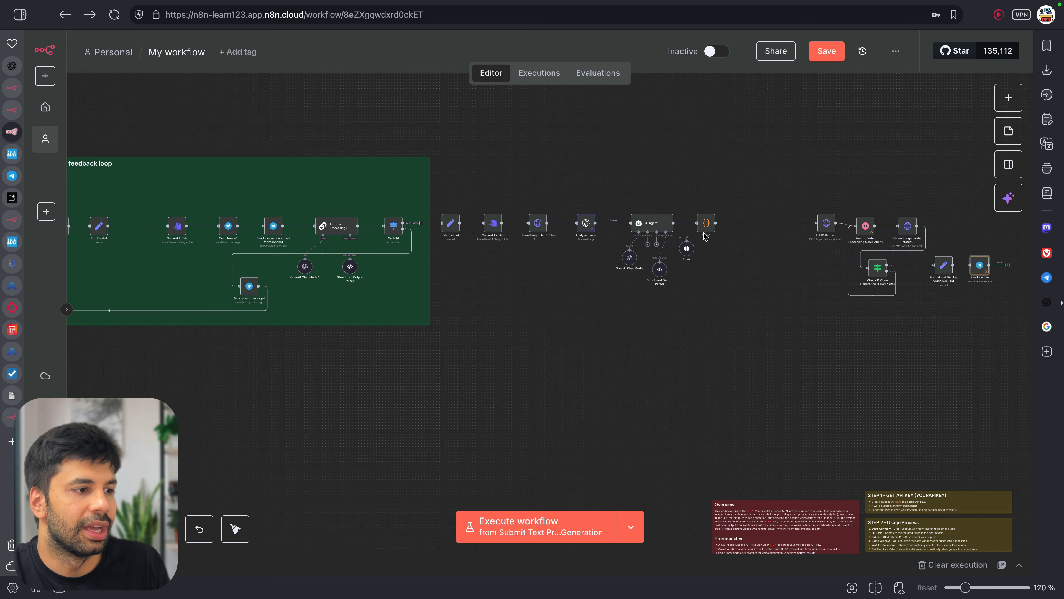
Inspect the Veo generate HTTP Request and Wait for Video Processing Completion1 settings
{"action": "double_click", "coordinate": [827, 224]}
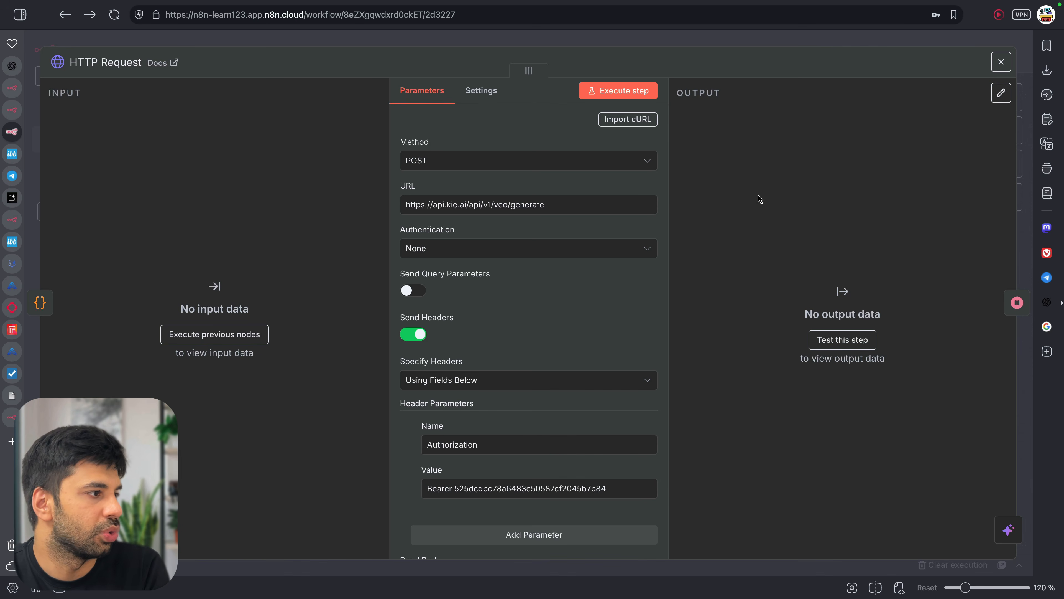
{"action": "left_click", "coordinate": [654, 44]}
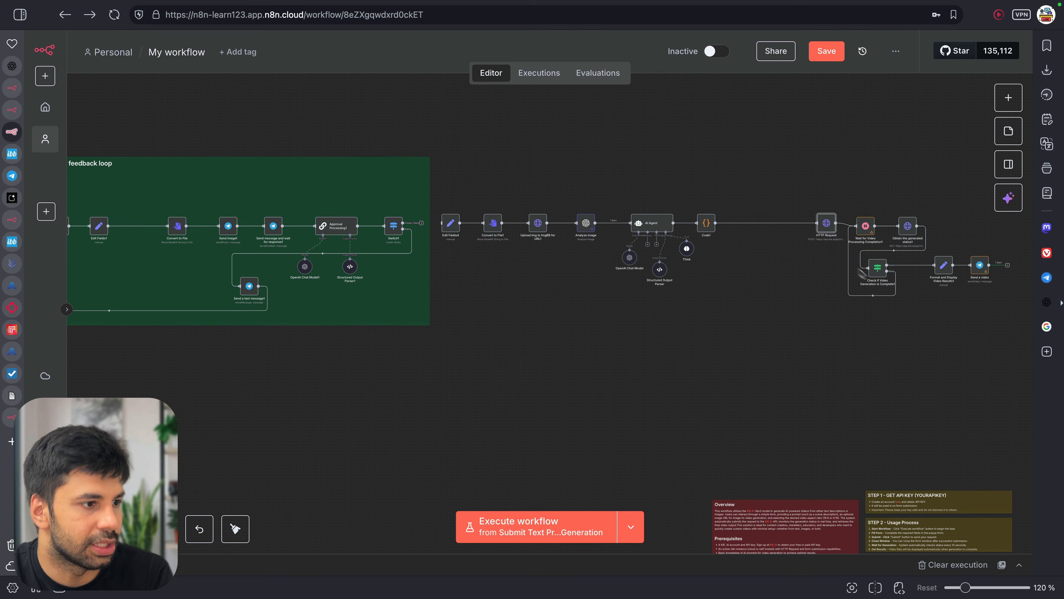
{"action": "double_click", "coordinate": [868, 223]}
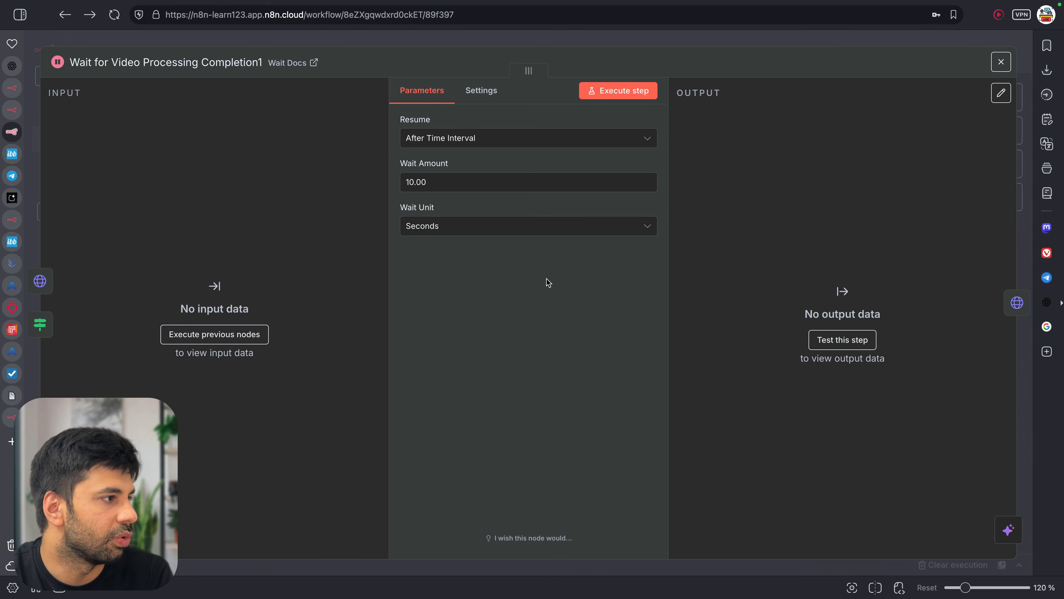
{"action": "left_click", "coordinate": [662, 43]}
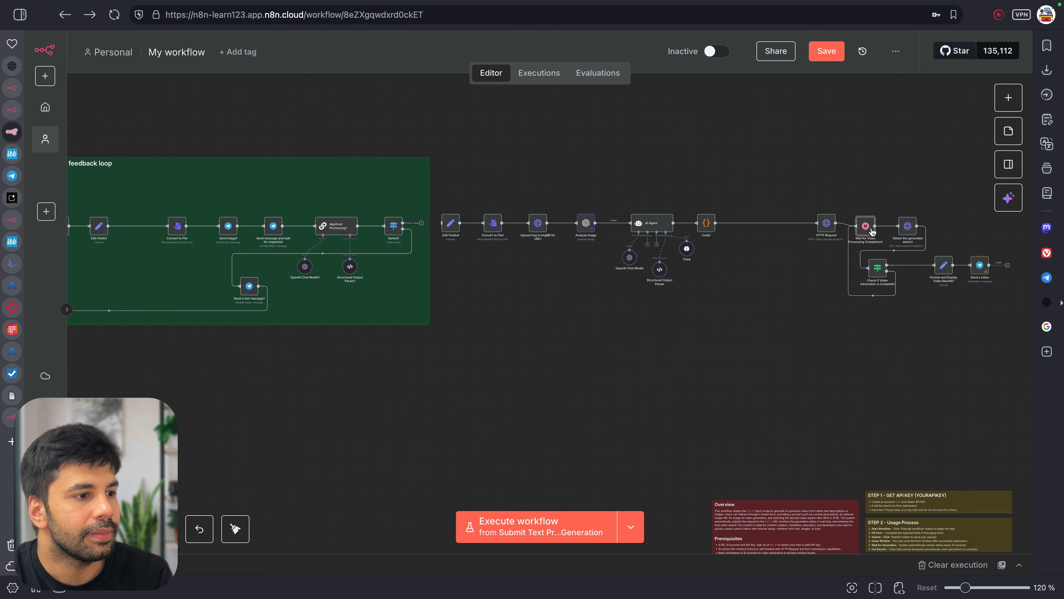
Delete the API-key expression in Obtain the generated status1's Authorization header, leaving just Bearer
{"action": "double_click", "coordinate": [907, 235]}
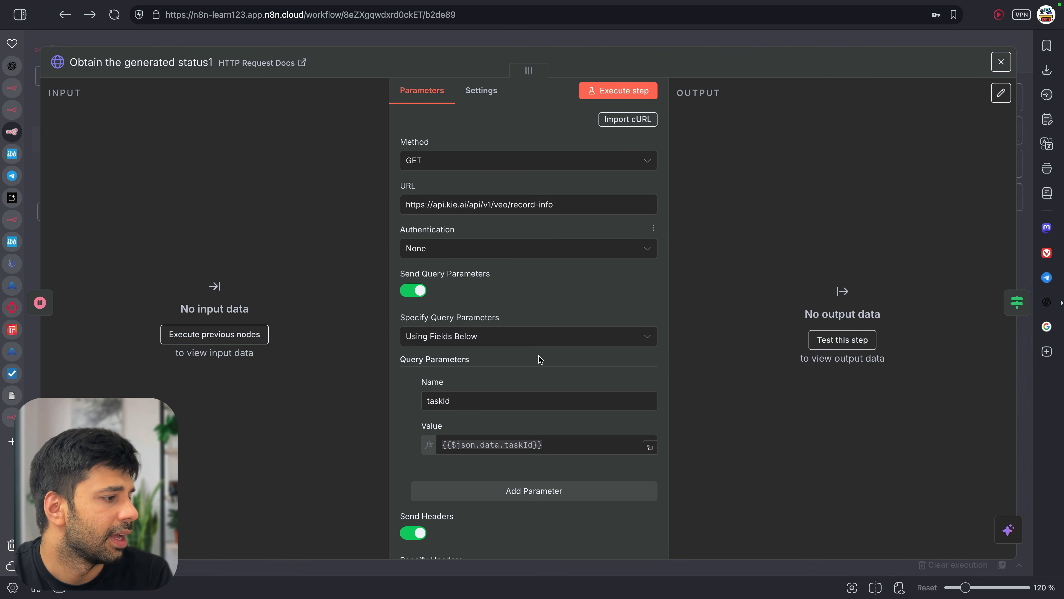
{"action": "scroll", "coordinate": [541, 357], "scroll_direction": "down", "scroll_amount": 5}
{"action": "scroll", "coordinate": [502, 422], "scroll_direction": "down", "scroll_amount": 5}
{"action": "left_click_drag", "start_coordinate": [476, 349], "coordinate": [633, 390]}
{"action": "key", "text": "BackSpace"}
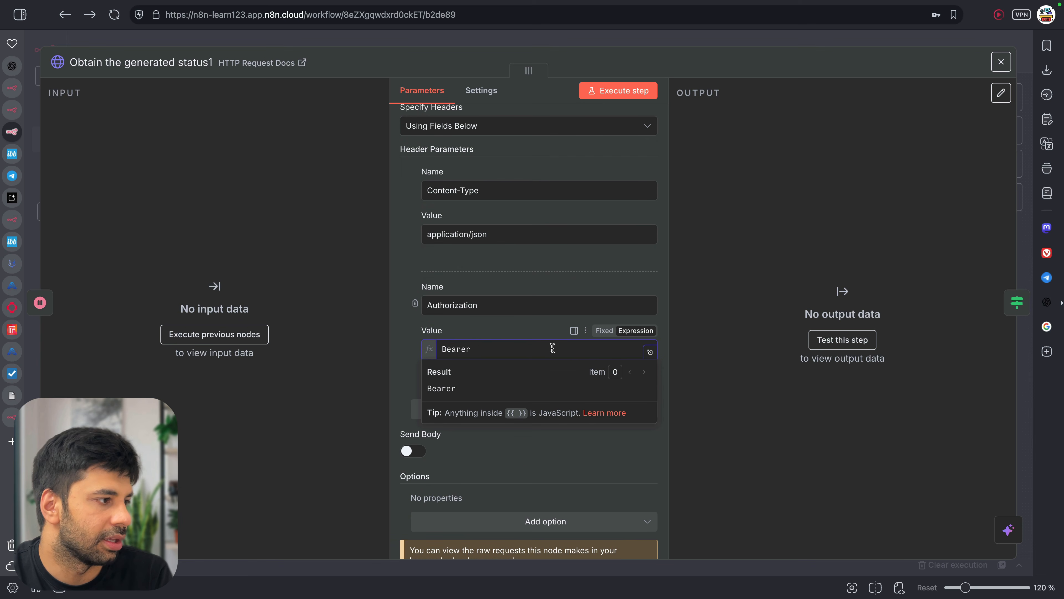
{"action": "scroll", "coordinate": [512, 271], "scroll_direction": "up", "scroll_amount": 5}
{"action": "scroll", "coordinate": [512, 271], "scroll_direction": "down", "scroll_amount": 6}
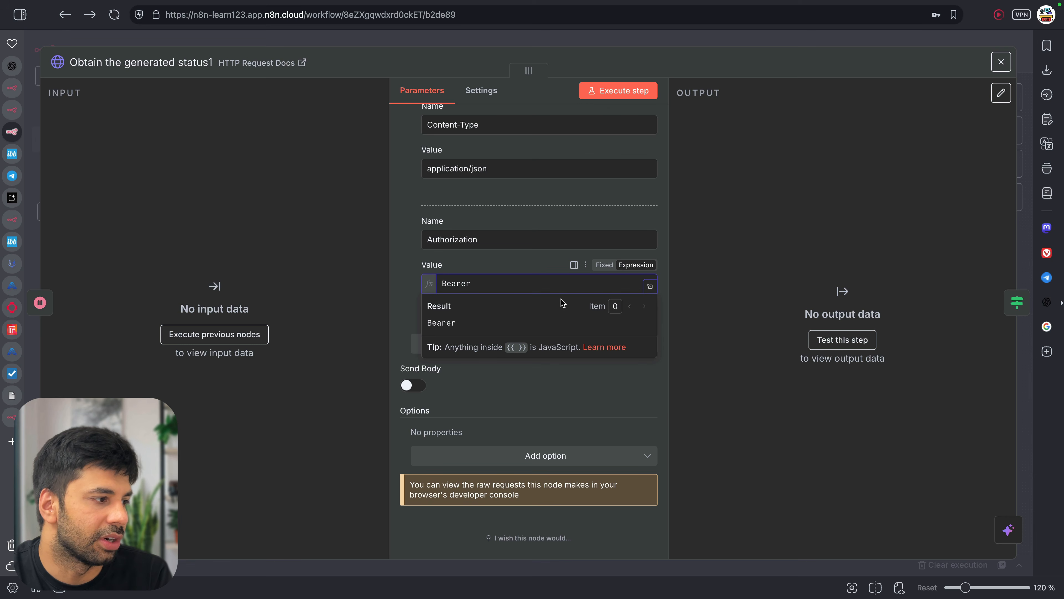
{"action": "left_click", "coordinate": [731, 40]}
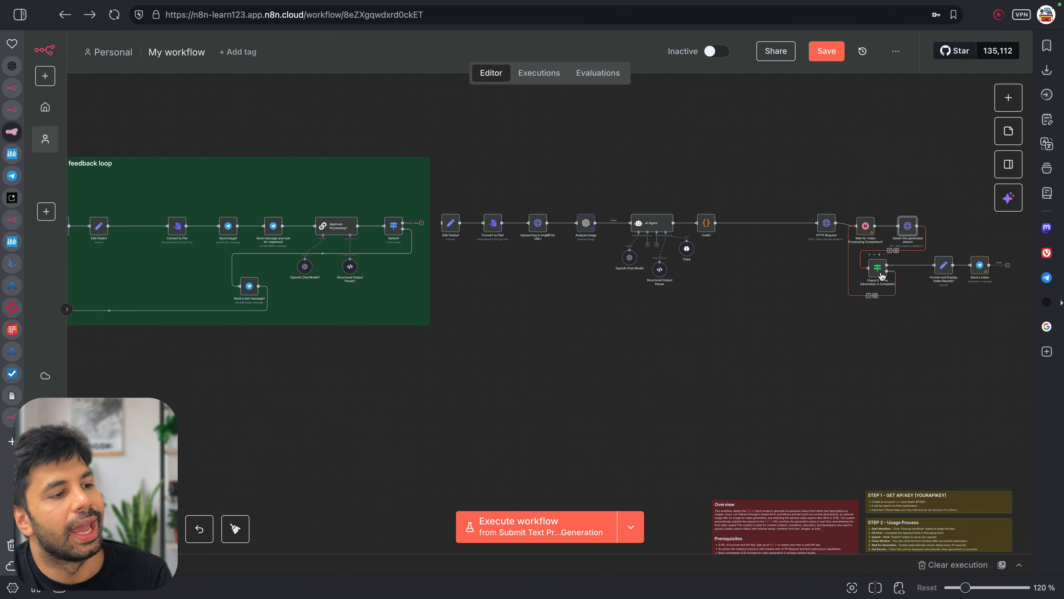
Add a second String field named chatId to Format and Display Video Results1
{"action": "double_click", "coordinate": [945, 268]}
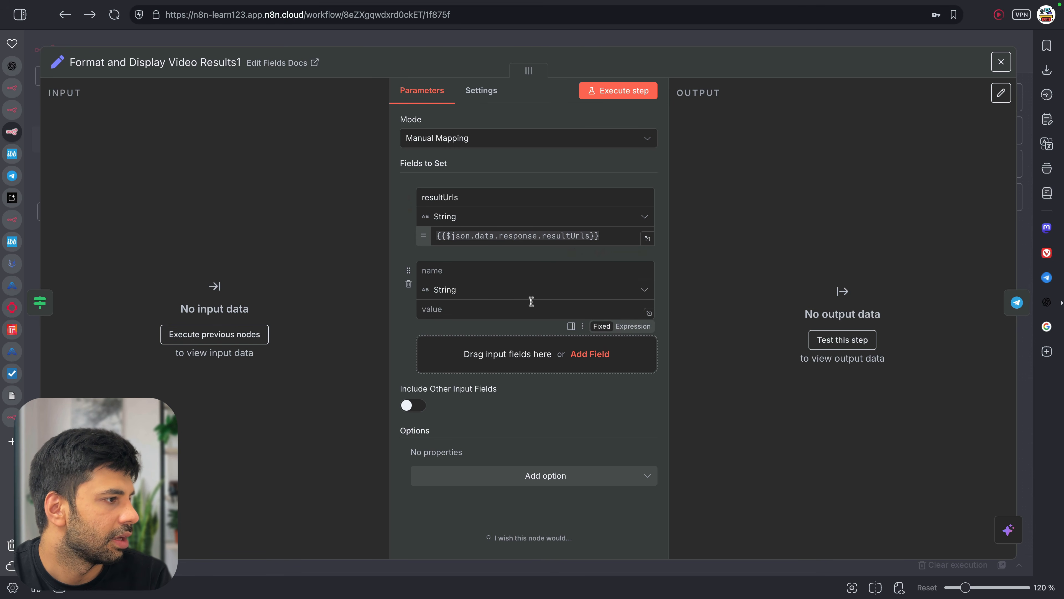
{"action": "key", "text": "Escape"}
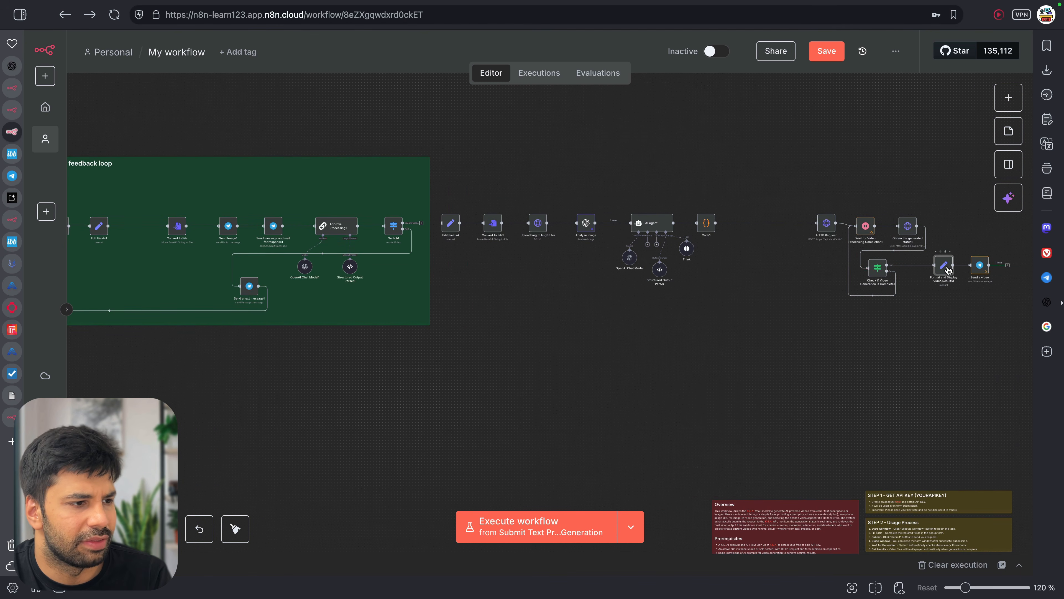
{"action": "double_click", "coordinate": [948, 269]}
{"action": "left_click", "coordinate": [445, 269]}
{"action": "type", "text": "chatId"}
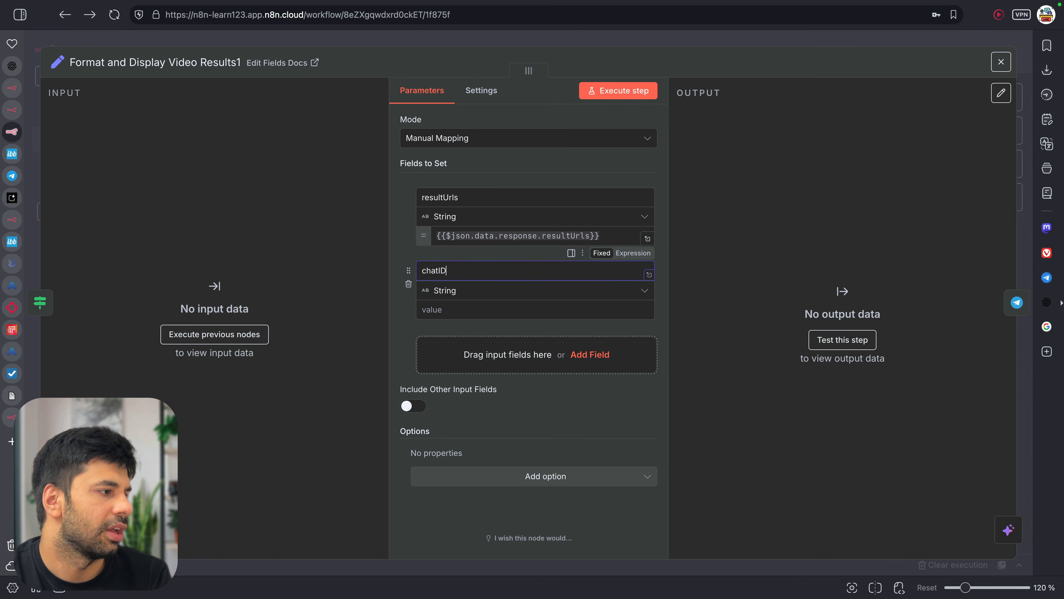
{"action": "left_click", "coordinate": [679, 322]}
{"action": "left_click", "coordinate": [569, 38]}
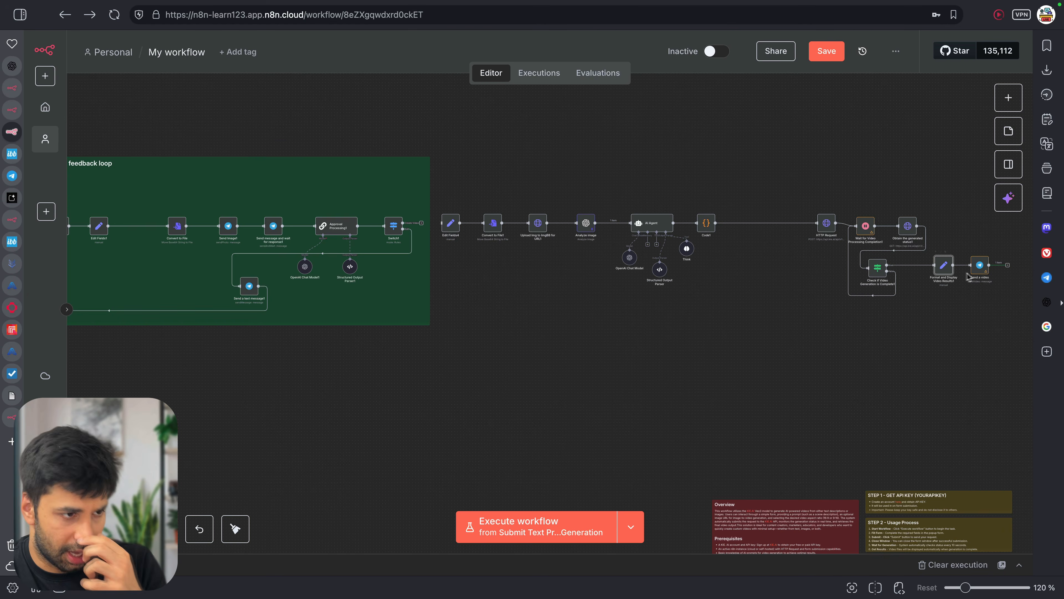
Check the Send a video node's output, then reopen the Veo generate HTTP Request settings
{"action": "double_click", "coordinate": [980, 268]}
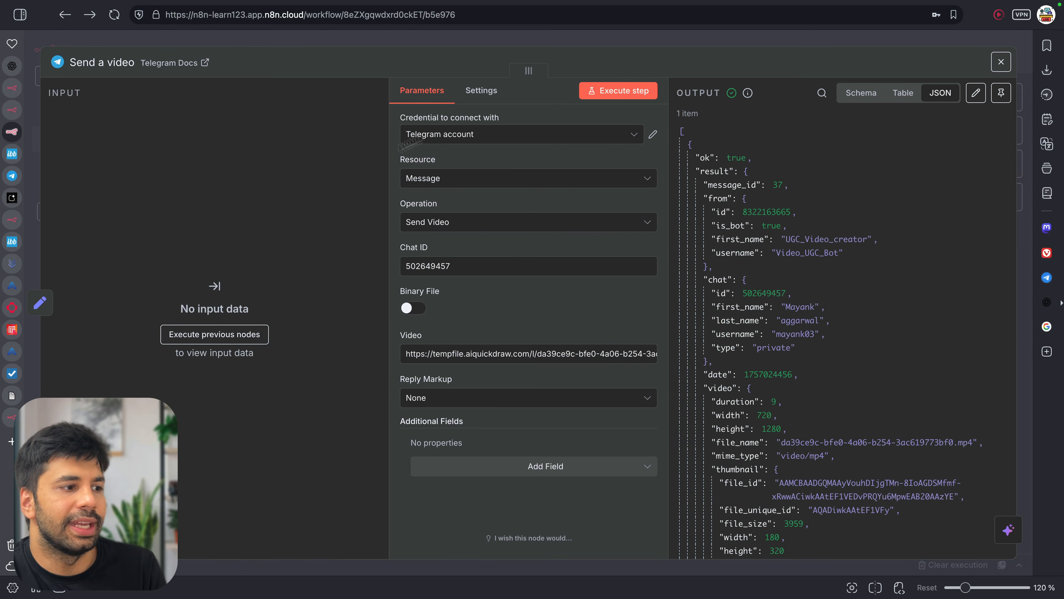
{"action": "left_click", "coordinate": [561, 48]}
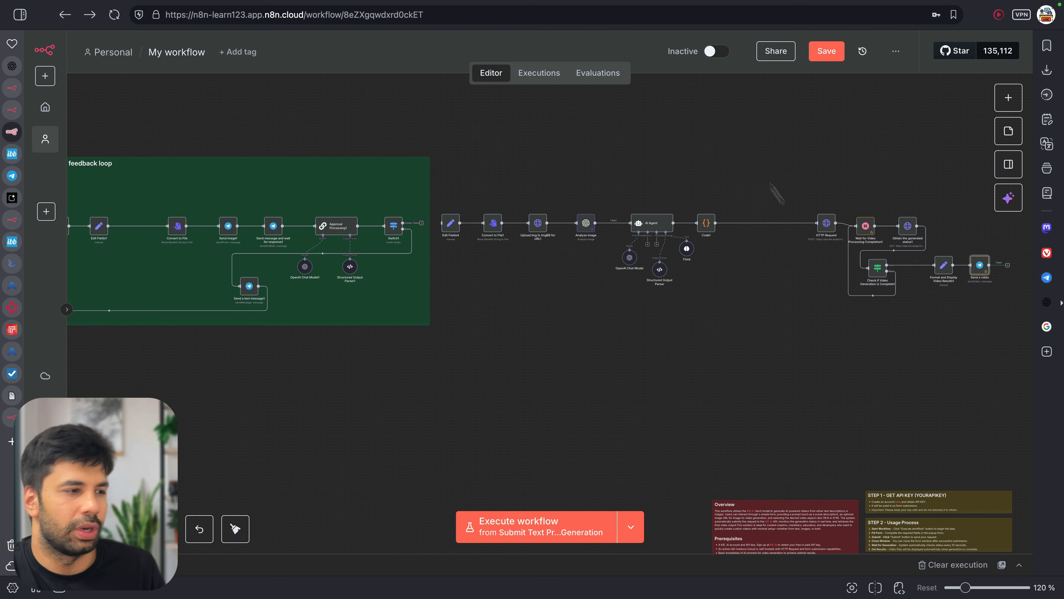
{"action": "double_click", "coordinate": [818, 229]}
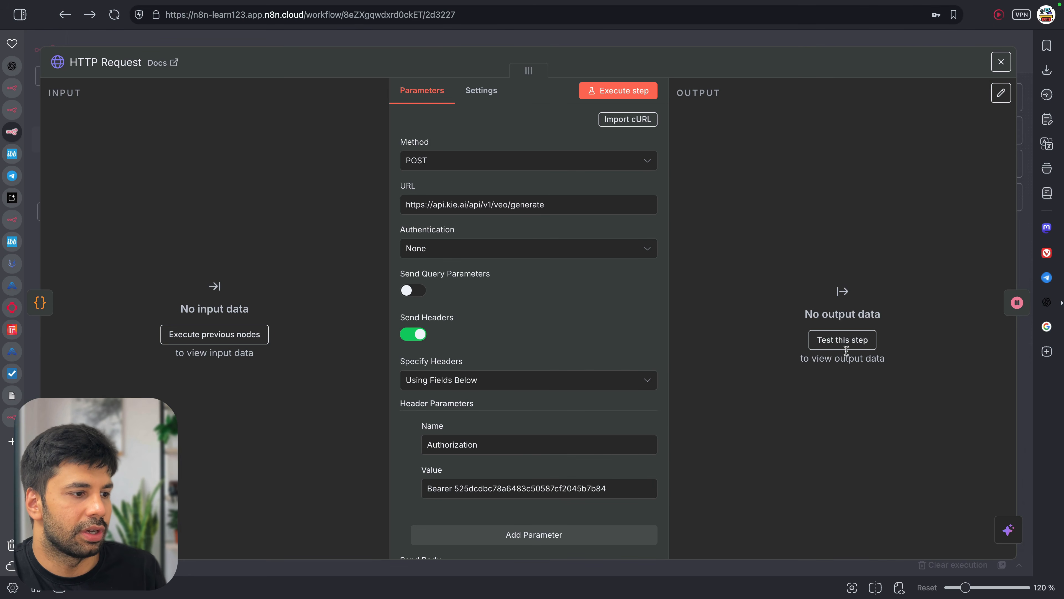
{"action": "left_click", "coordinate": [687, 42]}
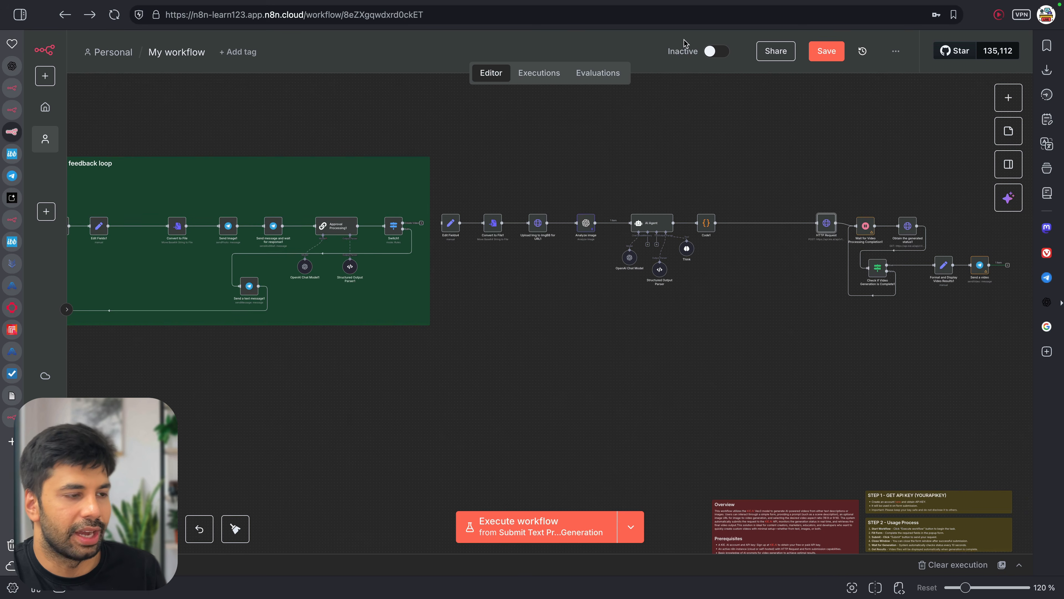
{"action": "scroll", "coordinate": [844, 253], "scroll_direction": "right", "scroll_amount": 2}
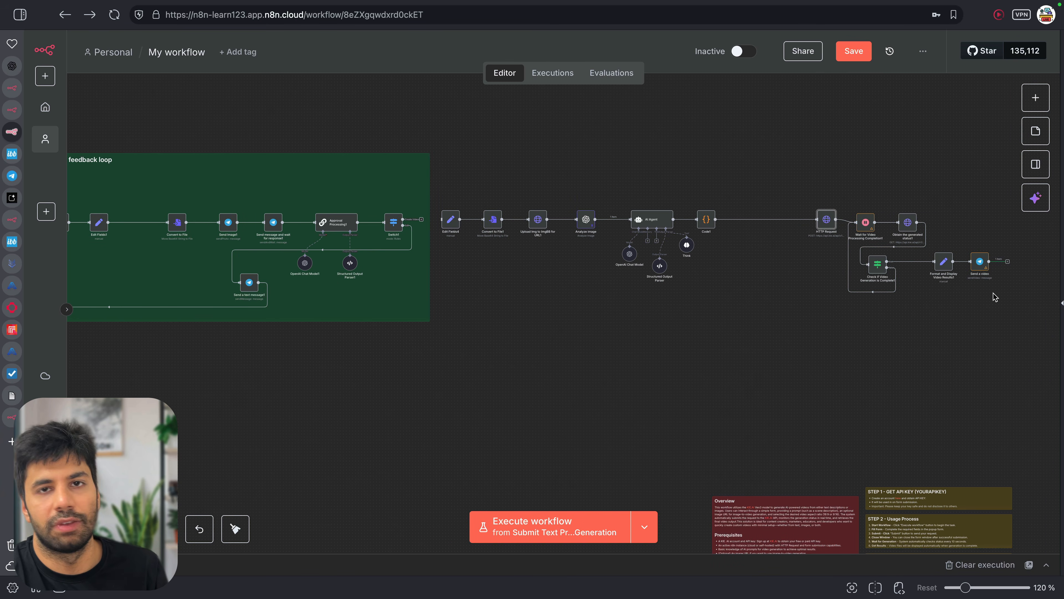
{"action": "scroll", "coordinate": [993, 293], "scroll_direction": "down", "scroll_amount": 10}
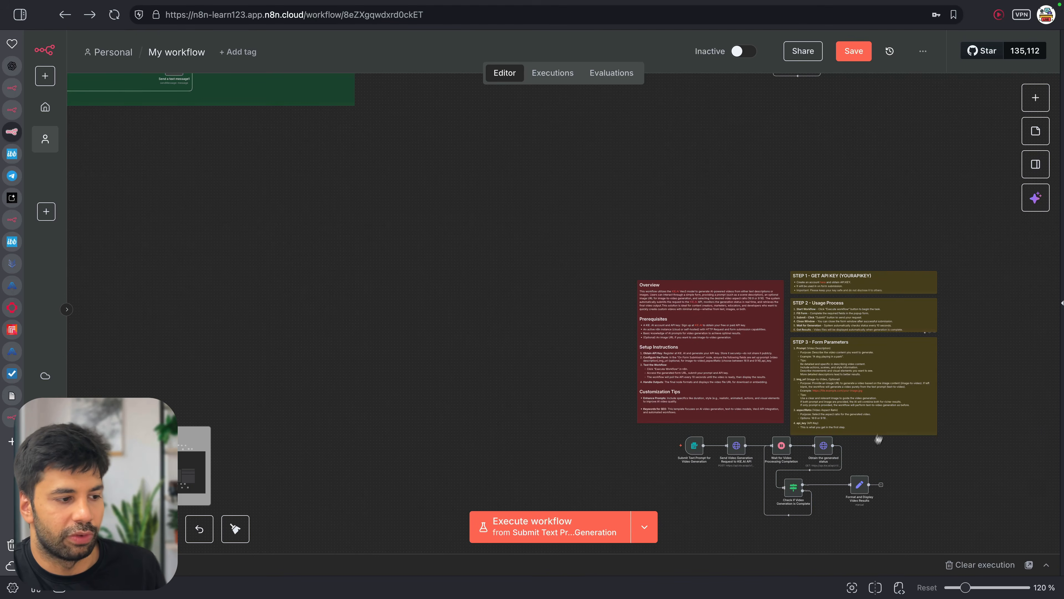
{"action": "scroll", "coordinate": [869, 444], "scroll_direction": "up", "scroll_amount": 9}
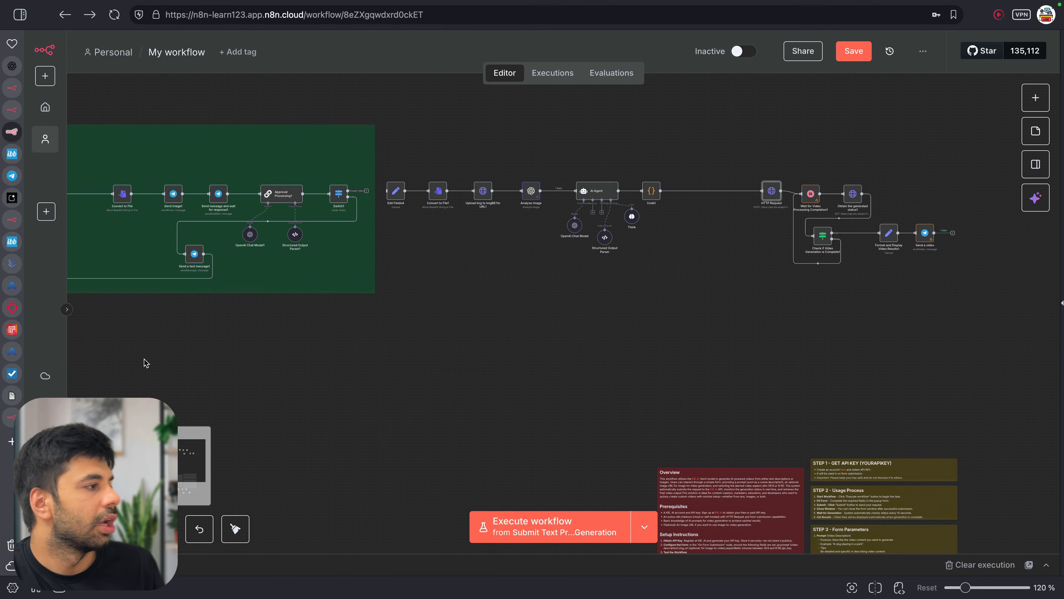
{"action": "left_click", "coordinate": [12, 351]}
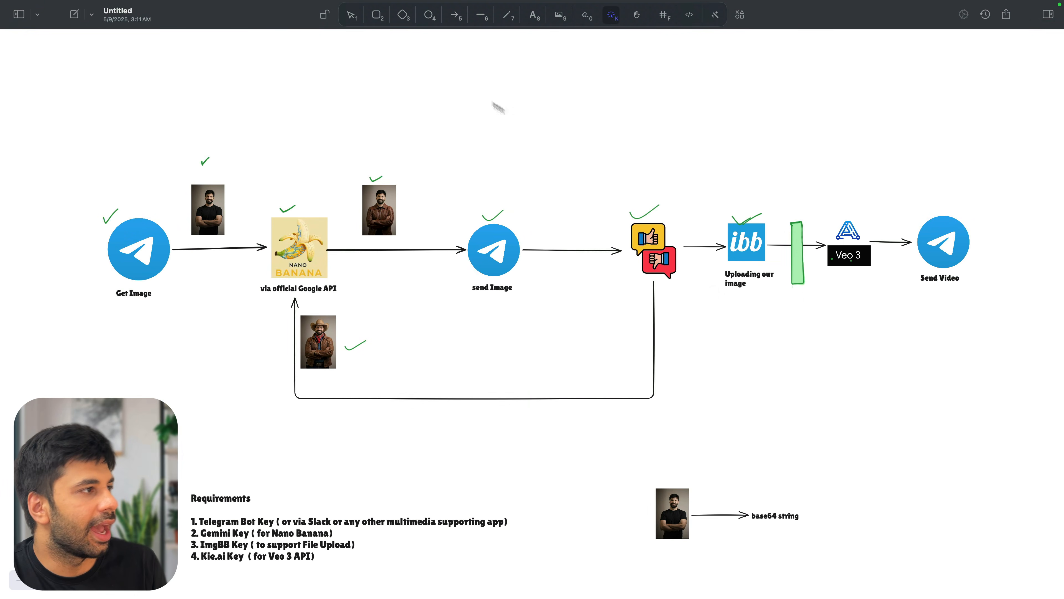
Draw a green freehand check mark on the flow diagram to mark the video steps done
{"action": "left_click", "coordinate": [508, 16]}
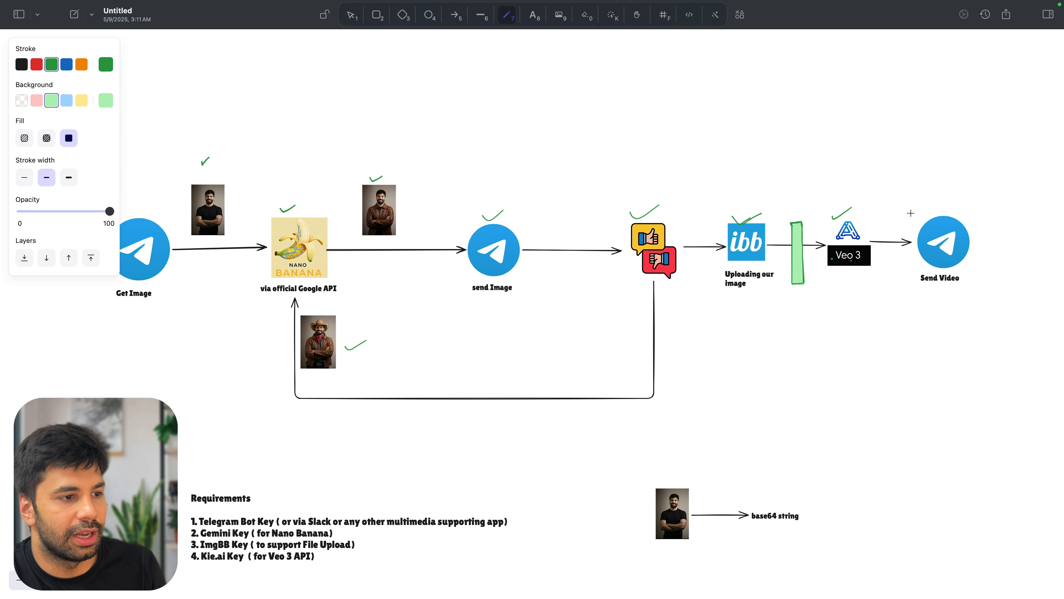
{"action": "scroll", "coordinate": [561, 403], "scroll_direction": "down", "scroll_amount": 5}
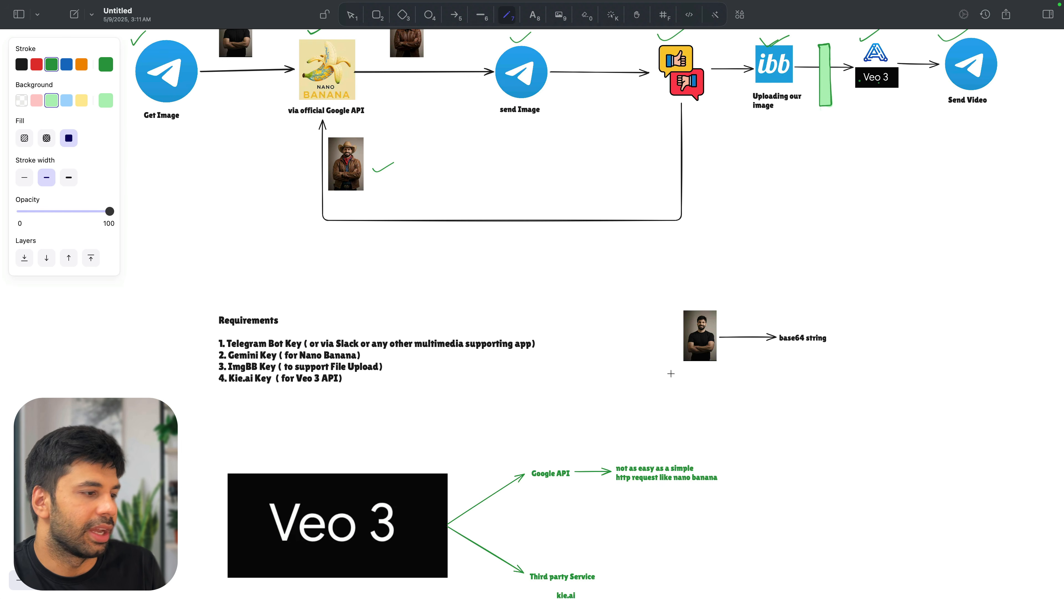
{"action": "left_click_drag", "start_coordinate": [679, 373], "coordinate": [714, 358]}
{"action": "scroll", "coordinate": [448, 420], "scroll_direction": "down", "scroll_amount": 3}
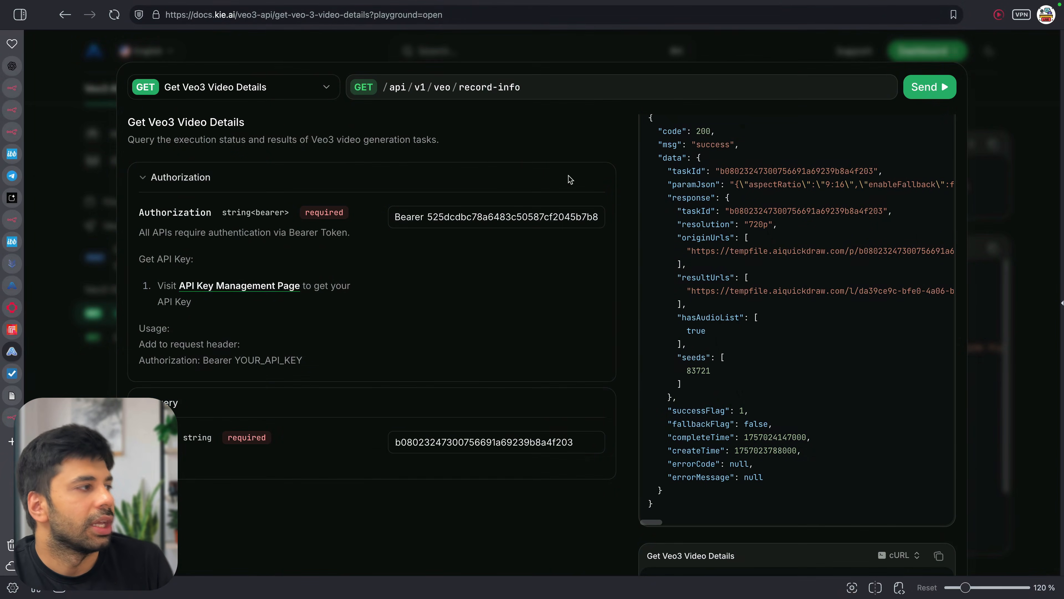
Switch from the Kie.ai Get Veo3 Video Details page back to the n8n editor
{"action": "left_click", "coordinate": [11, 132]}
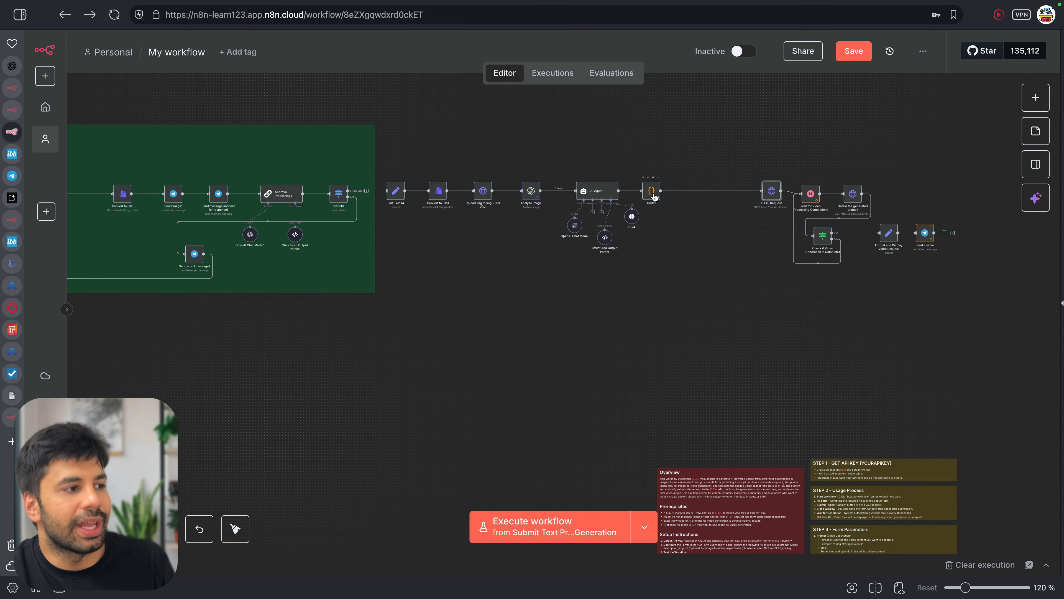
{"action": "double_click", "coordinate": [810, 197]}
{"action": "left_click", "coordinate": [414, 39]}
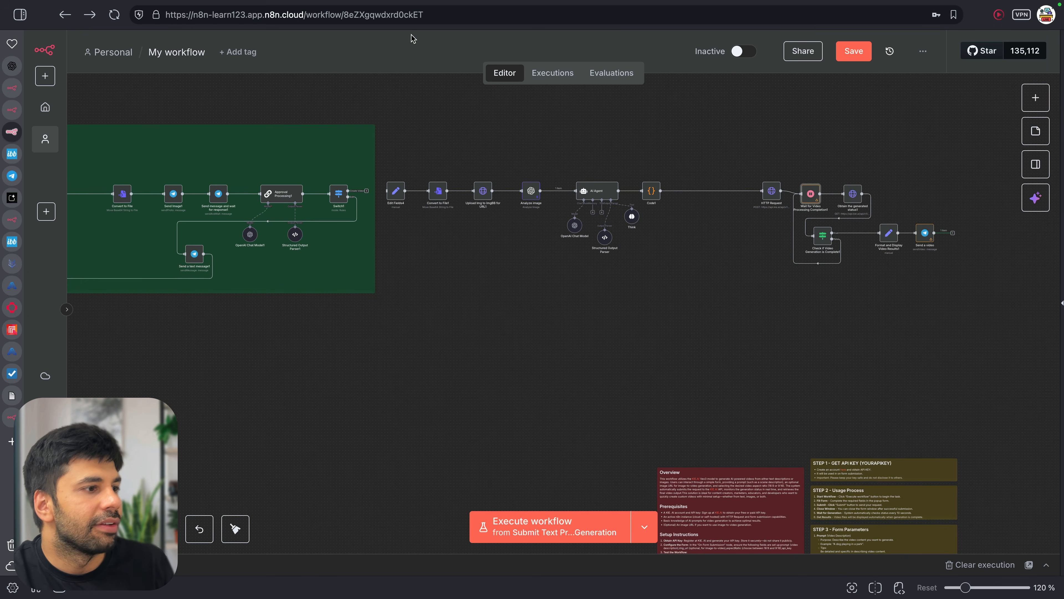
{"action": "double_click", "coordinate": [773, 194]}
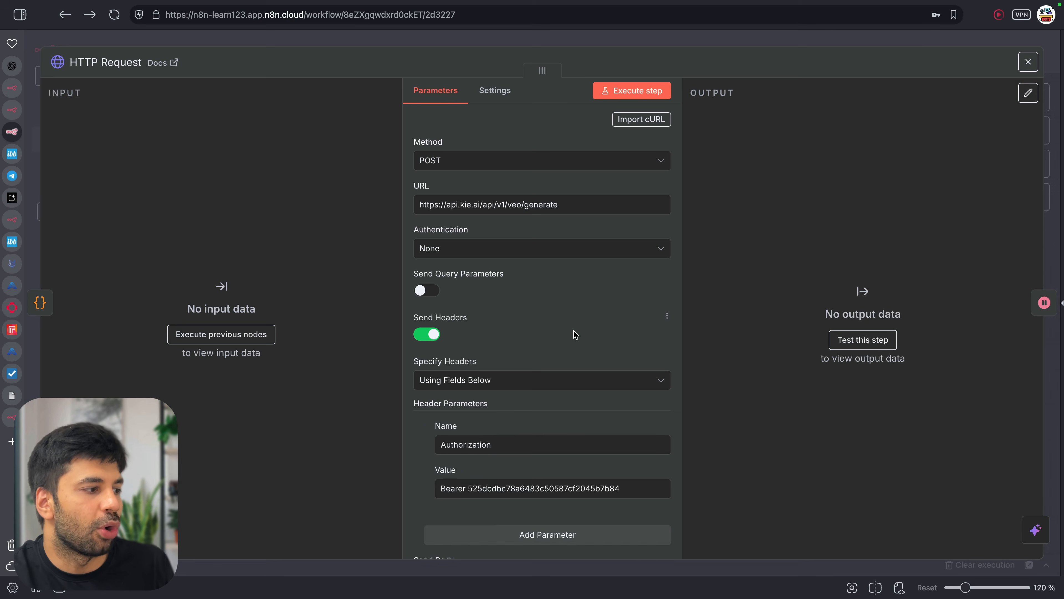
{"action": "scroll", "coordinate": [573, 336], "scroll_direction": "down", "scroll_amount": 10}
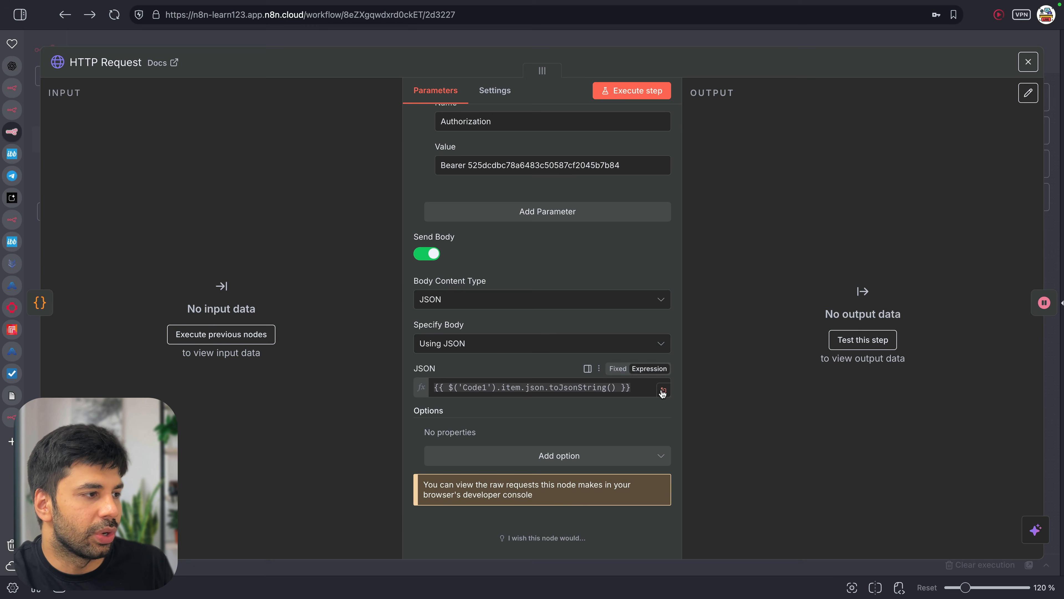
{"action": "left_click", "coordinate": [664, 389]}
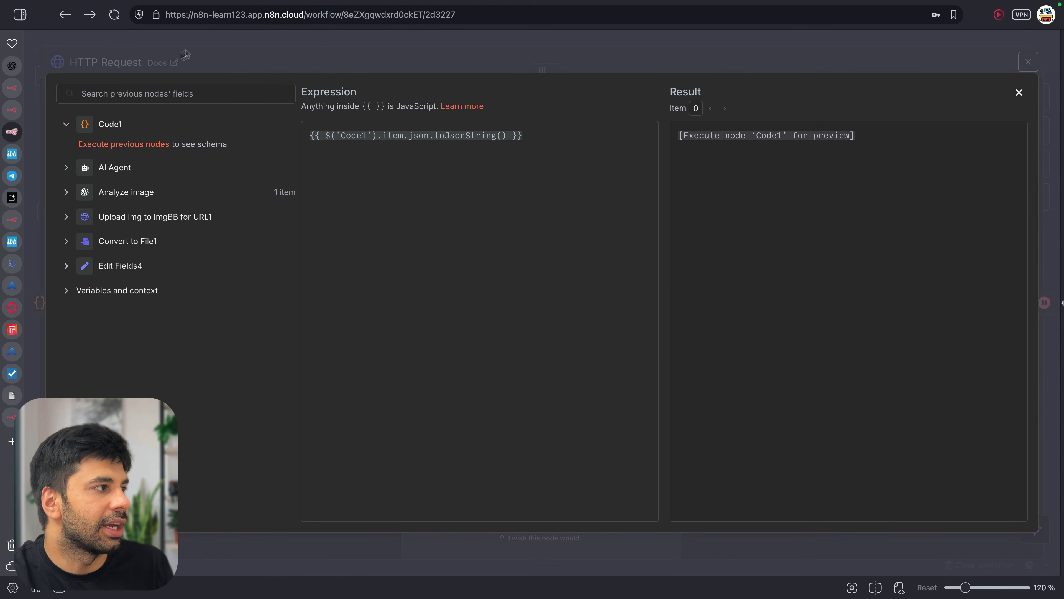
{"action": "left_click", "coordinate": [352, 59]}
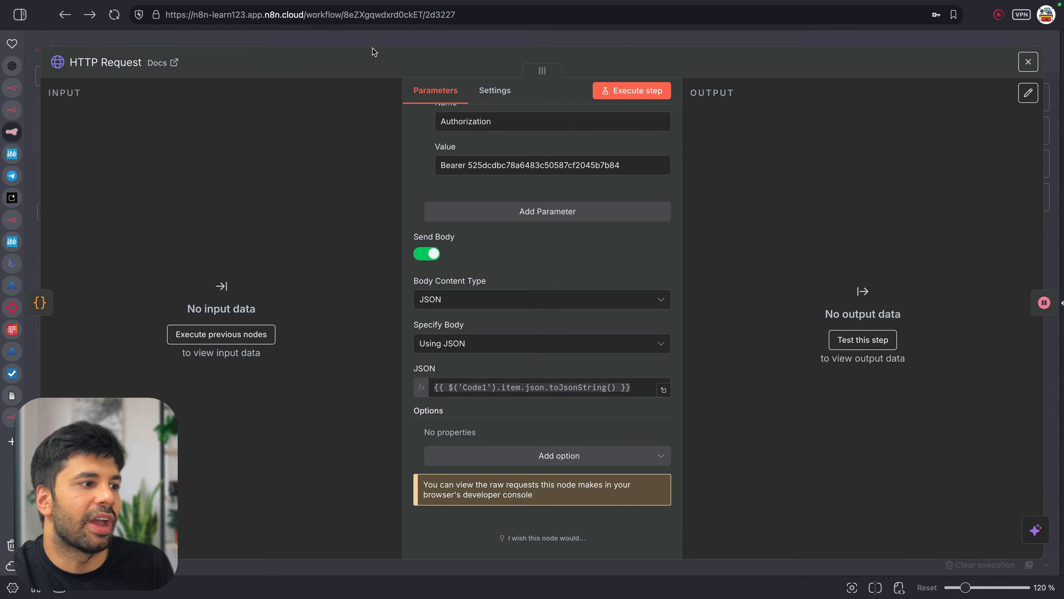
{"action": "left_click", "coordinate": [373, 47]}
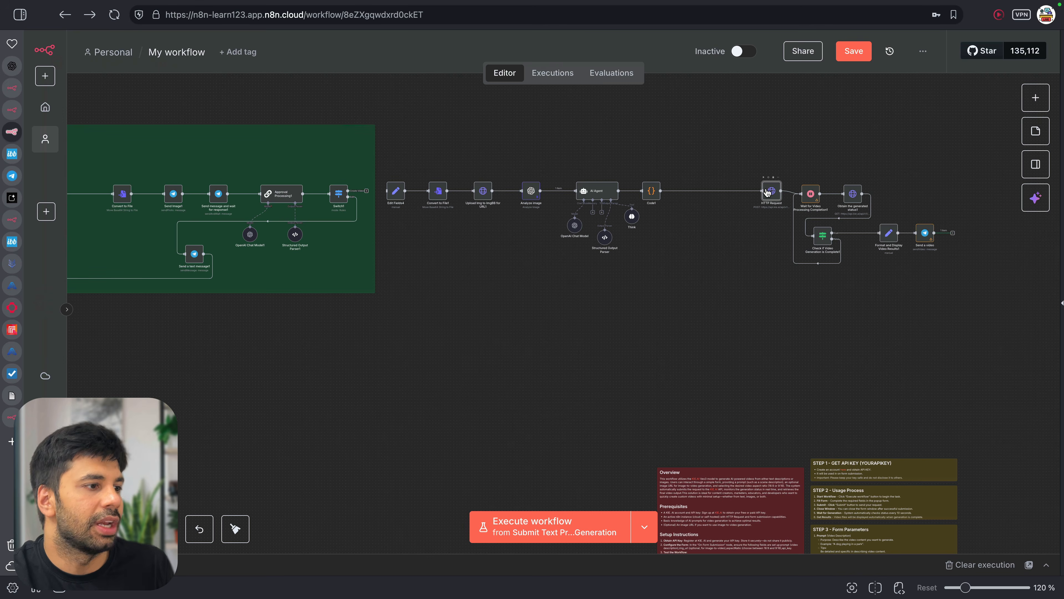
{"action": "double_click", "coordinate": [767, 192]}
{"action": "scroll", "coordinate": [498, 398], "scroll_direction": "down", "scroll_amount": 5}
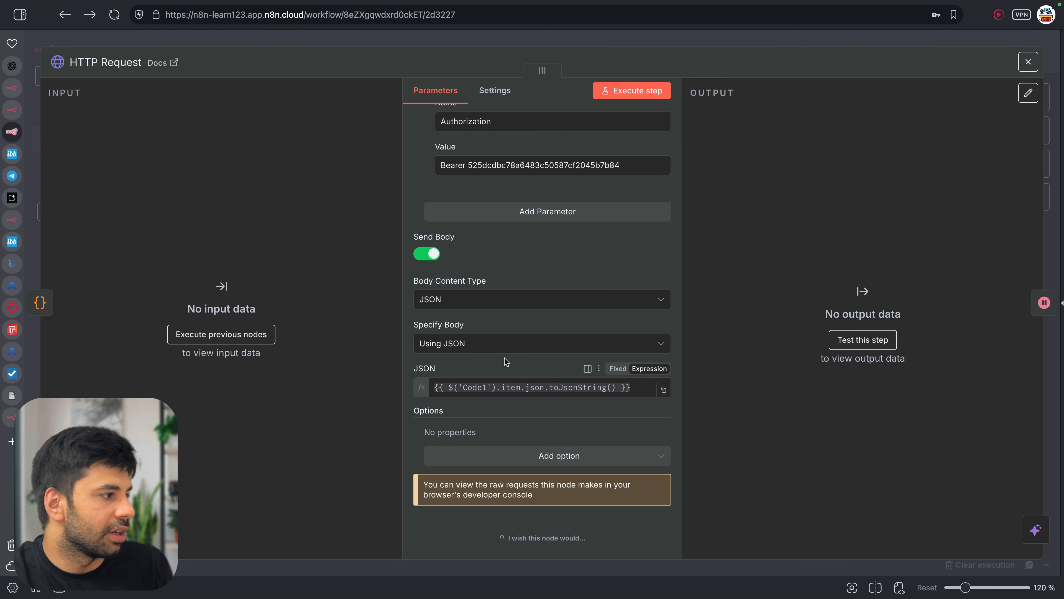
{"action": "left_click", "coordinate": [568, 45]}
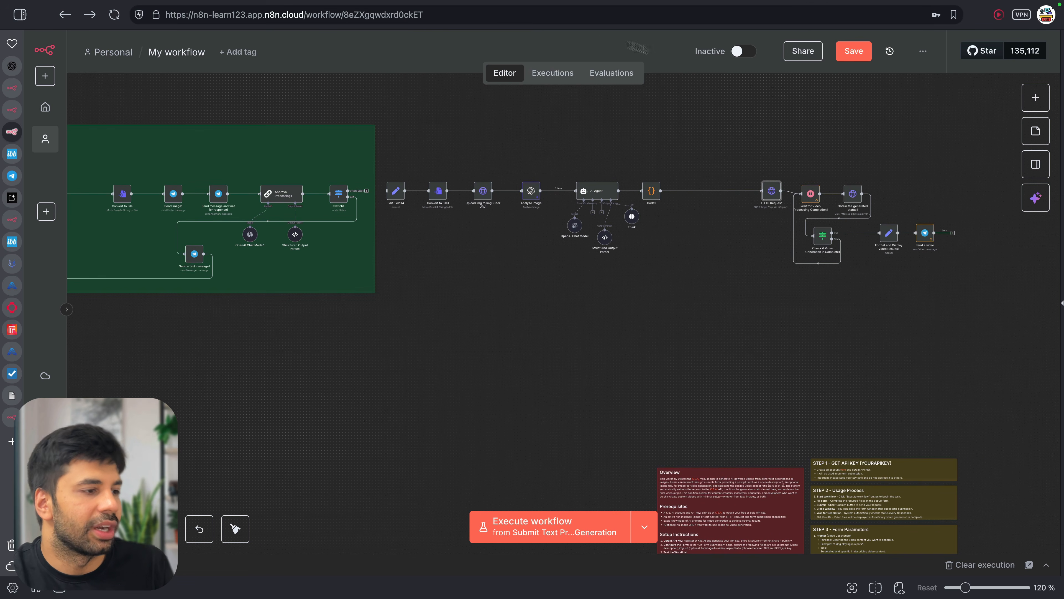
{"action": "double_click", "coordinate": [647, 196]}
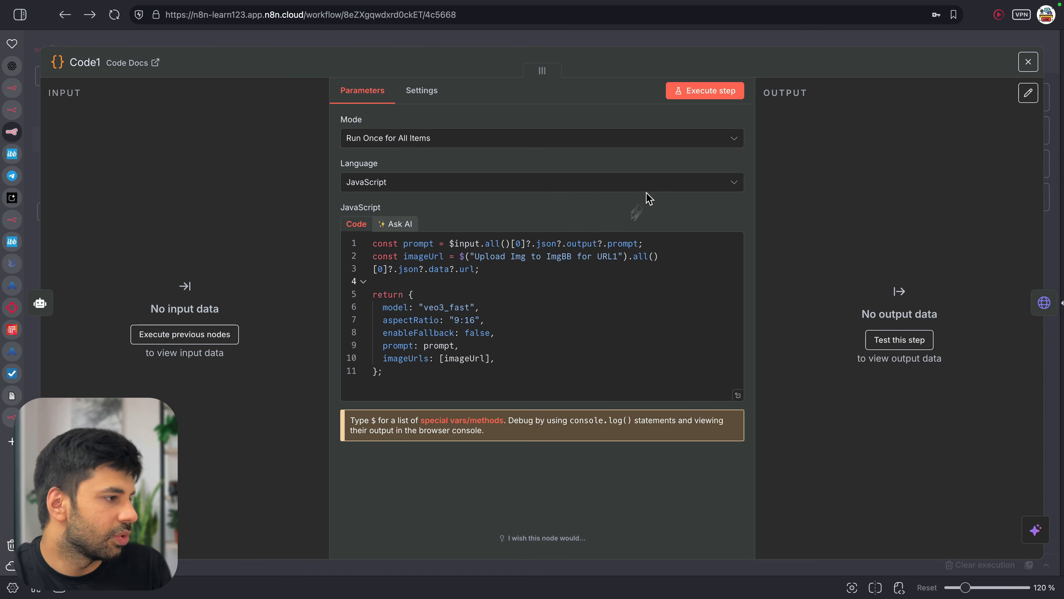
{"action": "left_click", "coordinate": [427, 344]}
{"action": "double_click", "coordinate": [427, 343]}
{"action": "left_click", "coordinate": [549, 348]}
{"action": "left_click_drag", "start_coordinate": [445, 360], "coordinate": [499, 360]}
{"action": "left_click", "coordinate": [488, 360]}
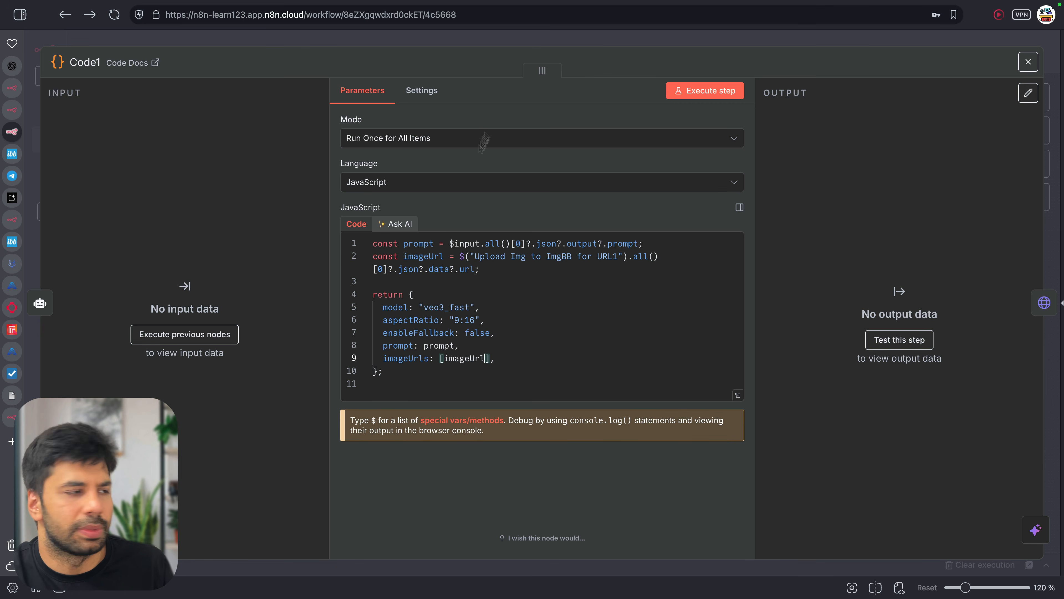
{"action": "left_click", "coordinate": [506, 38]}
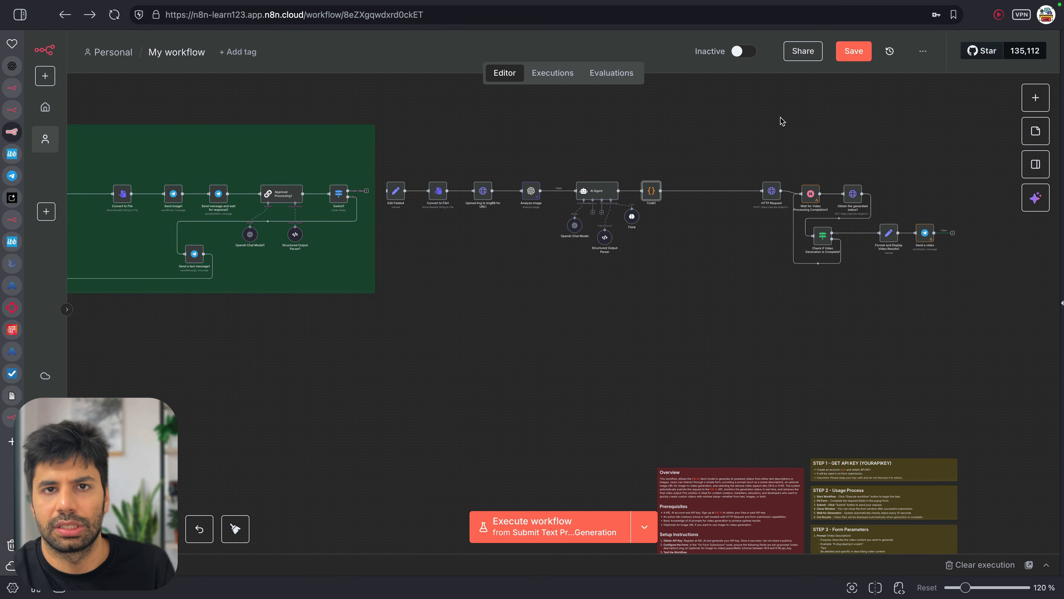
Connect Switch1's Create Video output to Edit Fields4
{"action": "key", "text": "1"}
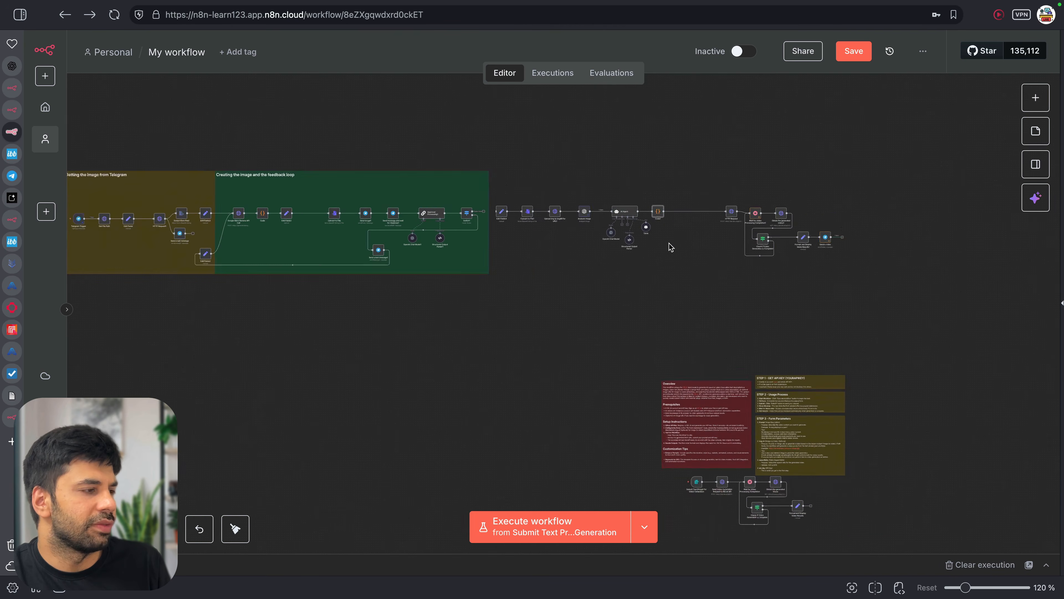
{"action": "scroll", "coordinate": [669, 243], "scroll_direction": "left", "scroll_amount": 2}
{"action": "scroll", "coordinate": [669, 244], "scroll_direction": "up", "scroll_amount": 3}
{"action": "scroll", "coordinate": [668, 246], "scroll_direction": "down", "scroll_amount": 4}
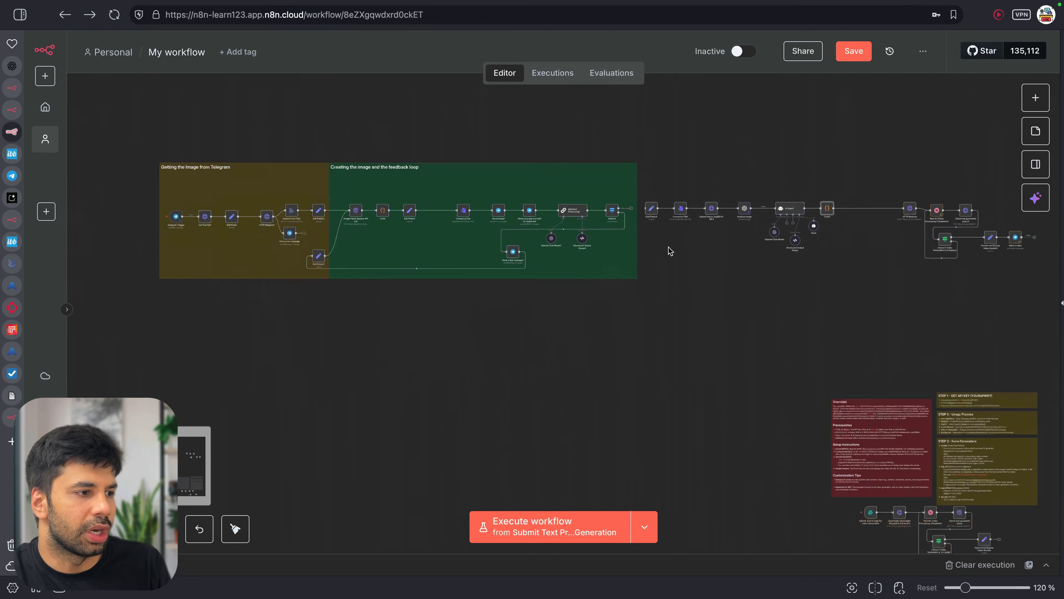
{"action": "scroll", "coordinate": [669, 247], "scroll_direction": "up", "scroll_amount": 4}
{"action": "scroll", "coordinate": [668, 247], "scroll_direction": "right", "scroll_amount": 2}
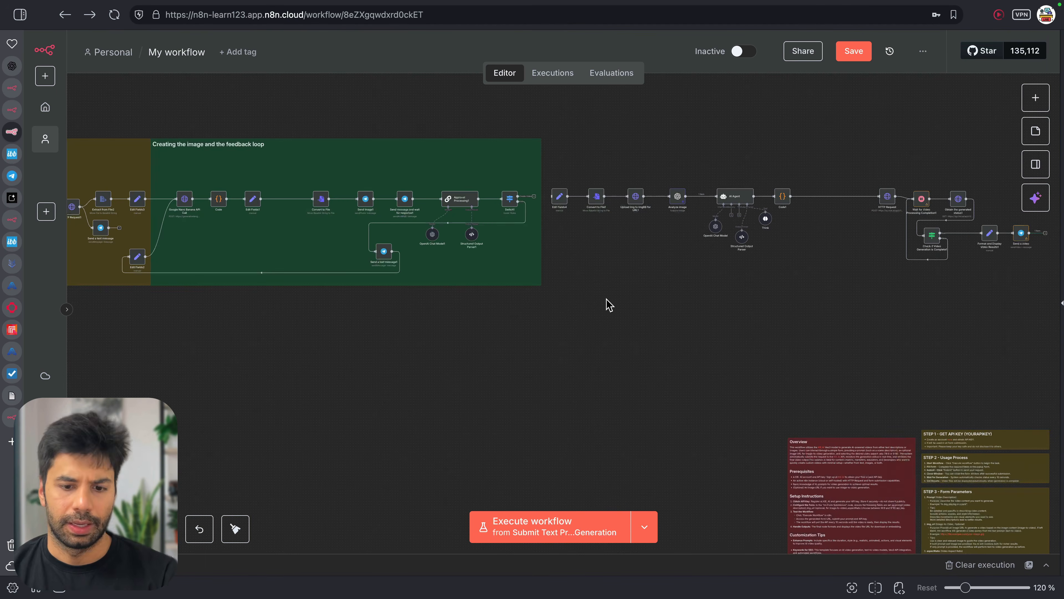
{"action": "left_click_drag", "start_coordinate": [534, 197], "coordinate": [549, 196]}
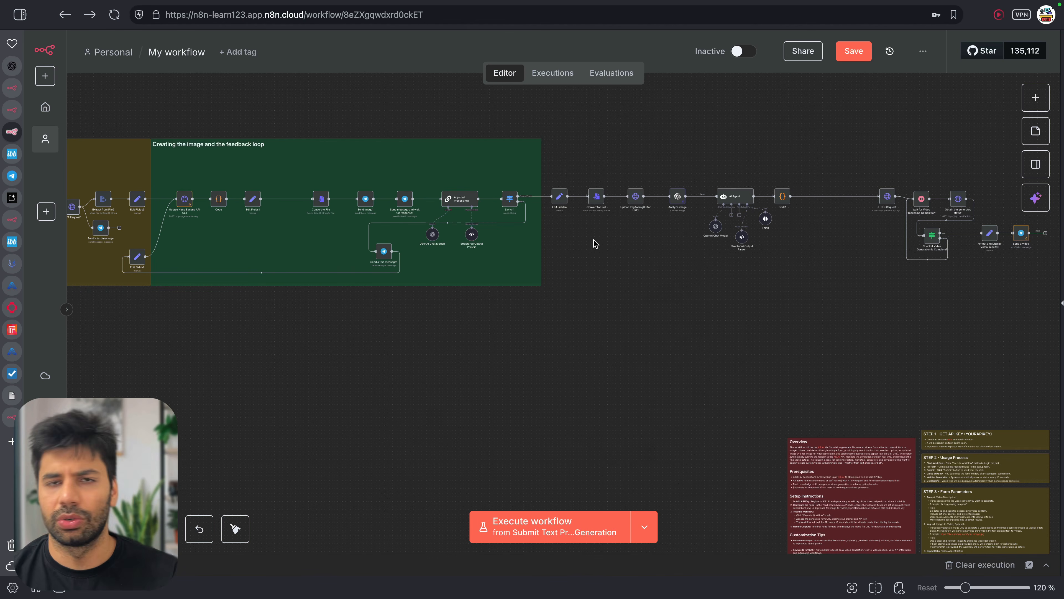
Duplicate the green sticky note and stretch it over the video-generation nodes
{"action": "key", "text": "ctrl+c"}
{"action": "key", "text": "ctrl+v"}
{"action": "left_click_drag", "start_coordinate": [645, 285], "coordinate": [678, 168]}
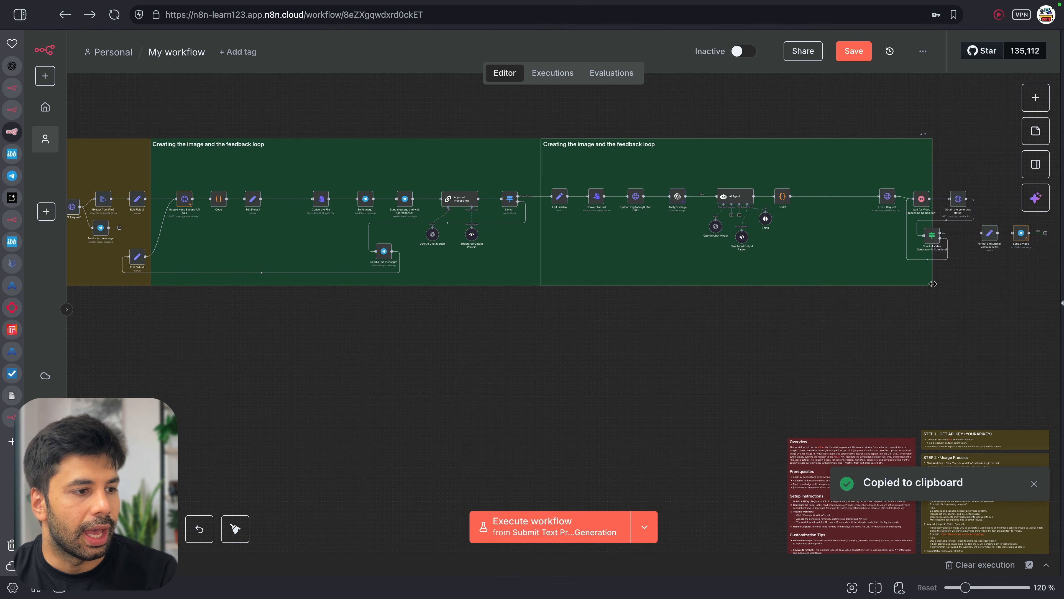
{"action": "left_click_drag", "start_coordinate": [933, 276], "coordinate": [1053, 285]}
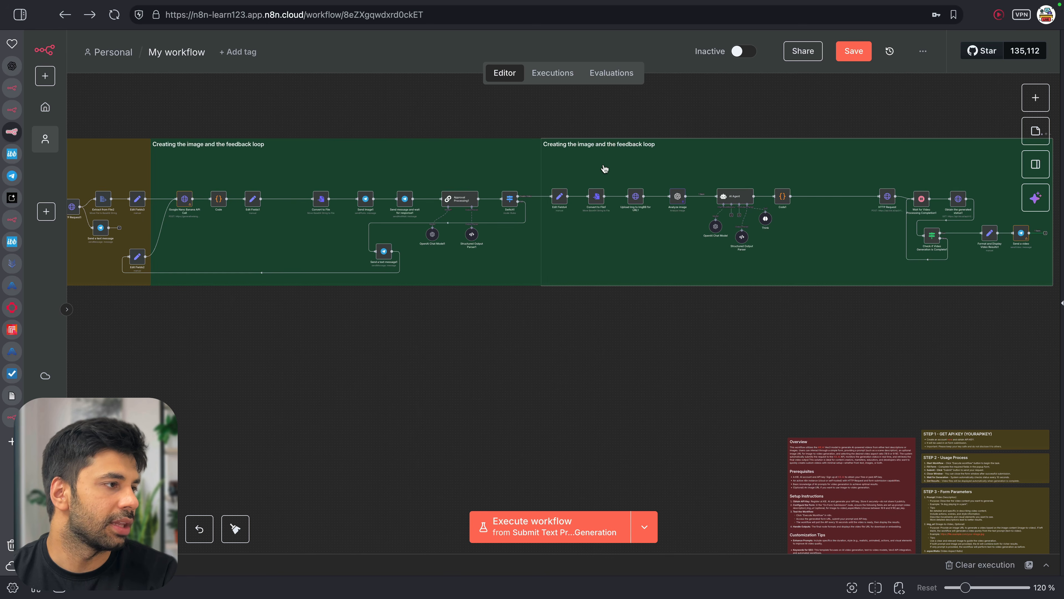
Title the new note 'Create video from veo 3 via kei.ai'
{"action": "double_click", "coordinate": [602, 156]}
{"action": "left_click_drag", "start_coordinate": [604, 144], "coordinate": [732, 142]}
{"action": "key", "text": "Right"}
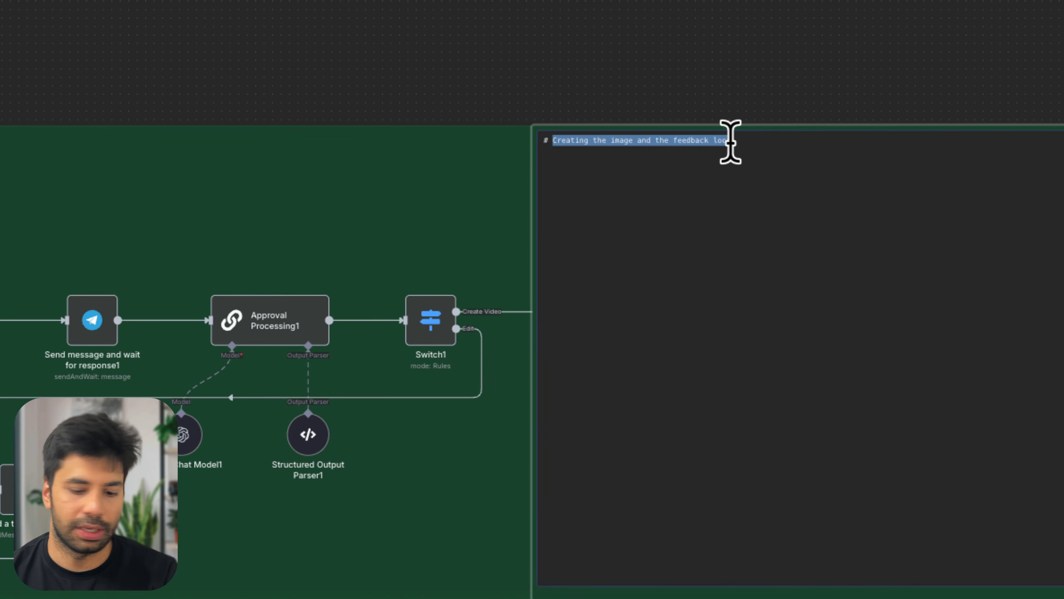
{"action": "type", "text": "Create v"}
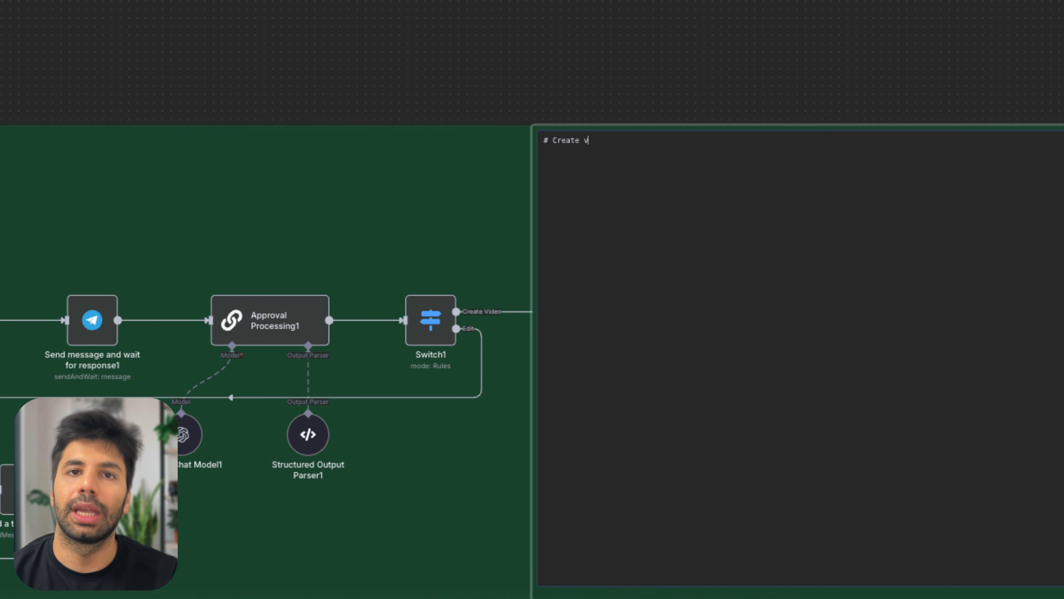
{"action": "type", "text": "ideo from veo 3 "}
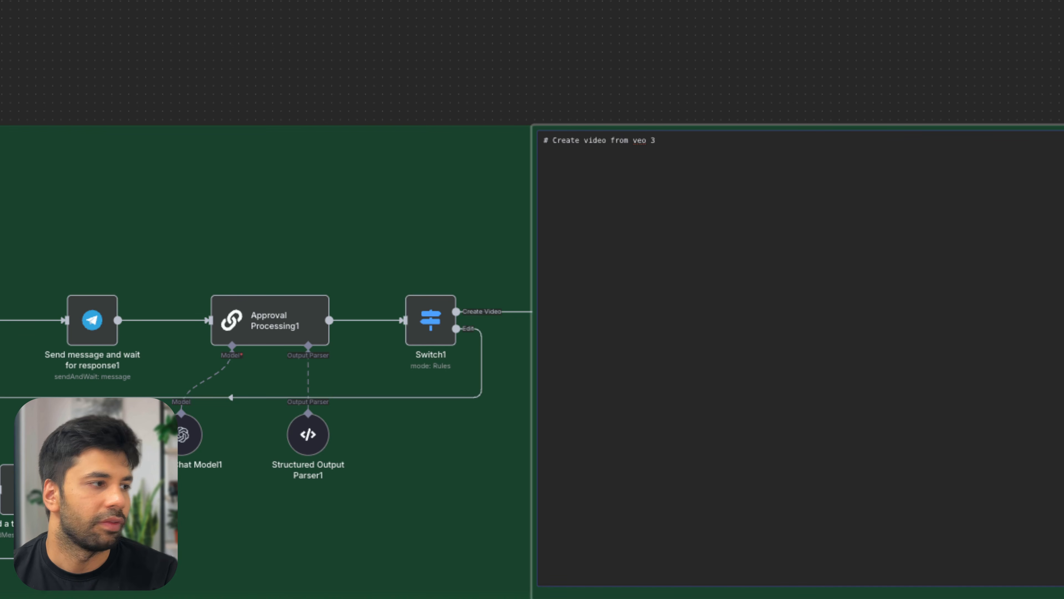
{"action": "type", "text": "via kei.ao"}
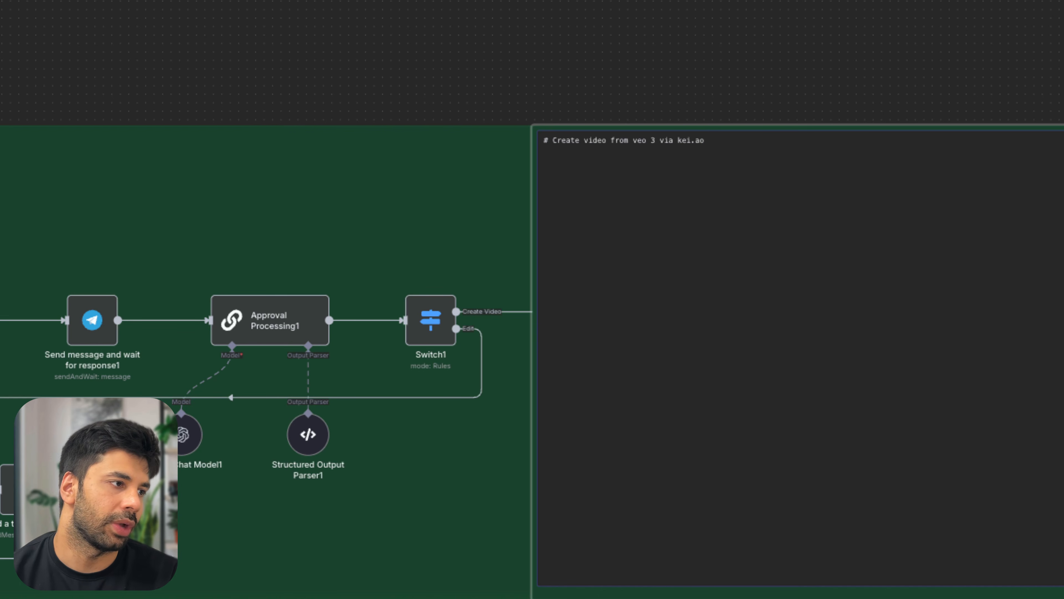
{"action": "key", "text": "BackSpace"}
{"action": "type", "text": "i"}
{"action": "left_click", "coordinate": [682, 65]}
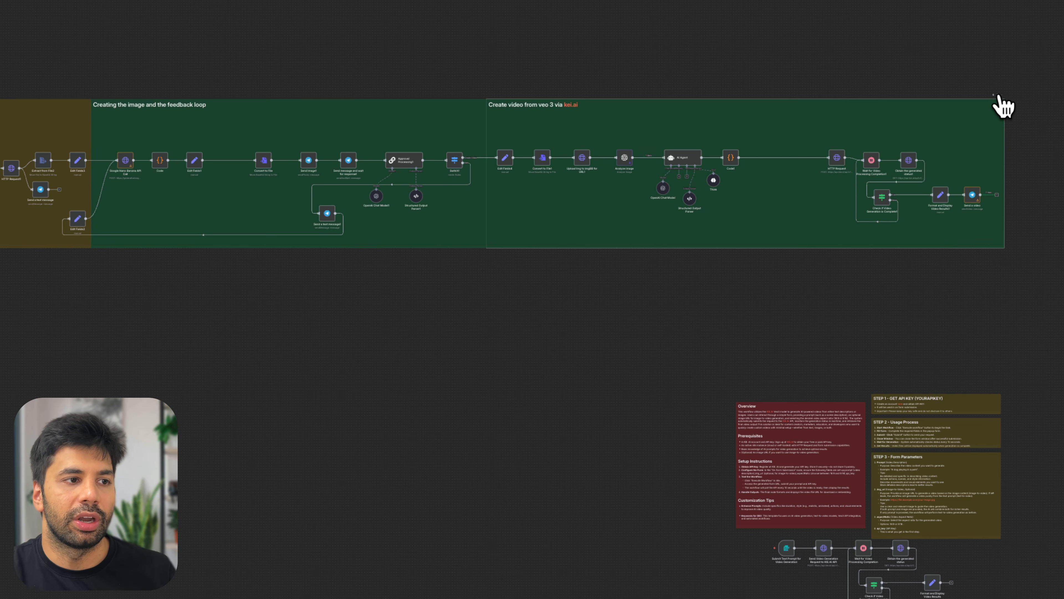
Change the 'Create video from veo 3 via kei.ai' note's colour from green to dark blue
{"action": "left_click", "coordinate": [999, 96]}
{"action": "left_click", "coordinate": [975, 130]}
{"action": "scroll", "coordinate": [975, 129], "scroll_direction": "up", "scroll_amount": 4}
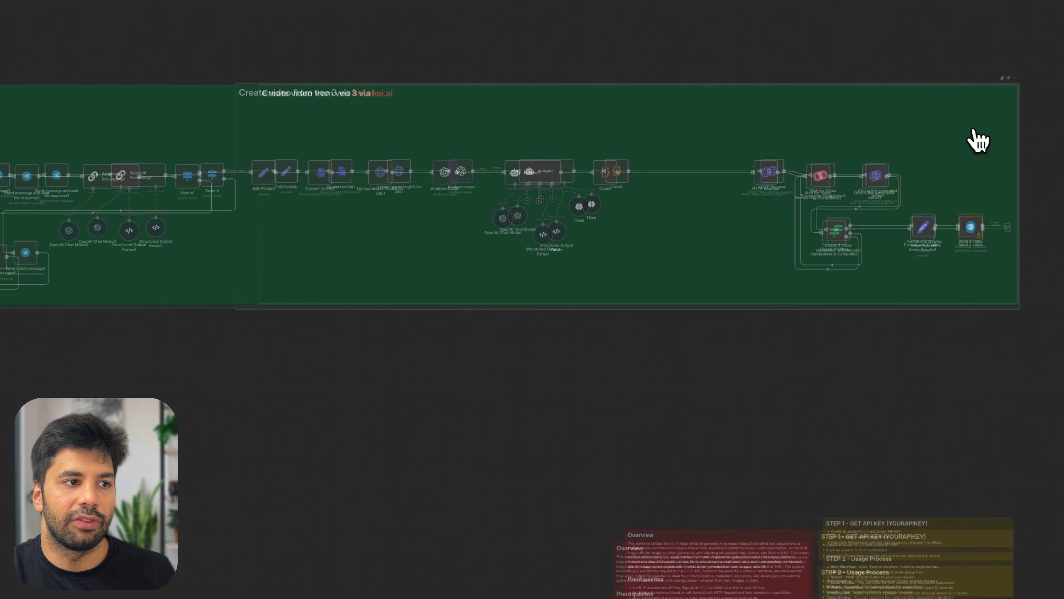
{"action": "left_click", "coordinate": [1015, 75]}
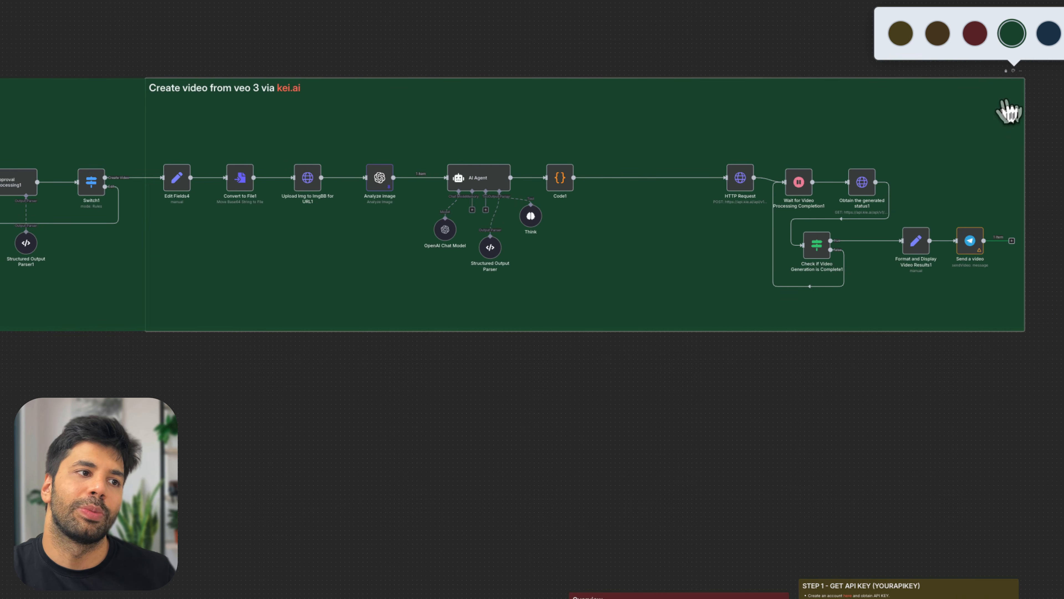
{"action": "left_click", "coordinate": [1048, 34]}
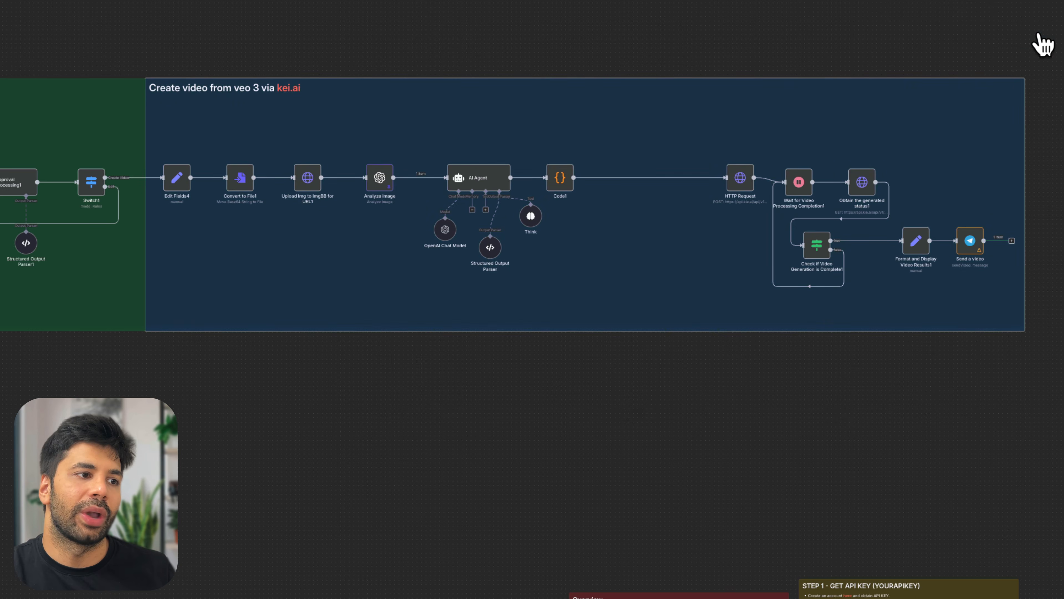
{"action": "scroll", "coordinate": [878, 188], "scroll_direction": "down", "scroll_amount": 5}
{"action": "scroll", "coordinate": [877, 189], "scroll_direction": "left", "scroll_amount": 7}
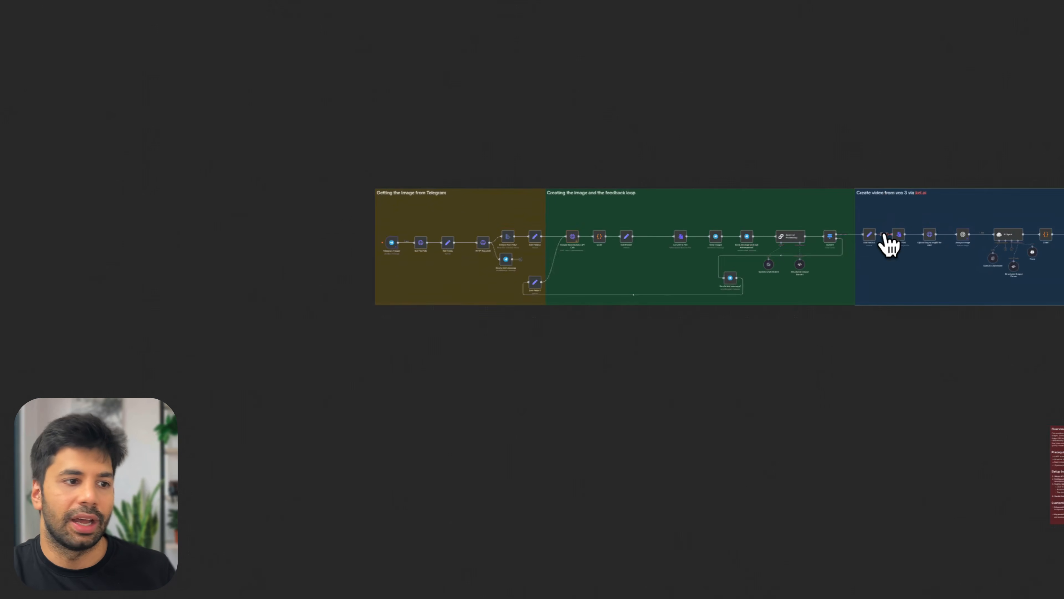
{"action": "scroll", "coordinate": [884, 234], "scroll_direction": "right", "scroll_amount": 4}
{"action": "scroll", "coordinate": [888, 246], "scroll_direction": "right", "scroll_amount": 2}
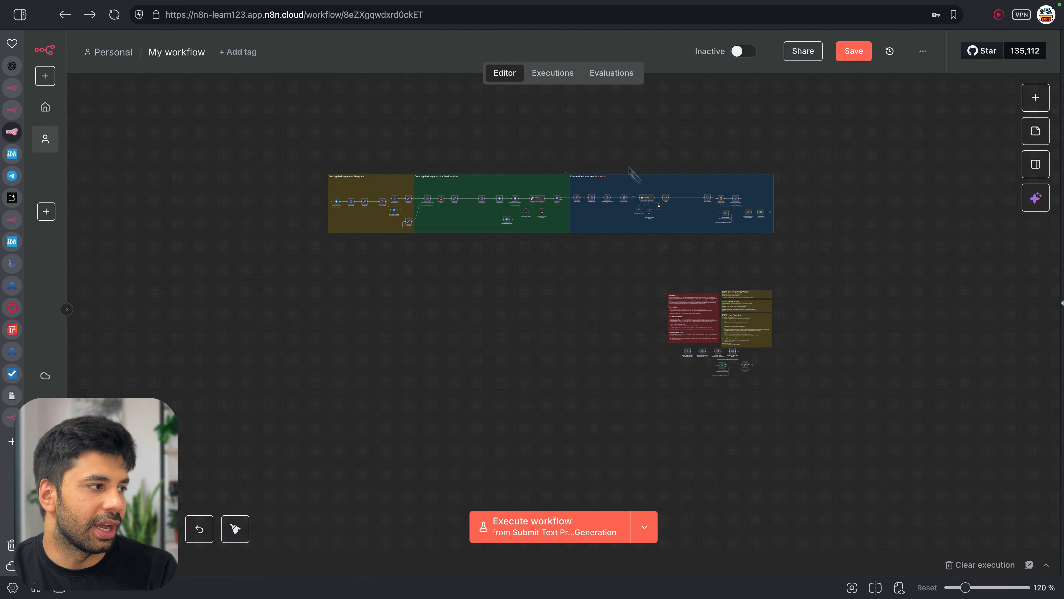
{"action": "scroll", "coordinate": [557, 204], "scroll_direction": "up", "scroll_amount": 10}
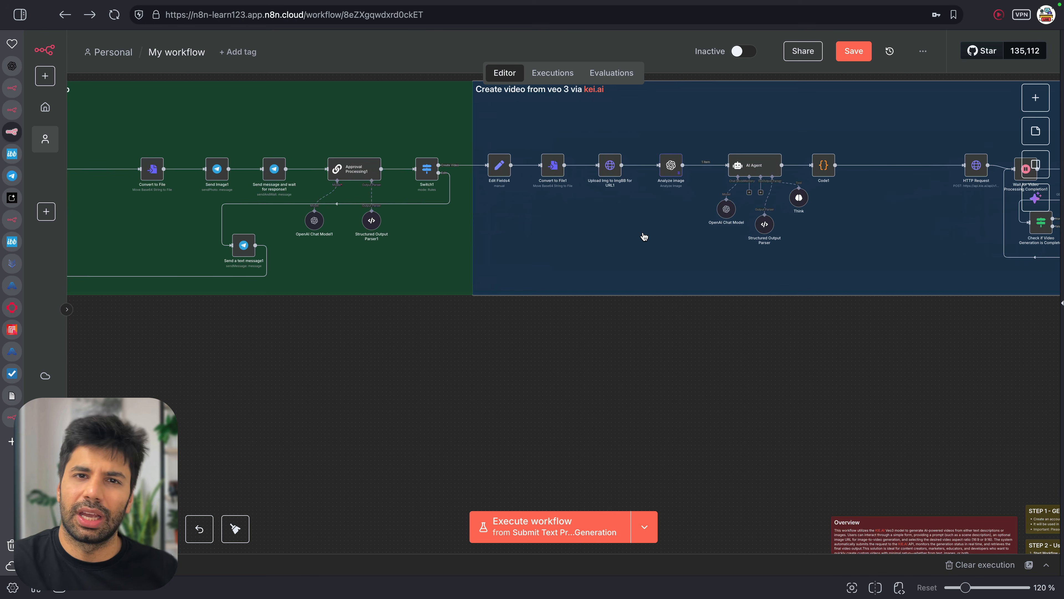
{"action": "scroll", "coordinate": [895, 132], "scroll_direction": "right", "scroll_amount": 5}
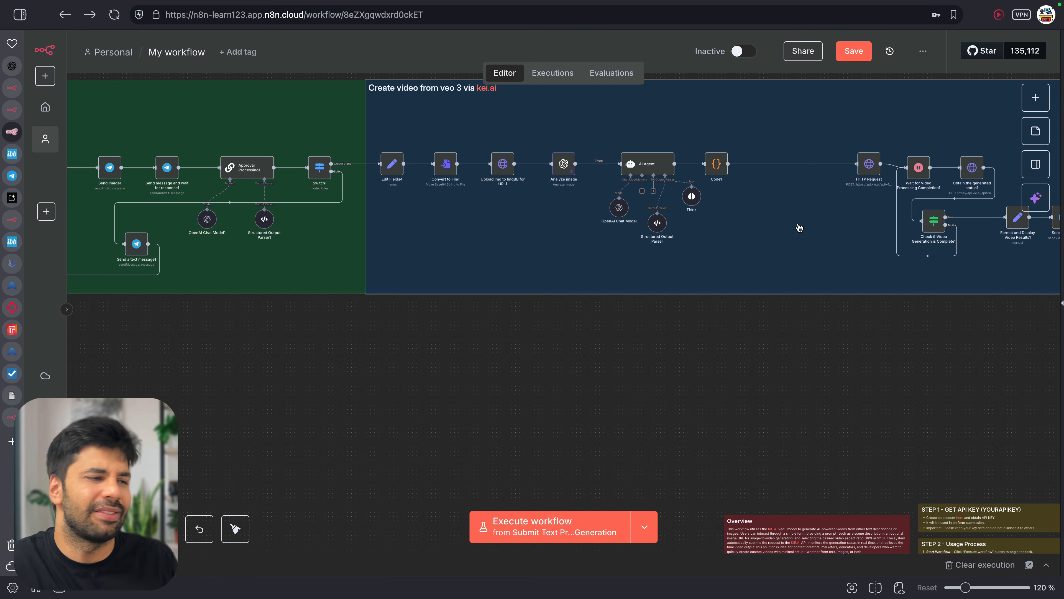
{"action": "scroll", "coordinate": [790, 245], "scroll_direction": "down", "scroll_amount": 1}
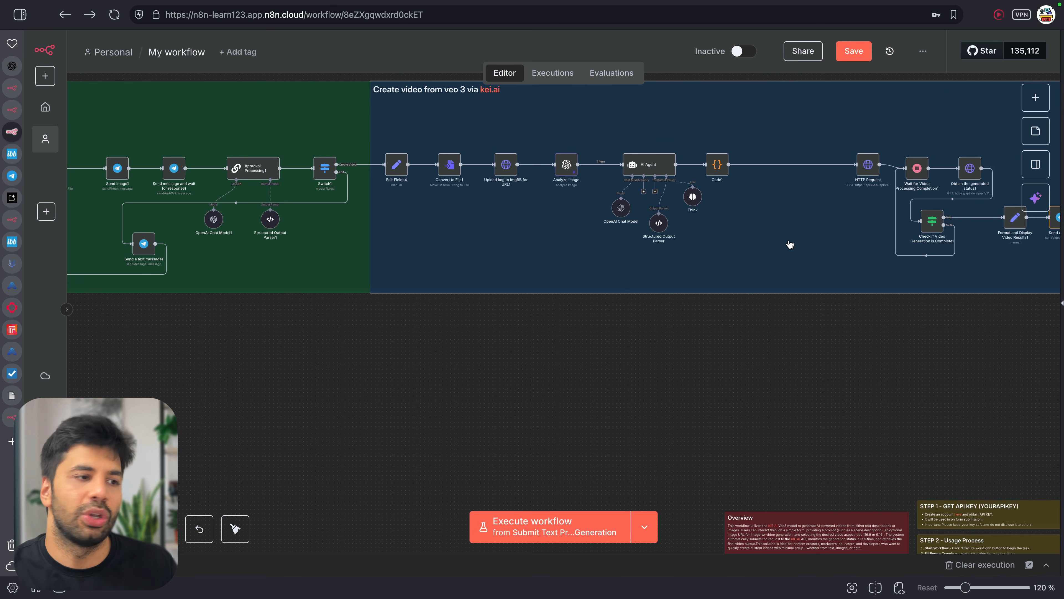
Move the HTTP Request through Send a video nodes beside Code1 and shrink the blue note around them
{"action": "scroll", "coordinate": [775, 293], "scroll_direction": "right", "scroll_amount": 3}
{"action": "left_click_drag", "start_coordinate": [703, 360], "coordinate": [1038, 74]}
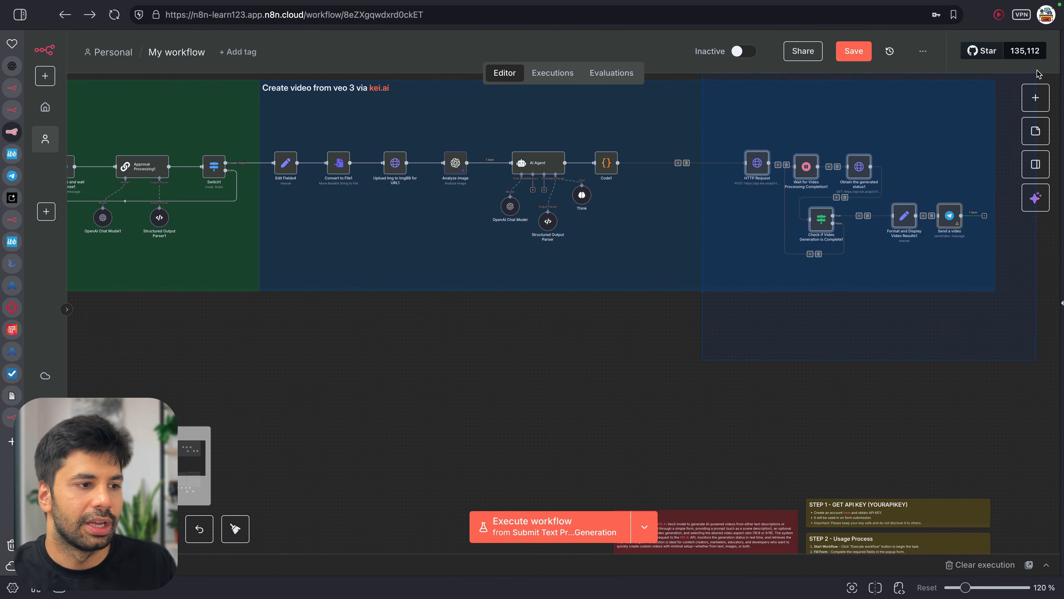
{"action": "left_click_drag", "start_coordinate": [813, 214], "coordinate": [712, 214]}
{"action": "left_click", "coordinate": [513, 302]}
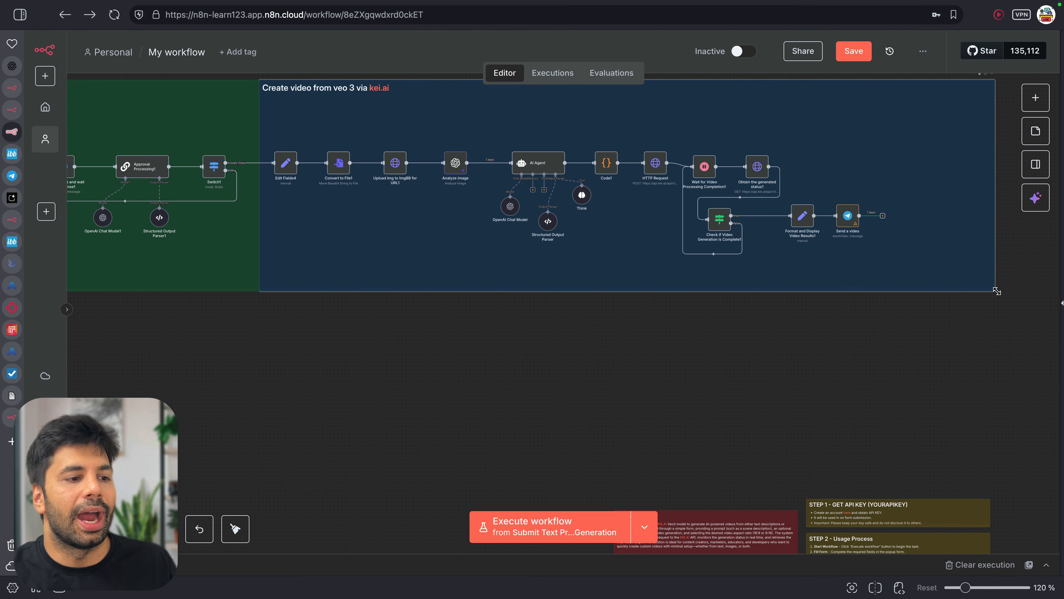
{"action": "left_click_drag", "start_coordinate": [997, 291], "coordinate": [897, 289]}
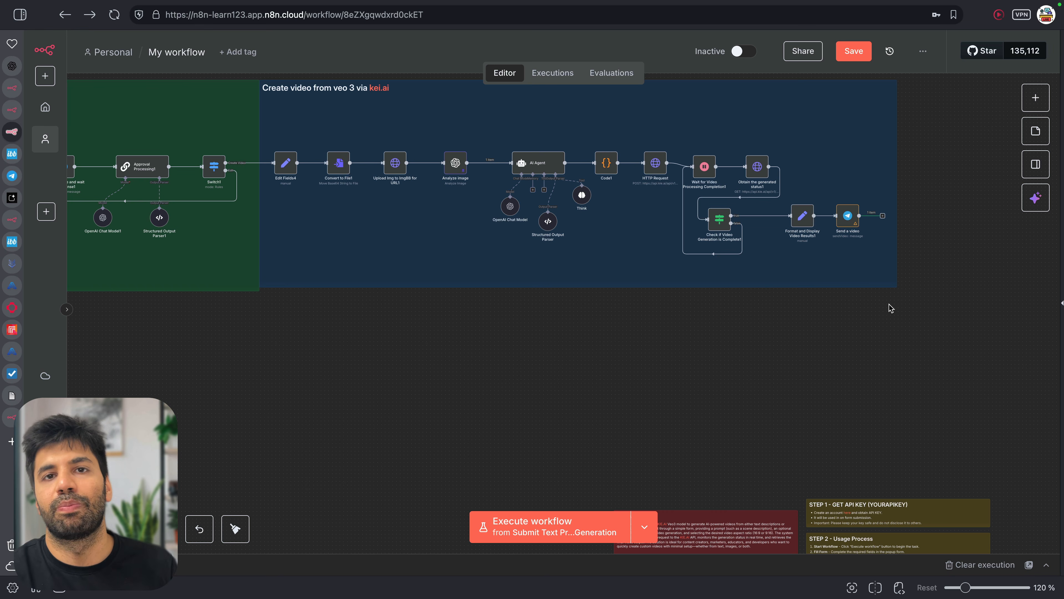